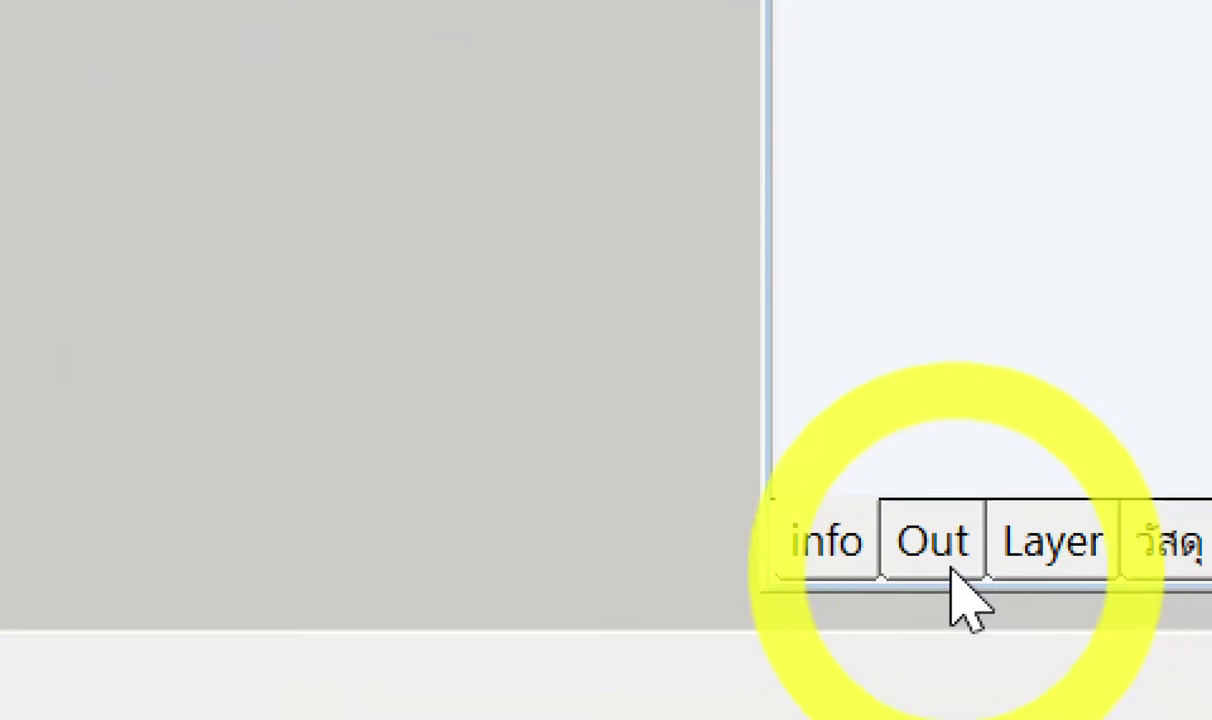
Cycle the tray through the Outliner, Layers and Materials panels, ending back on Entity Info.
left_click(952, 577)
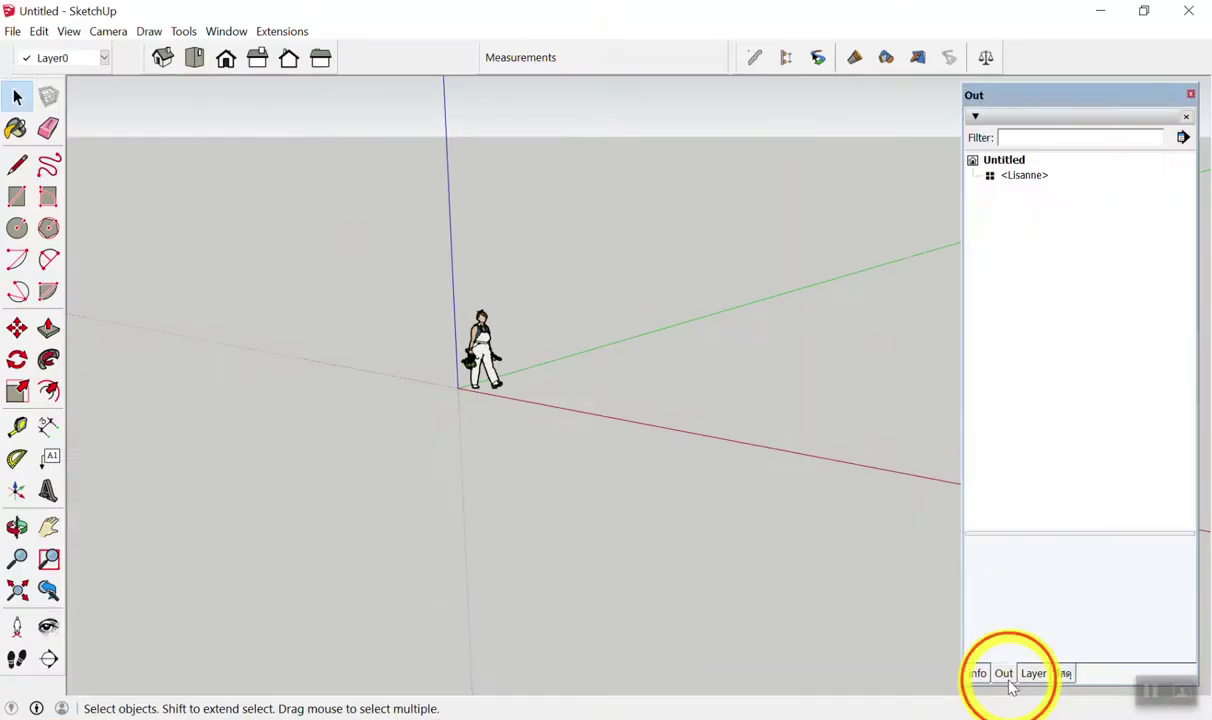
left_click(1022, 677)
left_click(1062, 674)
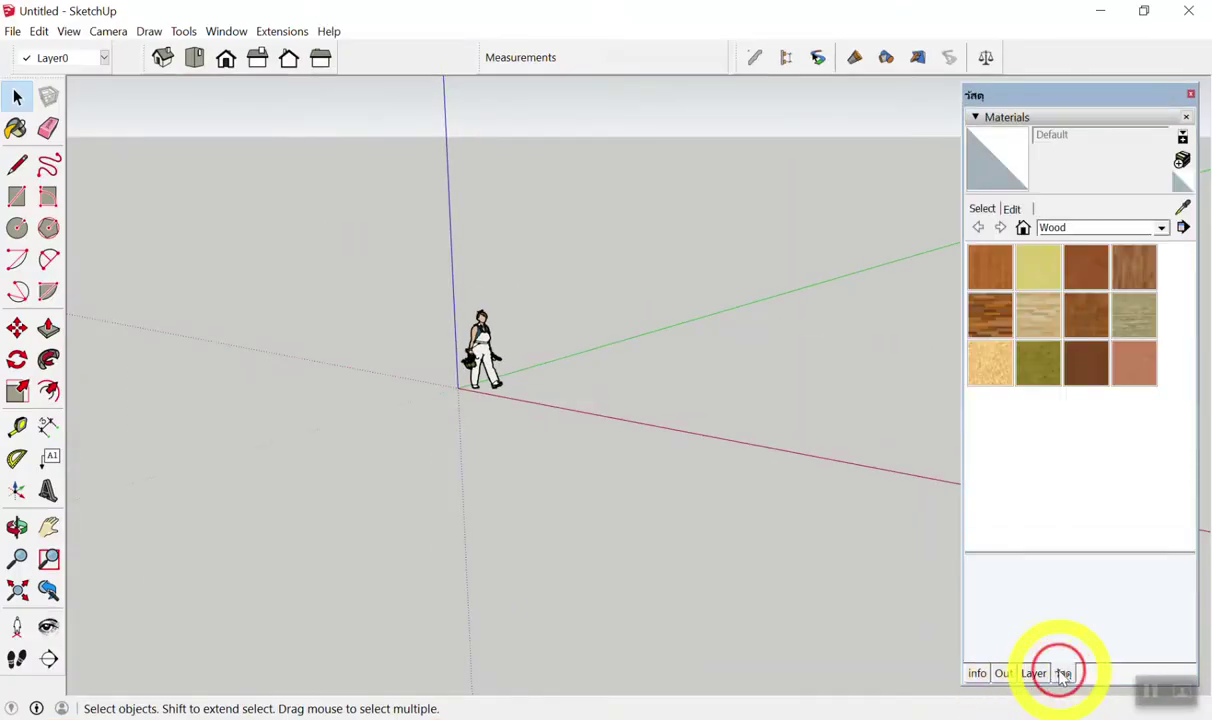
left_click(977, 673)
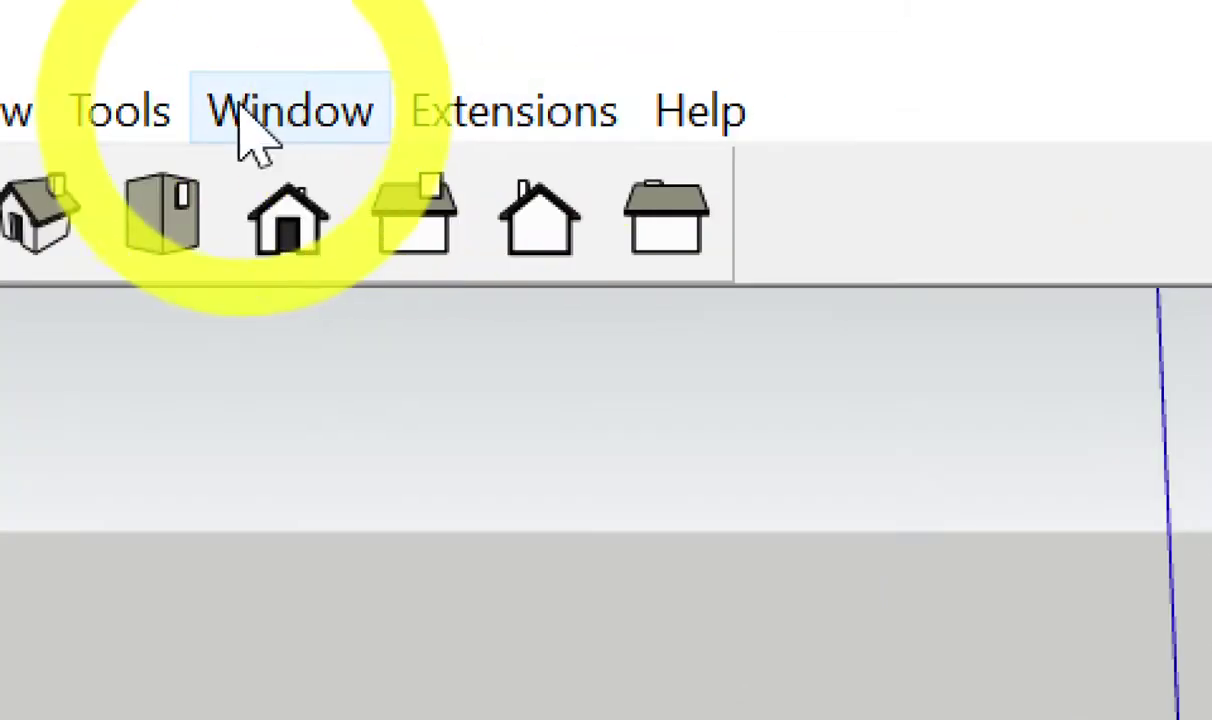
Start a new tray in Manage Trays with only the Components panel ticked.
left_click(240, 118)
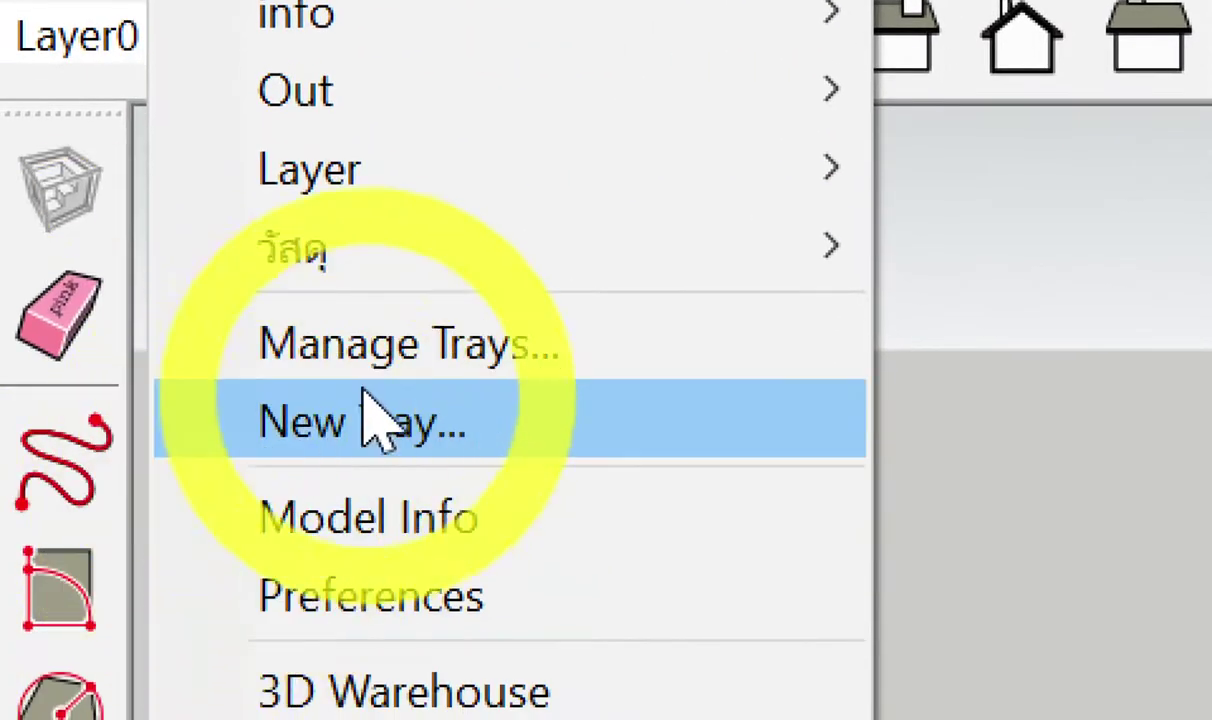
left_click(437, 352)
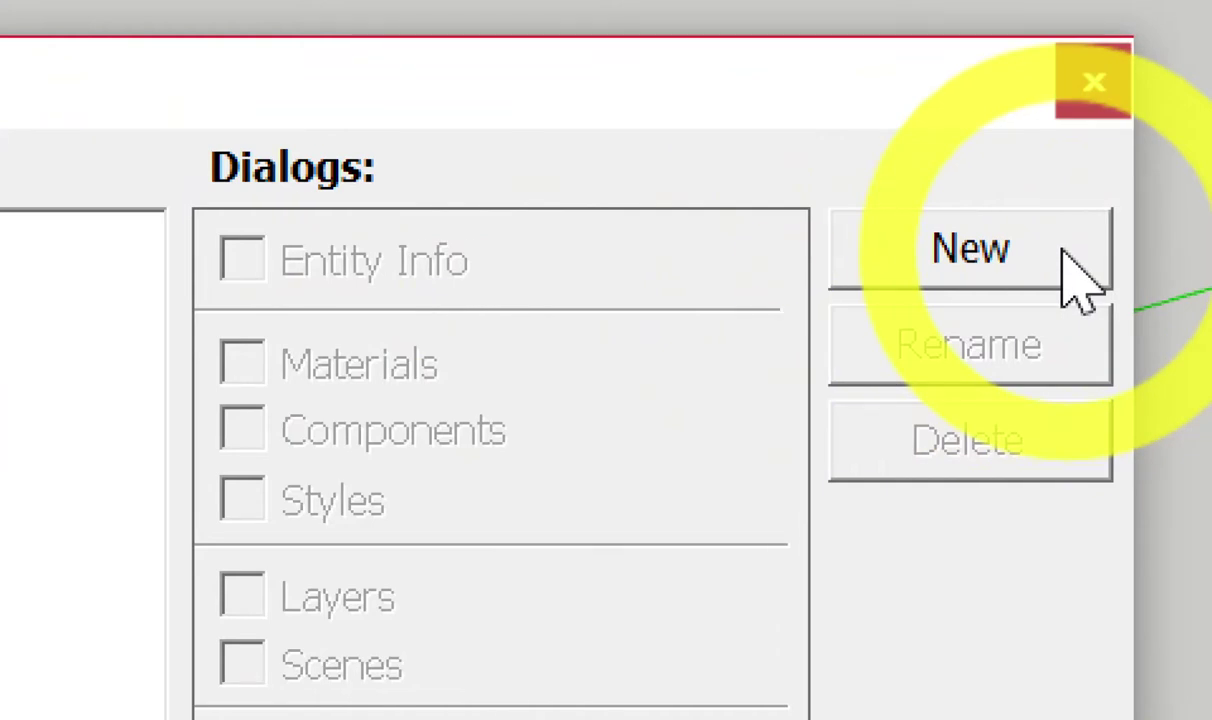
left_click(1075, 275)
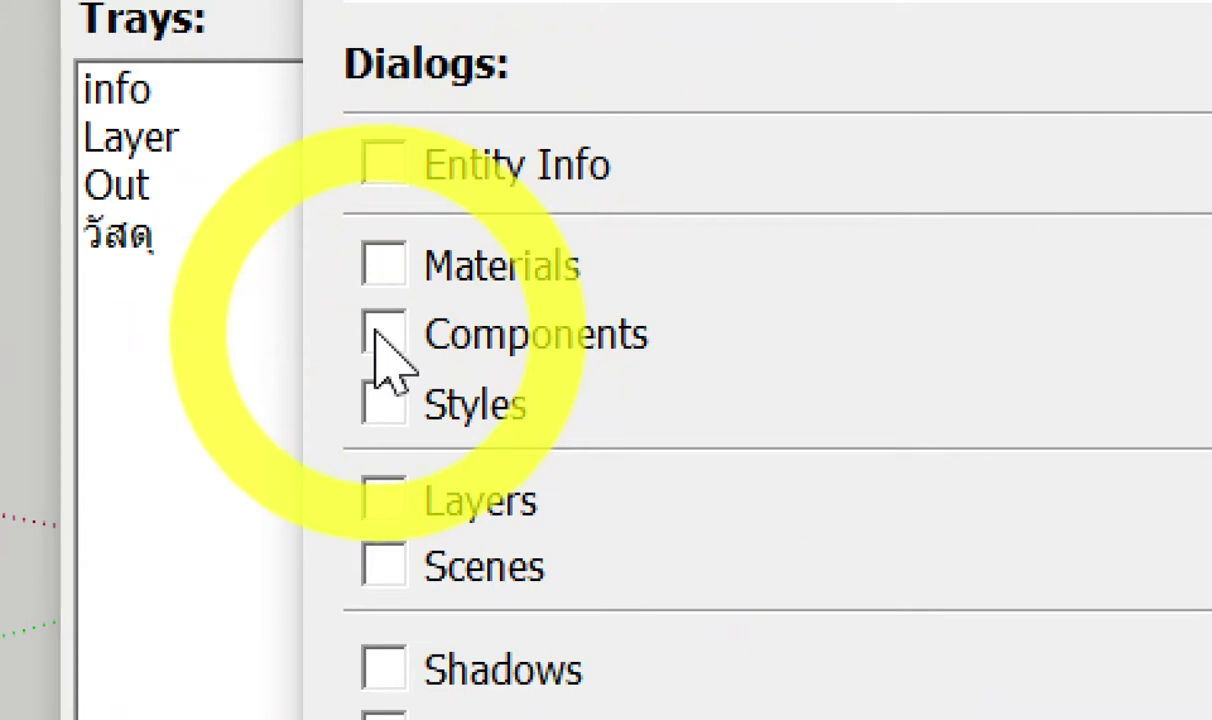
left_click(381, 334)
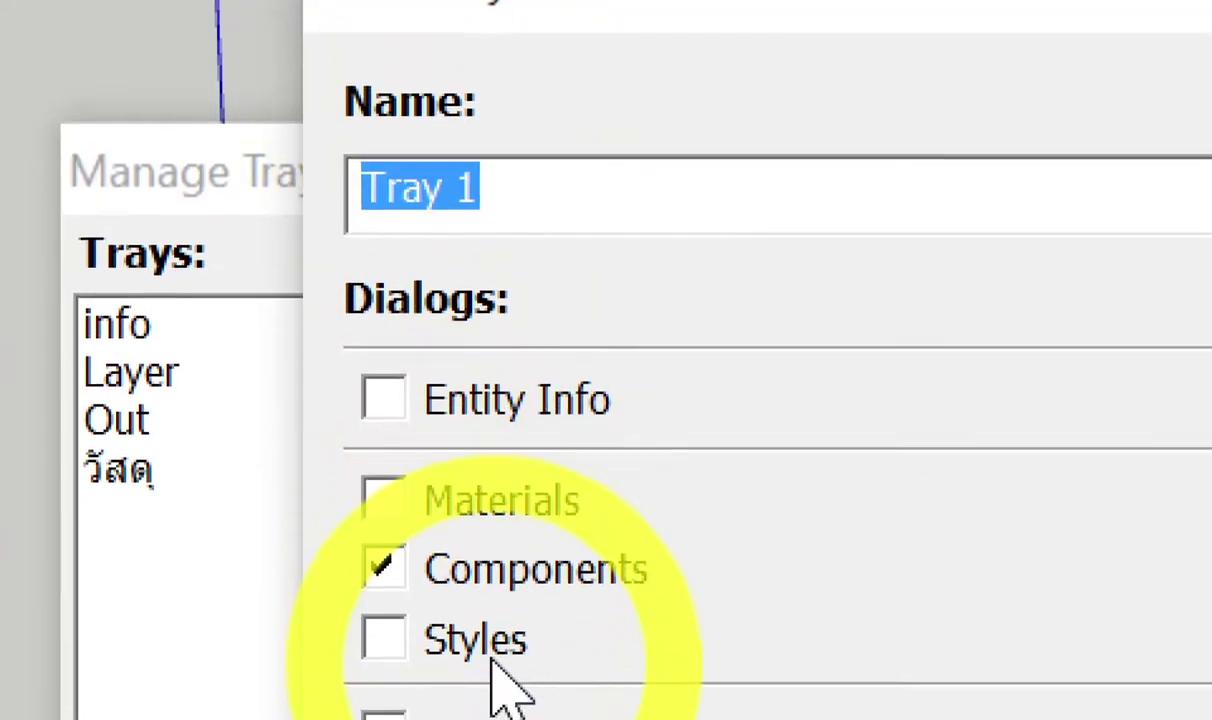
Rename the new tray from Tray 1 to 'Com' and add it.
left_click(543, 210)
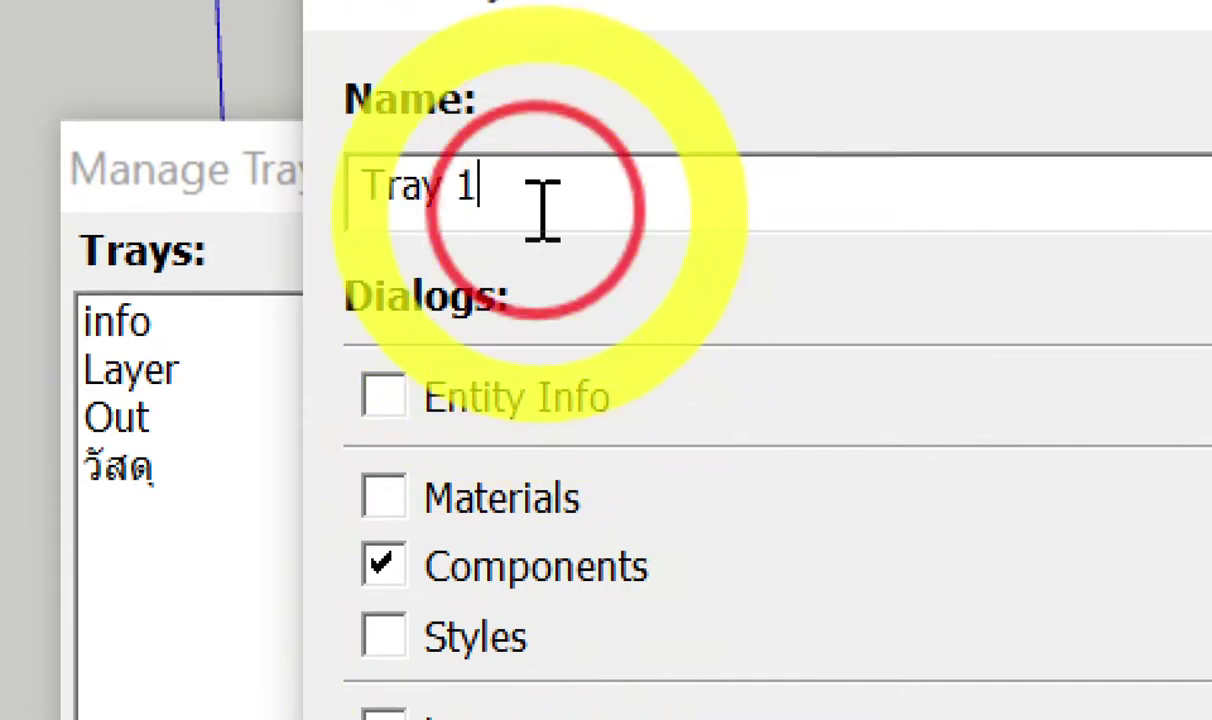
left_click_drag(543, 210, 383, 220)
type("co")
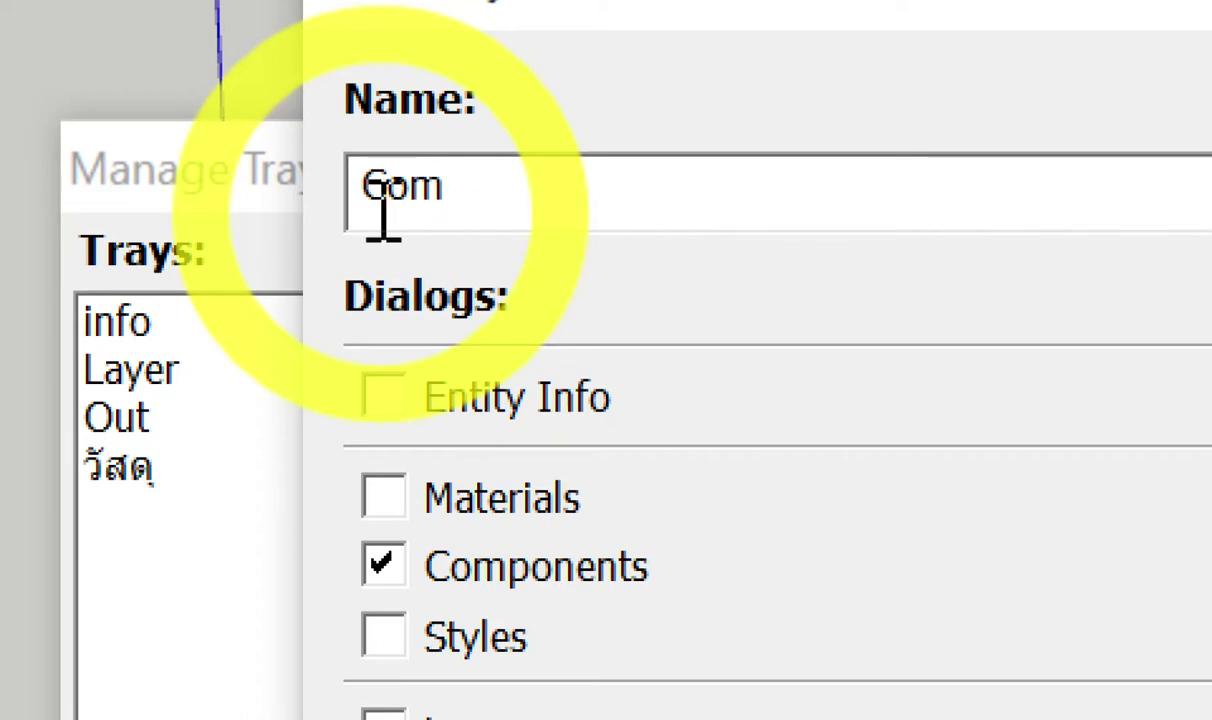
mouse_move(474, 180)
left_mouse_down()
mouse_move(520, 190)
mouse_move(658, 451)
left_mouse_up()
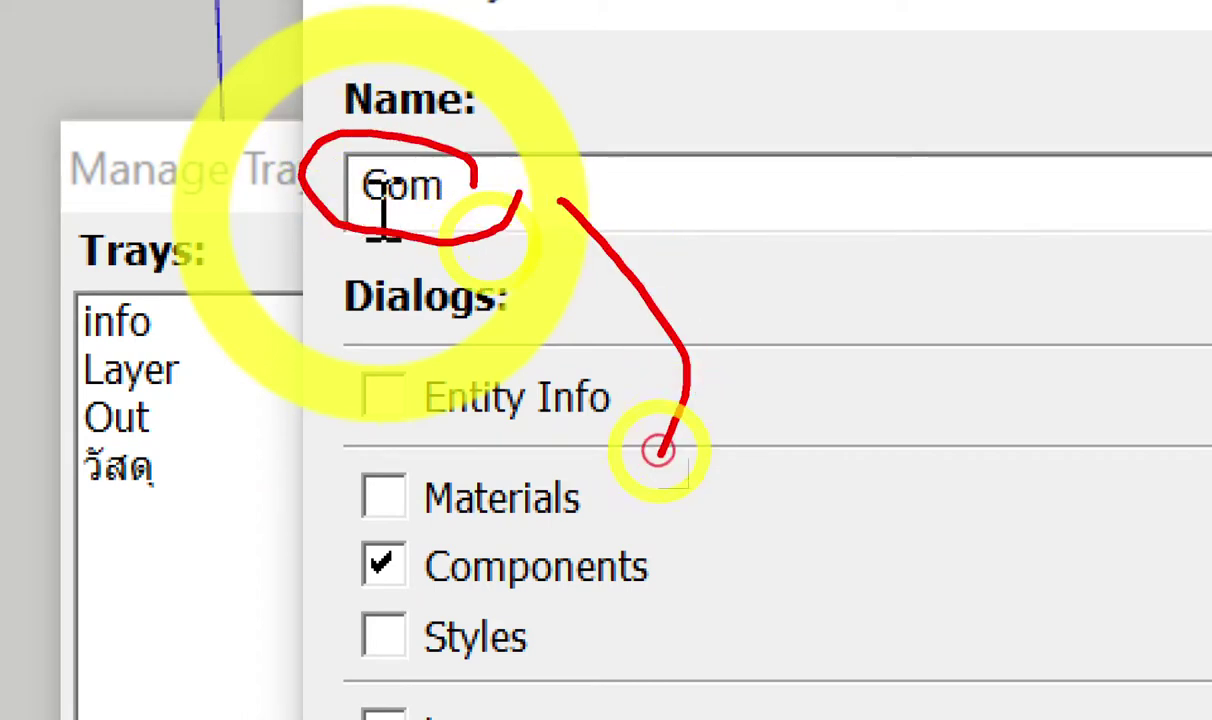
left_click_drag(580, 554, 632, 558)
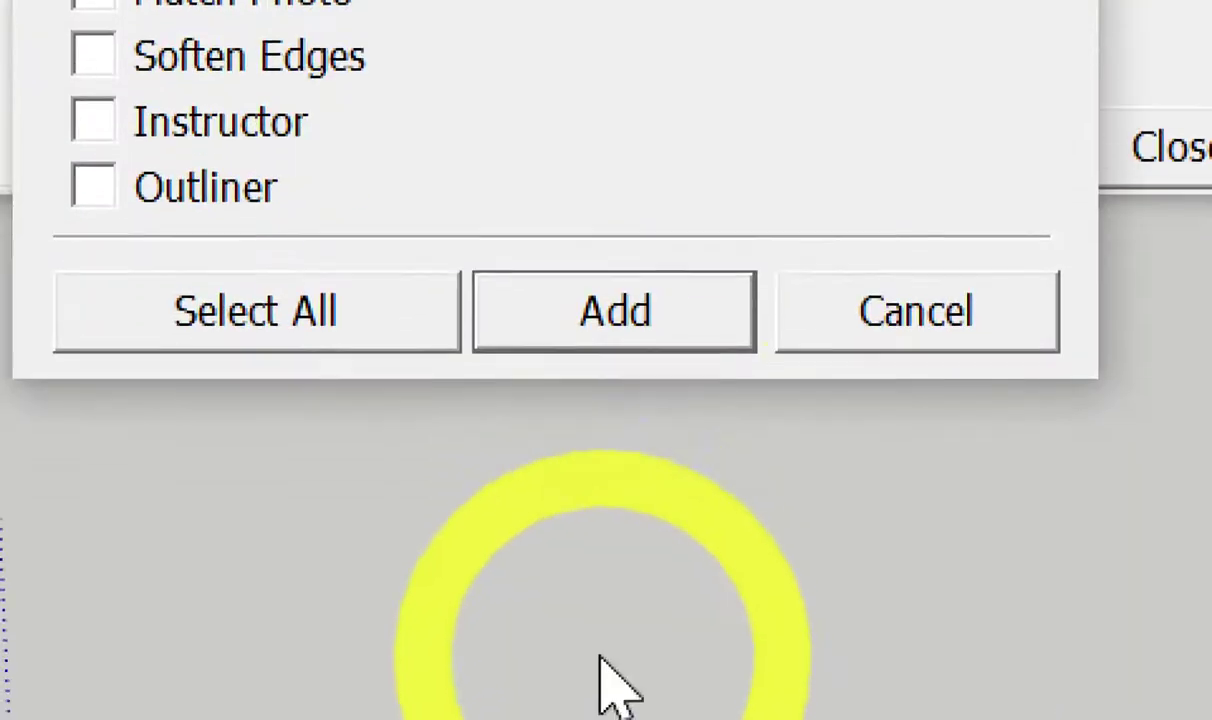
left_click(627, 335)
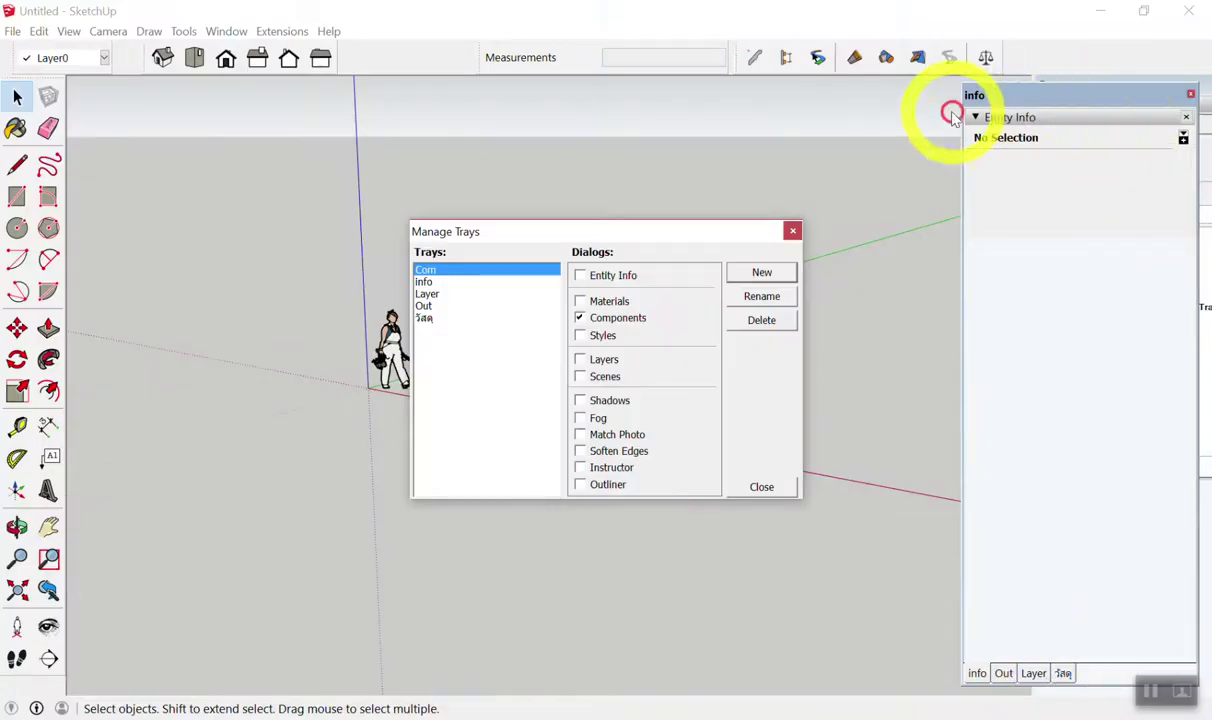
Merge the Com Components tray with the info tray and dock it at the right edge.
left_click(765, 488)
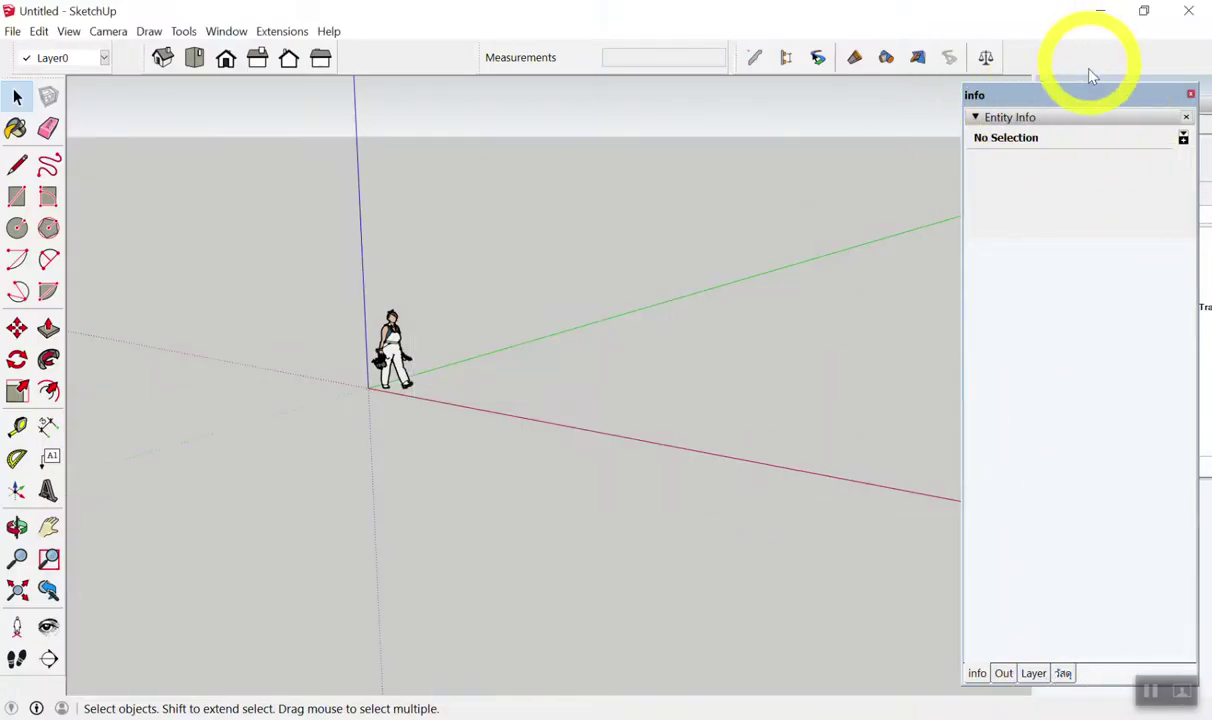
left_click_drag(1040, 100, 749, 100)
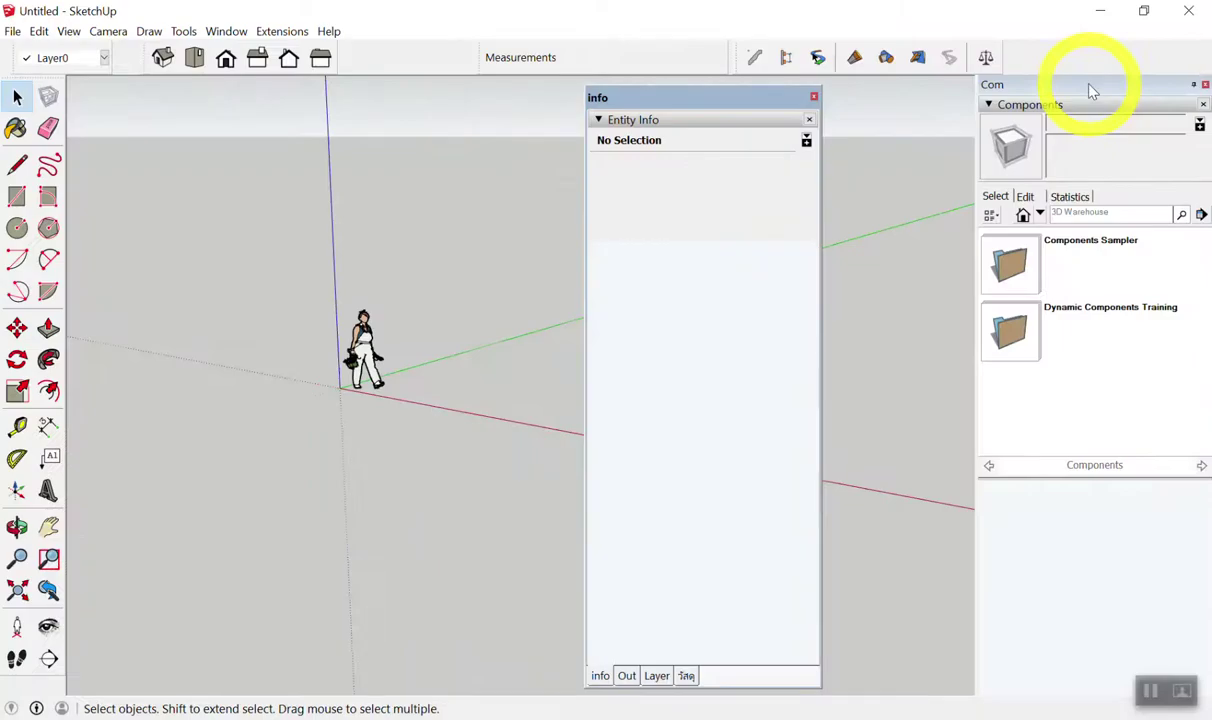
left_click_drag(1030, 79, 735, 107)
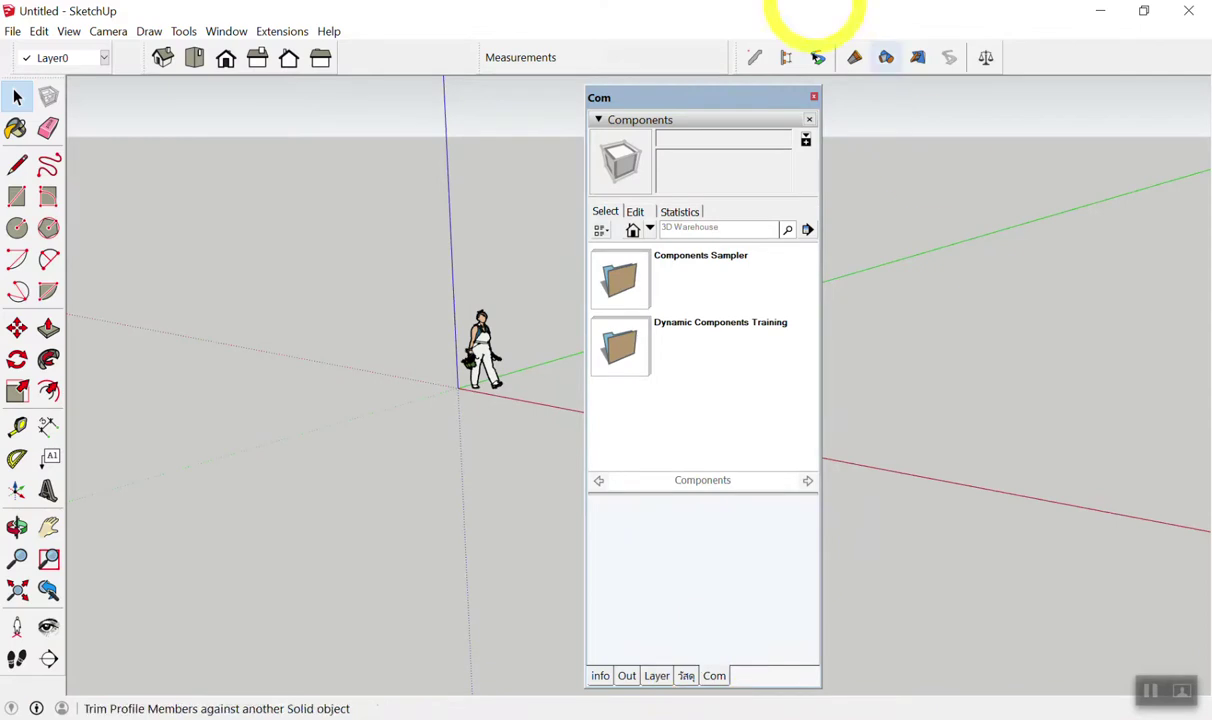
left_click_drag(678, 108, 1050, 106)
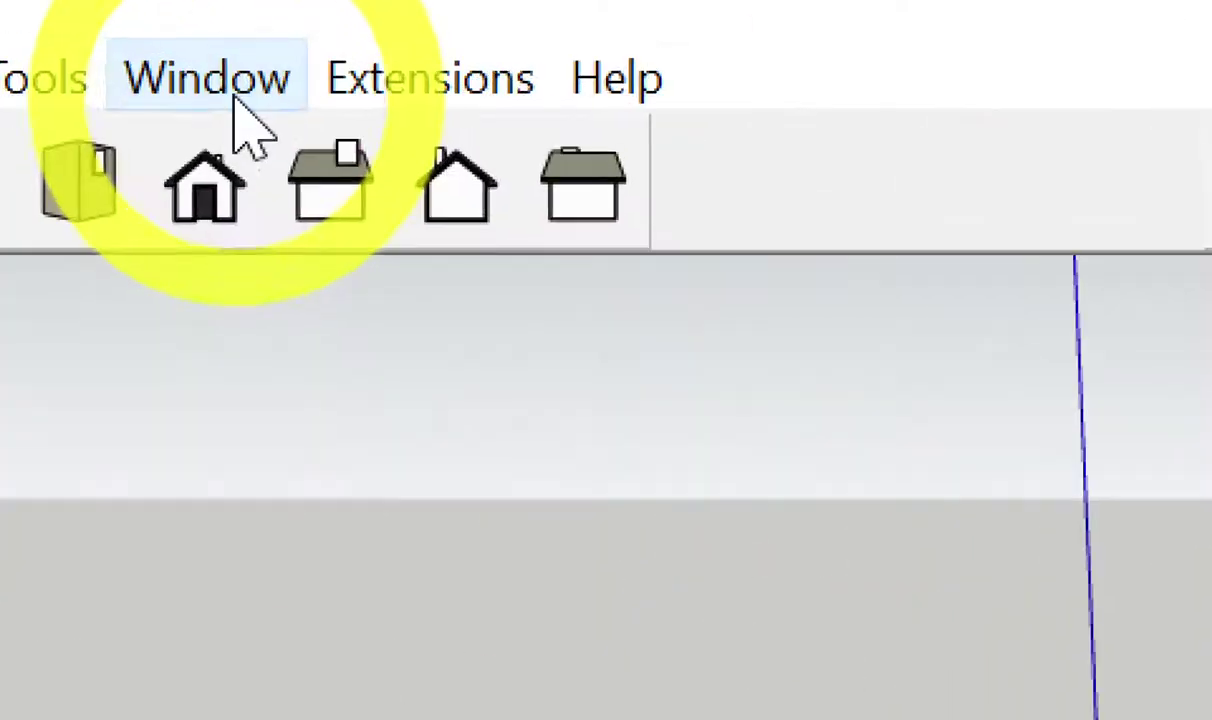
left_click(230, 33)
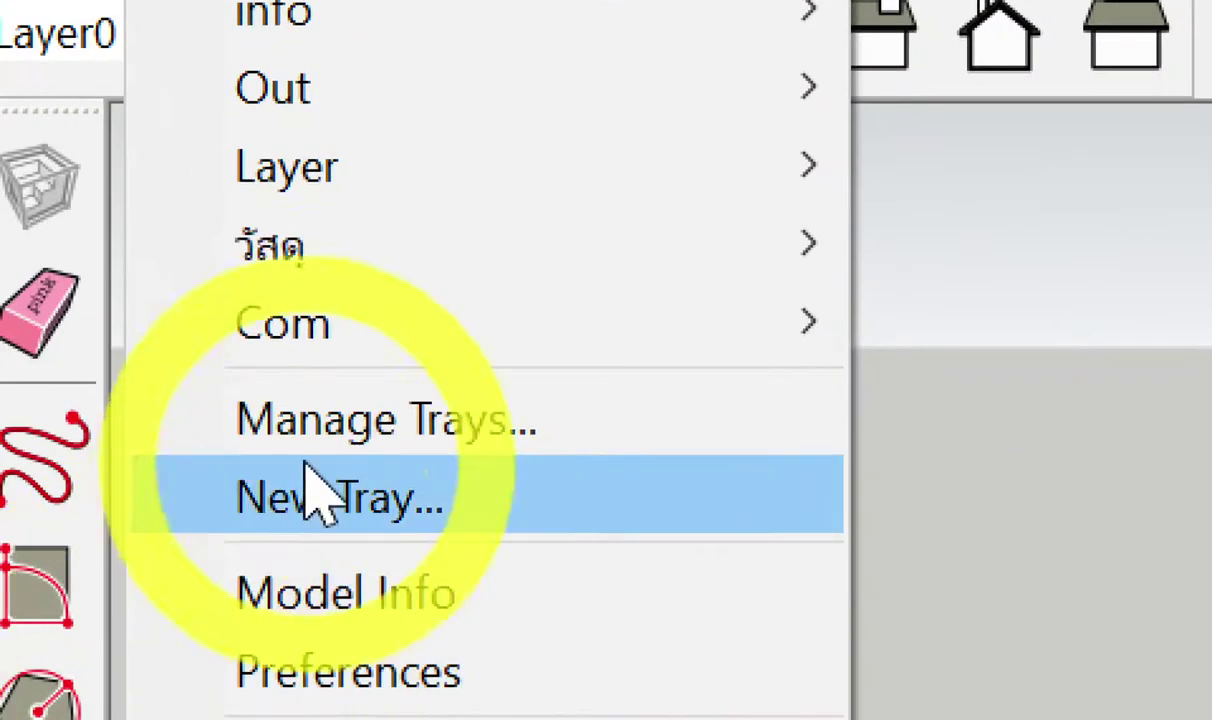
left_click(360, 410)
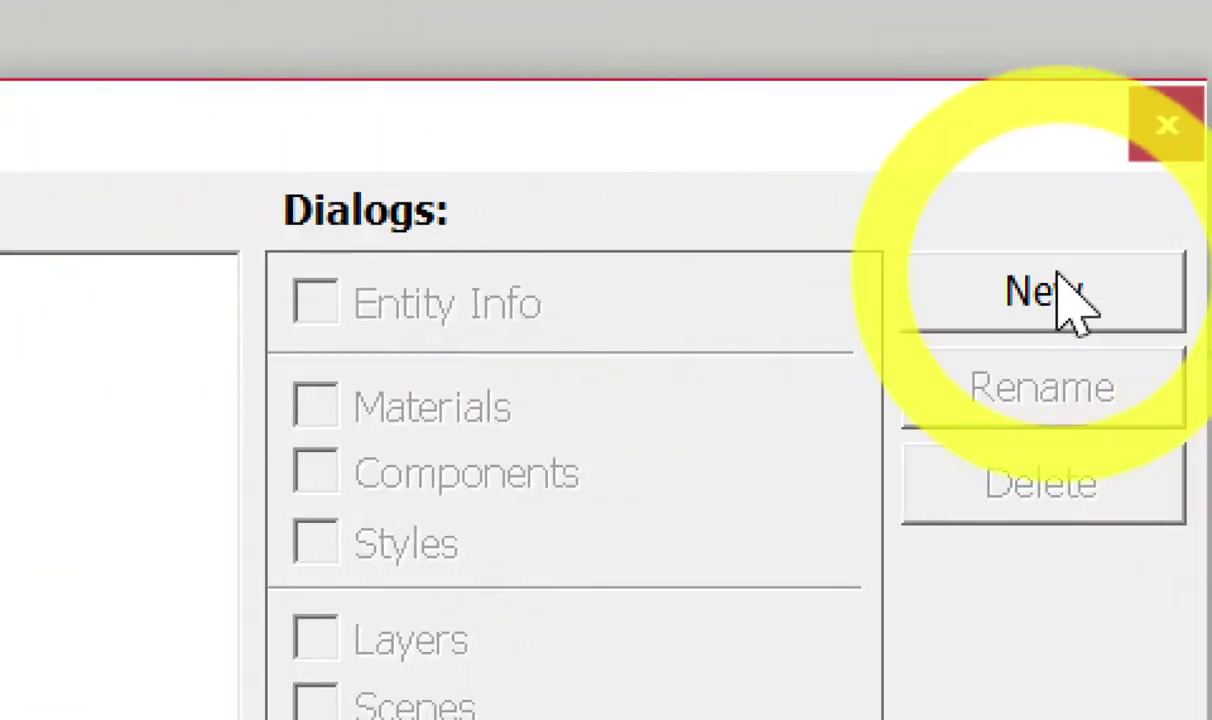
left_click(190, 282)
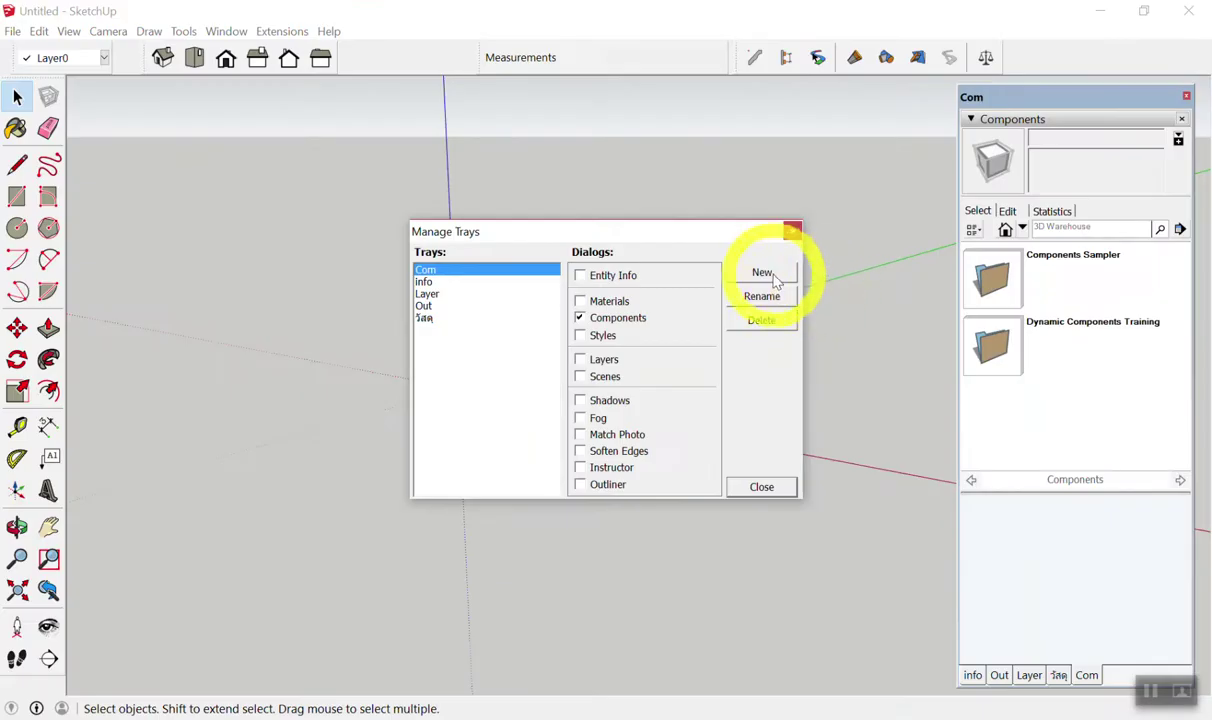
left_click(762, 273)
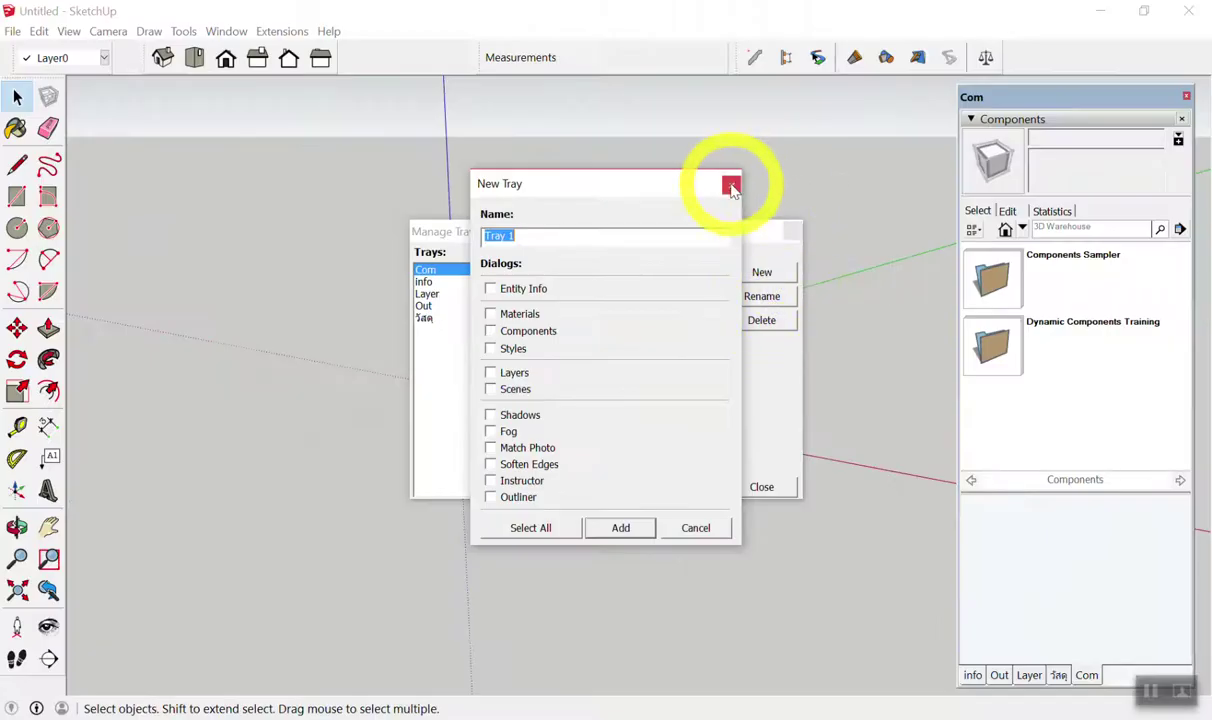
left_click(730, 184)
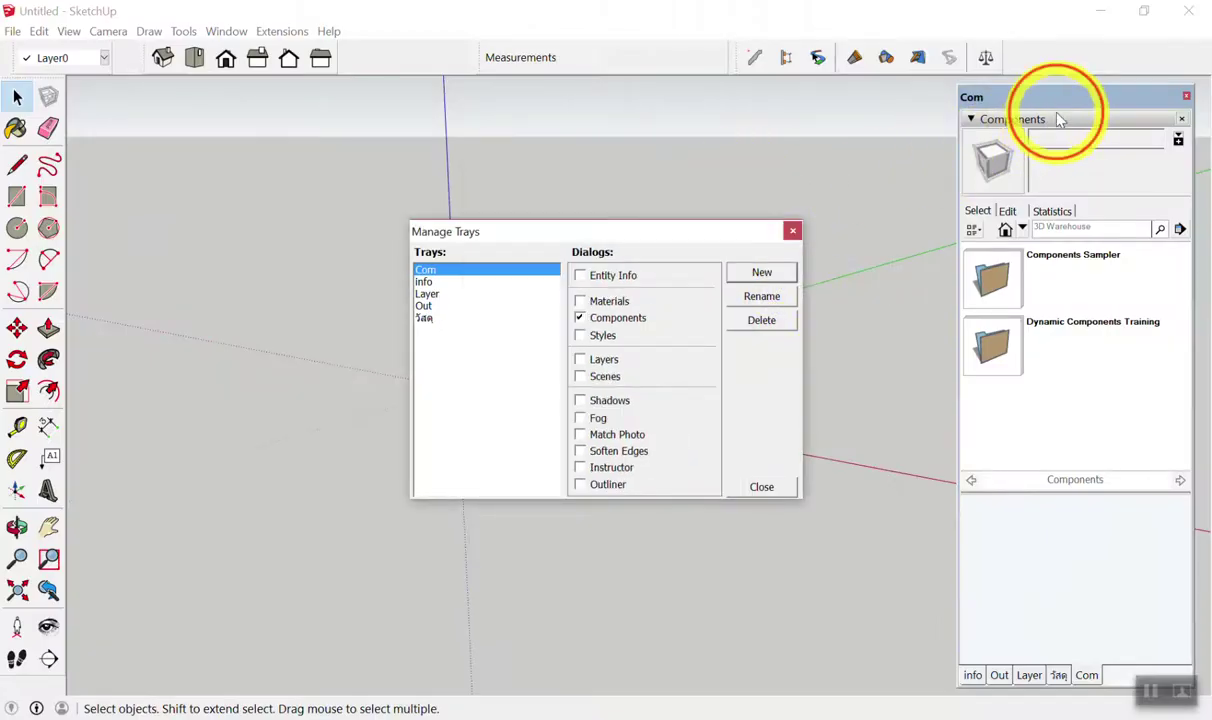
left_click(761, 486)
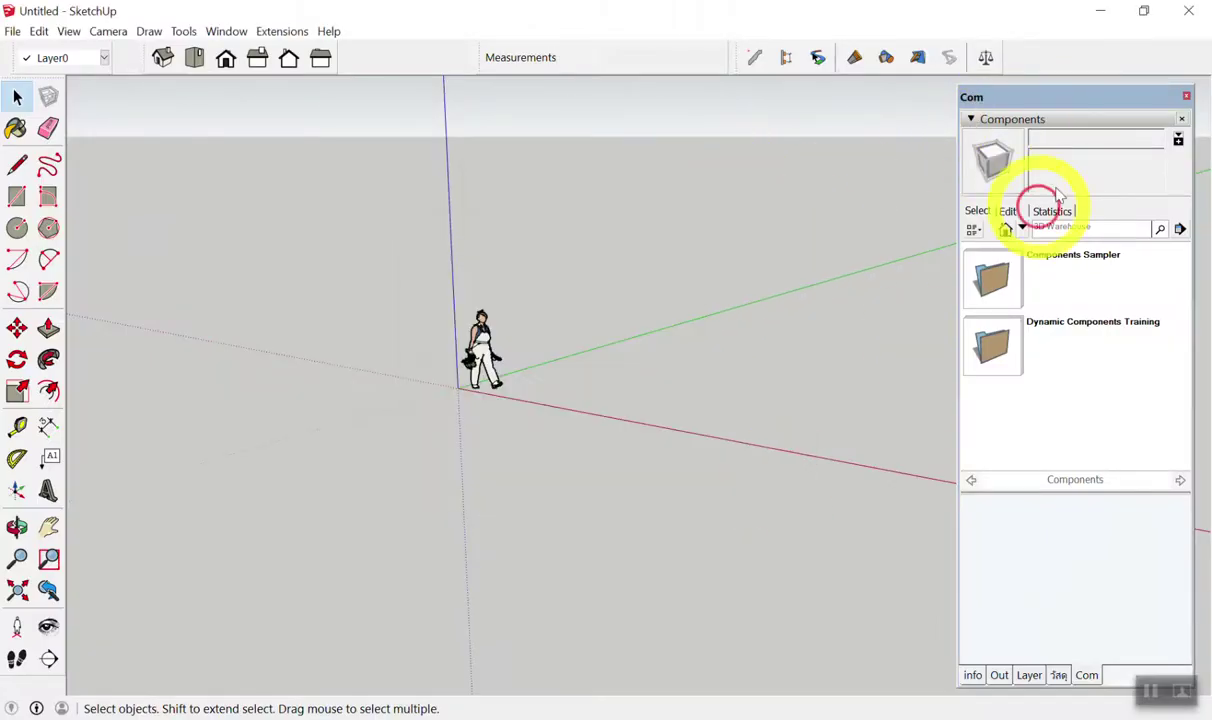
left_click_drag(1105, 100, 740, 104)
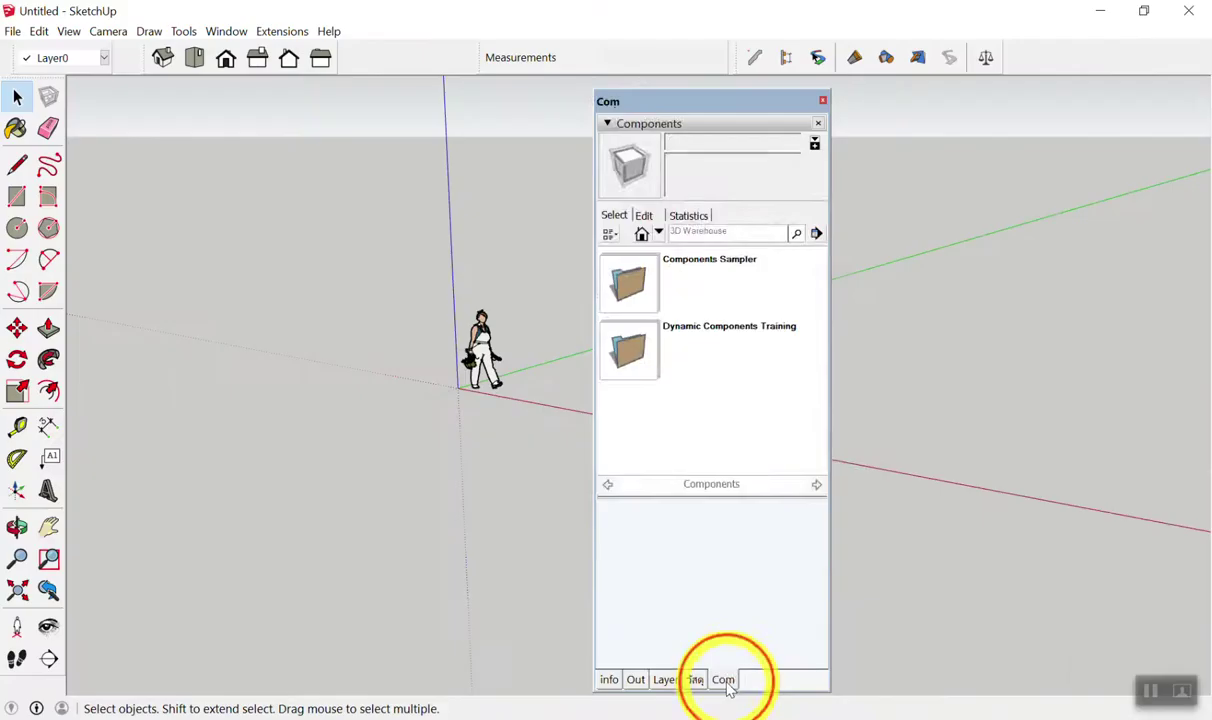
mouse_move(725, 681)
left_mouse_down()
mouse_move(1157, 210)
mouse_move(1190, 85)
mouse_move(1142, 375)
mouse_move(1190, 390)
left_mouse_up()
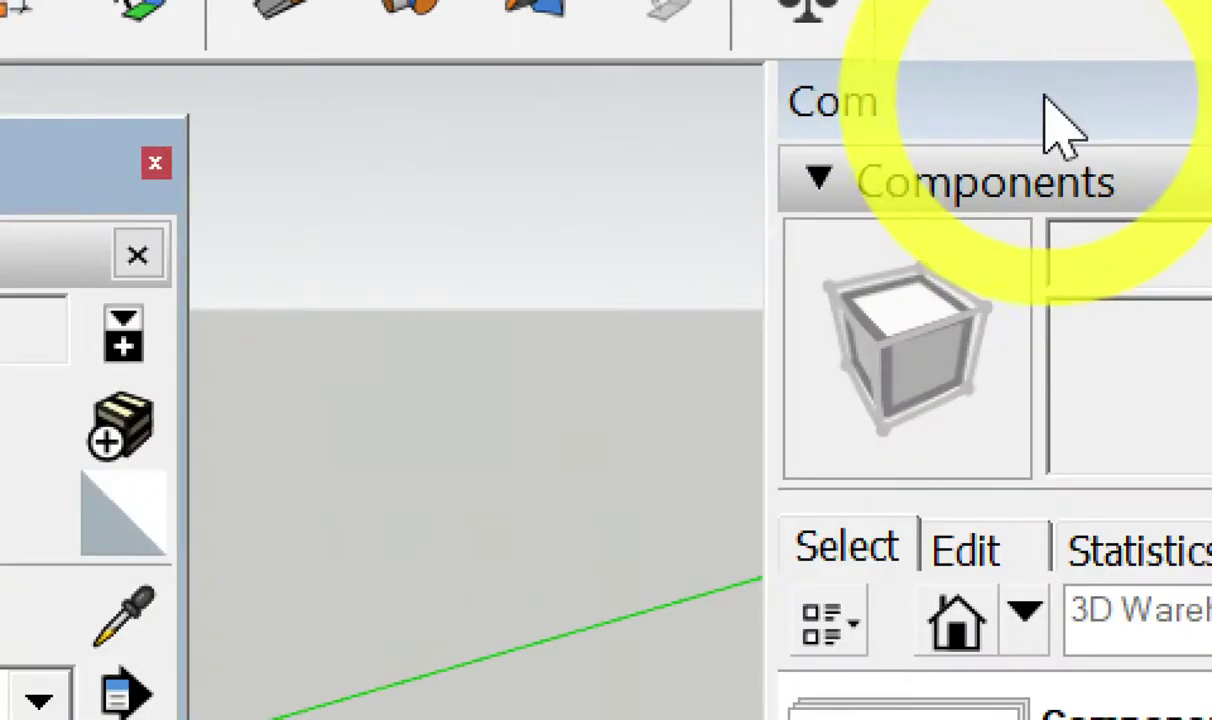
left_click(1060, 114)
left_click(1058, 122)
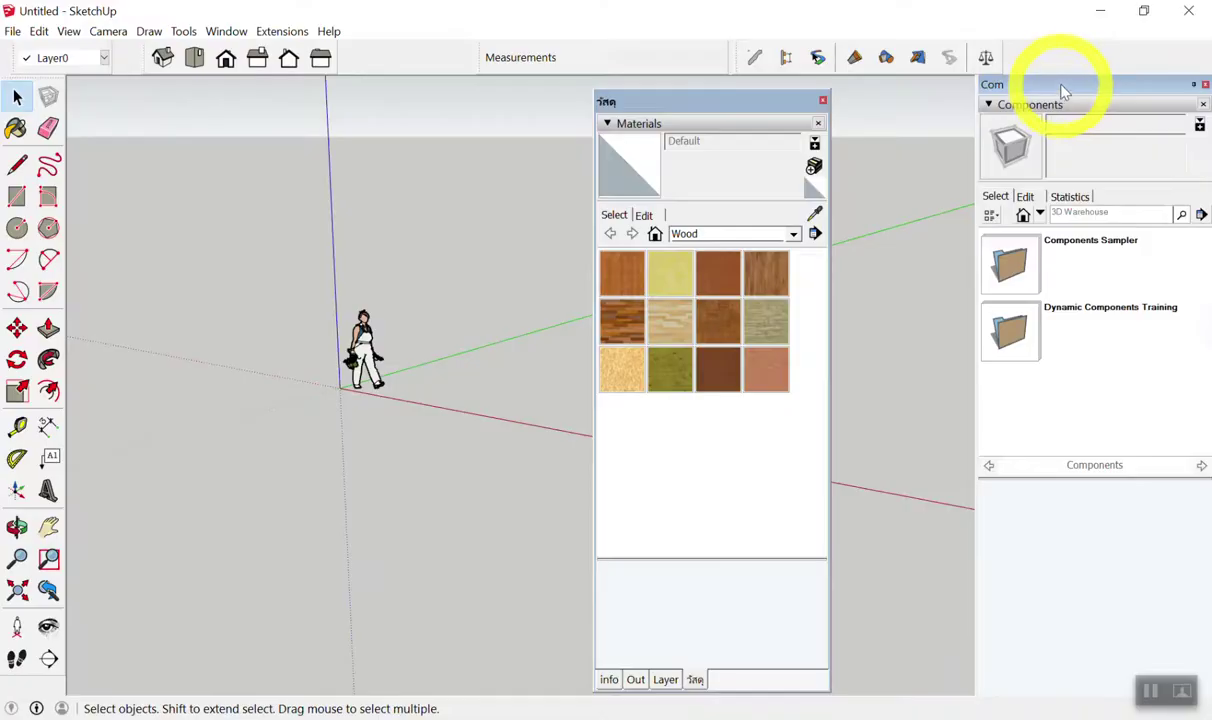
left_click(1047, 95)
left_click_drag(1047, 95, 822, 112)
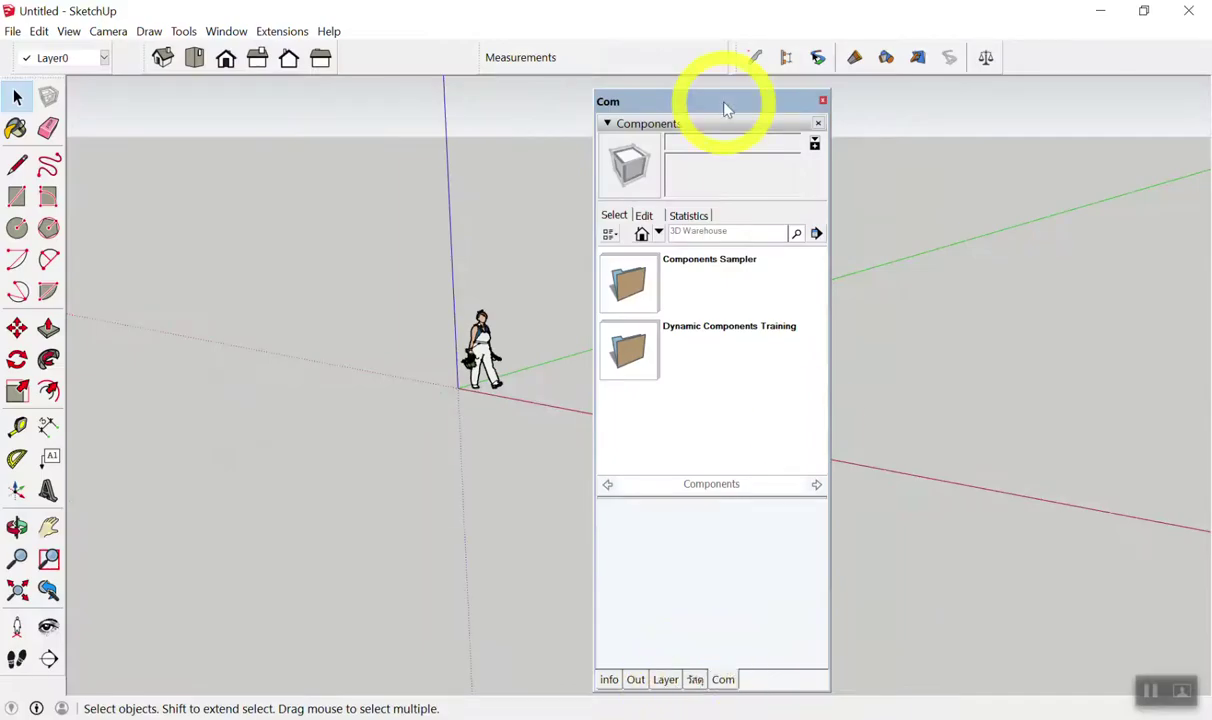
left_click_drag(725, 107, 1024, 89)
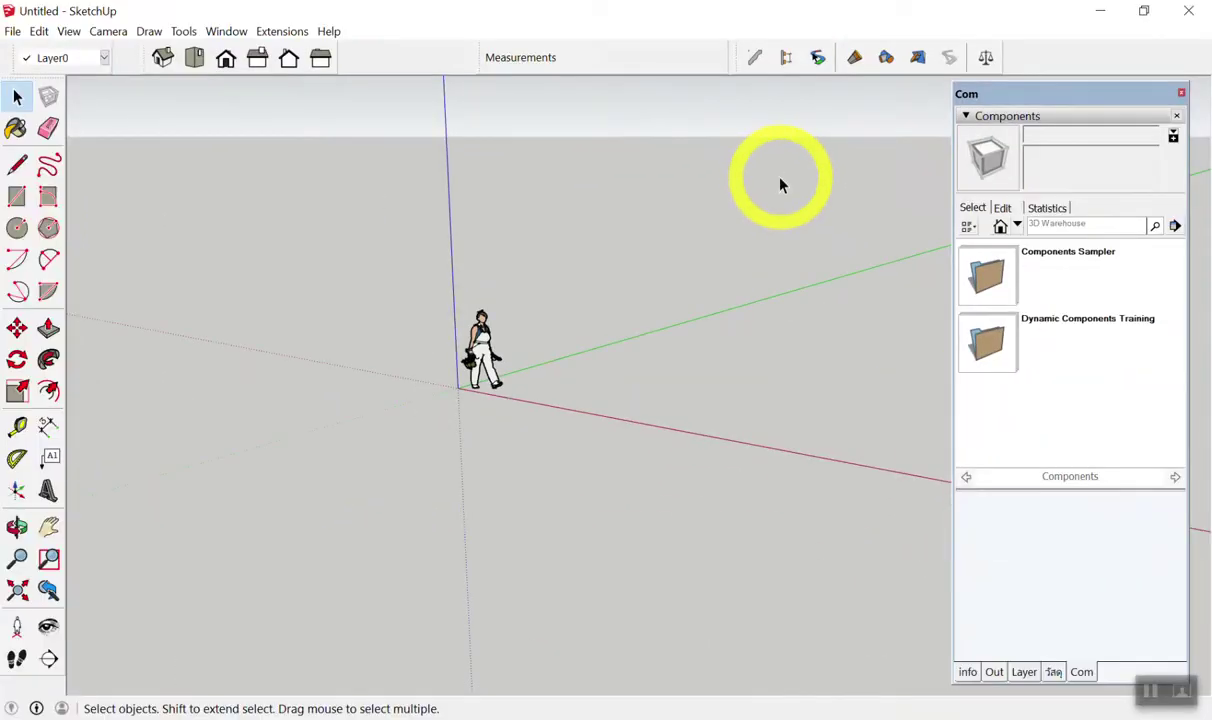
Orbit and zoom the view around the origin of the empty model.
scroll(779, 185, "down", 1)
scroll(750, 315, "down", 2)
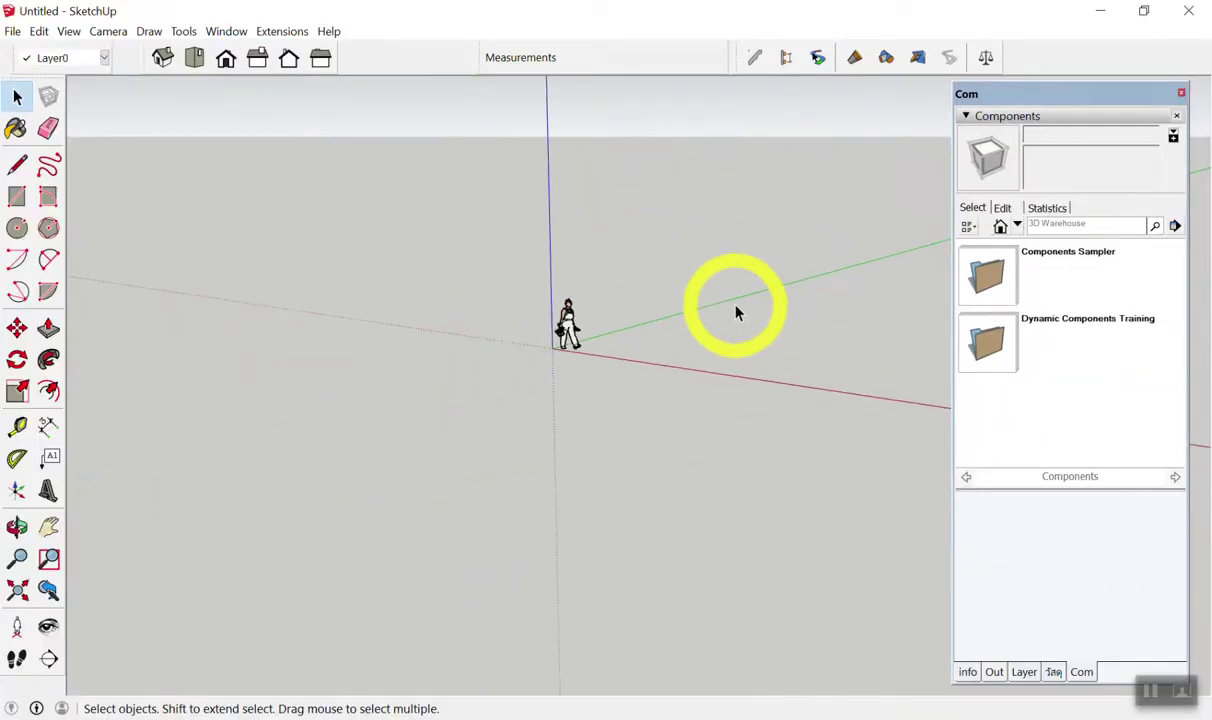
scroll(736, 314, "up", 2)
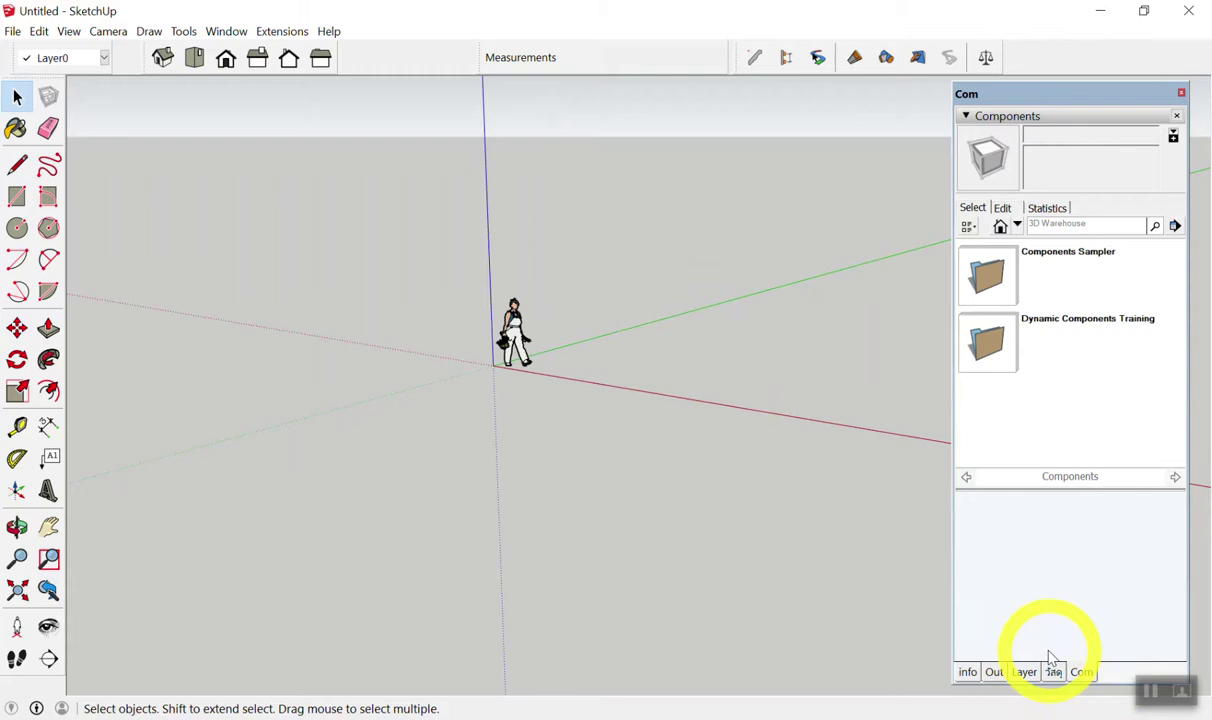
mouse_move(836, 460)
middle_mouse_down()
mouse_move(638, 257)
mouse_move(679, 462)
middle_mouse_up()
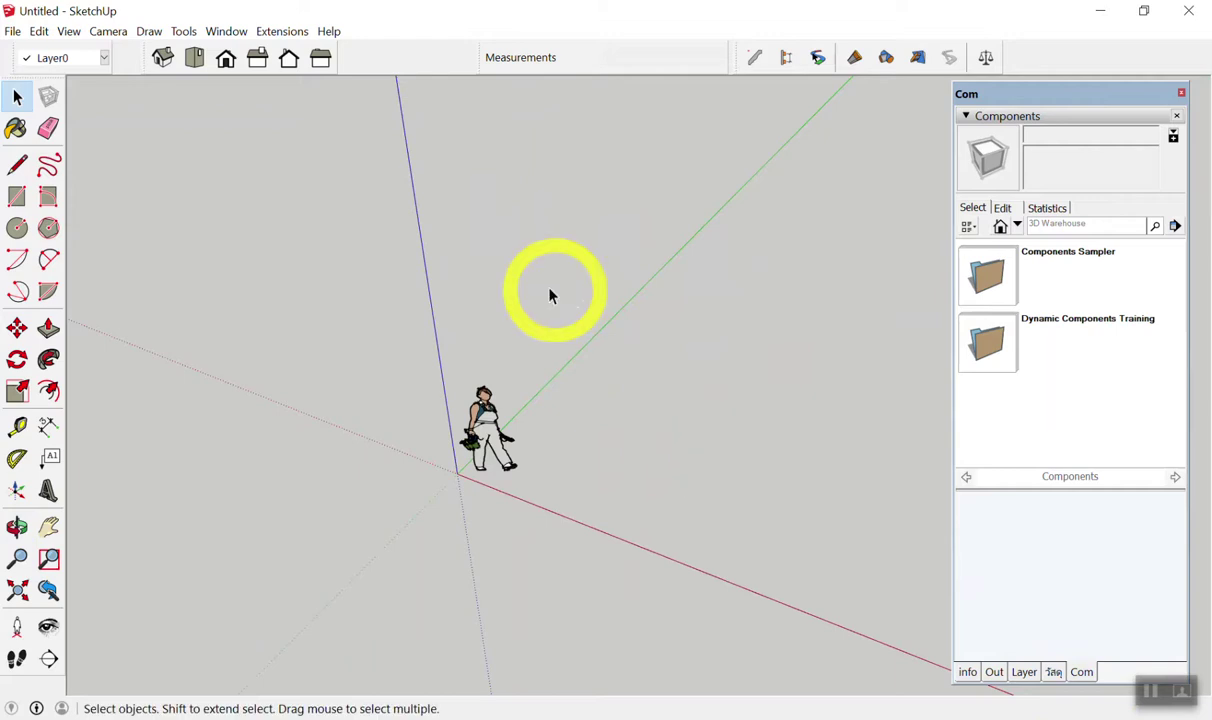
scroll(530, 285, "down", 5)
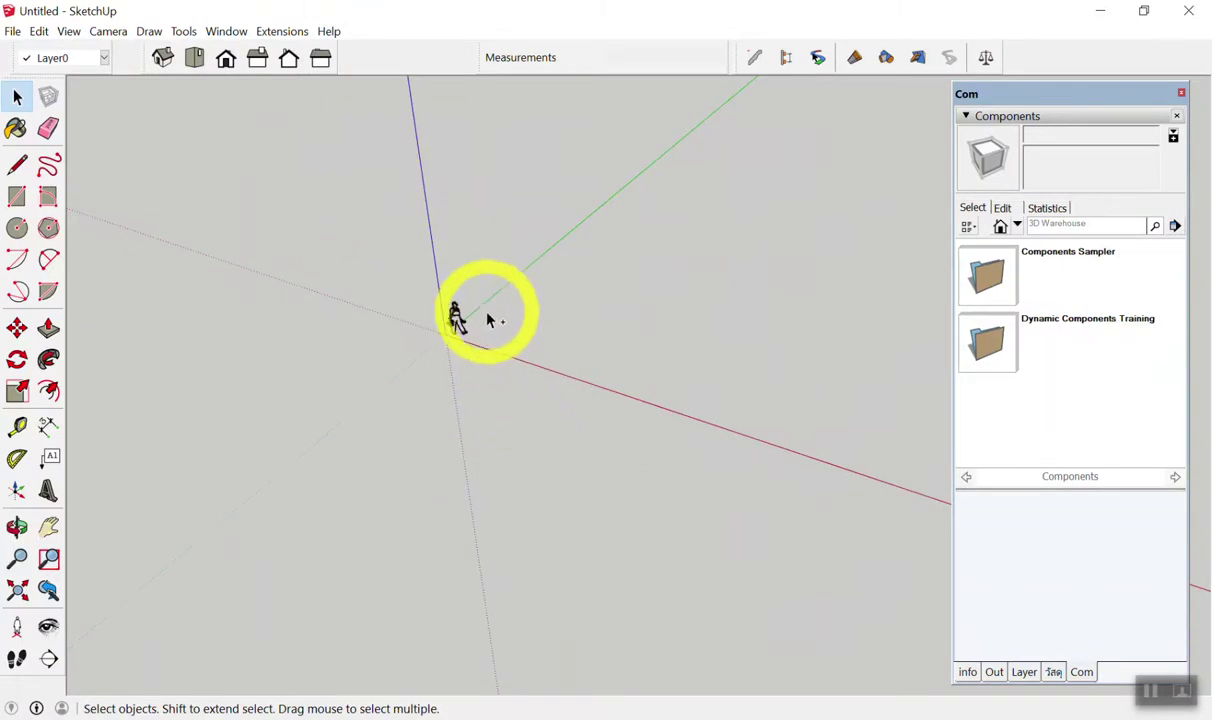
left_click_drag(506, 272, 413, 362)
mouse_move(607, 302)
left_mouse_down()
mouse_move(700, 303)
mouse_move(660, 325)
left_mouse_up()
mouse_move(725, 233)
left_mouse_down()
mouse_move(745, 350)
mouse_move(806, 230)
left_mouse_up()
key("Escape")
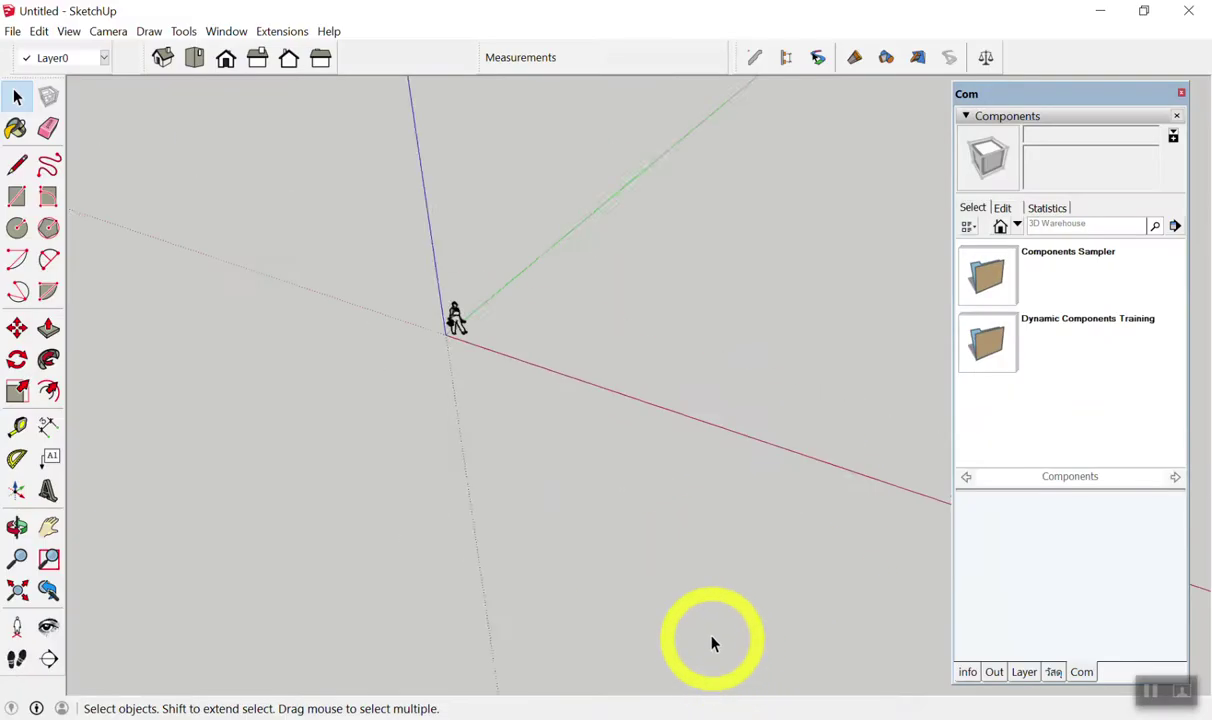
mouse_move(711, 641)
middle_mouse_down()
mouse_move(509, 243)
mouse_move(473, 230)
mouse_move(531, 350)
middle_mouse_up()
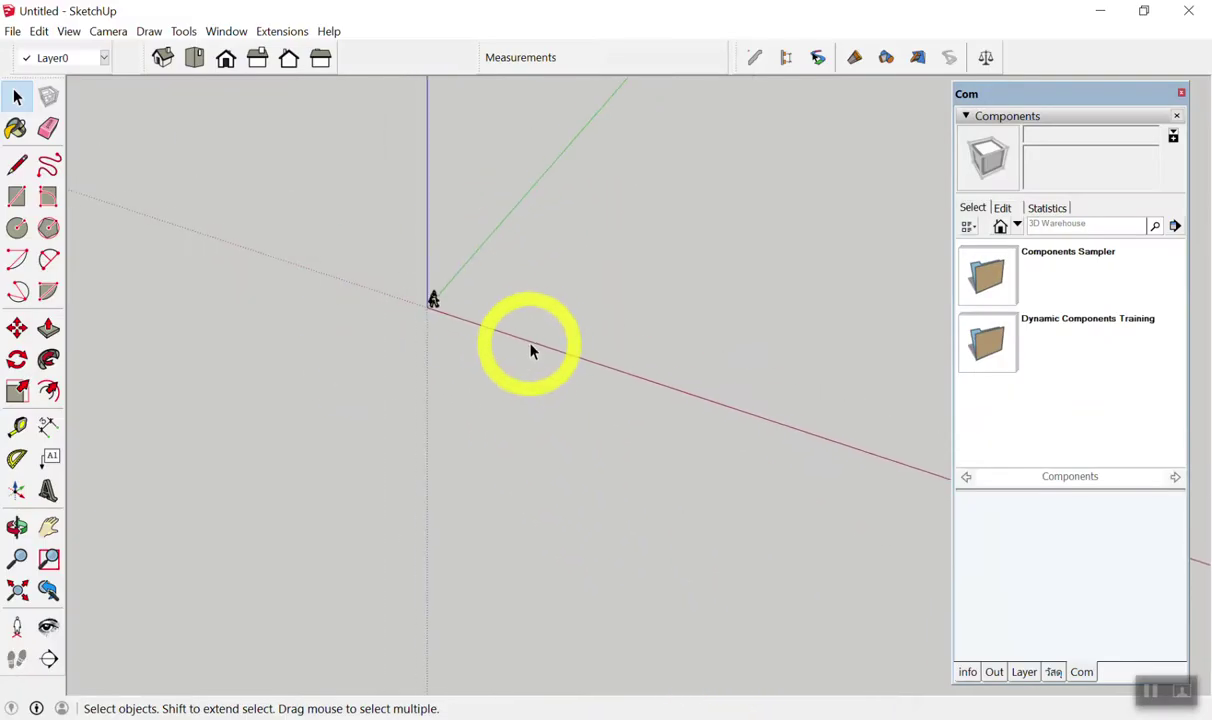
Switch to Top view and pan so the origin sits at the lower left.
key("F2")
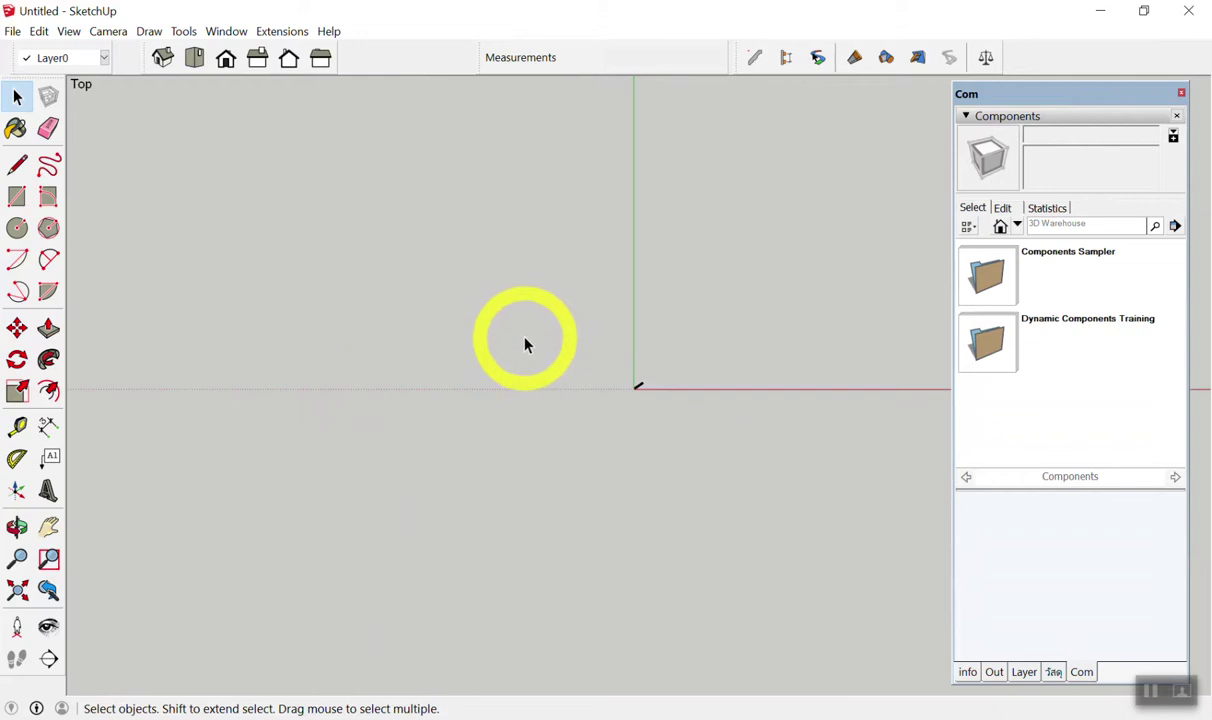
scroll(536, 365, "down", 3)
scroll(795, 250, "up", 5)
scroll(520, 440, "down", 2)
scroll(390, 590, "up", 2)
mouse_move(190, 598)
middle_mouse_down()
mouse_move(160, 550)
mouse_move(206, 541)
mouse_move(206, 514)
mouse_move(418, 440)
mouse_move(595, 352)
mouse_move(419, 527)
middle_mouse_up()
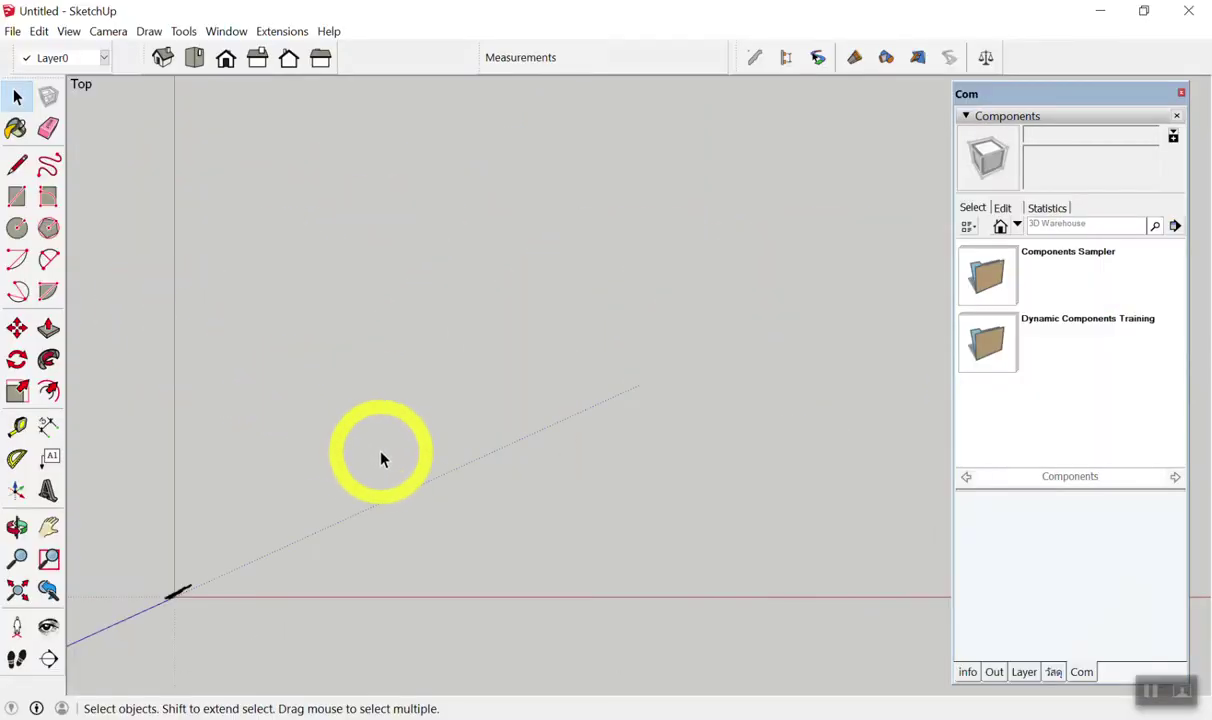
Draw a horizontal line along the red axis above the origin.
key("l")
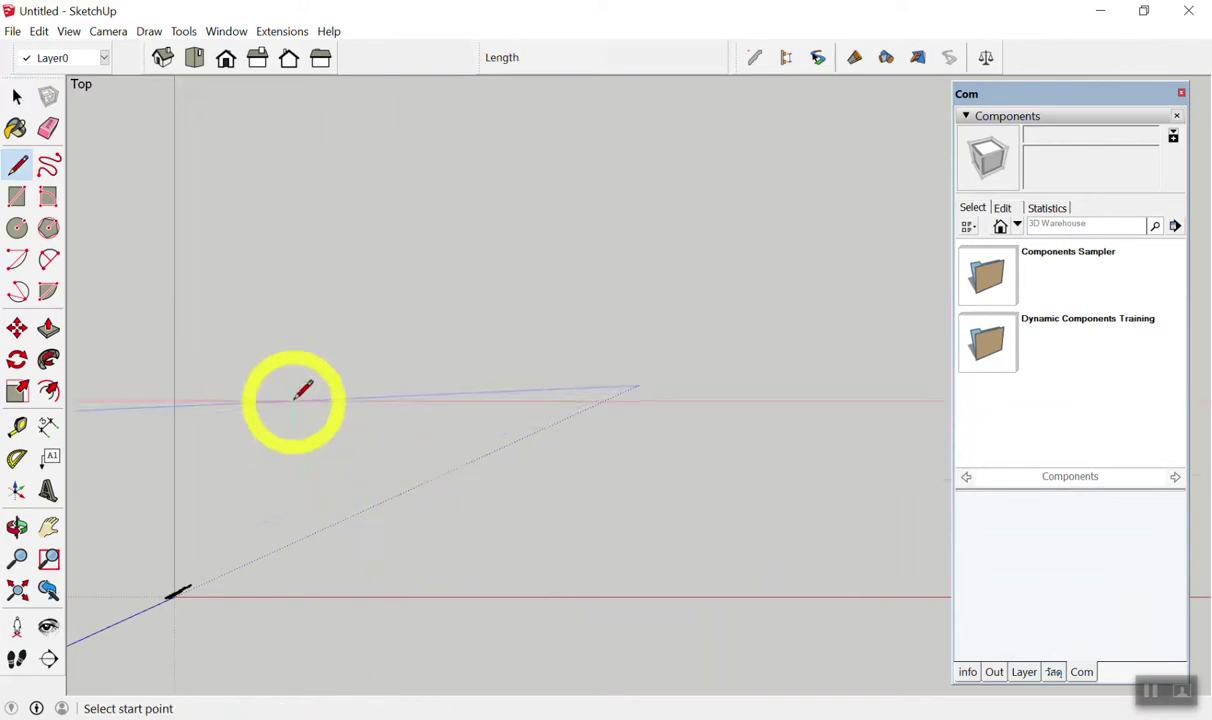
left_click(294, 401)
key("space")
key("l")
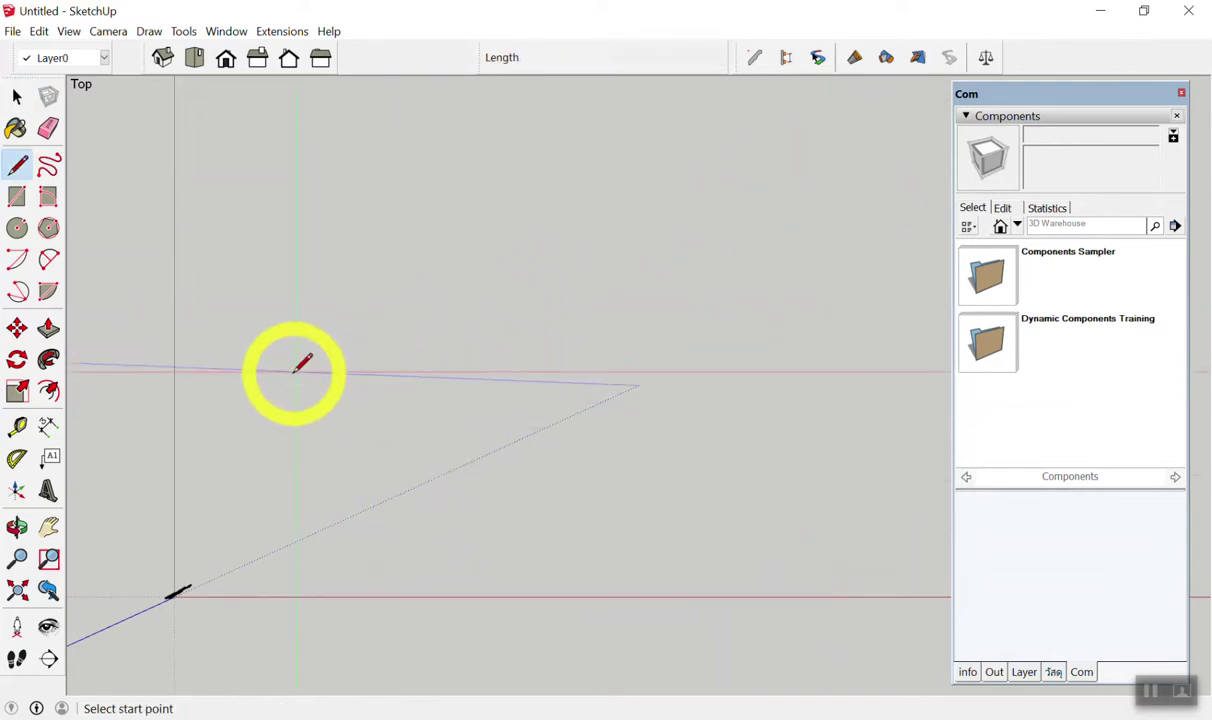
left_click(284, 432)
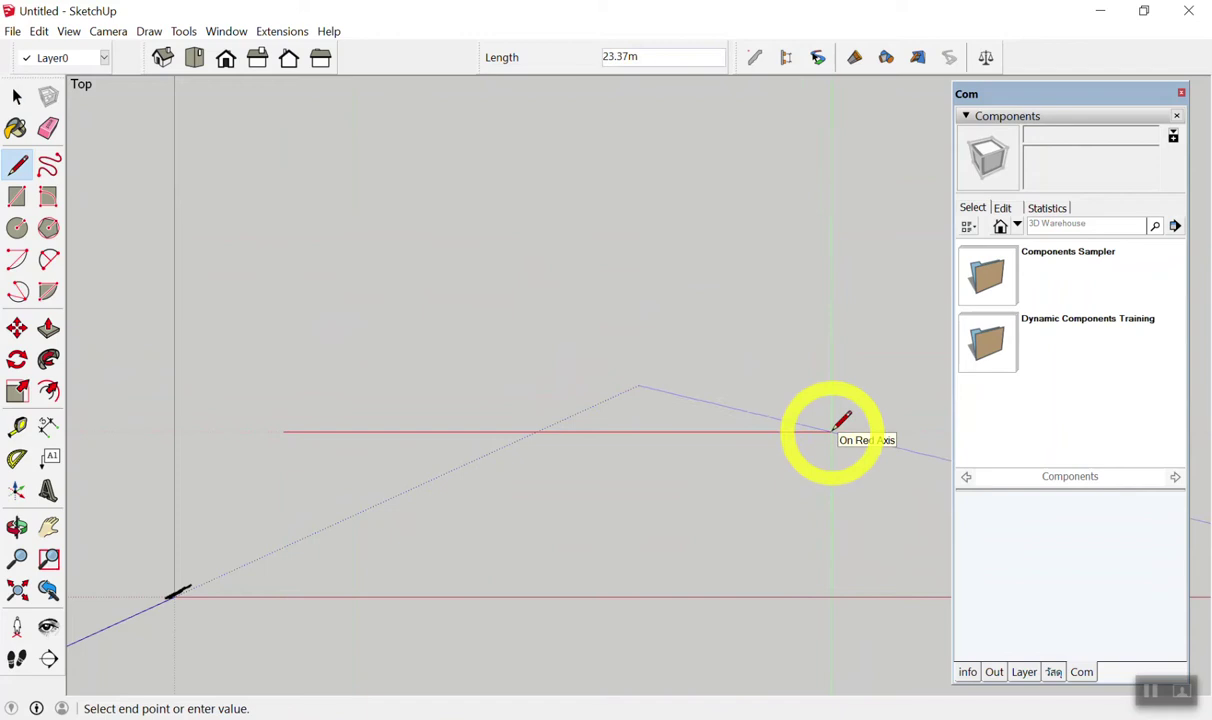
left_click(831, 431)
key("space")
left_click(455, 350)
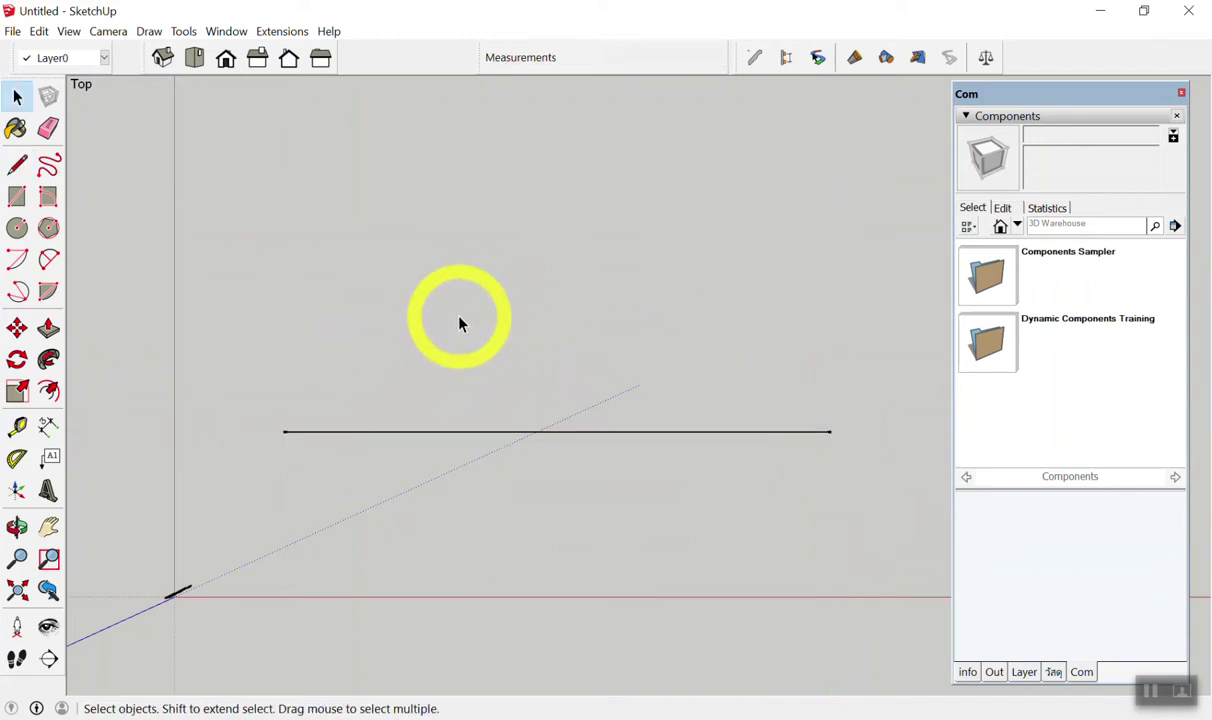
Draw four practice rectangles around the line, then undo them.
key("r")
left_click(372, 388)
left_click(531, 274)
left_click(447, 462)
left_click(579, 567)
left_click(613, 362)
left_click(770, 254)
left_click(641, 453)
left_click(760, 570)
left_click(17, 260)
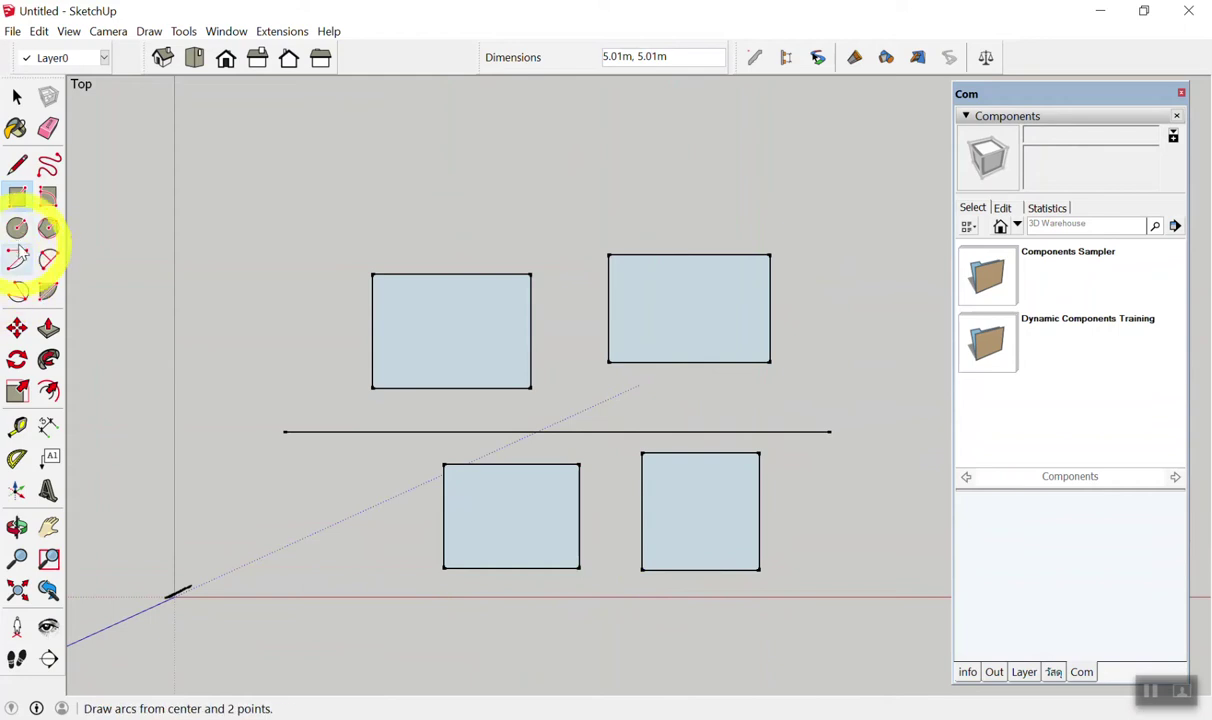
key("ctrl+z")
key("ctrl+z")
Draw two more practice rectangles, then undo and redo to restore the horizontal line.
key("ctrl+z")
left_click(17, 196)
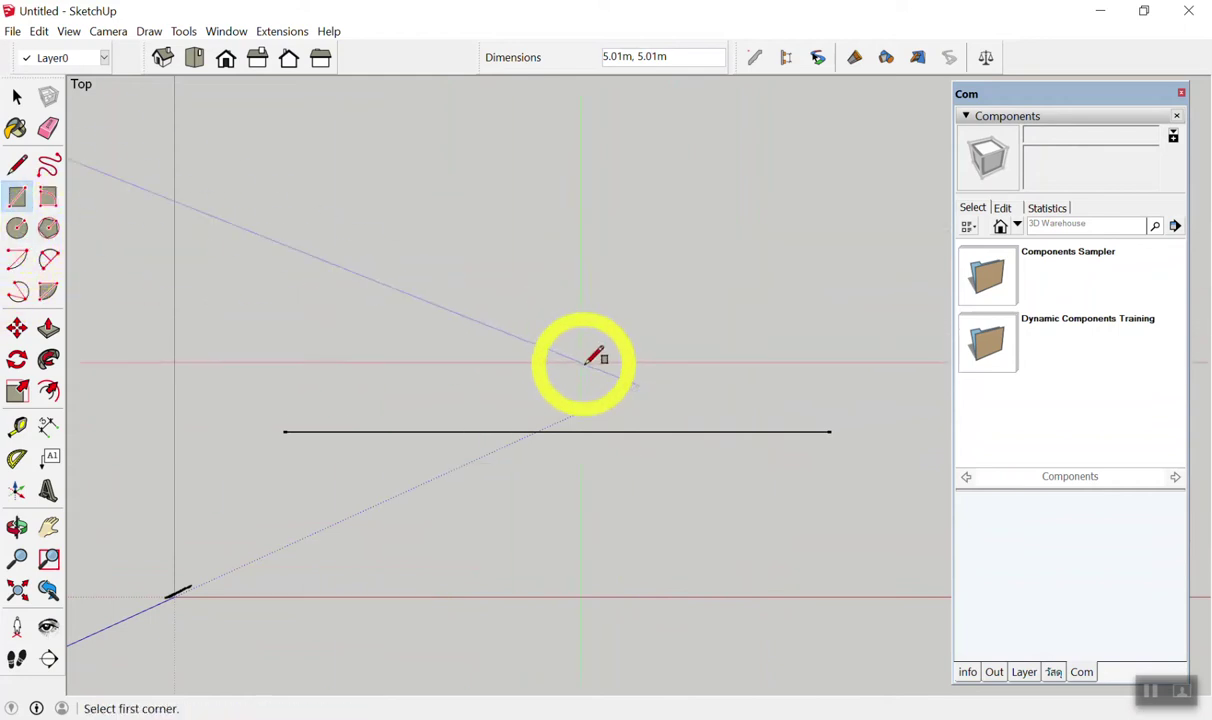
left_click(592, 368)
left_click(404, 245)
left_click(463, 456)
left_click(587, 558)
key("ctrl+z")
key("ctrl+z")
key("ctrl+z")
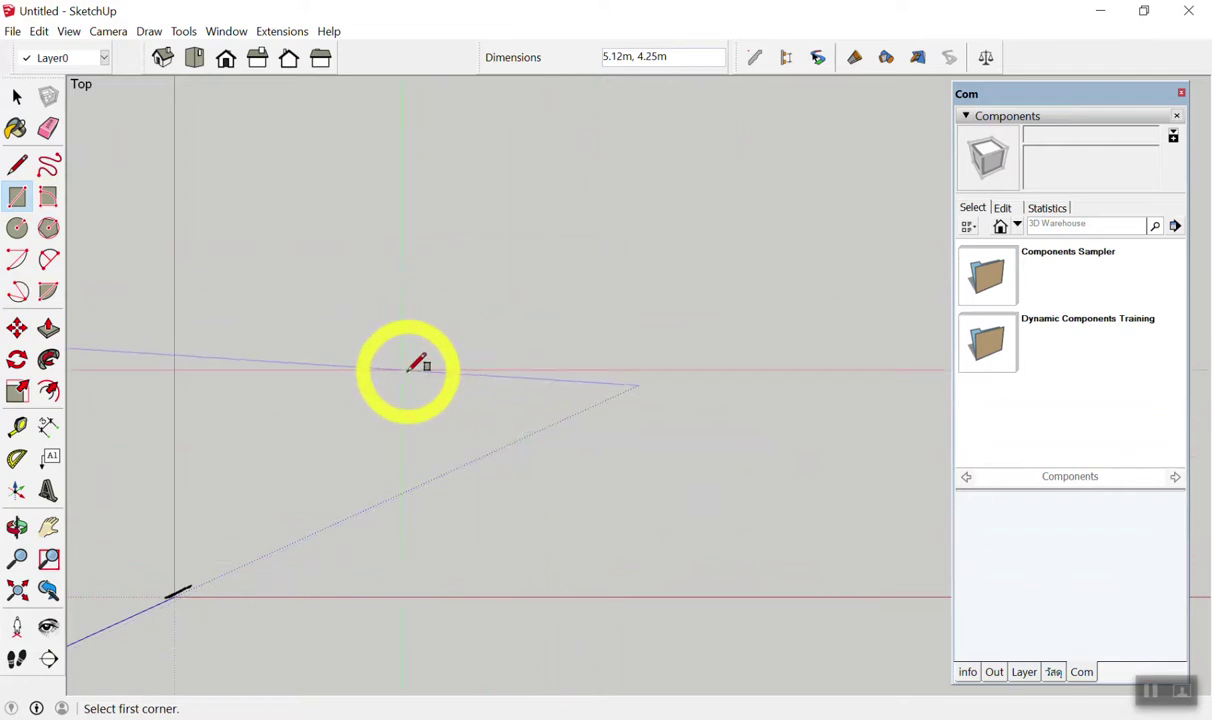
key("ctrl+y")
Draw a rectangle above the line and an 8 by 8 square below it.
left_click(440, 378)
left_click(592, 260)
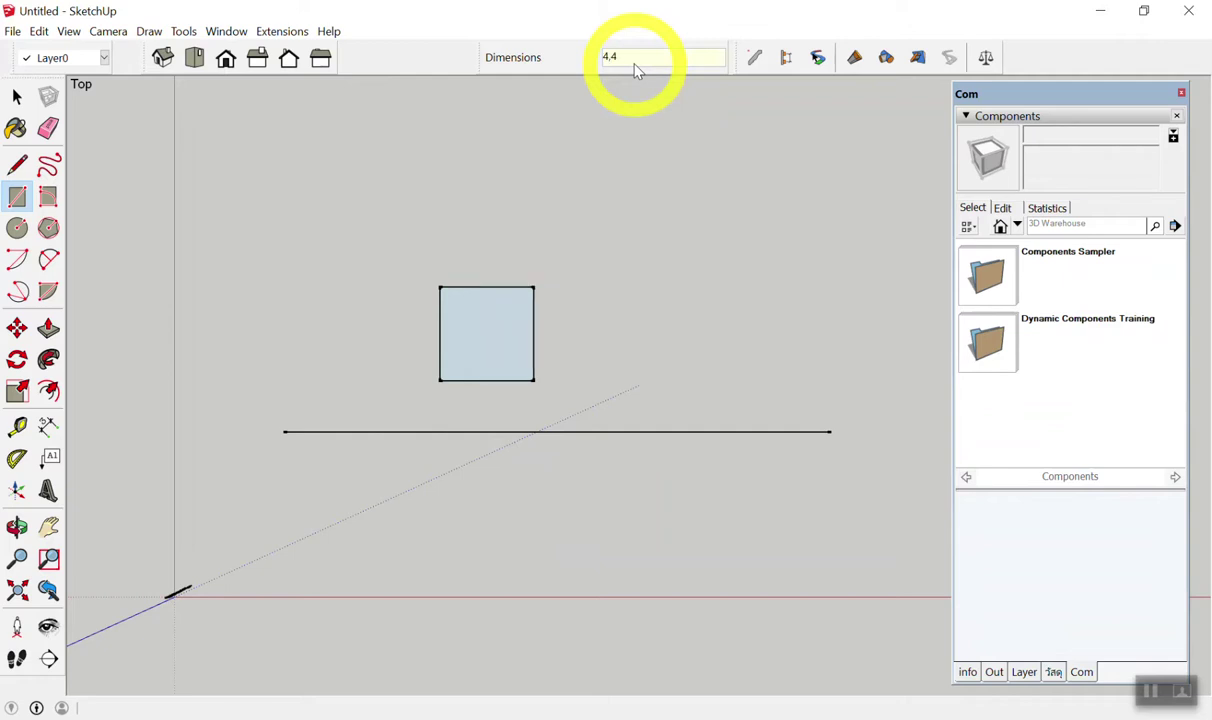
left_click_drag(533, 456, 668, 557)
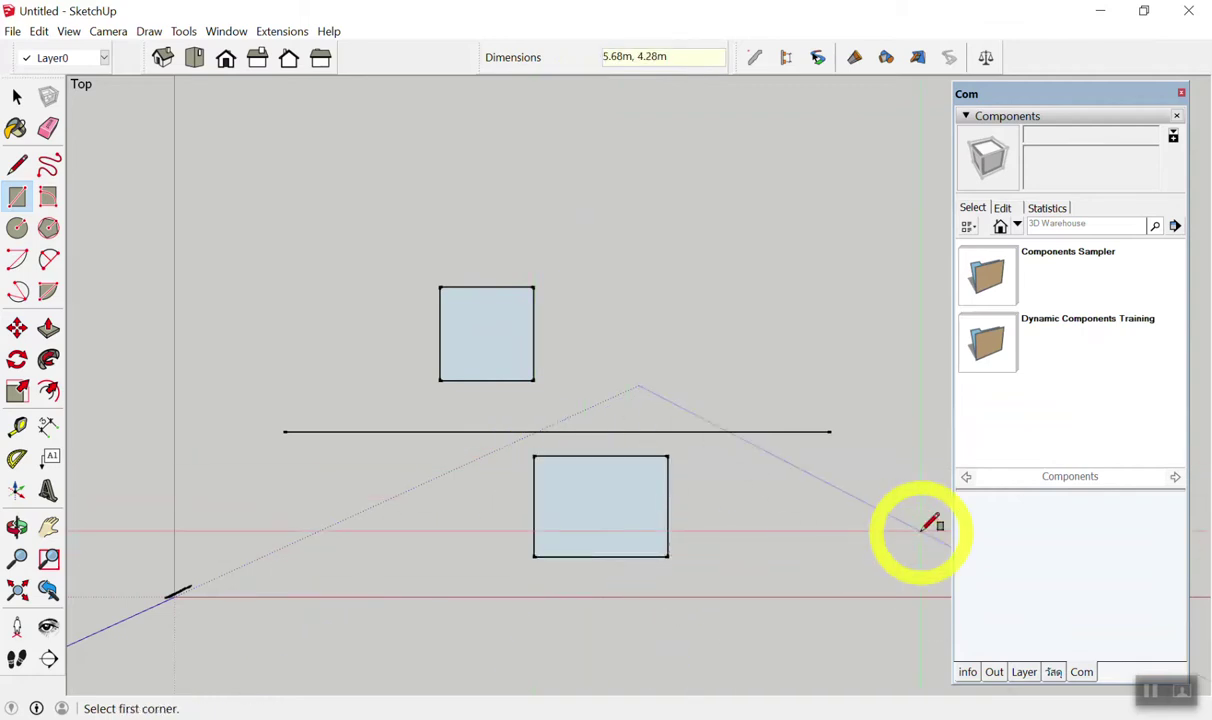
type("8,8")
key("Return")
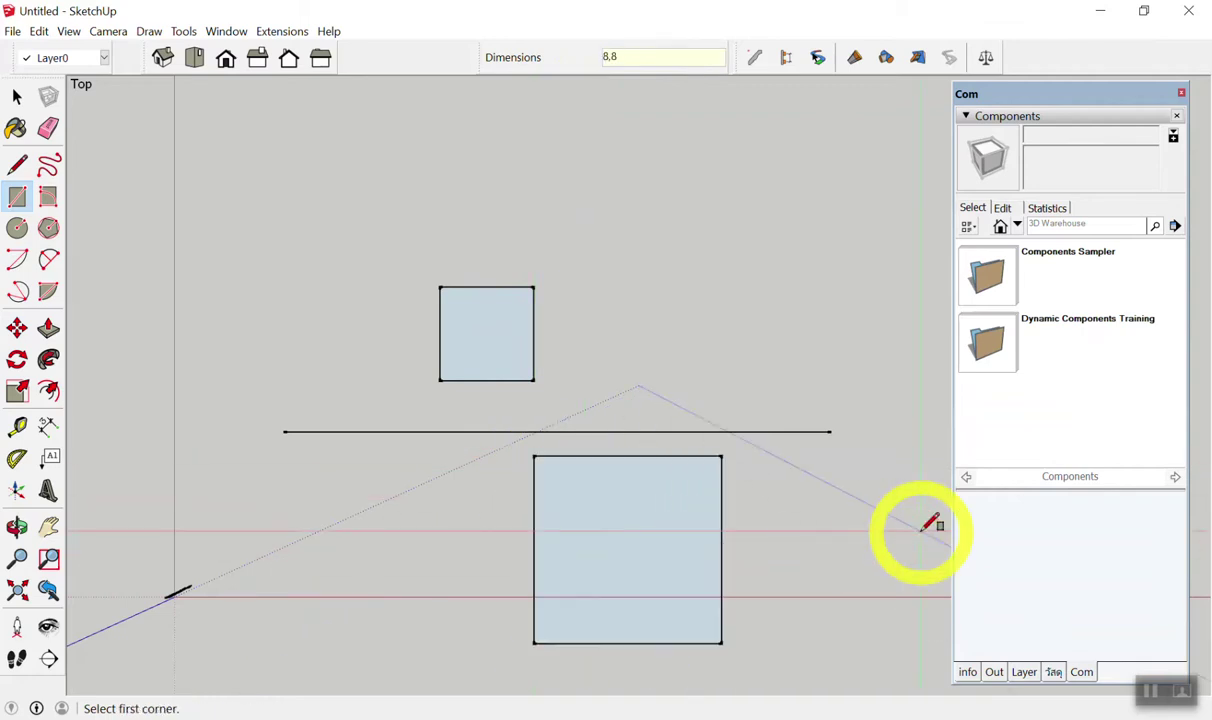
key("space")
Select and delete both practice squares, leaving only the horizontal line.
mouse_move(784, 267)
left_mouse_down()
mouse_move(386, 640)
mouse_move(390, 411)
left_mouse_up()
key("Delete")
left_click_drag(524, 446, 796, 668)
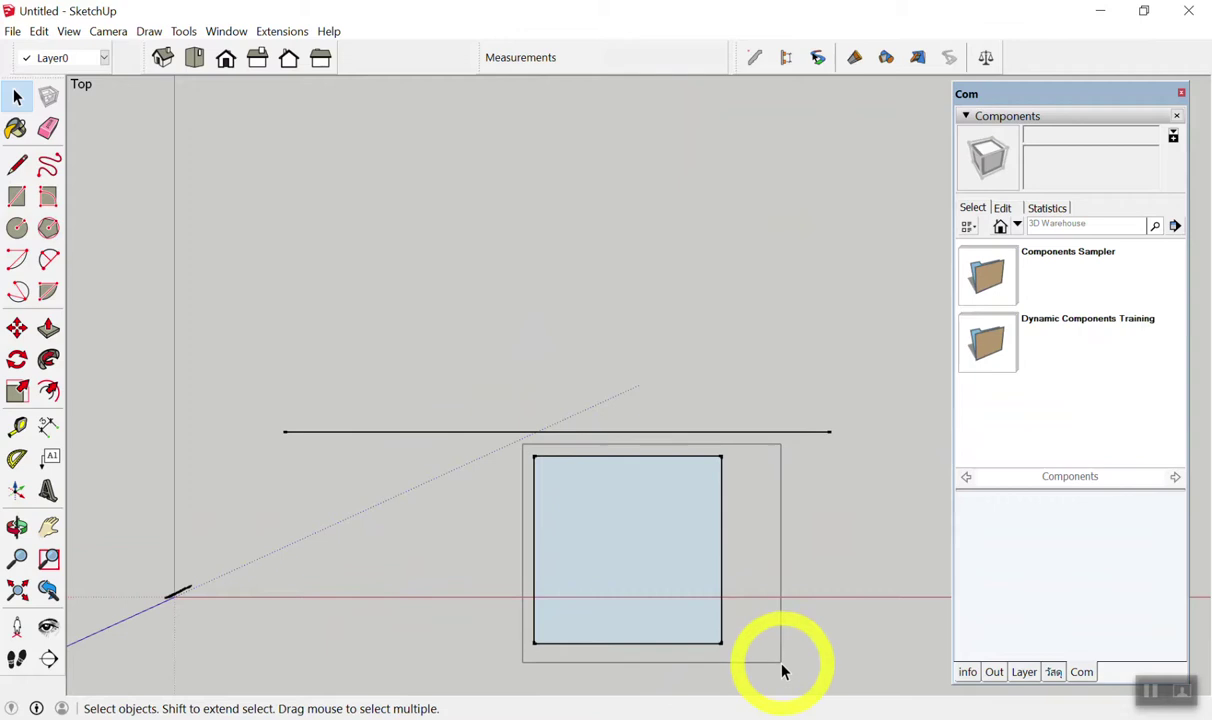
key("Delete")
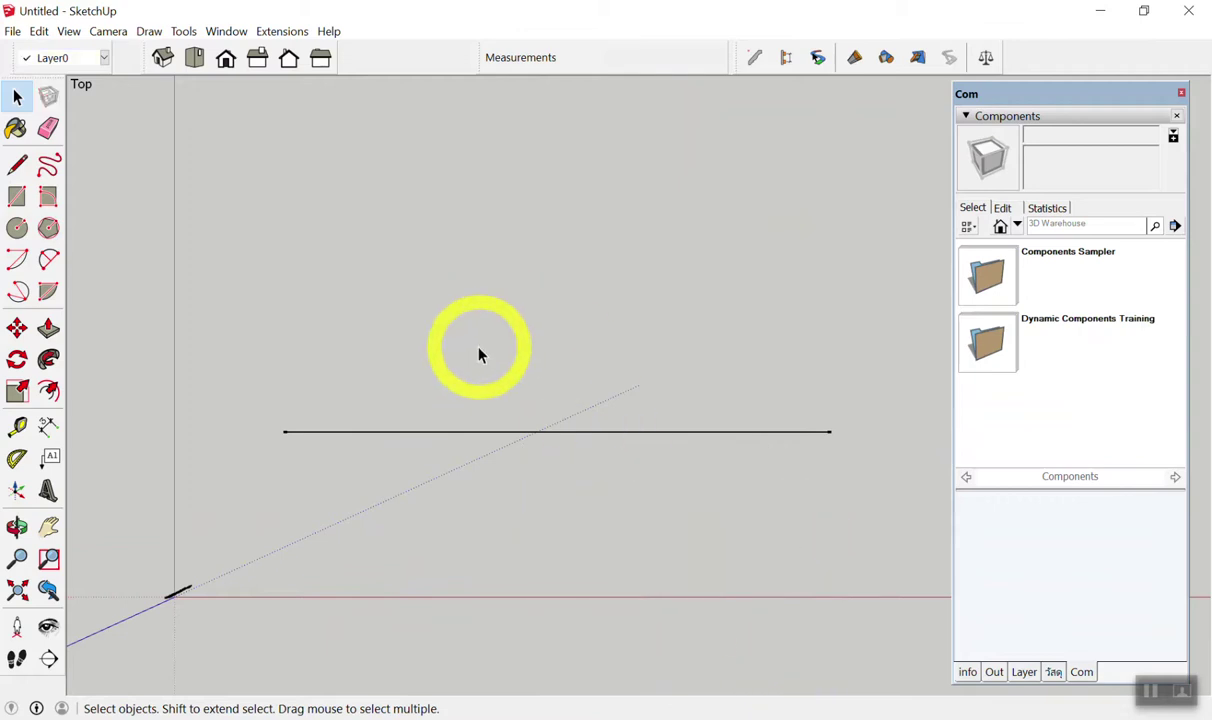
Draw four practice rectangles above and below the horizontal line.
scroll(444, 367, "up", 1)
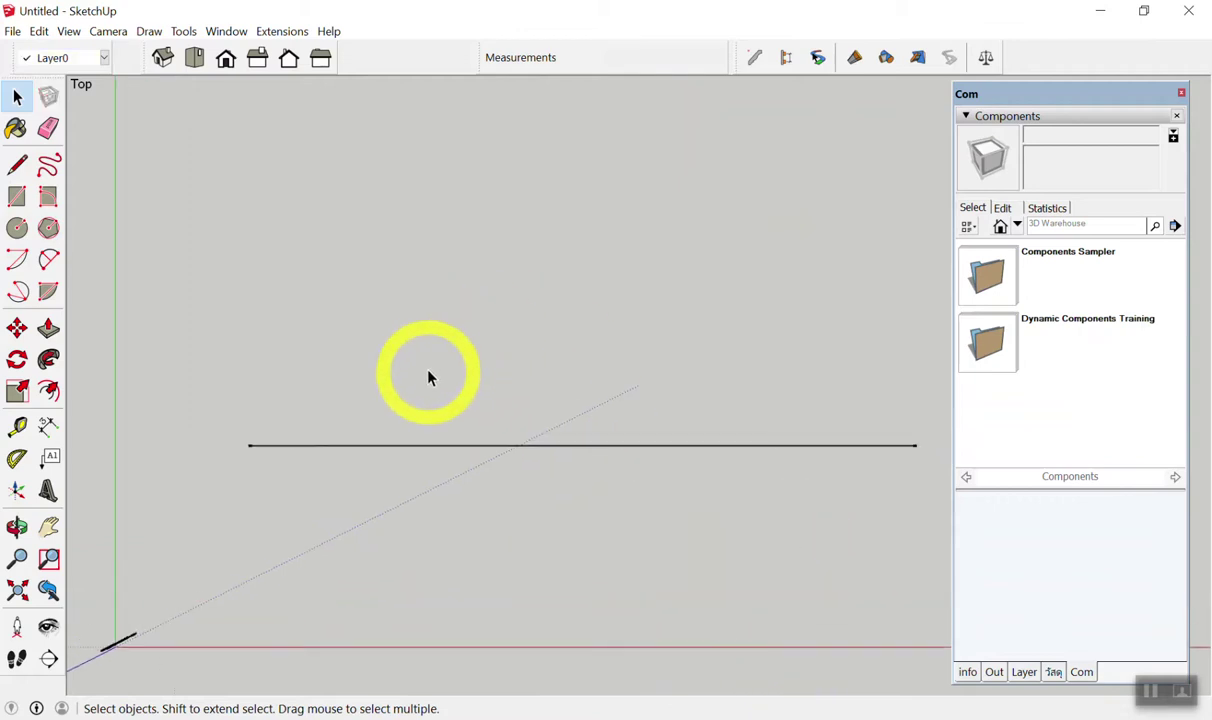
key("r")
left_click(416, 404)
left_click(609, 231)
left_click(849, 392)
left_click(727, 264)
left_click(488, 483)
left_click(655, 607)
left_click(858, 480)
left_click(695, 606)
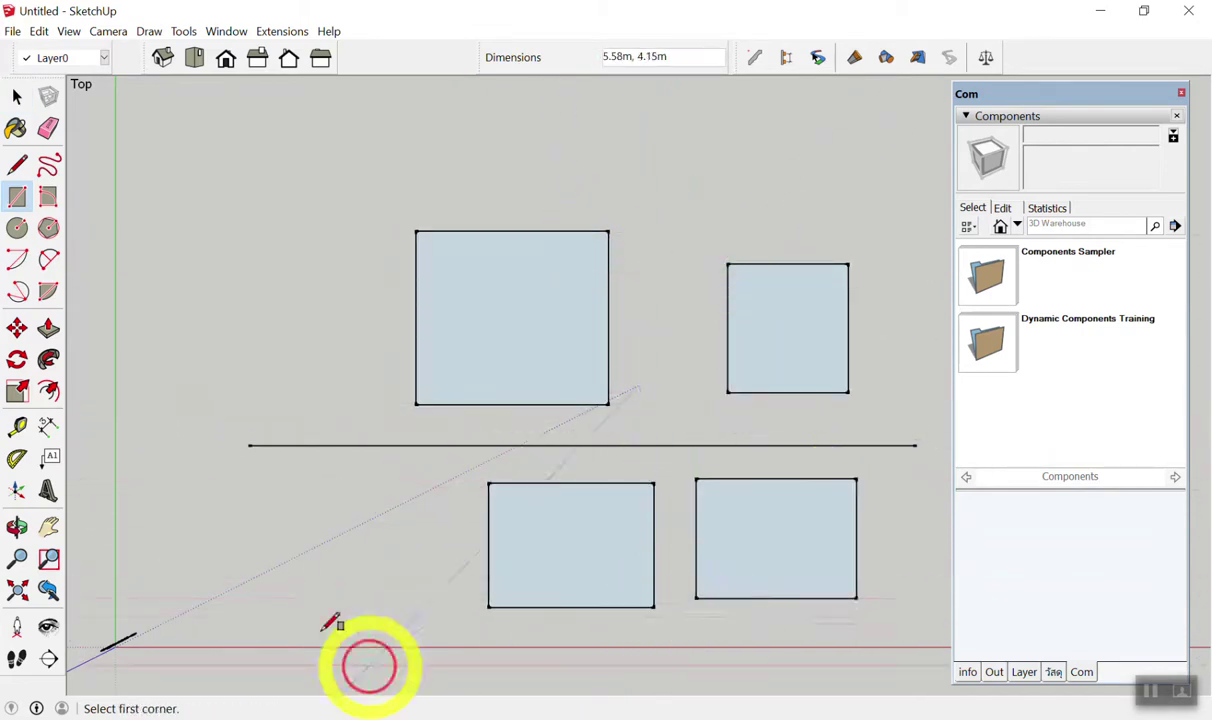
Box-select the four practice rectangles and delete them.
scroll(278, 508, "down", 2)
key("space")
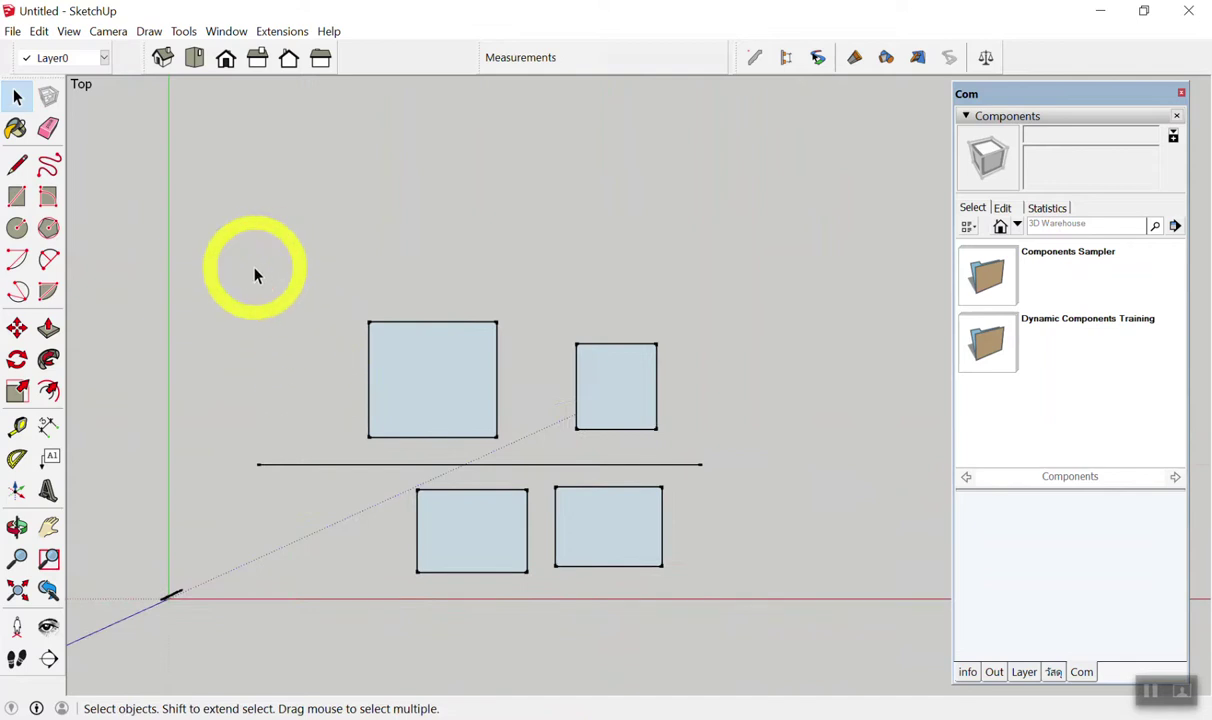
mouse_move(299, 240)
left_mouse_down()
mouse_move(637, 582)
mouse_move(730, 618)
left_mouse_up()
key("Delete")
Abandon a stray line and draw a rectangle above the line, typing 3 as its size.
scroll(477, 254, "up", 1)
key("l")
left_click(410, 355)
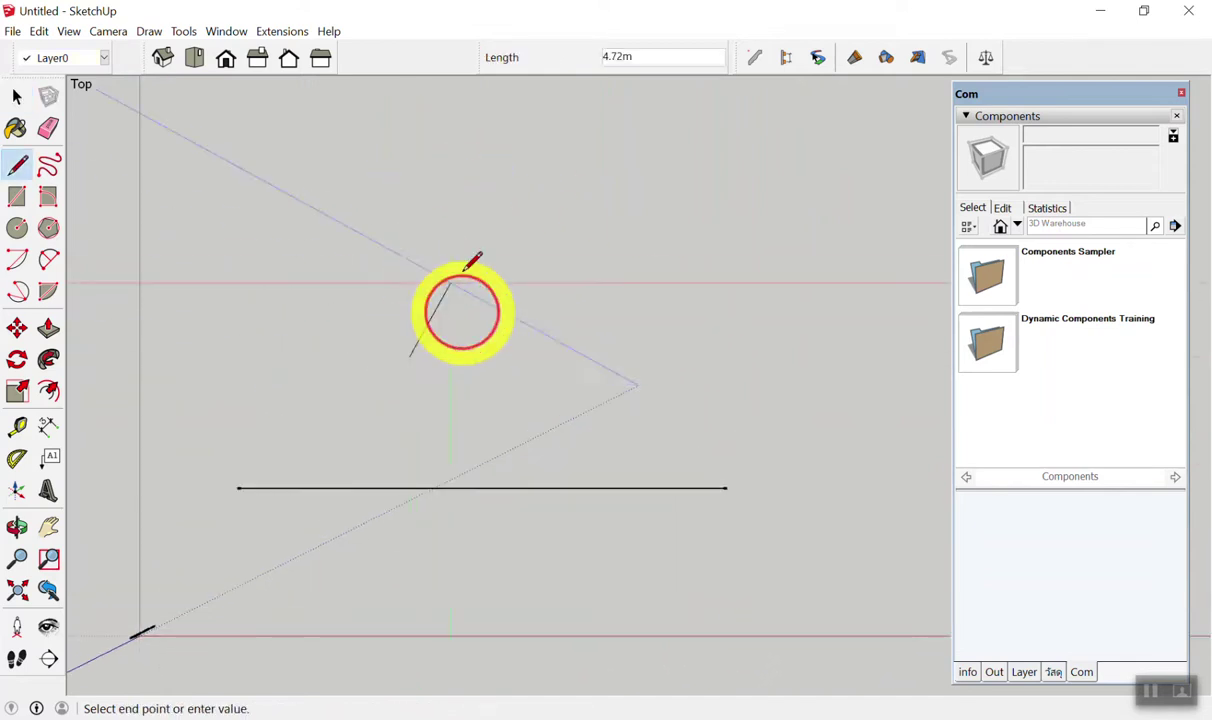
key("space")
key("r")
left_click(449, 344)
left_click(609, 216)
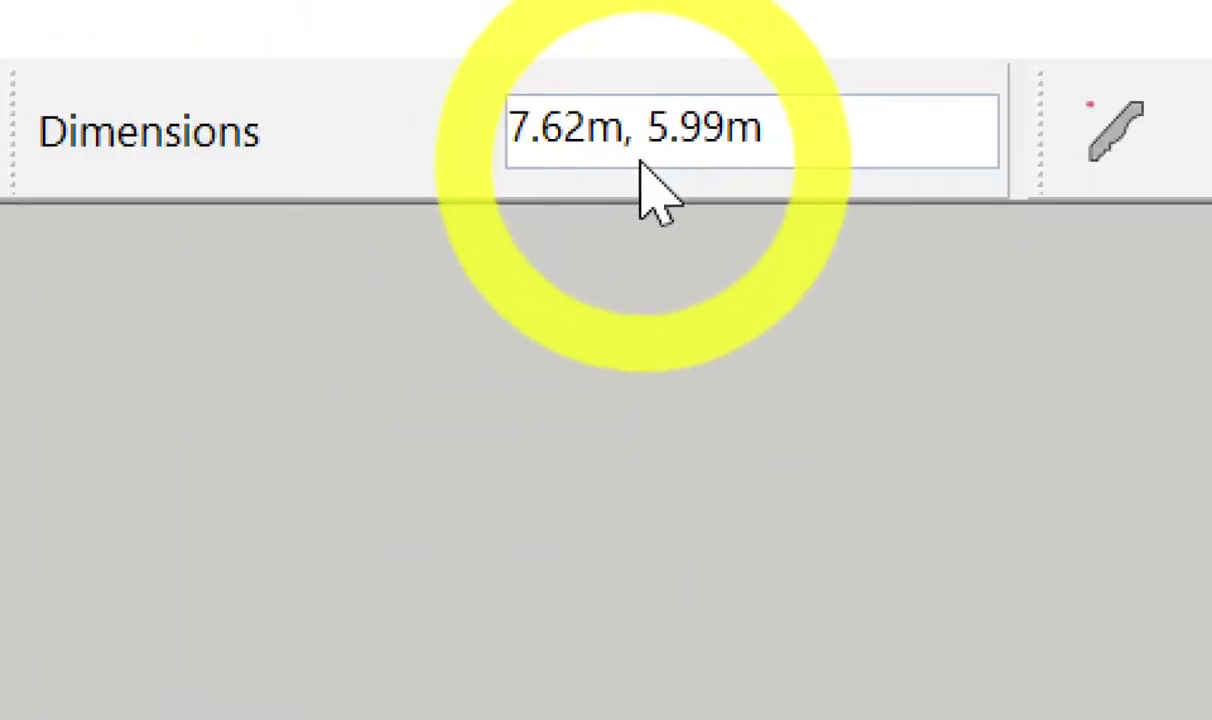
type("3")
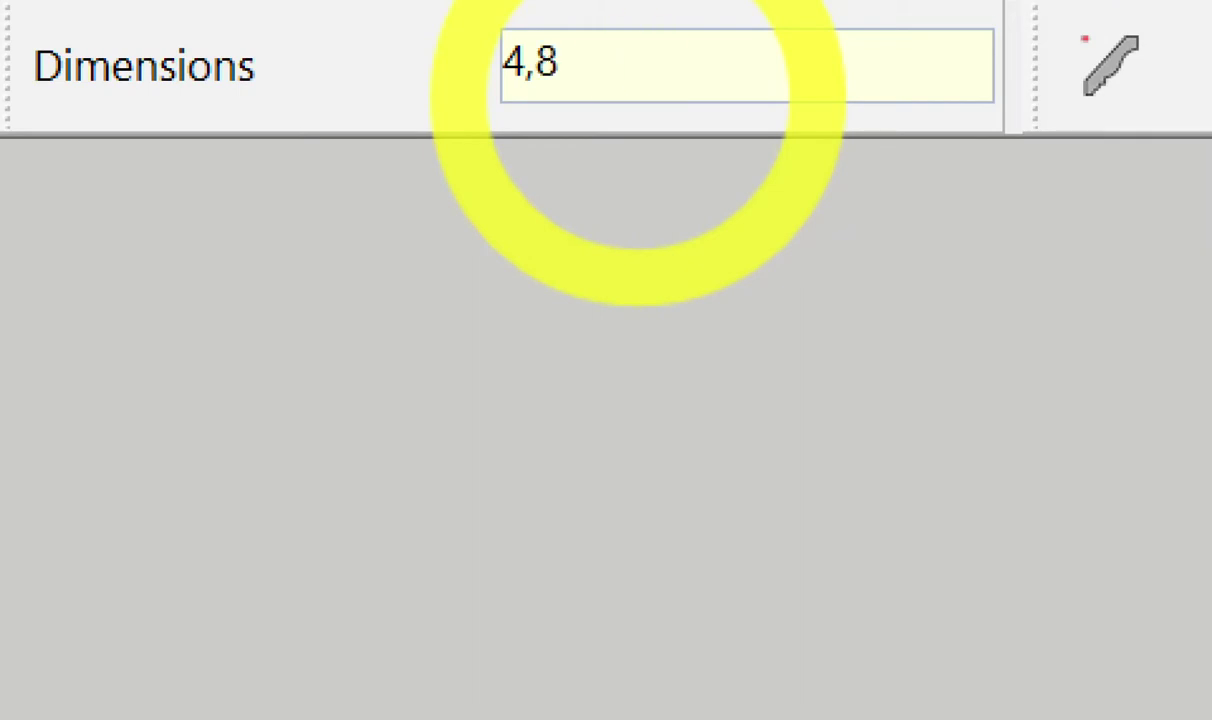
Draw the rectangle of about 9.16 m by 5.66 m above the horizontal line.
left_click(634, 94)
left_click_drag(420, 116, 527, 119)
left_click_drag(398, 205, 488, 152)
left_click_drag(425, 158, 470, 190)
left_click_drag(580, 186, 582, 226)
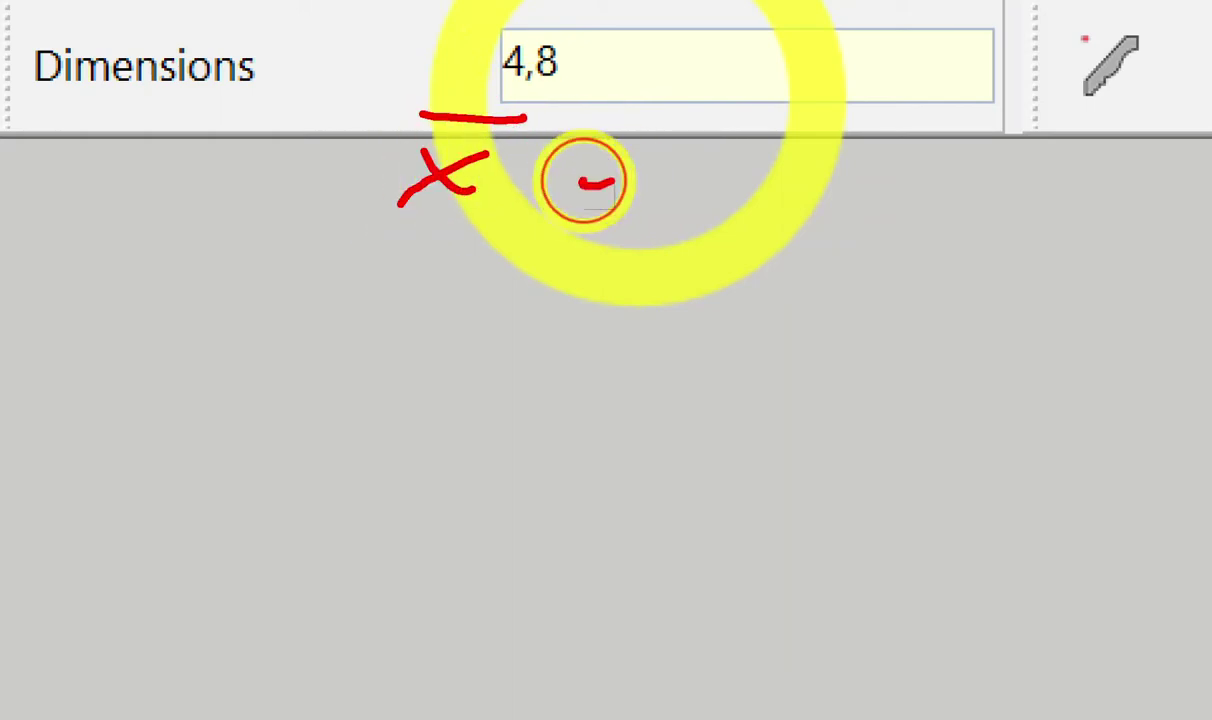
left_click_drag(628, 110, 768, 113)
left_click_drag(681, 148, 722, 263)
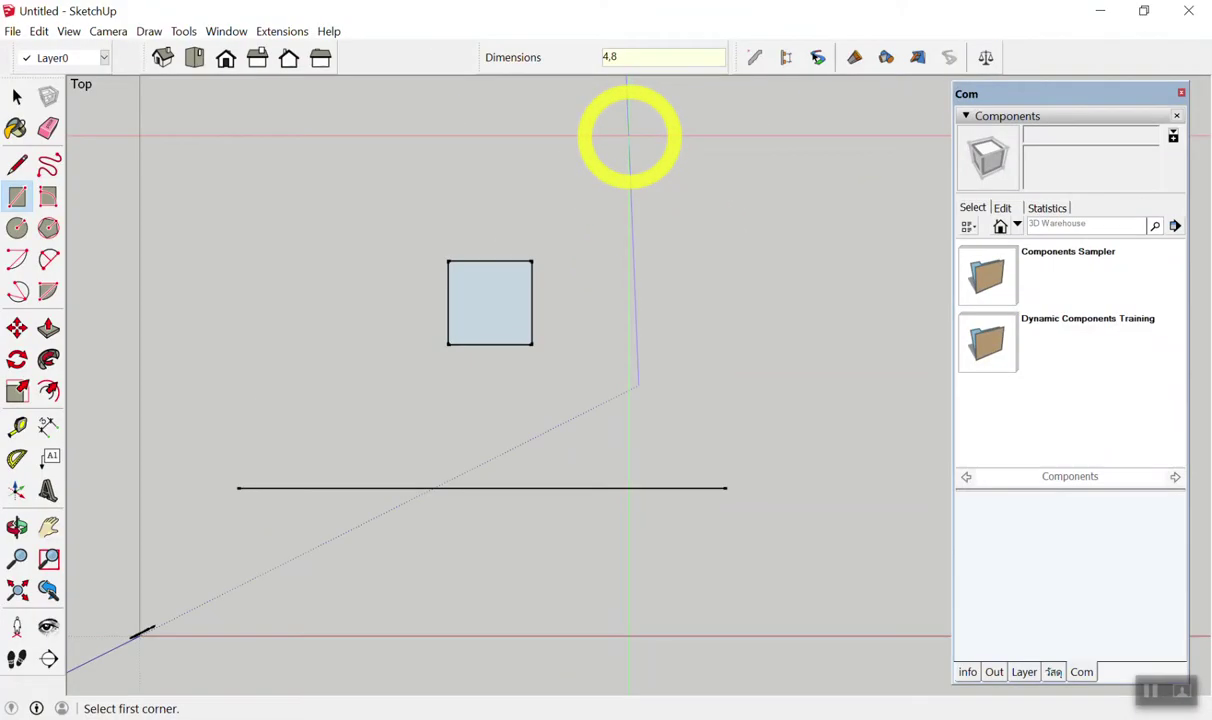
left_click_drag(440, 386, 632, 270)
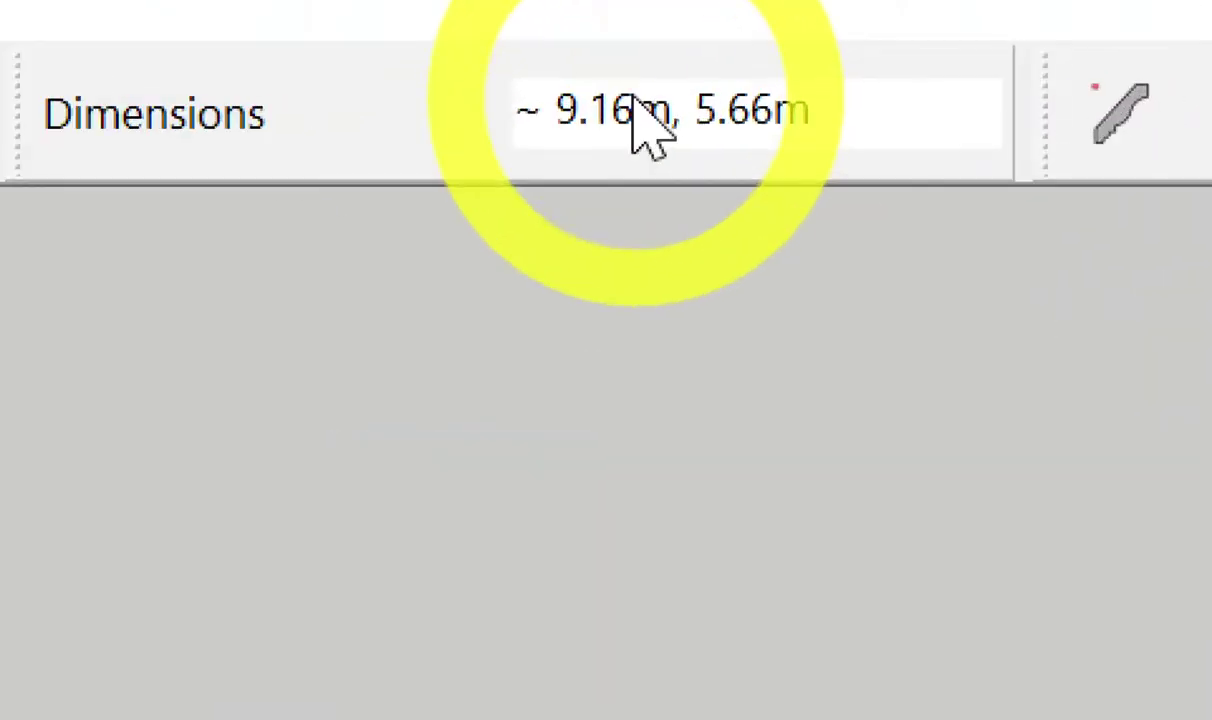
Enter dimensions to make the rectangle a 4 by 4 square, then 8 by 4.
type("4,4")
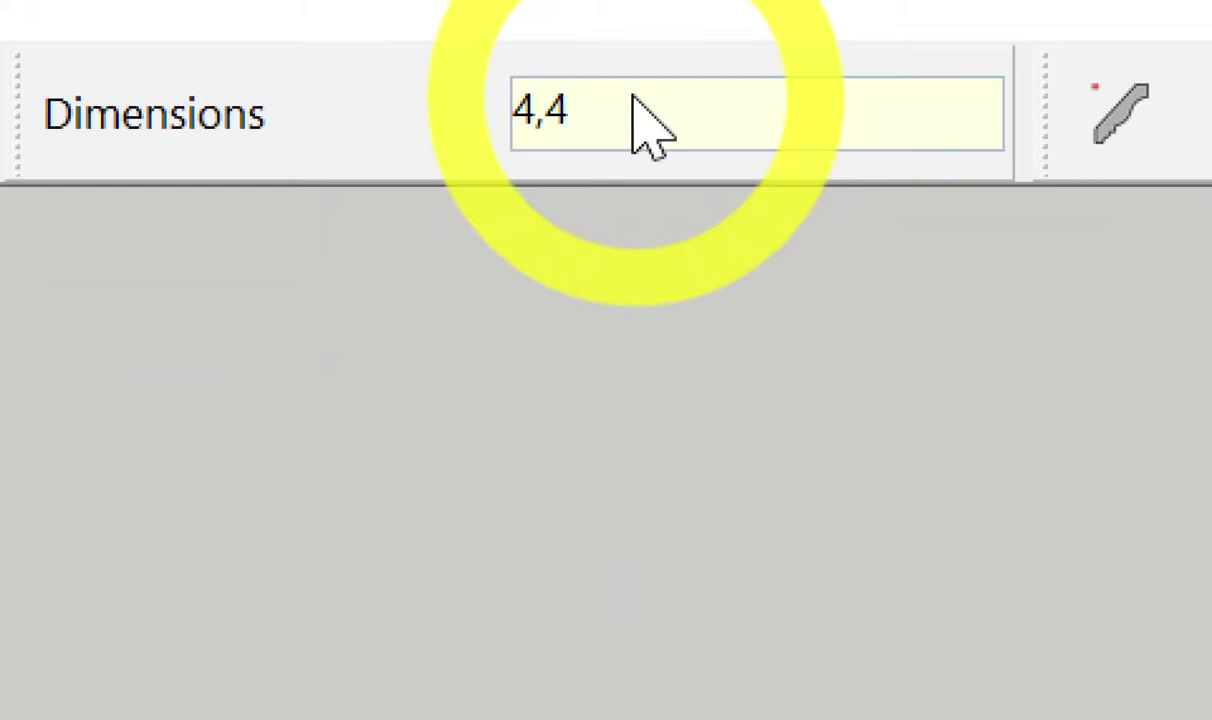
key("Return")
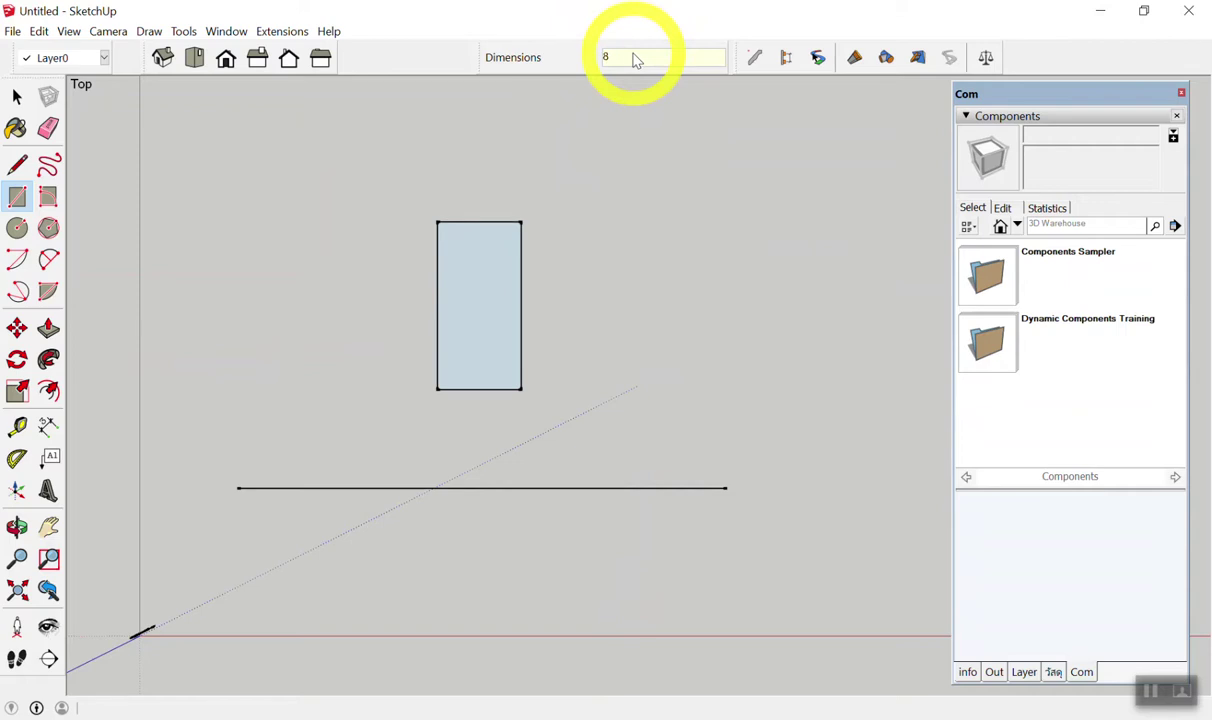
key("Return")
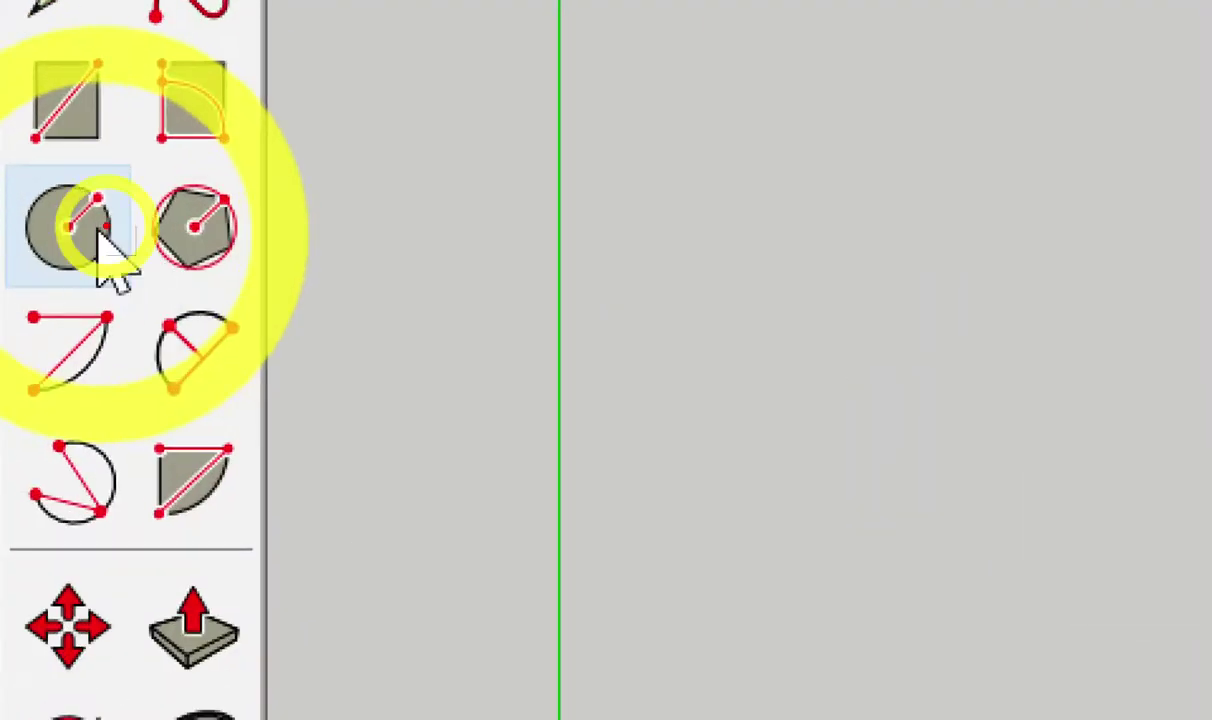
mouse_move(758, 260)
left_mouse_down()
mouse_move(665, 535)
mouse_move(795, 495)
mouse_move(825, 520)
left_mouse_up()
left_click(883, 424)
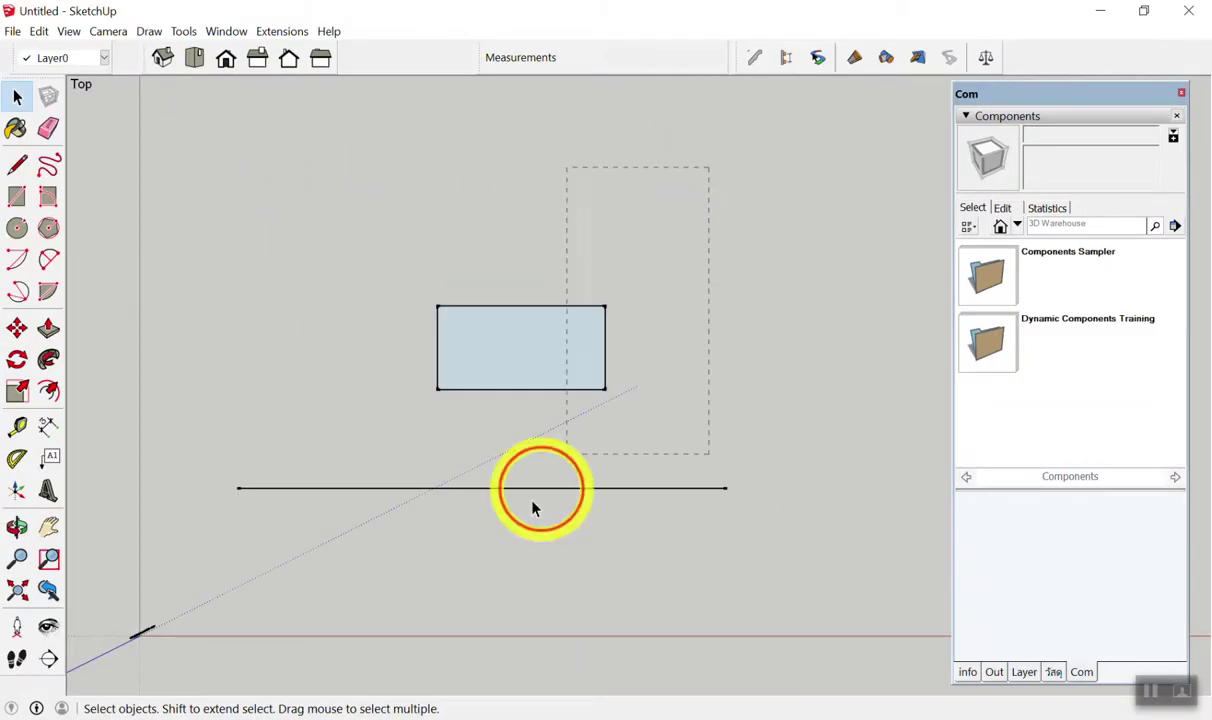
Crossing-select the rectangle and line, delete them, and pan the view.
left_click_drag(686, 261, 297, 601)
key("Delete")
mouse_move(310, 520)
middle_mouse_down("shift")
mouse_move(325, 514)
mouse_move(322, 479)
mouse_move(295, 571)
mouse_move(215, 570)
mouse_move(243, 547)
middle_mouse_up("shift")
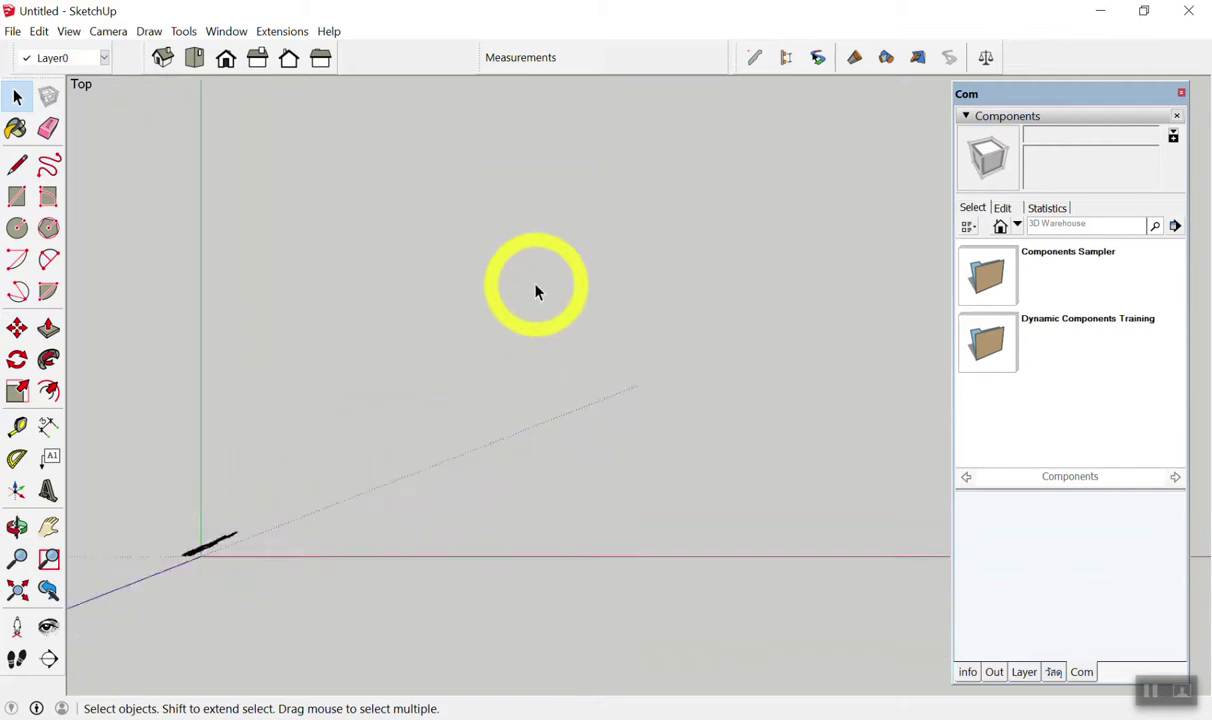
scroll(536, 286, "down", 2)
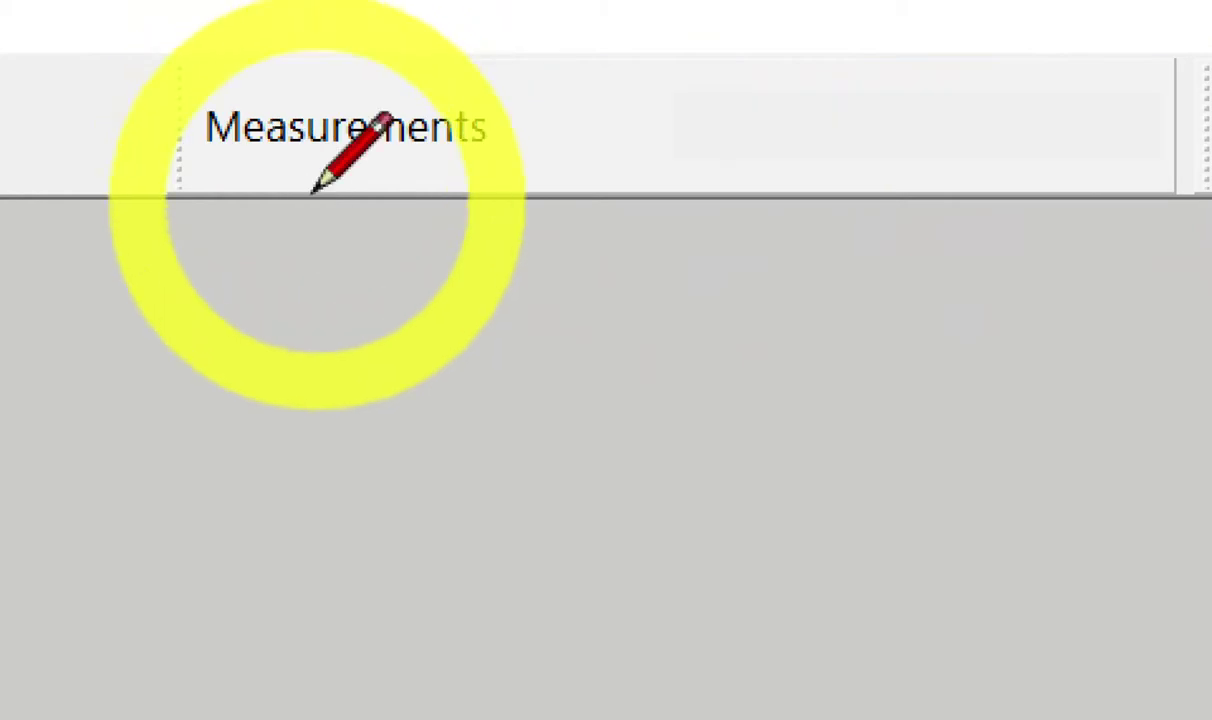
left_click(343, 178)
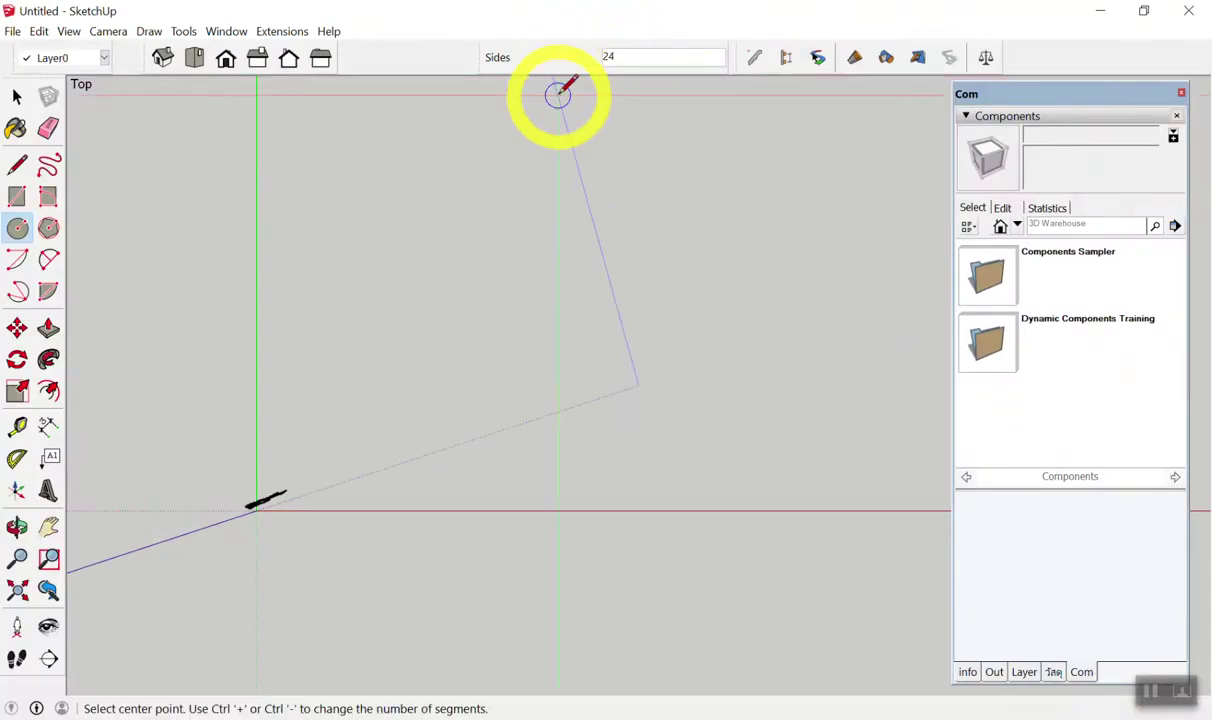
key("space")
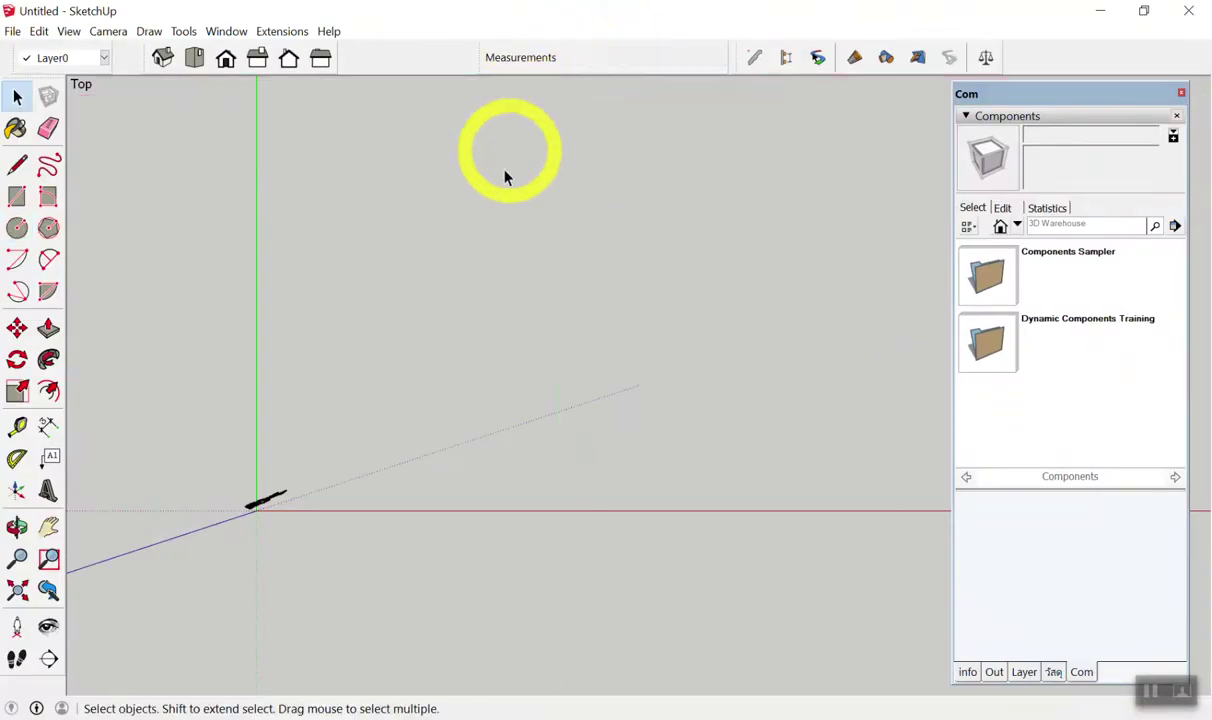
Draw a circle of radius 1 centred near the origin, then zoom to inspect it.
key("c")
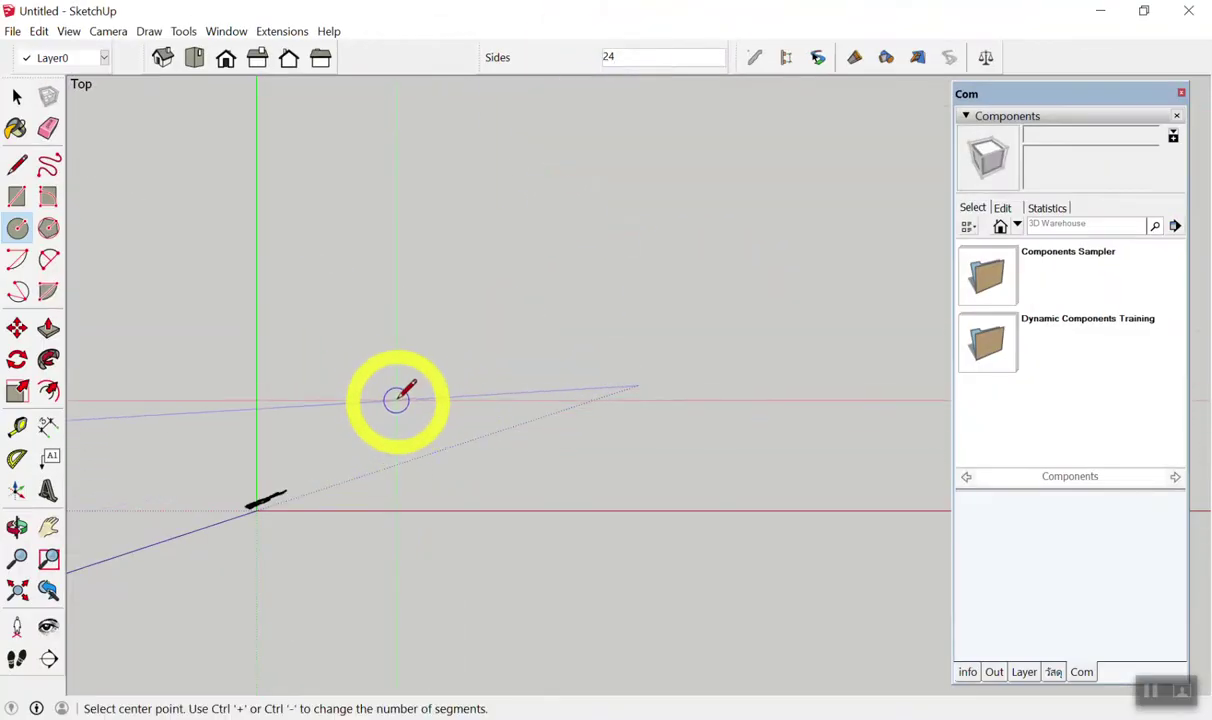
left_click(397, 399)
type("1")
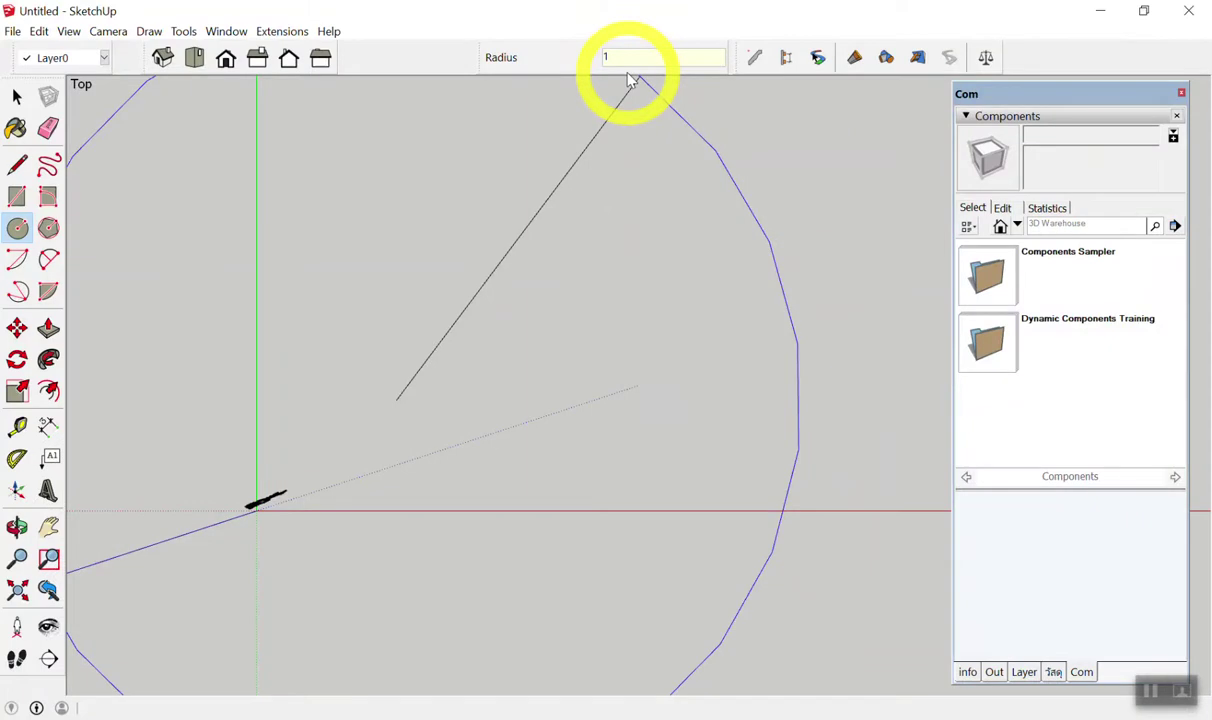
key("Return")
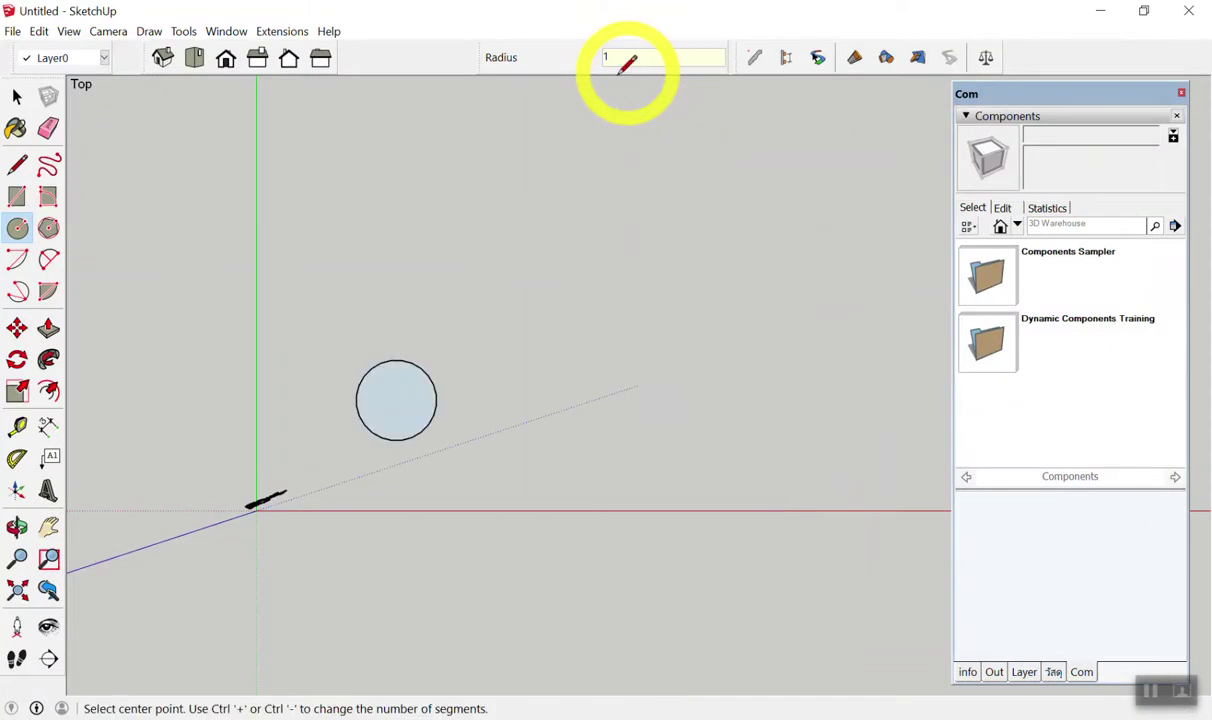
key("space")
scroll(487, 392, "up", 1)
scroll(350, 465, "up", 2)
scroll(306, 365, "up", 2)
scroll(344, 344, "up", 1)
scroll(368, 384, "down", 1)
scroll(337, 366, "up", 3)
scroll(360, 320, "down", 2)
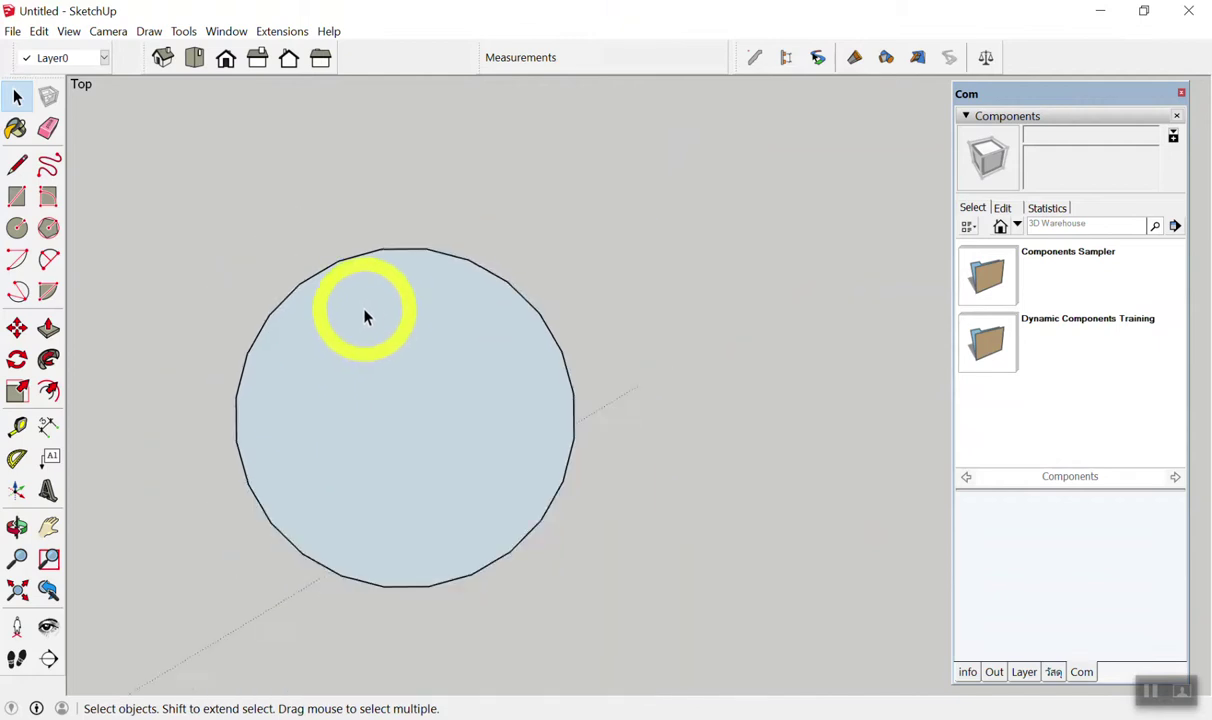
scroll(333, 468, "up", 2)
scroll(338, 467, "down", 2)
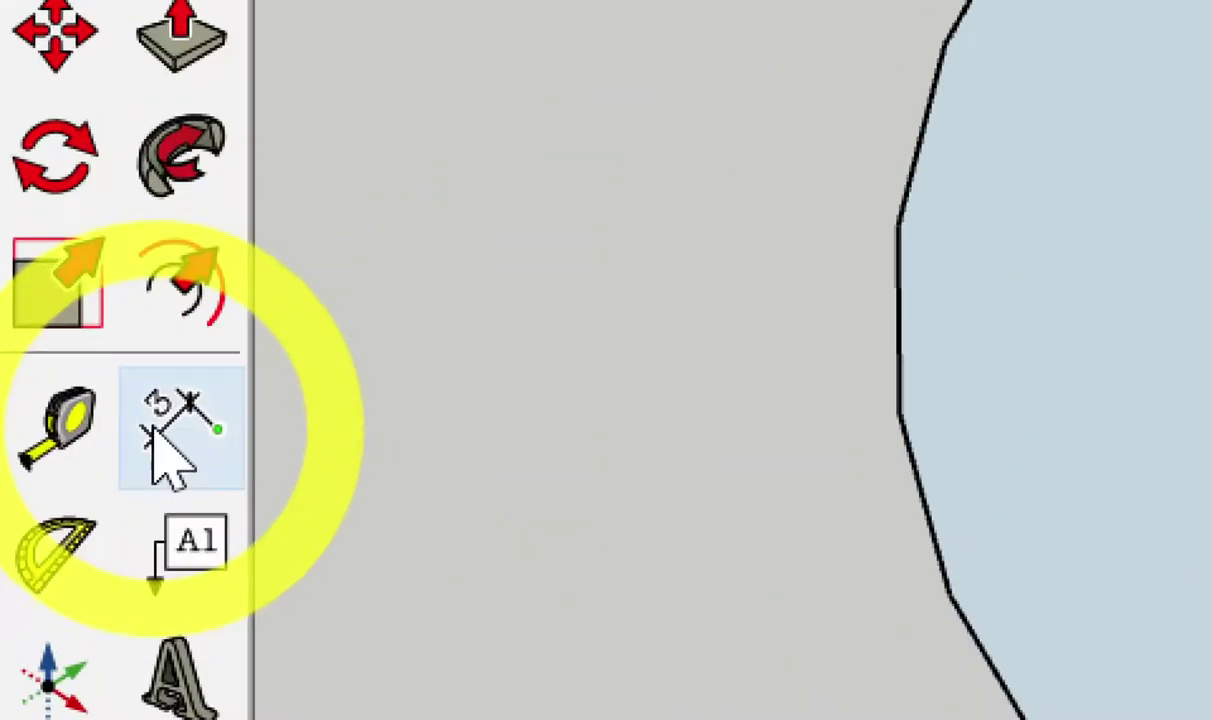
left_click_drag(150, 428, 388, 370)
left_click_drag(503, 210, 483, 375)
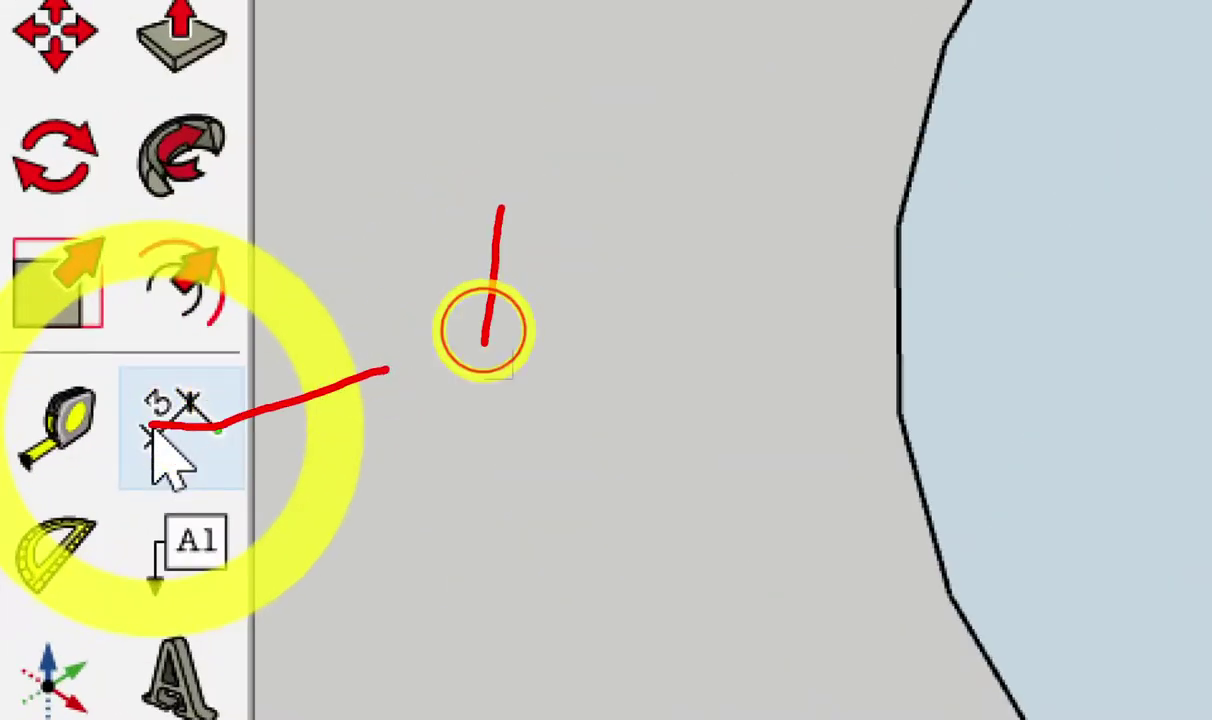
mouse_move(472, 242)
left_mouse_down()
mouse_move(590, 250)
mouse_move(455, 360)
left_mouse_up()
key("Escape")
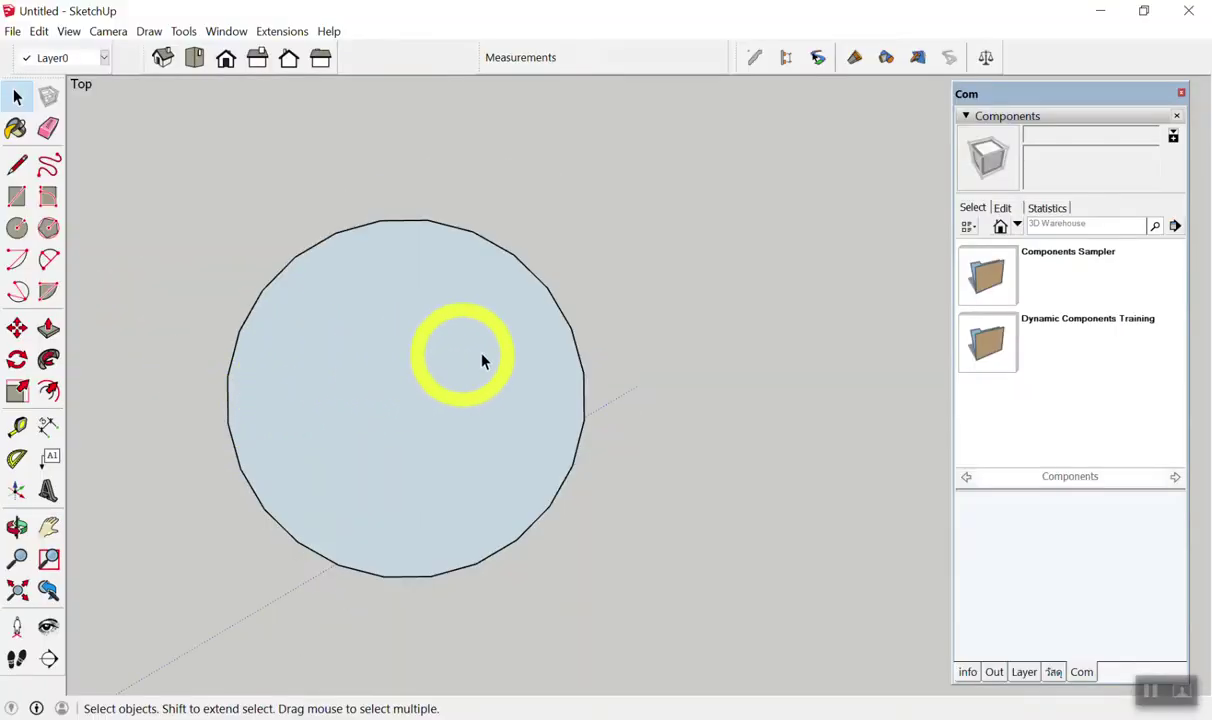
key("d")
left_click(508, 258)
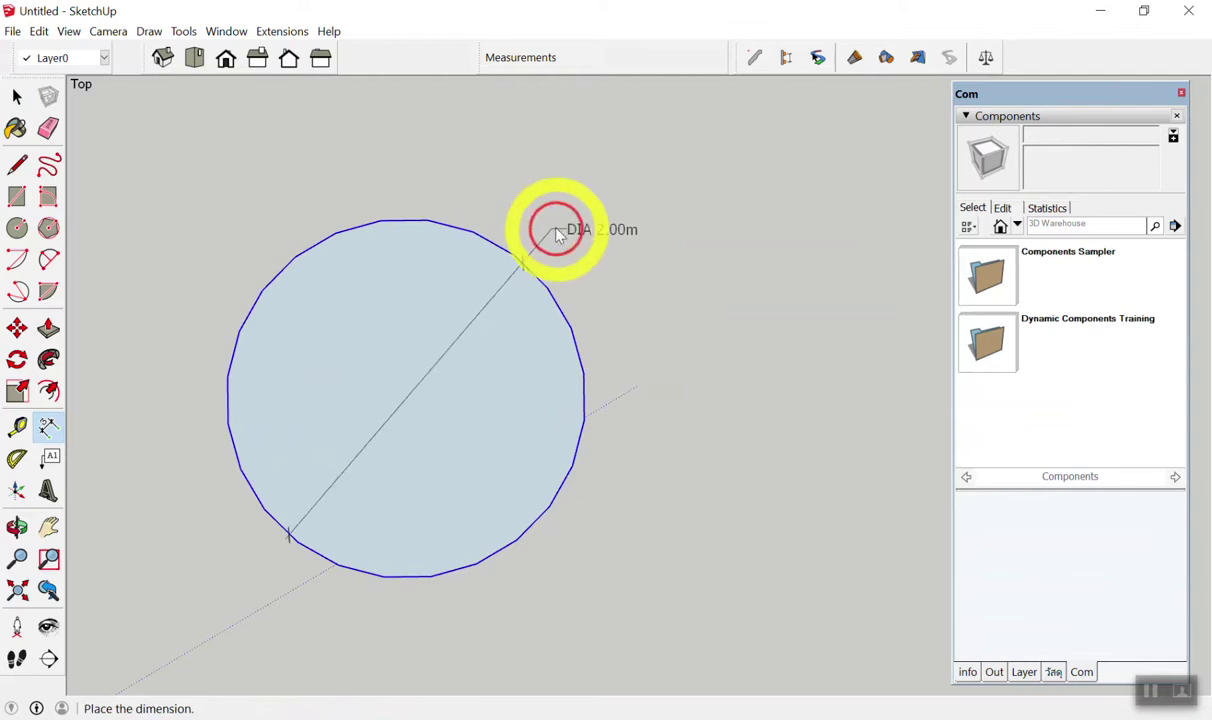
left_click(572, 216)
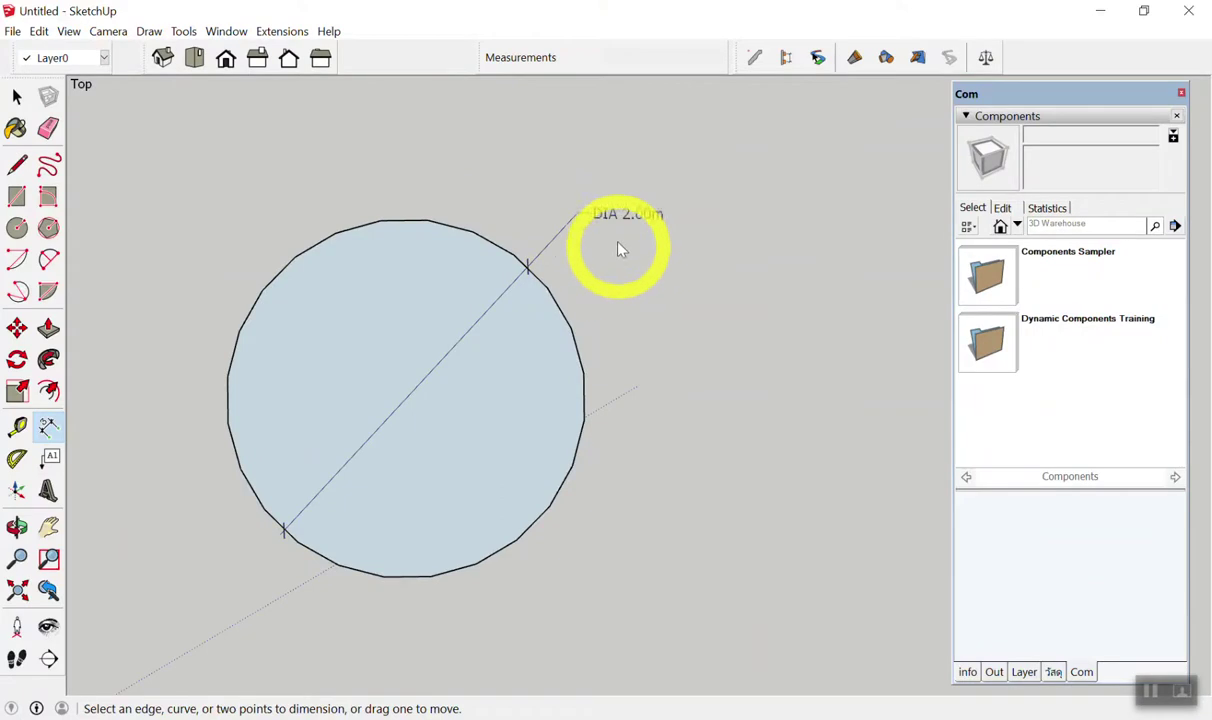
key("e")
left_click_drag(628, 215, 474, 228)
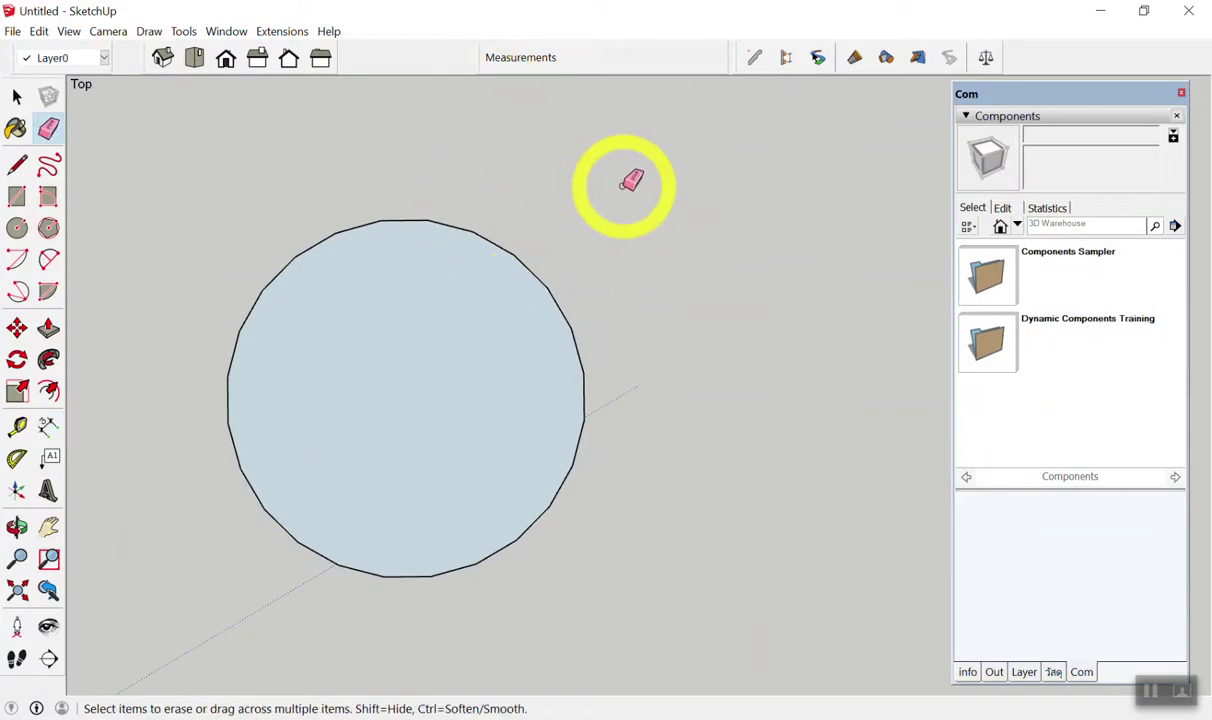
key("c")
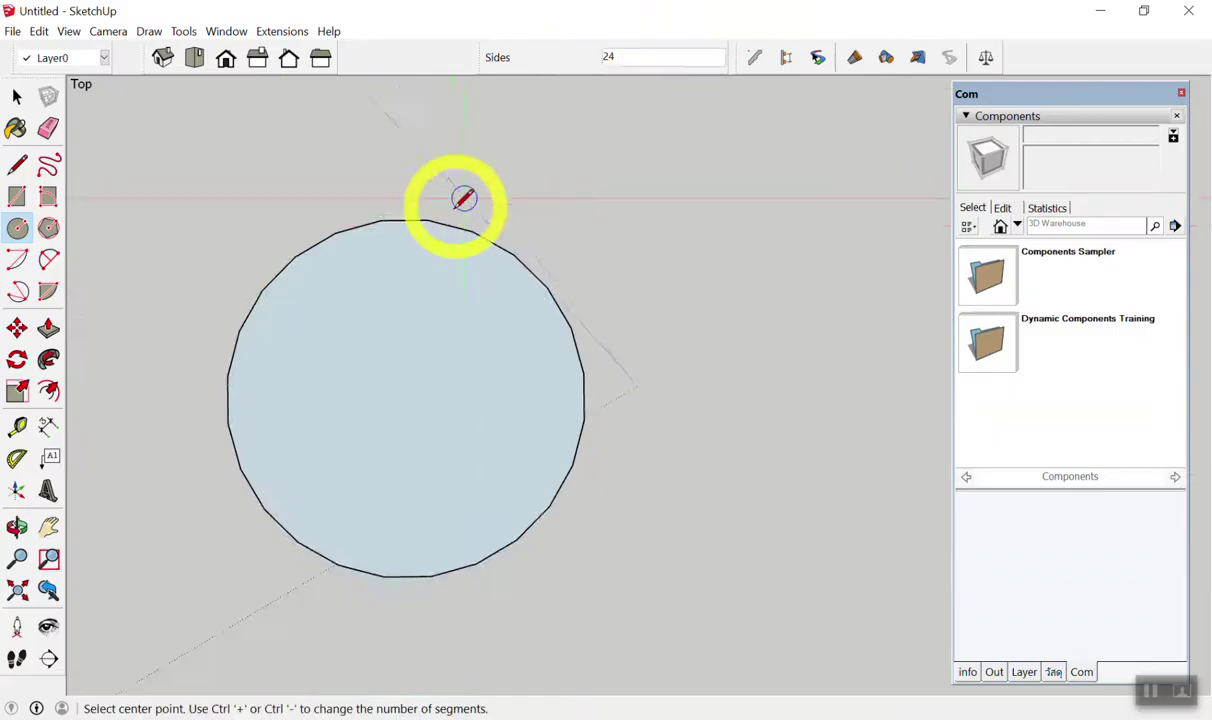
Zoom out until both existing circles are fully in view.
scroll(440, 205, "up", 3)
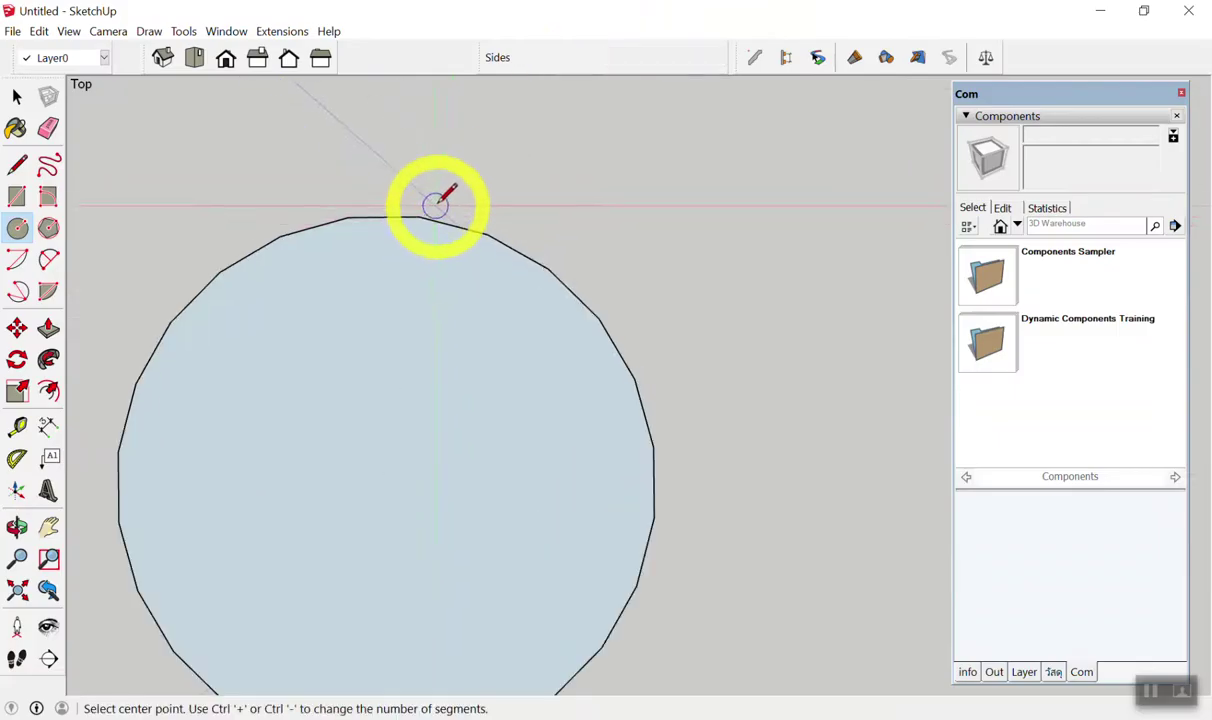
key("space")
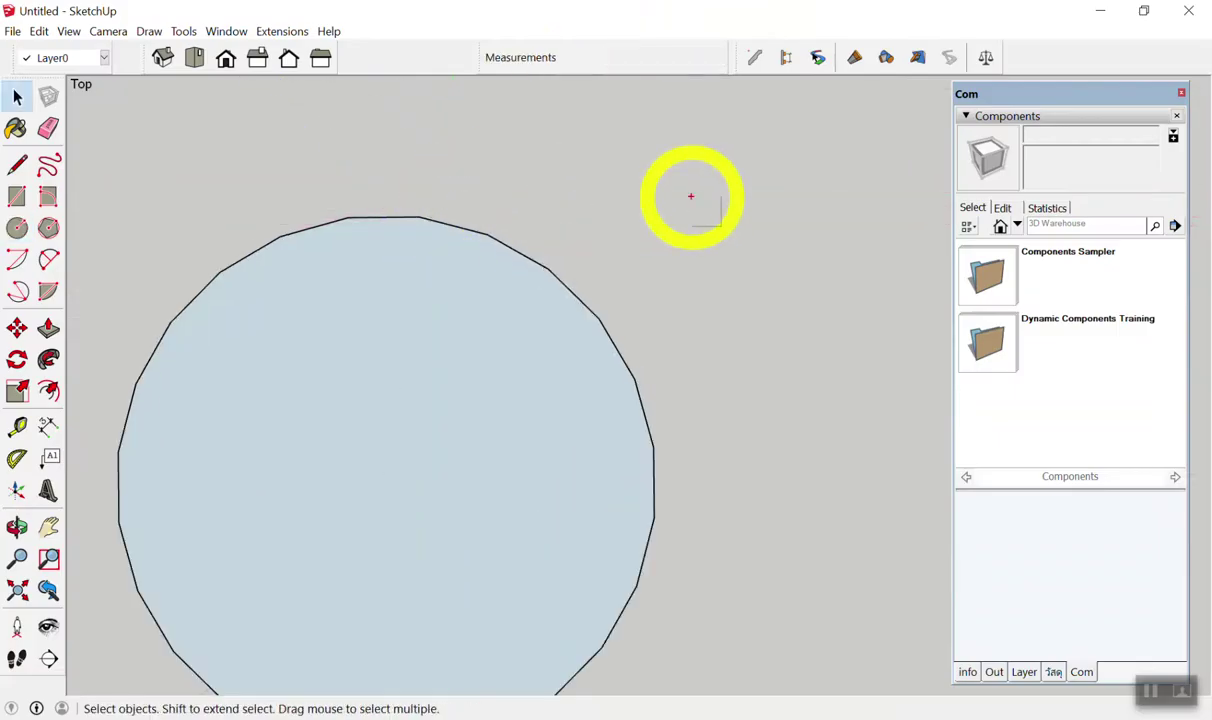
mouse_move(425, 215)
left_mouse_down()
mouse_move(578, 290)
mouse_move(627, 406)
left_mouse_up()
key("Escape")
scroll(465, 241, "up", 3)
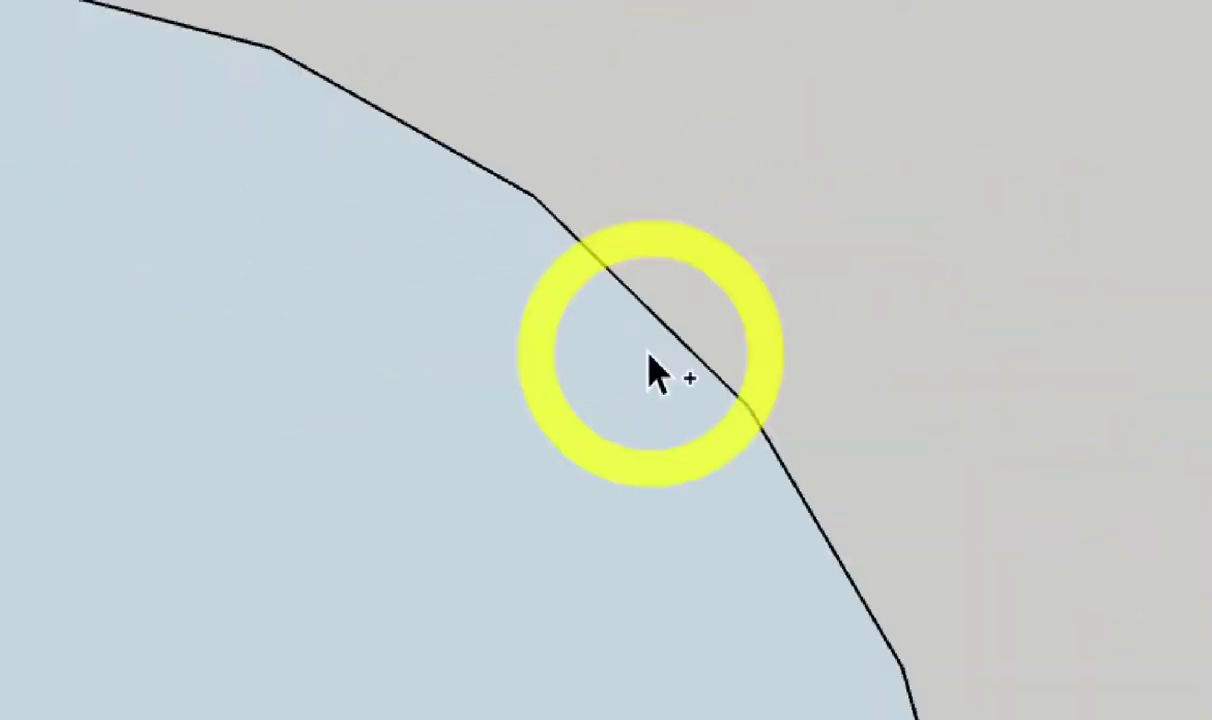
scroll(457, 311, "down", 3)
scroll(411, 400, "up", 2)
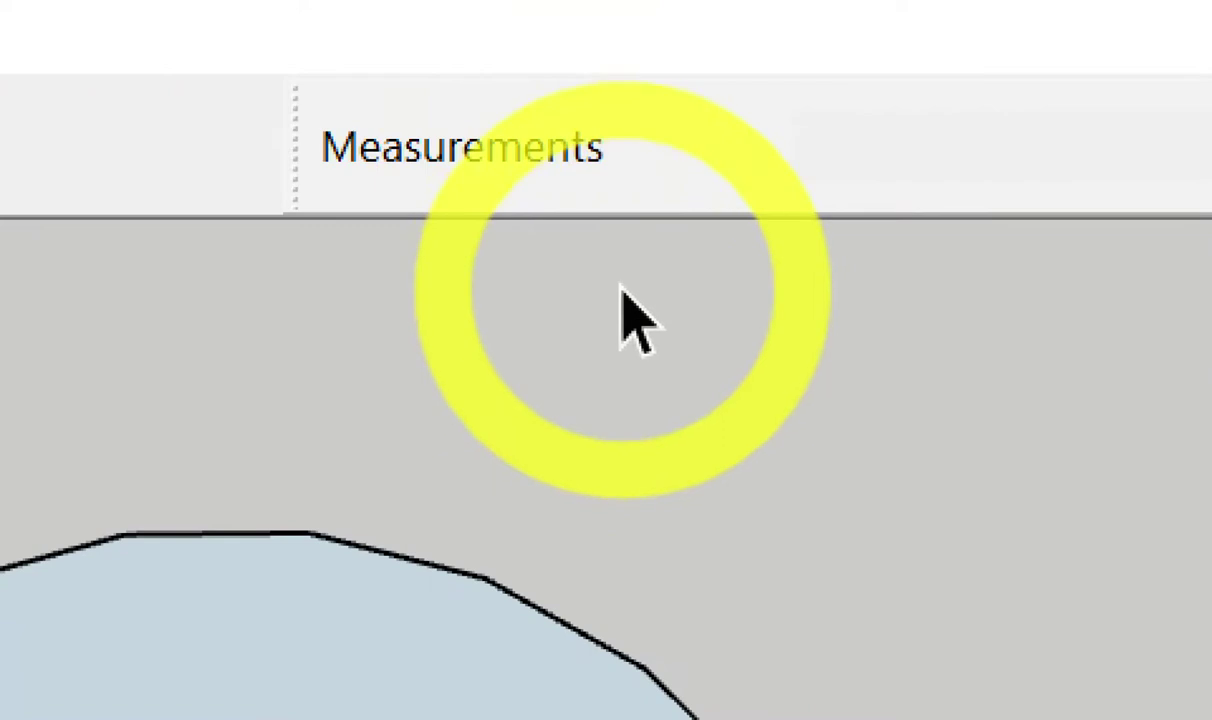
Draw a 50-sided circle with radius 1 beside the first circle.
key("c")
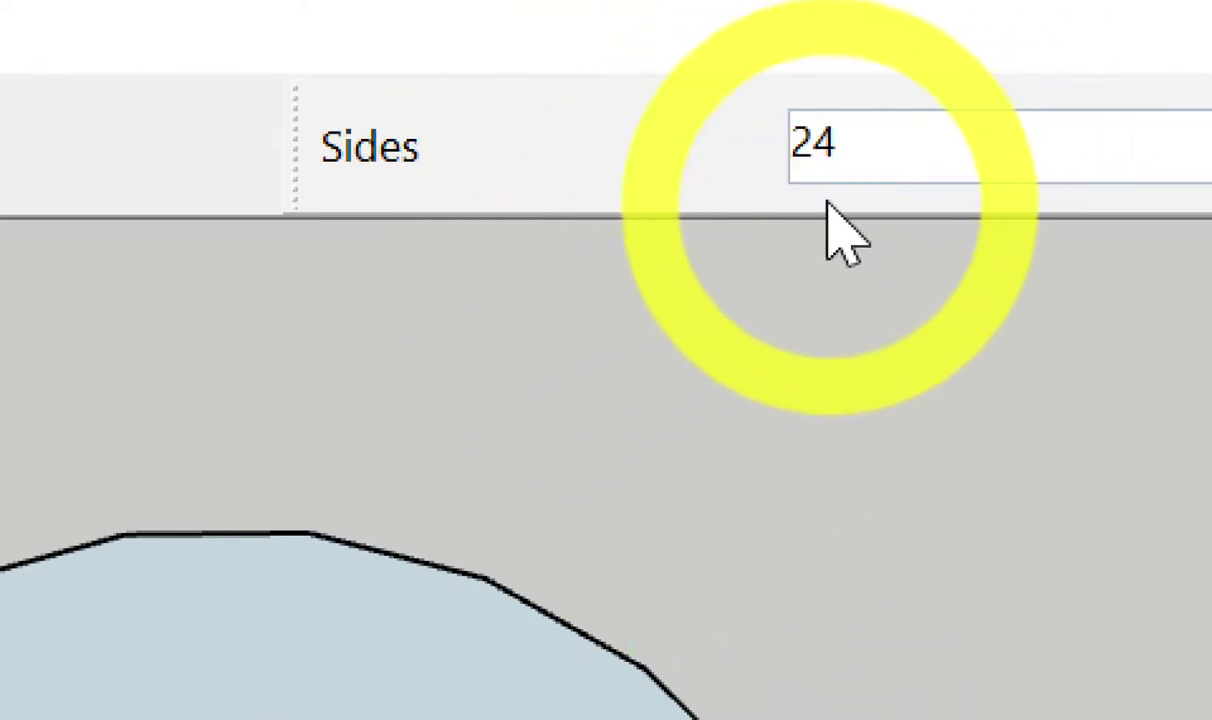
type("50")
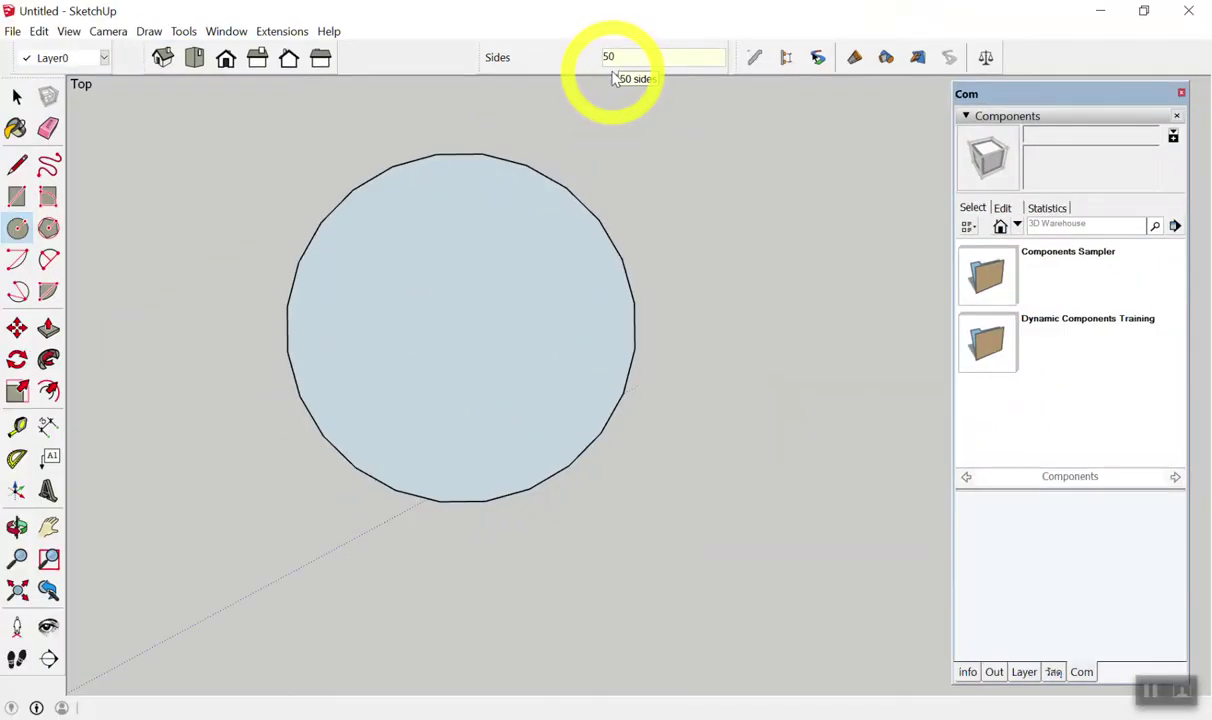
scroll(443, 198, "down", 3)
scroll(612, 190, "up", 2)
scroll(700, 238, "down", 1)
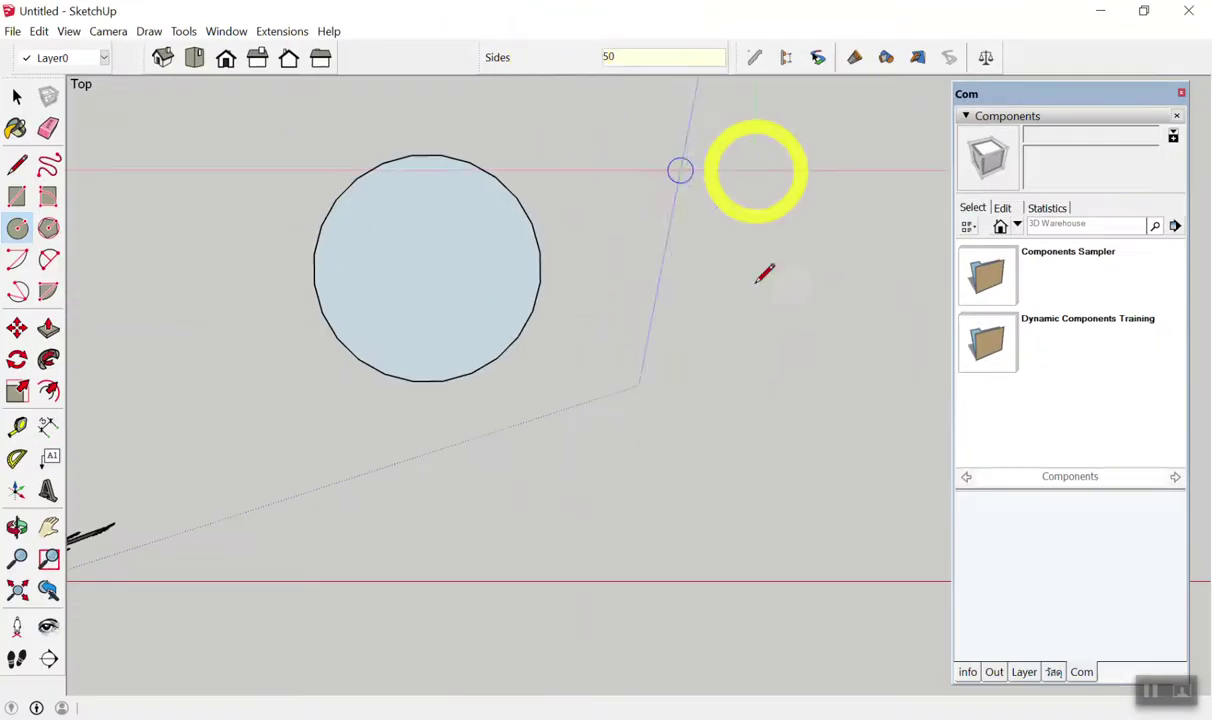
left_click(730, 258)
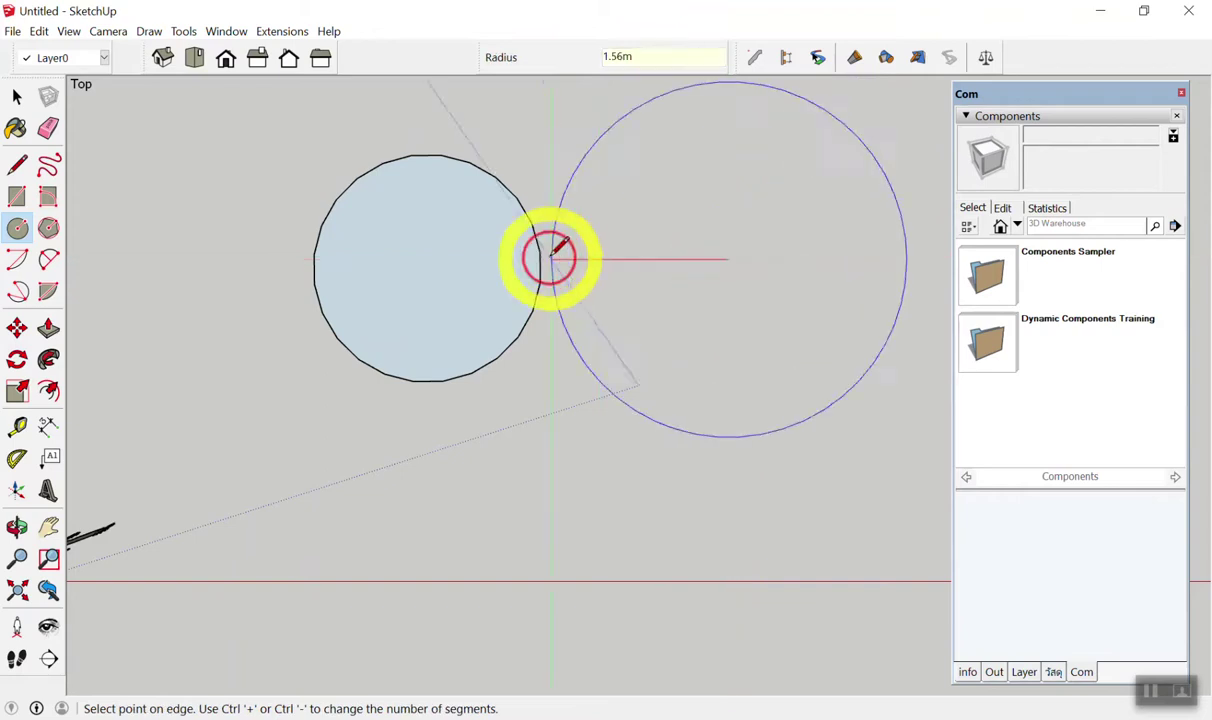
scroll(600, 225, "down", 2)
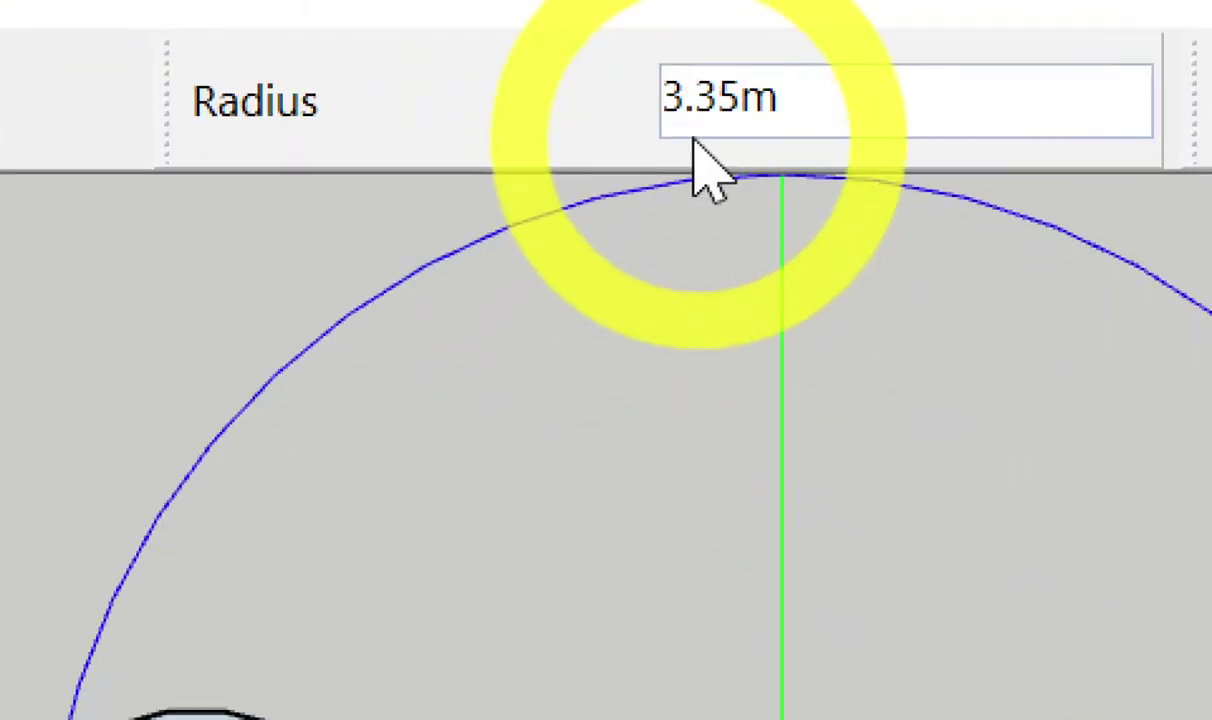
type("1")
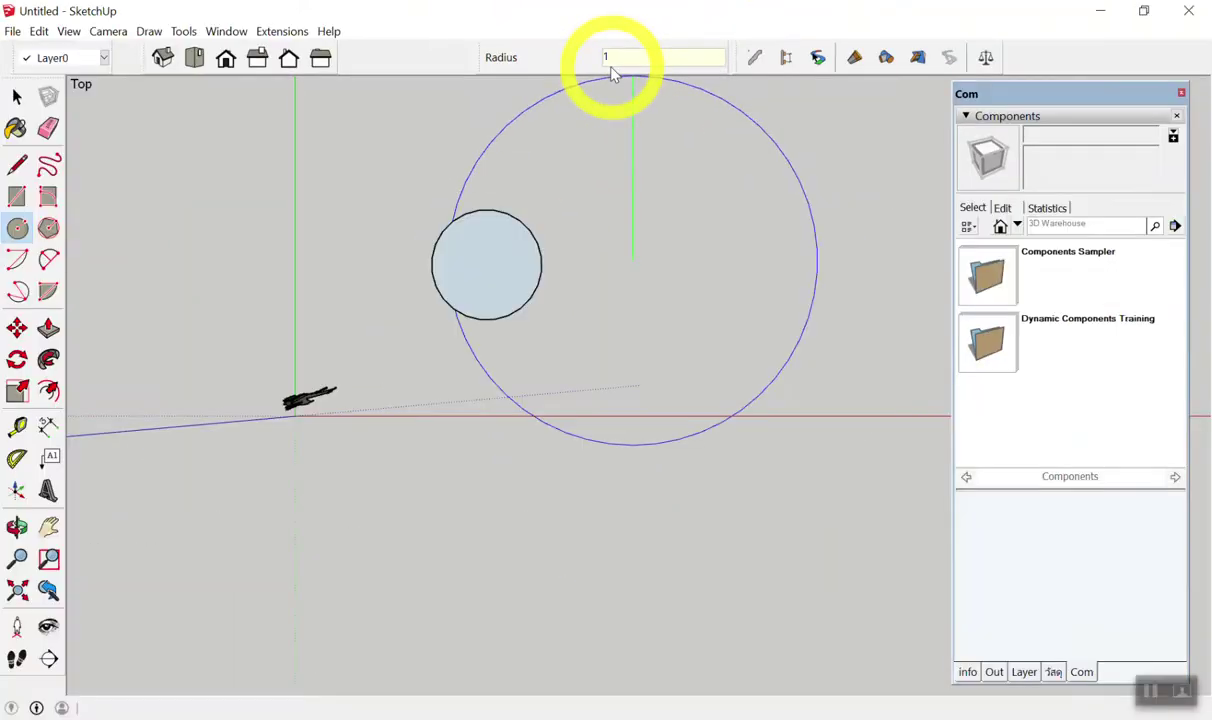
key("Return")
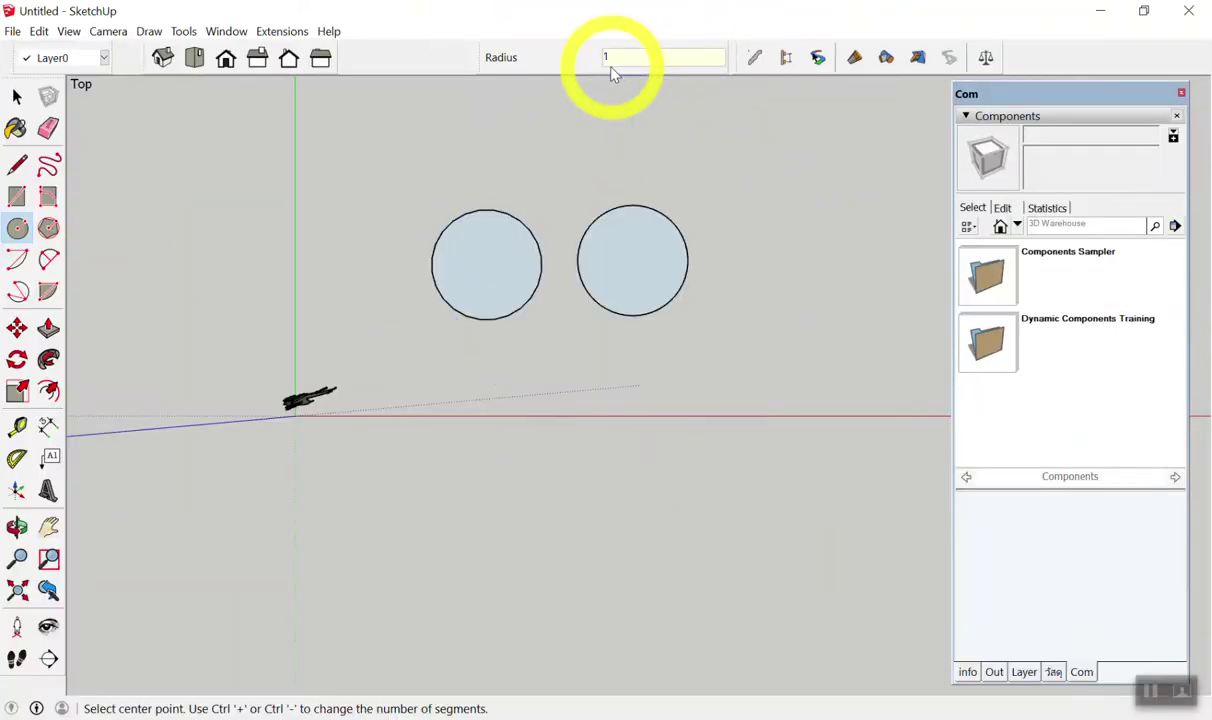
key("space")
Zoom and adjust the view to frame the two circles.
scroll(546, 222, "up", 2)
scroll(671, 214, "up", 3)
scroll(690, 272, "down", 1)
scroll(441, 311, "up", 1)
scroll(354, 238, "up", 2)
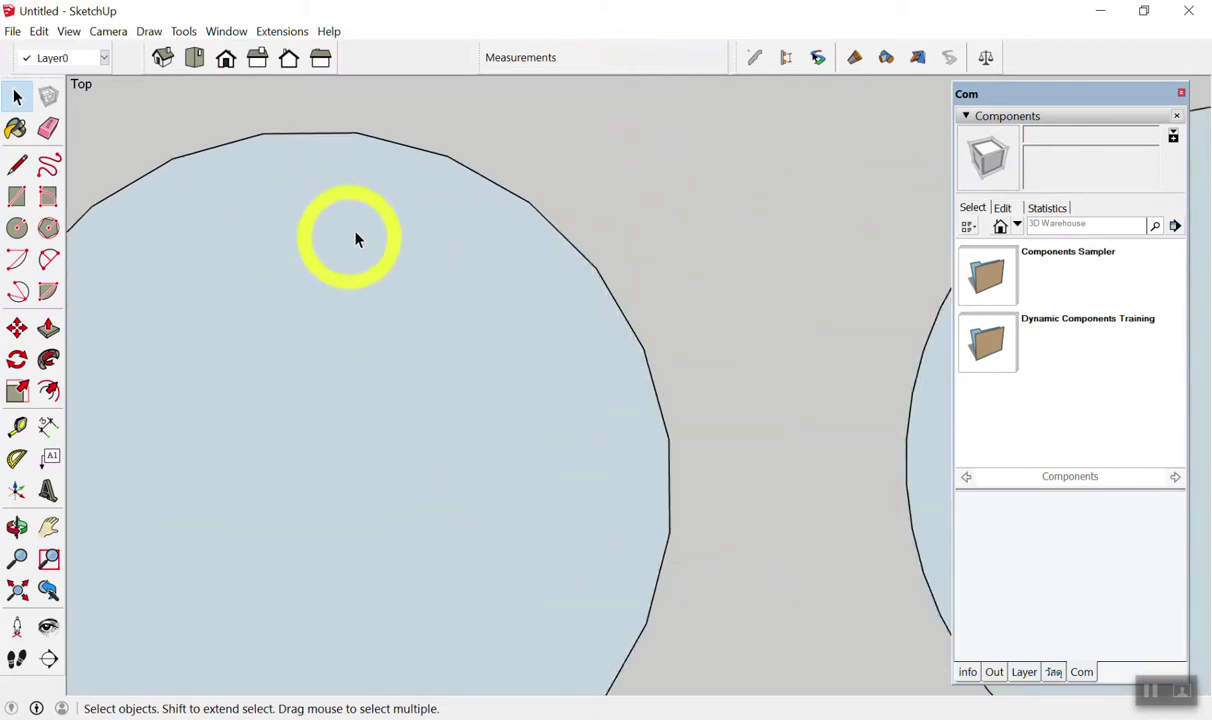
scroll(528, 160, "up", 1)
scroll(519, 162, "down", 2)
scroll(487, 204, "down", 1)
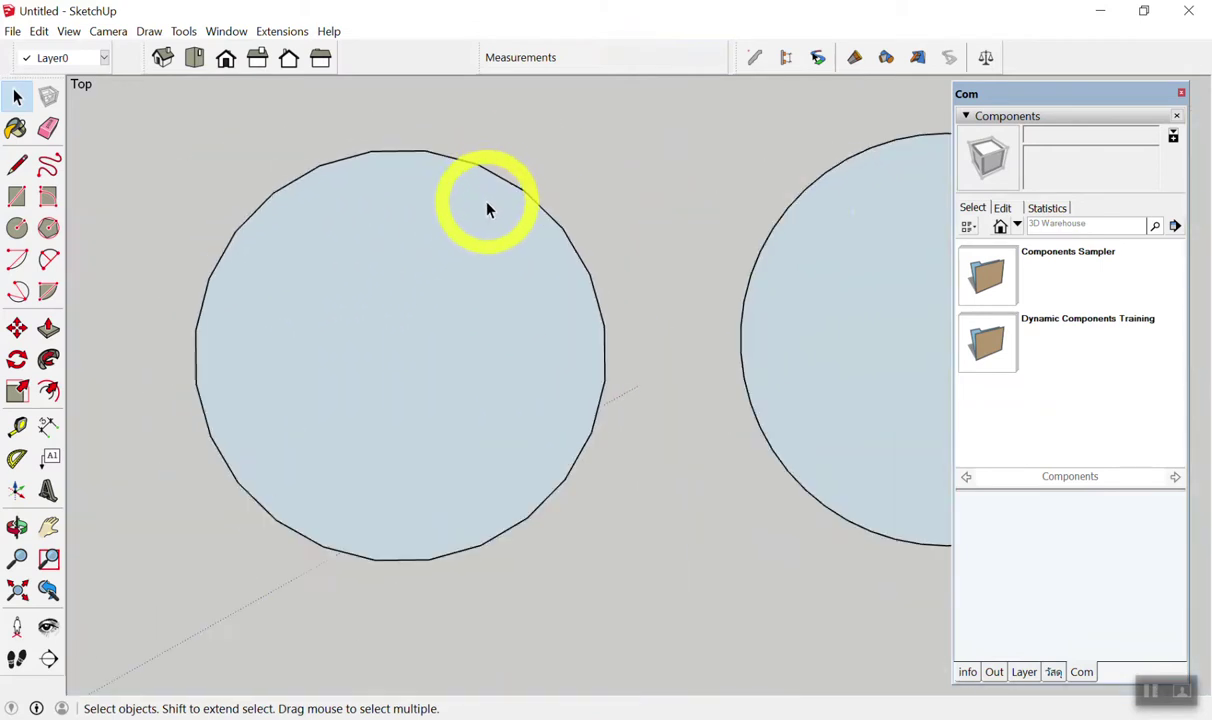
scroll(784, 246, "up", 3)
scroll(779, 271, "up", 1)
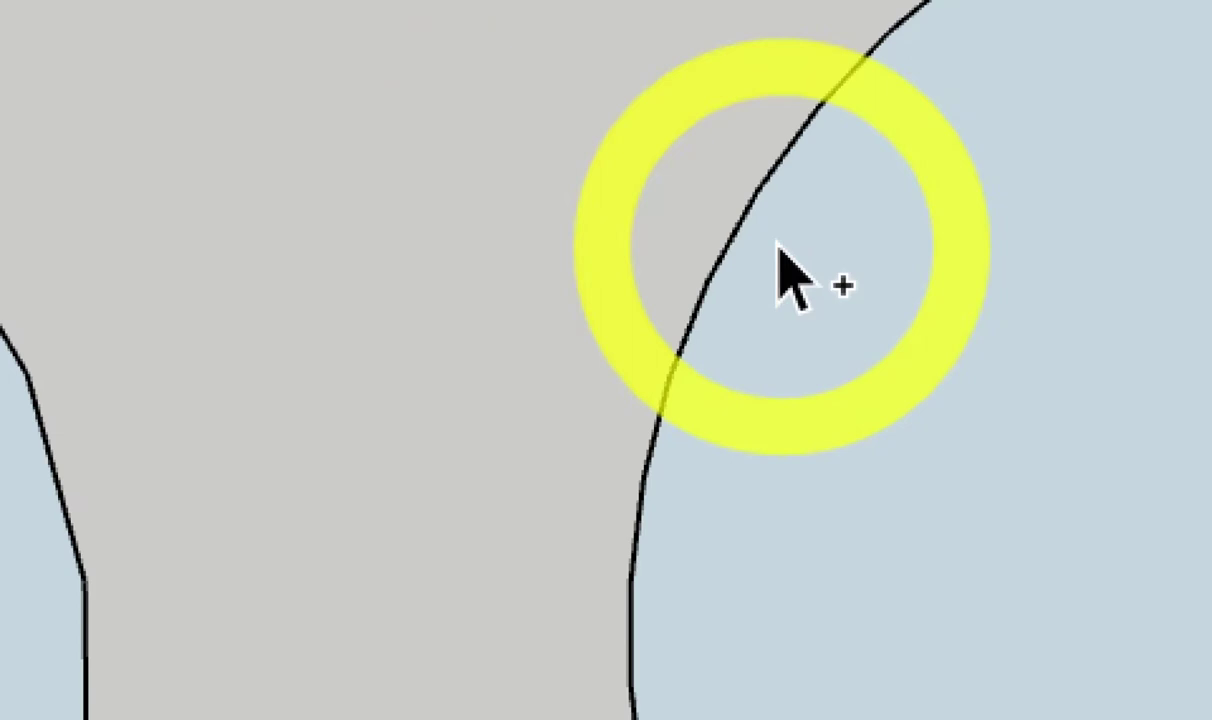
scroll(705, 335, "up", 1)
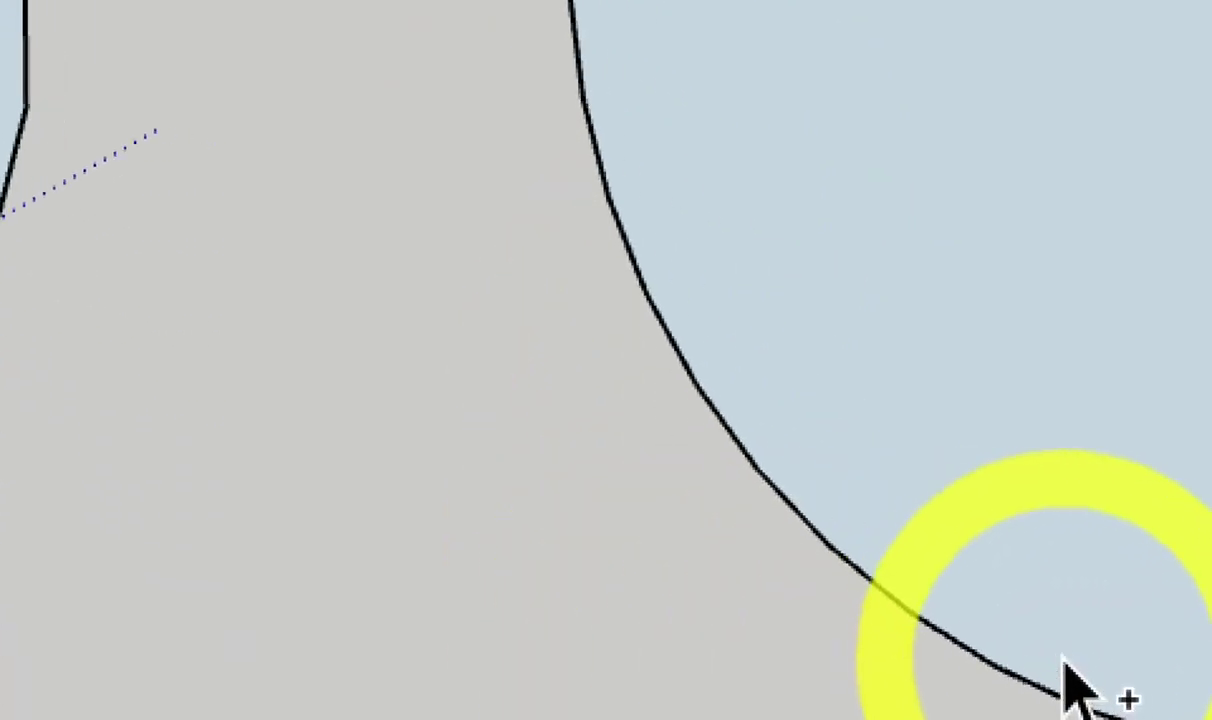
scroll(771, 206, "up", 2)
scroll(733, 220, "up", 2)
scroll(700, 222, "up", 1)
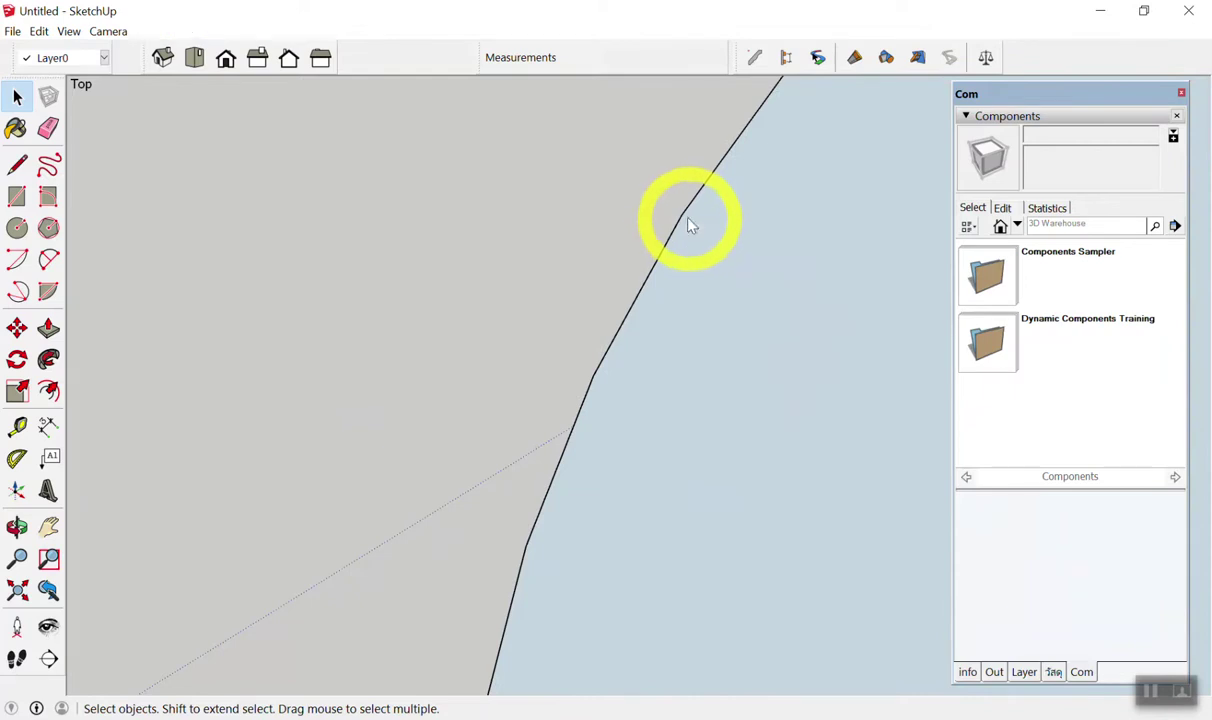
mouse_move(676, 221)
left_mouse_down()
mouse_move(520, 558)
mouse_move(515, 615)
left_mouse_up()
mouse_move(642, 385)
left_mouse_down()
mouse_move(779, 352)
mouse_move(825, 325)
mouse_move(840, 350)
mouse_move(800, 380)
left_mouse_up()
left_click_drag(892, 336, 815, 370)
key("Escape")
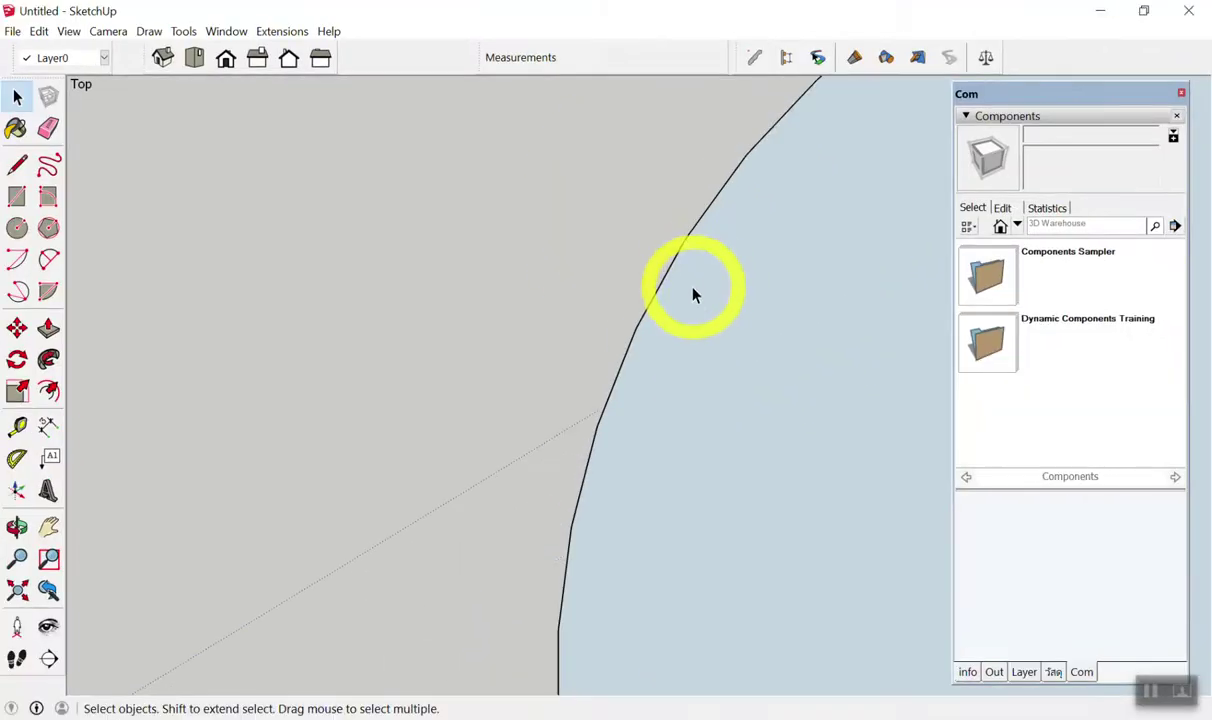
scroll(352, 227, "down", 2)
scroll(398, 247, "down", 2)
scroll(398, 247, "down", 3)
scroll(327, 270, "down", 1)
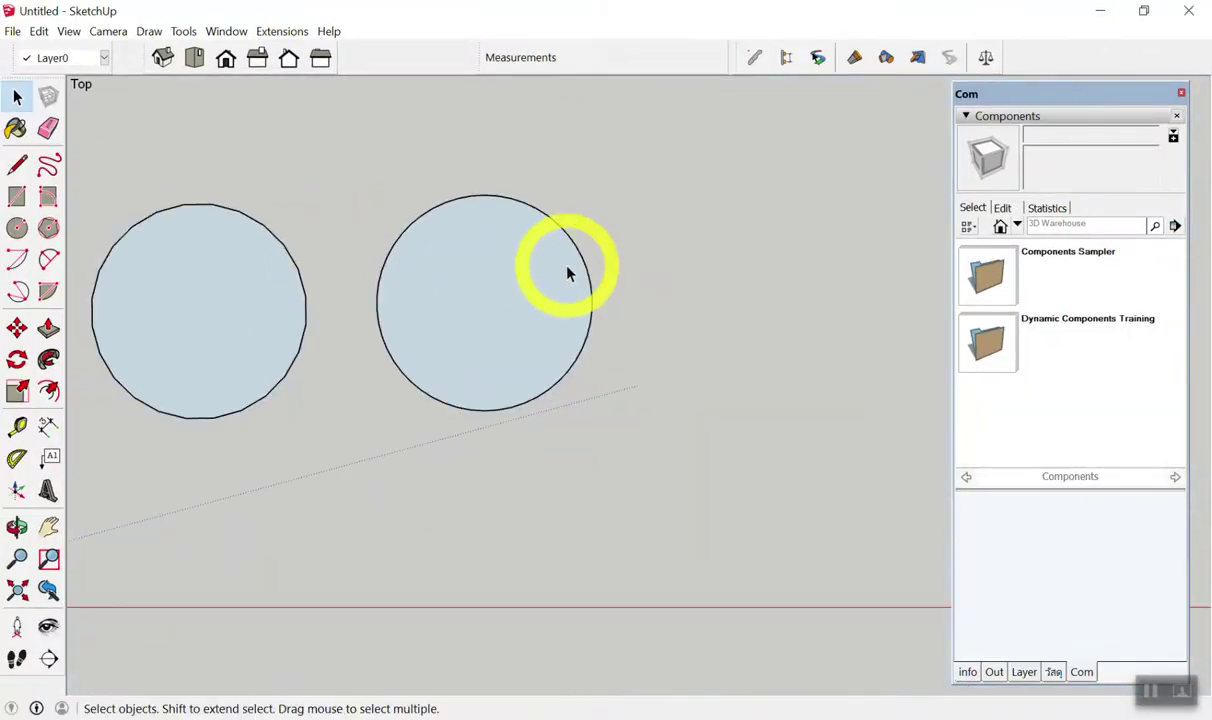
Draw a 100-sided, 1 m radius circle to the right of the first two.
key("c")
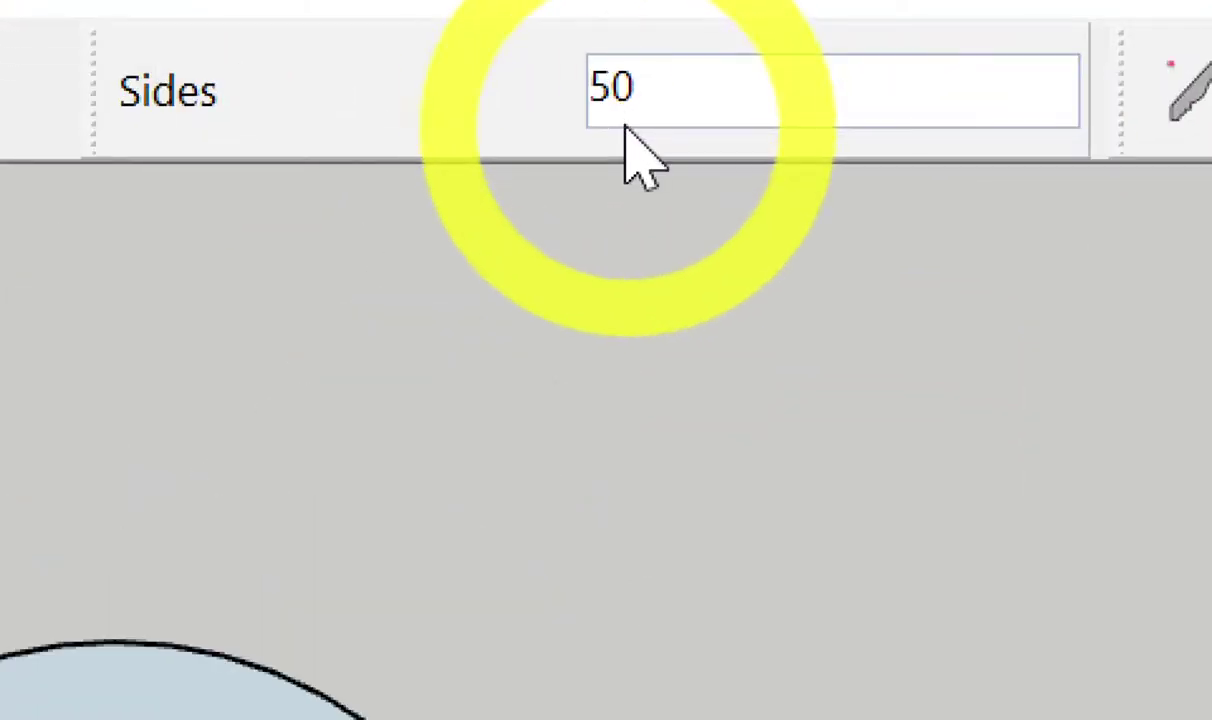
type("100")
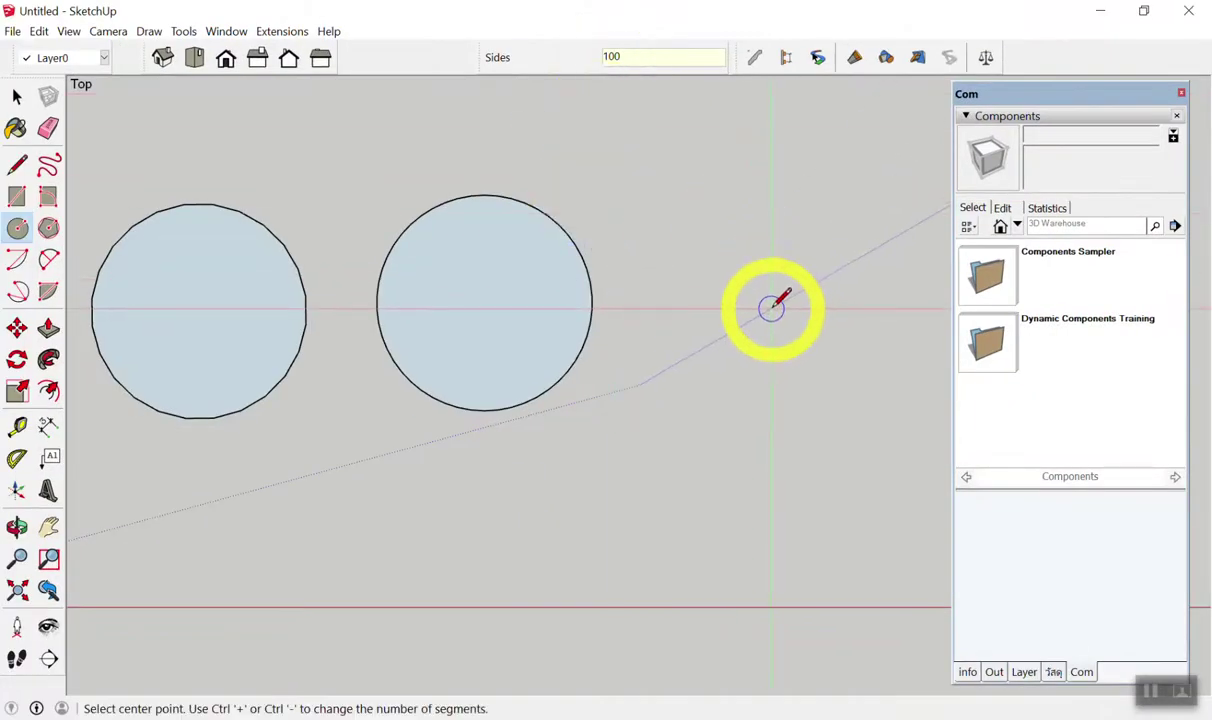
left_click(771, 305)
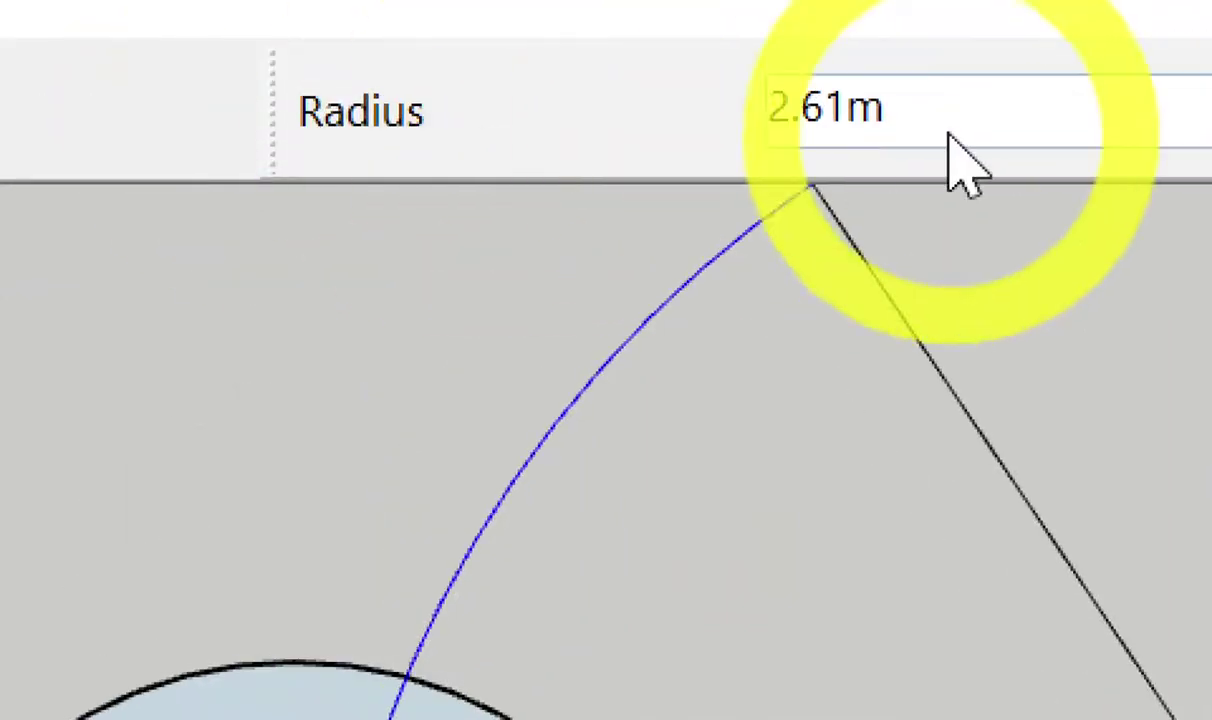
type("1")
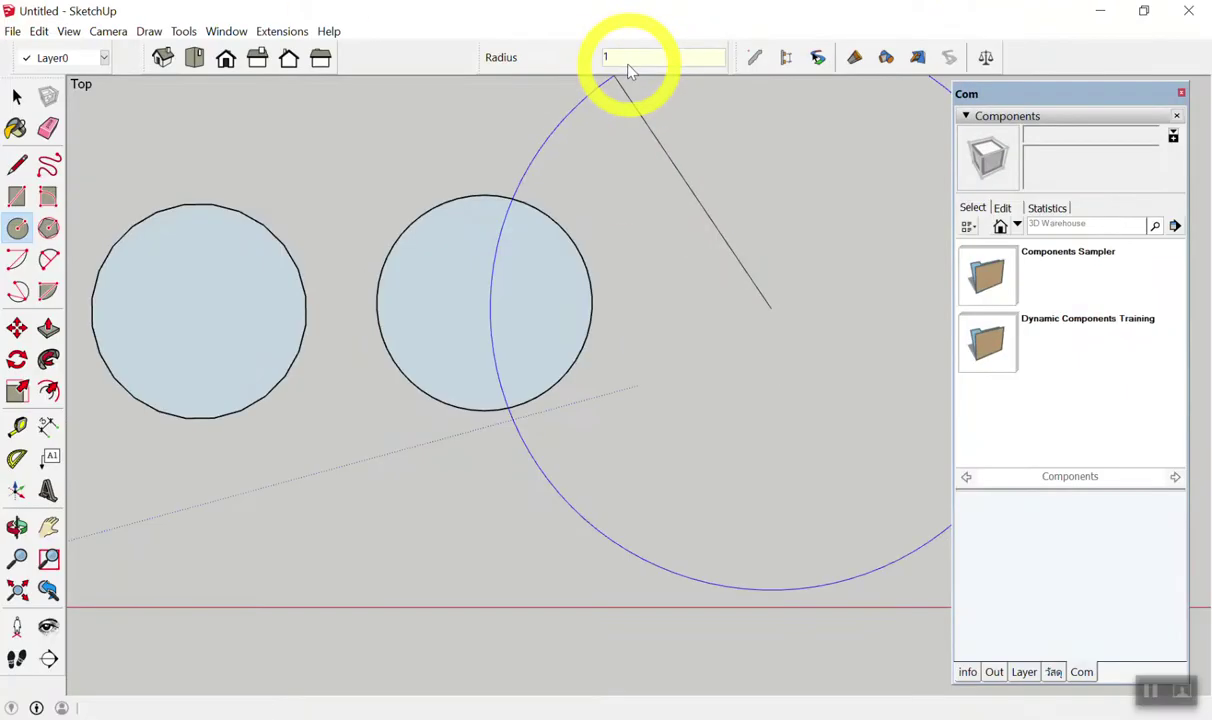
key("Return")
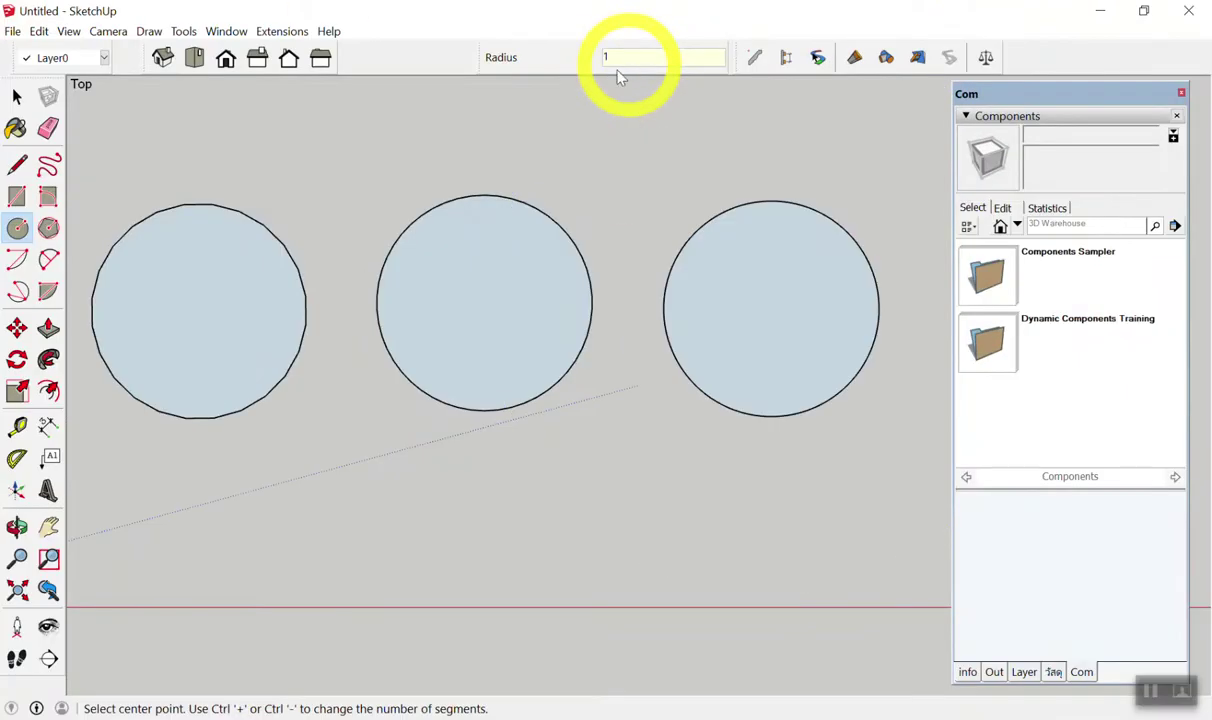
key("space")
scroll(706, 260, "up", 3)
scroll(600, 255, "up", 3)
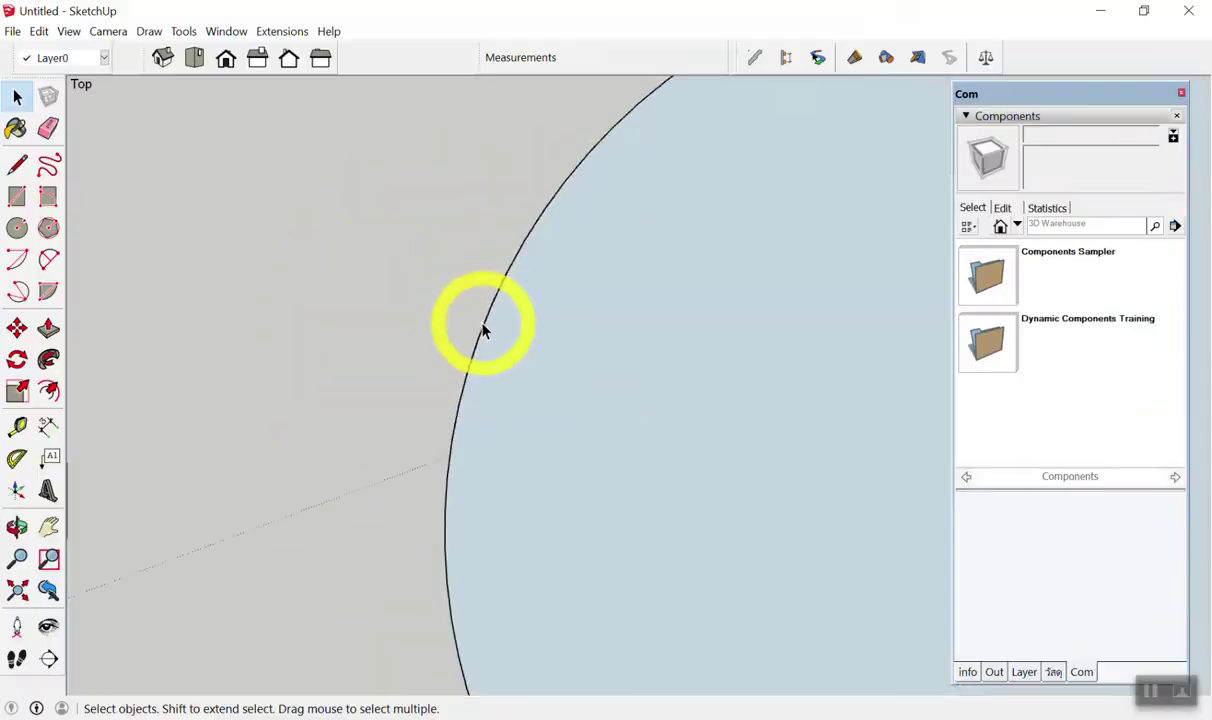
scroll(482, 330, "down", 2)
scroll(560, 325, "down", 3)
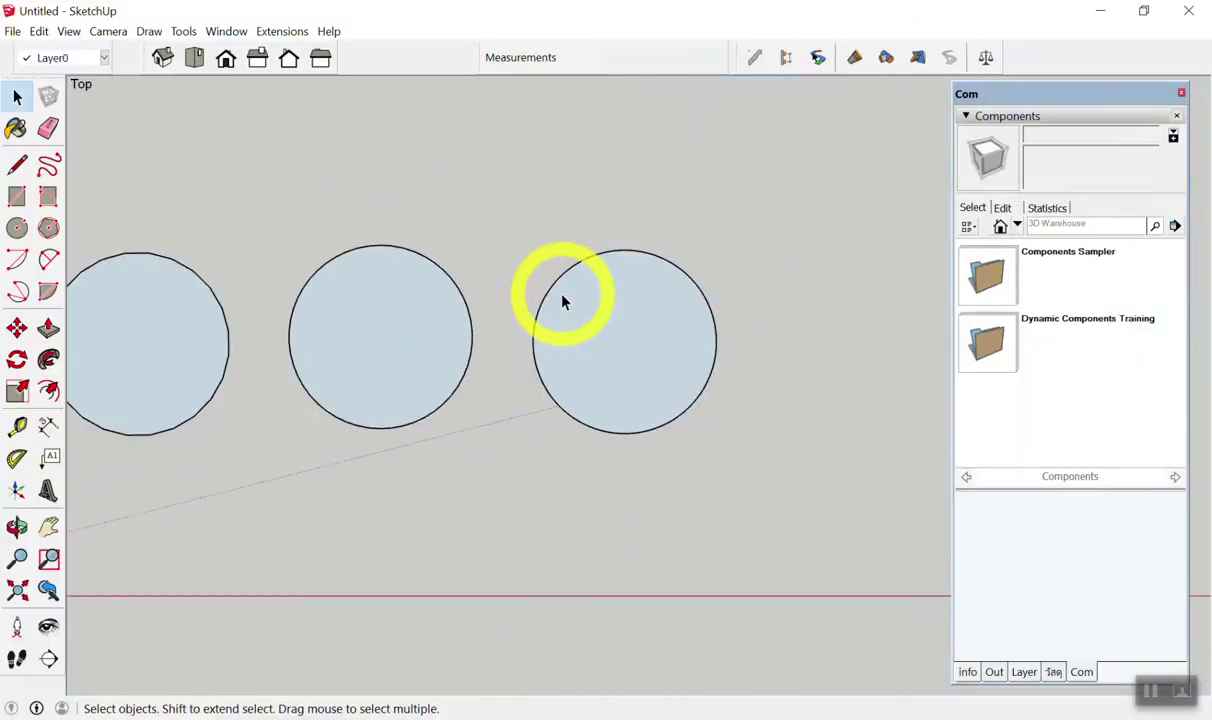
scroll(563, 302, "down", 2)
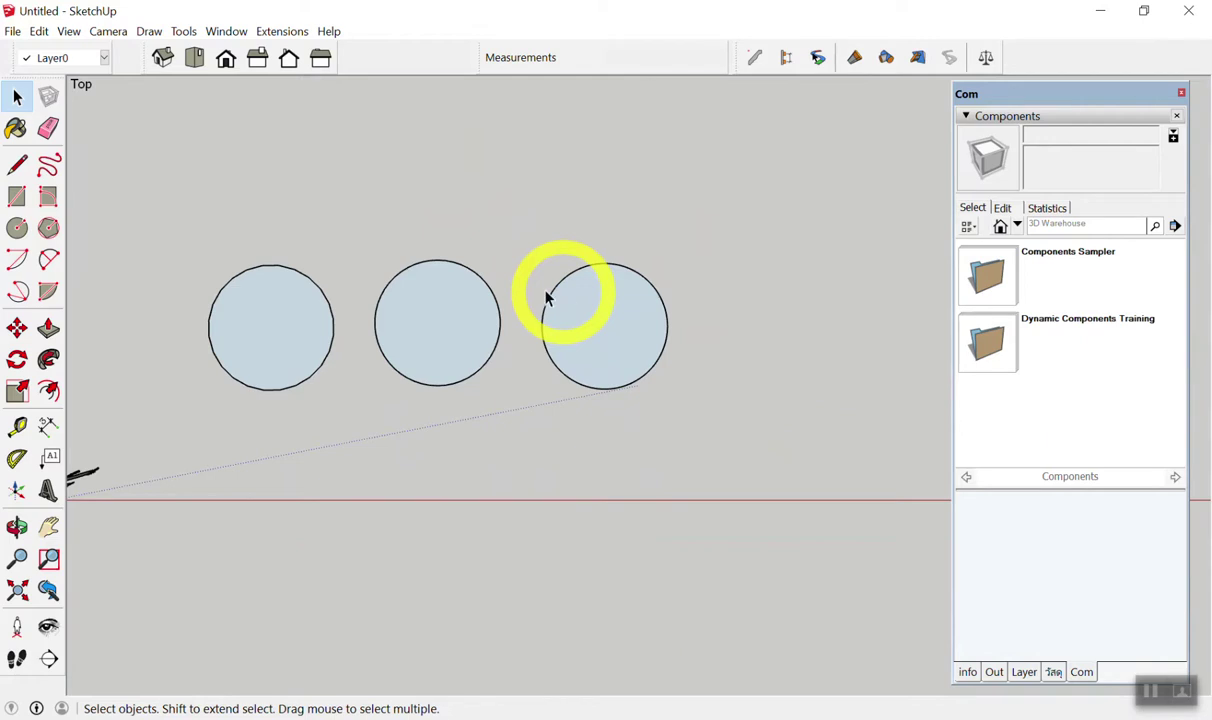
Start an 8-sided circle centred right of the third circle.
key("c")
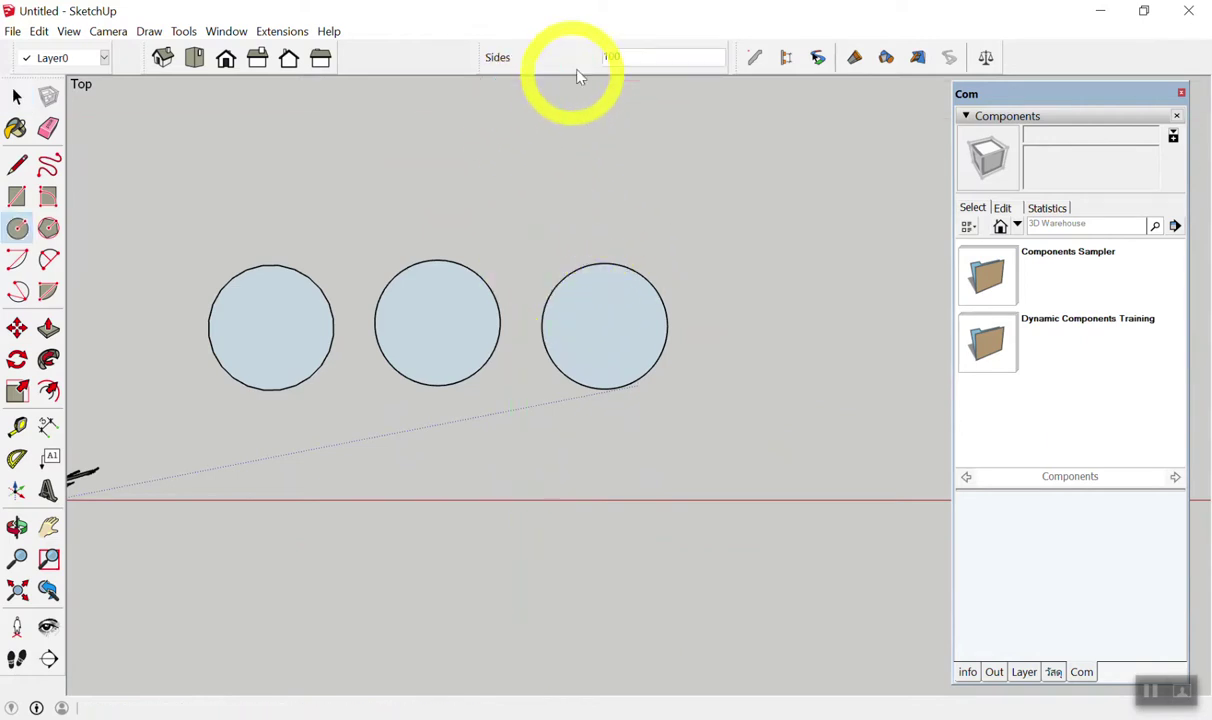
double_click(615, 108)
type("8")
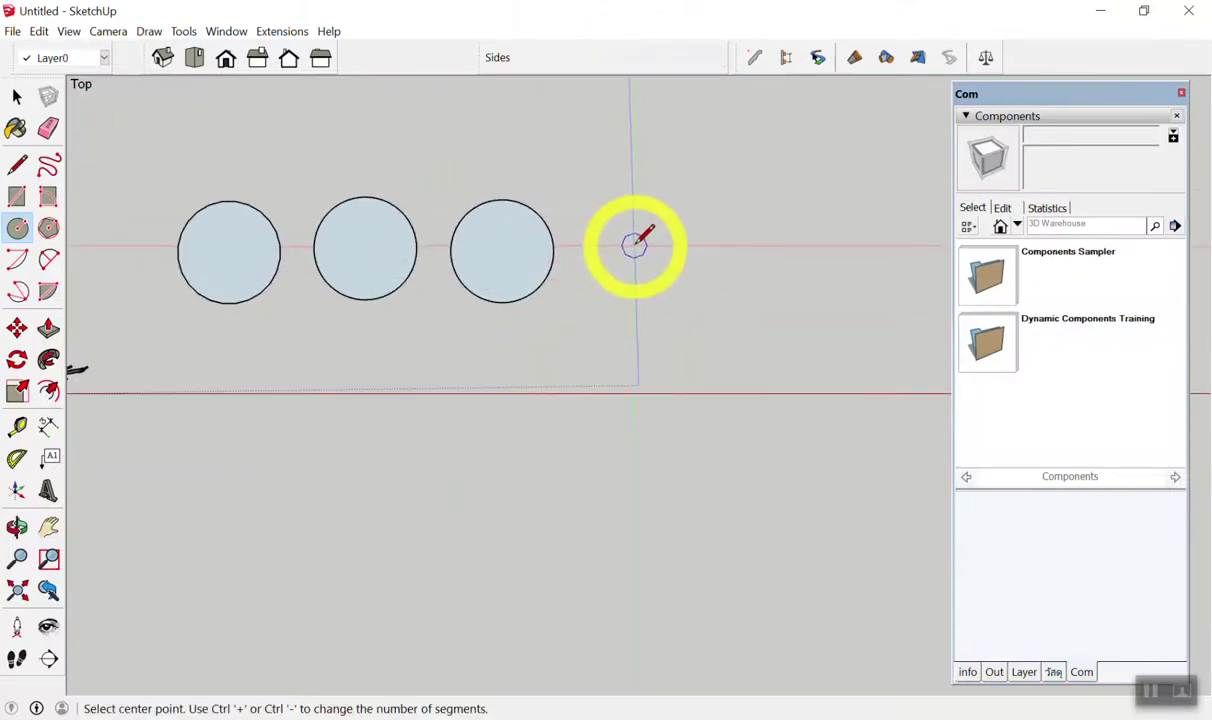
left_click(636, 244)
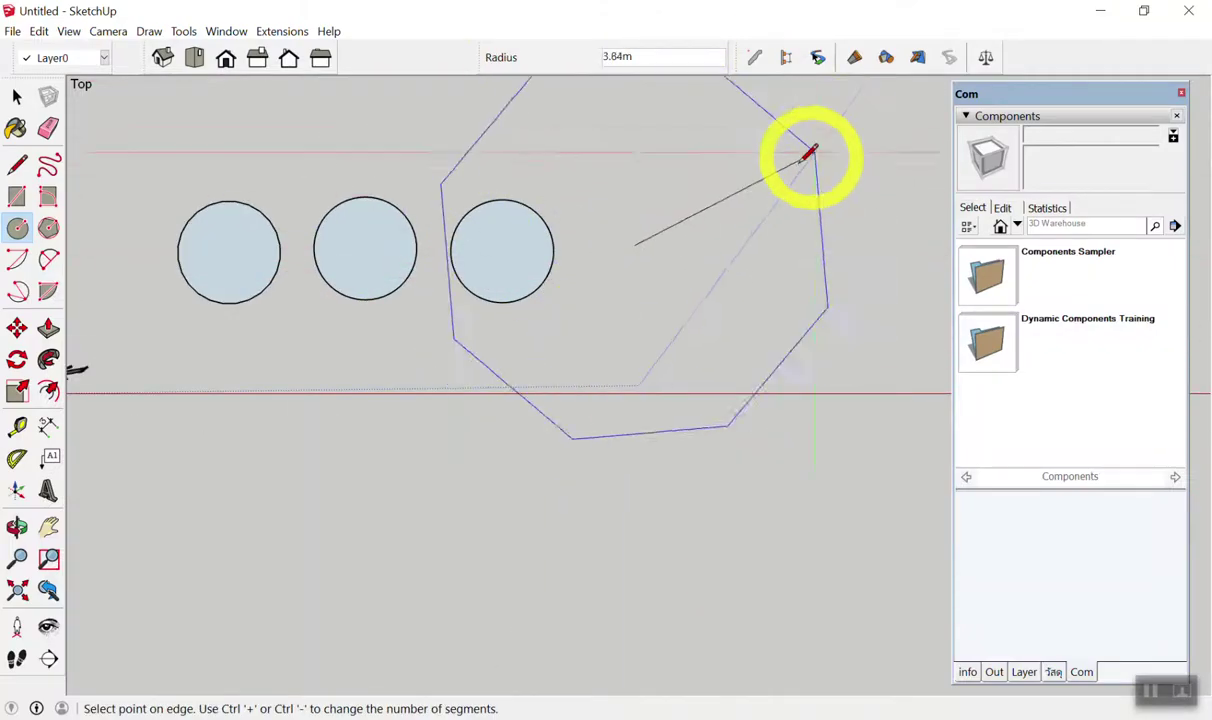
Lock the octagon's radius to the red axis and set it to 1 m.
scroll(731, 180, "up", 2)
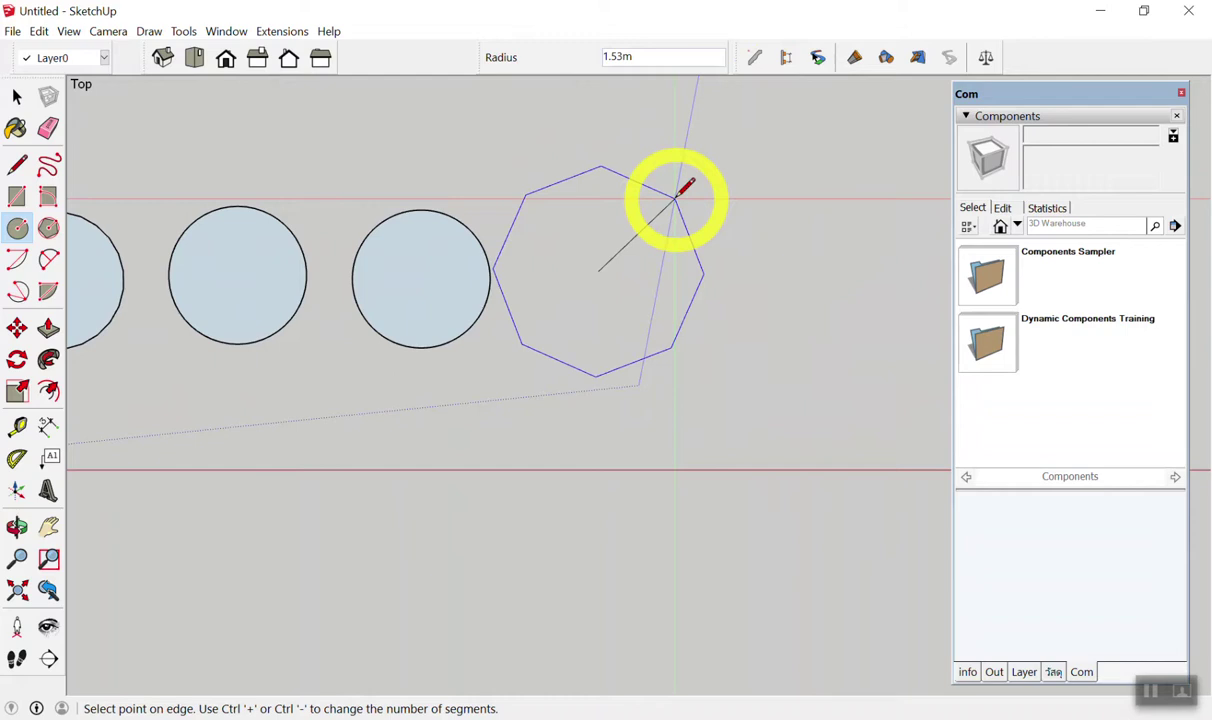
key("Right")
key("Right")
key("Right")
key("Right")
key("Right")
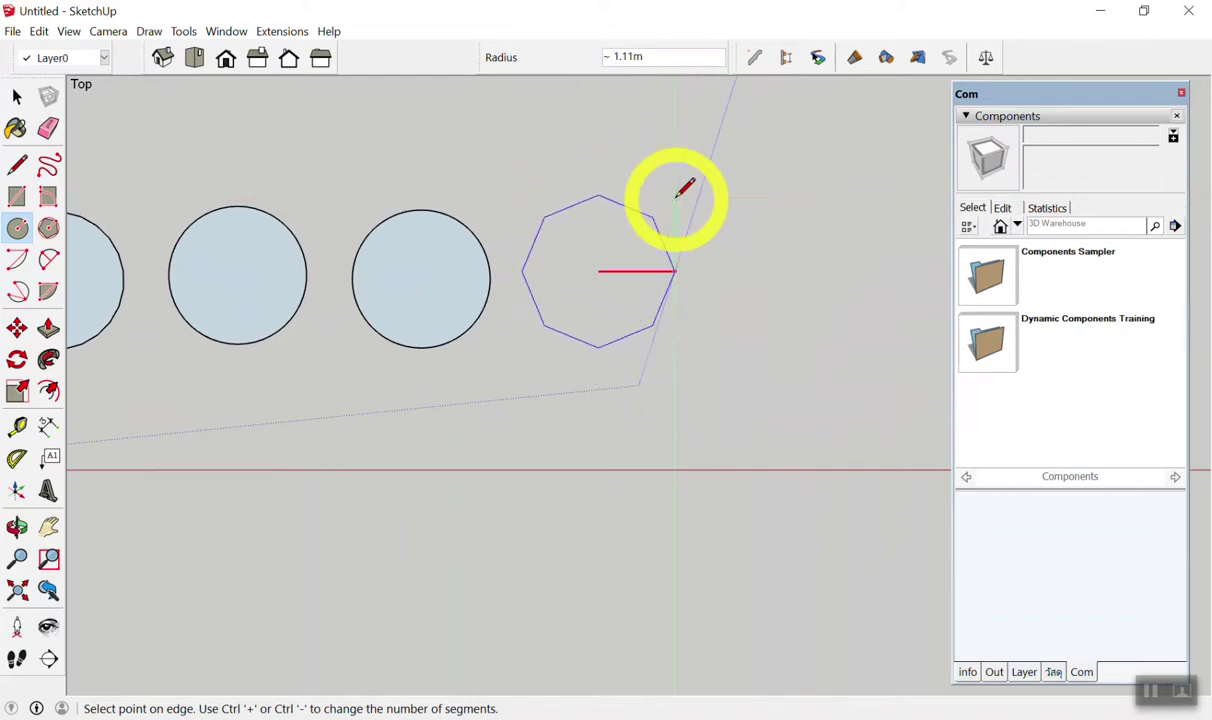
scroll(680, 188, "up", 1)
scroll(681, 186, "up", 1)
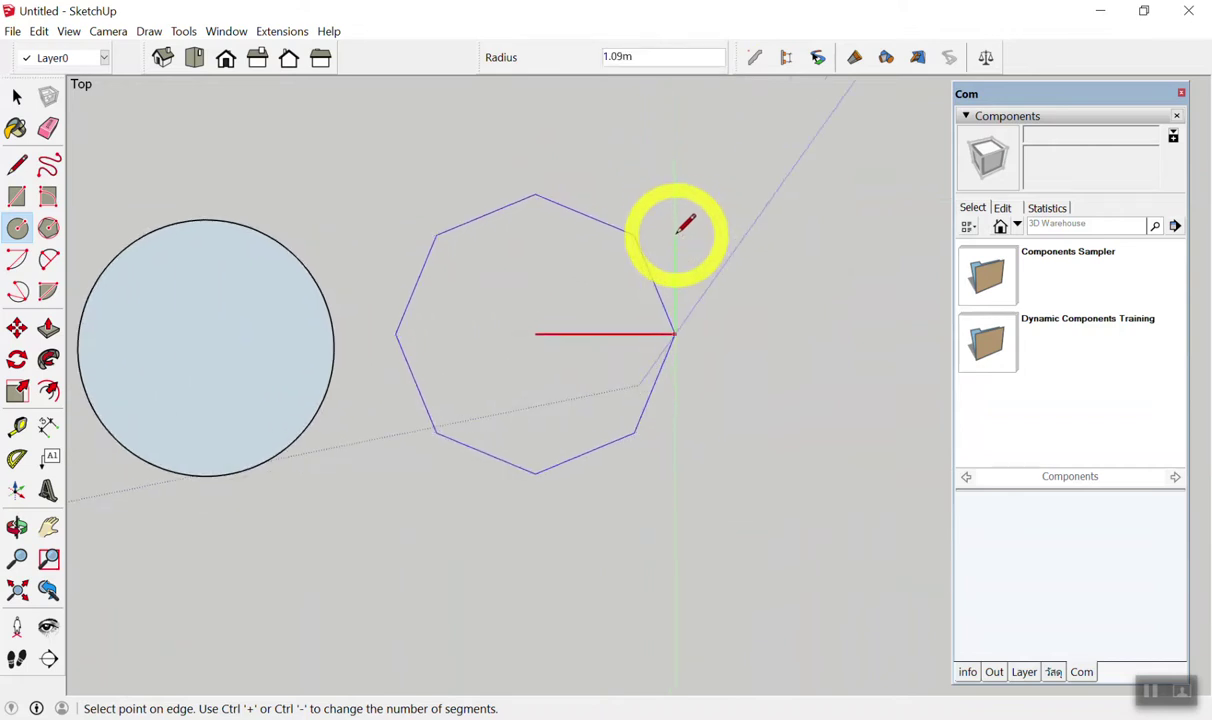
scroll(684, 225, "up", 1)
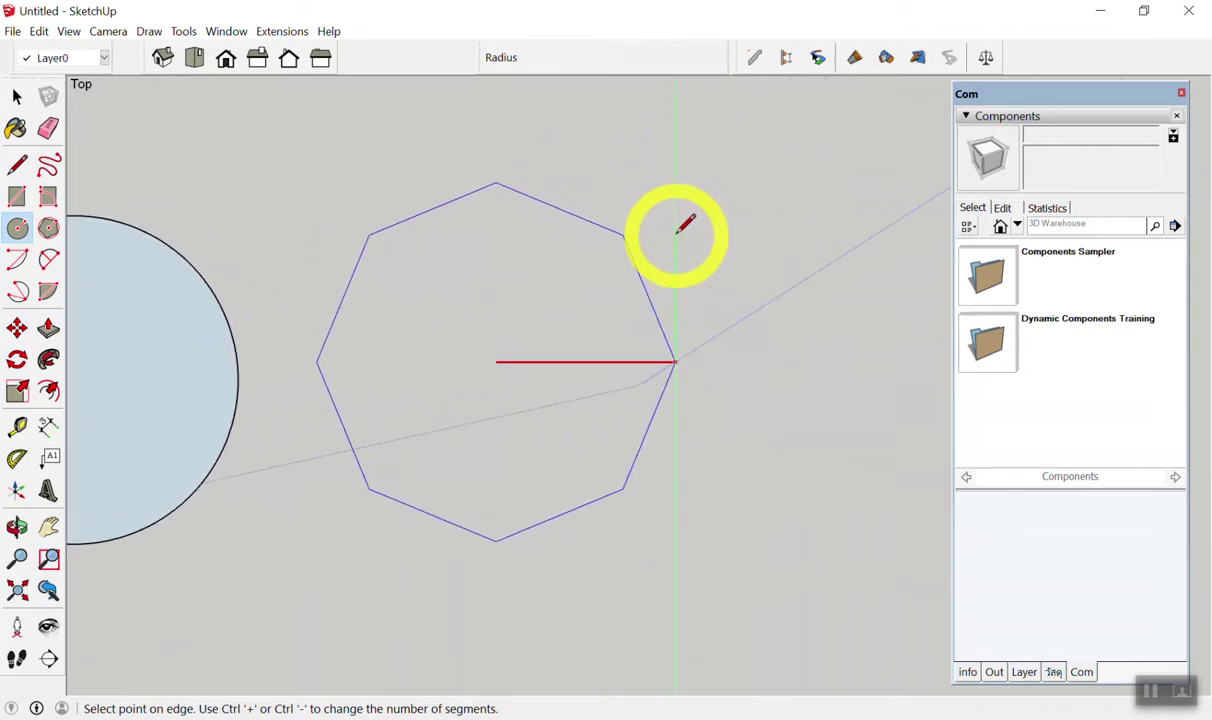
key("Right")
key("Right")
key("Right")
key("Right")
key("Right")
key("Right")
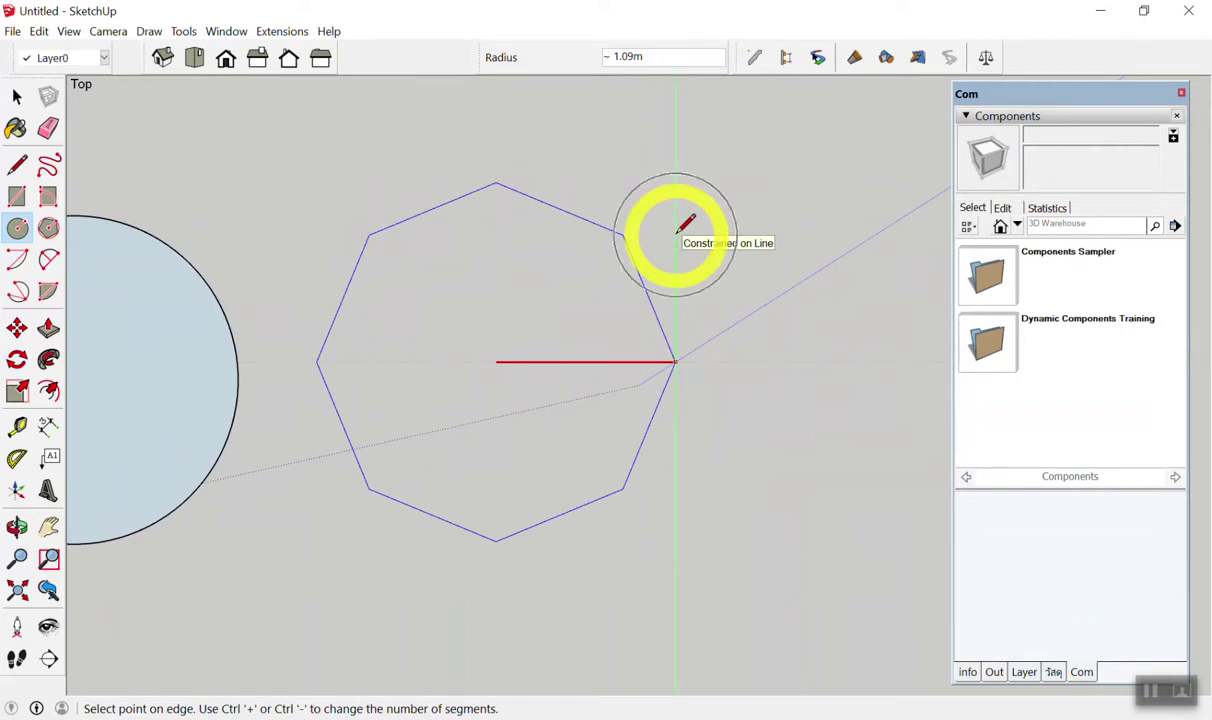
key("Right")
key("Right")
key("Right")
key("Right")
key("Right")
key("Right")
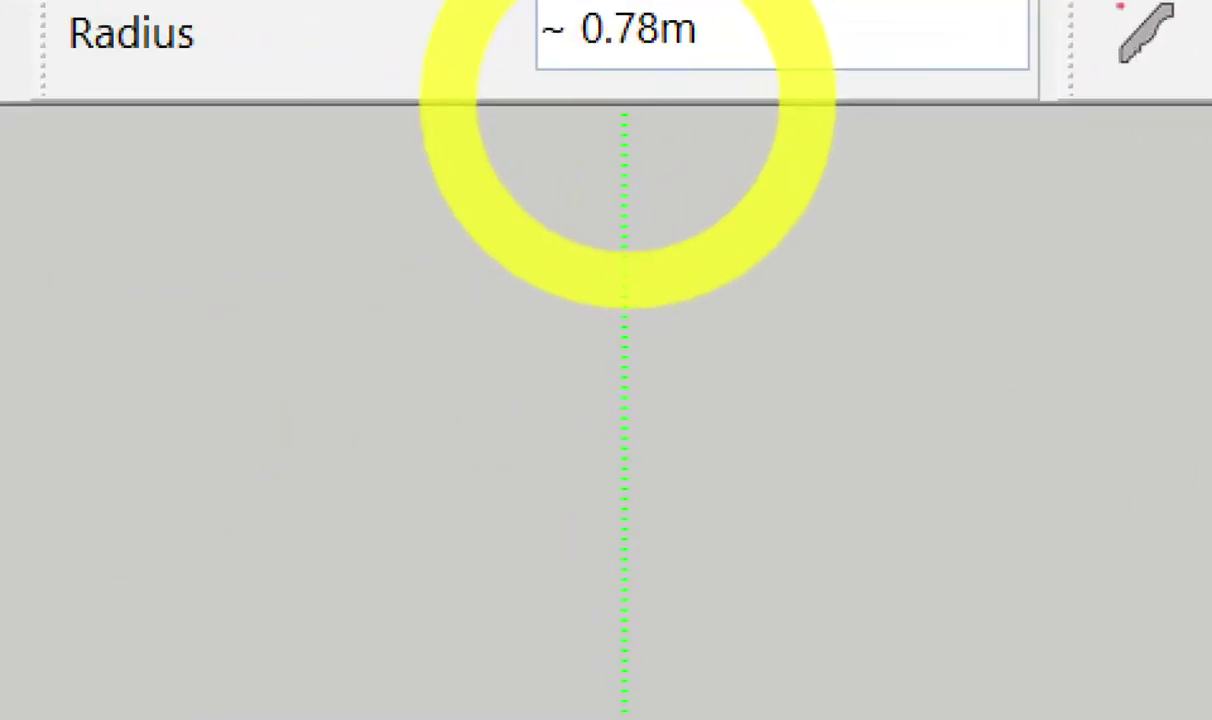
type("1")
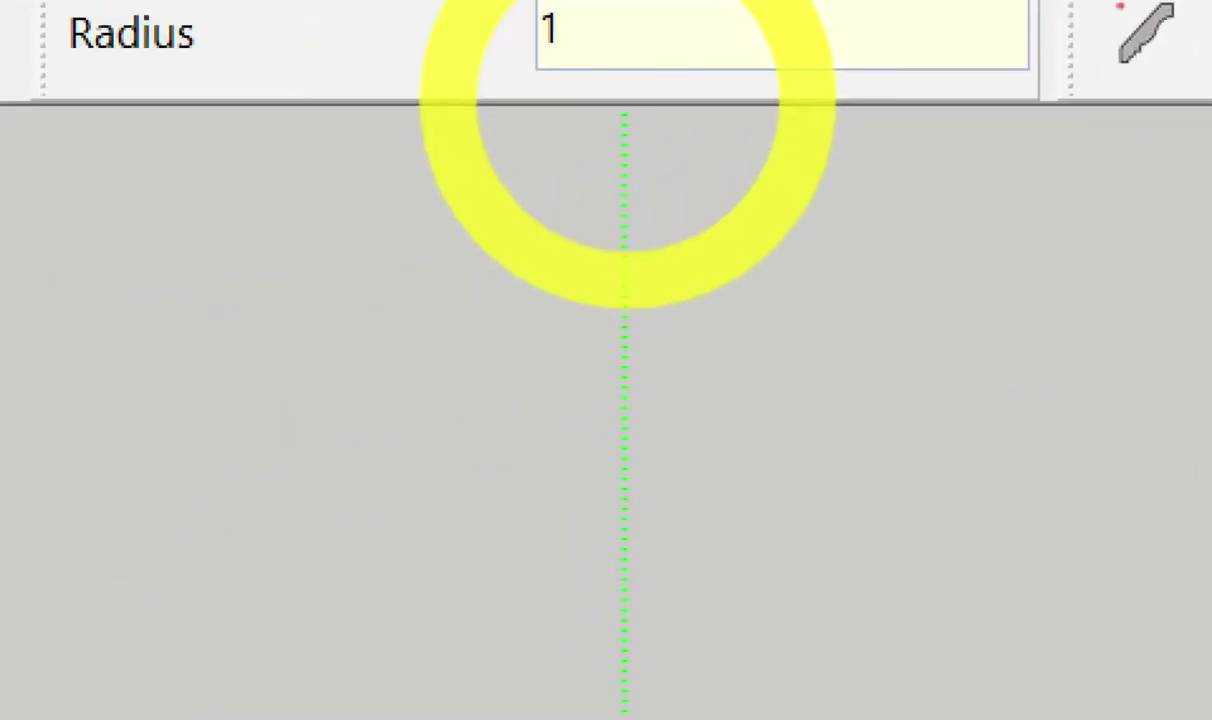
key("Return")
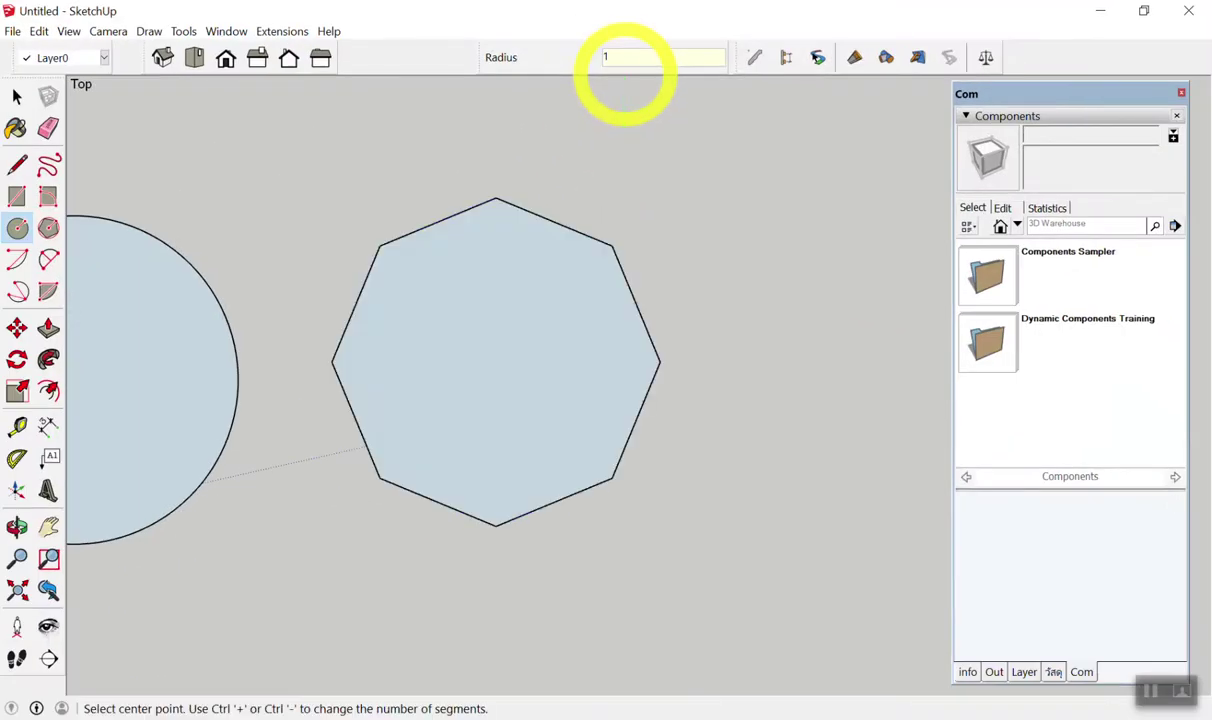
key("space")
scroll(628, 195, "down", 2)
scroll(659, 258, "down", 3)
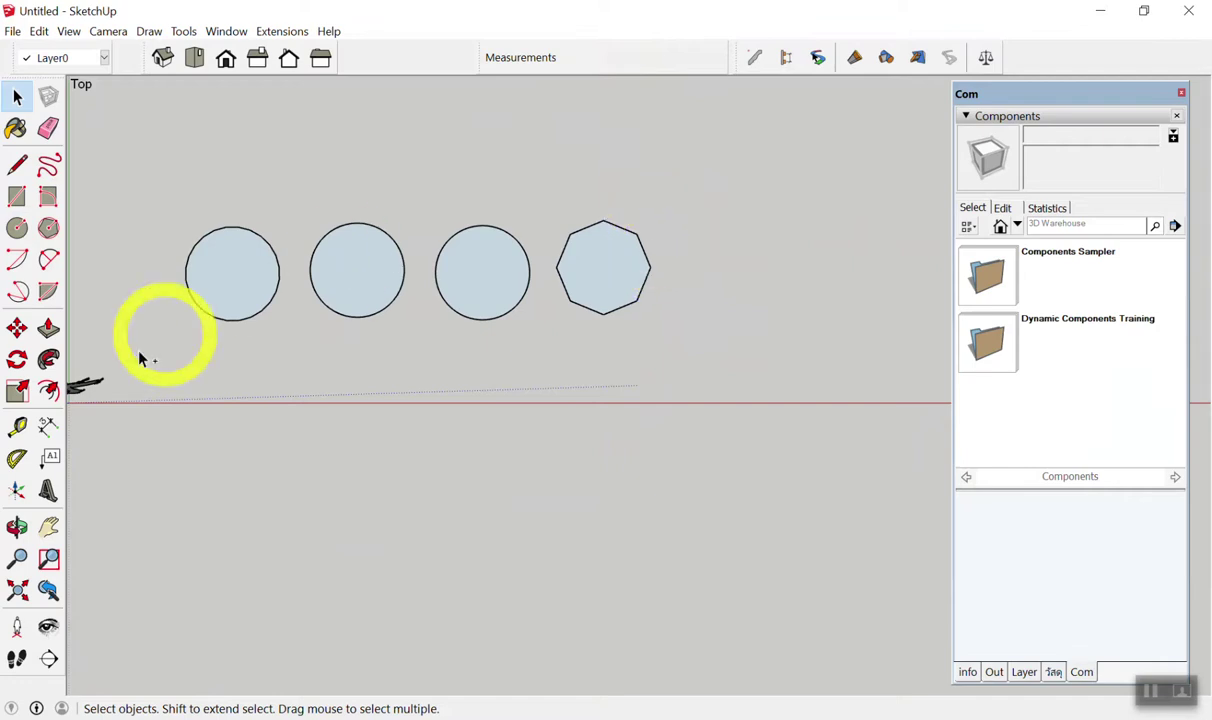
scroll(665, 205, "up", 3)
scroll(557, 268, "up", 2)
scroll(557, 276, "up", 2)
key("d")
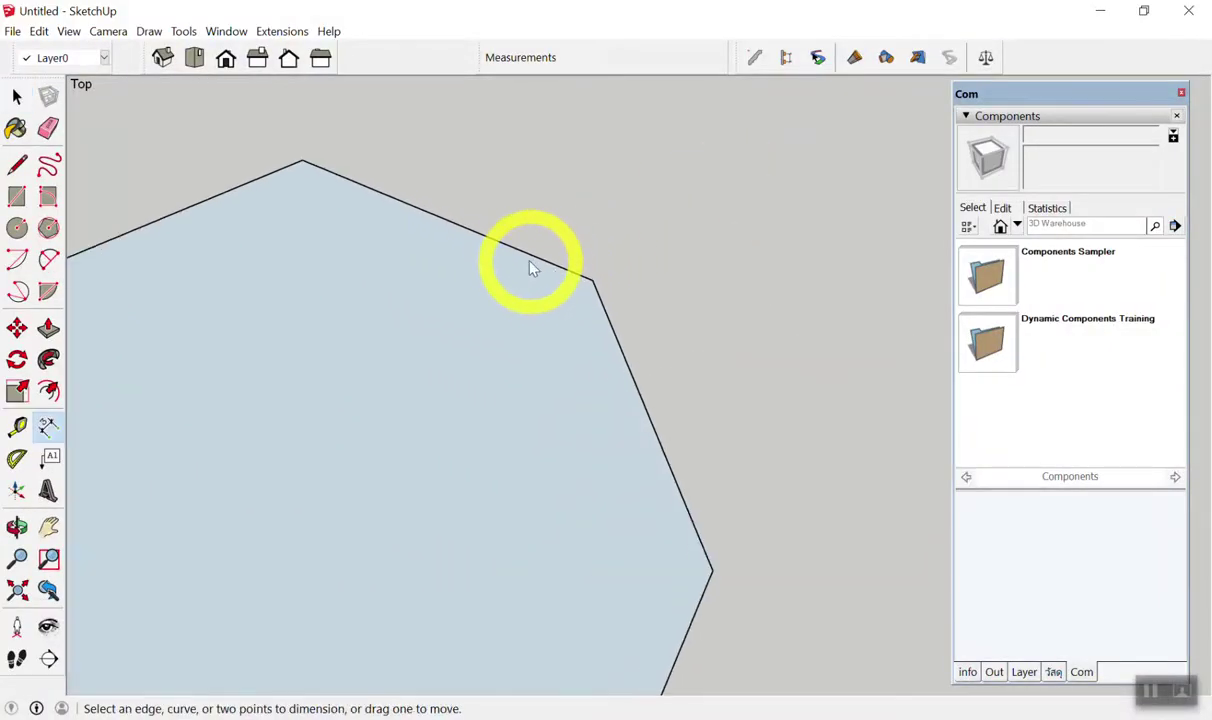
left_click(518, 257)
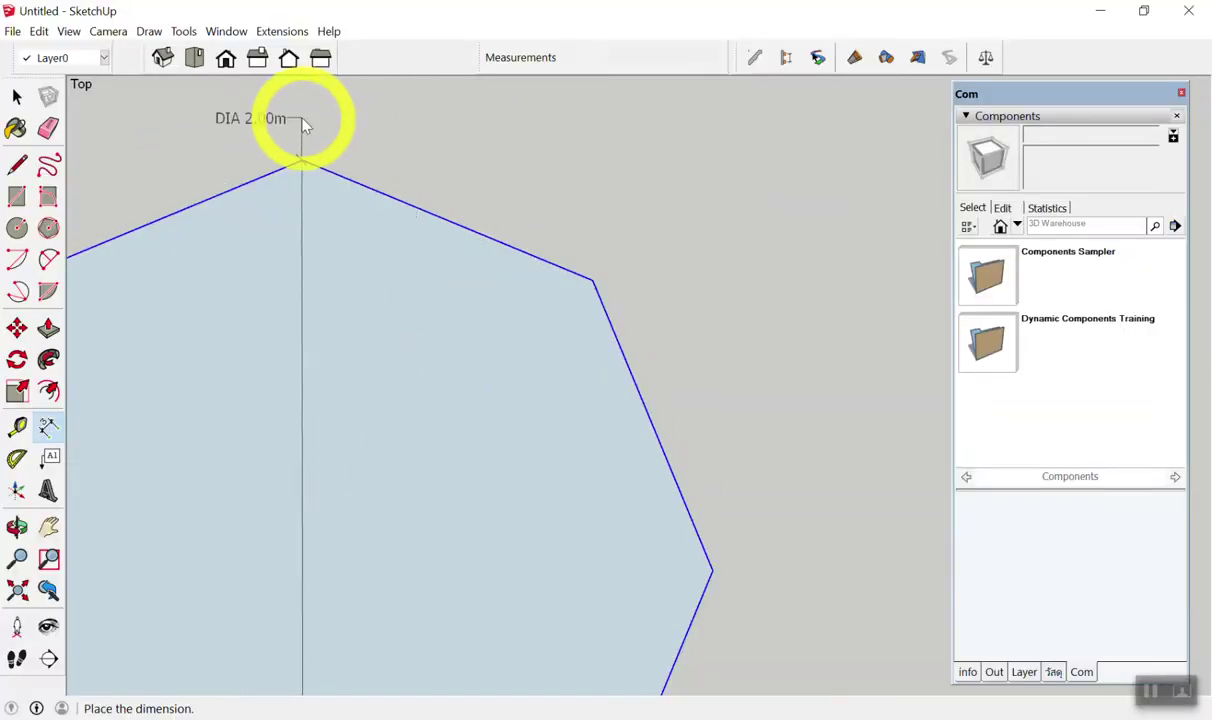
left_click(484, 139)
key("space")
left_click(531, 195)
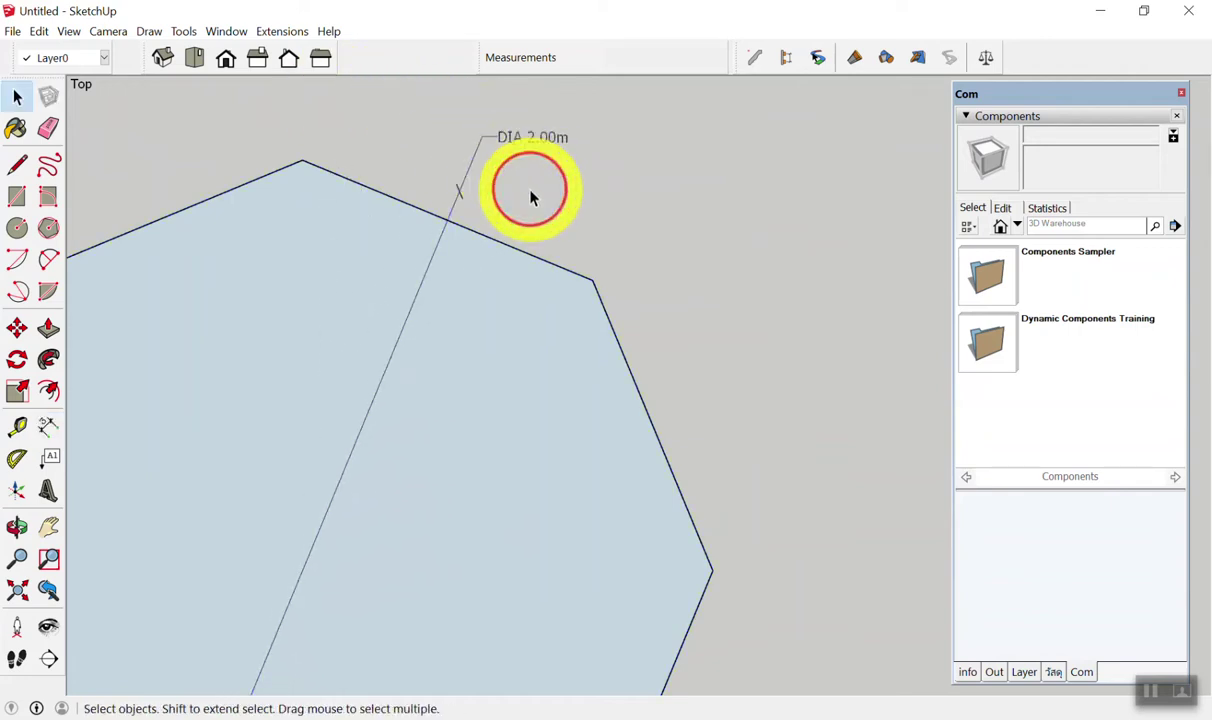
scroll(531, 195, "down", 3)
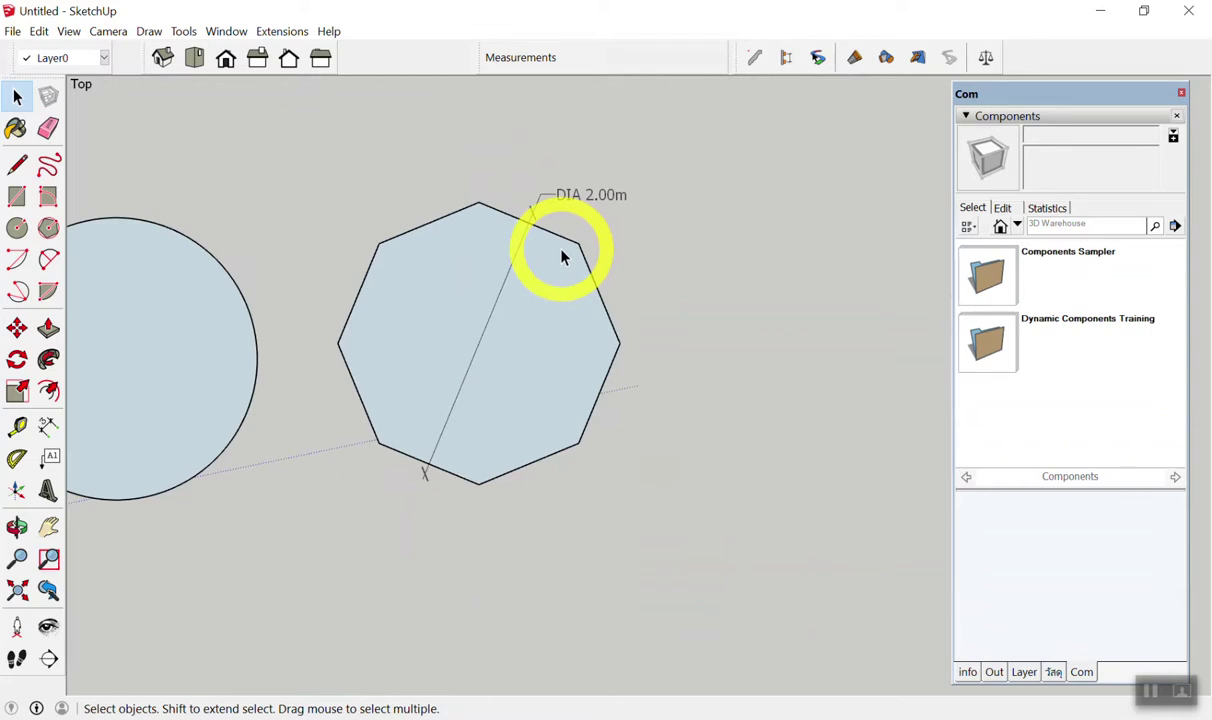
key("e")
left_click(577, 199)
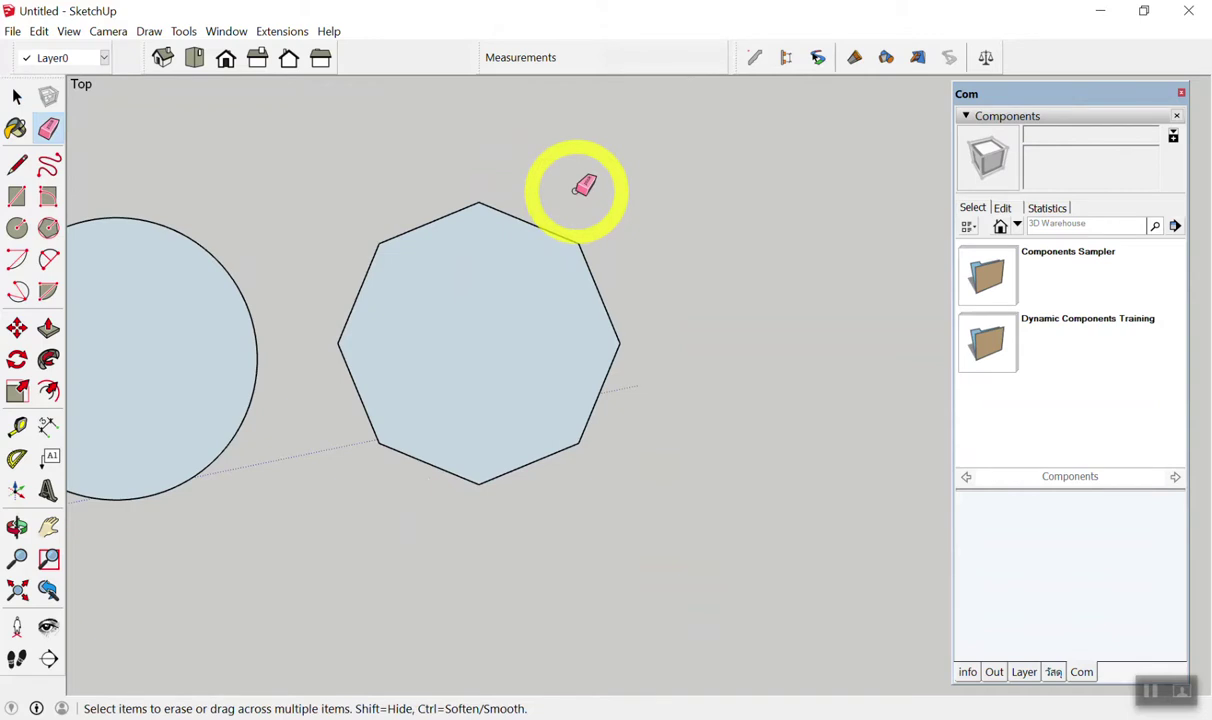
key("space")
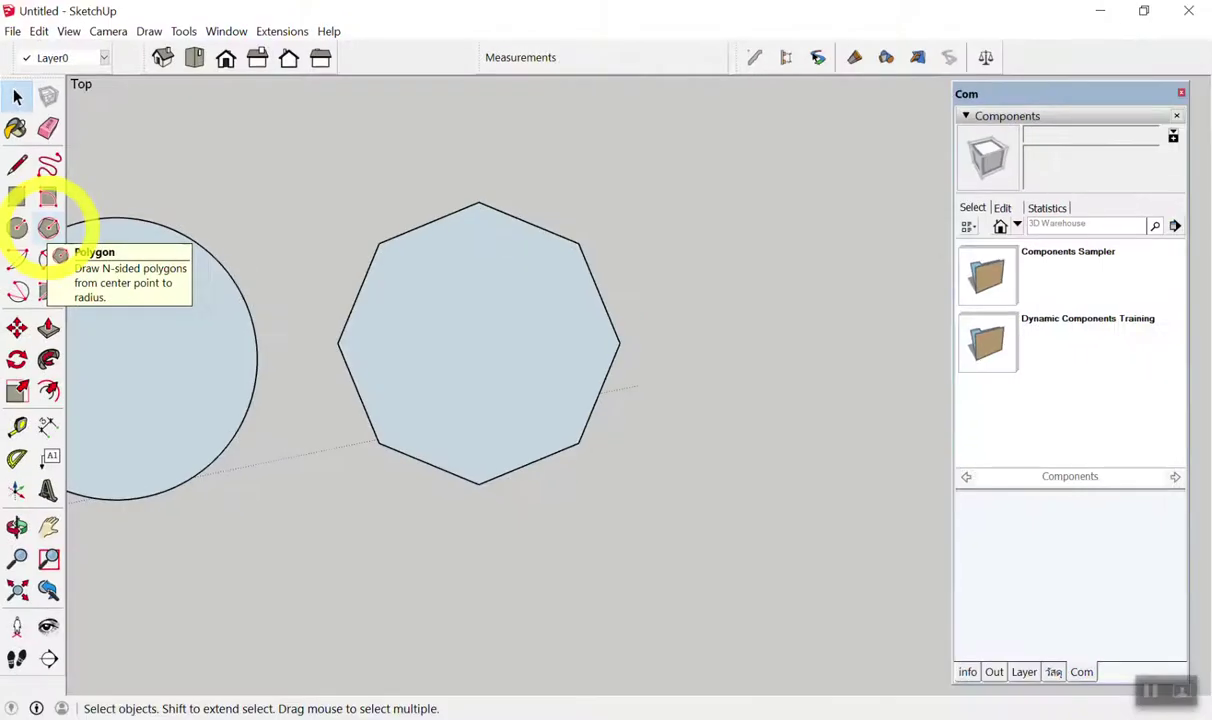
Switch to the Polygon tool and set its side count to 8.
left_click(48, 228)
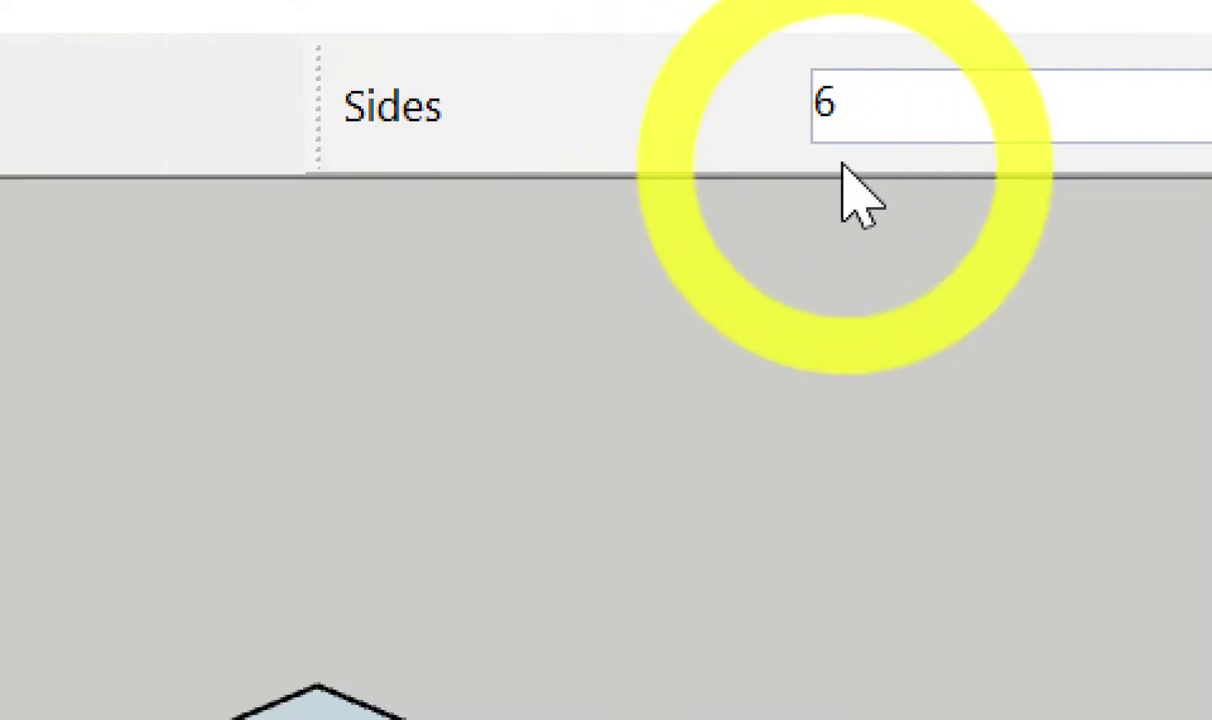
type("8")
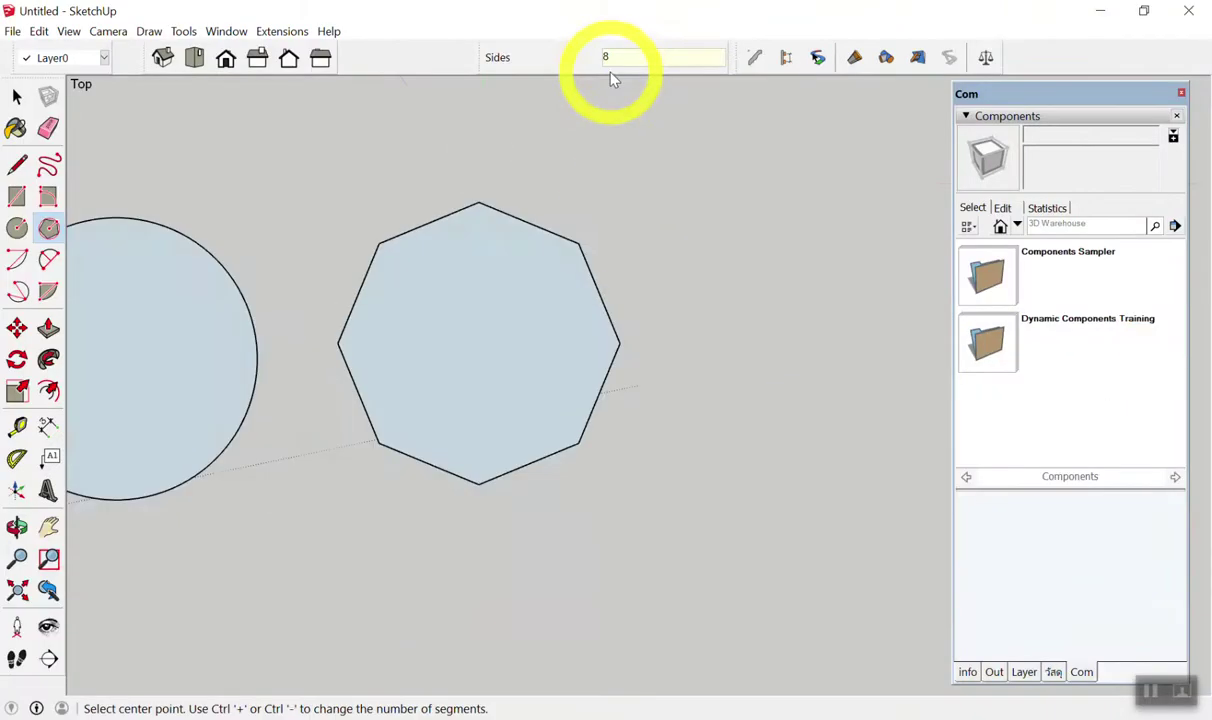
scroll(560, 110, "down", 3)
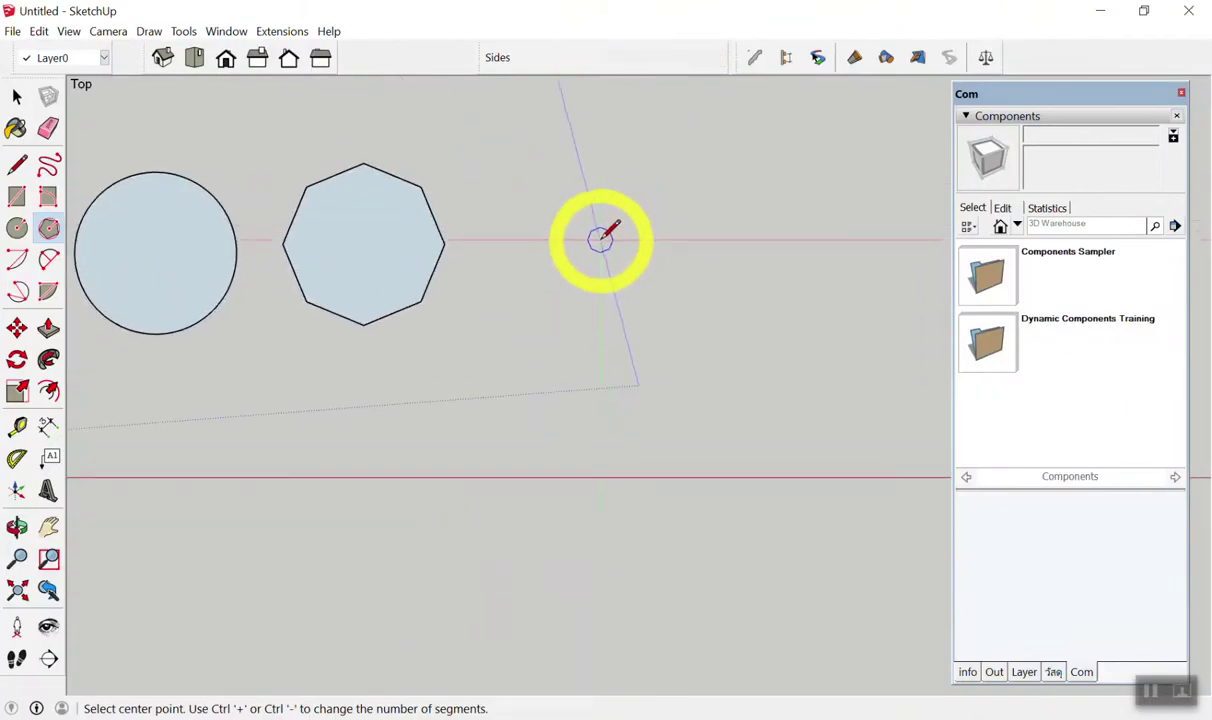
Place the polygon's centre right of the octagon and toggle between inscribed and circumscribed modes.
left_click(595, 245)
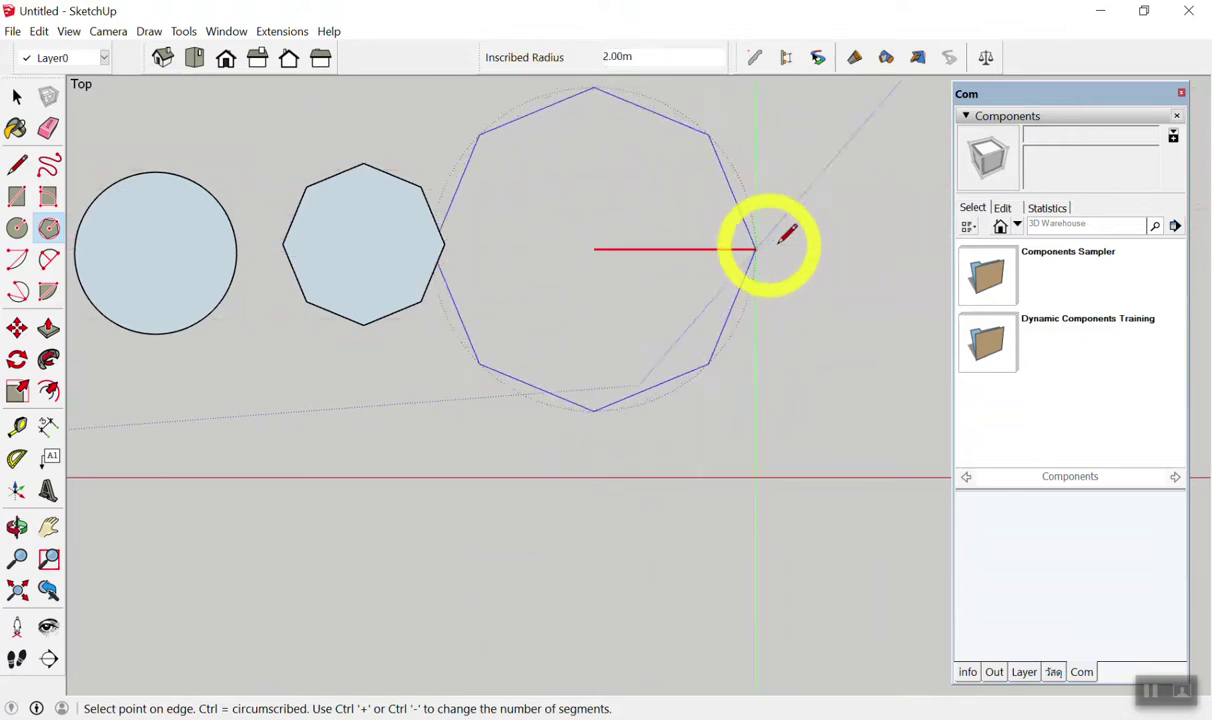
key("ctrl")
key("ctrl")
key("ctrl")
key("ctrl")
key("ctrl")
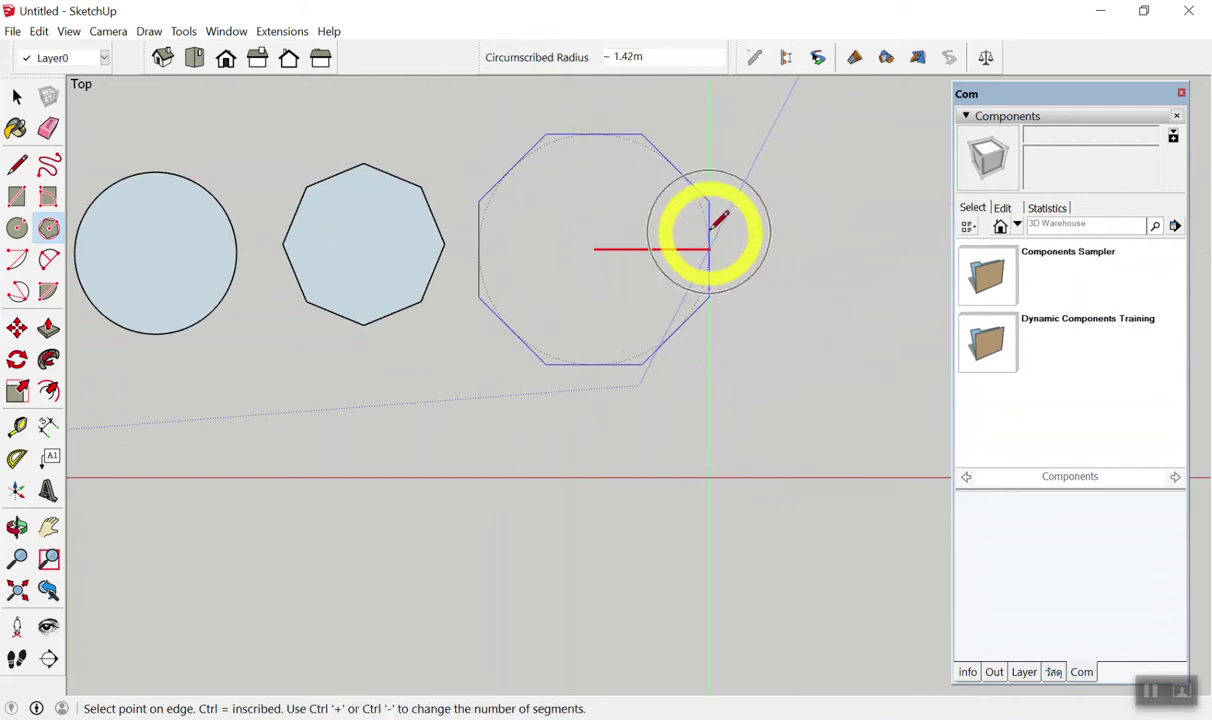
key("ctrl")
scroll(712, 222, "up", 1)
key("ctrl")
scroll(712, 222, "up", 1)
key("ctrl")
scroll(712, 222, "down", 1)
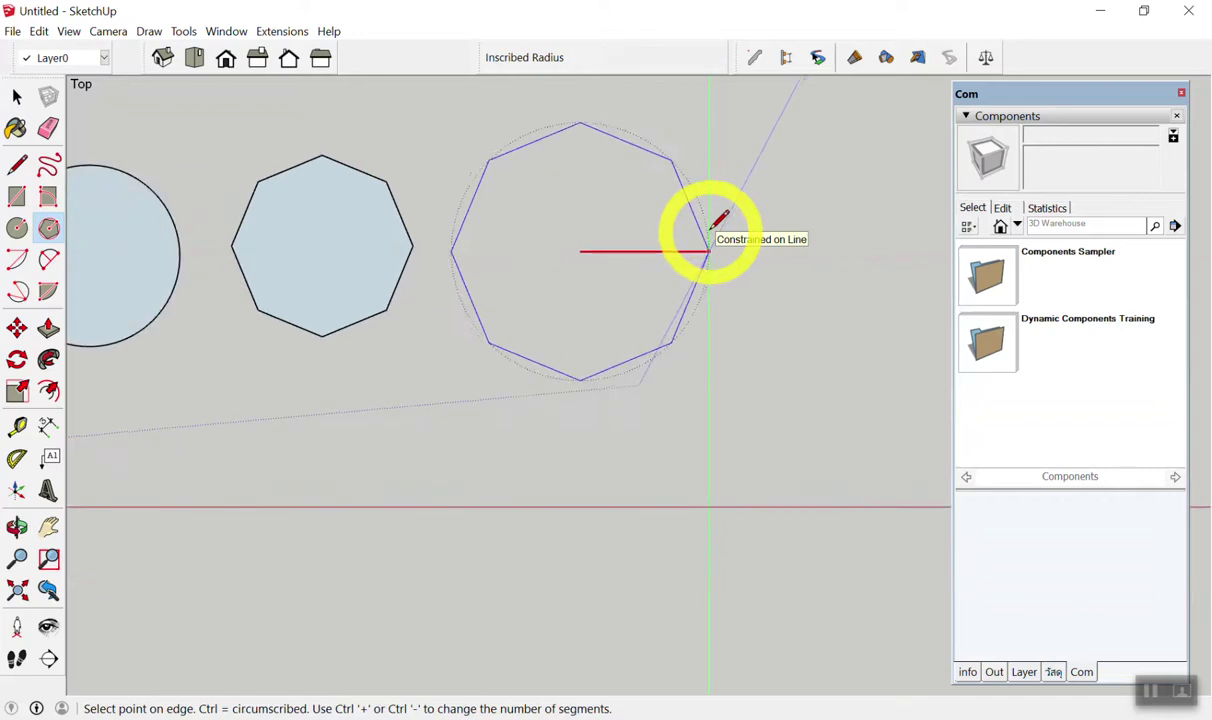
key("ctrl")
key("ctrl")
key("ctrl")
key("ctrl")
key("ctrl")
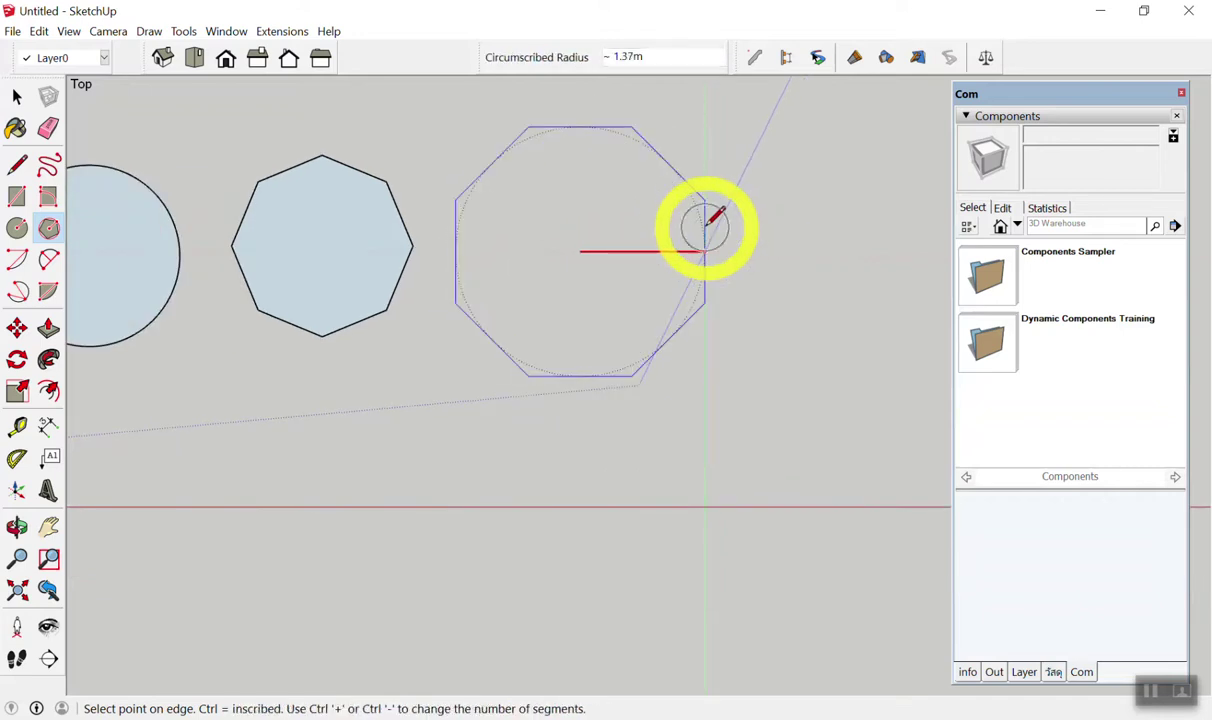
scroll(712, 220, "up", 1)
key("ctrl")
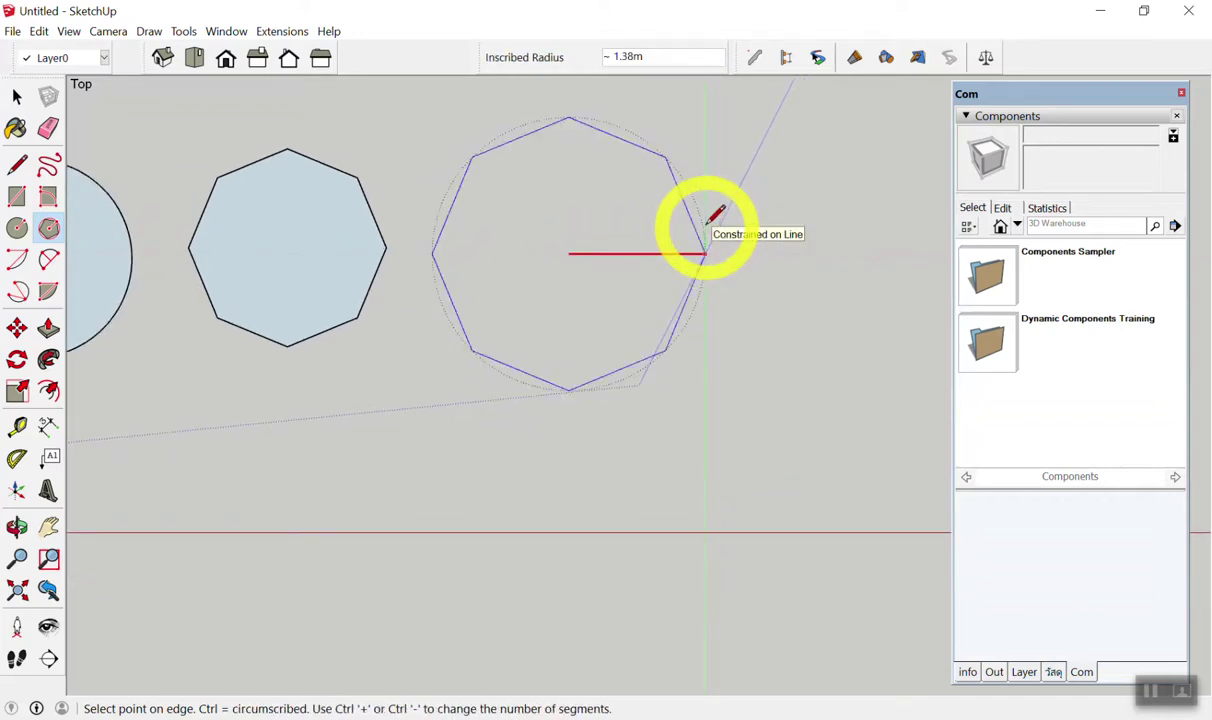
key("ctrl")
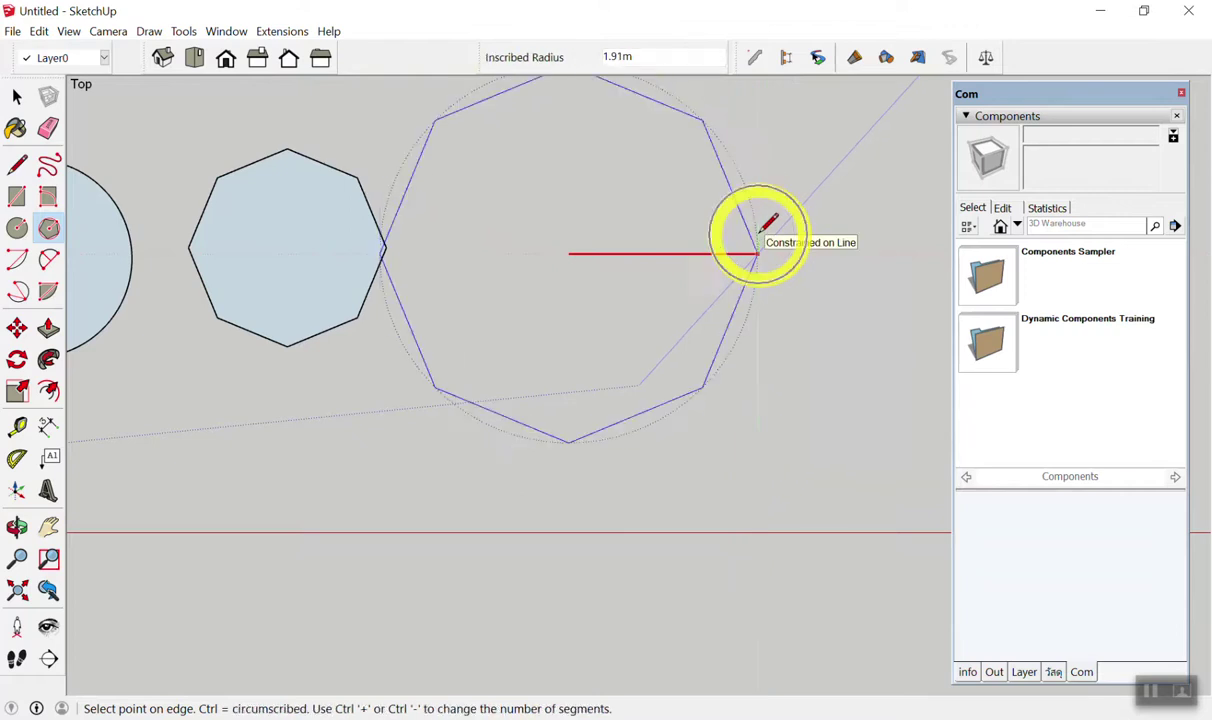
key("ctrl")
key("ctrl")
key("ctrl")
key("ctrl")
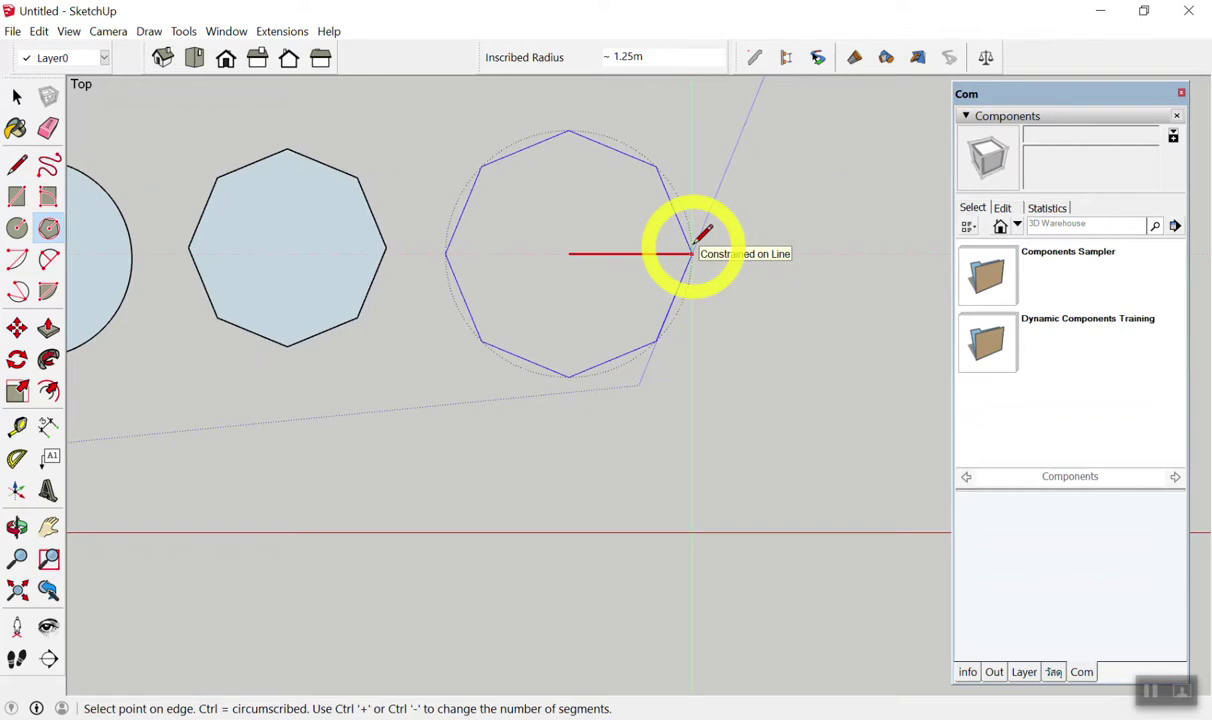
key("ctrl")
key("ctrl")
key("ctrl")
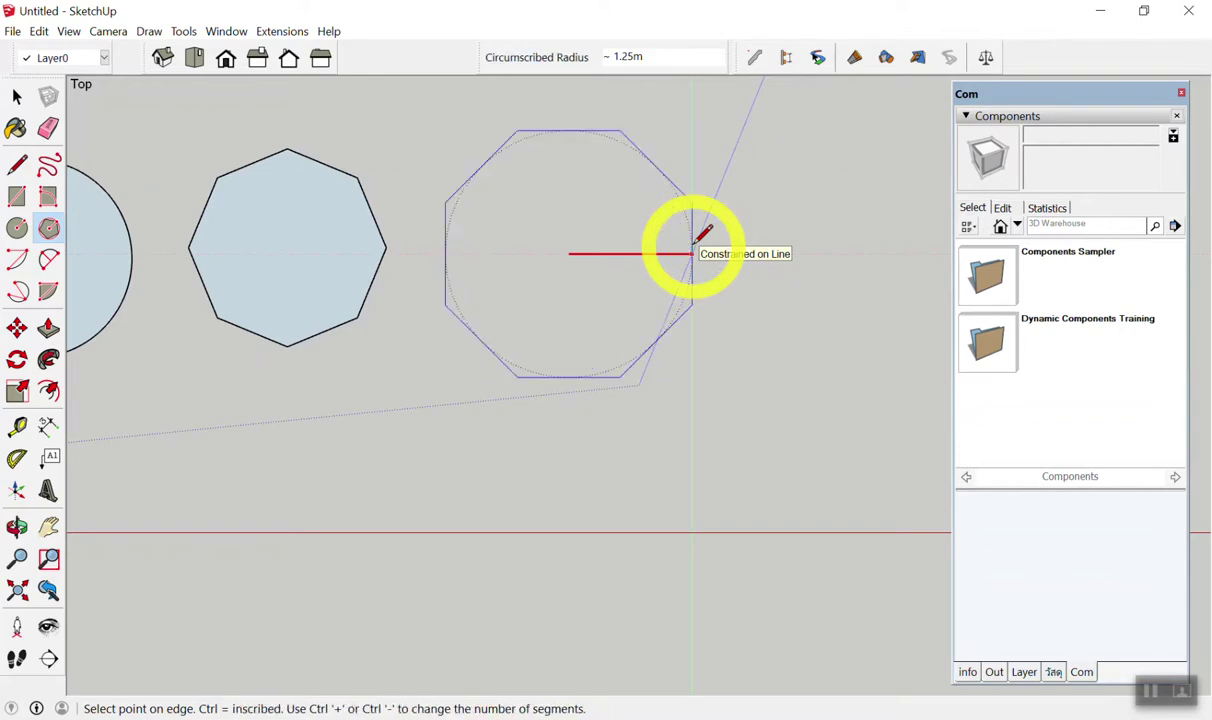
key("ctrl")
key("ctrl")
key("ctrl")
key("ctrl")
scroll(697, 240, "up", 2)
scroll(700, 242, "down", 1)
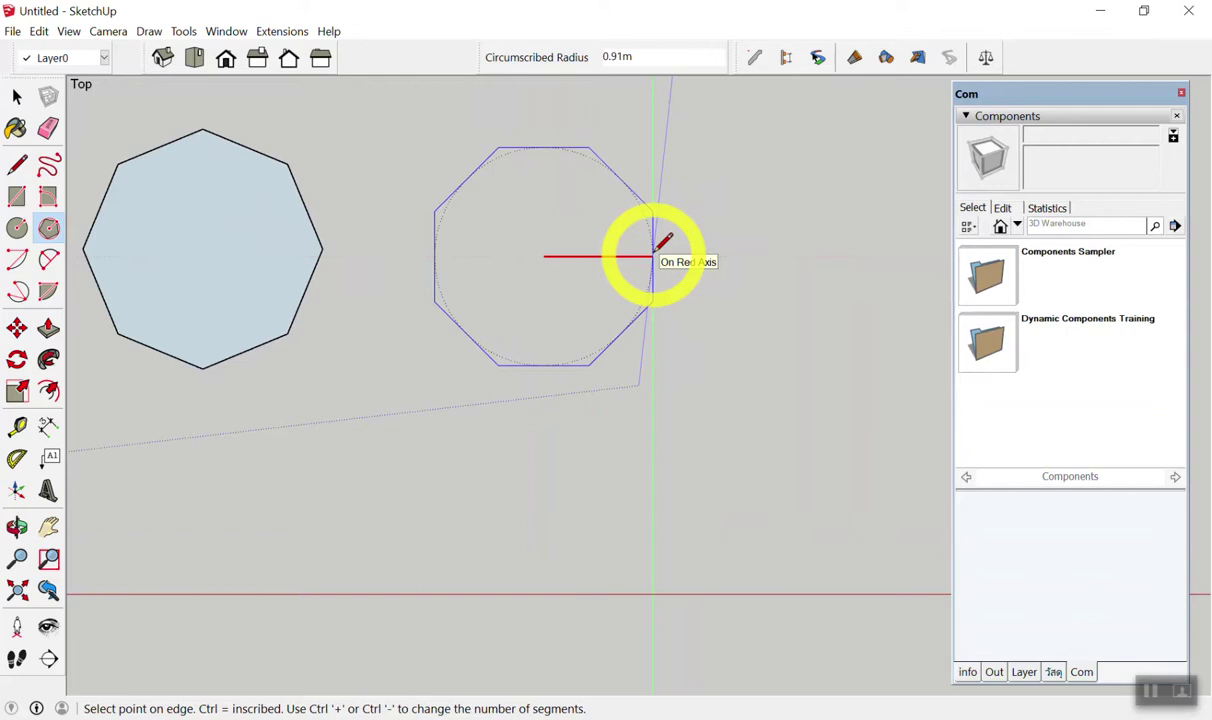
key("ctrl")
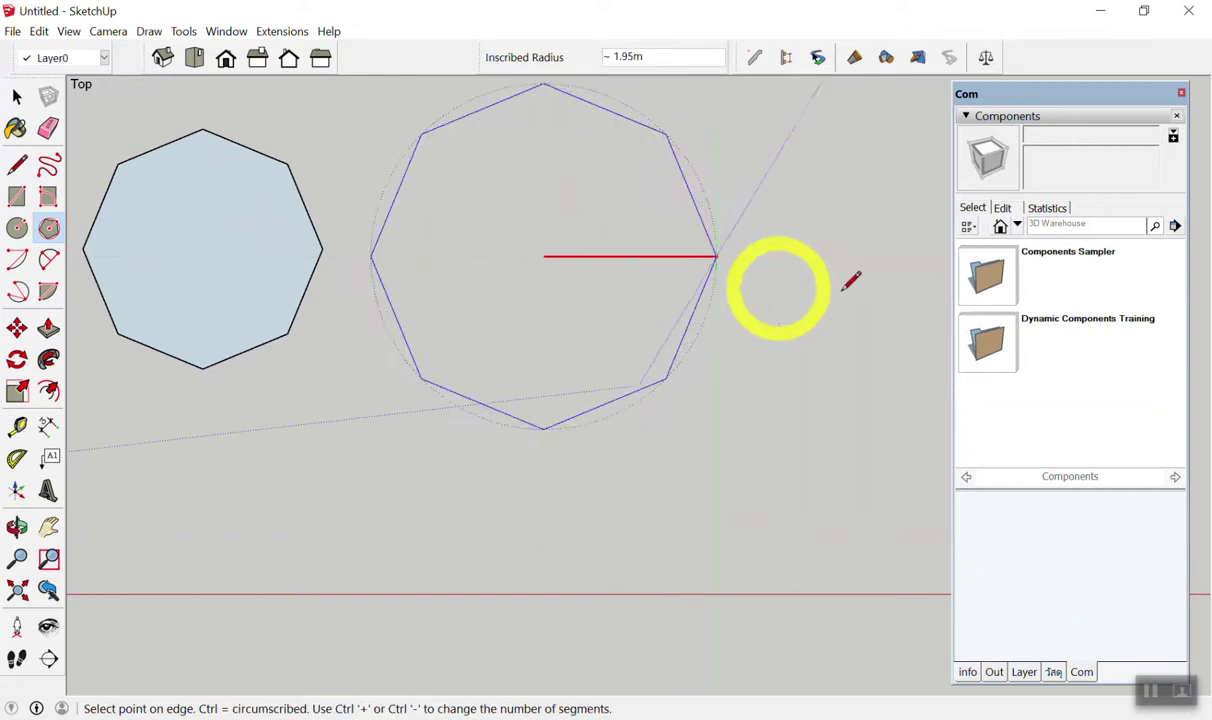
key("ctrl")
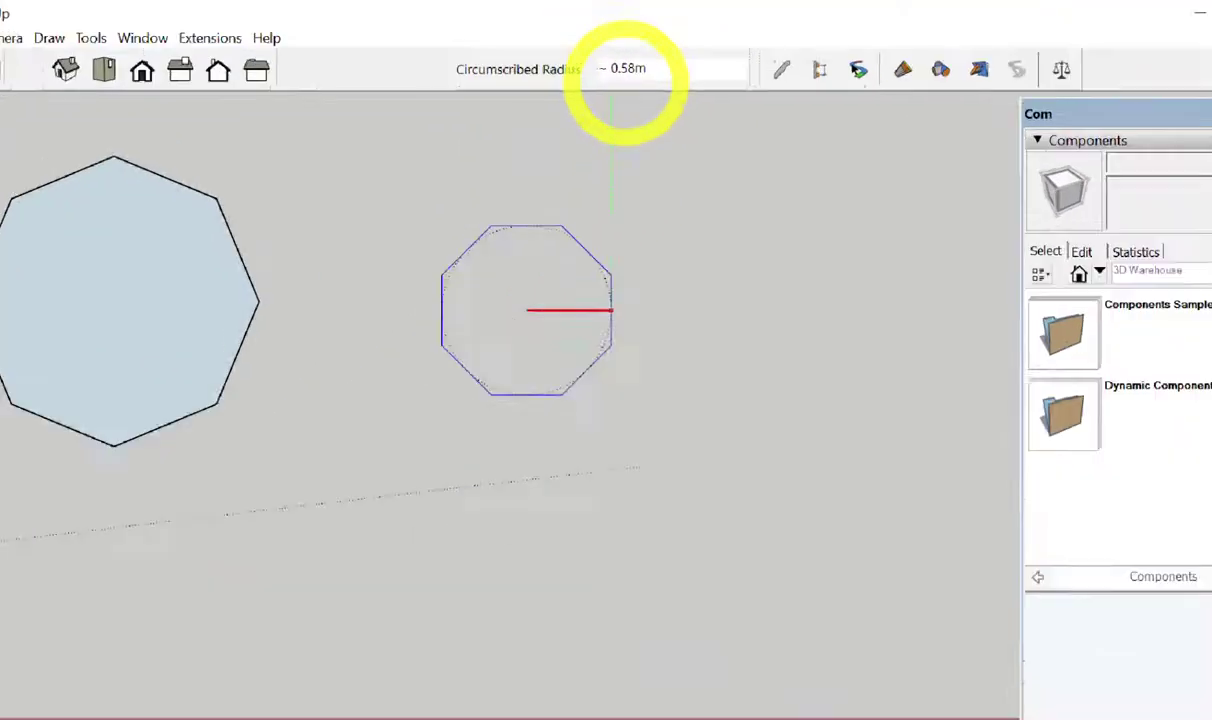
key("ctrl")
key("ctrl")
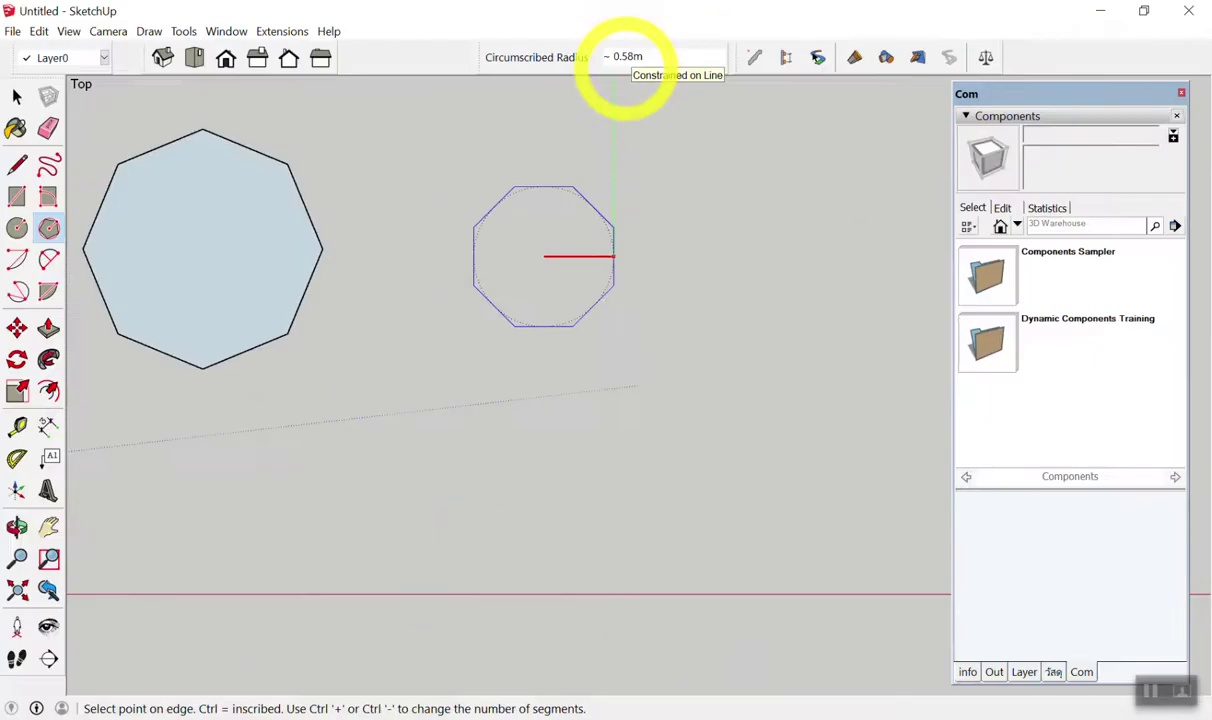
key("ctrl")
Set the octagon's radius to 1 m and finish it.
type("1")
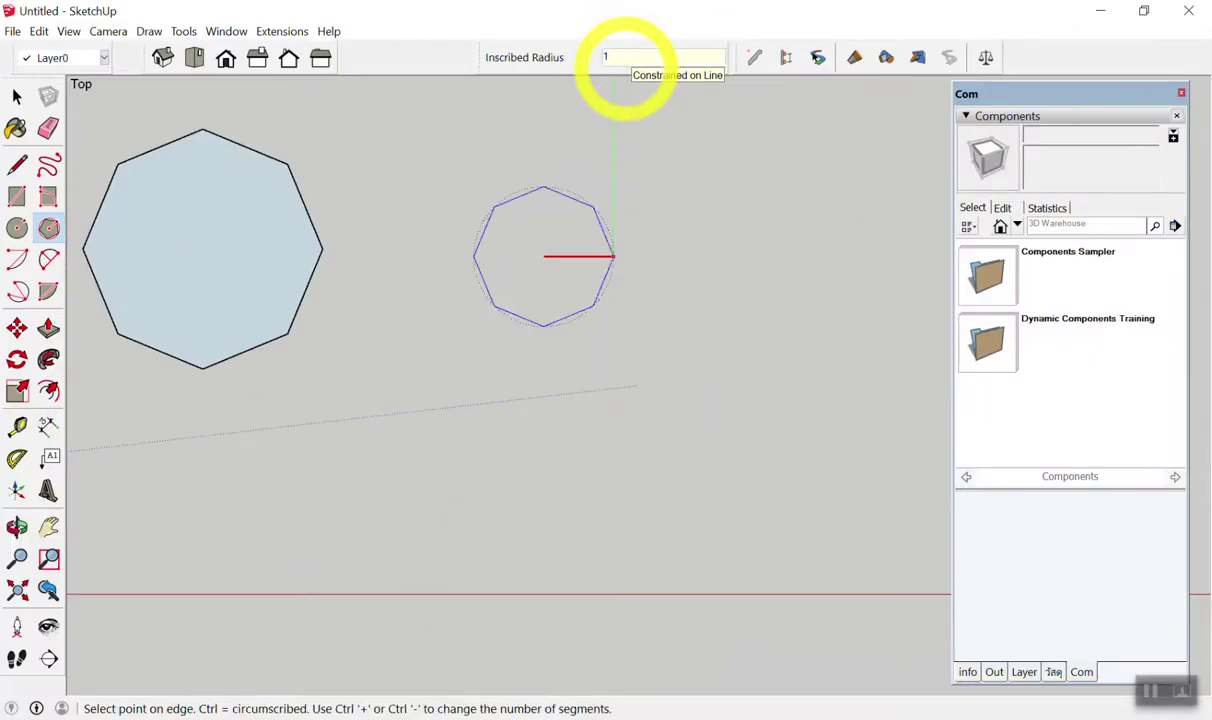
key("Return")
key("space")
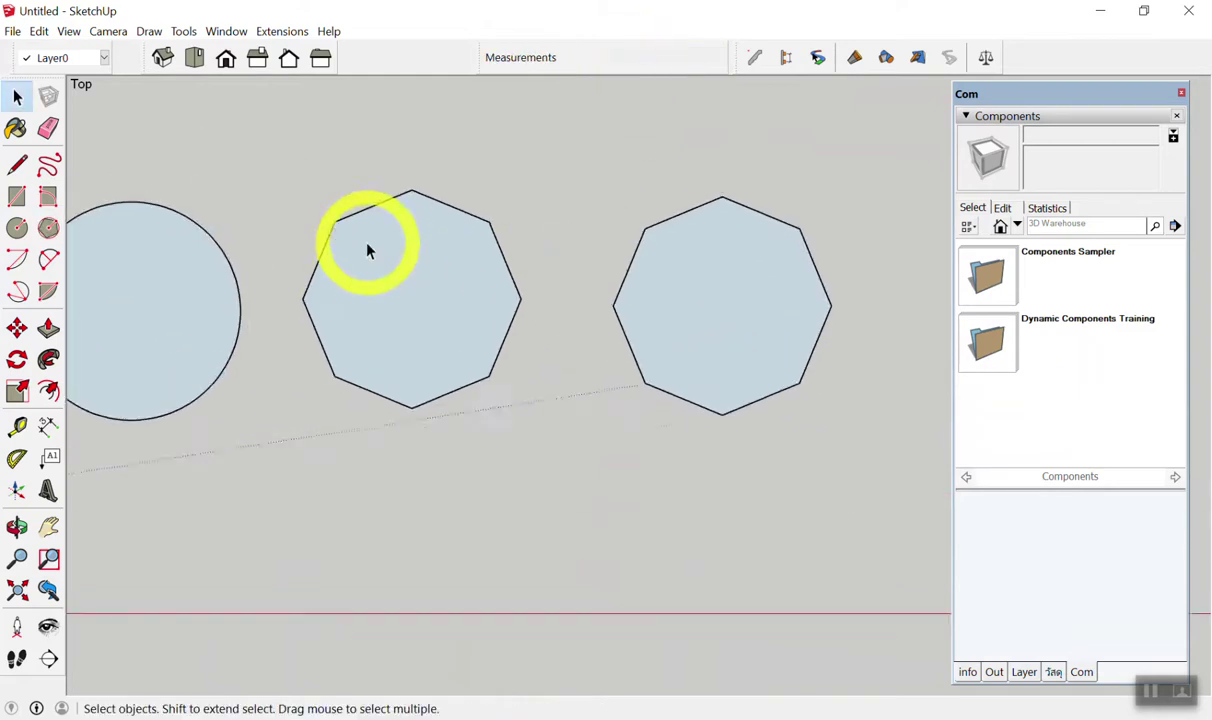
scroll(367, 251, "up", 1)
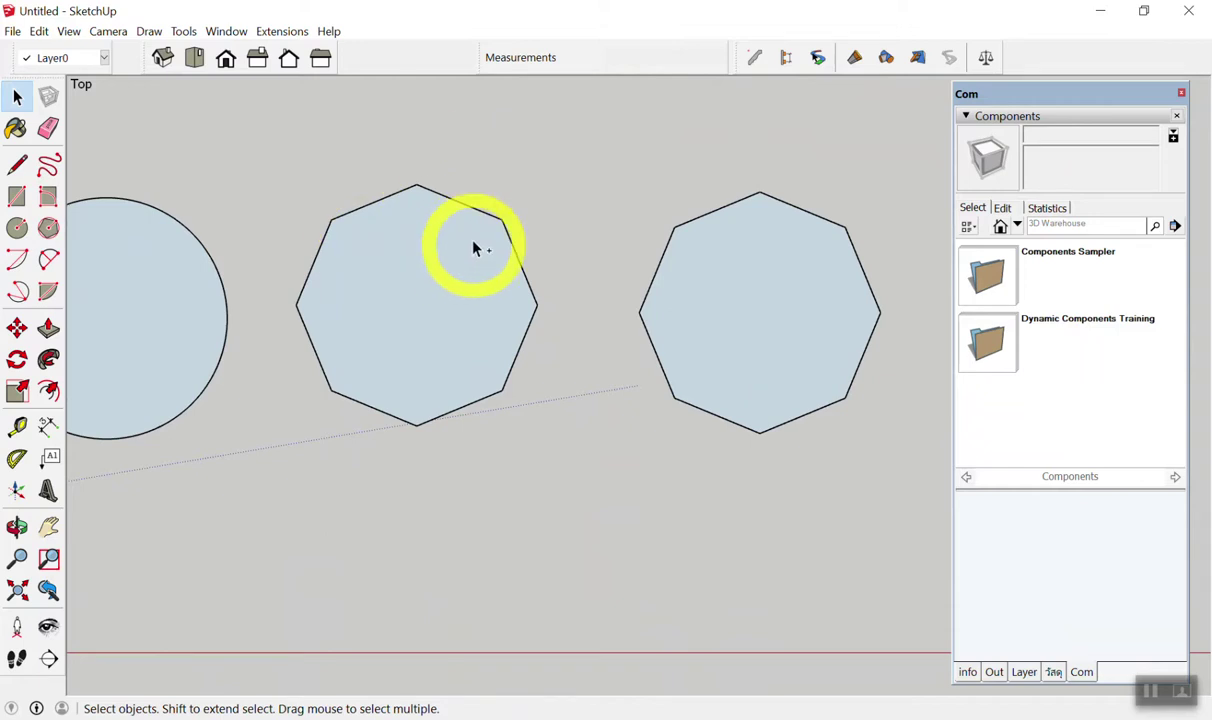
left_click_drag(445, 244, 473, 315)
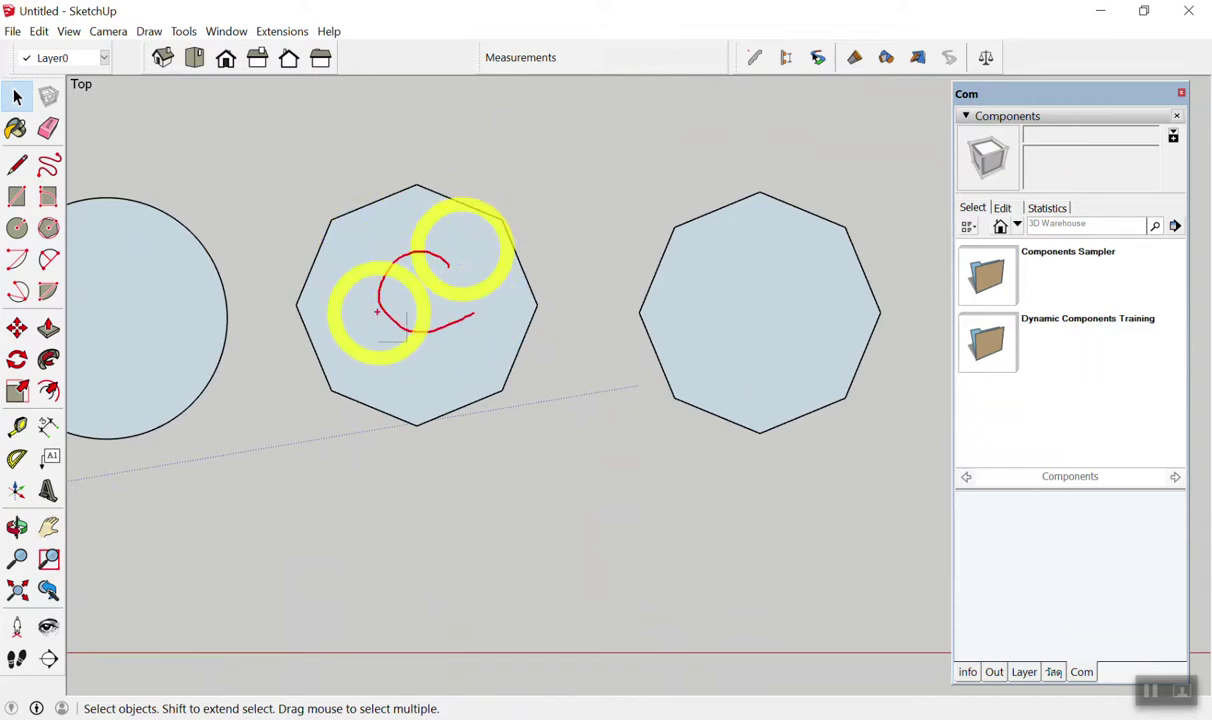
left_click_drag(741, 272, 741, 345)
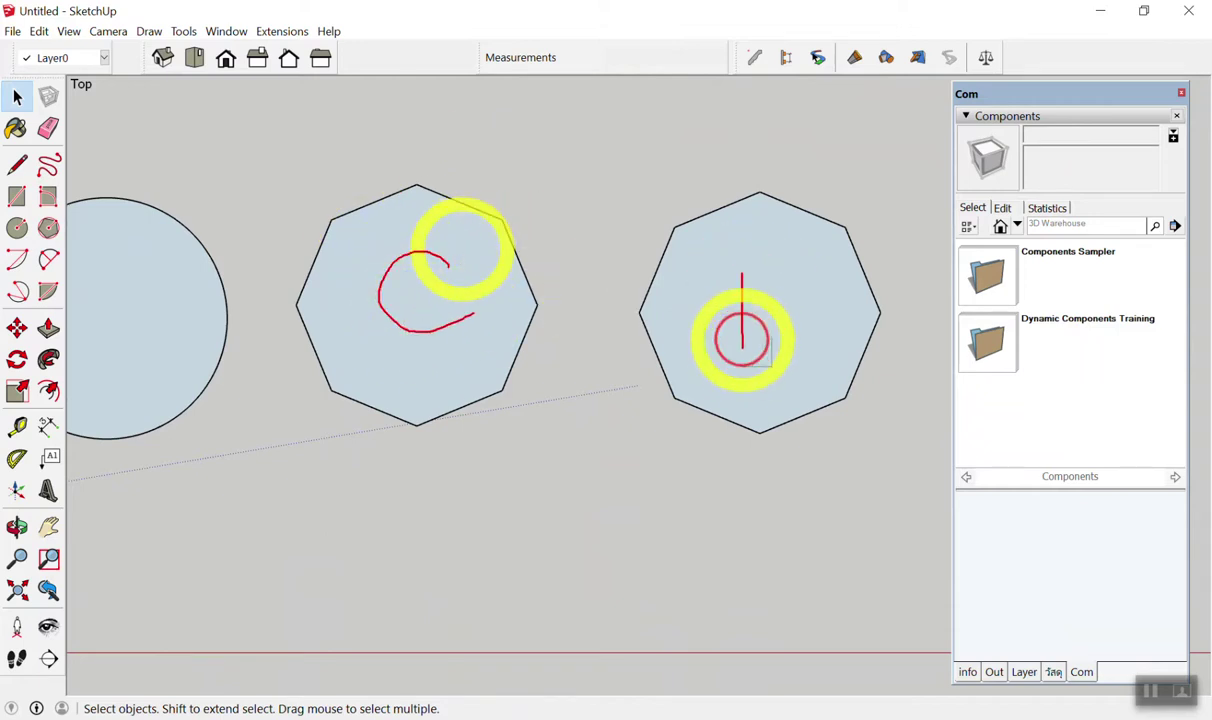
mouse_move(741, 286)
left_mouse_down()
mouse_move(742, 318)
mouse_move(787, 330)
left_mouse_up()
left_click_drag(813, 272, 813, 325)
left_click_drag(822, 314, 838, 345)
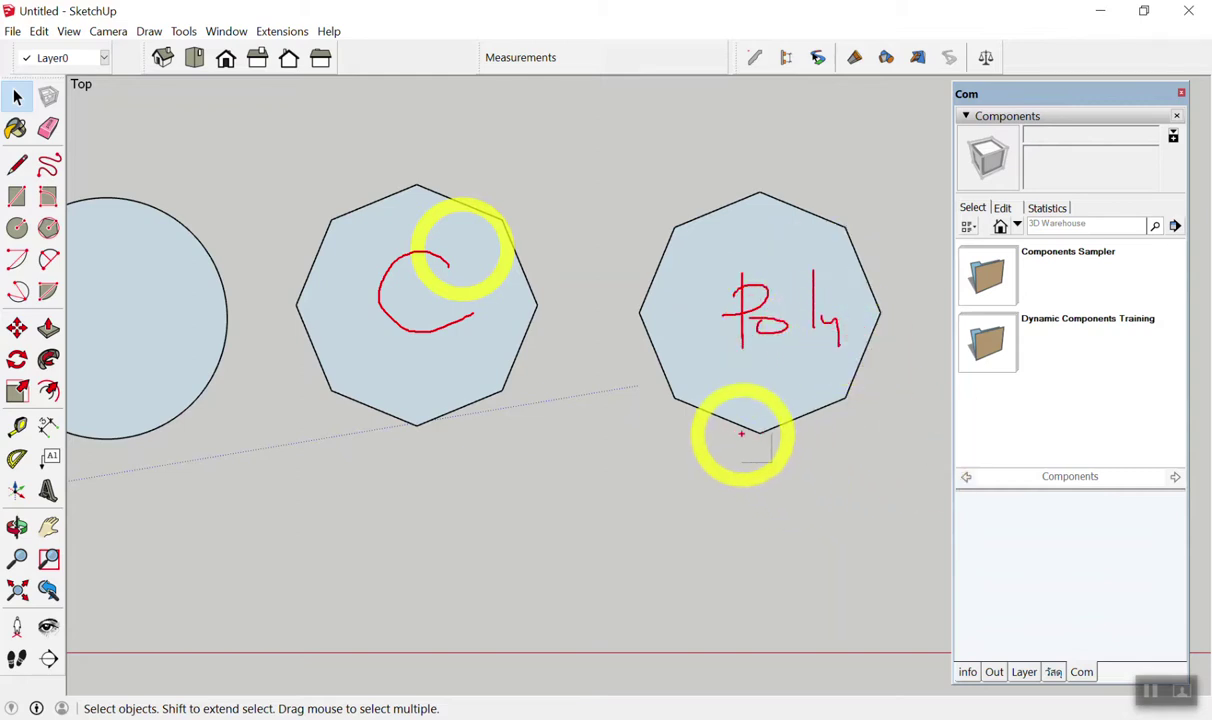
scroll(576, 216, "down", 3)
scroll(741, 289, "down", 2)
scroll(747, 298, "down", 2)
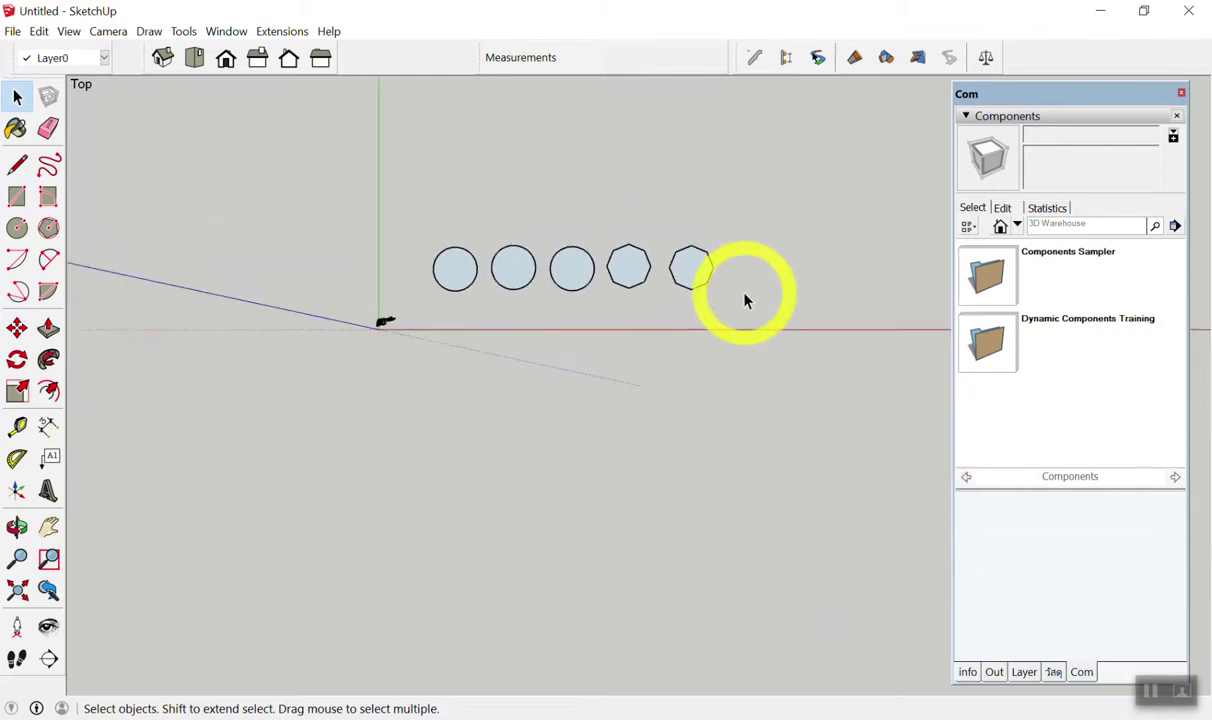
scroll(658, 272, "up", 2)
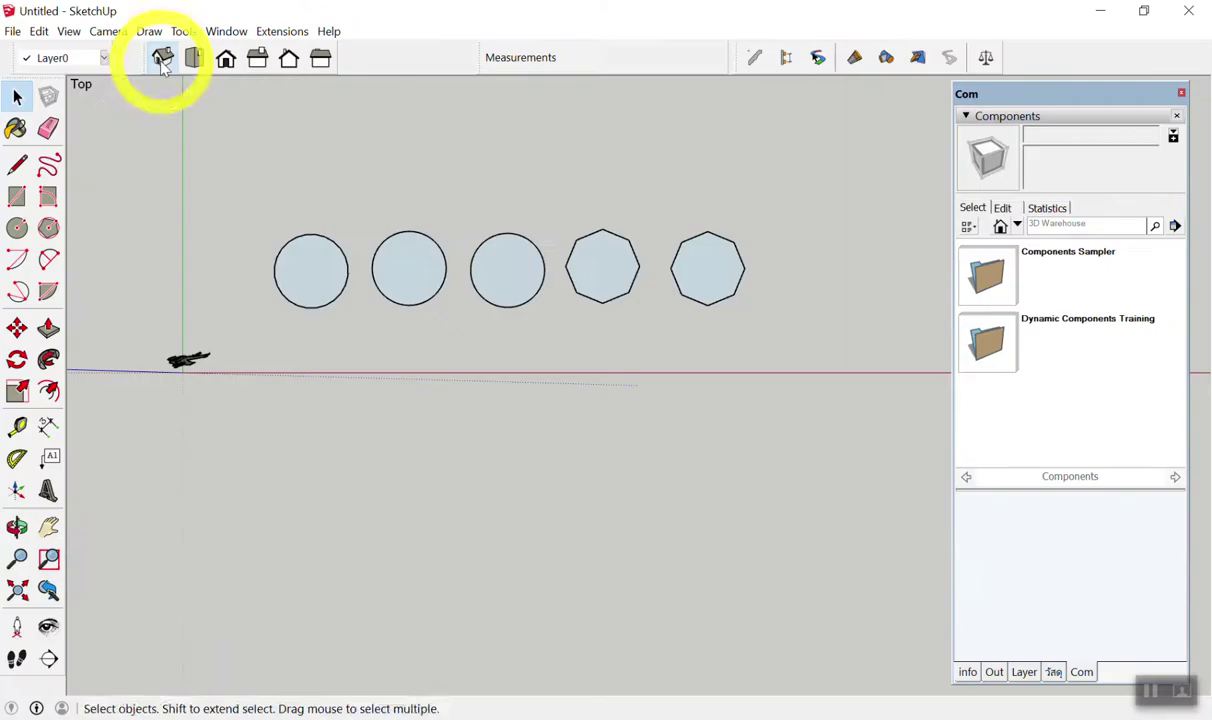
Switch to Iso view and orbit and zoom to frame the five shapes.
left_click(162, 57)
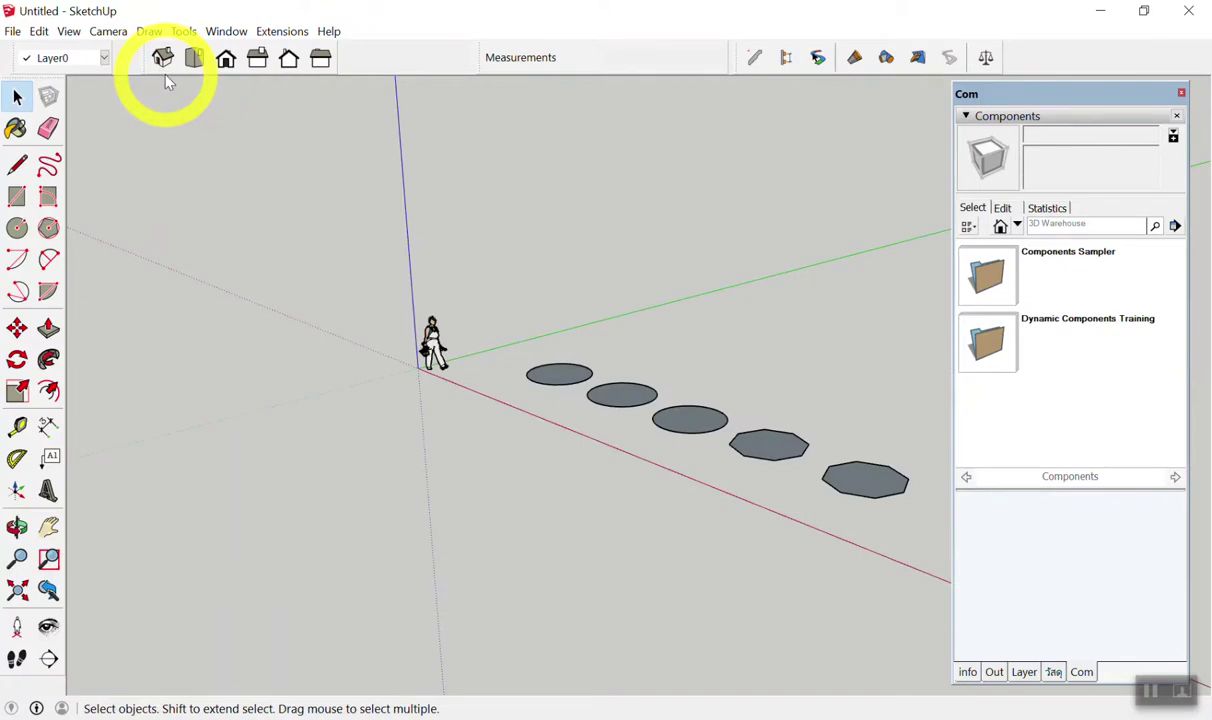
mouse_move(717, 325)
middle_mouse_down()
mouse_move(476, 297)
mouse_move(600, 398)
mouse_move(406, 398)
middle_mouse_up()
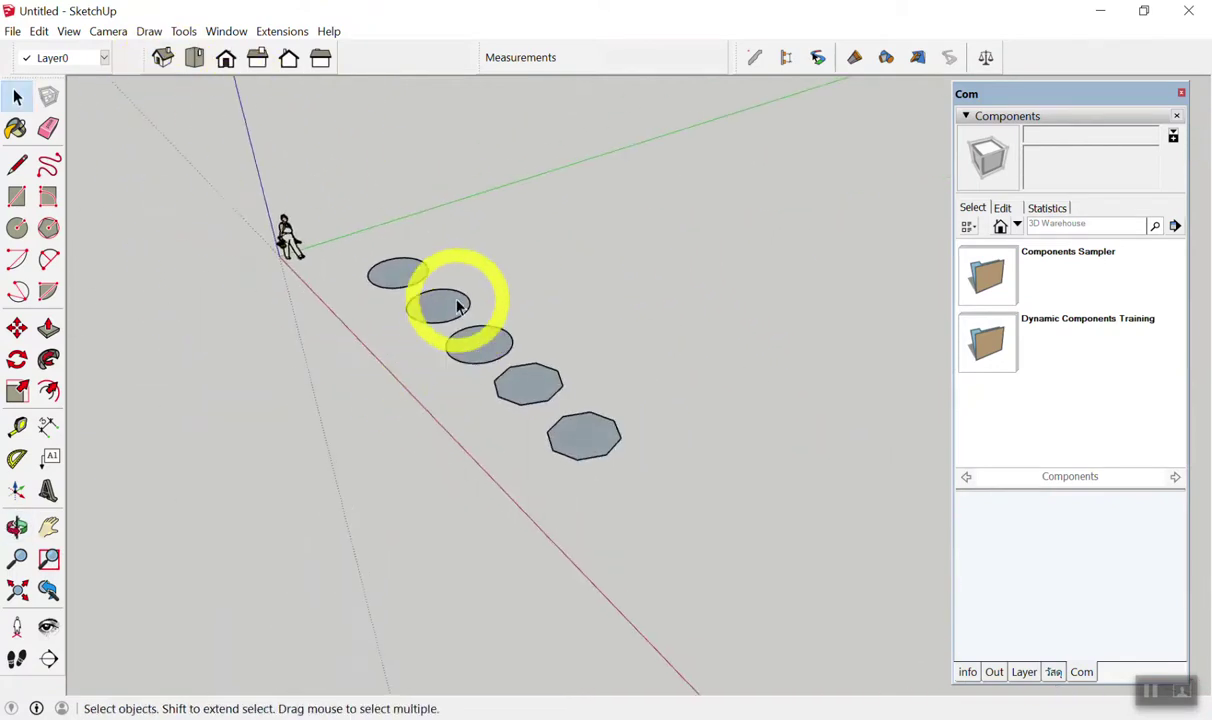
scroll(407, 272, "up", 3)
mouse_move(407, 272)
middle_mouse_down()
mouse_move(549, 195)
mouse_move(525, 257)
mouse_move(449, 330)
middle_mouse_up()
scroll(525, 257, "down", 3)
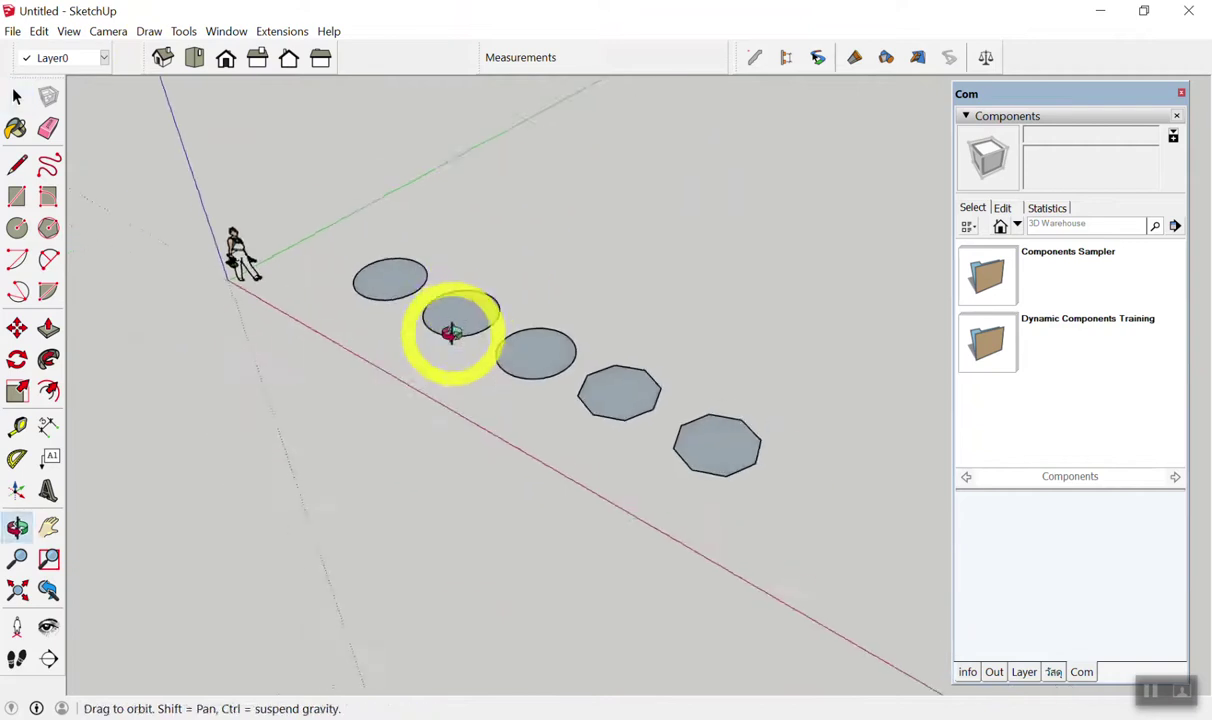
scroll(573, 302, "up", 3)
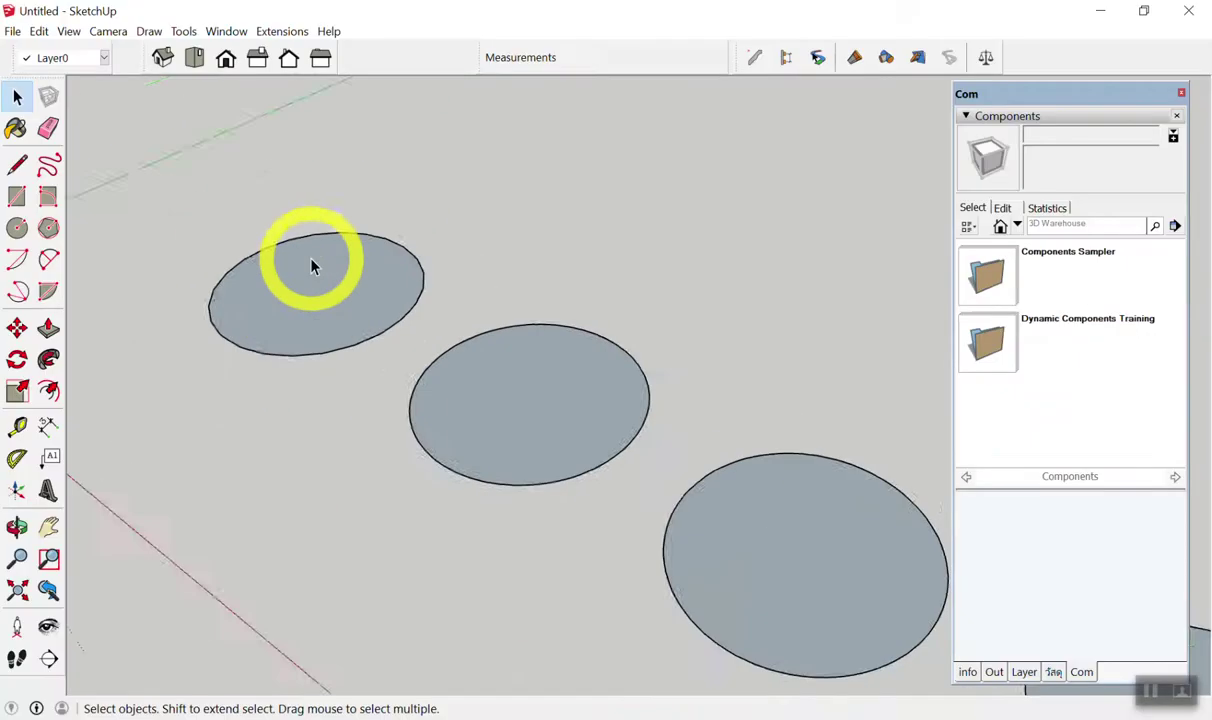
scroll(298, 266, "up", 3)
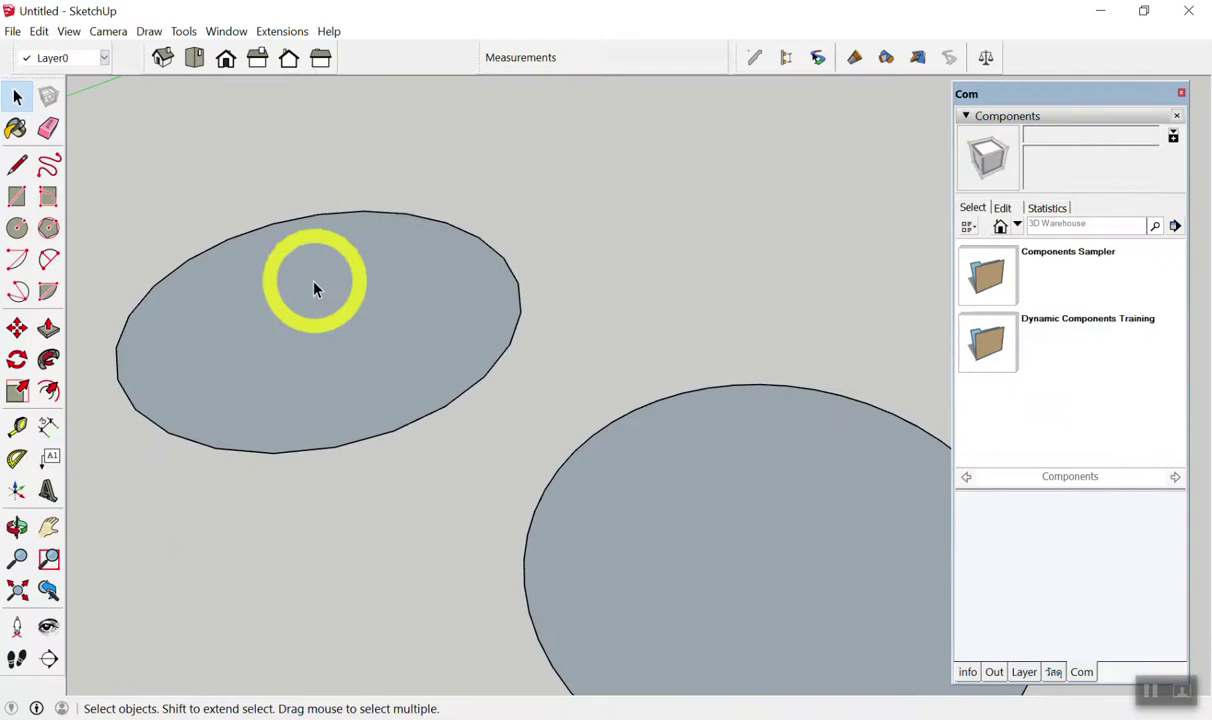
double_click(380, 242)
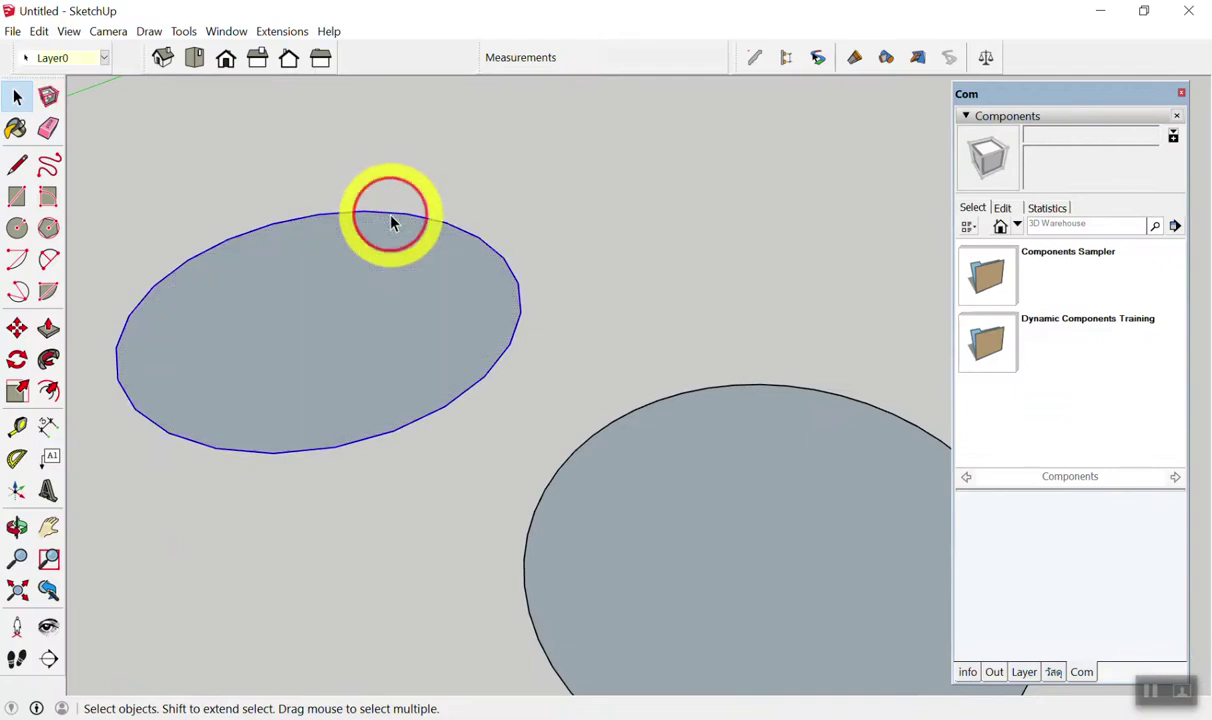
left_click(388, 250)
key("Delete")
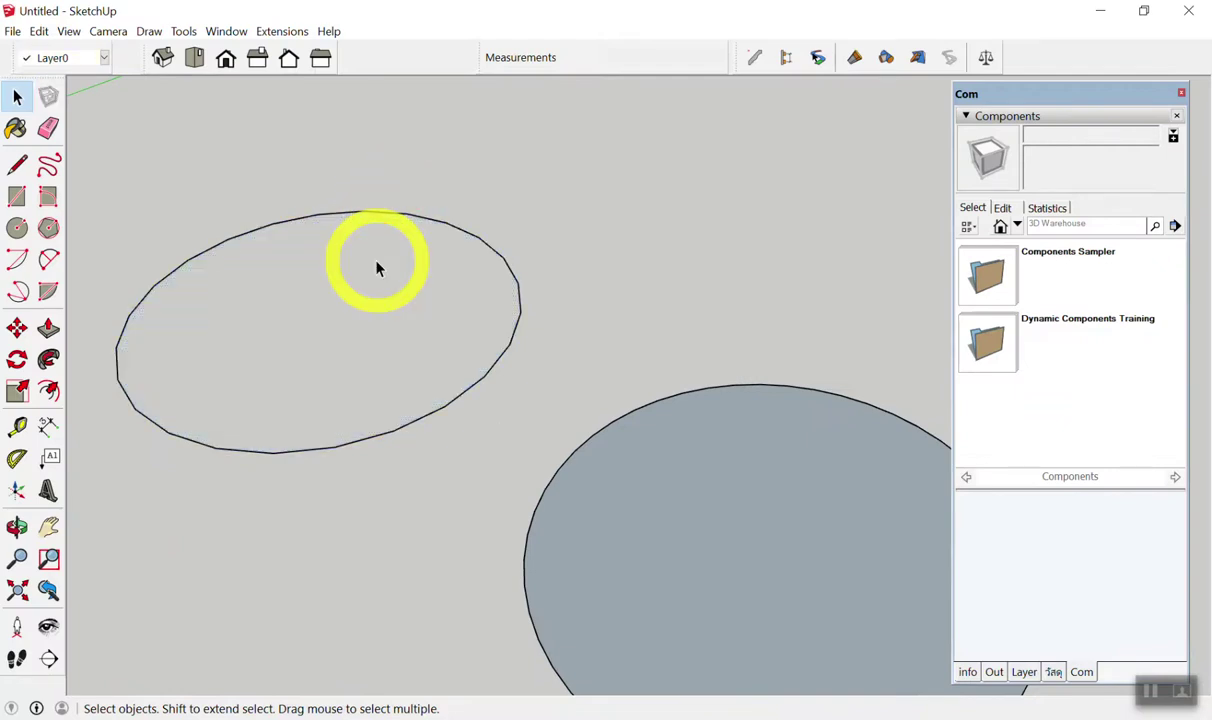
key("ctrl+z")
left_click(447, 228)
key("Delete")
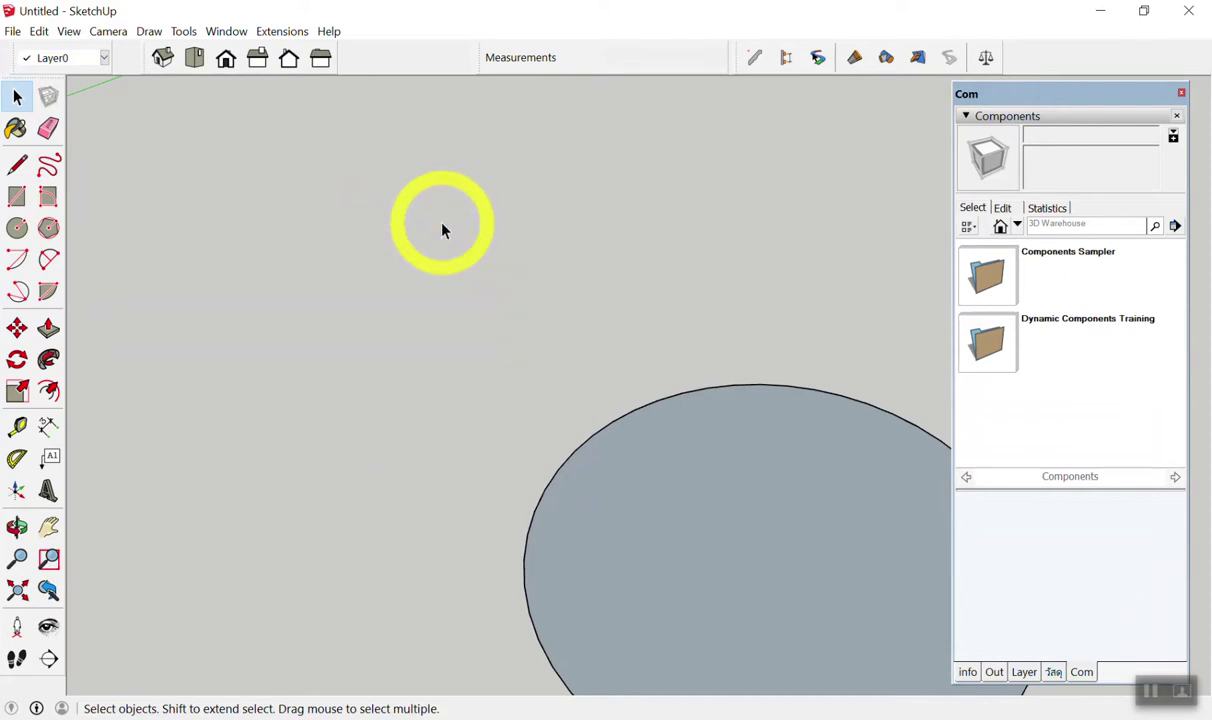
key("ctrl+z")
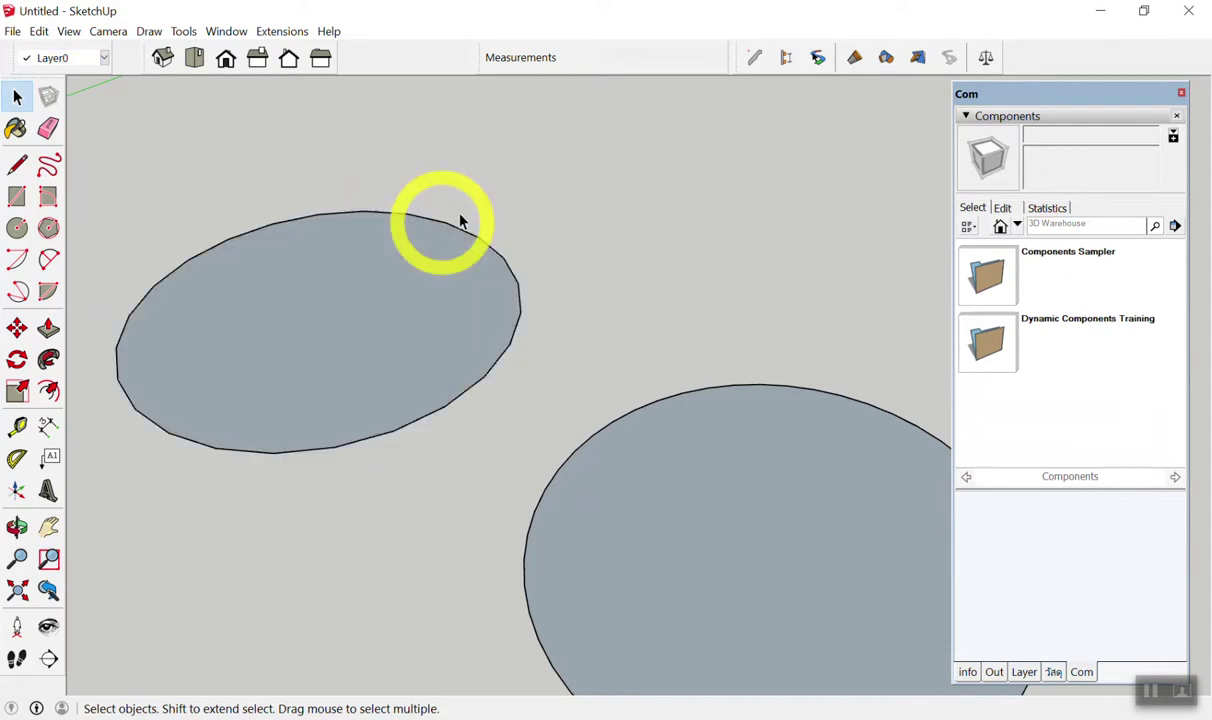
scroll(460, 222, "down", 2)
scroll(447, 302, "down", 5)
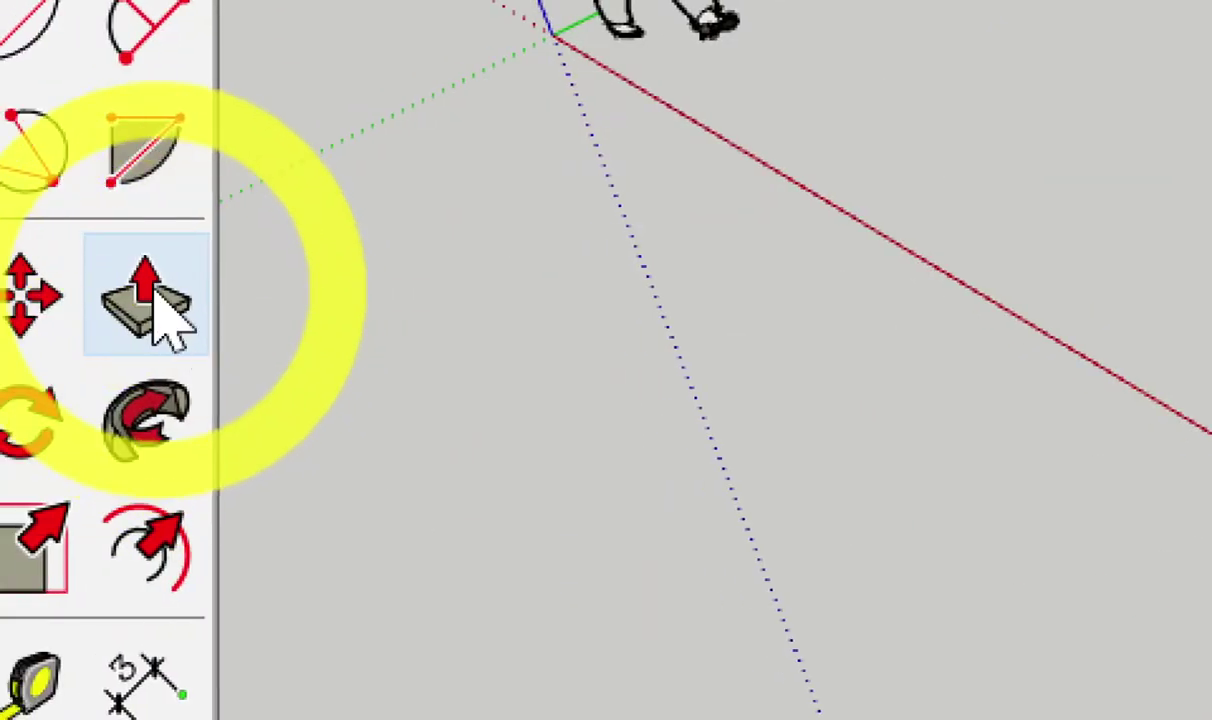
Push/Pull the first circle up 1 m into a cylinder.
left_click(155, 295)
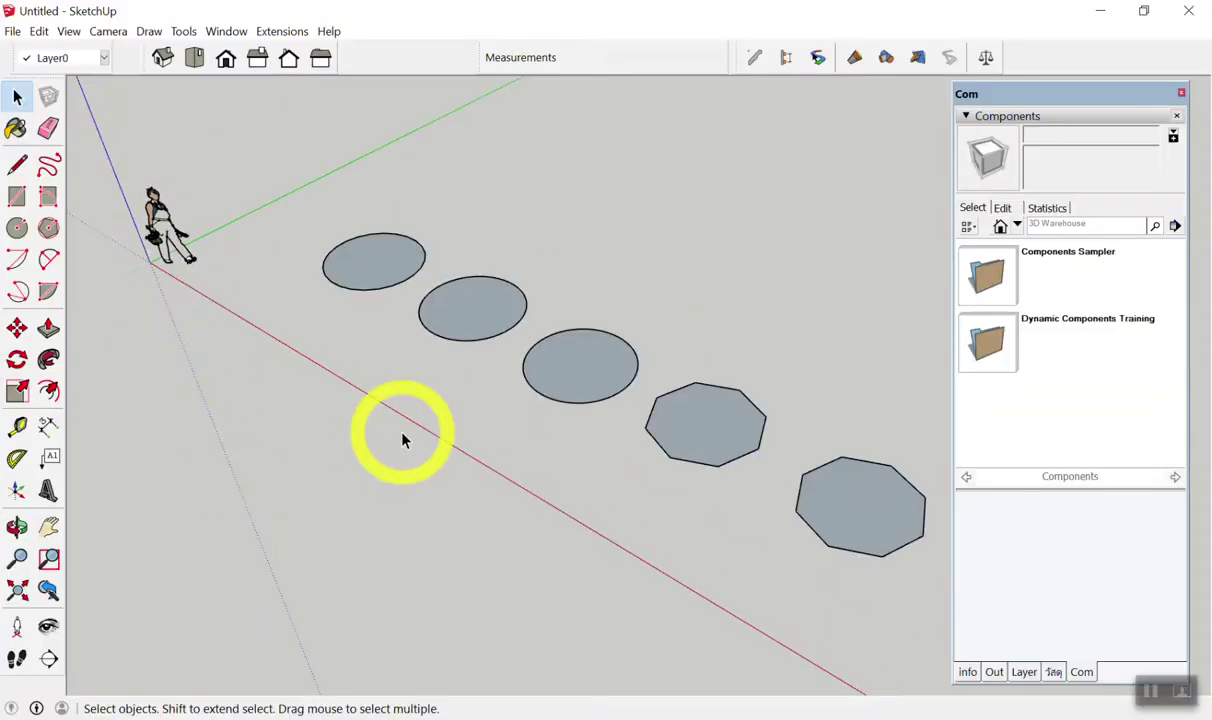
key("p")
scroll(350, 262, "up", 2)
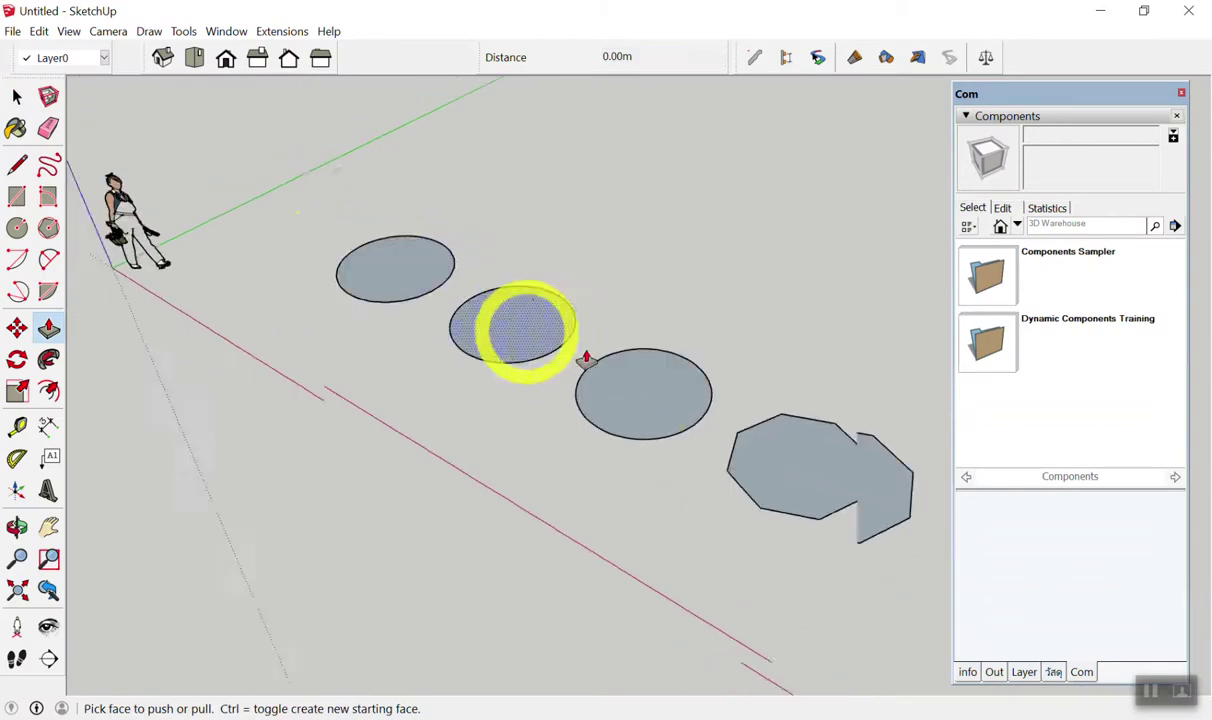
scroll(379, 227, "down", 2)
scroll(403, 262, "up", 2)
scroll(435, 289, "down", 2)
scroll(484, 352, "up", 2)
mouse_move(484, 352)
left_mouse_down()
mouse_move(484, 197)
mouse_move(481, 327)
mouse_move(476, 216)
left_mouse_up()
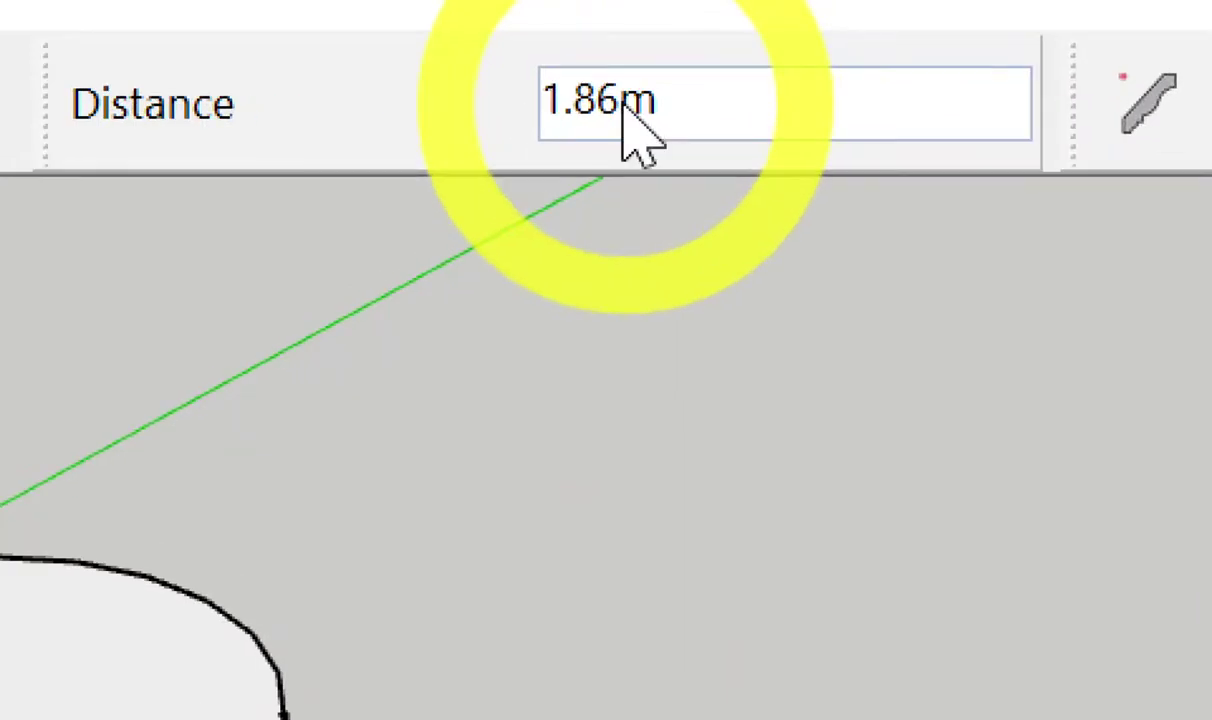
type("1")
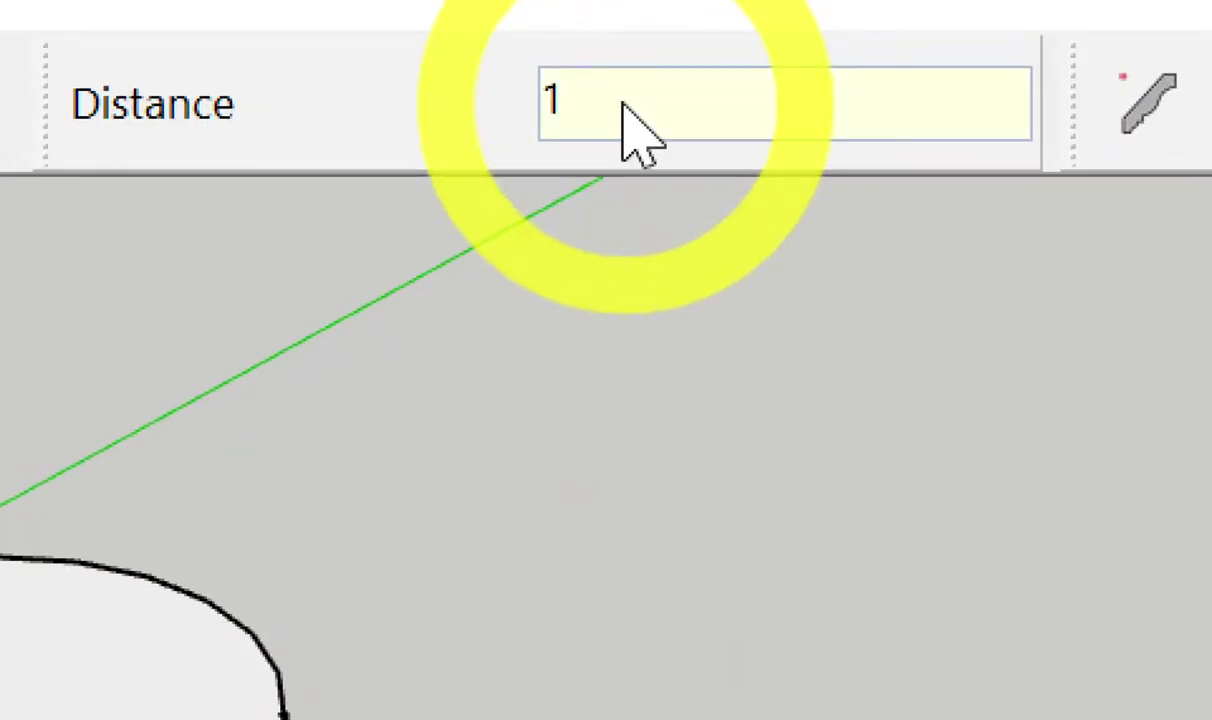
key("Return")
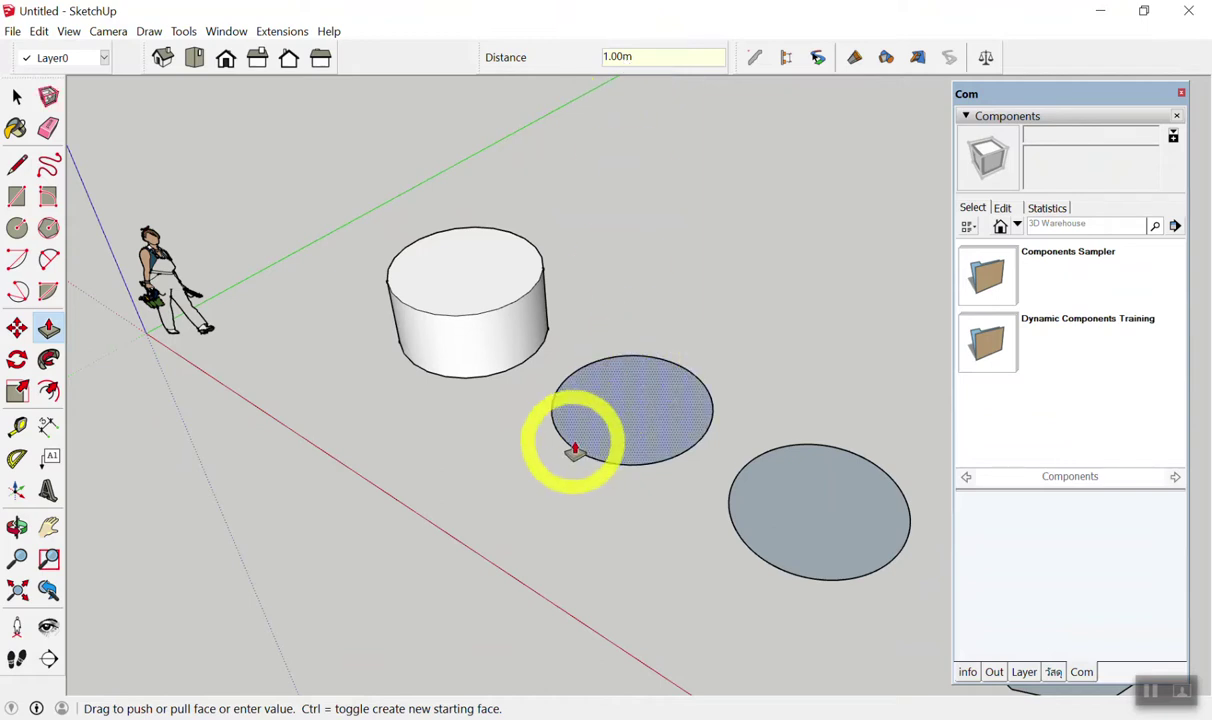
scroll(680, 426, "up", 2)
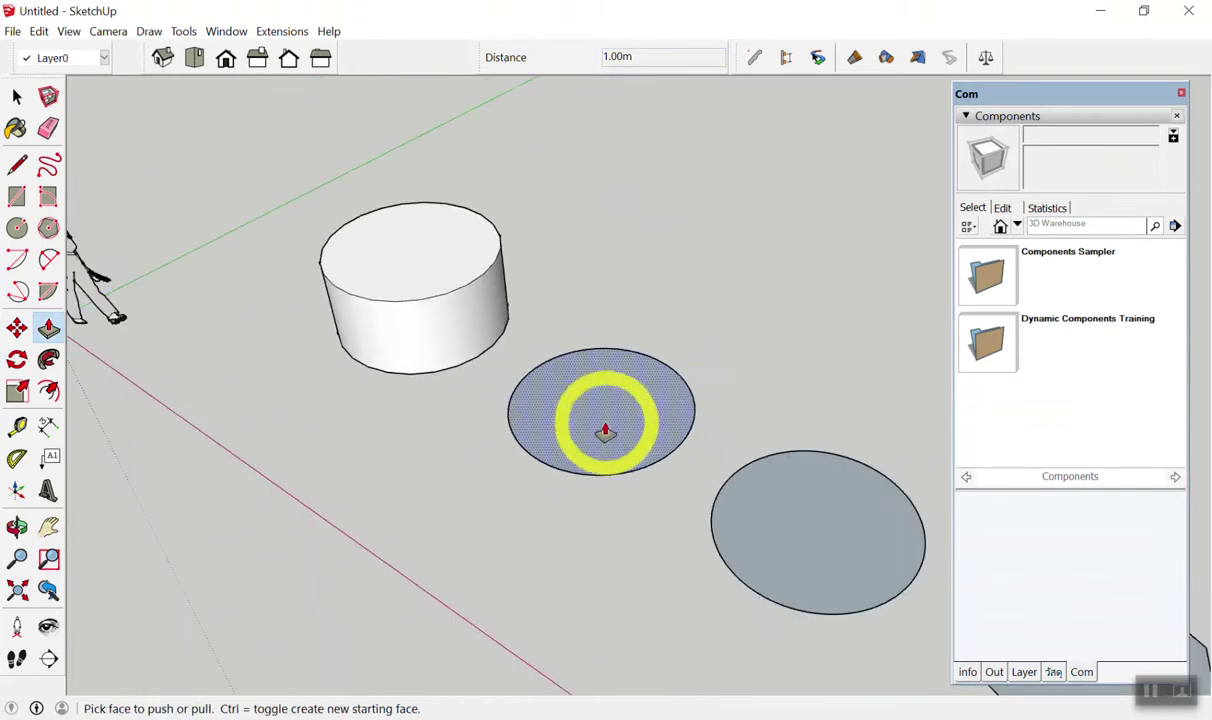
Extrude the second circle up to 1 m.
scroll(620, 370, "up", 2)
left_click(605, 428)
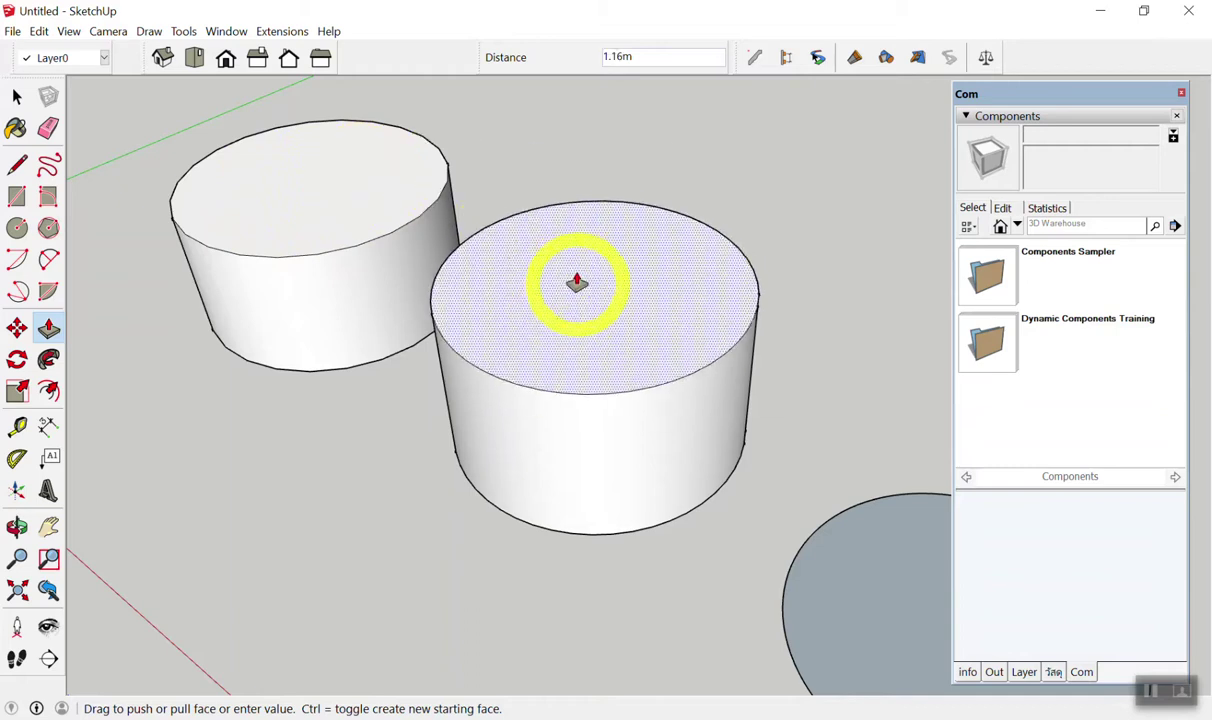
left_click(273, 166)
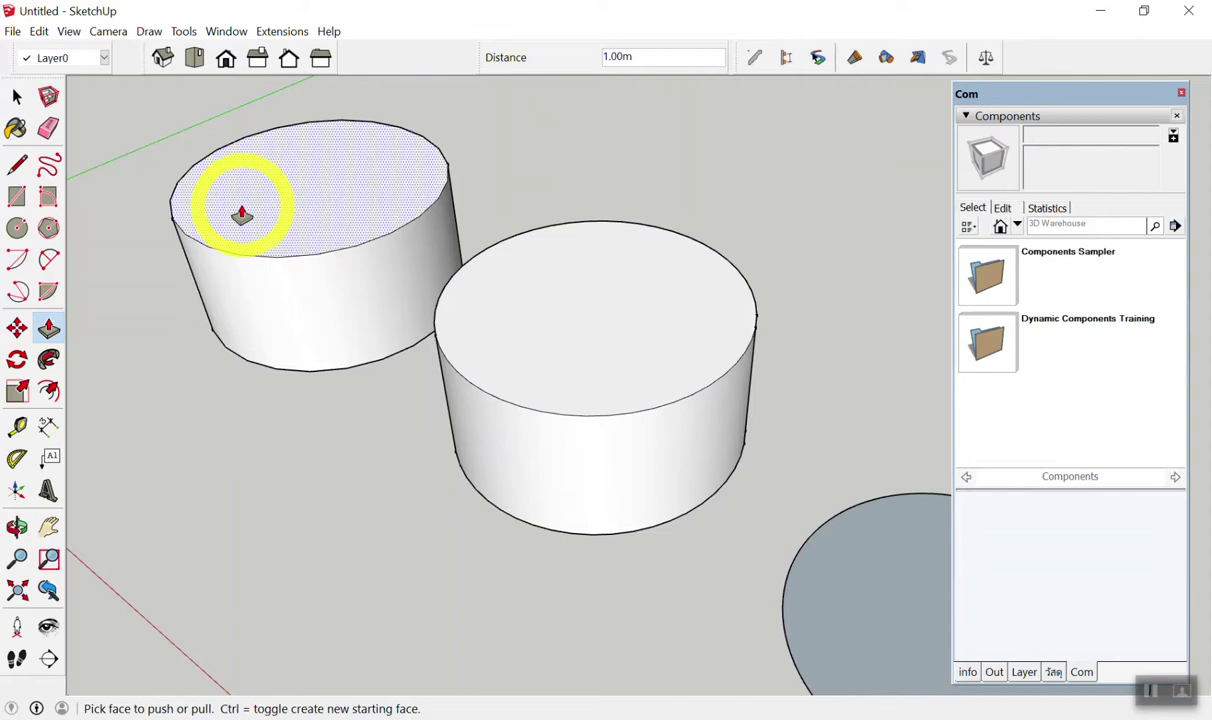
Raise the third circle and both octagons to the same 1 m height.
scroll(500, 276, "down", 5)
scroll(546, 290, "up", 2)
scroll(549, 293, "up", 2)
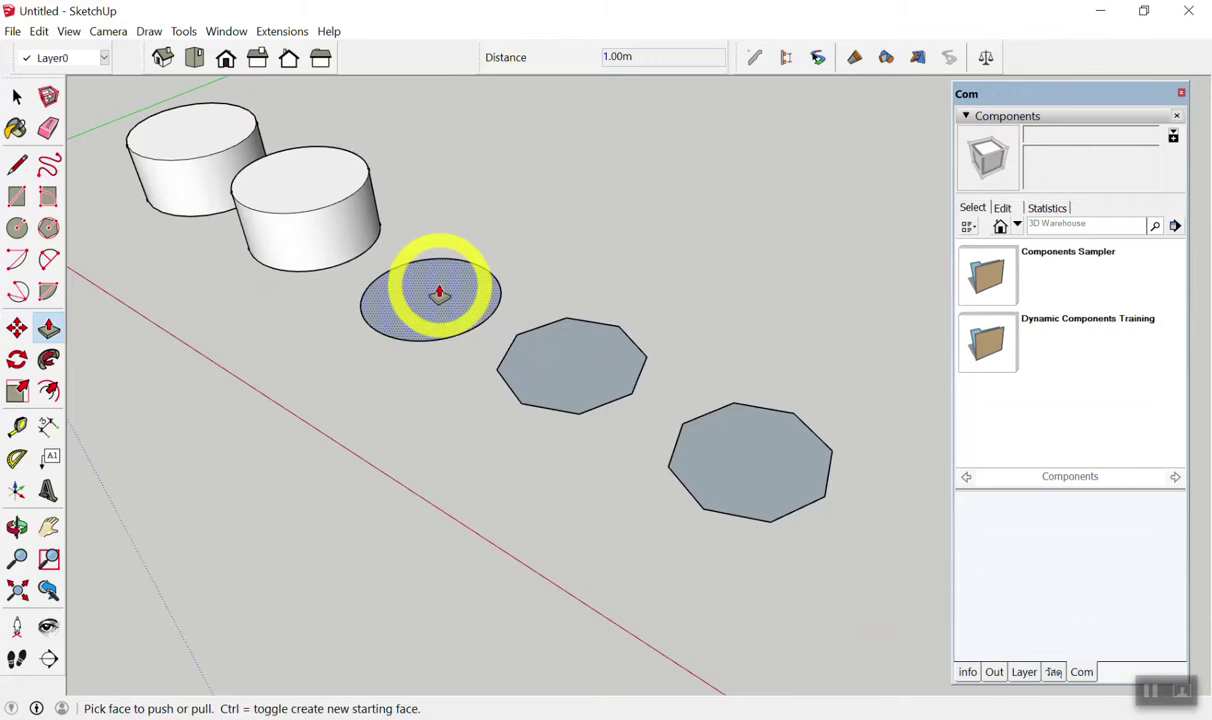
double_click(440, 293)
double_click(555, 349)
left_click(722, 432)
left_click(571, 352)
mouse_move(541, 316)
middle_mouse_down()
mouse_move(653, 186)
mouse_move(408, 328)
middle_mouse_up()
scroll(601, 329, "down", 2)
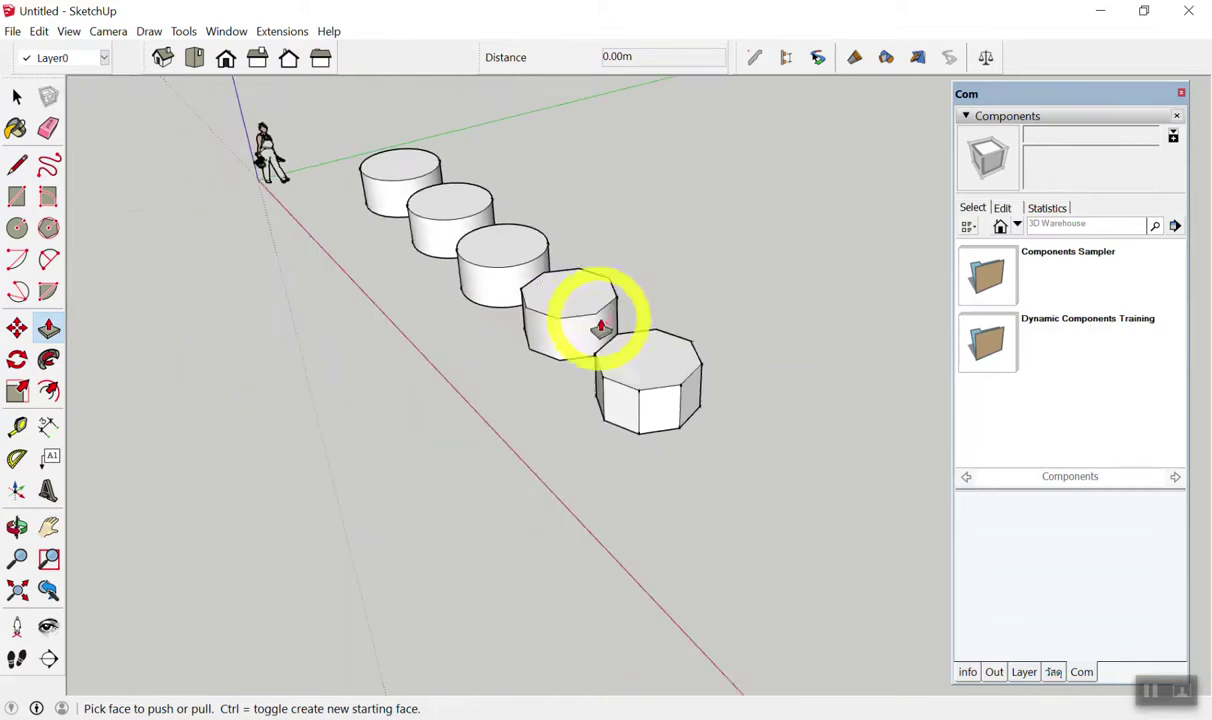
Undo the last two extrusions and pull the first circle up into a 2 m cylinder.
key("ctrl+z")
key("ctrl+z")
key("ctrl+z")
key("ctrl+z")
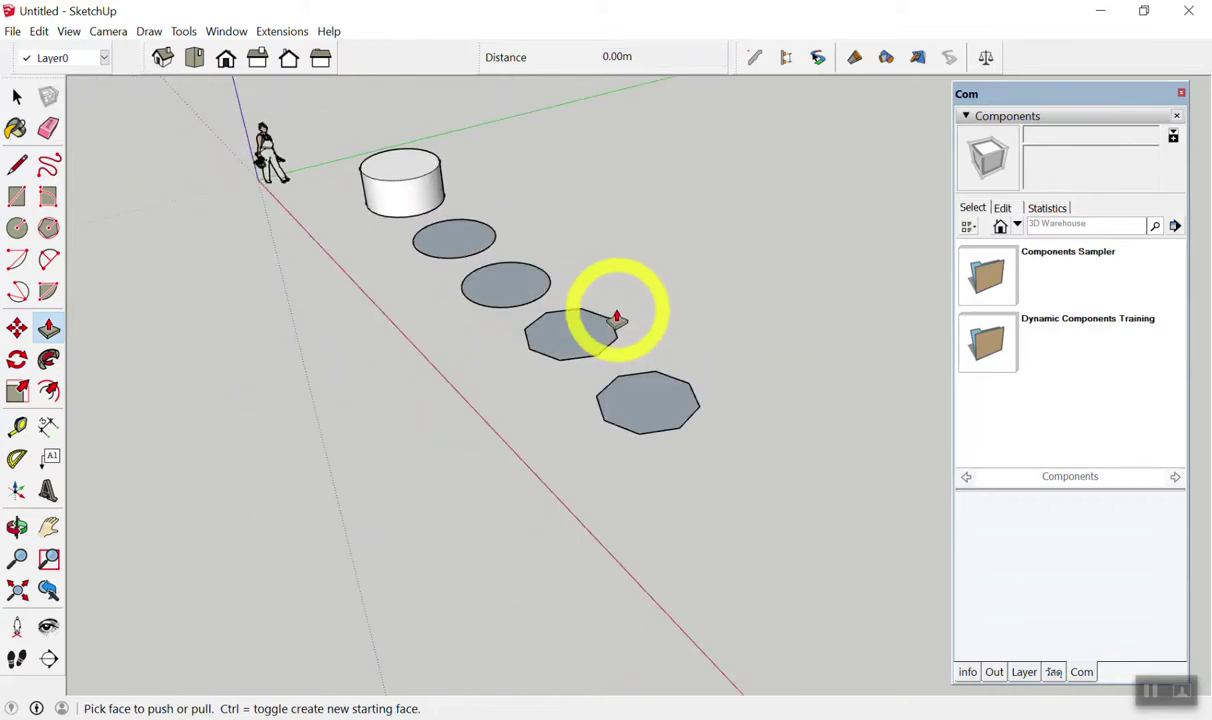
key("ctrl+z")
mouse_move(600, 279)
middle_mouse_down()
mouse_move(530, 279)
mouse_move(533, 252)
mouse_move(555, 368)
mouse_move(335, 262)
mouse_move(606, 354)
mouse_move(611, 425)
mouse_move(436, 252)
middle_mouse_up()
scroll(436, 252, "up", 2)
left_click(450, 338)
left_click(481, 240)
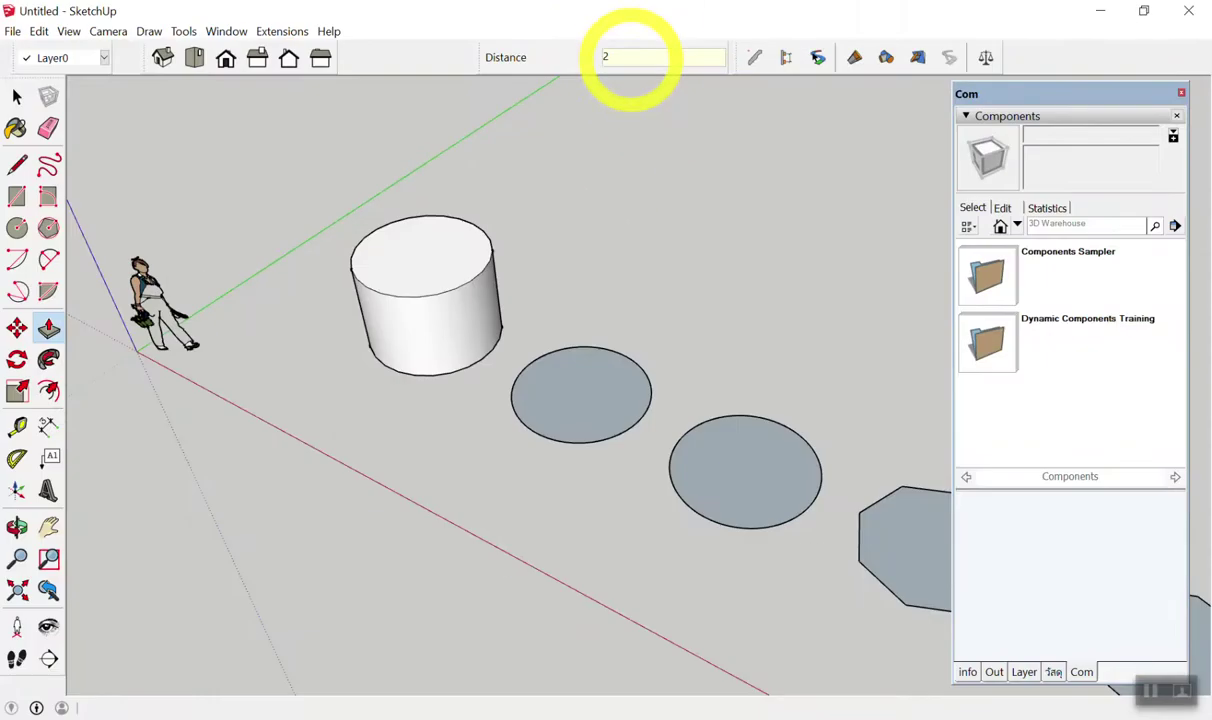
key("Return")
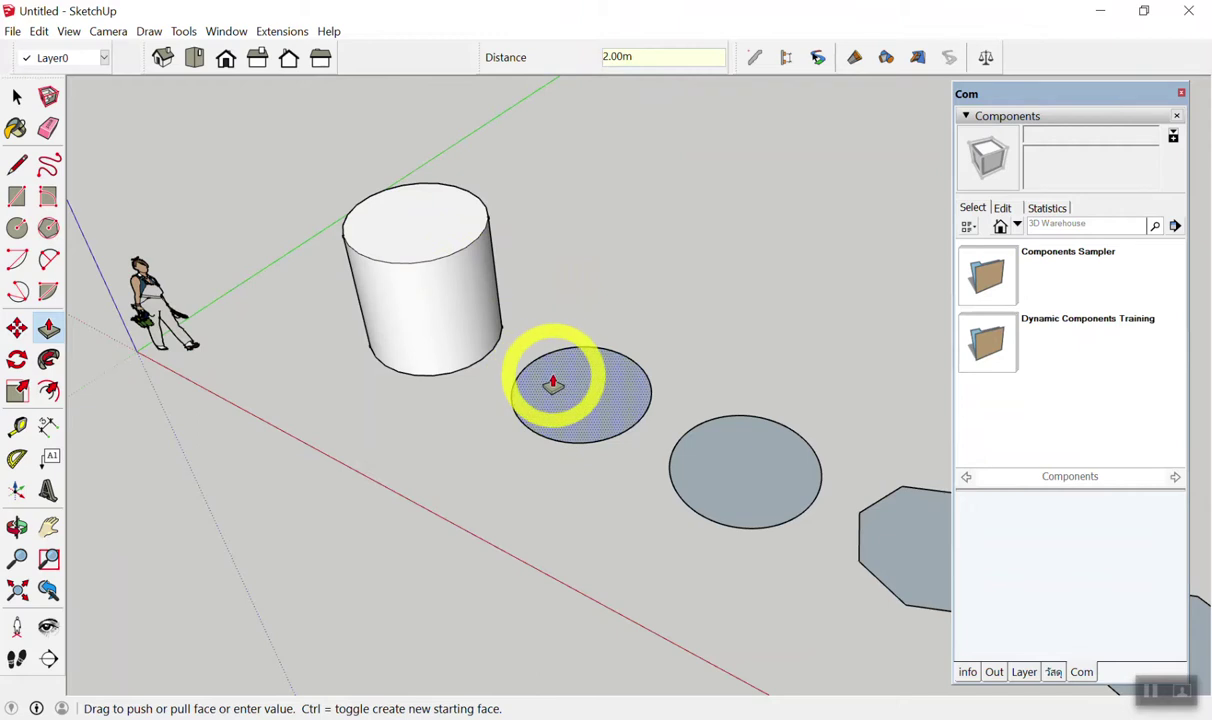
Raise the second circle to 2 m, undo it, then re-extrude it to the first cylinder's height.
double_click(553, 384)
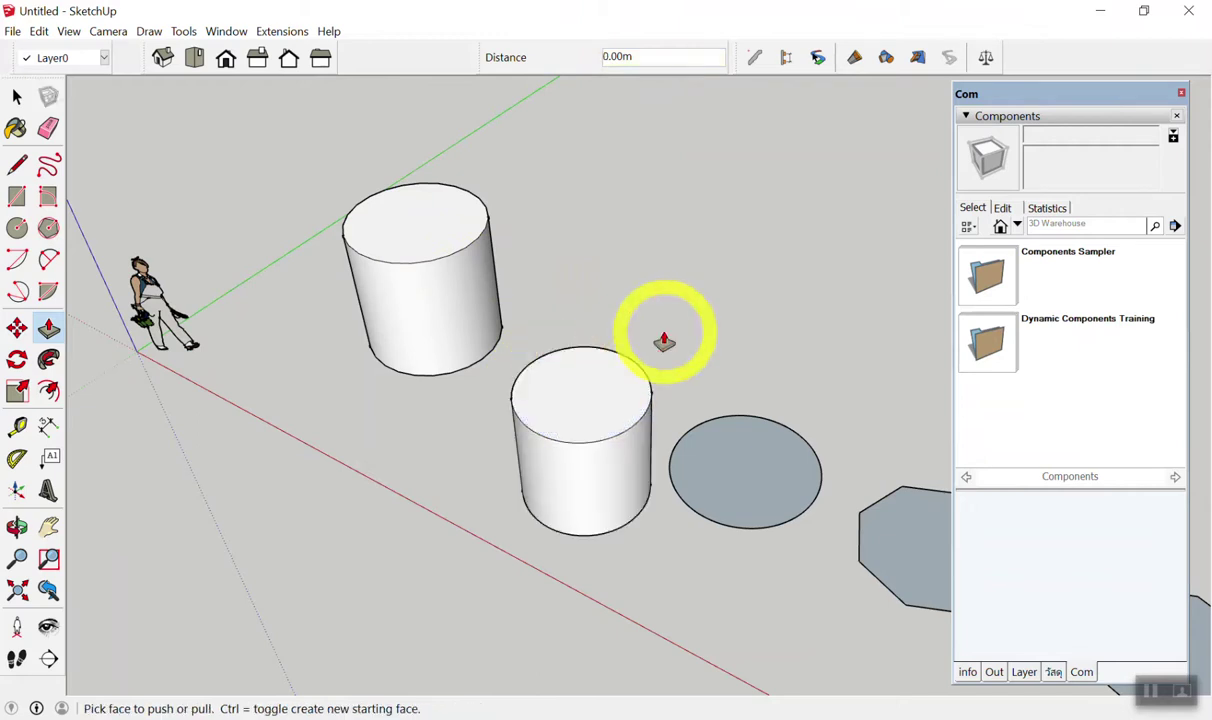
mouse_move(664, 341)
middle_mouse_down()
mouse_move(655, 387)
mouse_move(706, 184)
mouse_move(629, 378)
middle_mouse_up()
key("ctrl+z")
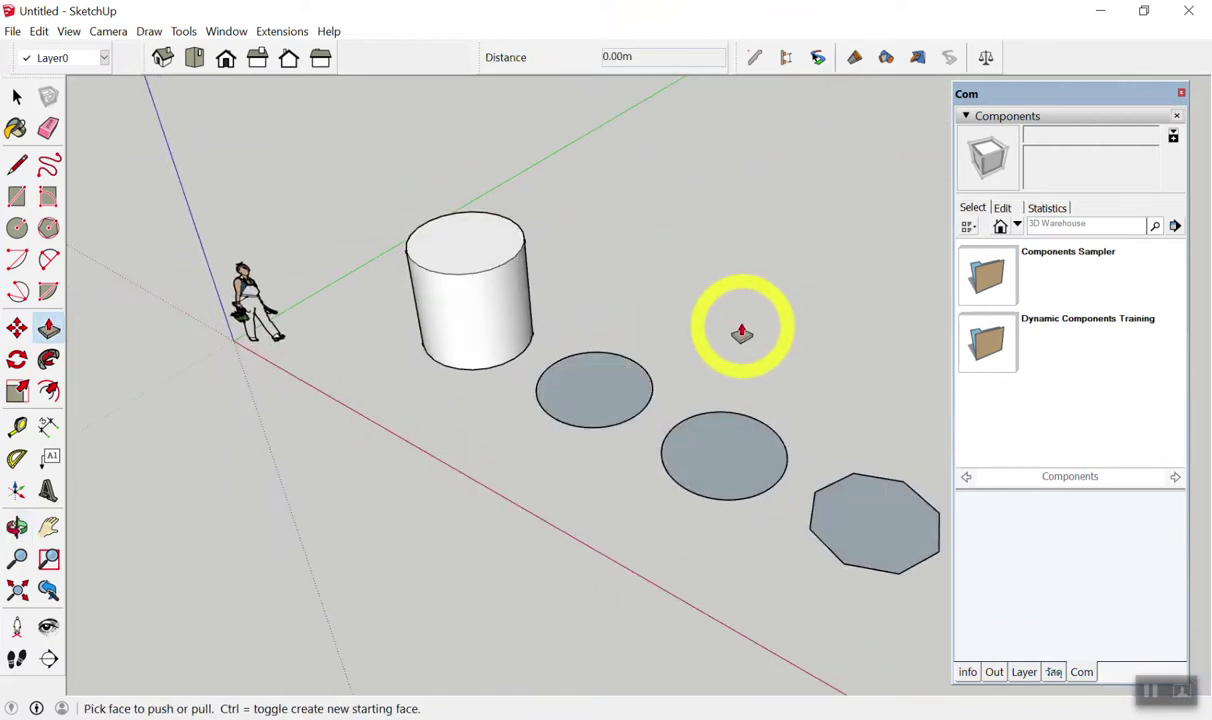
left_click(615, 362)
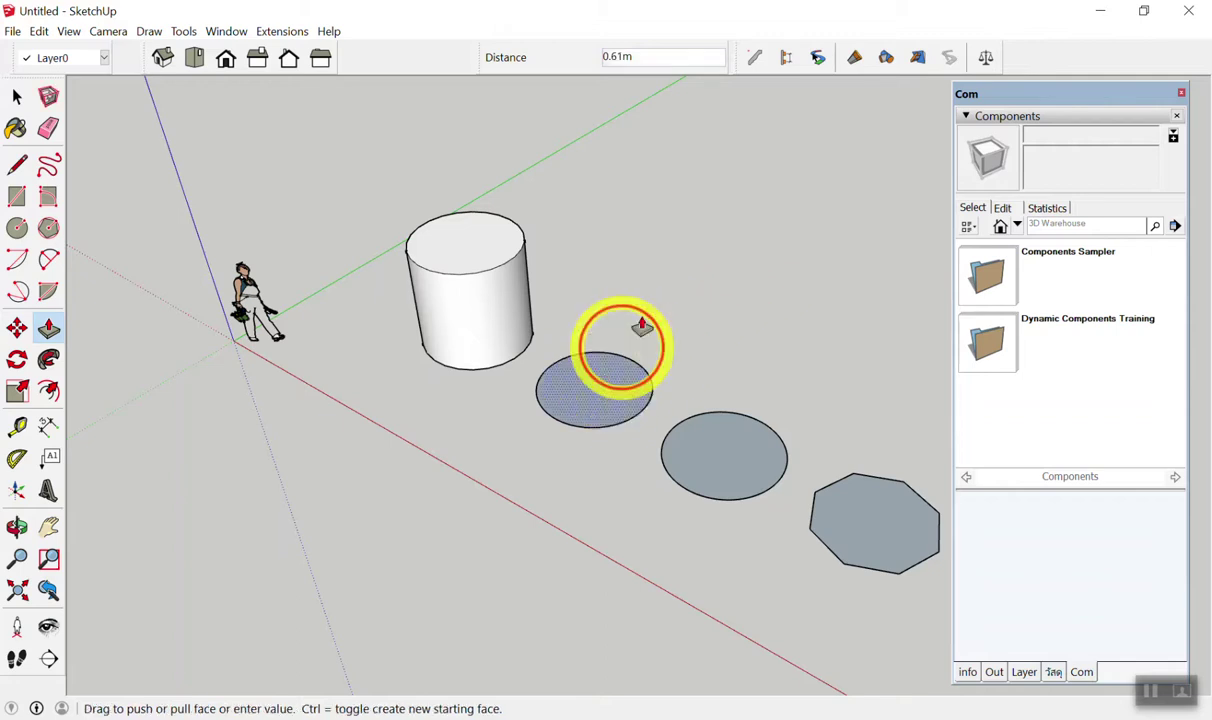
left_click(443, 245)
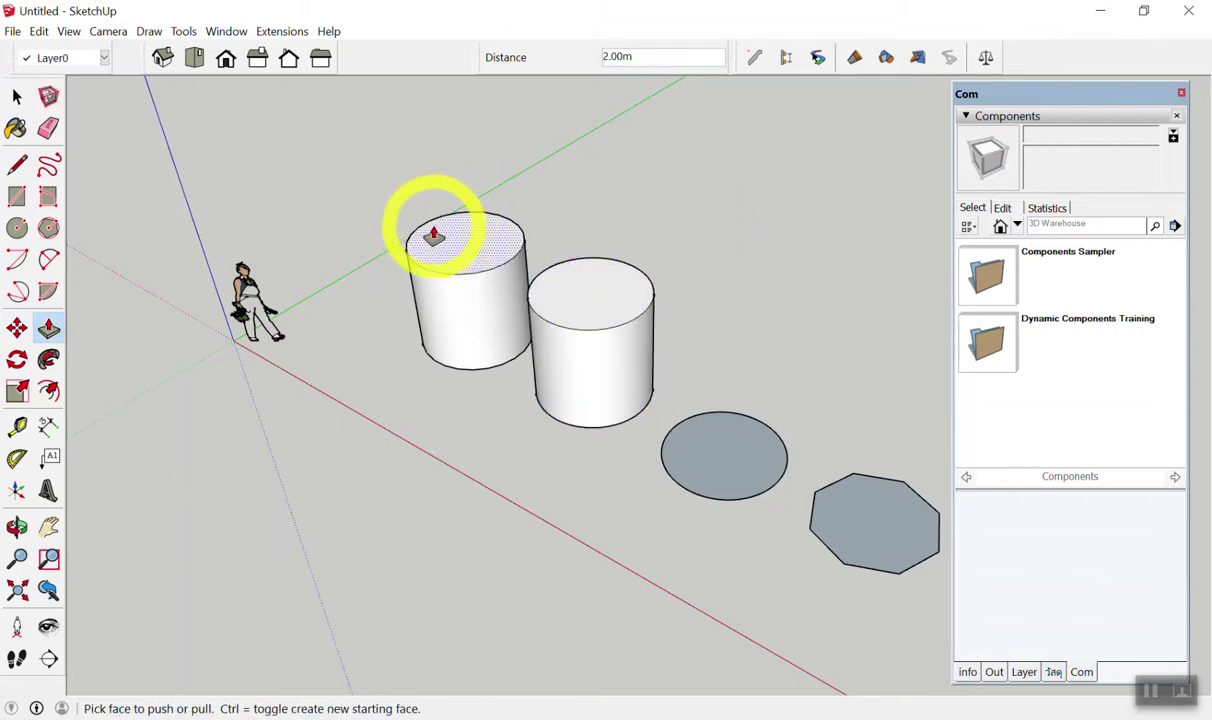
Raise the third circle and both octagons to 2 m, then undo those extrusions.
double_click(717, 446)
scroll(733, 450, "down", 3)
double_click(711, 430)
double_click(806, 486)
scroll(810, 490, "up", 2)
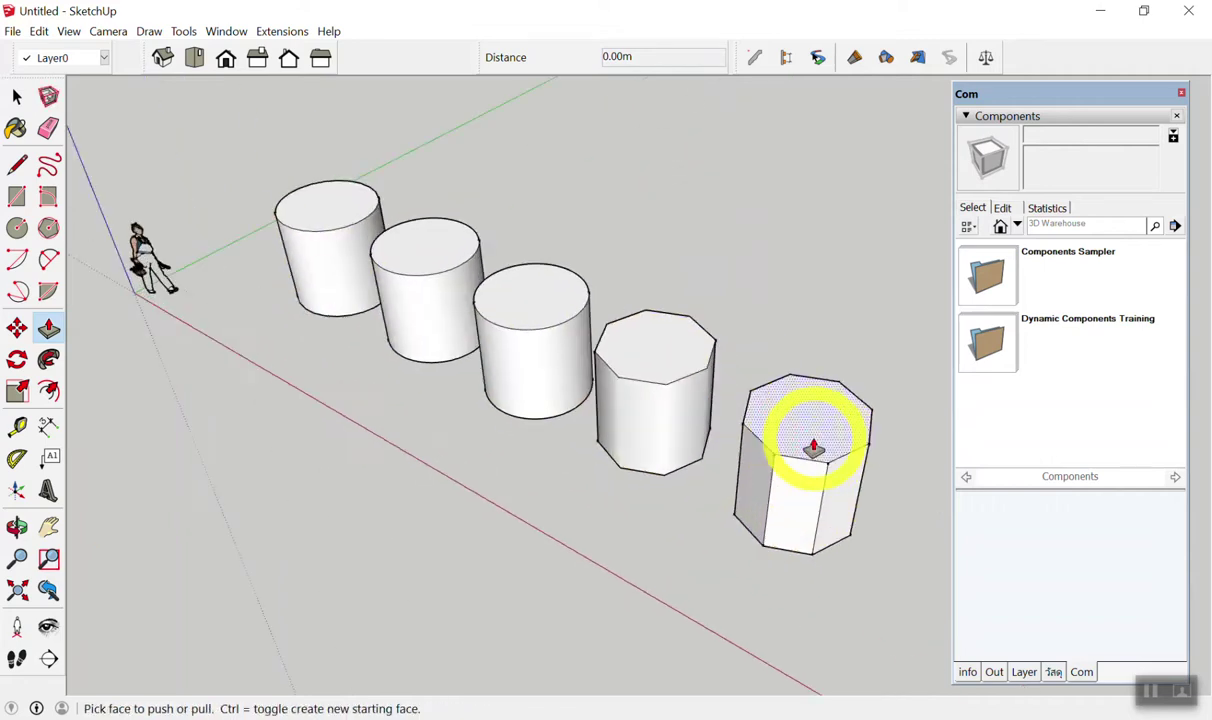
key("ctrl+z")
key("ctrl+z")
key("ctrl+z")
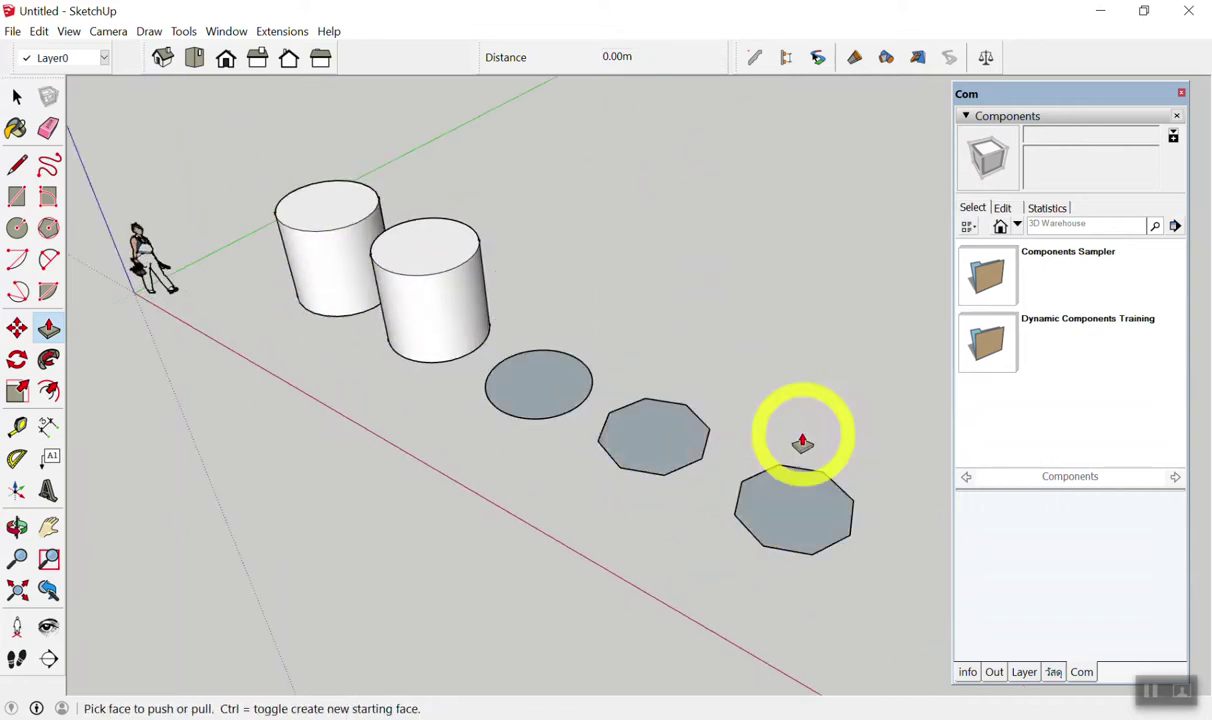
key("ctrl+z")
key("ctrl+z")
Extrude the first circle, correcting the height from 1.5 to 2 m.
scroll(190, 155, "up", 1)
left_click(379, 330)
type("1.5")
key("Return")
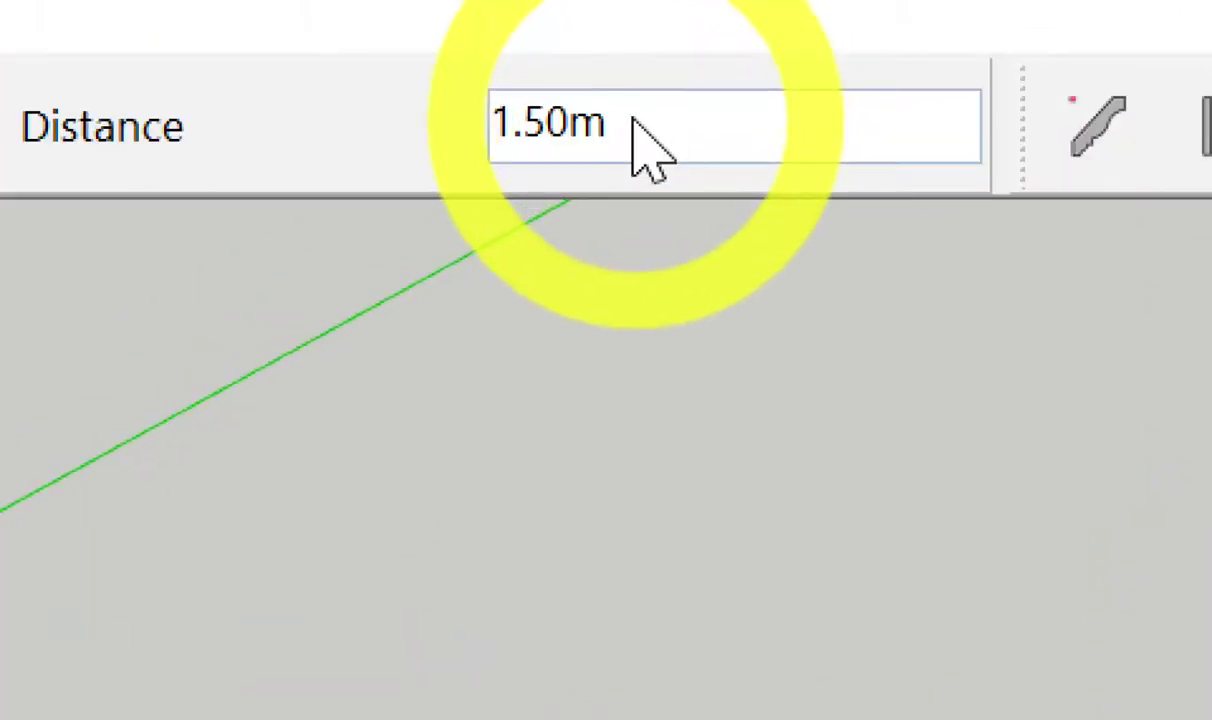
type("2")
key("Return")
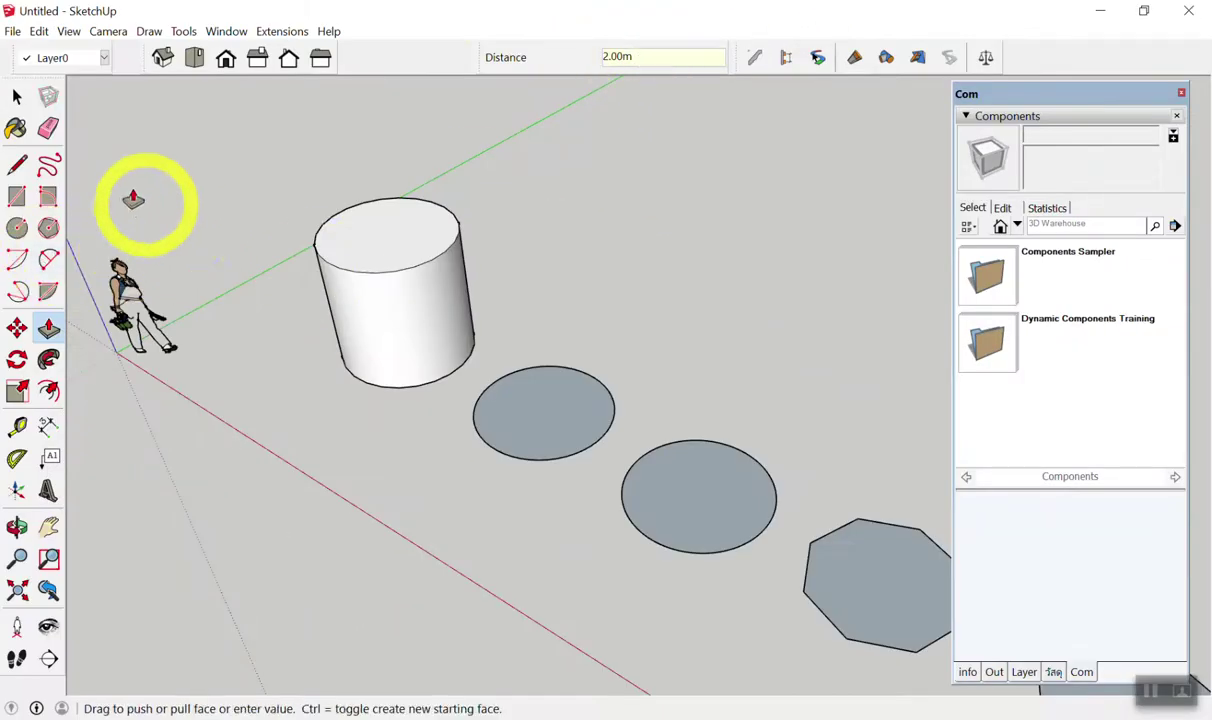
Pull the second circle up into a 2 m cylinder, abandoning a slight extrusion on the next circle.
scroll(133, 199, "up", 1)
left_click_drag(636, 453, 675, 310)
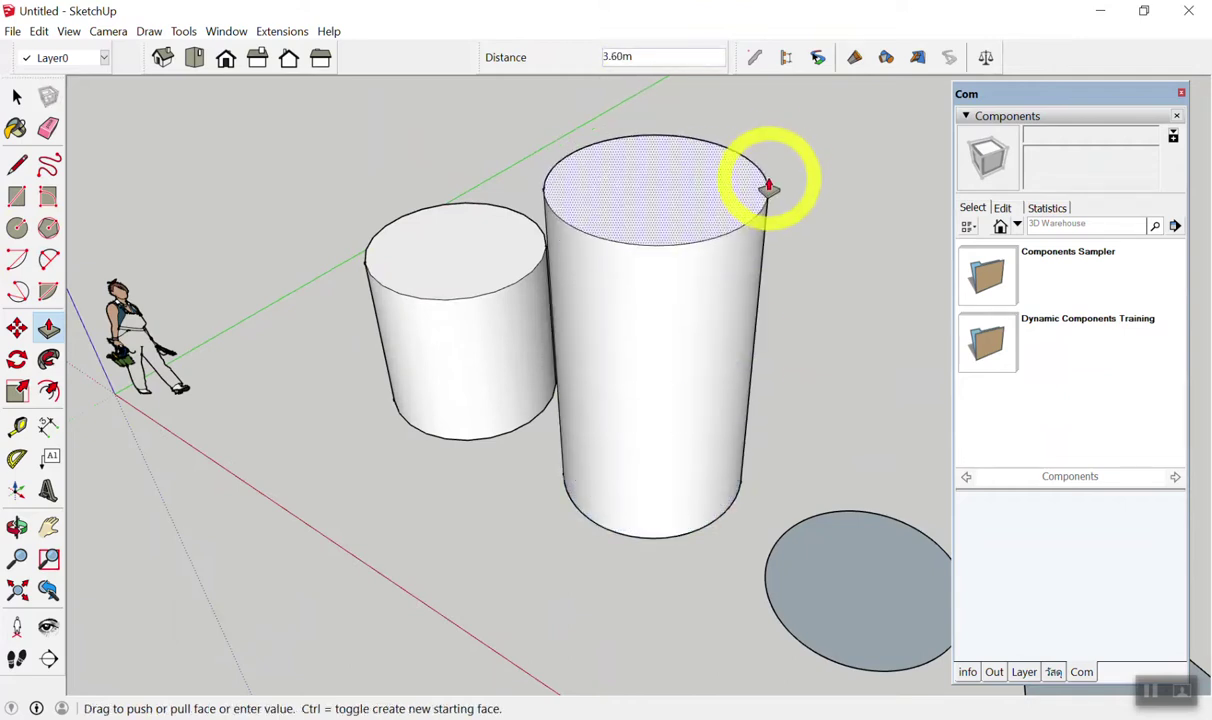
left_click(440, 245)
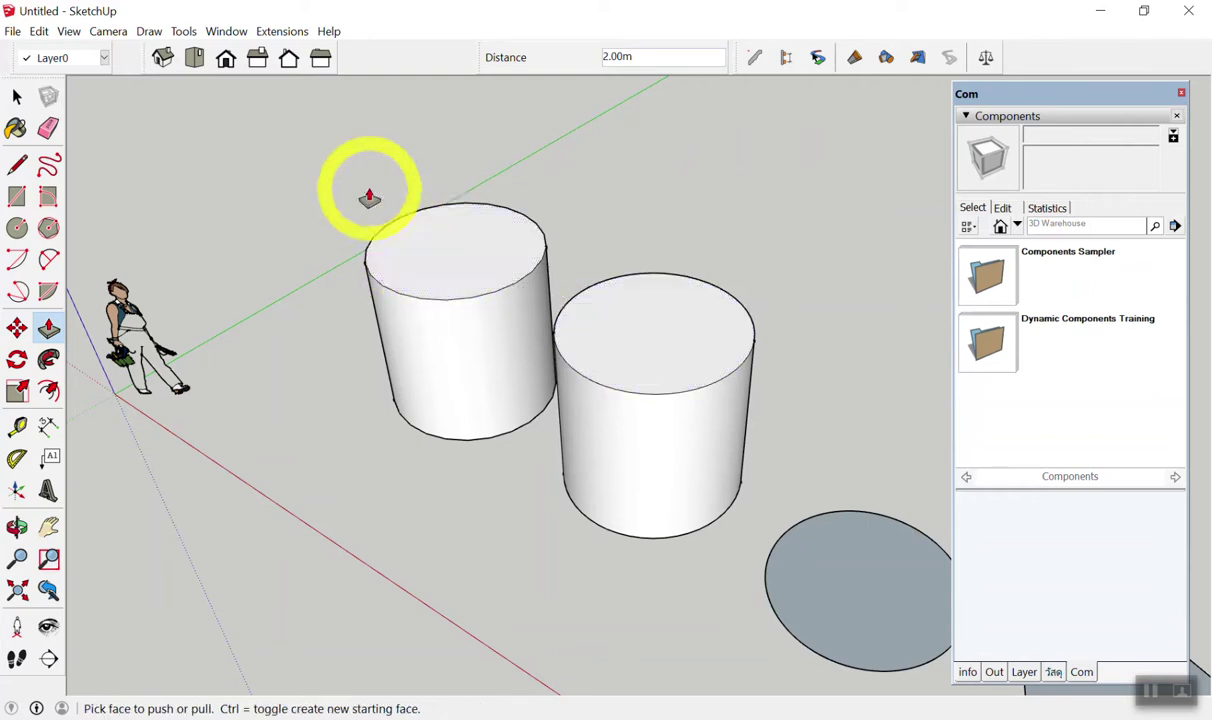
scroll(406, 216, "down", 3)
scroll(262, 176, "down", 3)
scroll(470, 310, "up", 1)
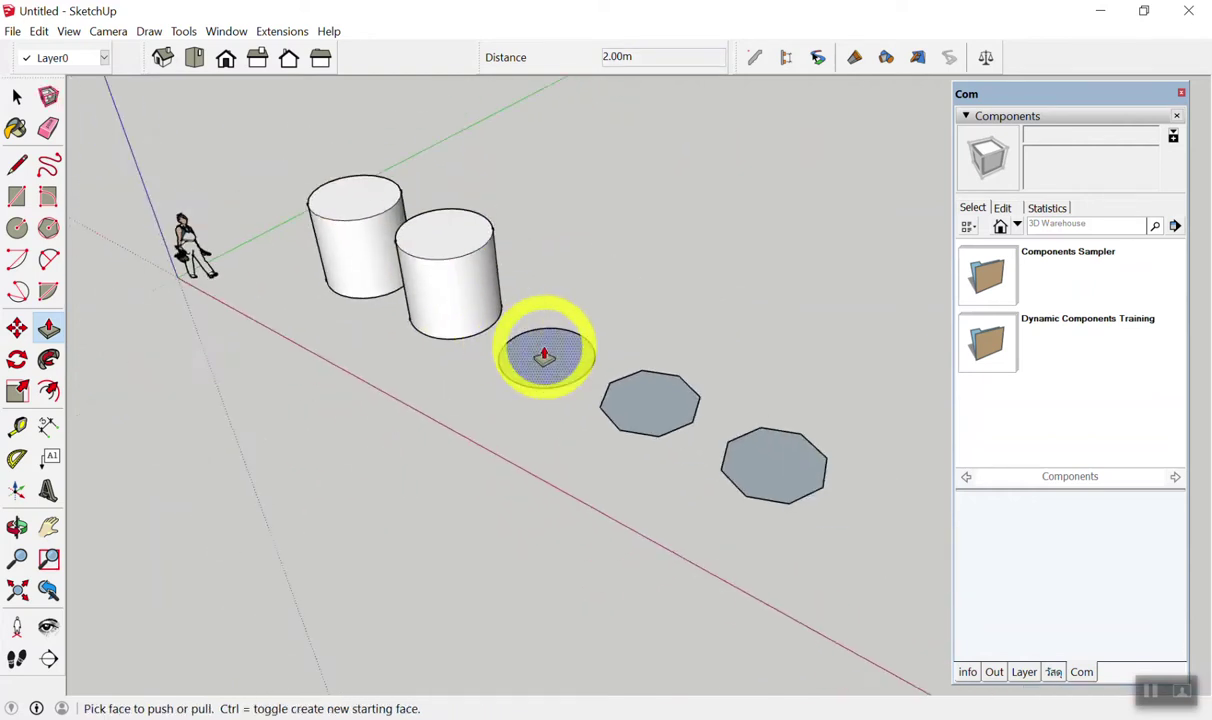
left_click(544, 355)
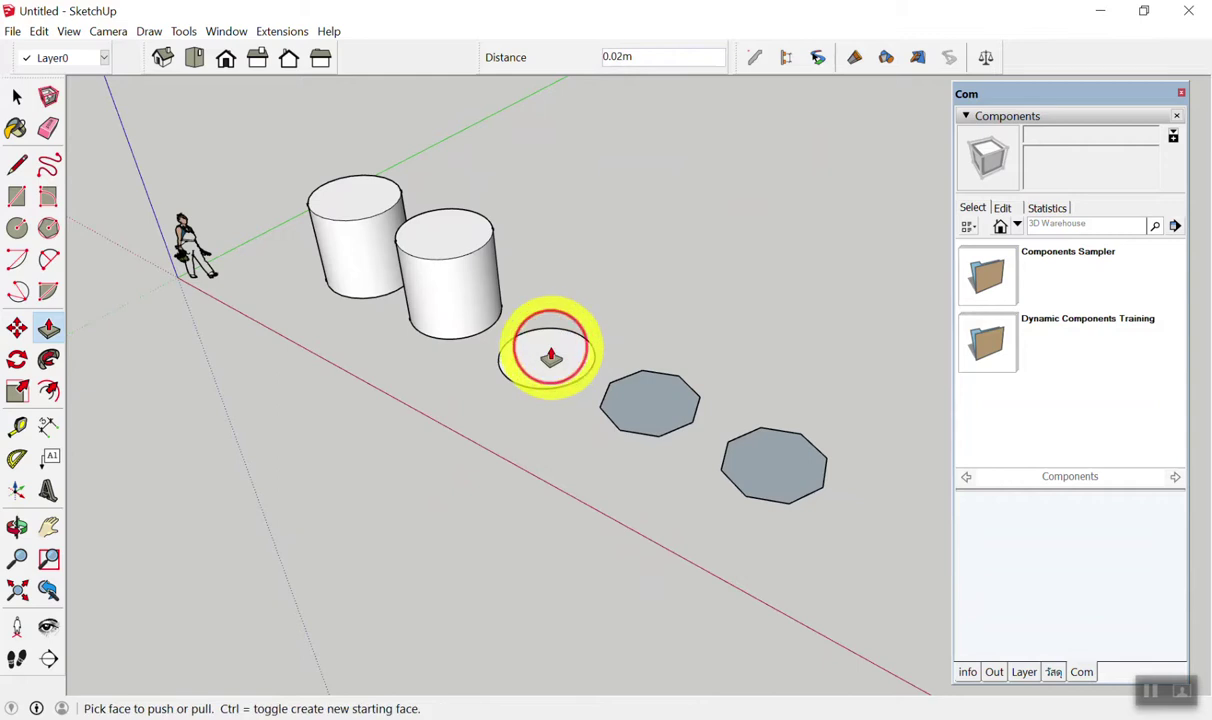
left_click(580, 362)
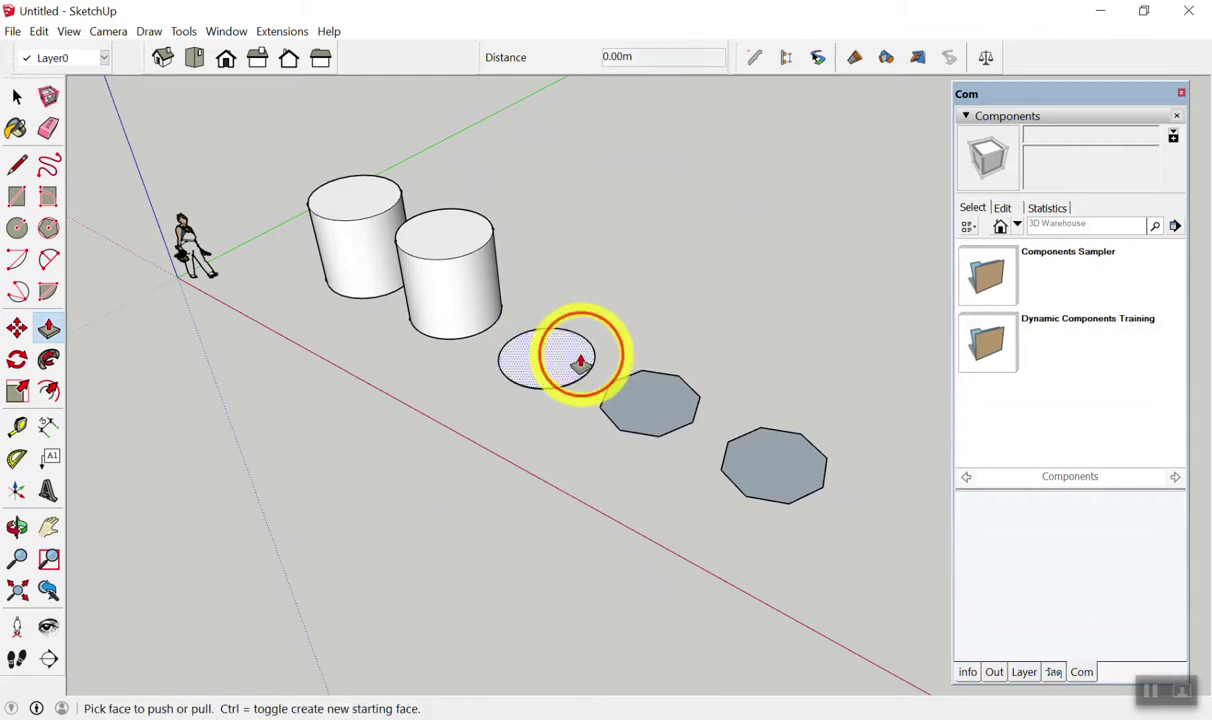
Re-extrude the first circle at 2 m and repeat 2 m on the other circles and both octagons.
left_click(370, 268)
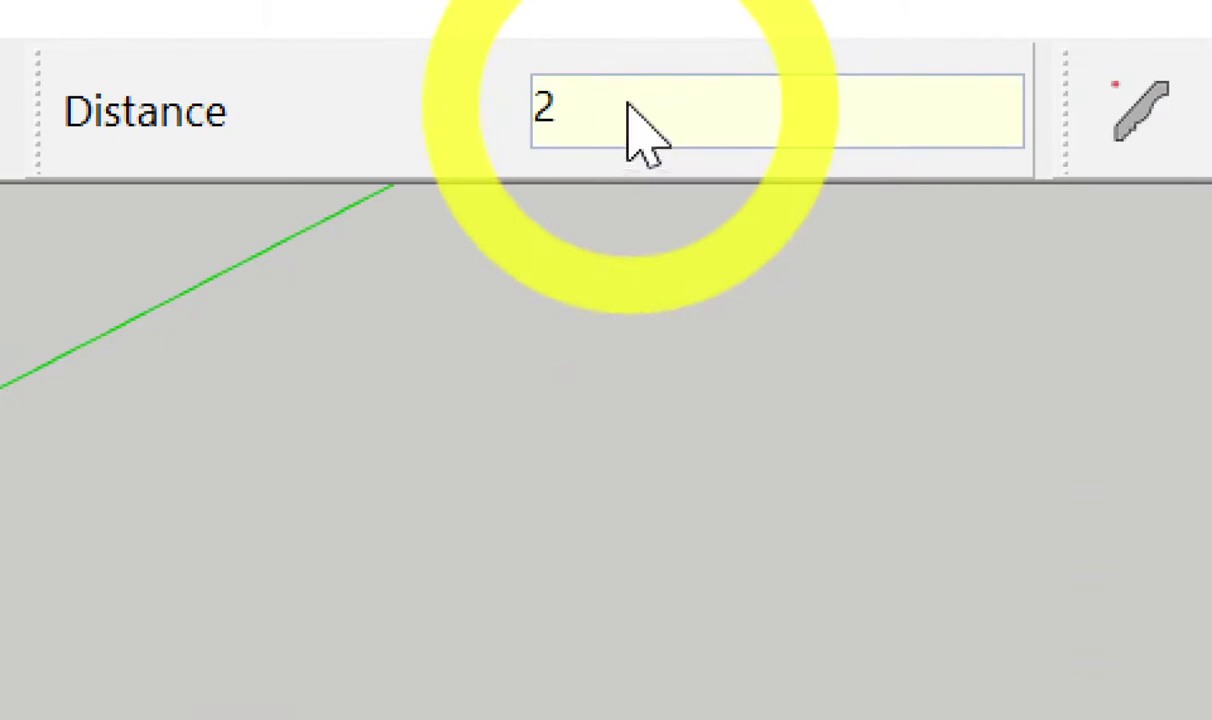
key("Return")
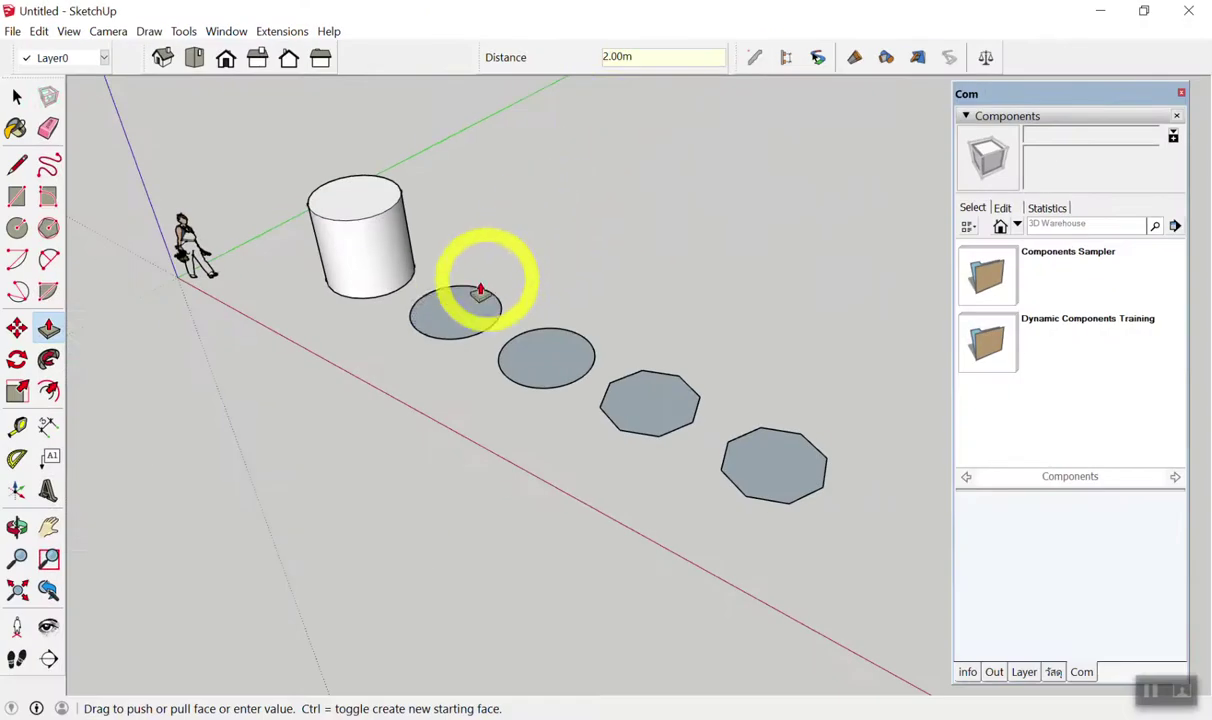
double_click(480, 300)
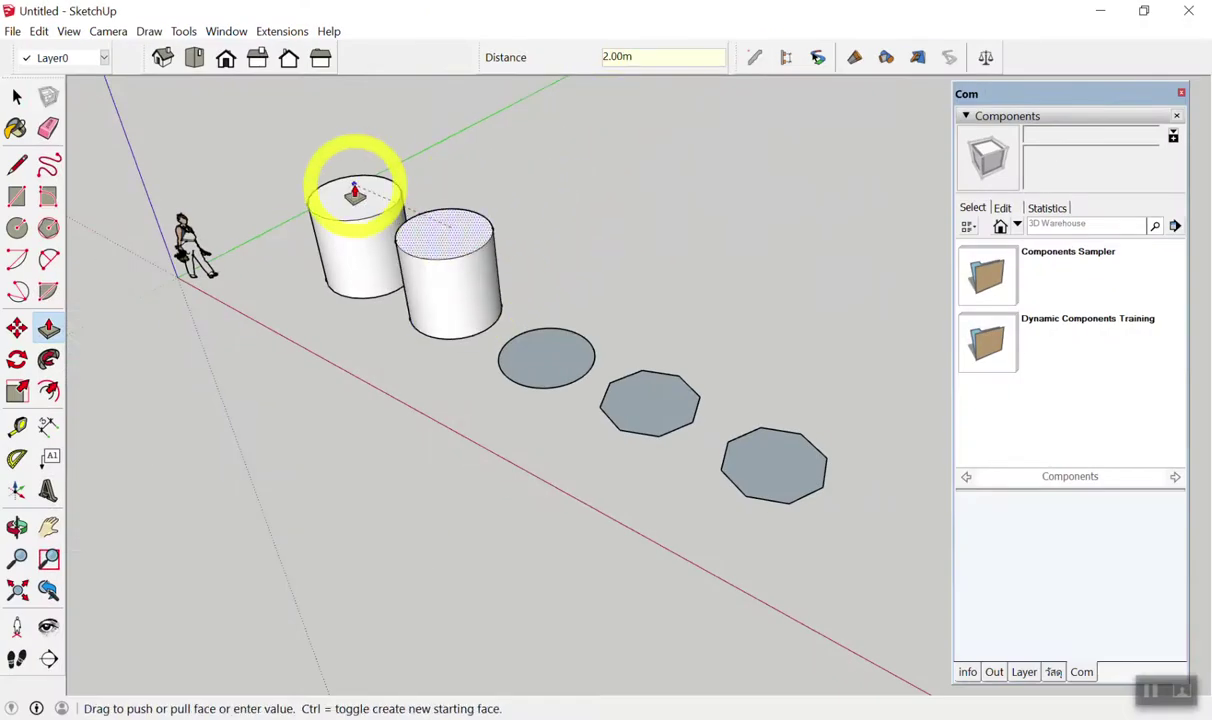
double_click(569, 358)
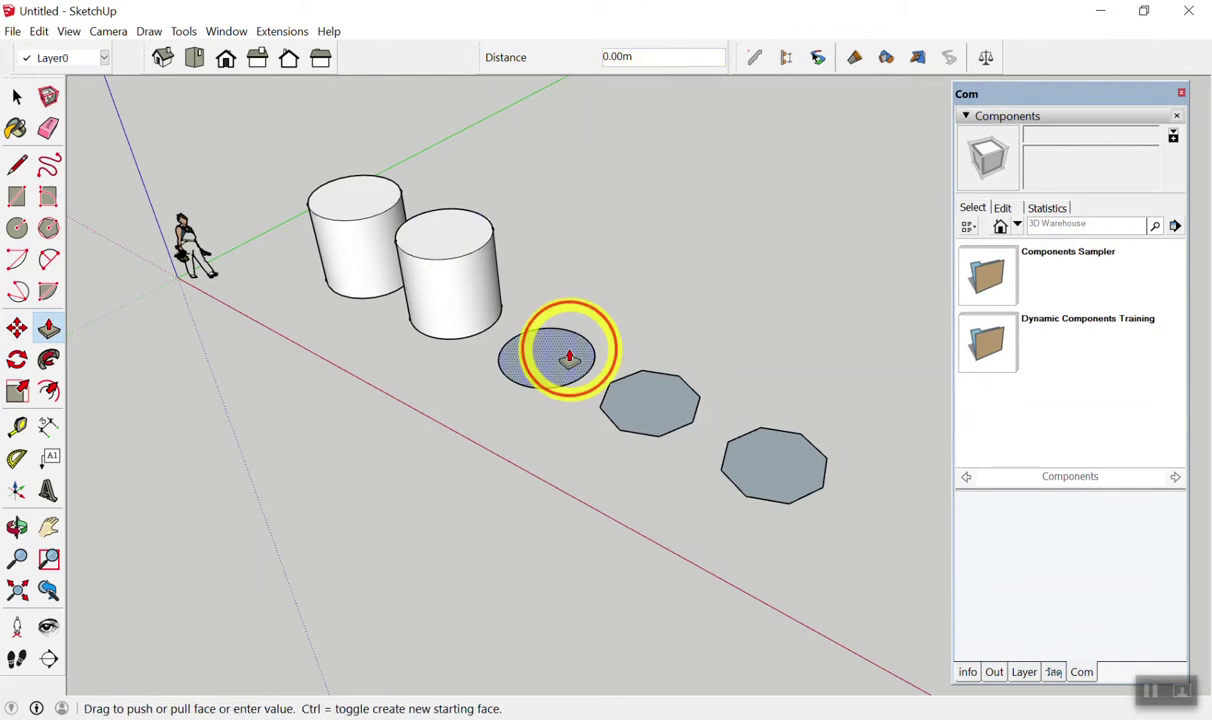
double_click(662, 405)
double_click(768, 462)
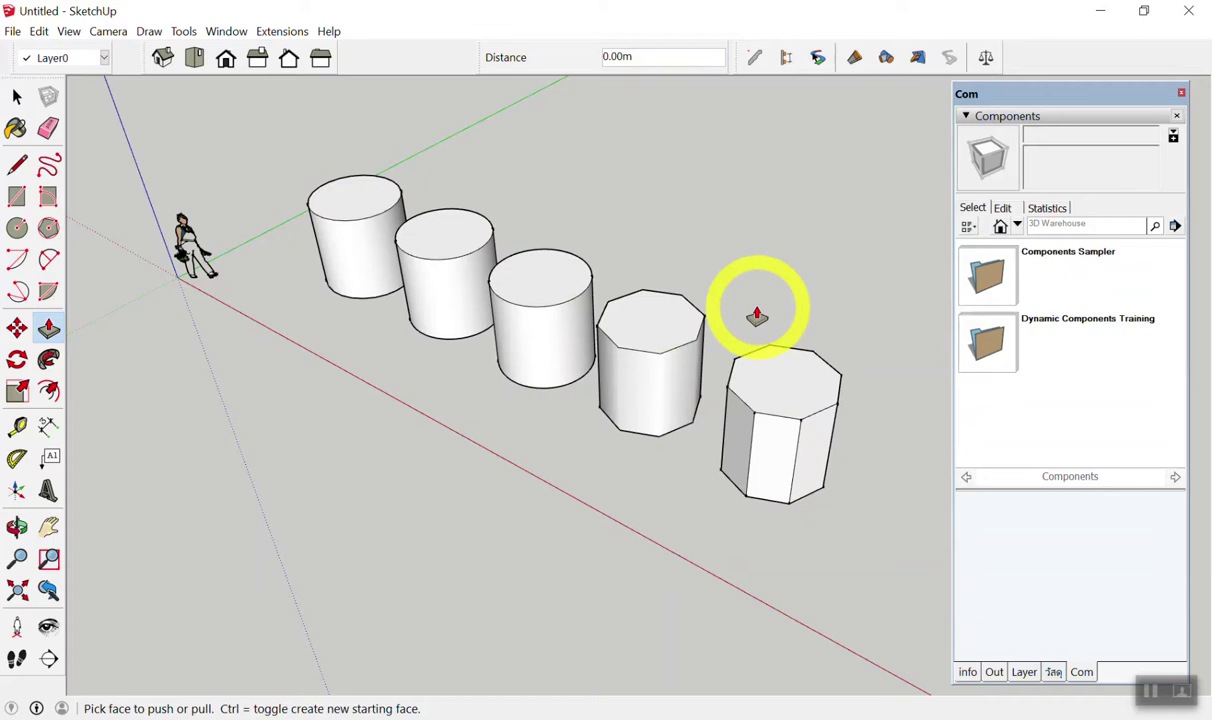
Try extruding the second circle, then undo back to flat circles.
key("ctrl+z")
key("ctrl+z")
key("ctrl+z")
key("ctrl+z")
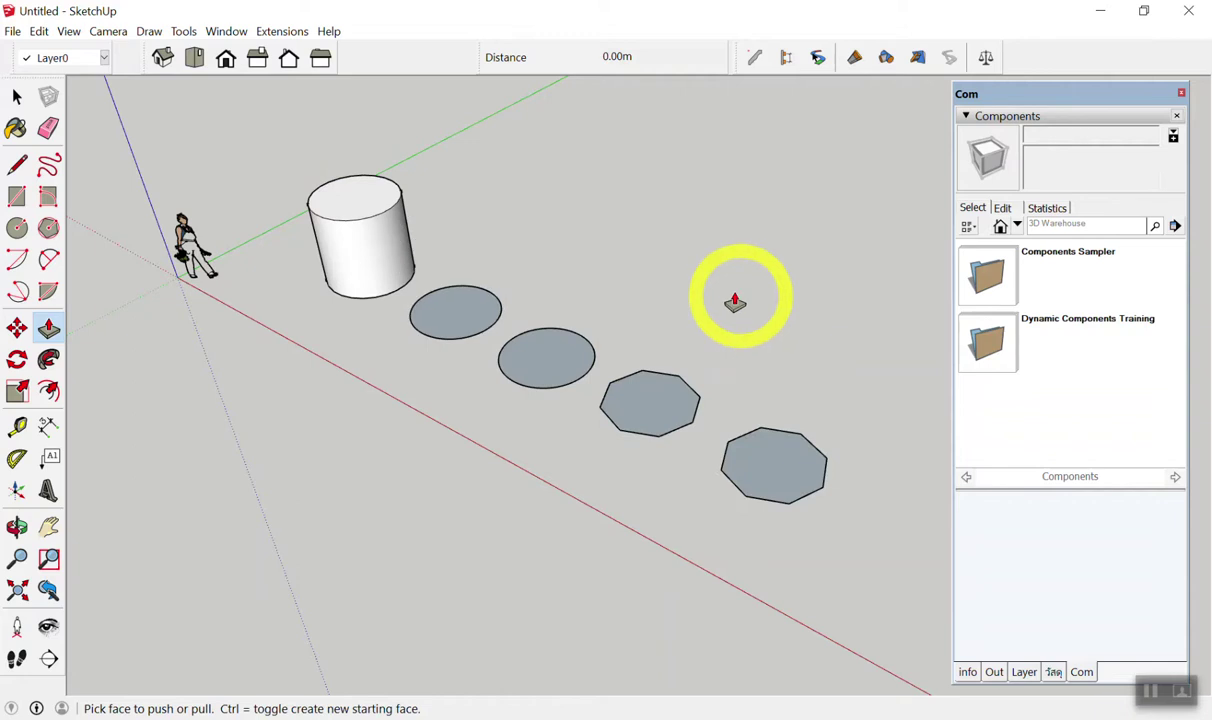
left_click(477, 305)
left_click(479, 213)
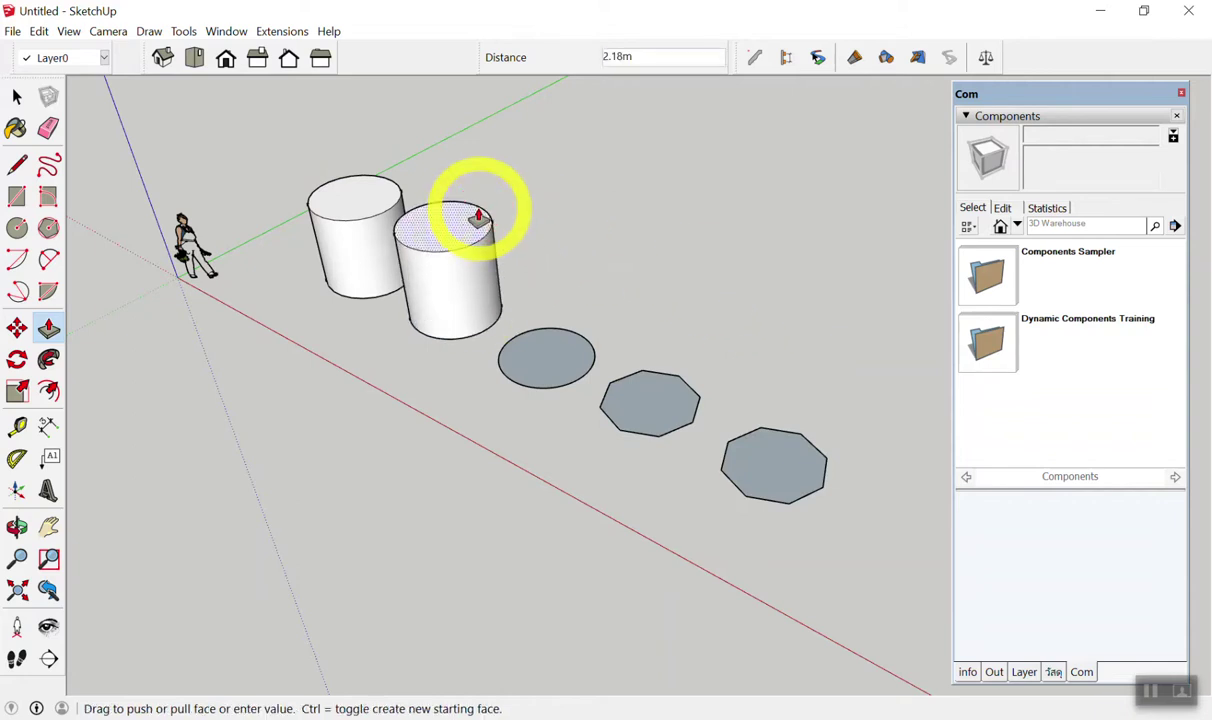
key("ctrl+z")
key("ctrl+z")
Pull the first circle up into a 2 m cylinder.
left_click(358, 268)
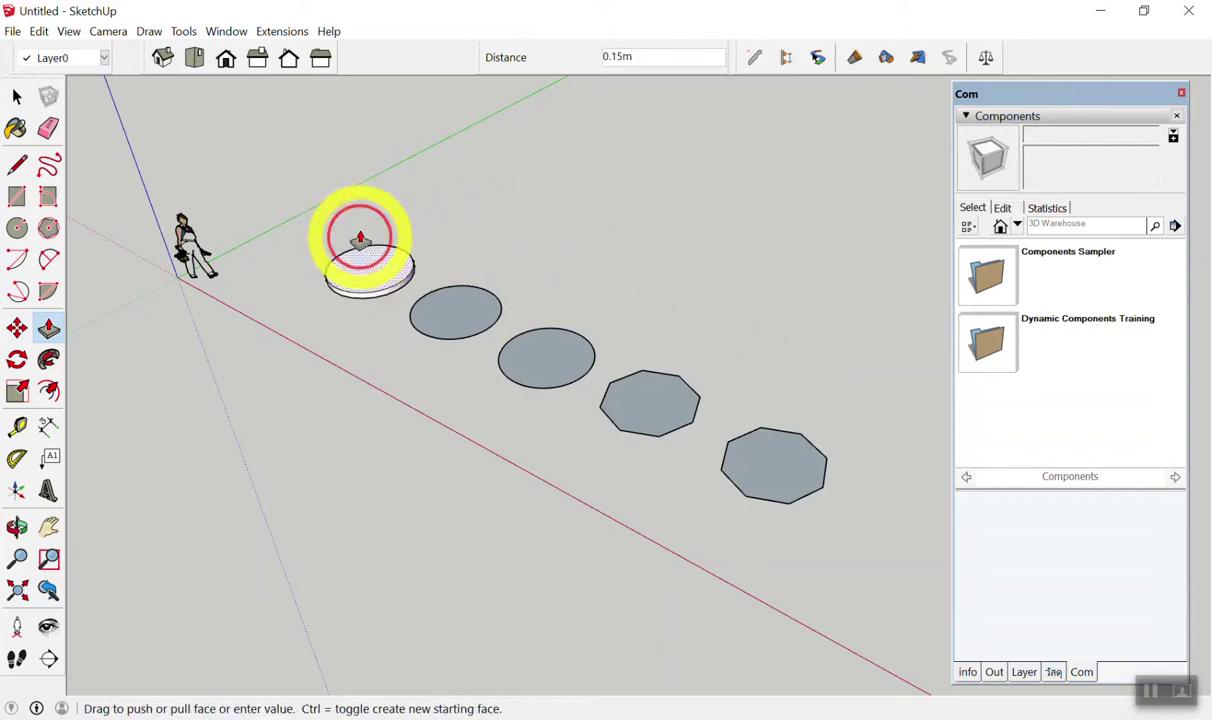
left_click(400, 228)
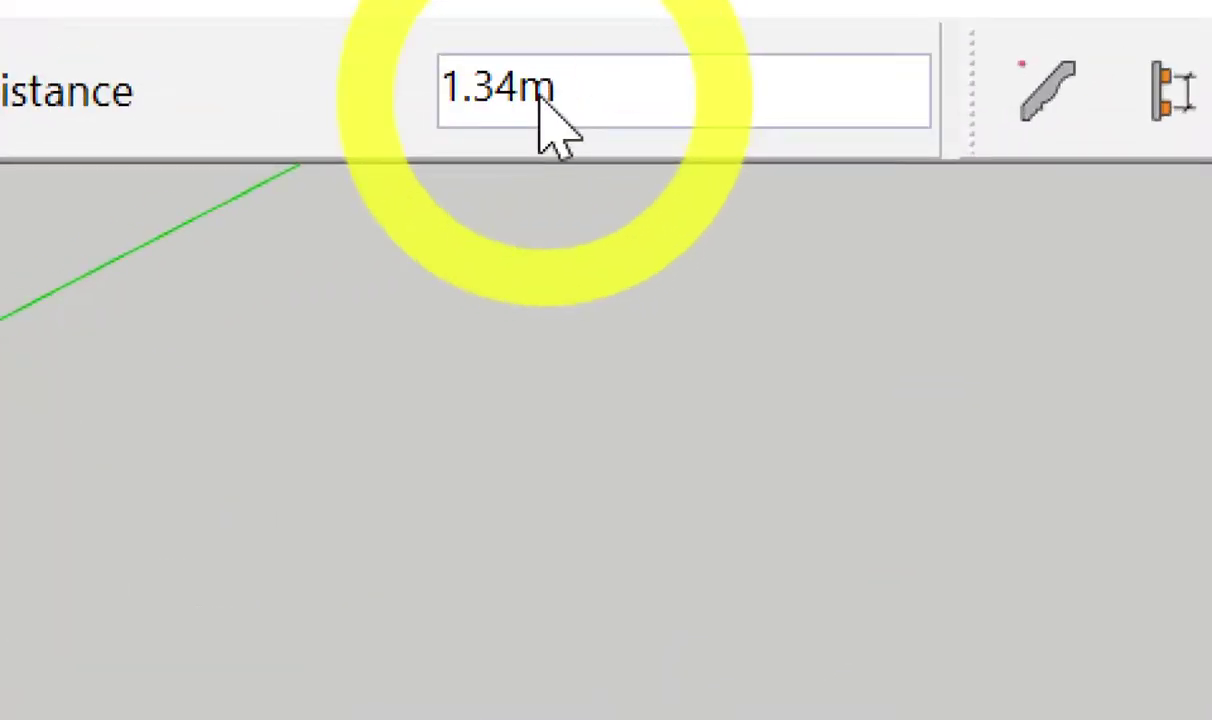
type("2")
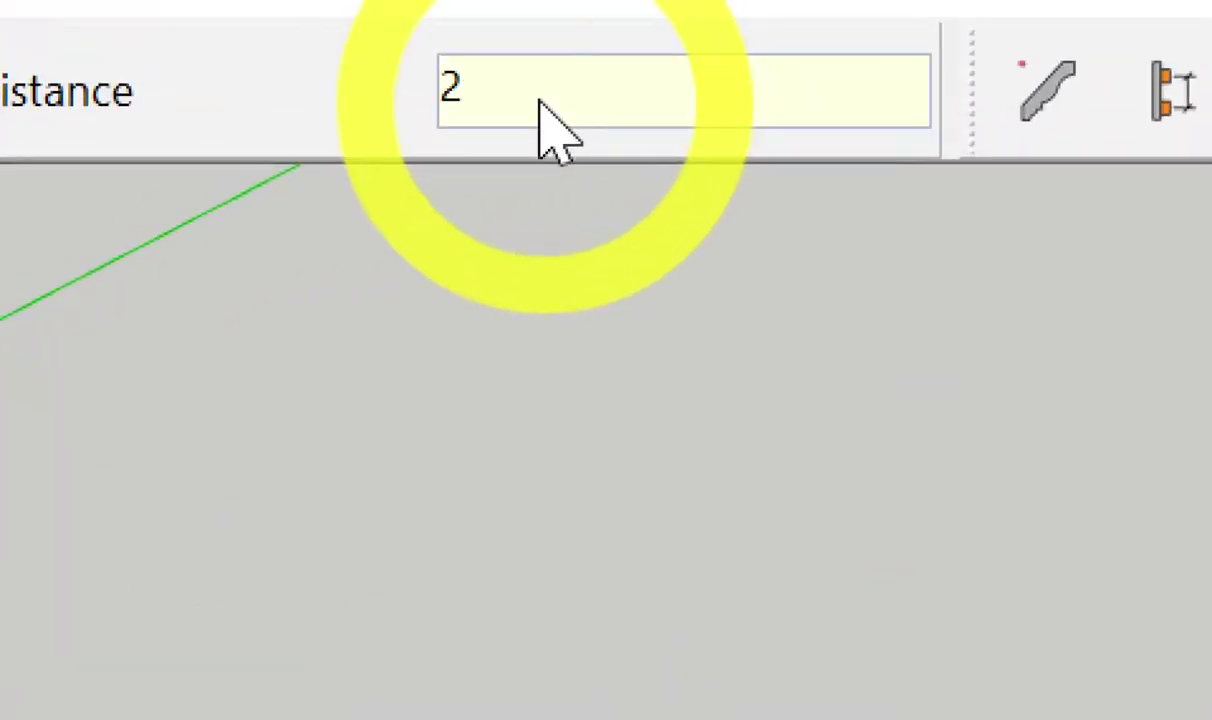
key("Return")
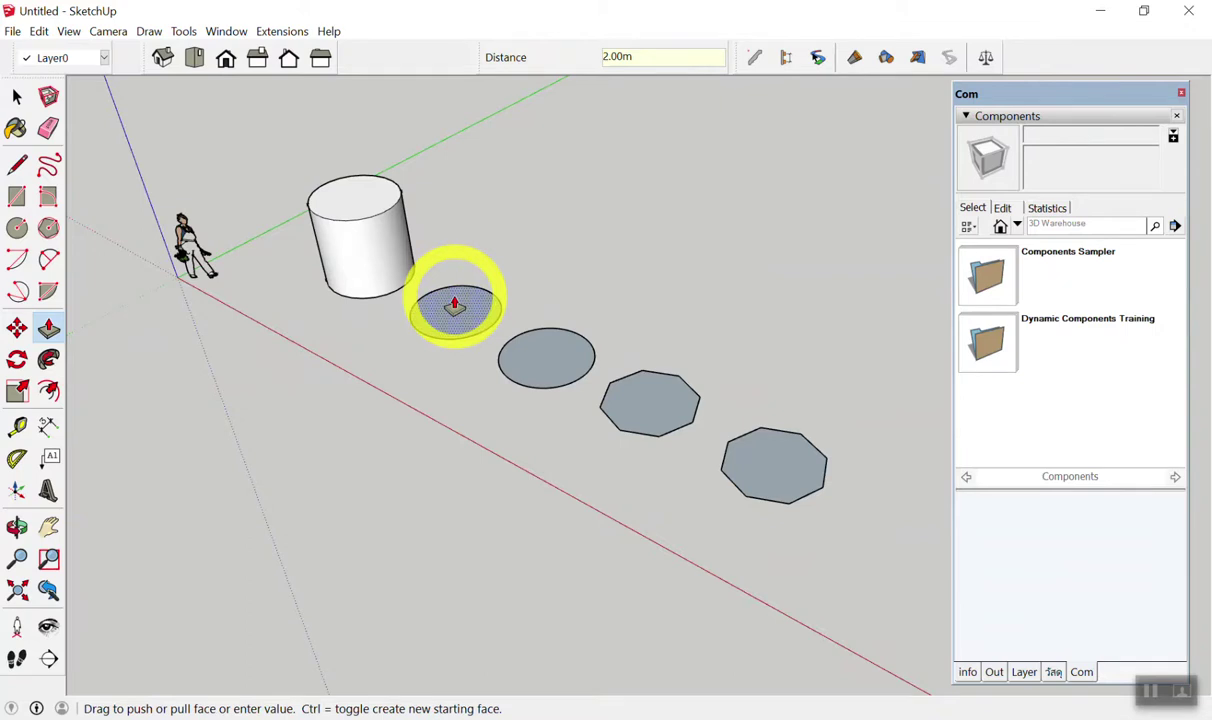
Raise the second and third circles and both octagons to the same 2 m height.
left_click(454, 305)
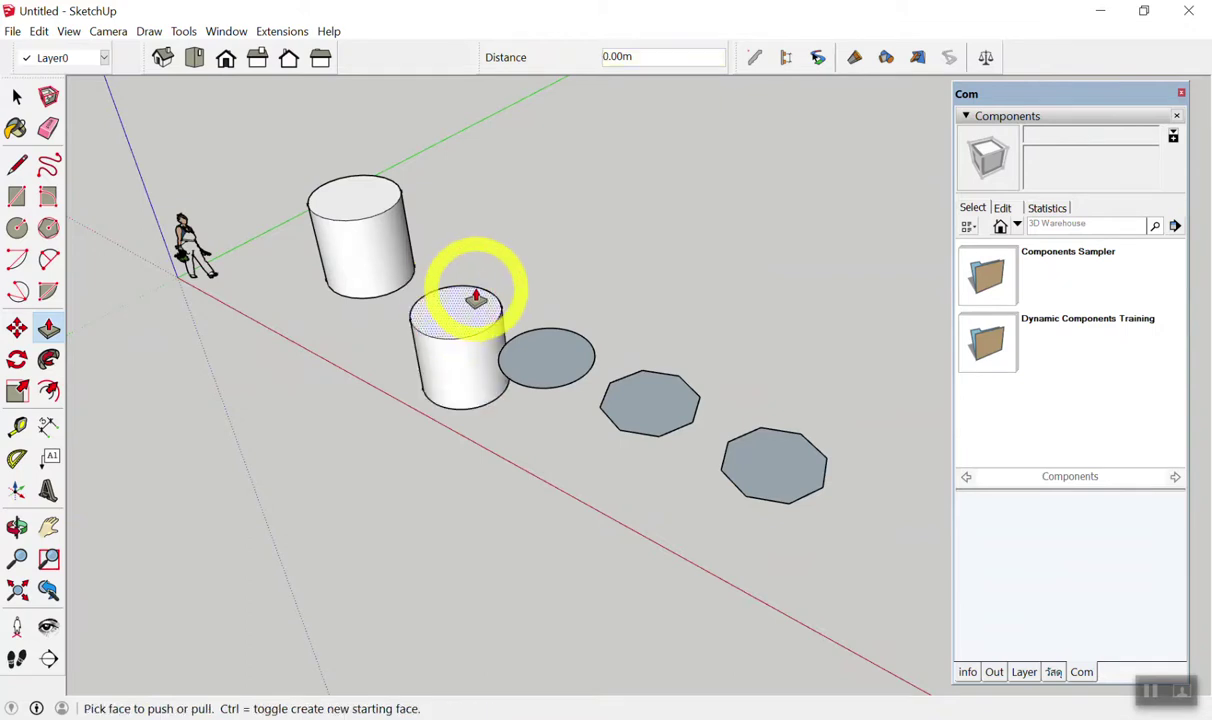
left_click_drag(462, 318, 357, 192)
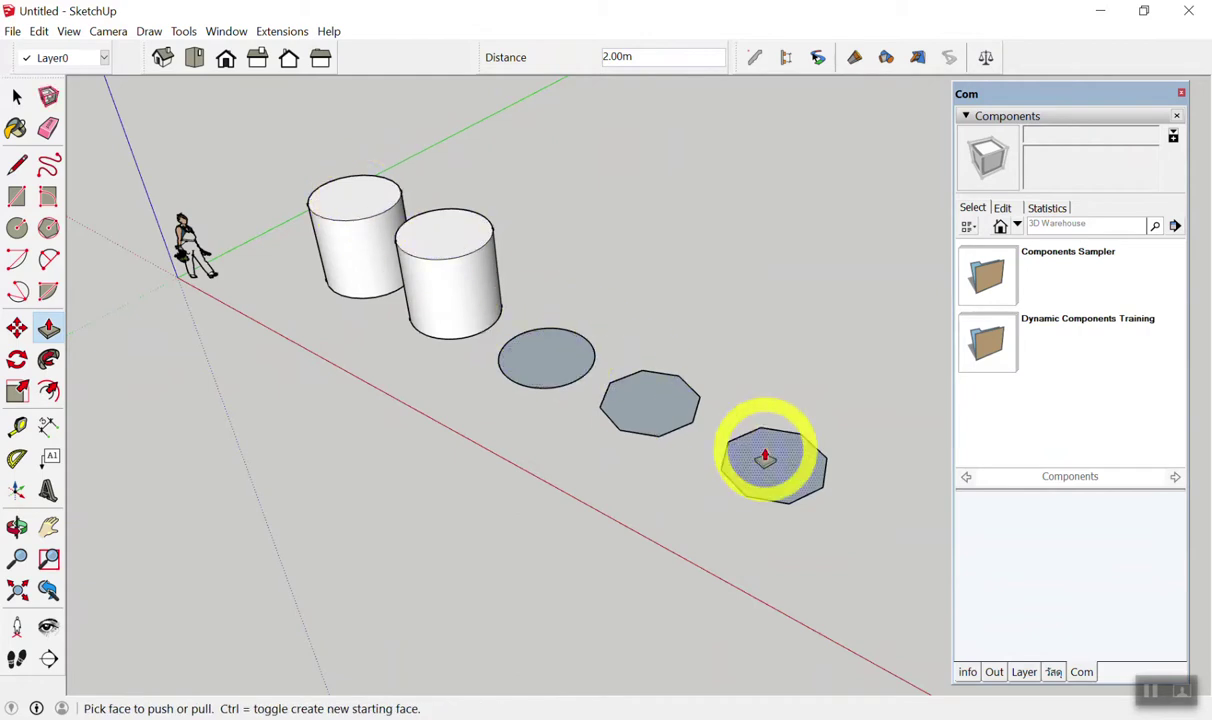
double_click(583, 366)
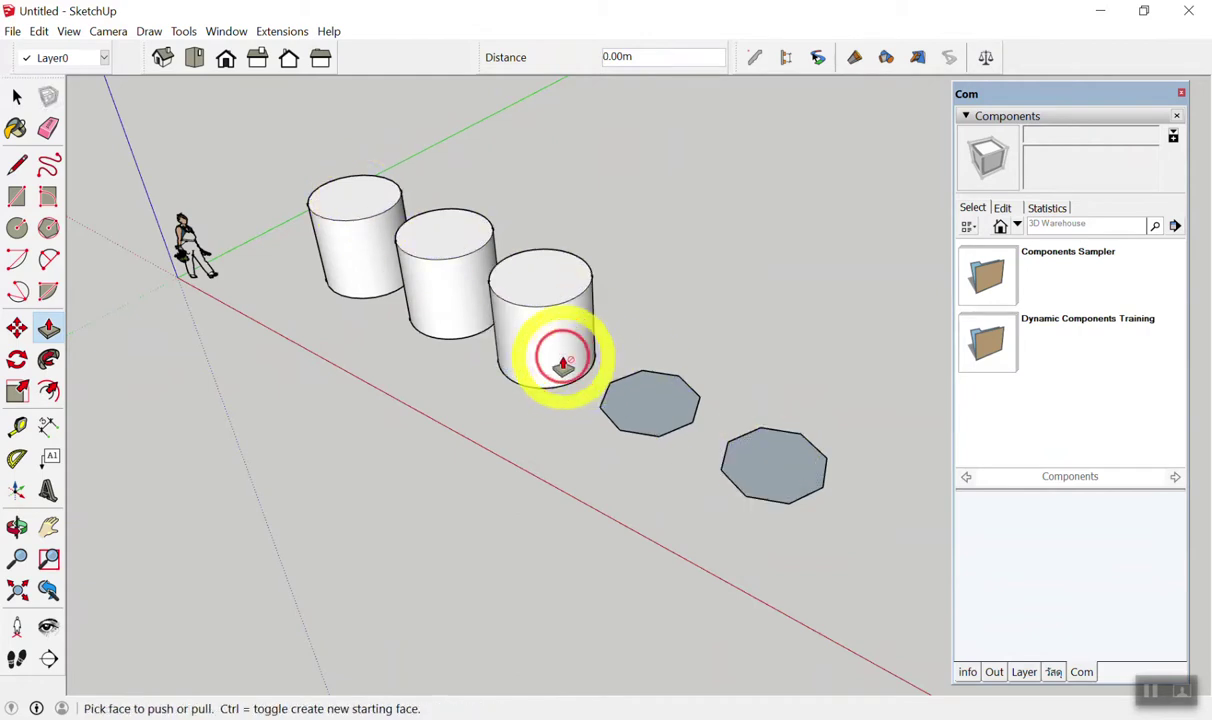
double_click(655, 395)
double_click(776, 462)
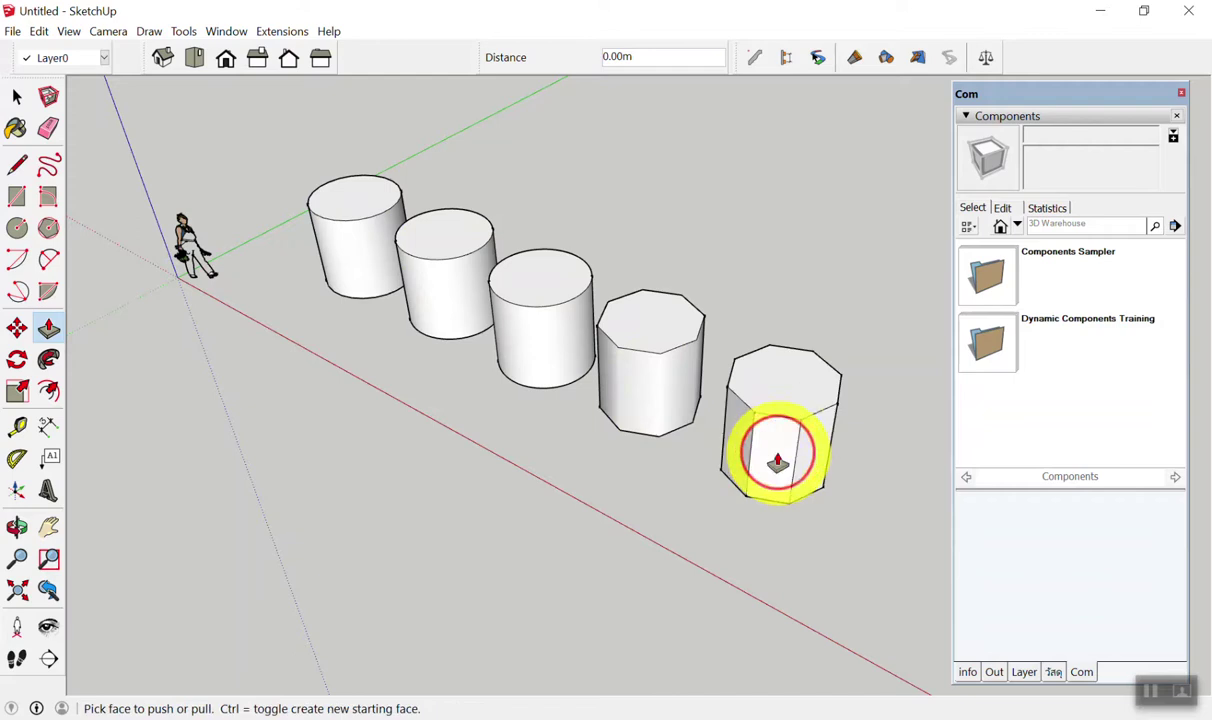
mouse_move(825, 325)
middle_mouse_down()
mouse_move(825, 400)
mouse_move(591, 197)
middle_mouse_up()
scroll(825, 400, "down", 5)
scroll(812, 387, "up", 3)
scroll(722, 344, "down", 3)
scroll(698, 325, "up", 3)
scroll(757, 252, "up", 2)
middle_click_drag(757, 252, 727, 258)
scroll(727, 258, "up", 1)
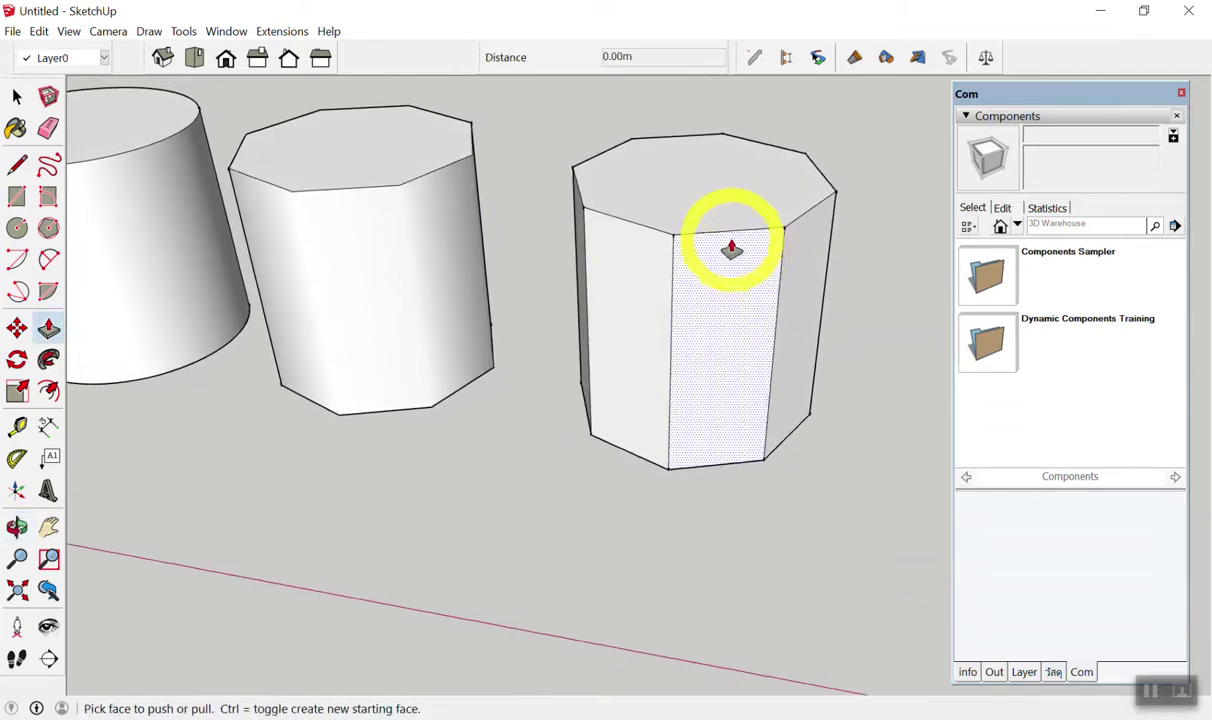
mouse_move(394, 222)
left_mouse_down()
mouse_move(381, 303)
mouse_move(436, 282)
left_mouse_up()
mouse_move(661, 260)
left_mouse_down()
mouse_move(659, 350)
mouse_move(698, 306)
mouse_move(676, 292)
mouse_move(690, 335)
left_mouse_up()
mouse_move(731, 238)
left_mouse_down()
mouse_move(745, 333)
mouse_move(762, 330)
left_mouse_up()
left_click_drag(779, 318, 766, 410)
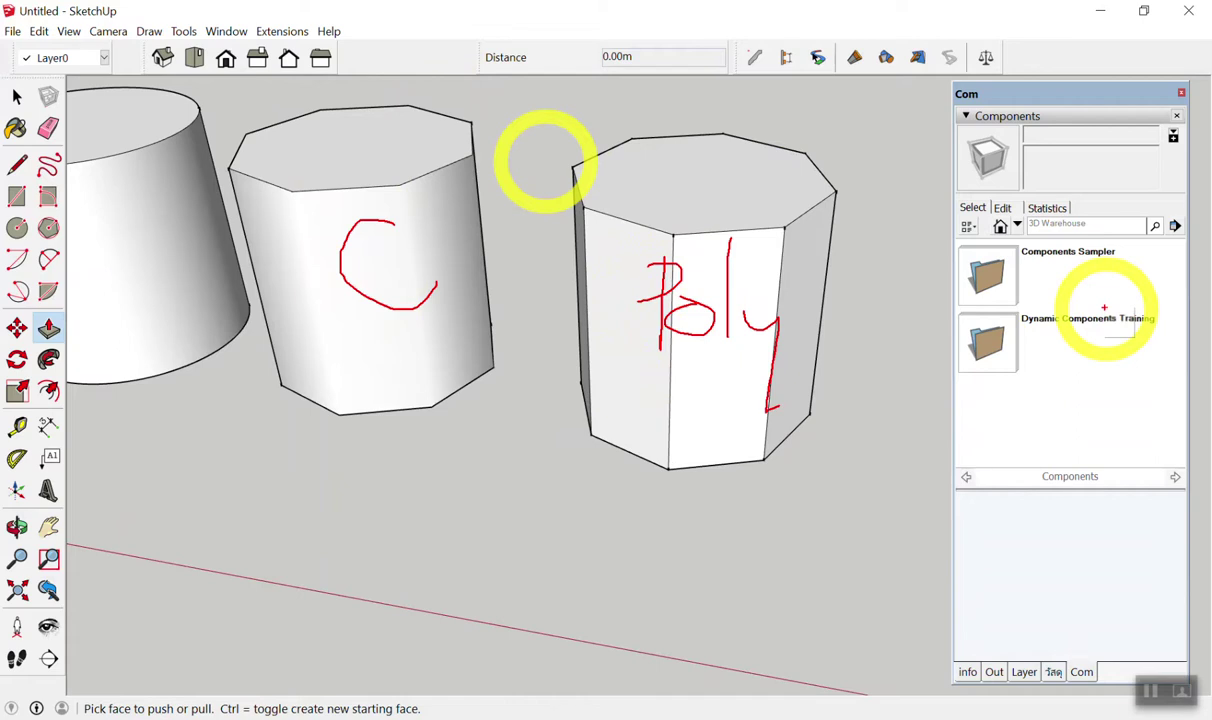
key("Escape")
key("space")
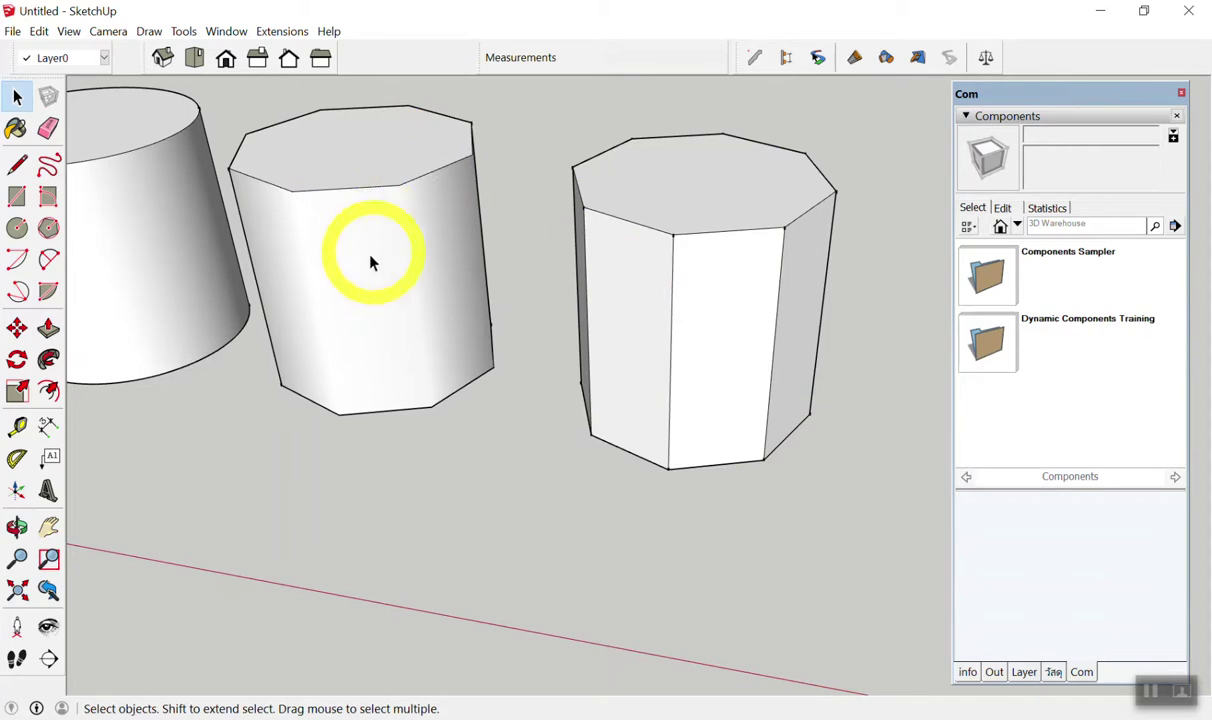
left_click(368, 262)
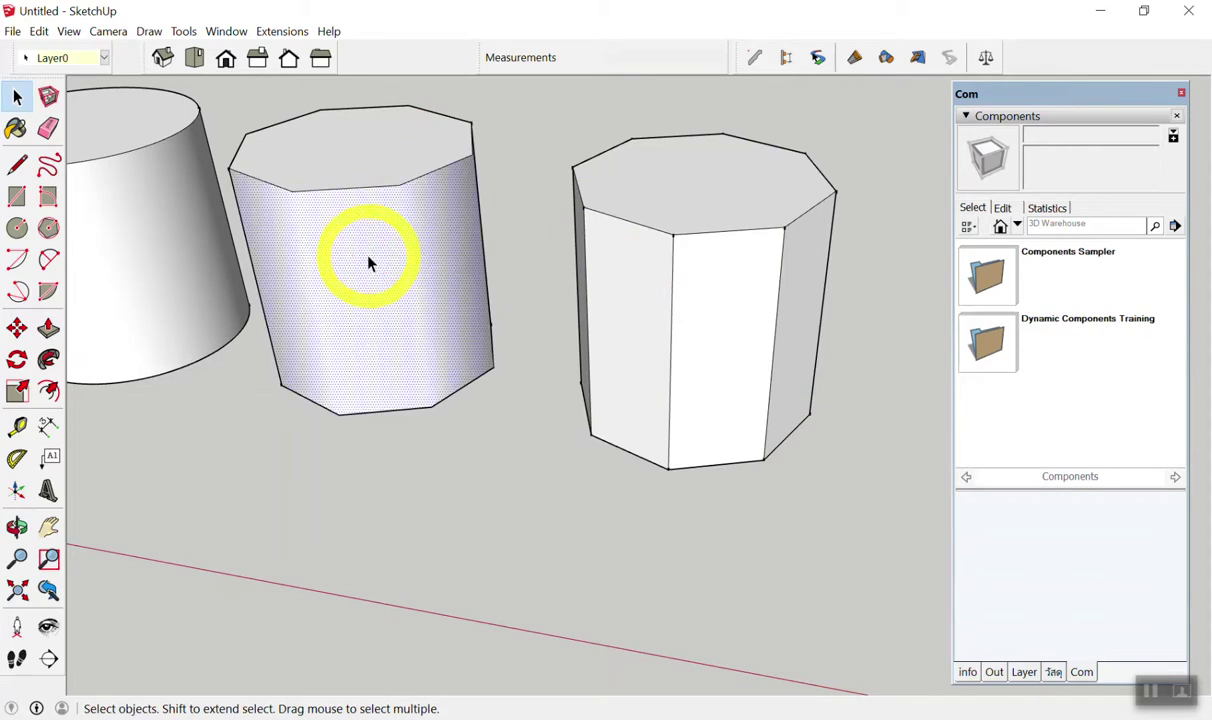
key("Delete")
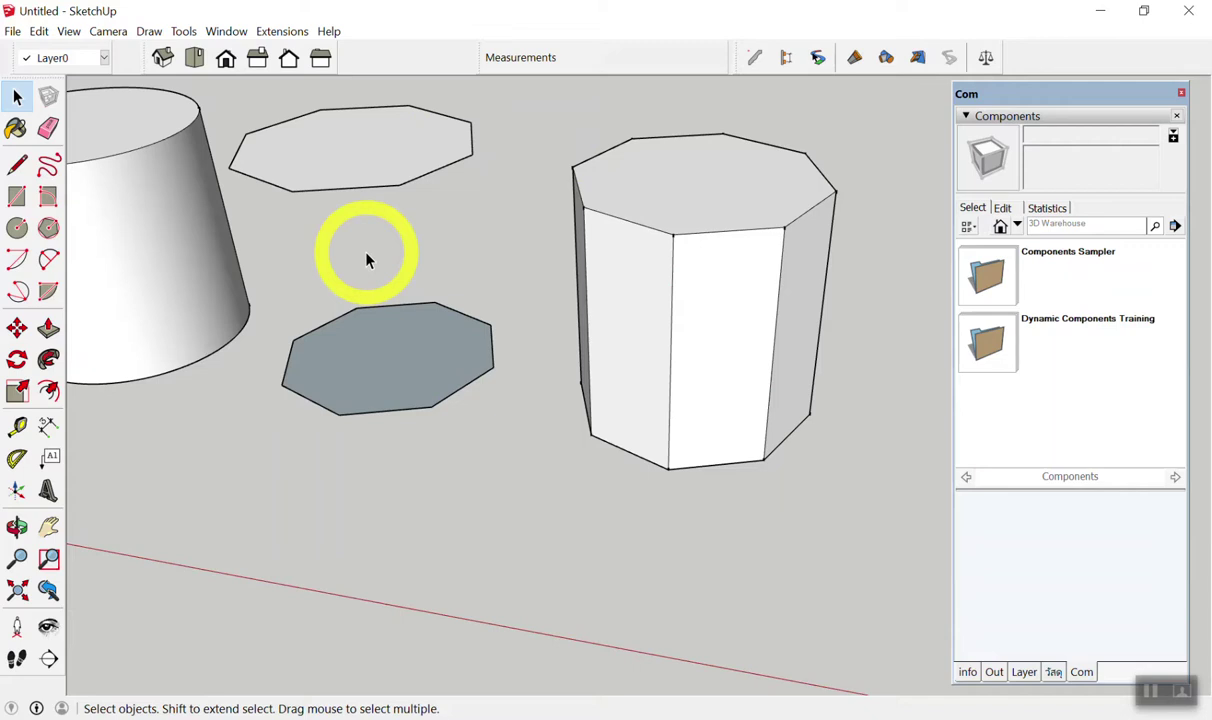
left_click(697, 311)
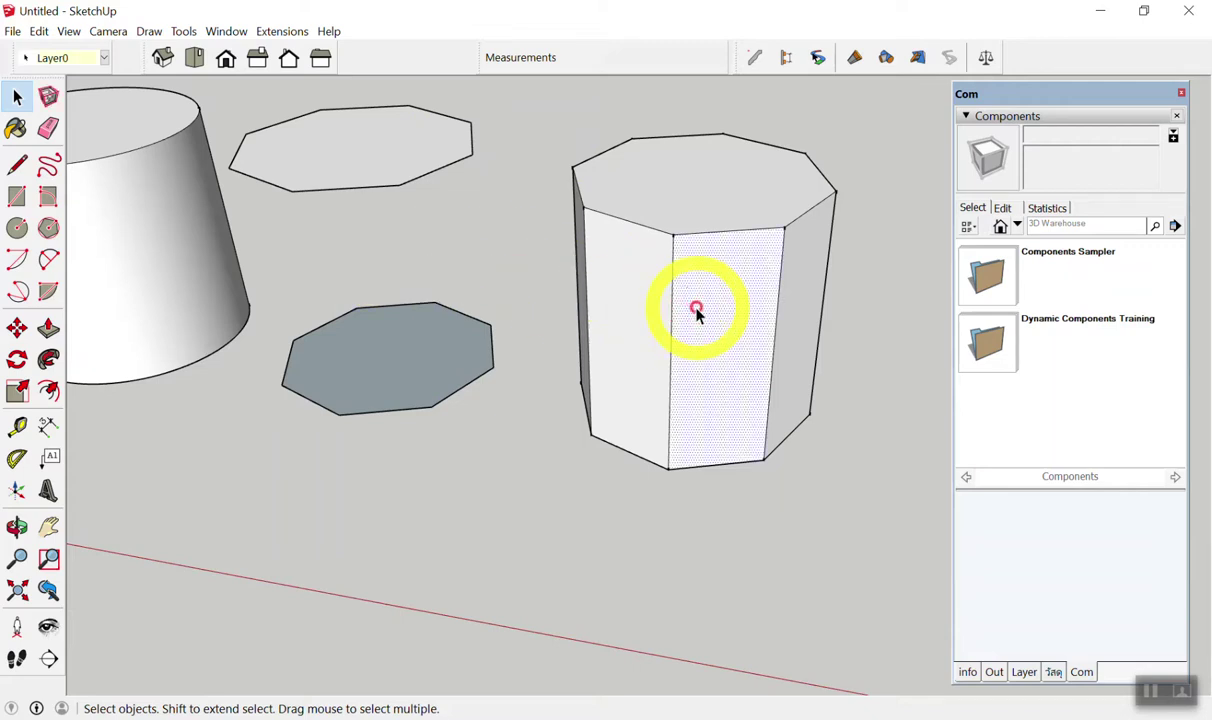
key("Delete")
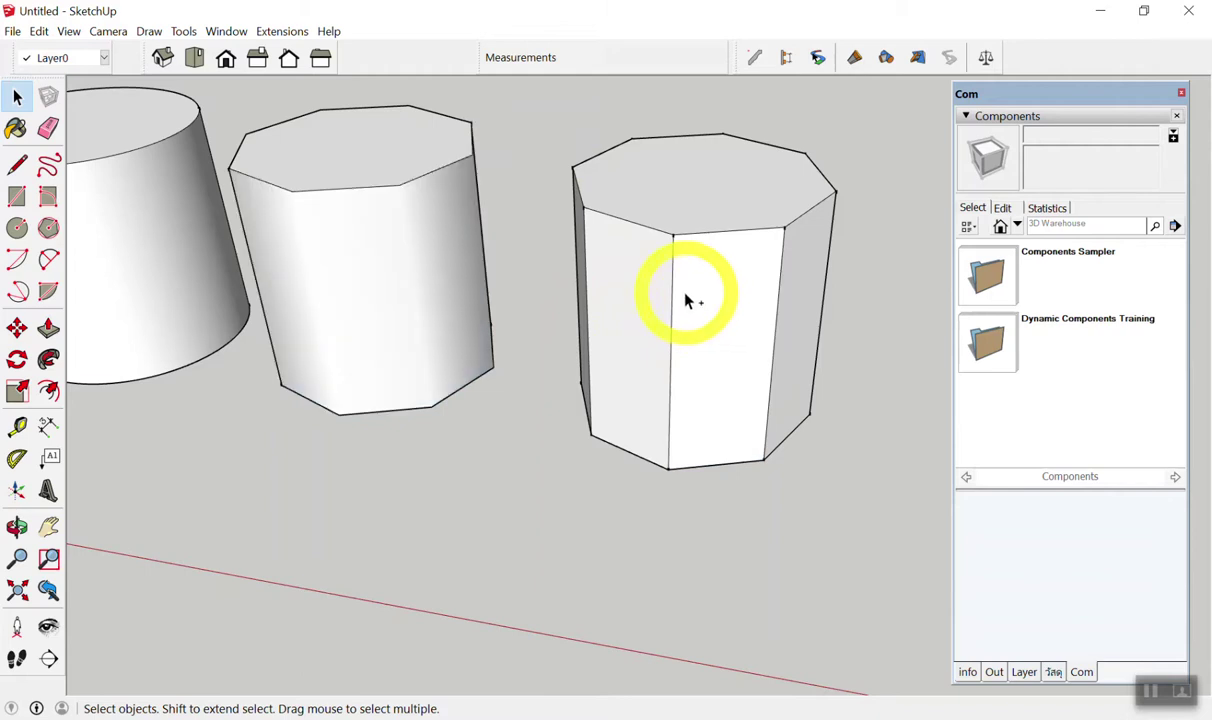
mouse_move(684, 300)
middle_mouse_down()
mouse_move(398, 363)
mouse_move(449, 387)
middle_mouse_up()
scroll(387, 344, "up", 3)
scroll(533, 400, "down", 3)
scroll(568, 403, "up", 3)
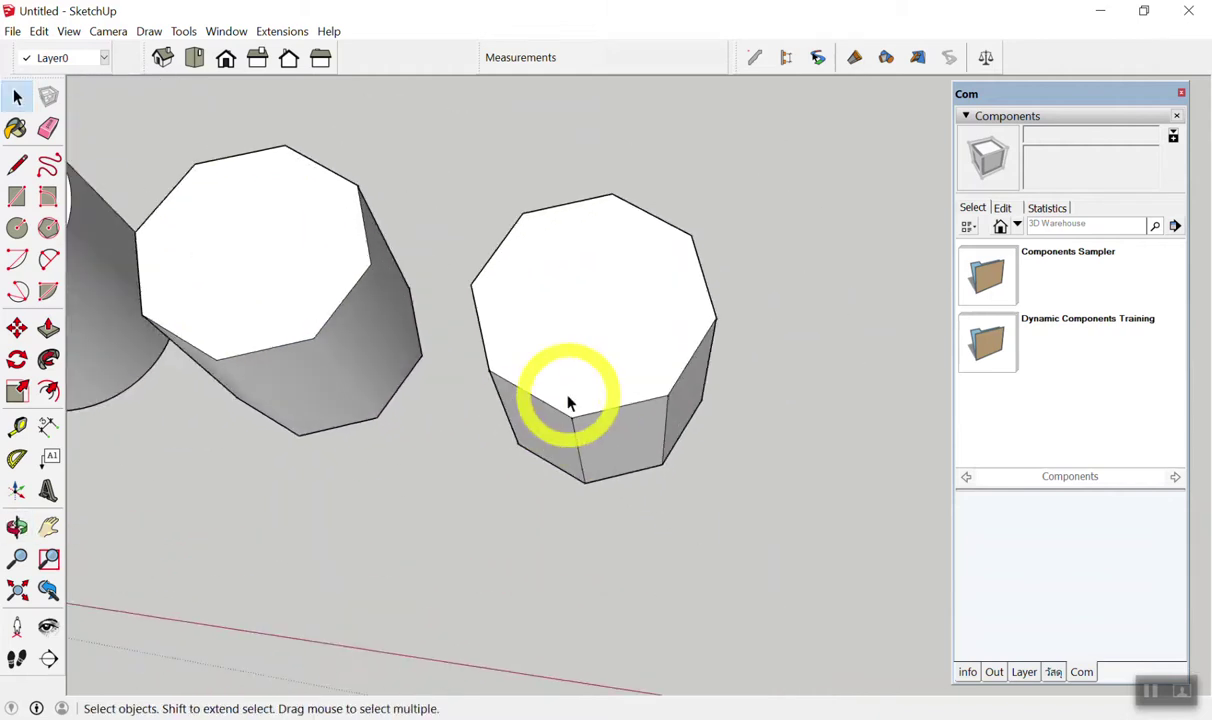
mouse_move(786, 150)
left_mouse_down()
mouse_move(494, 510)
mouse_move(455, 519)
left_mouse_up()
left_click(17, 196)
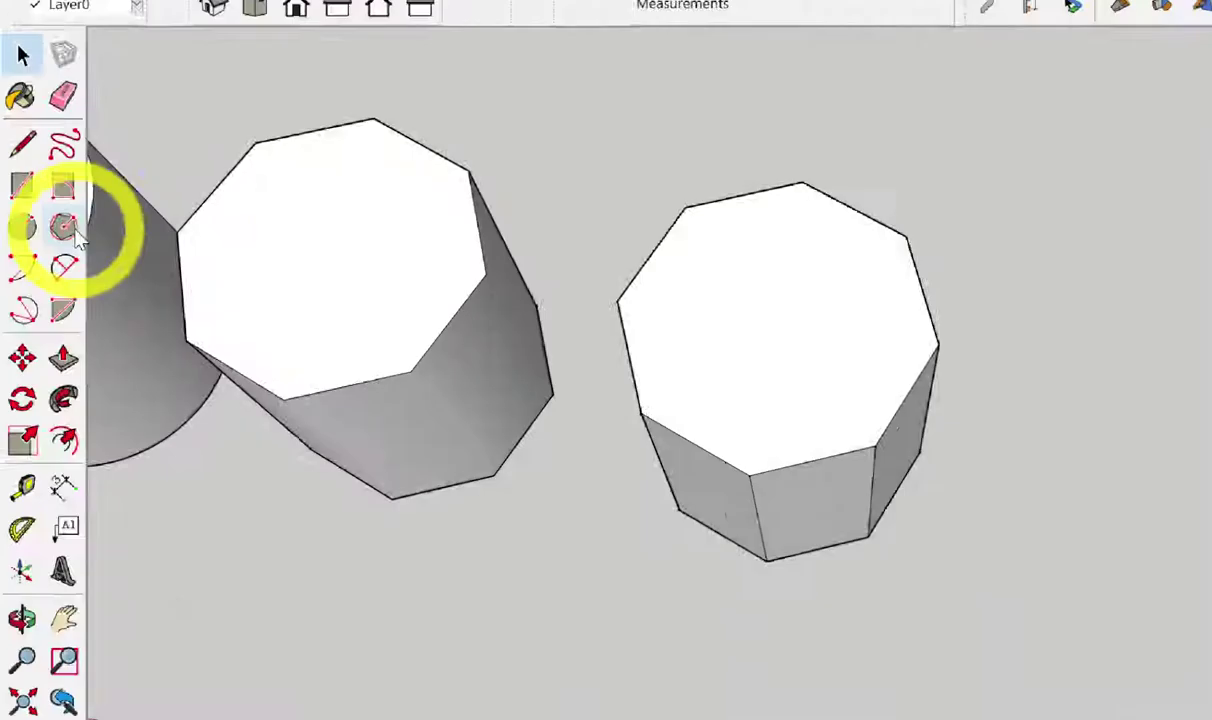
mouse_move(75, 215)
middle_mouse_down()
mouse_move(359, 200)
mouse_move(249, 313)
middle_mouse_up()
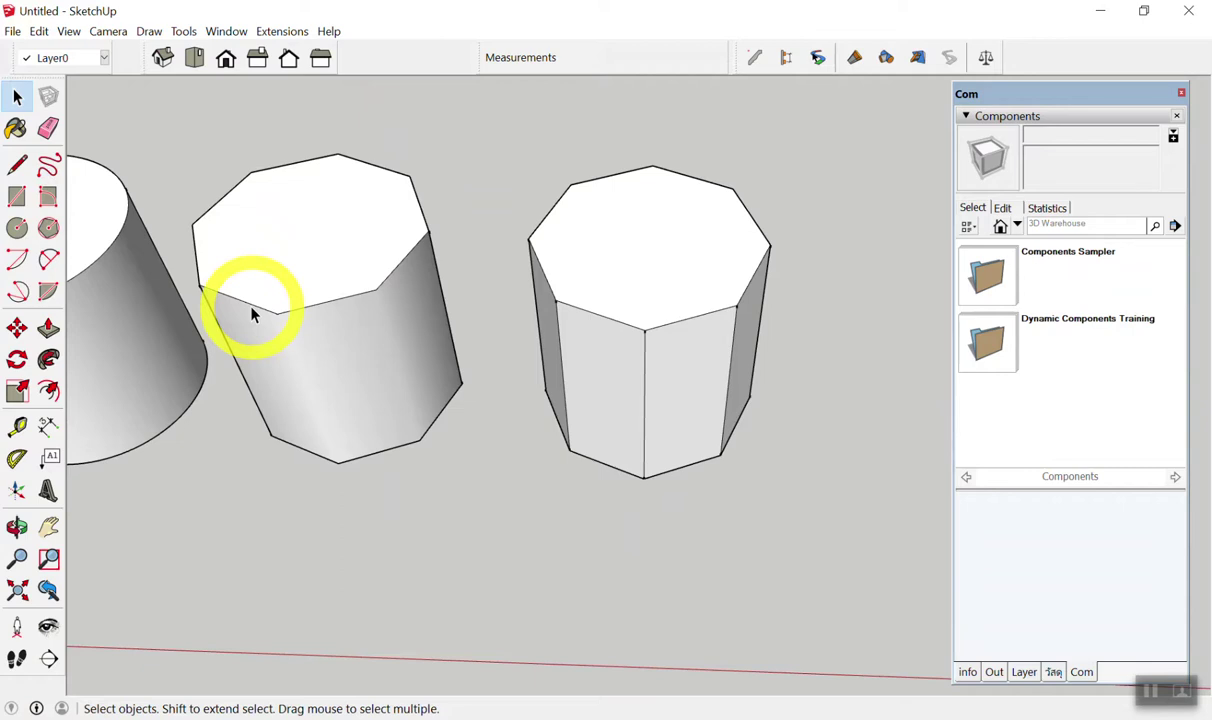
Window-select the three cylinders and two octagonal prisms after viewing the row from above.
scroll(555, 257, "down", 2)
scroll(785, 279, "down", 4)
scroll(423, 262, "up", 5)
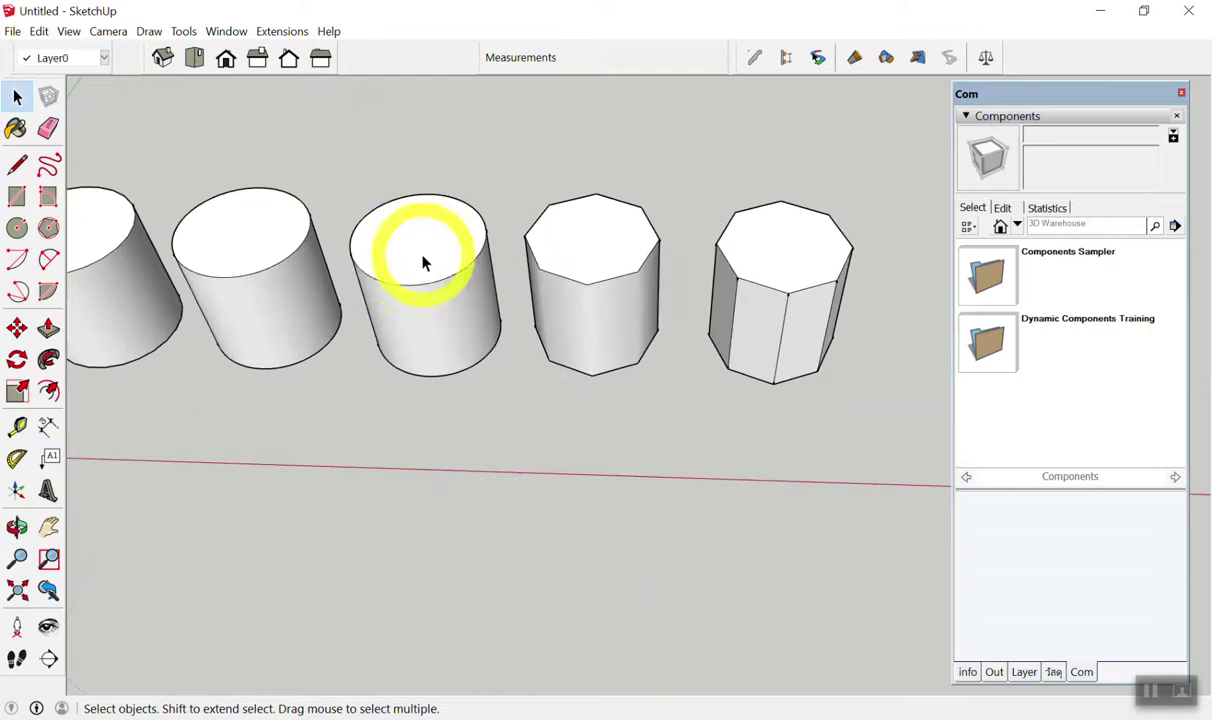
scroll(330, 243, "up", 1)
scroll(173, 222, "up", 2)
scroll(187, 217, "up", 1)
scroll(315, 220, "down", 2)
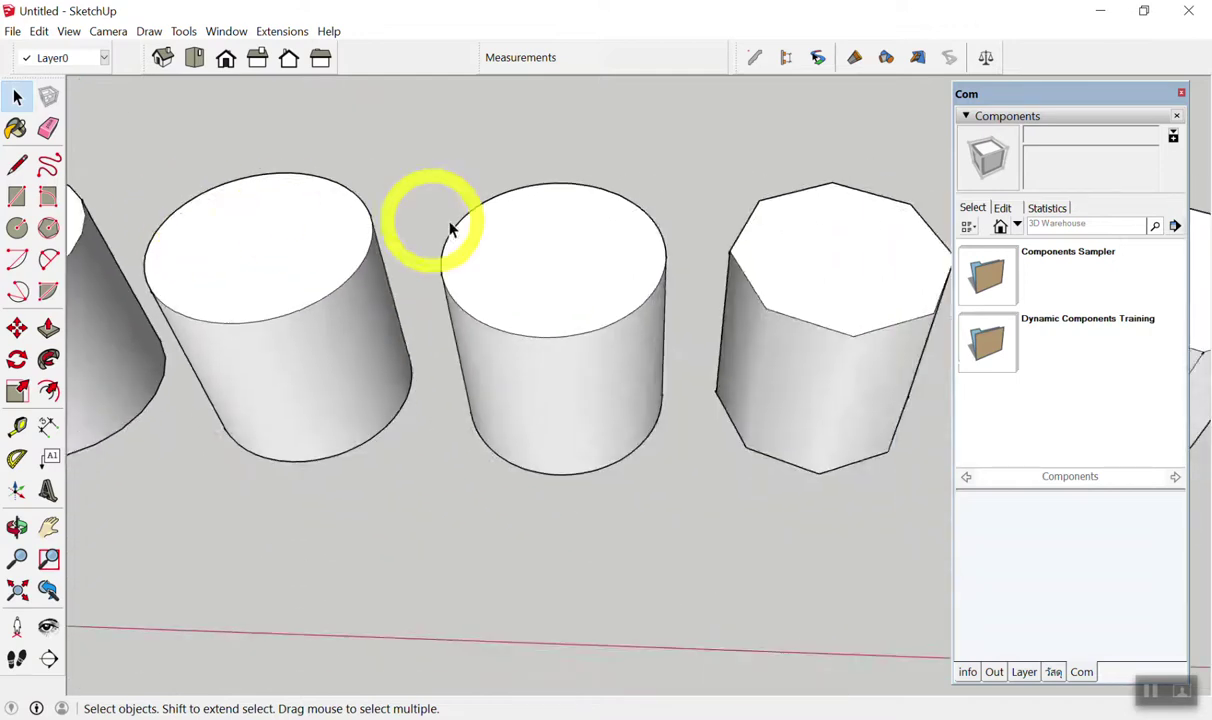
scroll(470, 233, "up", 2)
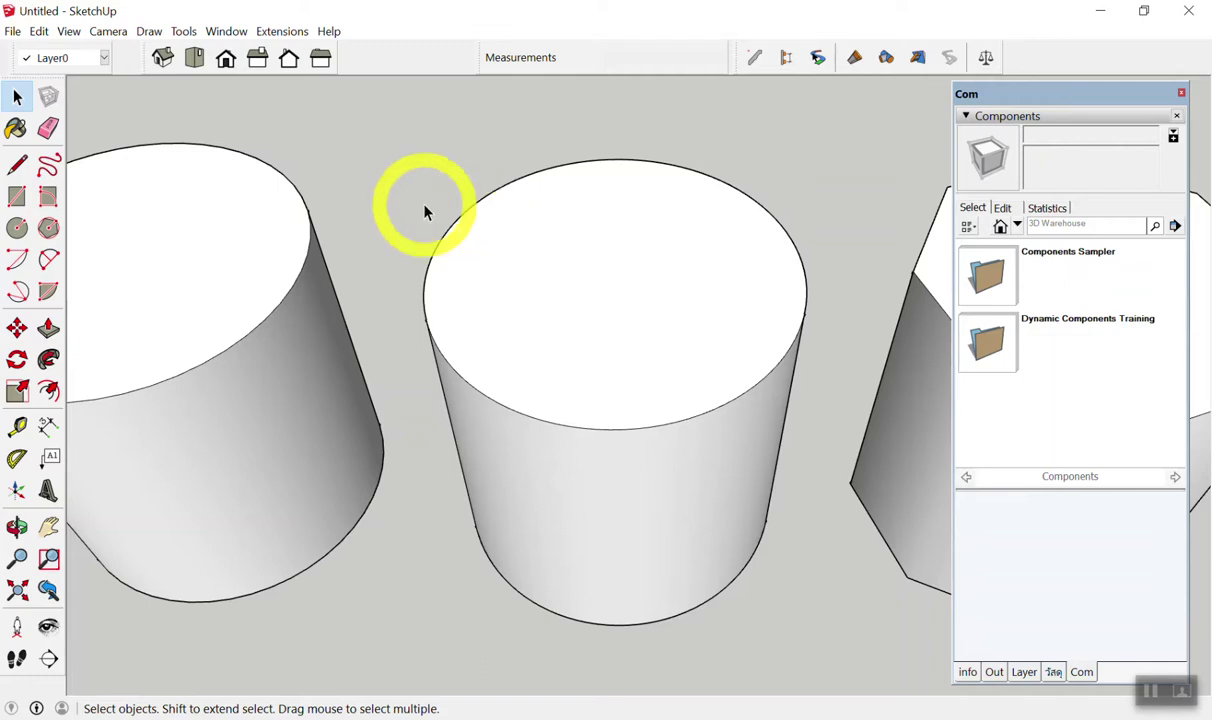
scroll(419, 203, "down", 3)
scroll(565, 249, "up", 1)
mouse_move(680, 237)
middle_mouse_down()
mouse_move(817, 252)
mouse_move(441, 262)
mouse_move(427, 240)
middle_mouse_up()
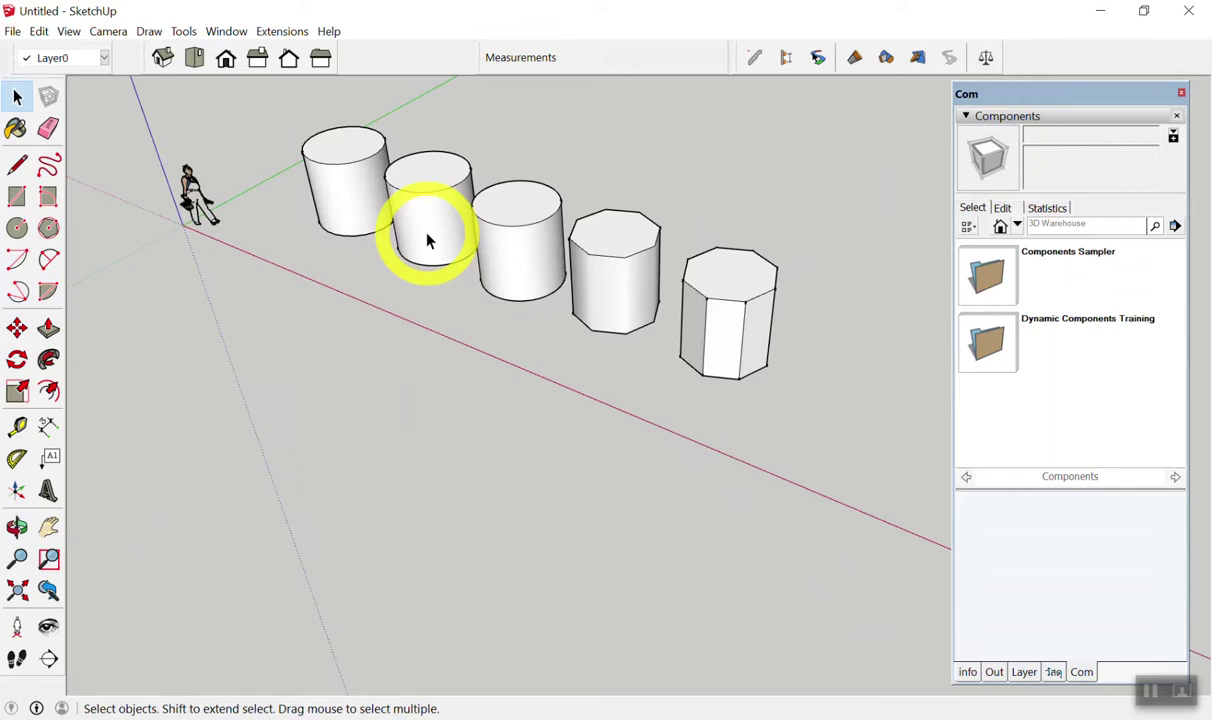
scroll(427, 240, "down", 2)
left_click_drag(331, 128, 698, 427)
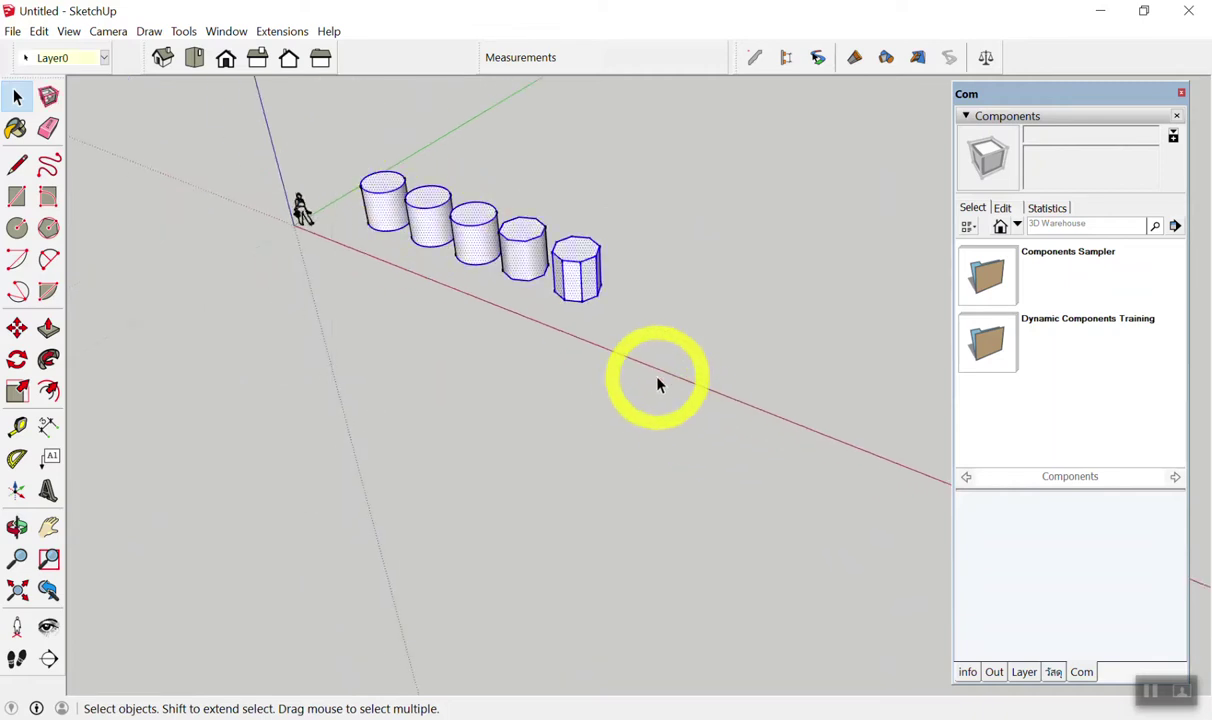
Delete the three cylinders and two octagonal prisms, then switch to the standard Top view (F2).
key("Delete")
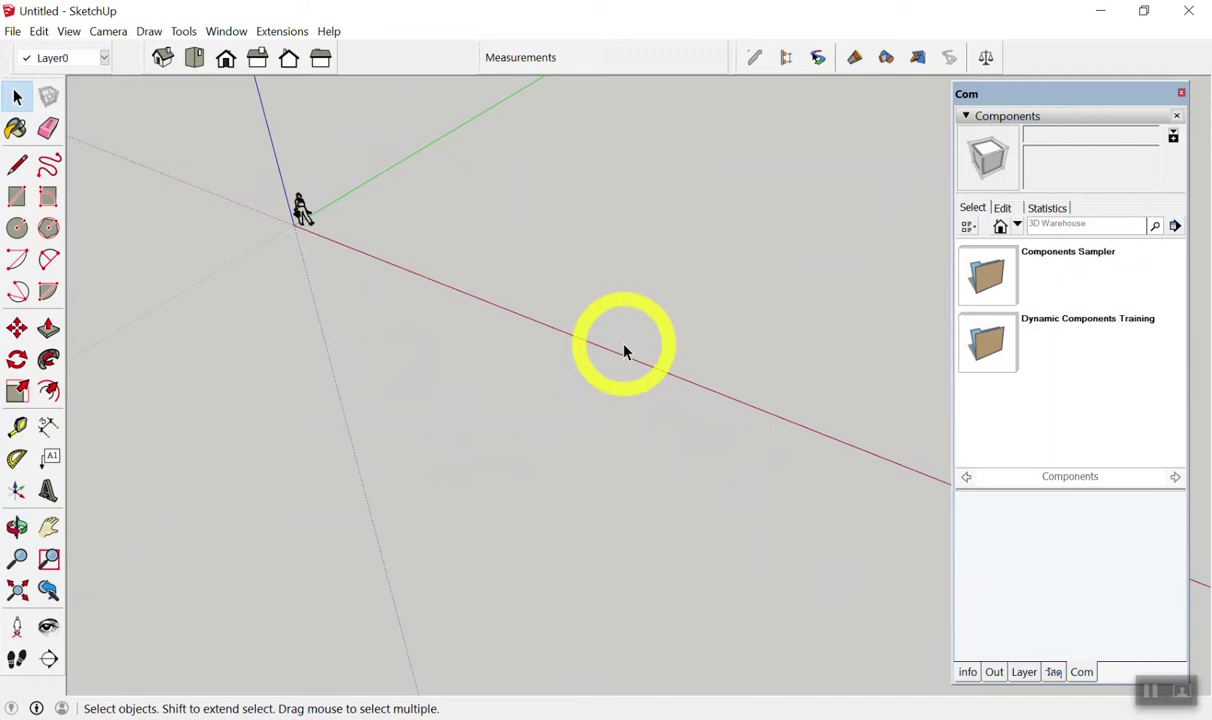
middle_click_drag(565, 346, 588, 276)
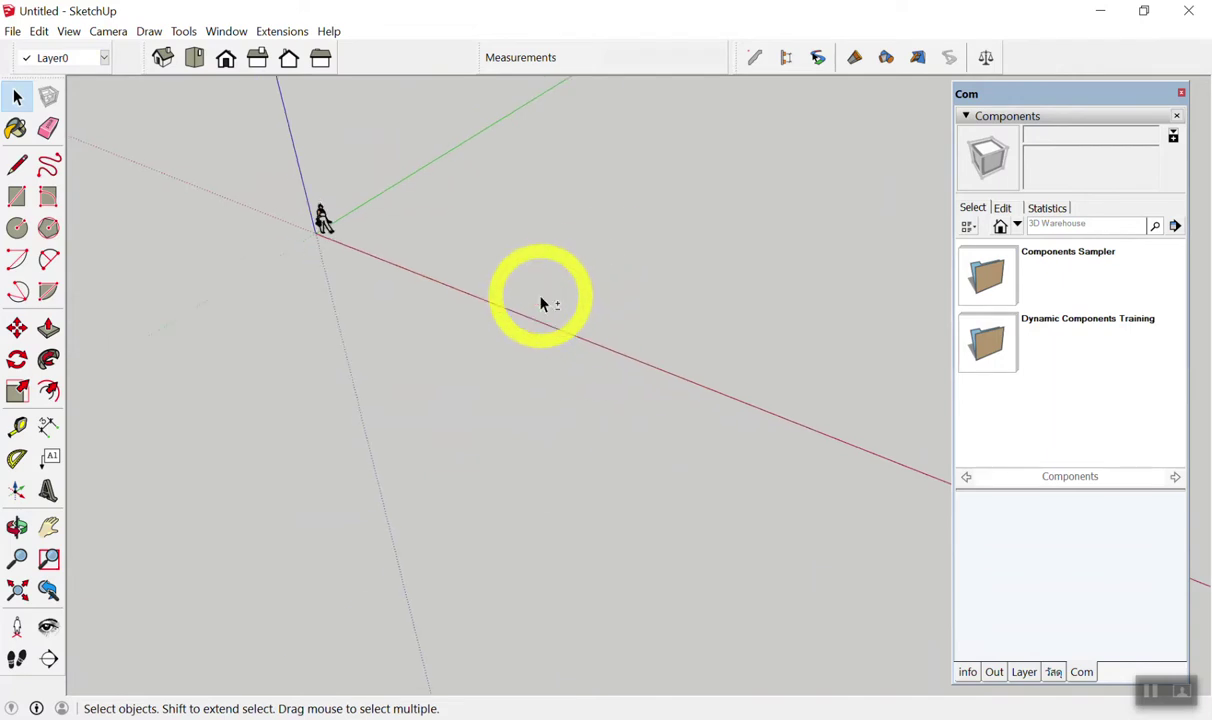
key("F2")
mouse_move(450, 285)
middle_mouse_down()
mouse_move(492, 200)
mouse_move(733, 333)
mouse_move(536, 298)
middle_mouse_up()
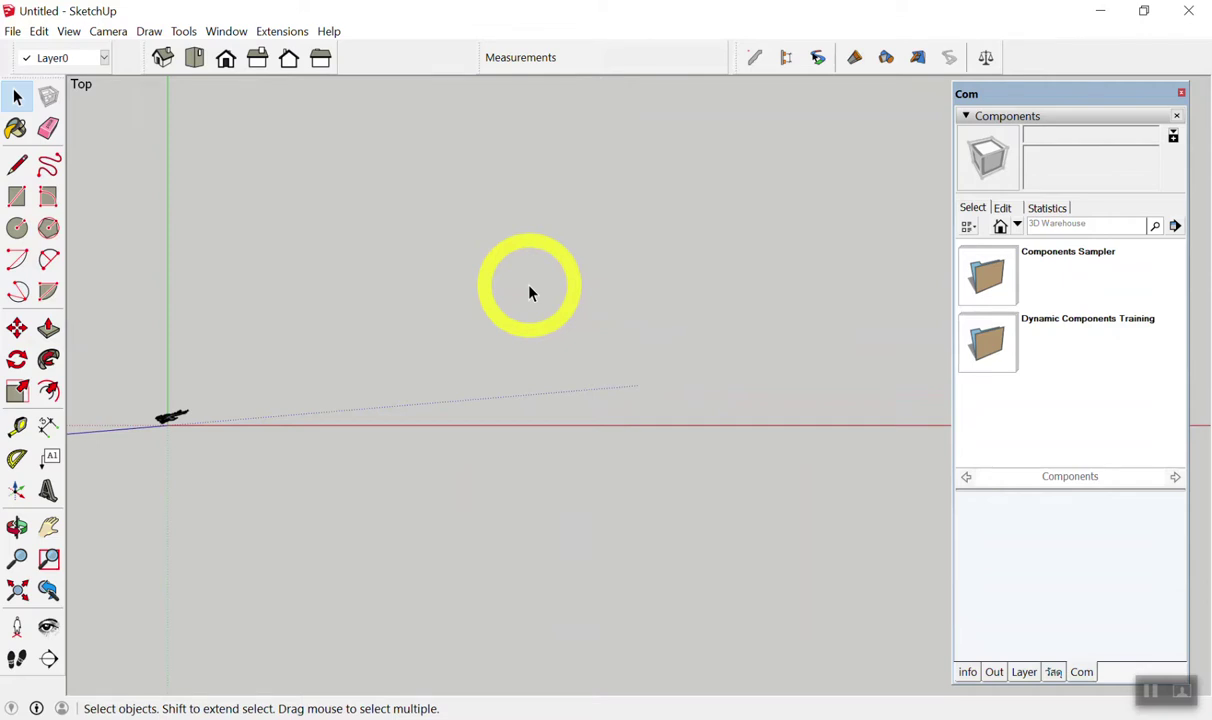
Make several false starts with the Circle tool, including a typed 100, cancelling each.
key("c")
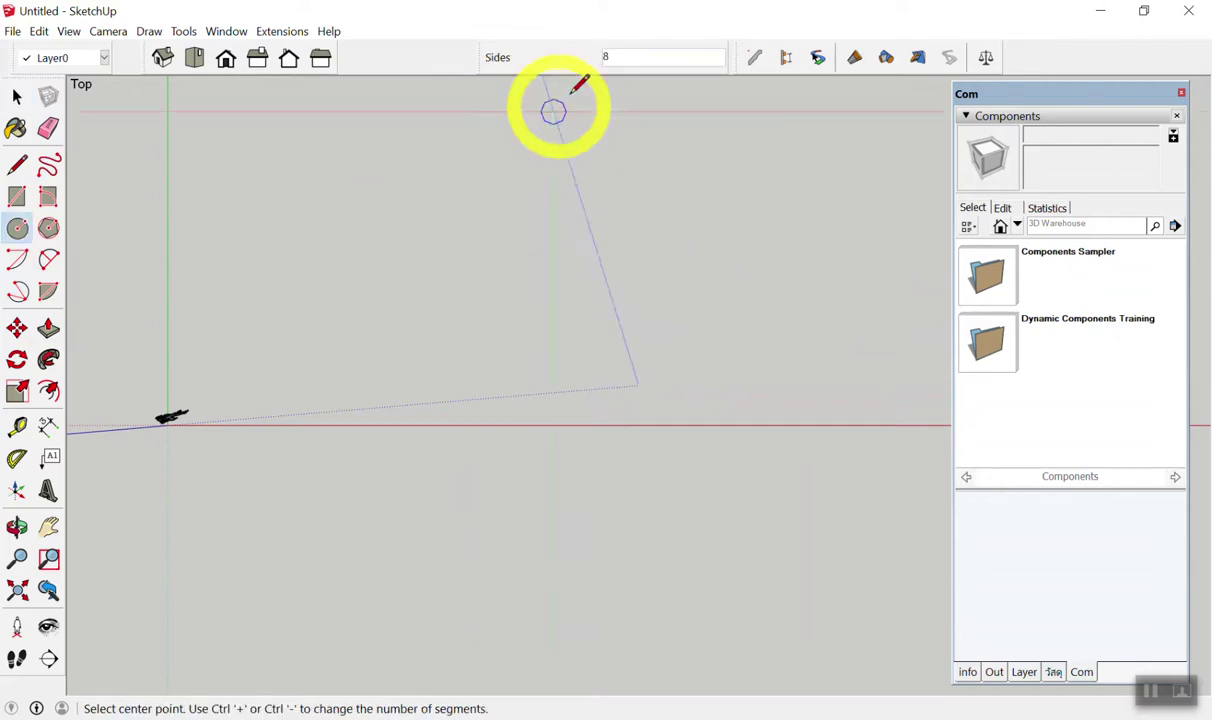
key("space")
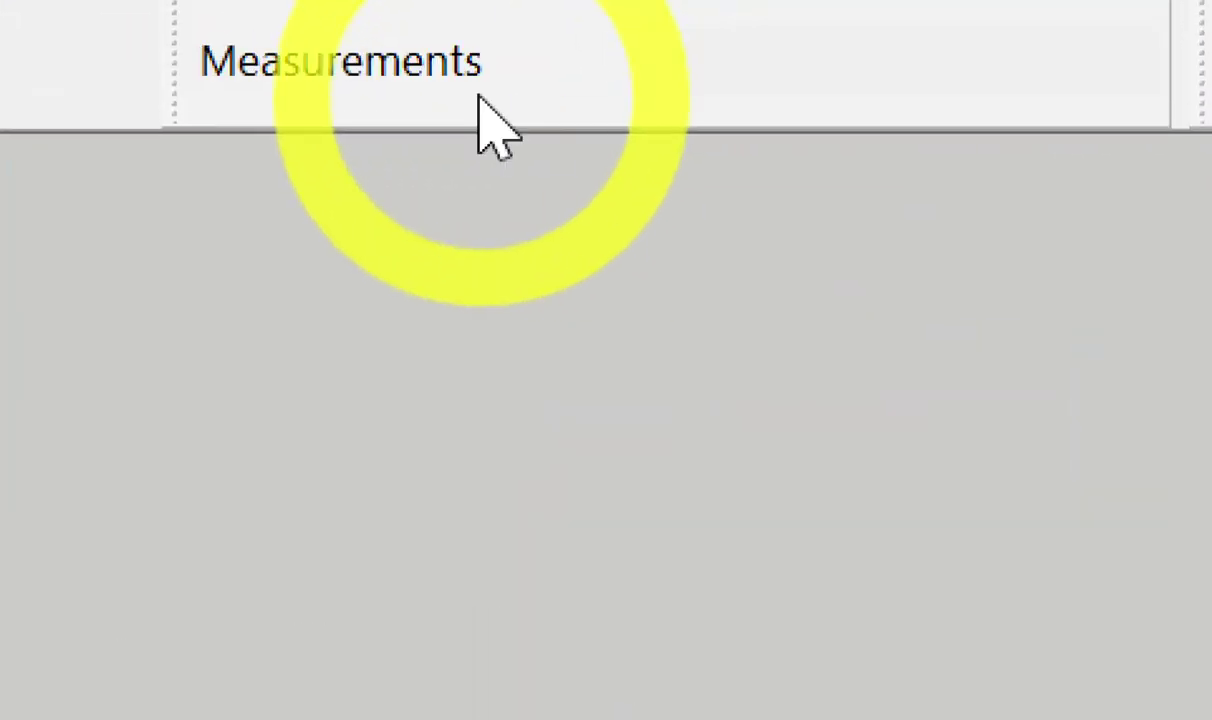
key("c")
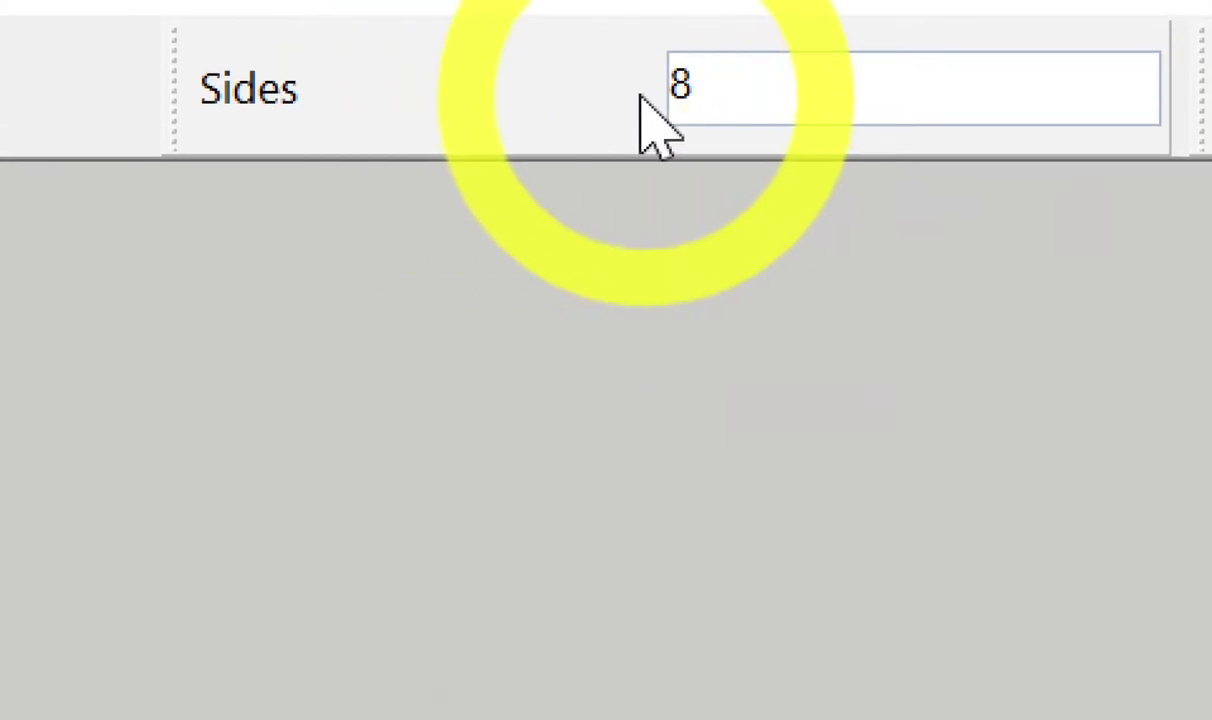
type("100")
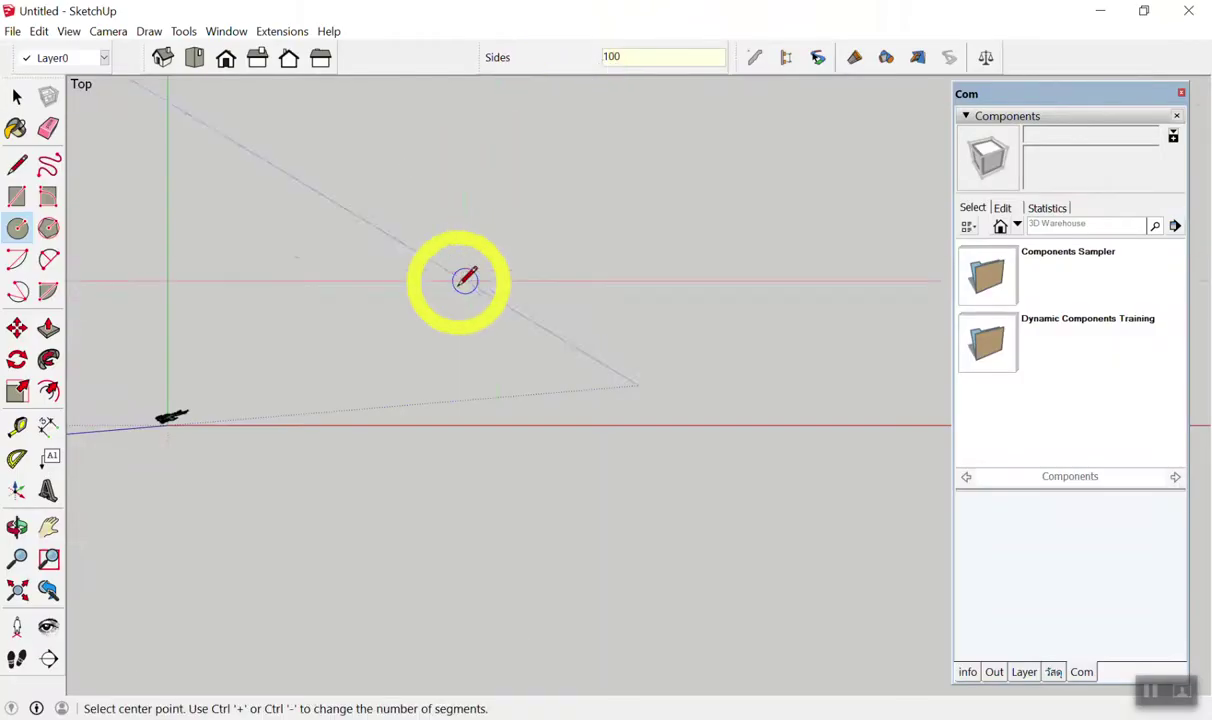
left_click(367, 323)
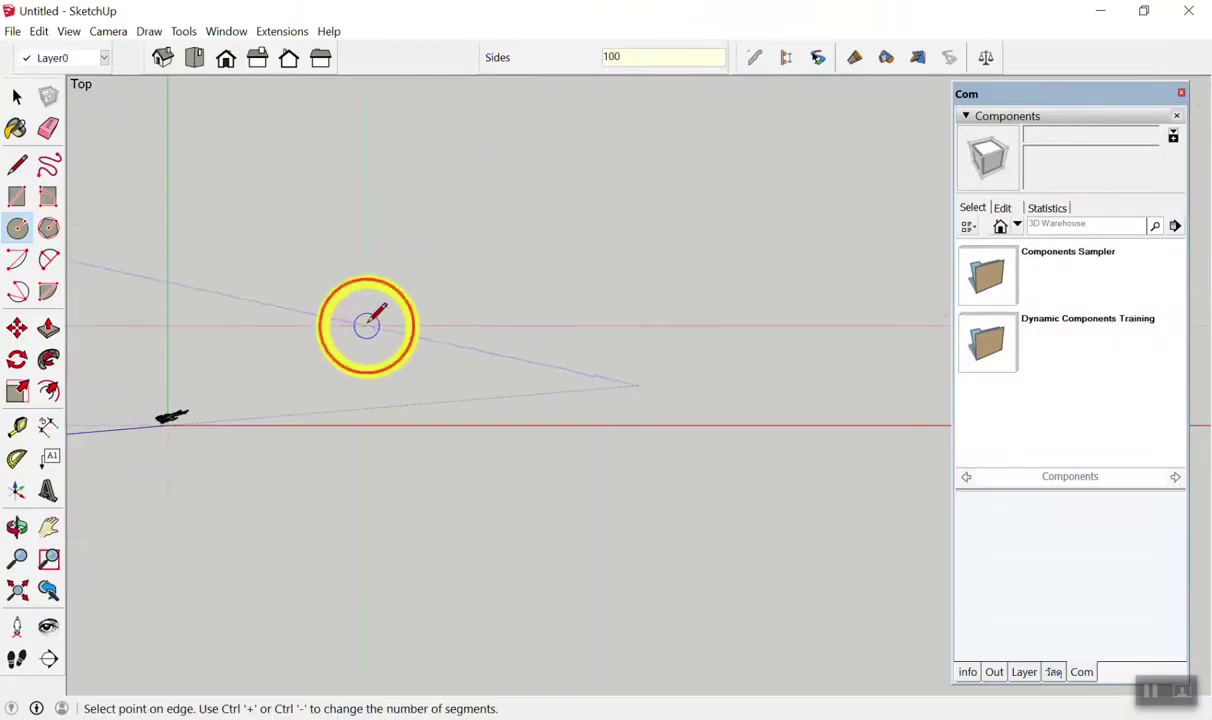
key("space")
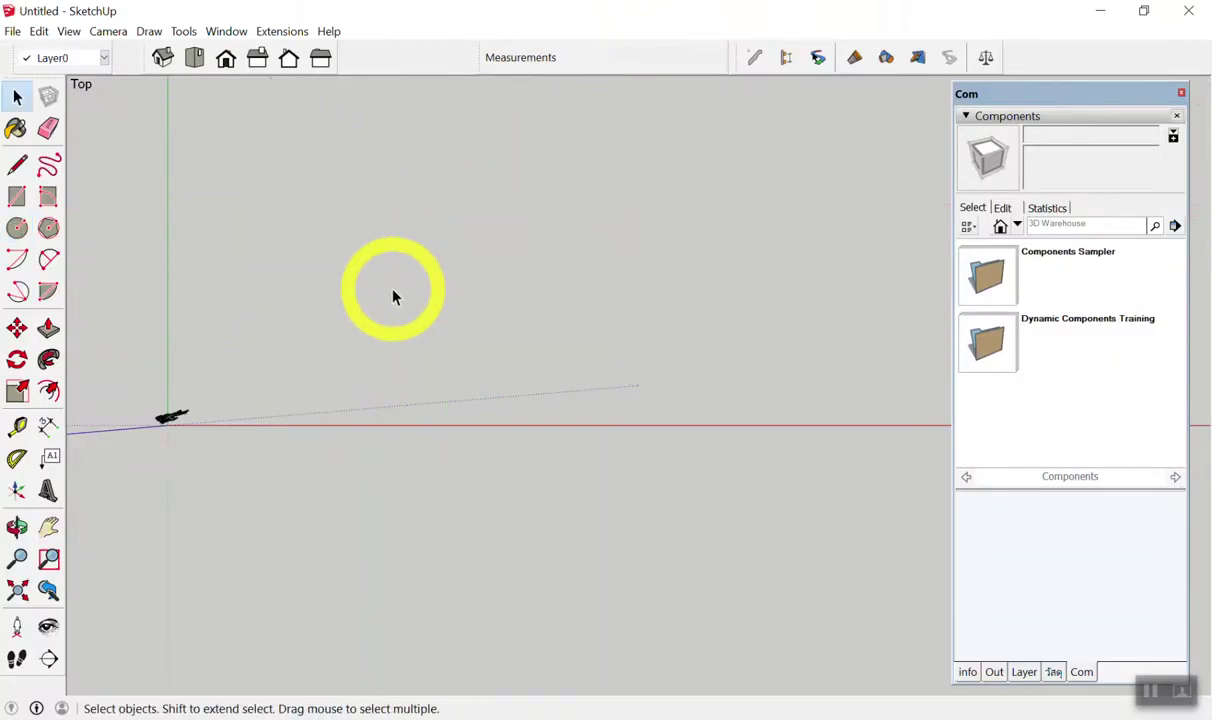
key("c")
left_click(391, 285)
key("space")
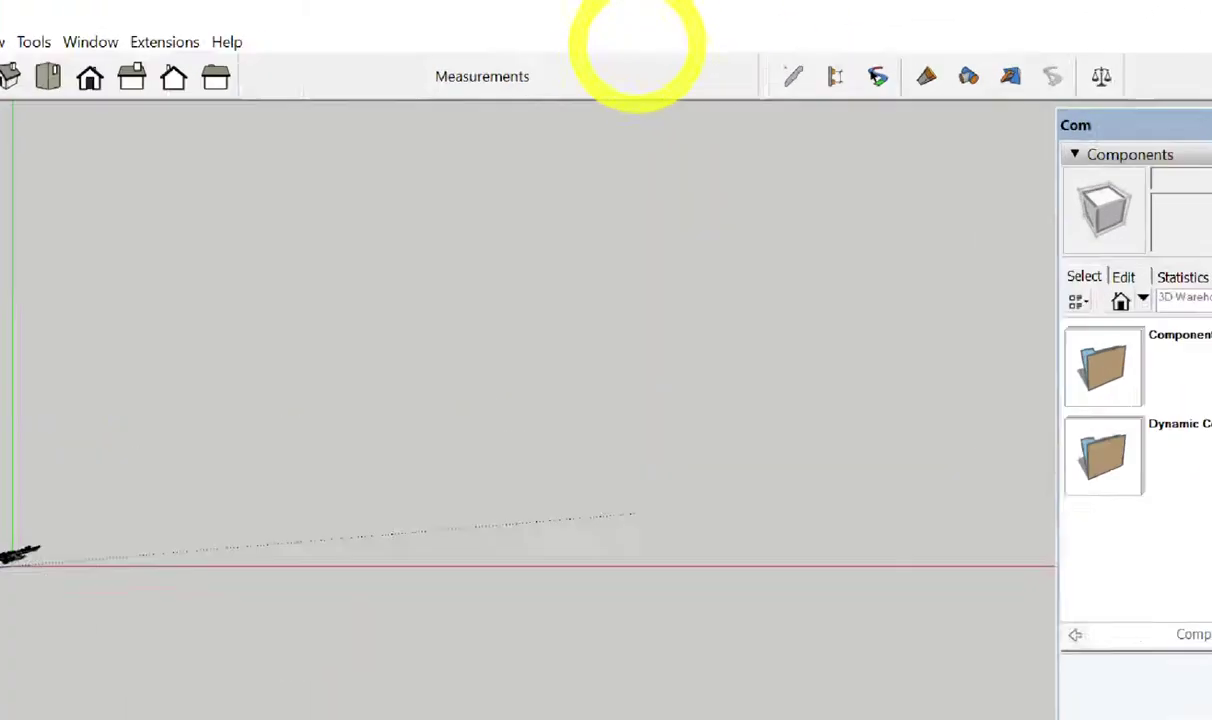
Draw a circle with a 2 m radius.
key("c")
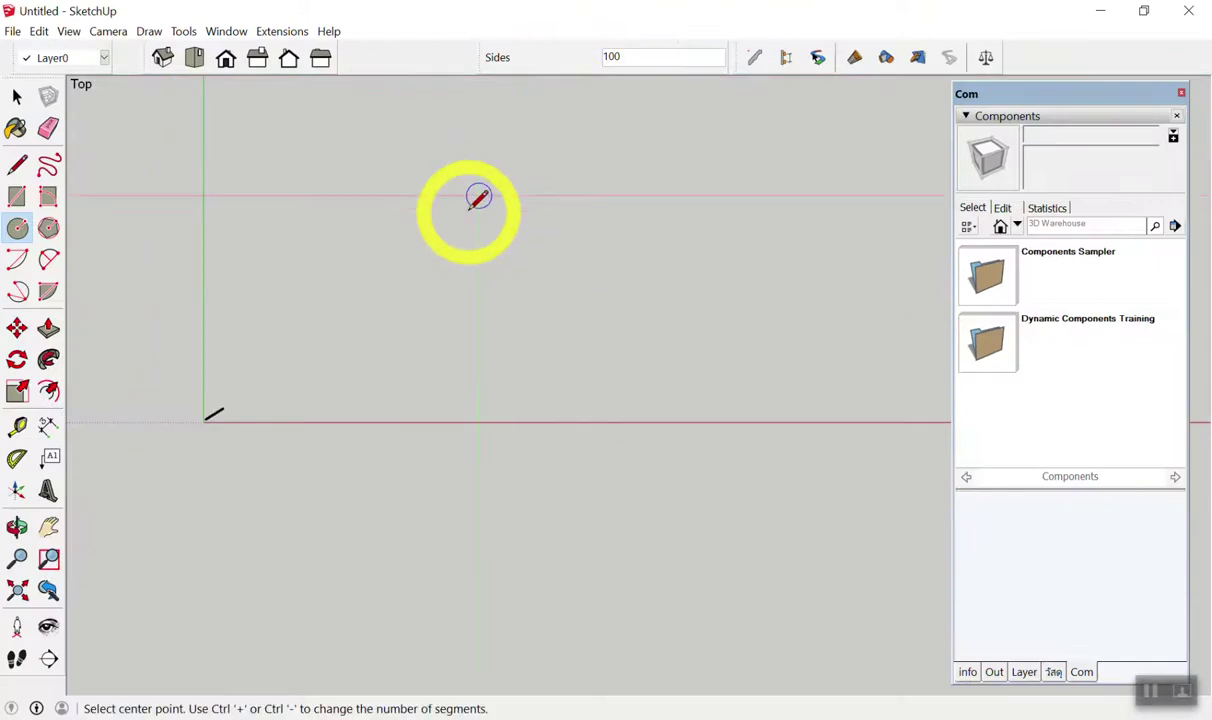
left_click(430, 258)
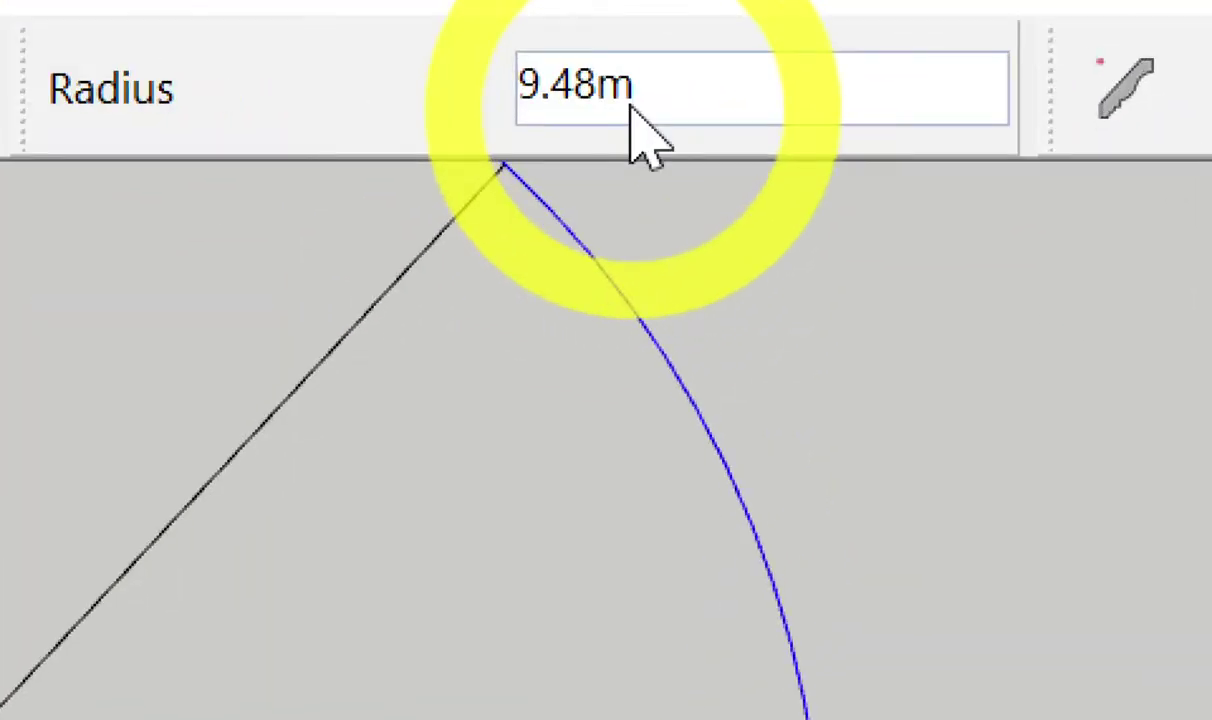
type("2")
key("Return")
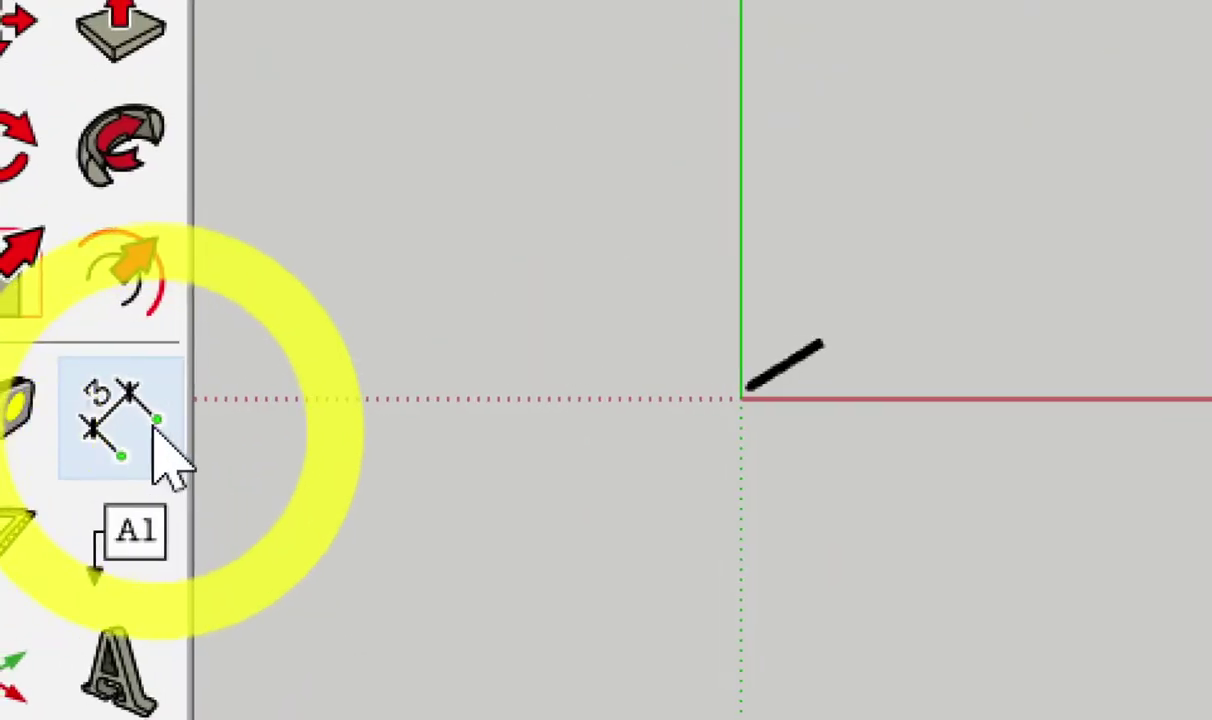
Add a DIA 4.00m diameter dimension to the circle, then delete it.
left_click(155, 432)
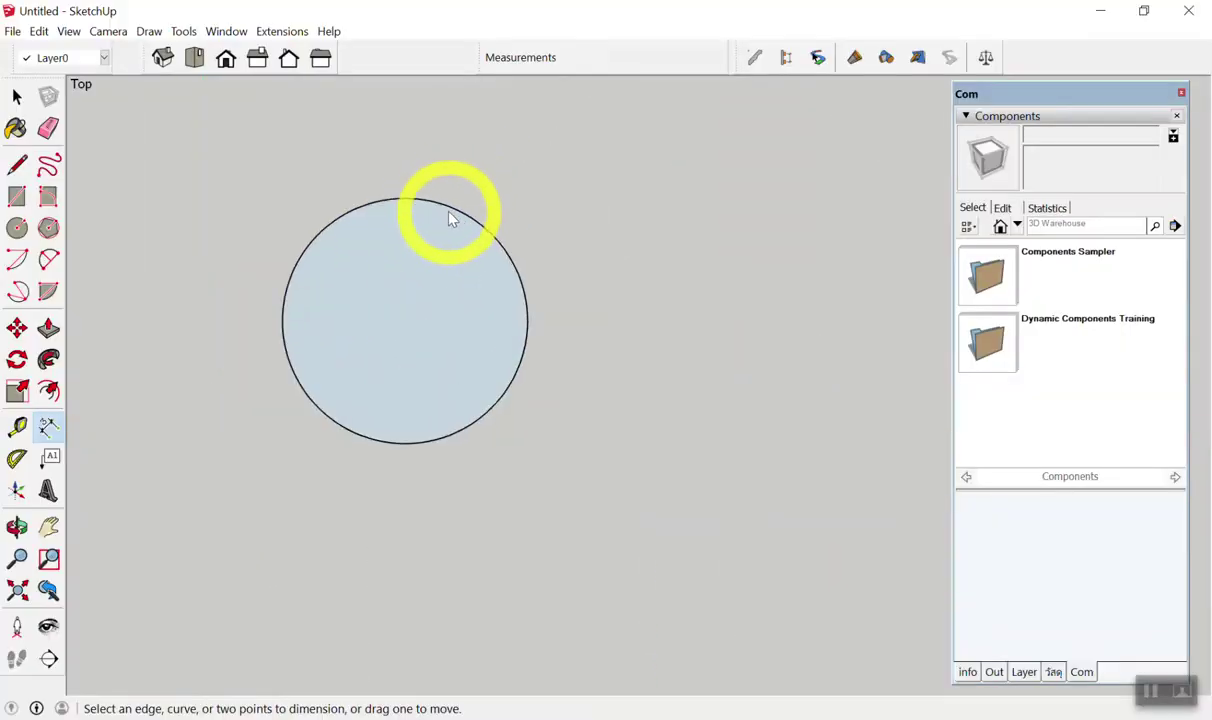
left_click(460, 212)
left_click(543, 168)
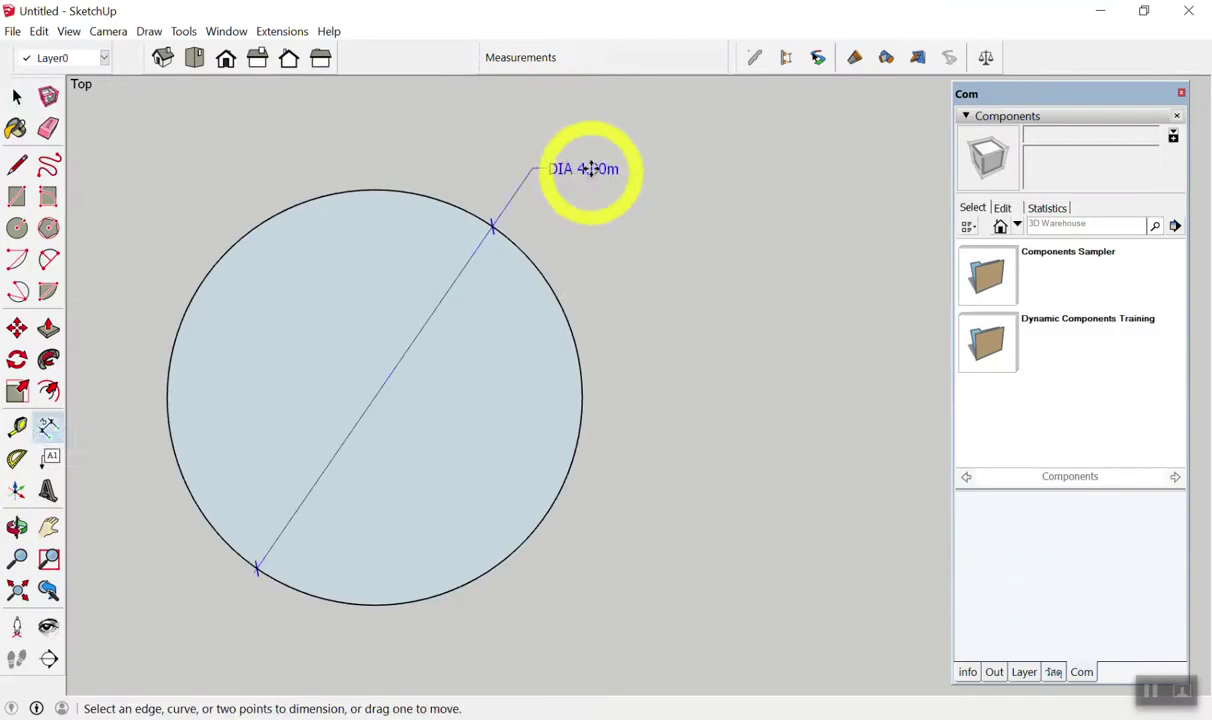
key("space")
left_click(576, 211)
key("Delete")
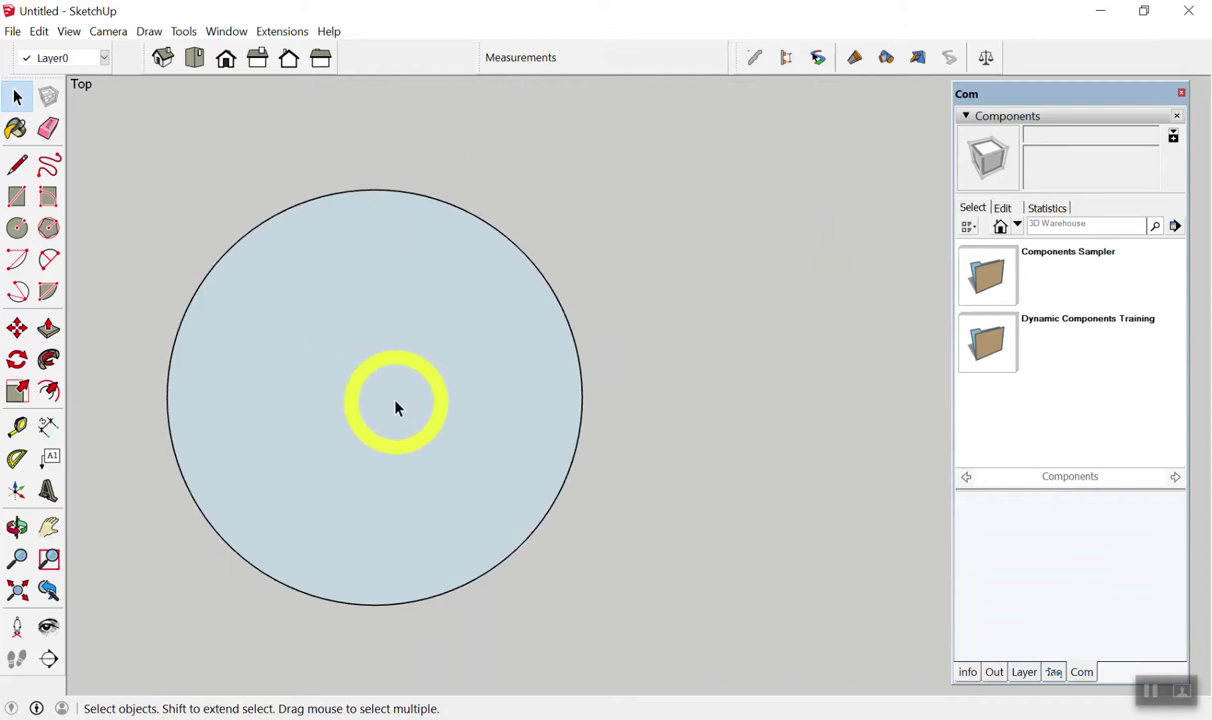
Zoom around the circle and activate the Line tool.
scroll(346, 316, "down", 1)
scroll(346, 354, "up", 1)
scroll(400, 345, "down", 2)
scroll(435, 336, "up", 1)
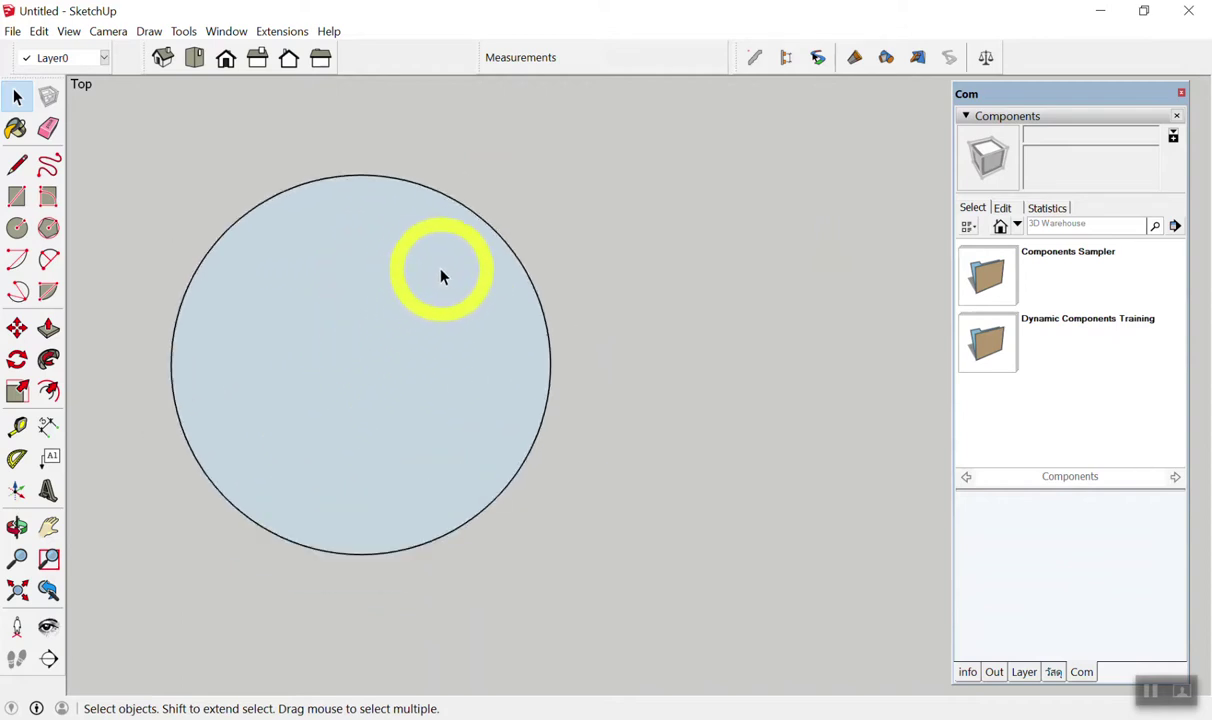
key("l")
key("space")
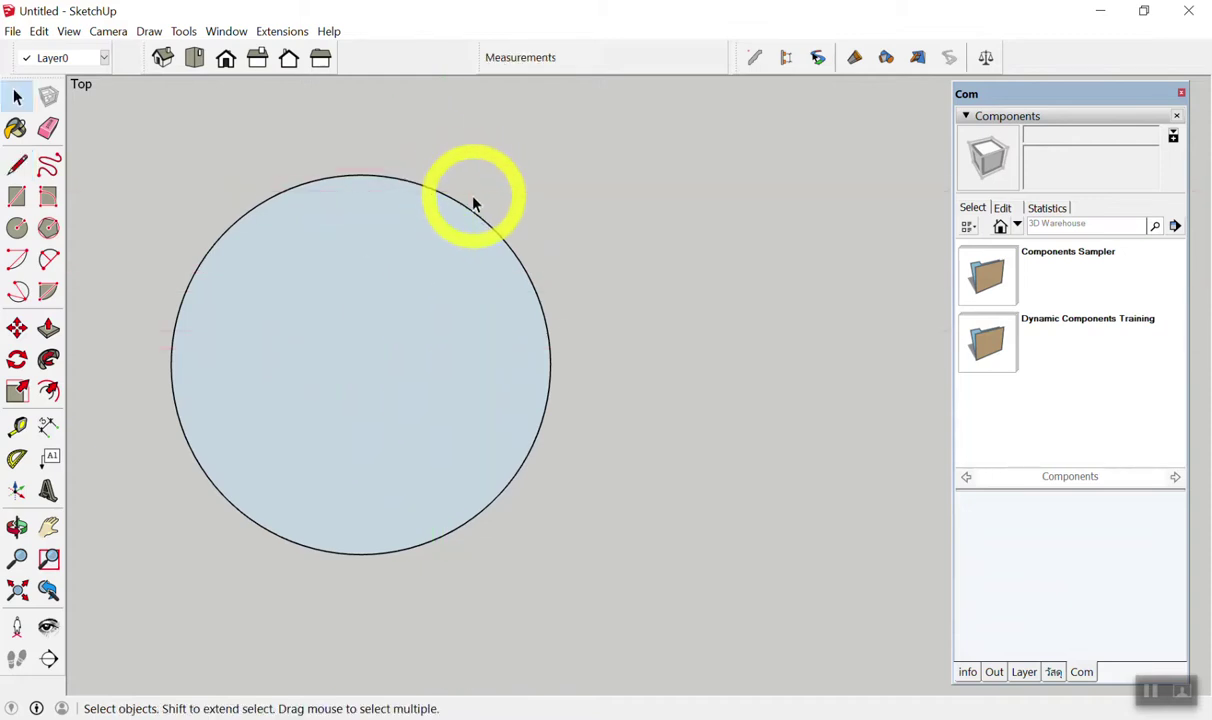
key("l")
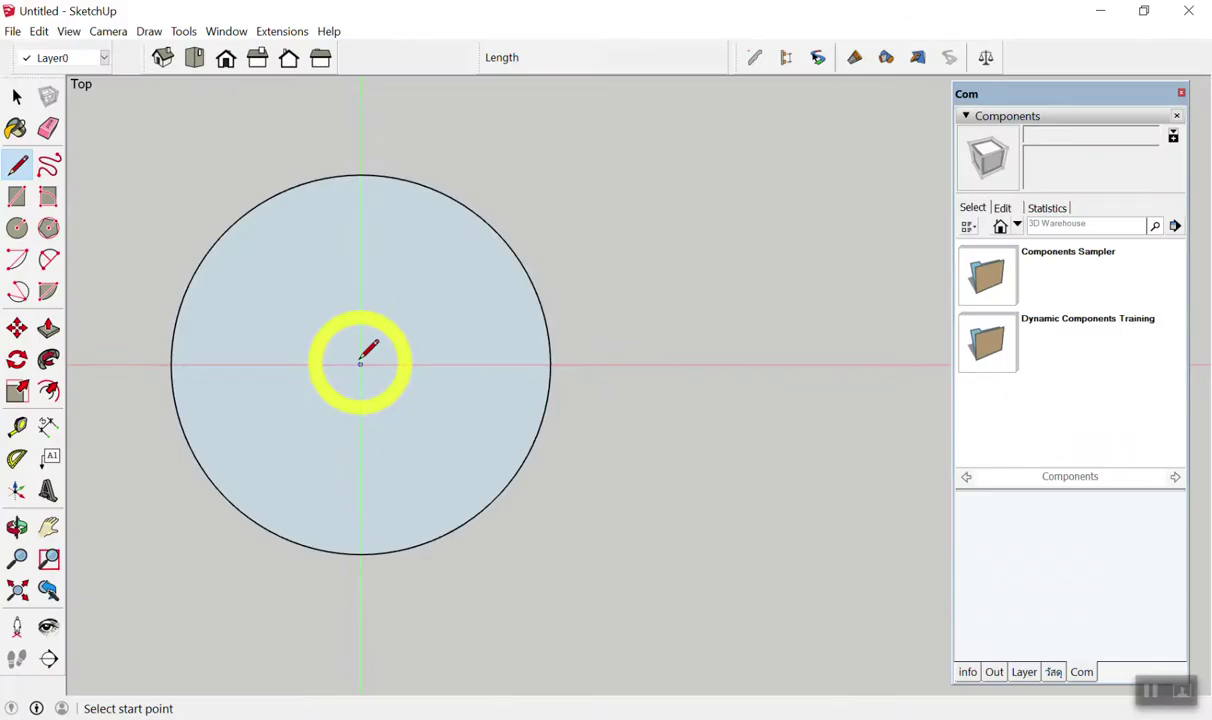
Draw a line from the centre across the circle, check both halves, then undo it.
left_click(360, 363)
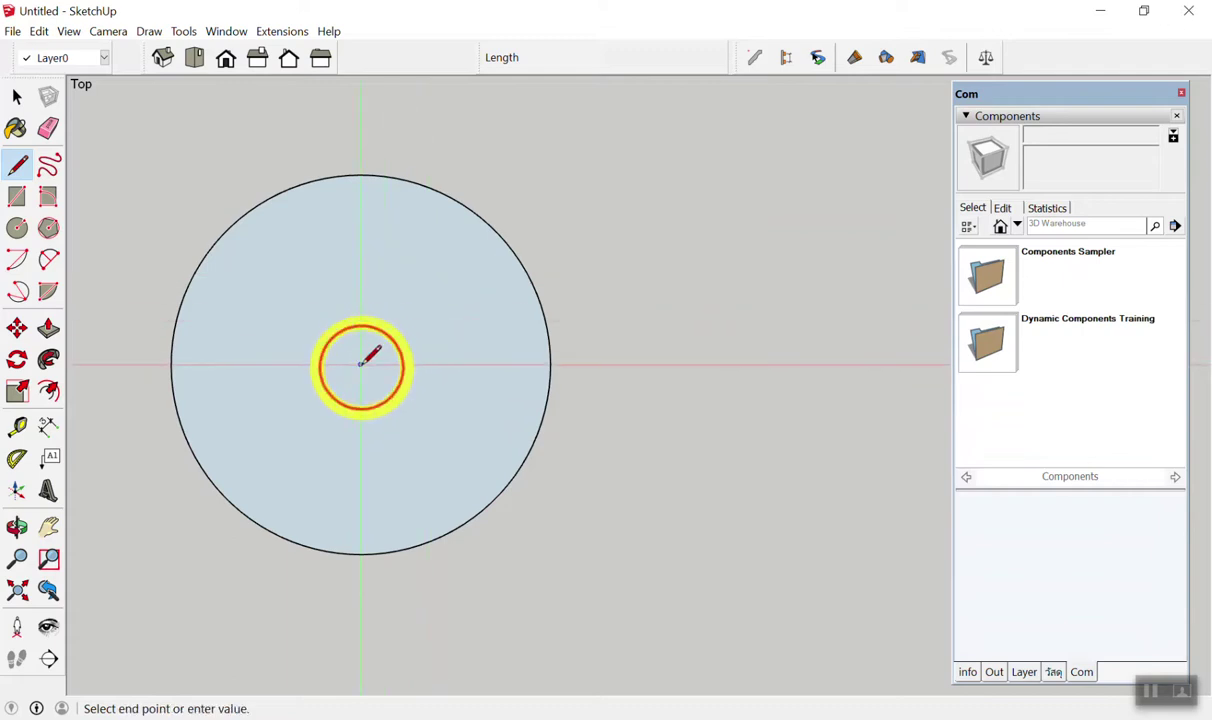
left_click(669, 364)
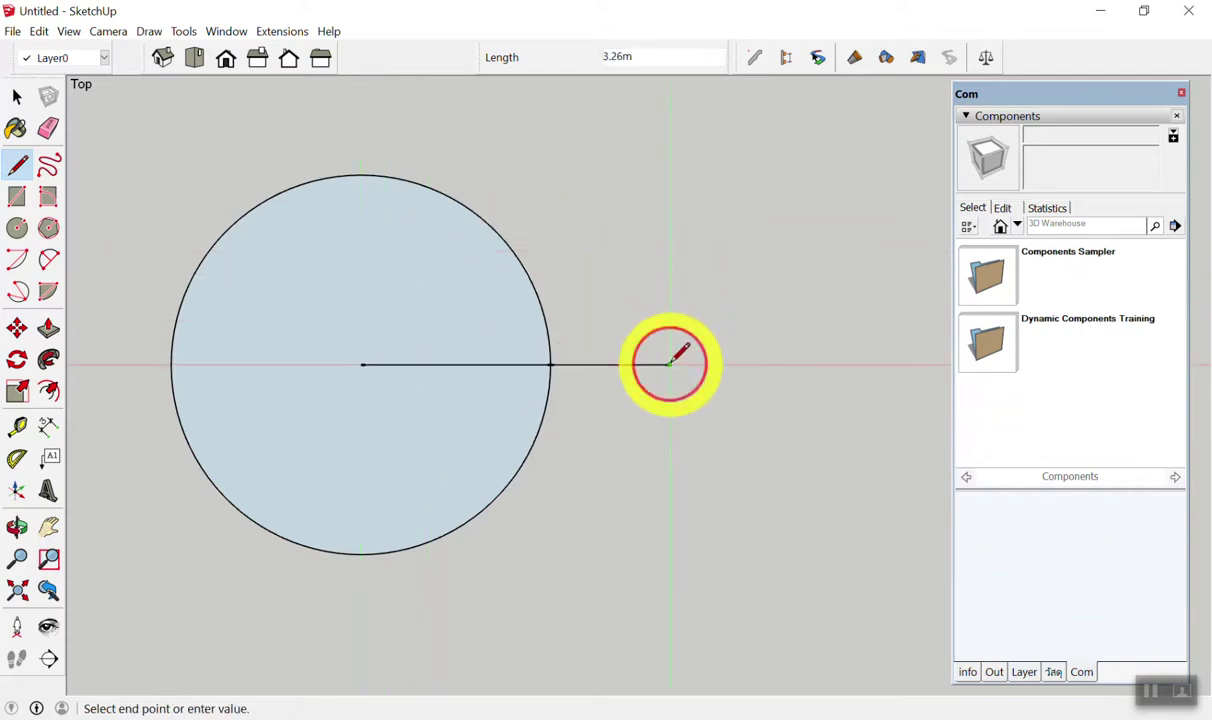
left_click(90, 364)
key("space")
mouse_move(565, 170)
left_mouse_down()
mouse_move(520, 222)
mouse_move(263, 305)
left_mouse_up()
left_click_drag(654, 440, 306, 622)
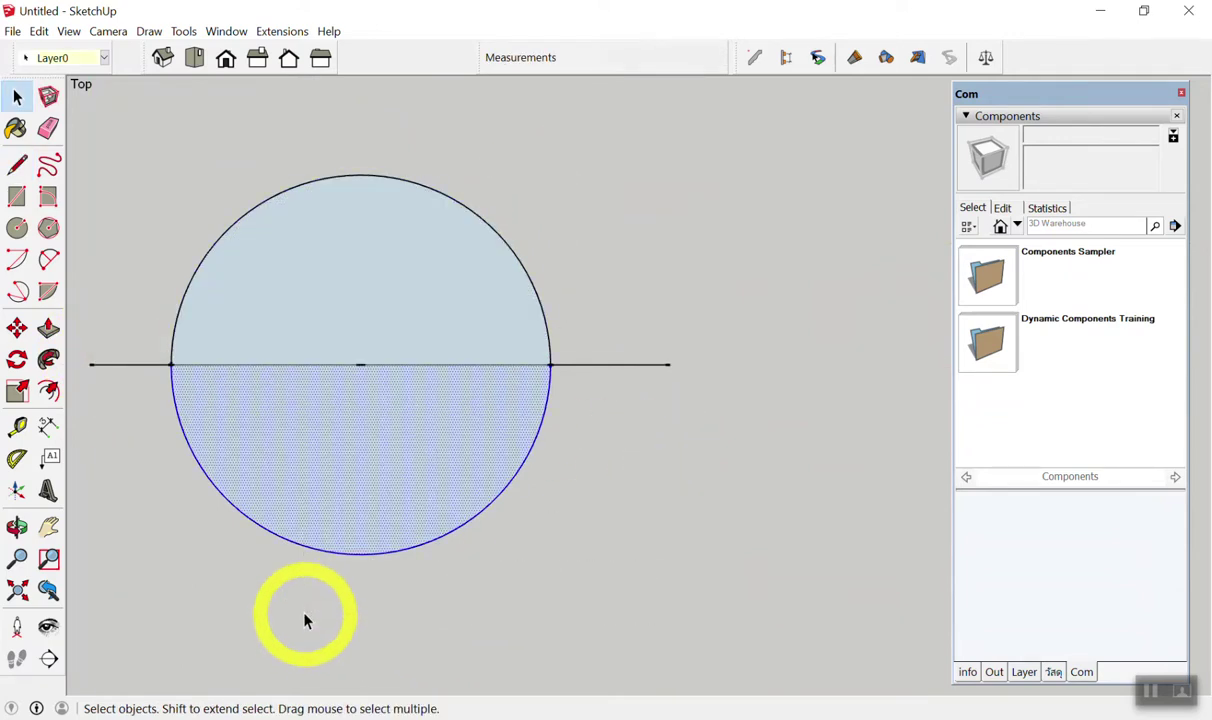
key("ctrl+z")
key("ctrl+z")
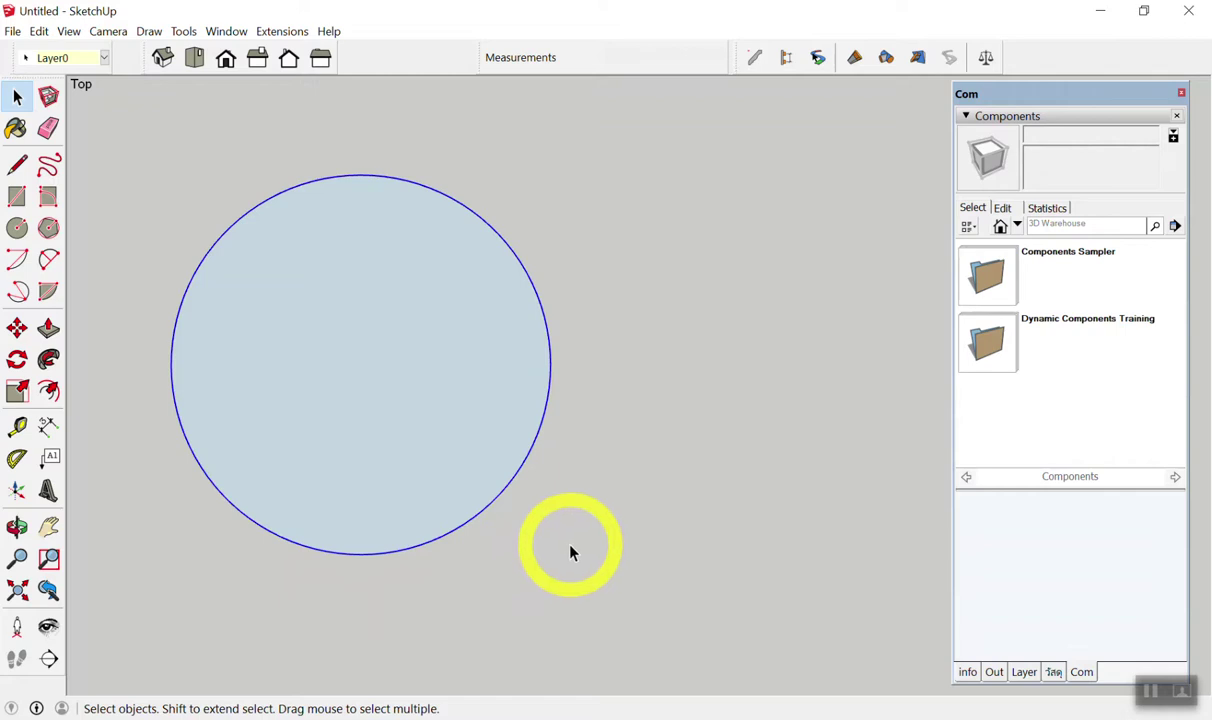
Redraw the horizontal line from the circle's centre along the red axis past both sides.
key("l")
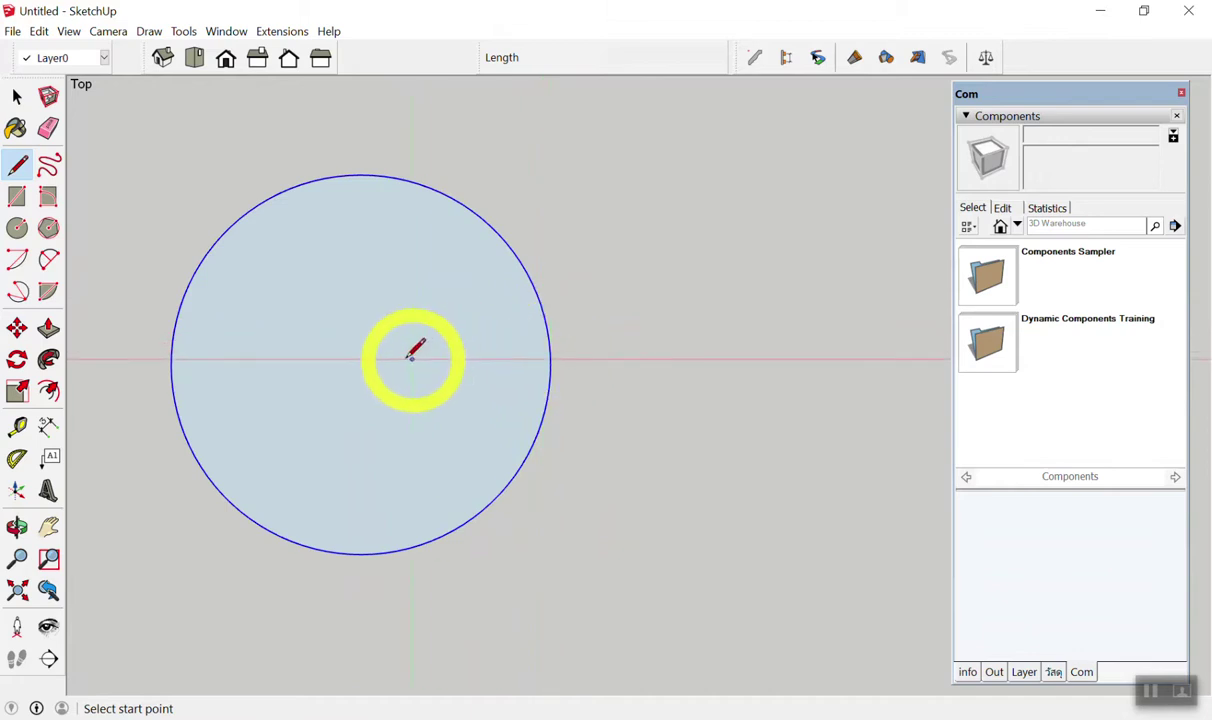
left_click(361, 363)
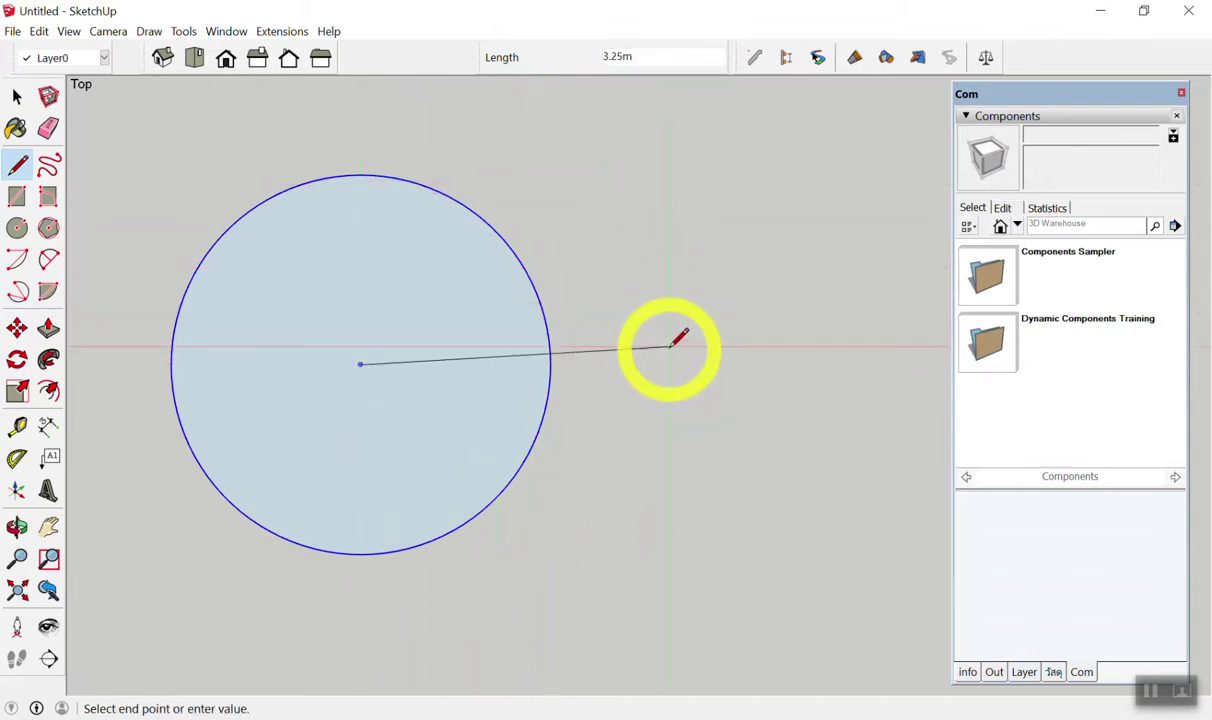
left_click(668, 363)
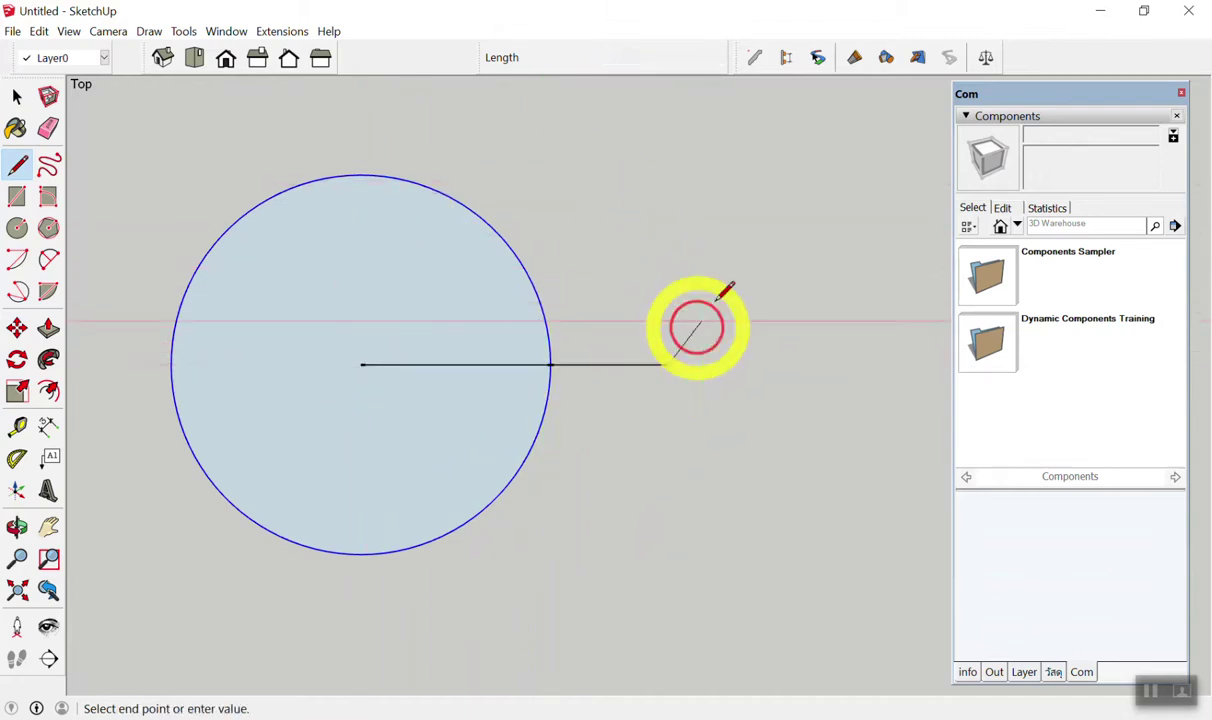
left_click(80, 364)
key("alt+space")
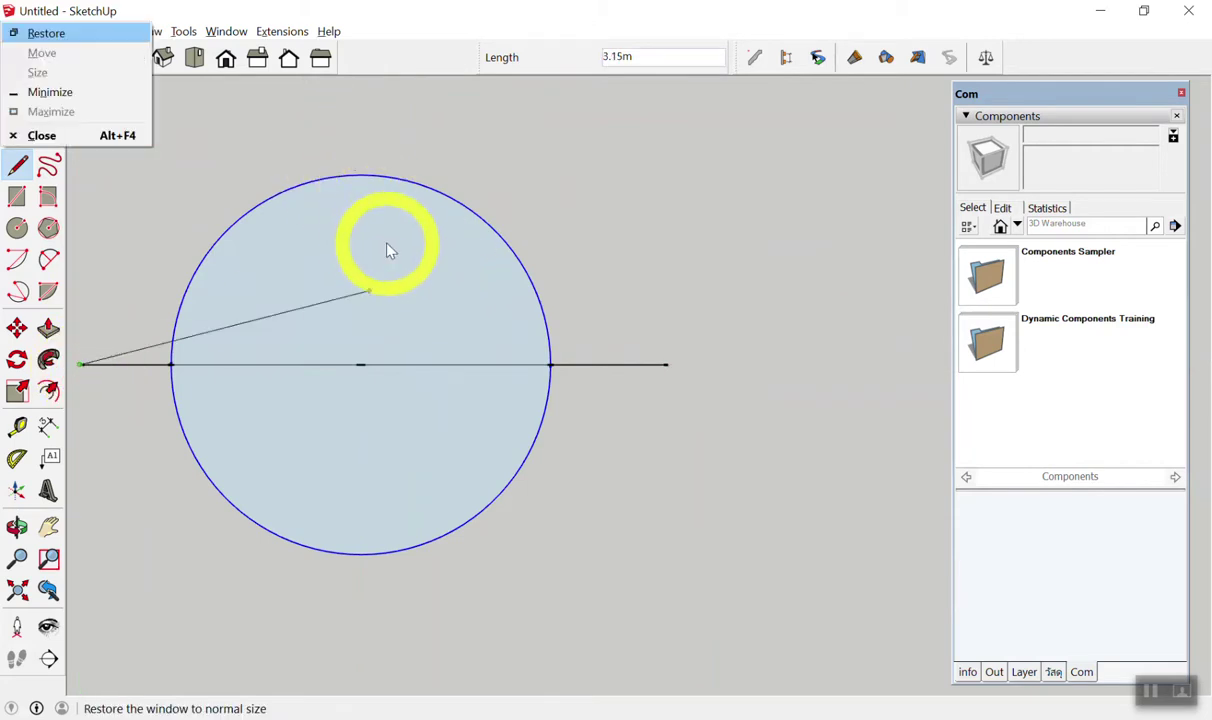
left_click(446, 175)
key("Escape")
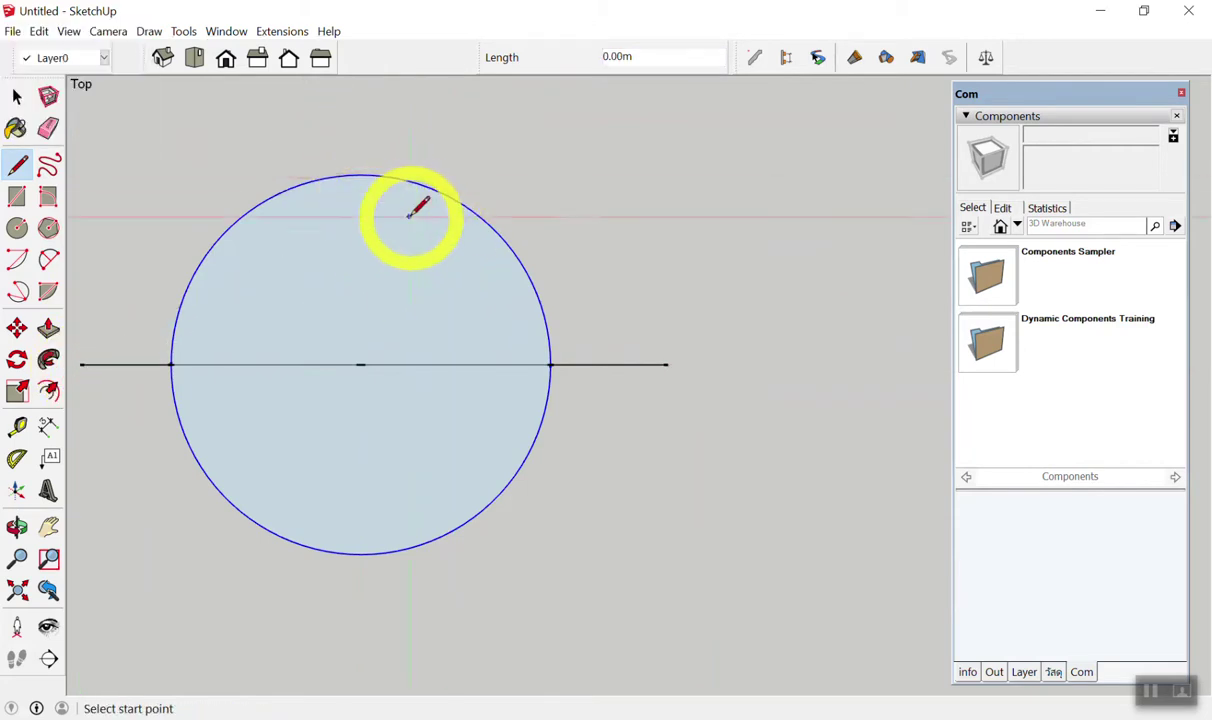
key("space")
Select the upper and lower half-circle faces to confirm the split, then clear the selection.
left_click(409, 247)
left_click(410, 400)
left_click(440, 285)
left_click(433, 425)
left_click(419, 292)
left_click(436, 428)
scroll(530, 256, "down", 3)
left_click(584, 219)
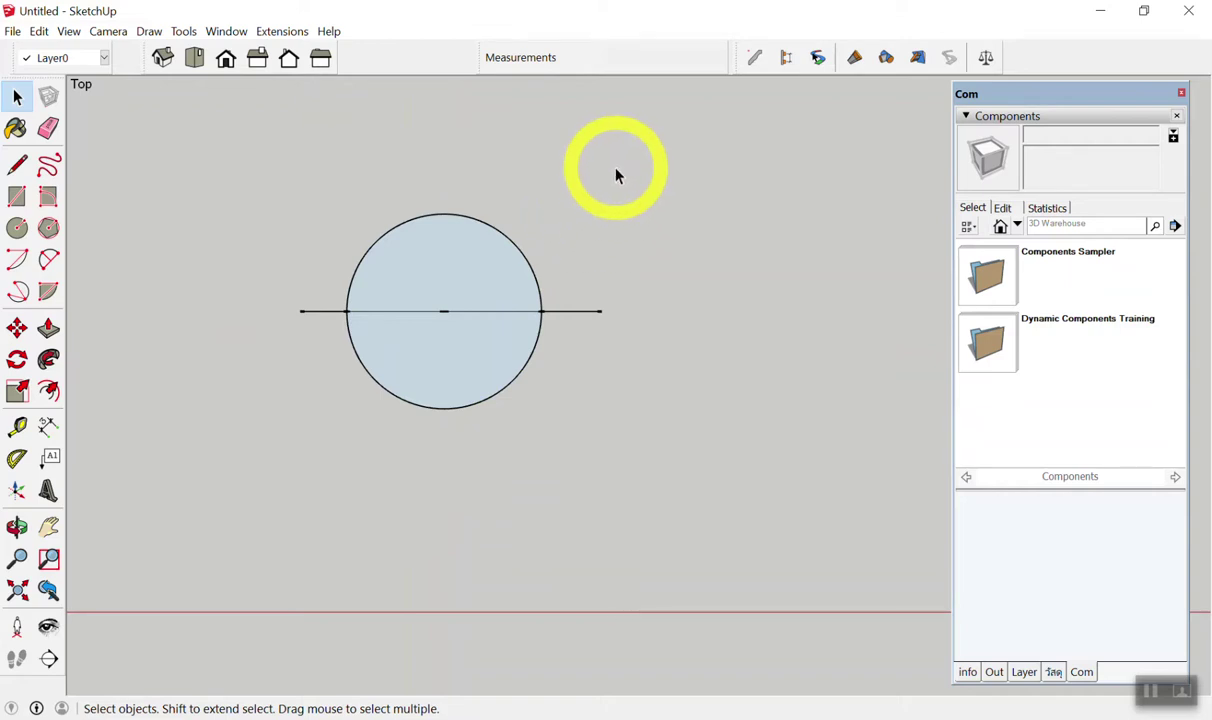
Window-select and delete the circle and dividing line, then return to Top view (F2).
scroll(616, 176, "down", 3)
left_click_drag(636, 184, 500, 279)
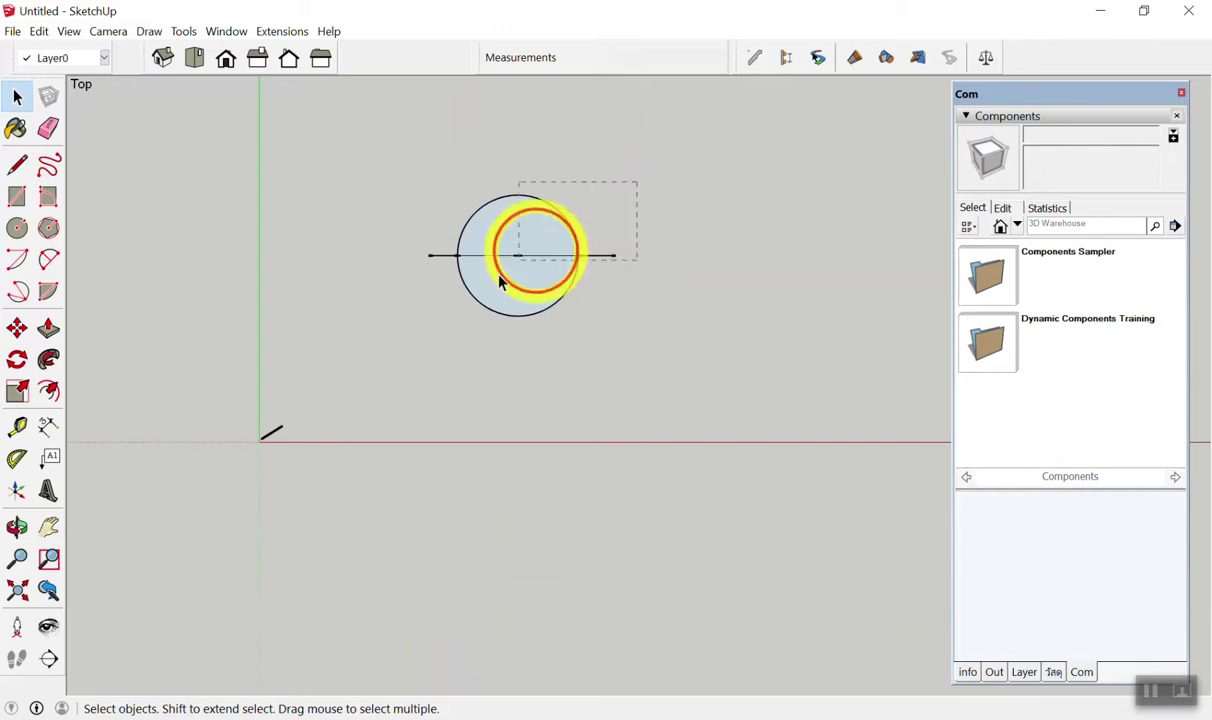
key("Delete")
mouse_move(506, 380)
middle_mouse_down()
mouse_move(317, 151)
mouse_move(319, 233)
mouse_move(463, 266)
mouse_move(203, 197)
mouse_move(365, 270)
mouse_move(89, 232)
middle_mouse_up()
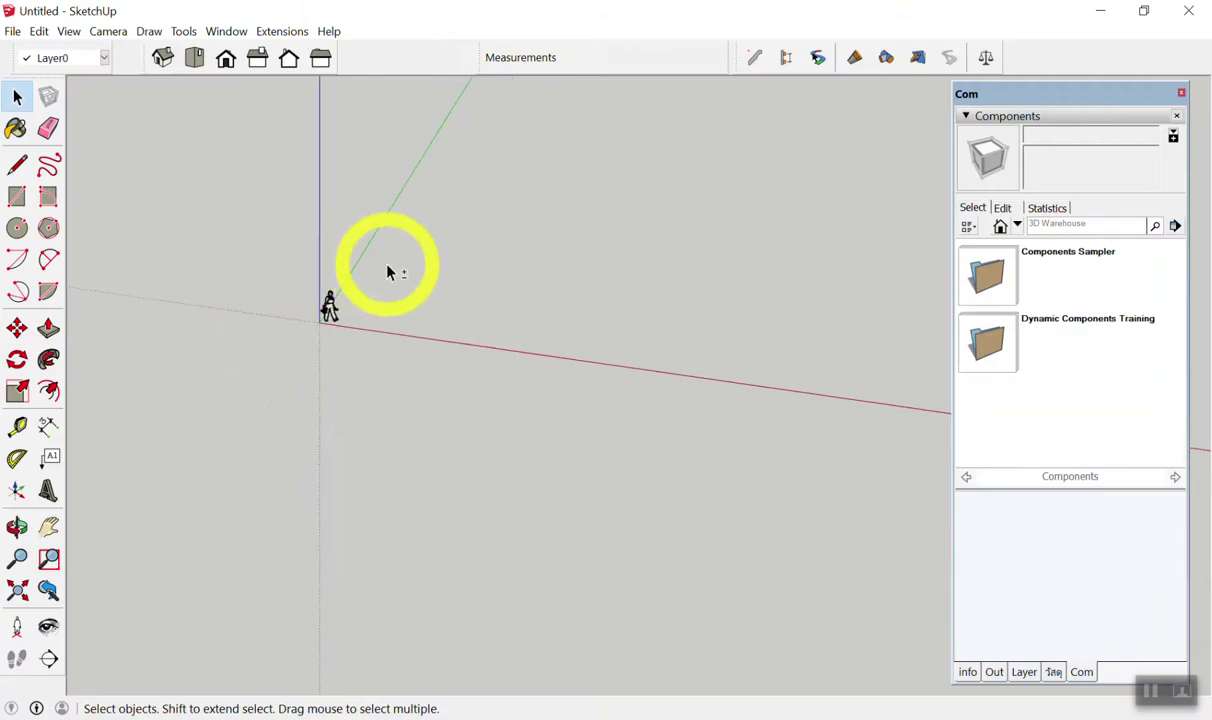
key("F2")
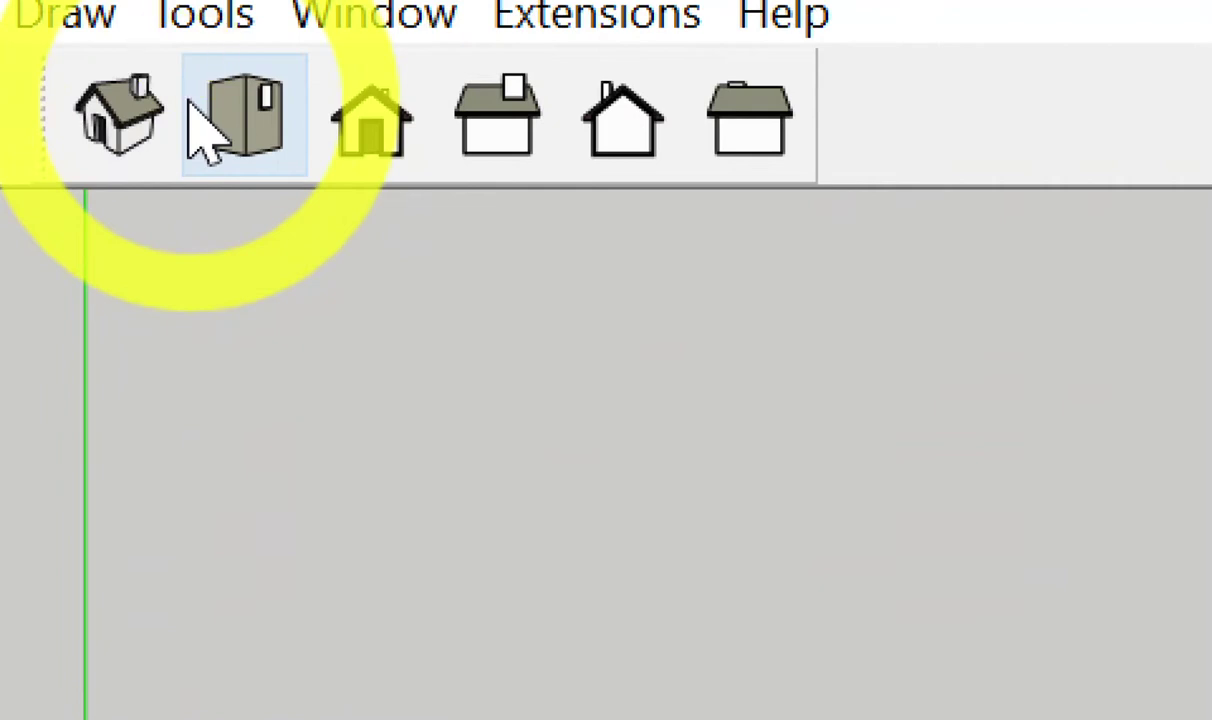
left_click(205, 135)
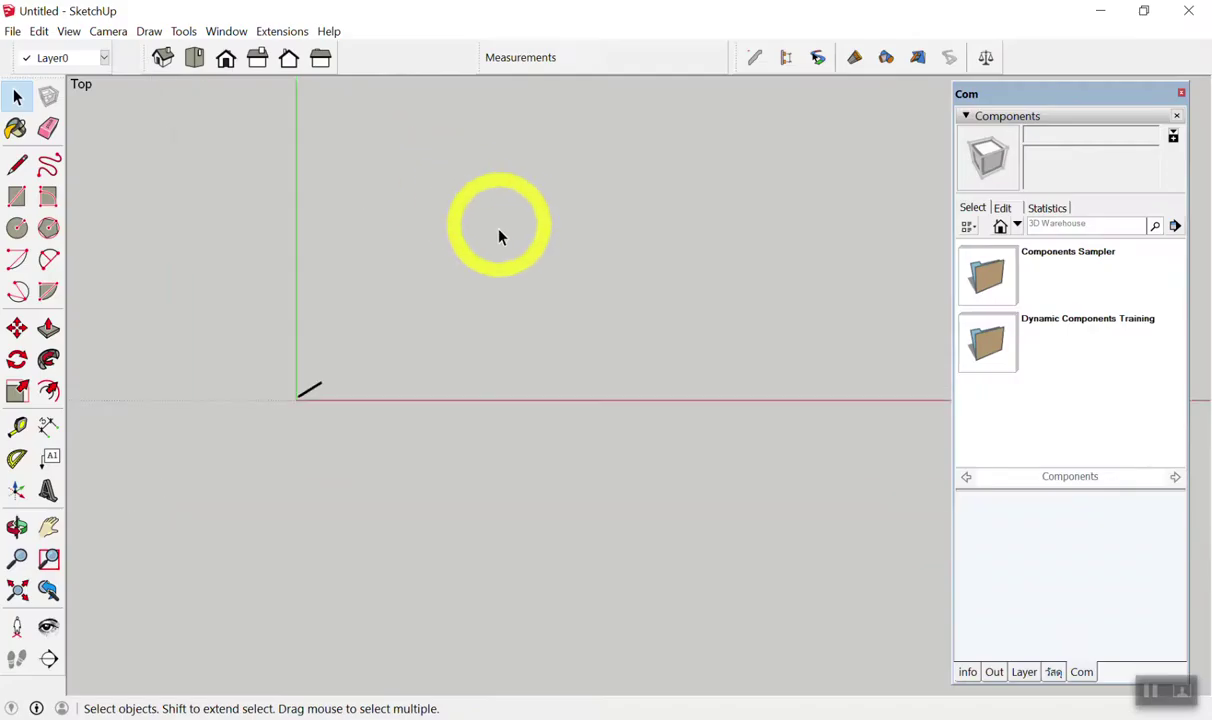
Draw a trial arc spanning 10 m with a flatter bulge.
scroll(265, 345, "down", 2)
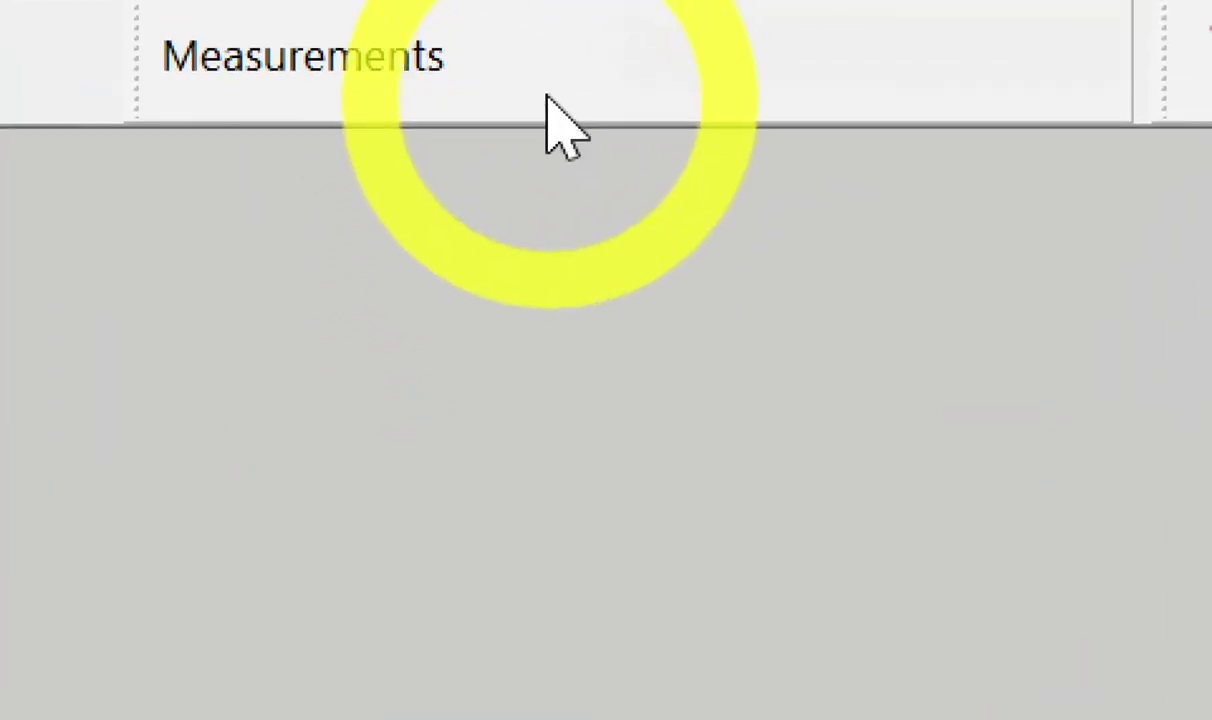
key("c")
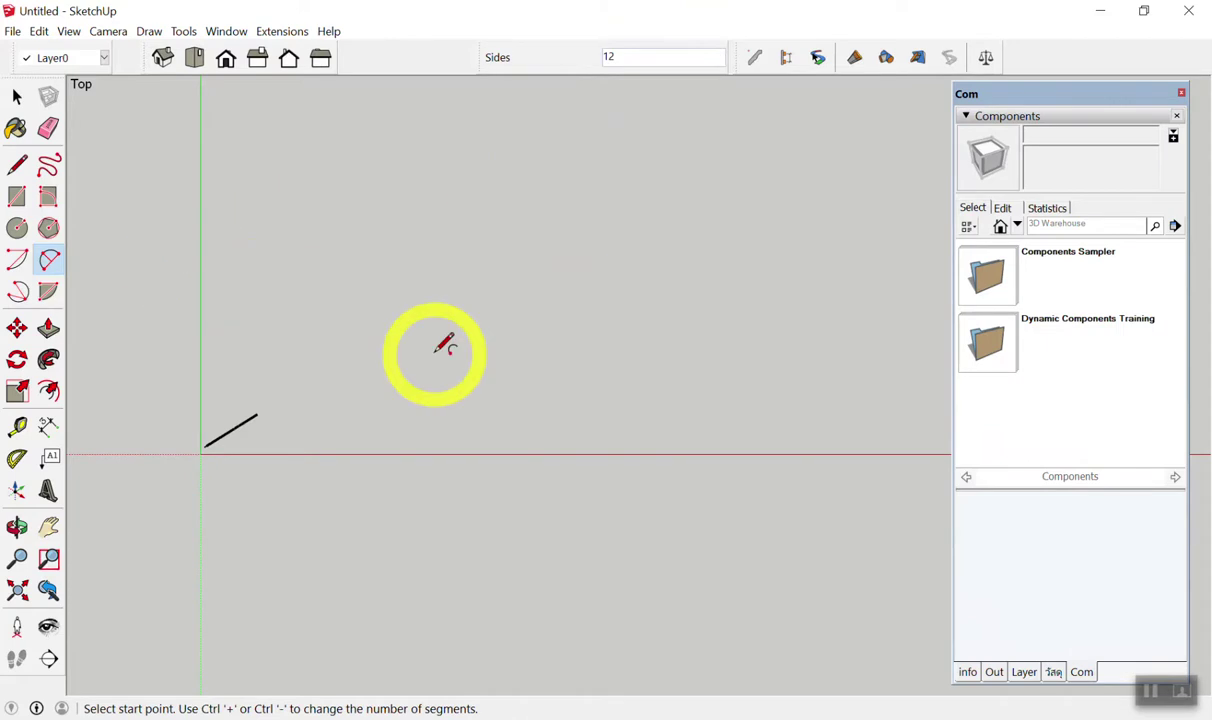
left_click(364, 322)
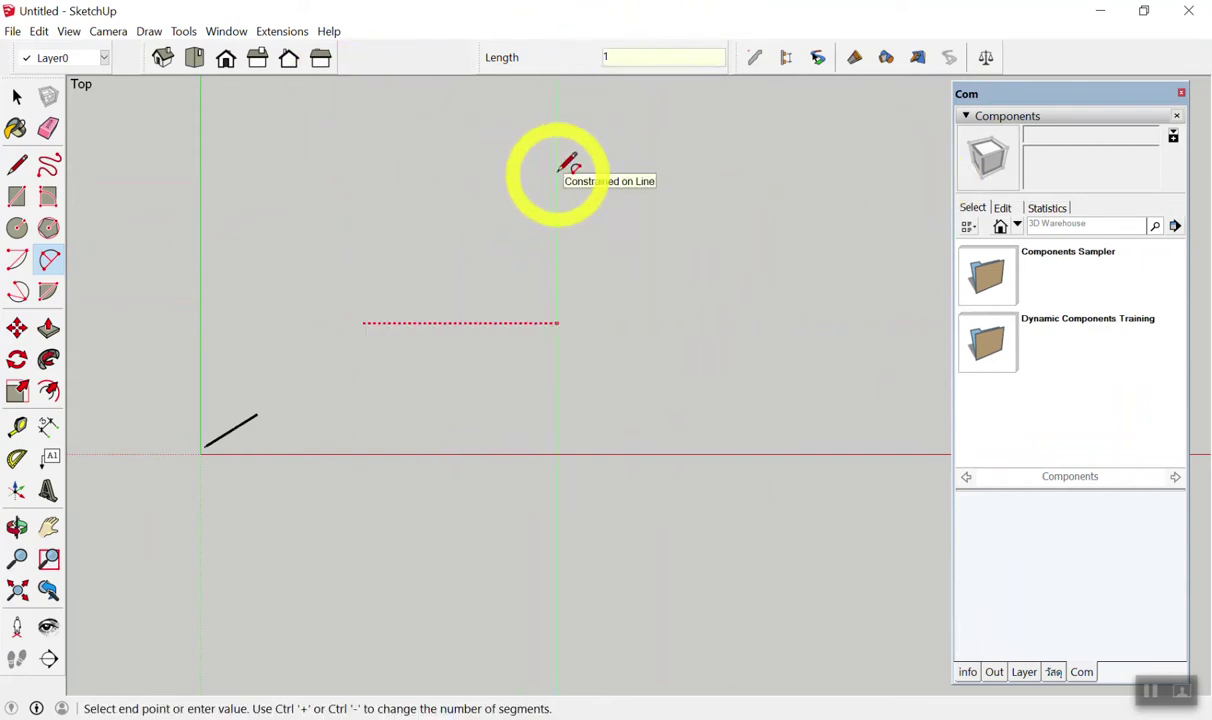
type("0")
key("Return")
scroll(419, 216, "down", 4)
scroll(512, 150, "up", 2)
scroll(538, 240, "down", 1)
scroll(558, 190, "up", 2)
scroll(552, 225, "up", 2)
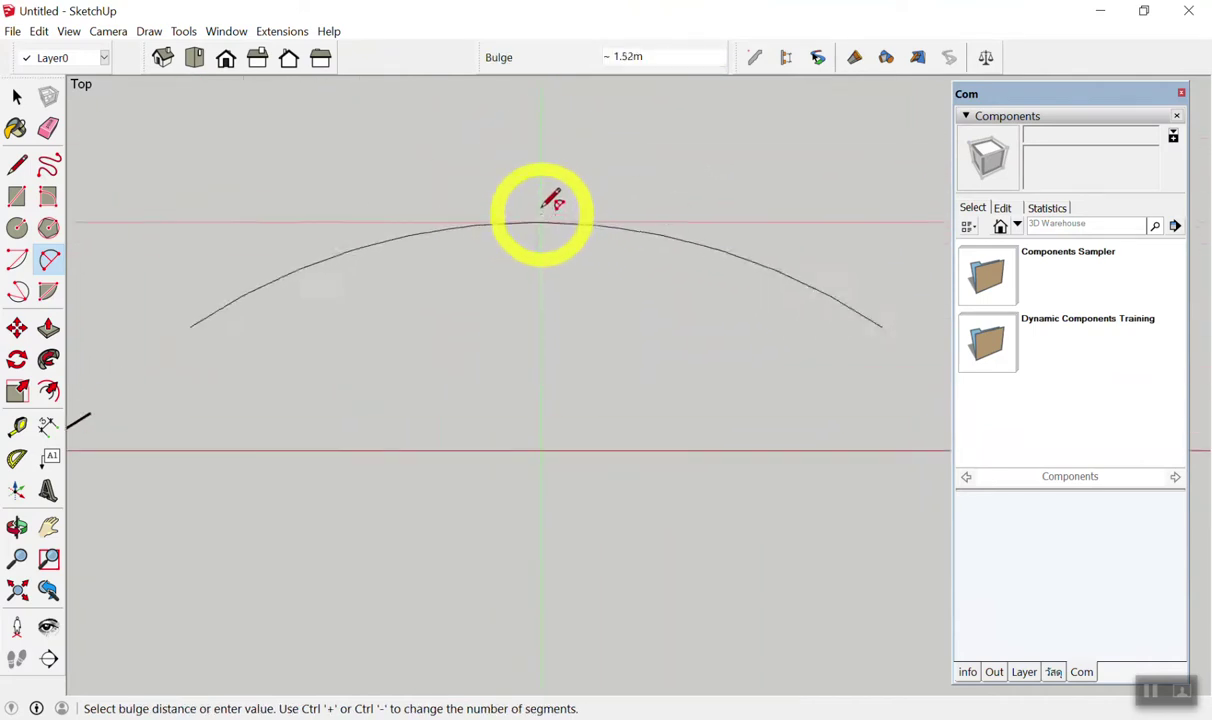
scroll(541, 201, "down", 2)
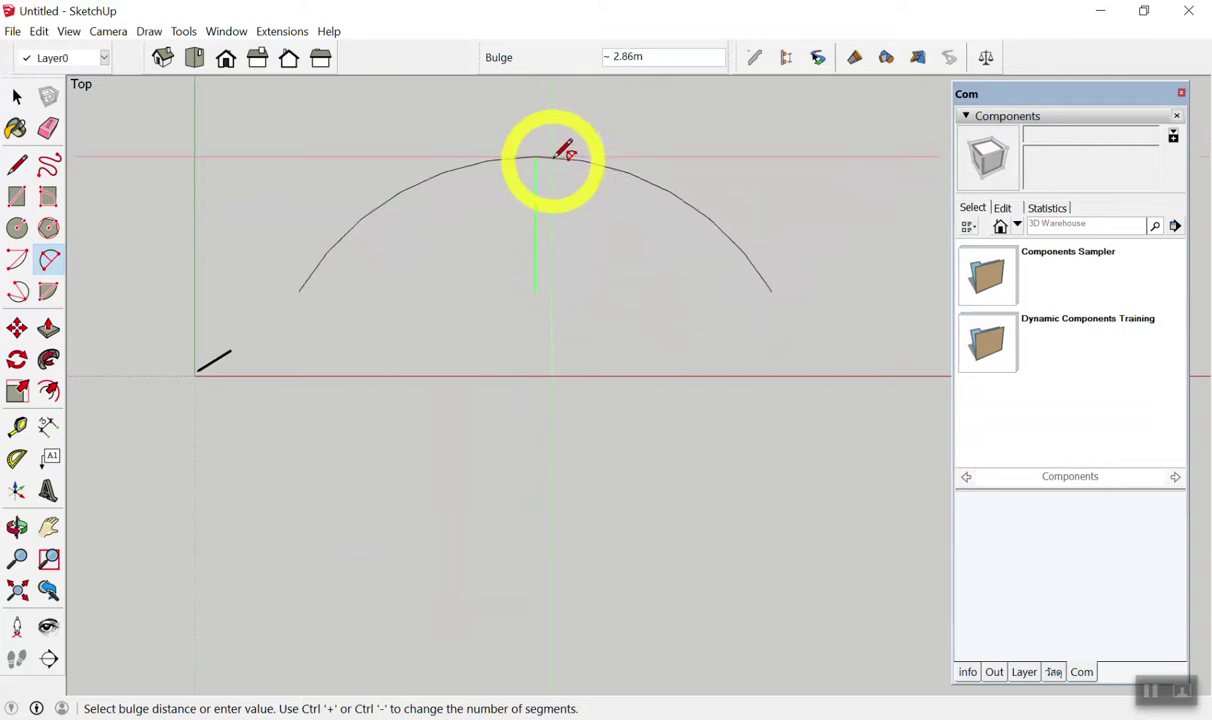
key("Return")
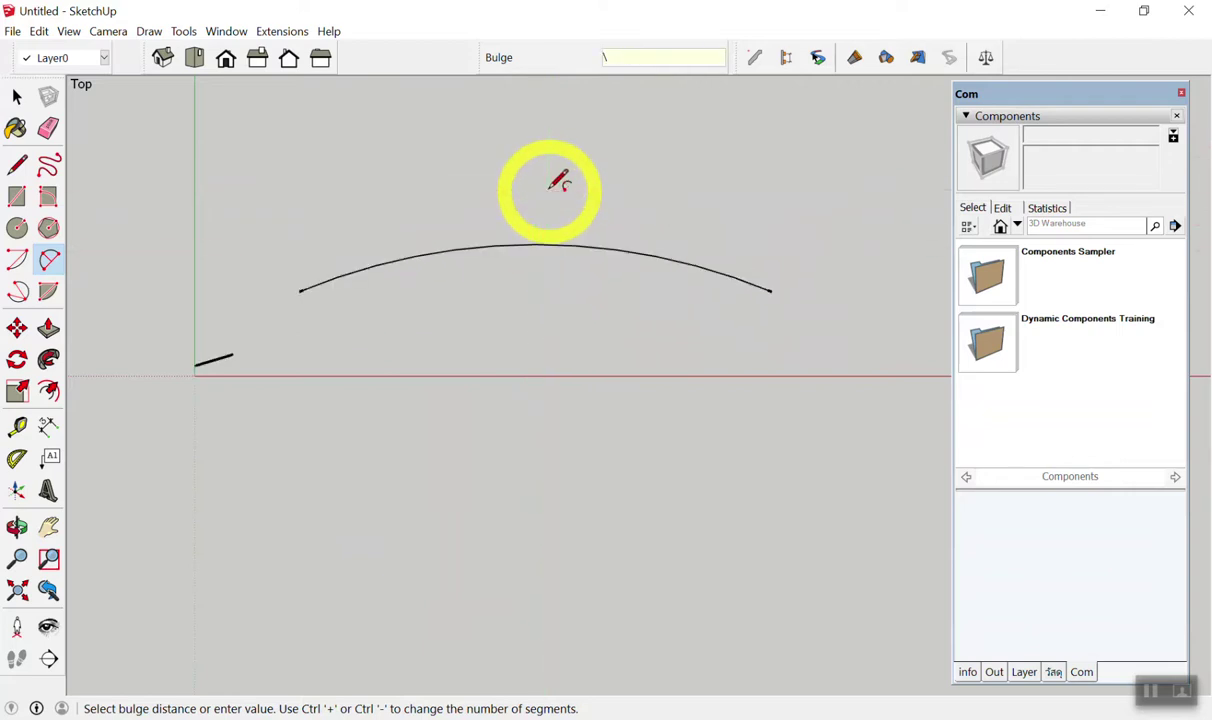
Select the trial arc and delete it.
key("space")
left_click(561, 246)
key("Delete")
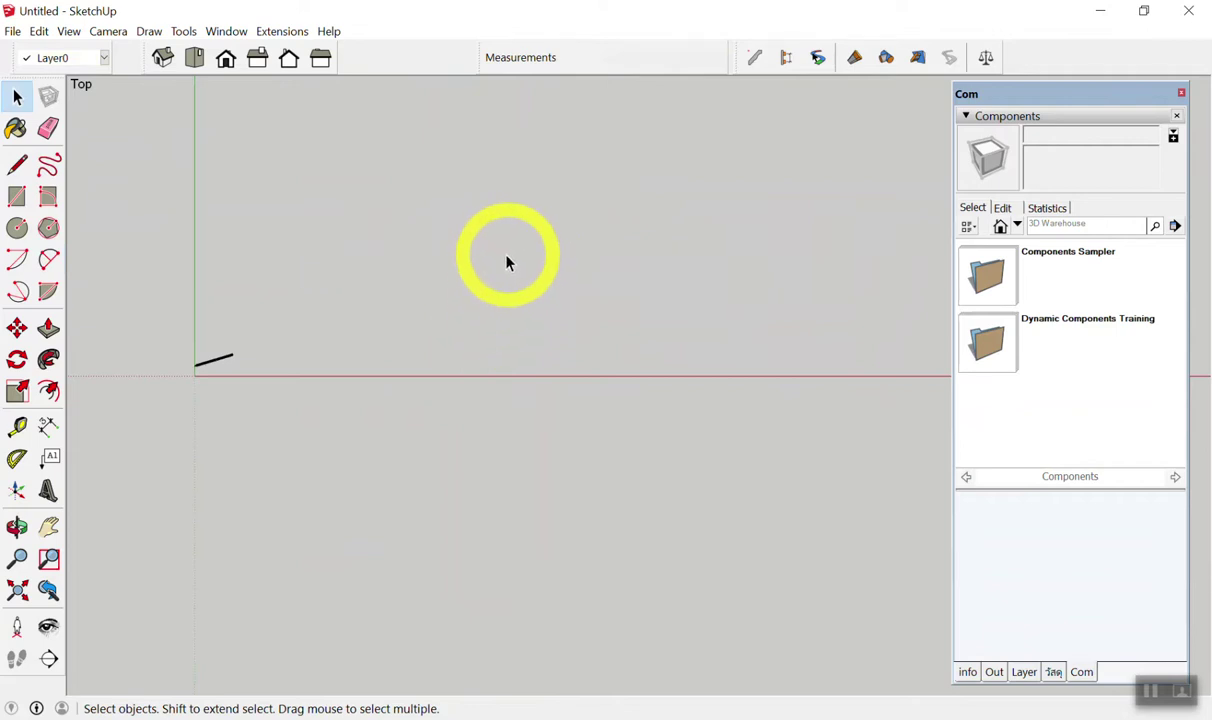
Start a 50-segment 2-Point Arc and place its first endpoint on the canvas.
key("a")
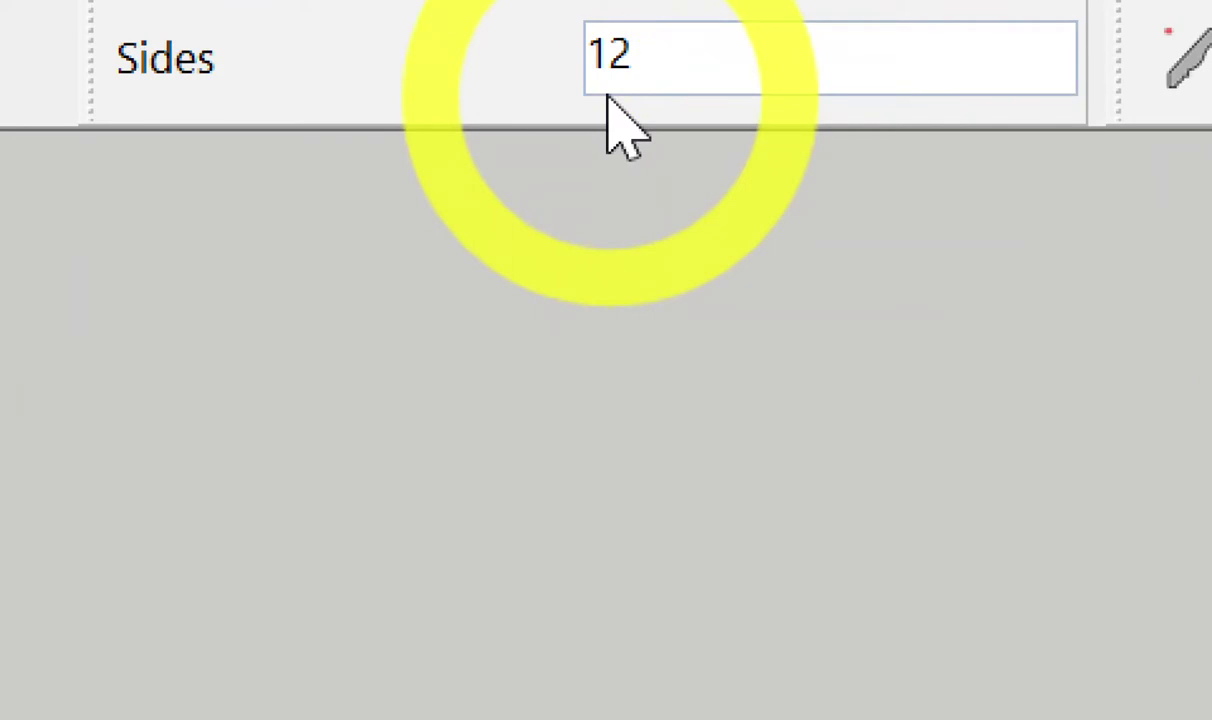
type("50")
key("Return")
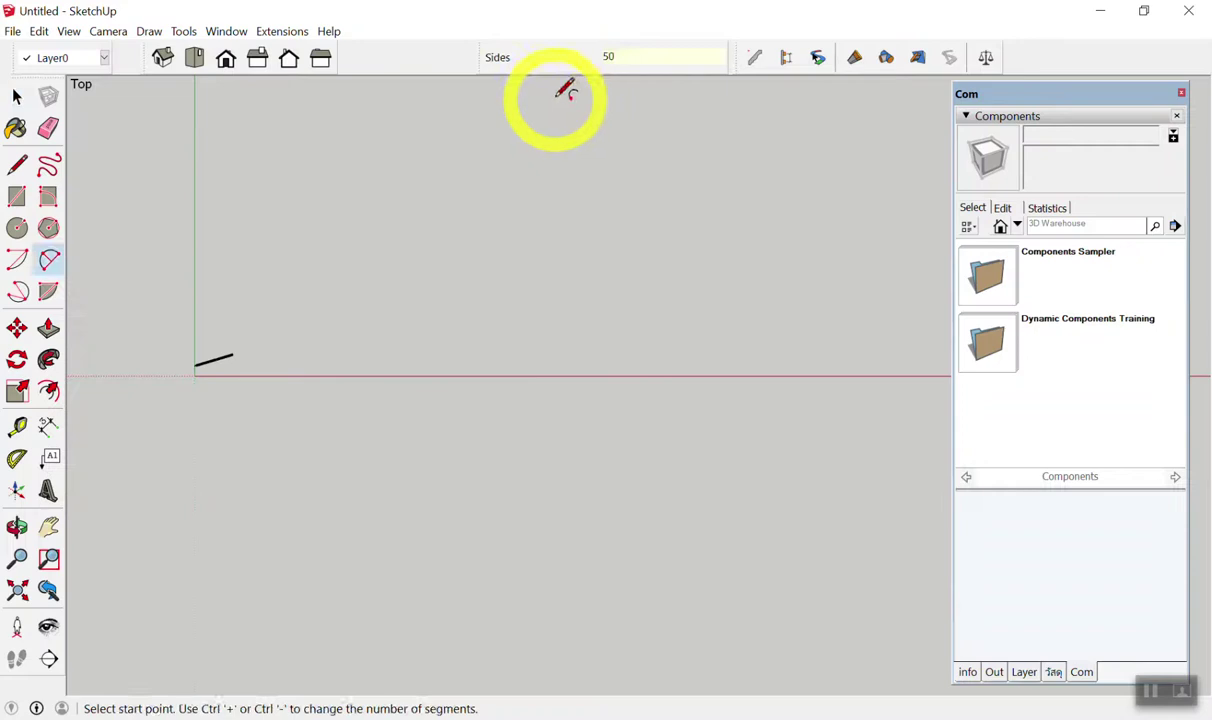
key("space")
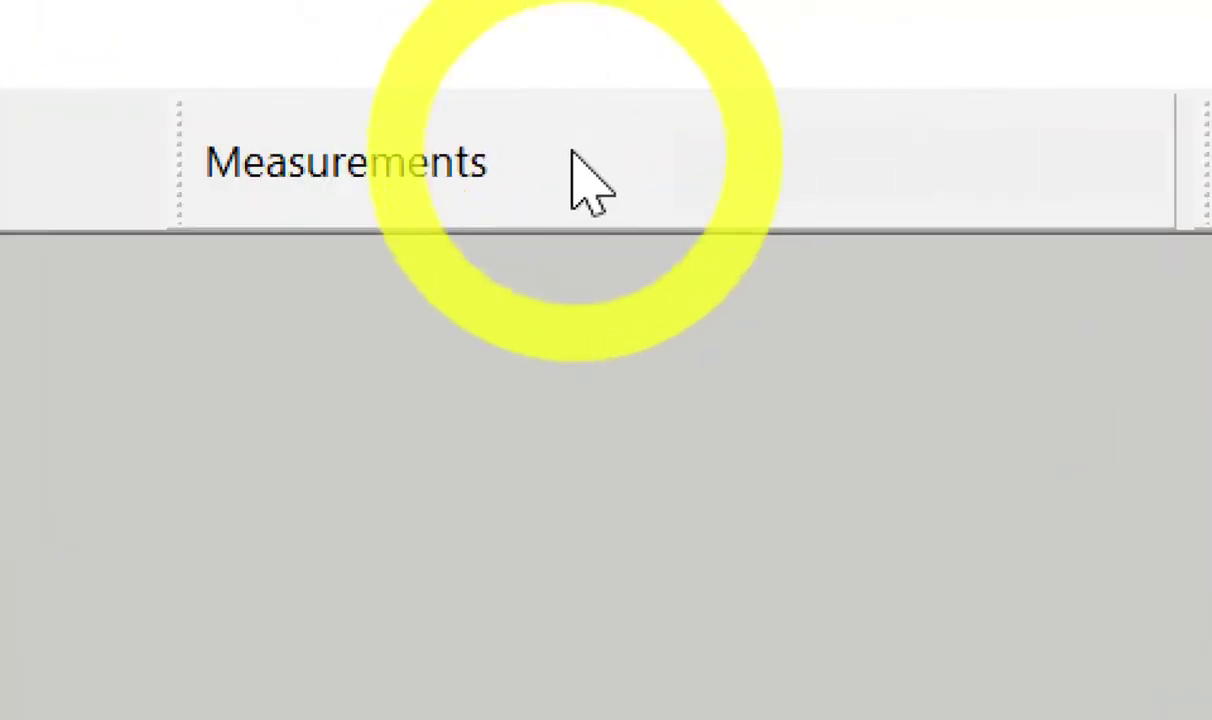
key("a")
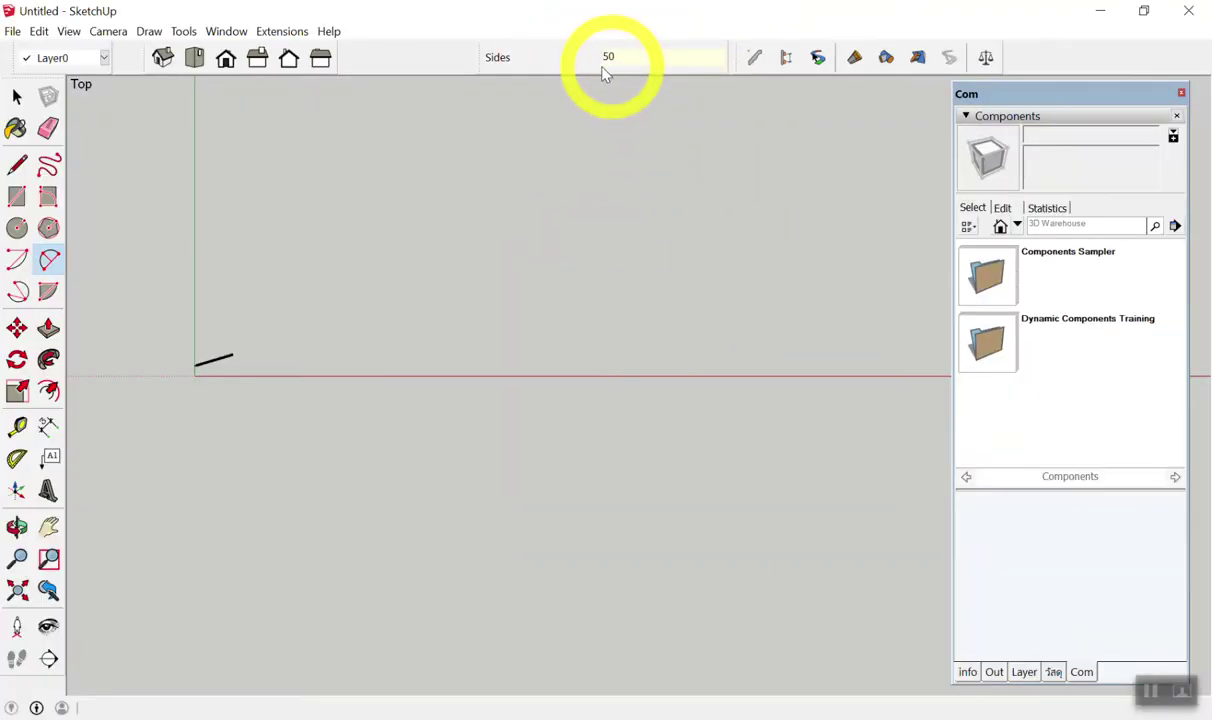
left_click(388, 272)
type("10")
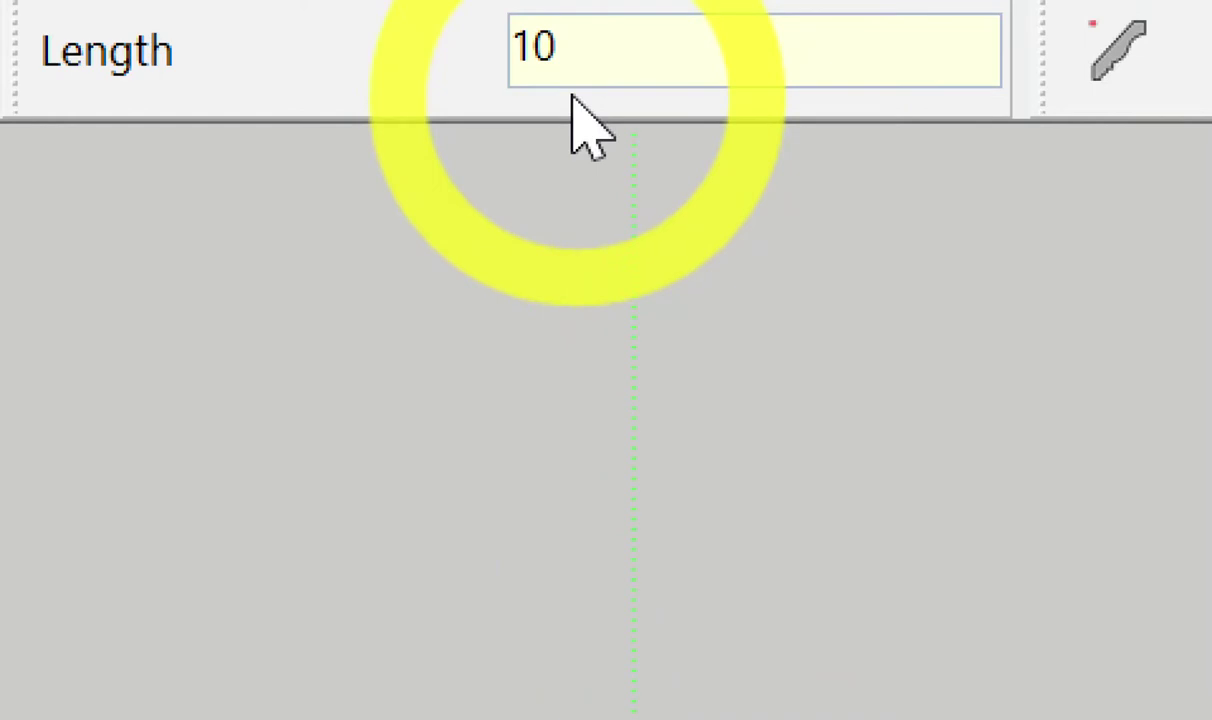
Set the arc's chord length to 10 m.
key("Return")
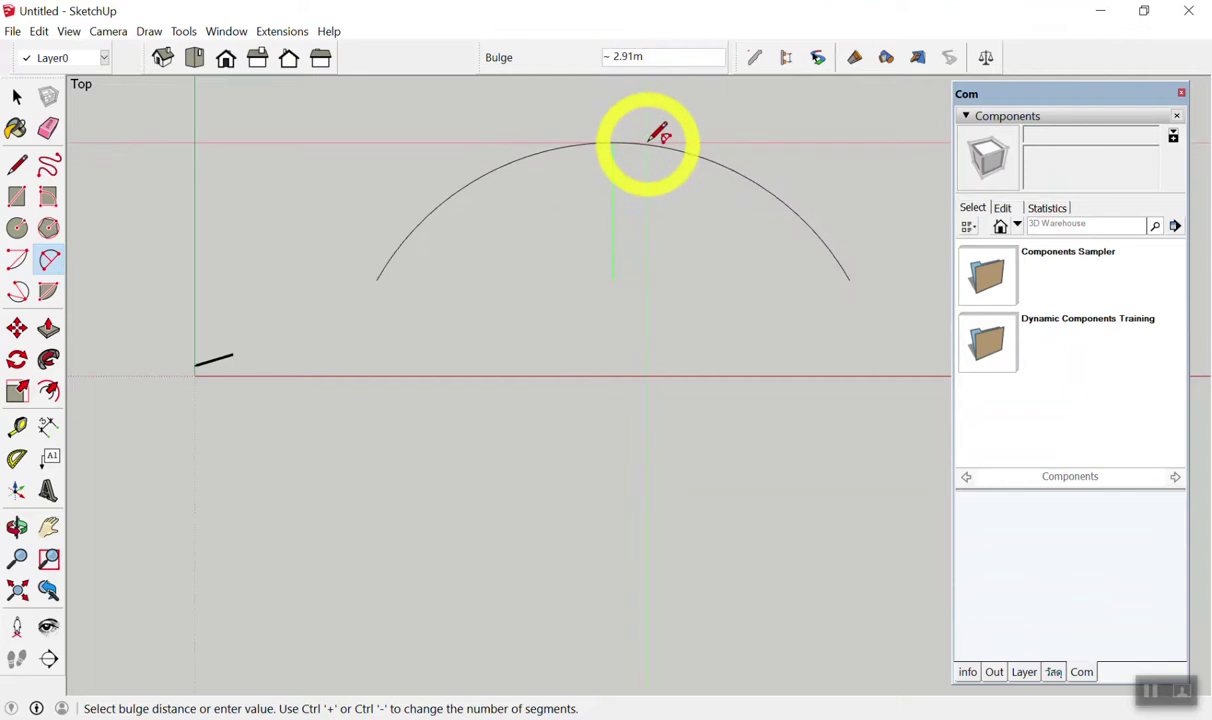
left_click_drag(368, 265, 389, 295)
left_click_drag(371, 293, 386, 268)
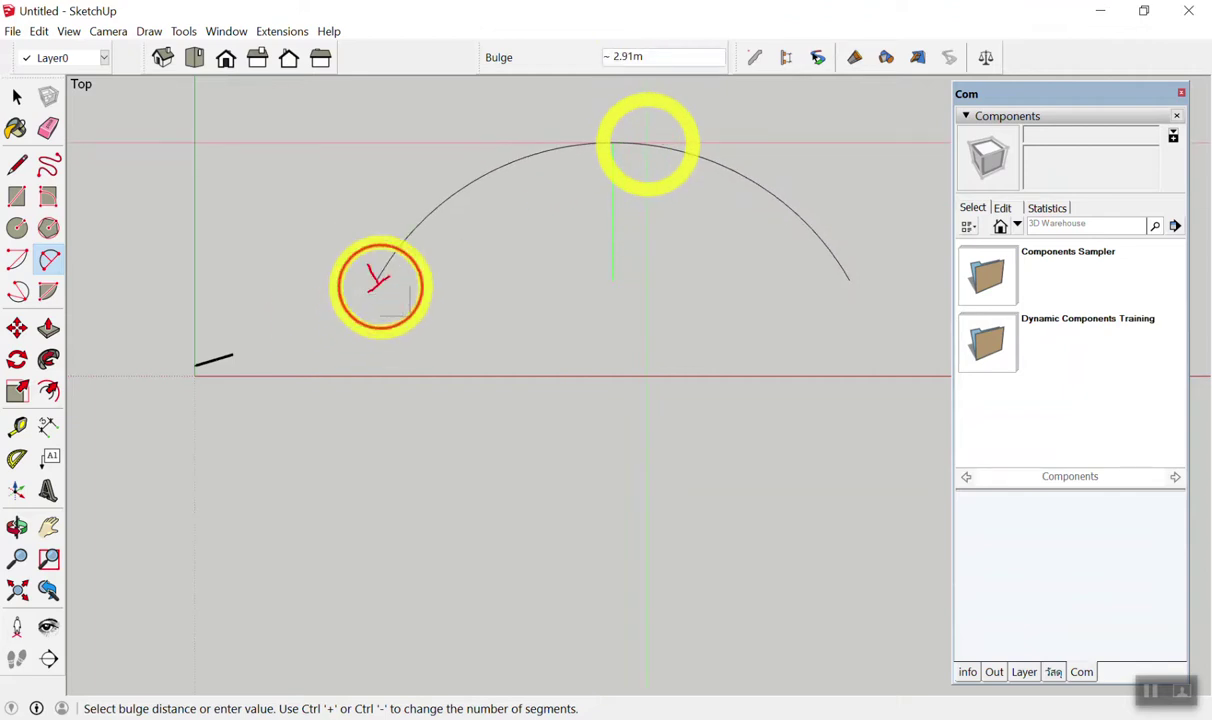
left_click_drag(856, 273, 859, 294)
mouse_move(377, 340)
left_mouse_down()
mouse_move(515, 326)
mouse_move(890, 326)
mouse_move(856, 348)
left_mouse_up()
mouse_move(490, 253)
left_mouse_down()
mouse_move(492, 289)
mouse_move(517, 261)
left_mouse_up()
mouse_move(605, 198)
left_mouse_down()
mouse_move(622, 196)
mouse_move(621, 262)
mouse_move(617, 150)
mouse_move(628, 158)
left_mouse_up()
key("ctrl+z")
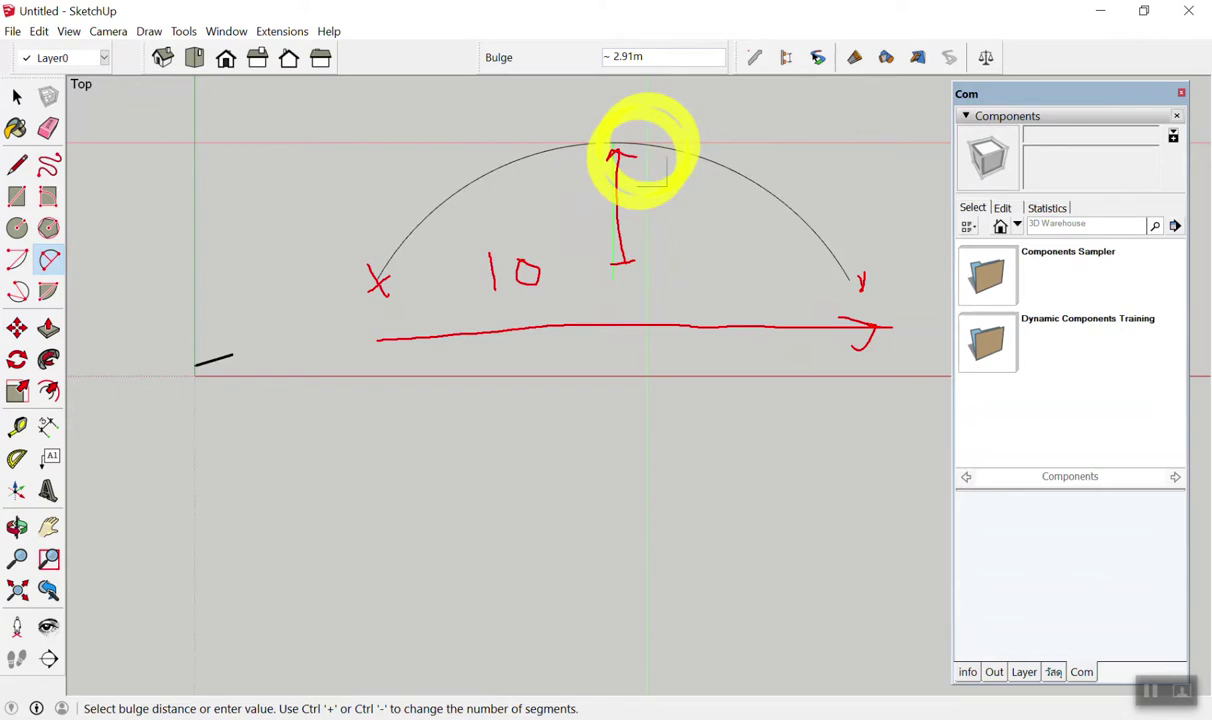
left_click_drag(362, 288, 862, 278)
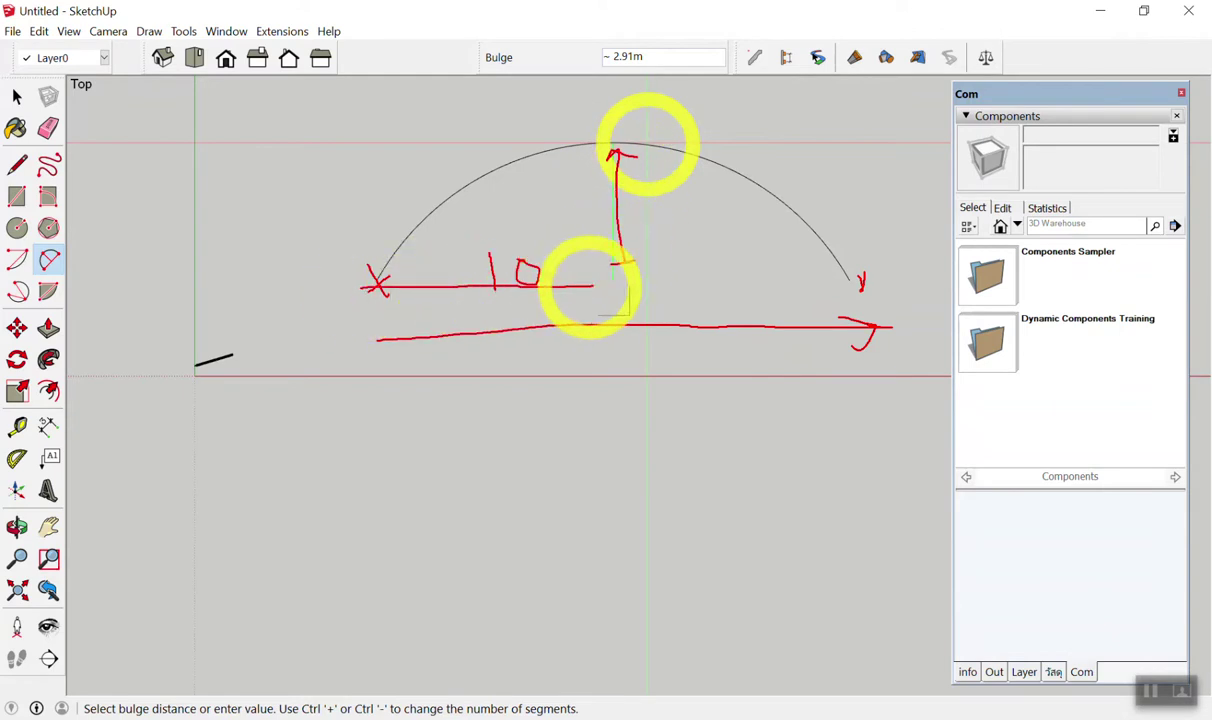
key("Escape")
type("2")
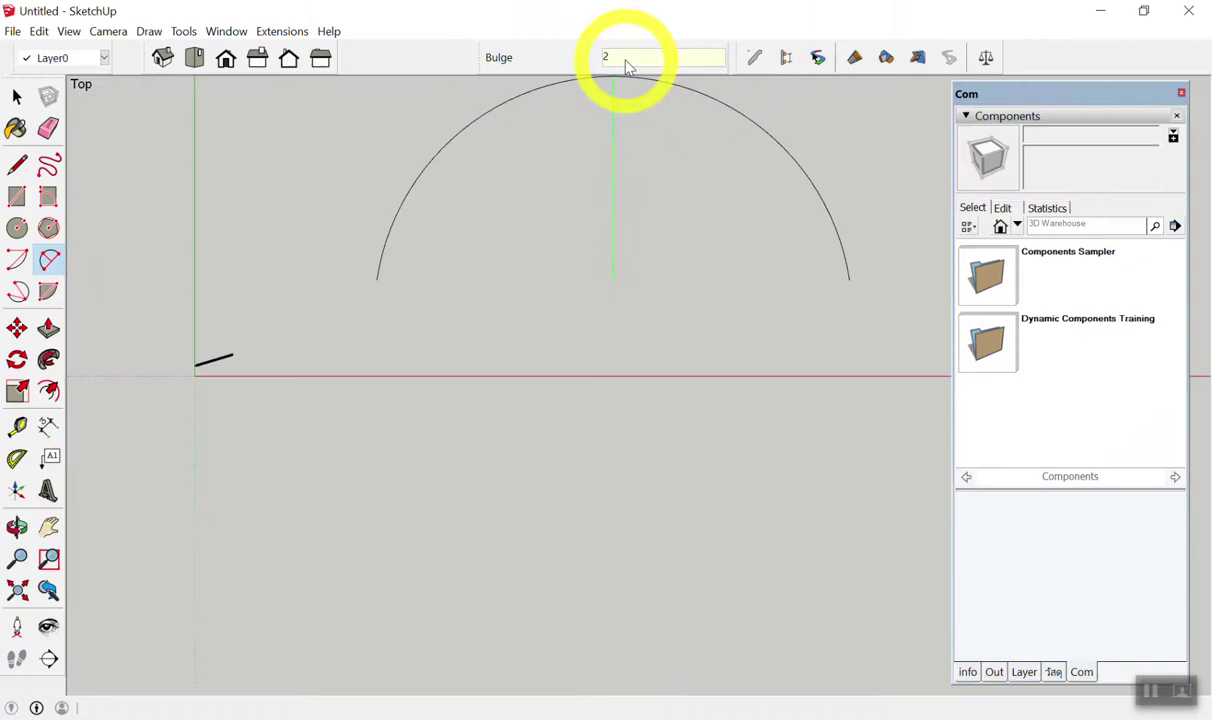
Give the arc a 2 m bulge and finish drawing it.
key("Return")
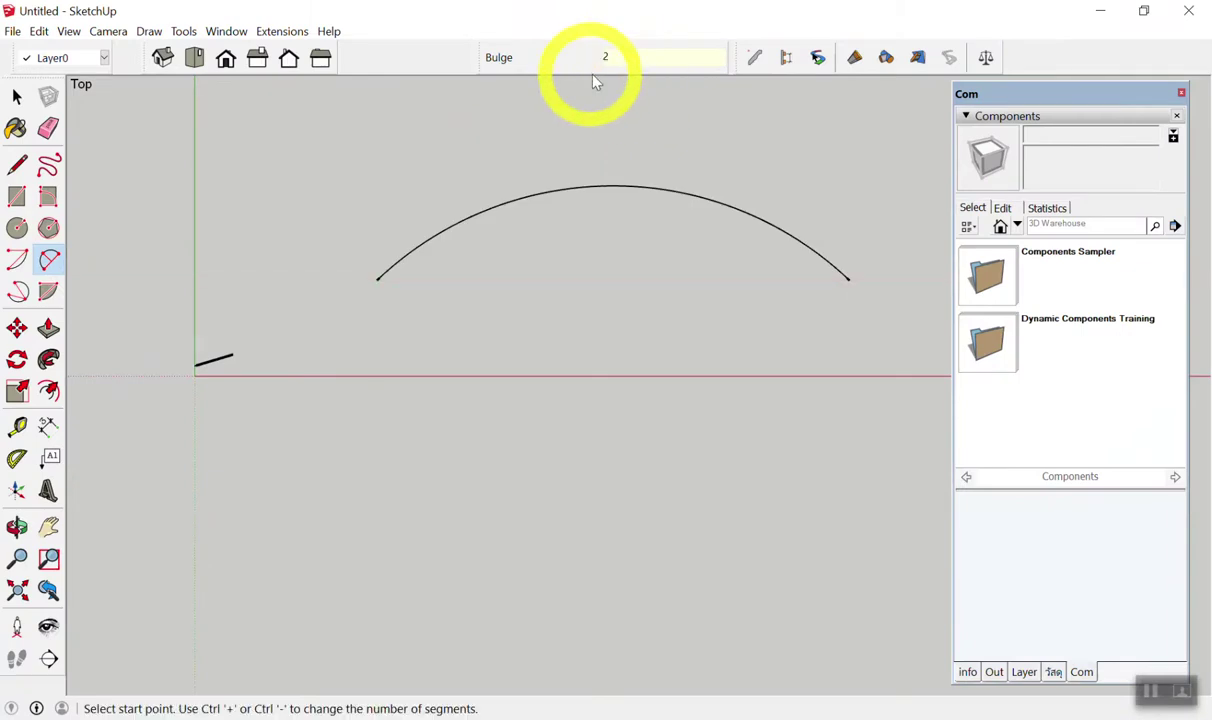
key("space")
scroll(845, 208, "up", 2)
scroll(836, 210, "down", 1)
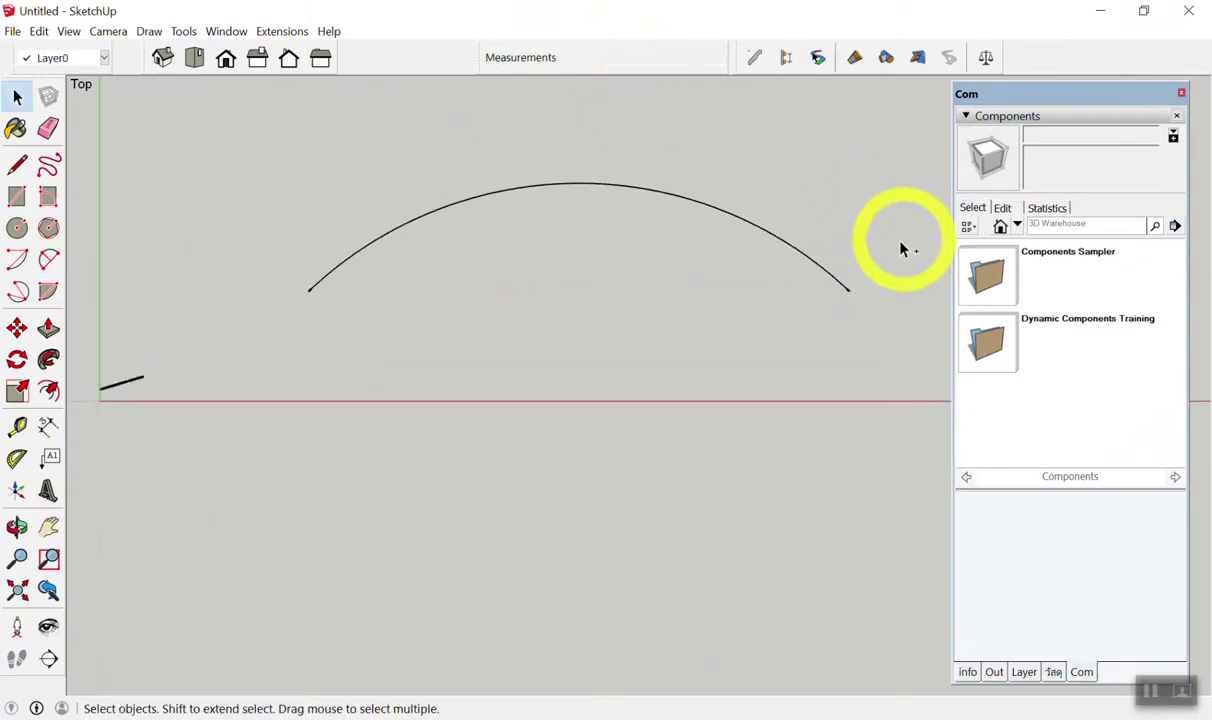
mouse_move(285, 303)
left_mouse_down()
mouse_move(868, 334)
mouse_move(868, 390)
left_mouse_up()
left_click_drag(847, 344, 866, 385)
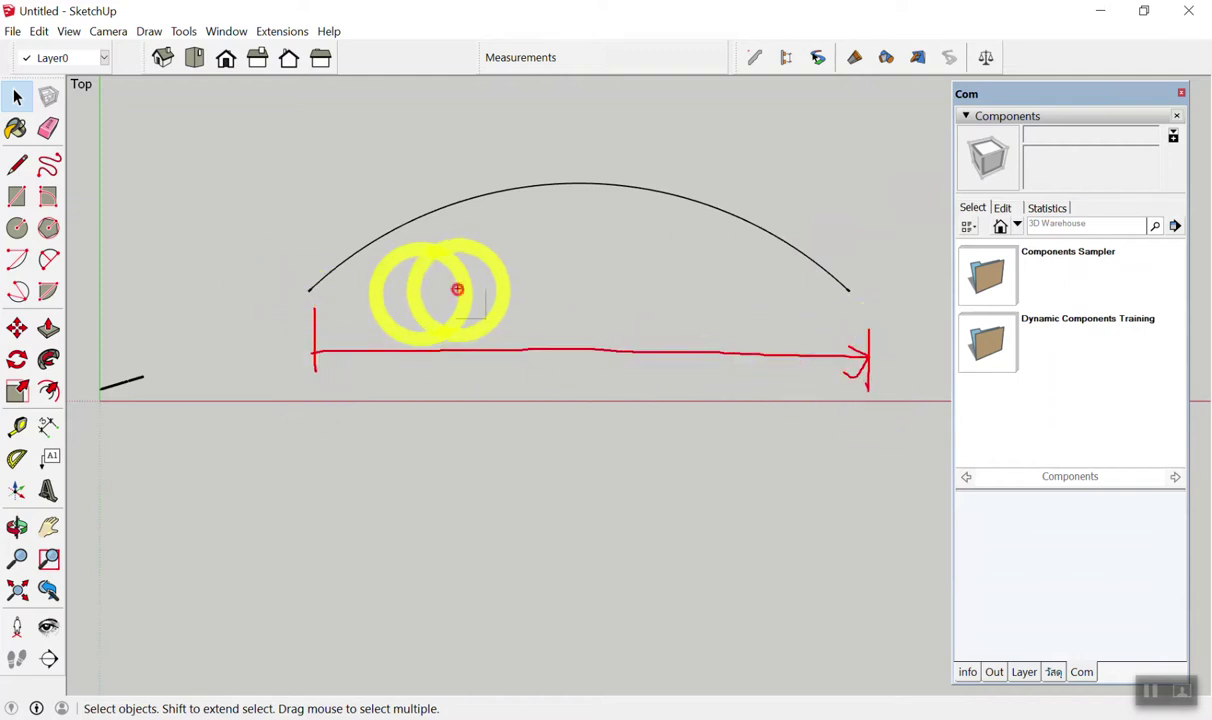
left_click_drag(310, 287, 852, 289)
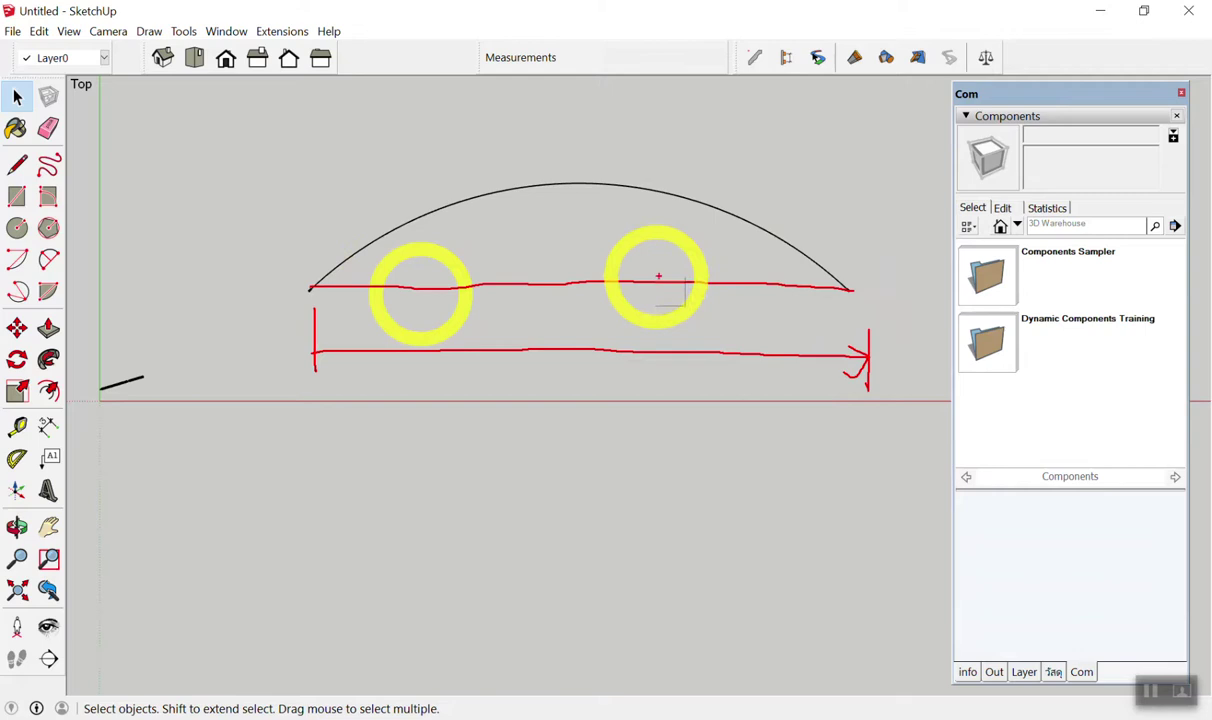
mouse_move(587, 285)
left_mouse_down()
mouse_move(584, 182)
mouse_move(641, 246)
left_mouse_up()
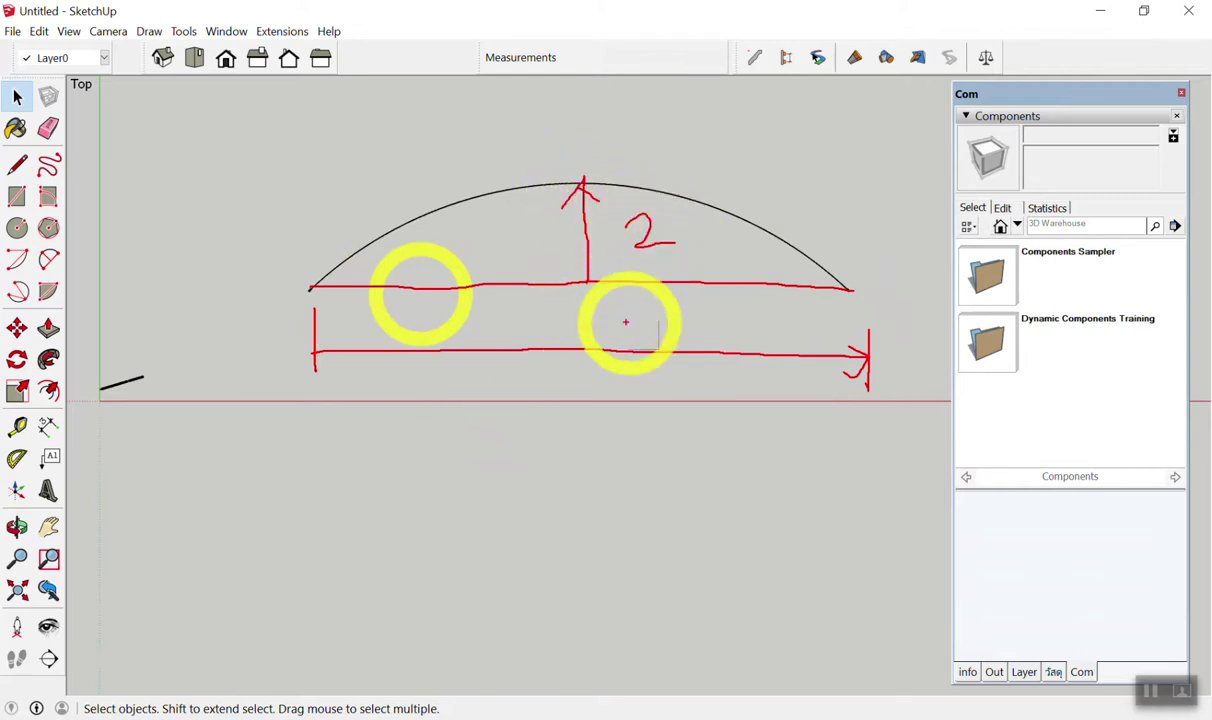
key("Escape")
left_click(48, 427)
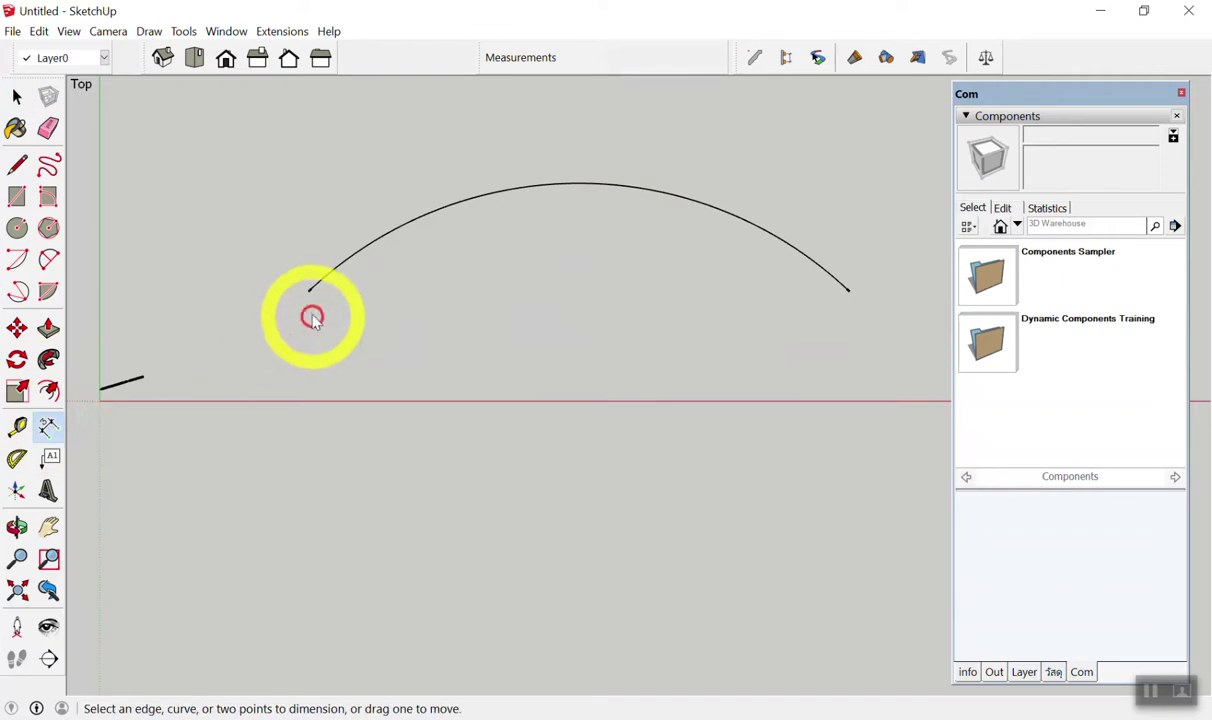
left_click_drag(309, 297, 848, 293)
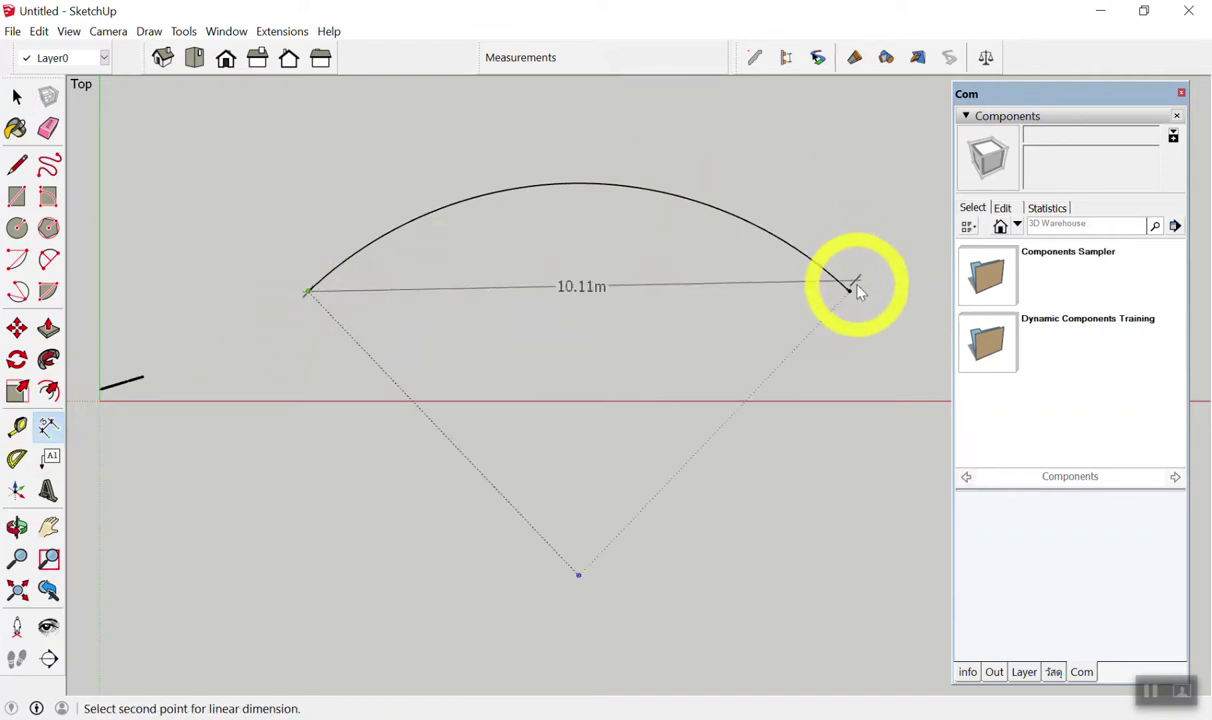
left_click(850, 340)
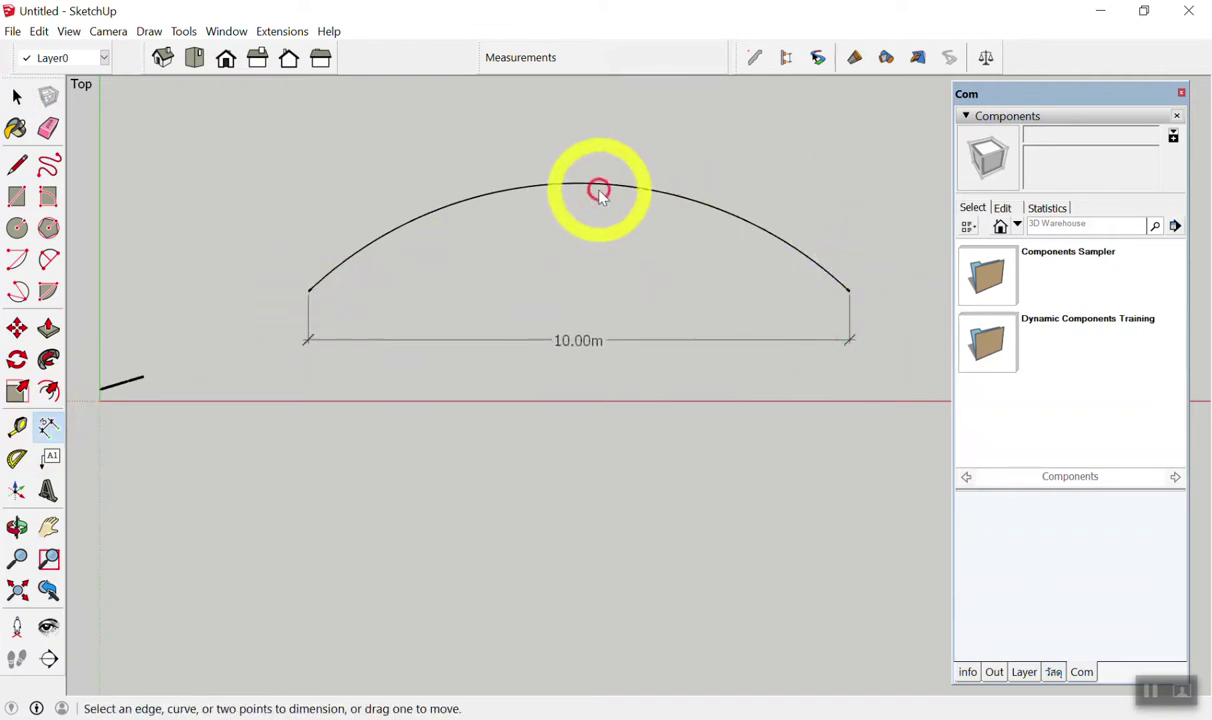
left_click(309, 292)
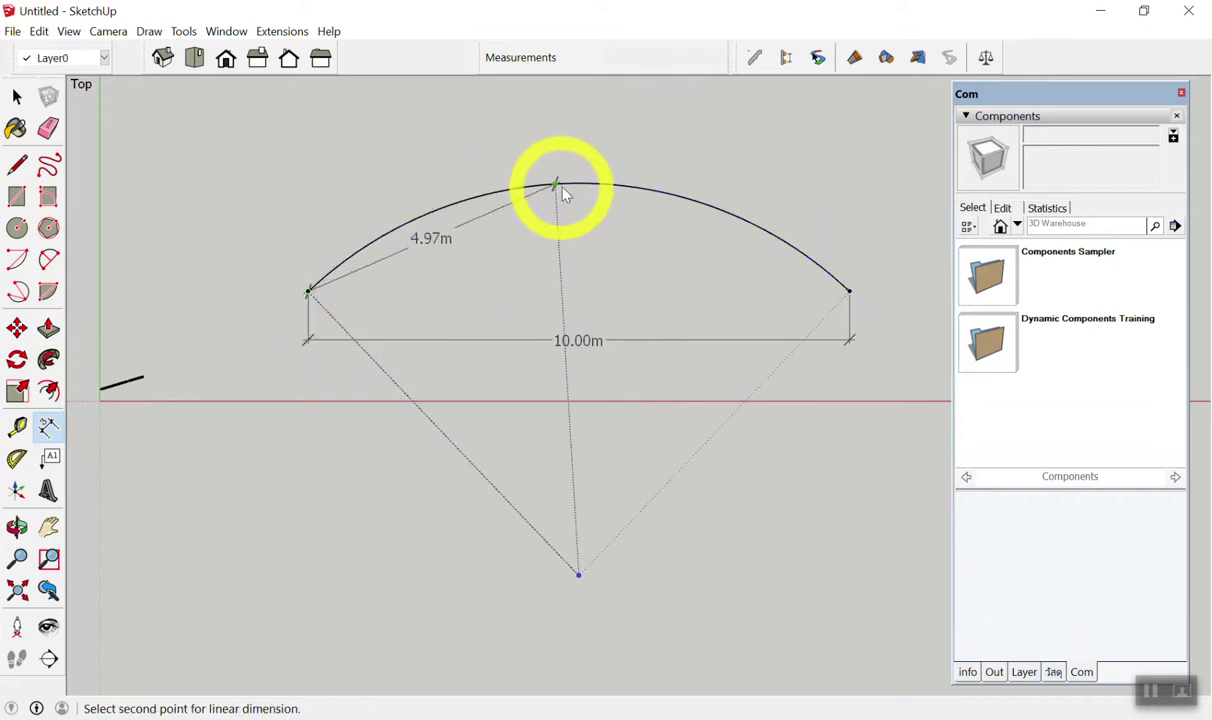
left_click(568, 184)
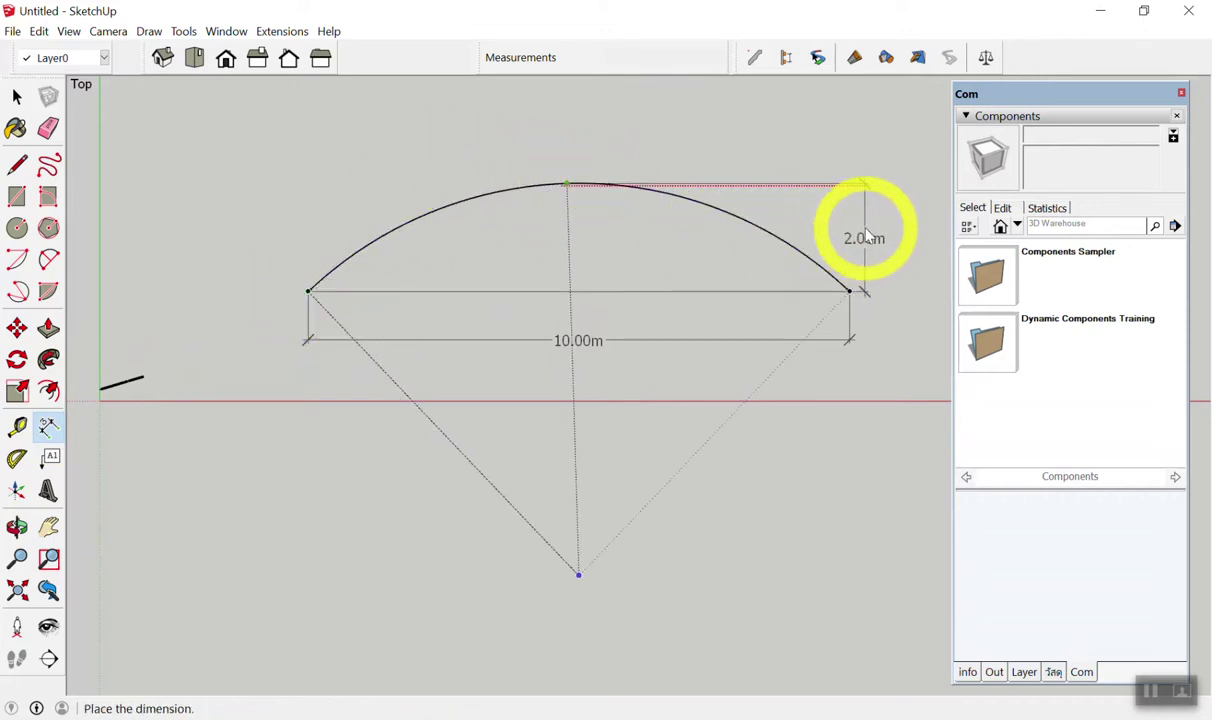
left_click(886, 233)
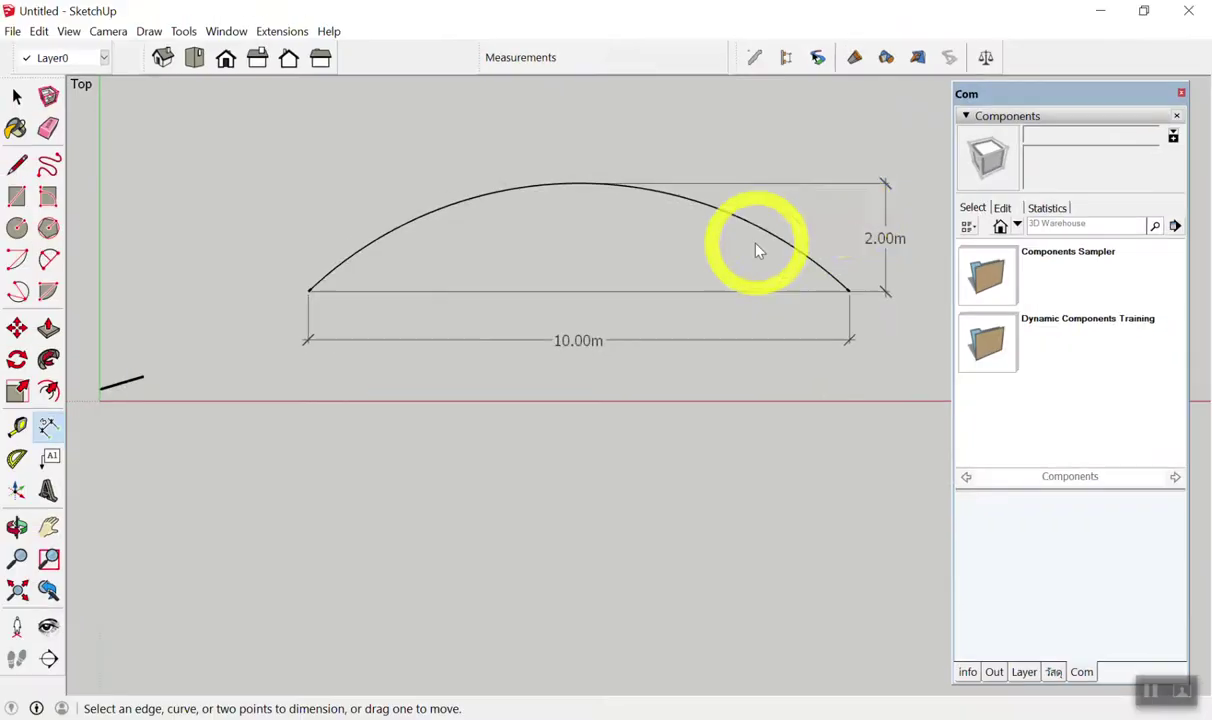
key("e")
left_click_drag(893, 210, 806, 346)
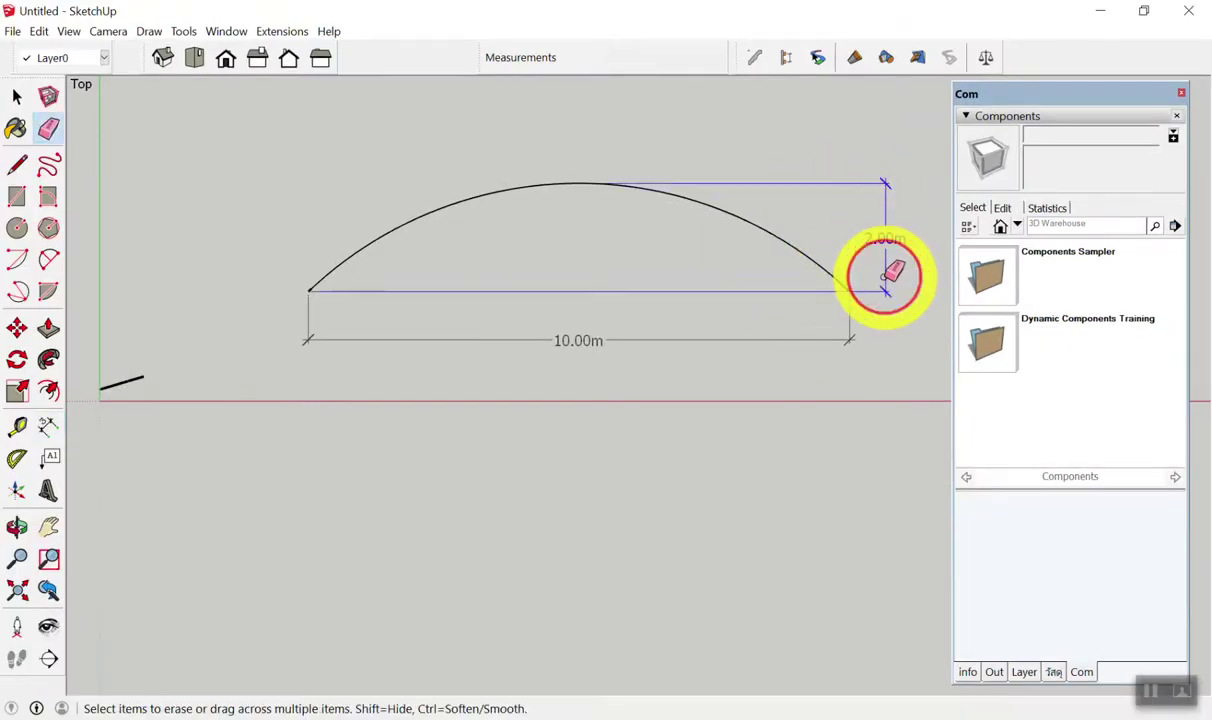
key("space")
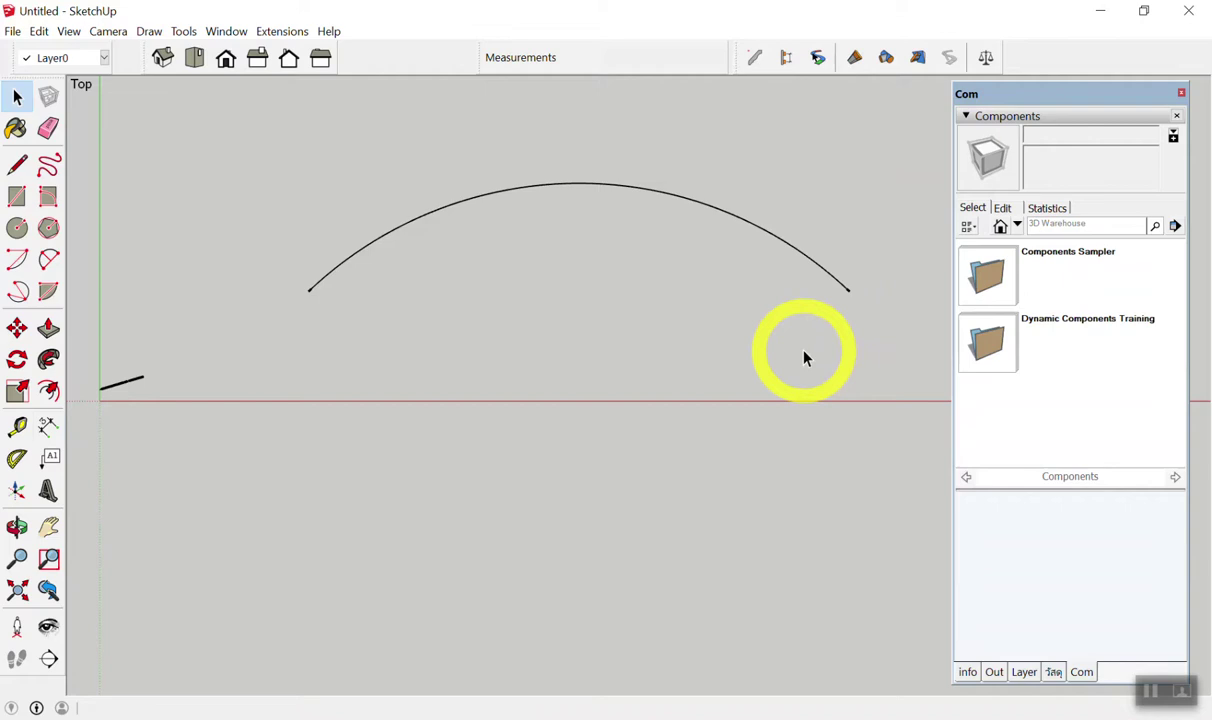
Label the arc with an R7.25m radius dimension and select the arc with its label.
key("l")
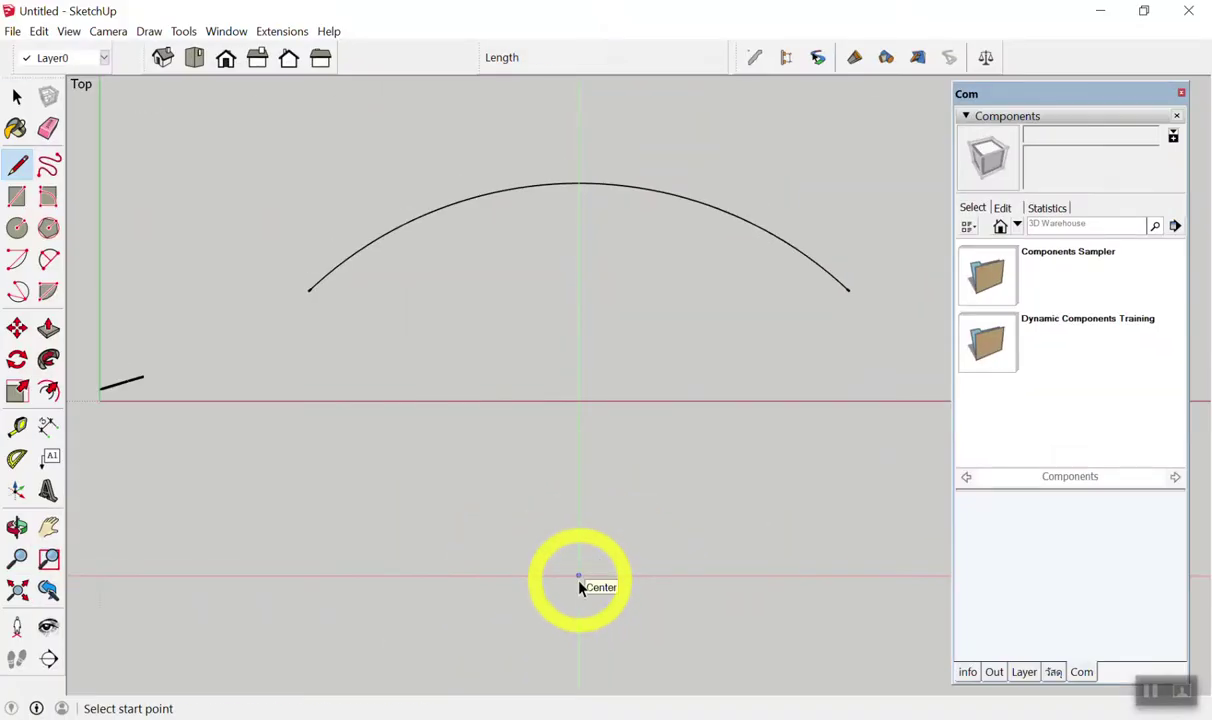
key("space")
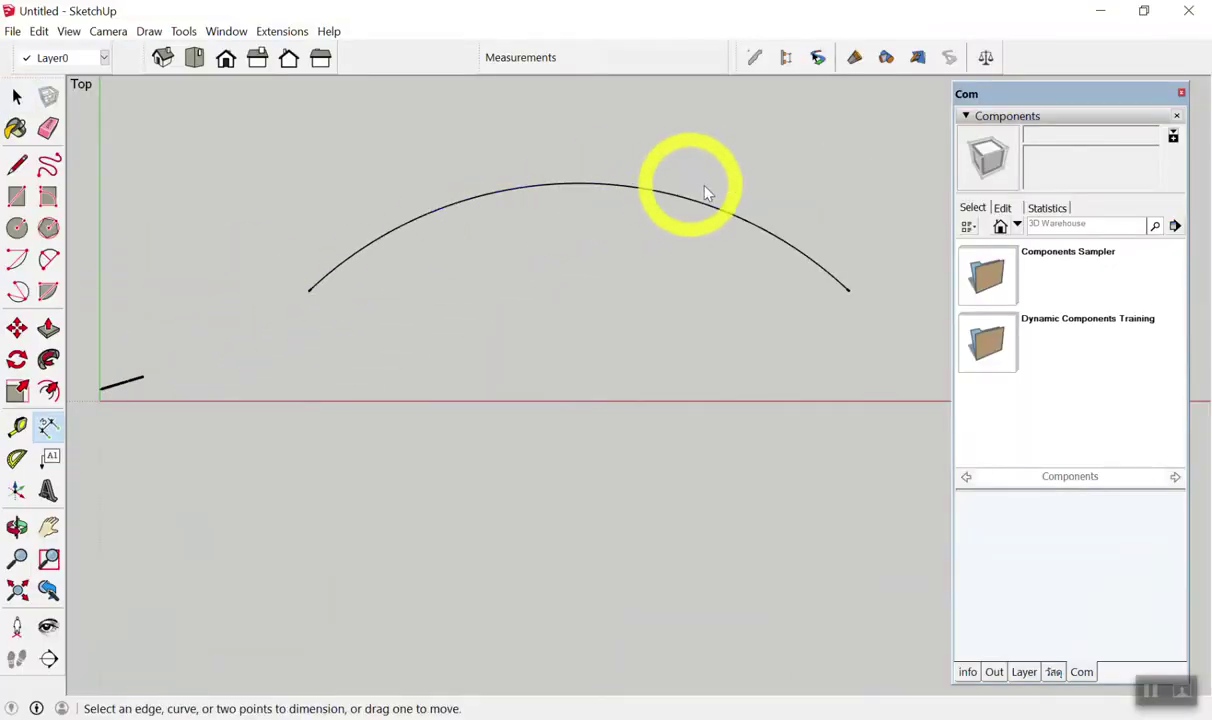
left_click(728, 208)
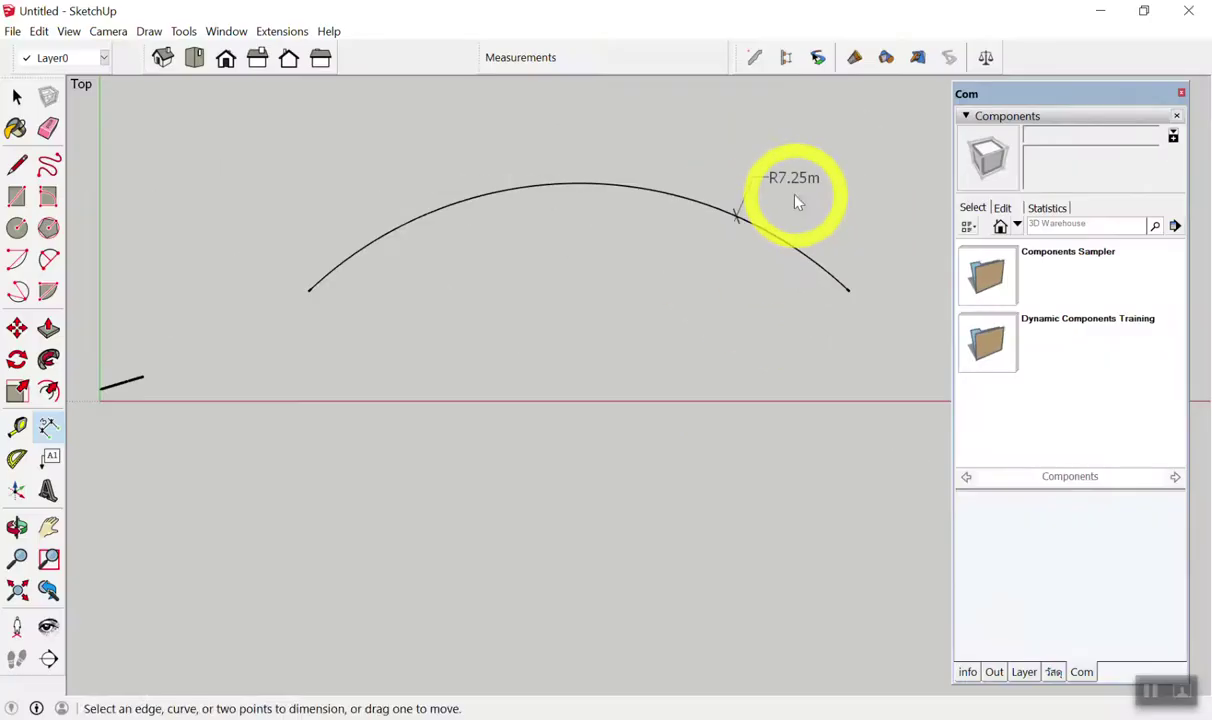
key("space")
left_click_drag(950, 181, 592, 333)
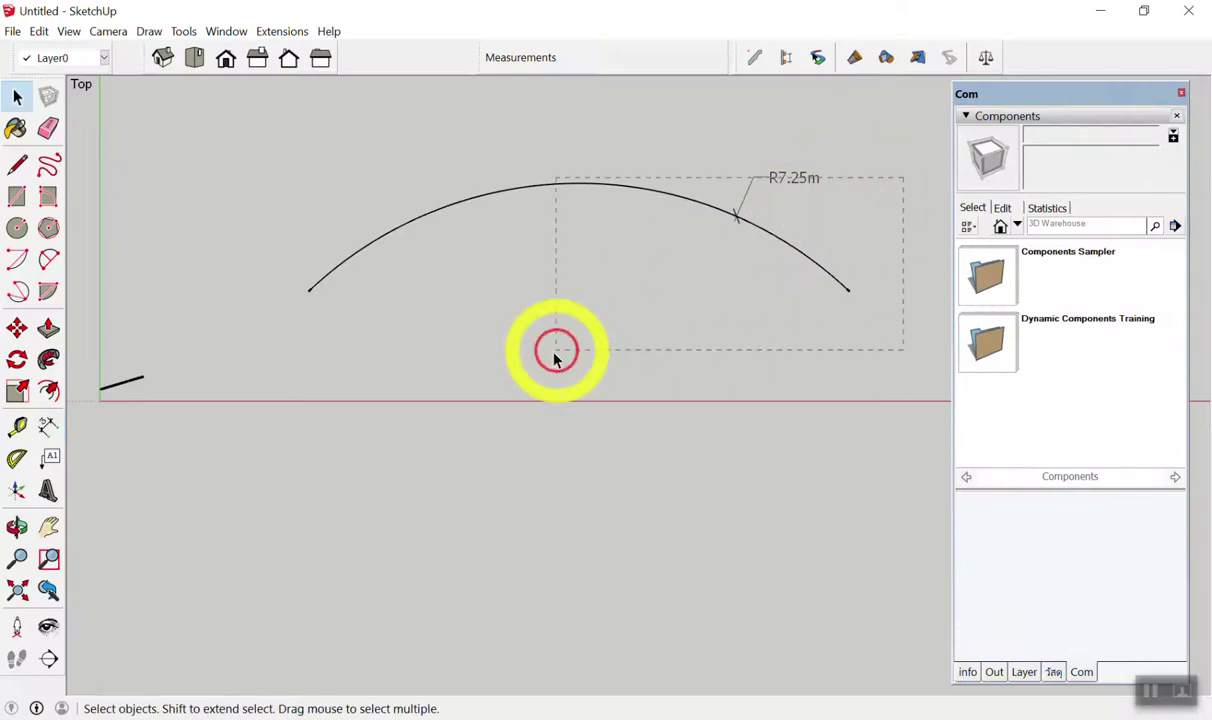
mouse_move(552, 374)
middle_mouse_down()
mouse_move(390, 258)
mouse_move(519, 284)
middle_mouse_up()
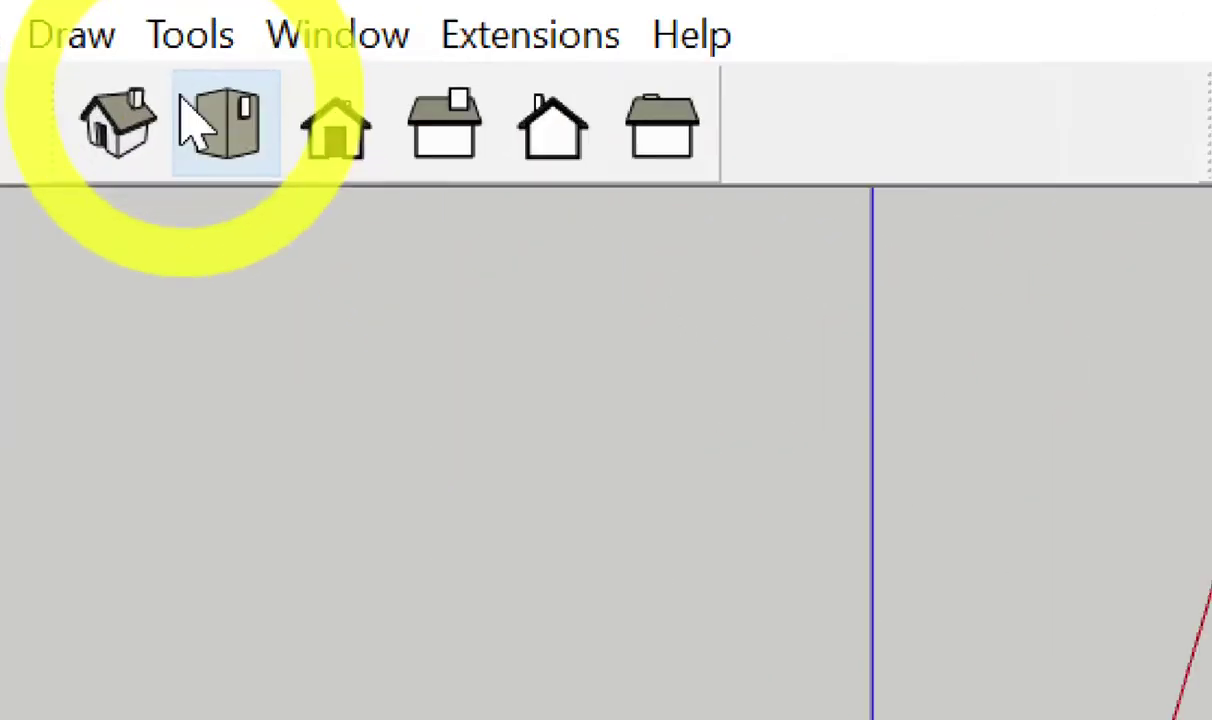
Change the camera from the Top view to the Iso view.
left_click(105, 145)
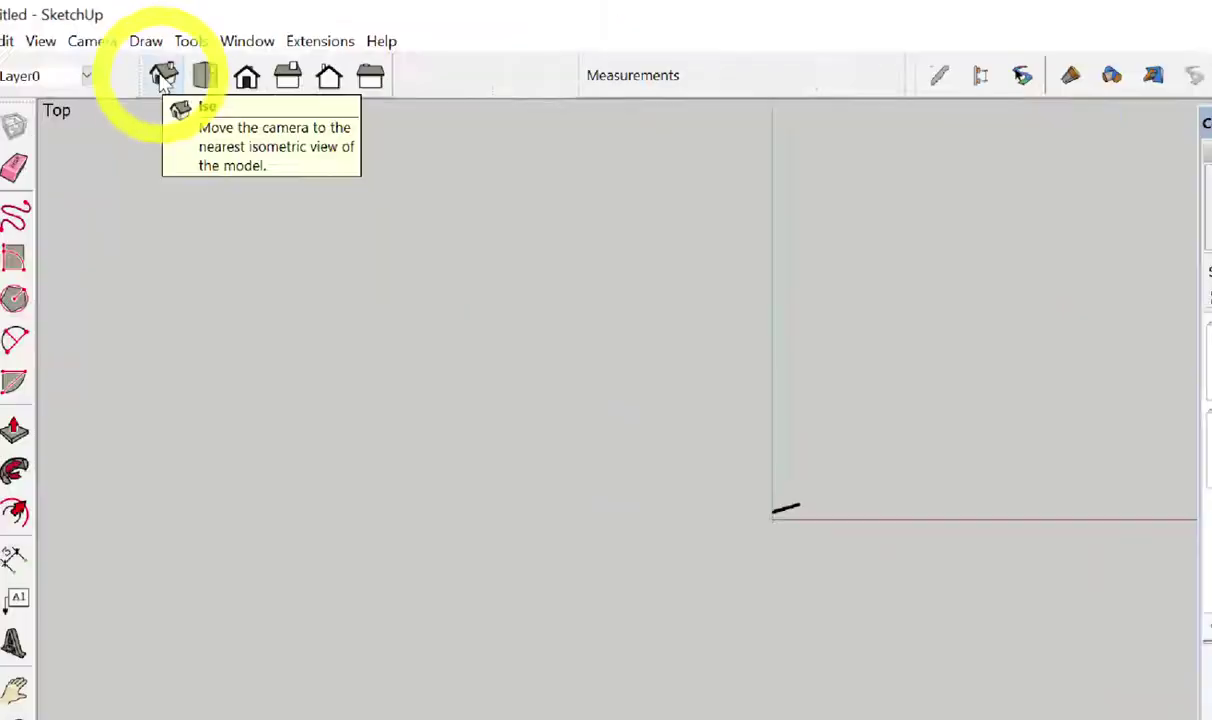
left_click(165, 135)
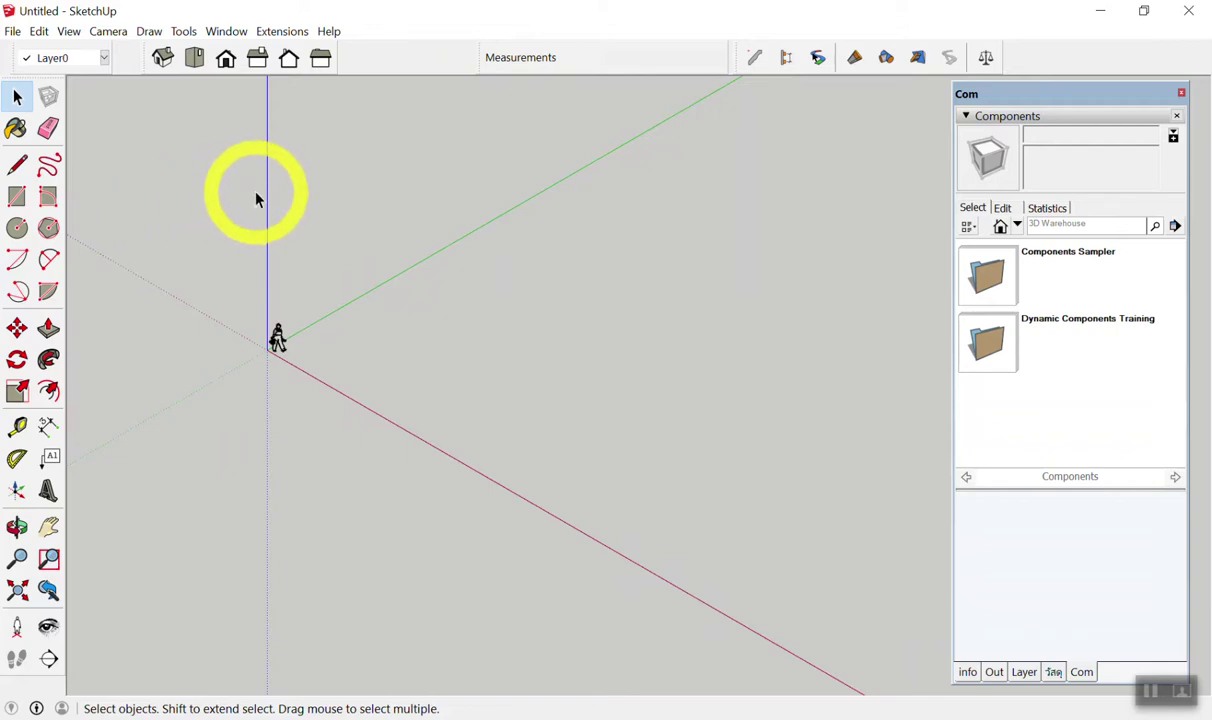
key("c")
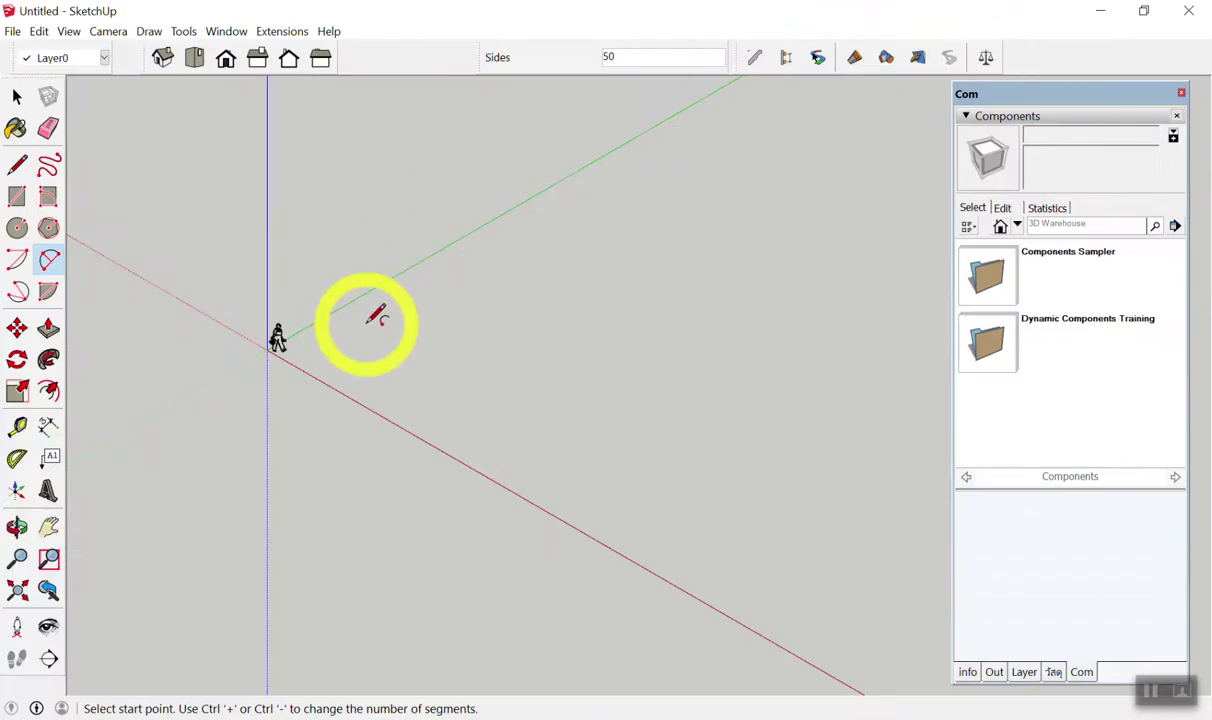
Start the arc near the origin and fix its chord length at 10 m.
left_click(400, 293)
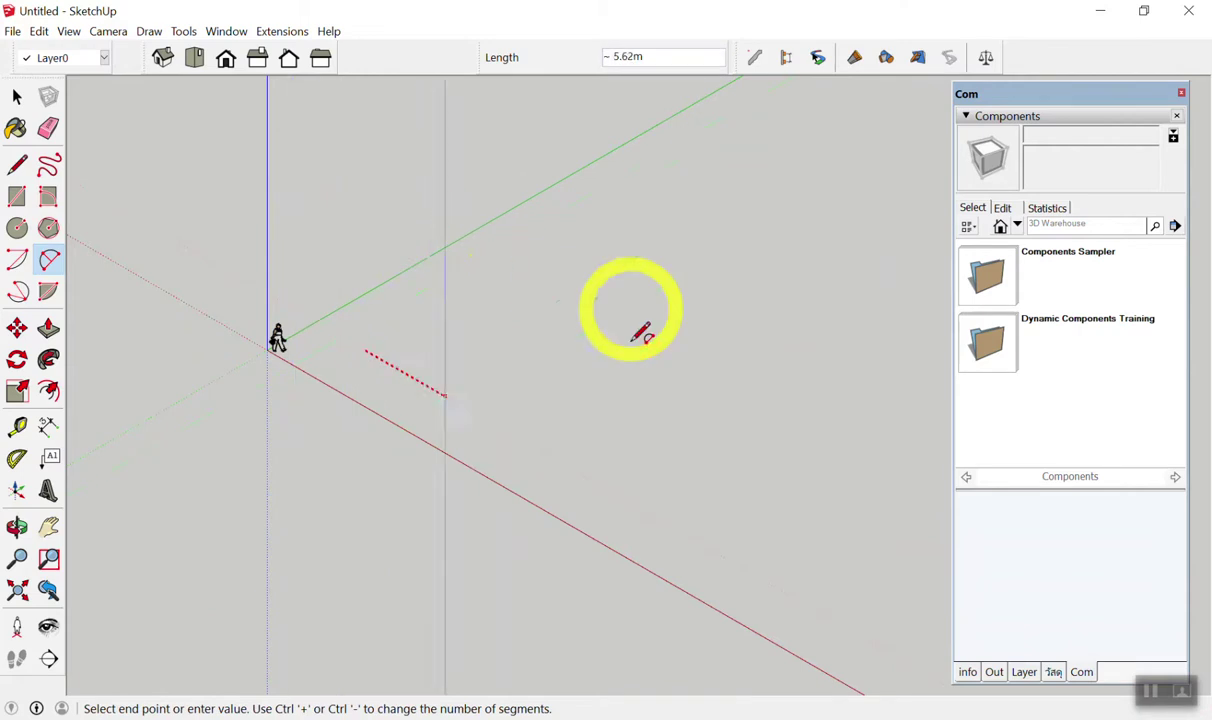
scroll(497, 270, "down", 3)
mouse_move(673, 355)
middle_mouse_down()
mouse_move(498, 270)
mouse_move(540, 268)
middle_mouse_up()
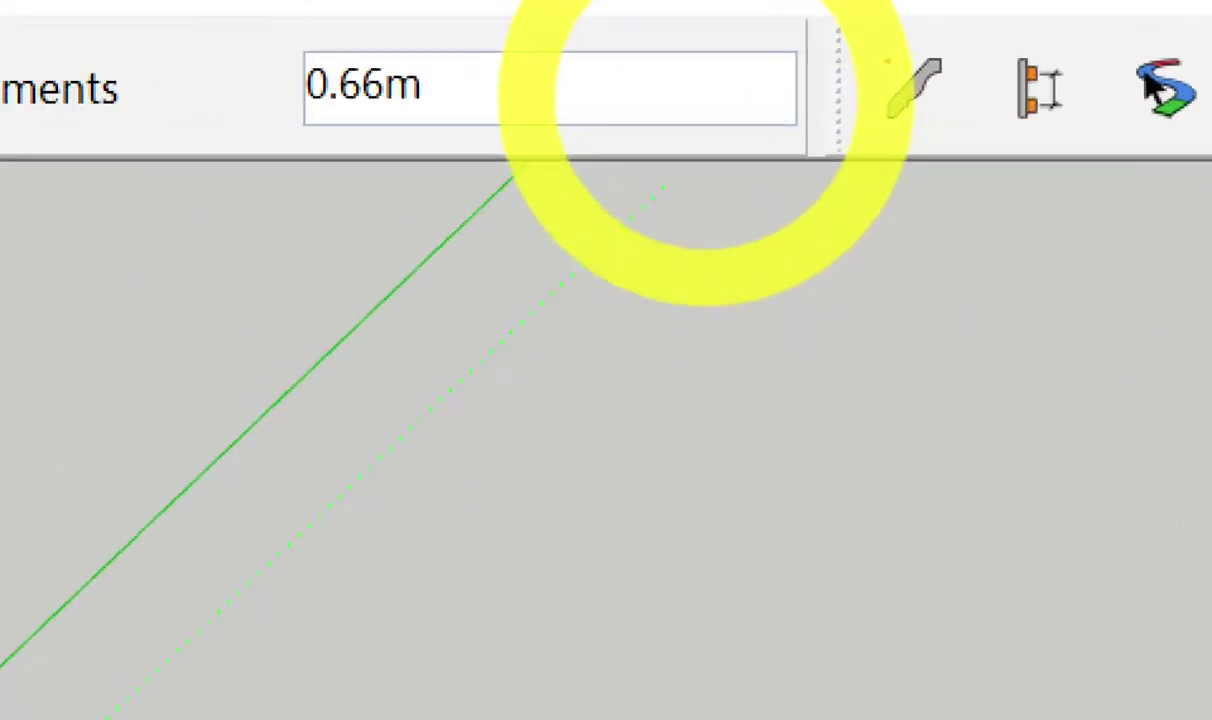
type("10")
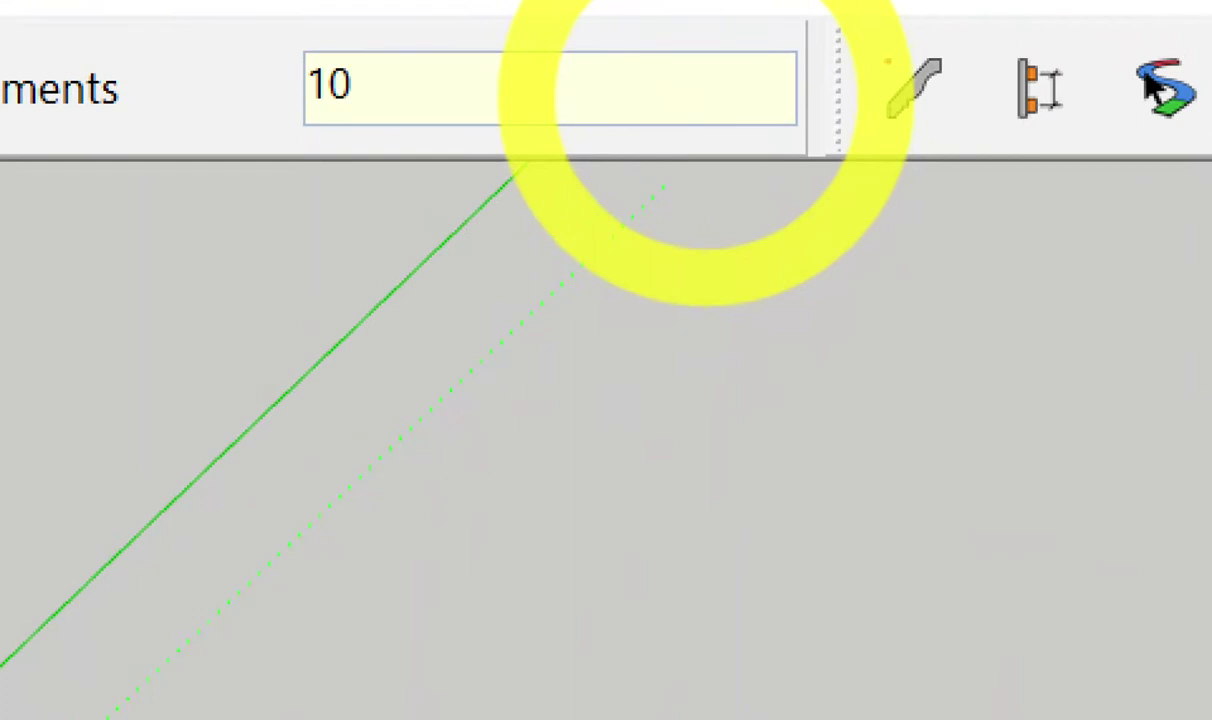
key("Return")
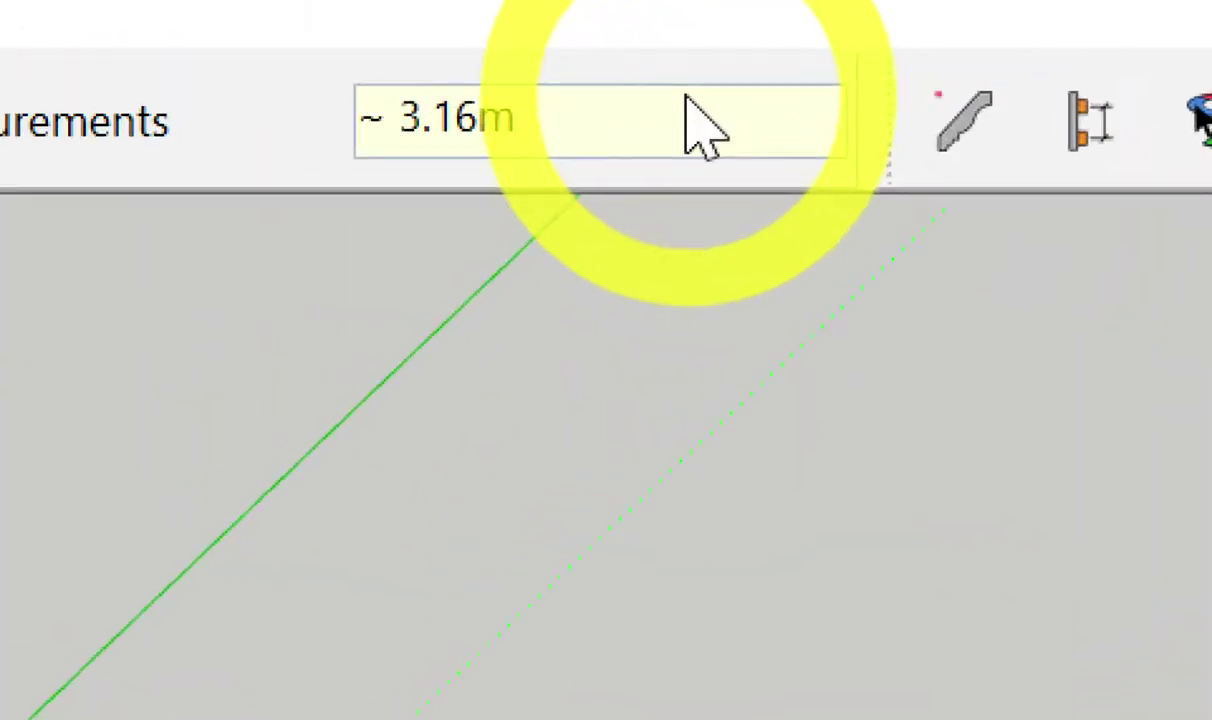
type("10")
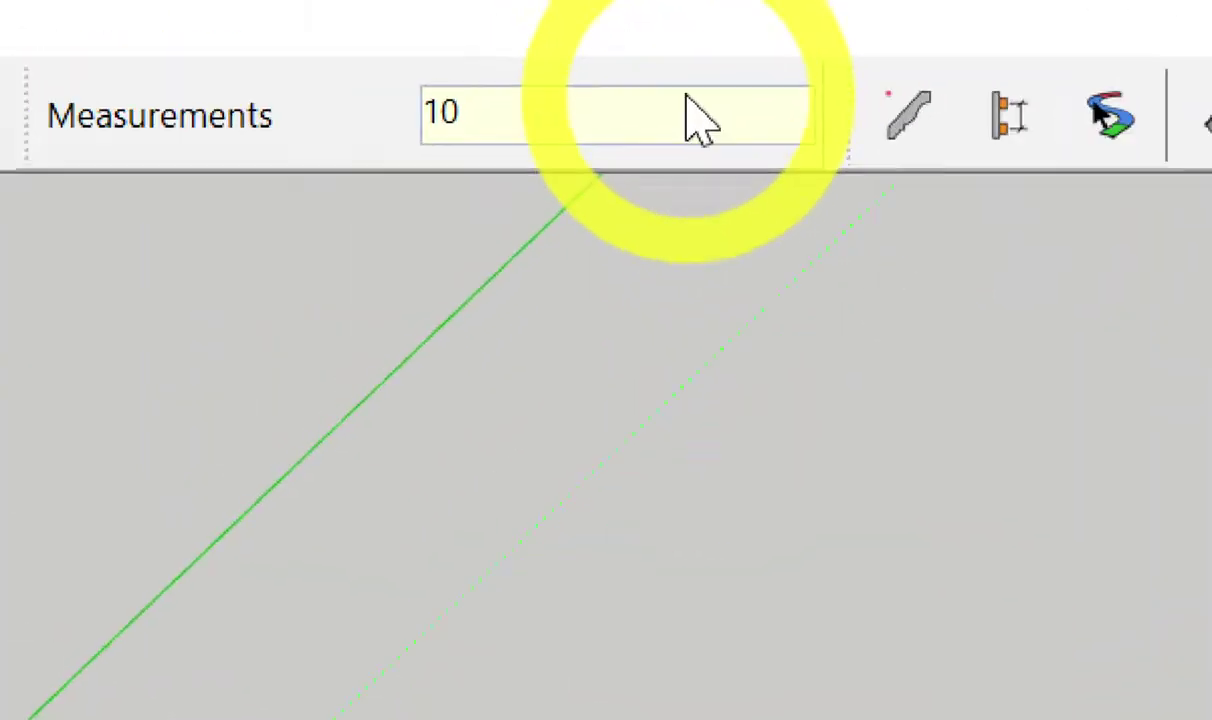
type("10")
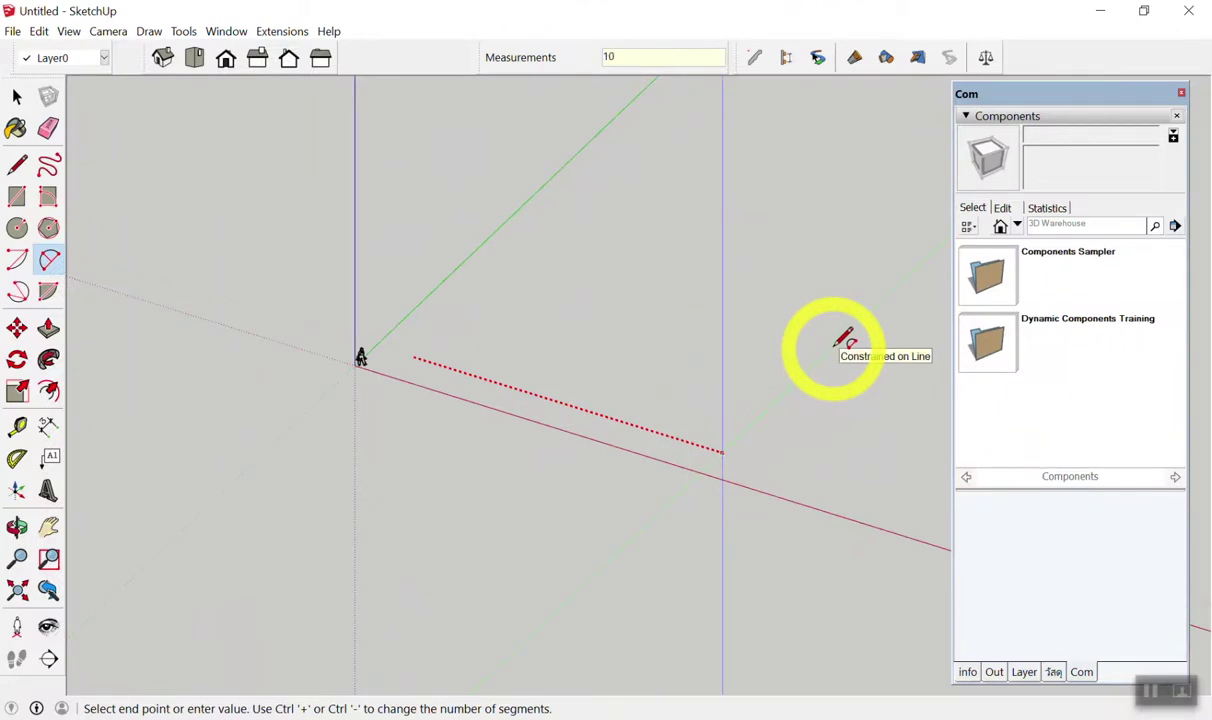
key("Return")
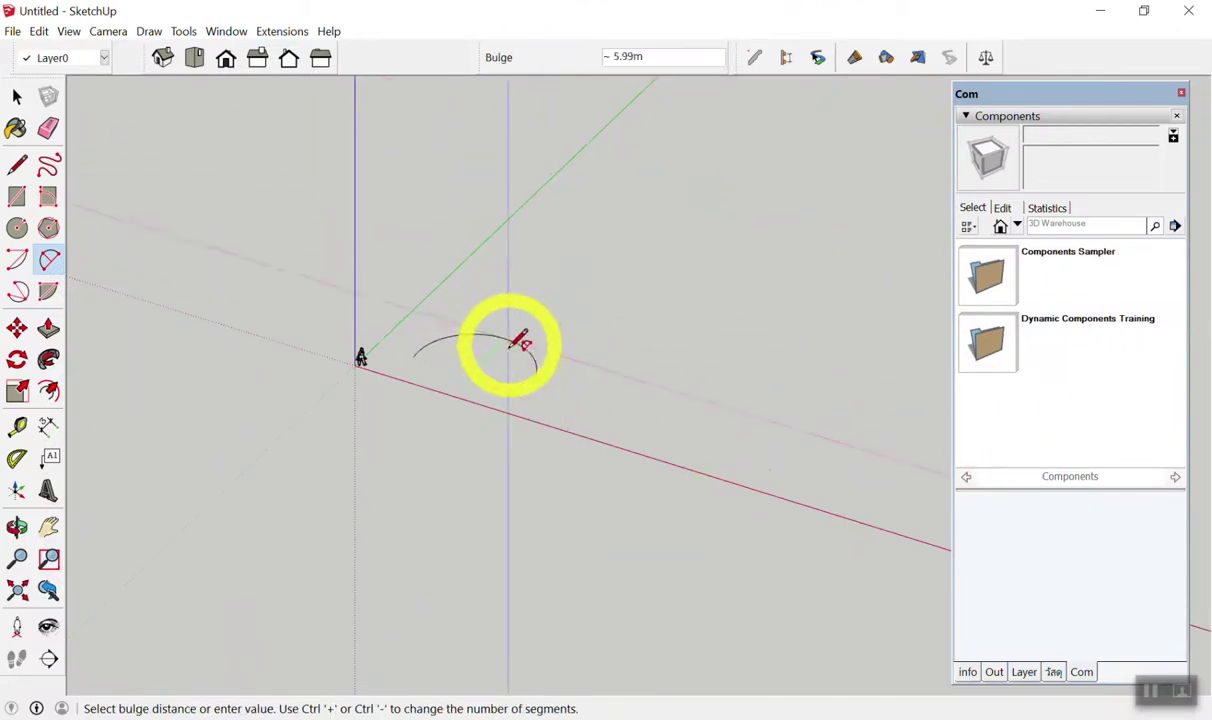
Commit the arc with a 2 m bulge and finish drawing.
scroll(505, 340, "up", 3)
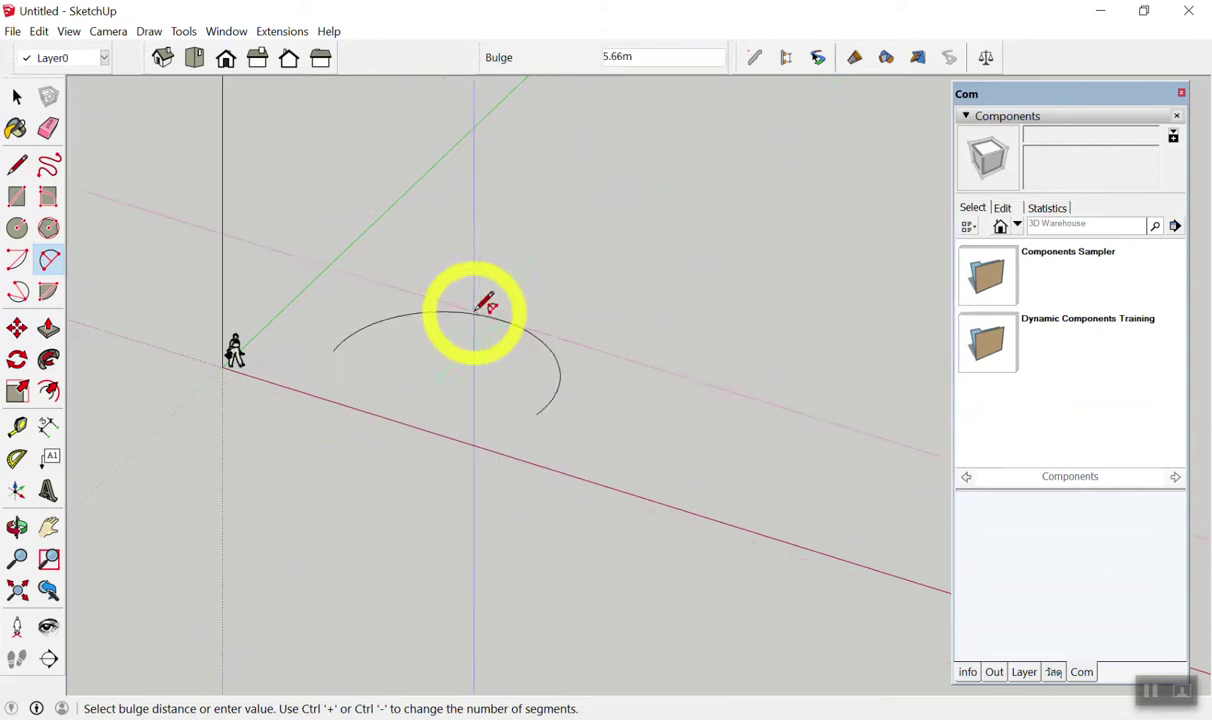
scroll(479, 306, "up", 1)
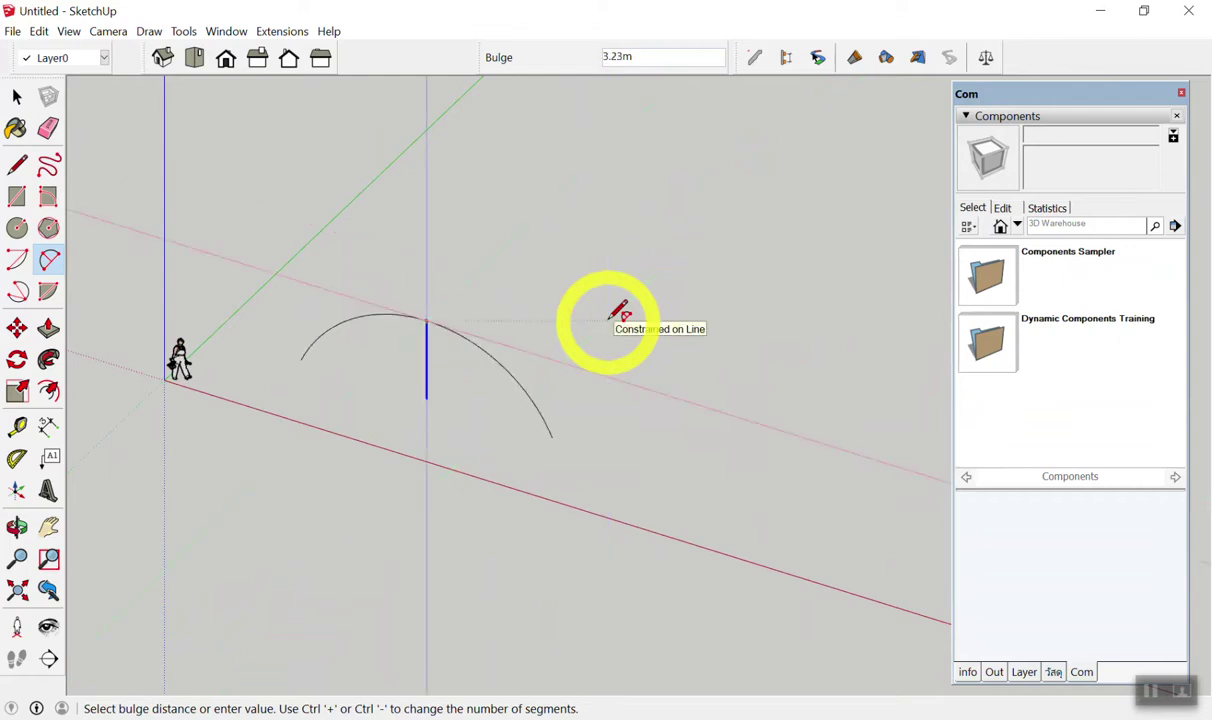
scroll(446, 357, "up", 1)
scroll(441, 230, "up", 2)
scroll(446, 338, "down", 2)
scroll(410, 247, "up", 2)
scroll(412, 248, "up", 1)
scroll(425, 281, "down", 1)
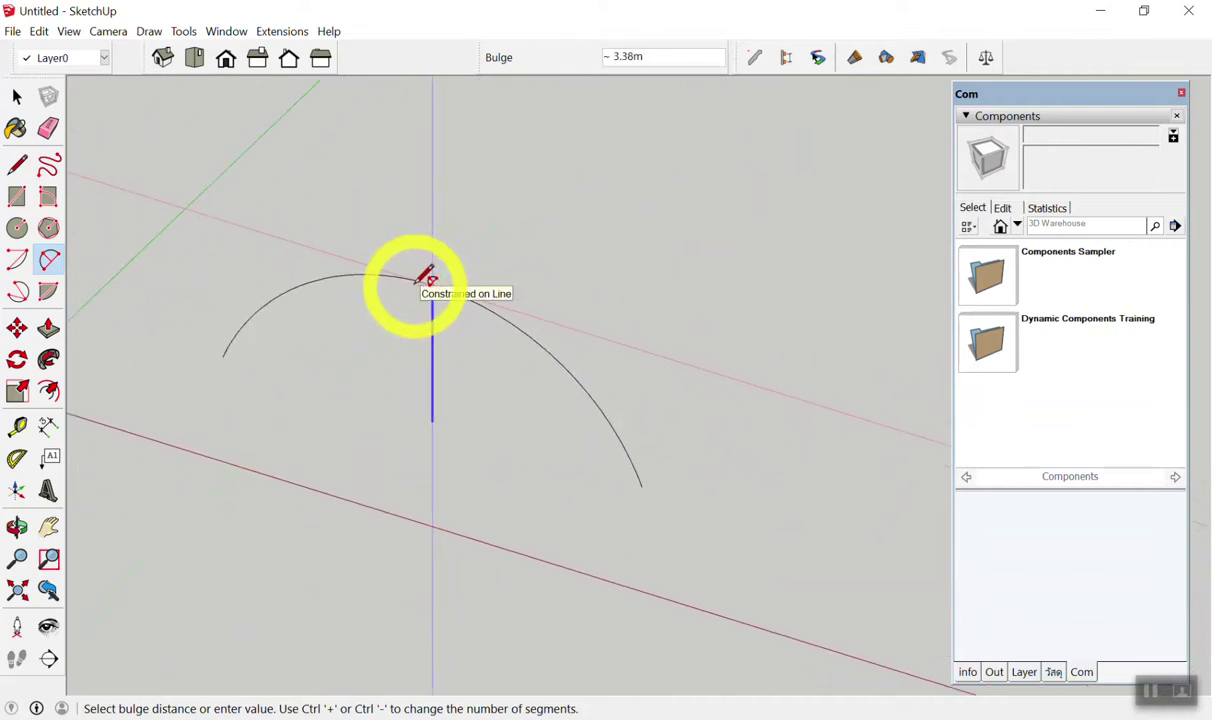
type("2")
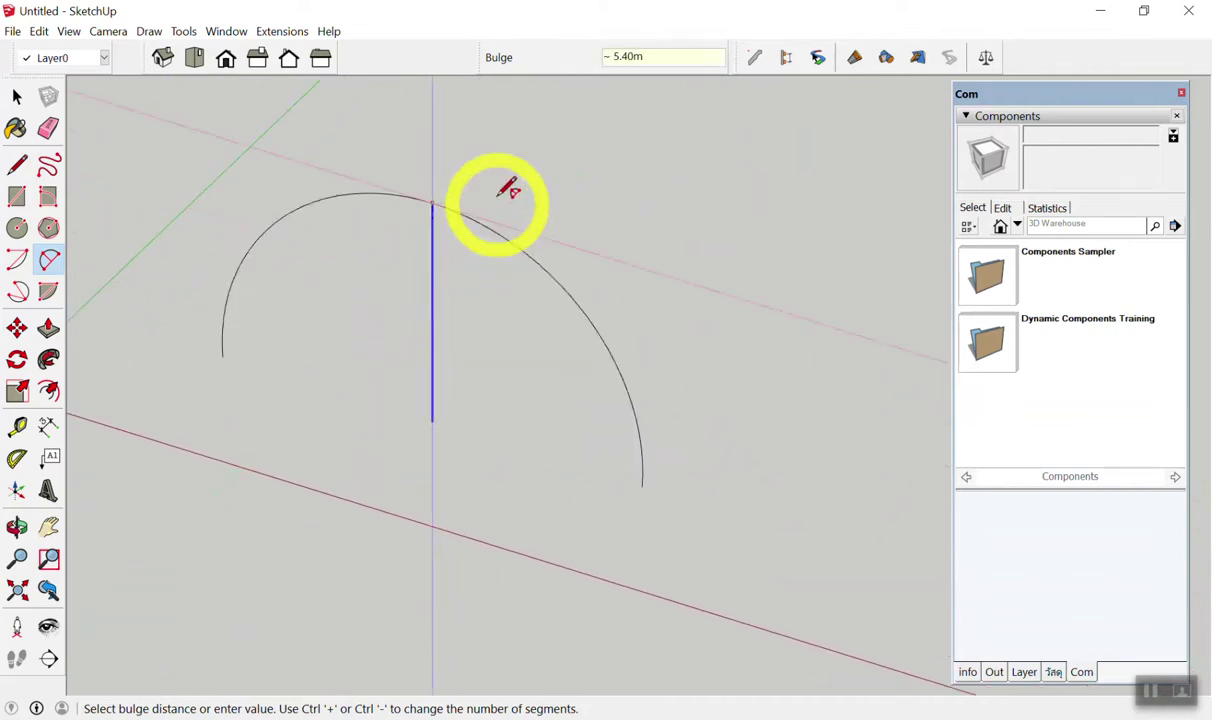
type("2")
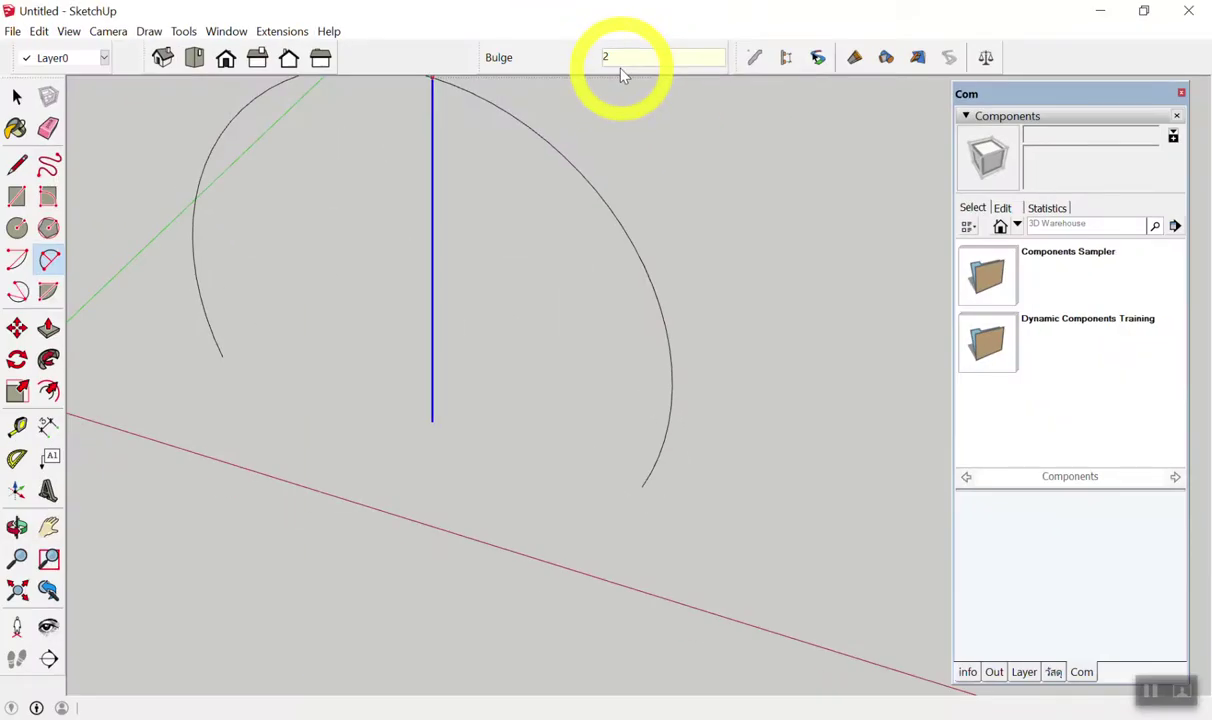
key("Return")
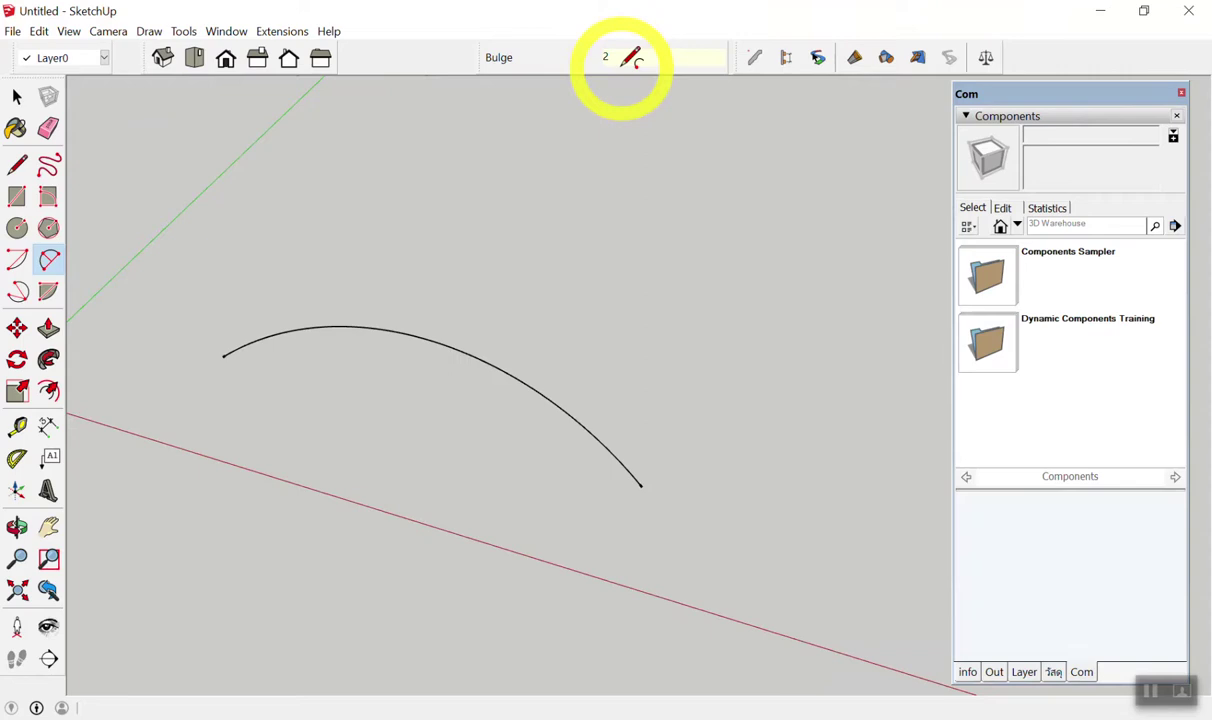
key("space")
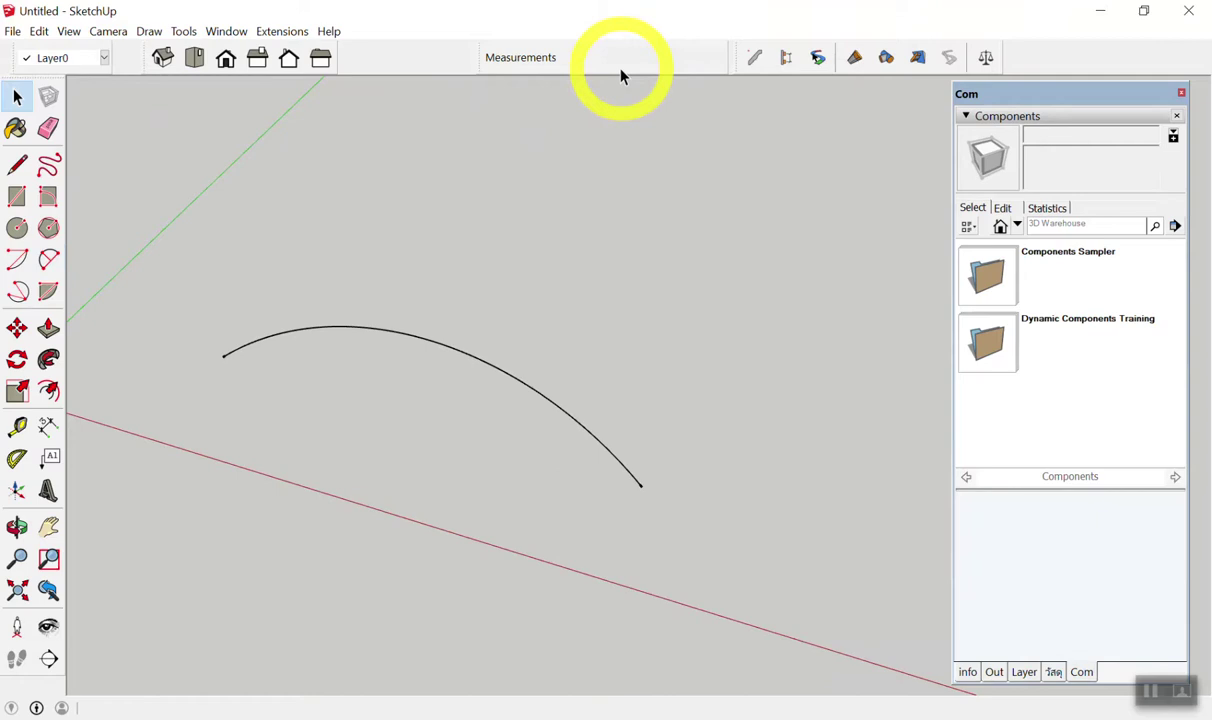
mouse_move(620, 78)
middle_mouse_down()
mouse_move(682, 400)
mouse_move(433, 197)
mouse_move(216, 154)
mouse_move(424, 326)
mouse_move(668, 273)
mouse_move(717, 165)
mouse_move(609, 452)
middle_mouse_up()
Dimension between the arc's endpoints to confirm a 10.00m span.
scroll(680, 472, "down", 3)
scroll(682, 474, "up", 2)
scroll(315, 390, "up", 3)
scroll(285, 395, "down", 1)
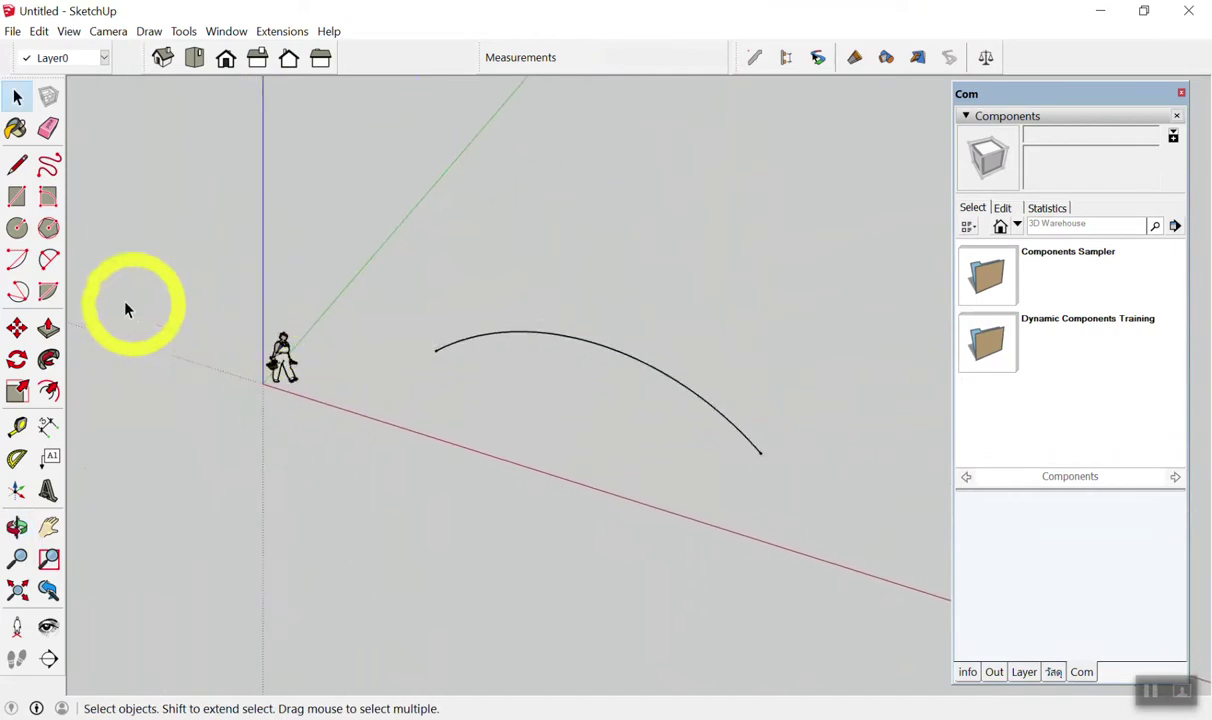
left_click(48, 425)
left_click(439, 350)
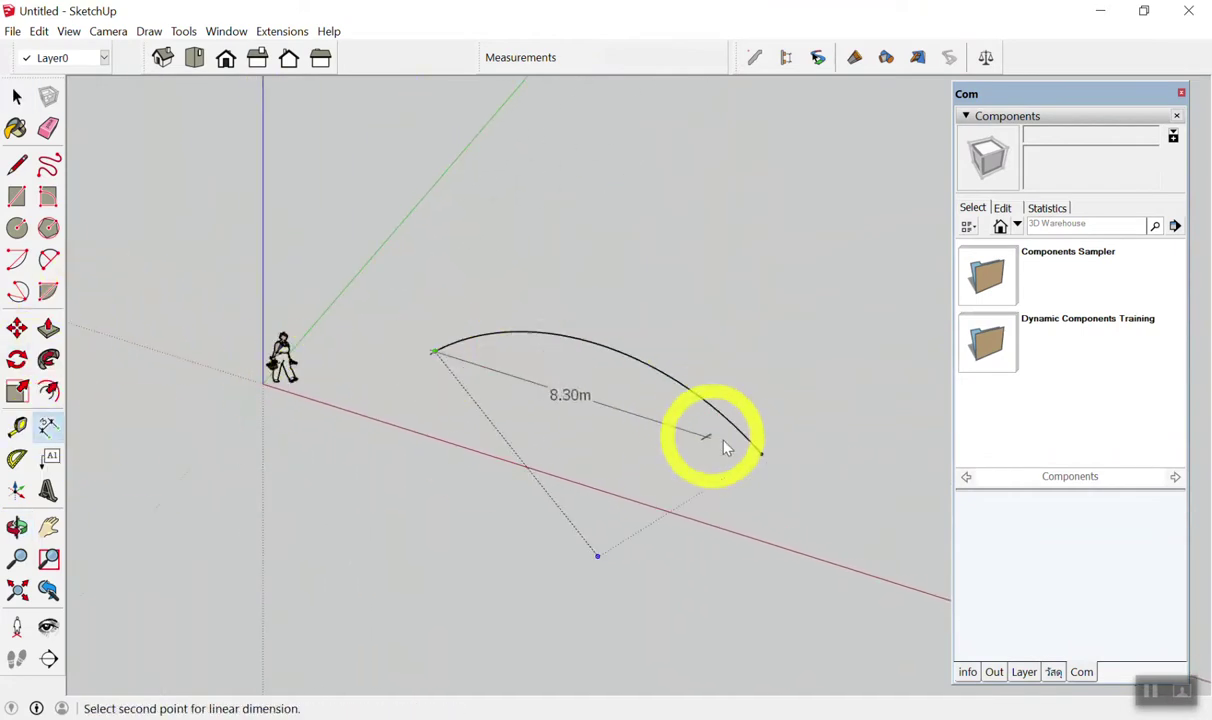
left_click(760, 454)
left_click(729, 505)
Delete the arc together with its 10.00m span dimension.
scroll(669, 472, "up", 1)
scroll(575, 441, "down", 1)
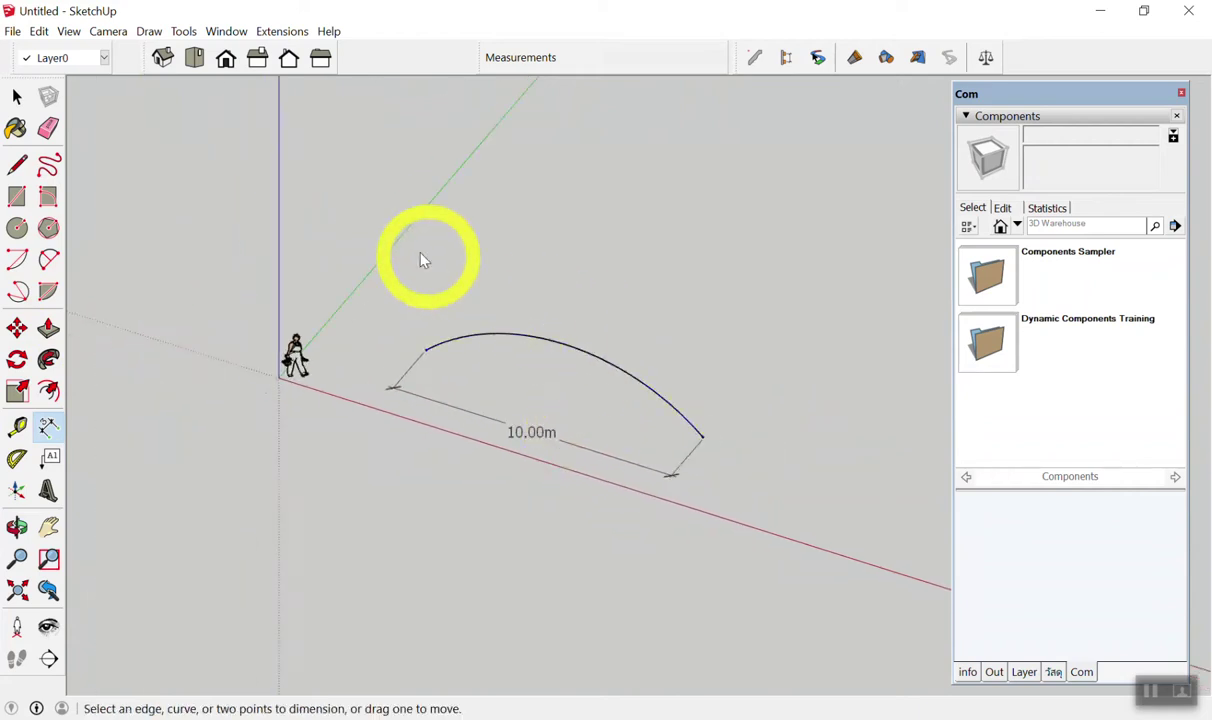
key("space")
left_click_drag(350, 236, 767, 562)
key("Delete")
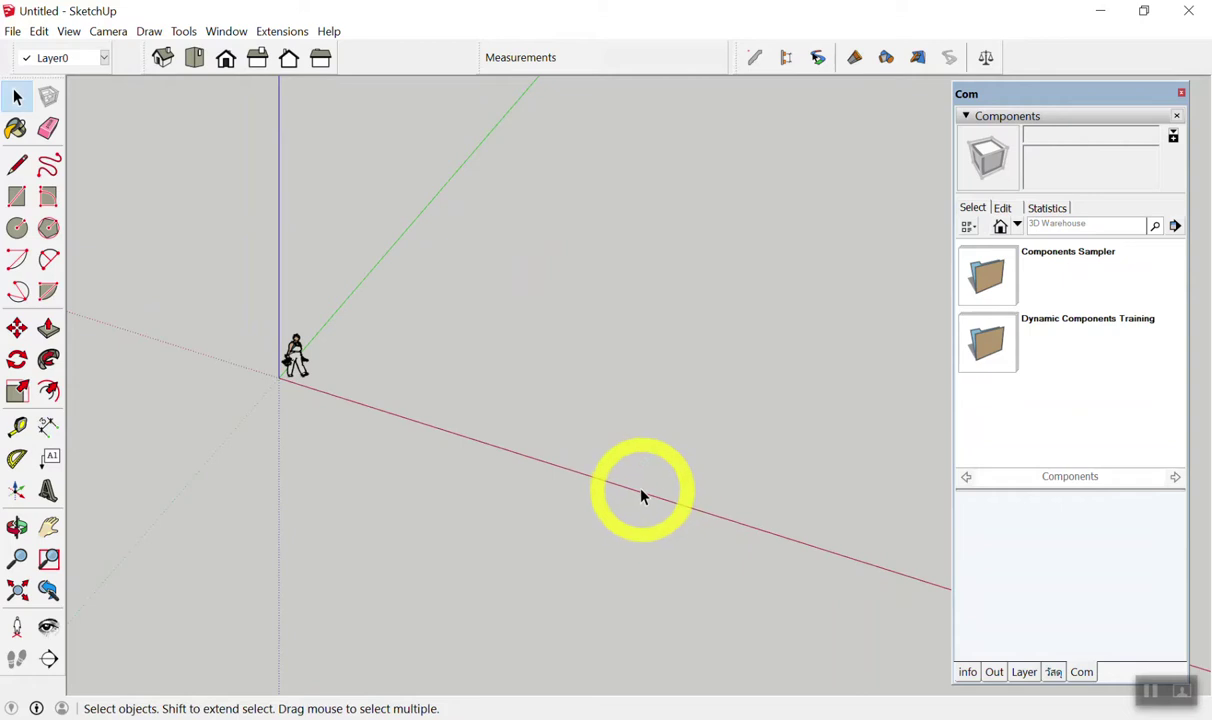
type("c50")
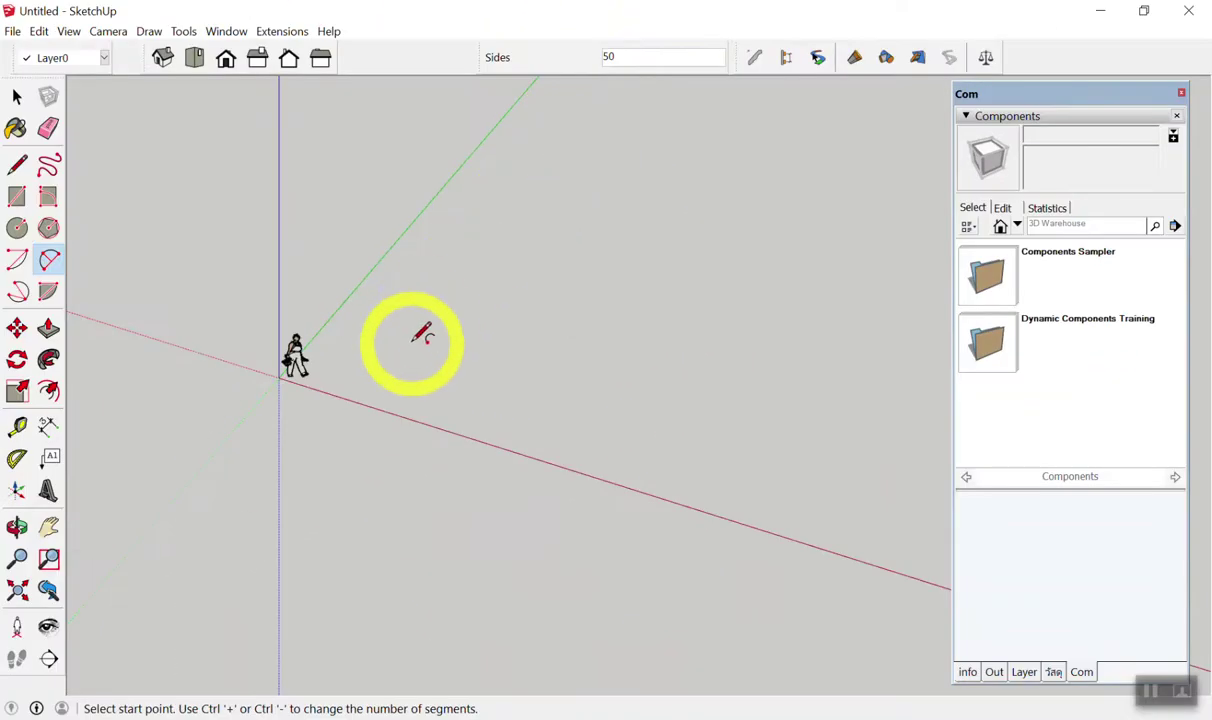
Draw a new arc locked to the red axis with a 10 m chord and 2 m bulge.
left_click(413, 342)
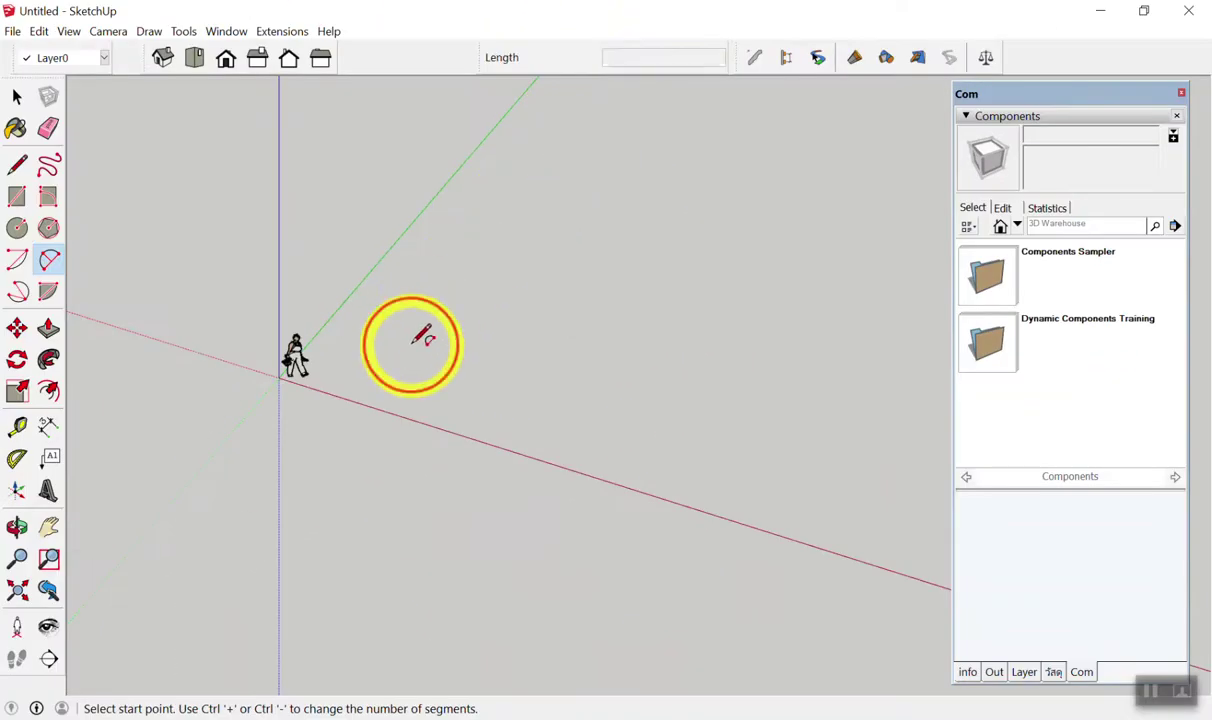
key("Right")
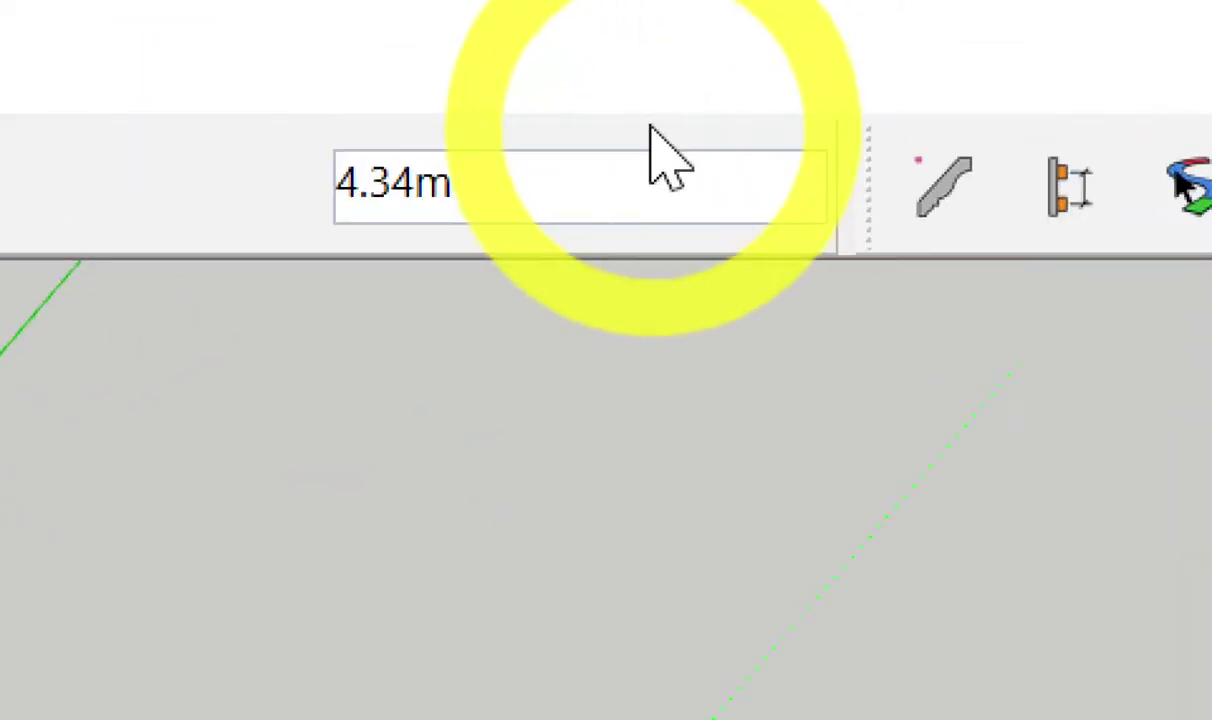
type("10")
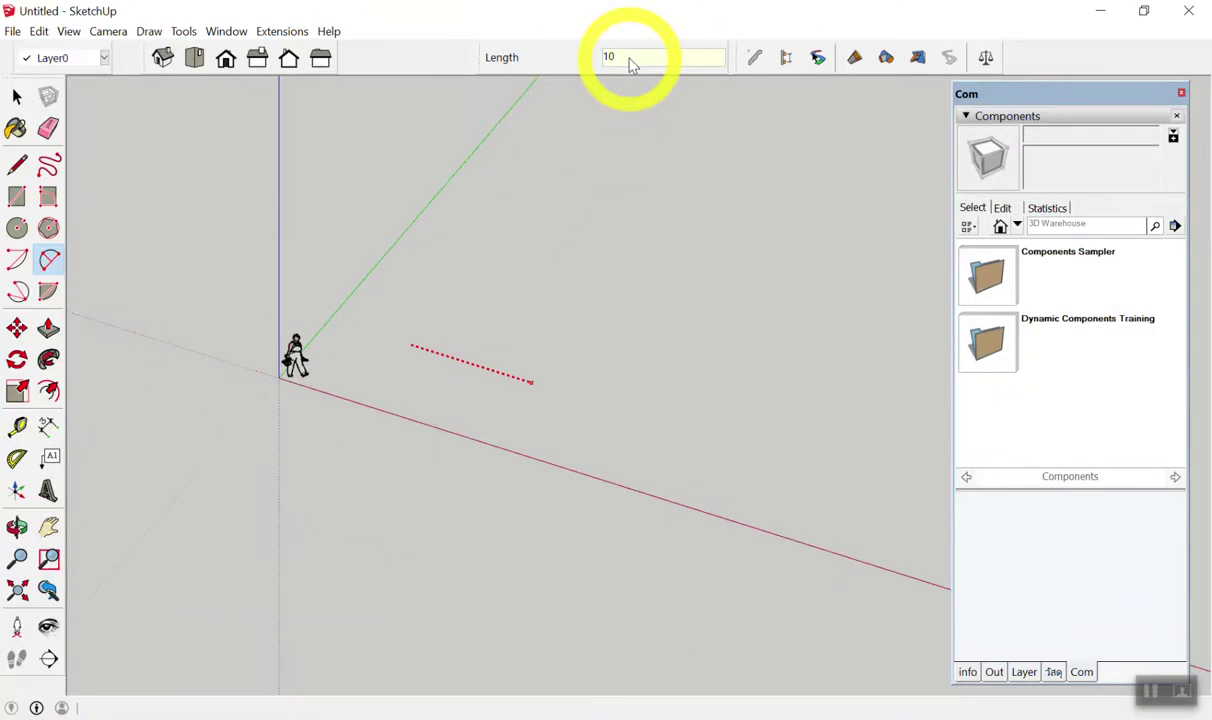
key("Return")
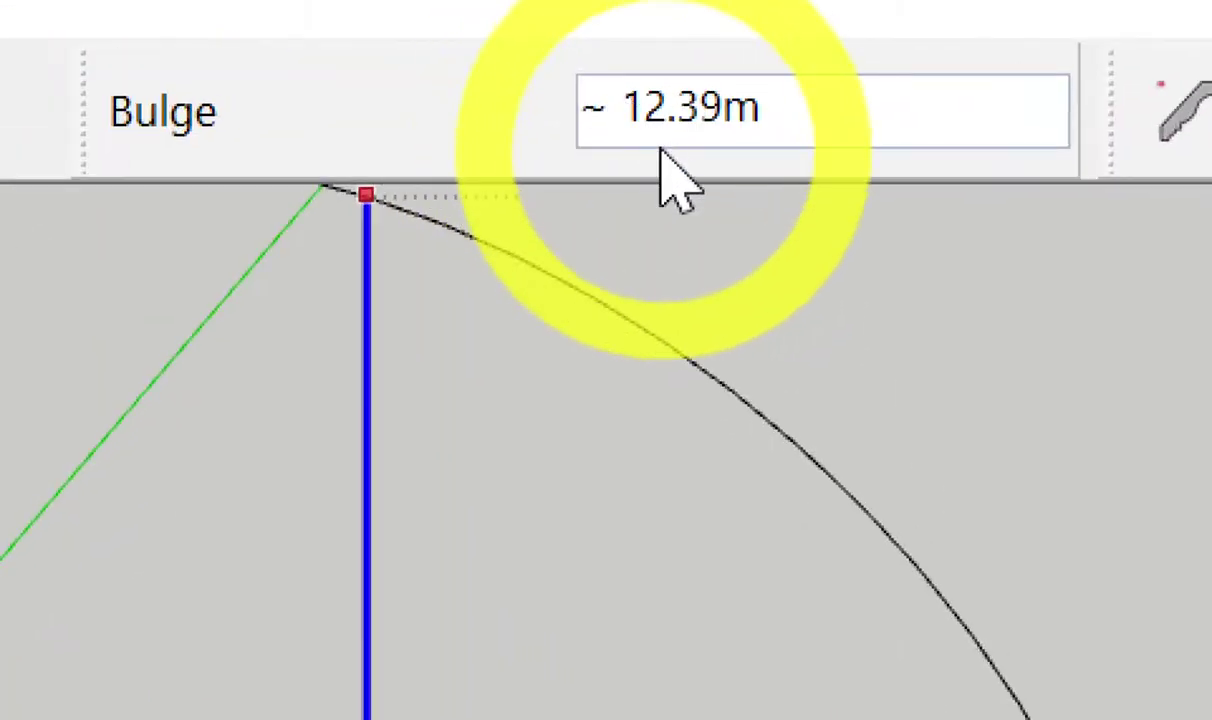
type("2")
key("Return")
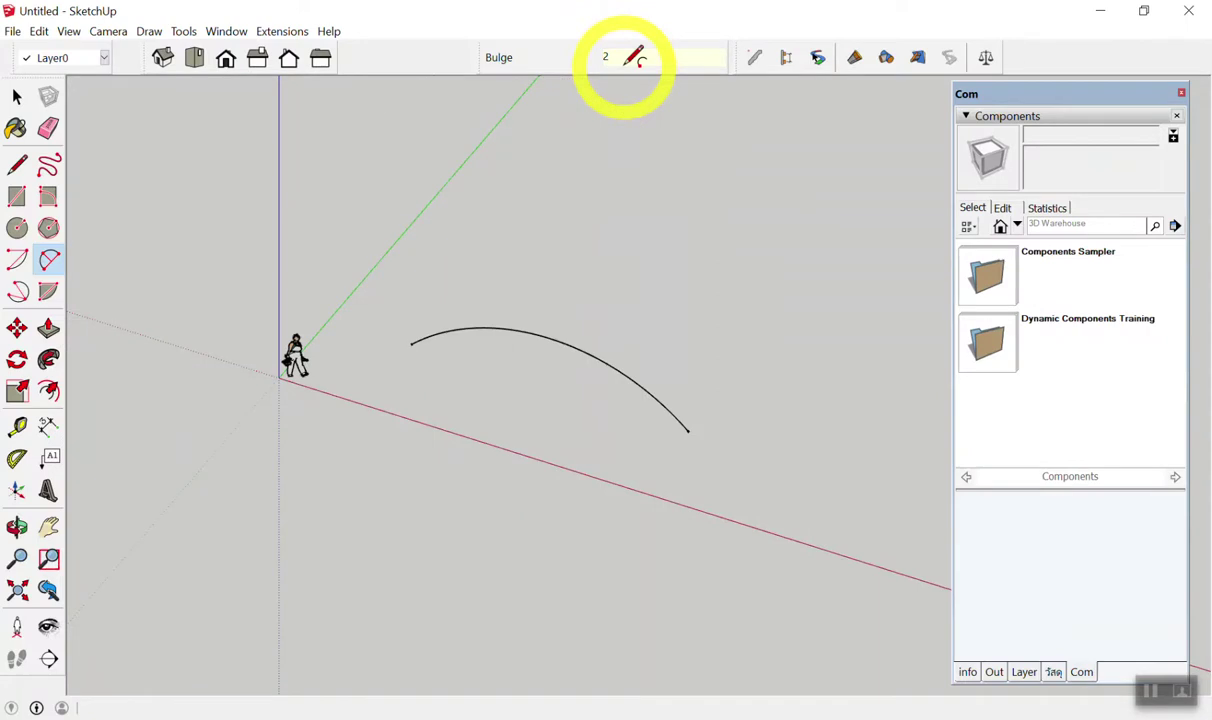
key("space")
mouse_move(577, 165)
middle_mouse_down()
mouse_move(490, 50)
mouse_move(657, 354)
mouse_move(636, 384)
mouse_move(690, 411)
middle_mouse_up()
scroll(690, 411, "up", 3)
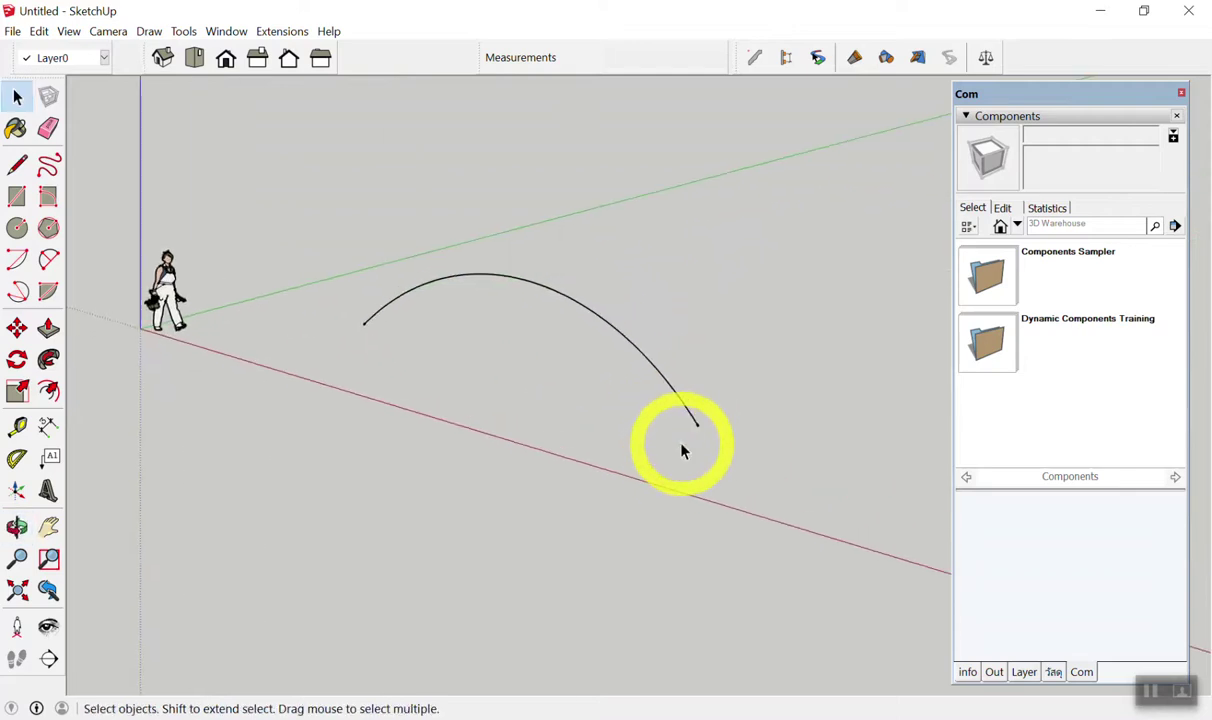
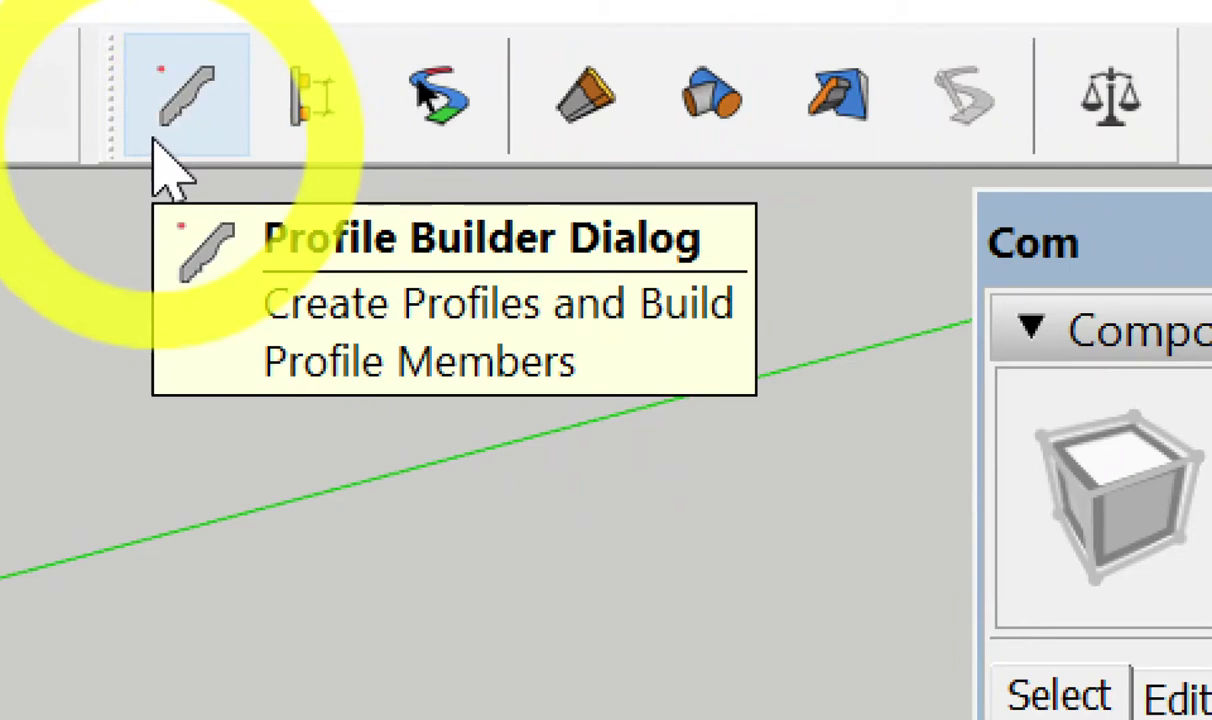
Open Profile Builder showing the C-150x50x20 channel and its Bottom-Middle insertion point.
left_click(155, 140)
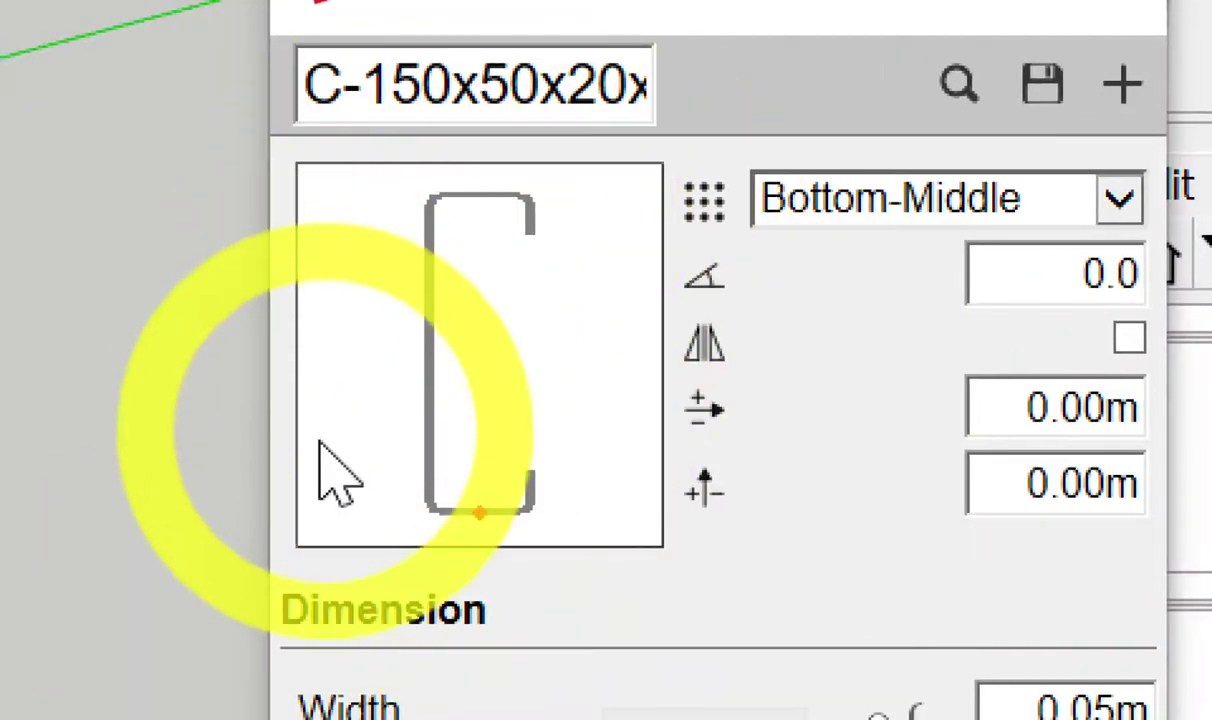
left_click(478, 508)
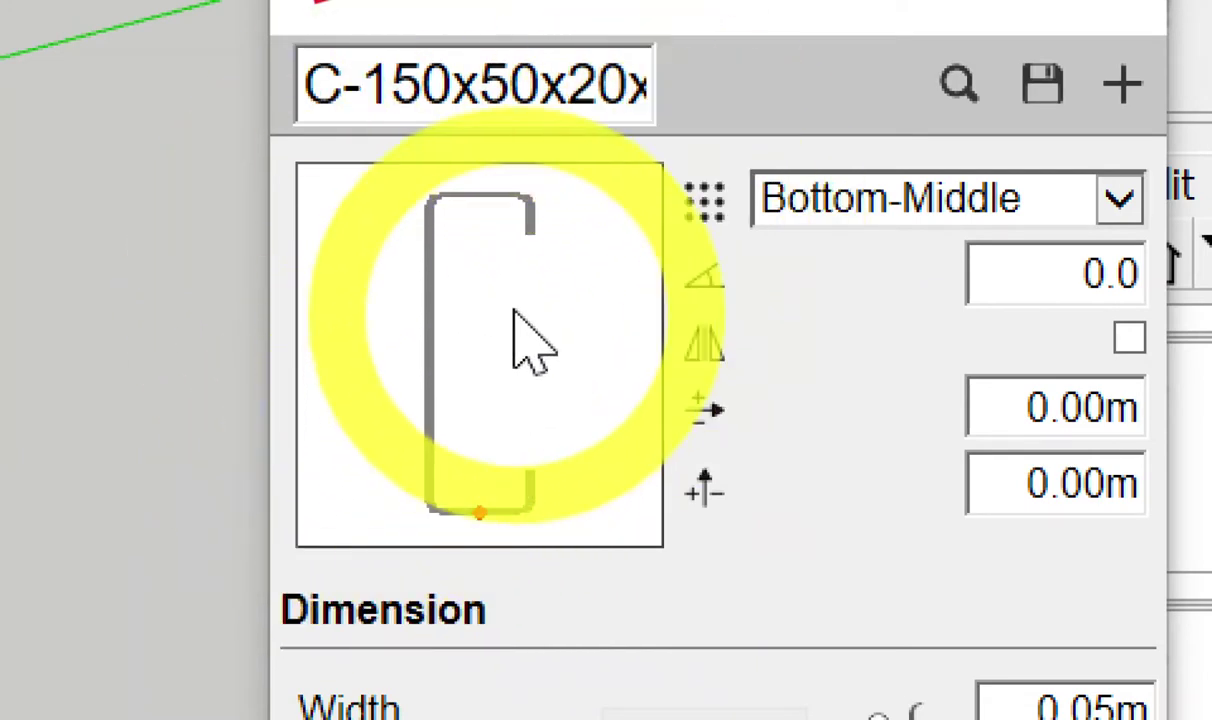
left_click_drag(570, 283, 591, 233)
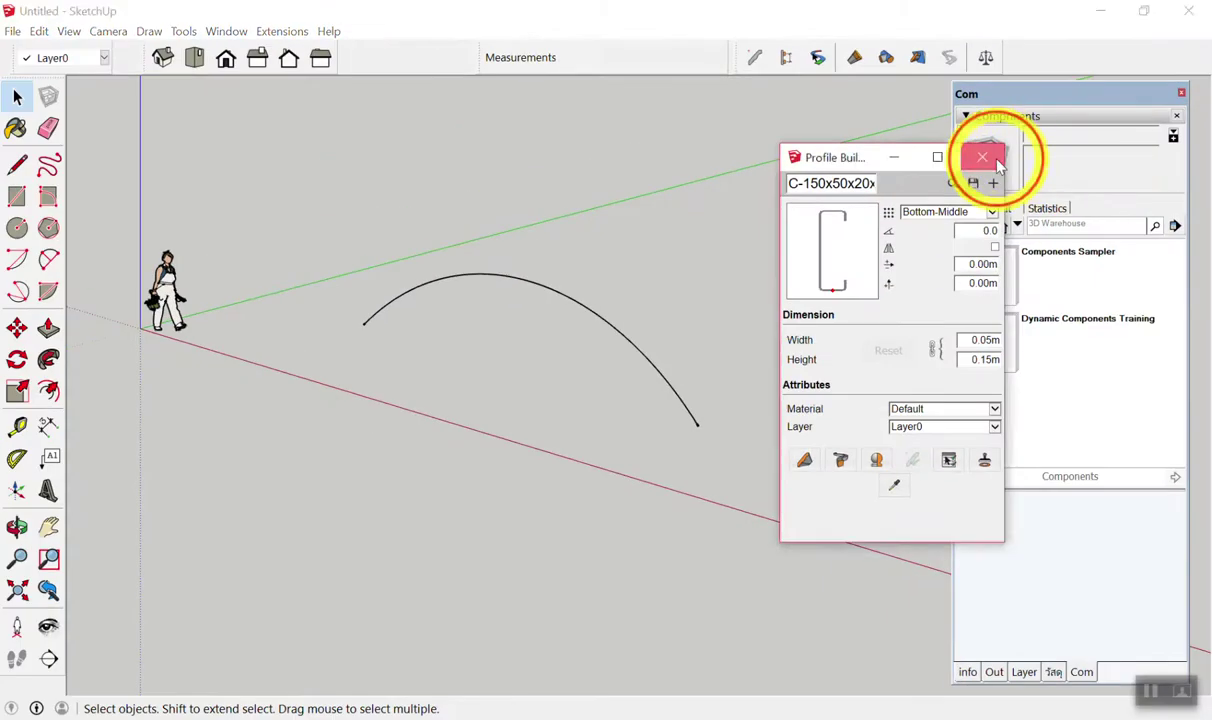
Close and reopen the Profile Builder panel, moving it higher and to the left.
left_click(996, 160)
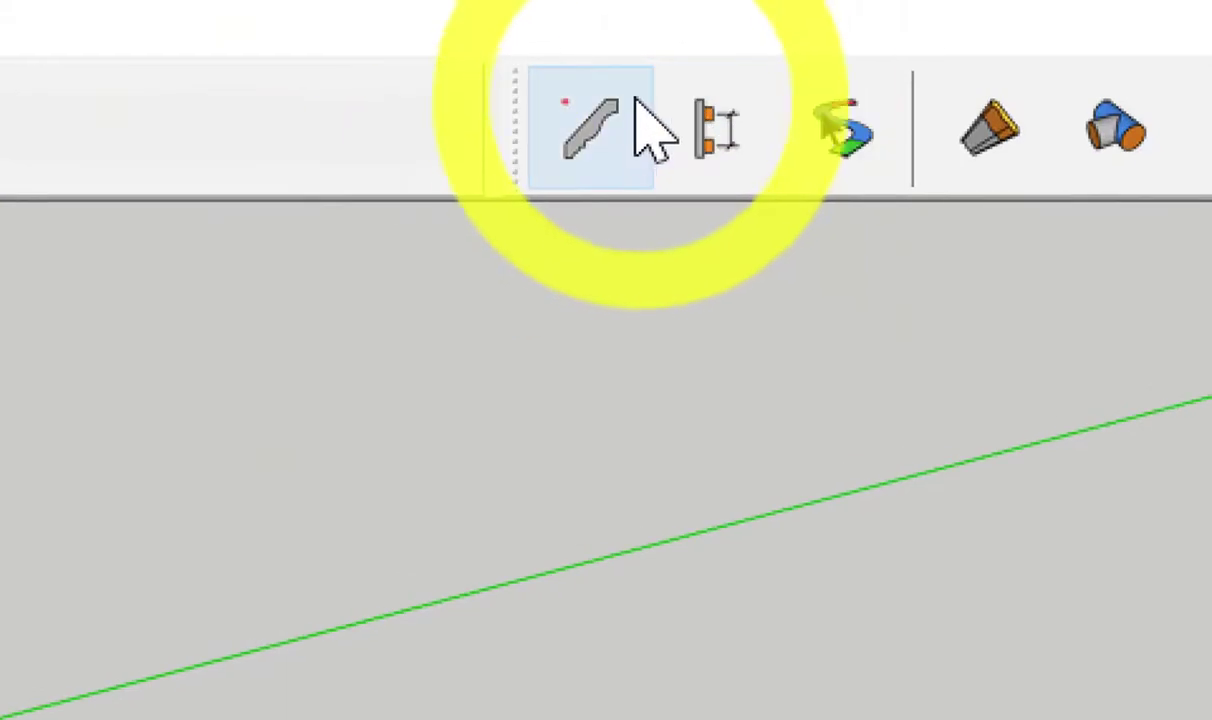
left_click(597, 157)
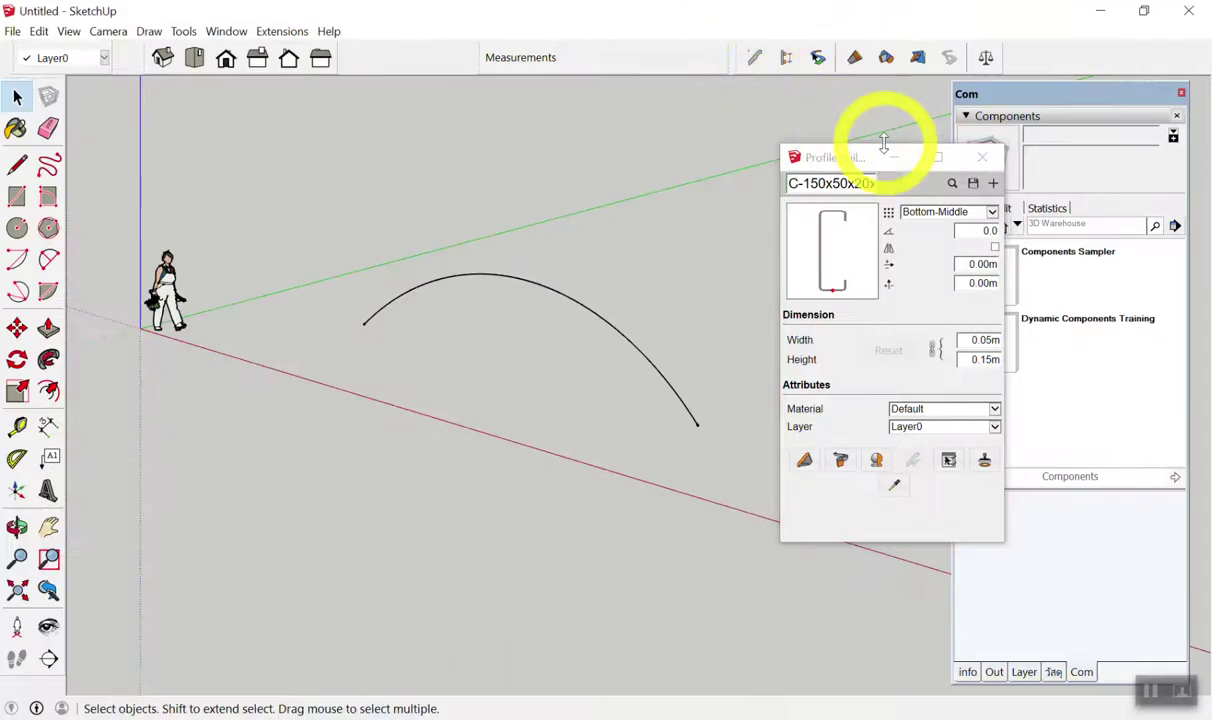
left_click_drag(855, 160, 655, 117)
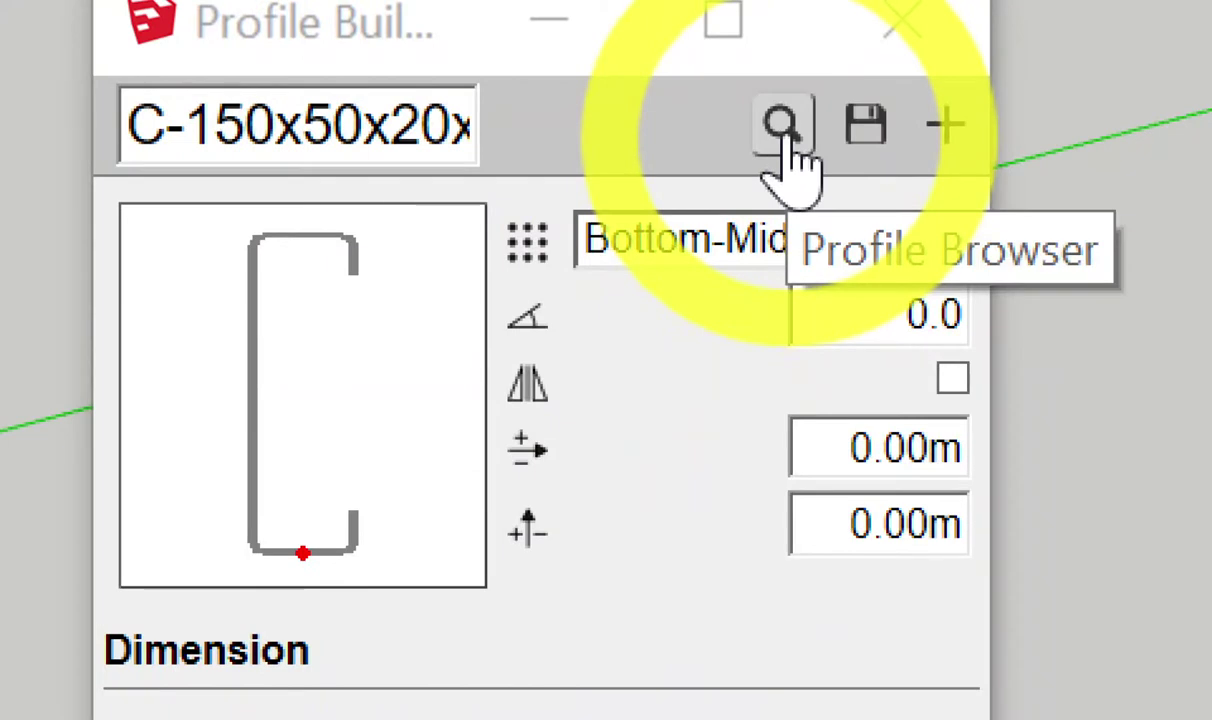
From the profile browser, choose a new library folder and go to Desktop > SketchUp > Work Shop.
left_click(784, 128)
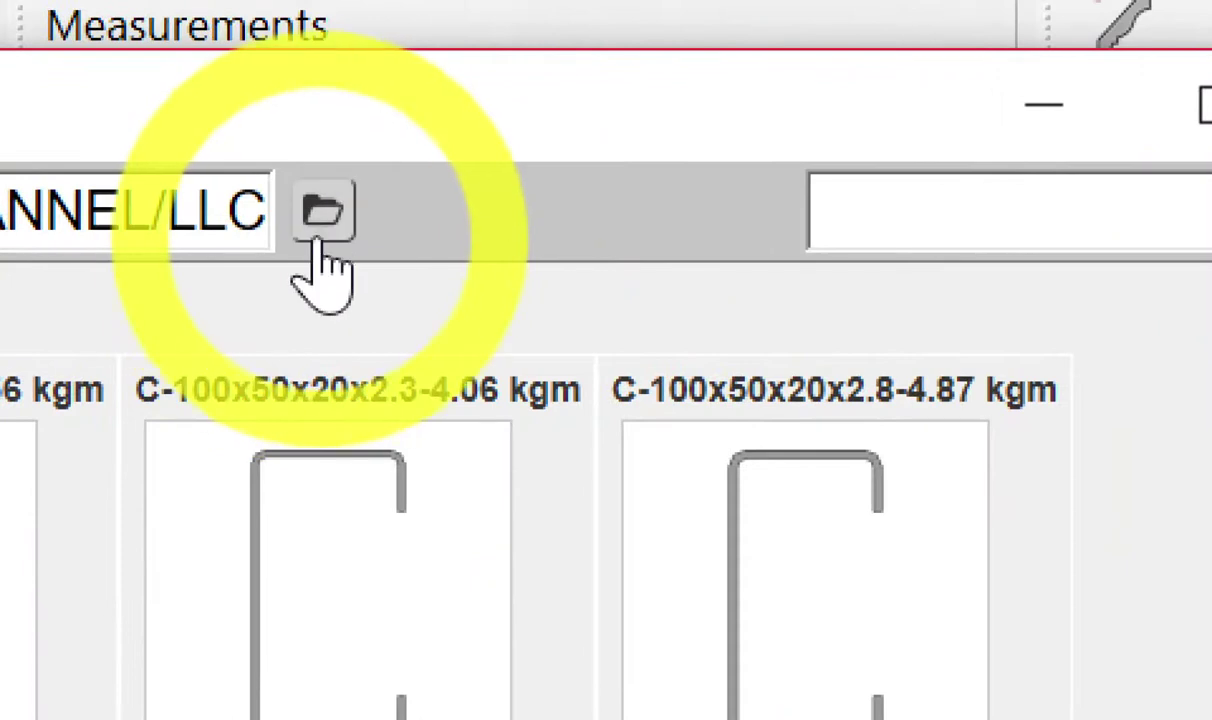
left_click(320, 240)
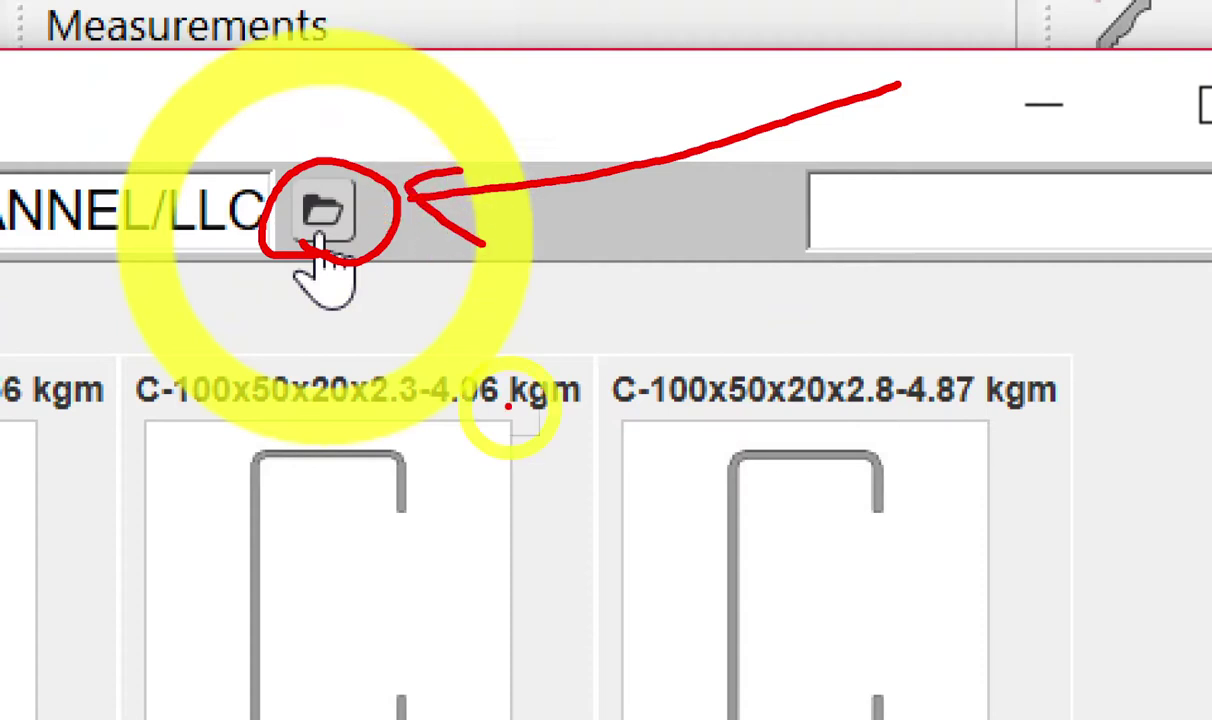
left_click(318, 212)
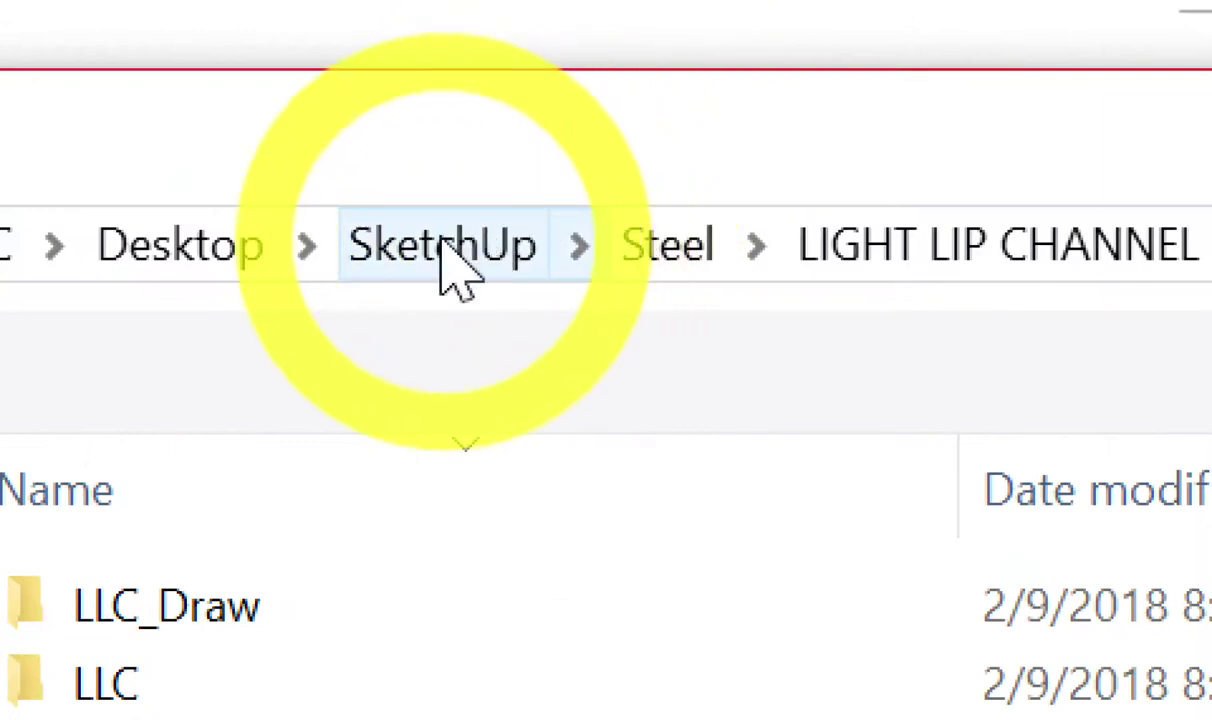
left_click(450, 250)
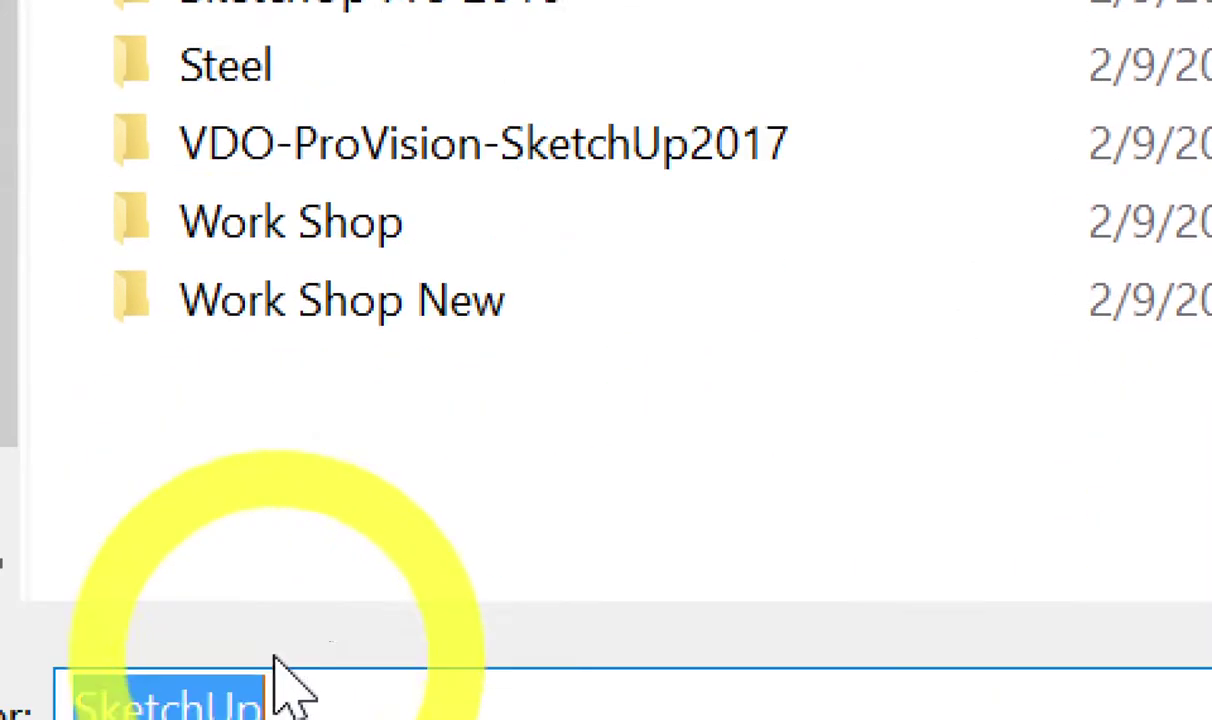
double_click(310, 205)
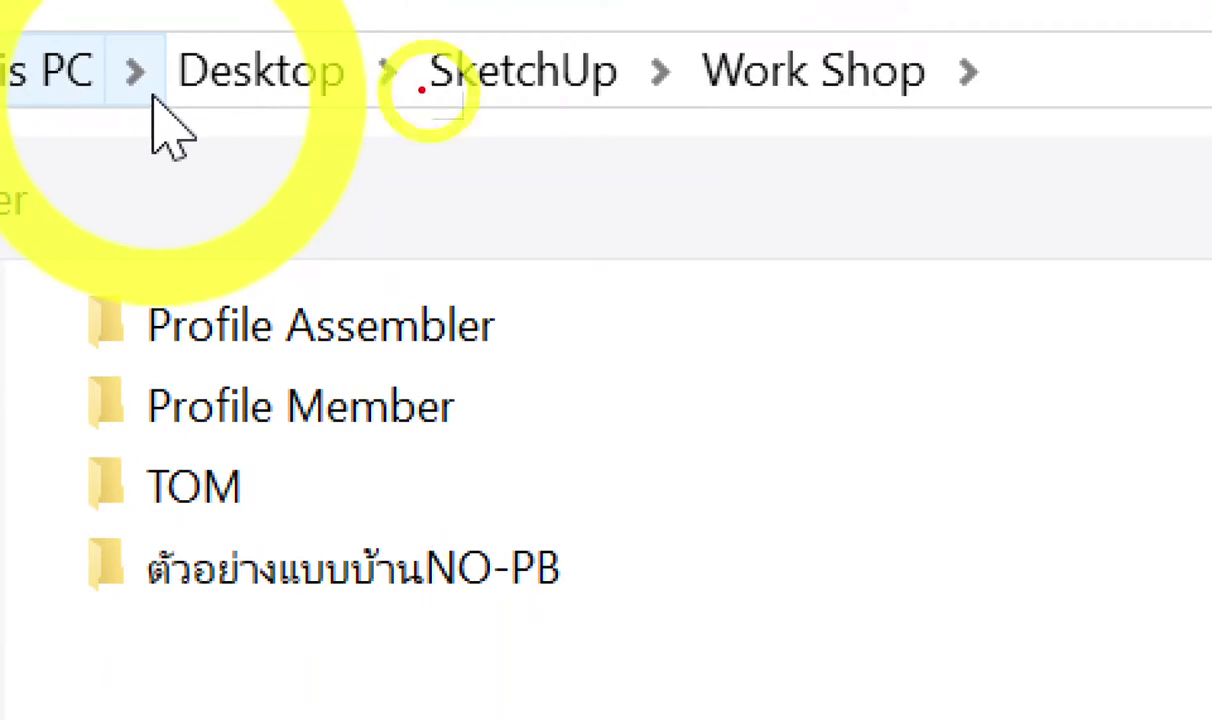
Select Profile Member as the library folder, listing B1-20x40, C1-20x20 and MetalSheet.
mouse_move(420, 90)
left_mouse_down()
mouse_move(675, 160)
mouse_move(711, 116)
mouse_move(772, 118)
left_mouse_up()
mouse_move(883, 119)
left_mouse_down()
mouse_move(779, 352)
mouse_move(517, 406)
mouse_move(488, 393)
mouse_move(528, 420)
left_mouse_up()
mouse_move(168, 414)
left_mouse_down()
mouse_move(203, 433)
mouse_move(500, 400)
mouse_move(170, 350)
mouse_move(130, 412)
left_mouse_up()
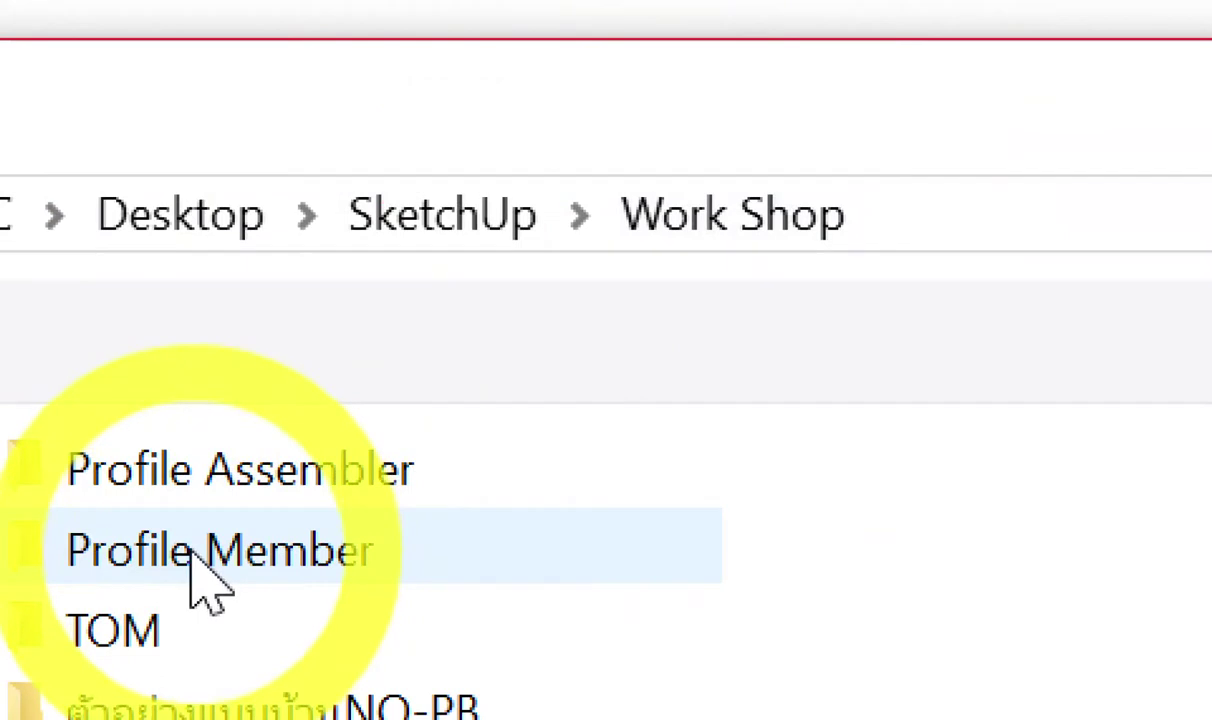
double_click(200, 583)
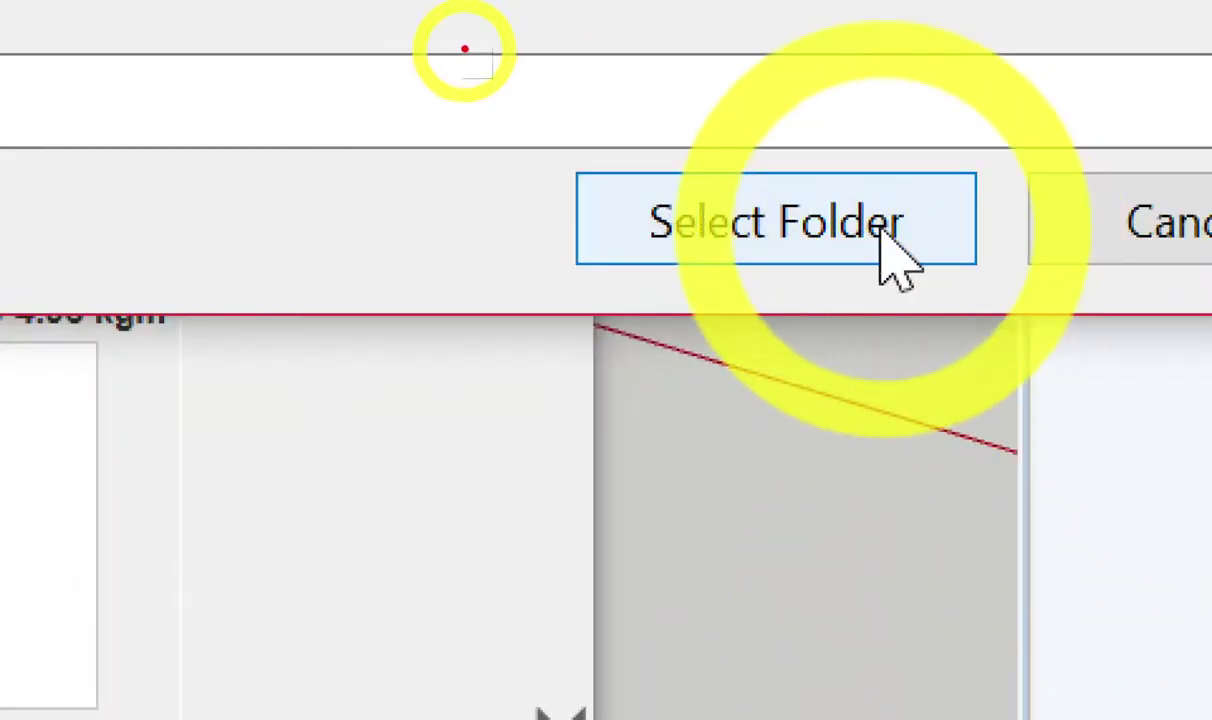
left_click_drag(464, 48, 638, 155)
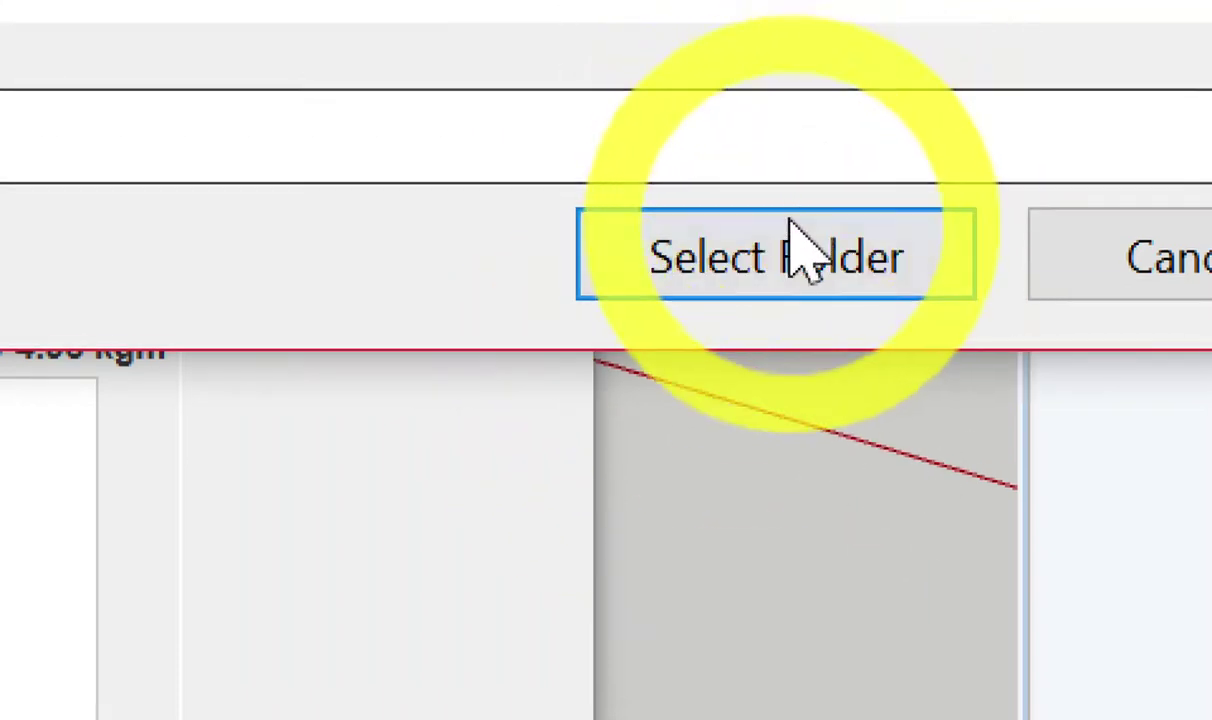
left_click(791, 226)
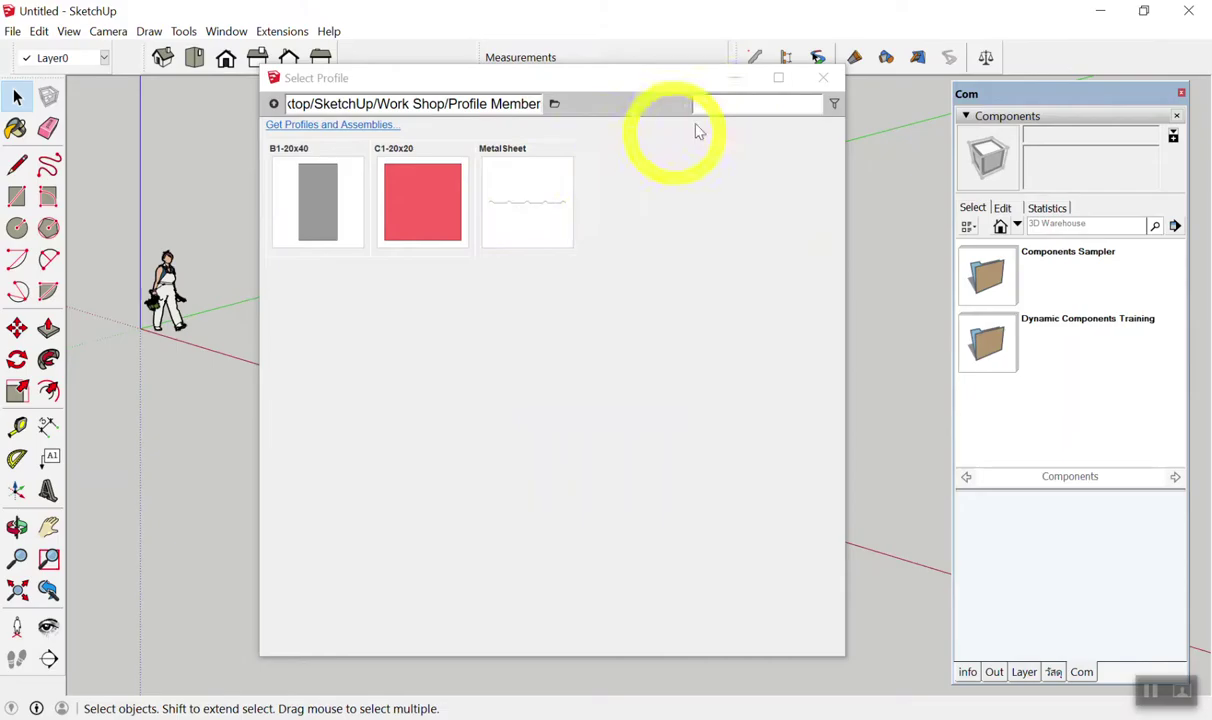
left_click(818, 60)
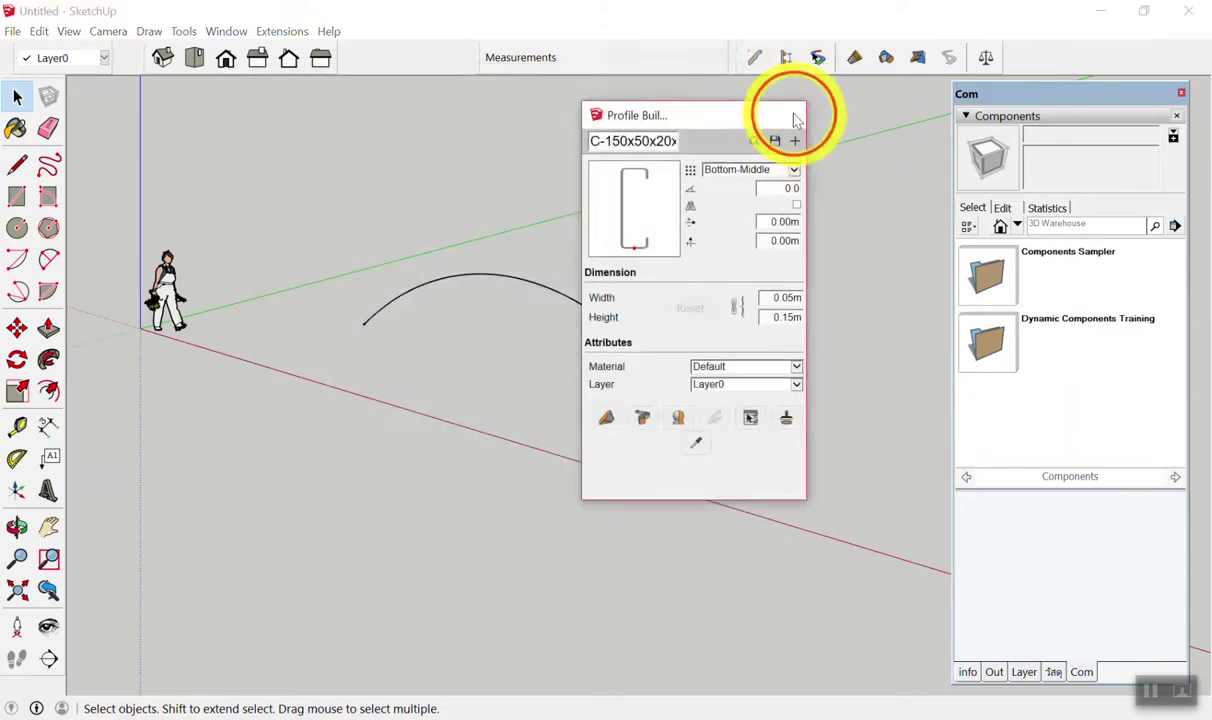
left_click(784, 114)
left_click(766, 98)
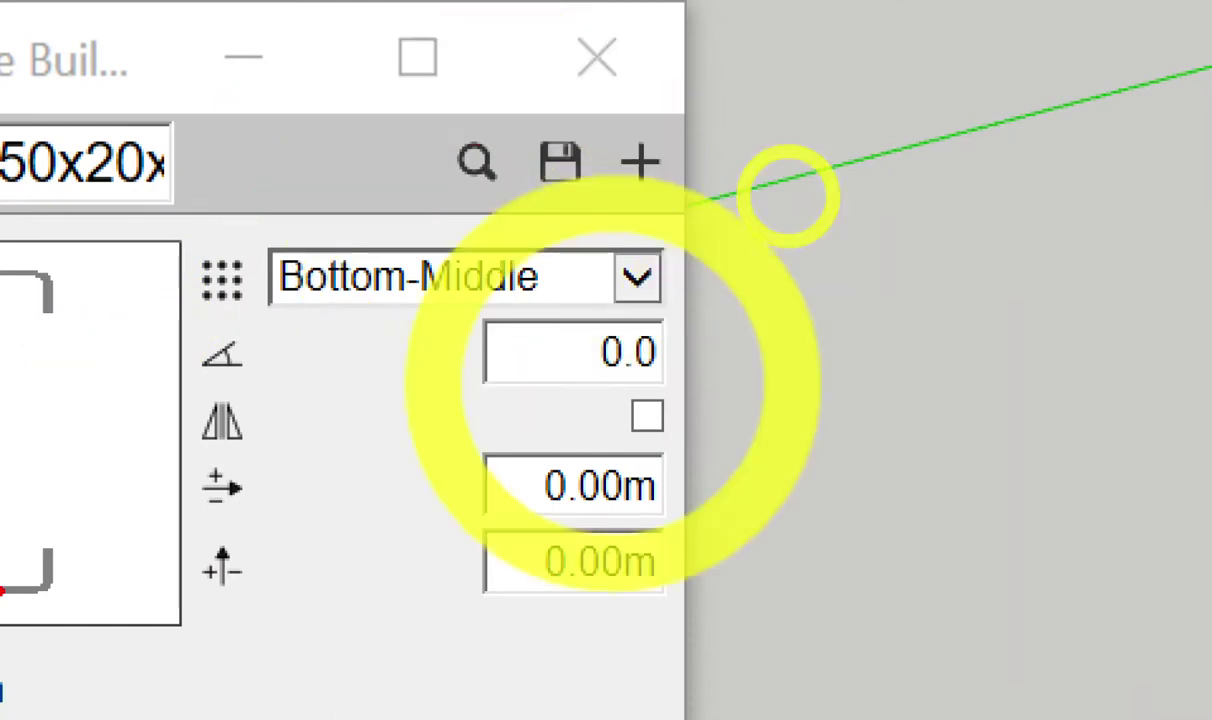
left_click(476, 165)
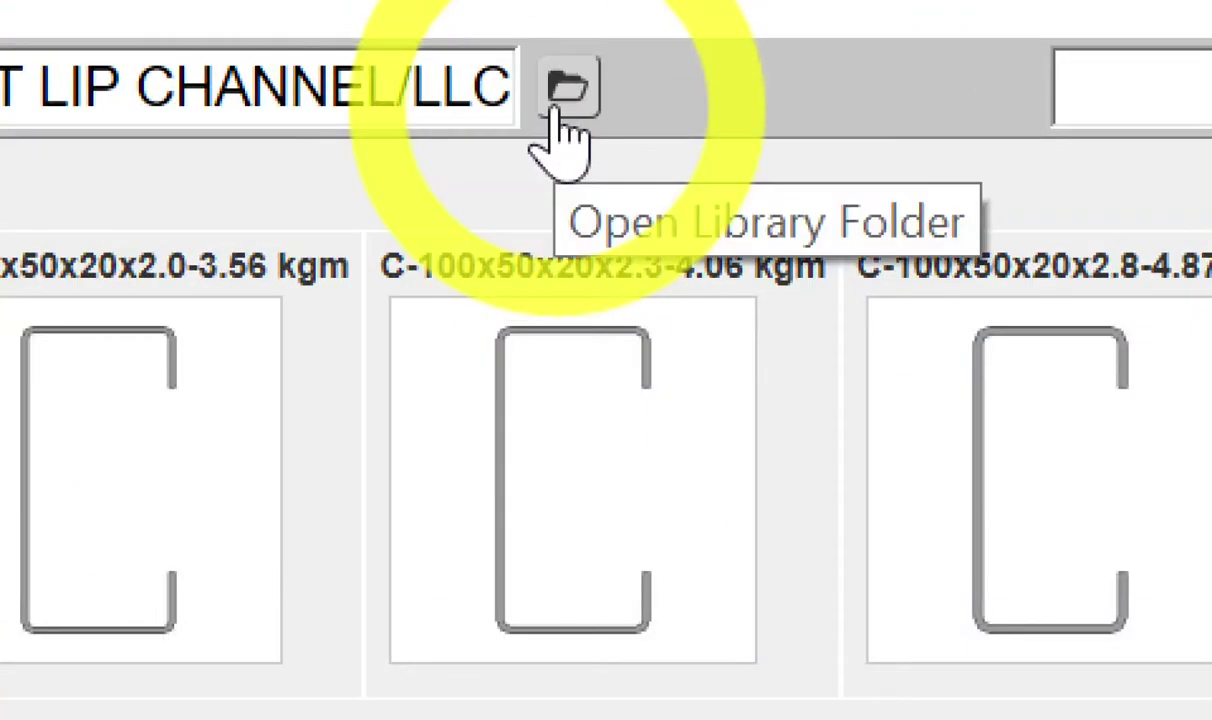
left_click(556, 104)
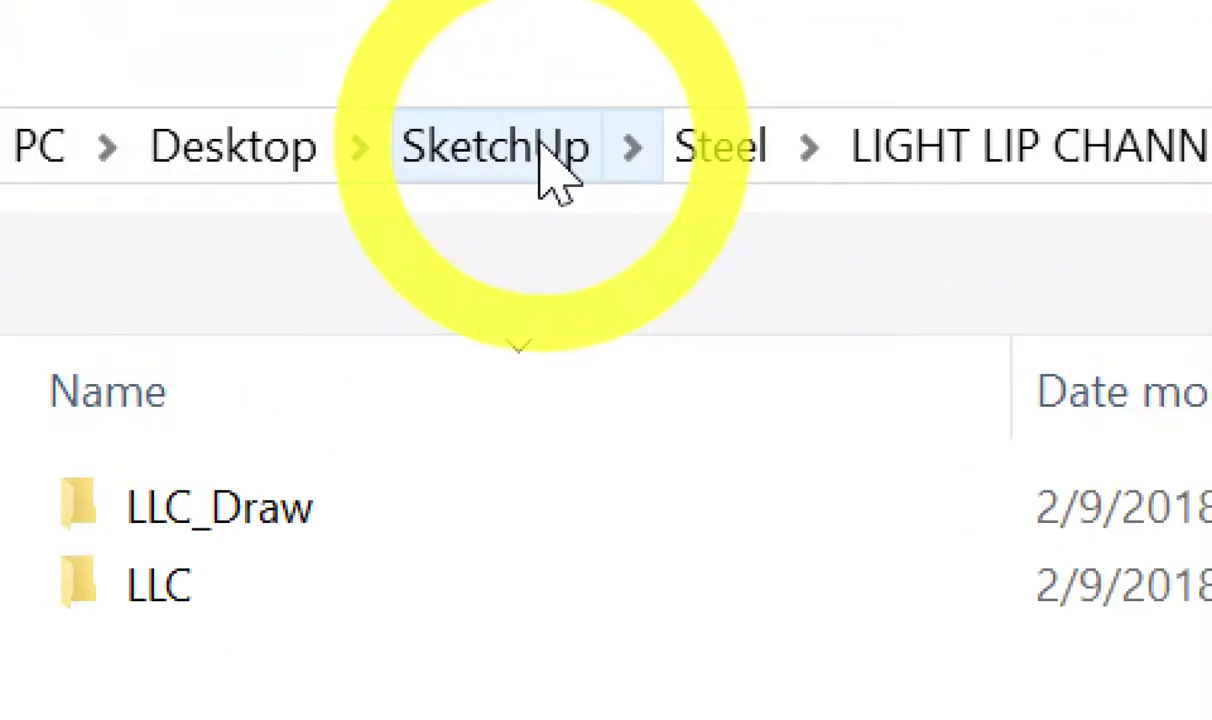
left_click(541, 150)
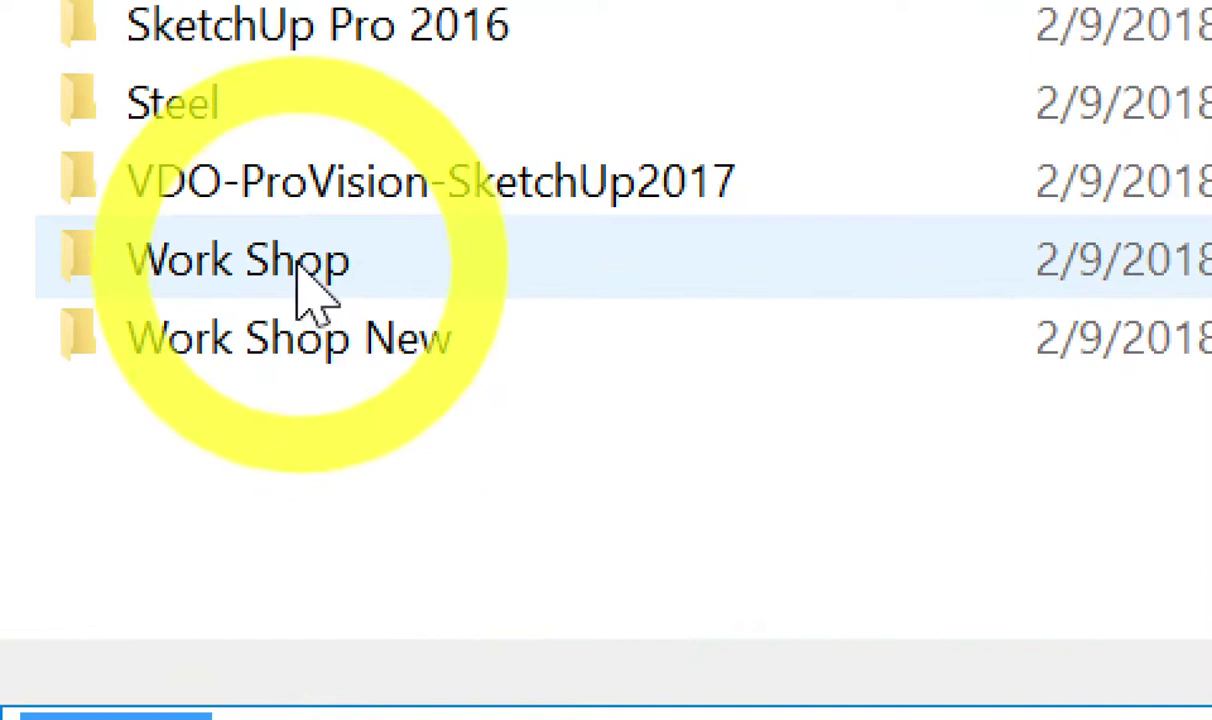
double_click(300, 272)
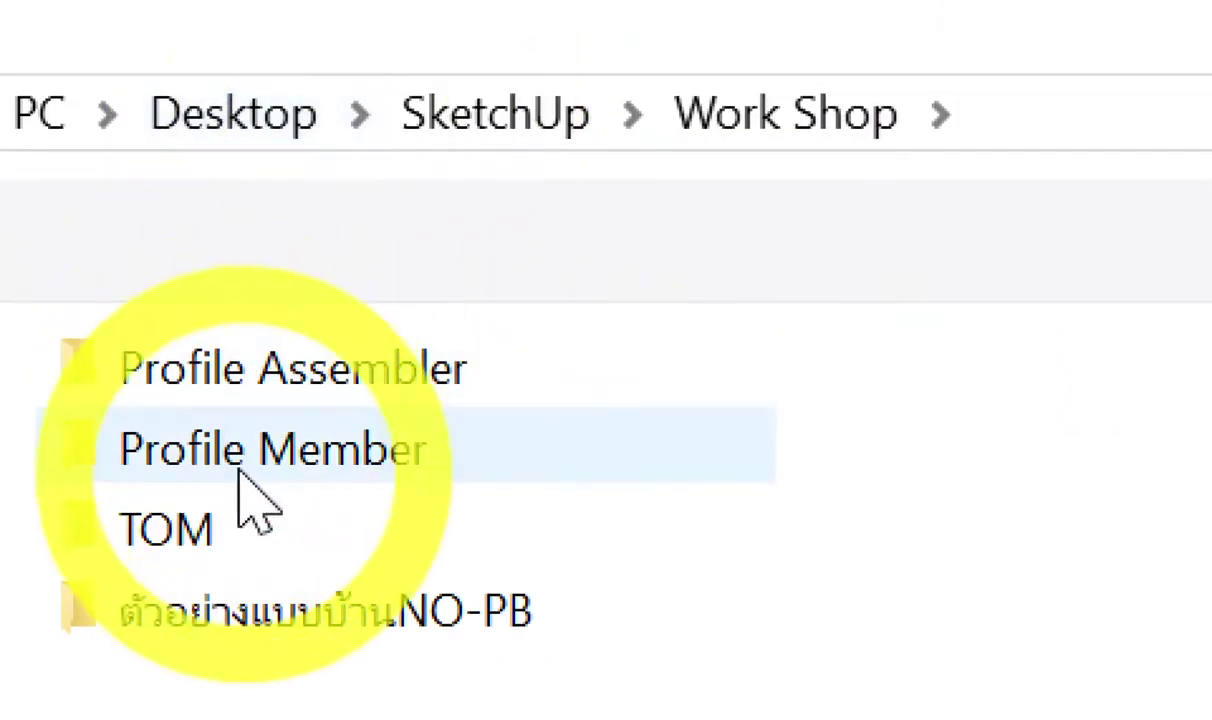
mouse_move(272, 449)
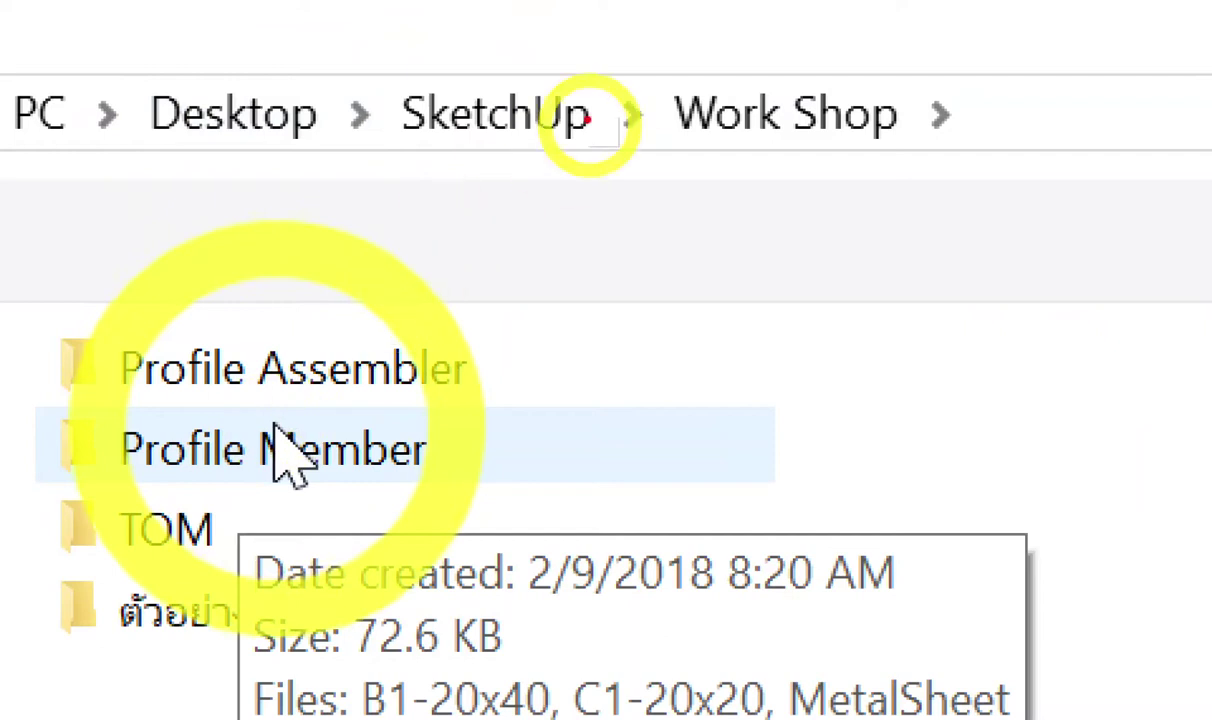
left_click_drag(625, 72, 595, 55)
mouse_move(590, 165)
left_mouse_down()
mouse_move(675, 205)
mouse_move(717, 162)
mouse_move(780, 160)
mouse_move(763, 270)
mouse_move(468, 450)
left_mouse_up()
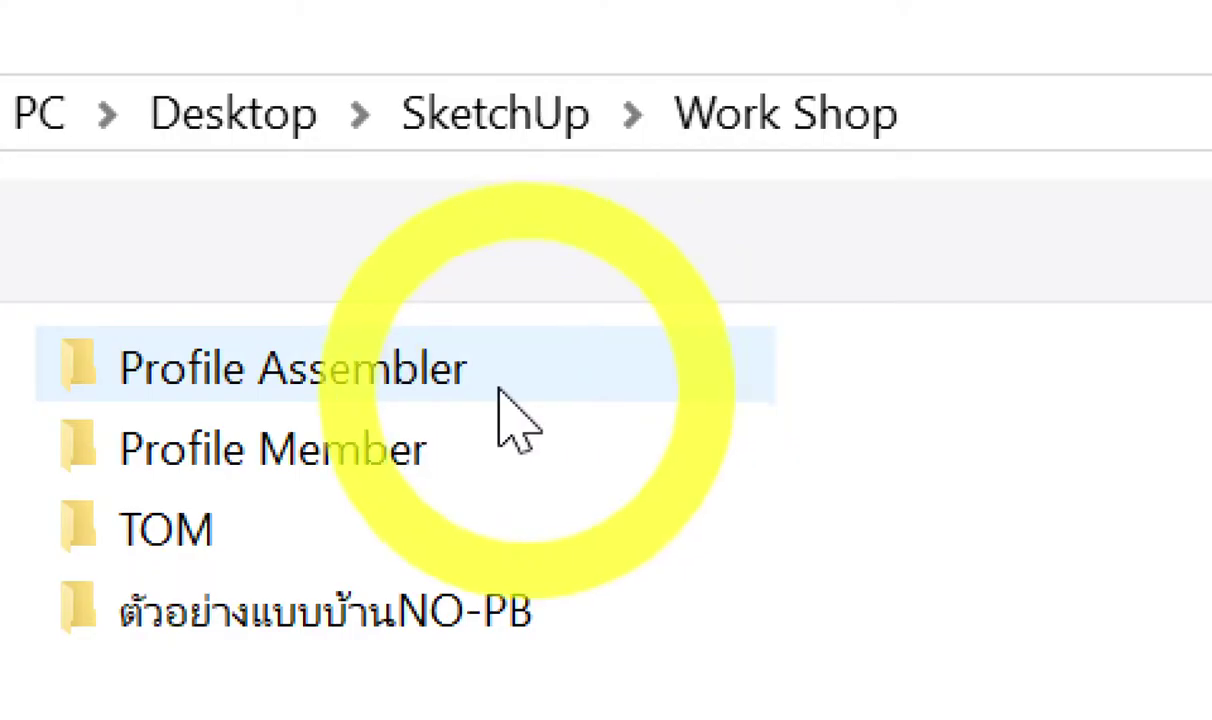
left_click(237, 468)
double_click(237, 470)
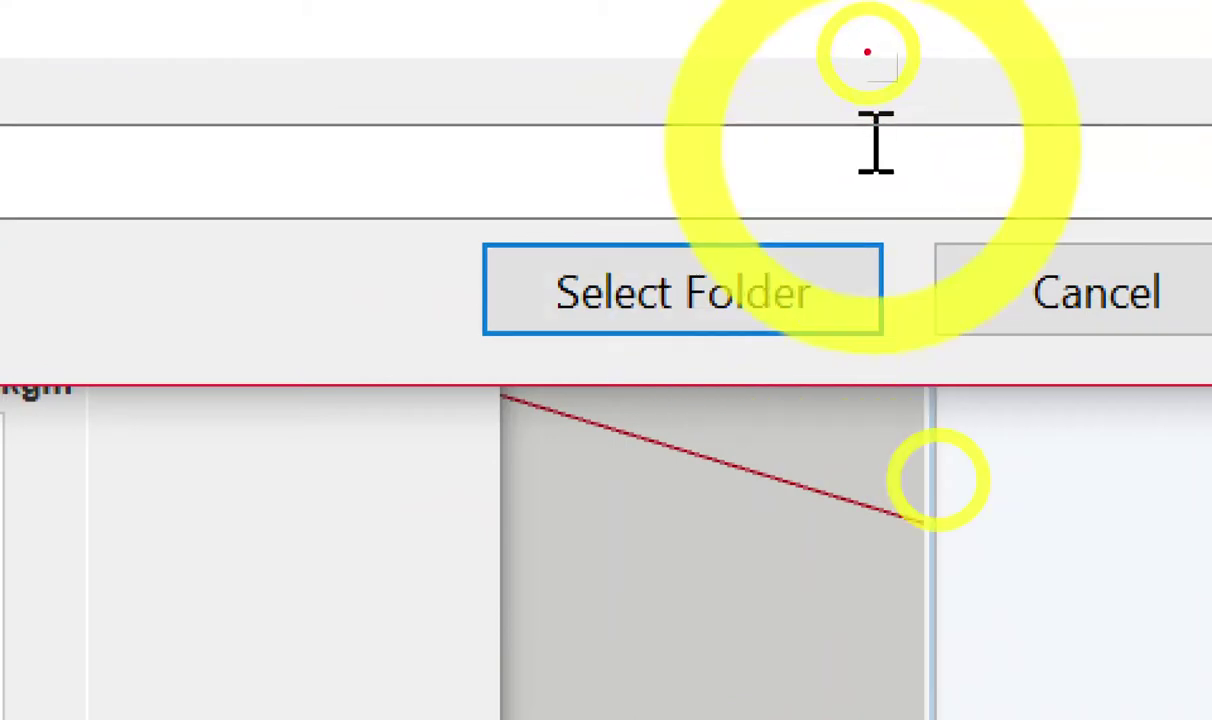
left_click_drag(871, 58, 810, 197)
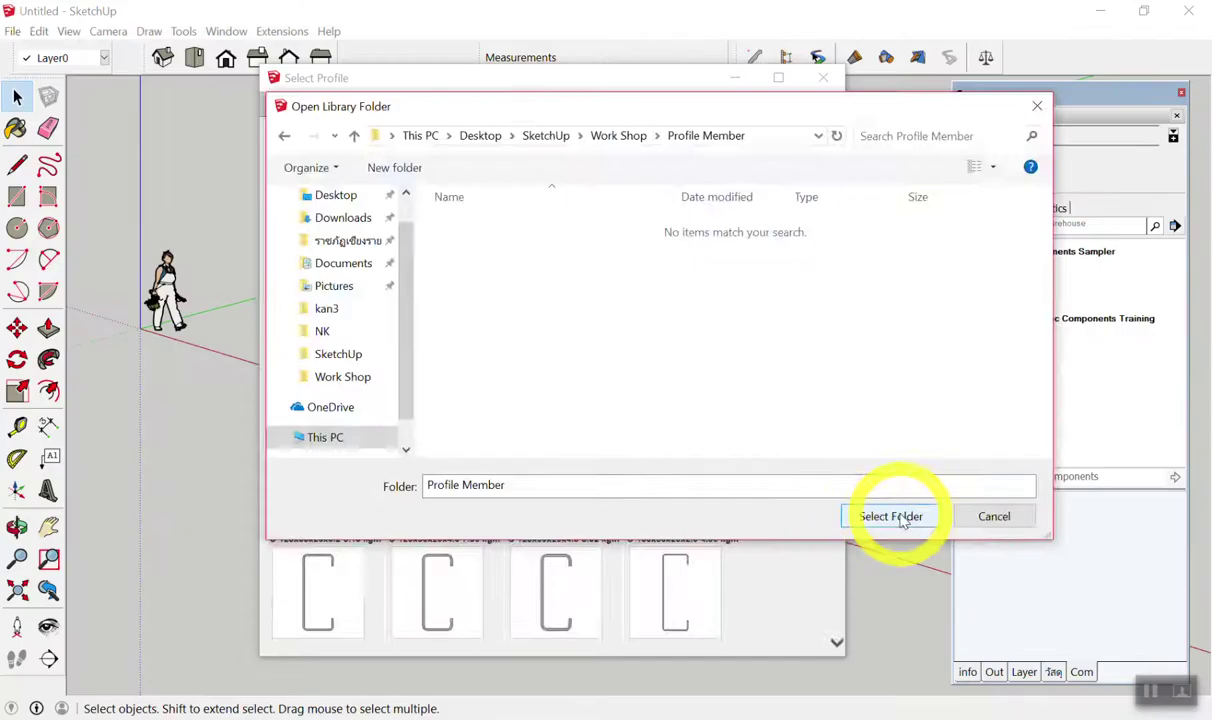
left_click(892, 516)
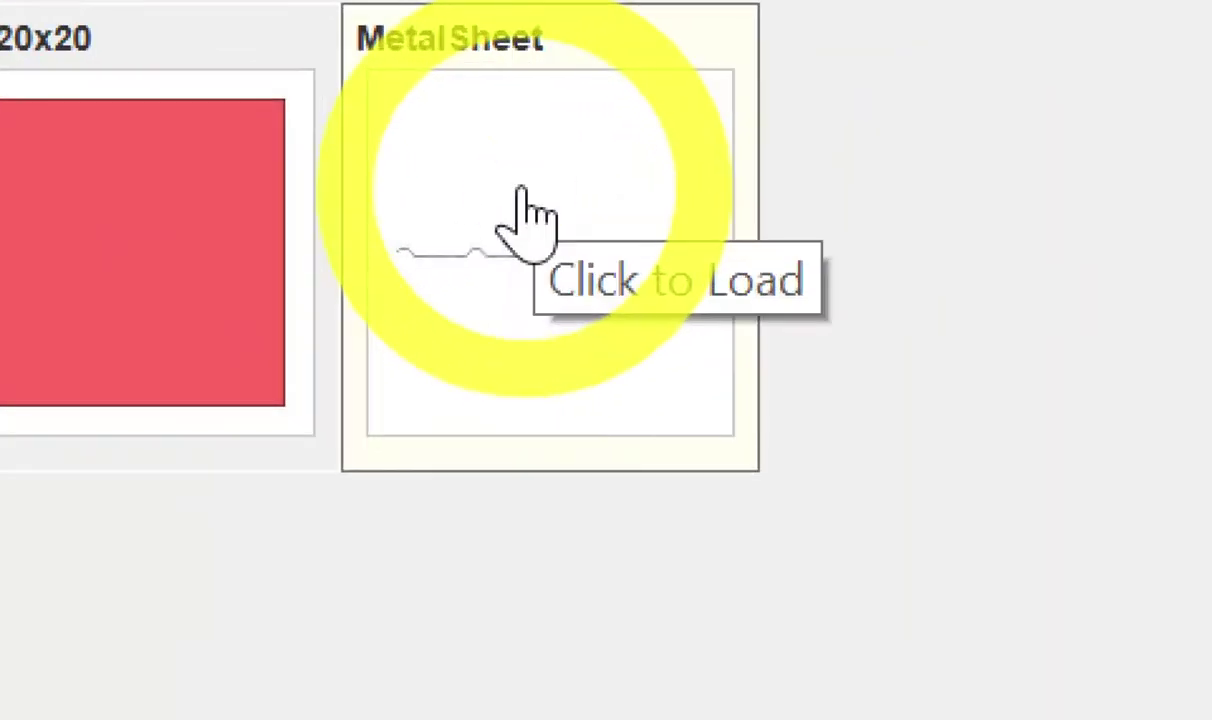
left_click(522, 190)
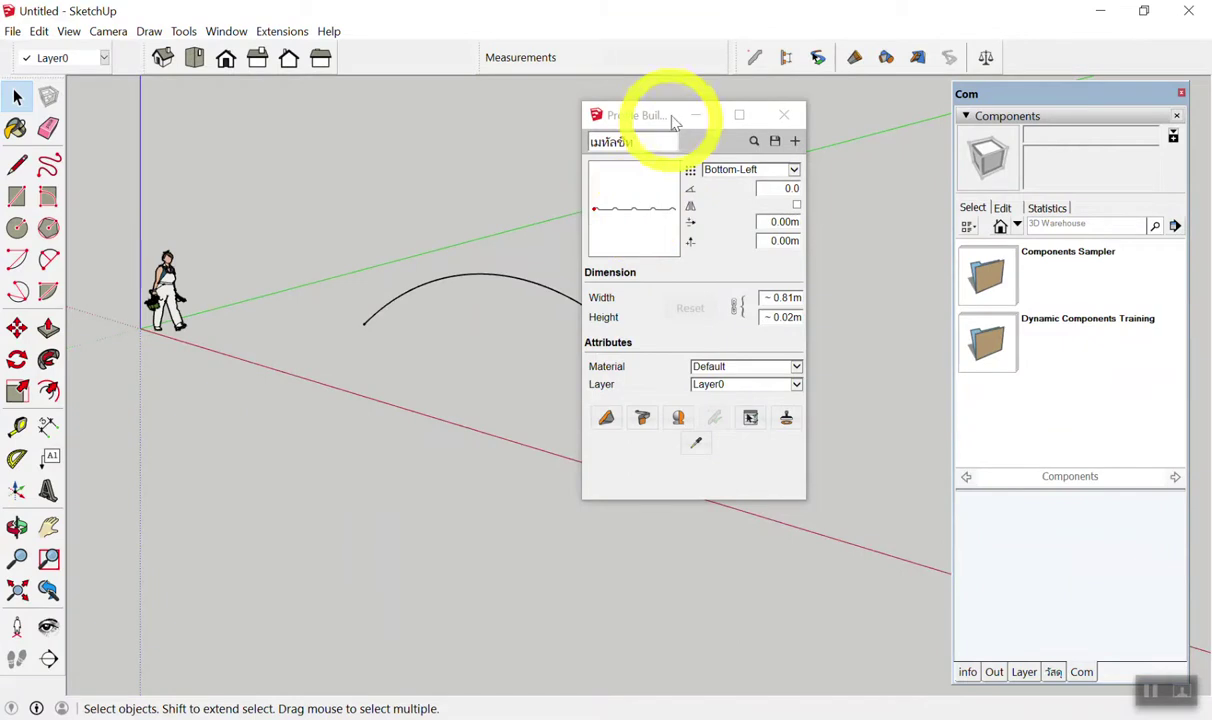
Move the MetalSheet Profile Builder panel right and resize it to show its attributes.
left_click_drag(645, 113, 748, 95)
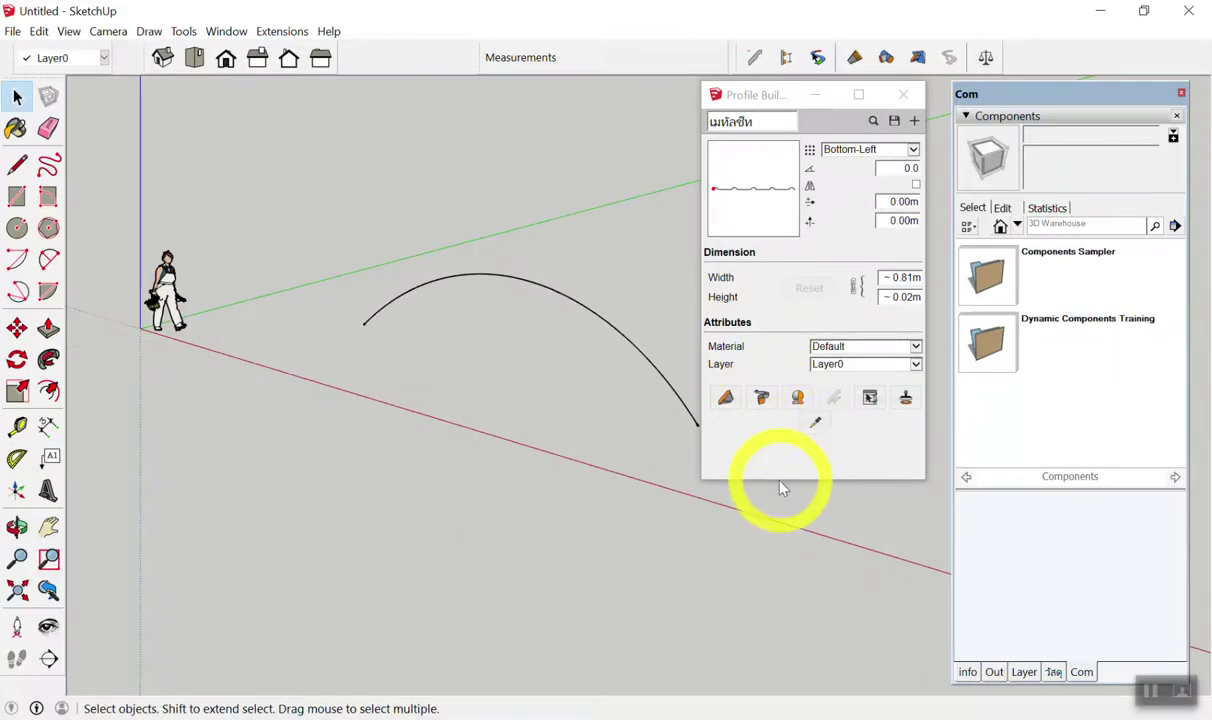
left_click_drag(781, 480, 798, 322)
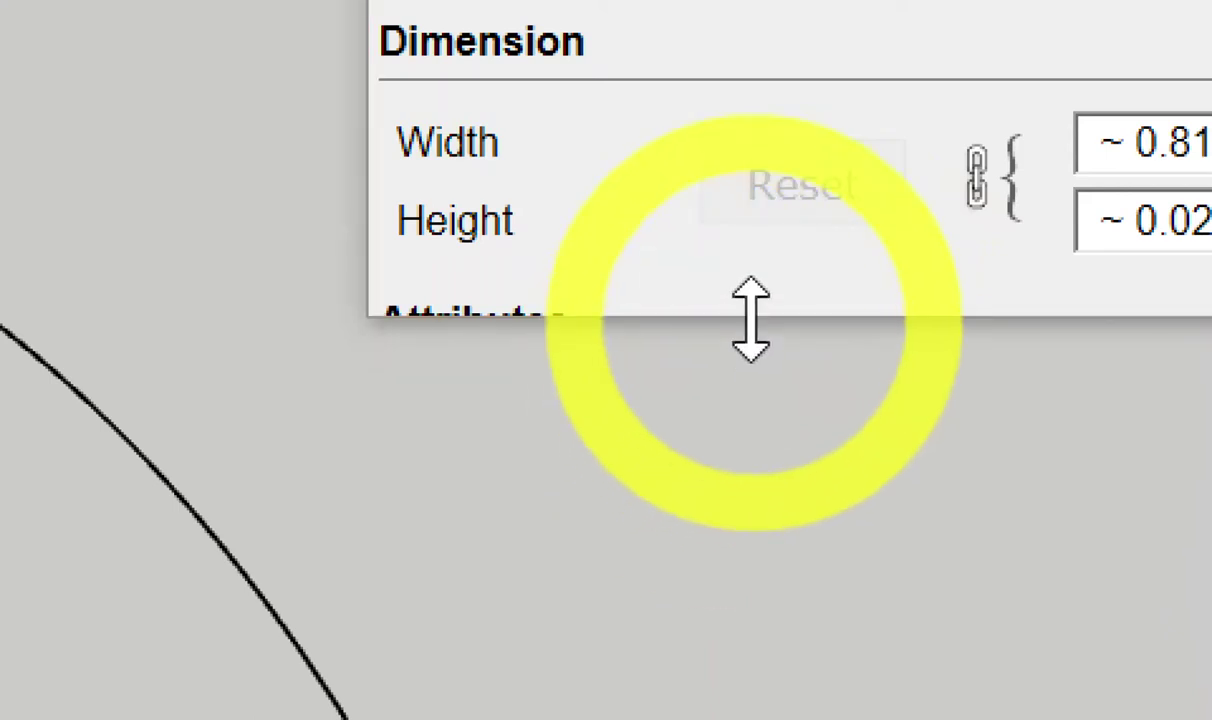
left_click_drag(751, 318, 718, 590)
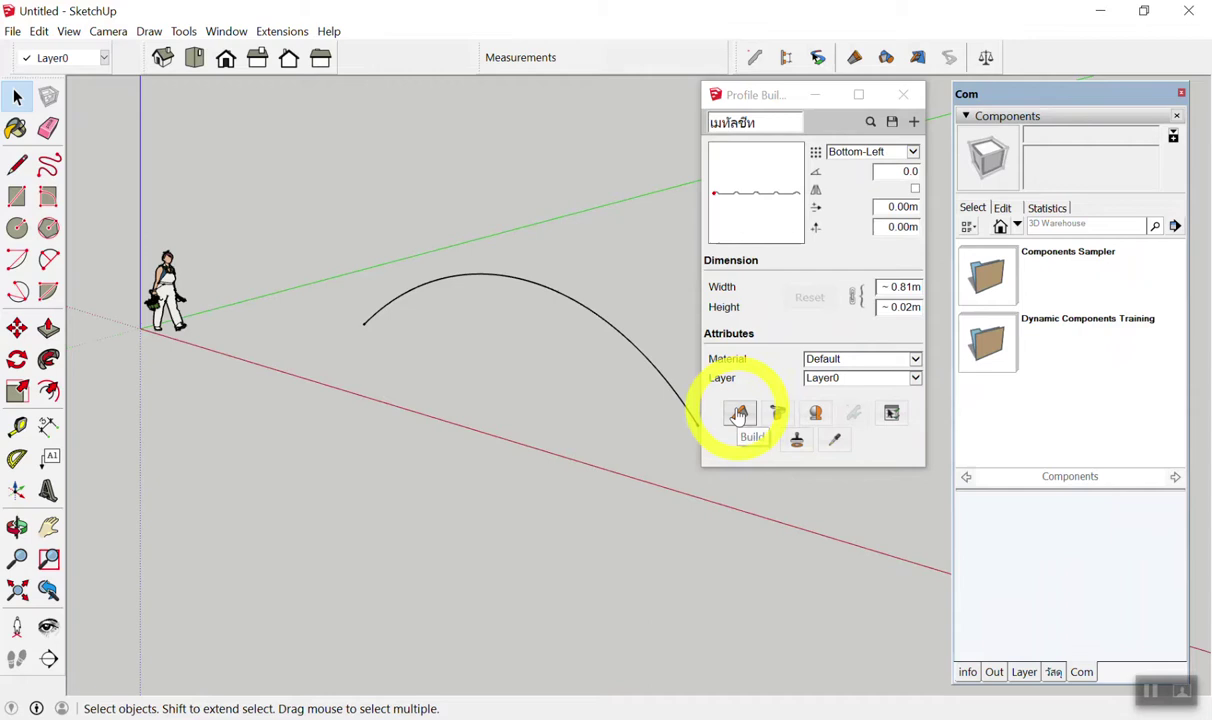
In Top view, draw two straight MetalSheet test members.
left_click(194, 57)
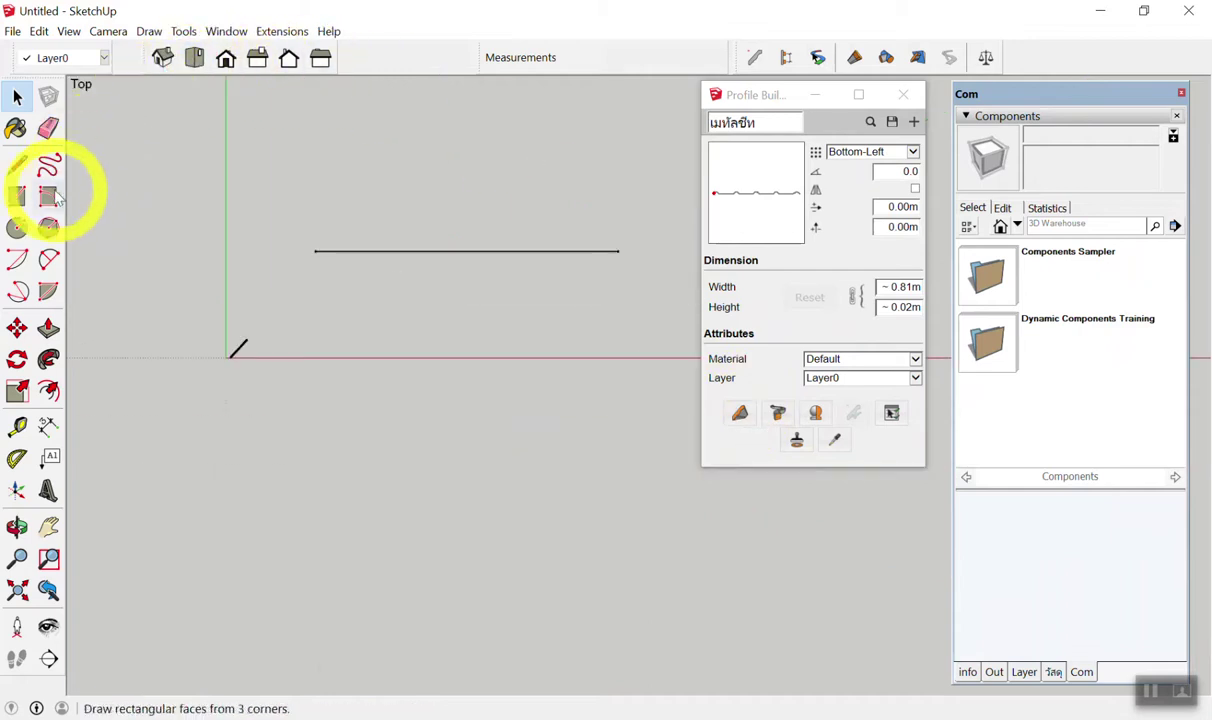
scroll(130, 225, "down", 3)
scroll(265, 222, "up", 2)
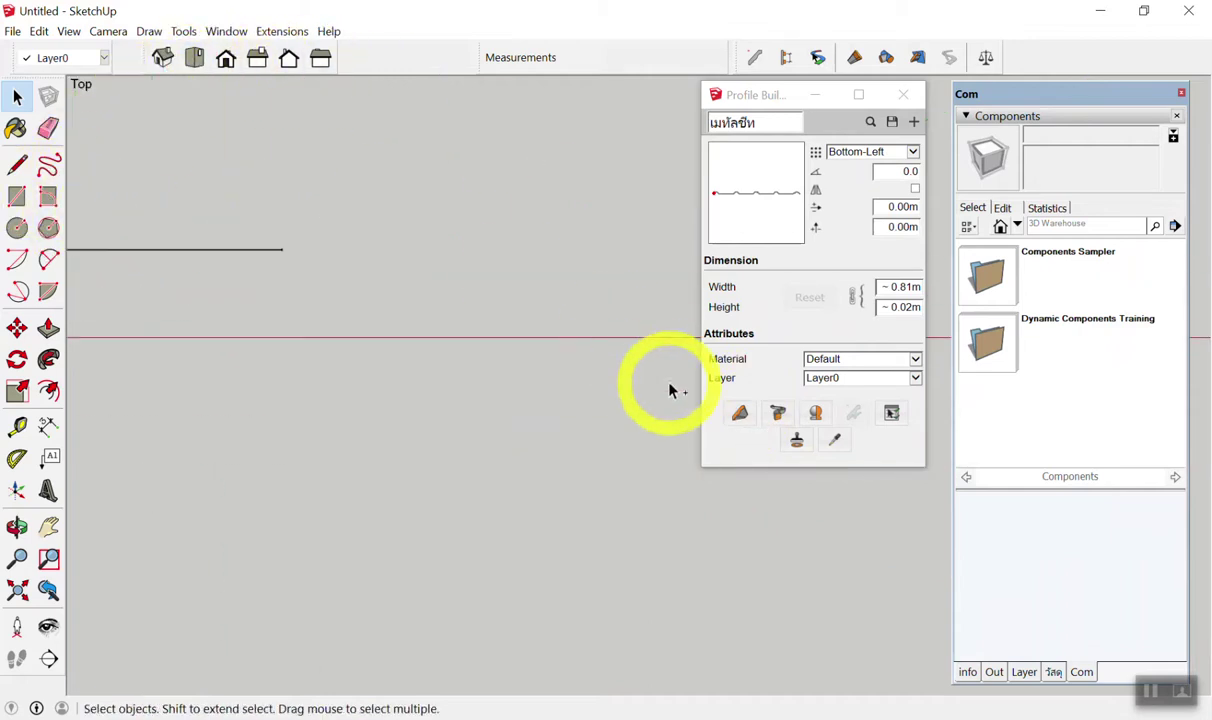
left_click(740, 413)
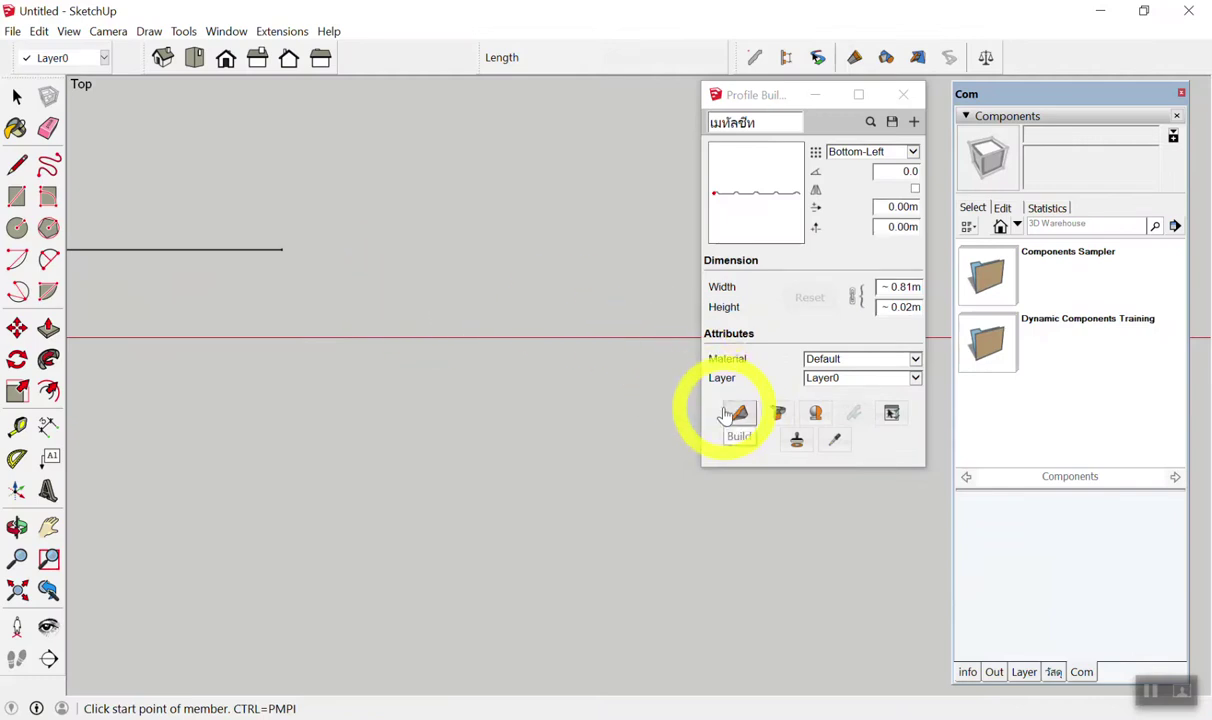
left_click(390, 257)
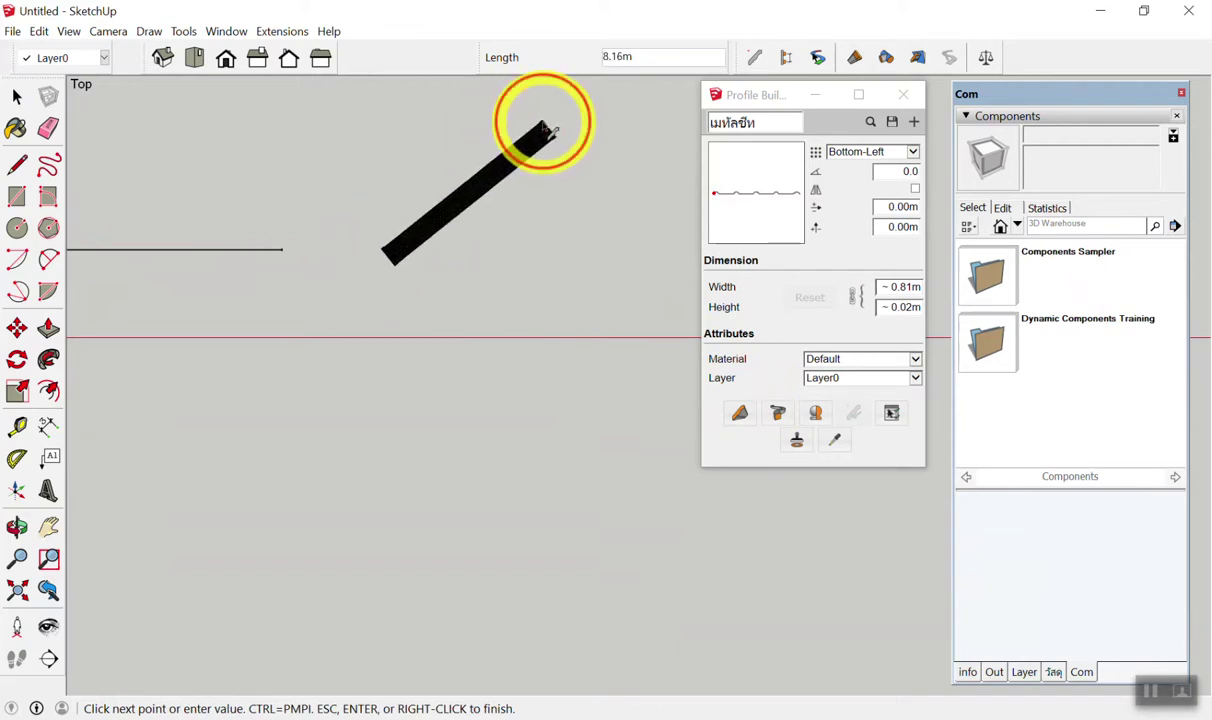
left_click(545, 130)
left_click(460, 288)
left_click(580, 218)
Draw a multi-bend MetalSheet member with several corners, then delete it.
left_click(506, 337)
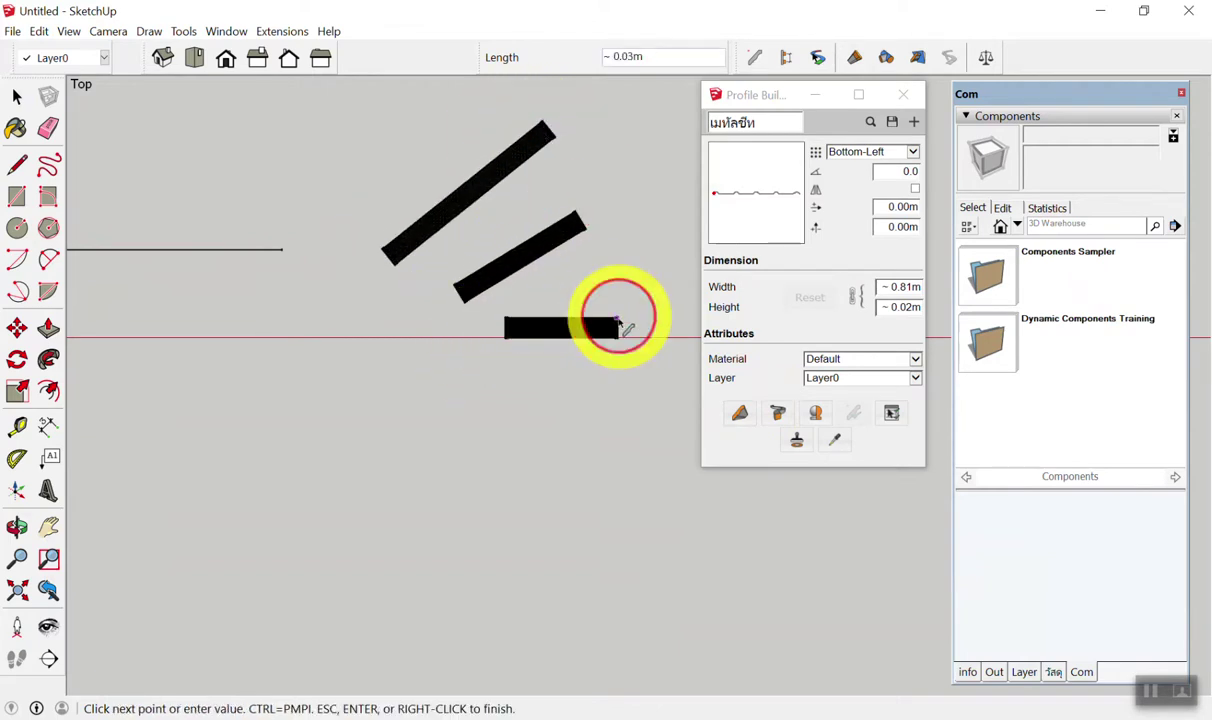
left_click(612, 337)
left_click(612, 430)
left_click(490, 436)
left_click(307, 412)
left_click(310, 360)
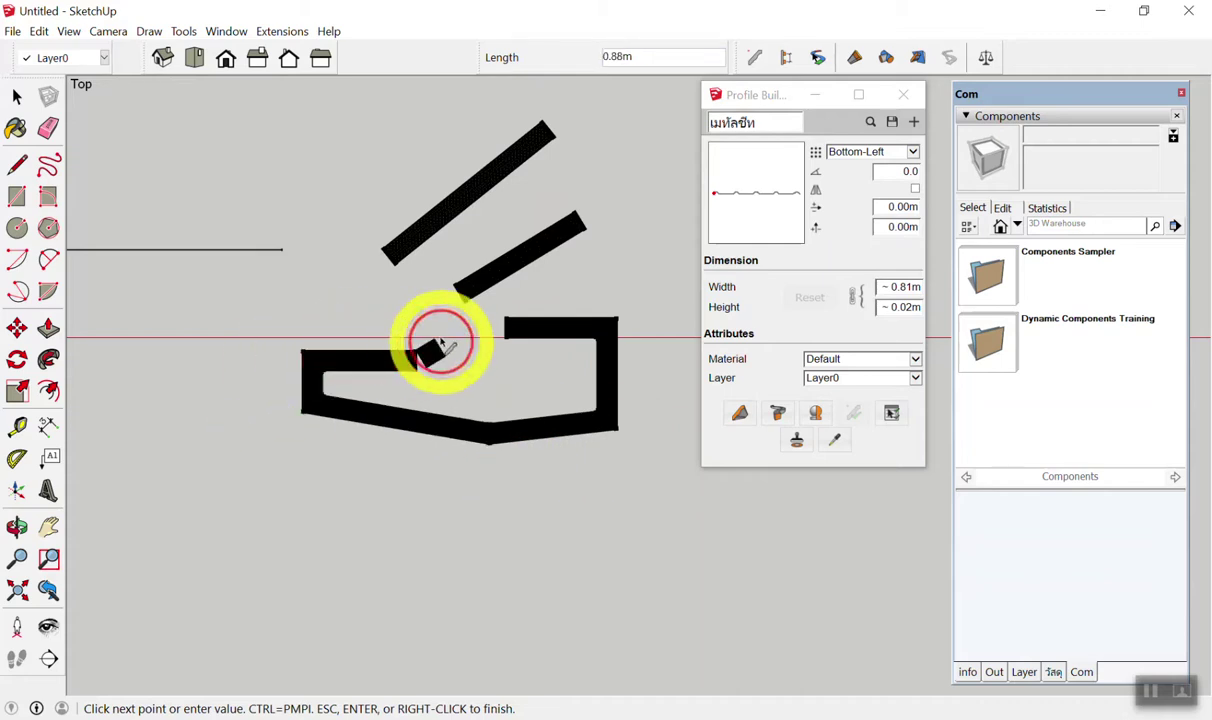
left_click(418, 357)
left_click(560, 188)
double_click(620, 203)
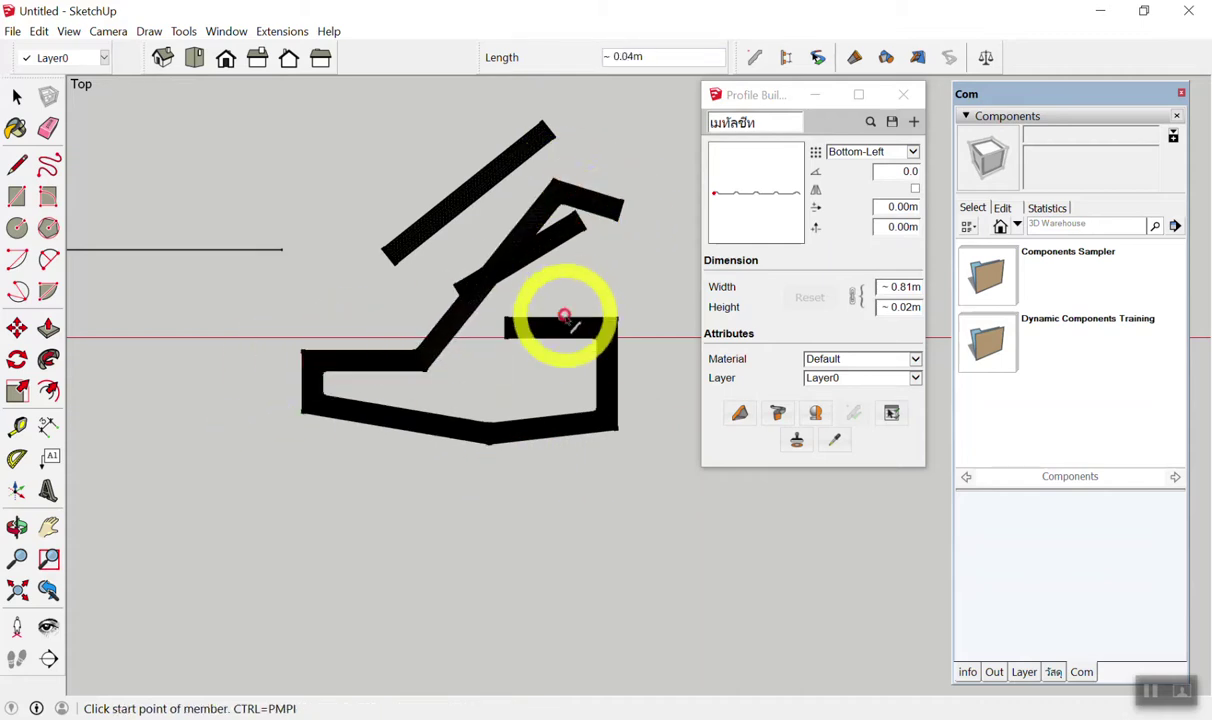
key("space")
left_click(578, 338)
key("Delete")
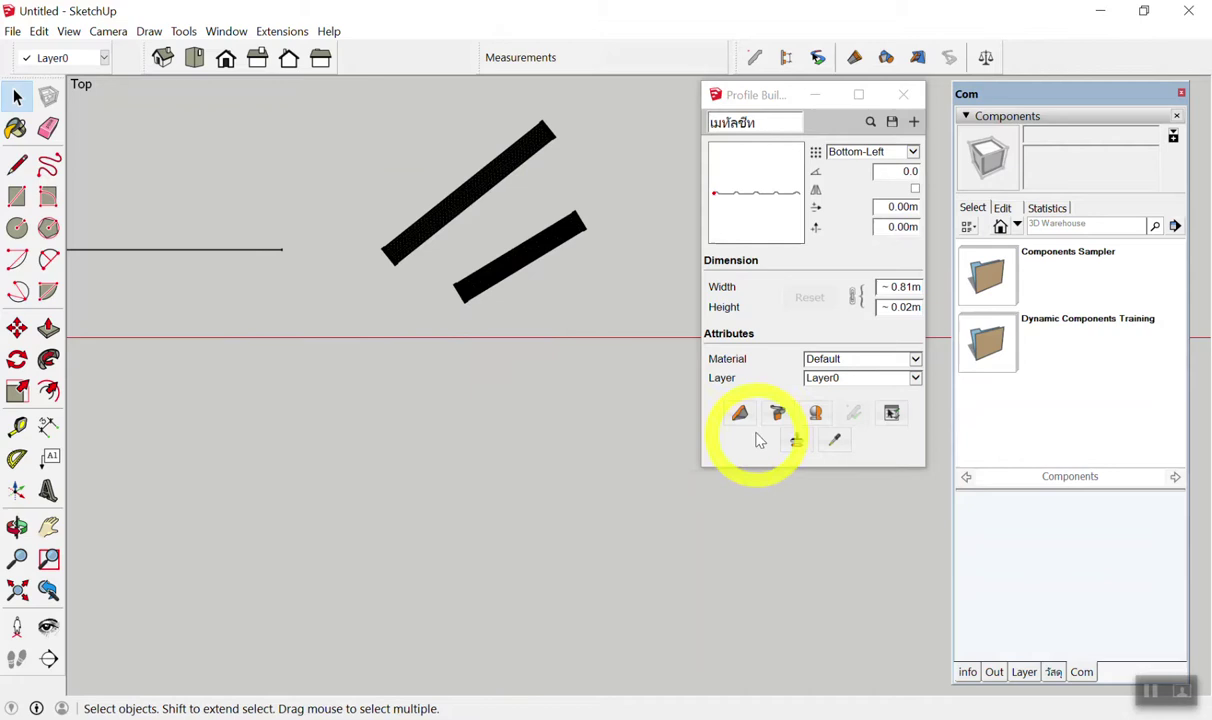
Draw one more straight horizontal member, inspect it, then delete all the ribbed test members.
left_click(765, 441)
left_click(404, 397)
double_click(542, 397)
mouse_move(506, 437)
middle_mouse_down()
mouse_move(425, 149)
mouse_move(473, 419)
middle_mouse_up()
scroll(536, 406, "up", 3)
scroll(392, 270, "down", 3)
mouse_move(392, 270)
middle_mouse_down()
mouse_move(446, 262)
mouse_move(490, 300)
mouse_move(473, 292)
mouse_move(498, 325)
mouse_move(413, 133)
mouse_move(492, 325)
middle_mouse_up()
scroll(481, 346, "down", 3)
scroll(481, 346, "down", 2)
left_click_drag(555, 211, 465, 395)
key("Delete")
left_click(739, 410)
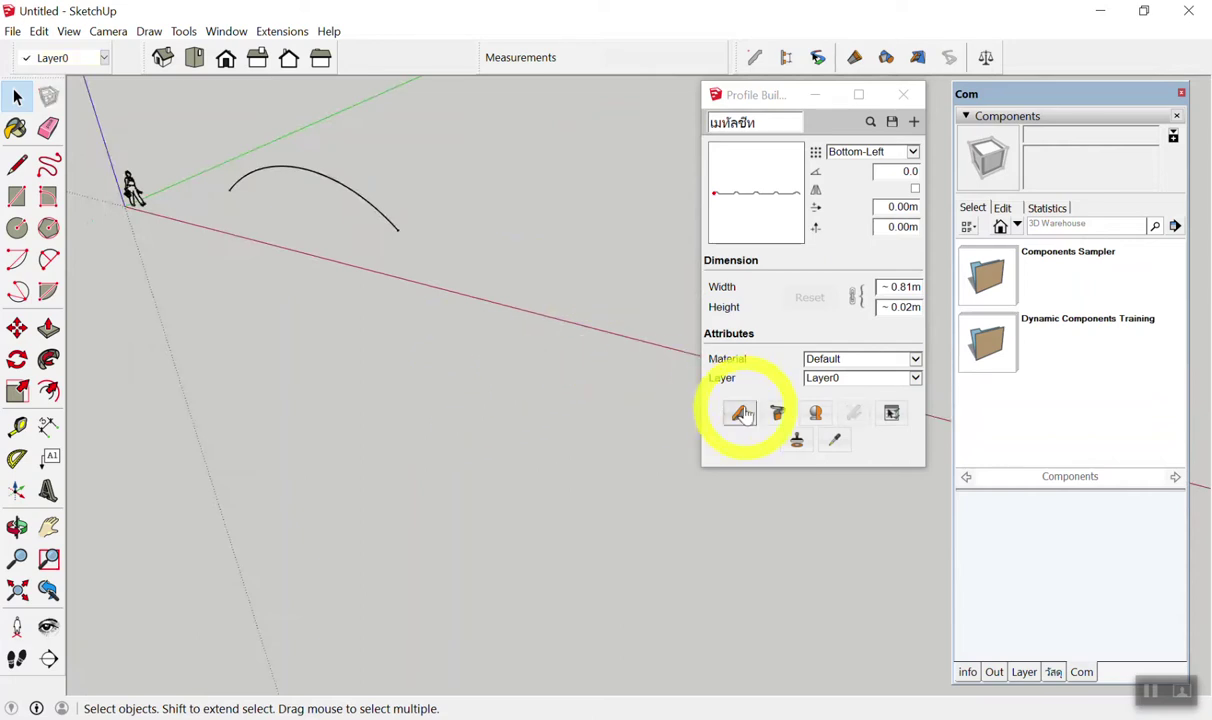
Draw a test member bending from the red to the green axis, then delete it.
scroll(455, 278, "up", 1)
left_click(455, 278)
left_click(543, 300)
left_click(603, 258)
double_click(628, 184)
mouse_move(590, 238)
middle_mouse_down()
mouse_move(514, 49)
mouse_move(520, 228)
mouse_move(573, 230)
middle_mouse_up()
left_click(565, 240)
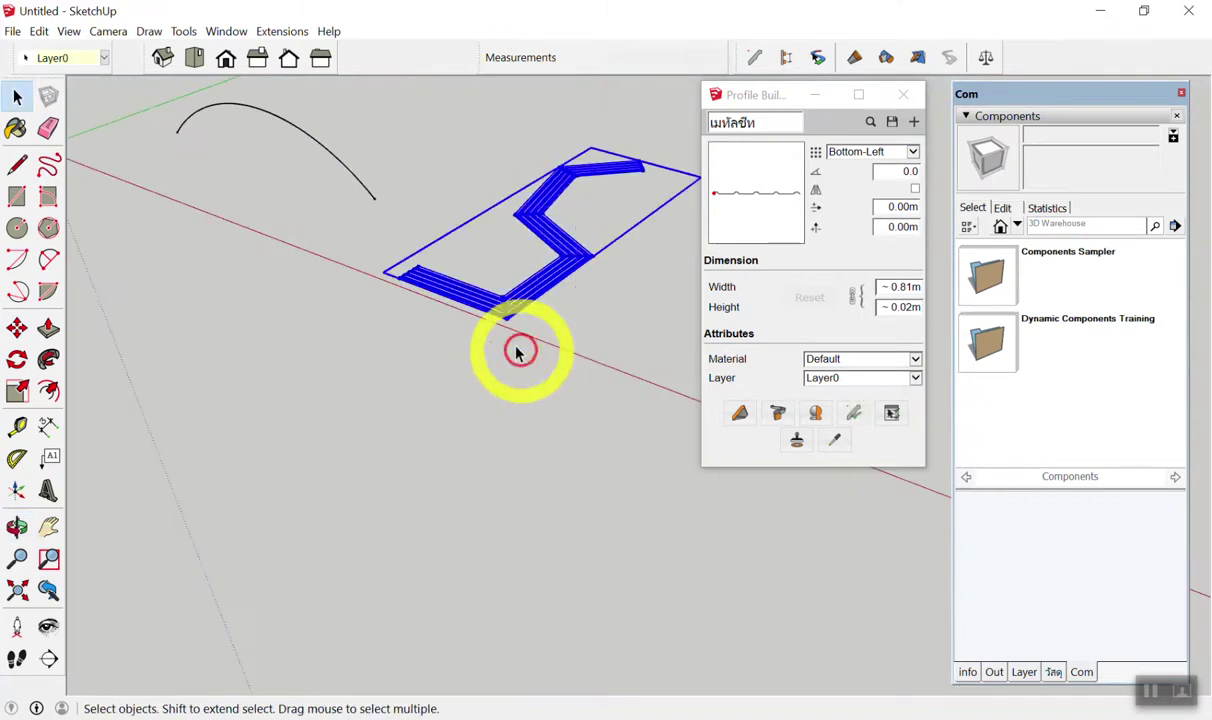
key("Delete")
Build a straight corrugated sheet member from two points and orbit closer around it.
middle_click_drag(490, 292, 515, 305)
left_click(740, 412)
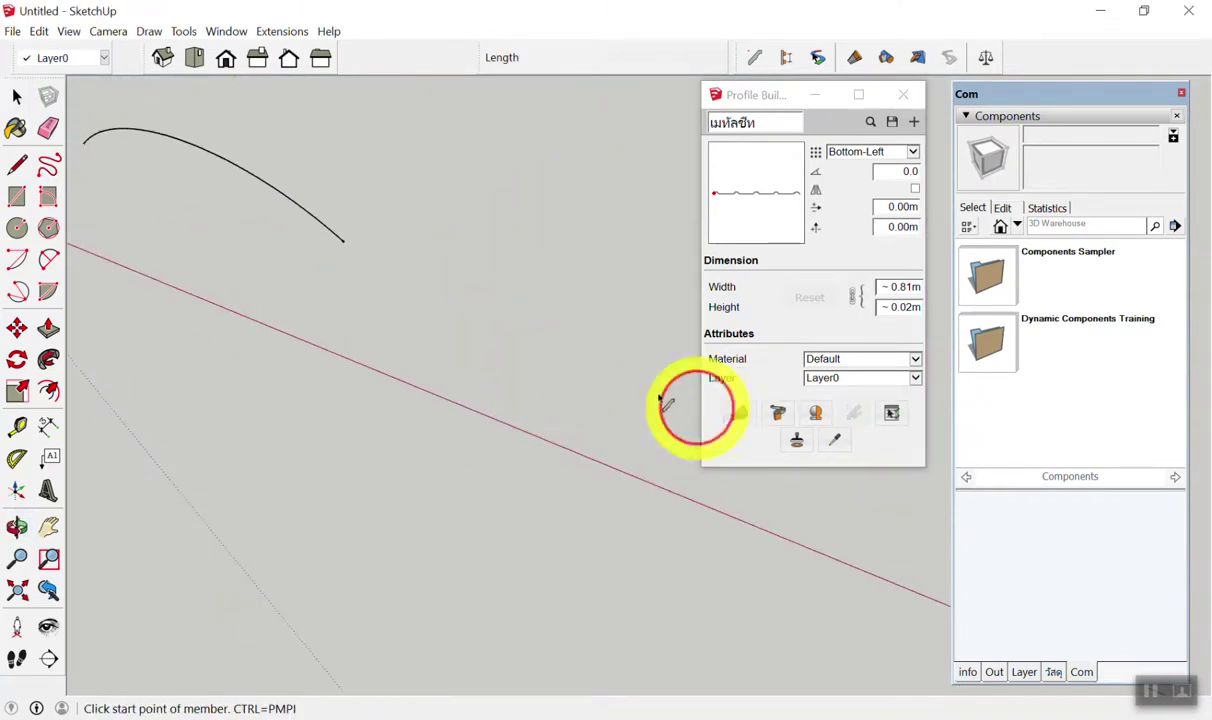
left_click(395, 328)
double_click(520, 360)
scroll(505, 376, "up", 2)
scroll(515, 385, "up", 2)
middle_click_drag(519, 387, 386, 190)
scroll(514, 344, "up", 3)
scroll(519, 303, "up", 3)
mouse_move(519, 303)
middle_mouse_down()
mouse_move(346, 141)
mouse_move(518, 260)
middle_mouse_up()
scroll(352, 379, "up", 2)
scroll(338, 377, "up", 2)
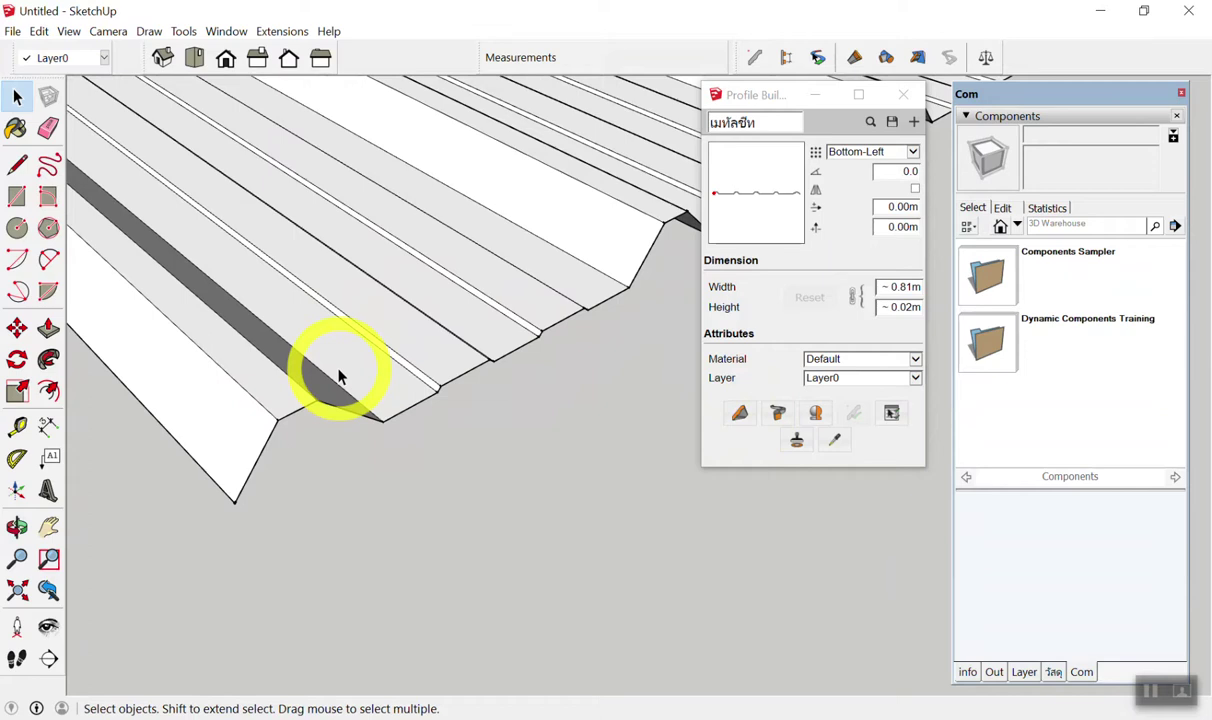
Select the corrugated sheet and zoom in and out to inspect it.
scroll(338, 375, "down", 3)
scroll(381, 327, "down", 3)
scroll(530, 260, "down", 2)
left_click(533, 252)
scroll(533, 252, "down", 3)
scroll(640, 228, "down", 2)
scroll(636, 303, "down", 2)
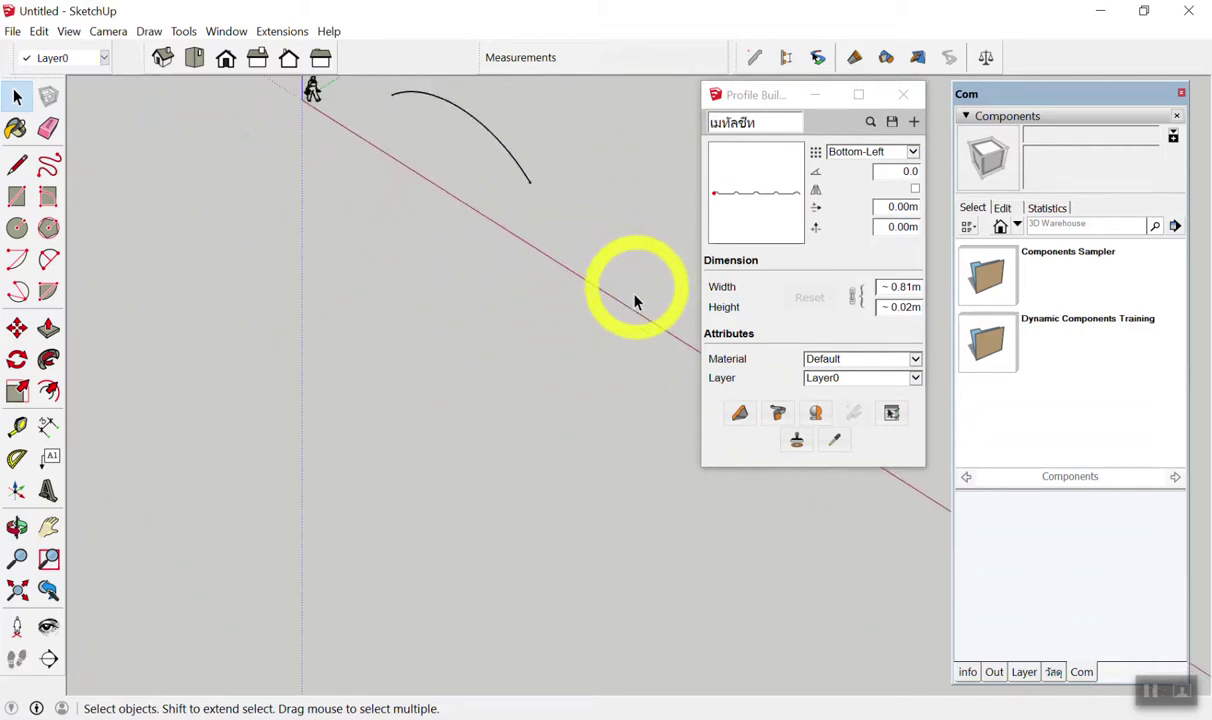
scroll(455, 180, "up", 3)
scroll(485, 200, "up", 2)
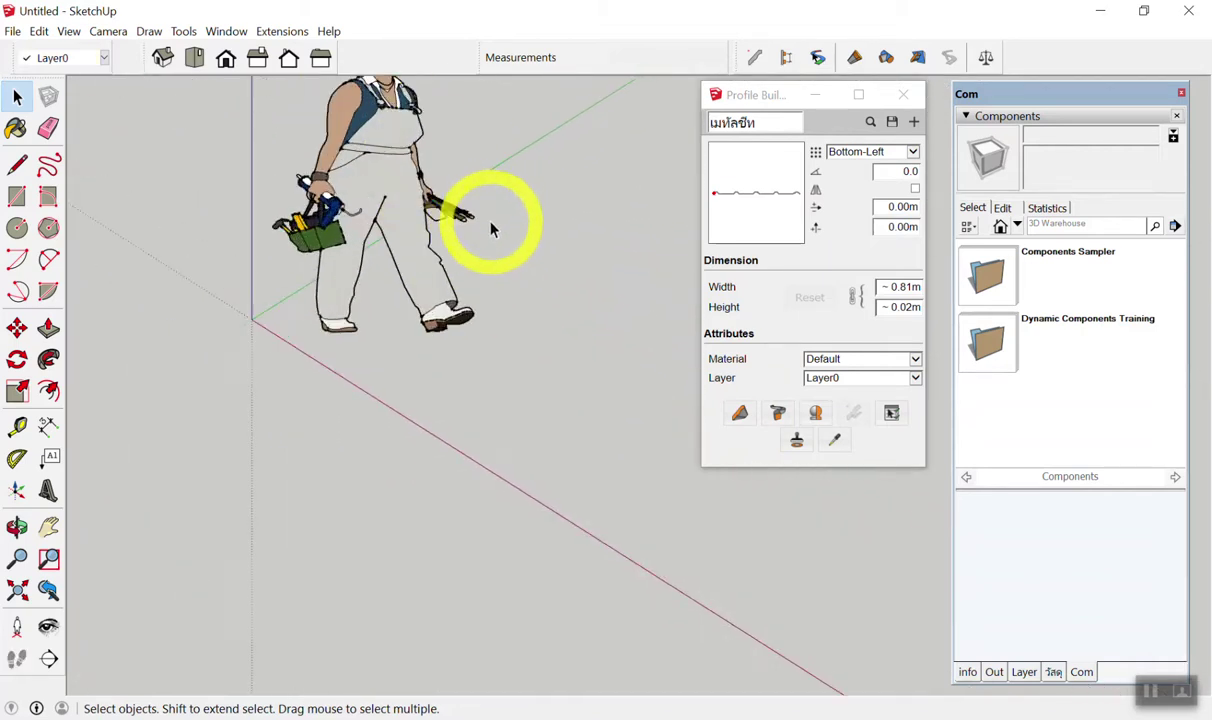
scroll(480, 235, "down", 5)
scroll(576, 306, "up", 1)
scroll(582, 373, "up", 2)
scroll(311, 189, "up", 2)
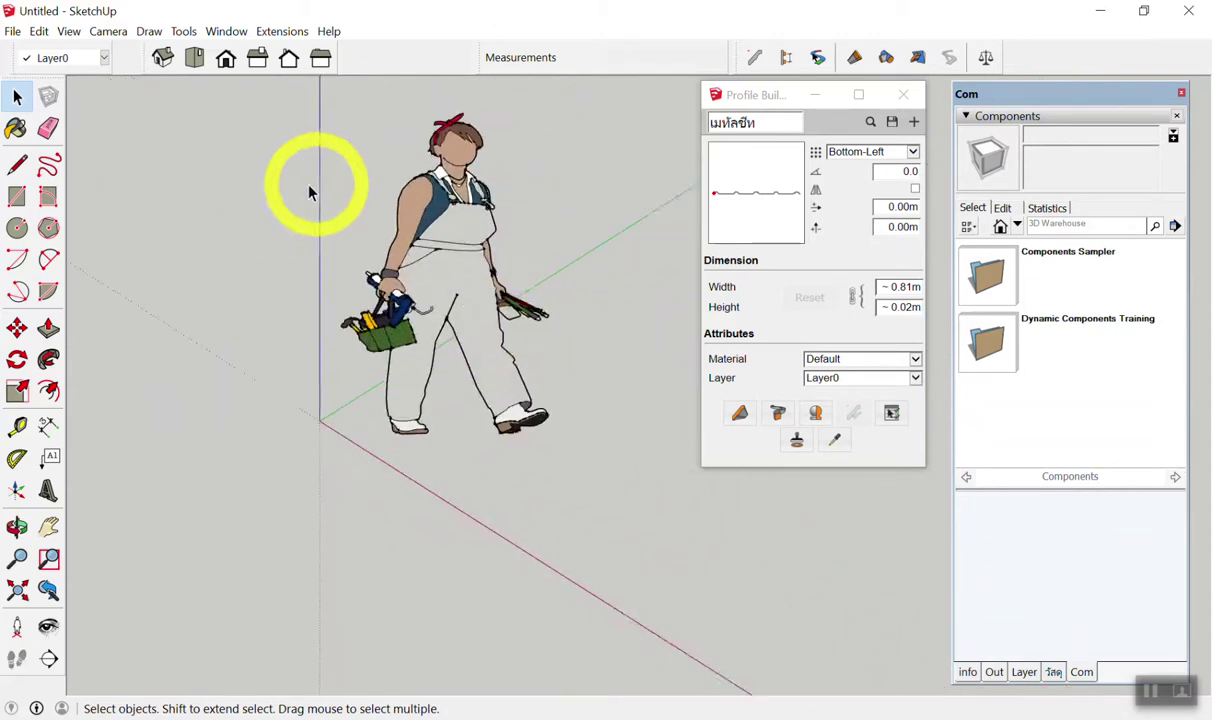
scroll(381, 260, "up", 1)
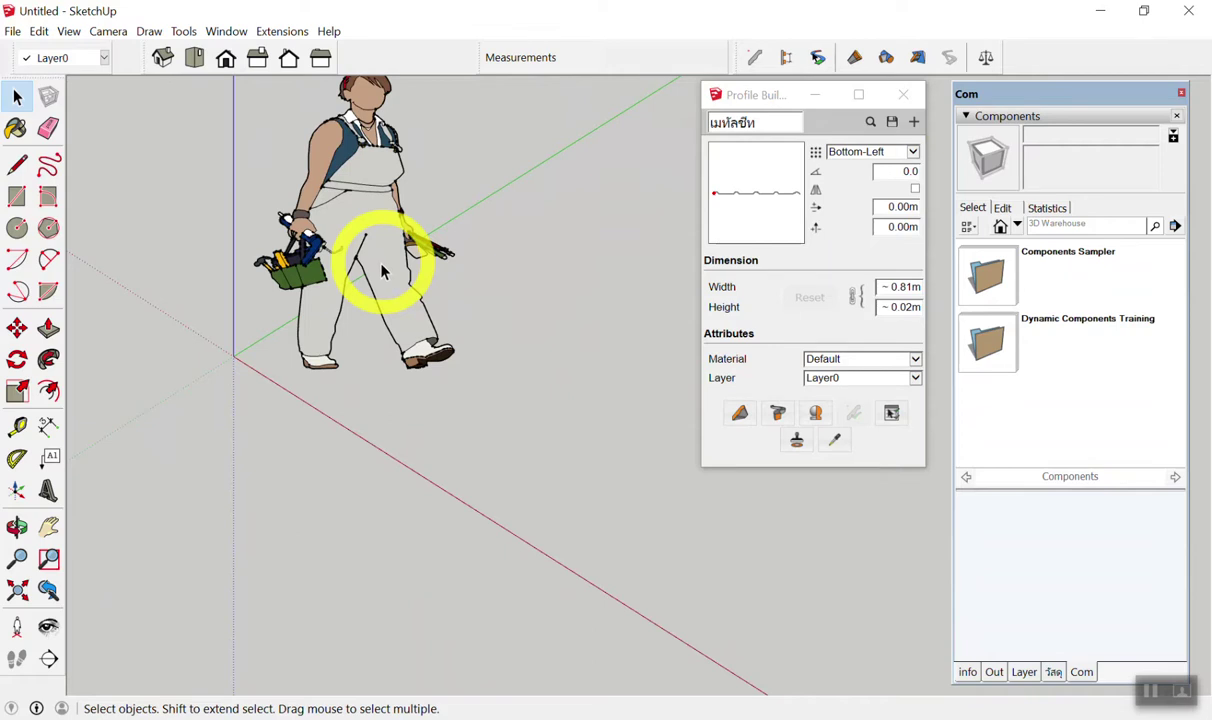
scroll(383, 265, "down", 2)
scroll(383, 265, "down", 2)
right_click(380, 262)
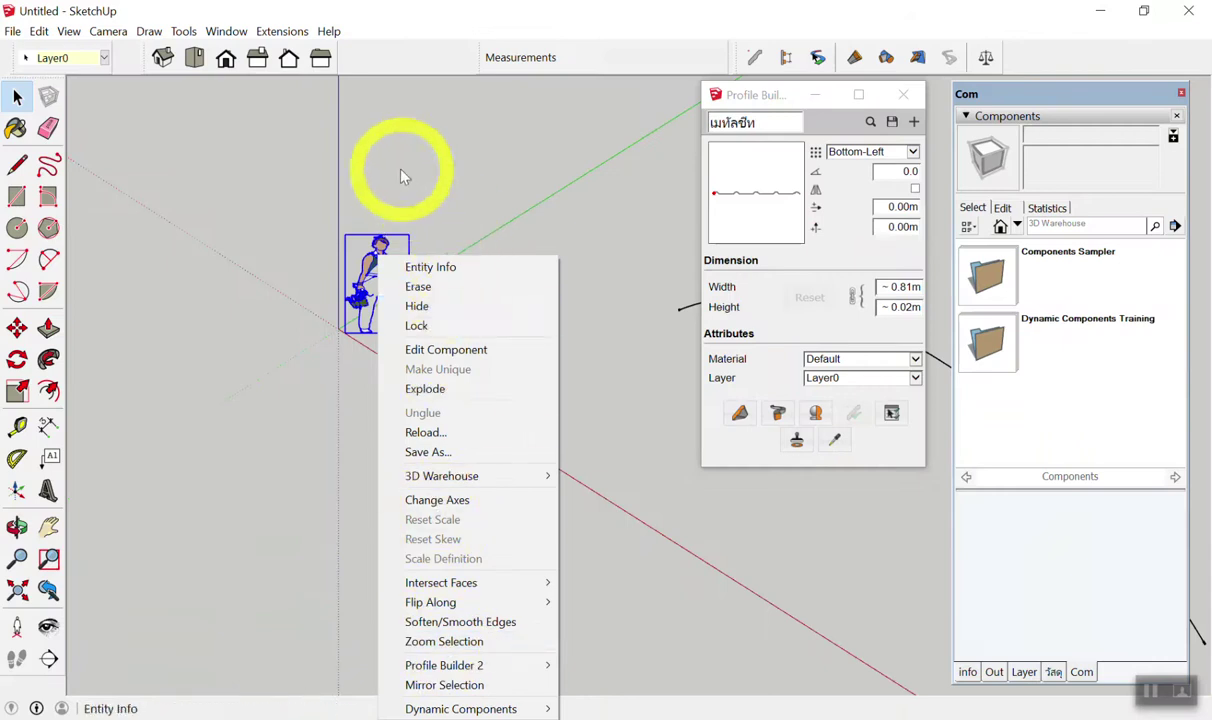
left_click(401, 176)
right_click(380, 256)
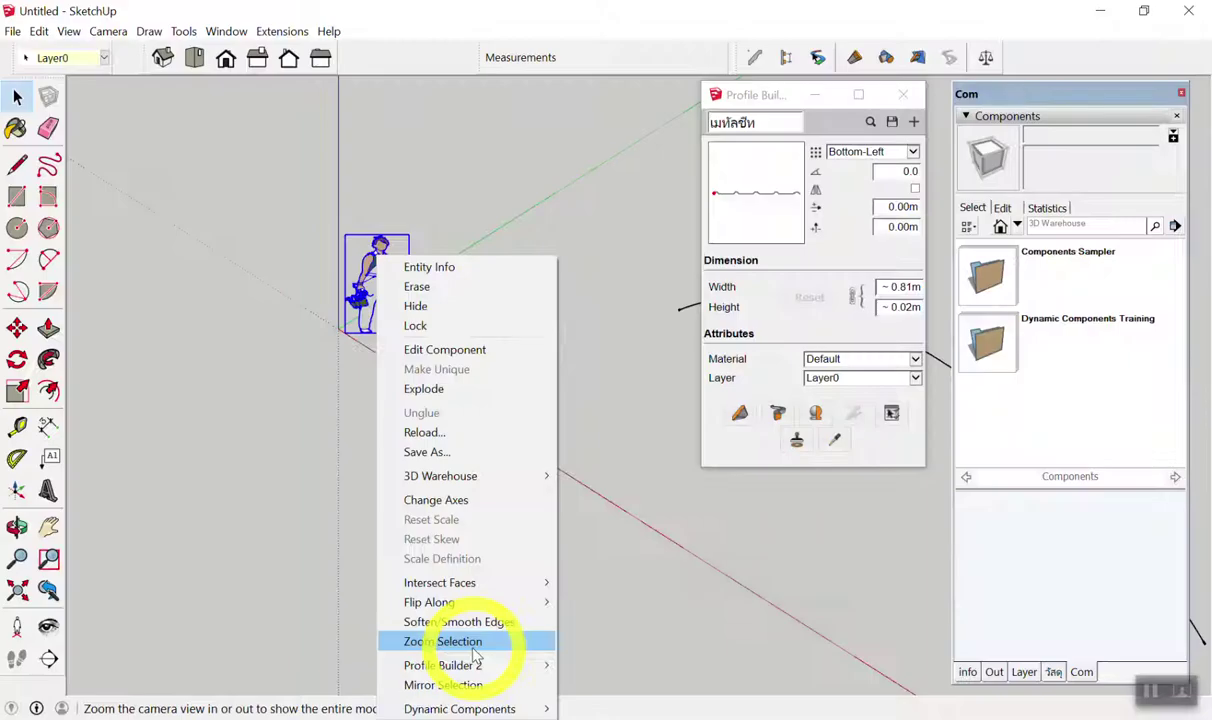
left_click(465, 625)
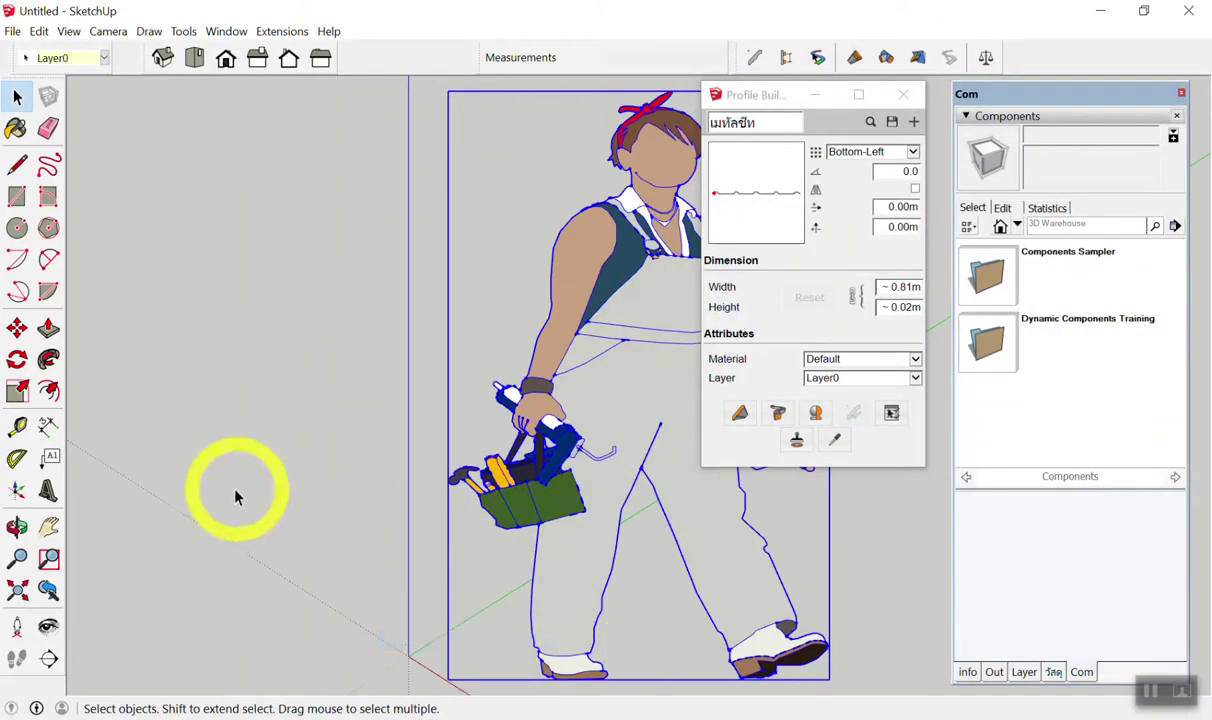
scroll(118, 449, "down", 3)
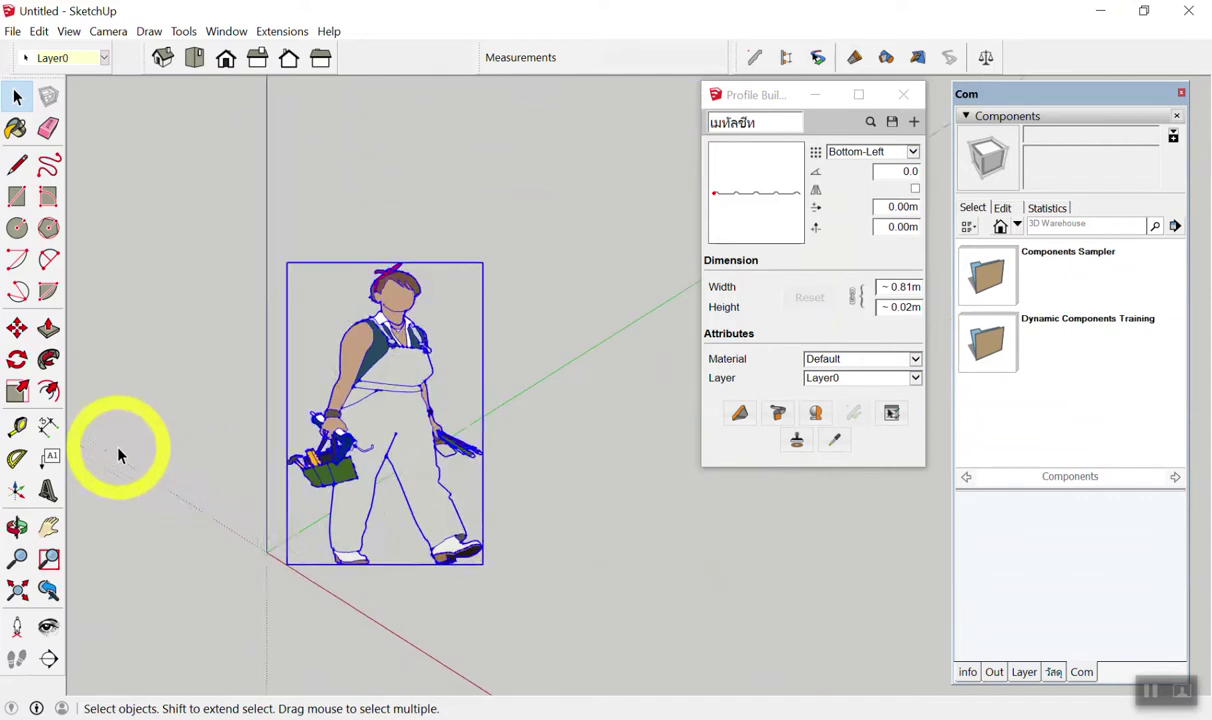
scroll(111, 425, "down", 1)
left_click(497, 490)
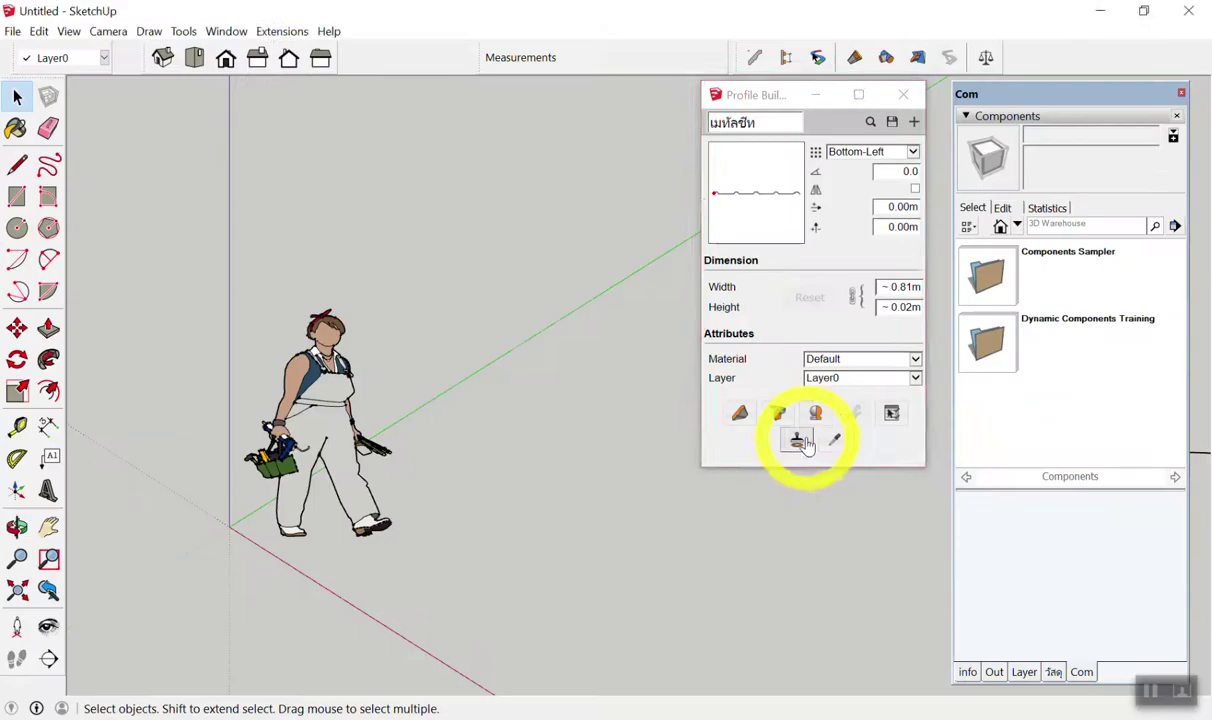
Stamp the MetalSheet's wavy profile outline onto the ground with Place Profile.
left_click(797, 440)
scroll(284, 541, "up", 3)
scroll(308, 573, "down", 2)
scroll(287, 555, "up", 2)
scroll(292, 530, "down", 1)
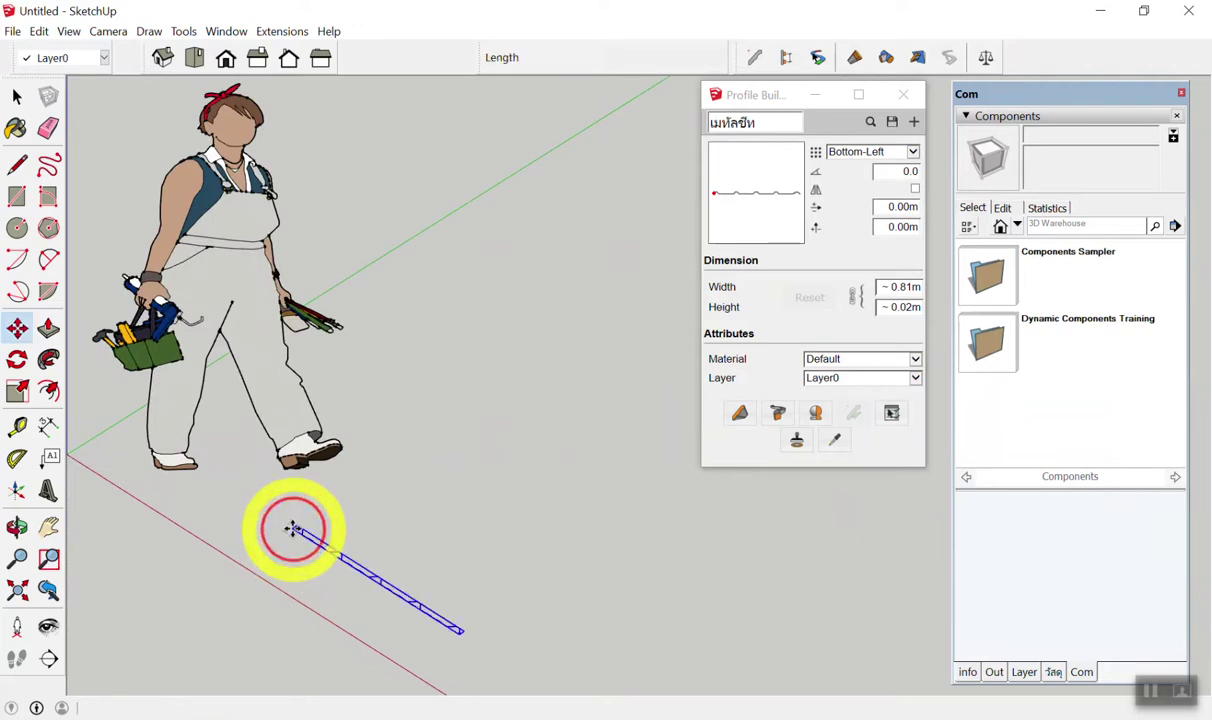
left_click(292, 530)
scroll(417, 533, "down", 2)
left_click(411, 465)
middle_click_drag(411, 465, 392, 587)
Zoom in and out to inspect the placed wavy profile line.
scroll(421, 607, "up", 3)
scroll(420, 603, "up", 2)
scroll(341, 400, "up", 2)
scroll(338, 406, "up", 1)
scroll(338, 412, "down", 1)
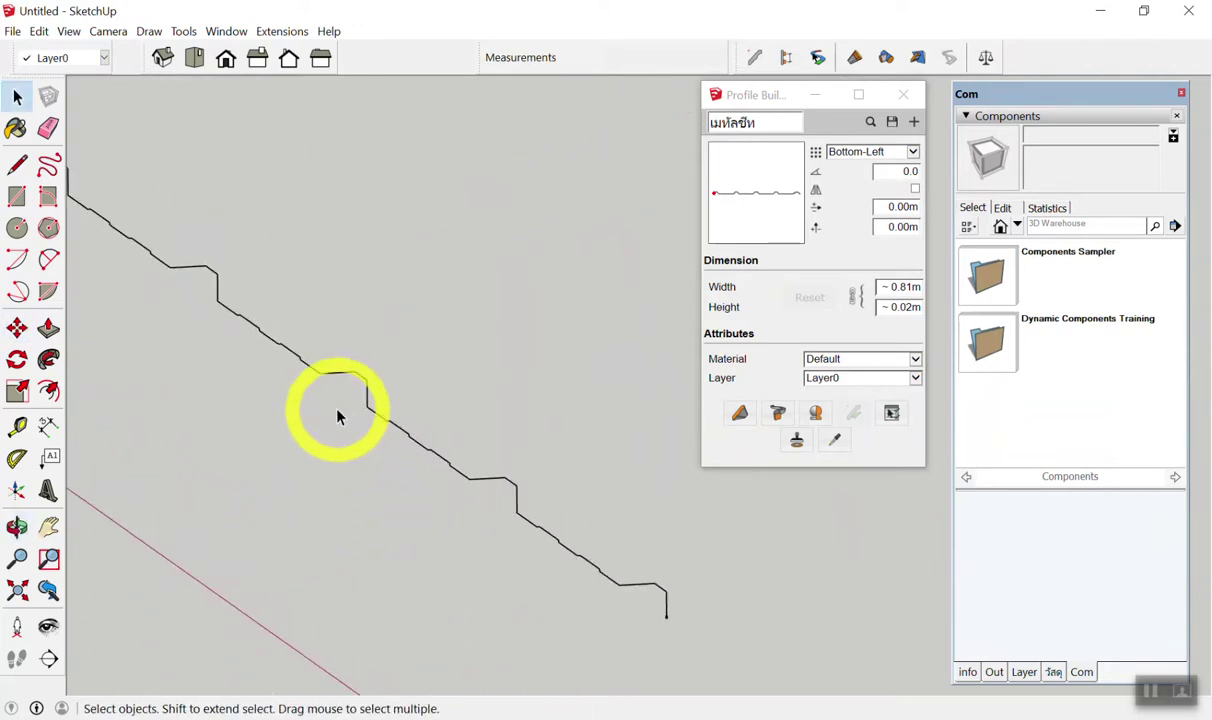
scroll(428, 442, "down", 2)
scroll(480, 468, "down", 1)
scroll(240, 334, "up", 3)
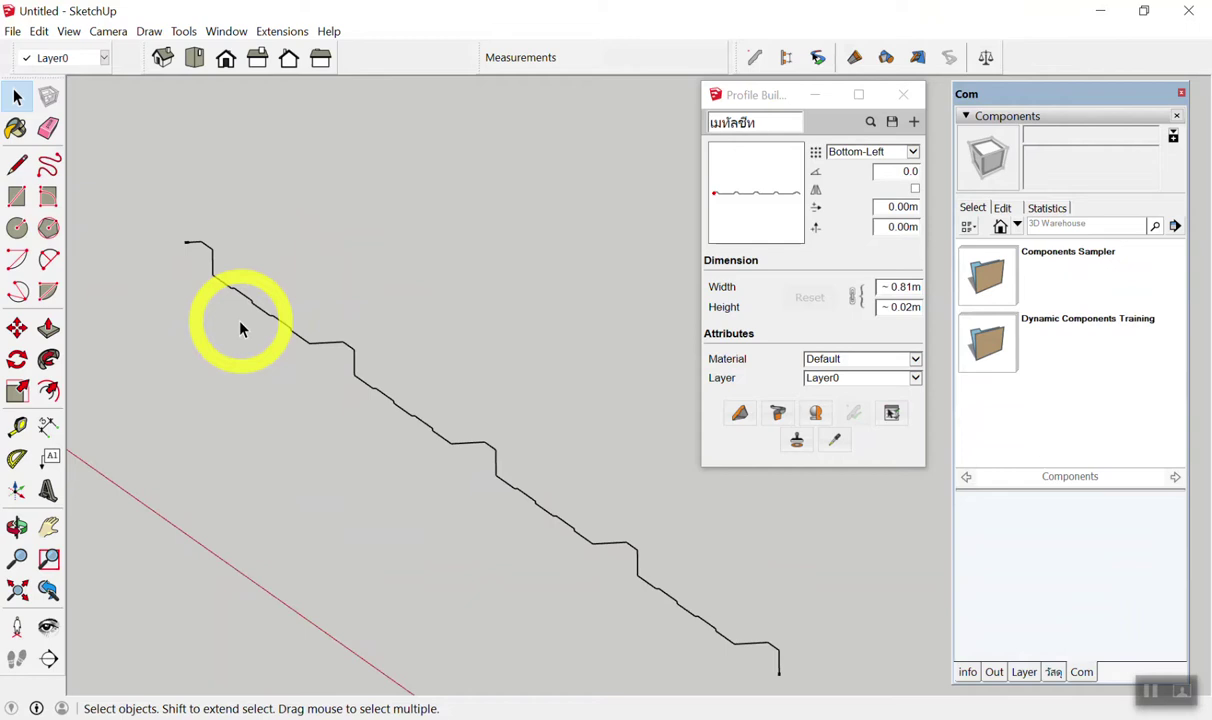
scroll(320, 300, "down", 2)
scroll(481, 287, "down", 1)
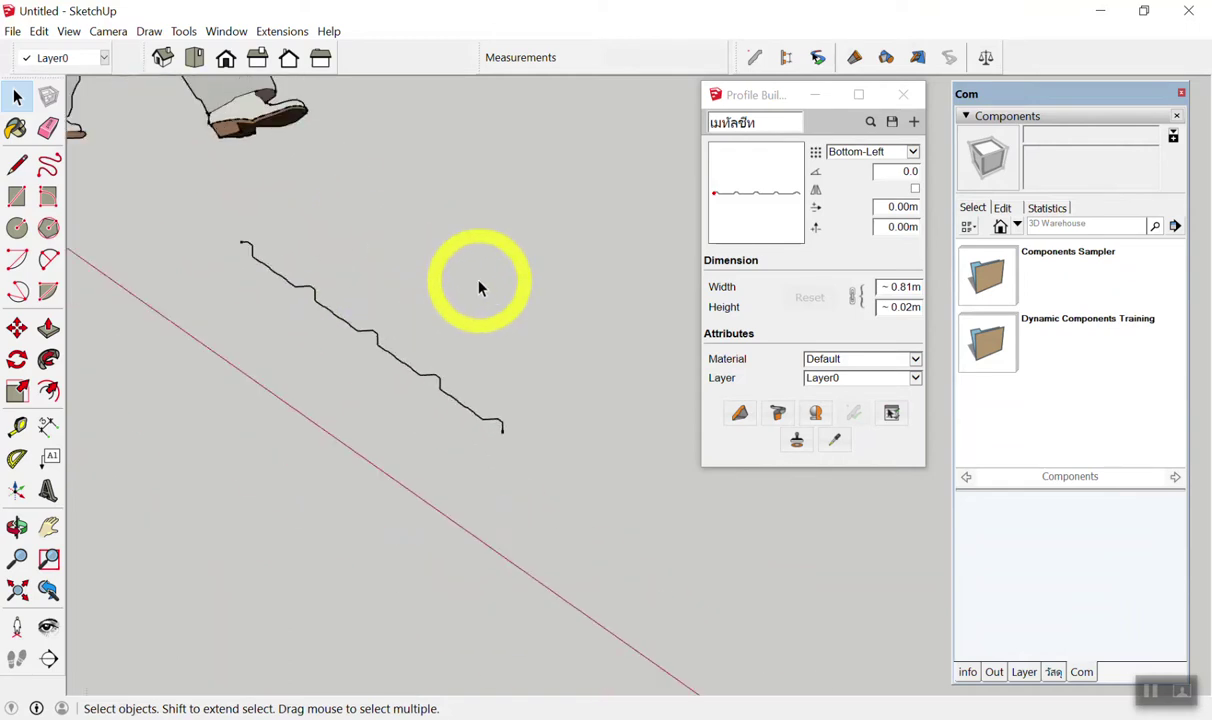
scroll(400, 350, "up", 2)
scroll(345, 250, "down", 3)
scroll(333, 130, "down", 2)
Create a corrugated member, delete it, and build a replacement corrugated sheet from new start and end points.
left_click(412, 277)
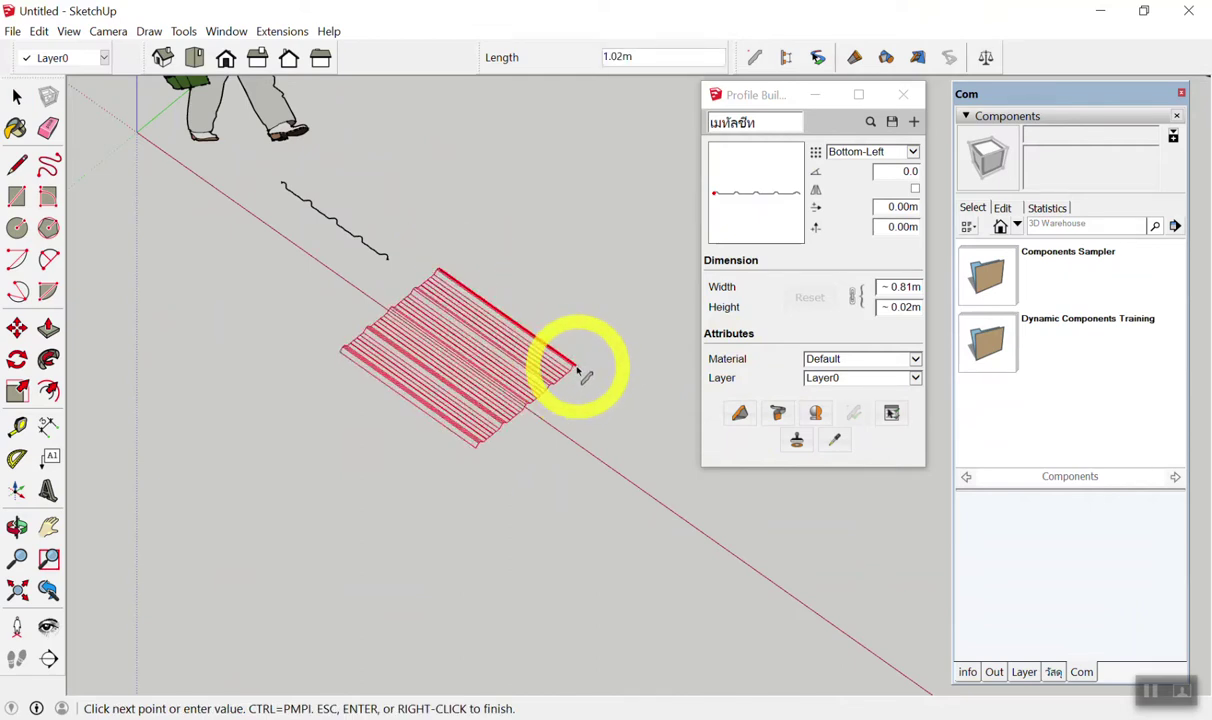
left_click(577, 371)
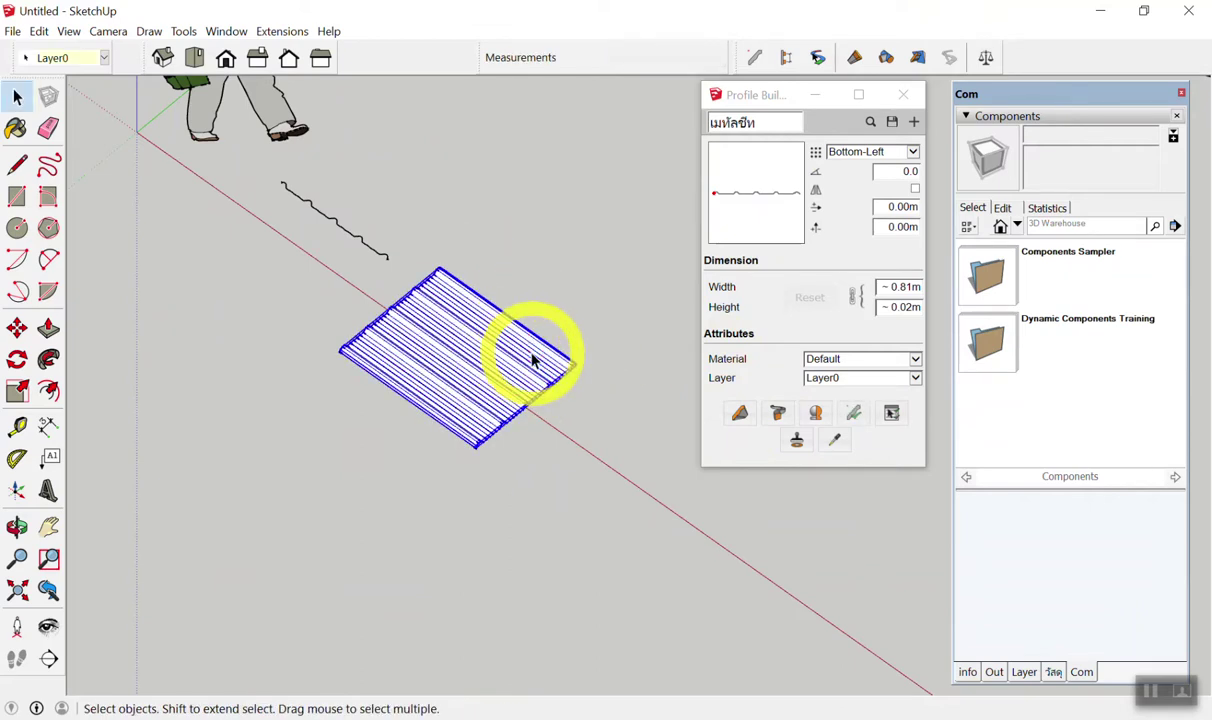
key("Delete")
left_click(741, 416)
middle_click_drag(398, 273, 457, 281, "shift")
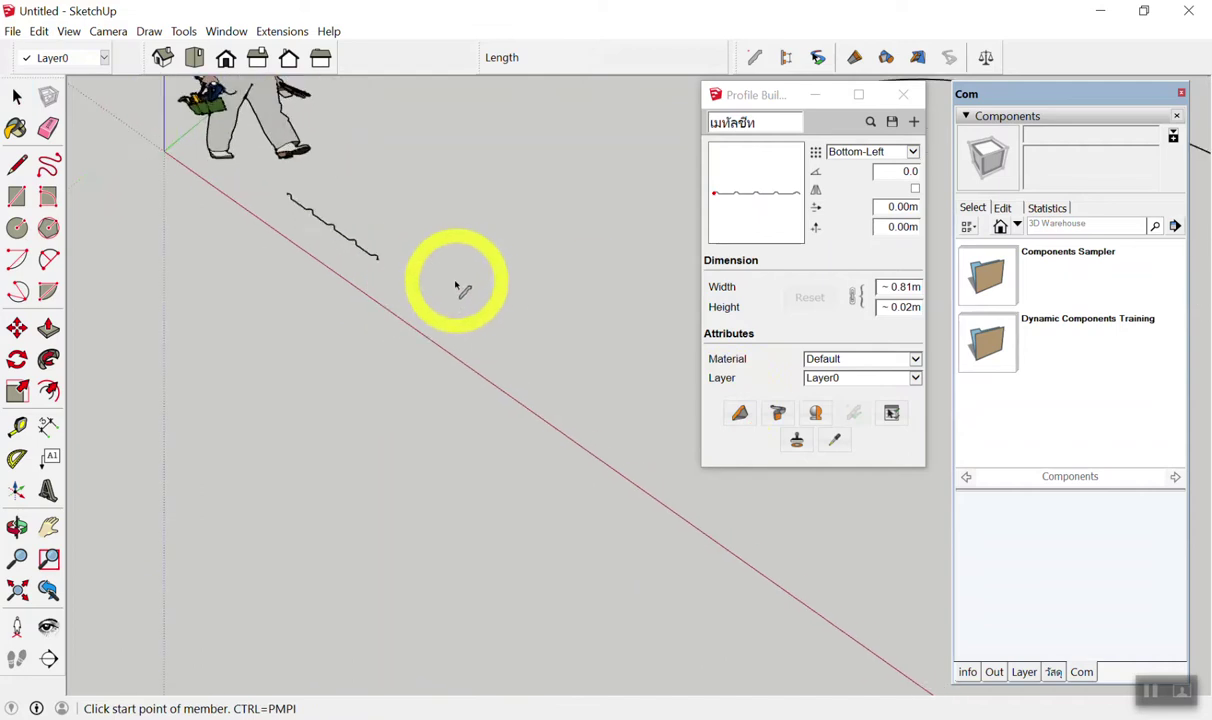
left_click(441, 275)
left_click(555, 184)
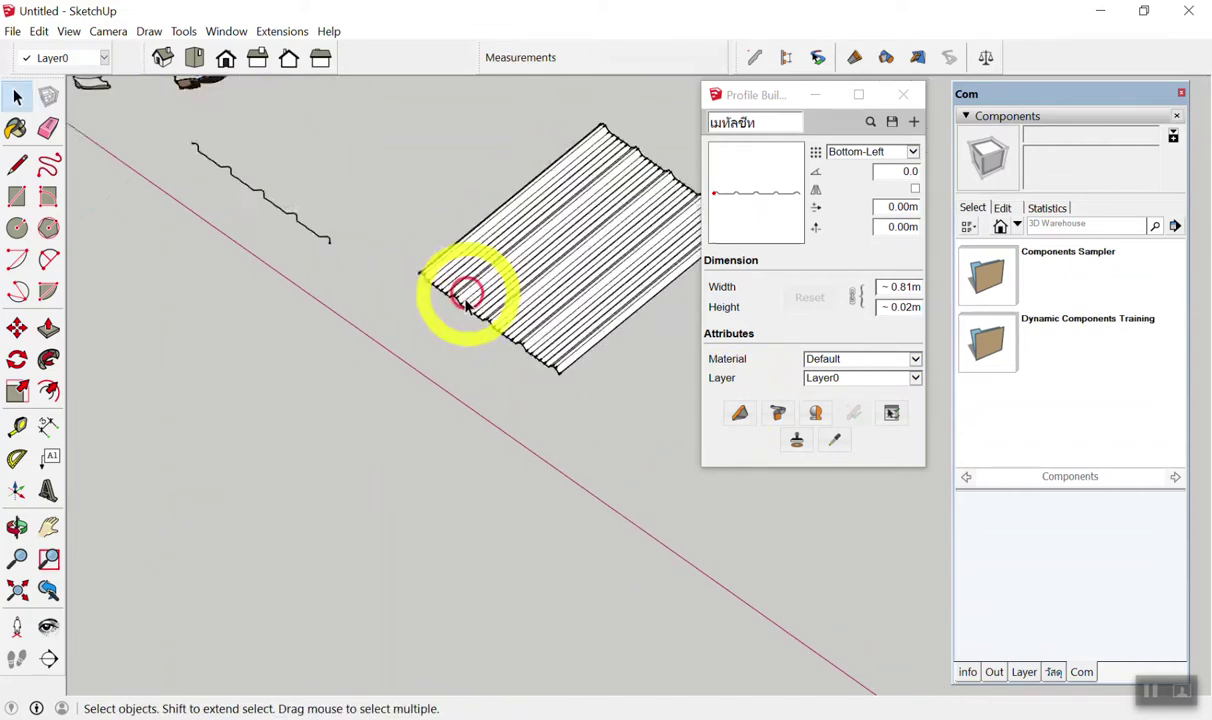
middle_click_drag(465, 290, 591, 100)
scroll(450, 240, "down", 2)
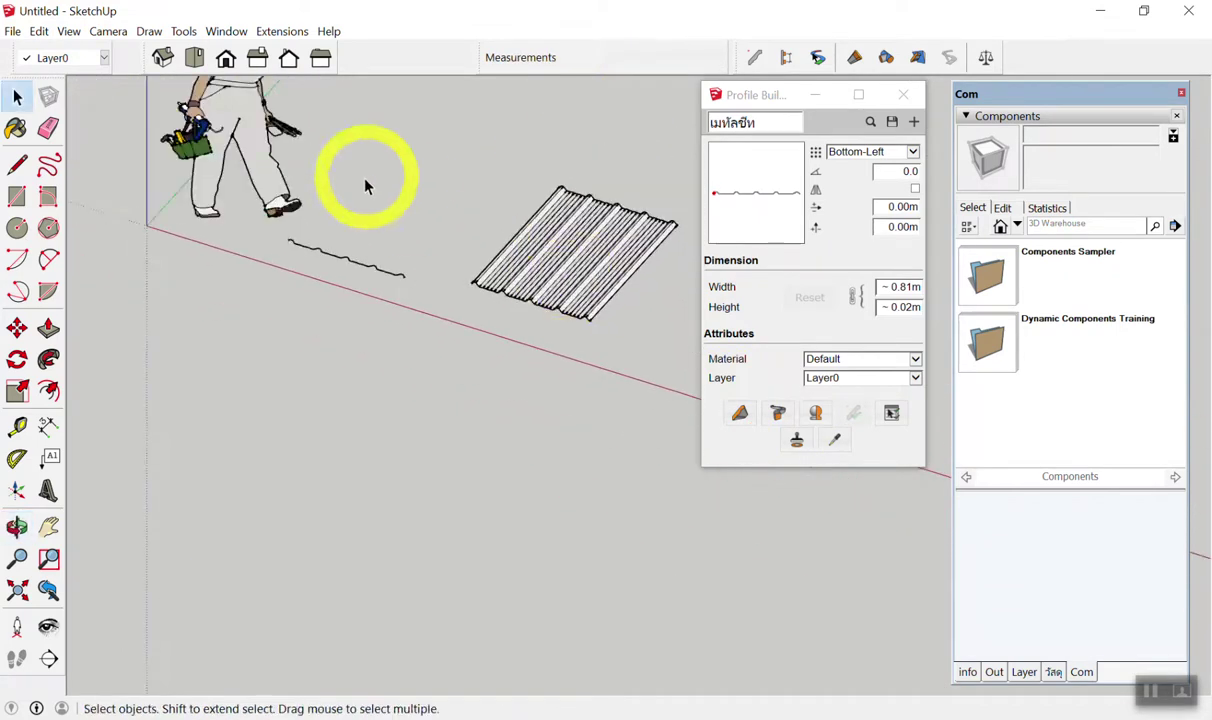
scroll(300, 210, "up", 4)
Build another corrugated sheet beside the wavy line by picking its start and end points.
left_click(741, 413)
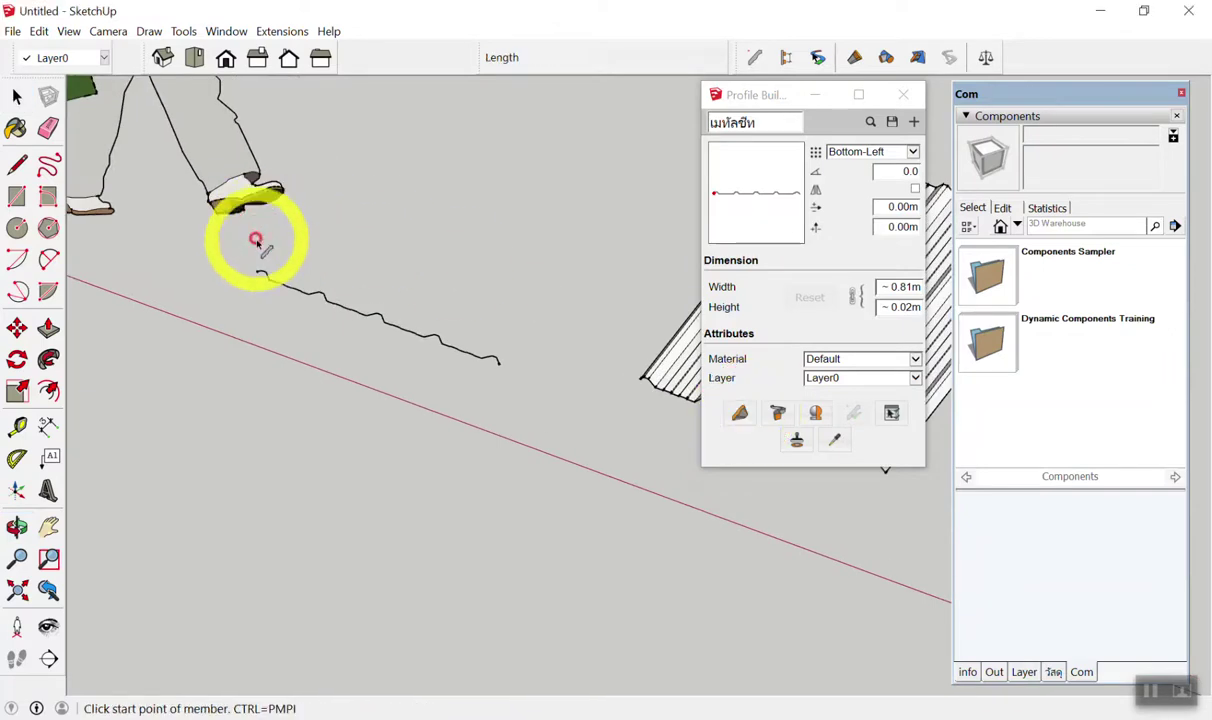
left_click(302, 238)
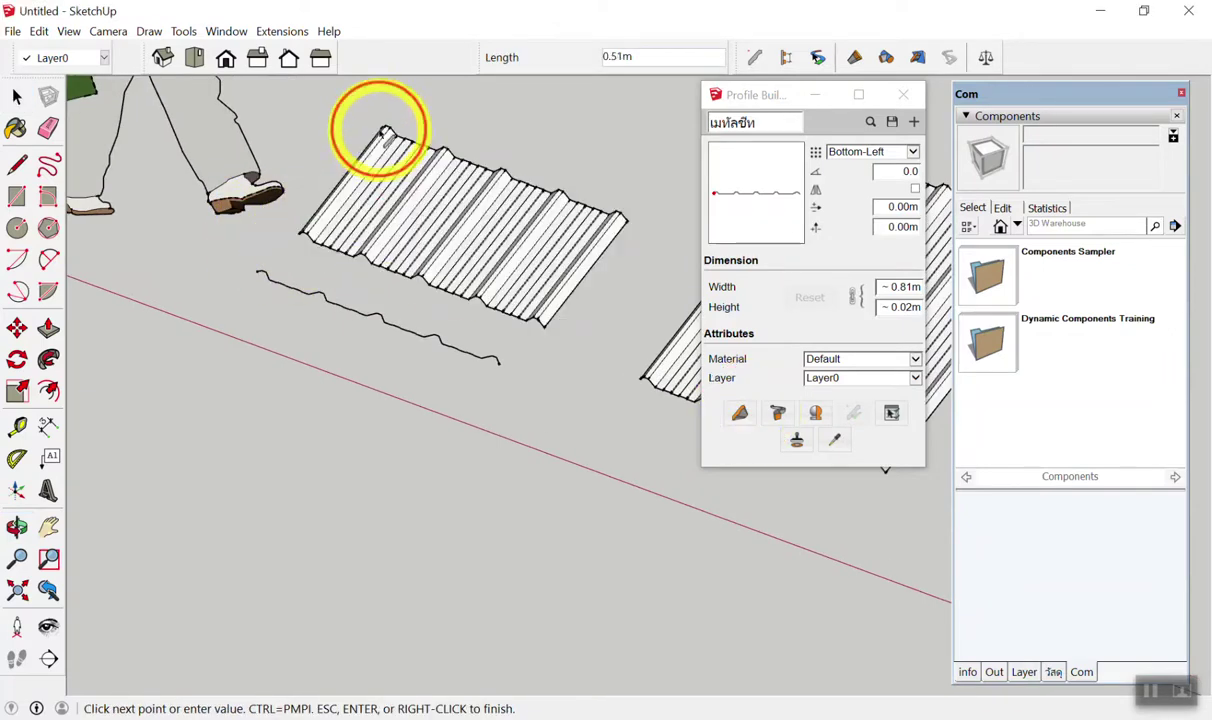
left_click(384, 135)
mouse_move(338, 270)
middle_mouse_down()
mouse_move(400, 76)
mouse_move(371, 427)
mouse_move(406, 392)
mouse_move(609, 346)
mouse_move(514, 384)
mouse_move(506, 333)
mouse_move(506, 352)
middle_mouse_up()
scroll(495, 355, "down", 3)
scroll(411, 393, "up", 3)
mouse_move(411, 393)
middle_mouse_down()
mouse_move(406, 346)
mouse_move(473, 419)
mouse_move(530, 352)
mouse_move(460, 148)
middle_mouse_up()
scroll(474, 422, "up", 2)
Inspect the sheets and the zigzag profile line, bringing the large arc back into view.
left_click(514, 338)
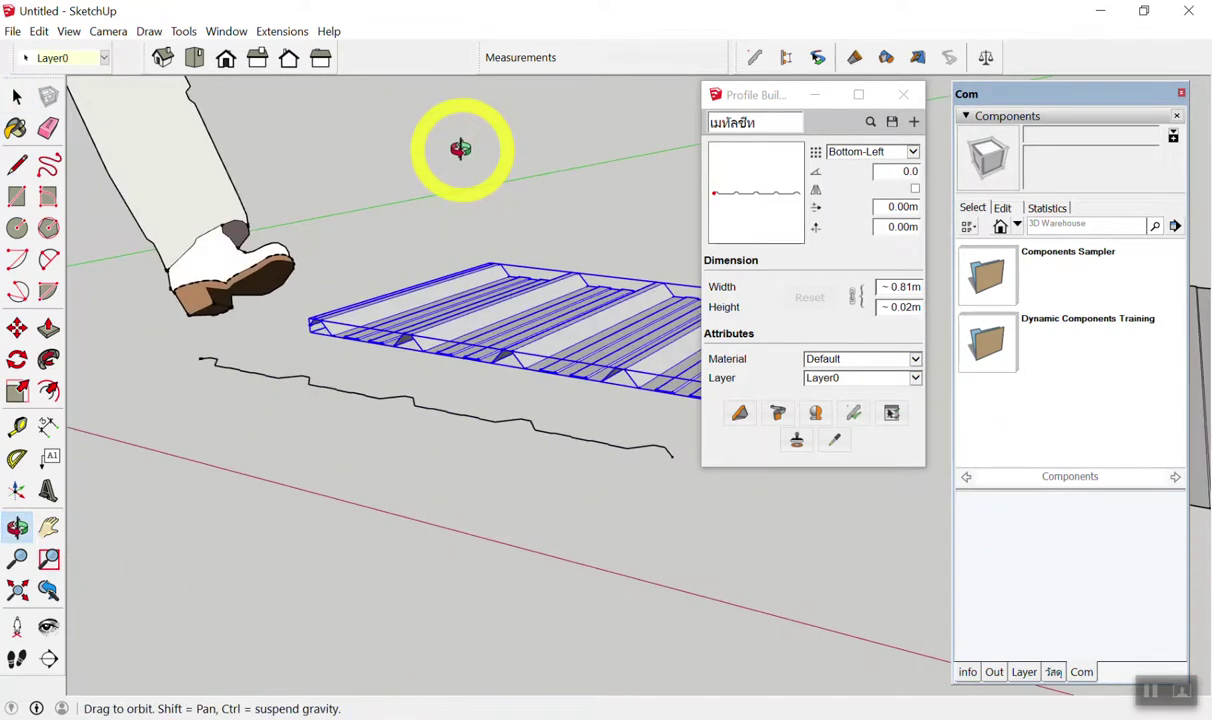
left_click(538, 452)
middle_click_drag(538, 452, 520, 455)
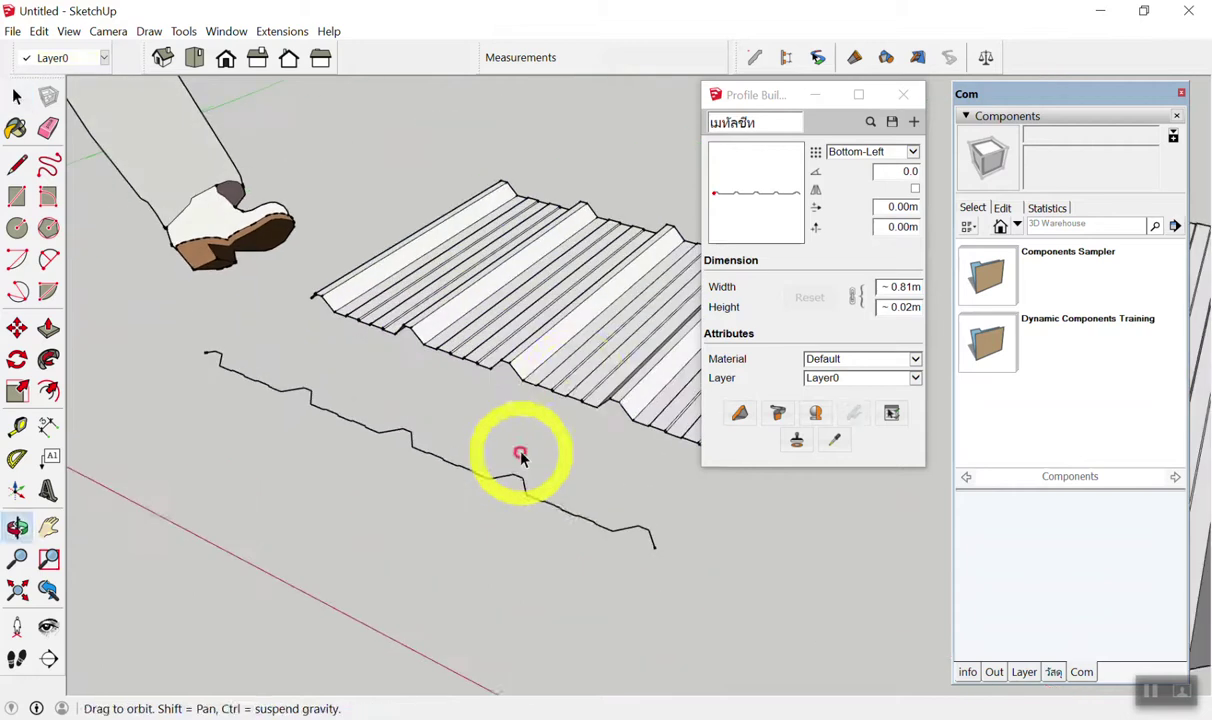
scroll(487, 344, "up", 3)
scroll(468, 341, "up", 2)
mouse_move(468, 341)
middle_mouse_down()
mouse_move(598, 227)
mouse_move(606, 49)
mouse_move(541, 346)
middle_mouse_up()
scroll(522, 298, "down", 3)
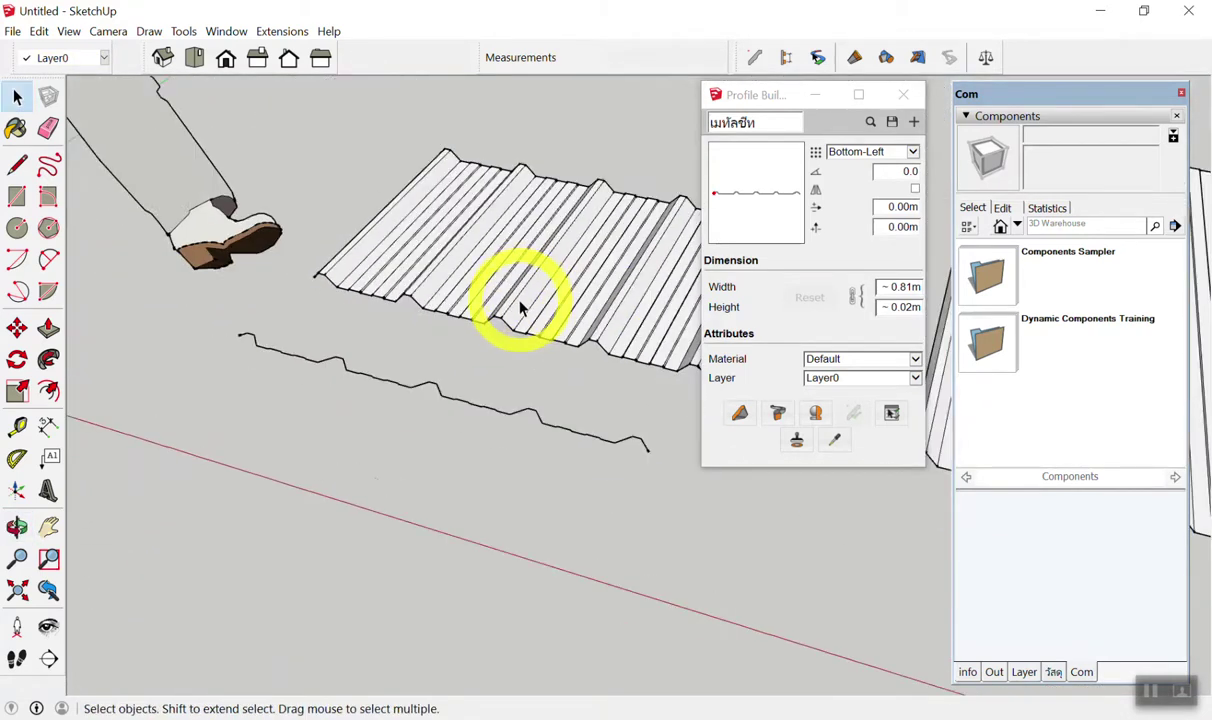
left_click_drag(563, 387, 488, 473)
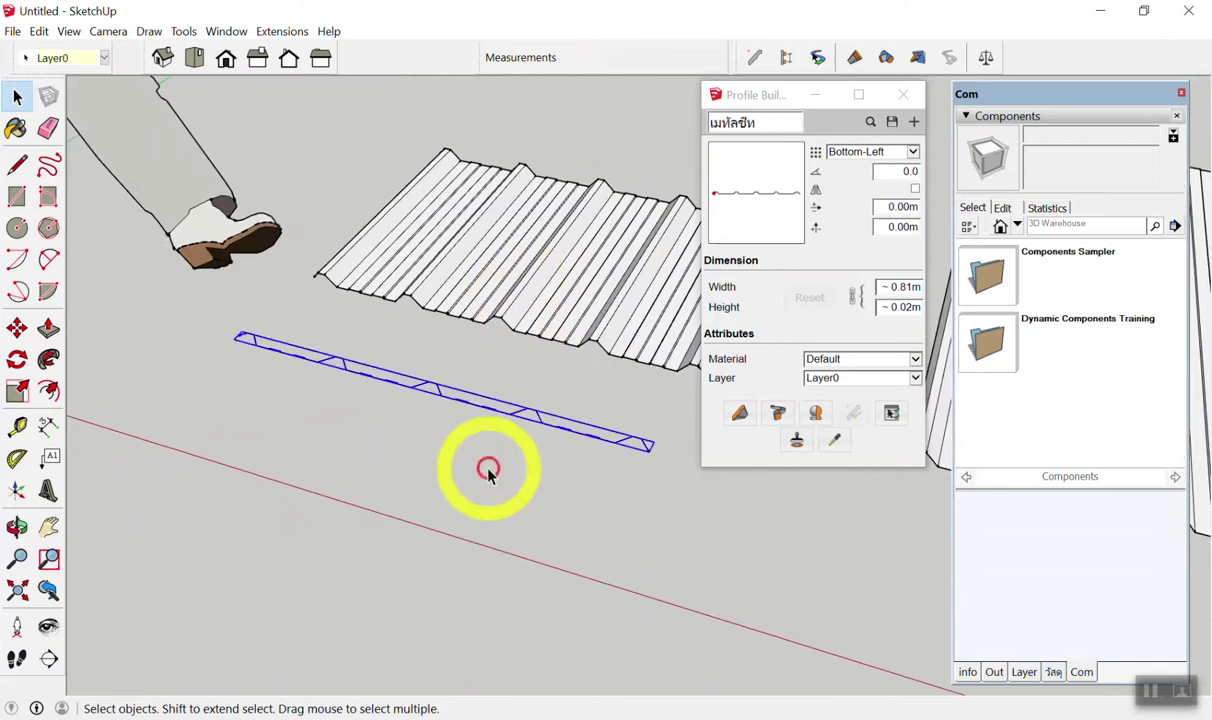
left_click(485, 478)
scroll(379, 271, "down", 3)
scroll(360, 303, "down", 2)
scroll(330, 318, "down", 2)
middle_click_drag(298, 330, 284, 344)
scroll(533, 368, "up", 3)
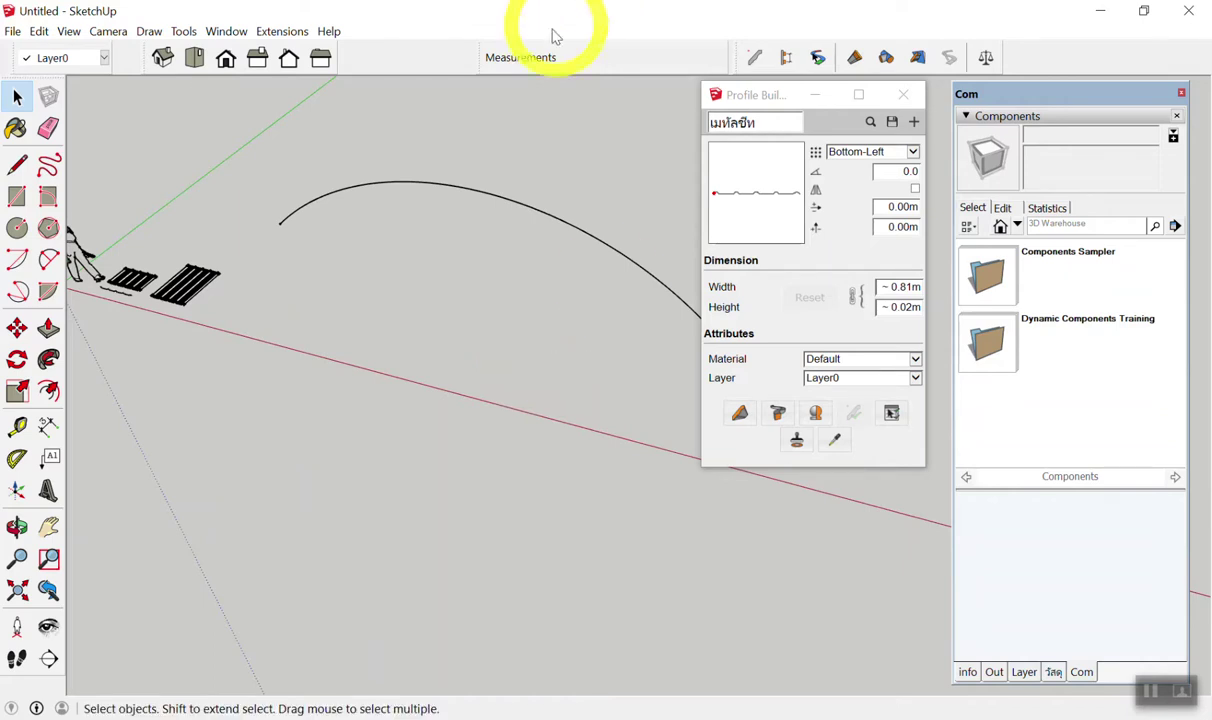
Draw a straight line below the large arc with the Line tool.
left_click(568, 214)
left_click_drag(573, 205, 490, 273)
left_click(471, 281)
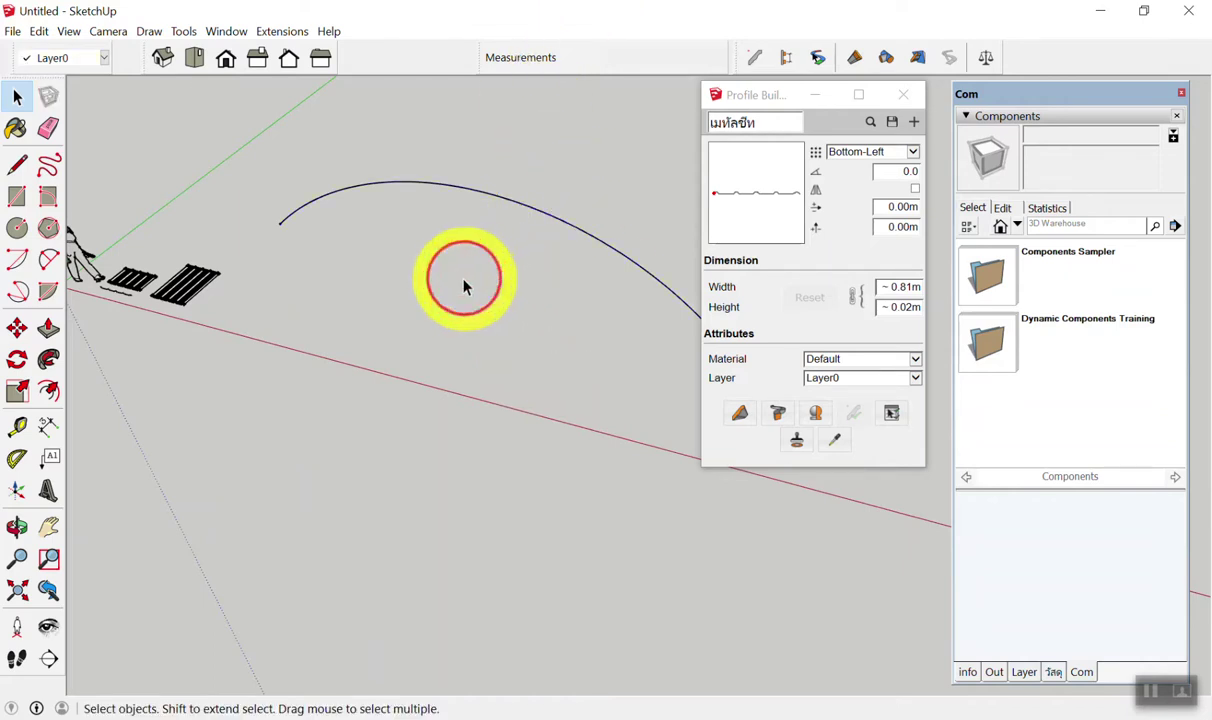
scroll(414, 298, "down", 1)
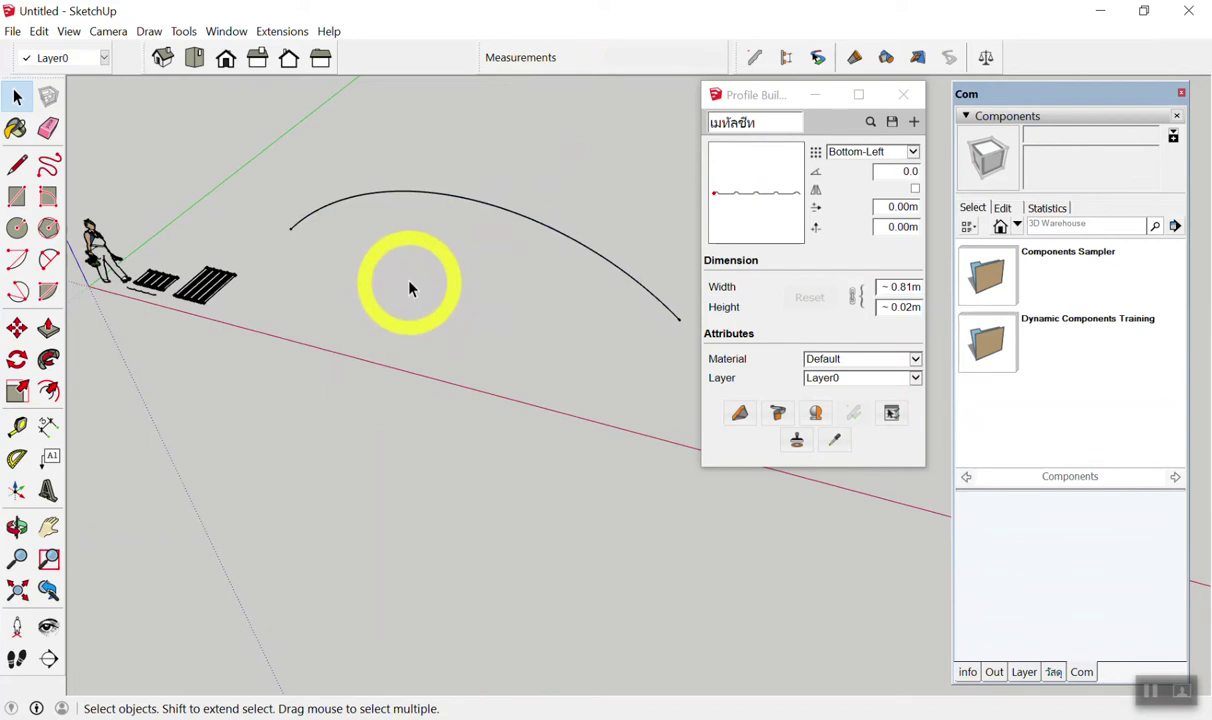
key("l")
left_click(308, 311)
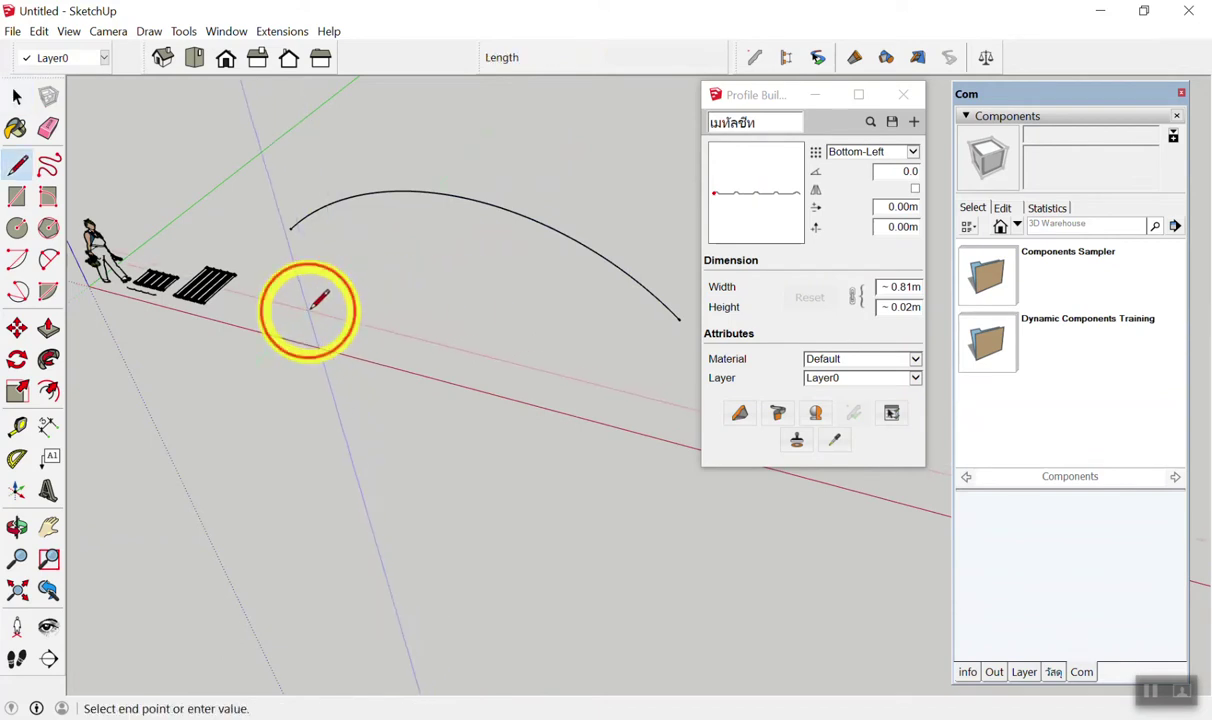
left_click(565, 370)
key("space")
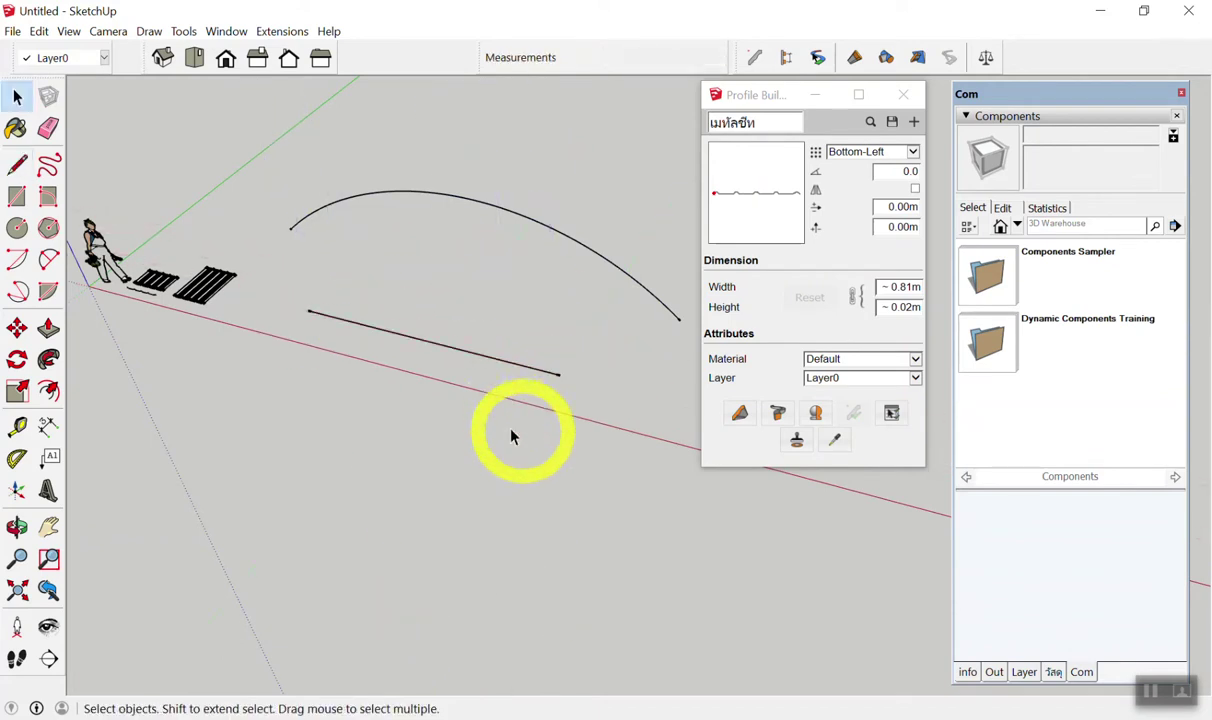
scroll(490, 400, "up", 2)
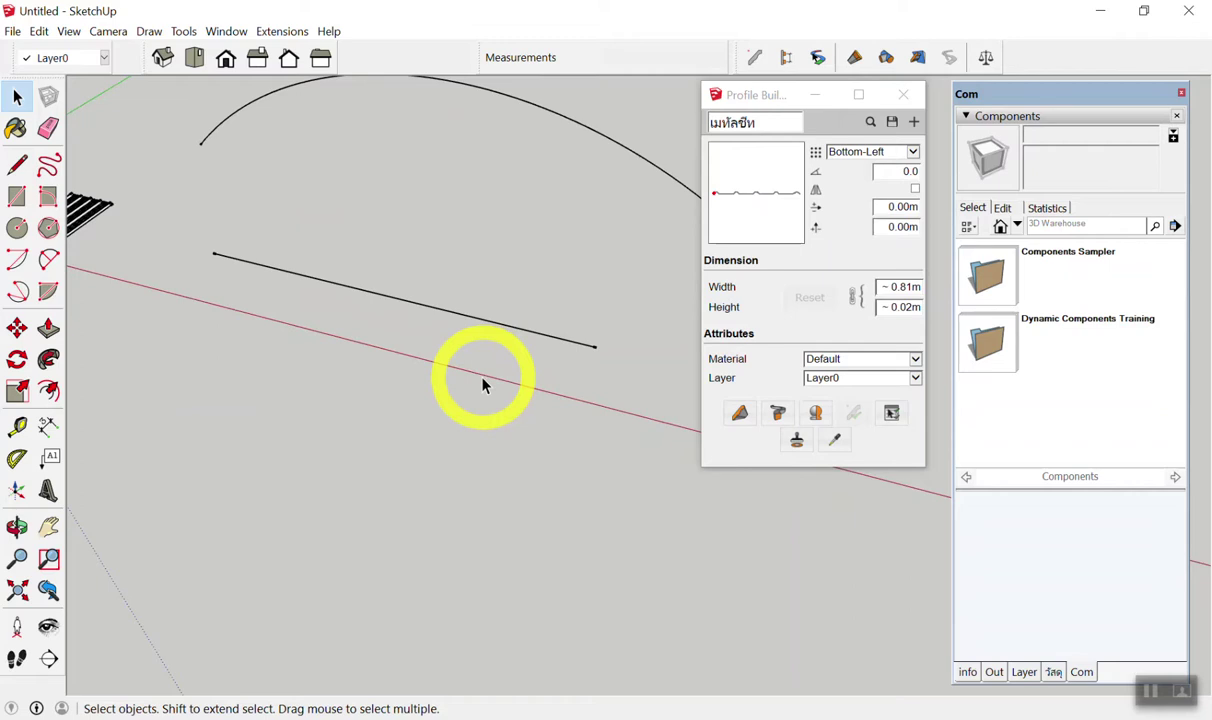
scroll(487, 393, "down", 3)
scroll(514, 300, "down", 2)
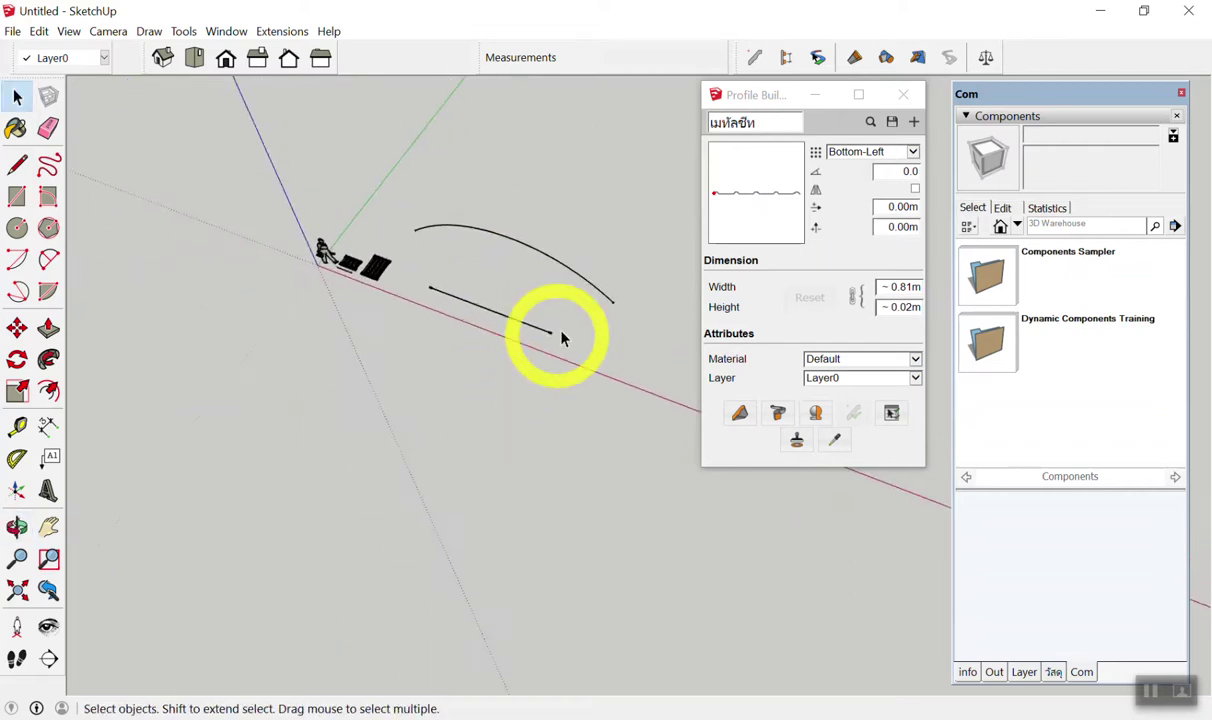
scroll(545, 332, "up", 3)
Select the new straight line as the sweep path.
left_click(535, 339)
left_click_drag(541, 284, 425, 379)
left_click_drag(527, 284, 422, 360)
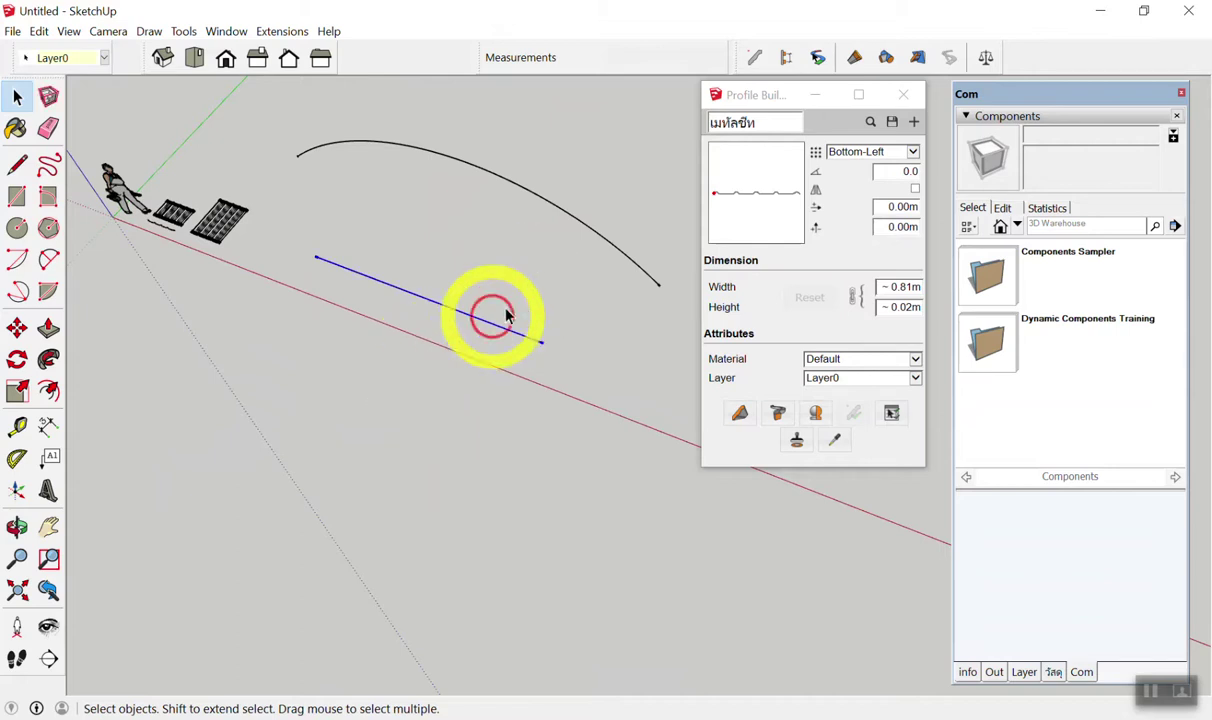
left_click_drag(422, 360, 454, 333)
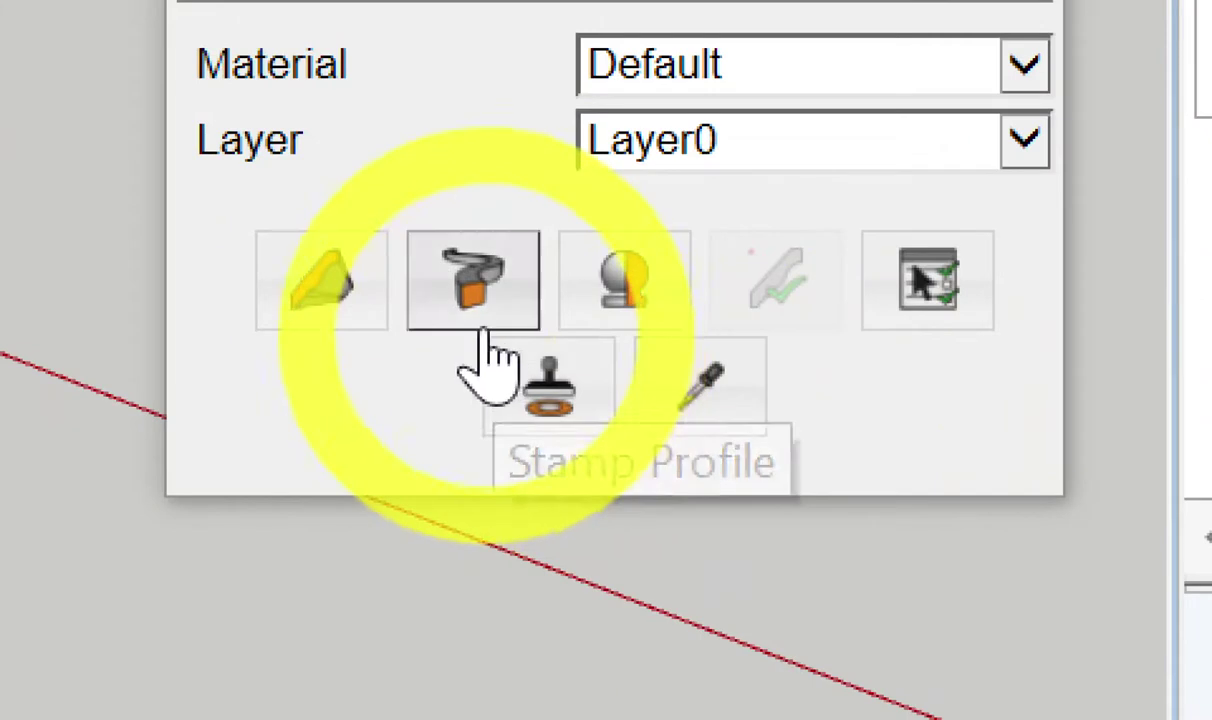
left_click(350, 292)
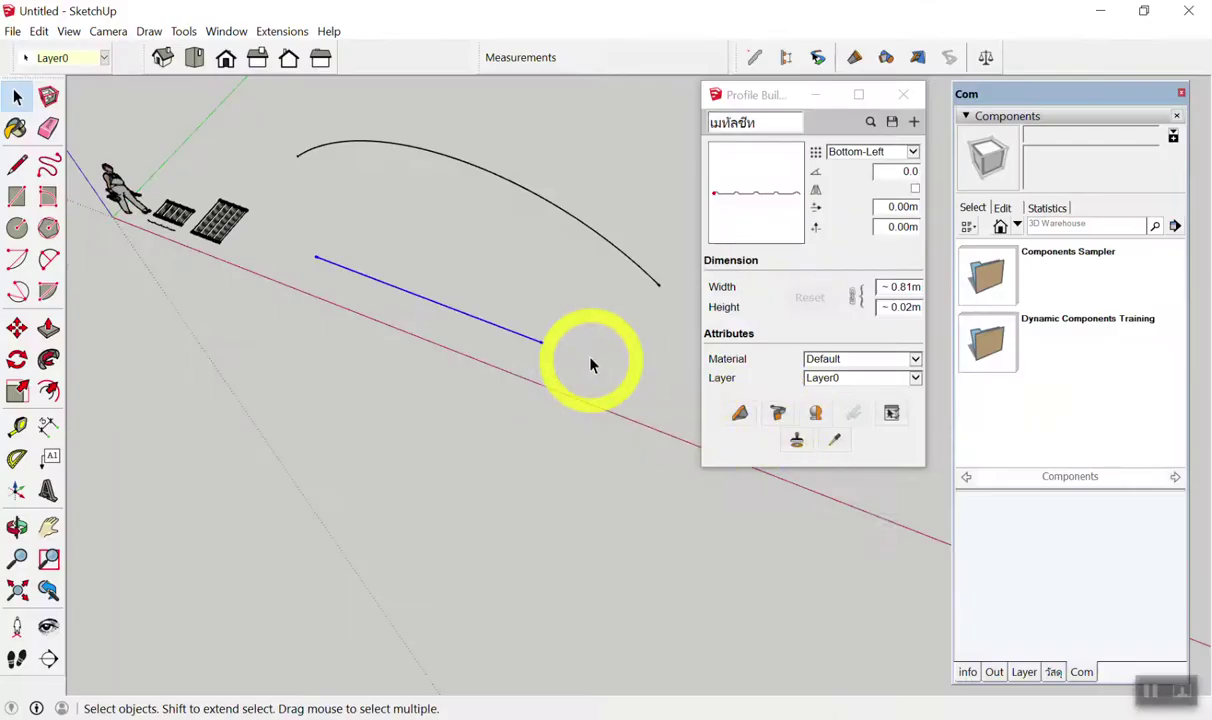
left_click(560, 320)
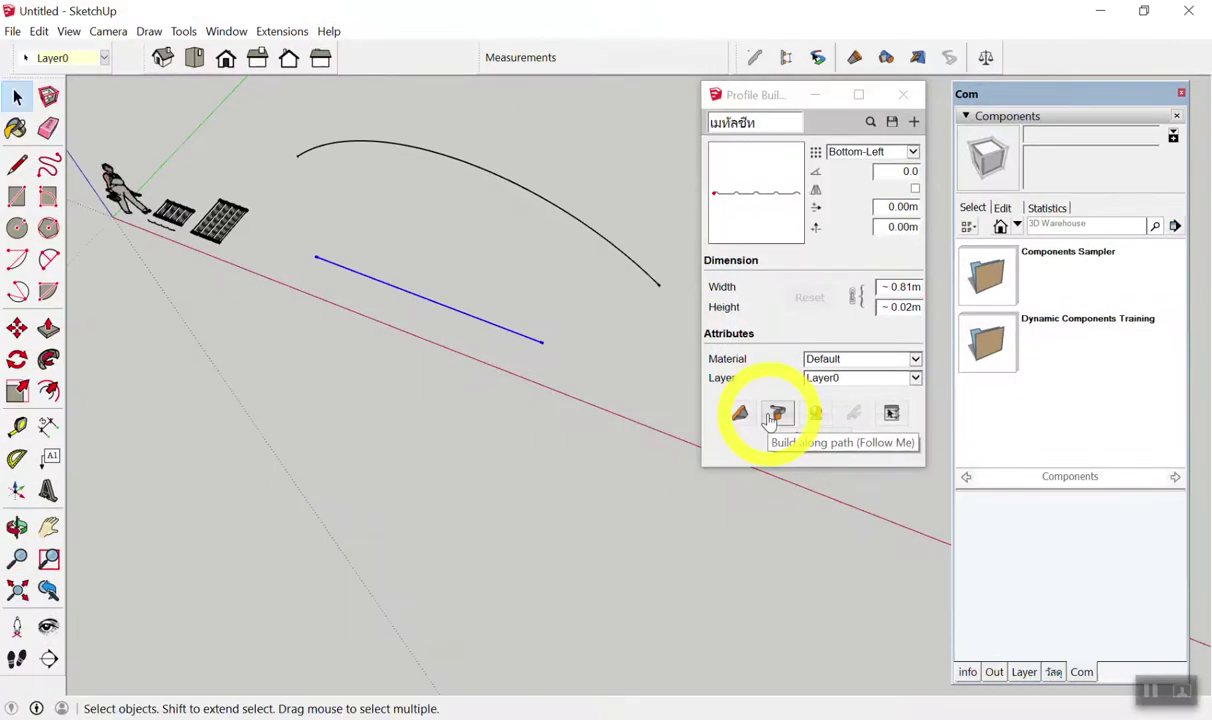
Build the long corrugated MetalSheet member along the selected line and orbit to check it.
left_click(777, 414)
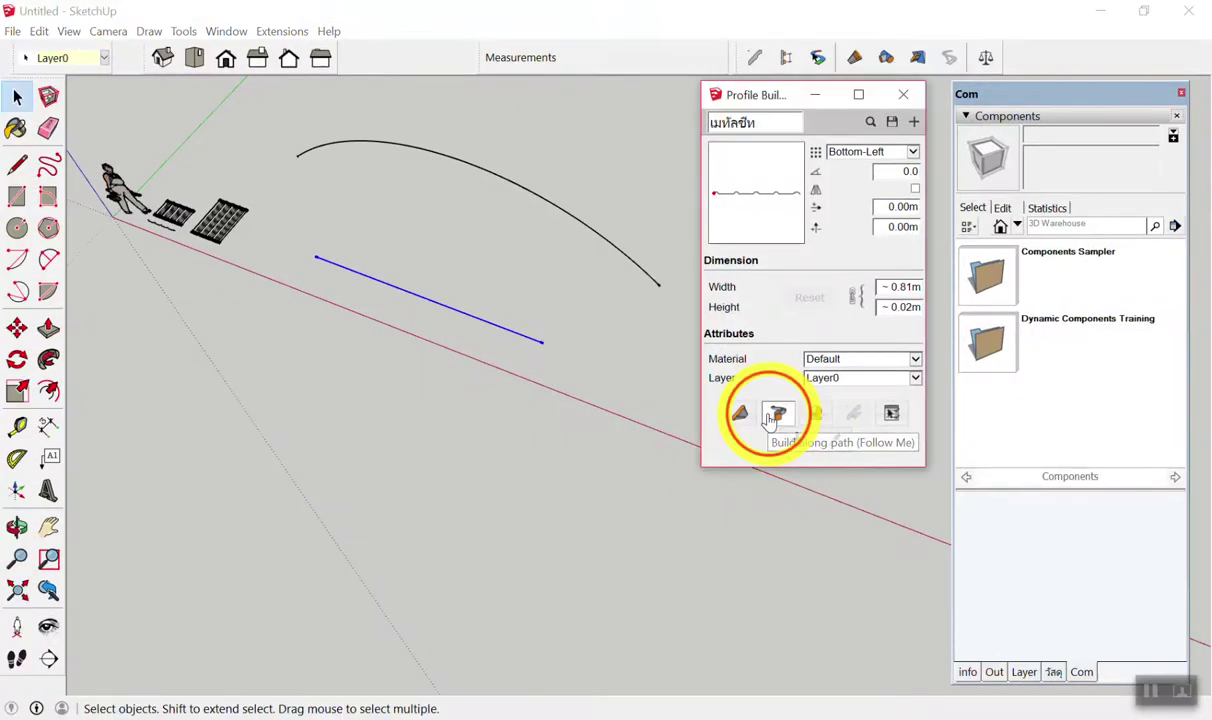
scroll(480, 360, "up", 5)
scroll(392, 203, "down", 5)
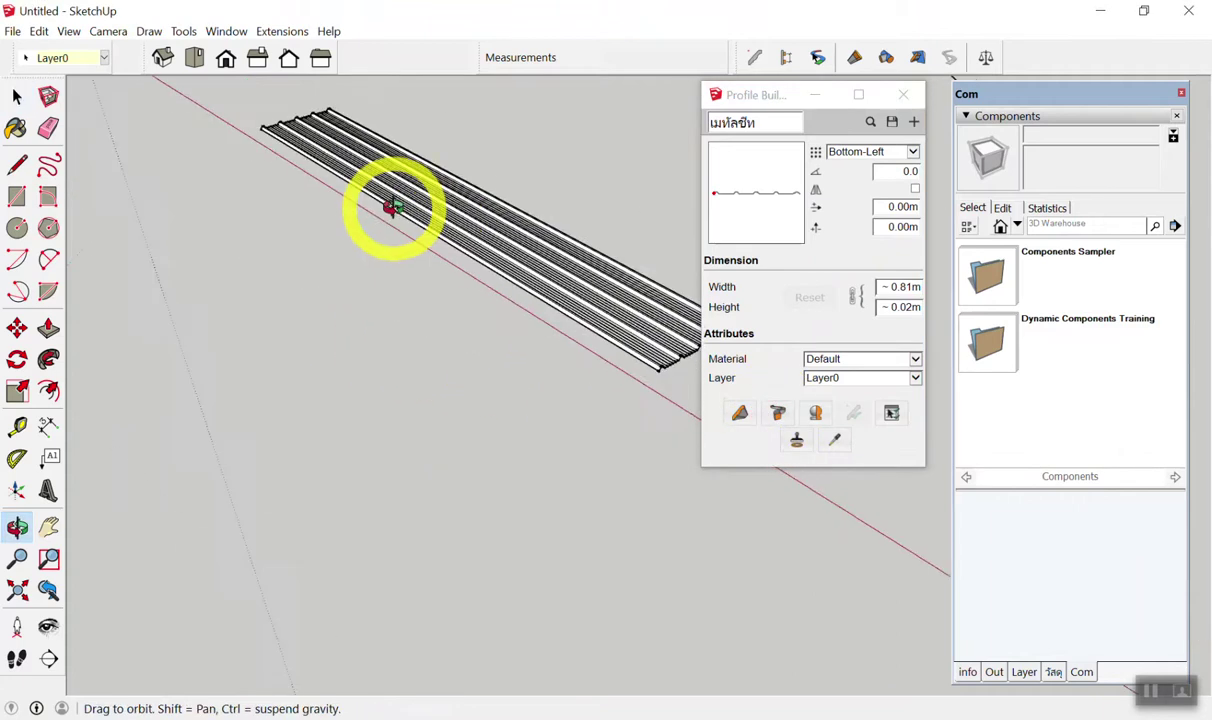
scroll(427, 238, "up", 2)
scroll(450, 245, "down", 4)
mouse_move(449, 245)
middle_mouse_down()
mouse_move(444, 346)
mouse_move(408, 318)
mouse_move(446, 319)
middle_mouse_up()
scroll(419, 325, "down", 2)
scroll(416, 315, "down", 2)
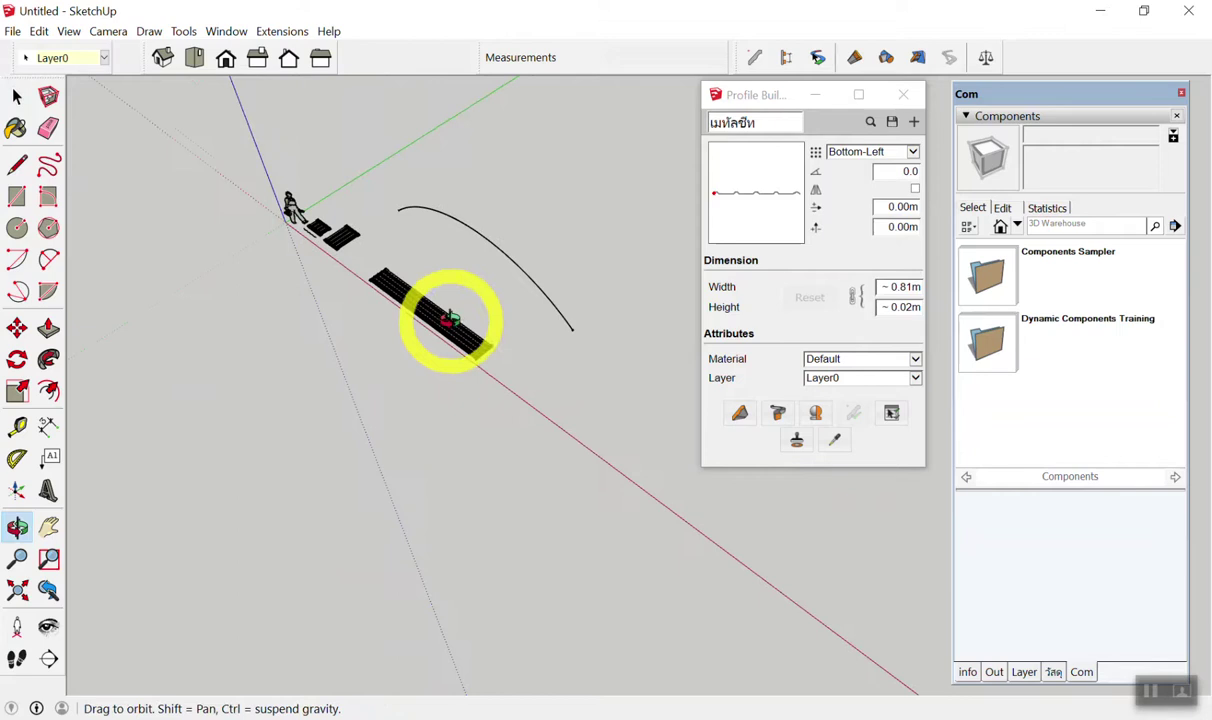
scroll(440, 300, "up", 2)
Select the large arc and sweep the MetalSheet profile along it with Build along path.
left_click(552, 228)
left_click_drag(591, 200, 509, 262)
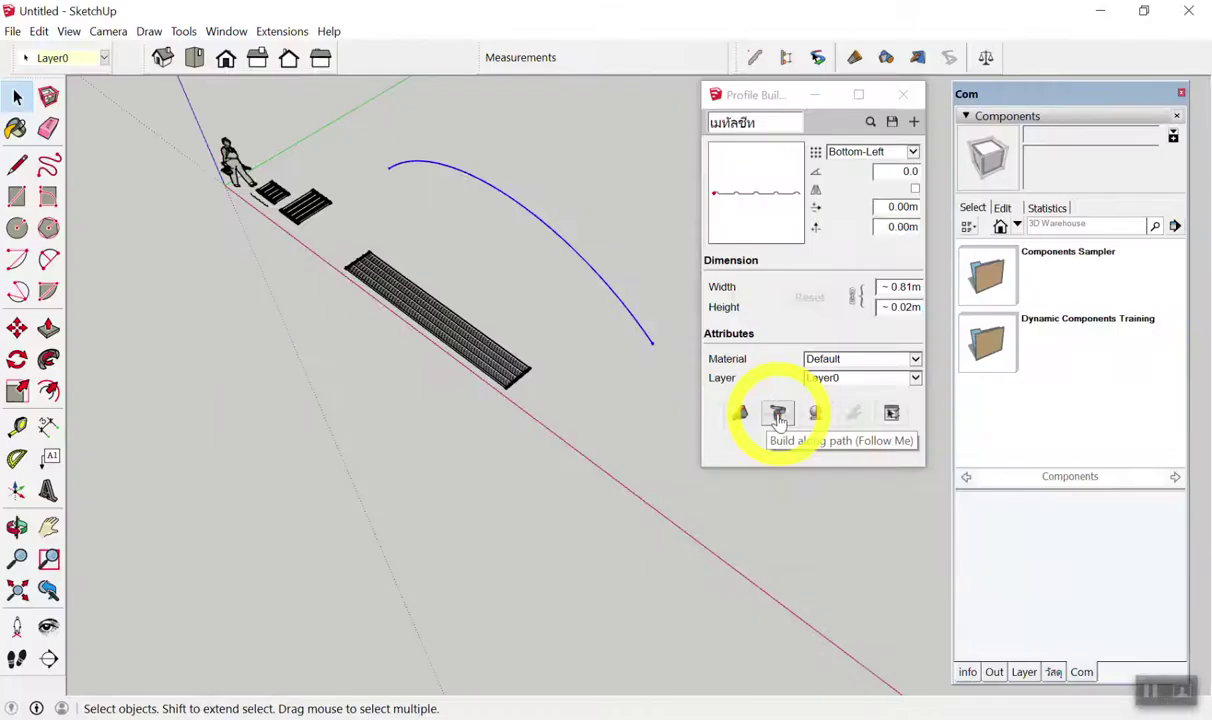
left_click(778, 413)
mouse_move(594, 352)
middle_mouse_down()
mouse_move(565, 289)
mouse_move(585, 132)
mouse_move(555, 298)
middle_mouse_up()
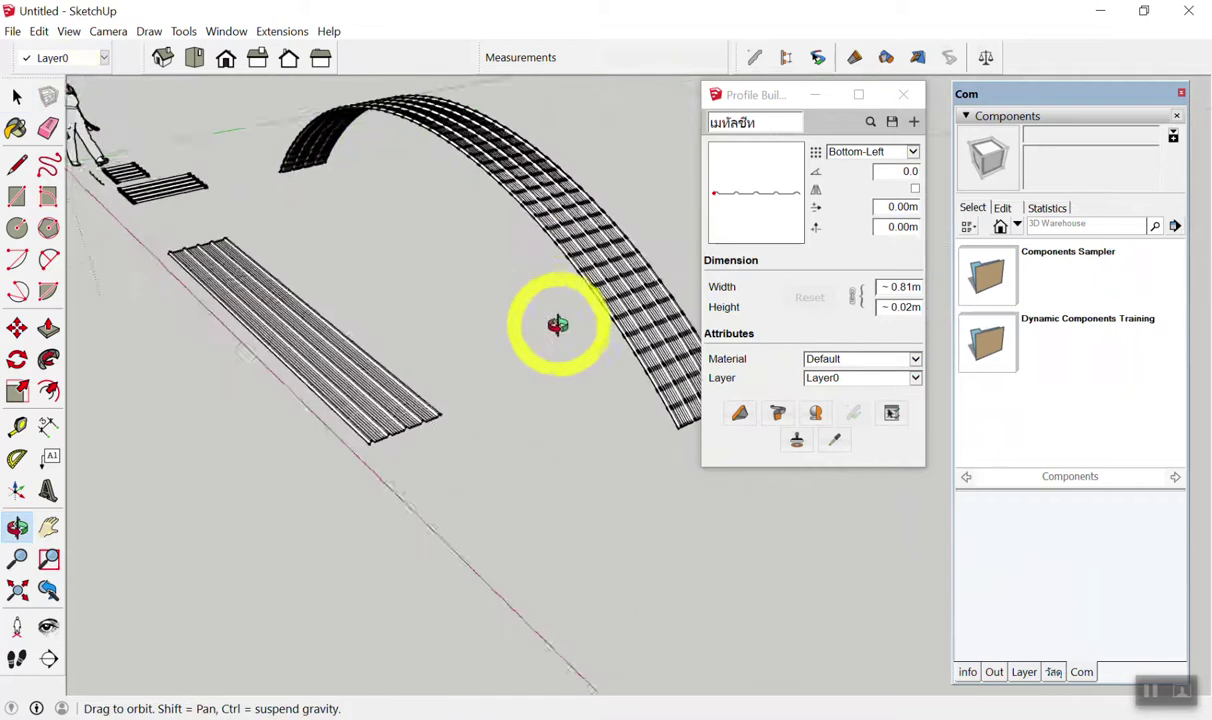
scroll(560, 338, "up", 2)
scroll(582, 270, "up", 3)
scroll(583, 277, "up", 3)
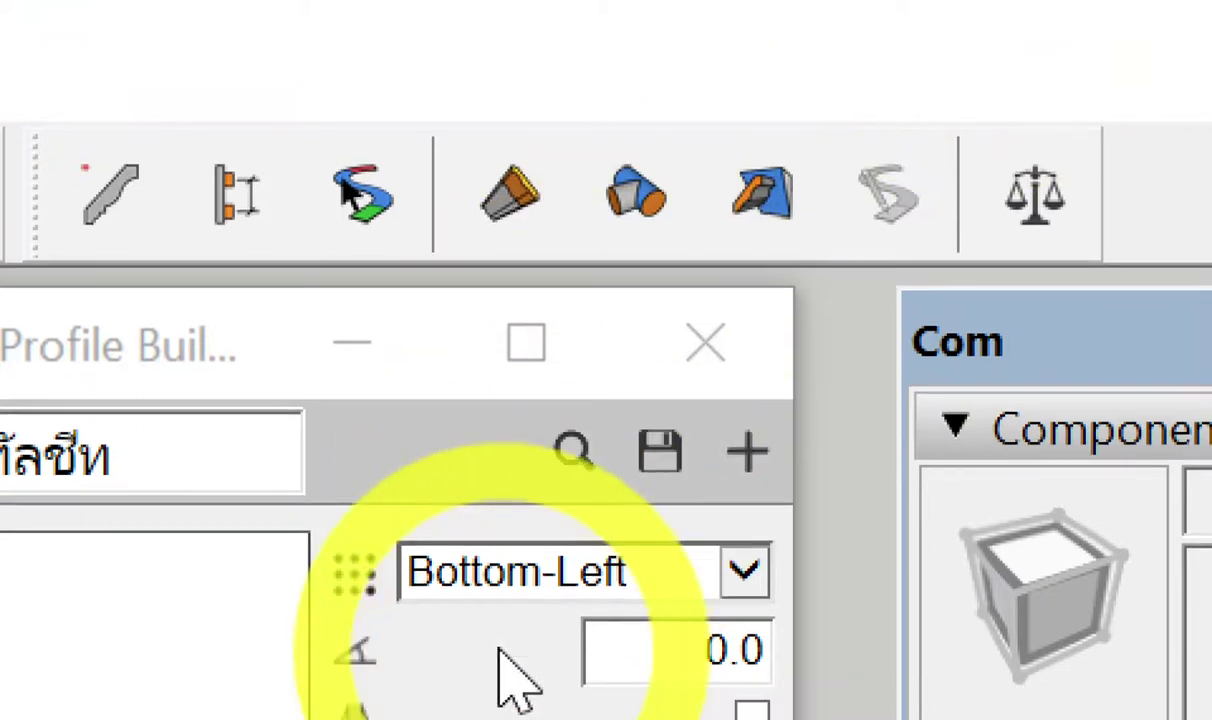
mouse_move(450, 45)
left_mouse_down()
mouse_move(617, 73)
mouse_move(760, 40)
left_mouse_up()
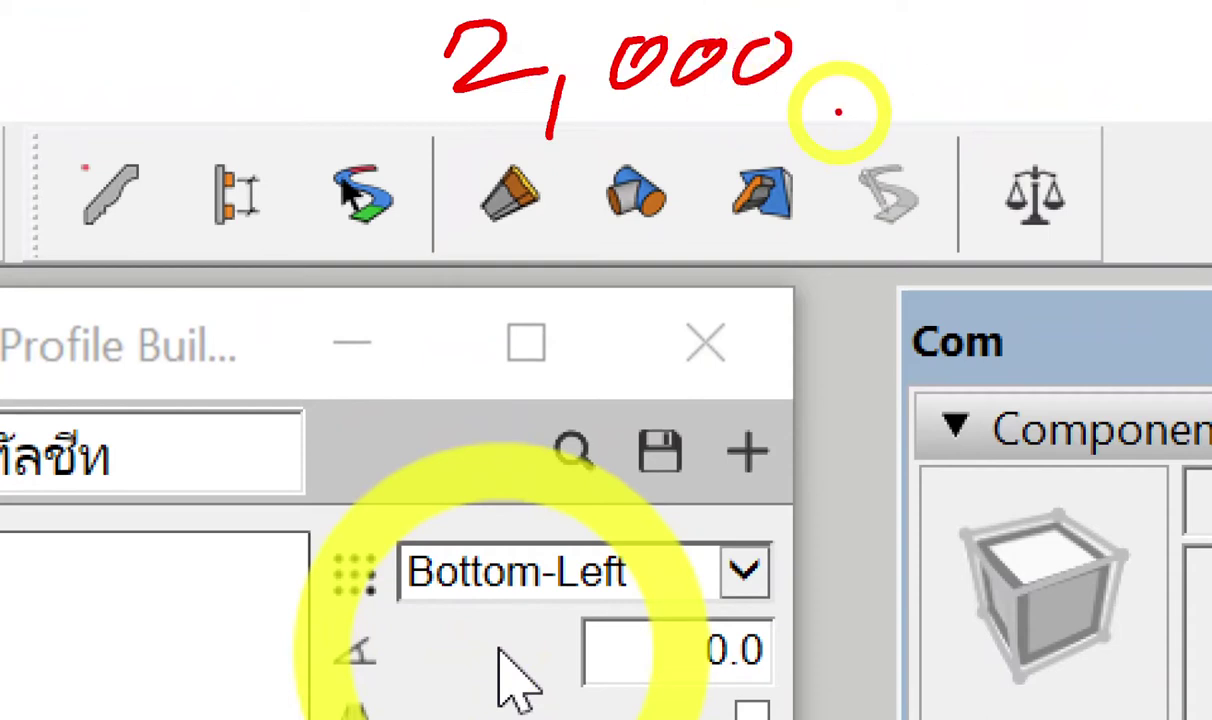
mouse_move(430, 135)
left_mouse_down()
mouse_move(317, 103)
mouse_move(135, 270)
mouse_move(480, 200)
left_mouse_up()
left_click_drag(225, 380, 395, 345)
left_click_drag(935, 130, 440, 250)
mouse_move(470, 185)
left_mouse_down()
mouse_move(475, 210)
mouse_move(830, 160)
left_mouse_up()
mouse_move(600, 318)
left_mouse_down()
mouse_move(605, 380)
mouse_move(695, 350)
left_mouse_up()
left_click_drag(765, 258, 770, 385)
mouse_move(800, 335)
left_mouse_down()
mouse_move(815, 368)
mouse_move(870, 305)
left_mouse_up()
left_click_drag(1000, 135, 1040, 190)
mouse_move(1030, 292)
left_mouse_down()
mouse_move(750, 575)
mouse_move(870, 540)
mouse_move(1000, 550)
mouse_move(1105, 530)
left_mouse_up()
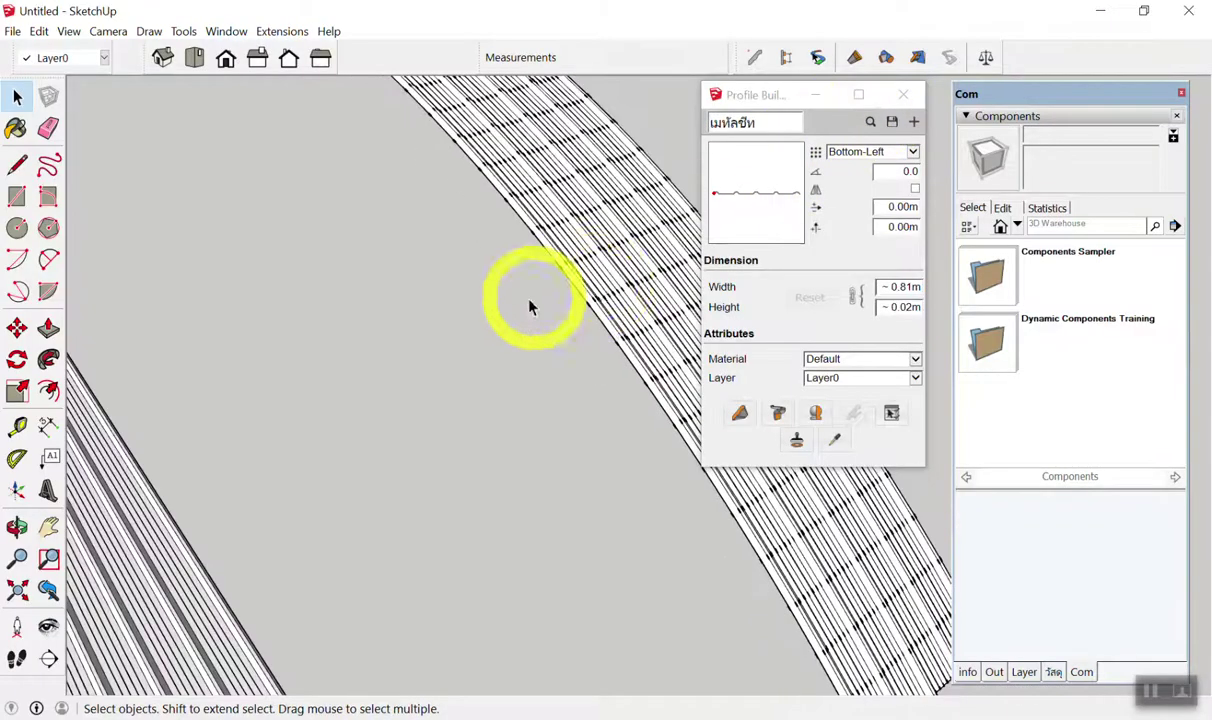
scroll(558, 272, "down", 5)
mouse_move(558, 272)
middle_mouse_down()
mouse_move(541, 292)
mouse_move(580, 180)
middle_mouse_up()
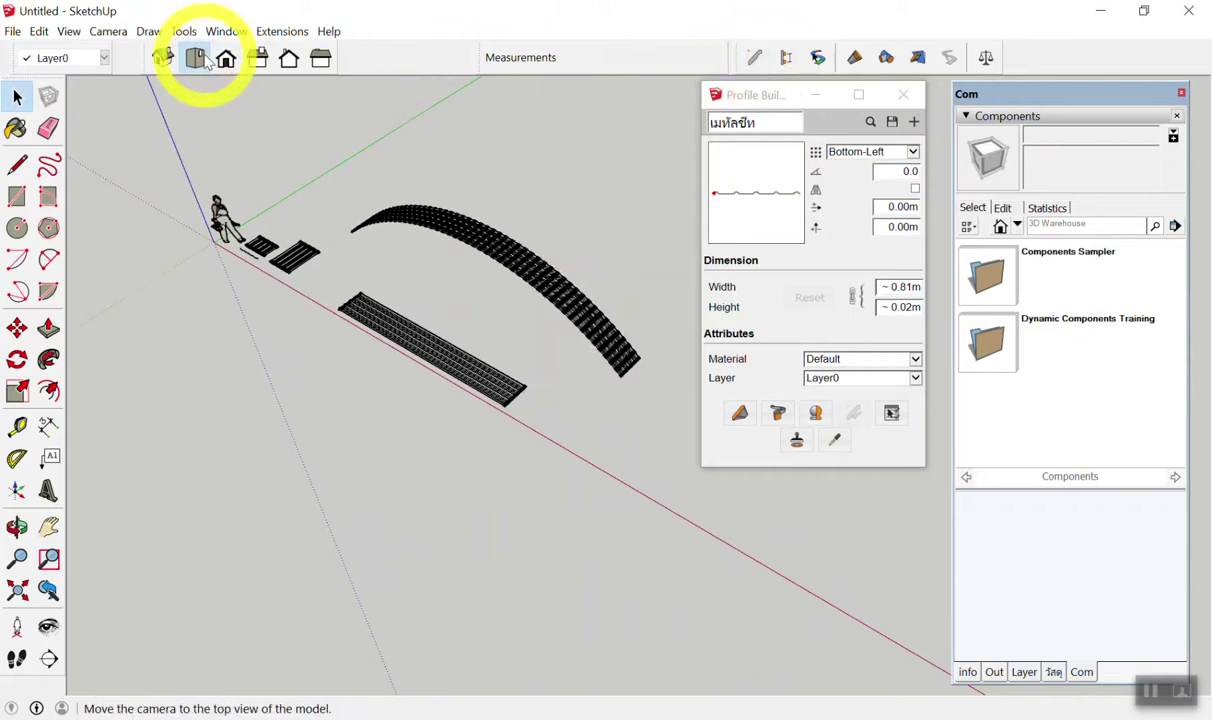
Switch to Top view, start the 100-sided Circle tool and place its centre.
left_click(196, 57)
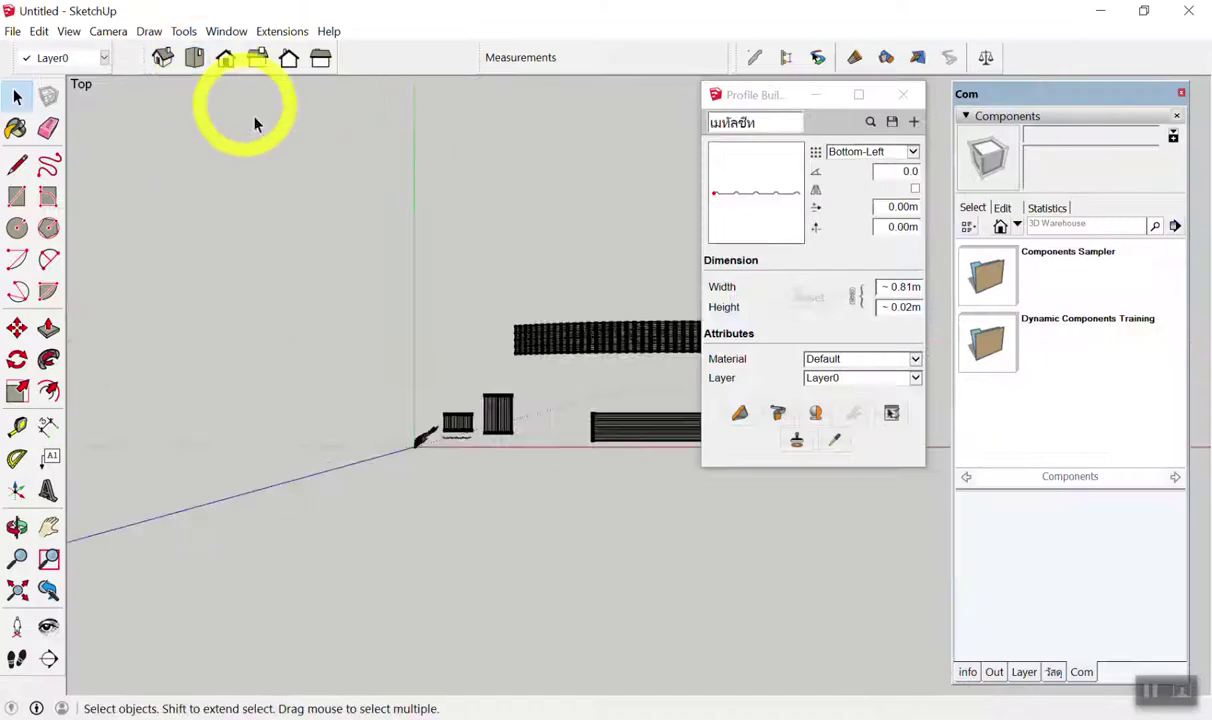
scroll(570, 208, "up", 3)
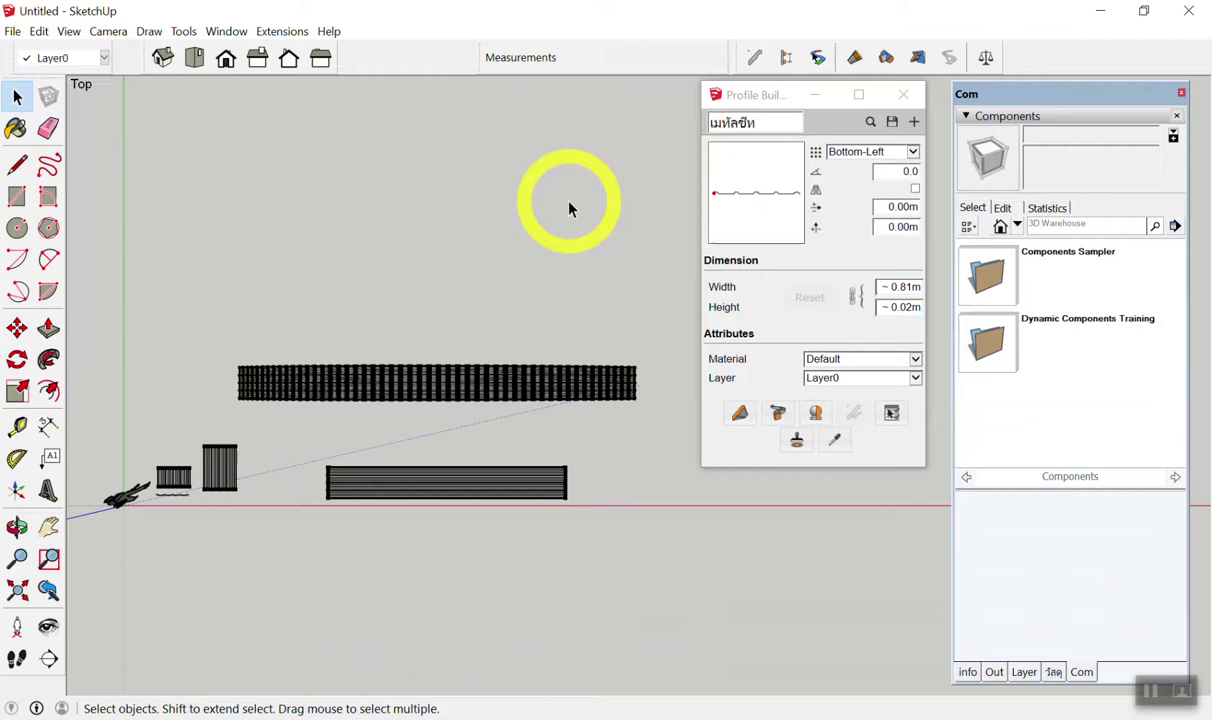
key("c")
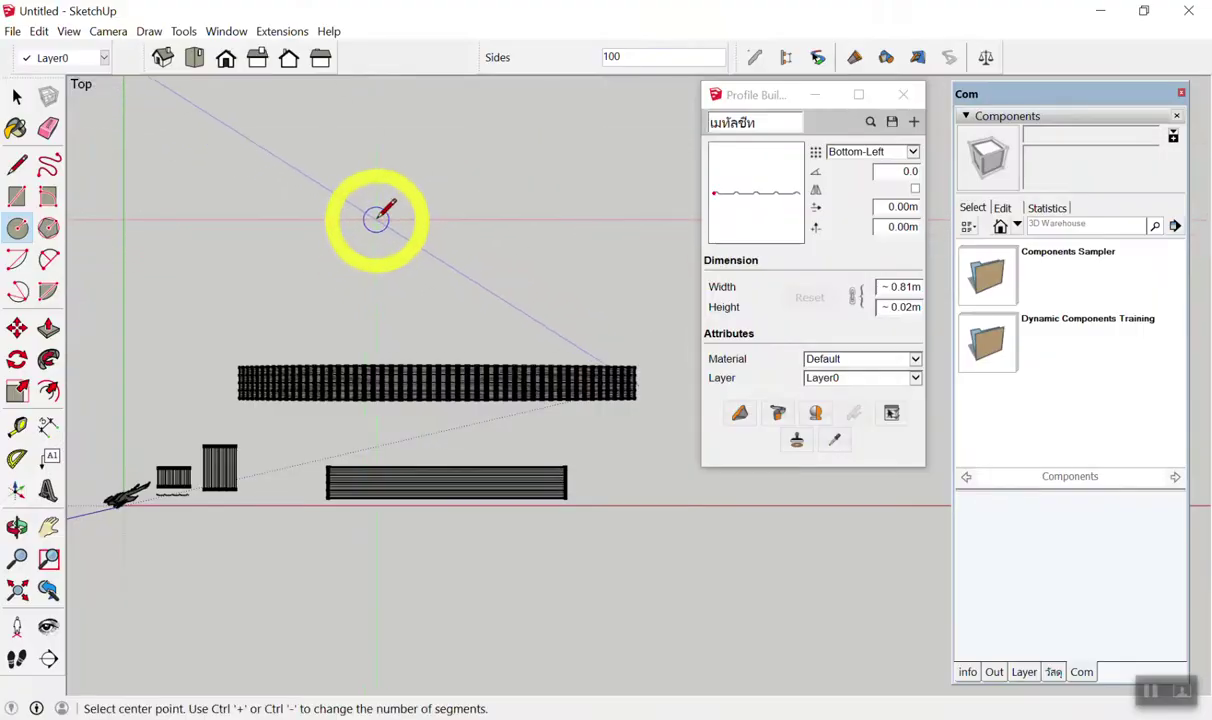
left_click(378, 218)
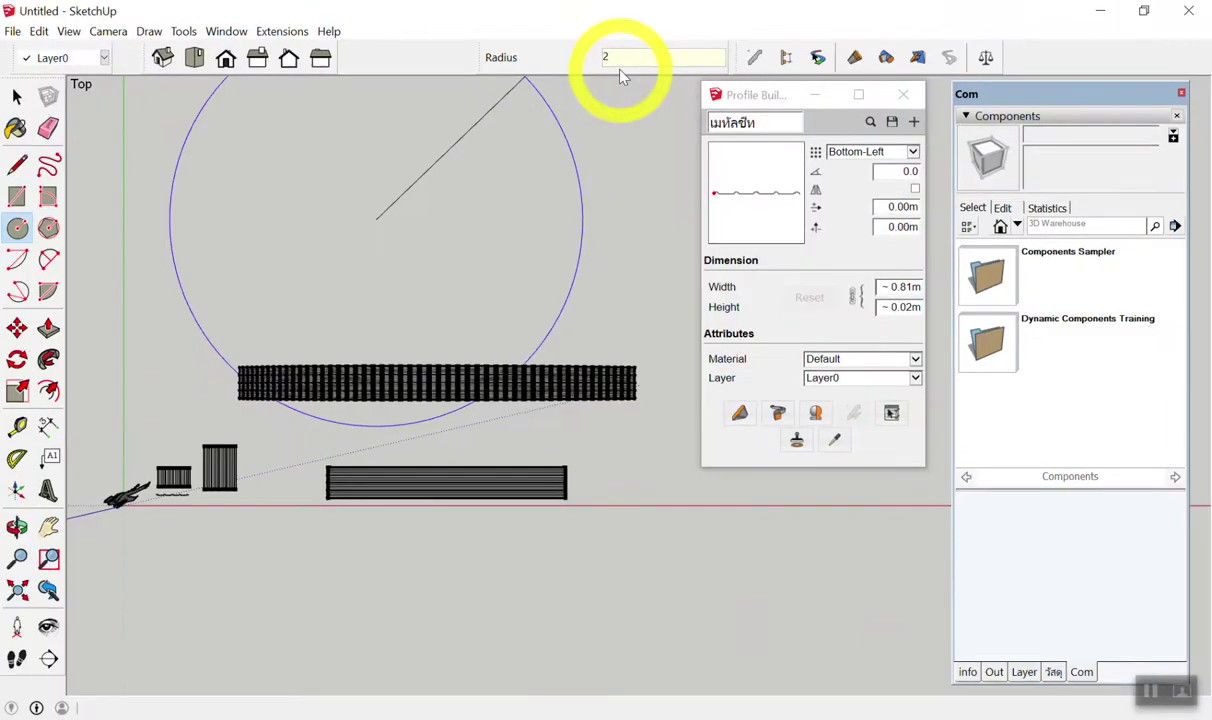
Commit the circle at radius 2 and orbit to a tilted view of the arch and ellipse.
key("Return")
key("space")
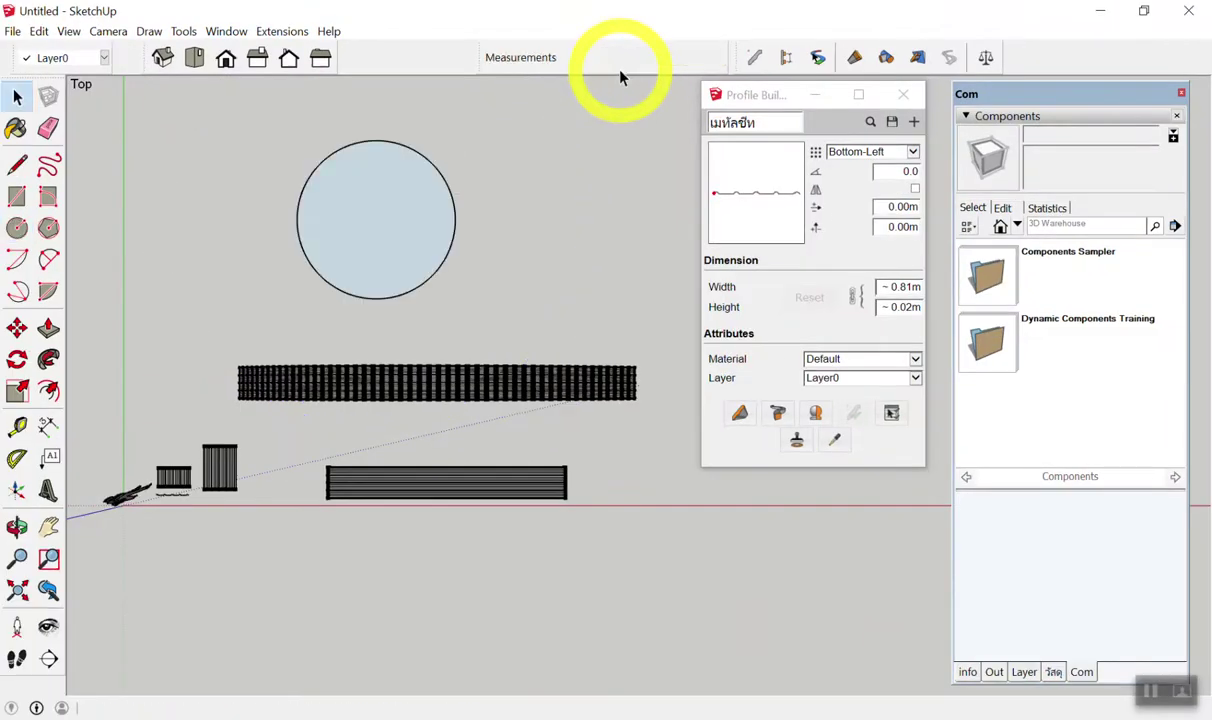
scroll(534, 150, "down", 2)
mouse_move(536, 306)
middle_mouse_down()
mouse_move(590, 355)
mouse_move(139, 185)
mouse_move(122, 427)
mouse_move(568, 270)
middle_mouse_up()
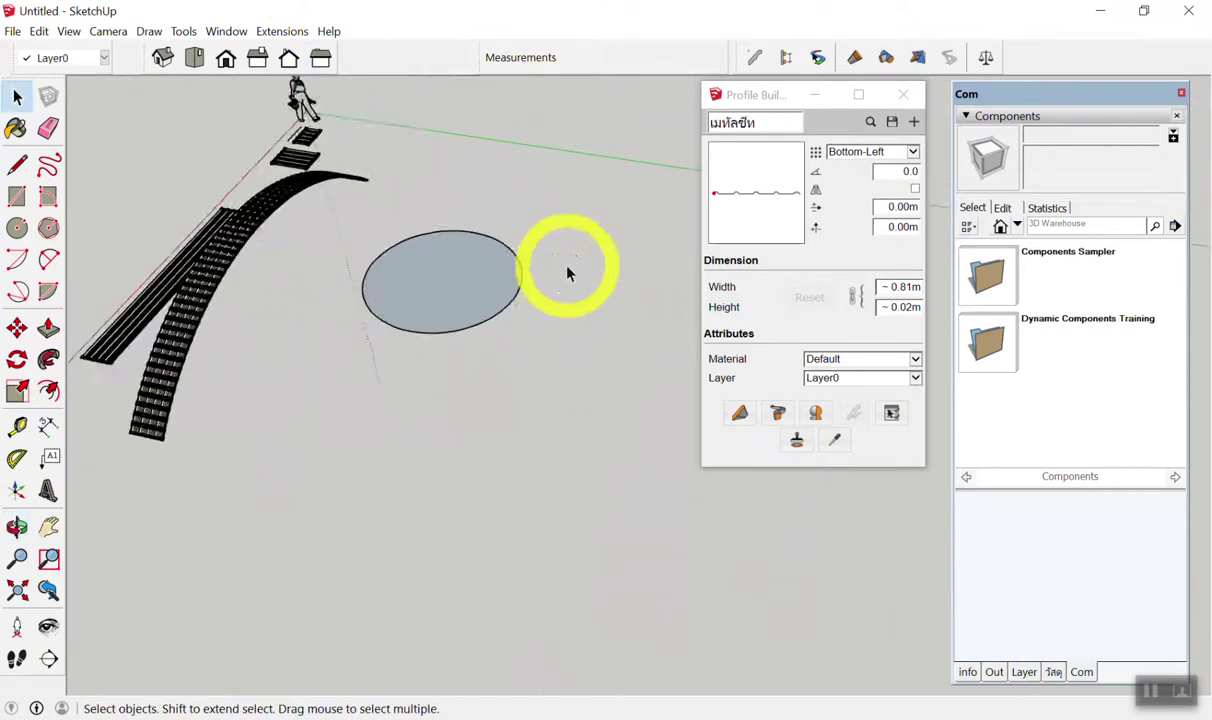
scroll(480, 290, "up", 3)
scroll(300, 275, "down", 3)
mouse_move(297, 270)
middle_mouse_down()
mouse_move(530, 387)
mouse_move(479, 490)
mouse_move(587, 317)
mouse_move(520, 453)
mouse_move(513, 334)
middle_mouse_up()
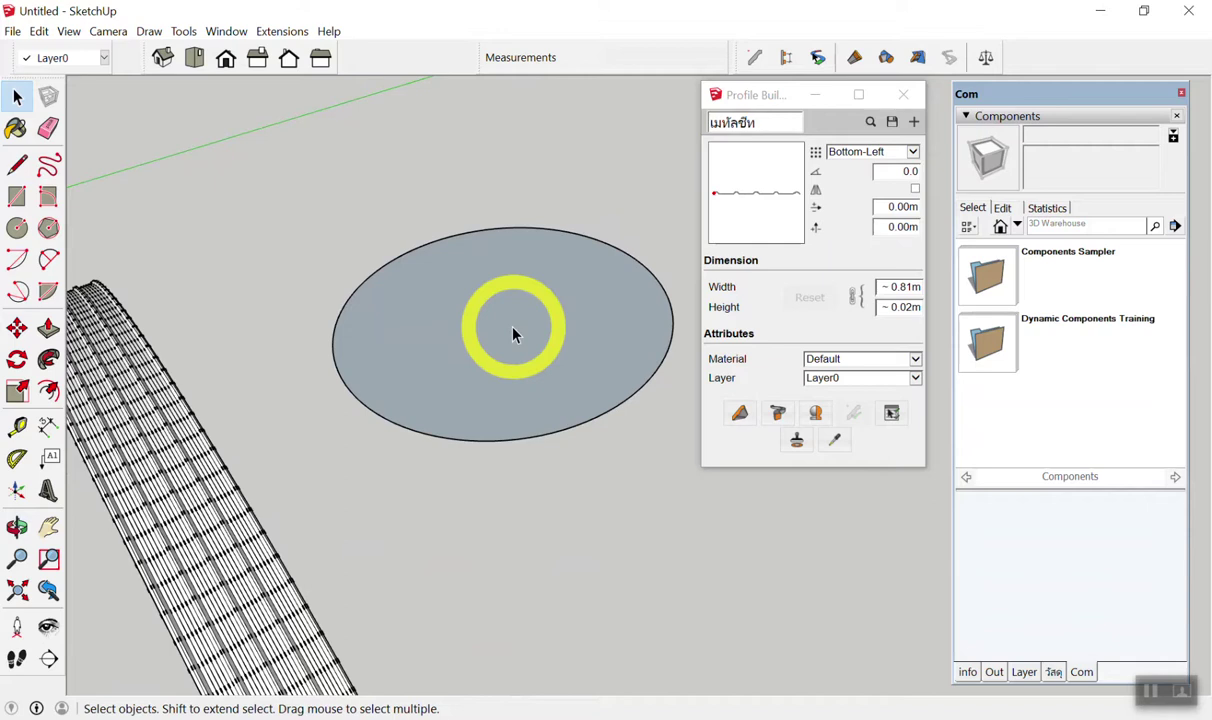
Delete the ellipse's face so only its outline remains.
left_click(513, 334)
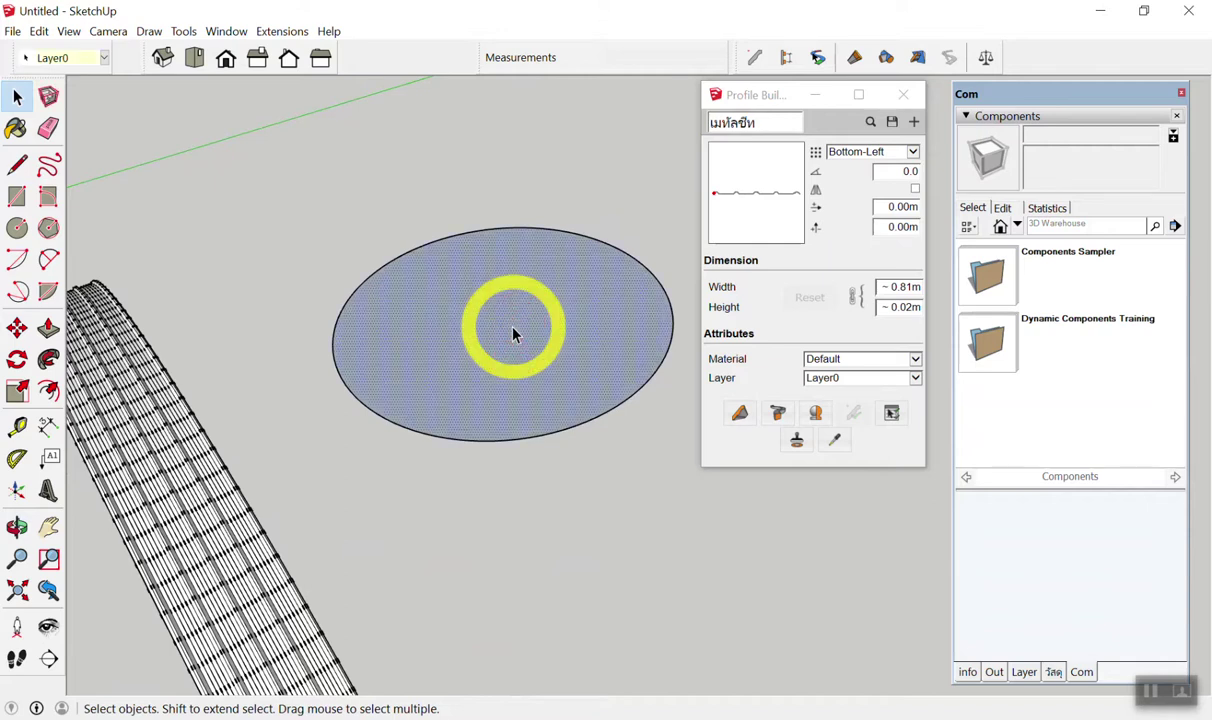
key("Delete")
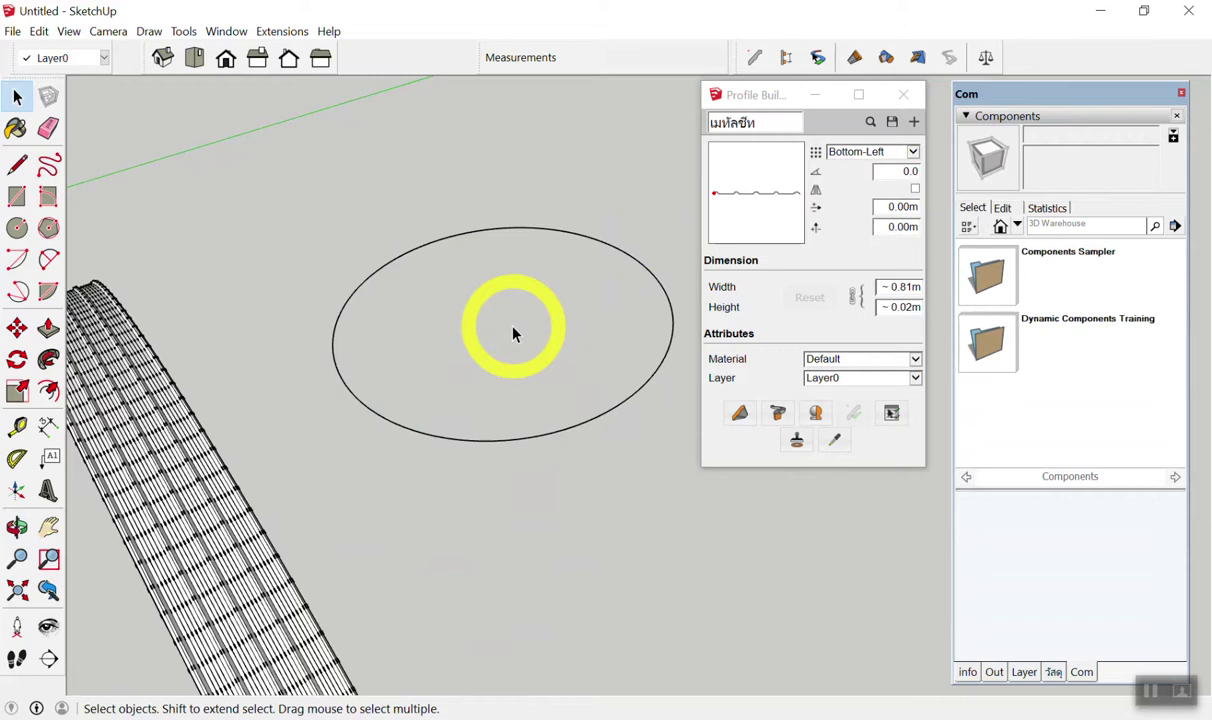
left_click(454, 346)
left_click_drag(590, 122, 487, 379)
left_click(558, 245)
left_click(766, 460)
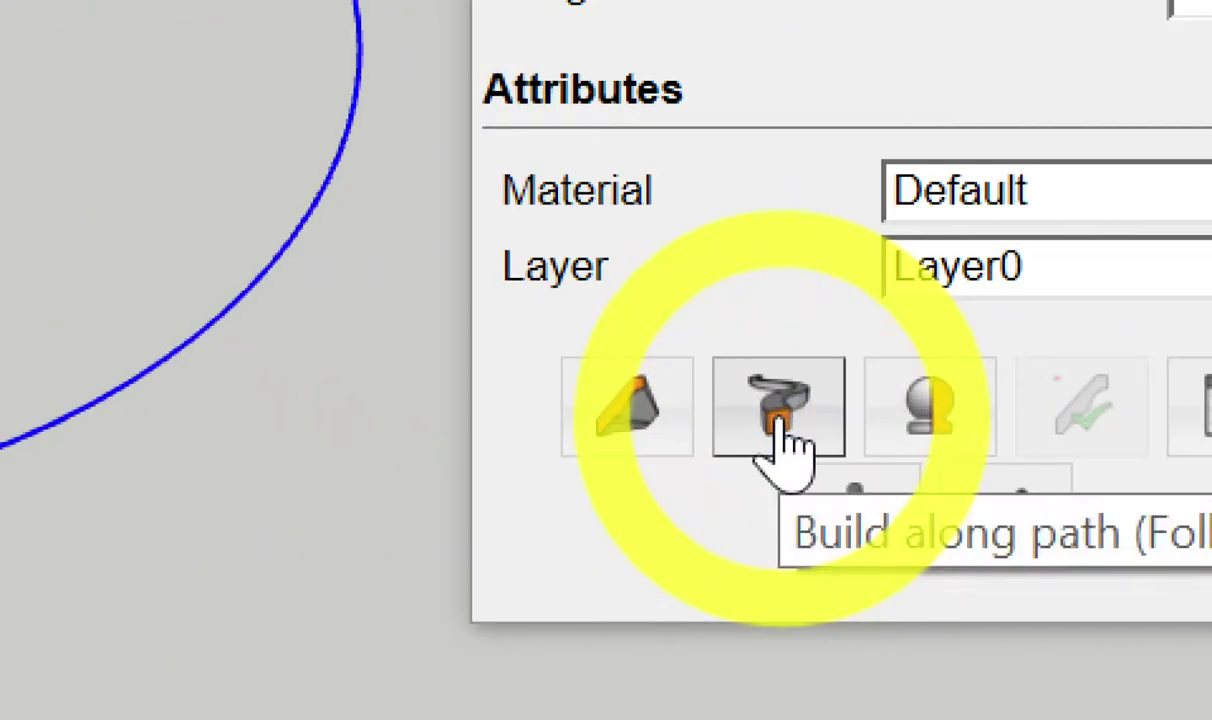
left_click(780, 425)
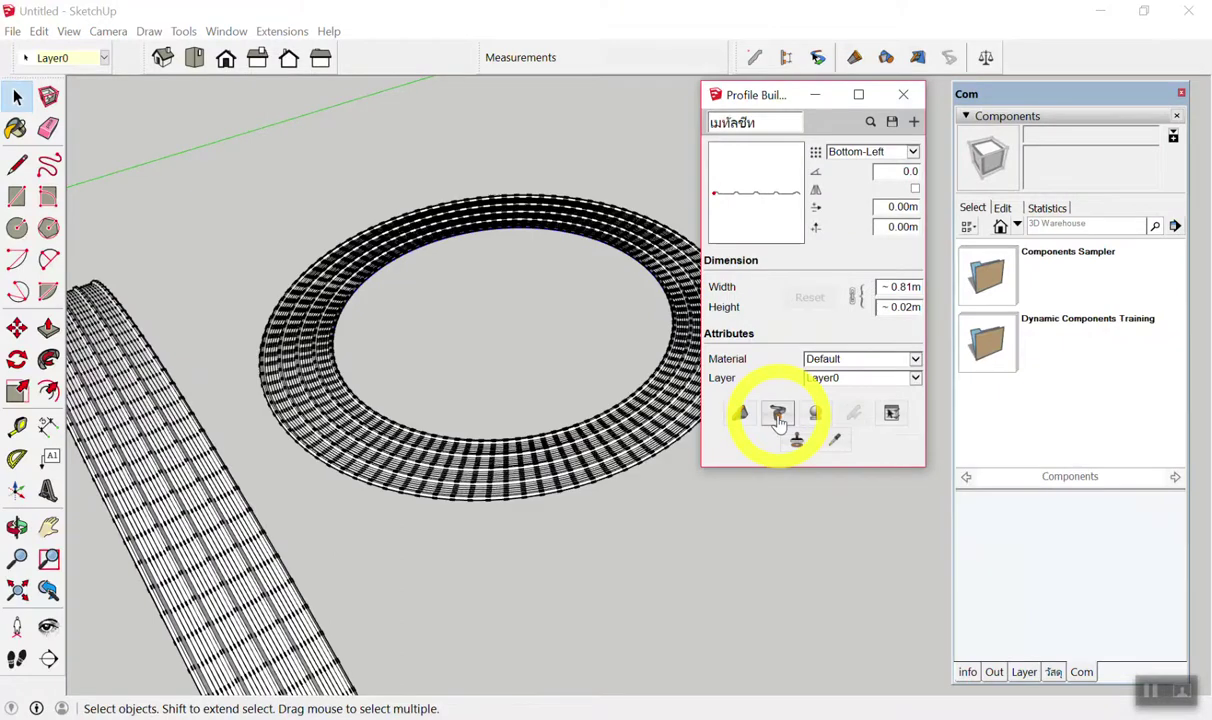
middle_click_drag(533, 487, 405, 540)
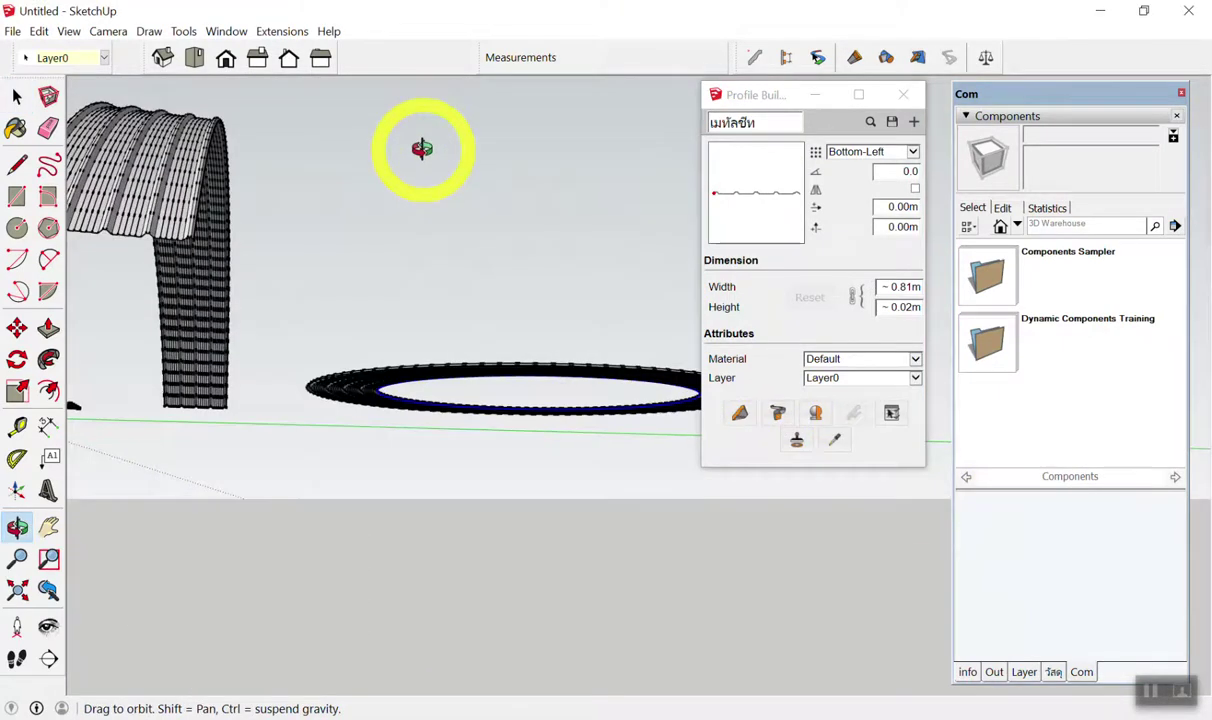
scroll(405, 540, "up", 3)
scroll(490, 481, "up", 2)
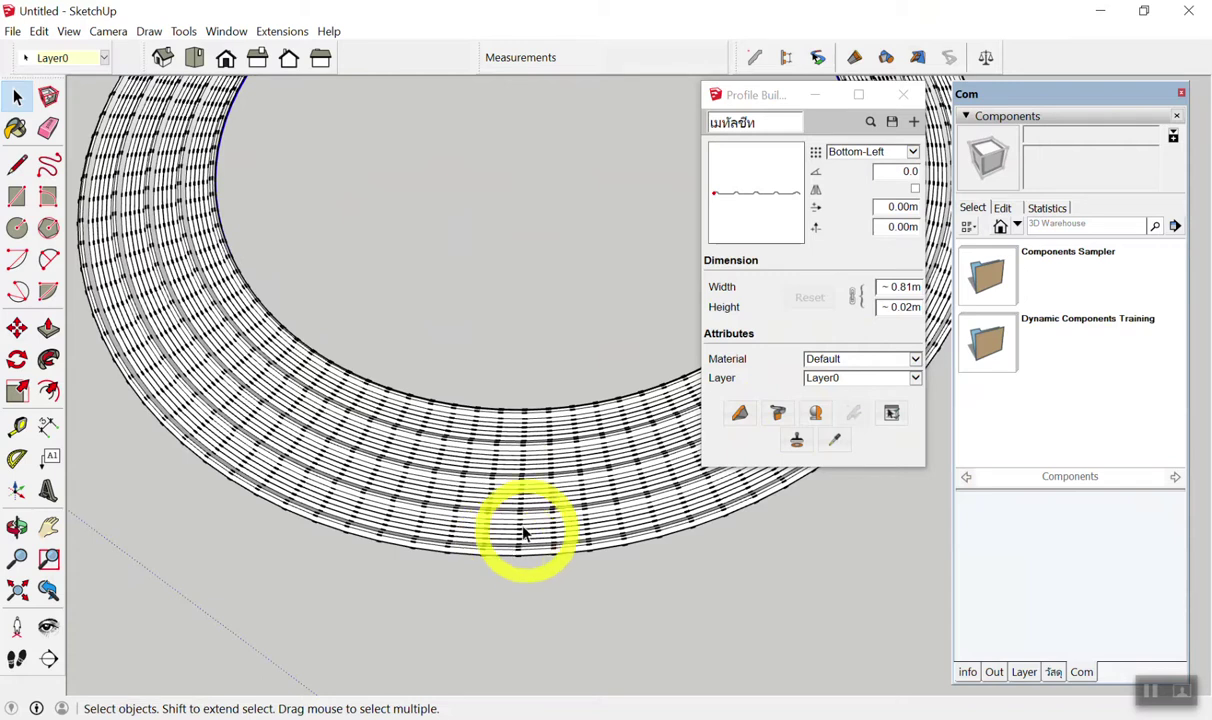
left_click(488, 490)
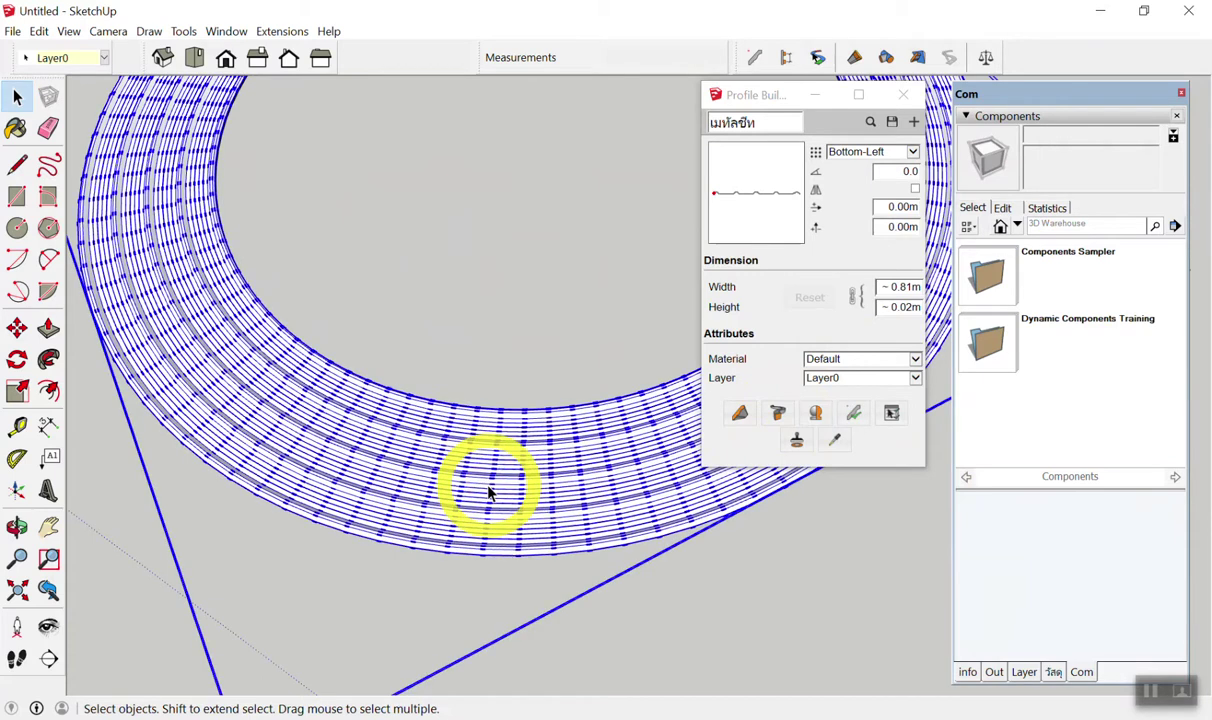
key("Delete")
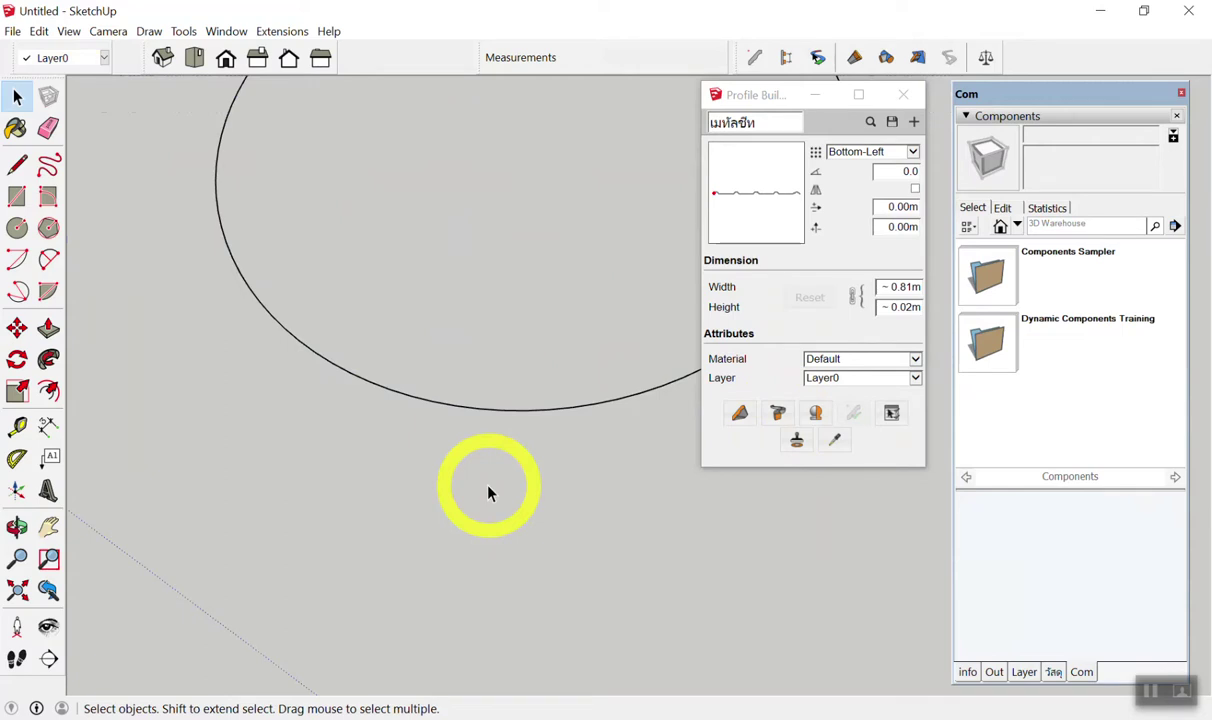
scroll(488, 492, "down", 3)
mouse_move(441, 414)
middle_mouse_down()
mouse_move(469, 288)
mouse_move(306, 387)
mouse_move(465, 316)
mouse_move(392, 400)
mouse_move(410, 430)
mouse_move(319, 454)
mouse_move(425, 427)
mouse_move(419, 411)
mouse_move(405, 457)
mouse_move(108, 379)
mouse_move(216, 387)
mouse_move(503, 365)
mouse_move(508, 341)
middle_mouse_up()
left_click(455, 360)
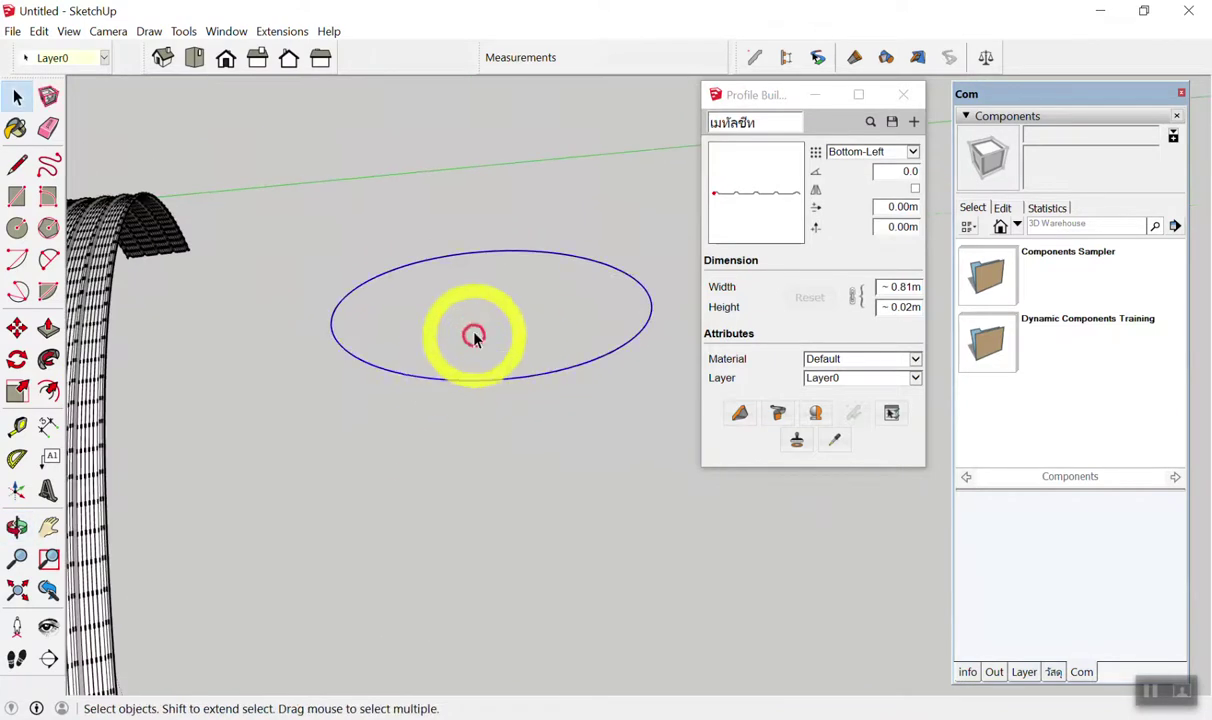
Select the ellipse outline and set the MetalSheet profile rotation to 90 in Profile Builder.
left_click_drag(535, 303, 517, 340)
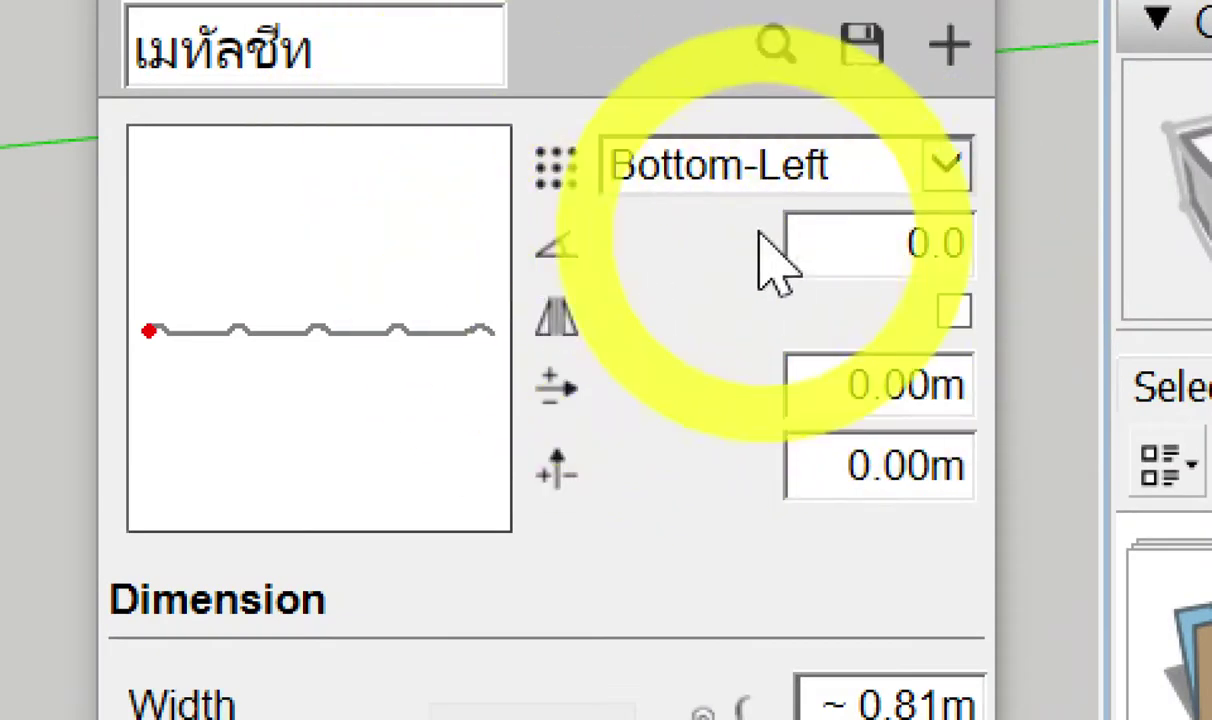
left_click(795, 185)
mouse_move(645, 207)
left_mouse_down()
mouse_move(533, 285)
mouse_move(625, 225)
left_mouse_up()
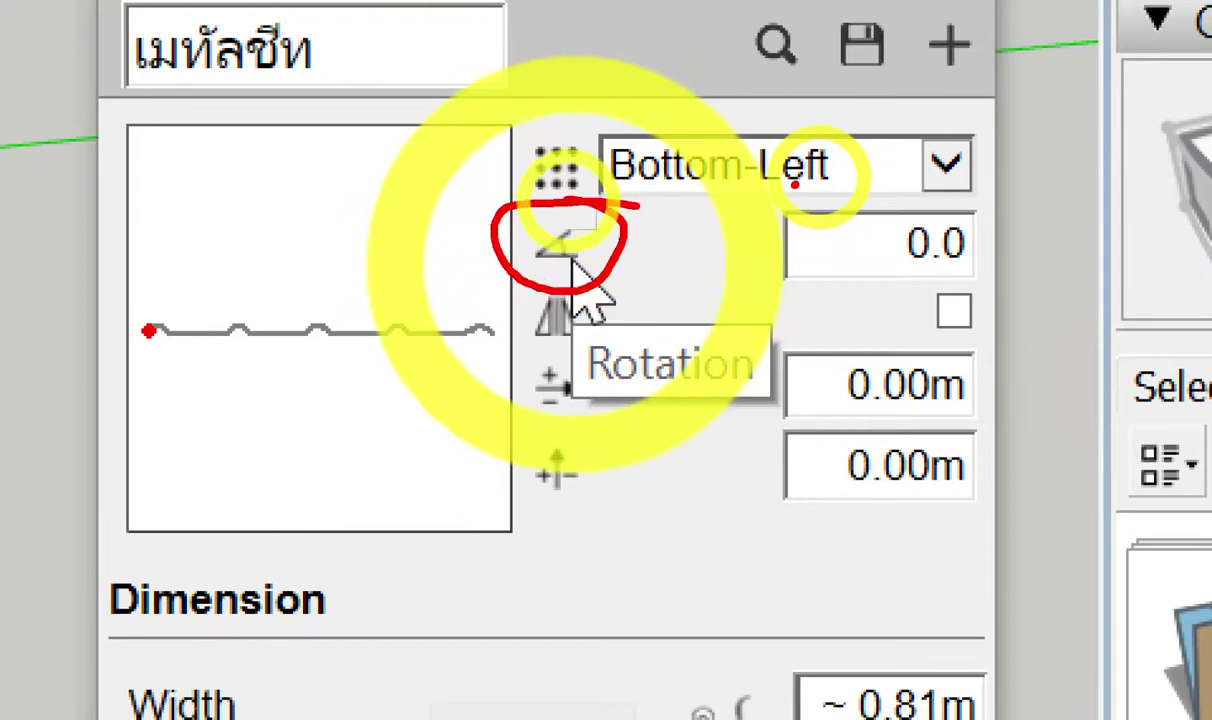
left_click_drag(960, 213, 955, 265)
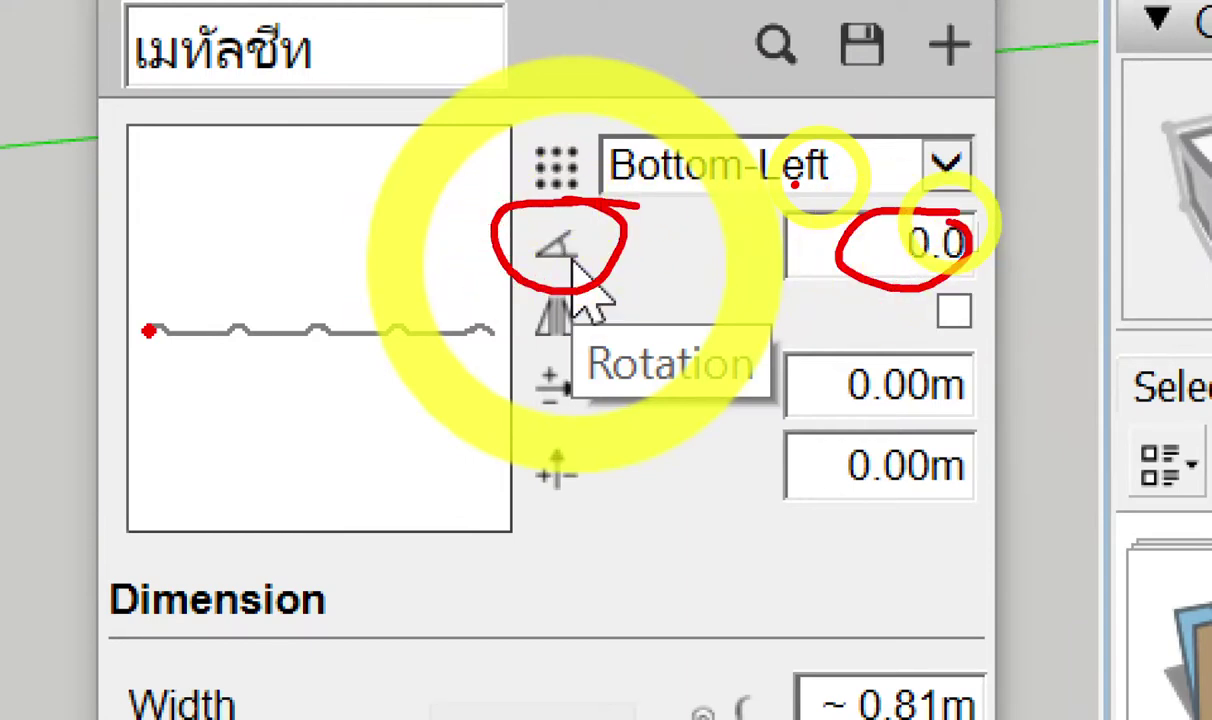
key("Escape")
mouse_move(905, 245)
left_mouse_down()
mouse_move(933, 240)
mouse_move(985, 280)
left_mouse_up()
type("90")
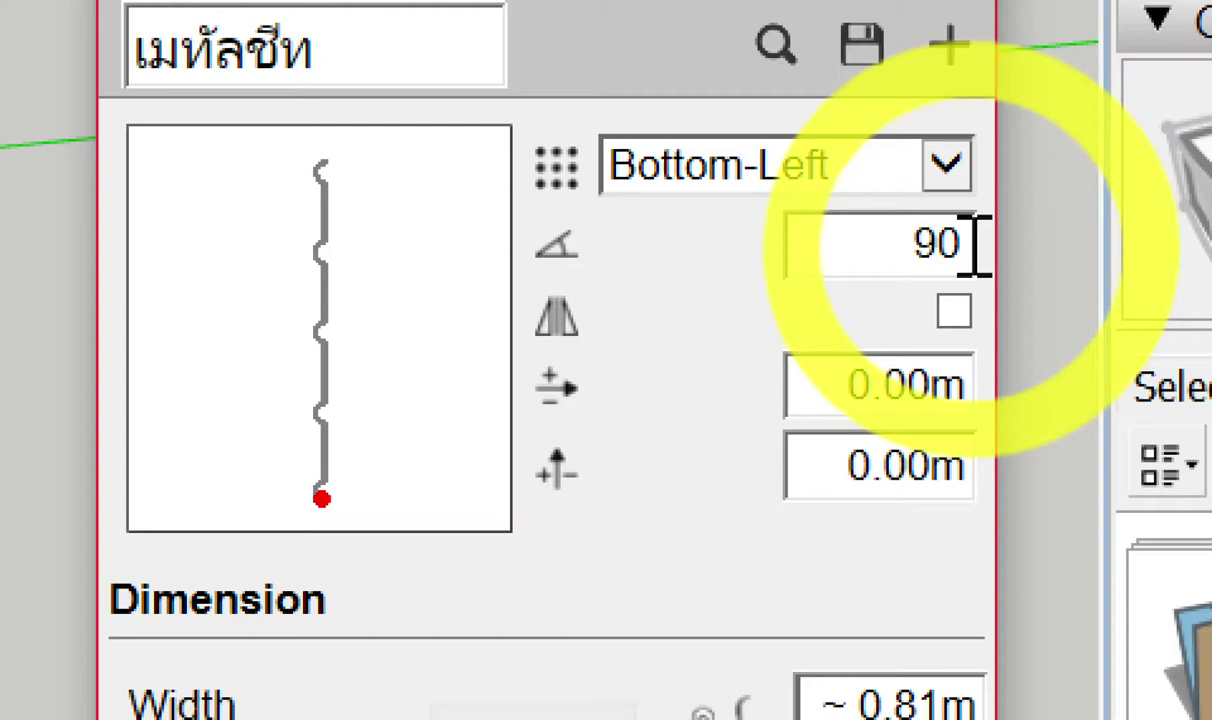
key("BackSpace")
key("BackSpace")
left_click_drag(483, 303, 462, 322)
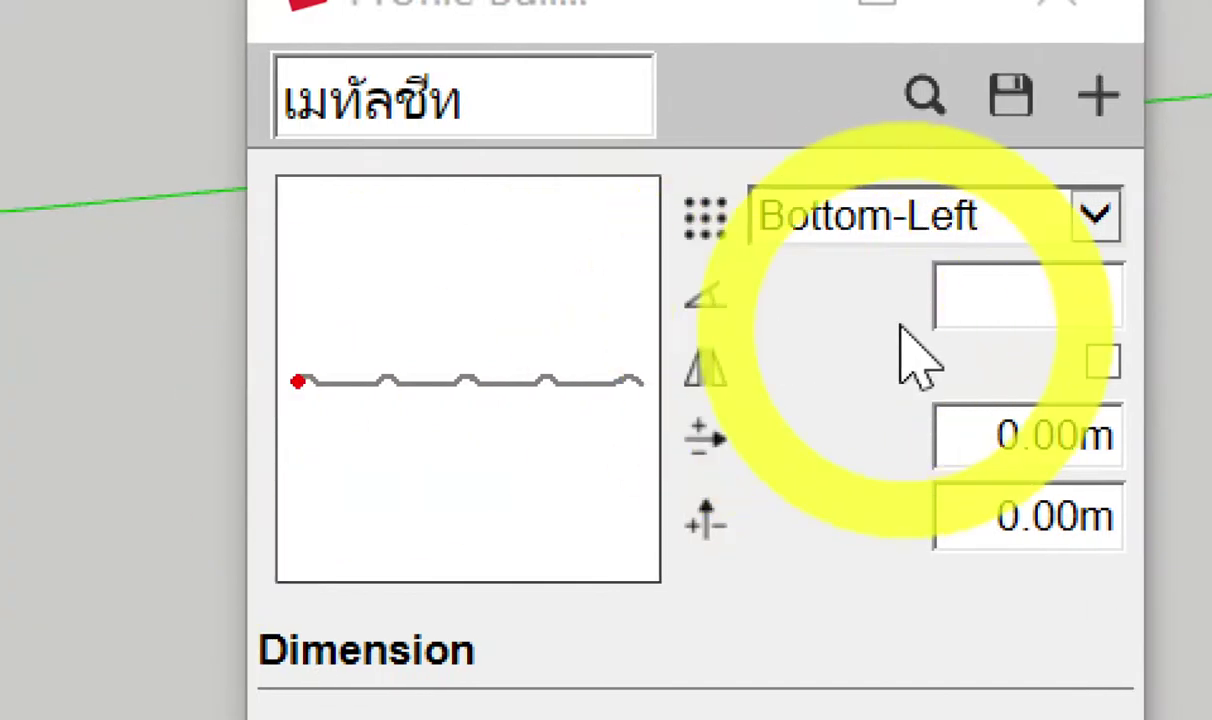
left_click(1014, 311)
type("90")
key("Return")
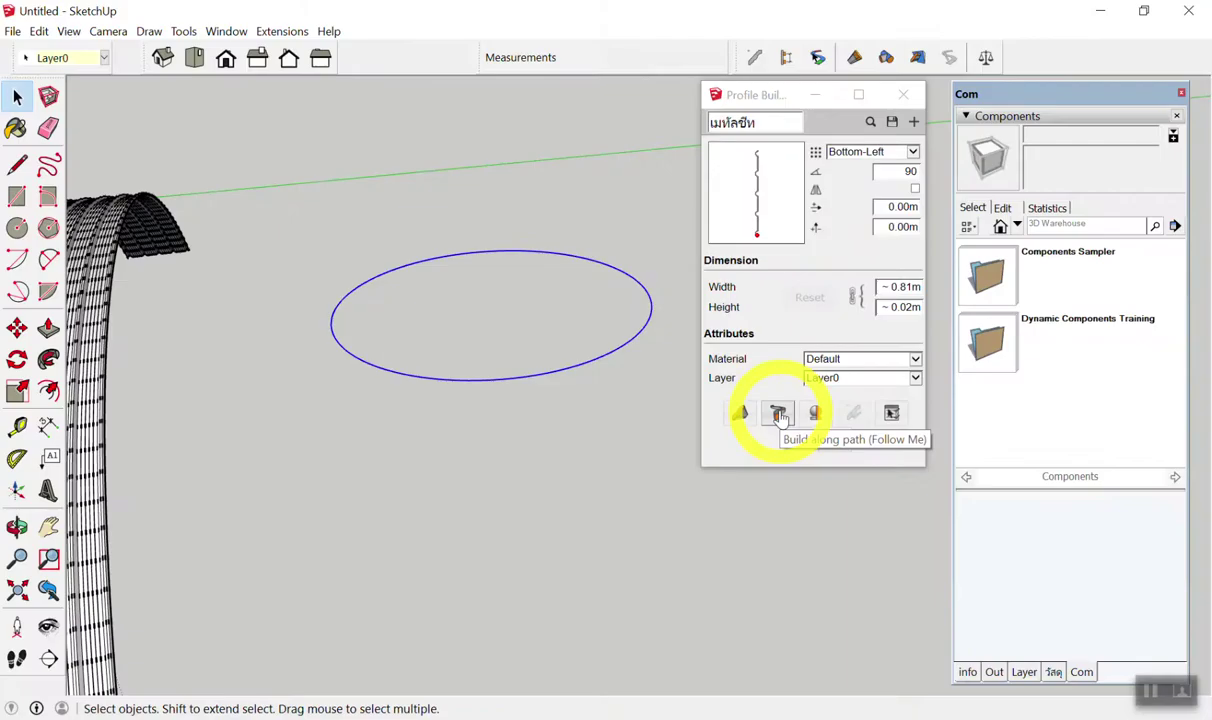
left_click(779, 415)
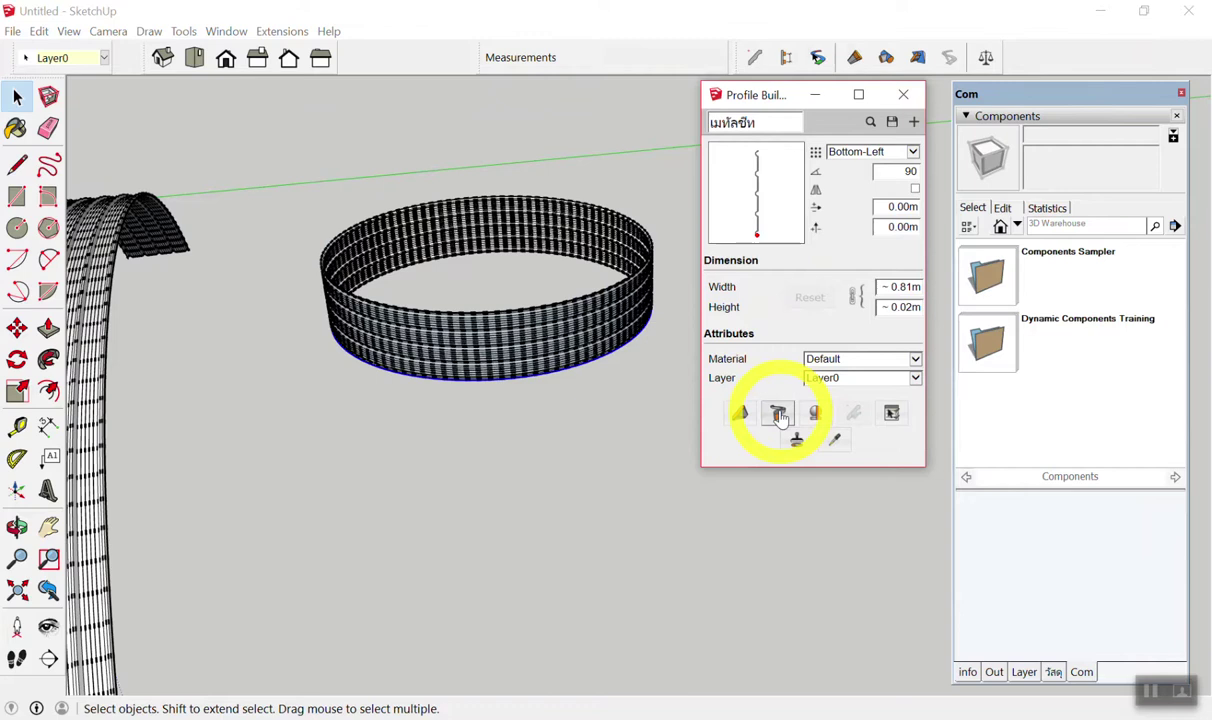
mouse_move(325, 365)
middle_mouse_down()
mouse_move(425, 460)
mouse_move(268, 77)
mouse_move(284, 14)
mouse_move(270, 68)
mouse_move(284, 81)
mouse_move(651, 197)
mouse_move(495, 292)
mouse_move(541, 352)
middle_mouse_up()
scroll(541, 281, "up", 2)
scroll(476, 337, "up", 3)
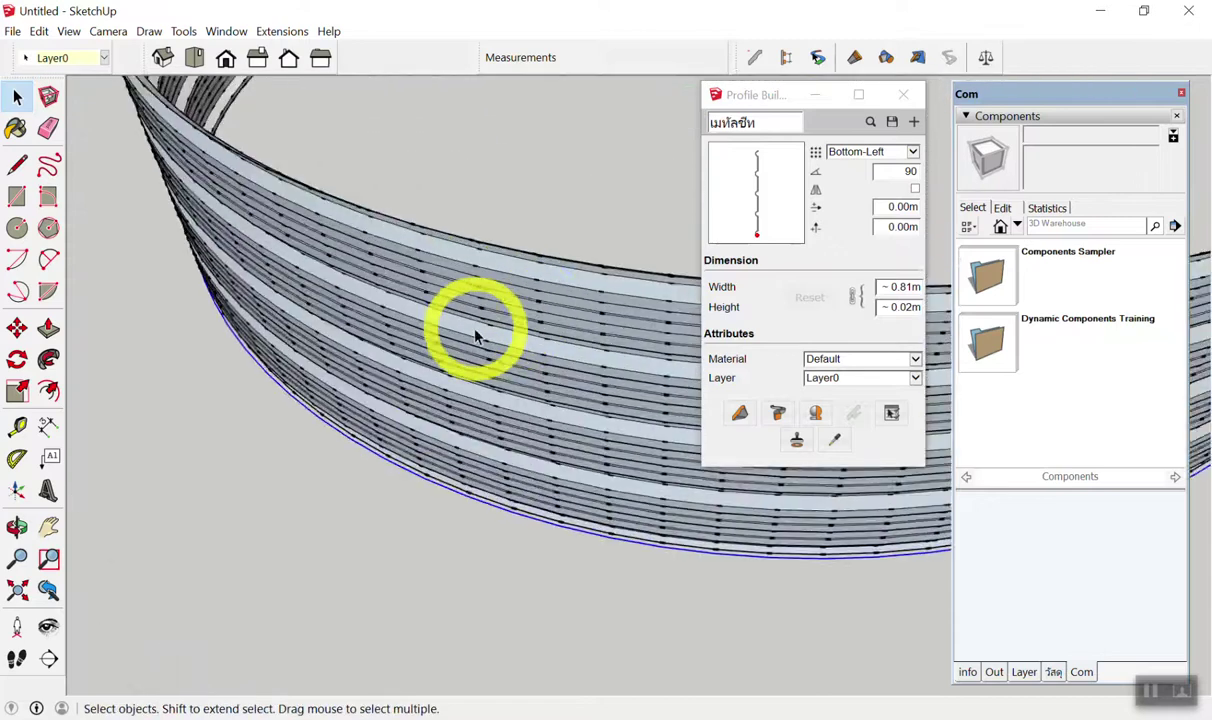
scroll(476, 337, "up", 2)
scroll(438, 298, "up", 1)
scroll(371, 276, "down", 2)
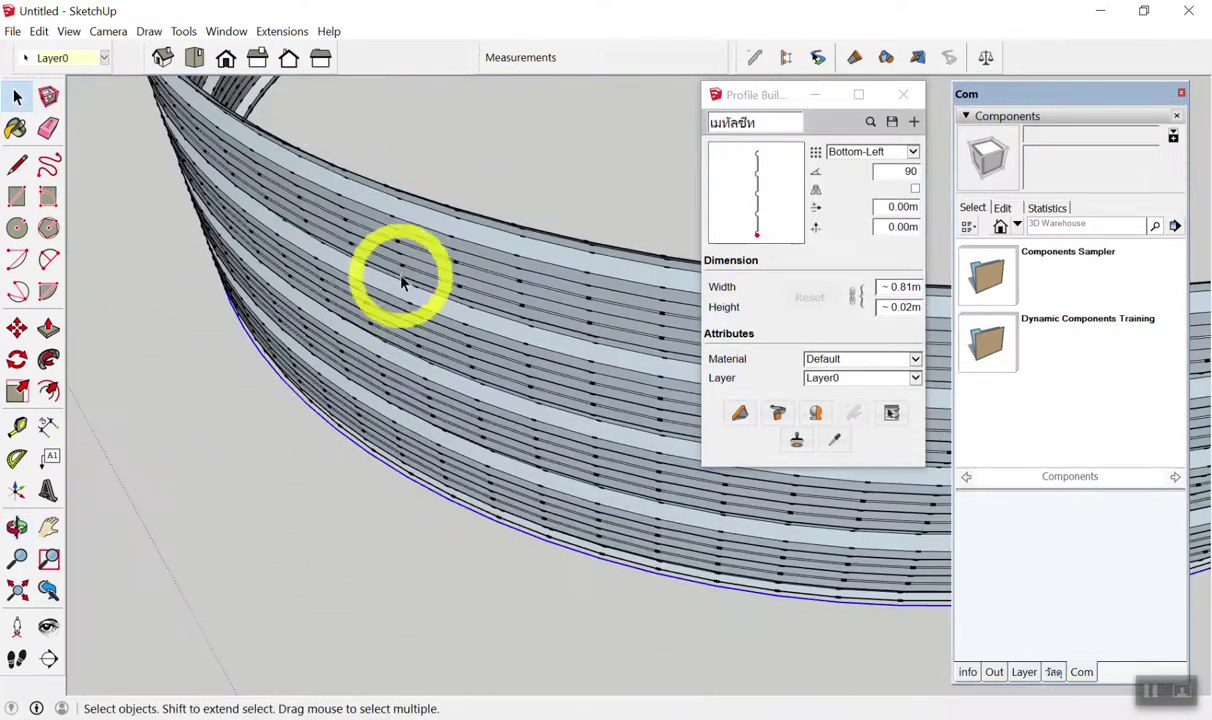
mouse_move(400, 257)
middle_mouse_down()
mouse_move(211, 259)
mouse_move(122, 203)
mouse_move(634, 203)
mouse_move(578, 235)
middle_mouse_up()
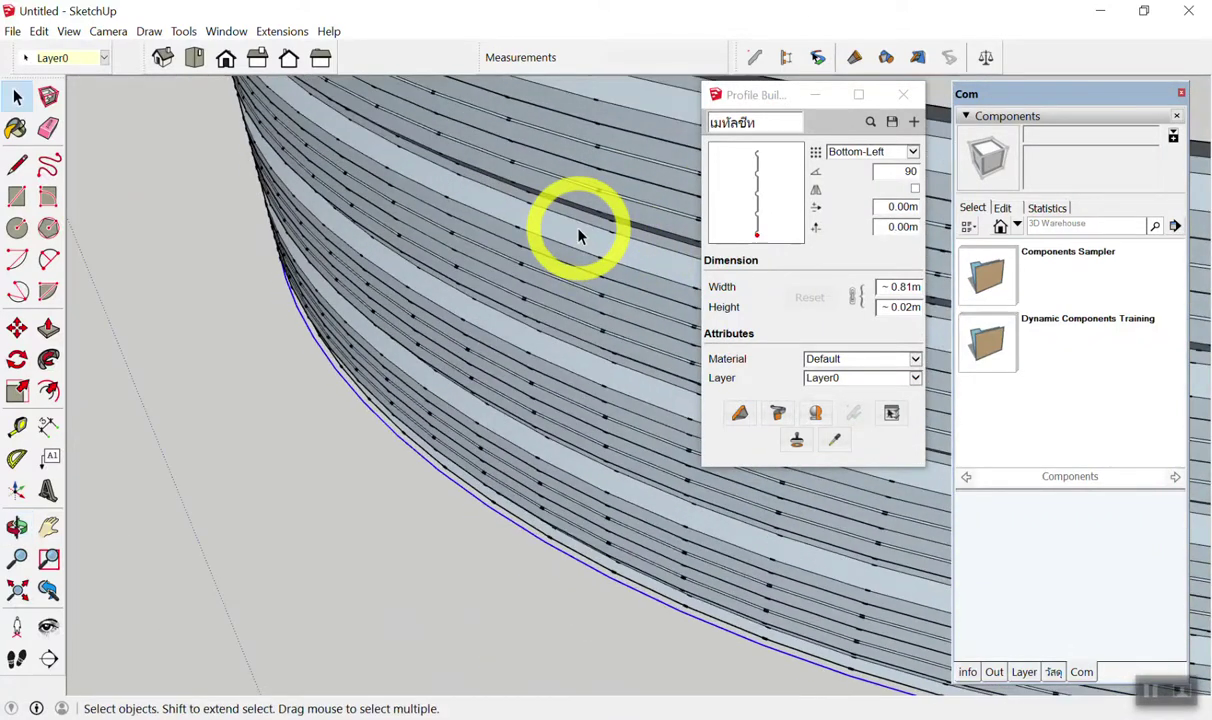
mouse_move(576, 233)
middle_mouse_down()
mouse_move(84, 252)
mouse_move(573, 252)
middle_mouse_up()
triple_click(568, 253)
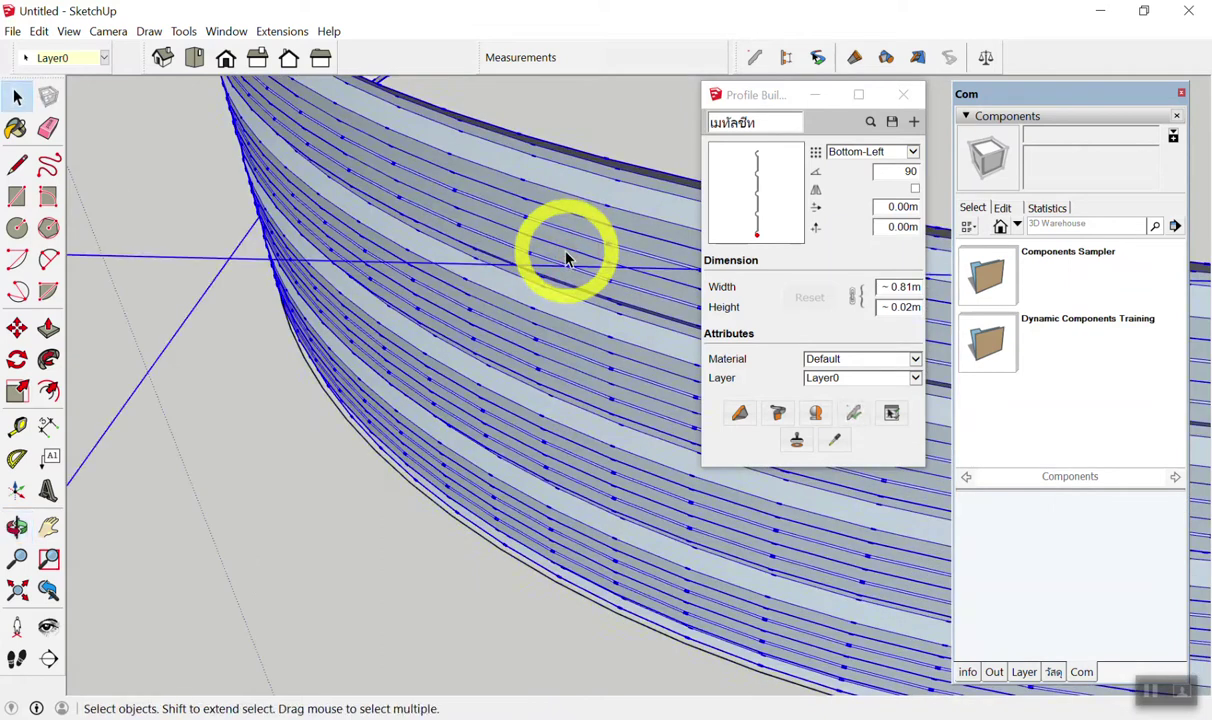
key("Delete")
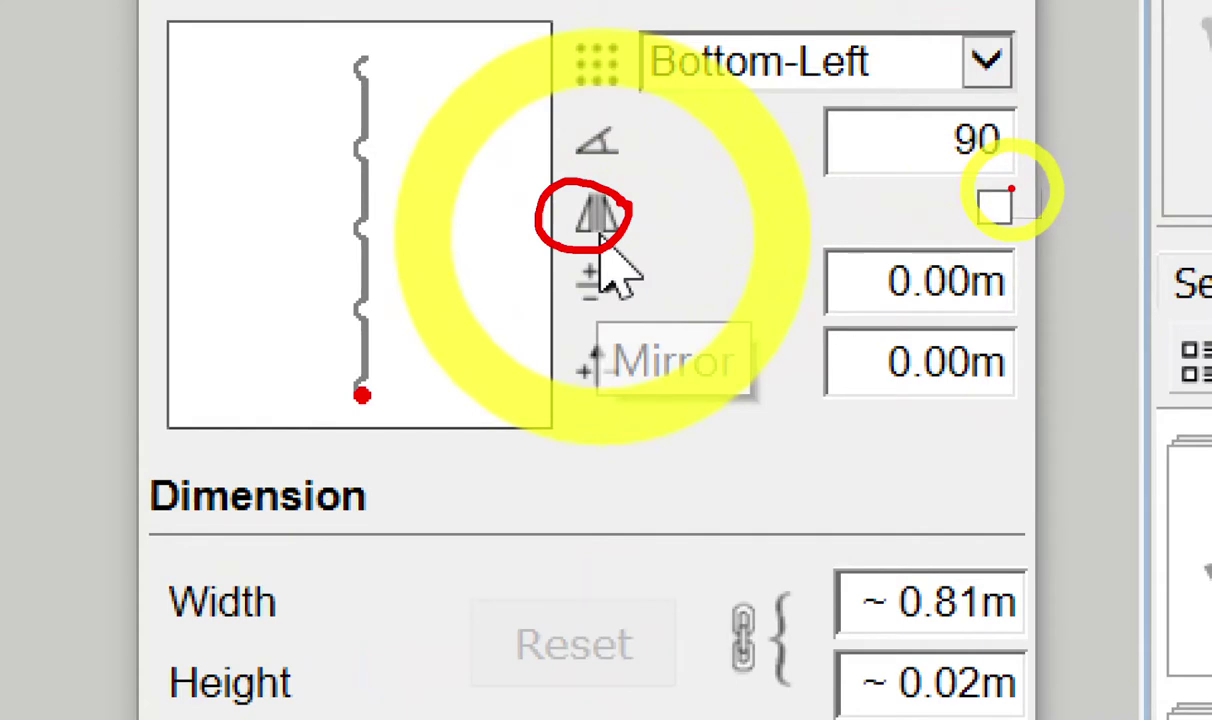
Turn on the Mirror option for the profile in Profile Builder.
left_click_drag(1012, 189, 983, 229)
mouse_move(678, 222)
left_mouse_down()
mouse_move(918, 212)
mouse_move(892, 229)
left_mouse_up()
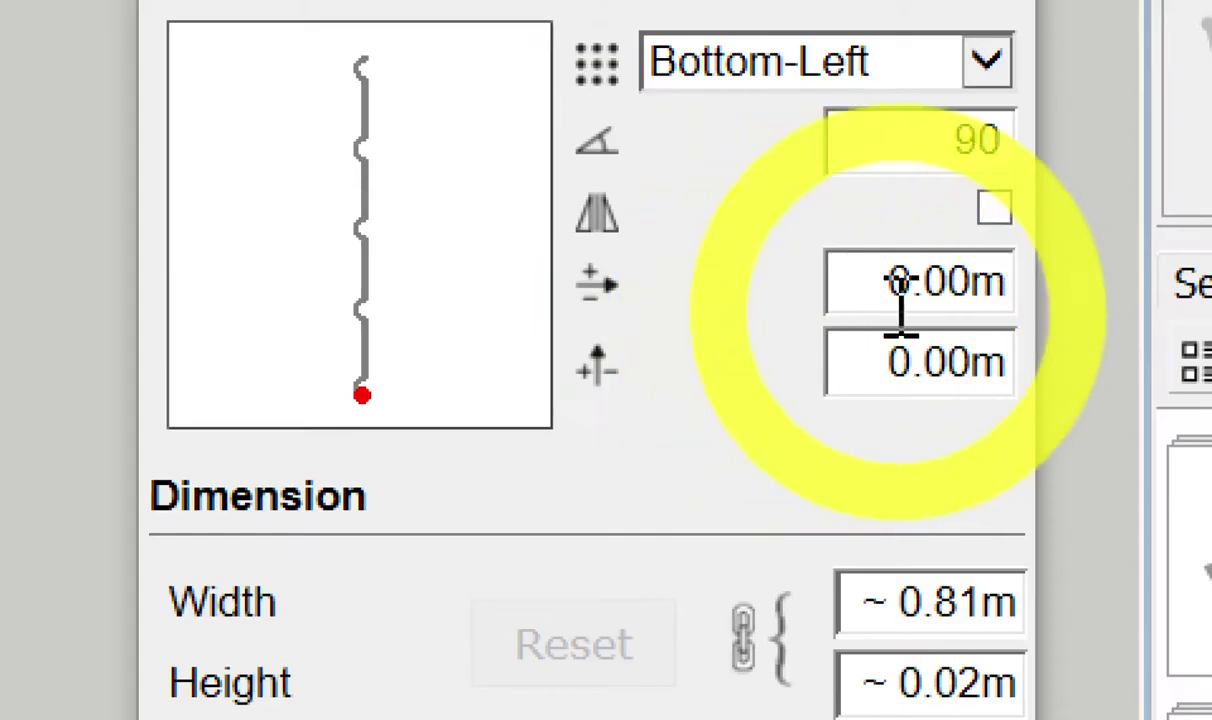
left_click(993, 208)
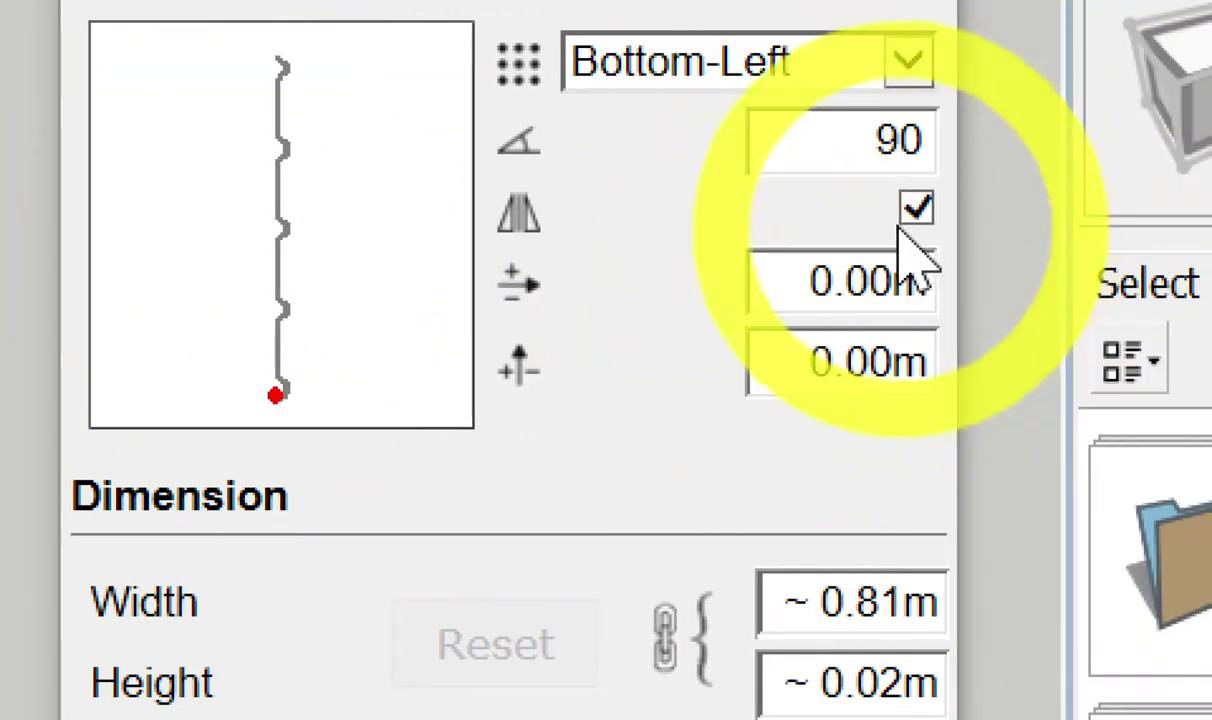
left_click(910, 222)
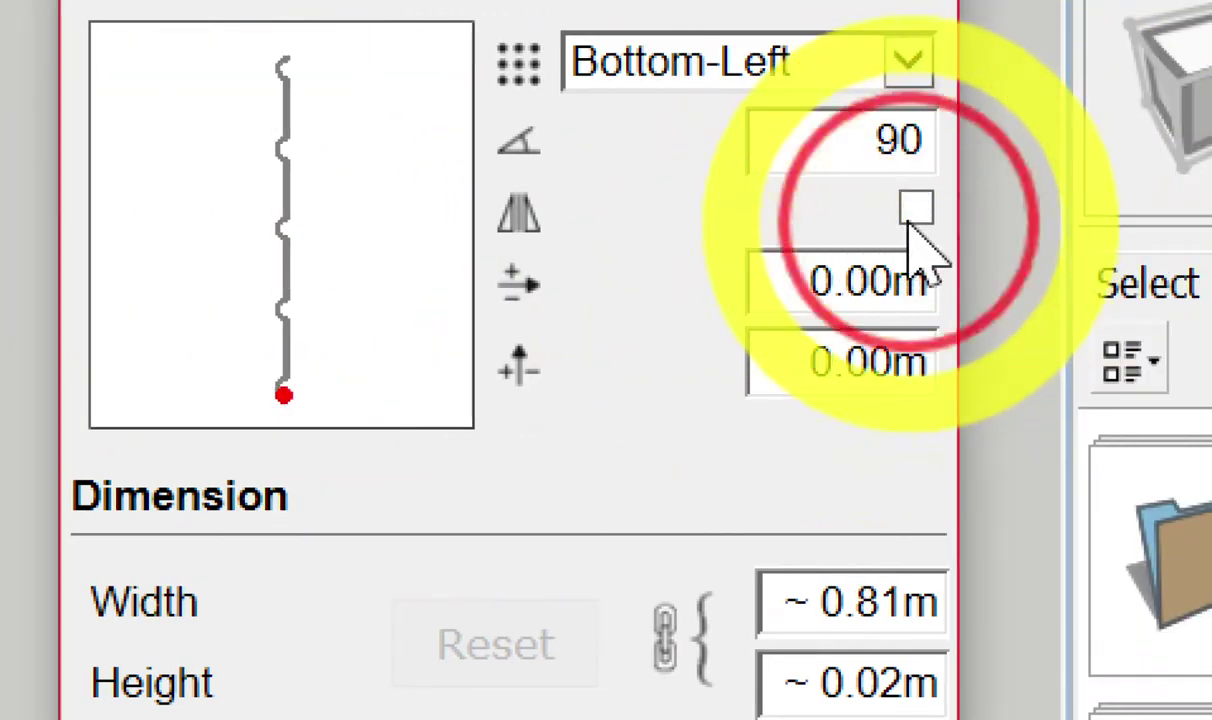
left_click(915, 222)
left_click(915, 215)
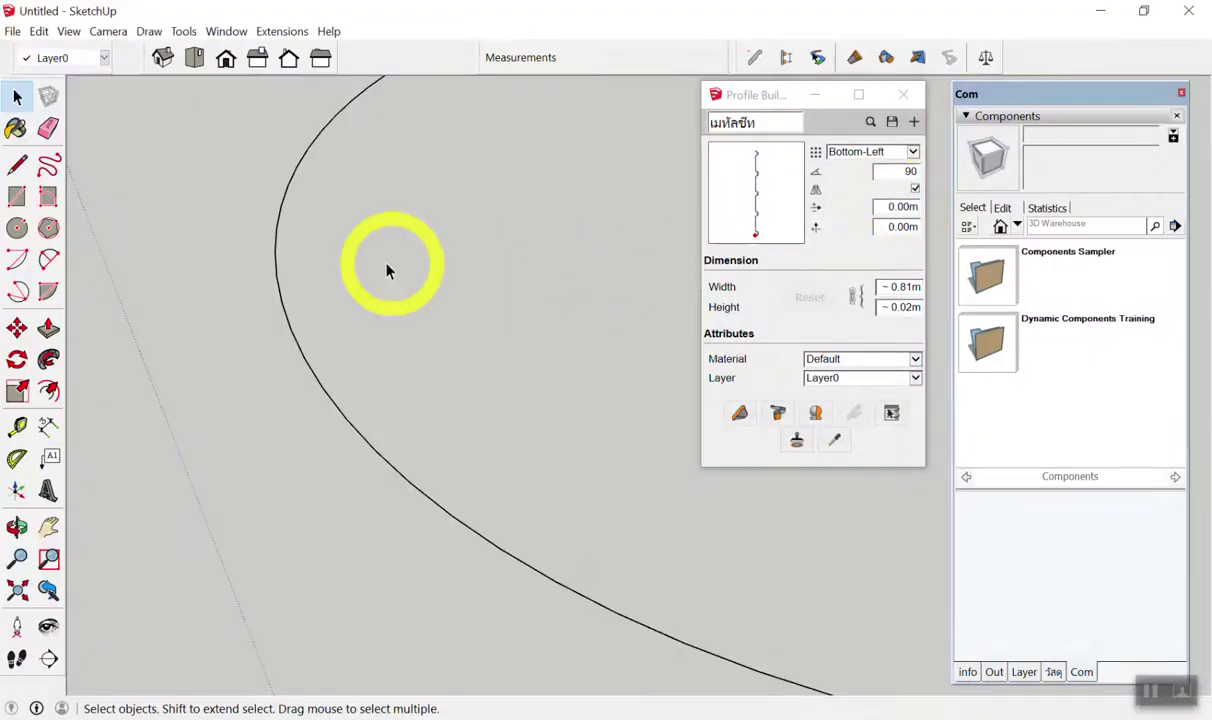
Sweep the upright ribbed sheet along the ellipse path to form a standing ring wall.
left_click_drag(379, 262, 252, 317)
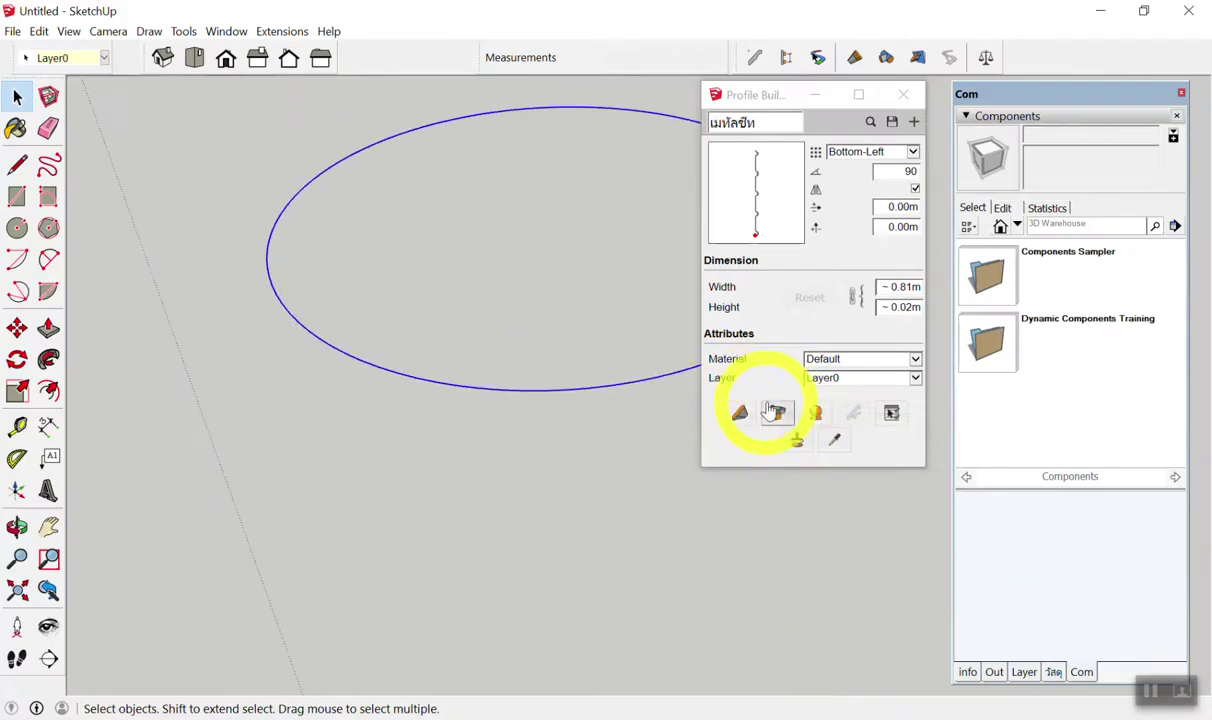
left_click(775, 412)
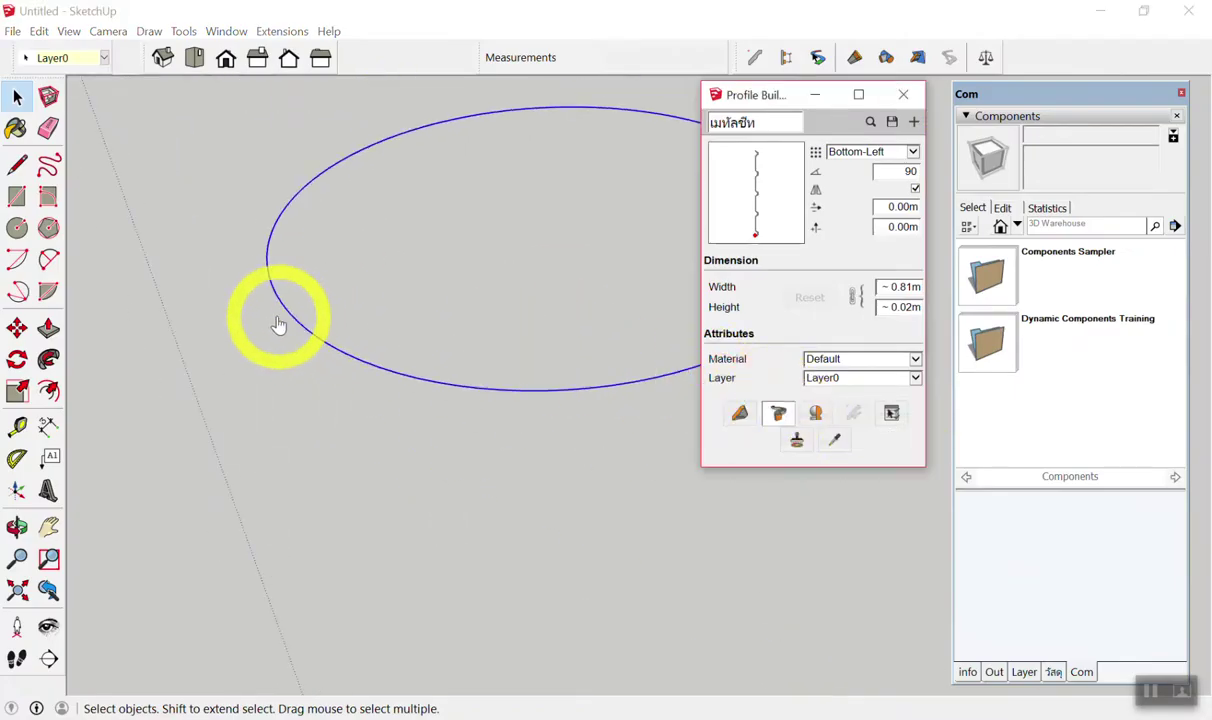
left_click(278, 326)
scroll(300, 275, "up", 2)
mouse_move(311, 262)
middle_mouse_down()
mouse_move(487, 279)
mouse_move(28, 250)
mouse_move(465, 270)
mouse_move(585, 305)
mouse_move(560, 279)
middle_mouse_up()
scroll(462, 265, "down", 3)
scroll(470, 262, "down", 3)
scroll(545, 300, "down", 2)
mouse_move(530, 327)
middle_mouse_down()
mouse_move(576, 316)
mouse_move(408, 365)
mouse_move(536, 319)
mouse_move(514, 392)
middle_mouse_up()
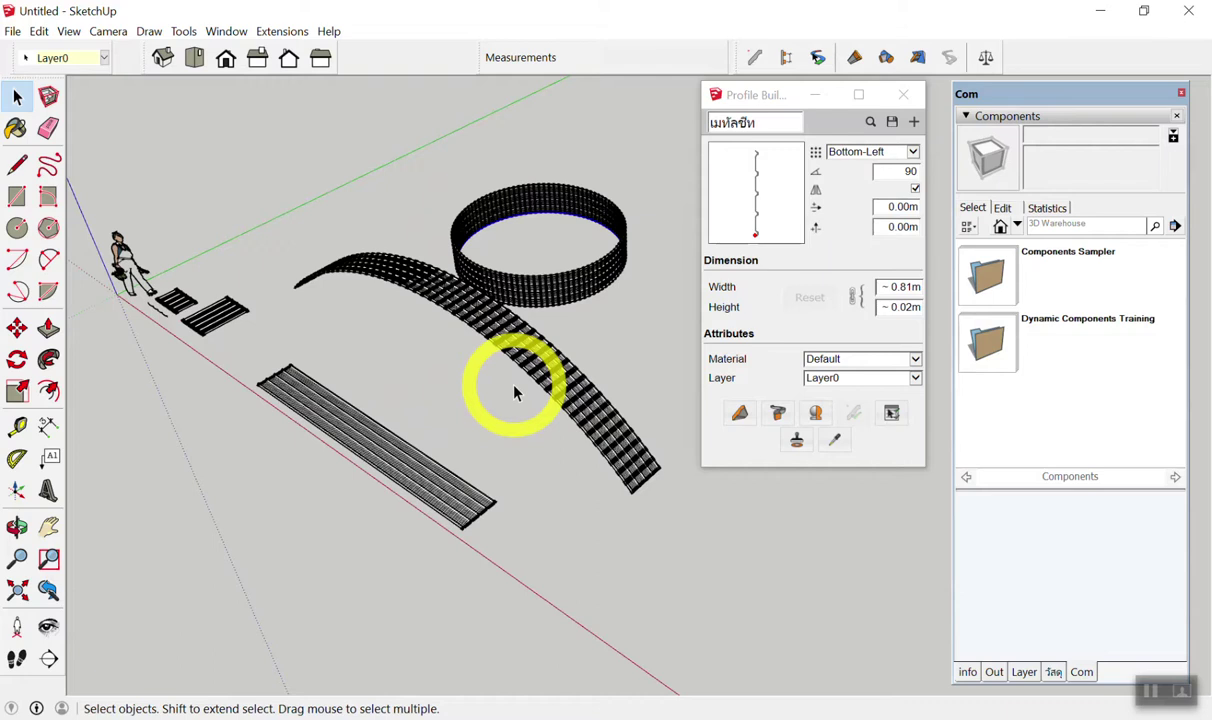
scroll(510, 385, "down", 3)
scroll(490, 381, "up", 4)
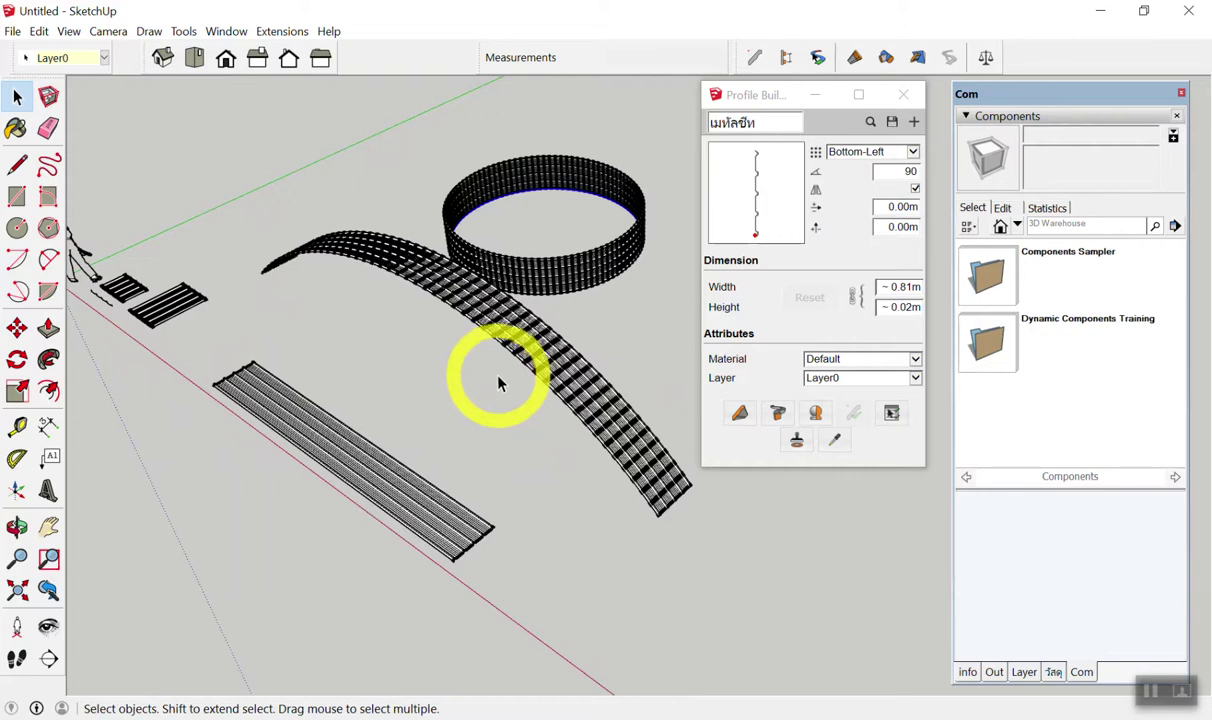
scroll(495, 380, "down", 3)
scroll(378, 252, "up", 1)
scroll(378, 257, "up", 1)
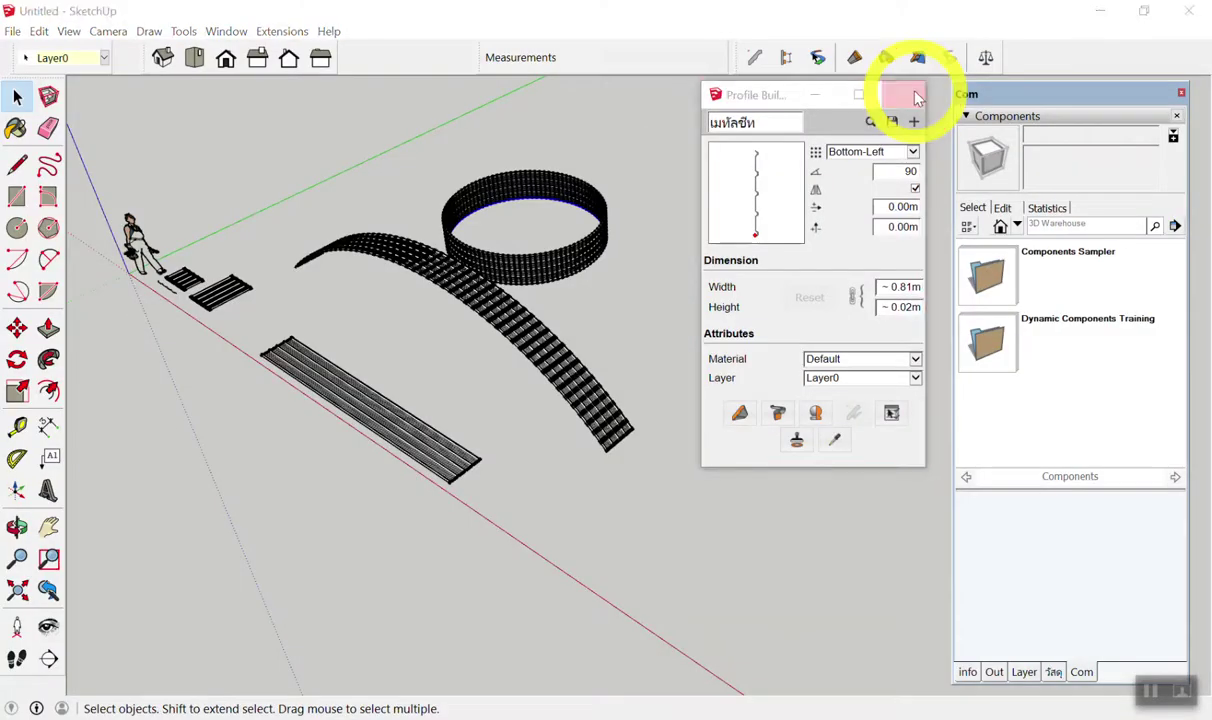
Close Profile Builder and start a new model, choosing No to saving changes.
left_click(914, 97)
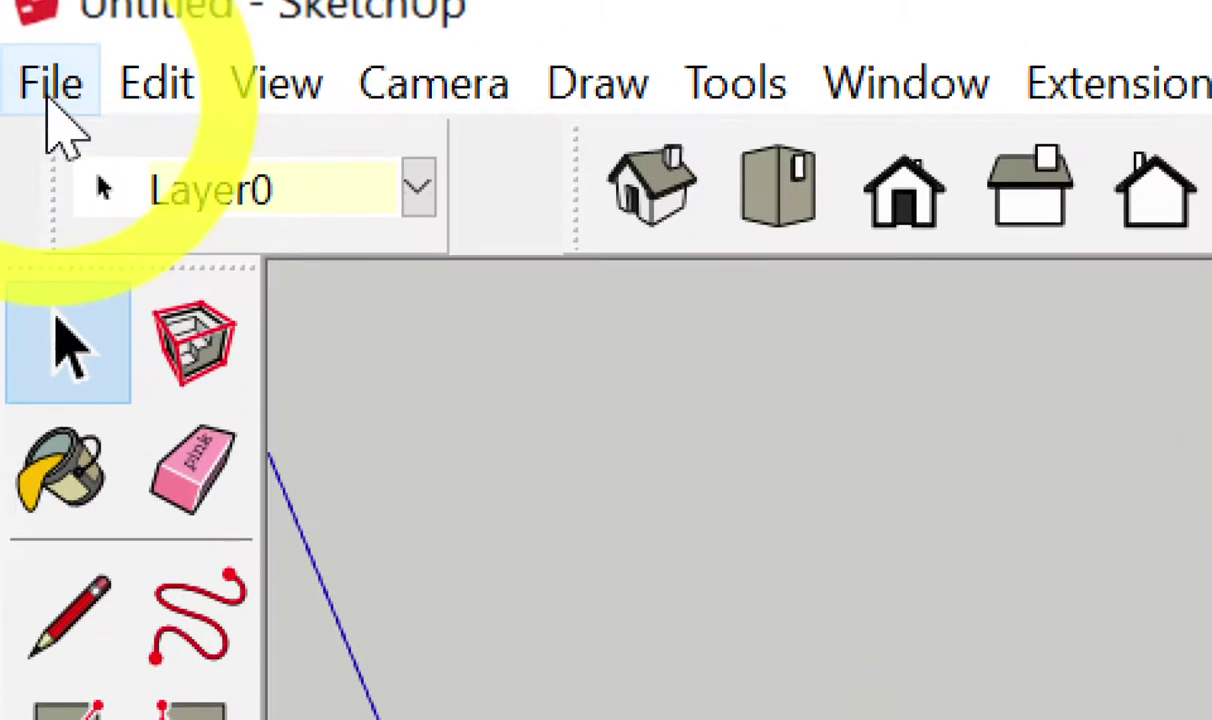
left_click(50, 83)
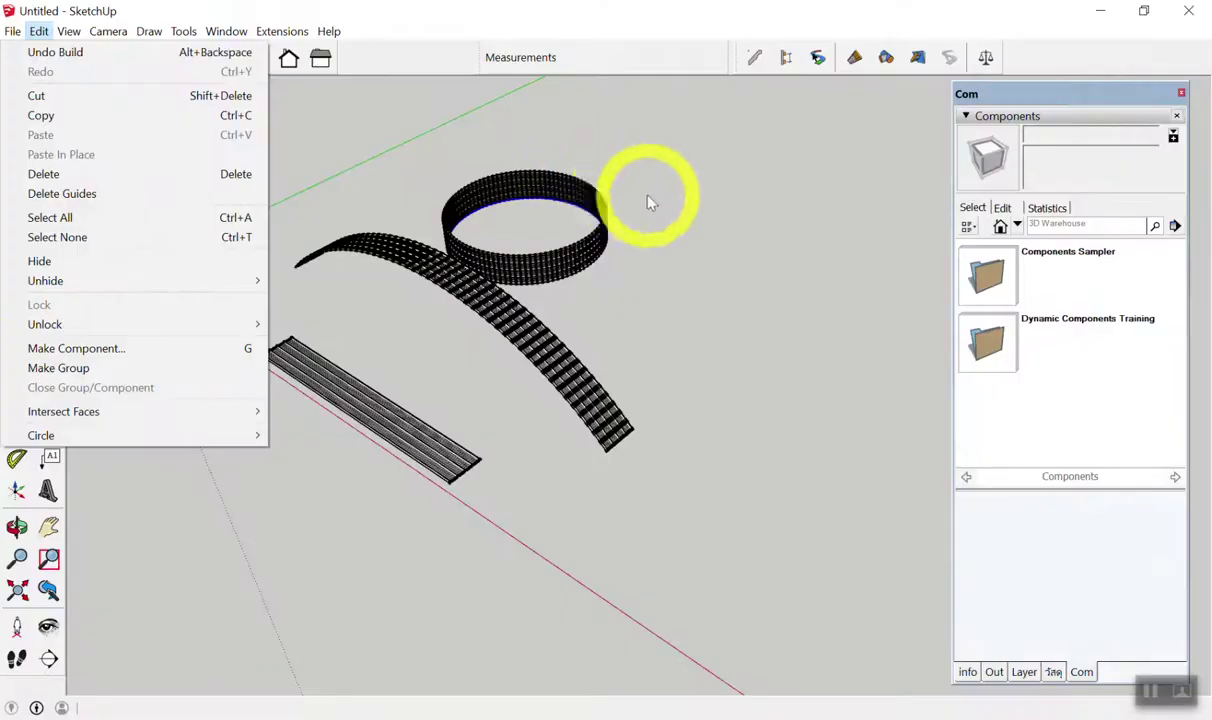
left_click(489, 205)
mouse_move(489, 205)
middle_mouse_down()
mouse_move(122, 216)
mouse_move(649, 270)
mouse_move(135, 149)
middle_mouse_up()
left_click(26, 74)
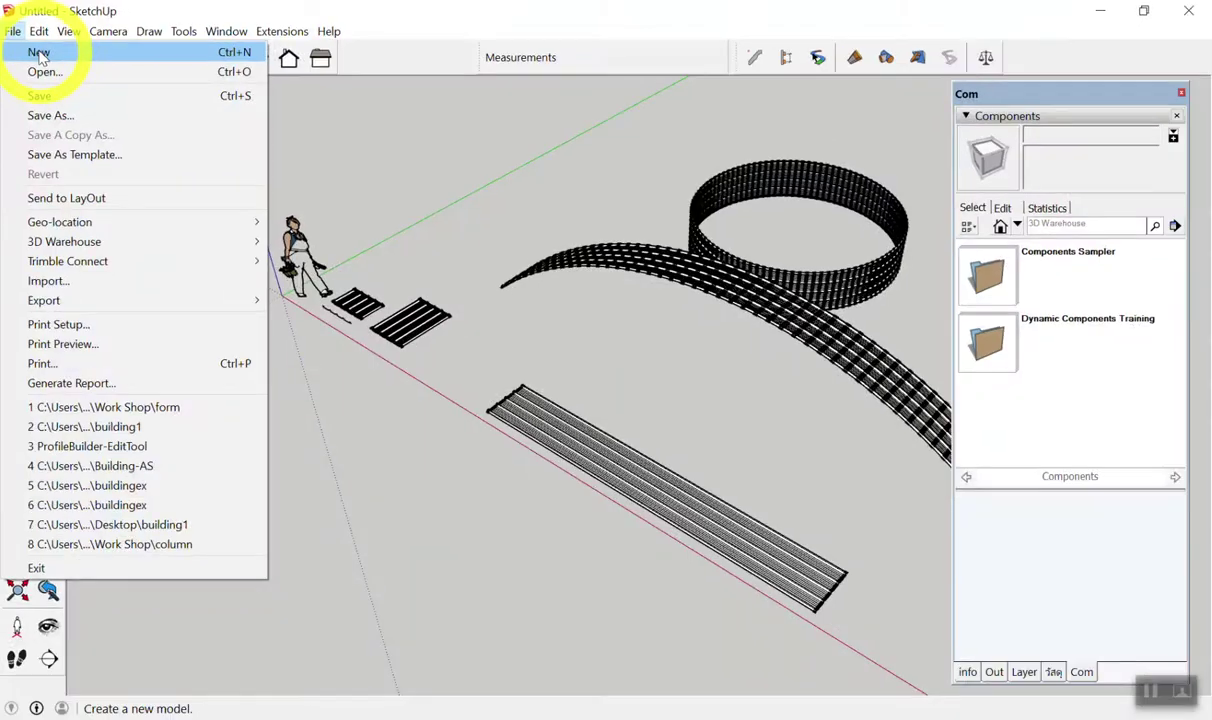
left_click(40, 58)
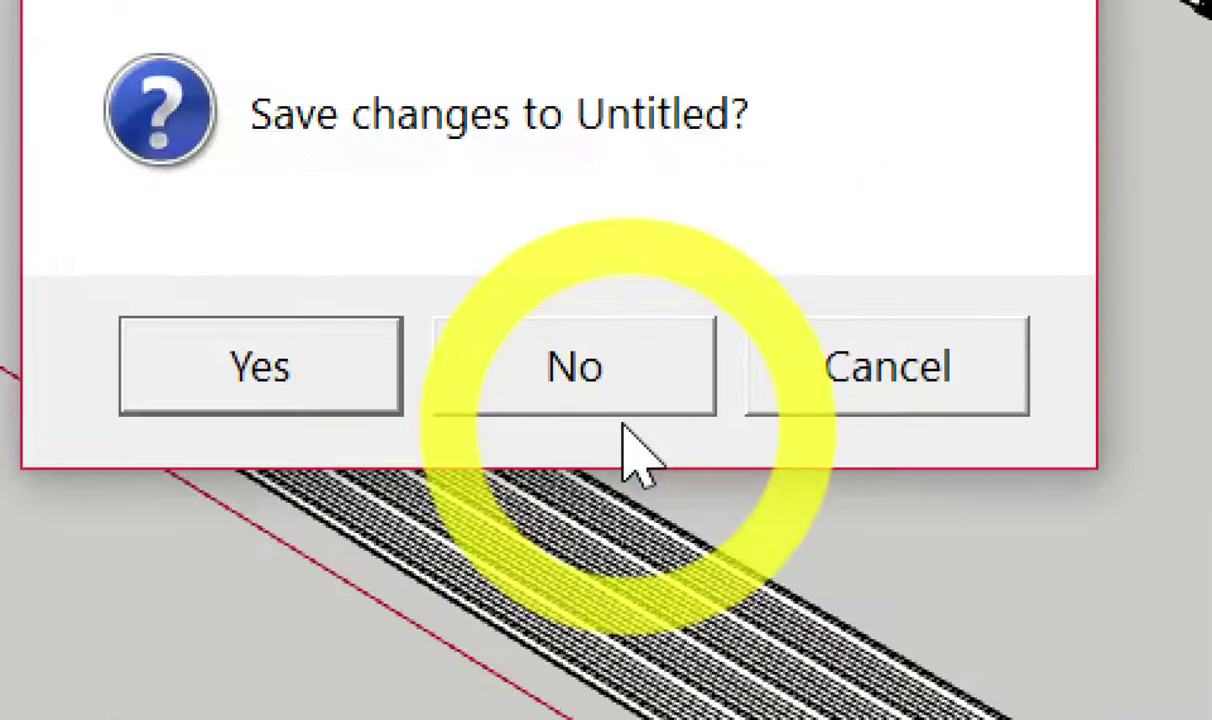
left_click(615, 395)
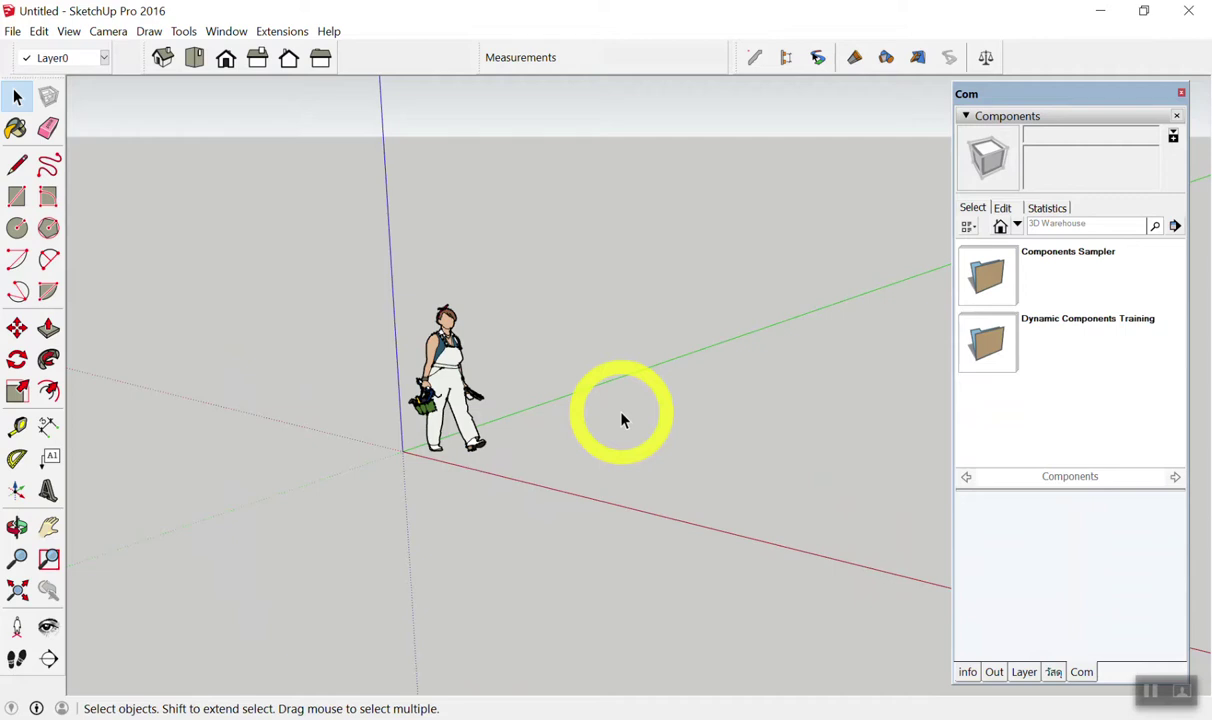
Orbit and zoom briefly, then switch the empty model to the Top standard view.
middle_click_drag(473, 428, 508, 485)
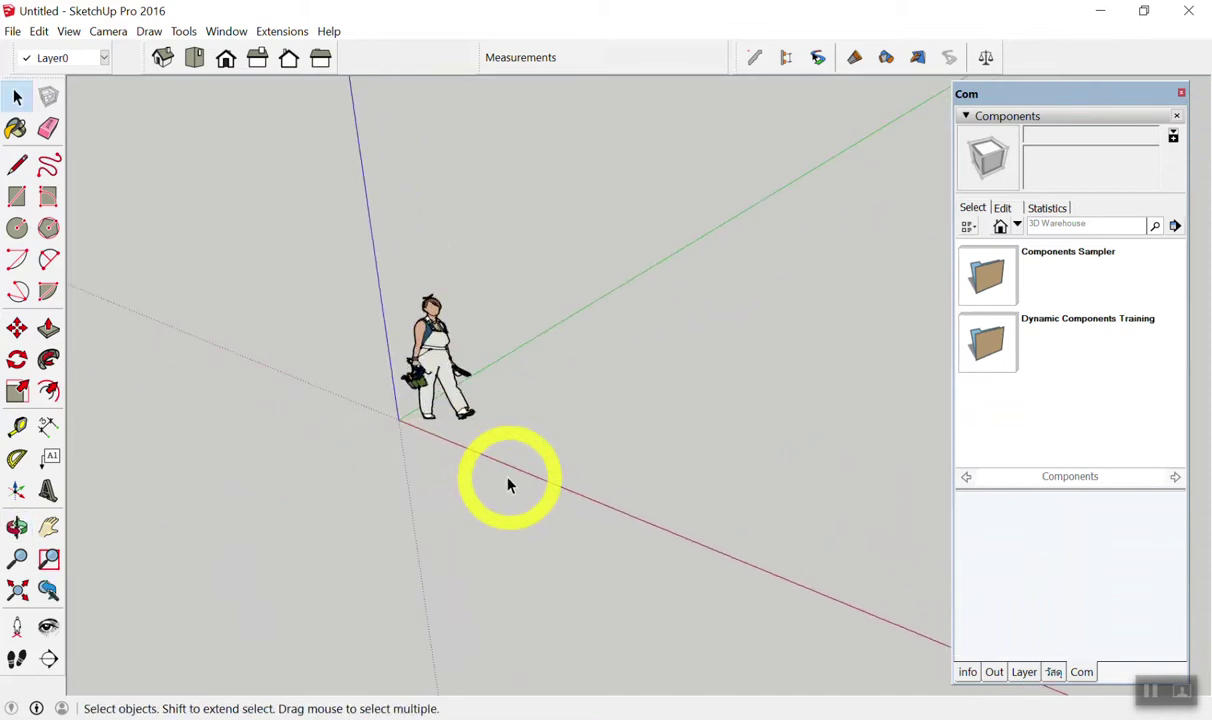
scroll(490, 246, "down", 3)
scroll(425, 311, "up", 2)
scroll(500, 344, "up", 2)
scroll(378, 303, "down", 2)
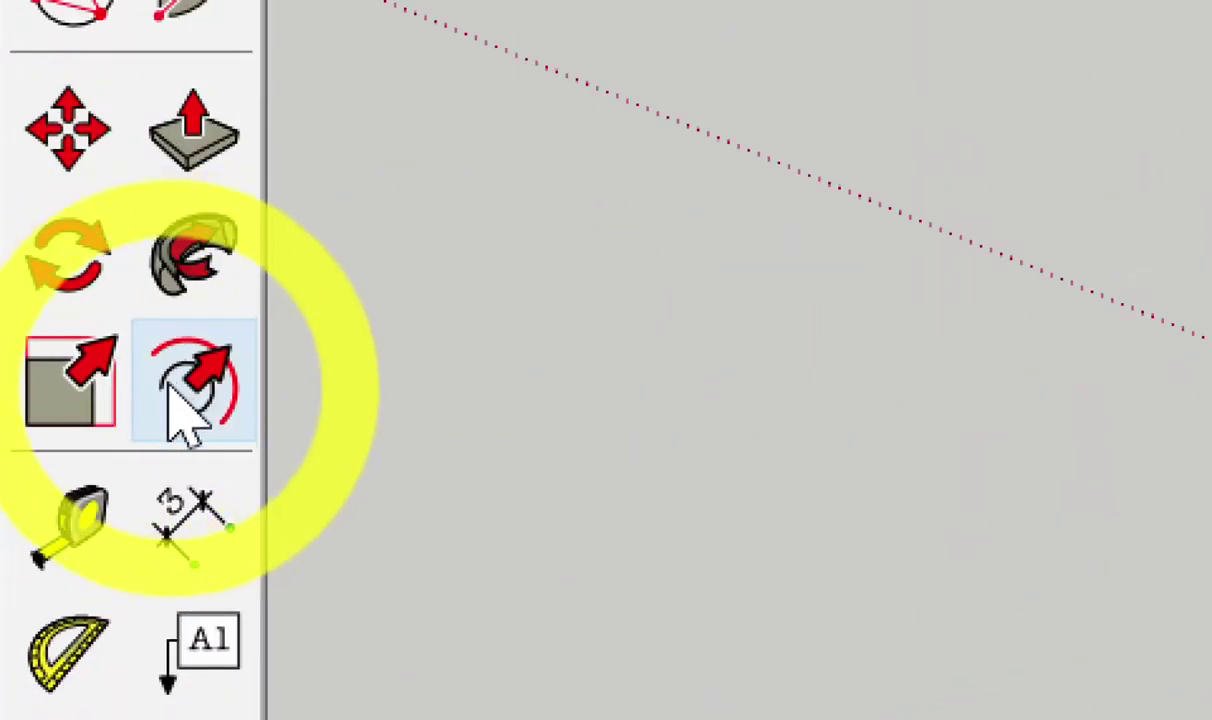
left_click(187, 413)
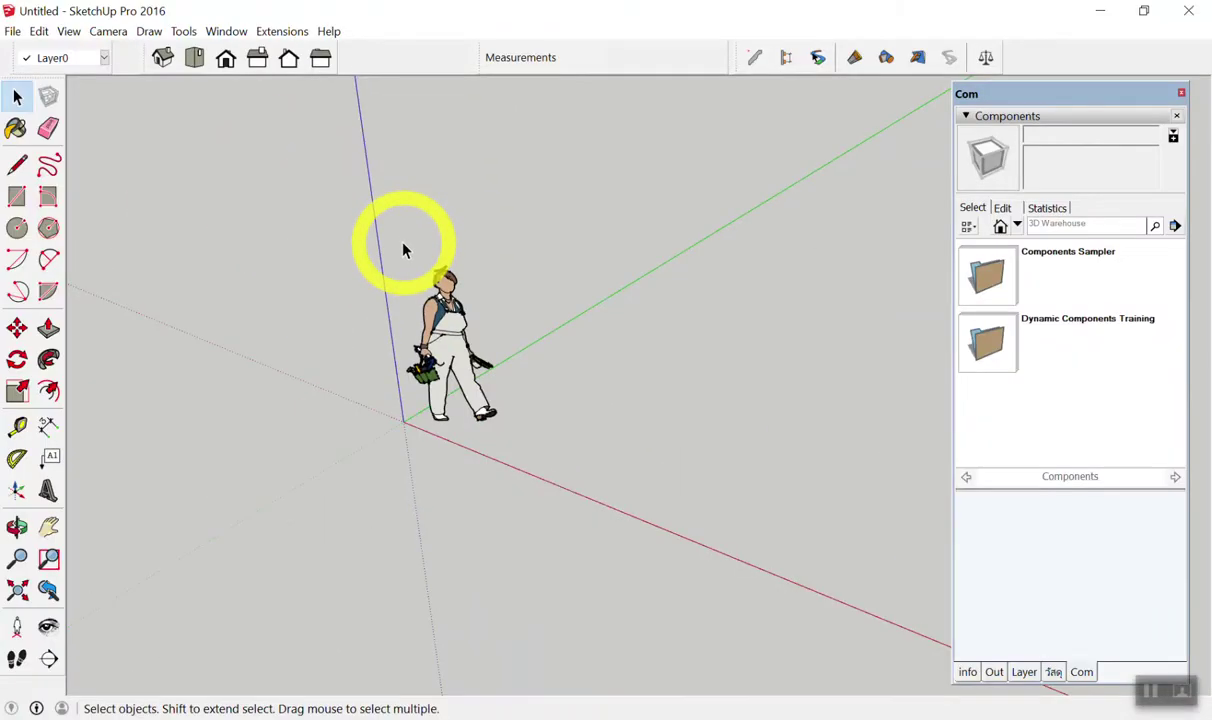
key("t")
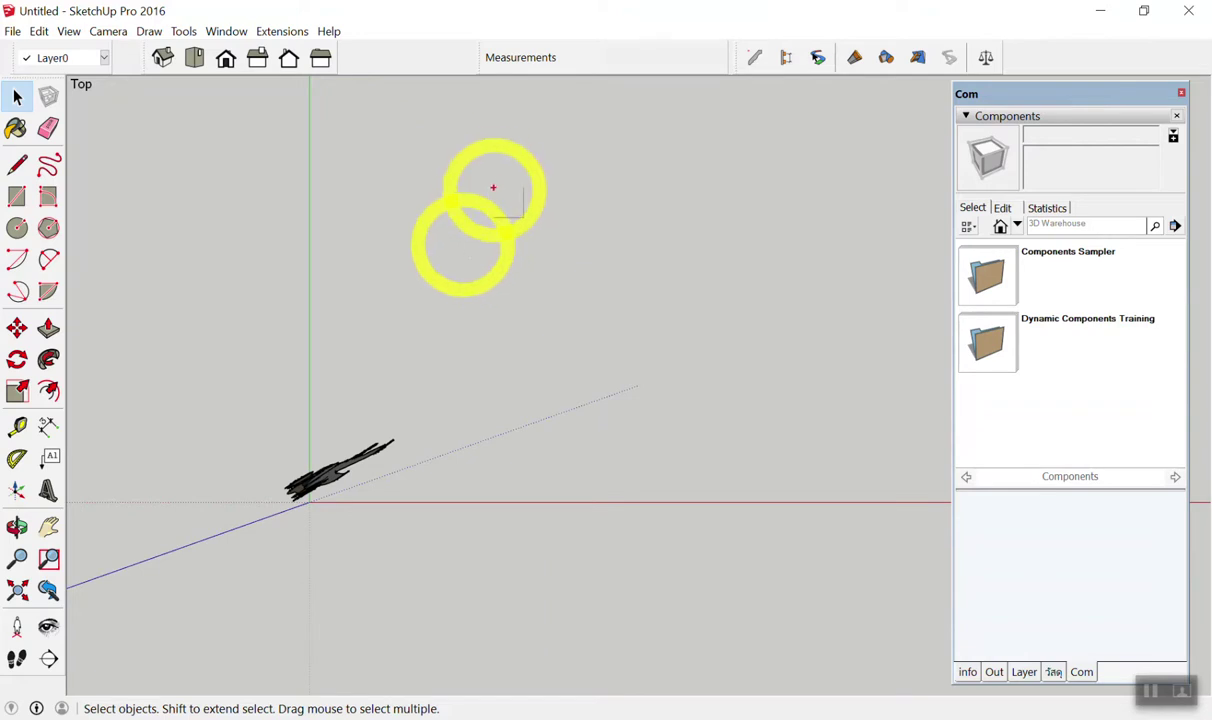
Sketch on-screen notes of the planned rectangle marking its 4 and 6 sides.
mouse_move(480, 183)
left_mouse_down()
mouse_move(481, 280)
mouse_move(552, 365)
mouse_move(619, 250)
mouse_move(485, 188)
left_mouse_up()
mouse_move(556, 392)
left_mouse_down()
mouse_move(573, 411)
mouse_move(549, 430)
left_mouse_up()
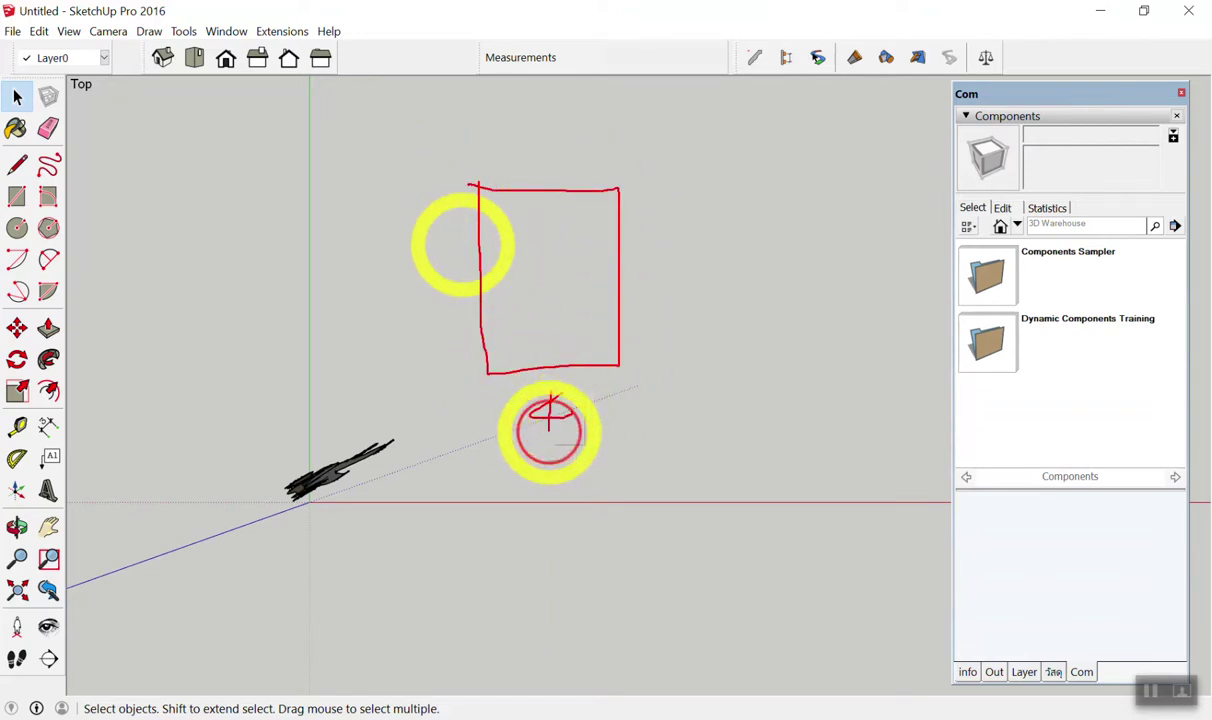
left_click_drag(648, 238, 640, 268)
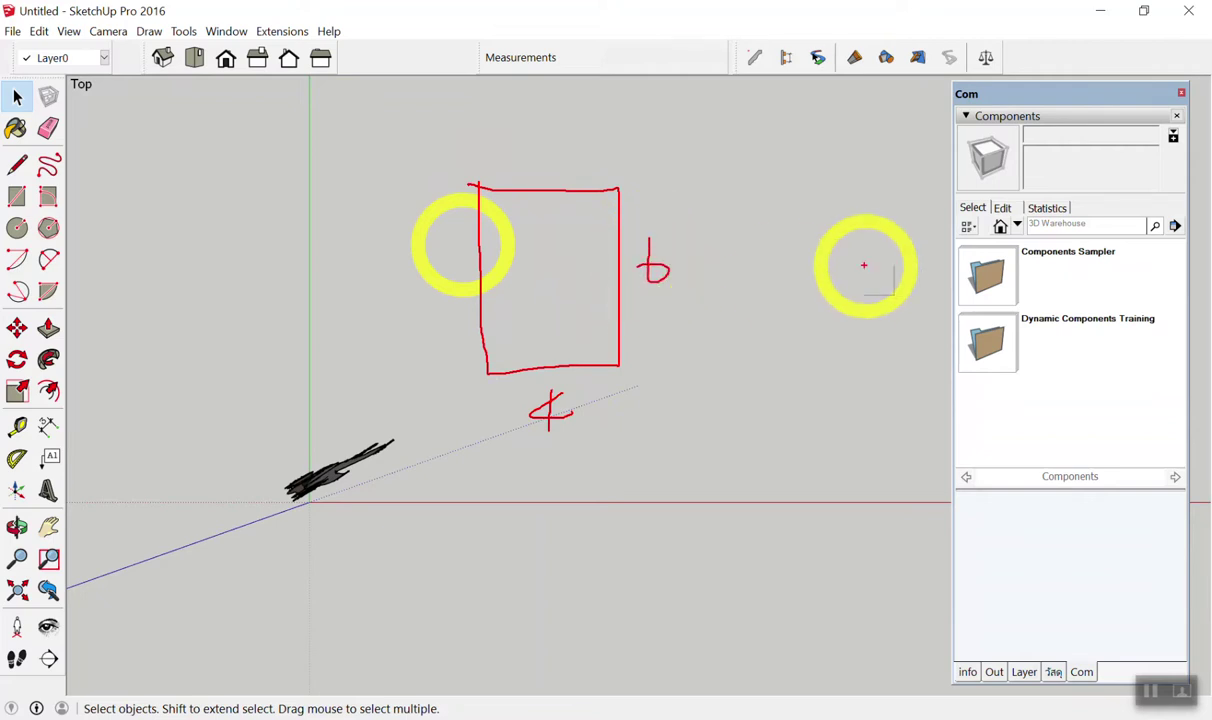
key("Escape")
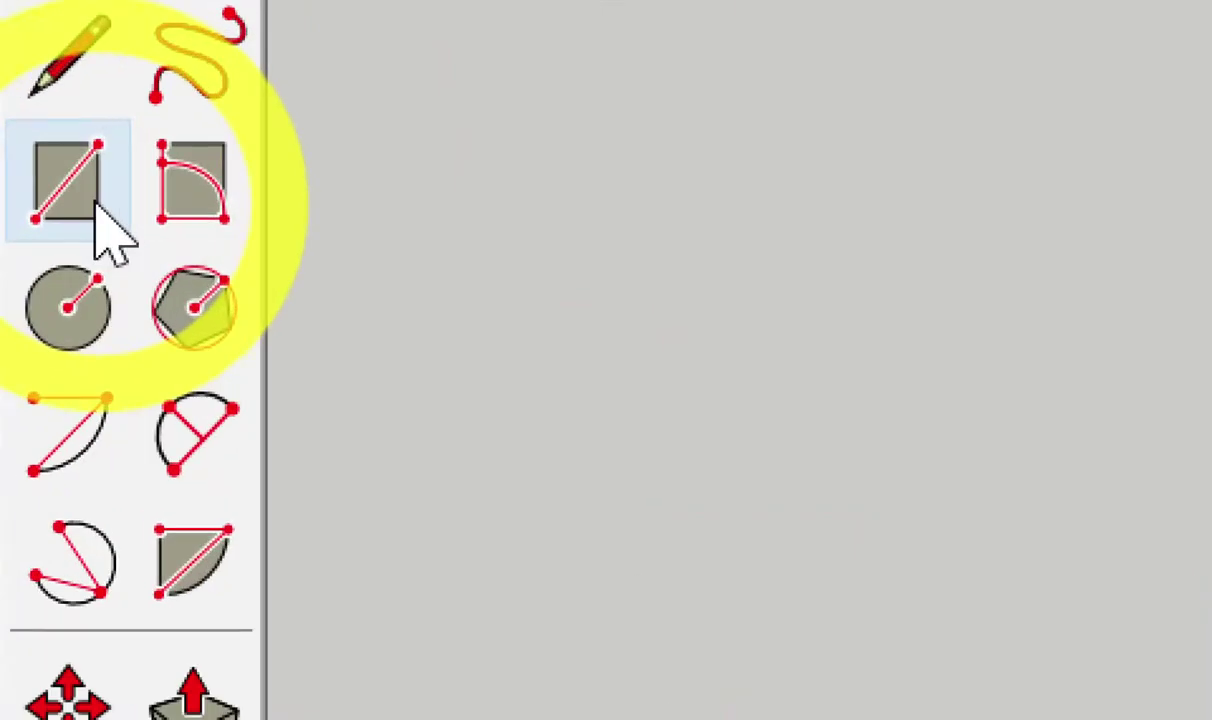
mouse_move(408, 160)
left_mouse_down()
mouse_move(420, 318)
mouse_move(400, 227)
mouse_move(536, 298)
left_mouse_up()
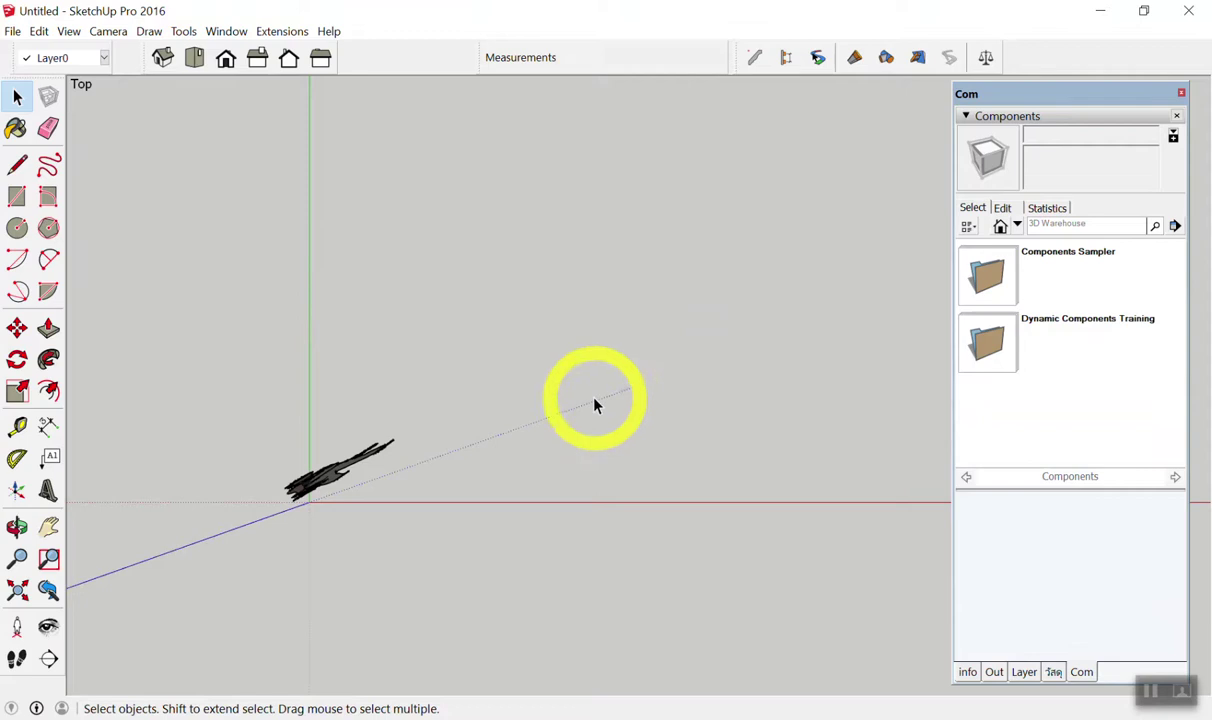
Draw a rough first rectangle with the Rectangle tool and enter 4,6.
key("r")
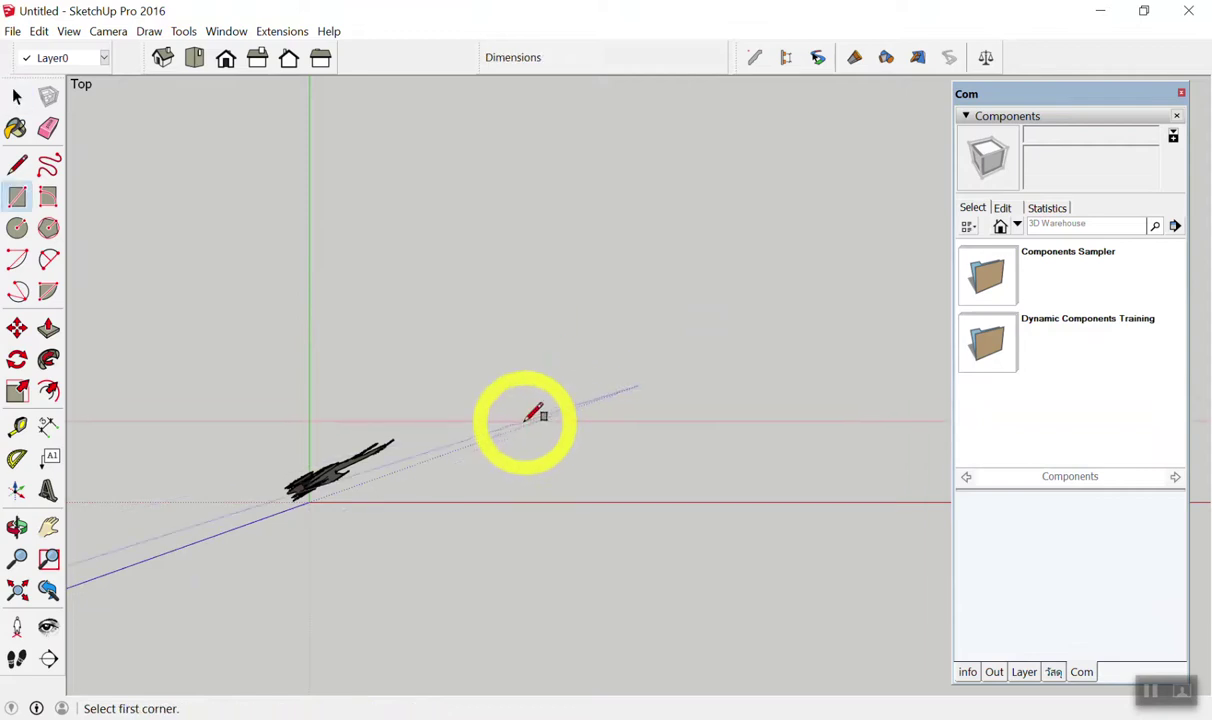
left_click(509, 385)
left_click(643, 263)
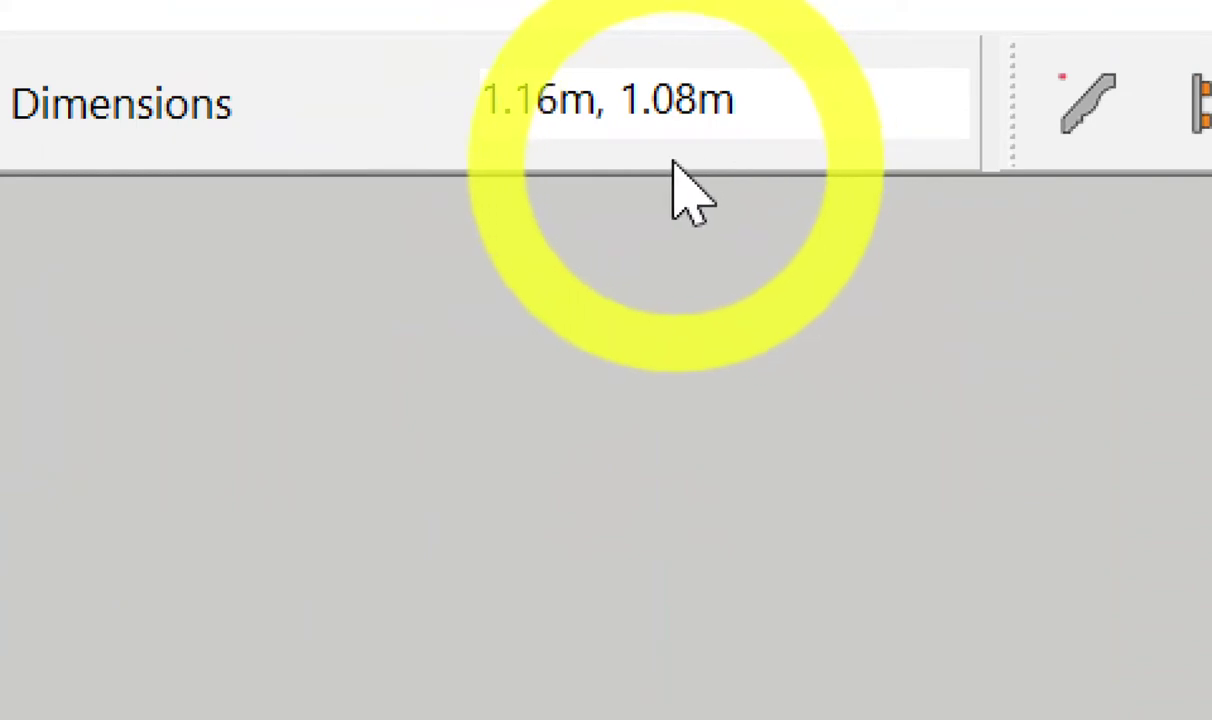
left_click(640, 160)
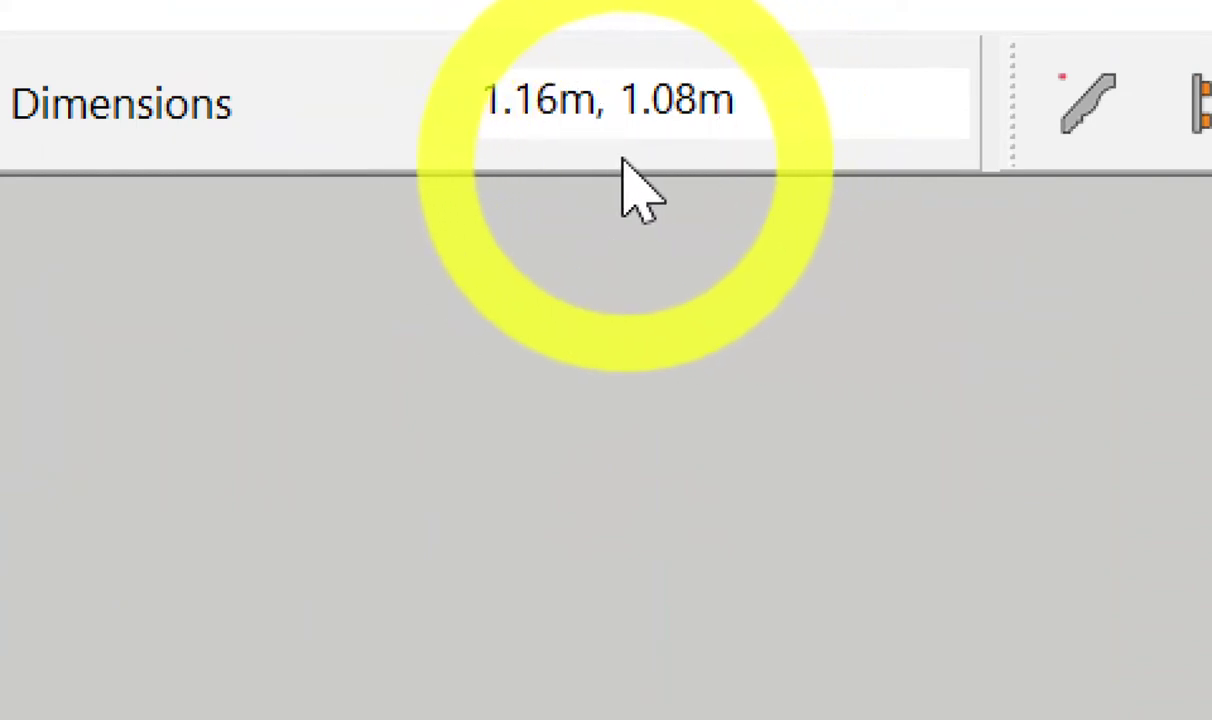
type("4,6")
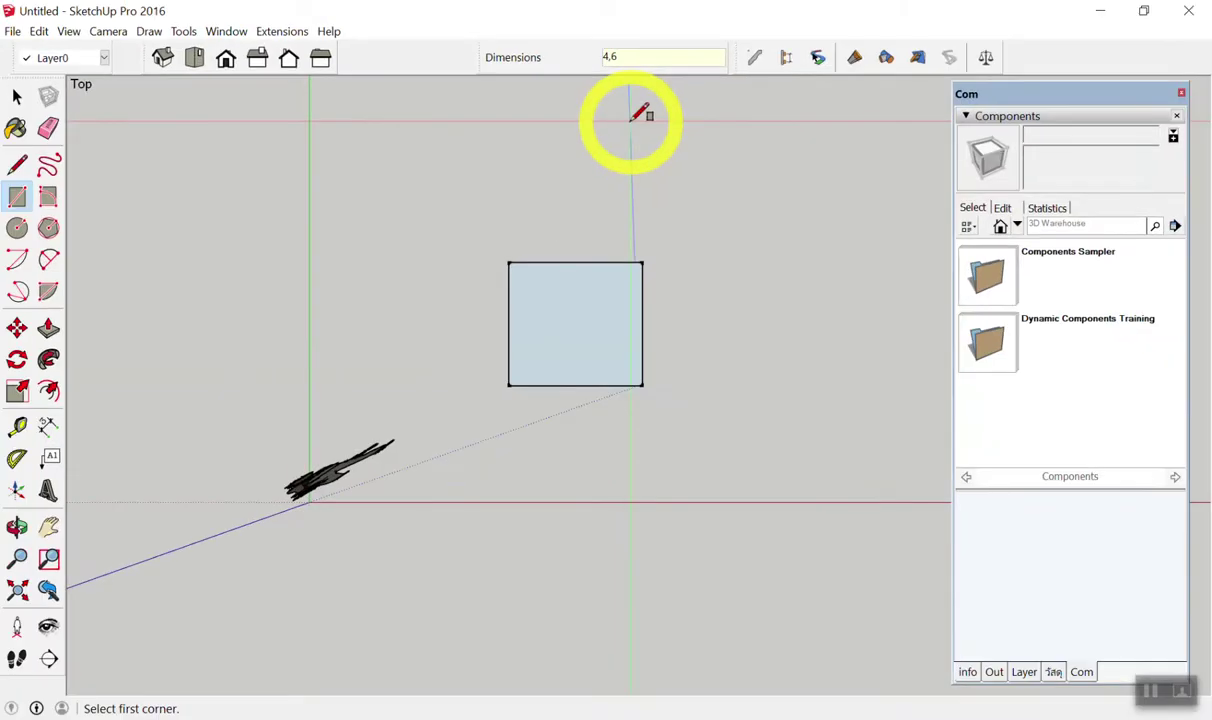
Draw a new rectangle from a ground corner sized 4,6 metres.
left_click(537, 332)
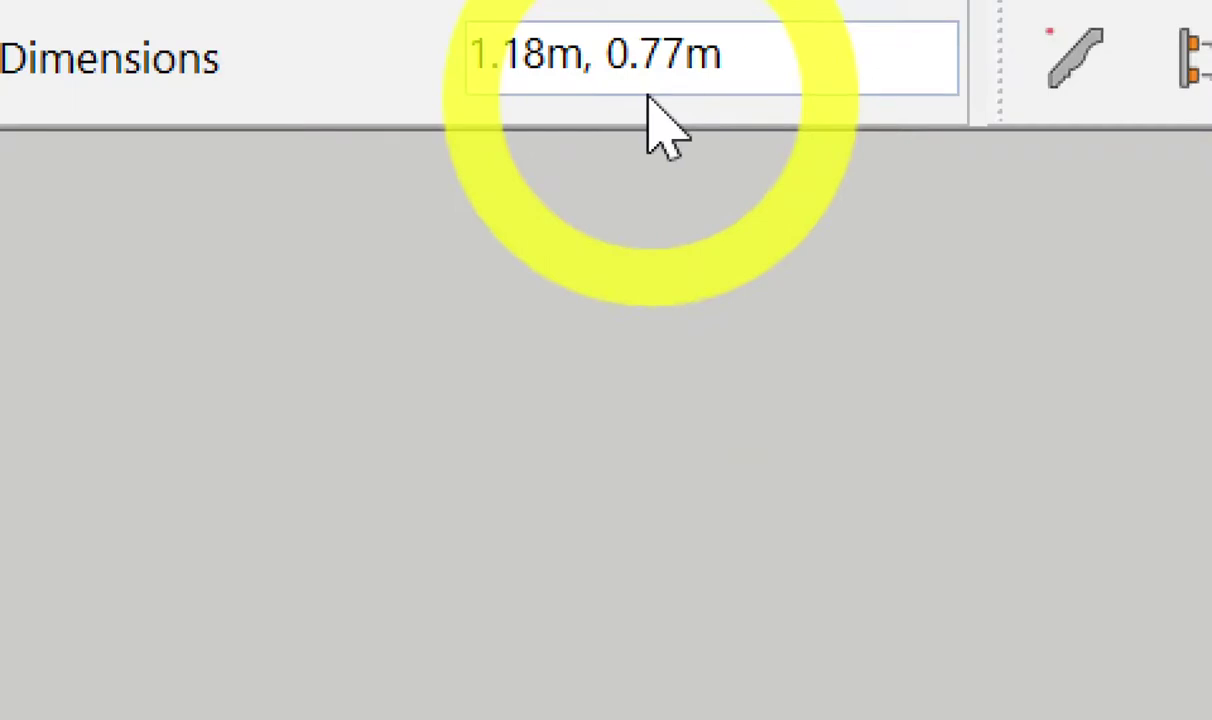
type("4,6")
key("Return")
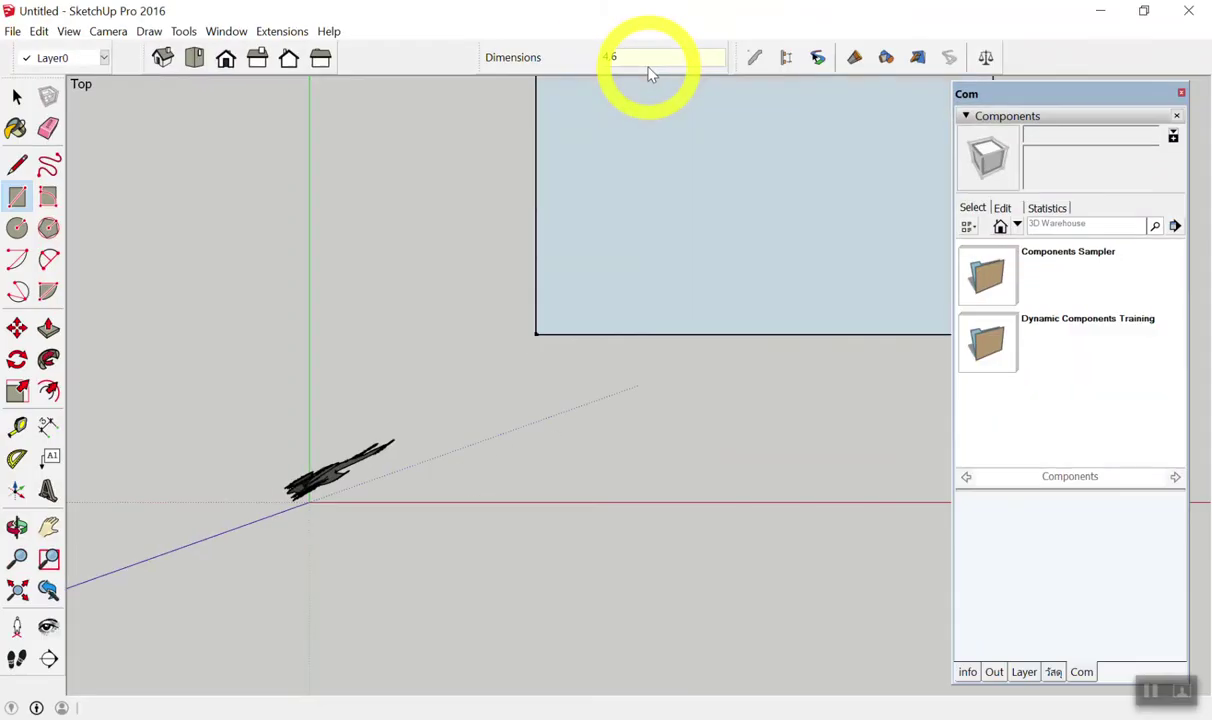
scroll(563, 379, "down", 3)
scroll(590, 360, "down", 2)
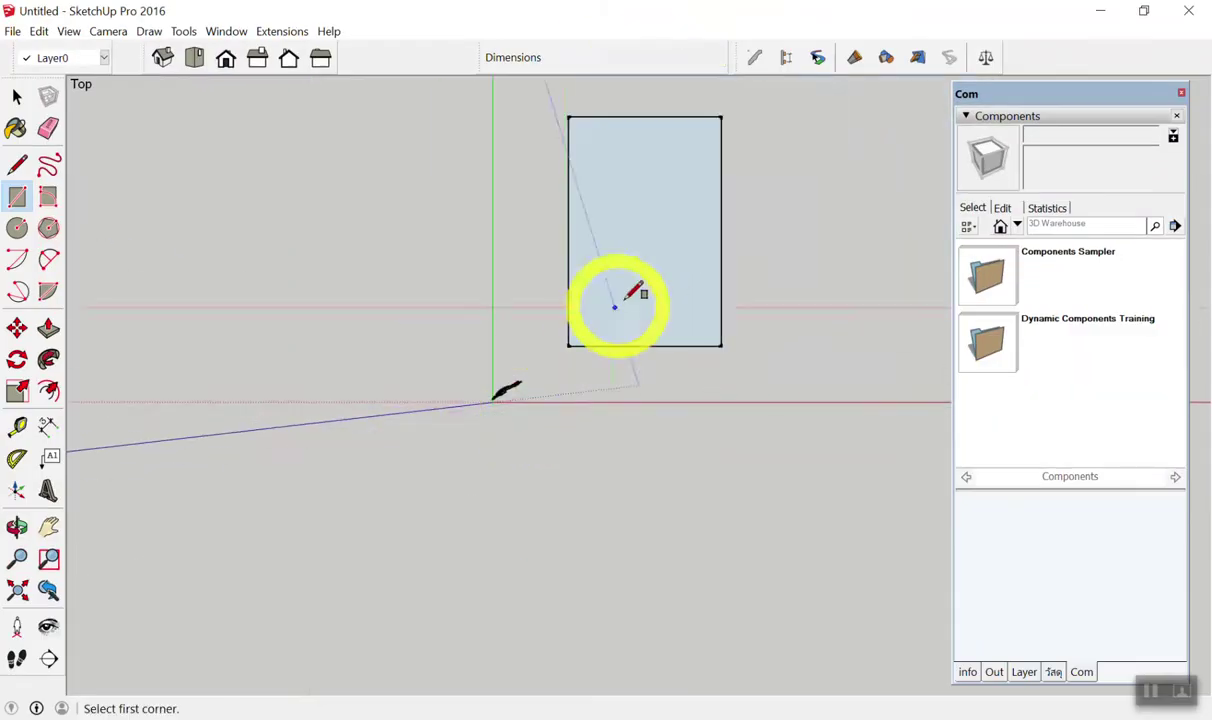
scroll(750, 115, "up", 2)
key("space")
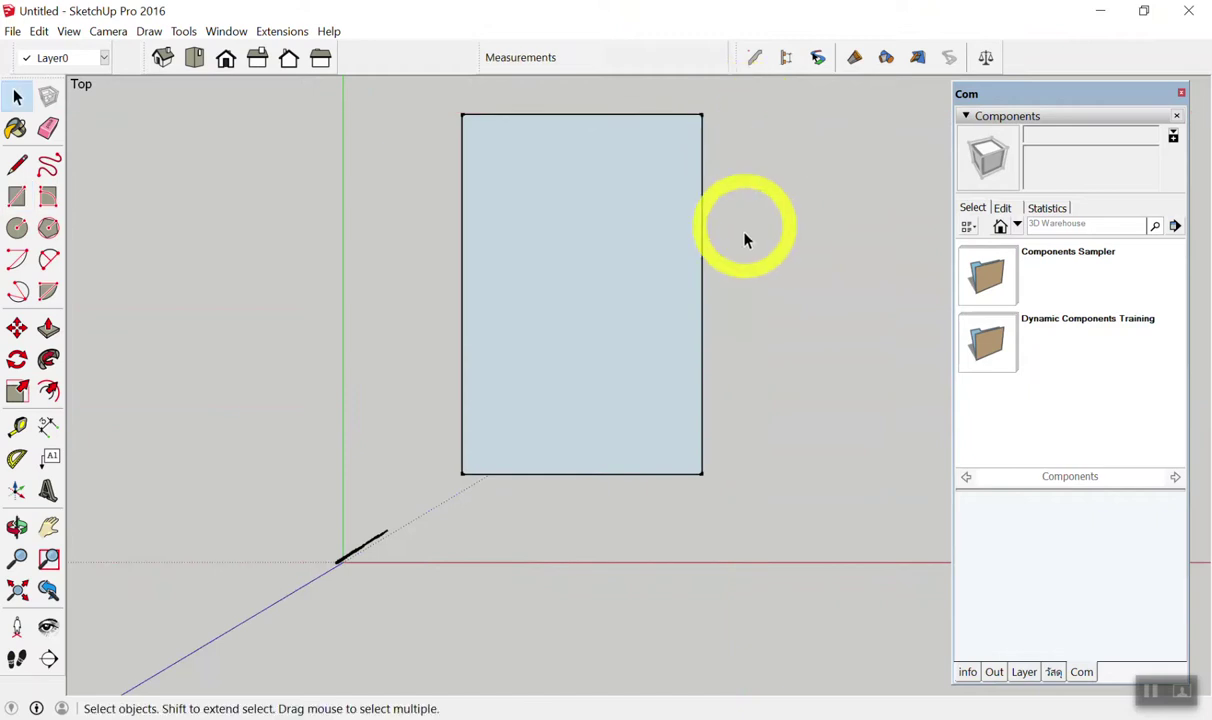
scroll(700, 240, "up", 1)
scroll(698, 247, "down", 1)
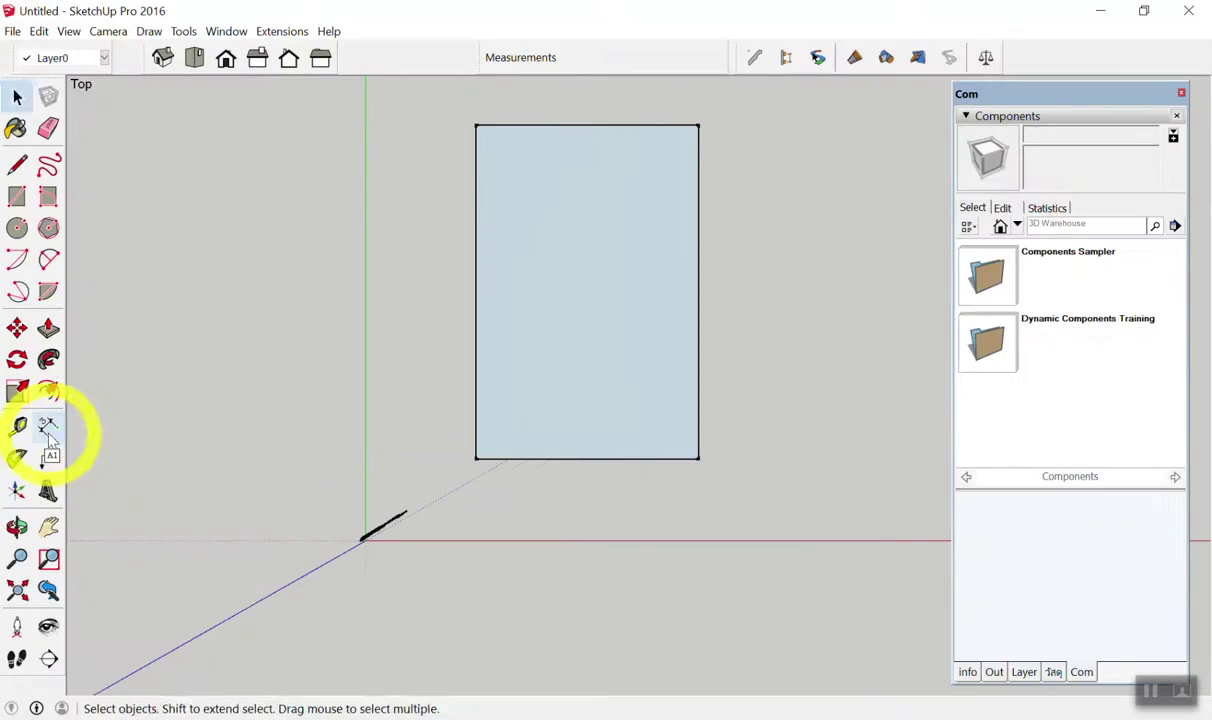
left_click(49, 427)
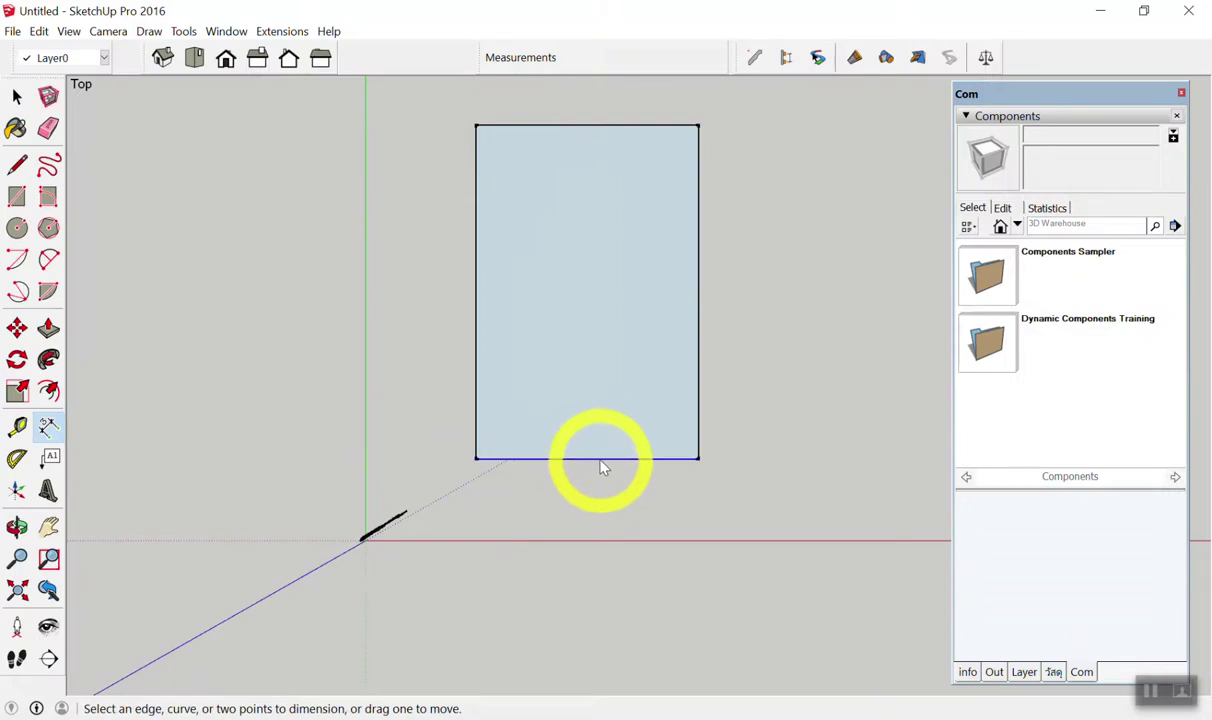
left_click(592, 461)
left_click(580, 482)
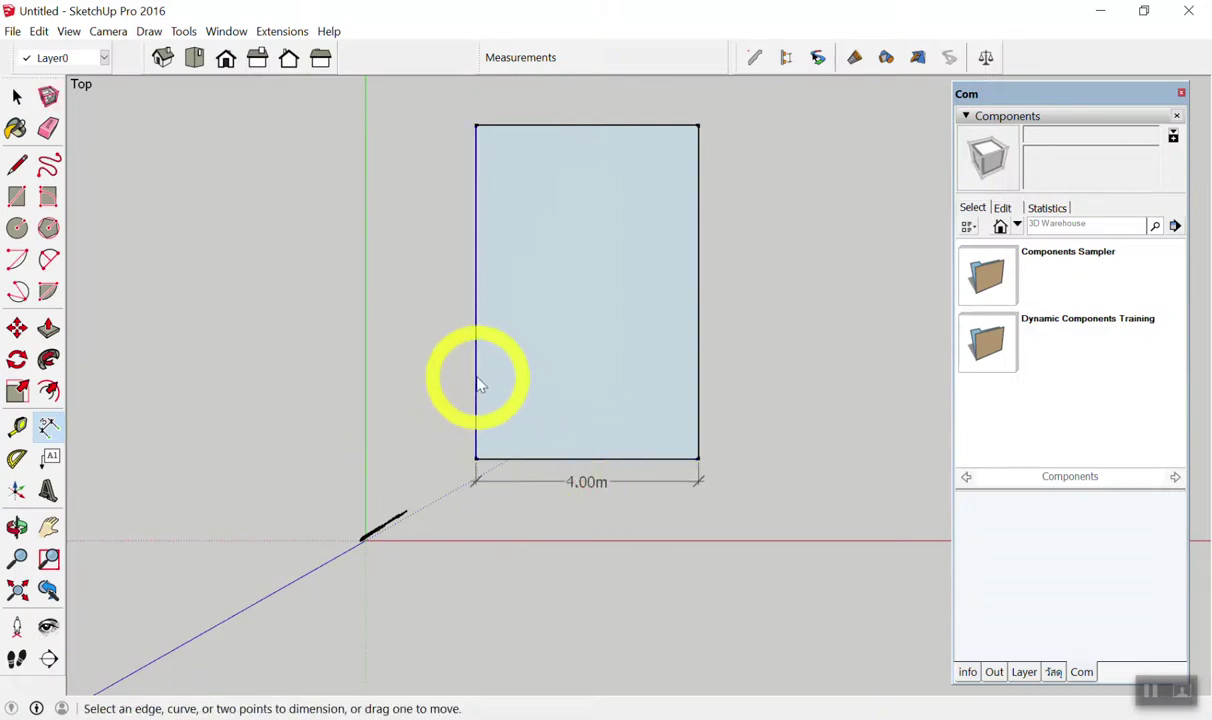
left_click(477, 381)
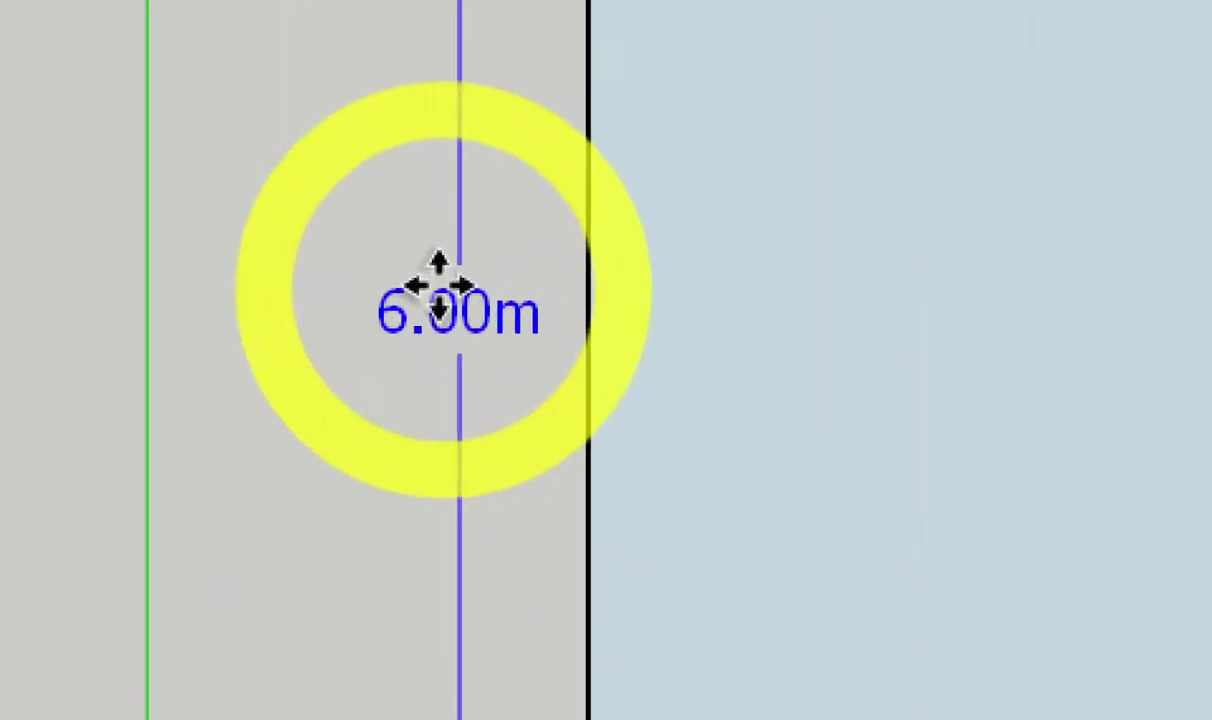
left_click(440, 285)
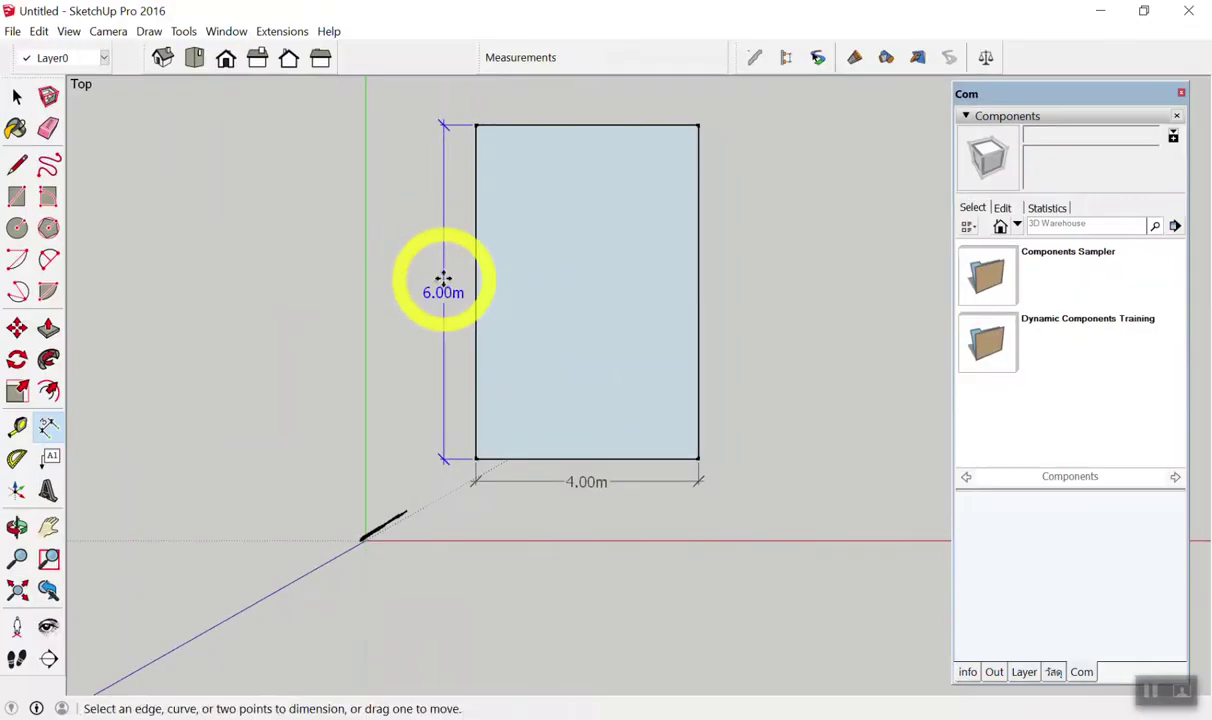
key("space")
key("e")
left_click(433, 303)
left_click(587, 481)
key("space")
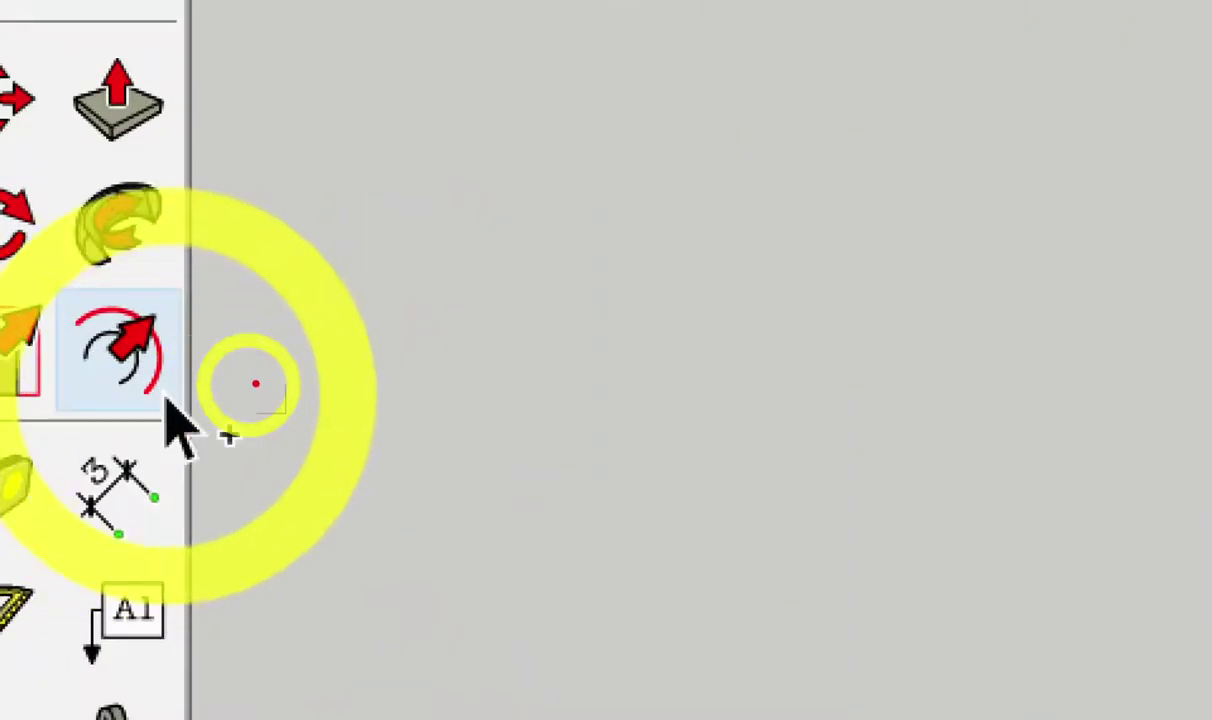
left_click_drag(447, 409, 591, 227)
left_click_drag(395, 305, 481, 313)
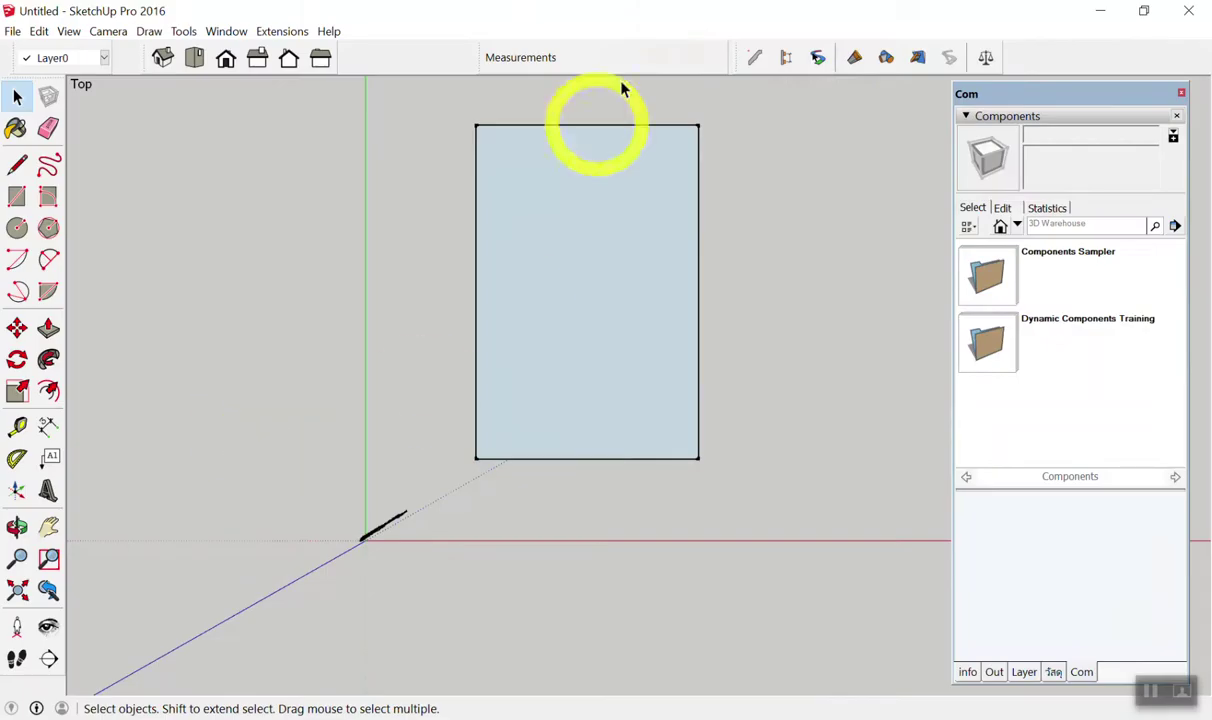
scroll(517, 203, "up", 2)
scroll(508, 120, "up", 2)
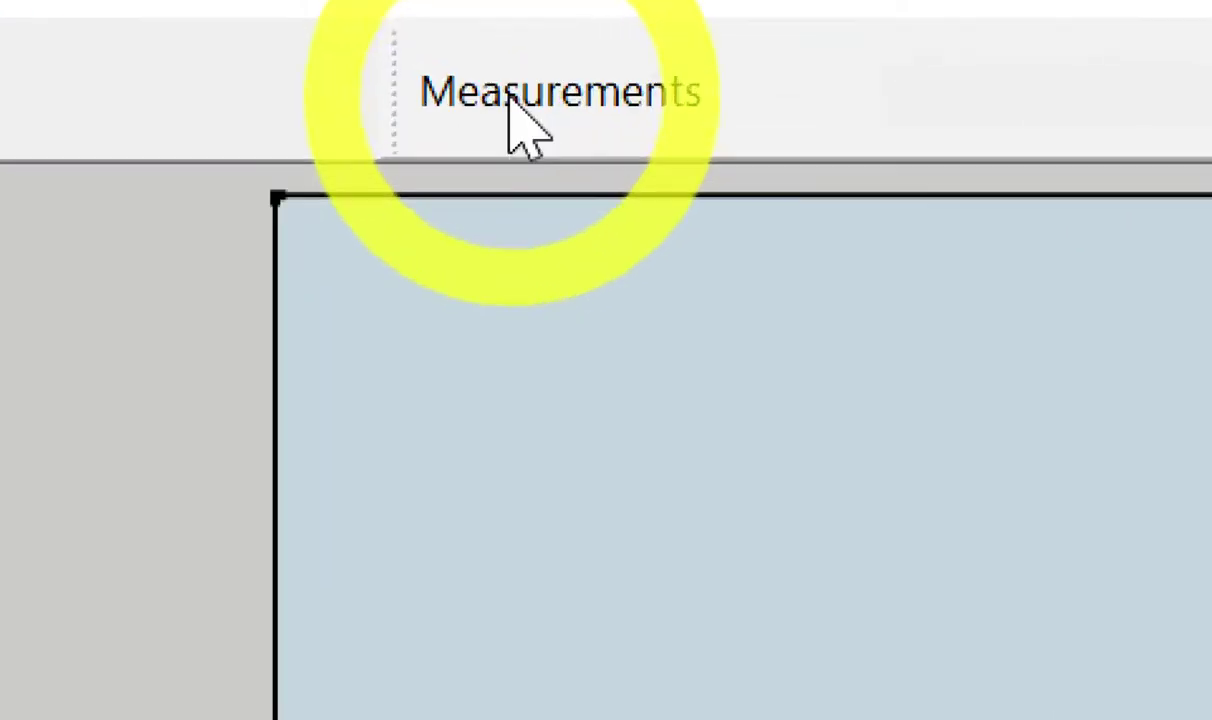
key("t")
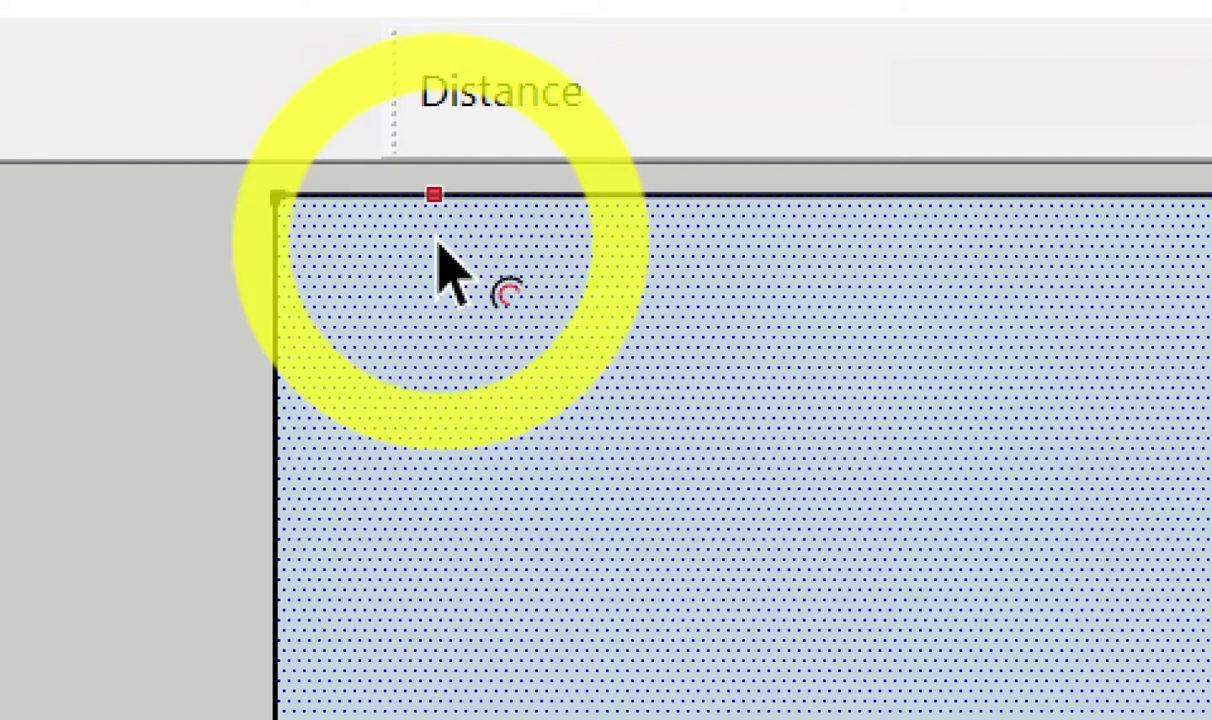
left_click(441, 260)
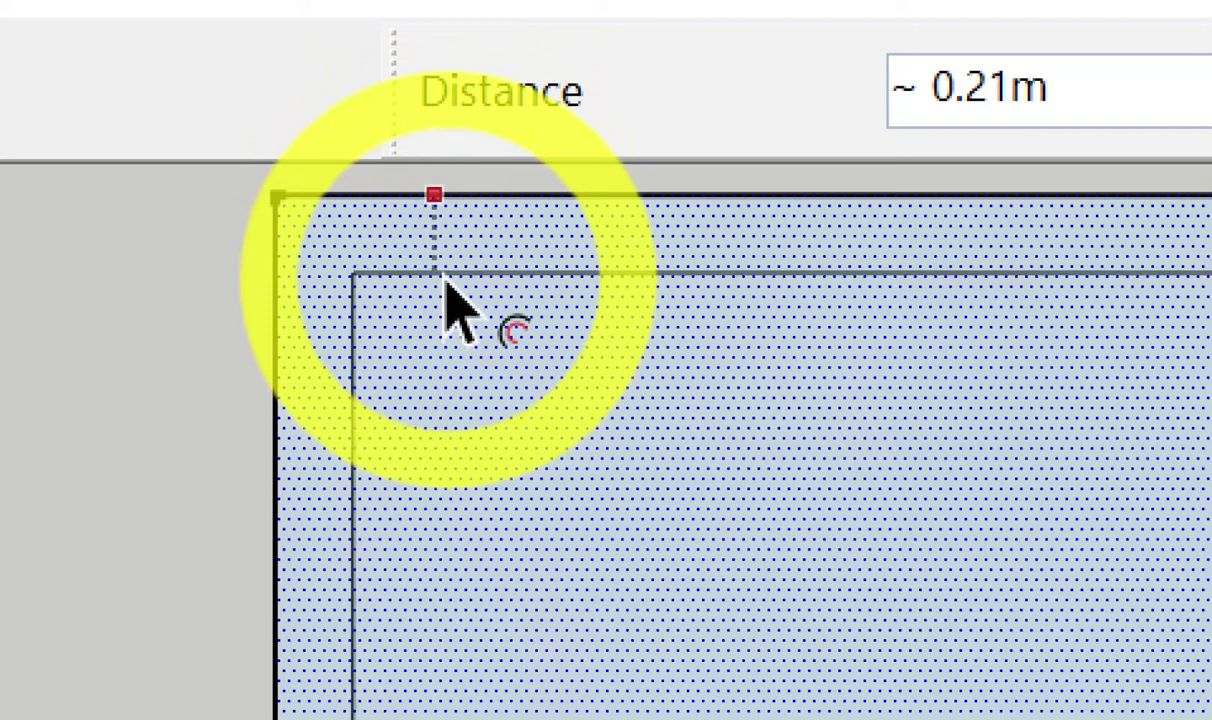
type(".1")
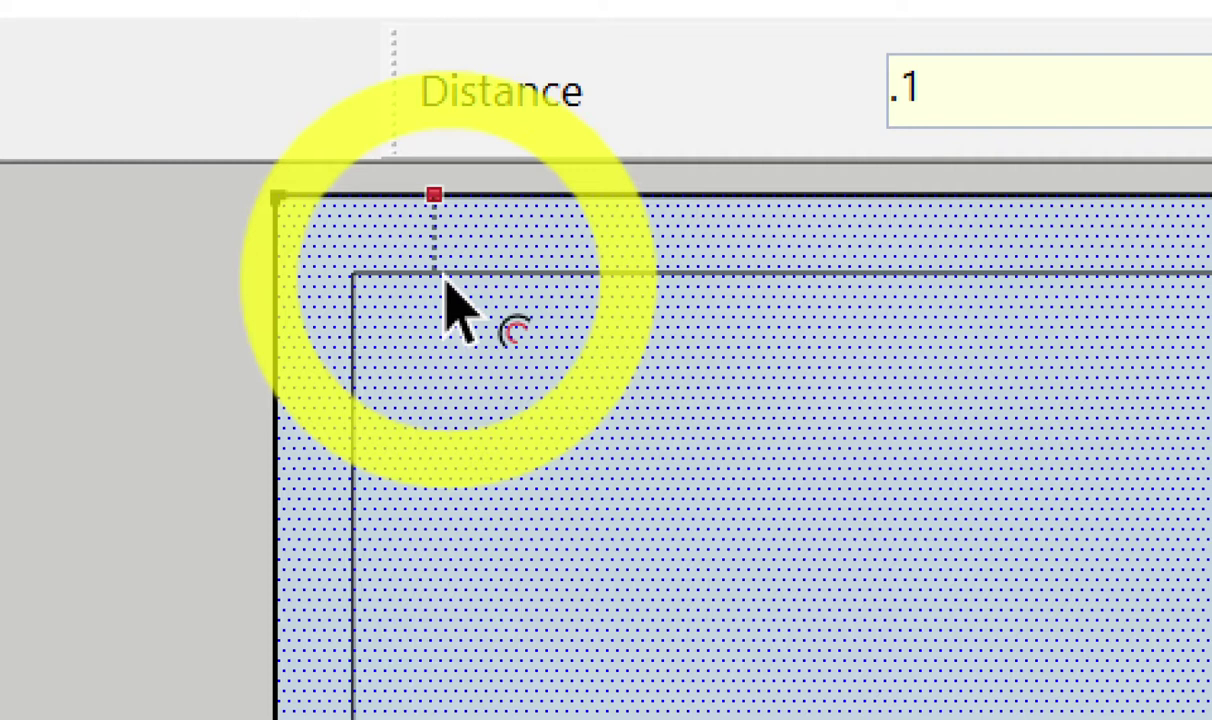
left_click(447, 287)
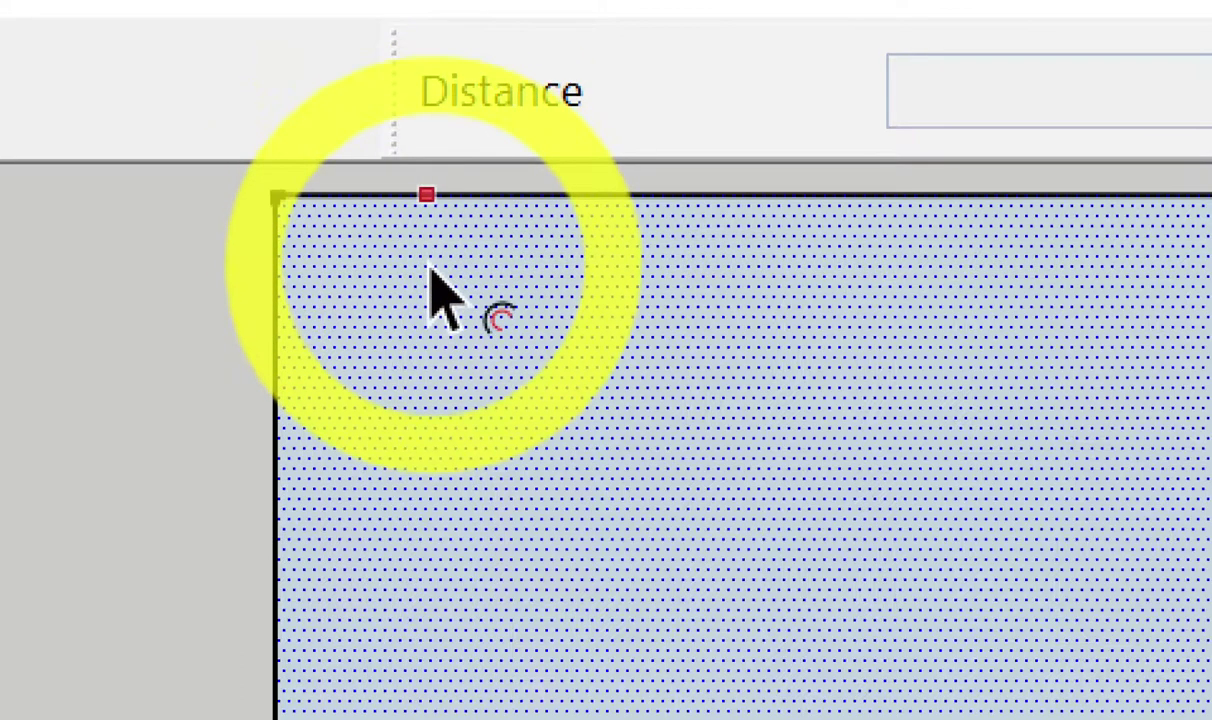
left_click(462, 225)
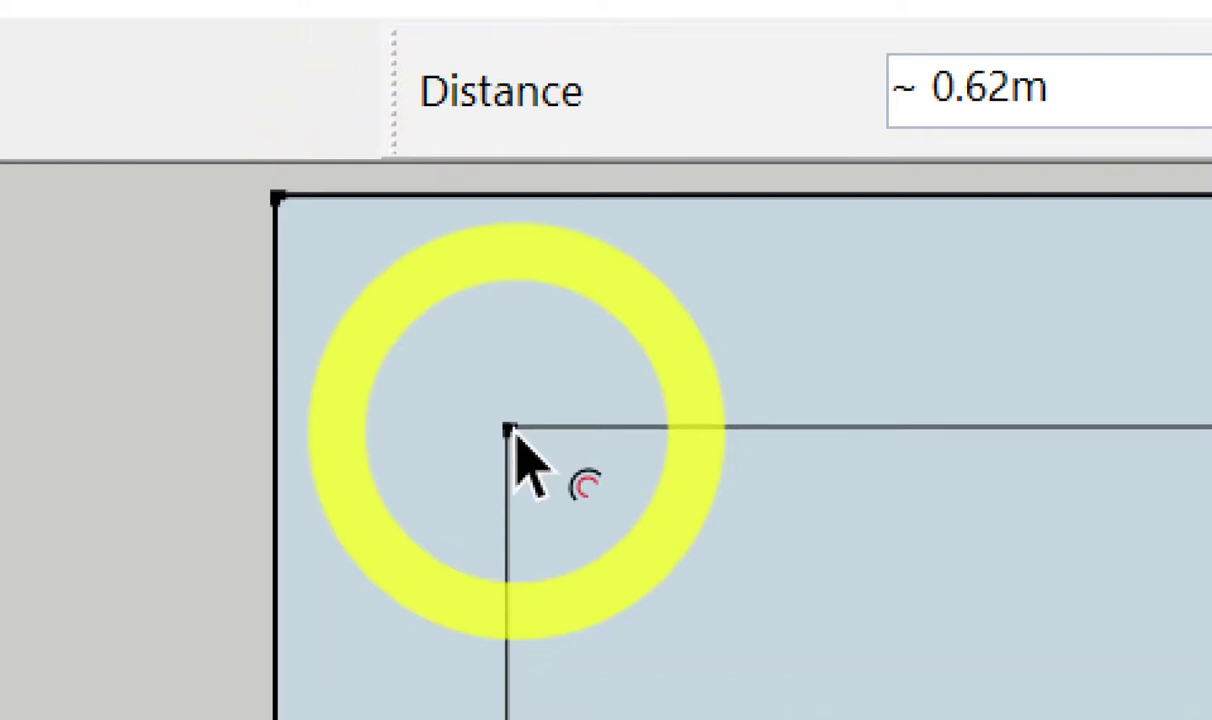
type(".1")
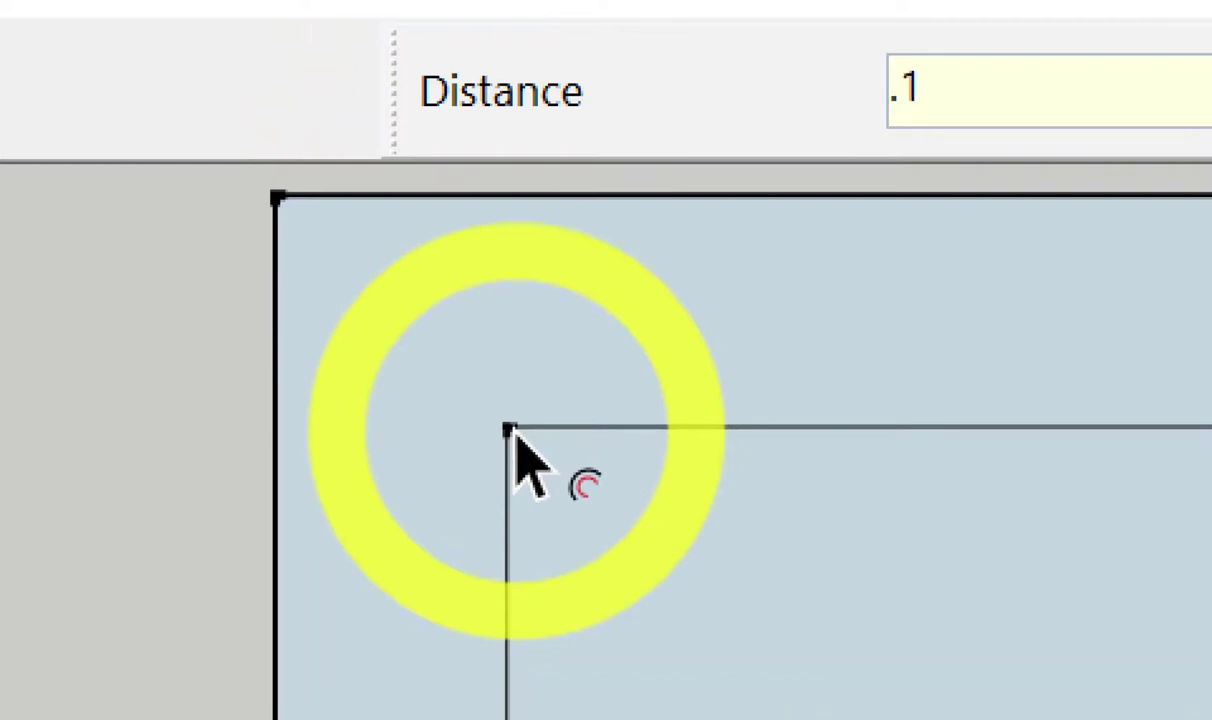
key("Return")
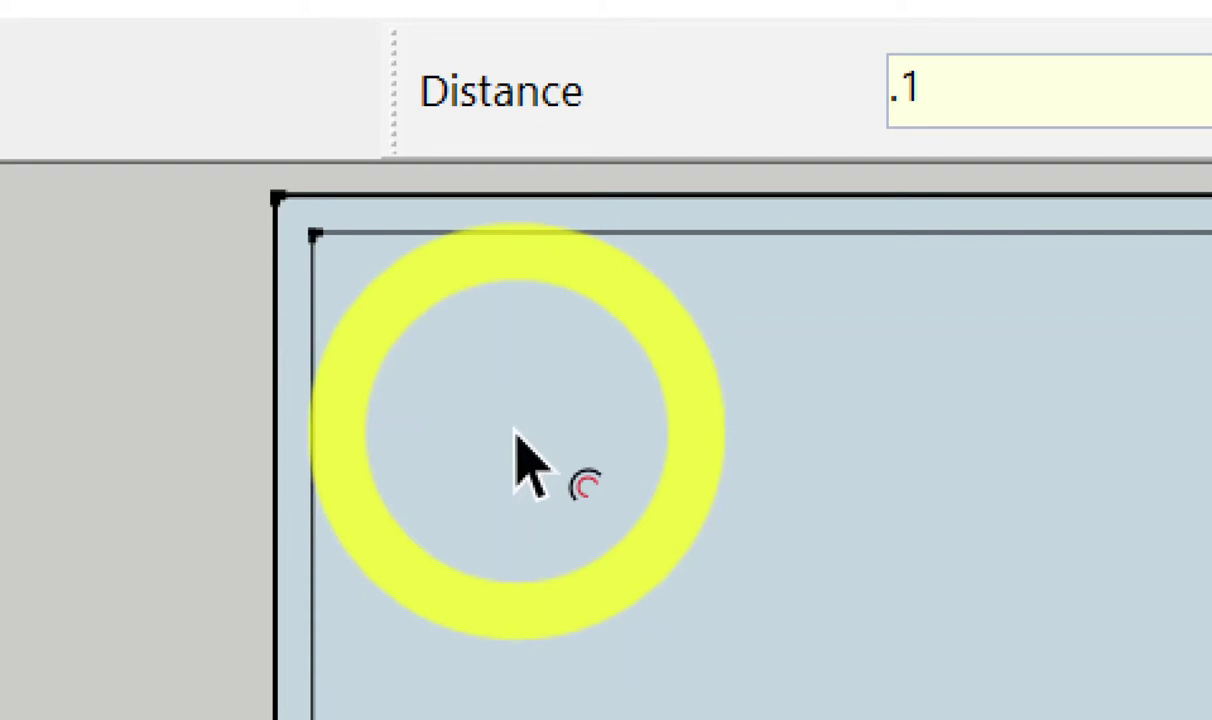
key("ctrl+z")
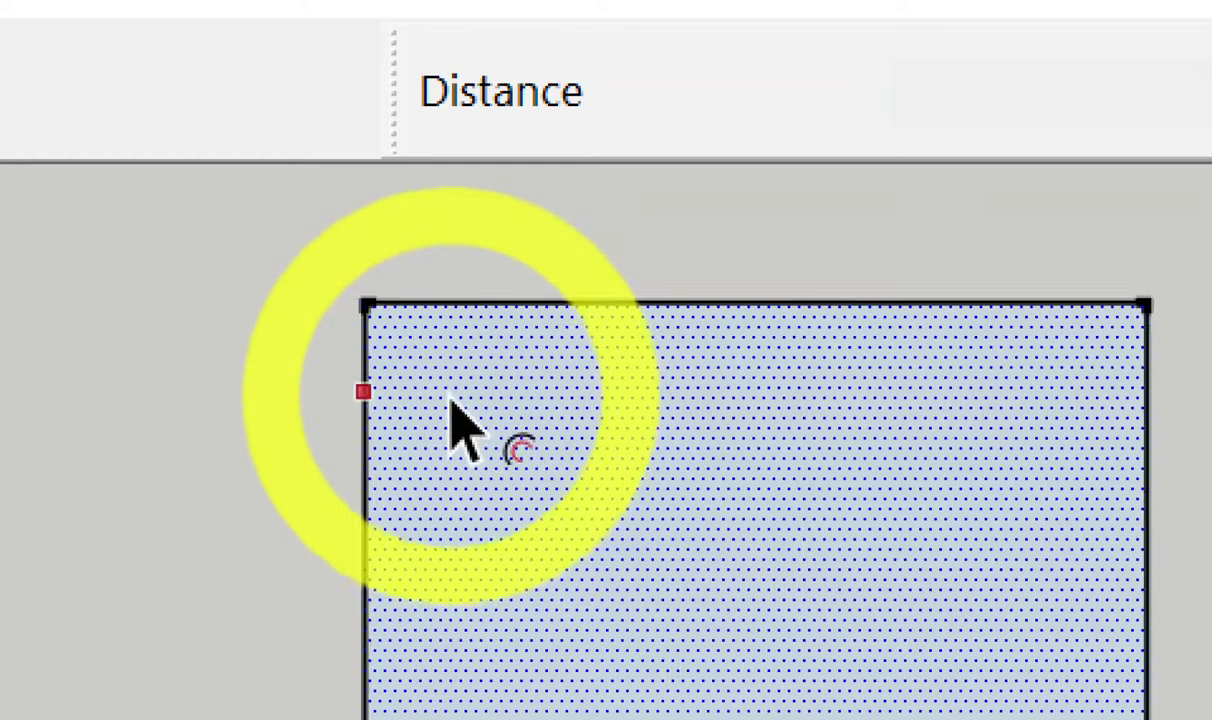
Offset the rectangle face inward by 0.1 m.
key("Escape")
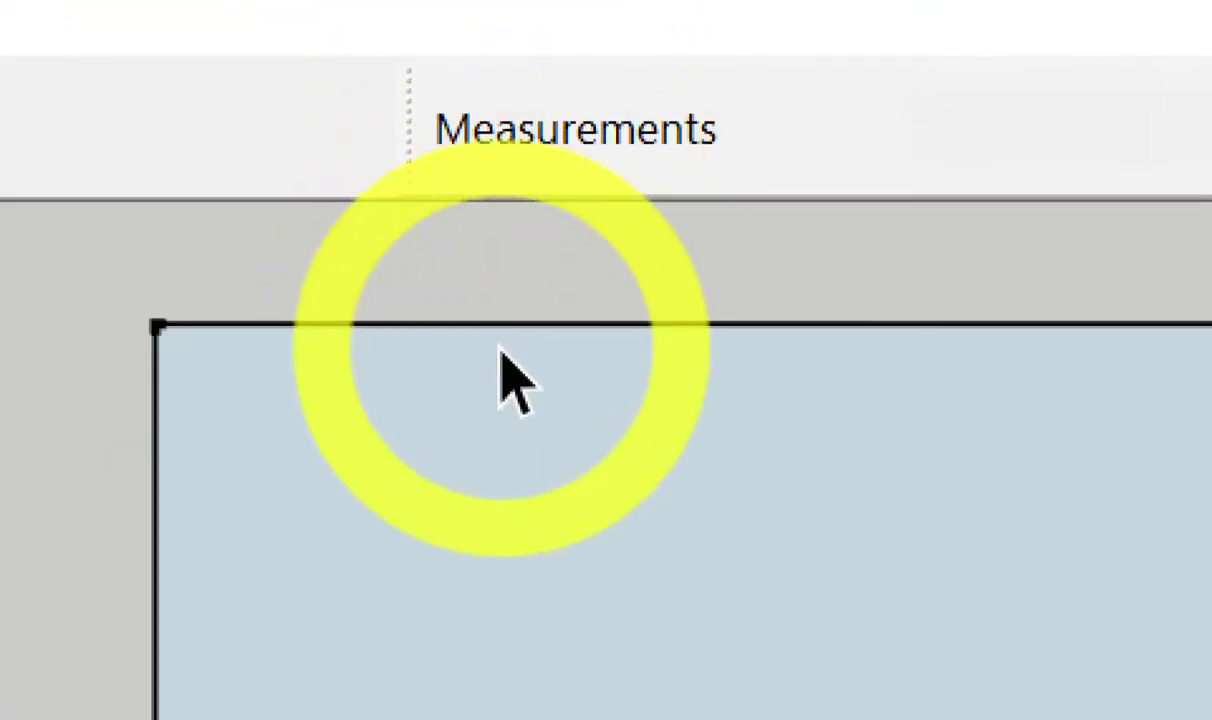
left_click(512, 355)
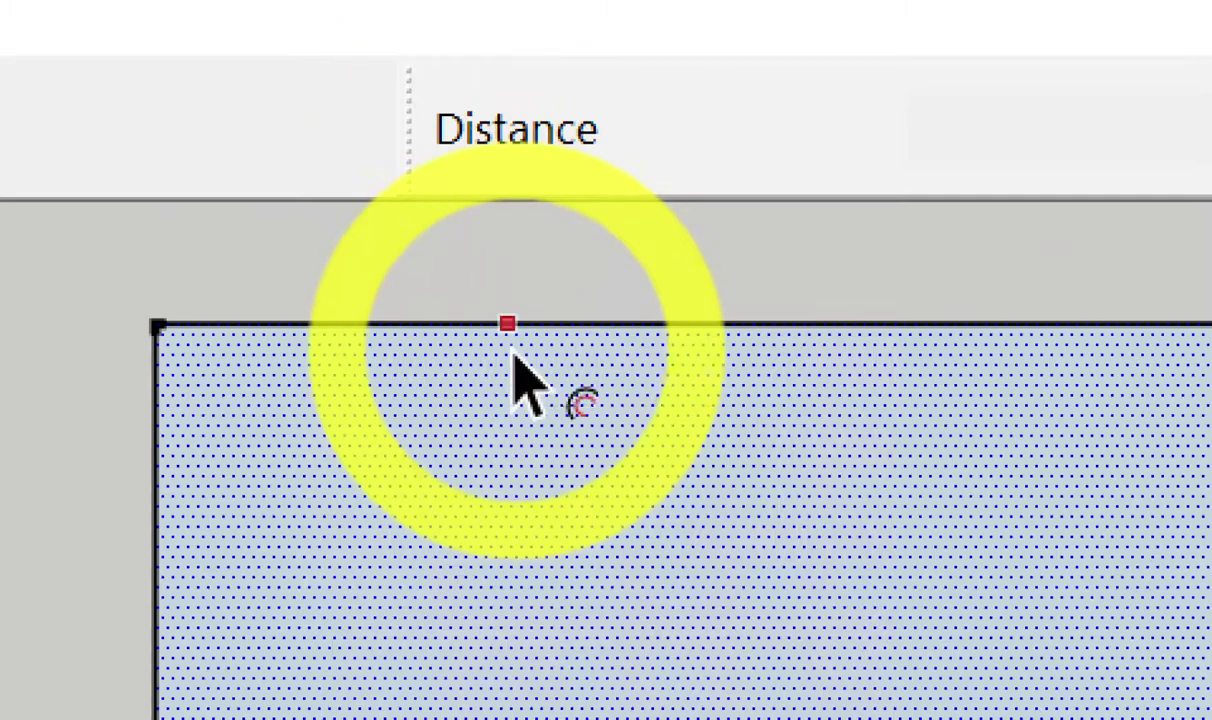
left_click_drag(514, 357, 522, 437)
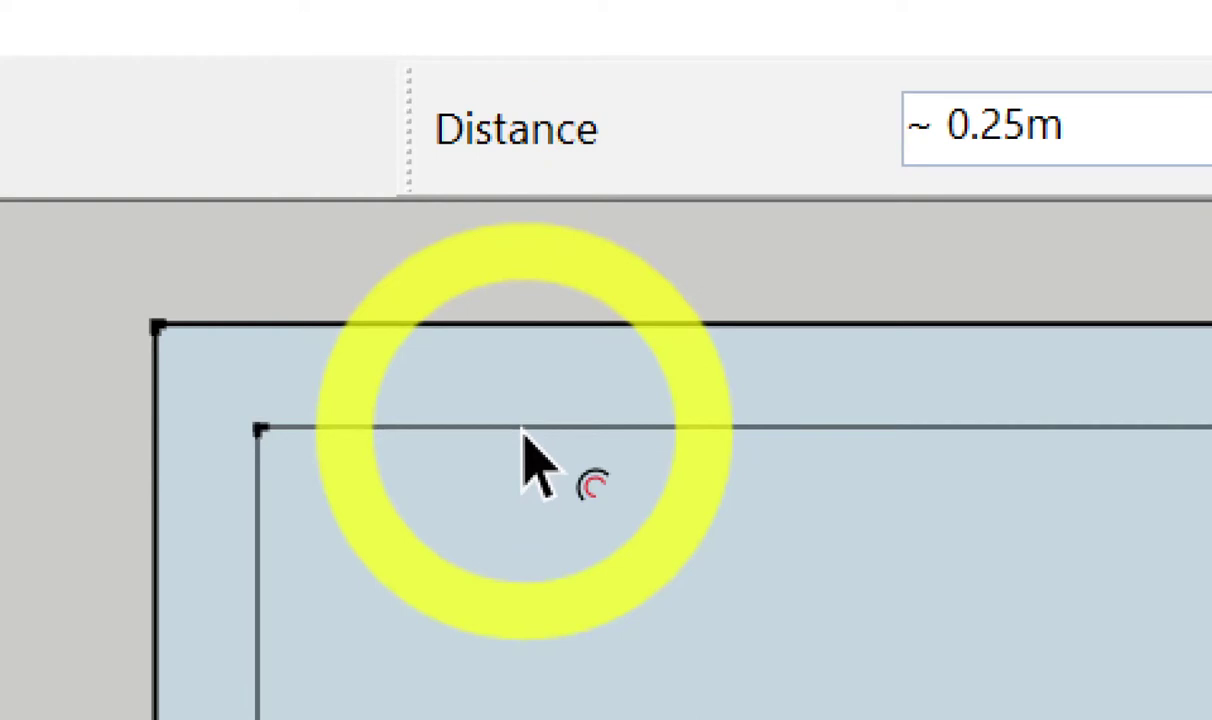
type(".1")
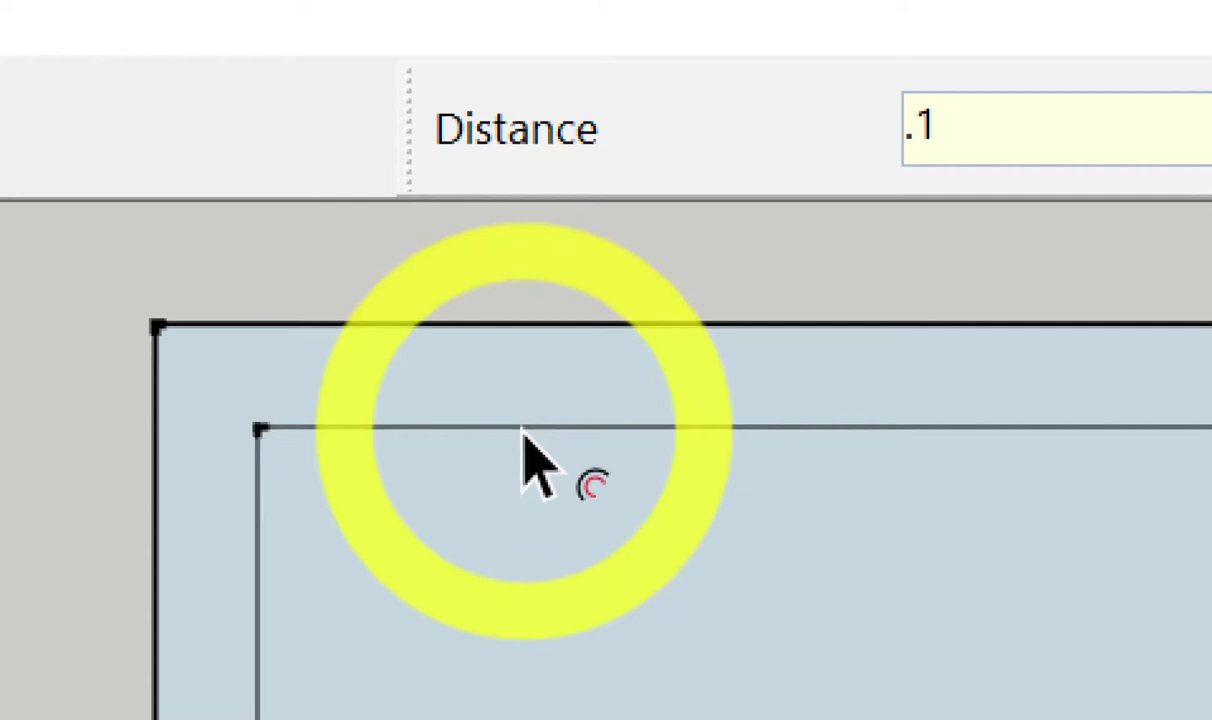
key("Return")
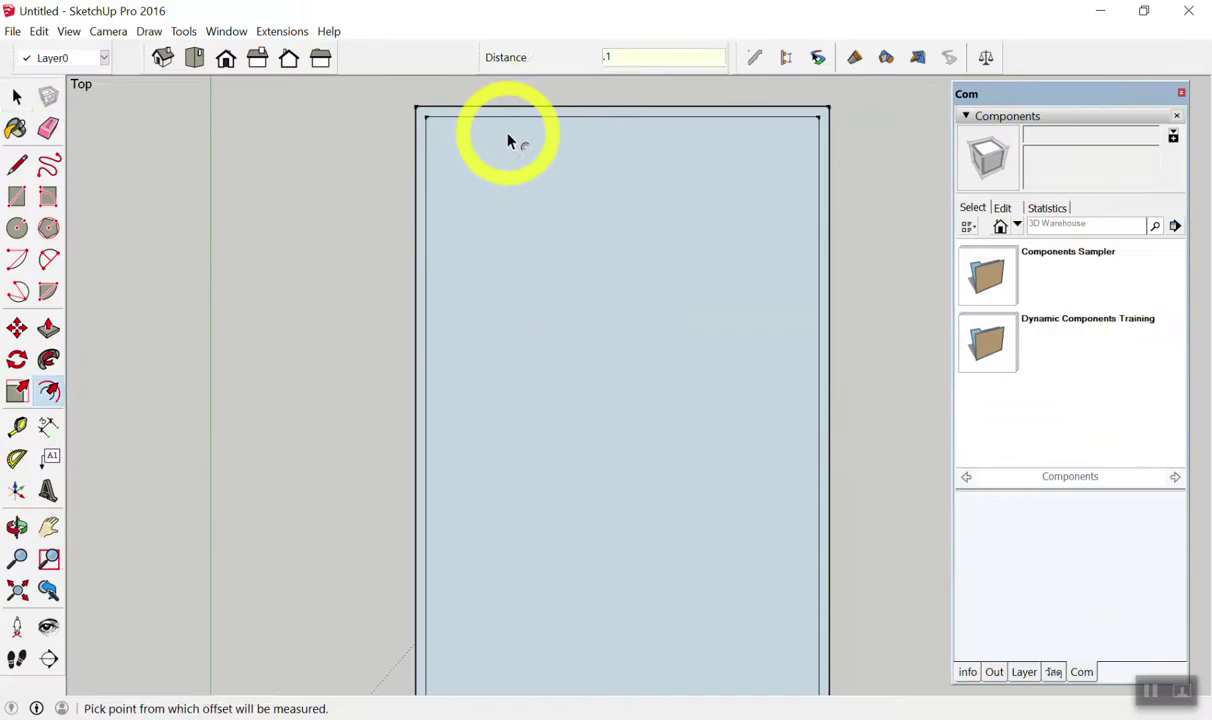
key("space")
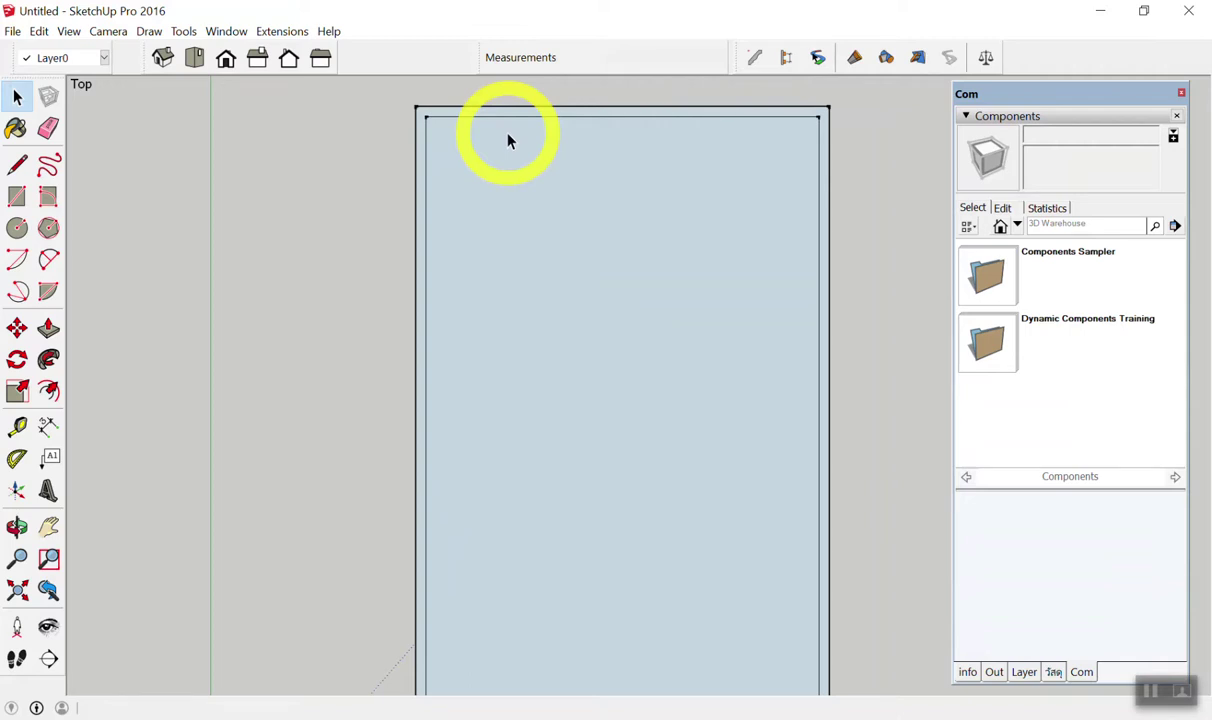
scroll(515, 150, "down", 1)
scroll(550, 175, "up", 1)
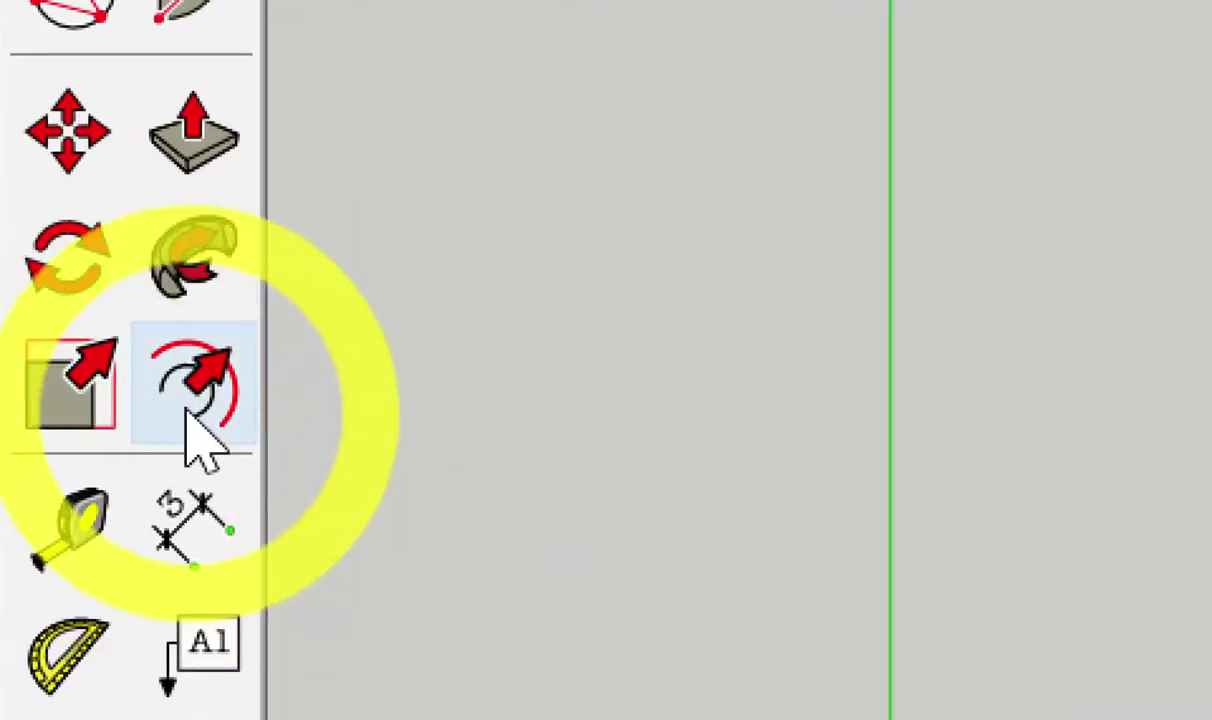
Redo the 0.1 m inward offset with the Offset tool and select the inner face.
left_click(188, 418)
mouse_move(503, 425)
left_mouse_down()
mouse_move(522, 184)
mouse_move(583, 222)
left_mouse_up()
left_click_drag(460, 290, 537, 291)
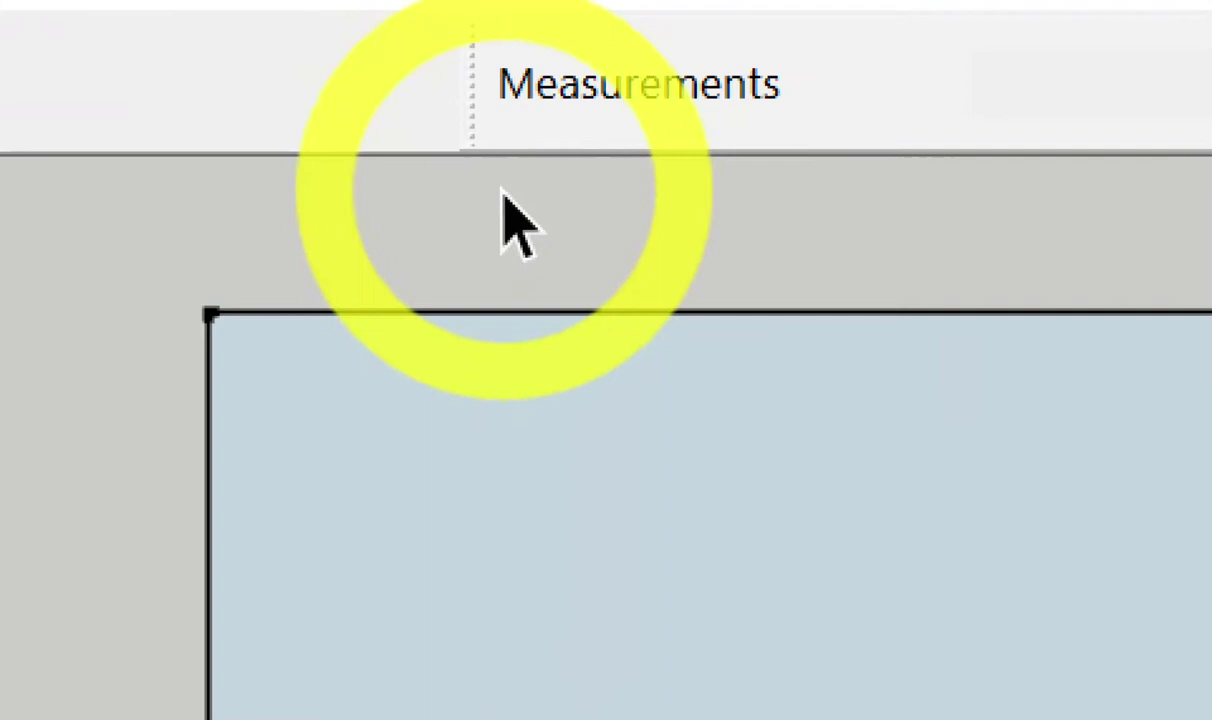
key("t")
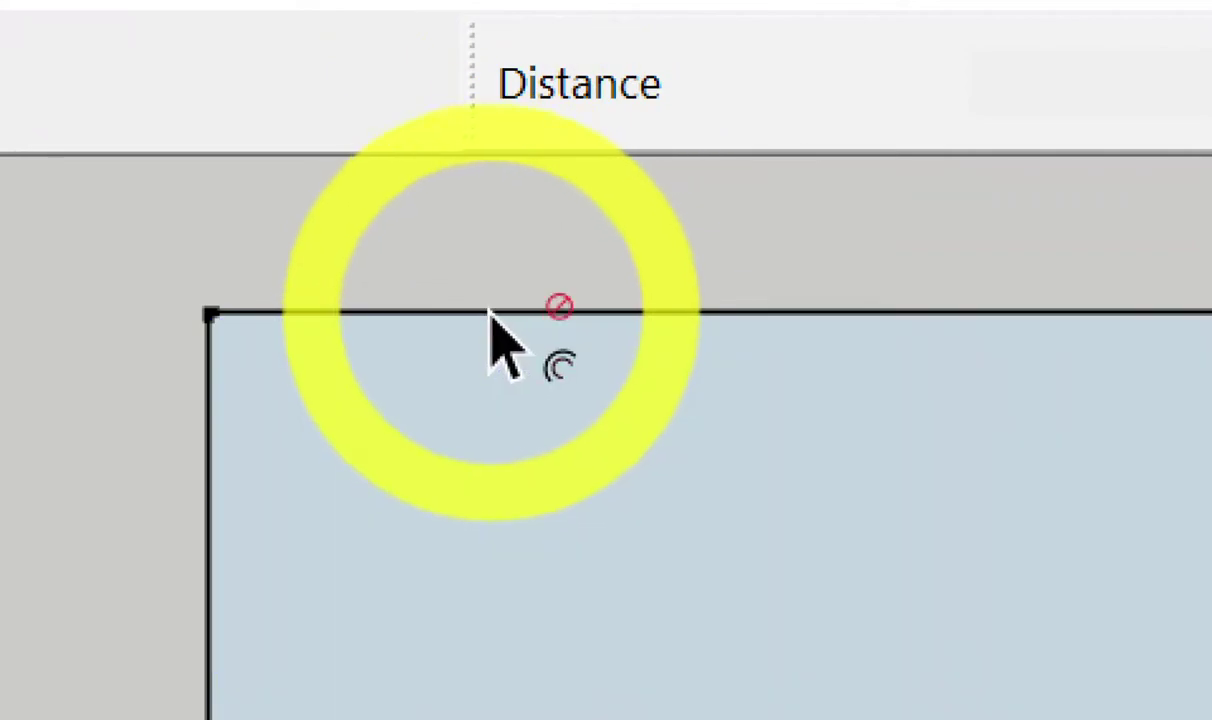
left_click(490, 316)
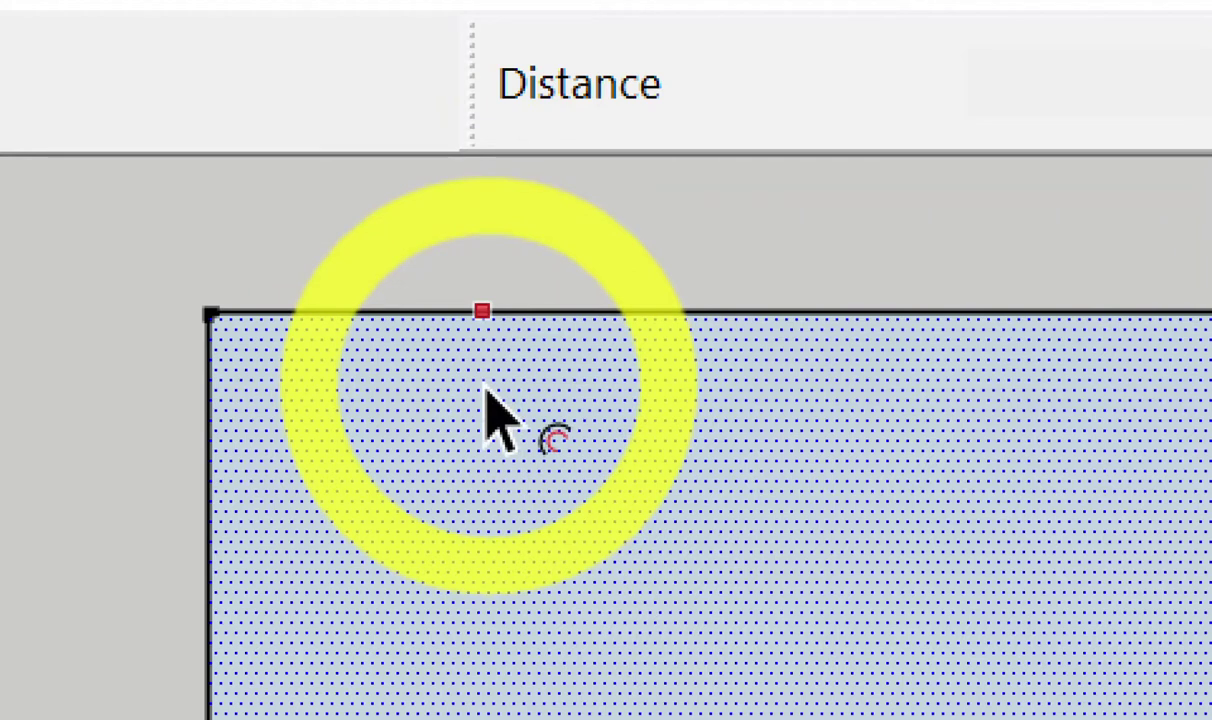
left_click(485, 392)
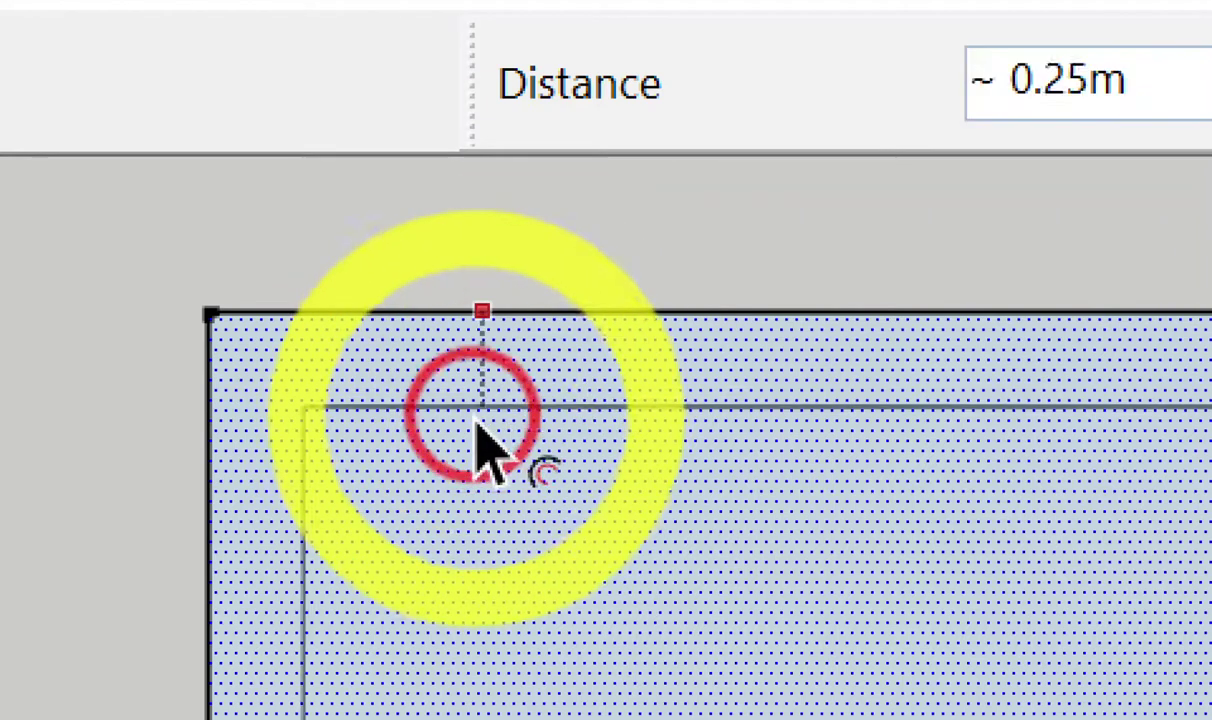
left_click(470, 500)
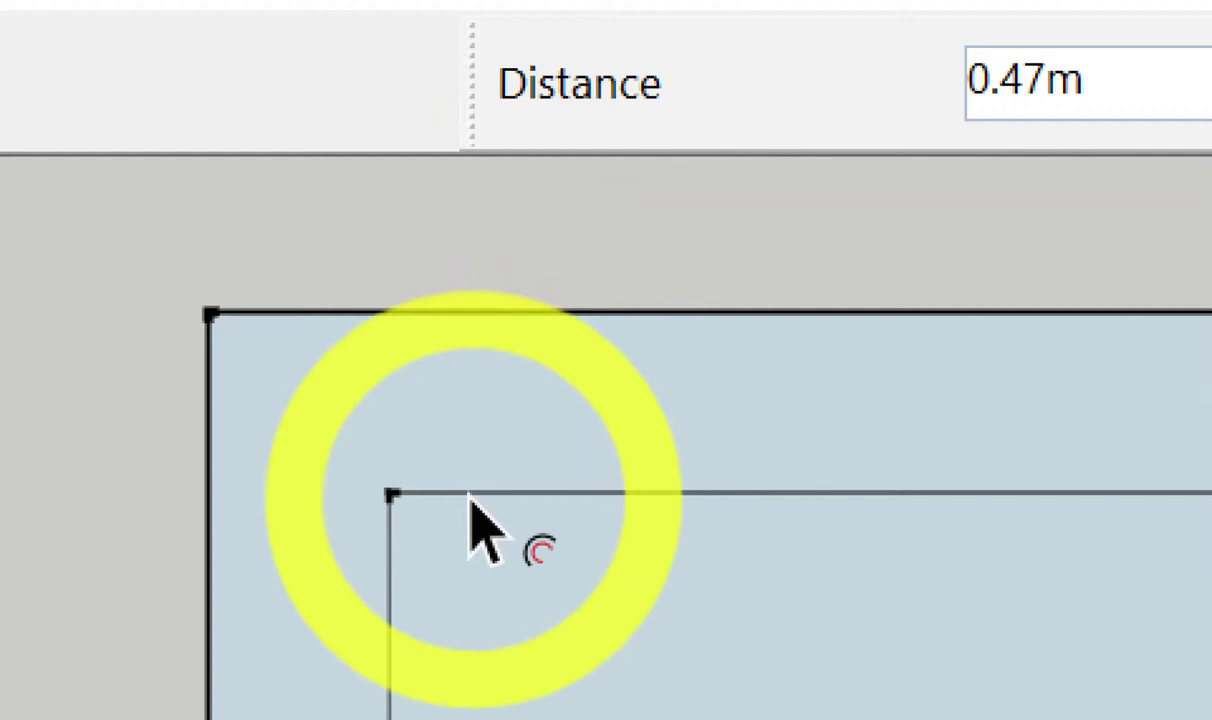
type(".1")
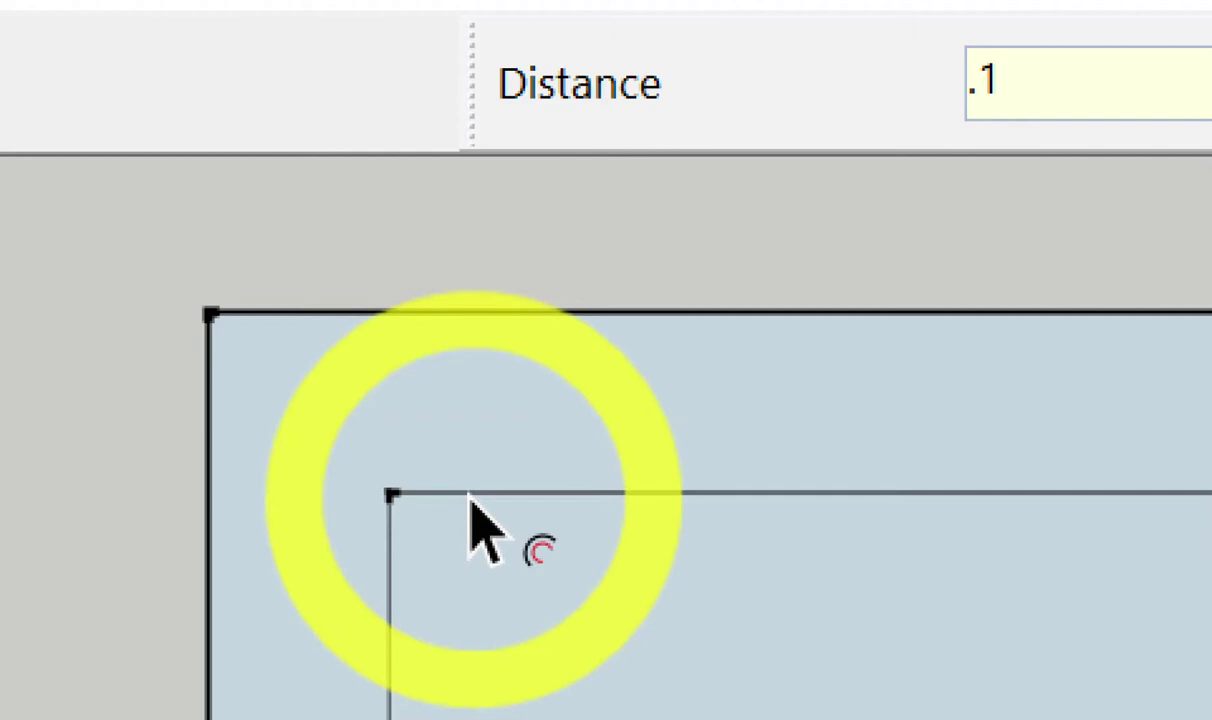
key("Return")
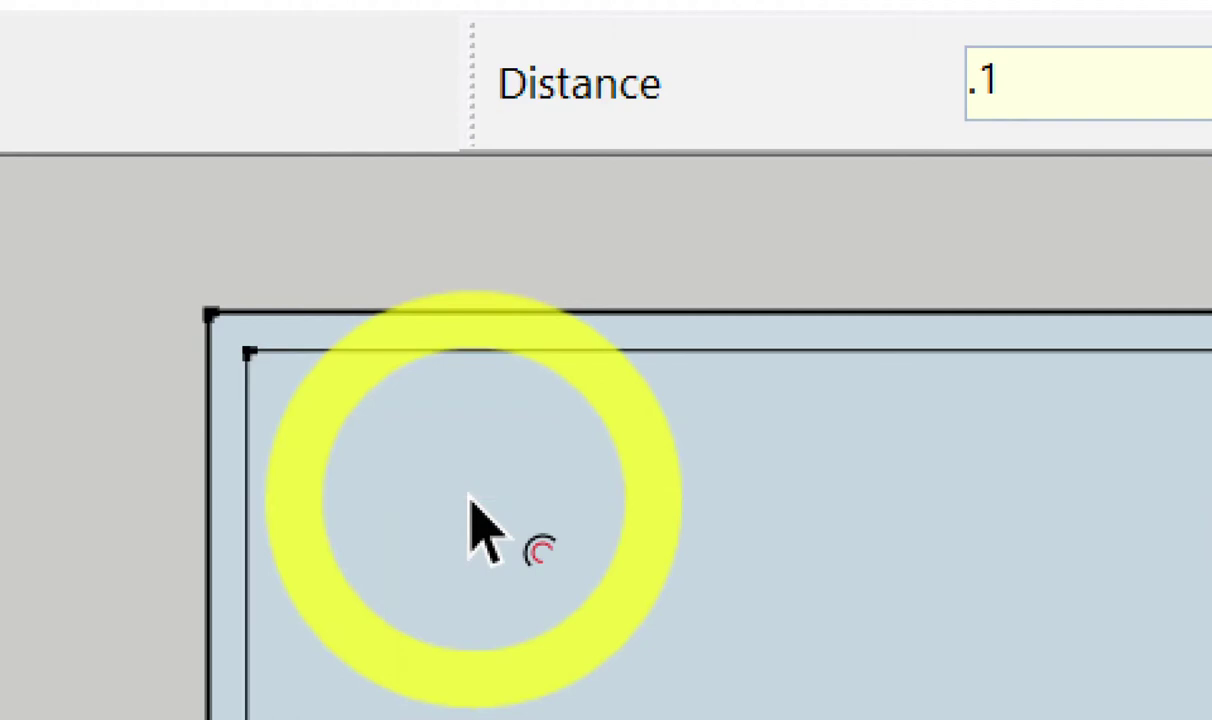
key("space")
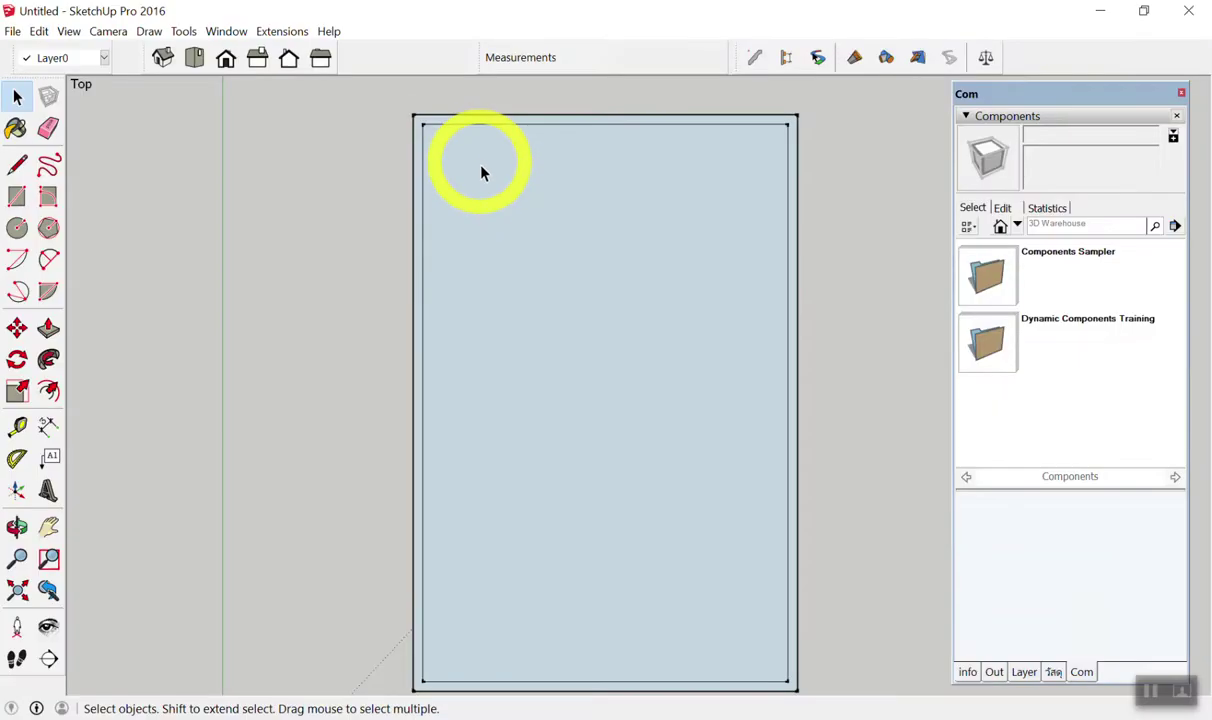
left_click(481, 172)
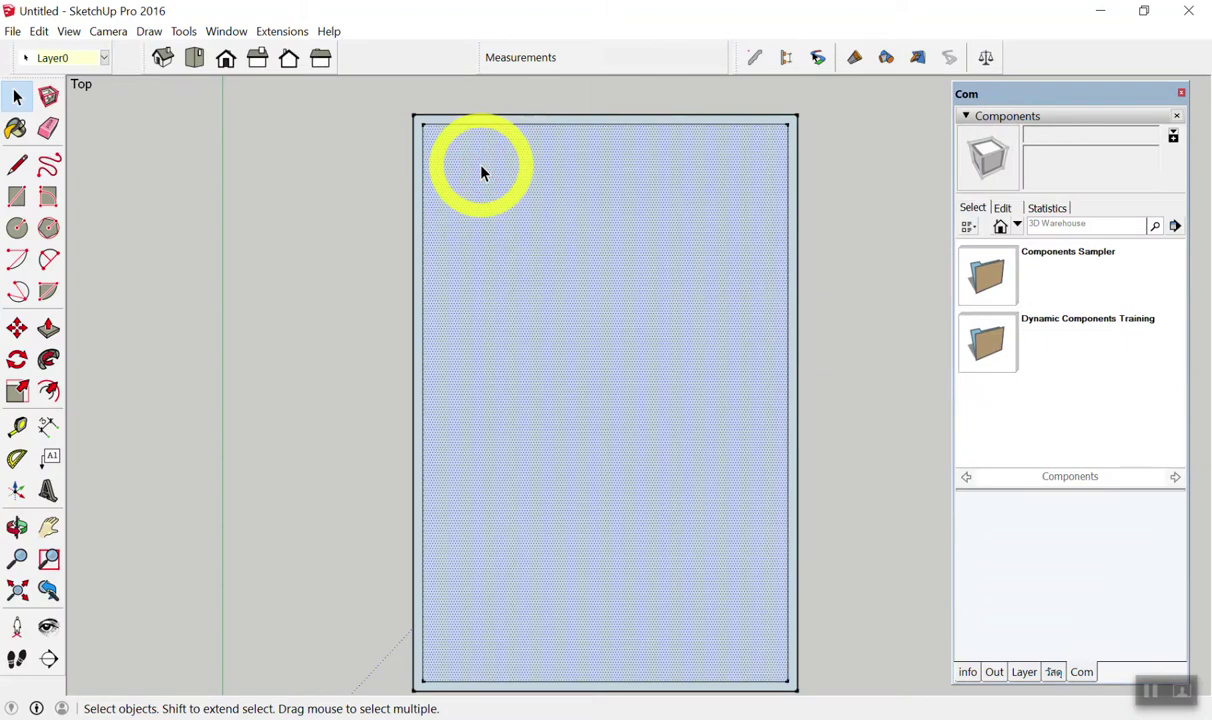
Delete the inner rectangle face, leaving only the 0.1 m wide border strip.
key("Delete")
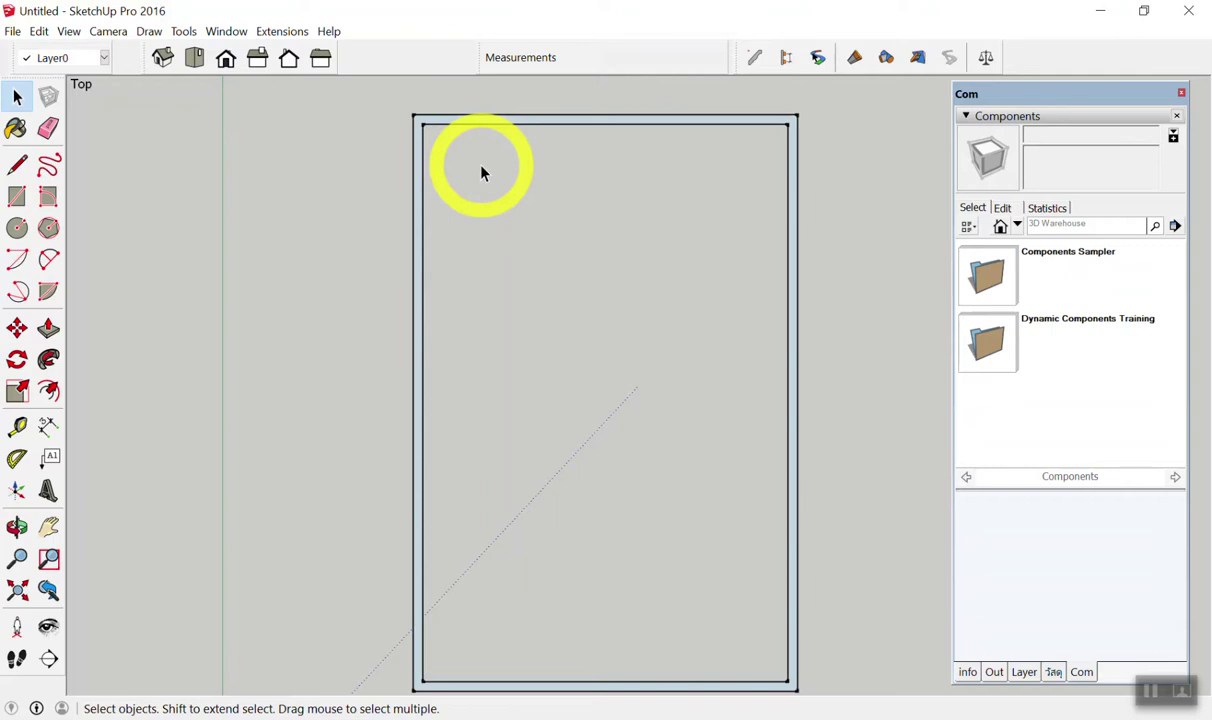
scroll(481, 173, "down", 5)
Orbit around the rectangle and switch to an isometric view of the model.
mouse_move(525, 211)
middle_mouse_down()
mouse_move(462, 283)
mouse_move(314, 319)
mouse_move(457, 276)
mouse_move(405, 400)
middle_mouse_up()
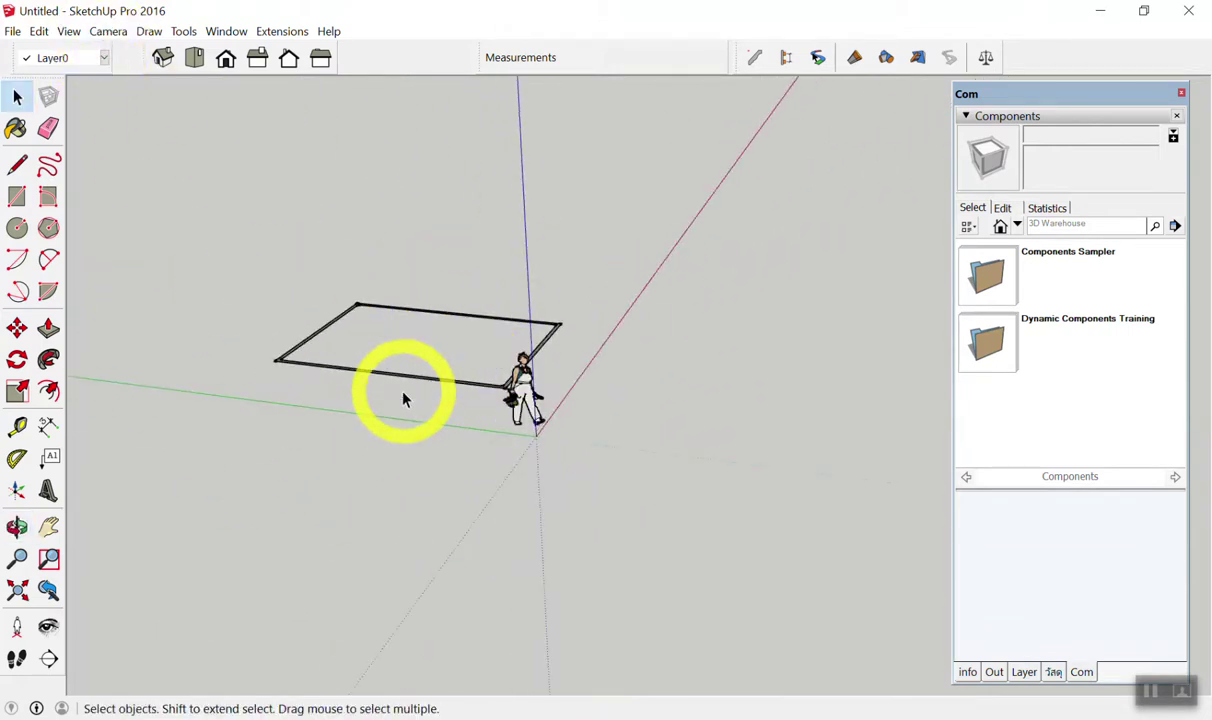
mouse_move(405, 400)
middle_mouse_down()
mouse_move(638, 290)
mouse_move(426, 378)
mouse_move(652, 333)
mouse_move(646, 398)
middle_mouse_up()
scroll(611, 398, "up", 3)
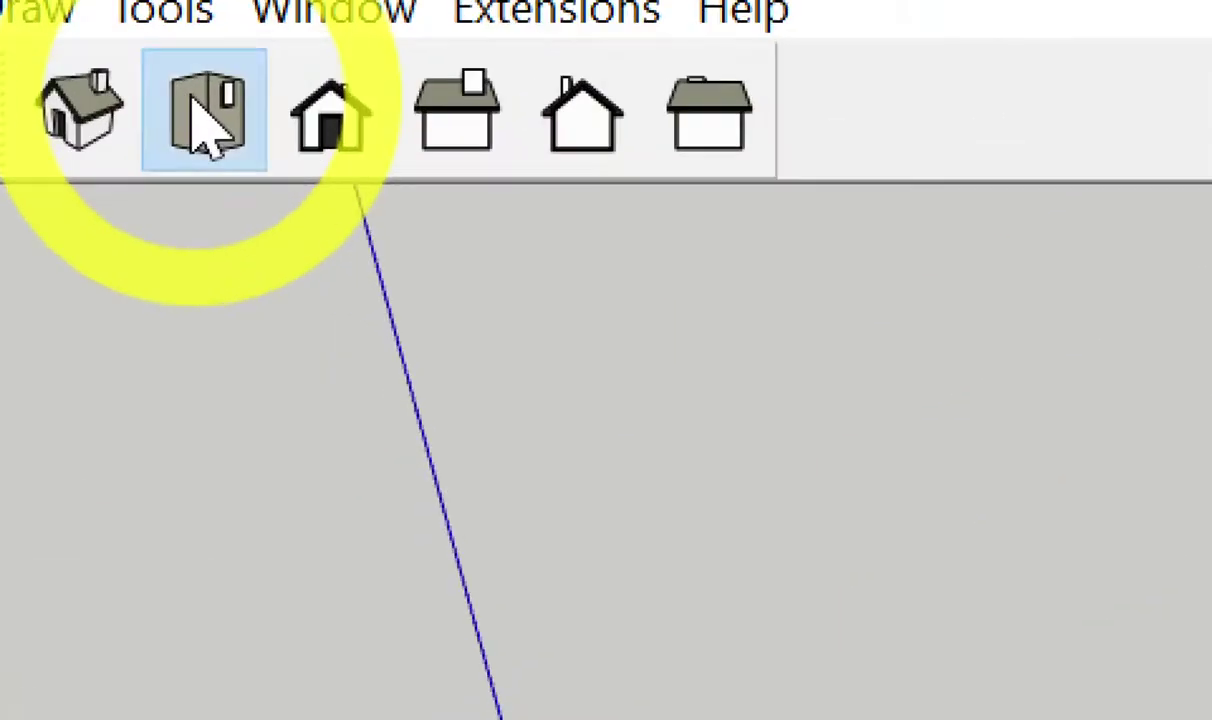
left_click(205, 120)
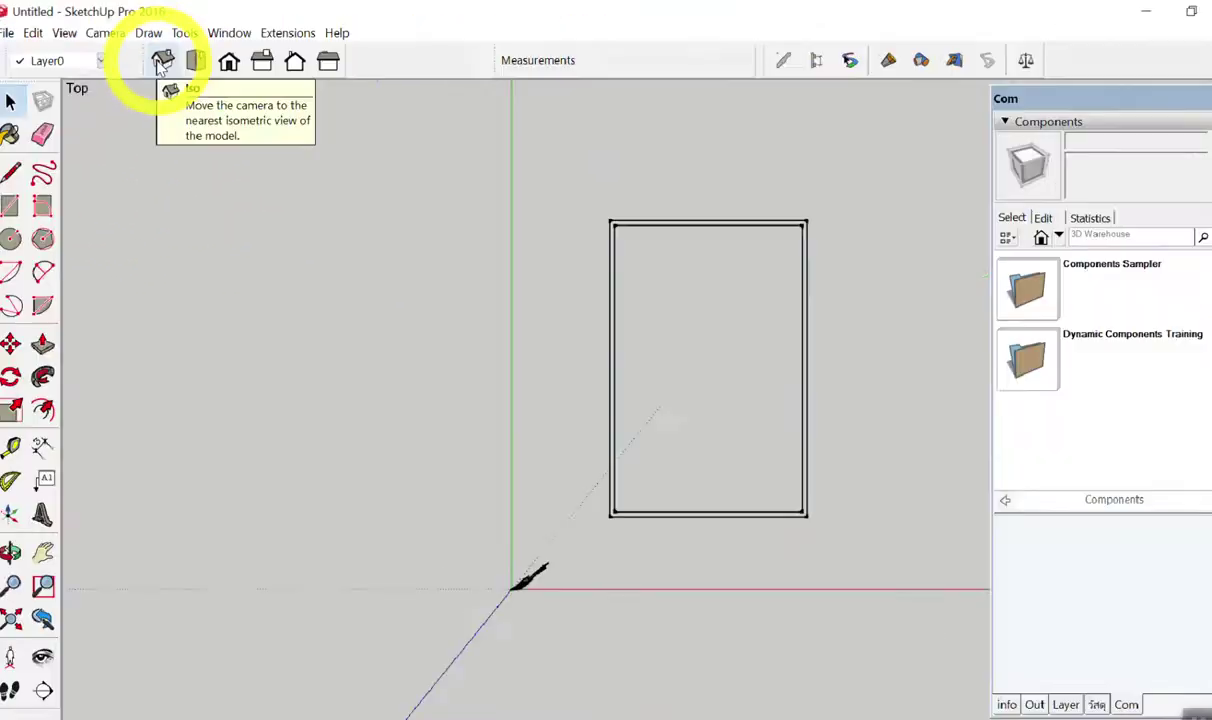
left_click(161, 64)
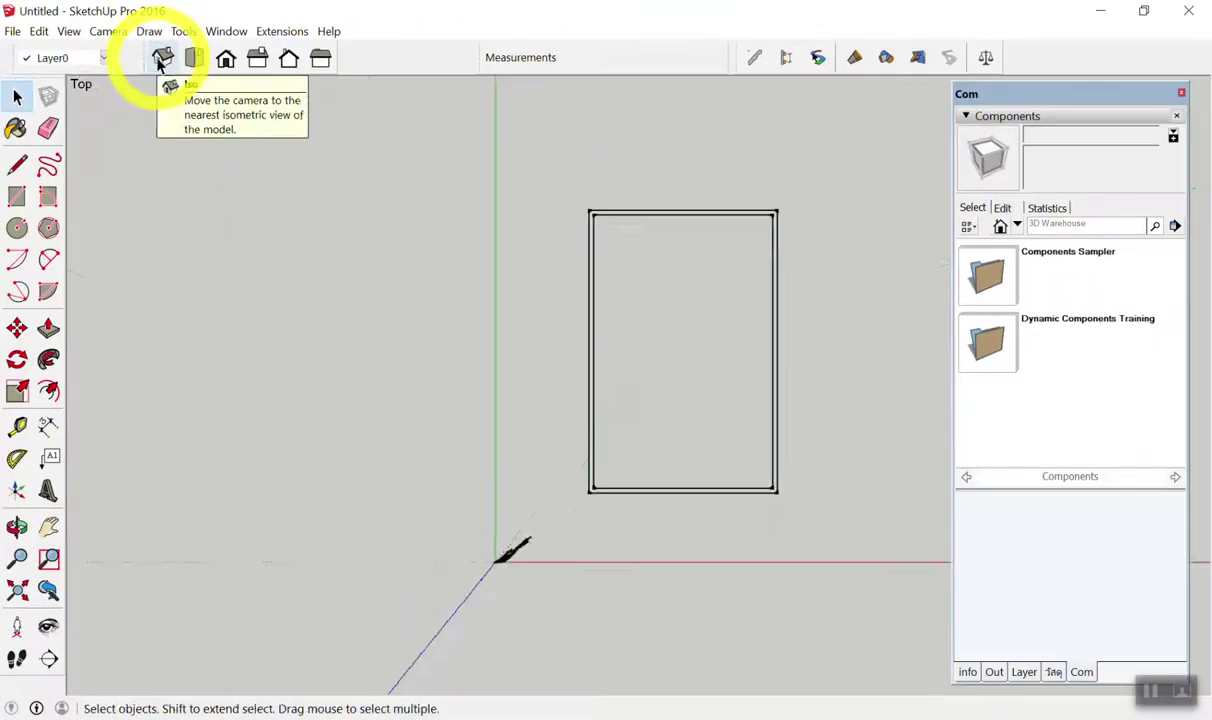
scroll(500, 340, "up", 2)
scroll(445, 425, "up", 2)
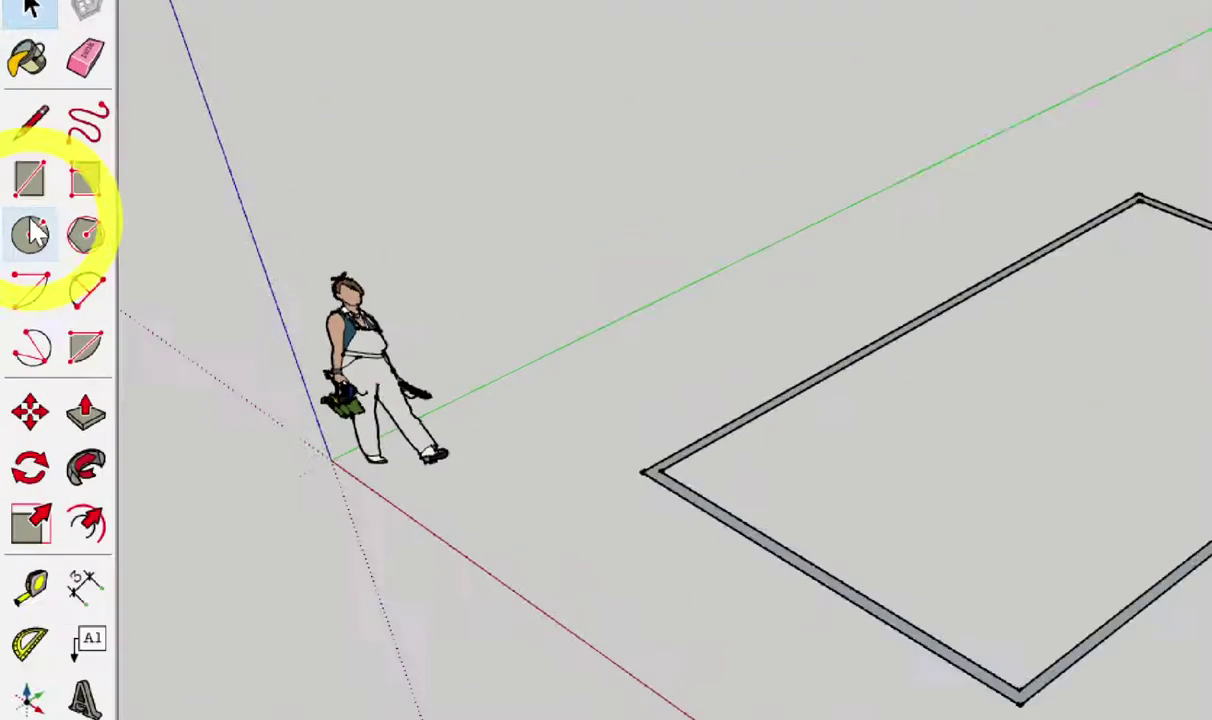
left_click_drag(190, 395, 428, 274)
mouse_move(485, 408)
left_mouse_down()
mouse_move(578, 218)
mouse_move(490, 265)
left_mouse_up()
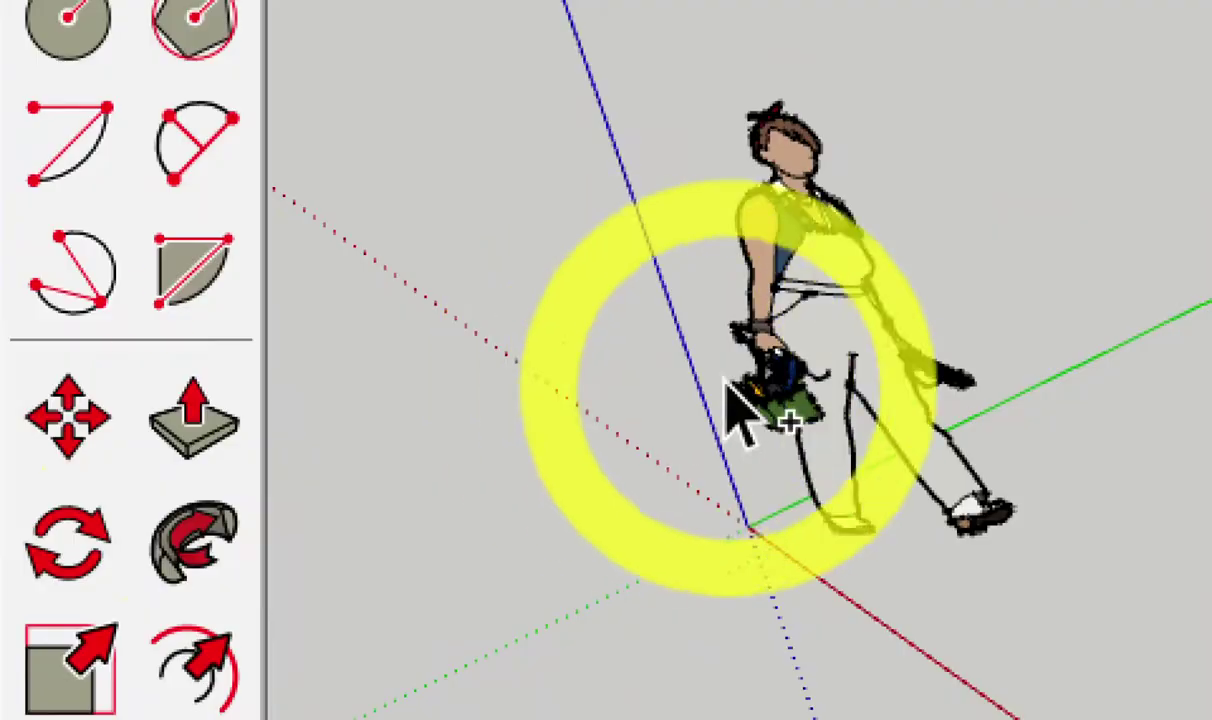
Push/Pull the border strip up 3 m, then undo the extrusion.
key("p")
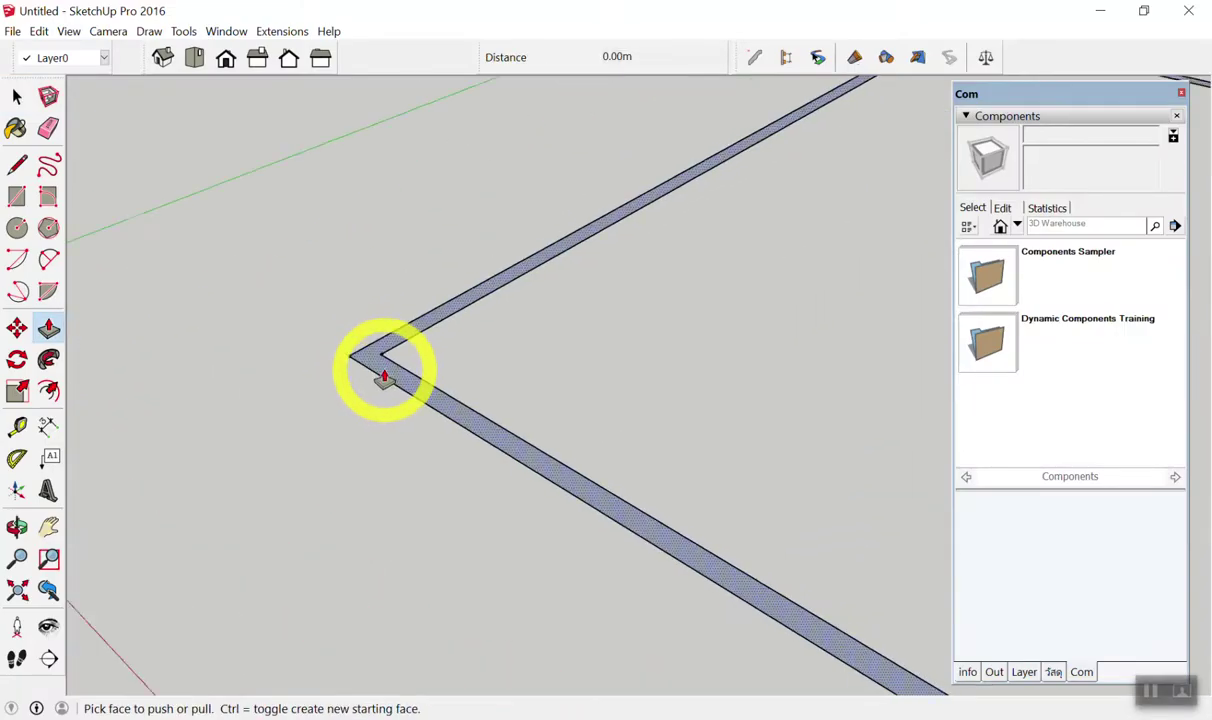
left_click_drag(388, 376, 388, 292)
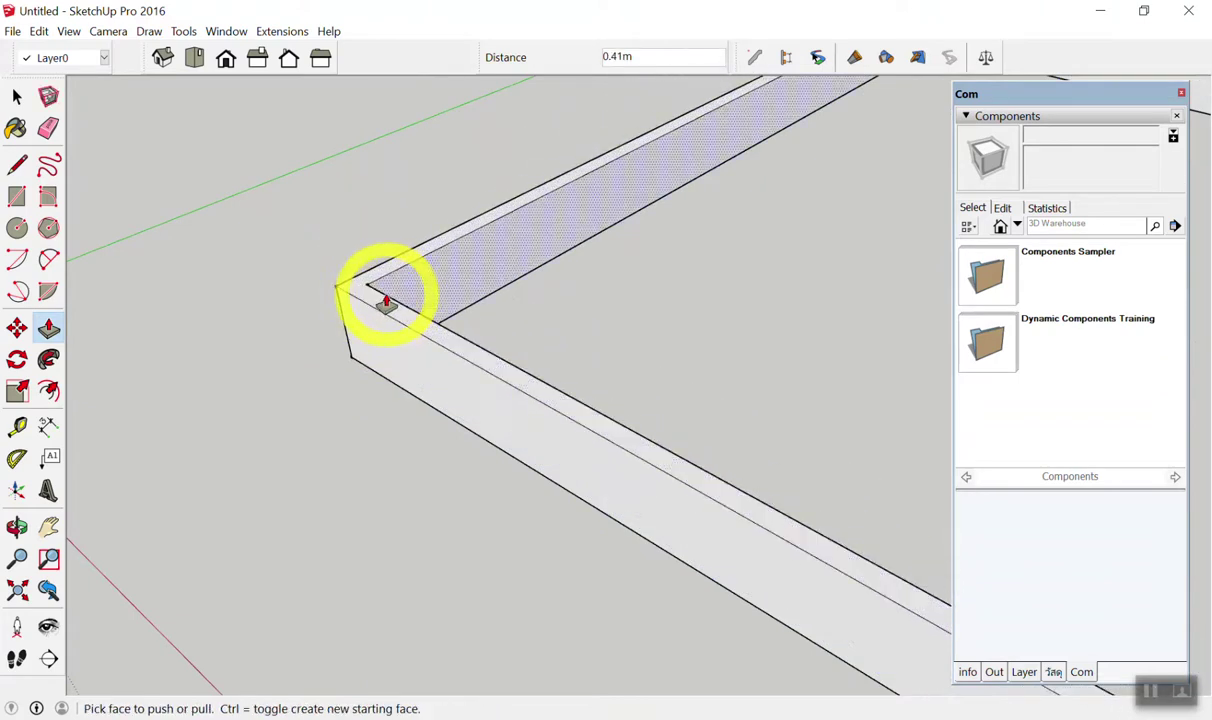
key("ctrl+z")
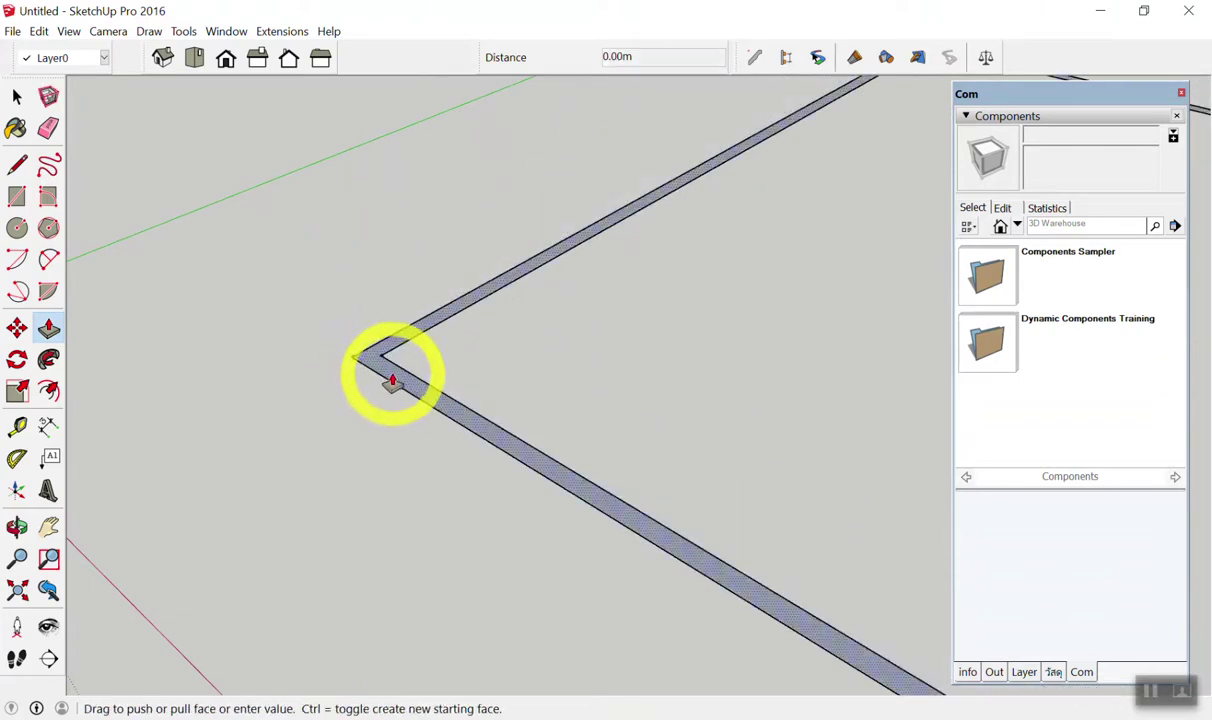
left_click_drag(388, 380, 394, 211)
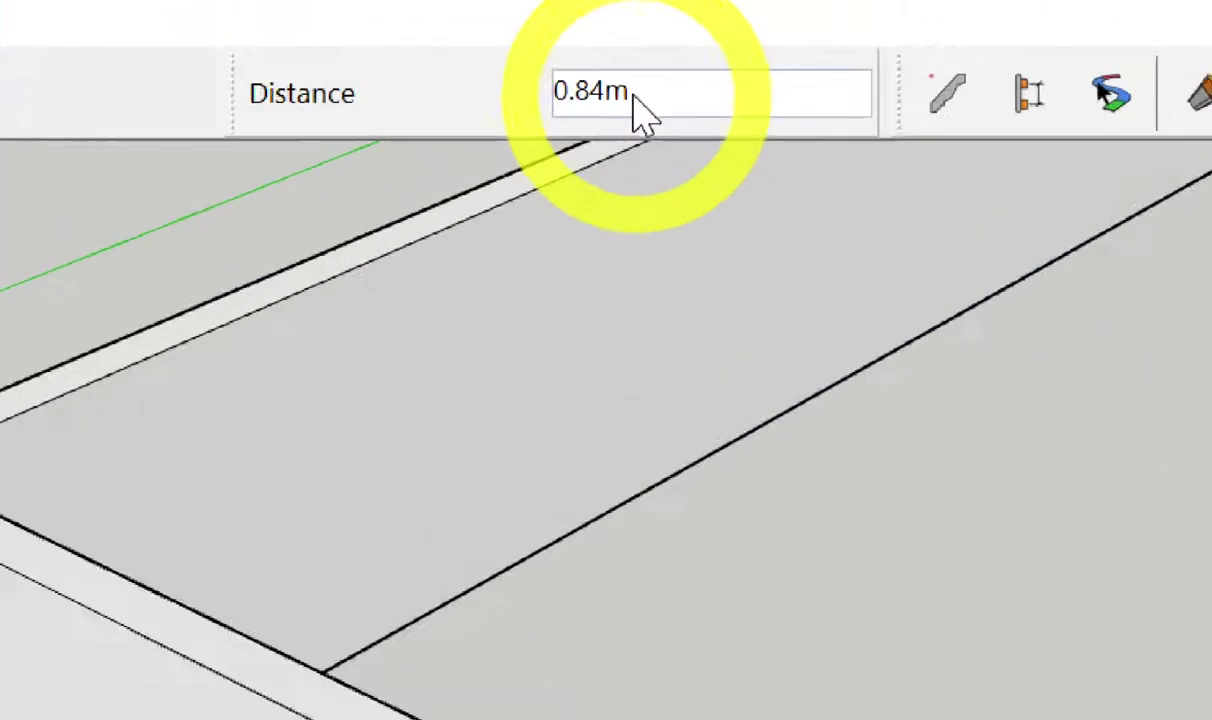
type("3.00m")
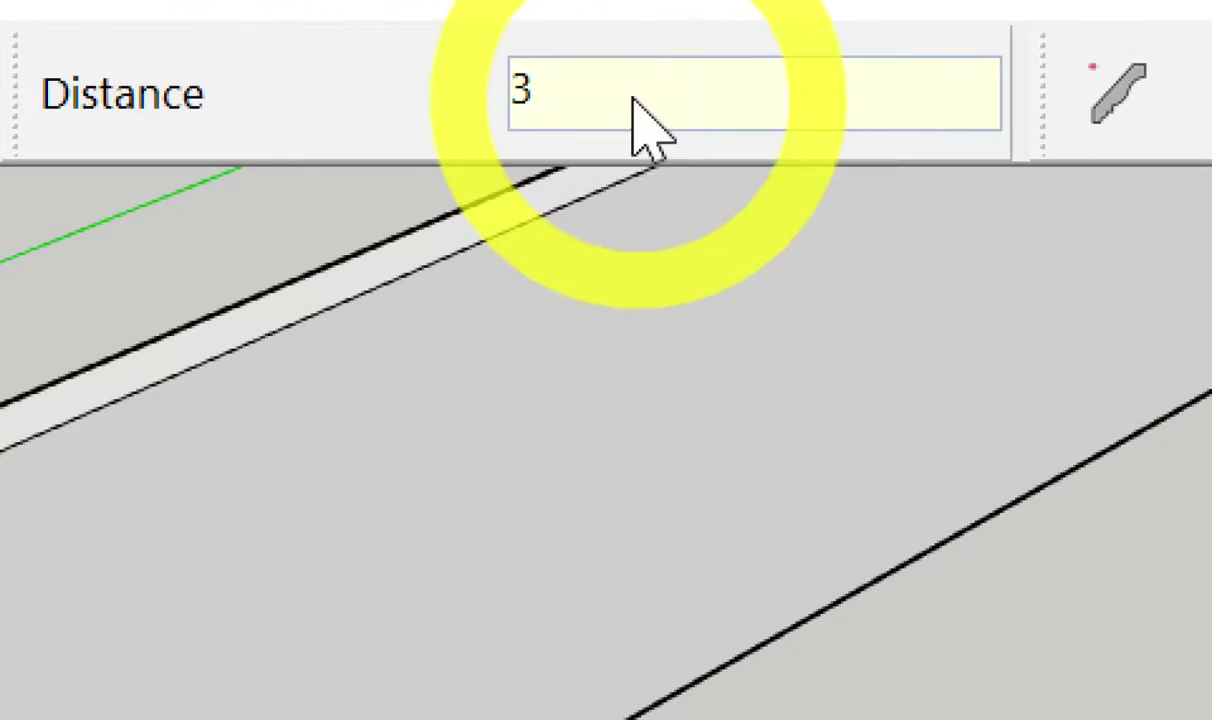
key("Return")
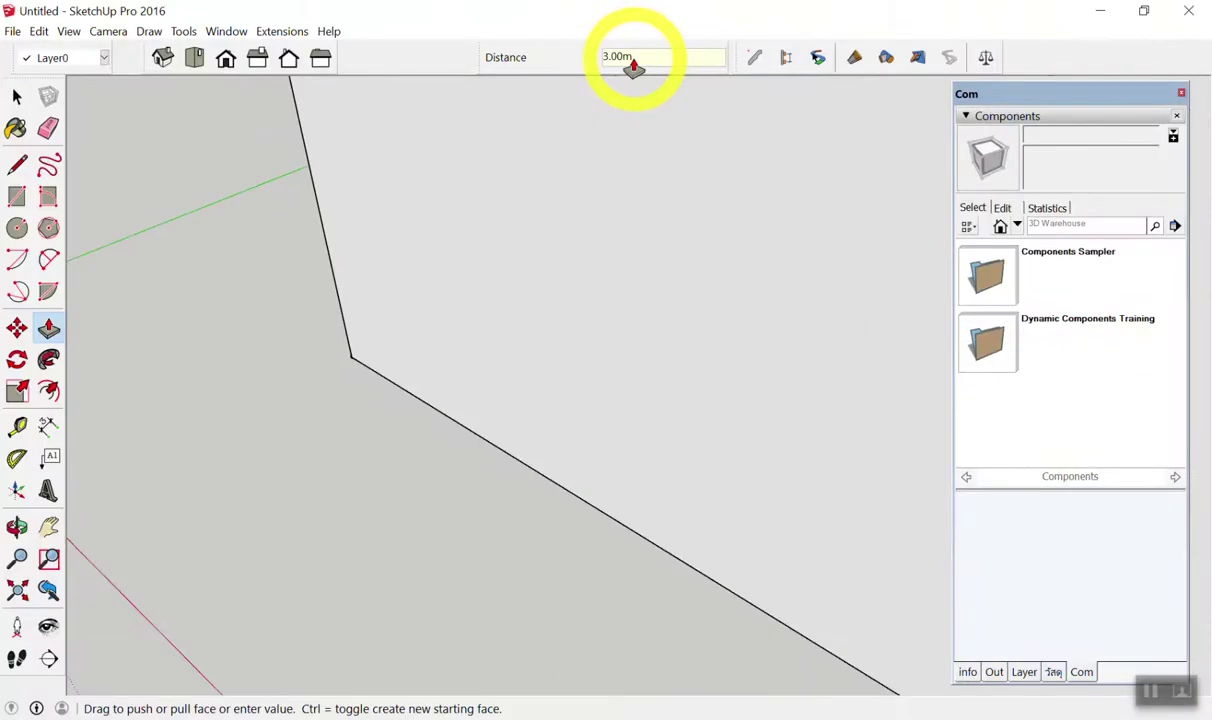
key("space")
scroll(592, 297, "down", 3)
scroll(617, 346, "down", 3)
scroll(644, 345, "up", 4)
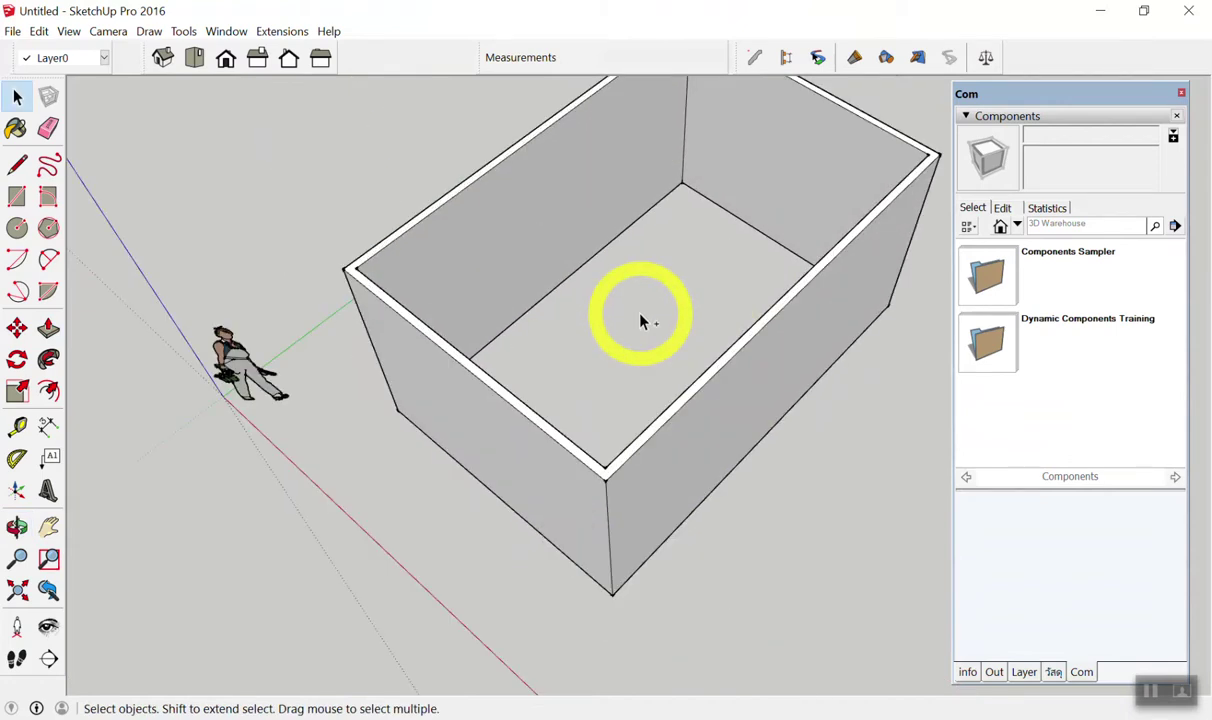
key("ctrl+z")
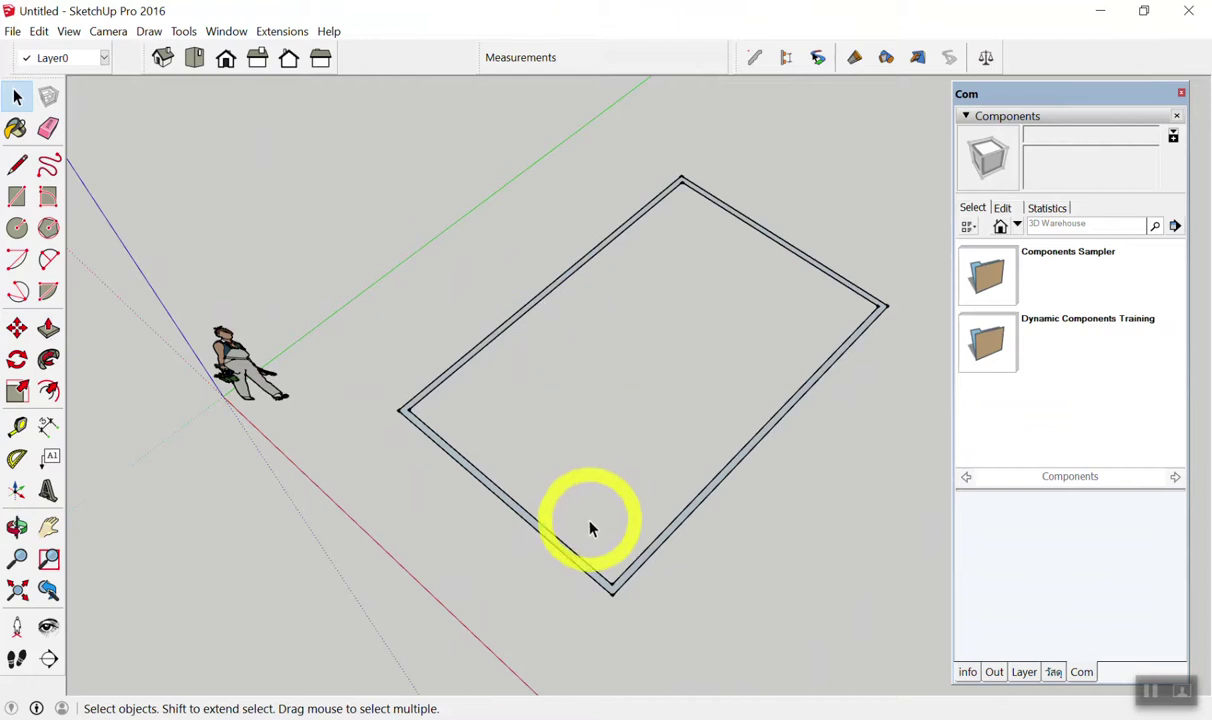
Zoom in on the wall strip, abandoning a first Push/Pull attempt.
key("p")
scroll(441, 446, "up", 2)
scroll(398, 387, "up", 3)
scroll(355, 390, "up", 2)
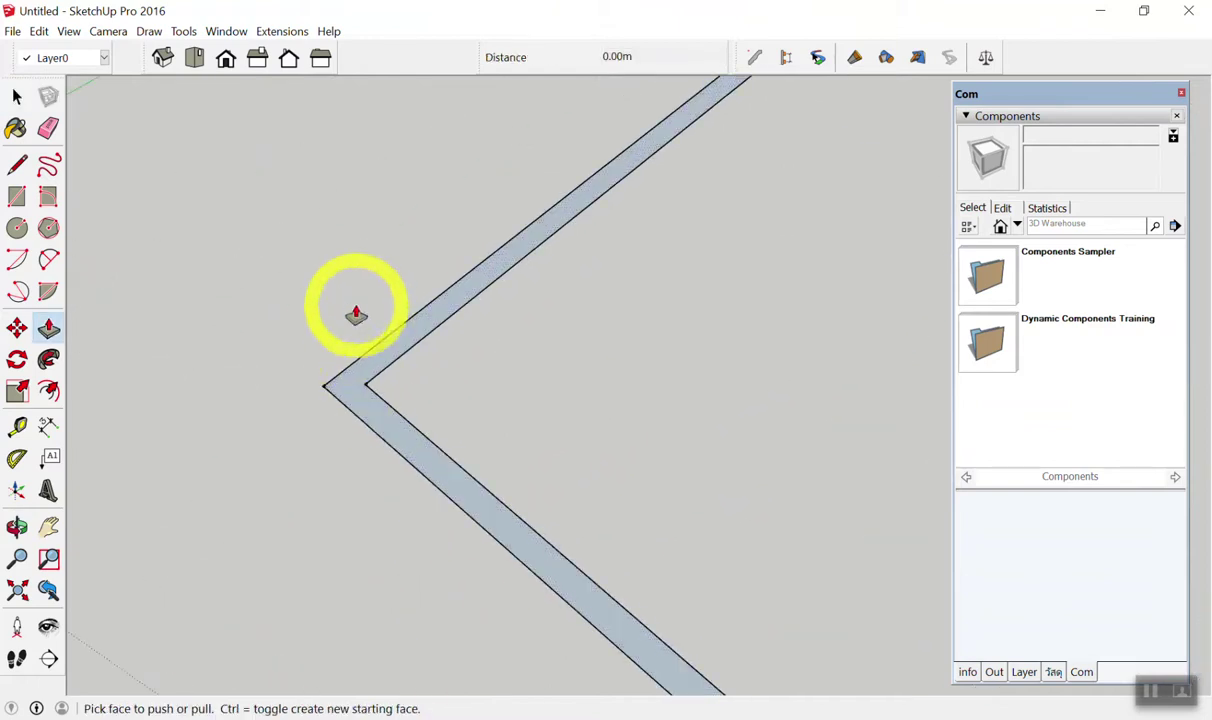
key("space")
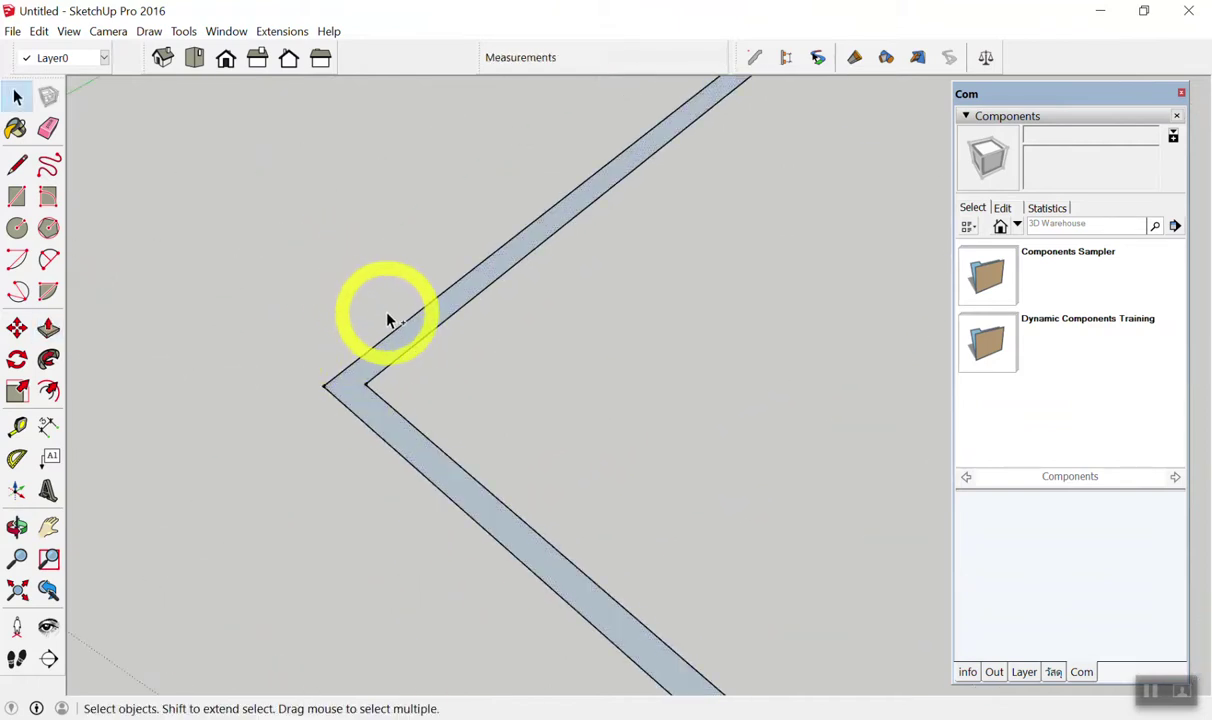
mouse_move(487, 383)
left_mouse_down()
mouse_move(468, 177)
mouse_move(446, 272)
left_mouse_up()
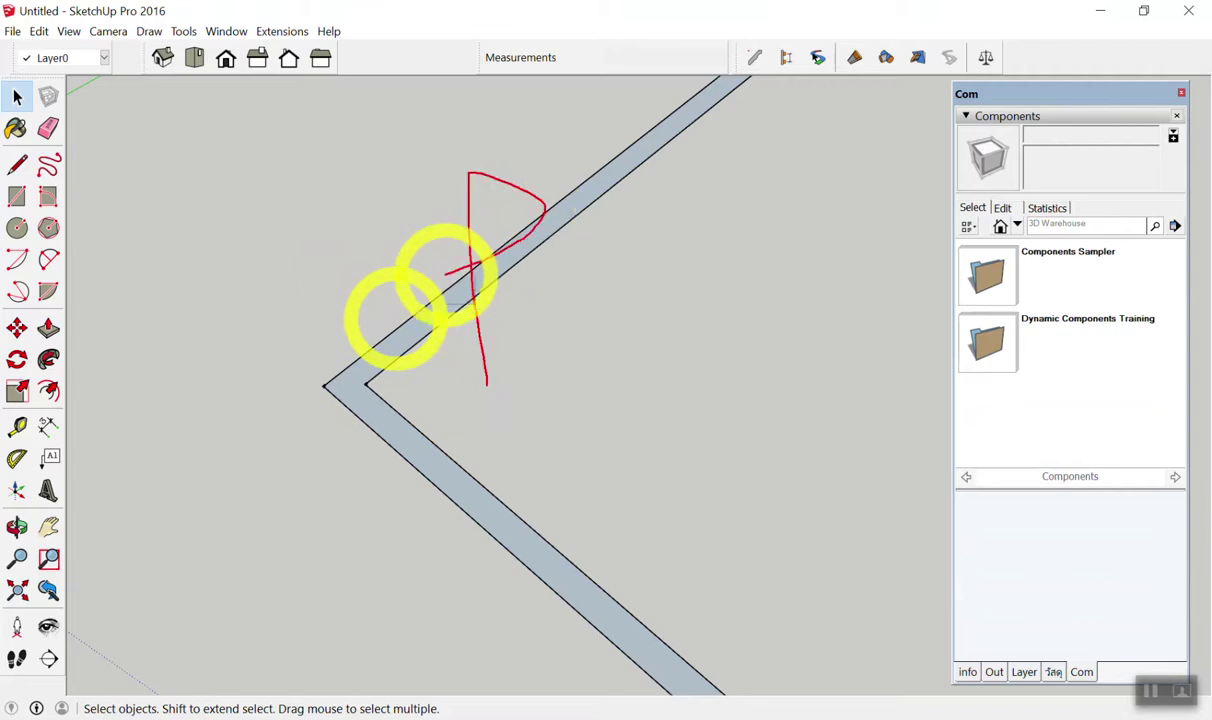
key("Escape")
Pull the 0.1 m border strip up 3 m into four walls.
key("p")
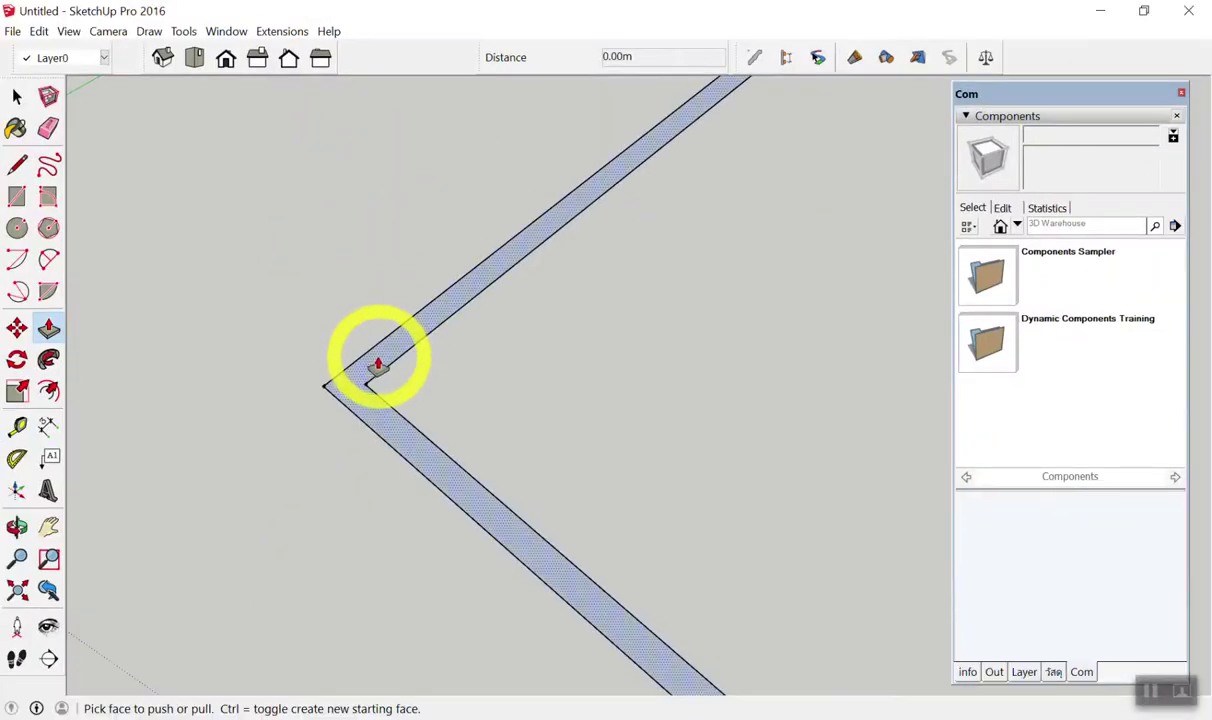
left_click(384, 346)
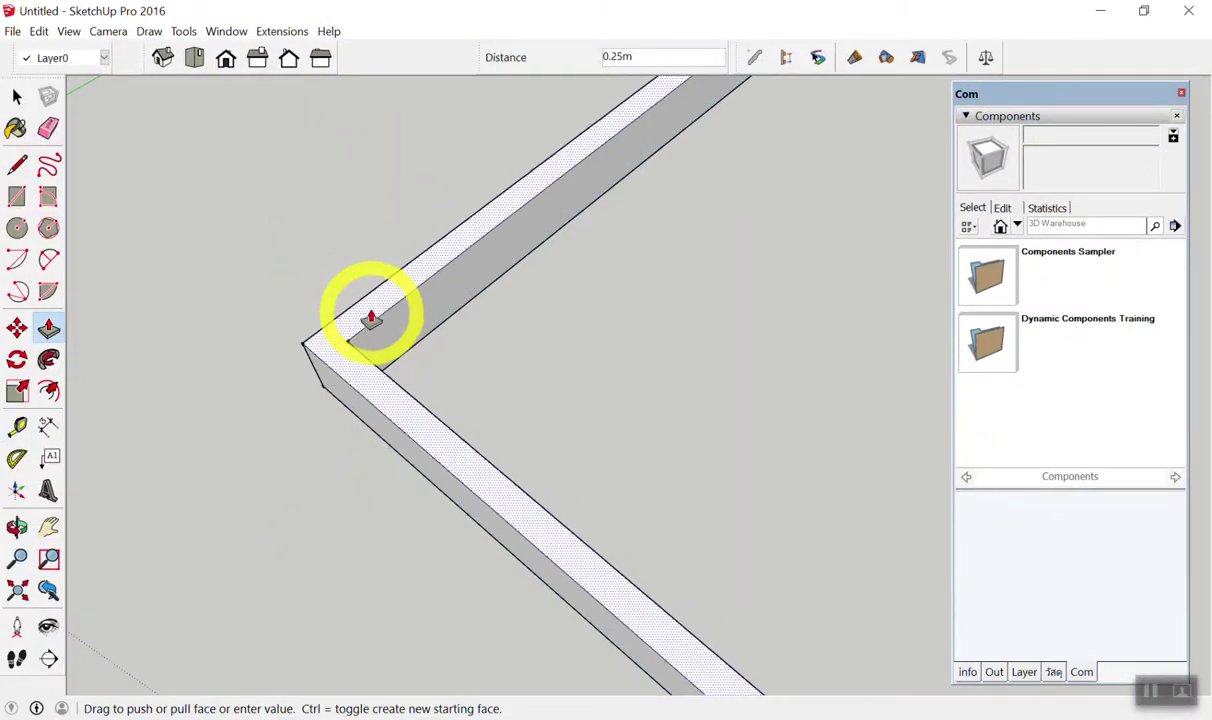
left_click(369, 268)
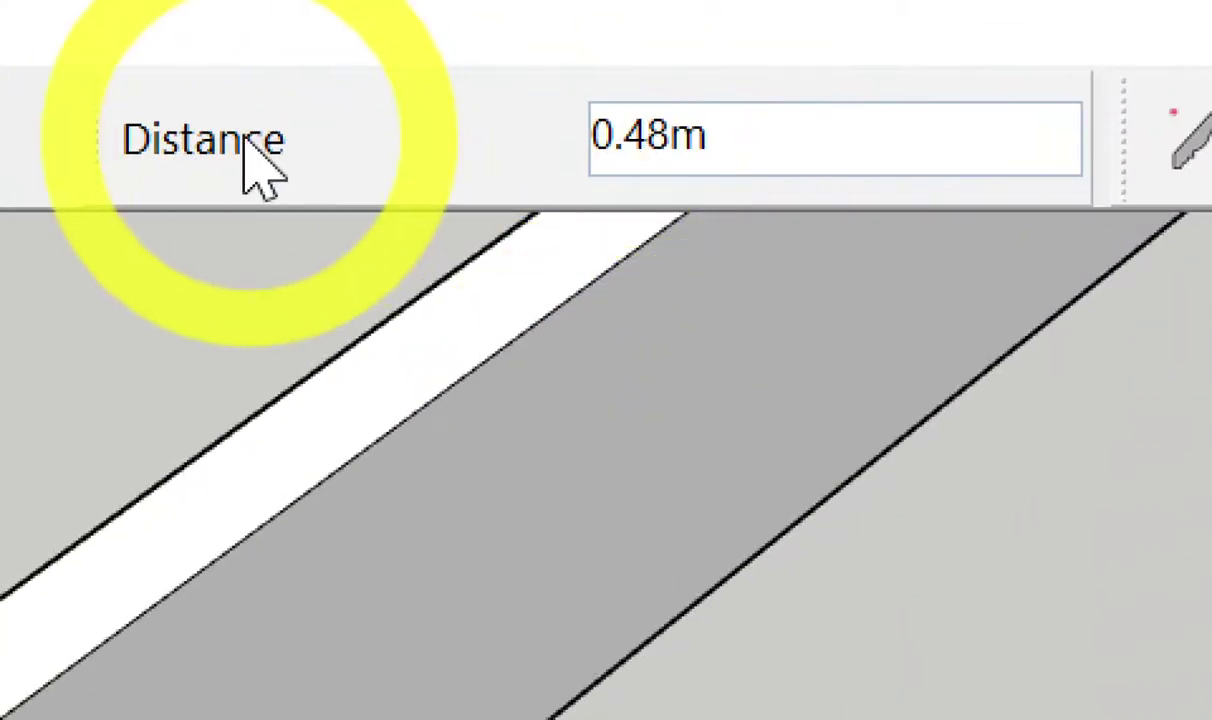
type("3")
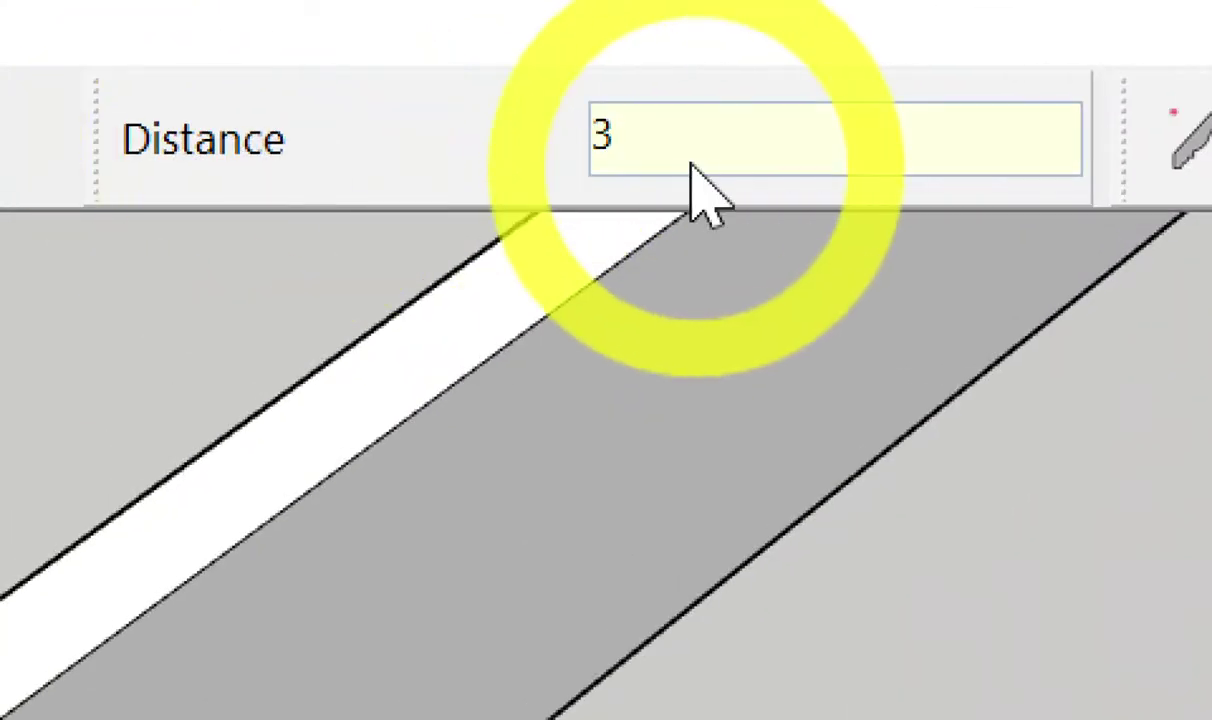
type("m")
key("BackSpace")
key("Return")
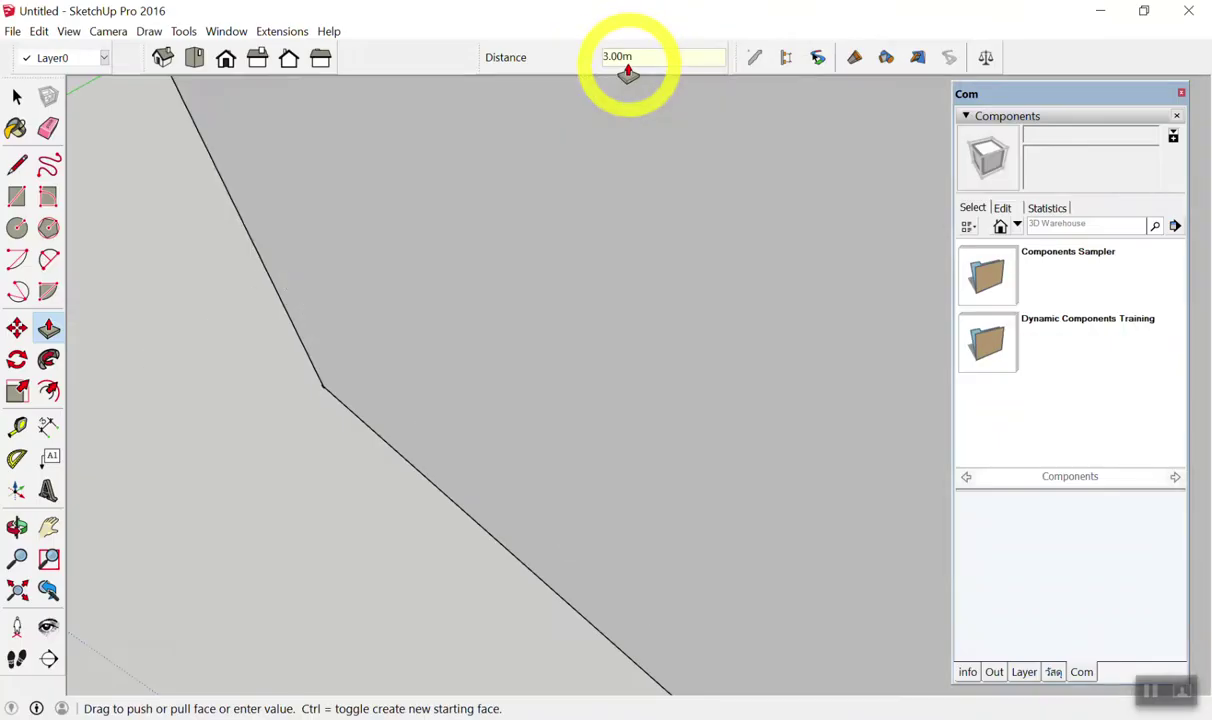
scroll(582, 247, "down", 2)
scroll(467, 370, "down", 5)
key("space")
scroll(611, 252, "down", 3)
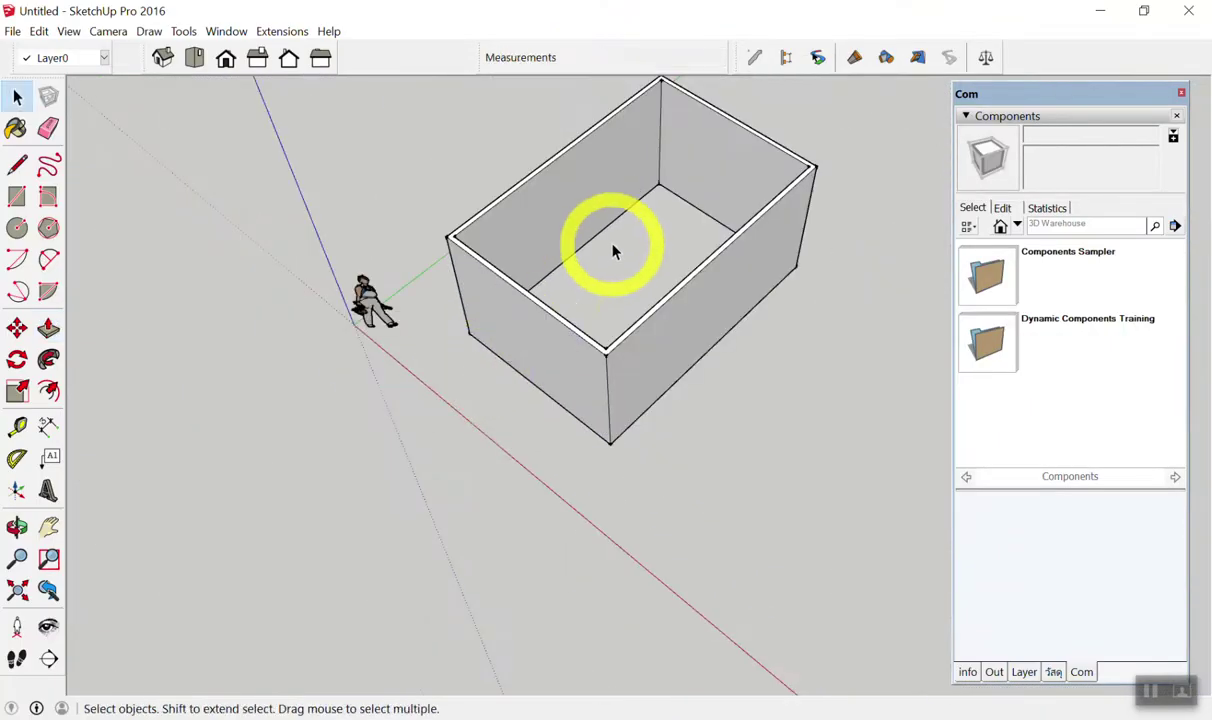
mouse_move(598, 262)
middle_mouse_down()
mouse_move(373, 148)
mouse_move(440, 250)
middle_mouse_up()
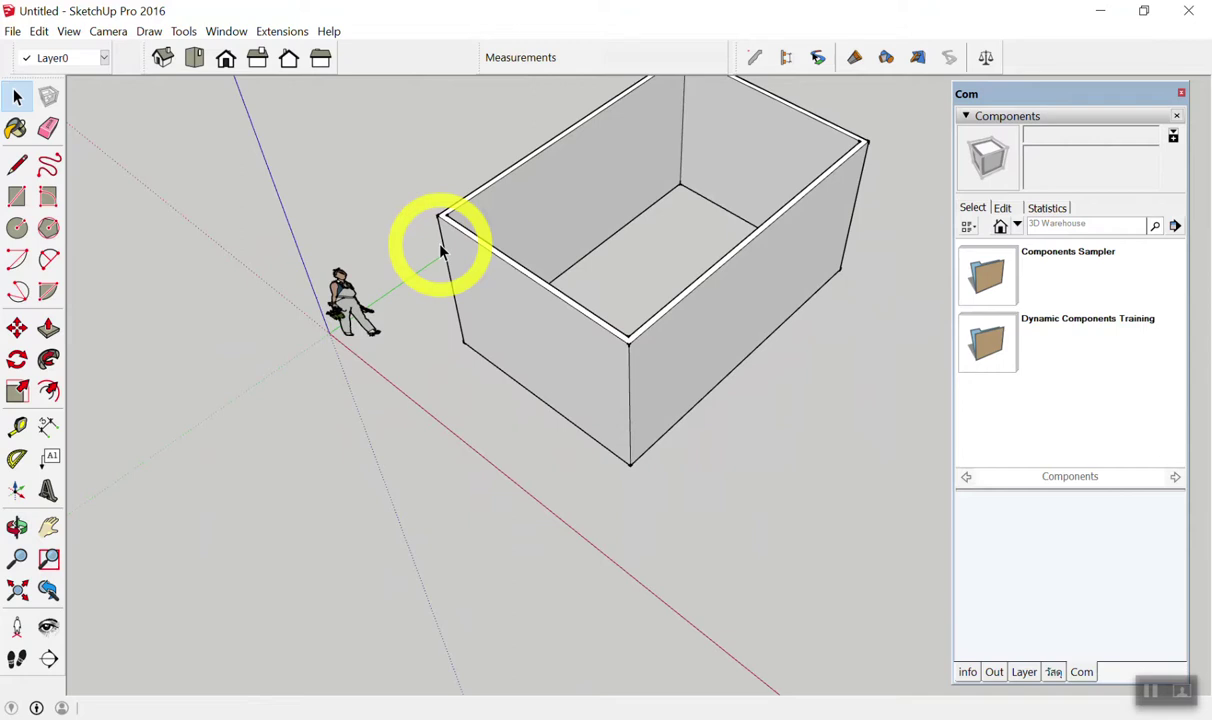
Orbit to see the box from another side and pick the Rectangle tool.
mouse_move(441, 252)
middle_mouse_down()
mouse_move(465, 319)
mouse_move(628, 298)
mouse_move(600, 346)
middle_mouse_up()
left_click(17, 196)
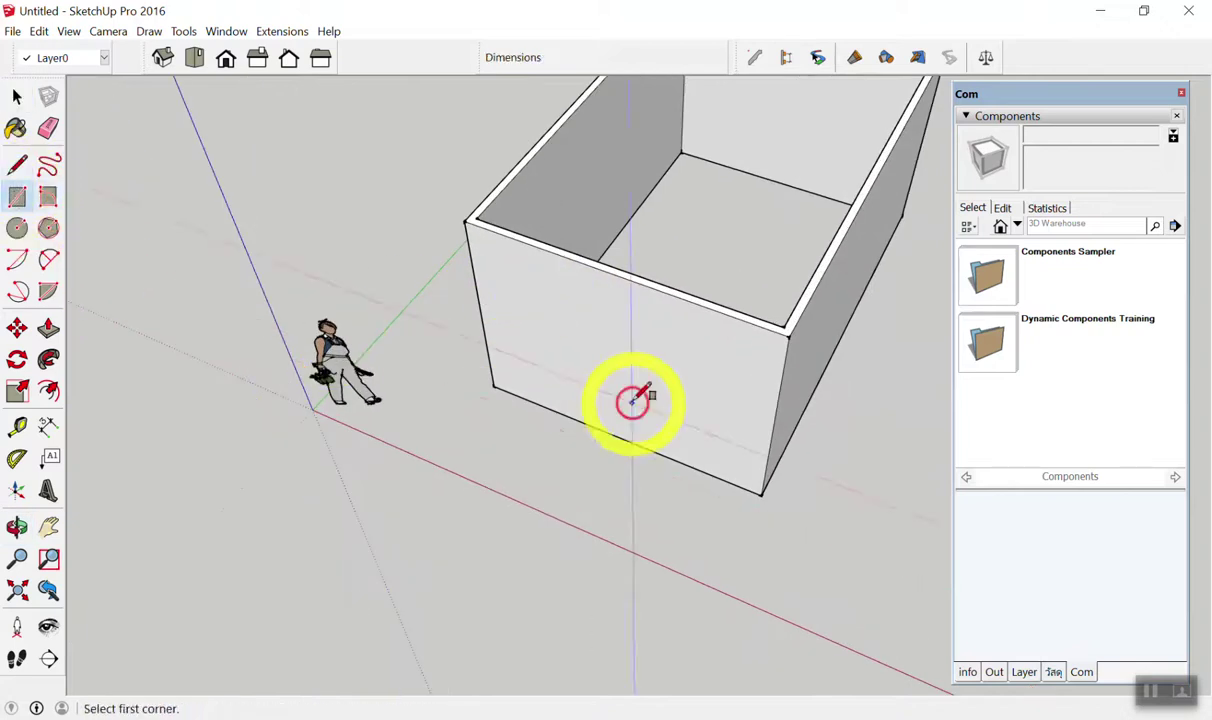
Draw a rectangle on the ground and a square outline on the side wall.
scroll(609, 338, "up", 3)
scroll(560, 345, "up", 2)
middle_click_drag(518, 352, 522, 441)
scroll(514, 443, "up", 3)
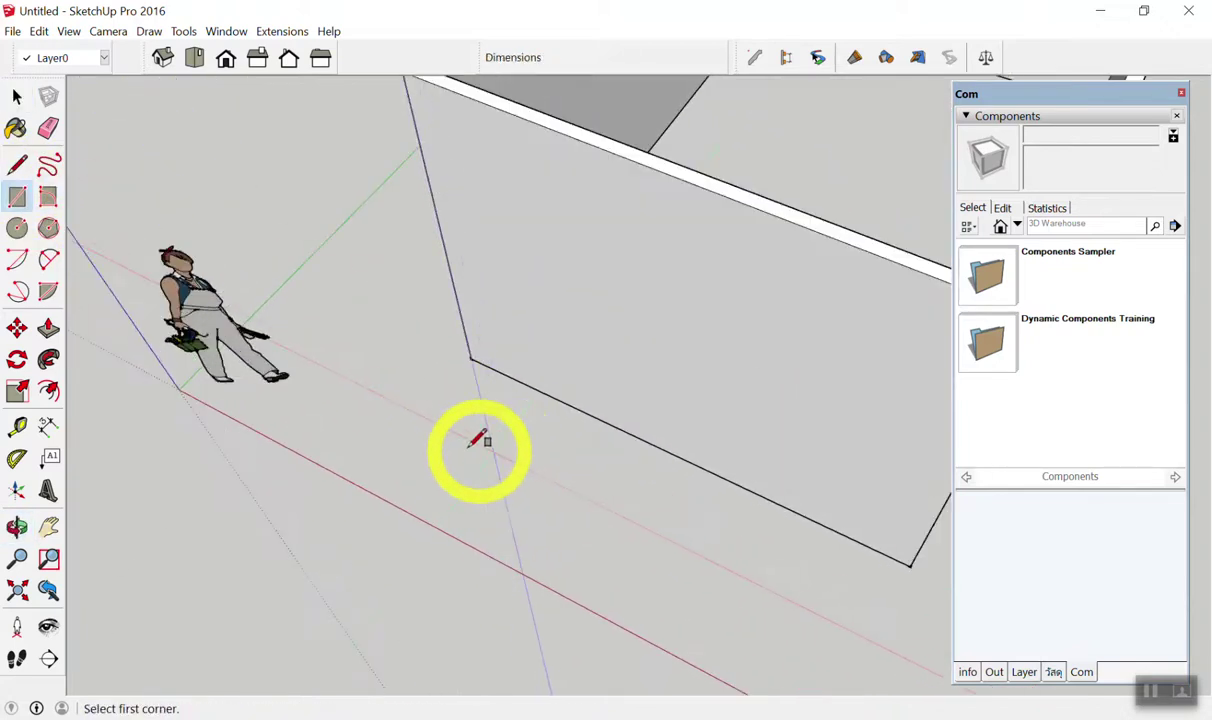
left_click(362, 422)
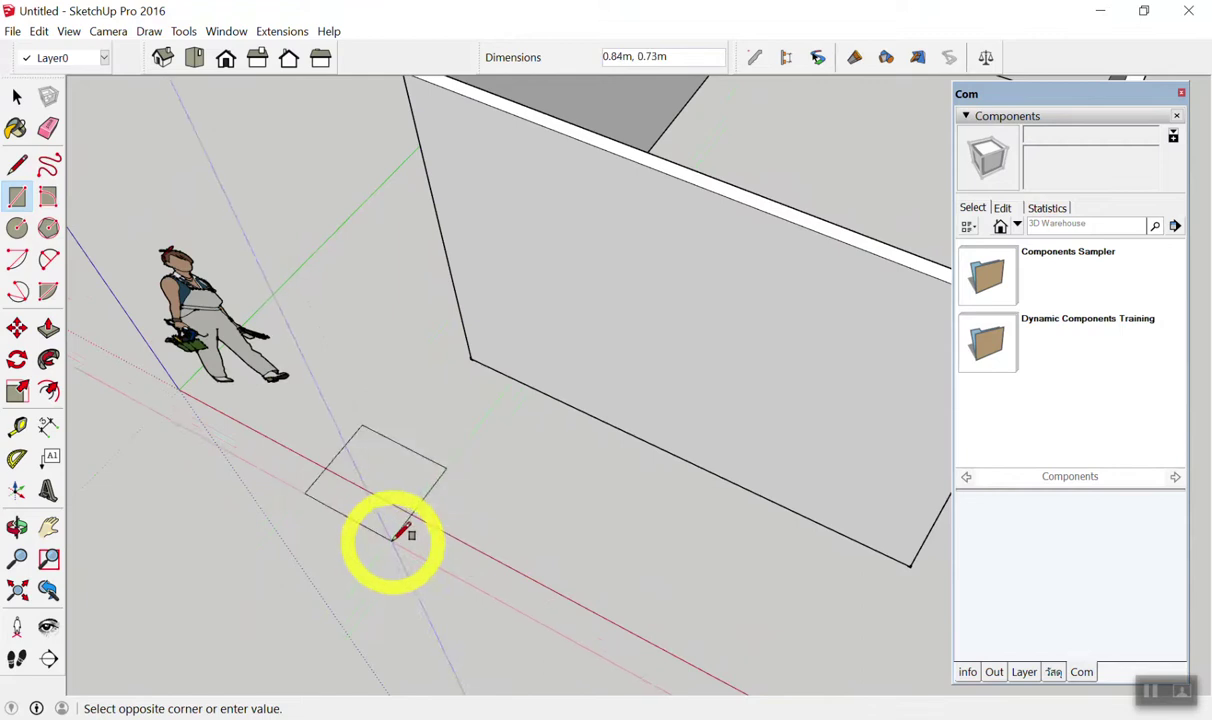
left_click(503, 432)
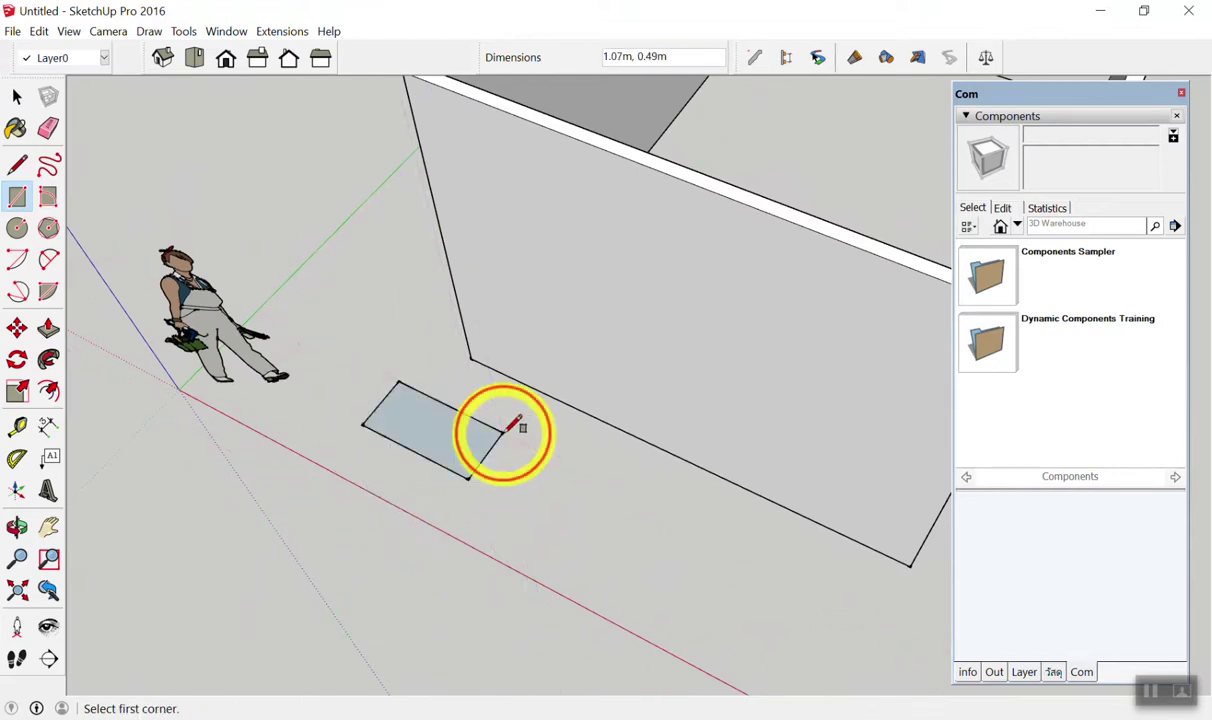
left_click(562, 218)
left_click(690, 360)
Select the new wall square to check it, then clear the selection.
mouse_move(690, 360)
middle_mouse_down()
mouse_move(613, 410)
mouse_move(611, 371)
mouse_move(495, 428)
mouse_move(590, 365)
middle_mouse_up()
key("space")
left_click(674, 330)
left_click(830, 268)
left_click(725, 370)
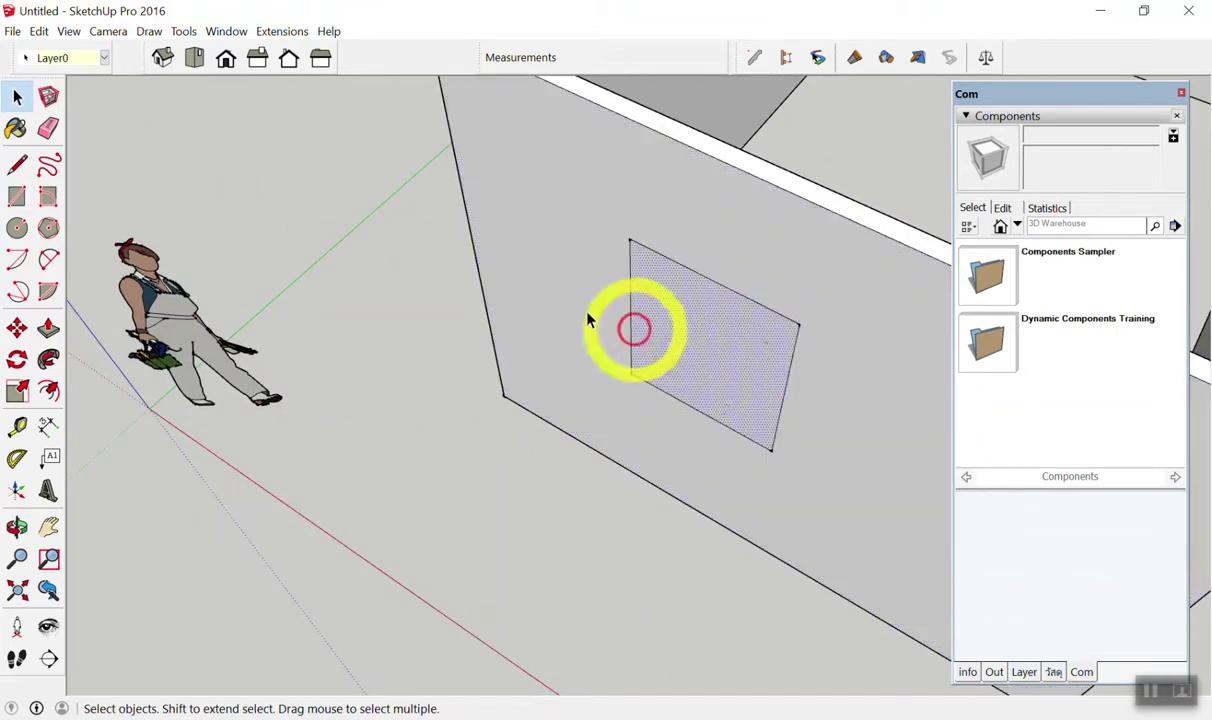
middle_click_drag(590, 319, 398, 260)
left_click(461, 263)
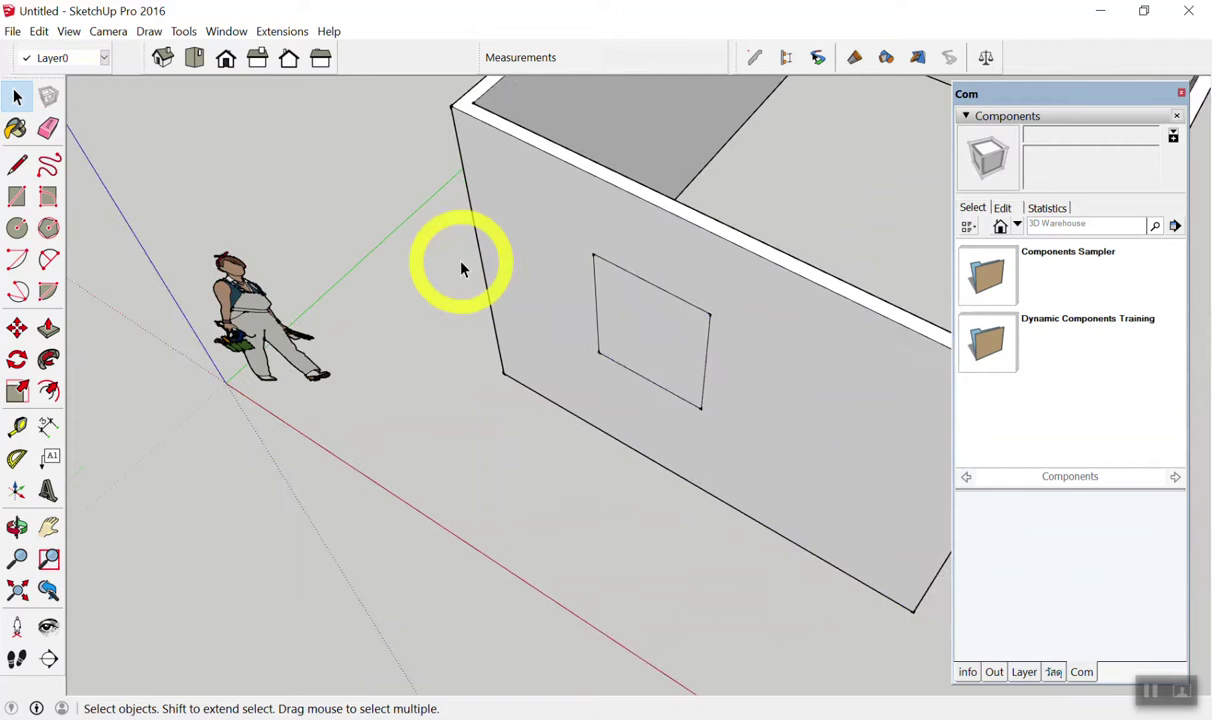
Draw a circle on the side wall and another circle on the front wall.
mouse_move(461, 268)
middle_mouse_down()
mouse_move(657, 371)
mouse_move(830, 330)
mouse_move(742, 313)
mouse_move(698, 371)
middle_mouse_up()
scroll(698, 371, "up", 2)
left_click(48, 228)
left_click(672, 373)
left_click(716, 380)
mouse_move(690, 432)
middle_mouse_down()
mouse_move(587, 170)
mouse_move(316, 344)
mouse_move(246, 303)
mouse_move(580, 408)
middle_mouse_up()
left_click(493, 384)
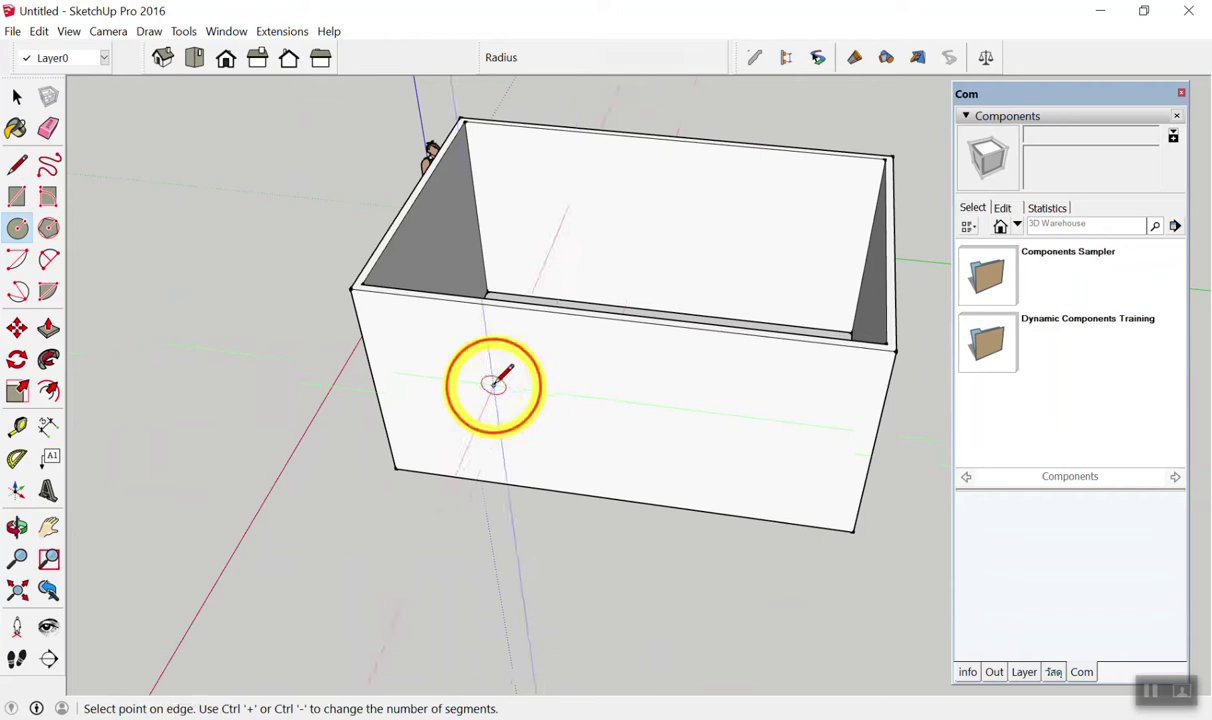
left_click(550, 384)
Add an eight-sided polygon to the right of the front-wall circle.
left_click(48, 232)
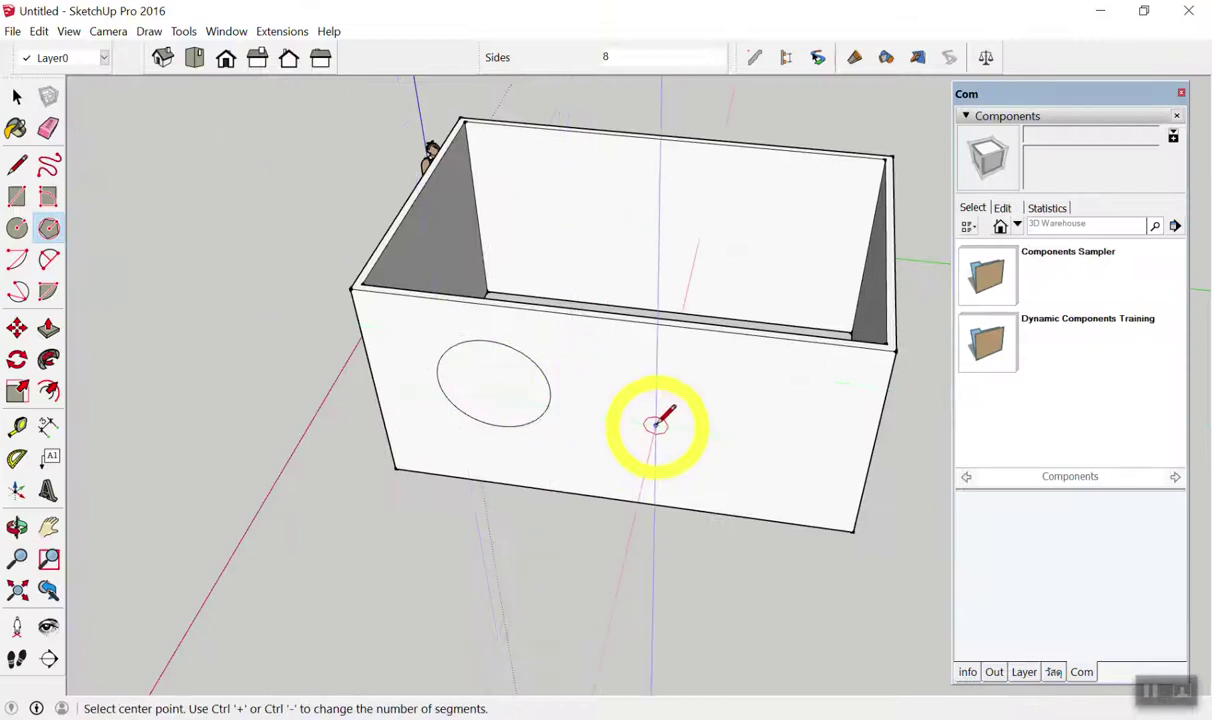
left_click(650, 403)
left_click(704, 403)
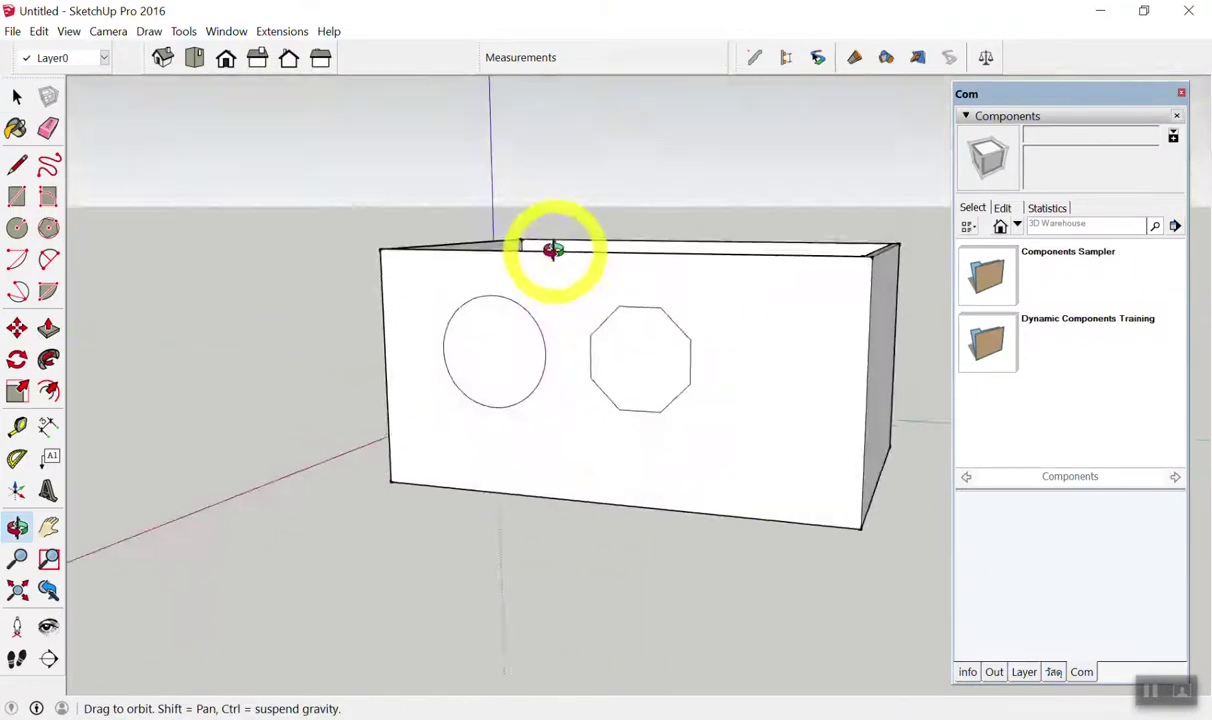
middle_click_drag(617, 465, 527, 379)
key("space")
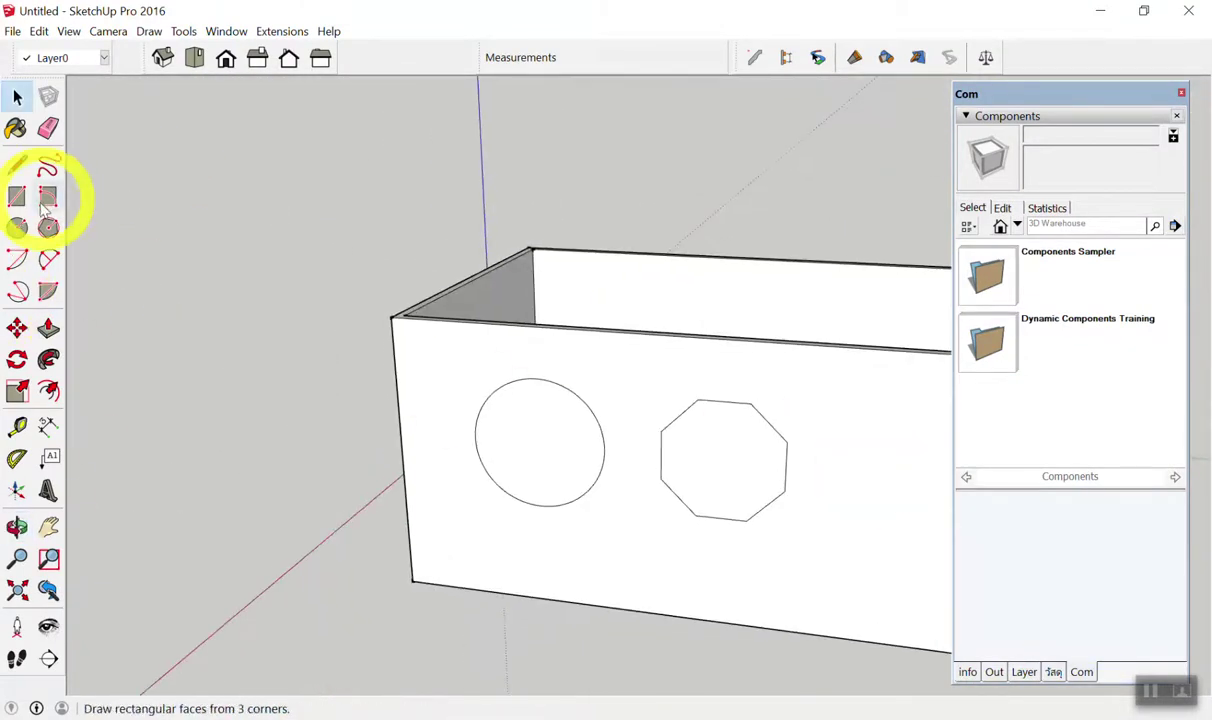
left_click(17, 200)
scroll(514, 355, "down", 3)
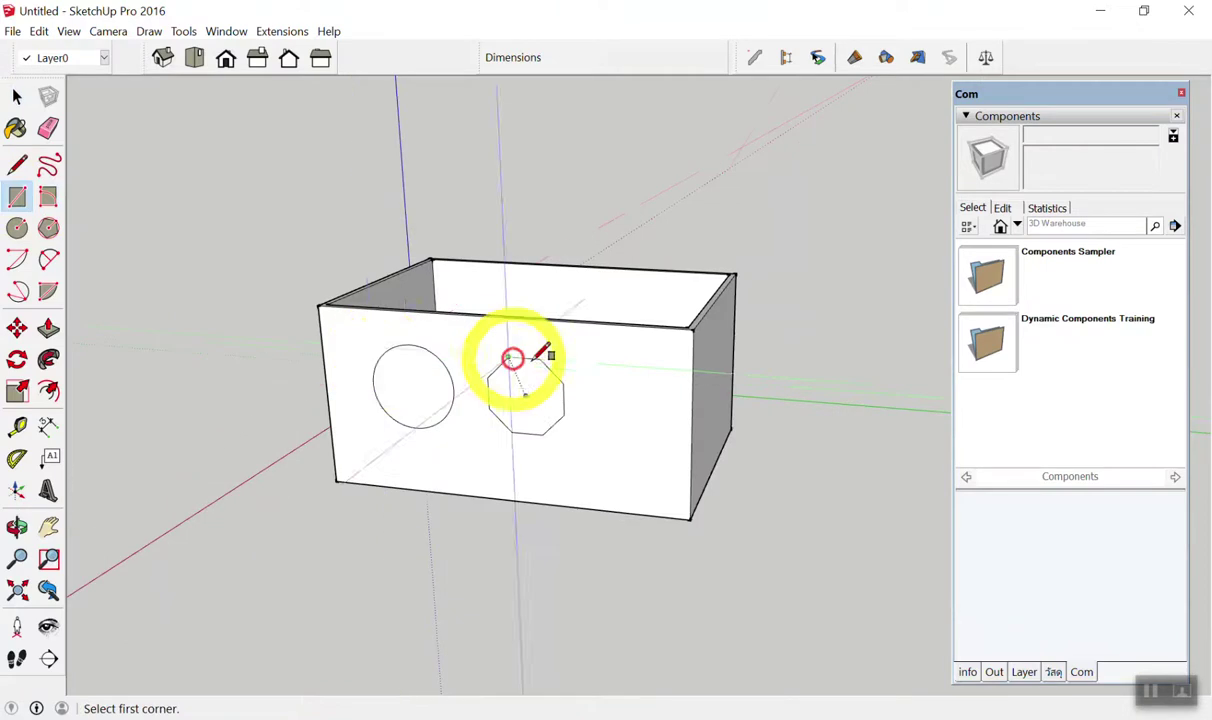
left_click(594, 395)
left_click(655, 463)
mouse_move(663, 460)
middle_mouse_down()
mouse_move(784, 433)
mouse_move(514, 487)
middle_mouse_up()
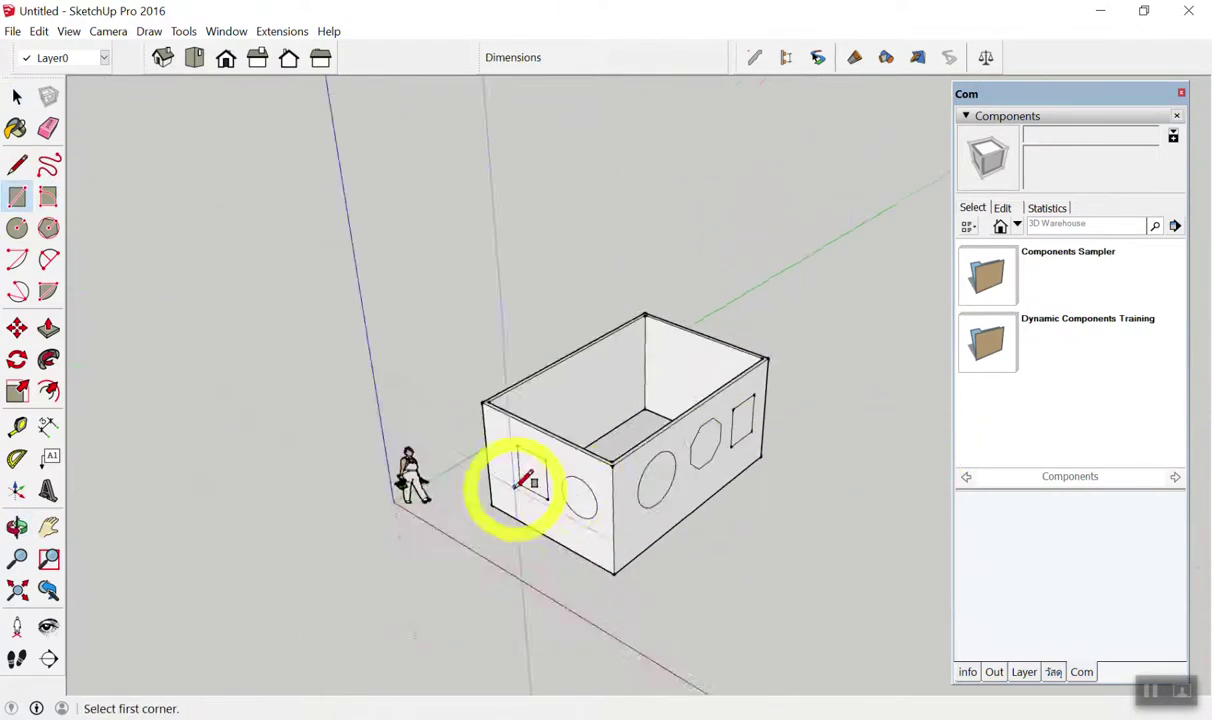
scroll(636, 518, "up", 3)
scroll(636, 518, "up", 3)
scroll(549, 476, "up", 3)
left_click(543, 539)
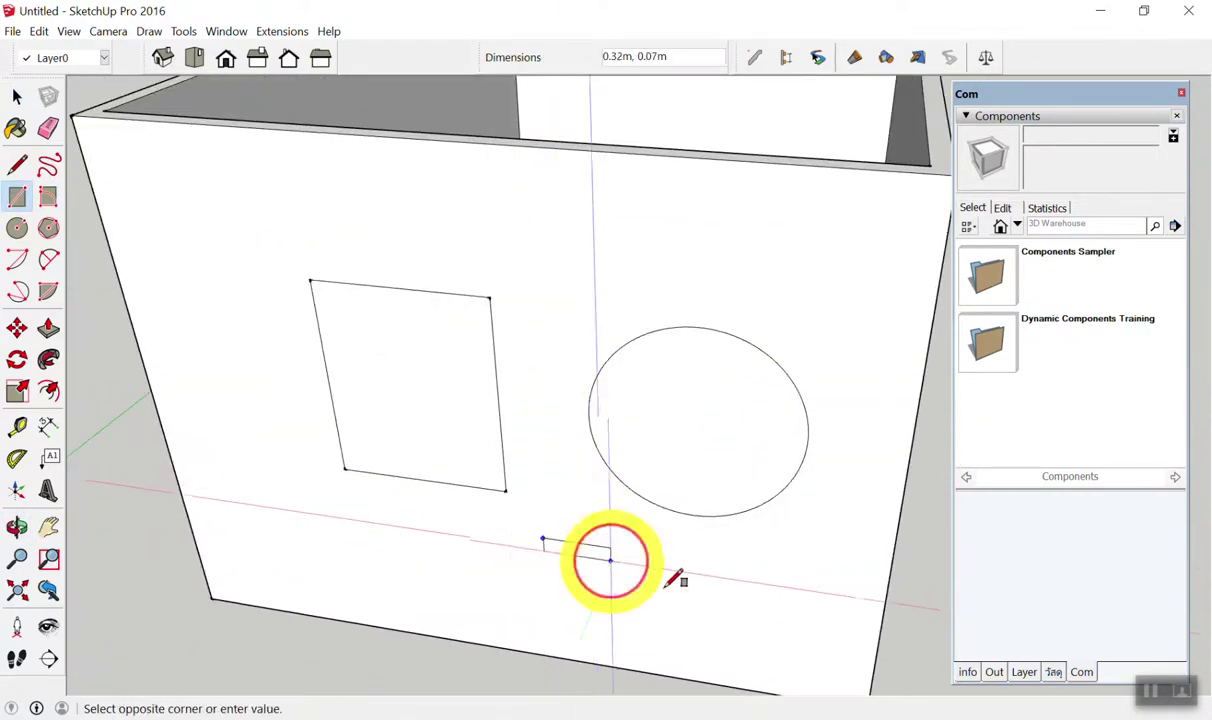
left_click(670, 630)
key("space")
scroll(600, 440, "down", 5)
mouse_move(609, 379)
middle_mouse_down()
mouse_move(648, 385)
mouse_move(582, 262)
mouse_move(595, 335)
mouse_move(573, 298)
middle_mouse_up()
scroll(648, 385, "up", 2)
scroll(514, 316, "up", 2)
scroll(465, 322, "up", 1)
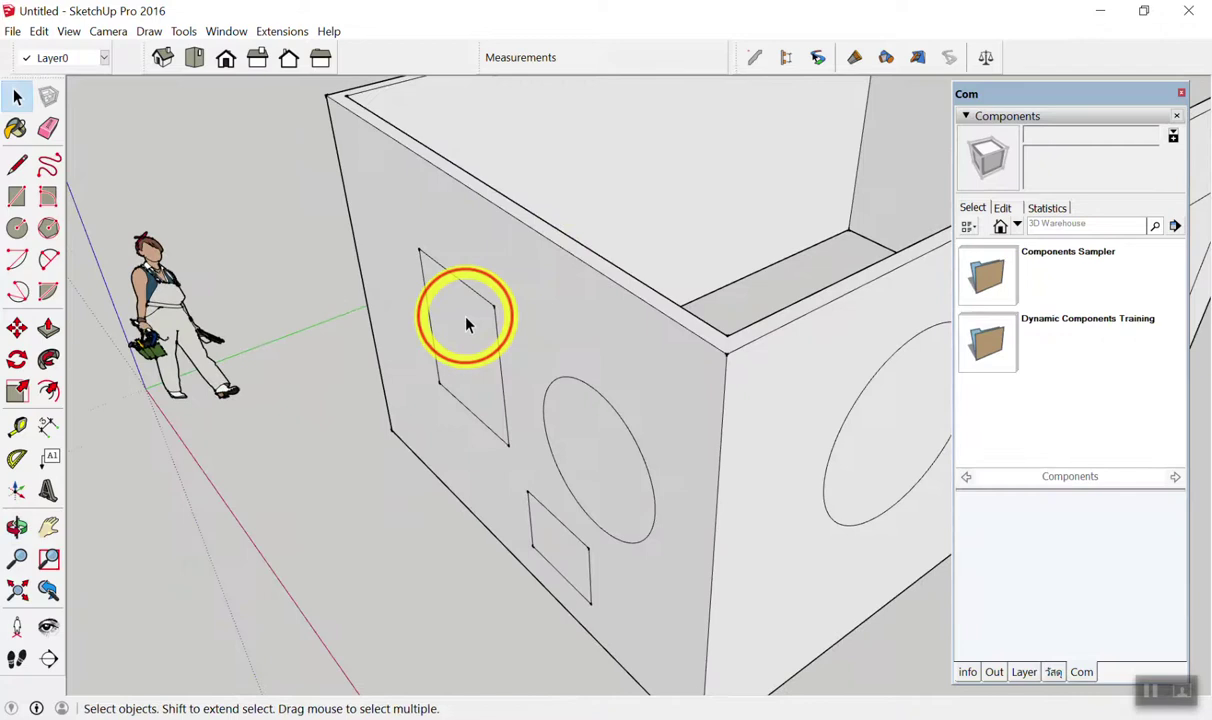
left_click(583, 418)
left_click(563, 545)
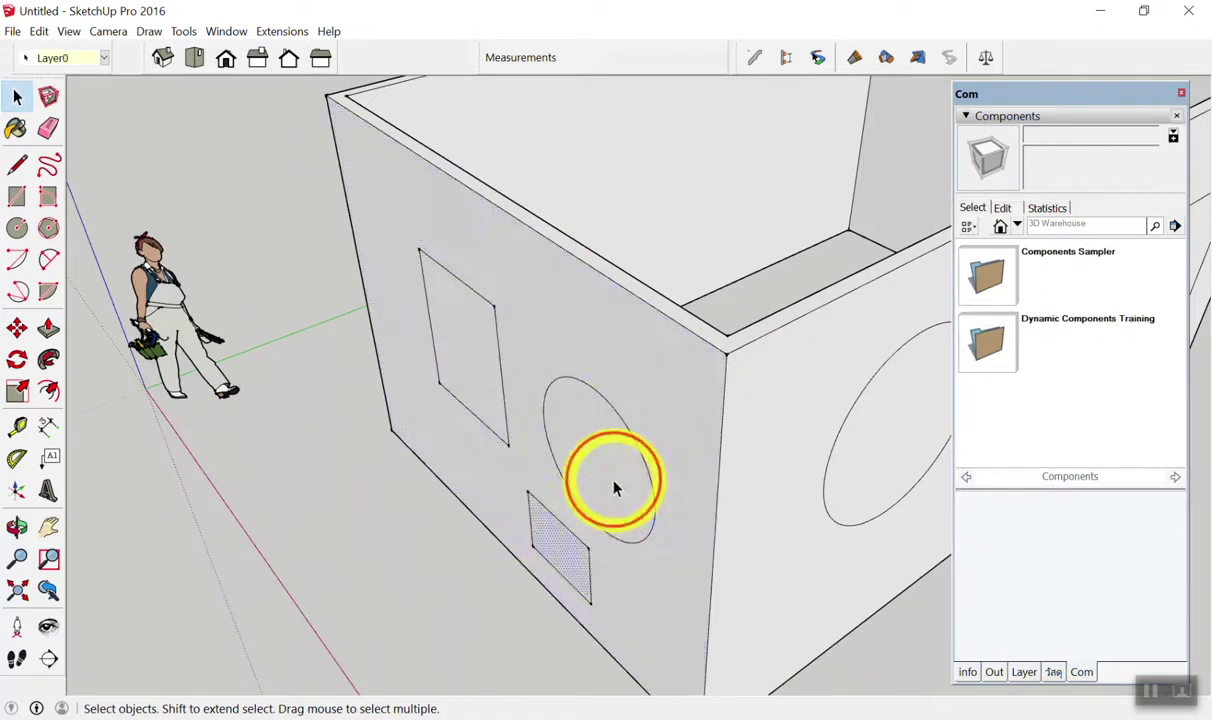
left_click(612, 480)
middle_click_drag(612, 480, 646, 408)
scroll(289, 338, "down", 3)
scroll(600, 346, "up", 4)
left_click(606, 350)
left_click(741, 360)
left_click(741, 360)
left_click(893, 270)
scroll(750, 338, "down", 4)
mouse_move(522, 211)
middle_mouse_down()
mouse_move(368, 248)
mouse_move(598, 463)
middle_mouse_up()
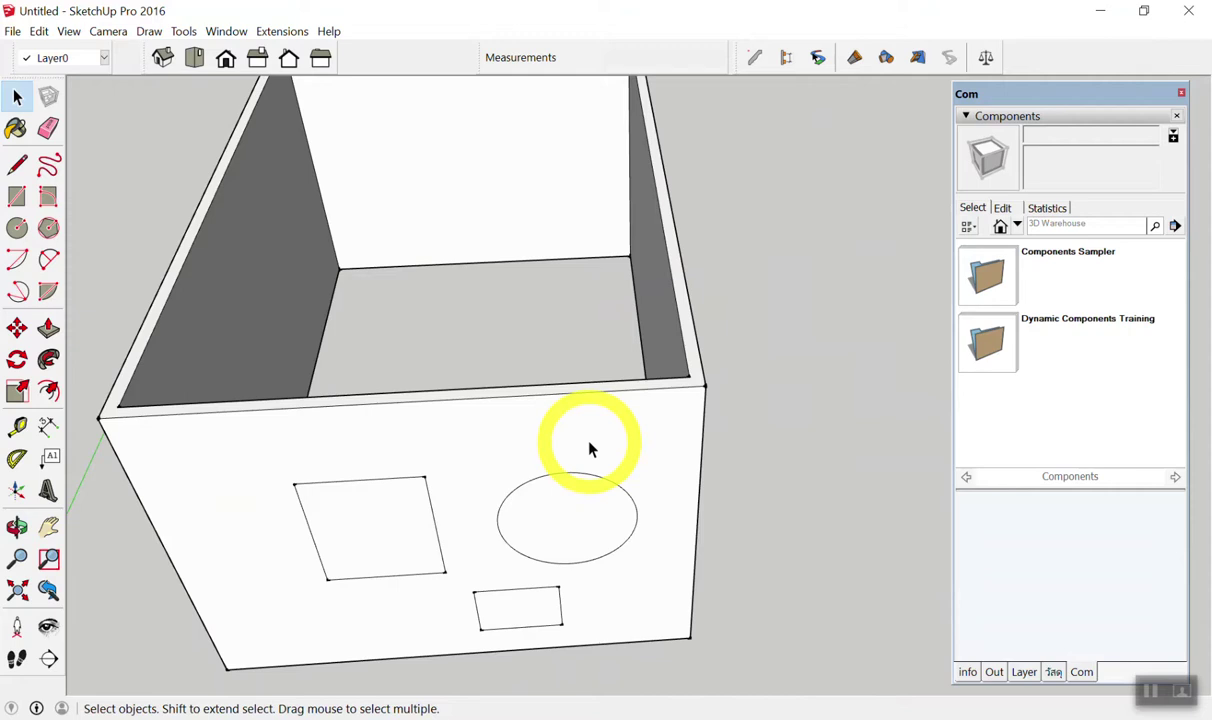
middle_click_drag(590, 449, 311, 376)
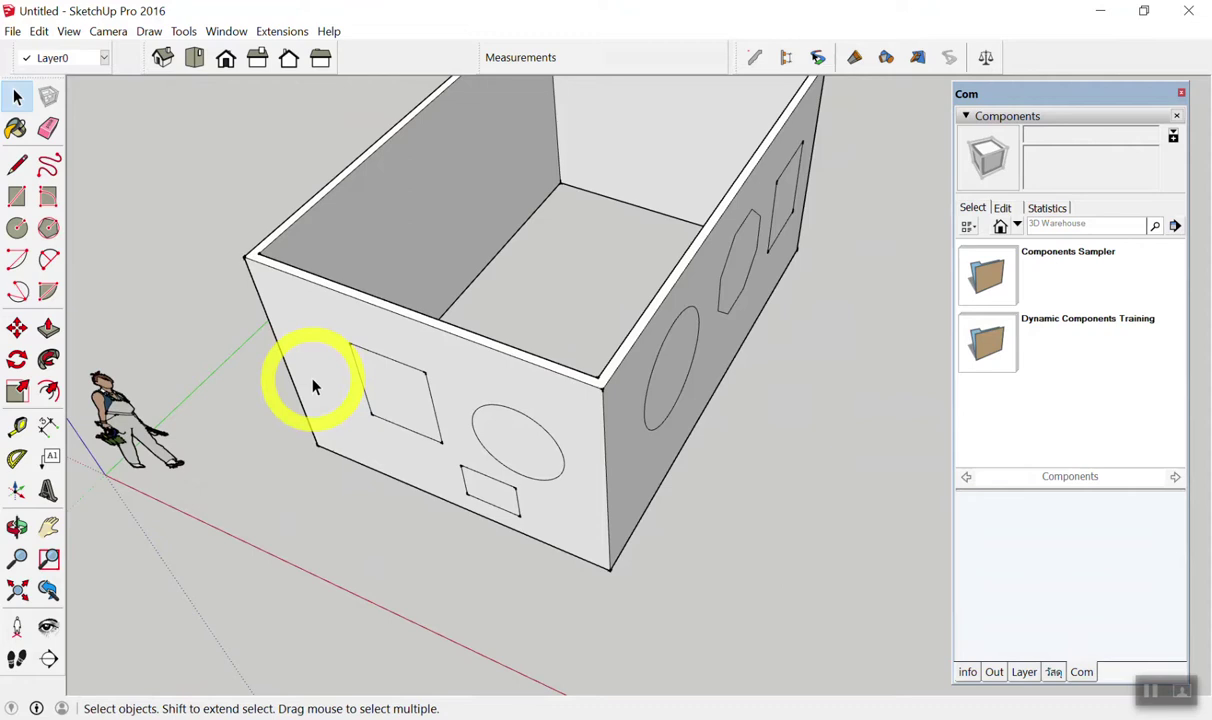
scroll(208, 379, "up", 2)
scroll(541, 406, "up", 5)
scroll(492, 379, "down", 4)
scroll(537, 295, "down", 1)
scroll(546, 406, "up", 2)
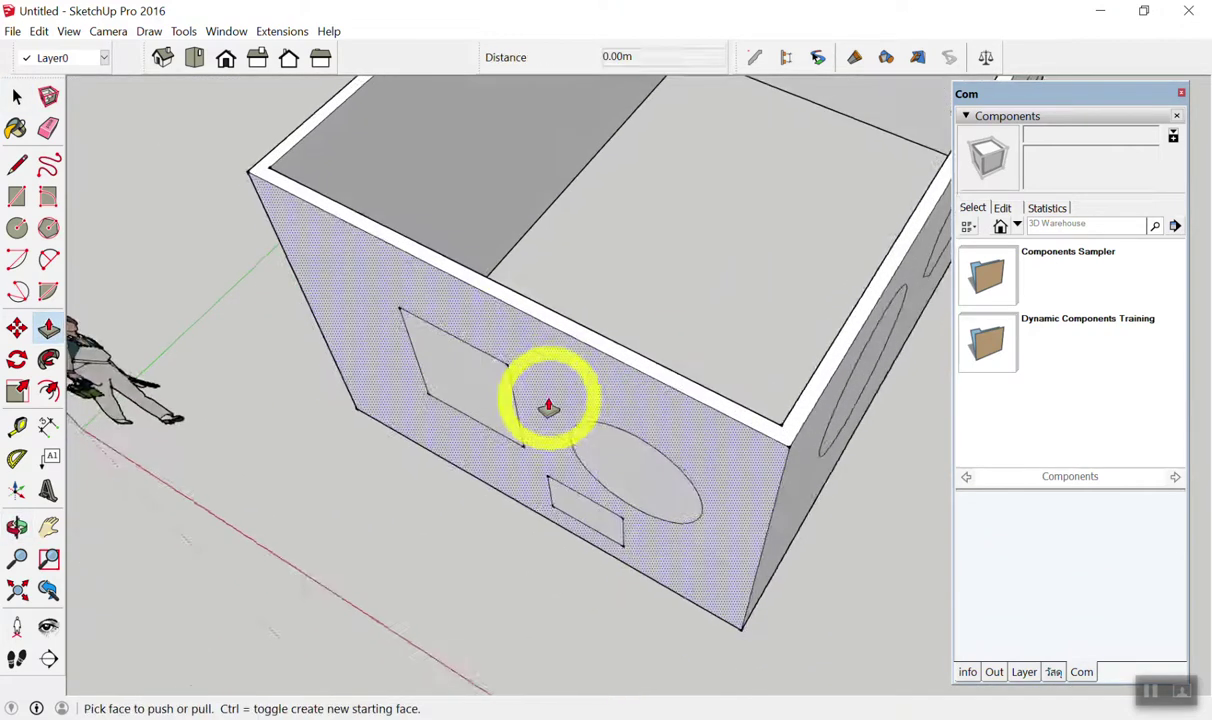
scroll(441, 311, "up", 3)
mouse_move(455, 411)
left_mouse_down()
mouse_move(497, 367)
mouse_move(406, 512)
mouse_move(722, 262)
mouse_move(606, 379)
mouse_move(757, 279)
mouse_move(694, 100)
left_mouse_up()
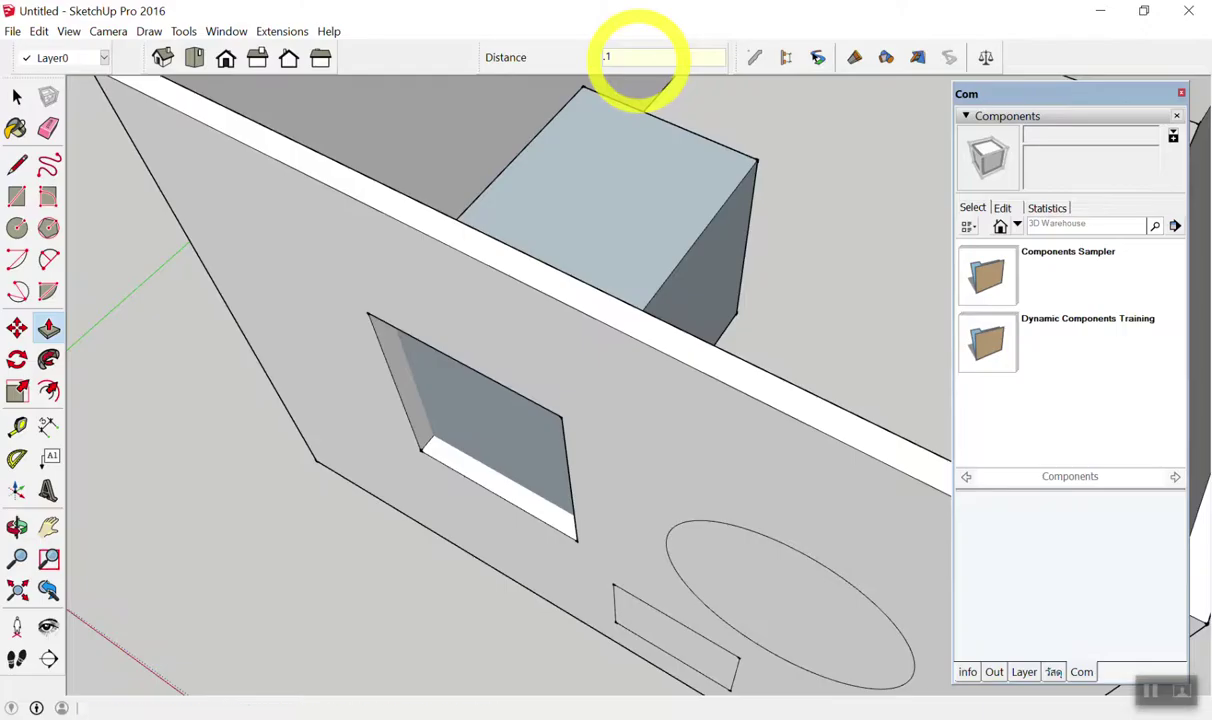
key("Return")
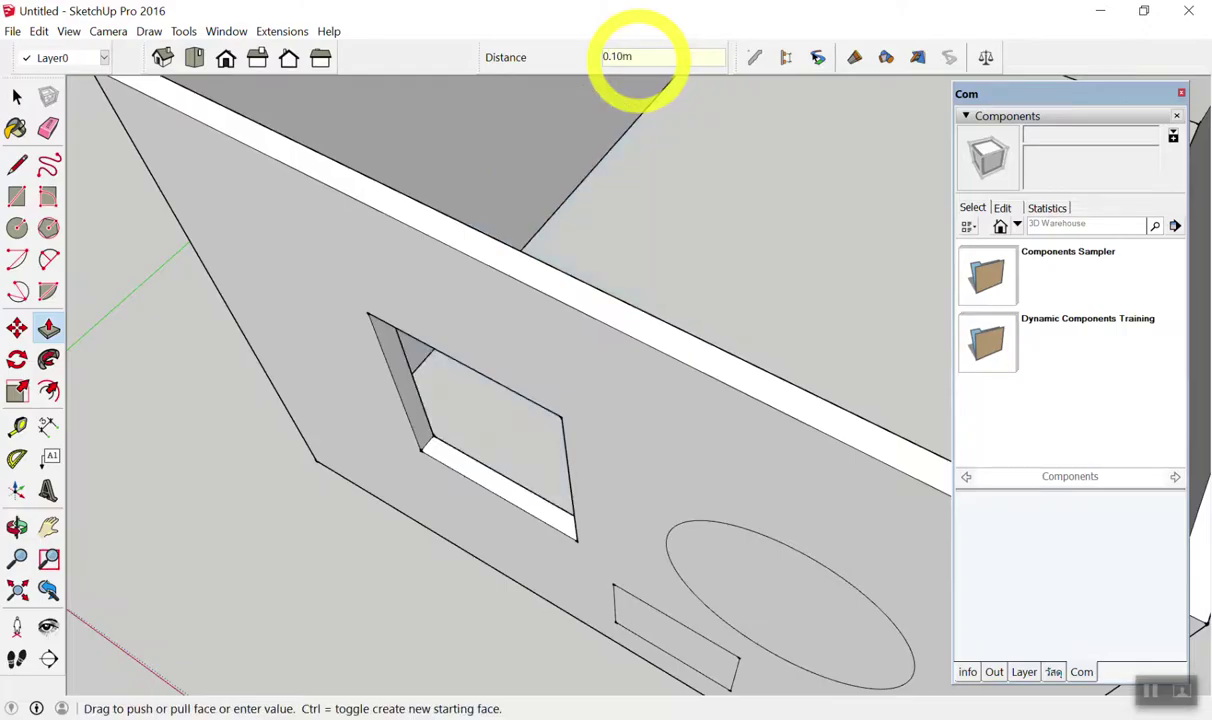
key("ctrl+z")
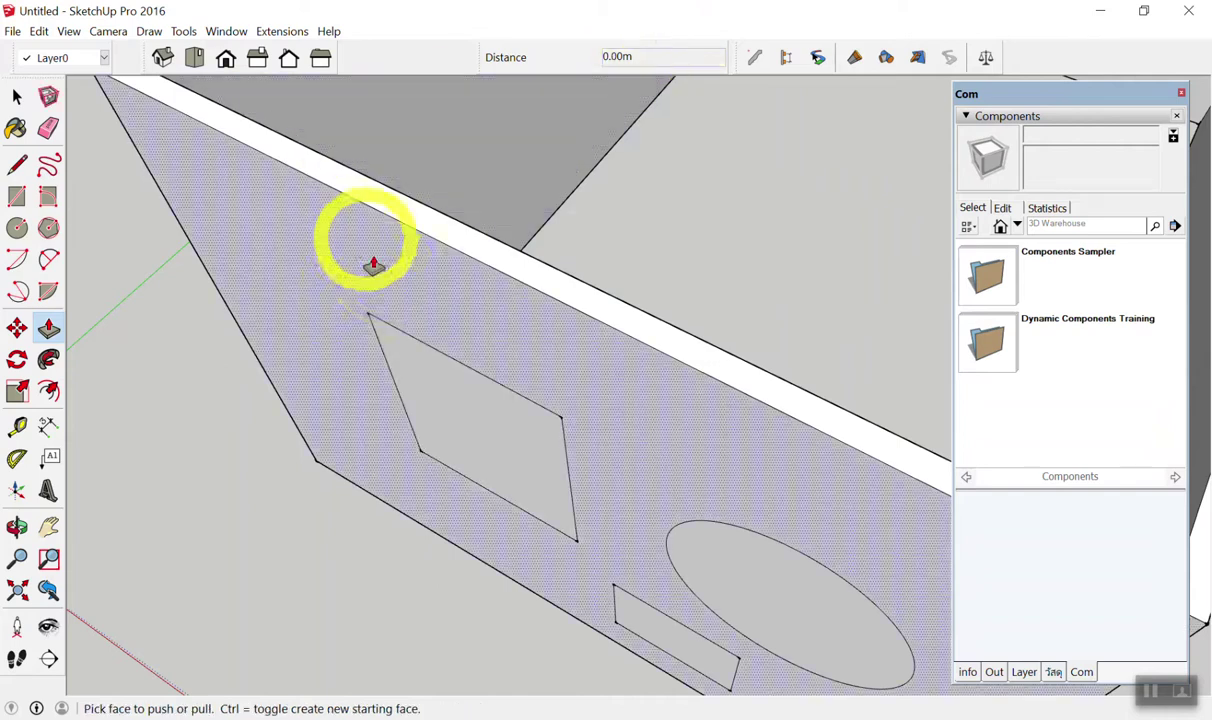
Try pushing the square face through the wall, then undo the trial pushes.
left_click(464, 410)
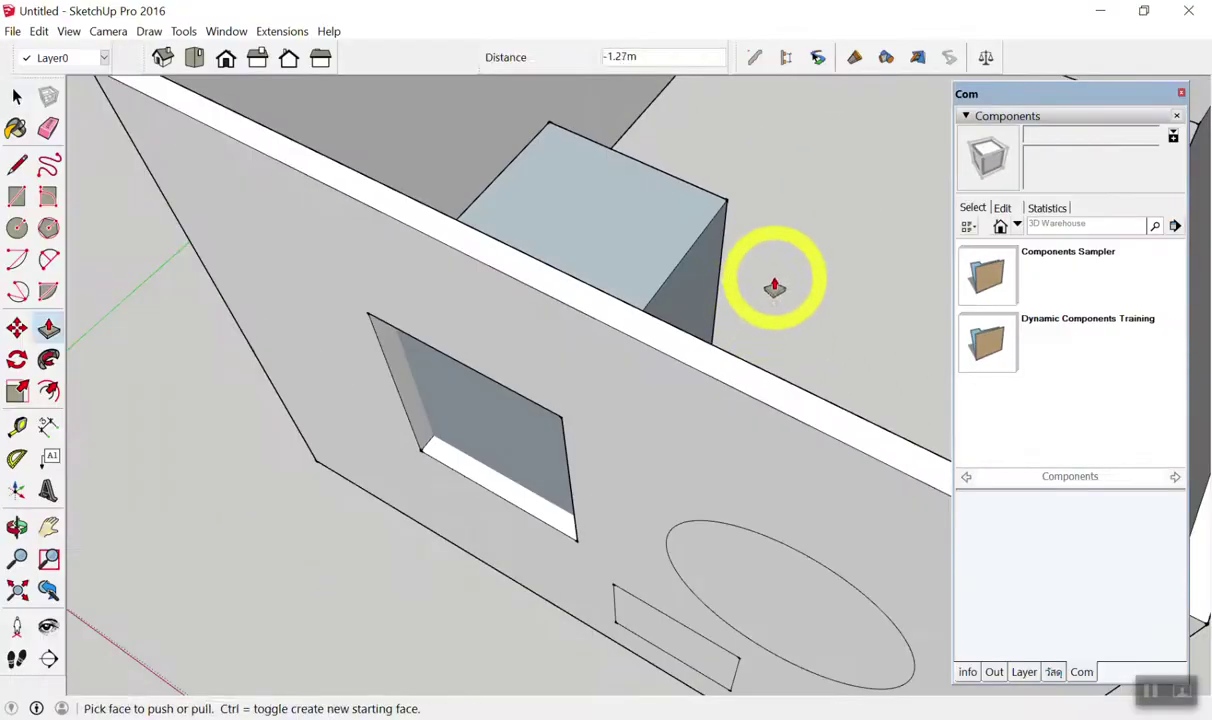
key("space")
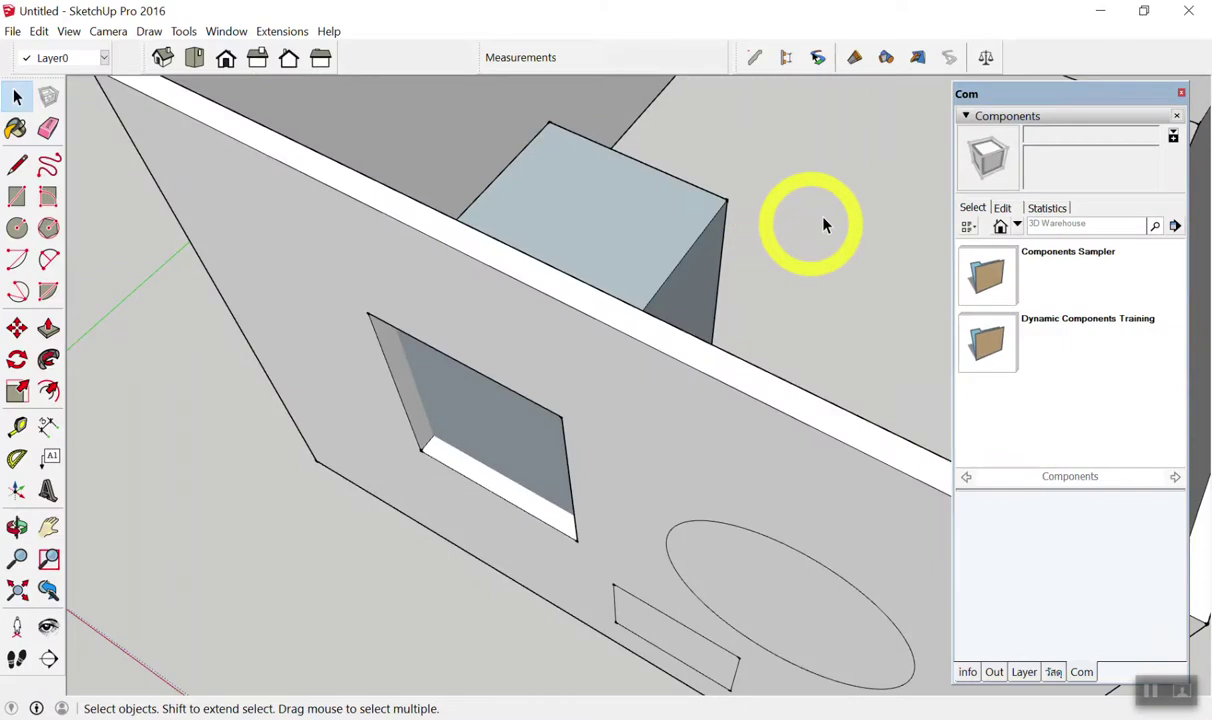
key("ctrl+z")
key("ctrl+z")
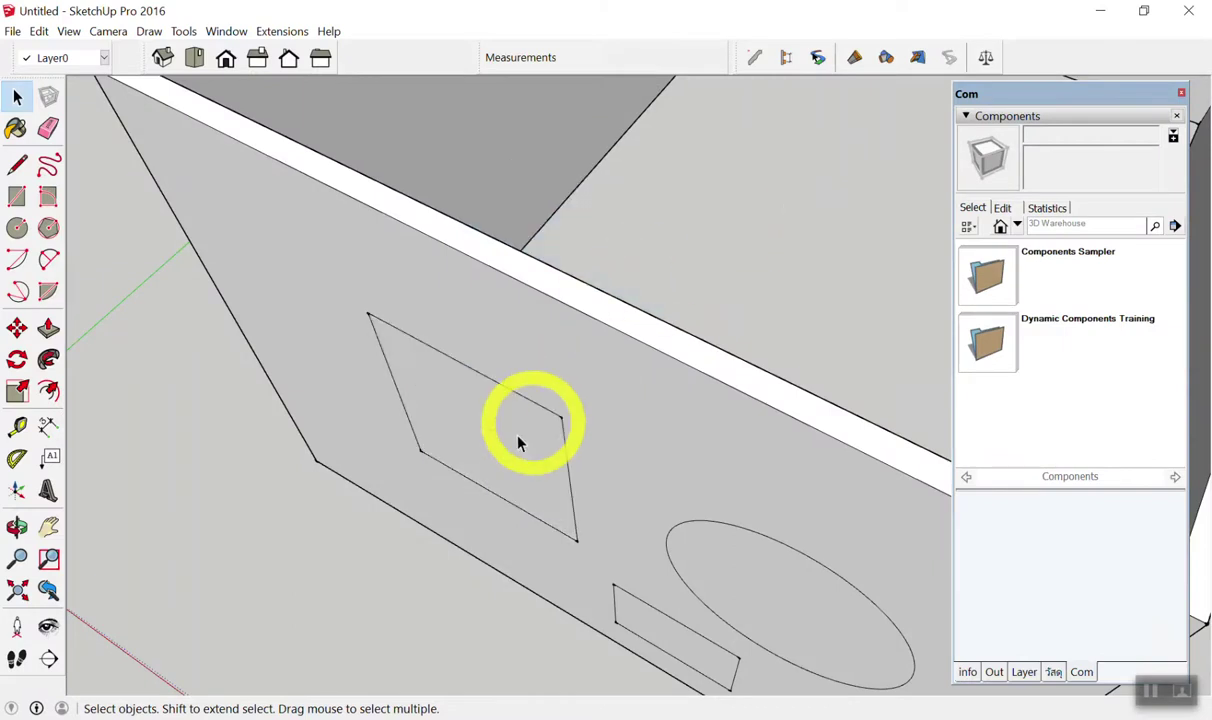
key("p")
left_click(506, 447)
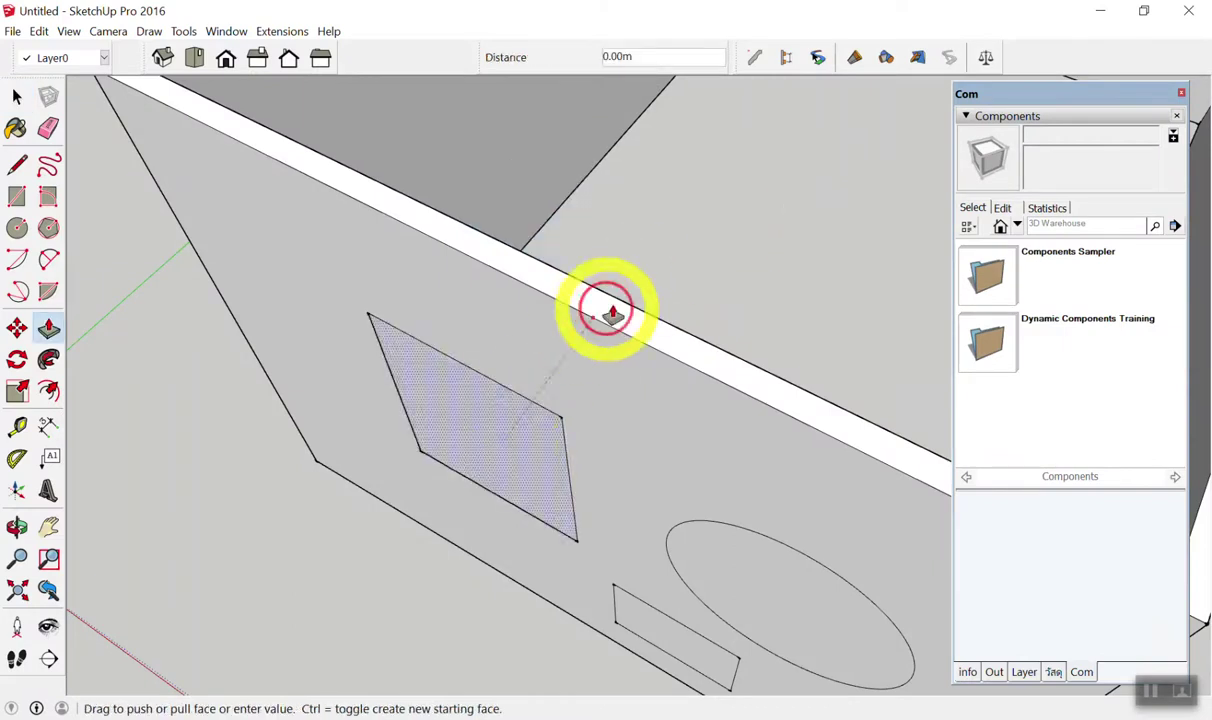
left_click(738, 366)
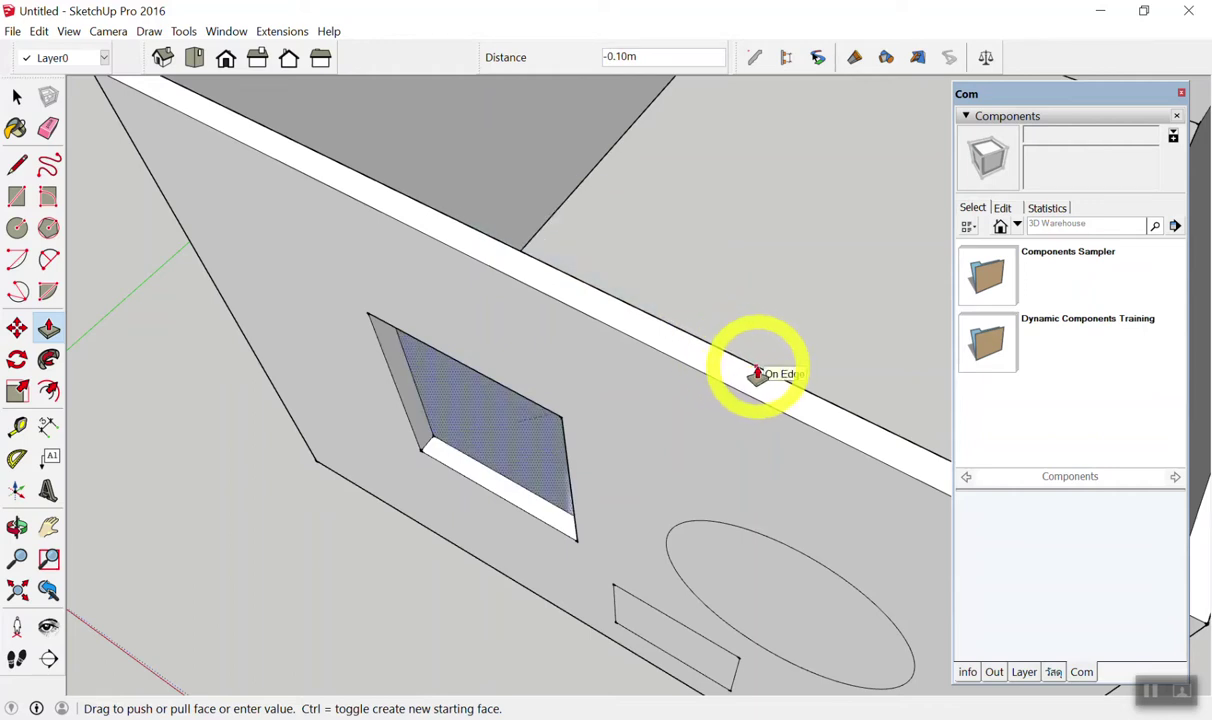
left_click(757, 373)
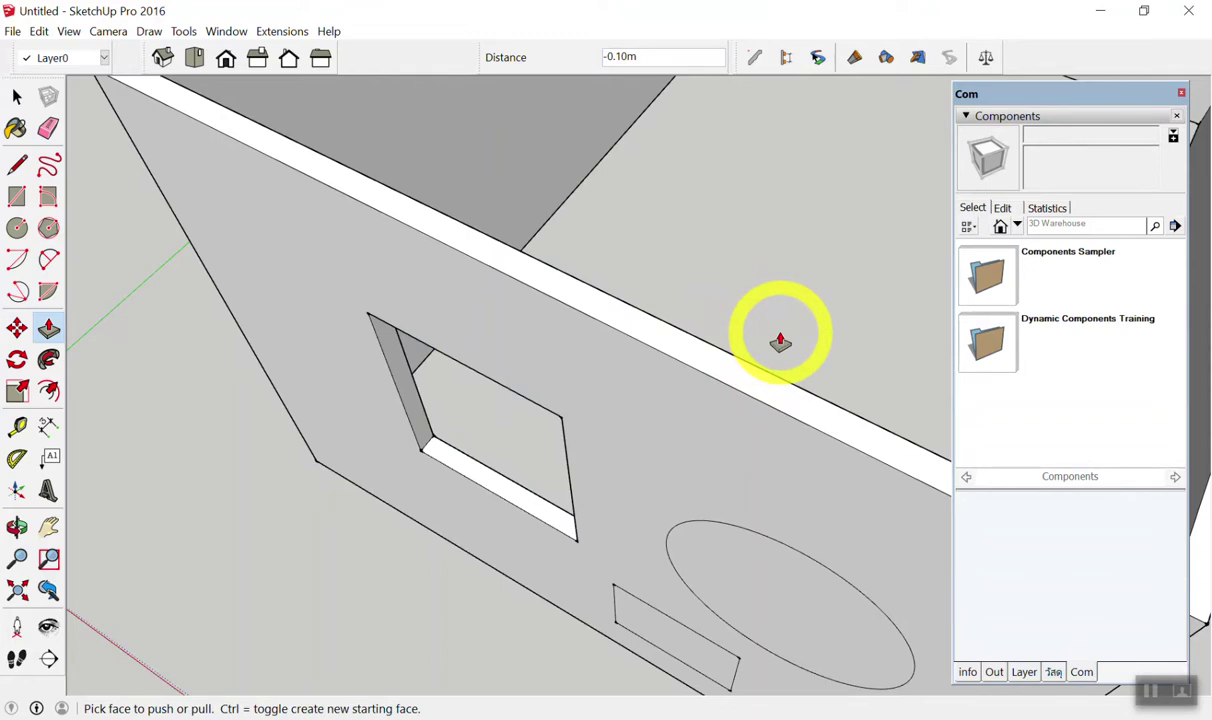
key("ctrl+z")
Push the square face in 0.10 m to open the square hole.
middle_click_drag(776, 330, 492, 470)
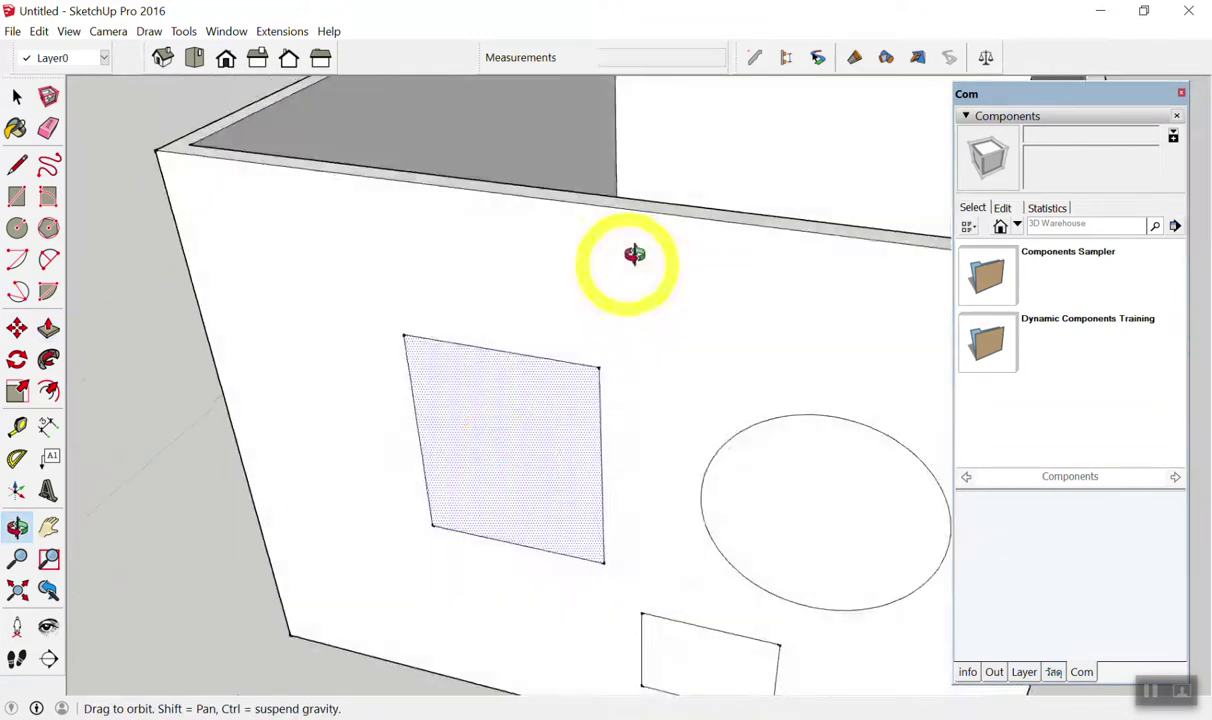
scroll(492, 470, "down", 3)
middle_click_drag(555, 411, 555, 492)
mouse_move(495, 468)
left_mouse_down()
mouse_move(577, 481)
mouse_move(513, 444)
mouse_move(568, 477)
left_mouse_up()
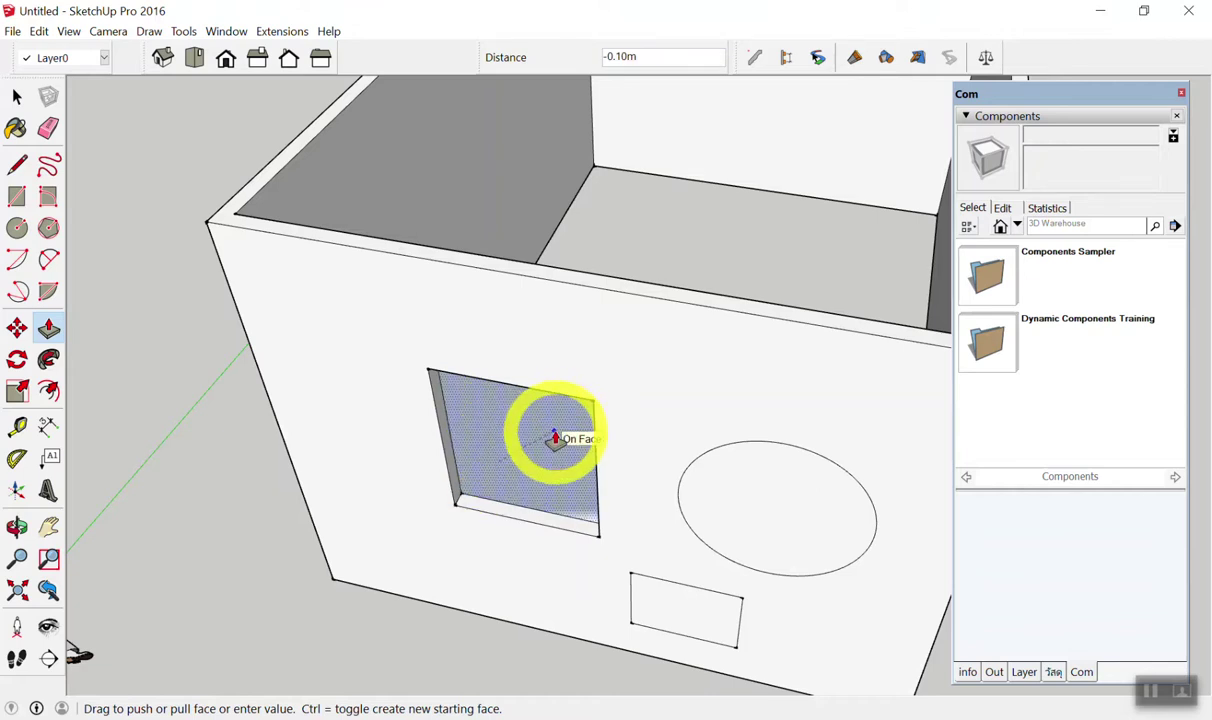
left_click(555, 438)
Push the circle face through the wall to open a round hole.
mouse_move(730, 432)
middle_mouse_down()
mouse_move(609, 411)
mouse_move(803, 438)
mouse_move(663, 515)
middle_mouse_up()
mouse_move(663, 515)
left_mouse_down()
mouse_move(800, 358)
mouse_move(617, 320)
mouse_move(594, 343)
left_mouse_up()
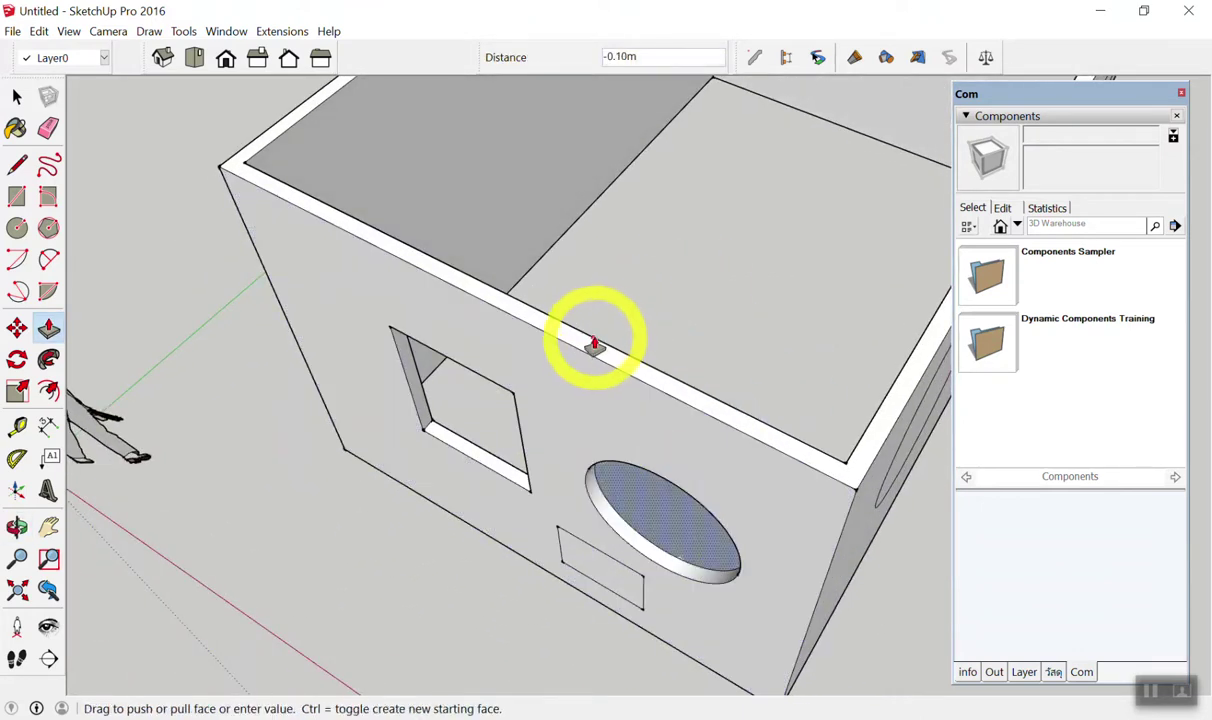
left_click(594, 345)
mouse_move(625, 462)
middle_mouse_down()
mouse_move(667, 386)
mouse_move(684, 452)
mouse_move(636, 500)
middle_mouse_up()
mouse_move(636, 500)
left_mouse_down()
mouse_move(750, 395)
mouse_move(699, 477)
left_mouse_up()
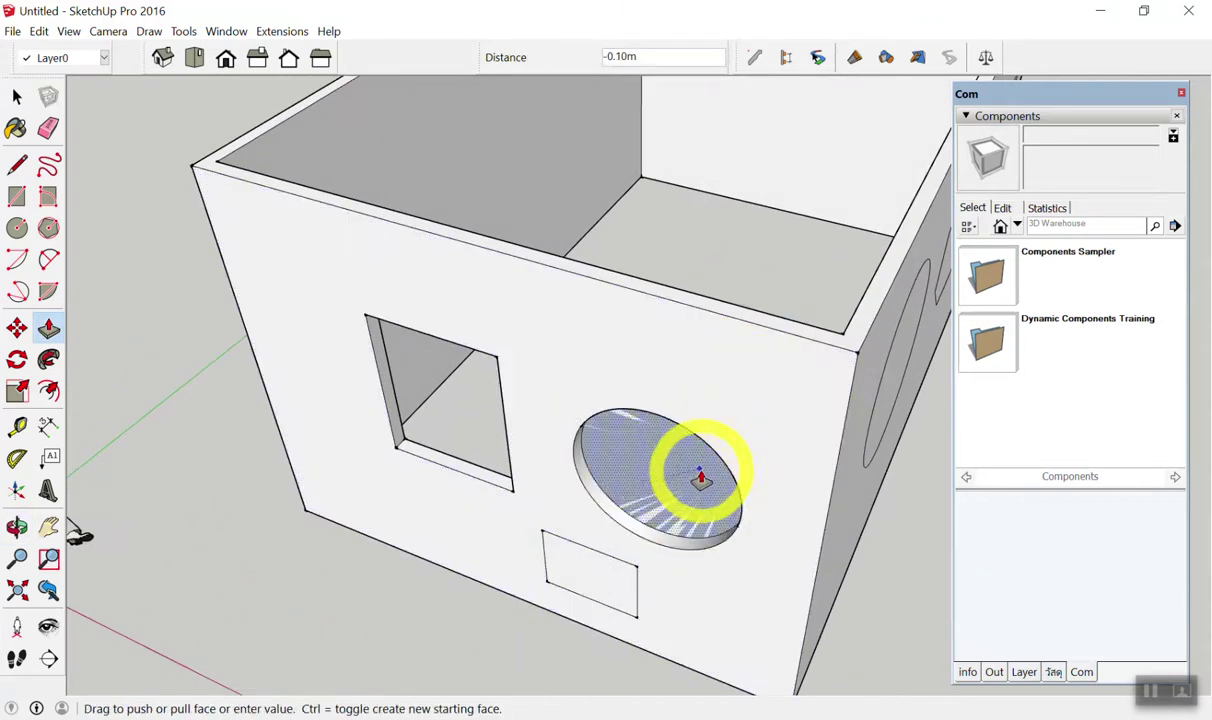
left_click(711, 487)
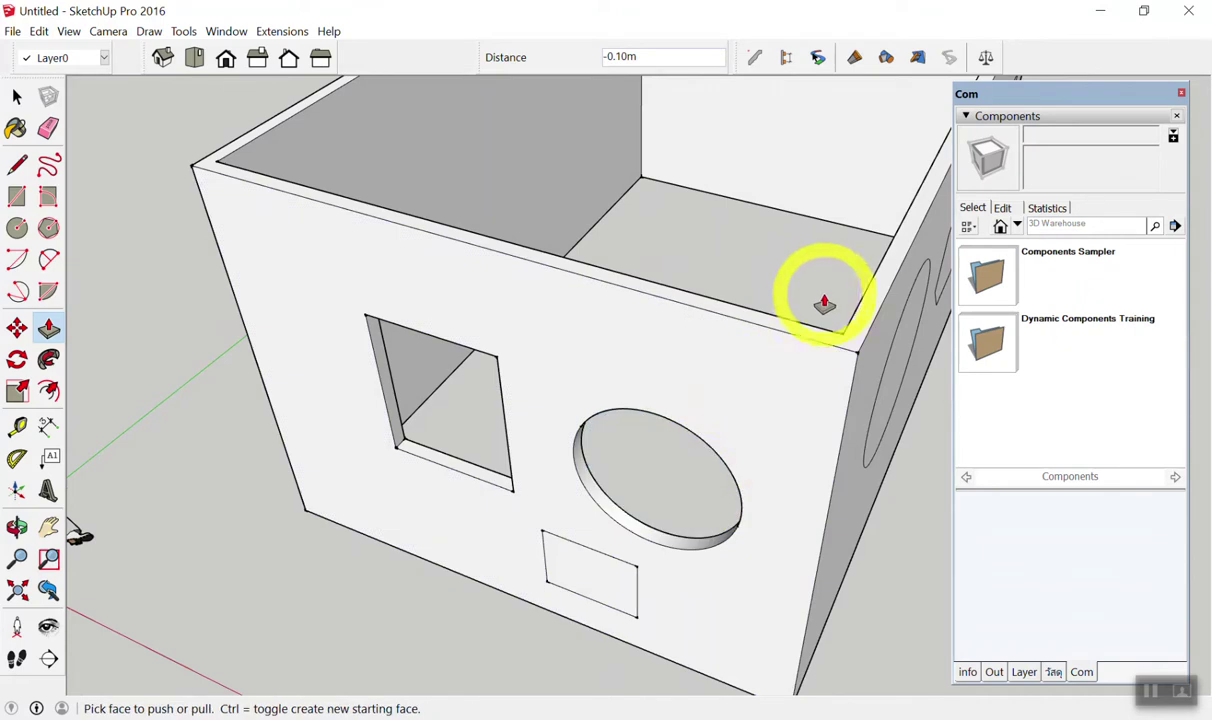
Push the small rectangle on the front wall through to open it.
scroll(800, 290, "down", 3)
mouse_move(820, 289)
middle_mouse_down()
mouse_move(563, 327)
mouse_move(695, 352)
middle_mouse_up()
scroll(699, 380, "up", 2)
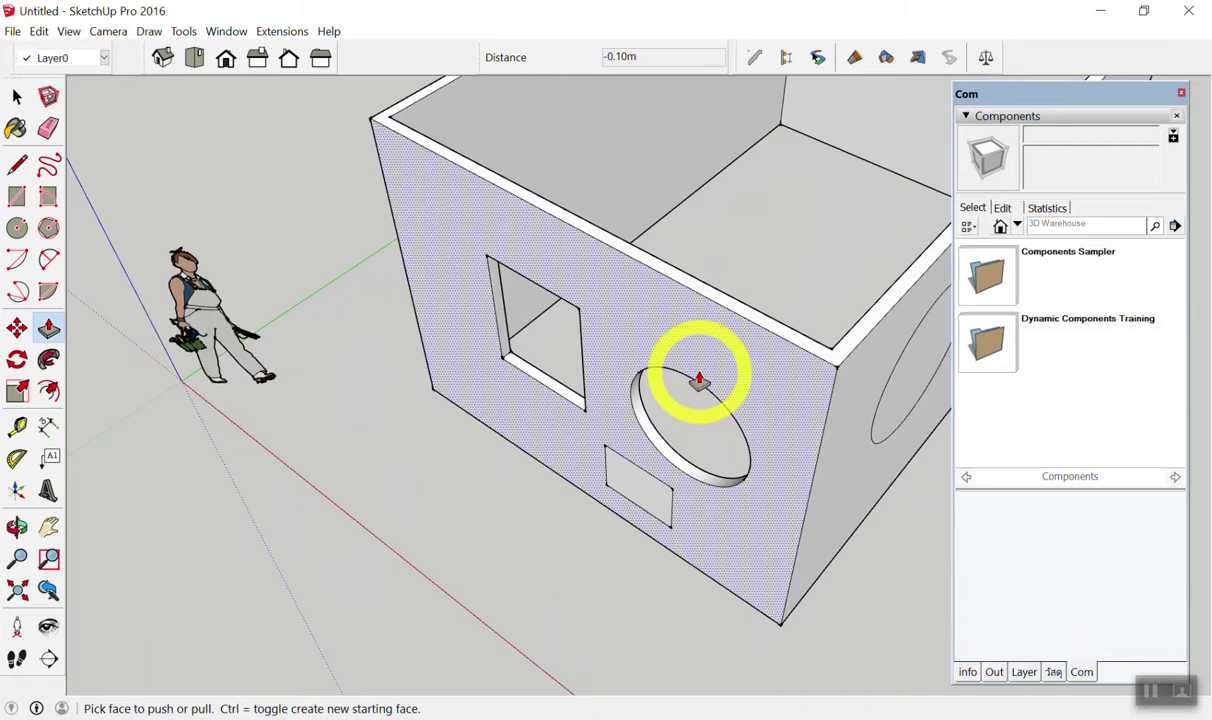
middle_click_drag(702, 378, 600, 465)
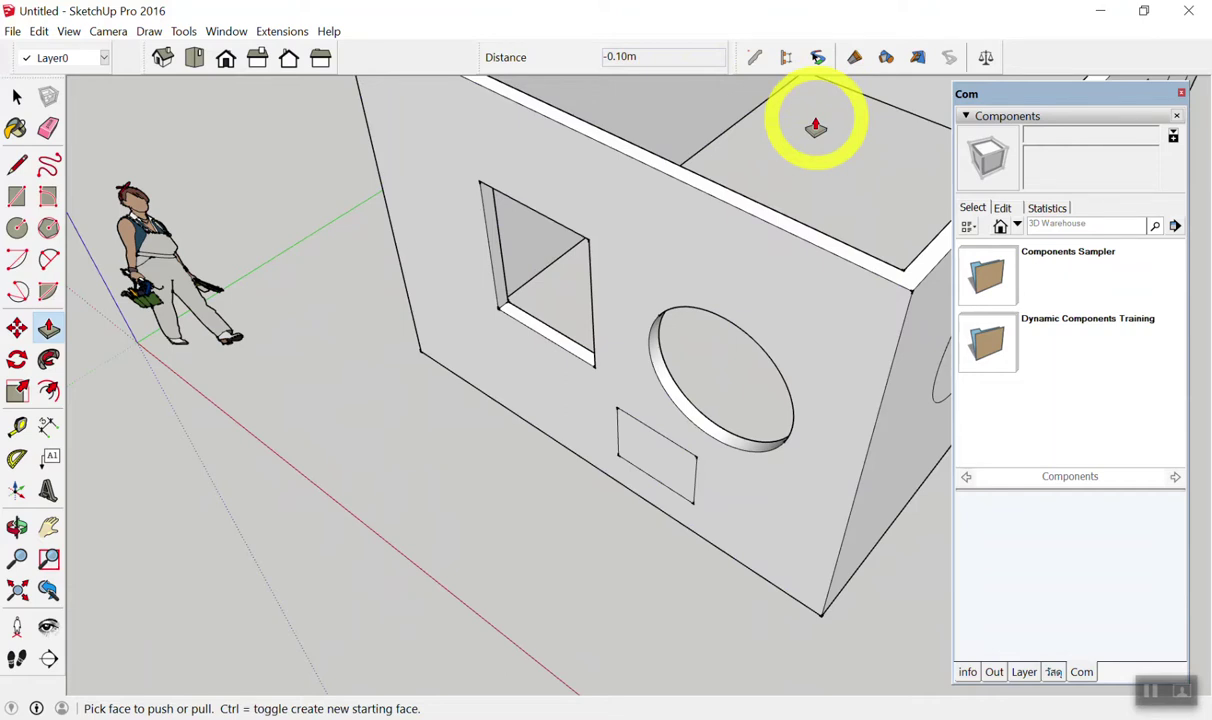
mouse_move(818, 127)
middle_mouse_down()
mouse_move(828, 298)
mouse_move(717, 379)
mouse_move(901, 346)
middle_mouse_up()
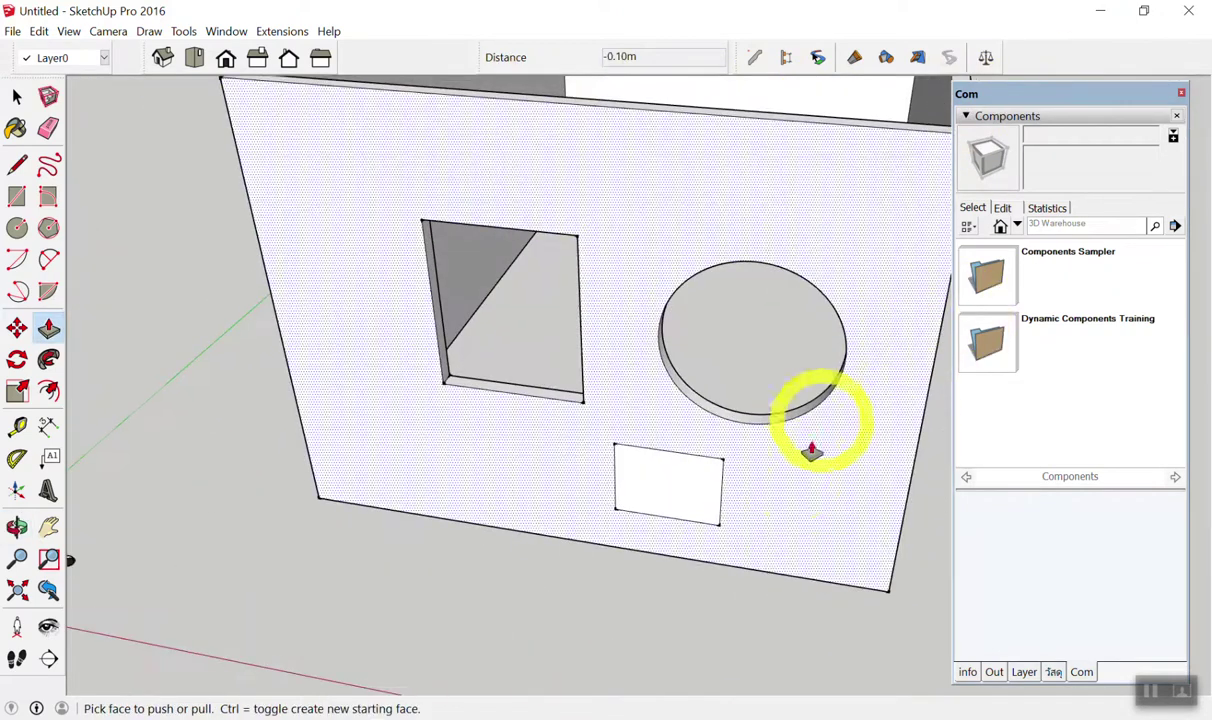
scroll(667, 493, "up", 5)
left_click_drag(667, 493, 631, 474)
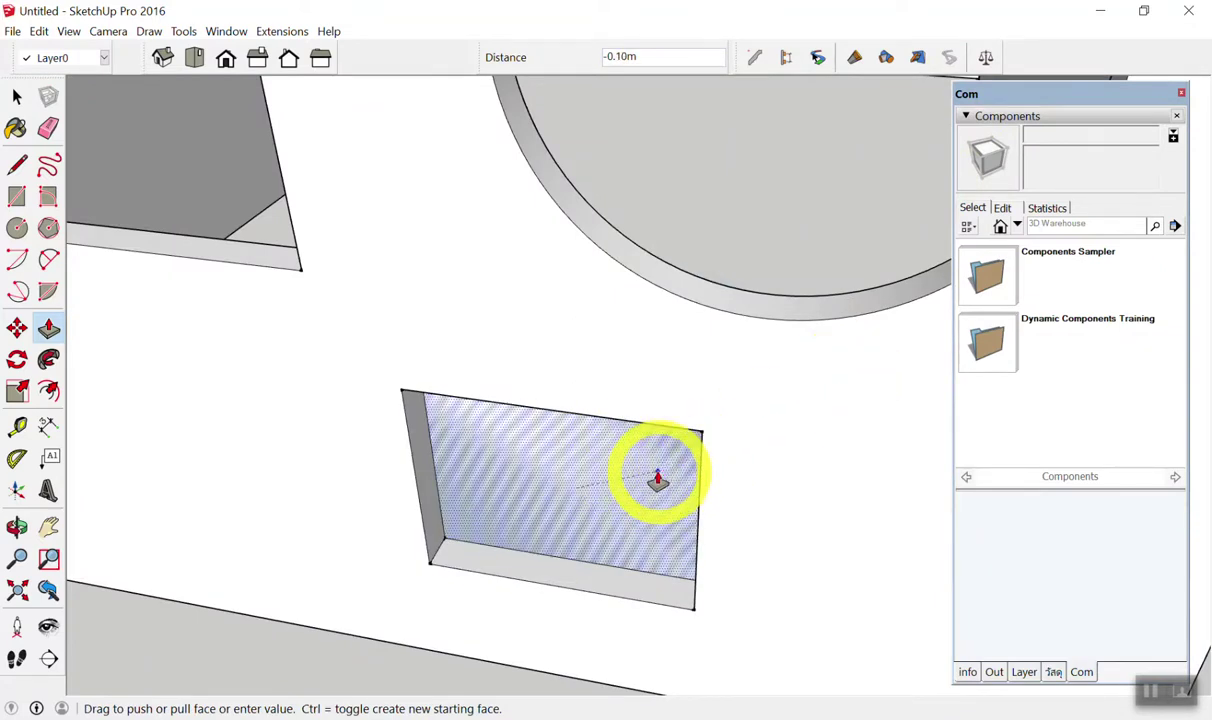
Push the side wall's circle 0.10 m in, cancelling an outward extrusion.
scroll(658, 480, "down", 5)
middle_click_drag(500, 433, 446, 419)
scroll(833, 230, "up", 5)
scroll(541, 481, "up", 3)
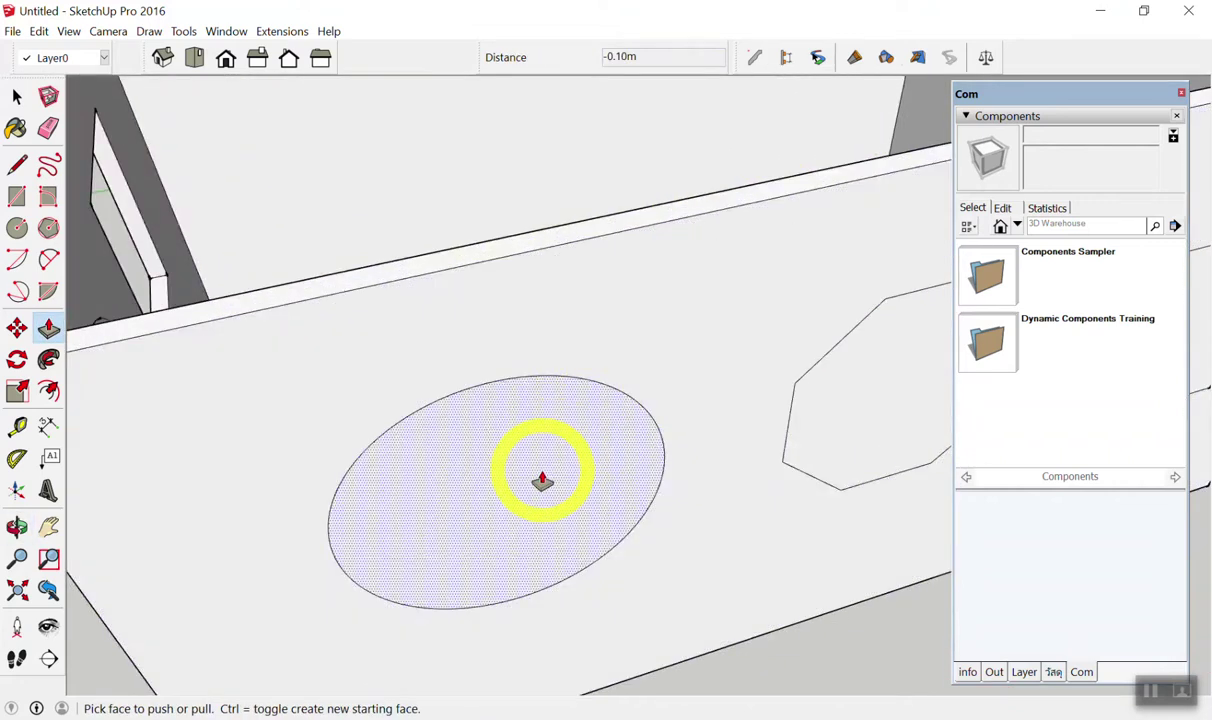
left_click_drag(541, 481, 553, 410)
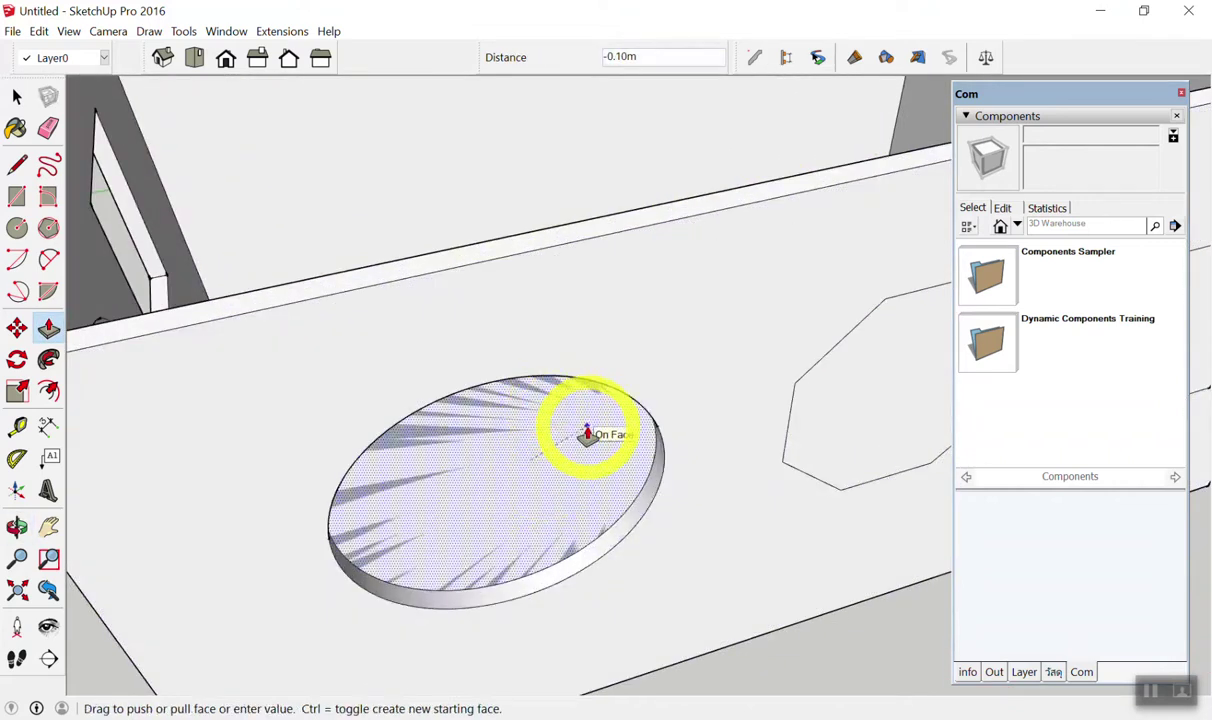
key("Escape")
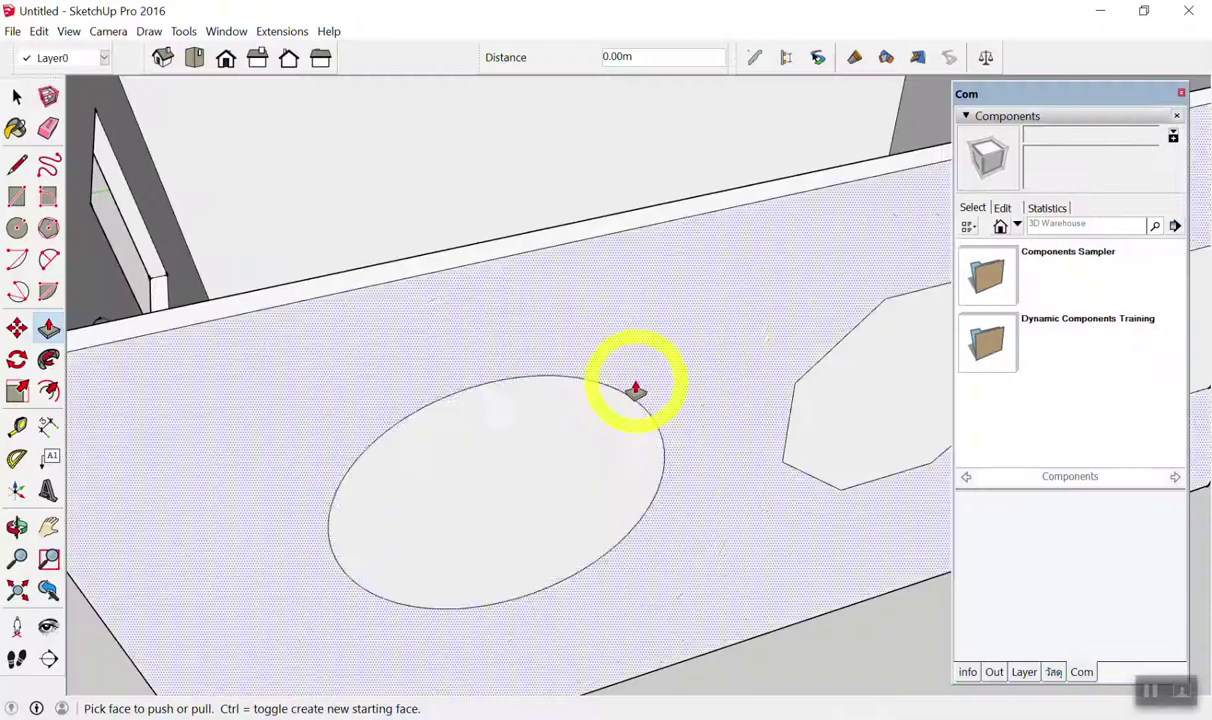
left_click_drag(560, 495, 593, 437)
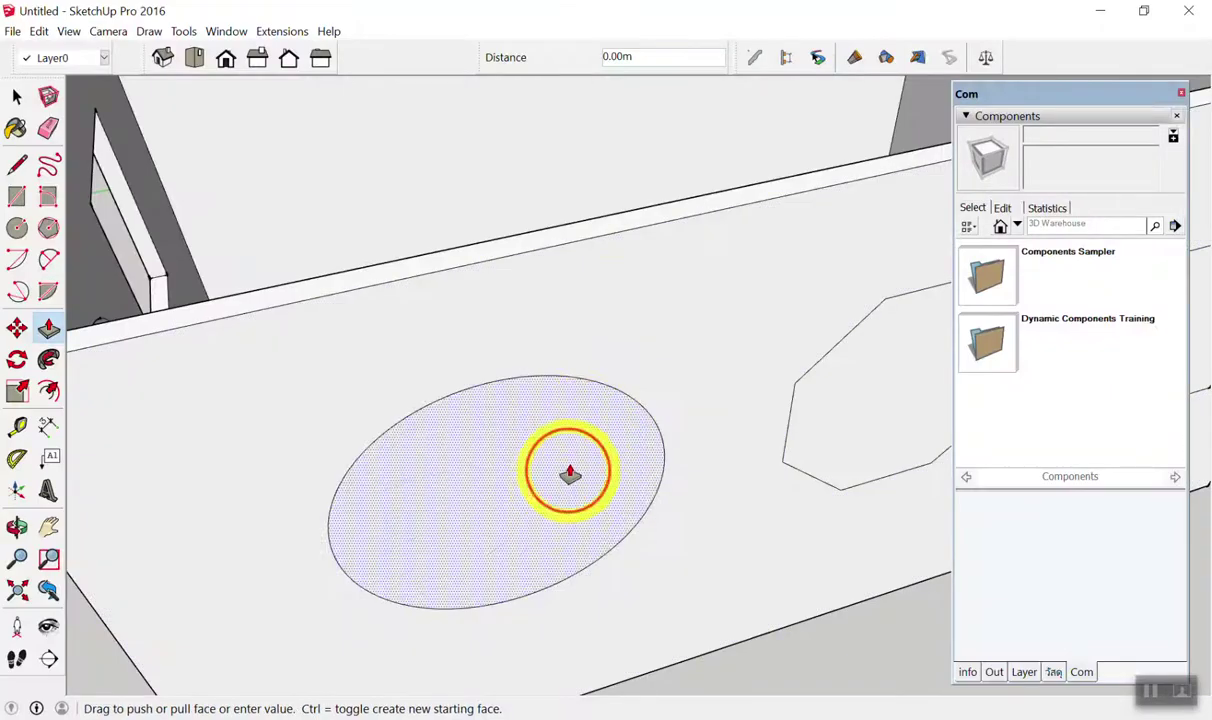
left_click(595, 440)
Push the octagon and the side rectangle through the wall as openings.
scroll(582, 406, "down", 3)
scroll(622, 325, "up", 3)
mouse_move(622, 325)
middle_mouse_down()
mouse_move(631, 224)
mouse_move(606, 406)
middle_mouse_up()
left_click_drag(606, 406, 569, 362)
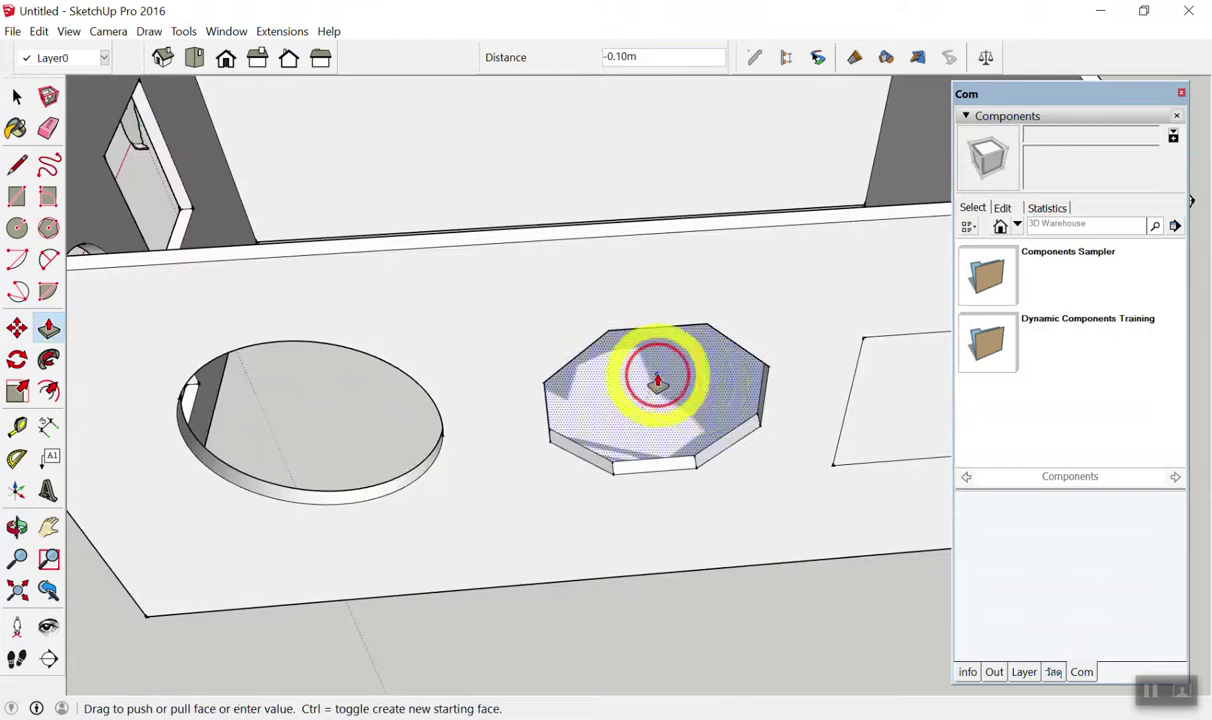
scroll(569, 362, "down", 4)
left_click_drag(766, 392, 771, 425)
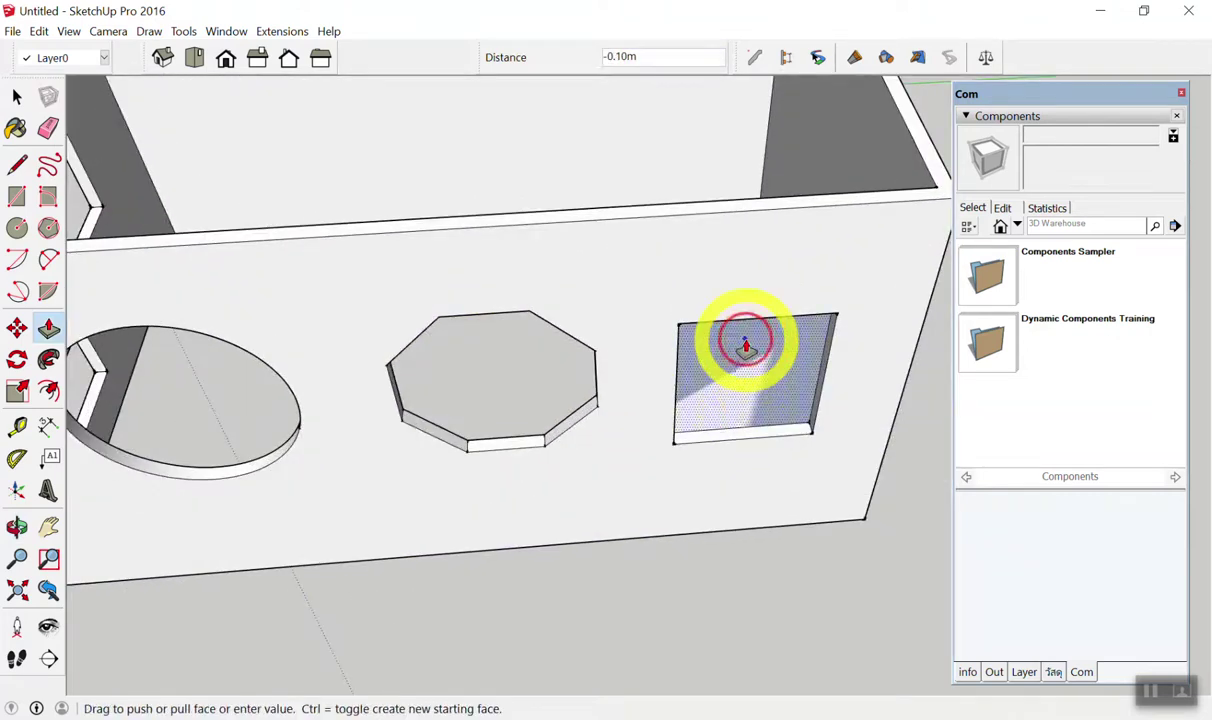
mouse_move(770, 425)
middle_mouse_down()
mouse_move(611, 92)
mouse_move(763, 441)
mouse_move(785, 335)
mouse_move(858, 385)
mouse_move(711, 468)
middle_mouse_up()
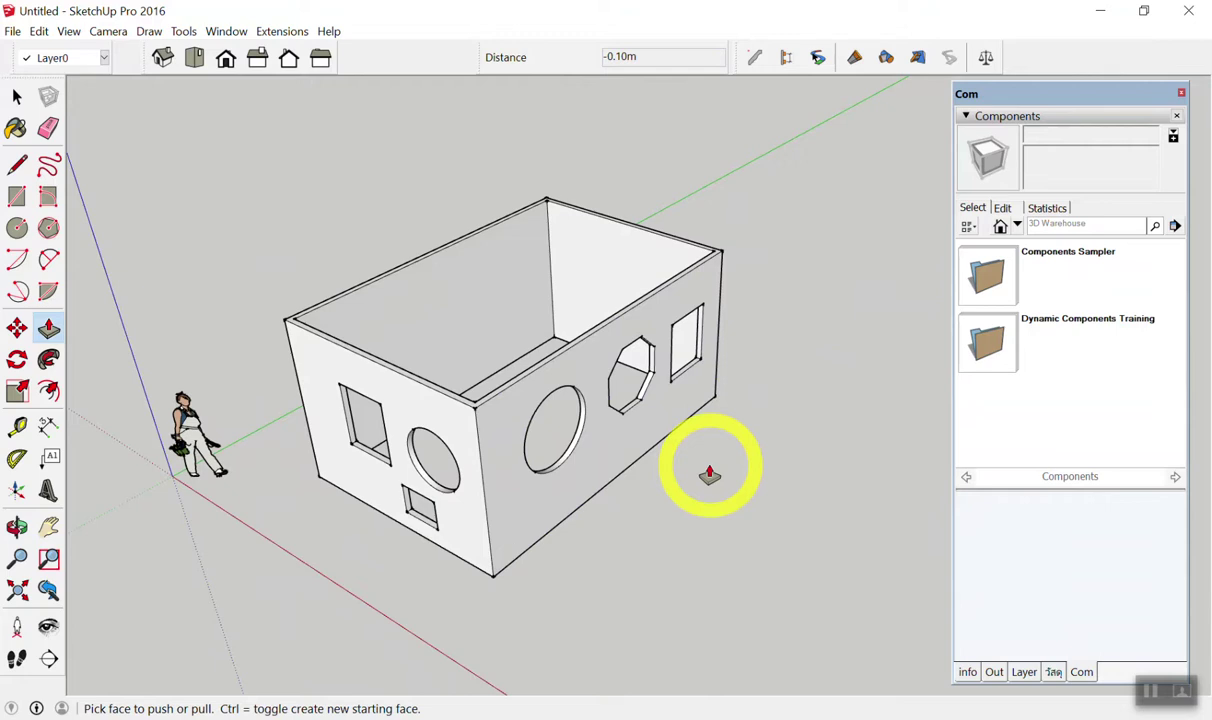
mouse_move(676, 587)
middle_mouse_down()
mouse_move(360, 414)
mouse_move(446, 272)
mouse_move(514, 438)
middle_mouse_up()
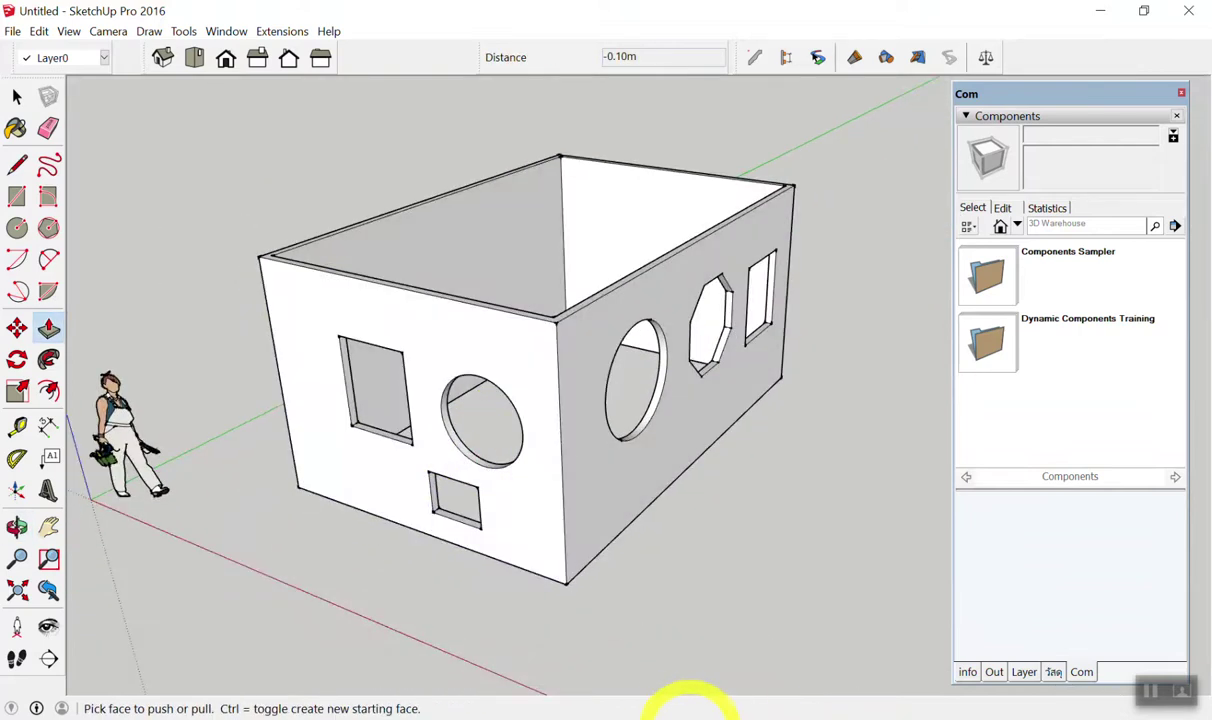
mouse_move(676, 690)
middle_mouse_down()
mouse_move(717, 617)
mouse_move(622, 640)
mouse_move(522, 487)
mouse_move(671, 284)
mouse_move(590, 487)
middle_mouse_up()
scroll(597, 511, "up", 3)
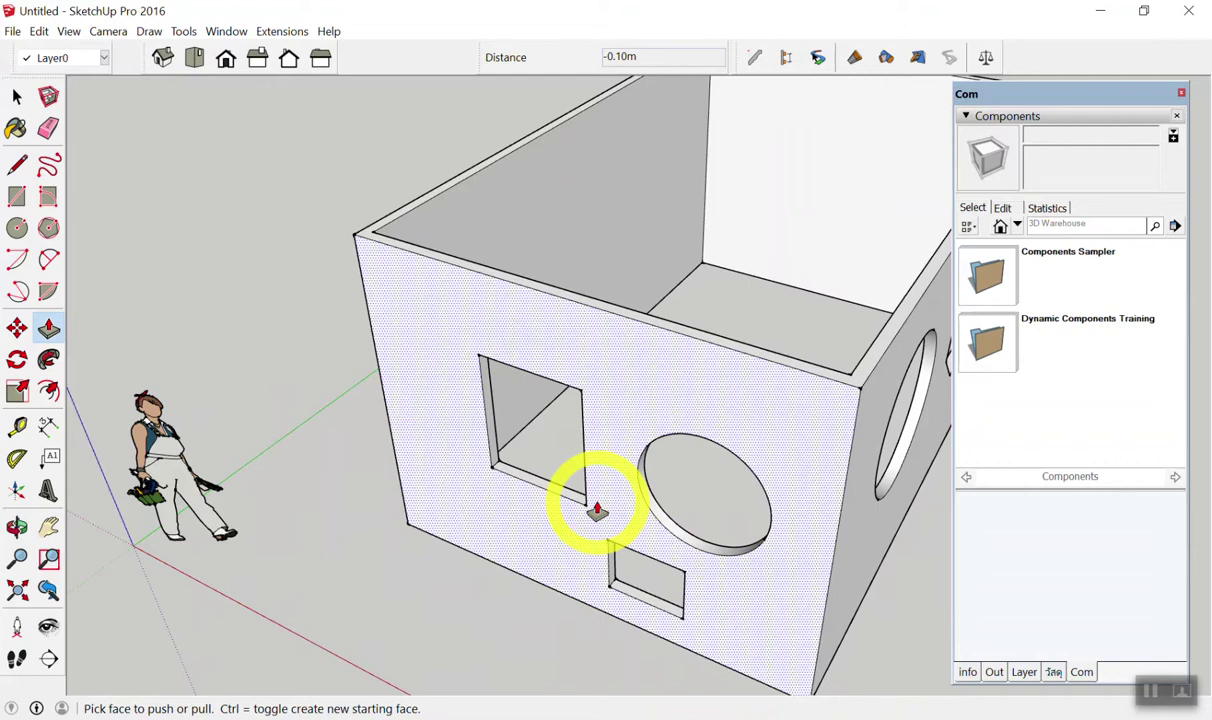
Push the lower rectangular opening's sill face up until the opening closes.
middle_click_drag(597, 511, 574, 190)
scroll(587, 503, "up", 2)
scroll(541, 466, "up", 3)
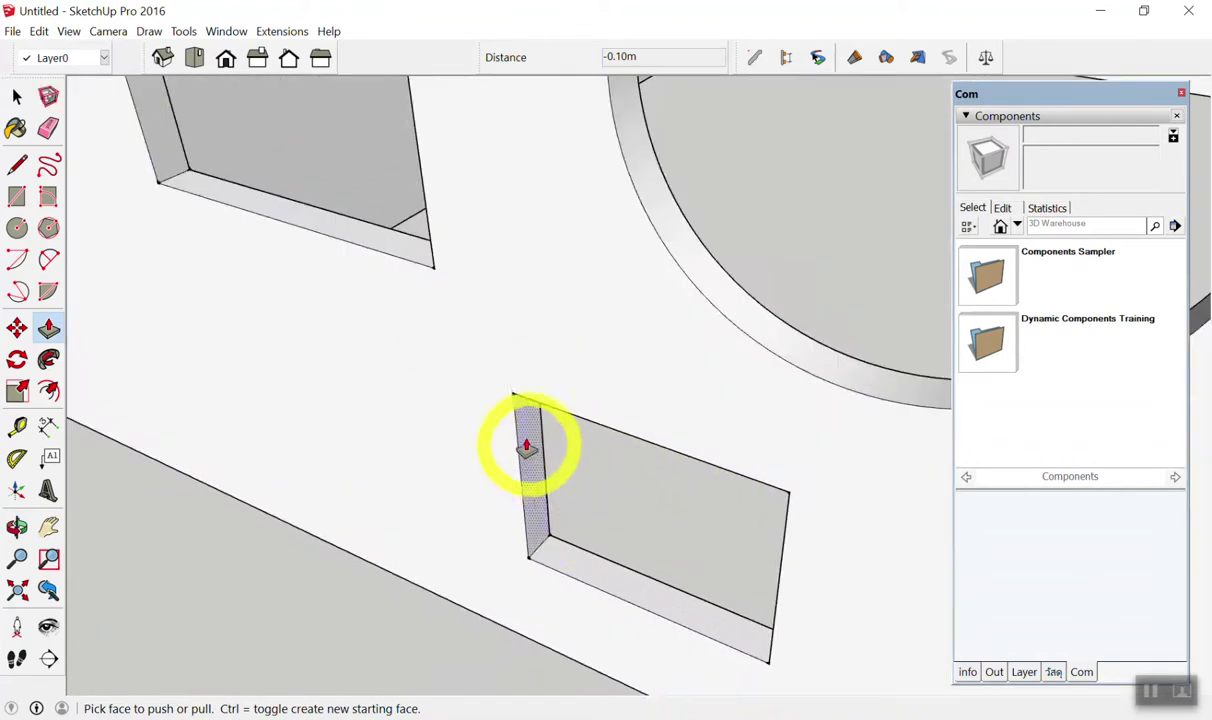
scroll(530, 458, "down", 3)
scroll(515, 430, "up", 2)
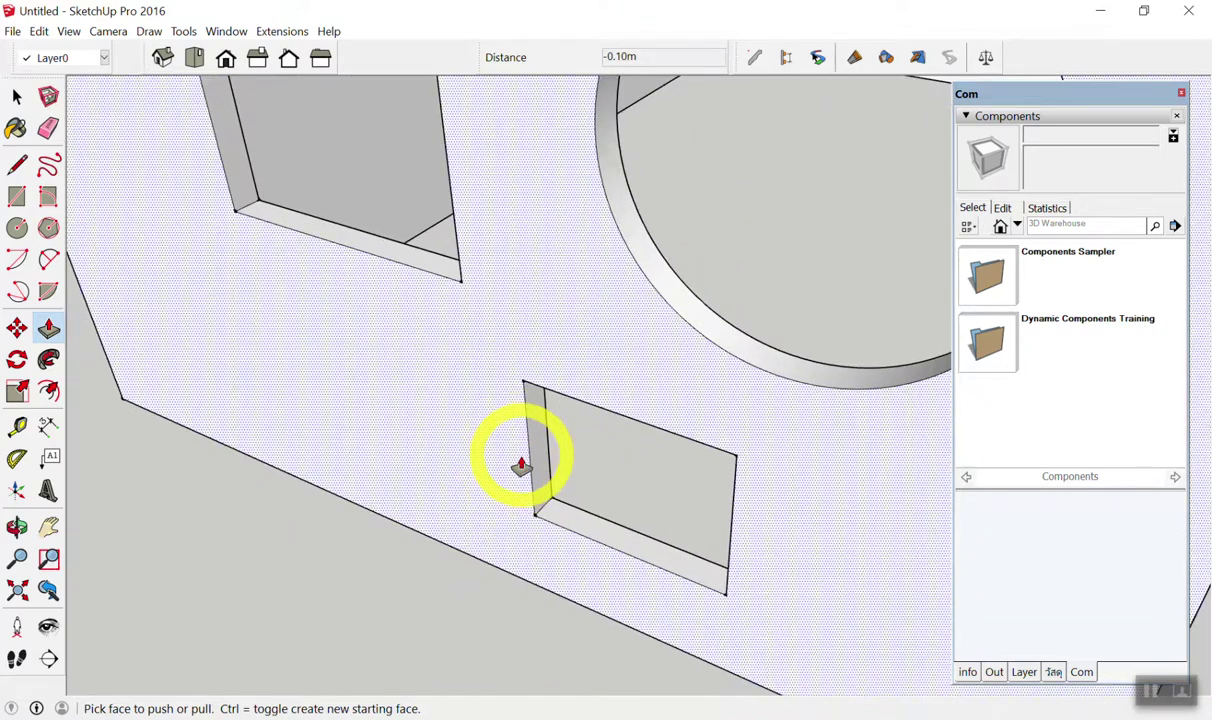
scroll(513, 461, "up", 2)
scroll(533, 481, "up", 1)
left_click(608, 520)
left_click_drag(608, 520, 640, 378)
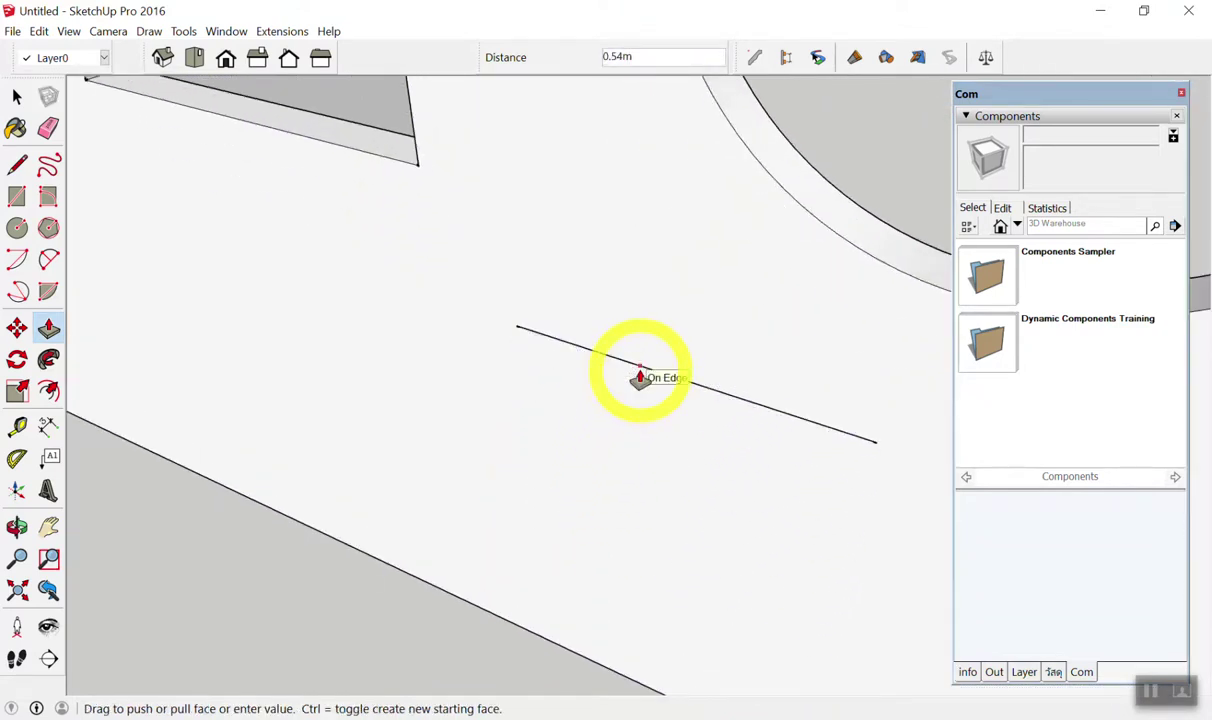
left_click(640, 378)
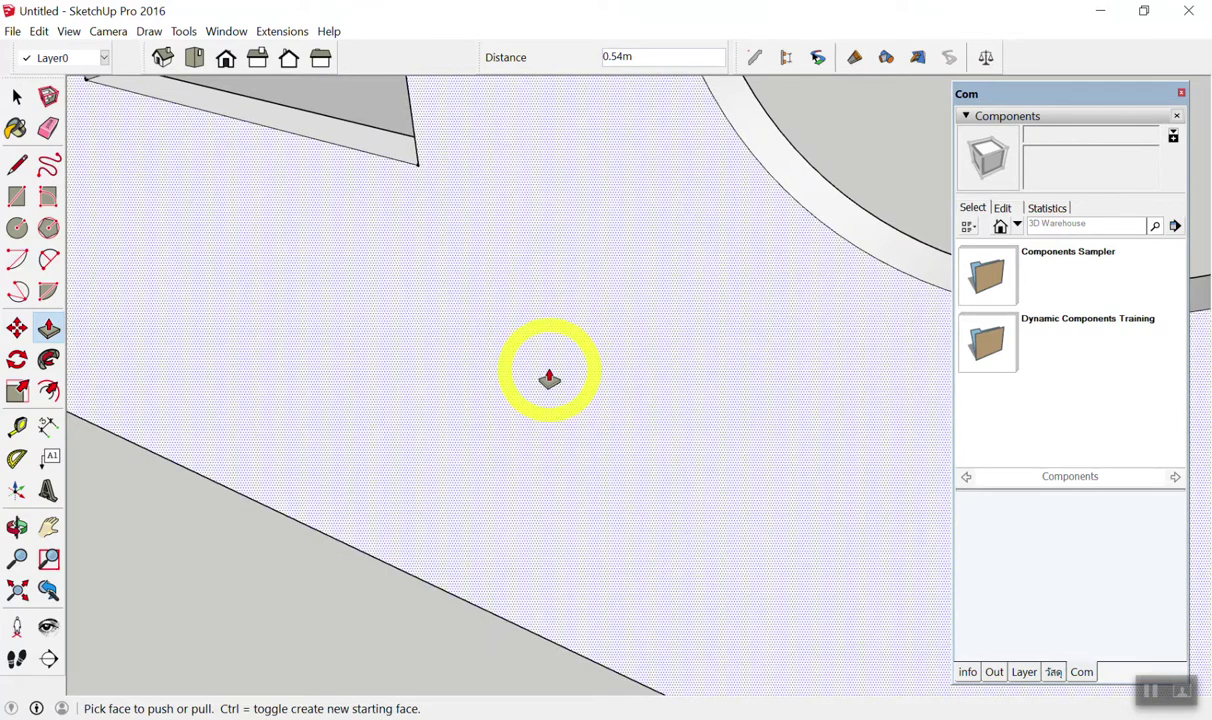
Push the square opening's bottom face up to fill it solid.
scroll(676, 425, "down", 3)
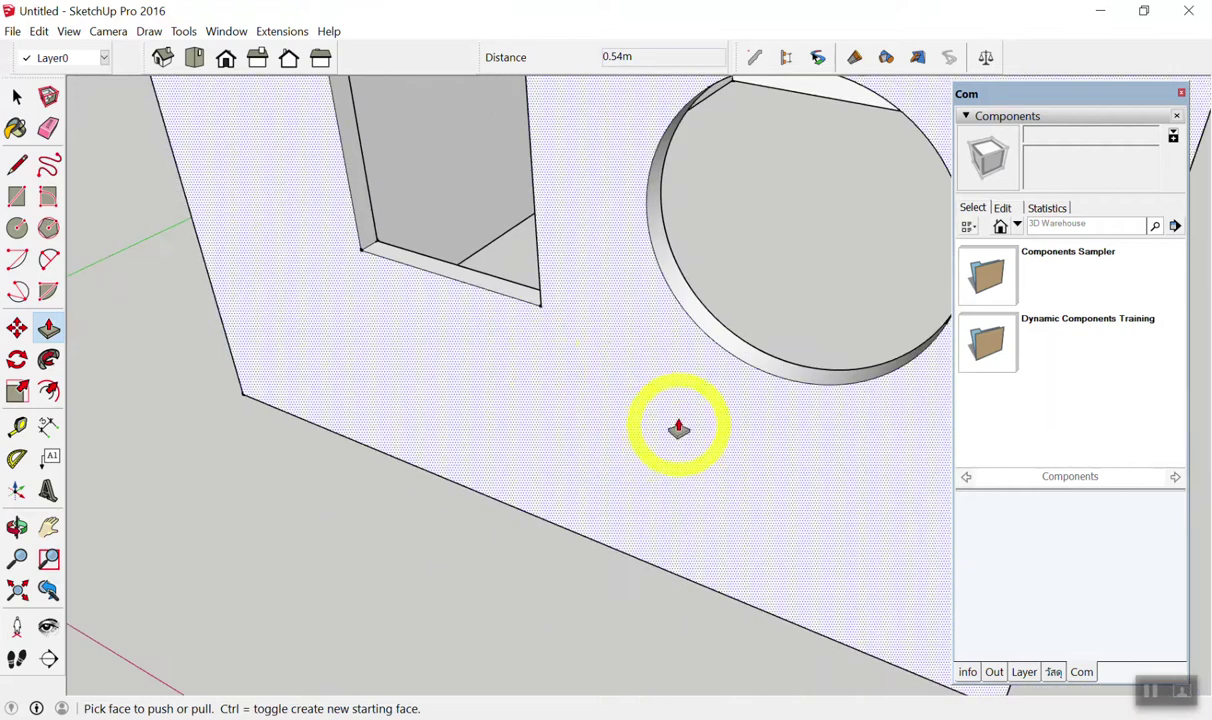
scroll(377, 145, "up", 3)
left_click_drag(319, 162, 764, 218)
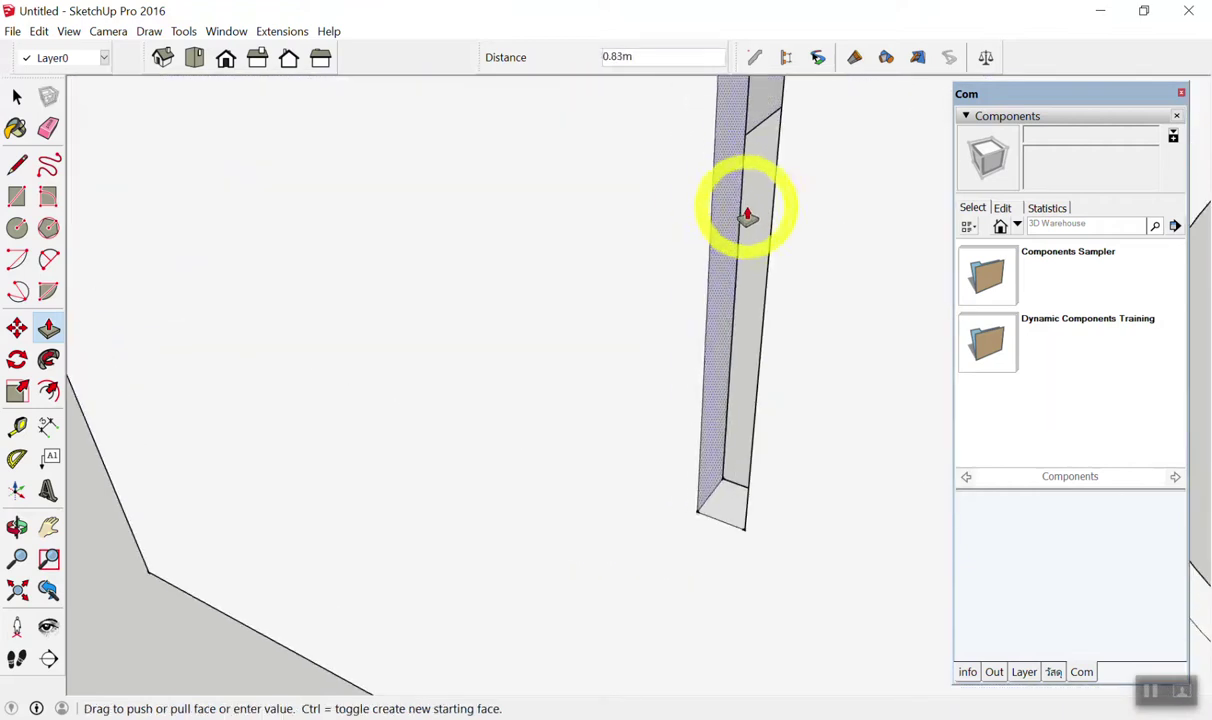
left_click(768, 216)
Fill in the square hole on the side wall with Push/Pull.
scroll(649, 333, "down", 3)
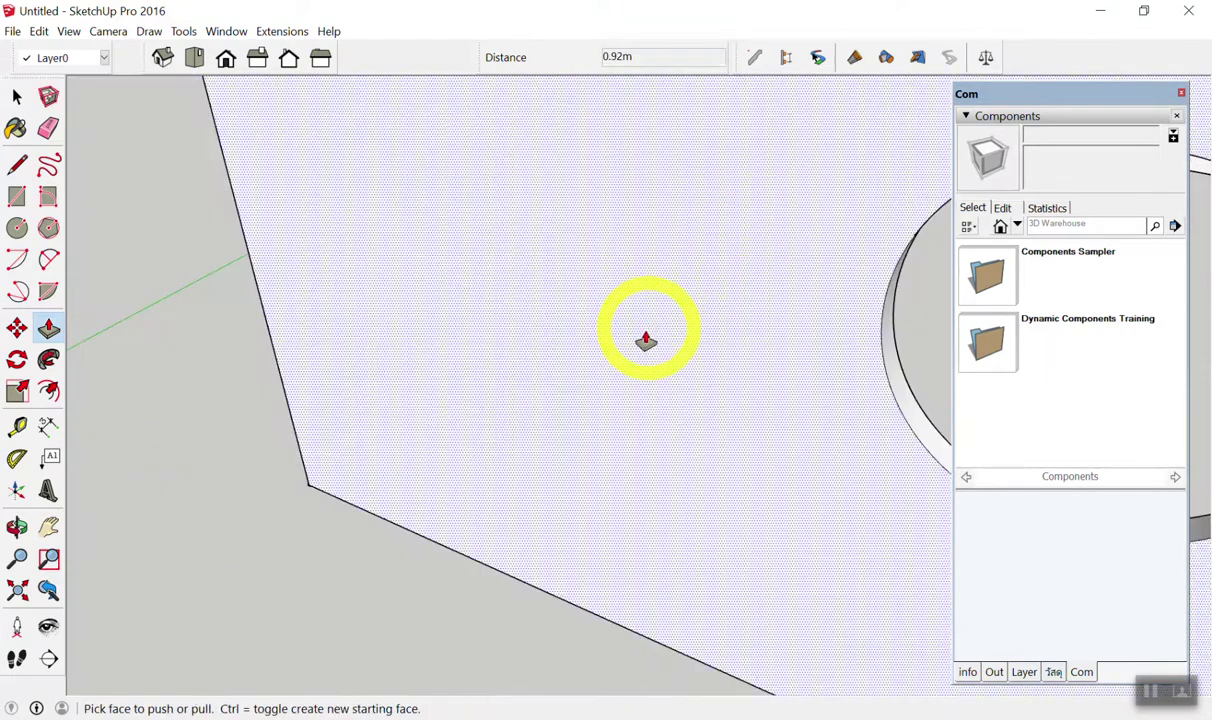
scroll(623, 362, "down", 2)
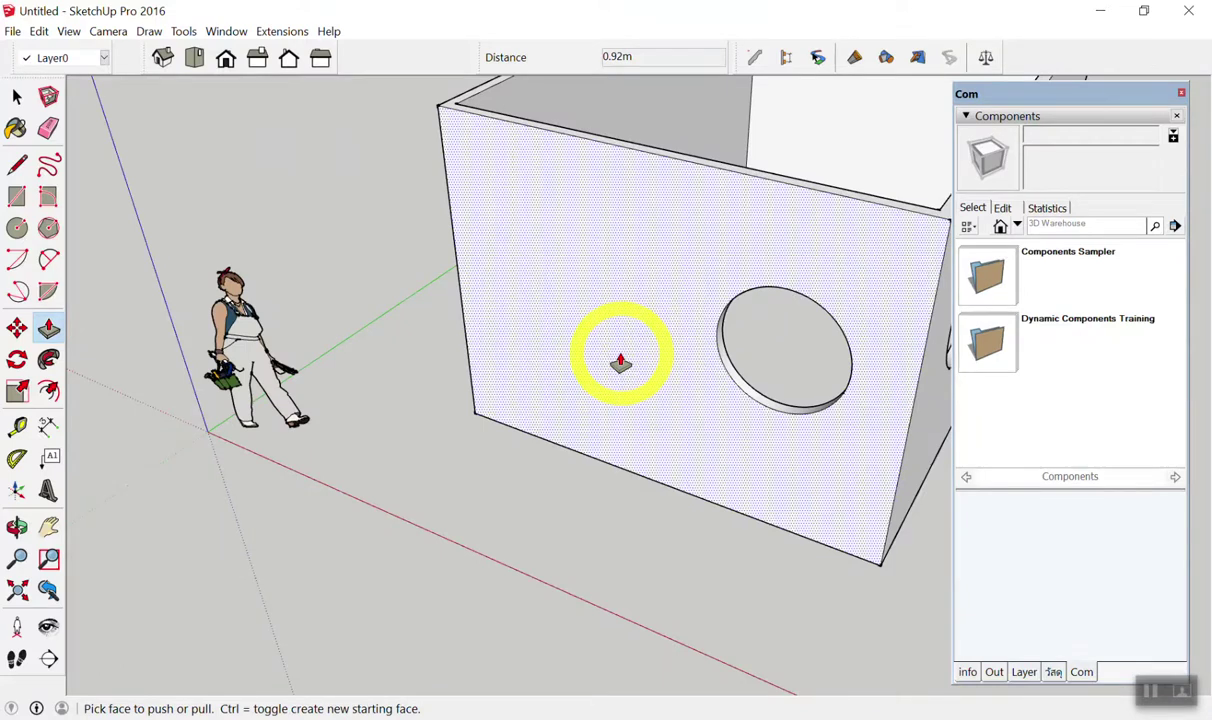
scroll(550, 361, "down", 3)
middle_click_drag(482, 360, 768, 319)
scroll(768, 319, "up", 2)
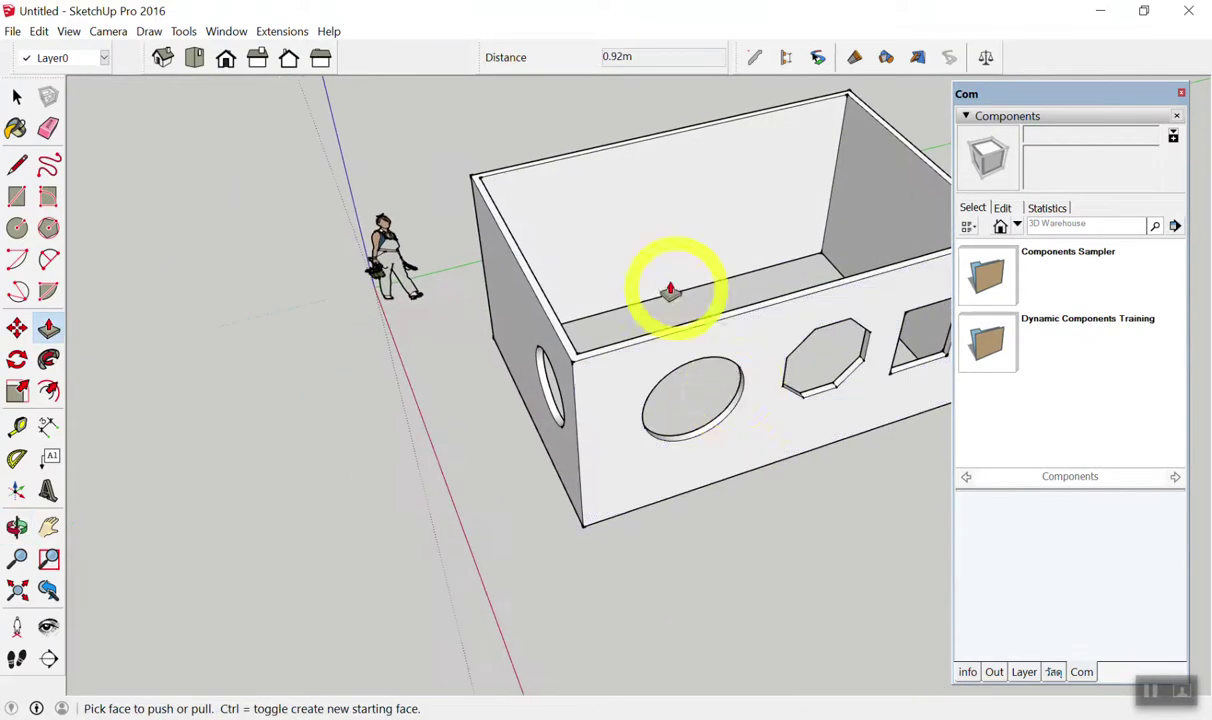
scroll(670, 291, "down", 3)
middle_click_drag(670, 291, 744, 298)
scroll(766, 344, "up", 3)
scroll(717, 433, "up", 3)
scroll(715, 407, "up", 2)
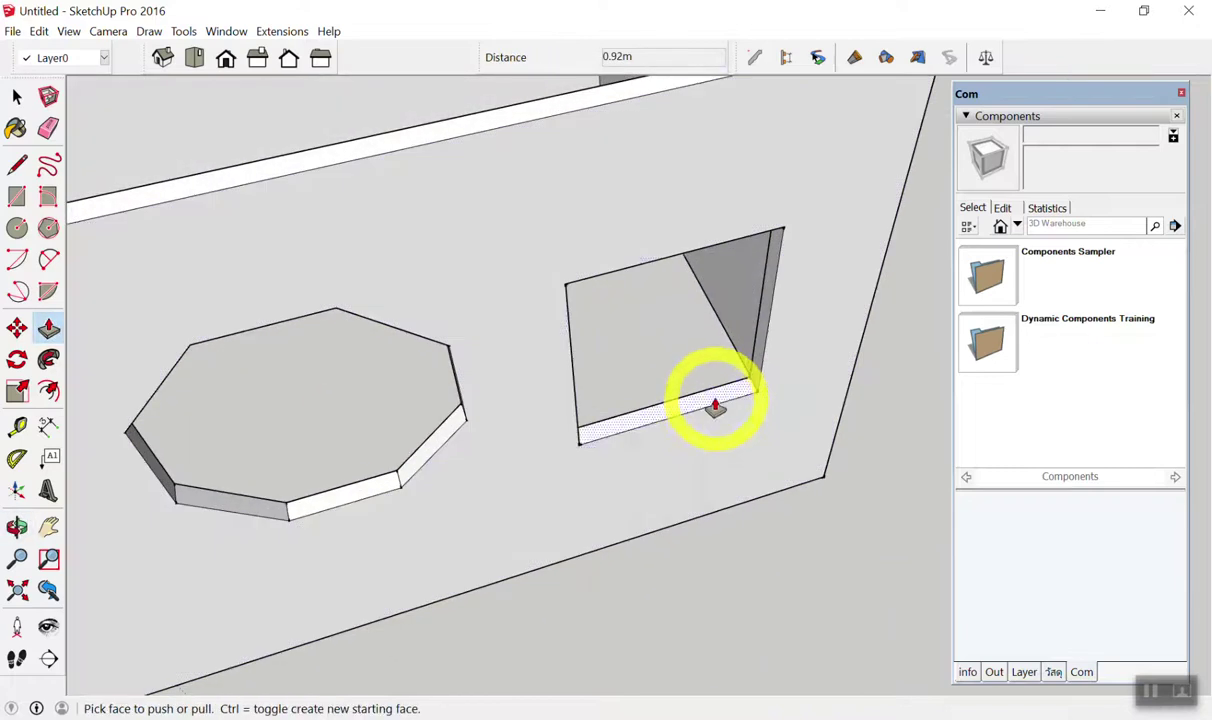
left_click_drag(715, 407, 689, 263)
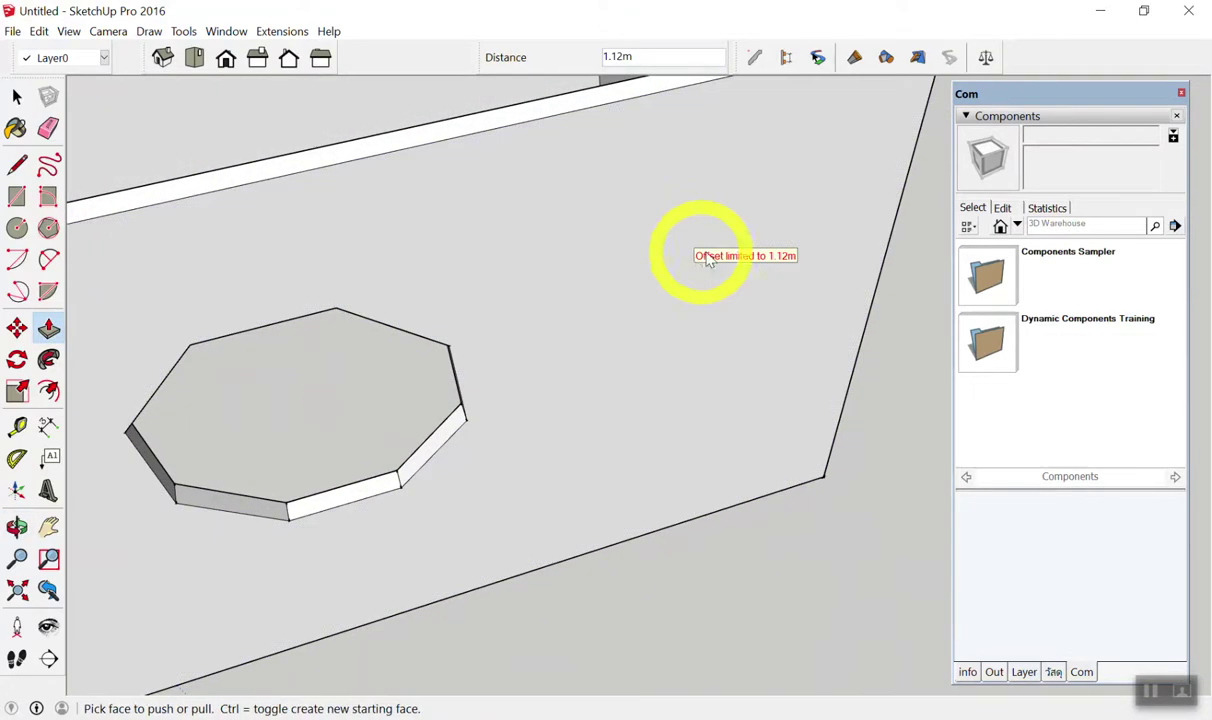
scroll(798, 454, "down", 3)
Try pushing a side face of the octagonal opening inward, then undo that cut.
middle_click_drag(782, 480, 298, 517)
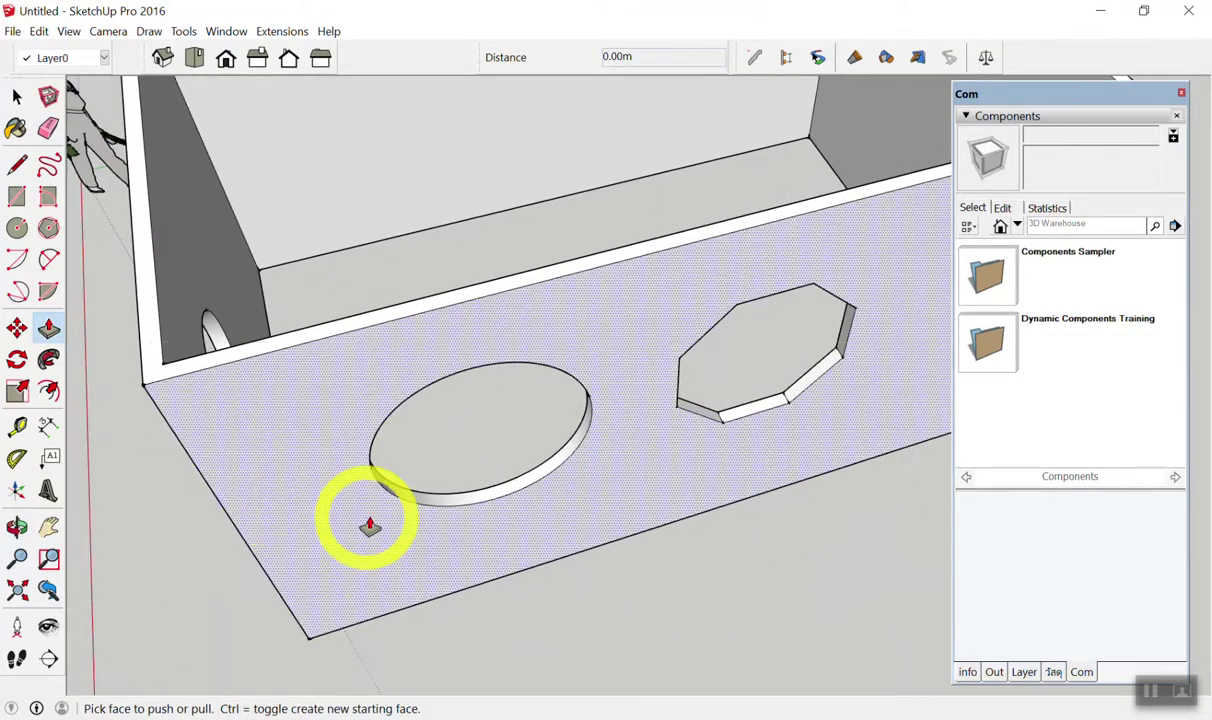
scroll(452, 500, "up", 2)
scroll(457, 503, "up", 3)
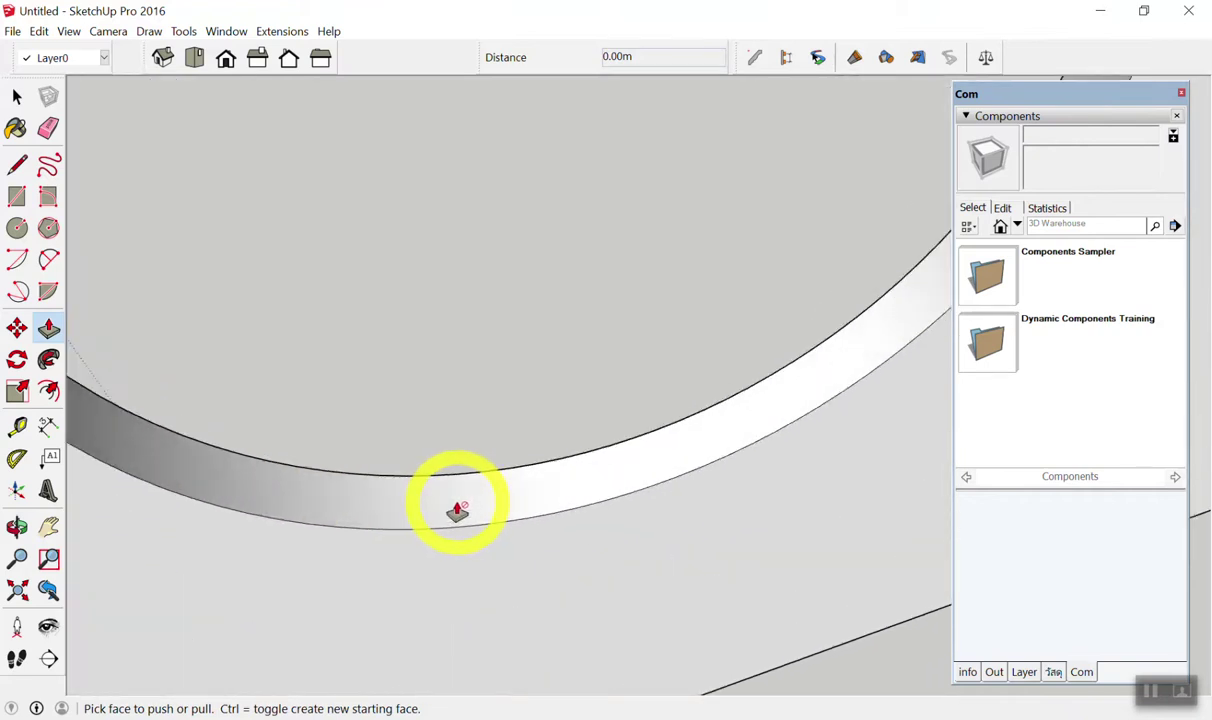
scroll(456, 506, "down", 3)
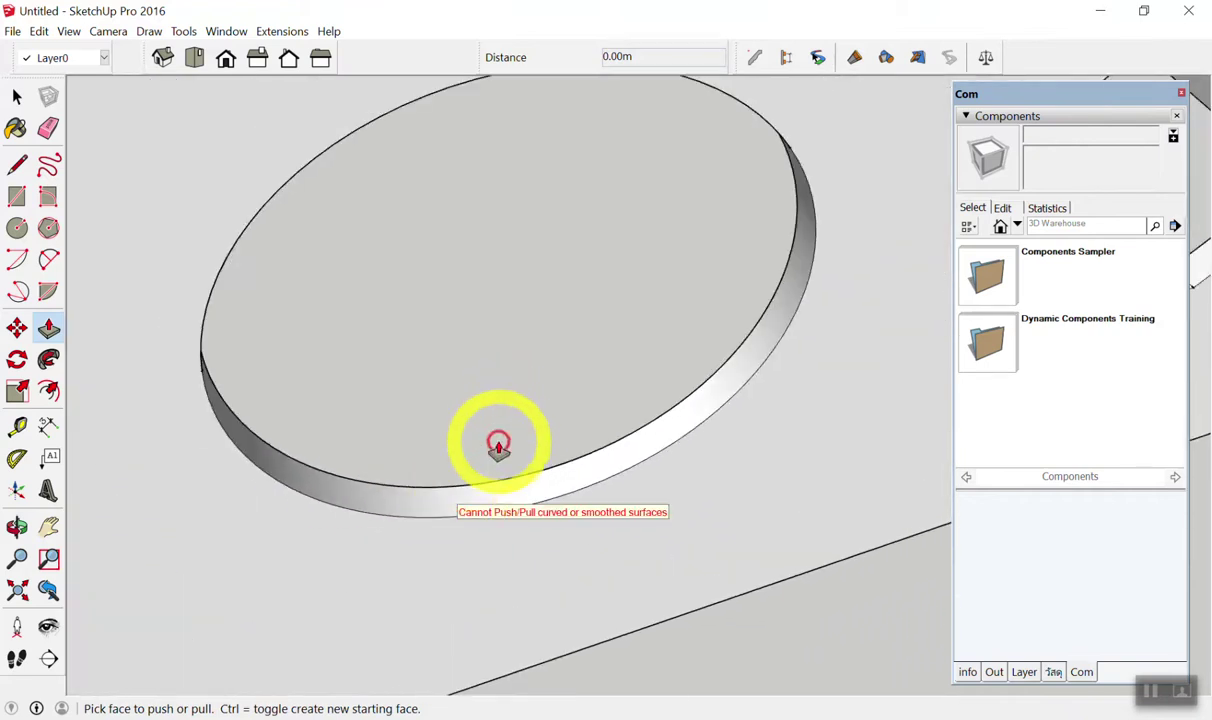
scroll(352, 357, "down", 3)
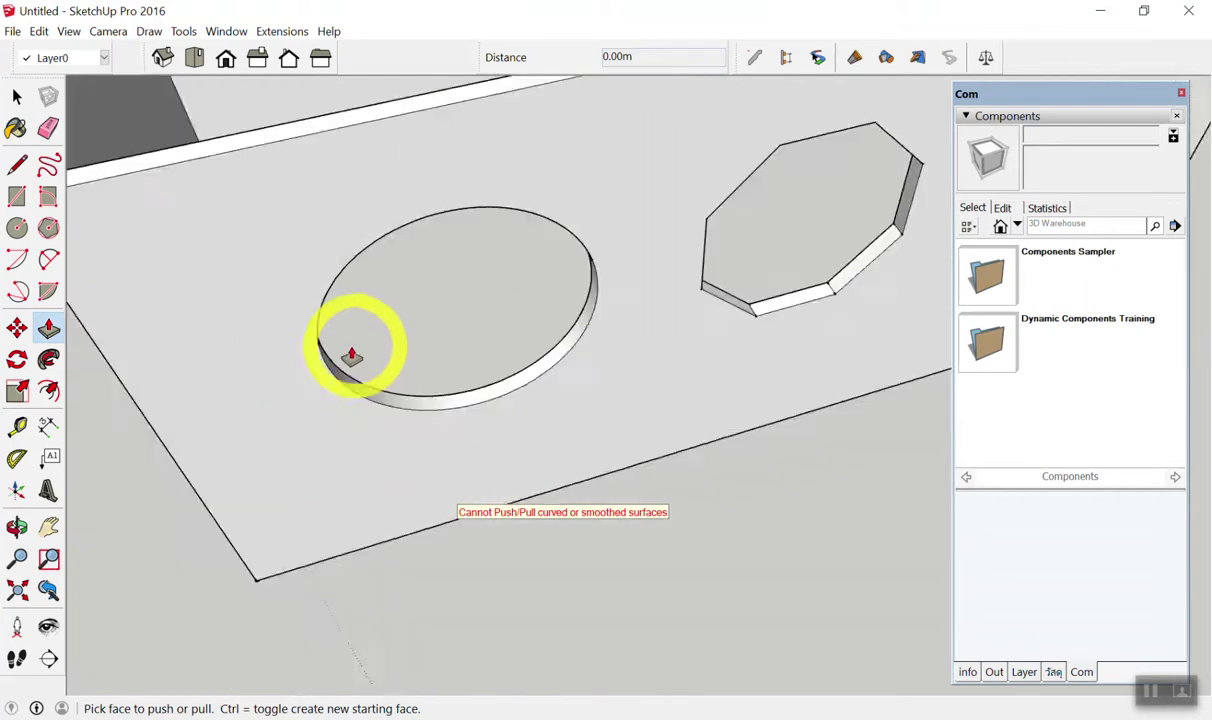
scroll(352, 357, "down", 3)
scroll(657, 235, "up", 4)
scroll(560, 390, "up", 2)
scroll(598, 500, "down", 1)
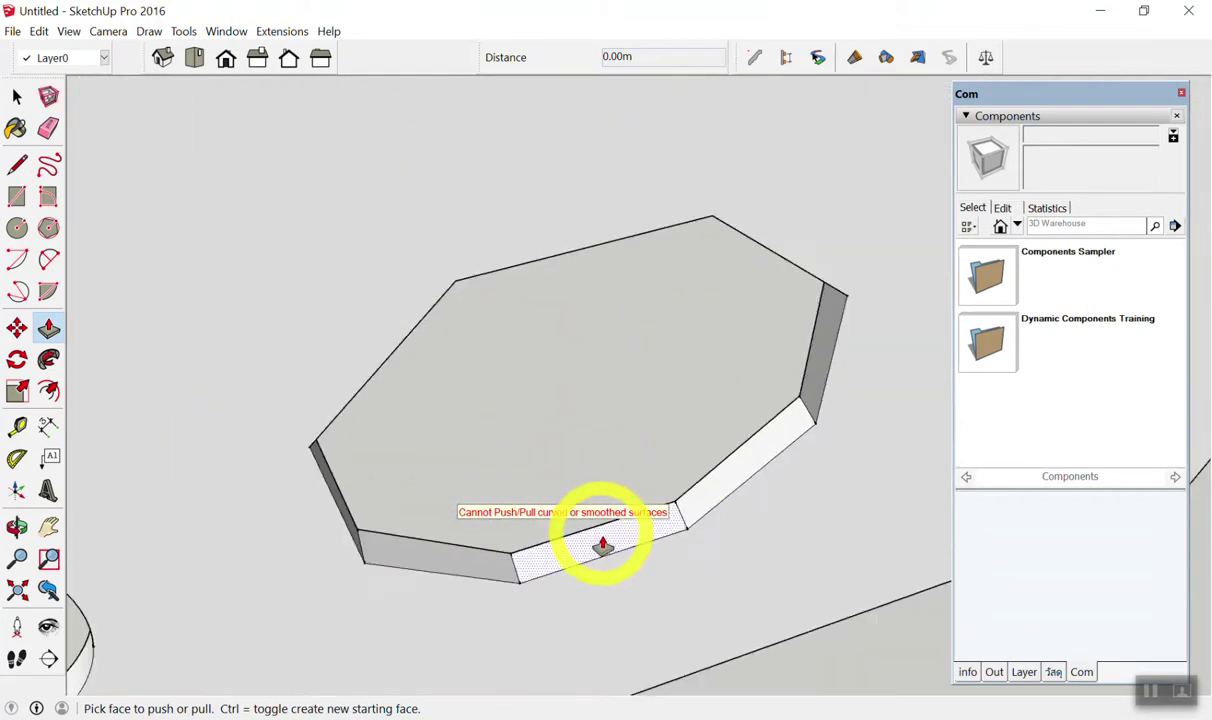
left_click_drag(602, 546, 563, 260)
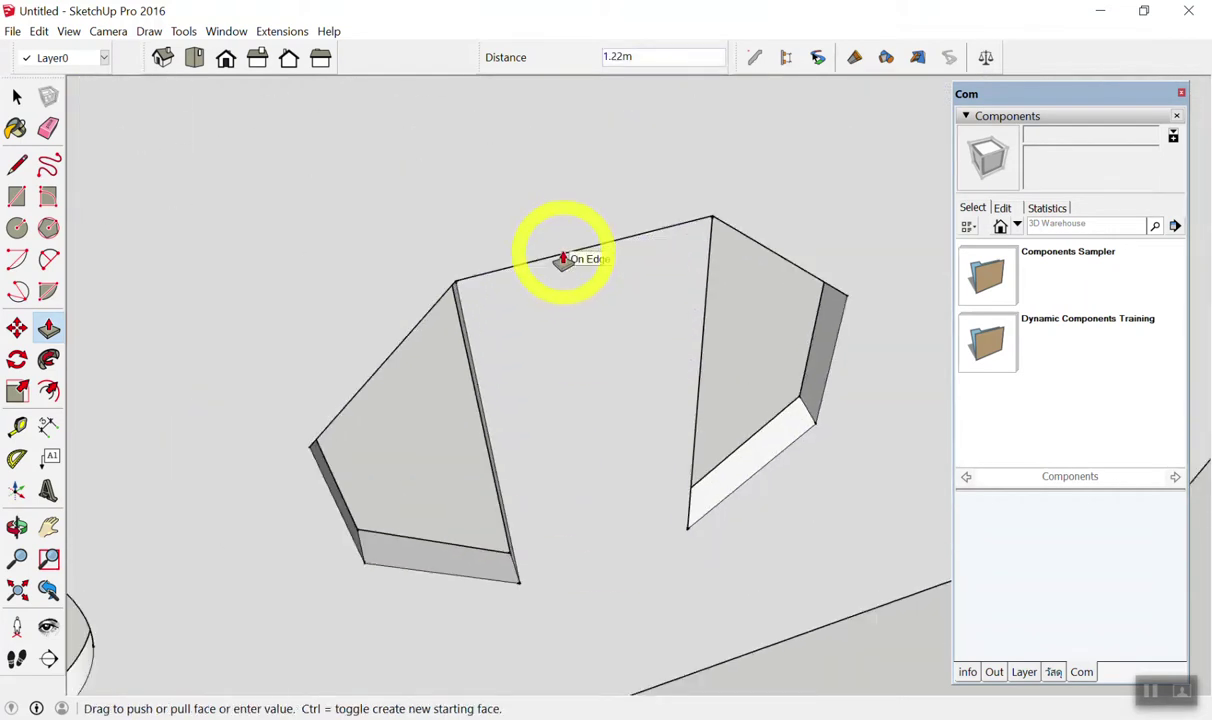
left_click(563, 260)
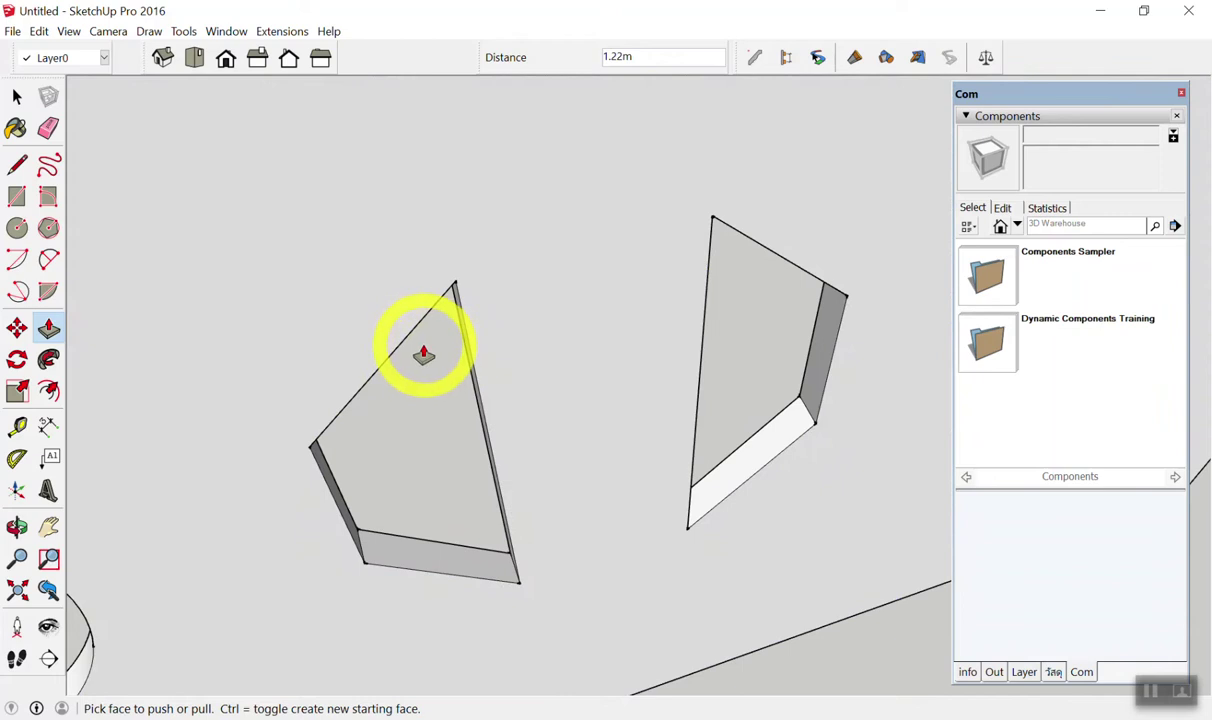
key("ctrl+z")
Switch to Select and window-select the circular opening on the front wall.
scroll(532, 320, "down", 5)
key("space")
mouse_move(801, 406)
middle_mouse_down()
mouse_move(400, 390)
mouse_move(745, 318)
middle_mouse_up()
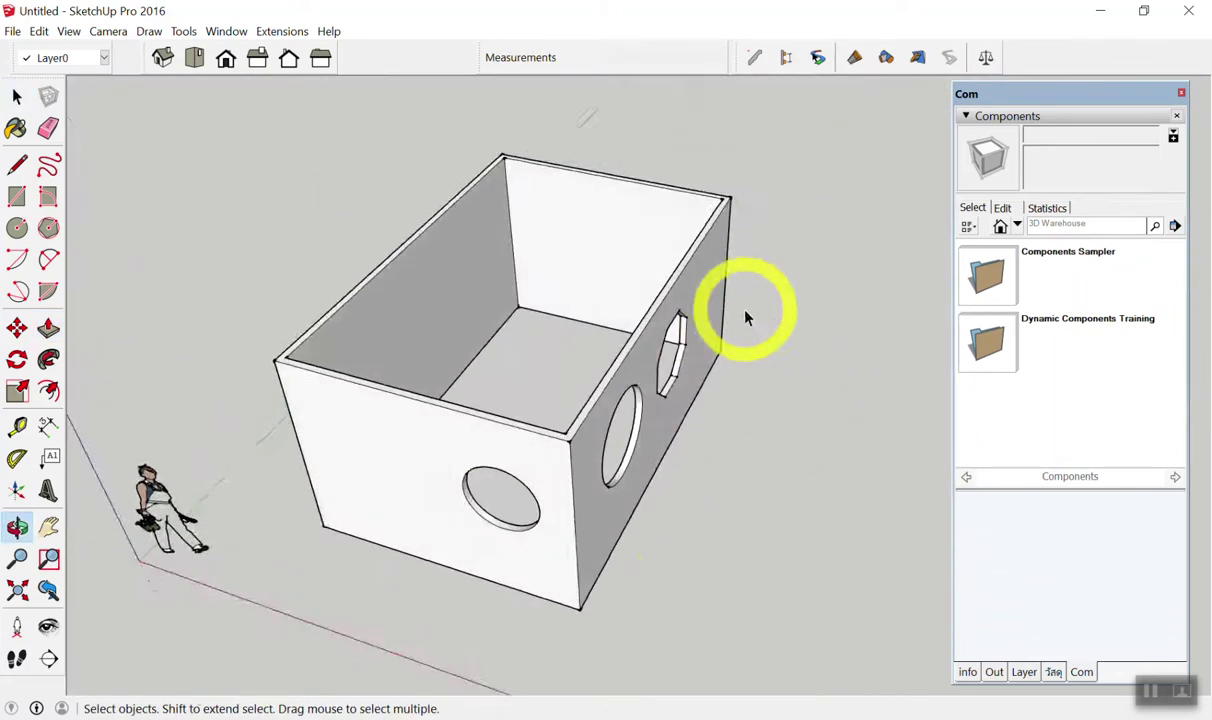
scroll(555, 560, "up", 3)
scroll(560, 597, "up", 2)
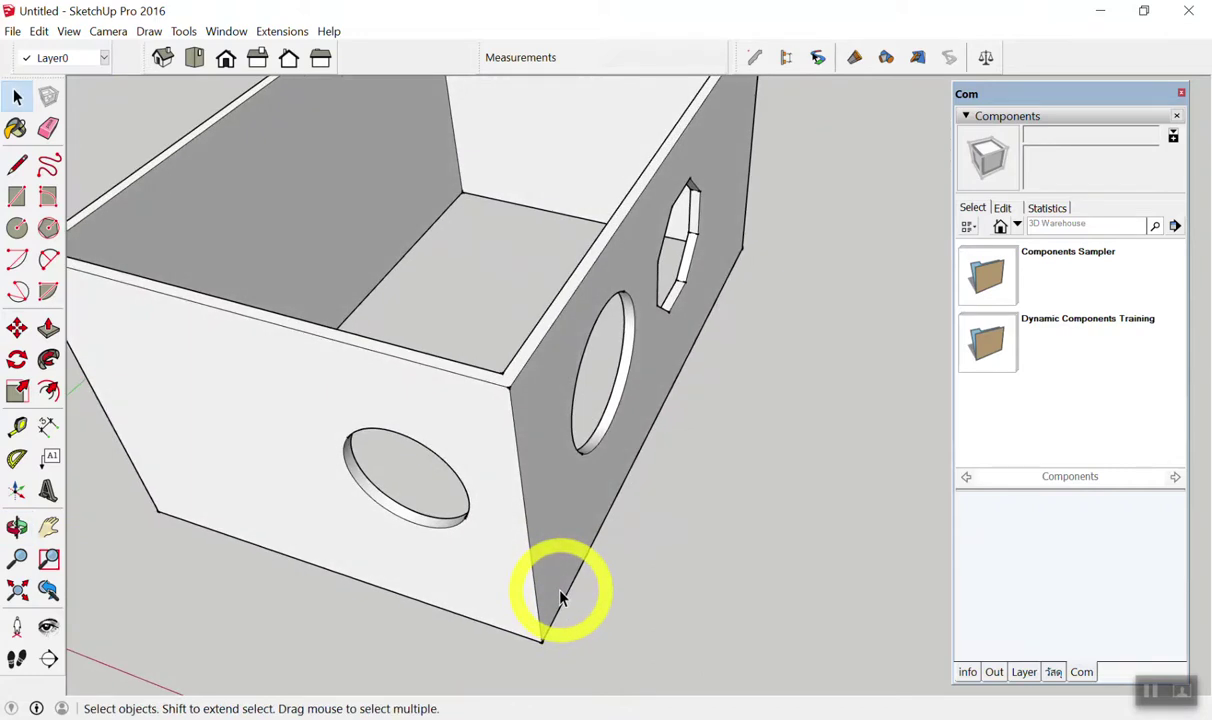
mouse_move(560, 597)
middle_mouse_down()
mouse_move(419, 433)
mouse_move(419, 371)
mouse_move(592, 352)
mouse_move(712, 419)
mouse_move(722, 454)
middle_mouse_up()
left_click_drag(306, 296, 580, 600)
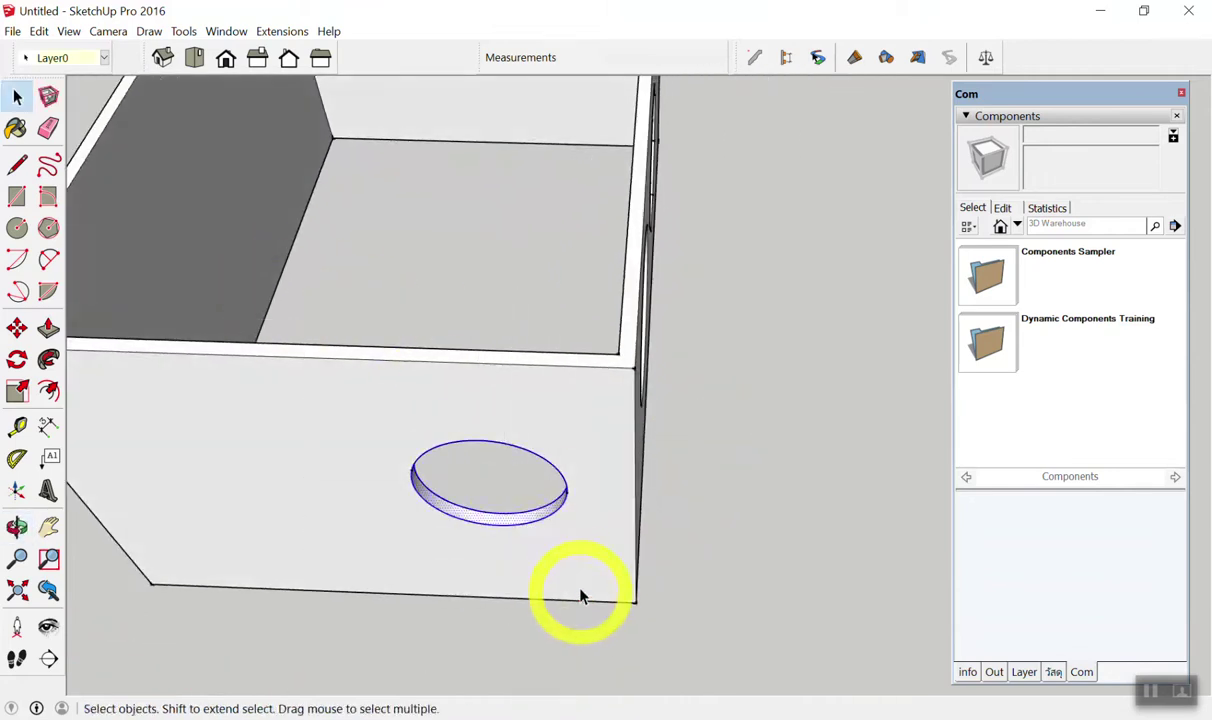
left_click_drag(344, 262, 600, 576)
mouse_move(600, 576)
middle_mouse_down()
mouse_move(498, 403)
mouse_move(536, 446)
mouse_move(400, 289)
middle_mouse_up()
left_click_drag(357, 286, 613, 592)
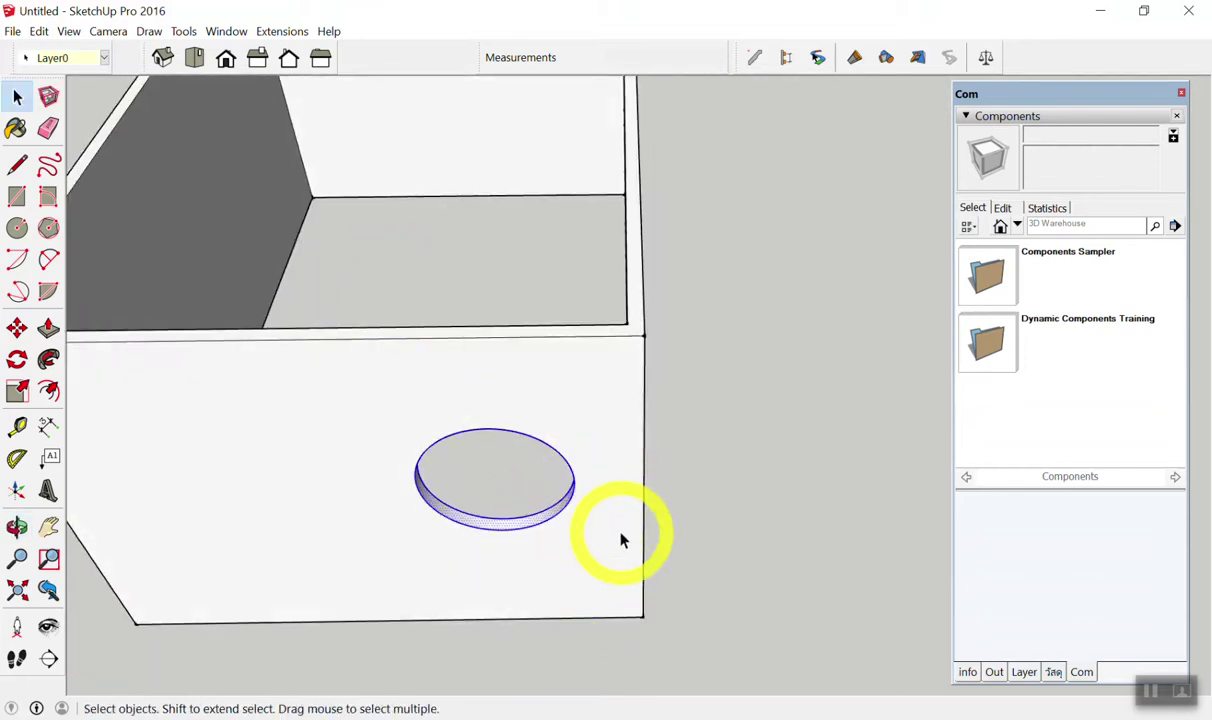
mouse_move(607, 292)
left_mouse_down()
mouse_move(398, 585)
mouse_move(374, 592)
left_mouse_up()
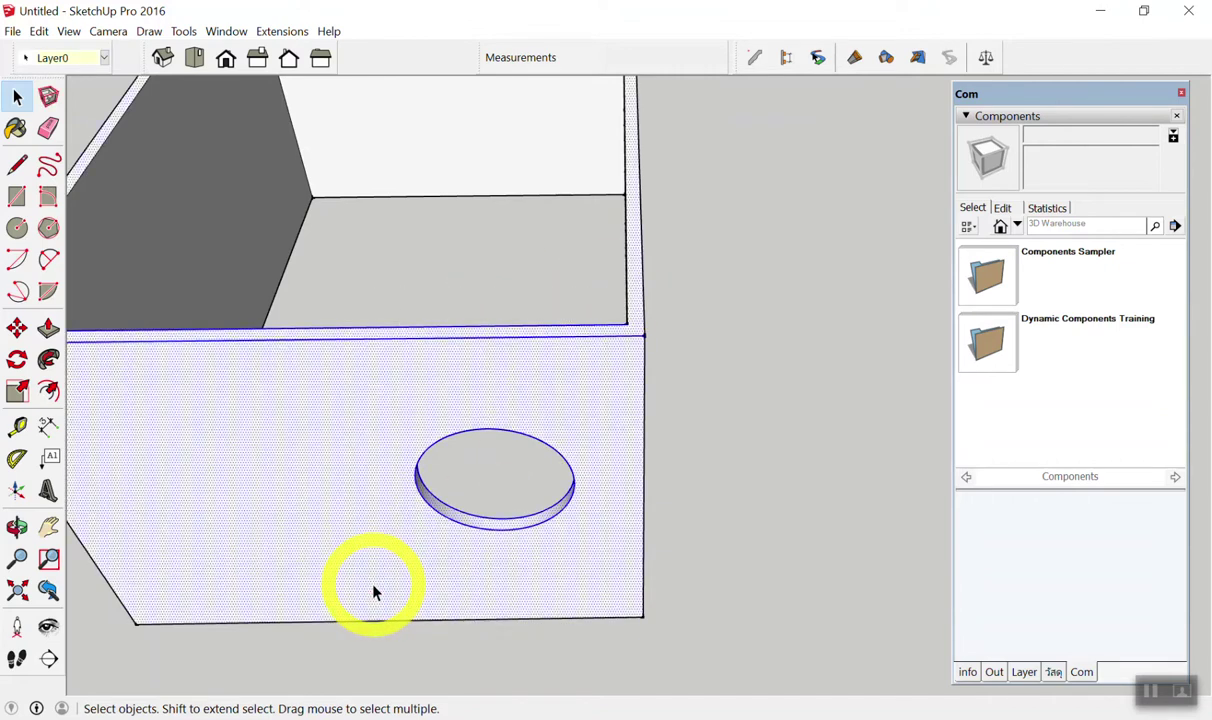
left_click_drag(336, 269, 603, 580)
Reselect only the circular opening and delete it from the wall.
middle_click_drag(603, 580, 575, 640)
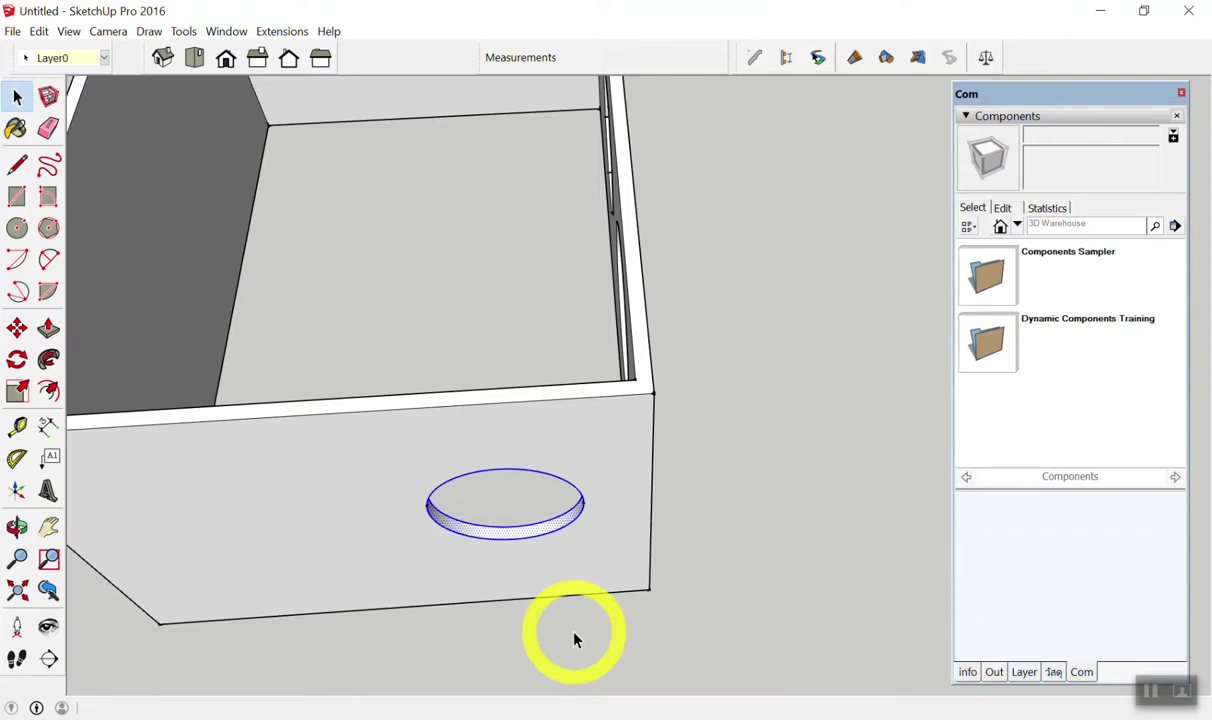
left_click(575, 640)
middle_click_drag(392, 384, 348, 303)
left_click_drag(348, 303, 603, 578)
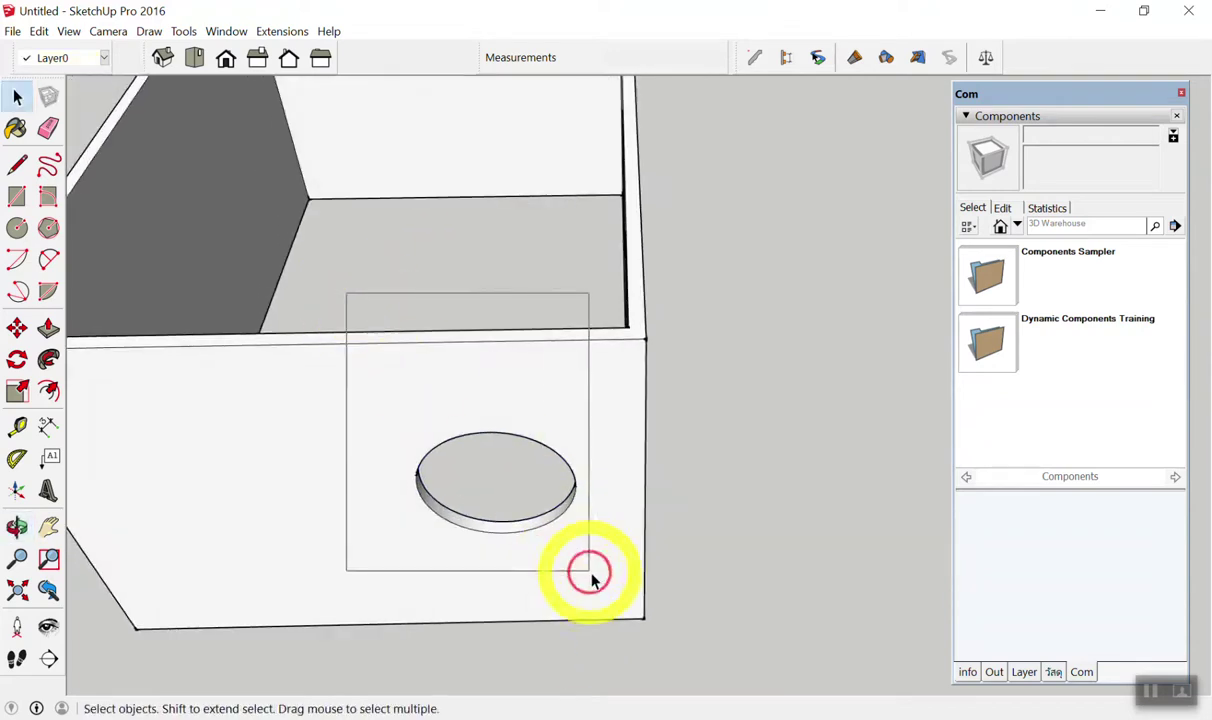
key("Delete")
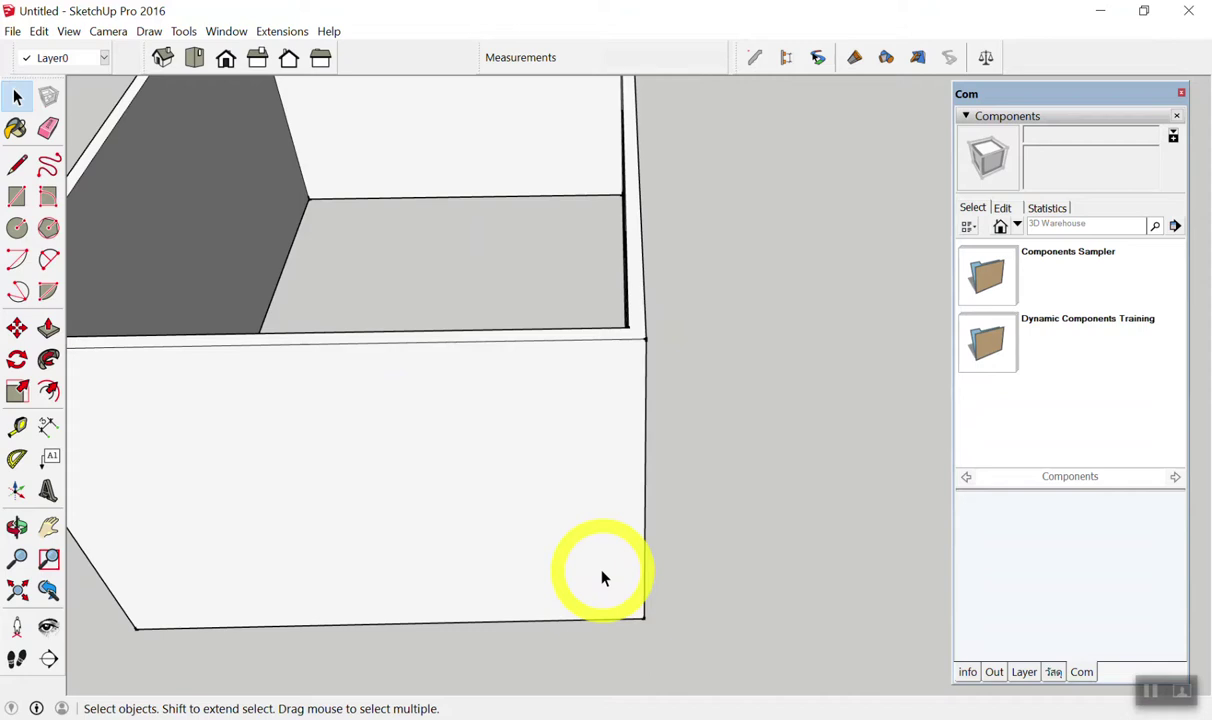
Delete the ellipse and octagon hole outlines from the box's front face.
mouse_move(594, 578)
middle_mouse_down()
mouse_move(281, 257)
mouse_move(555, 346)
mouse_move(473, 555)
mouse_move(558, 281)
middle_mouse_up()
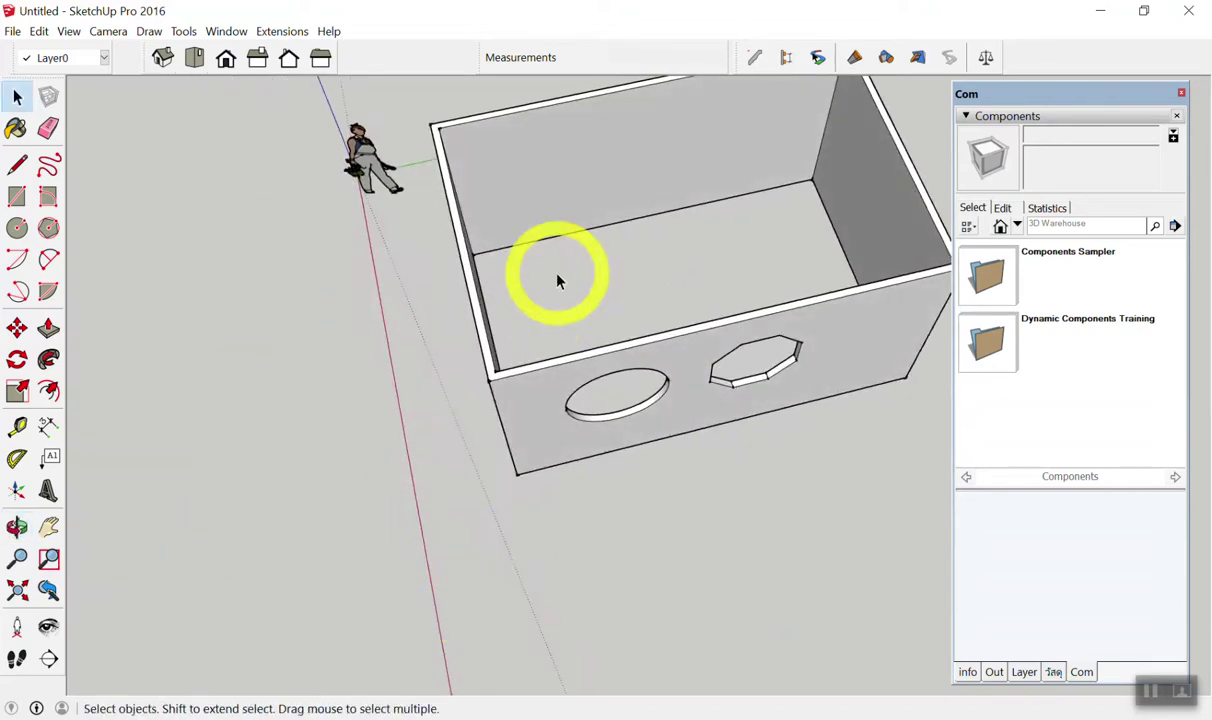
left_click_drag(541, 276, 853, 546)
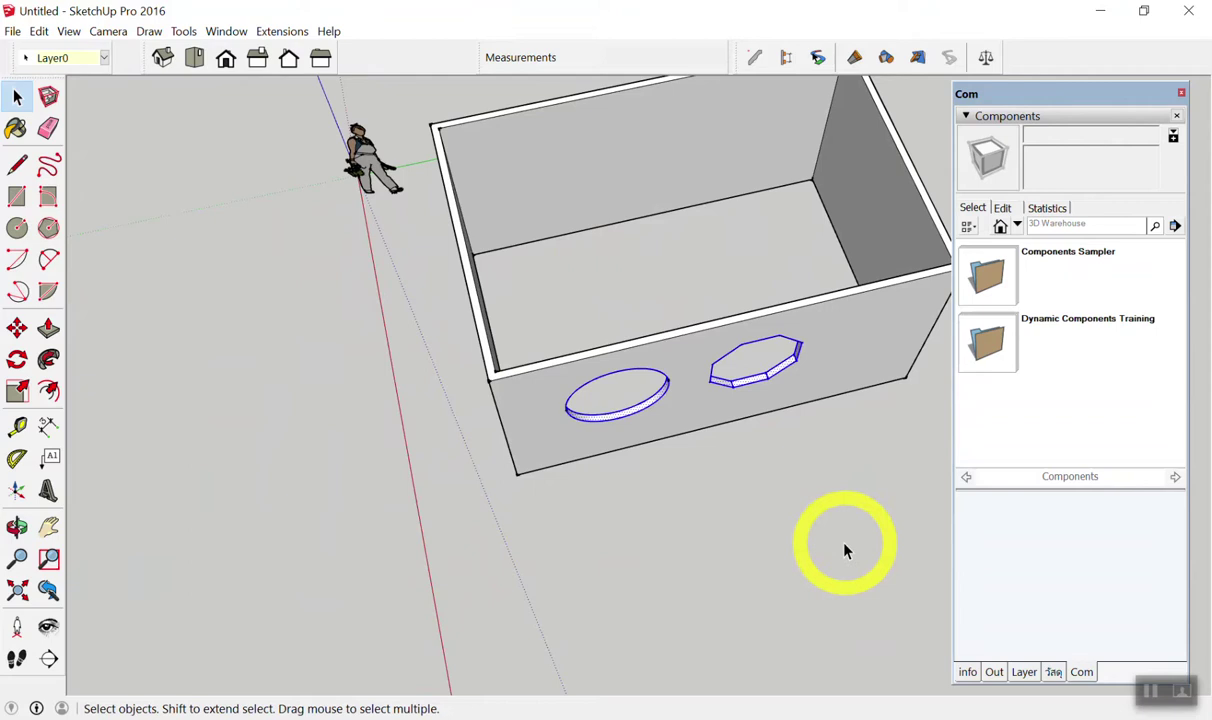
key("Delete")
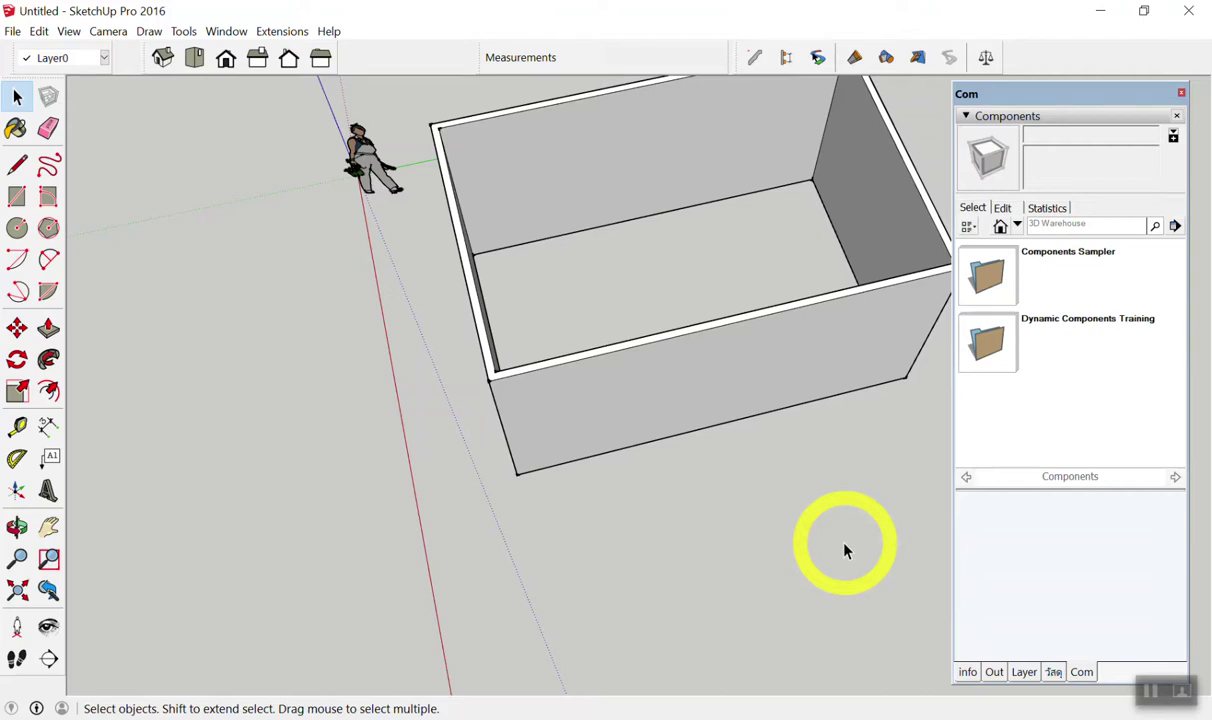
Select the entire box with all its faces and delete it.
scroll(720, 306, "down", 3)
mouse_move(720, 306)
middle_mouse_down()
mouse_move(830, 249)
mouse_move(622, 273)
middle_mouse_up()
triple_click(623, 272)
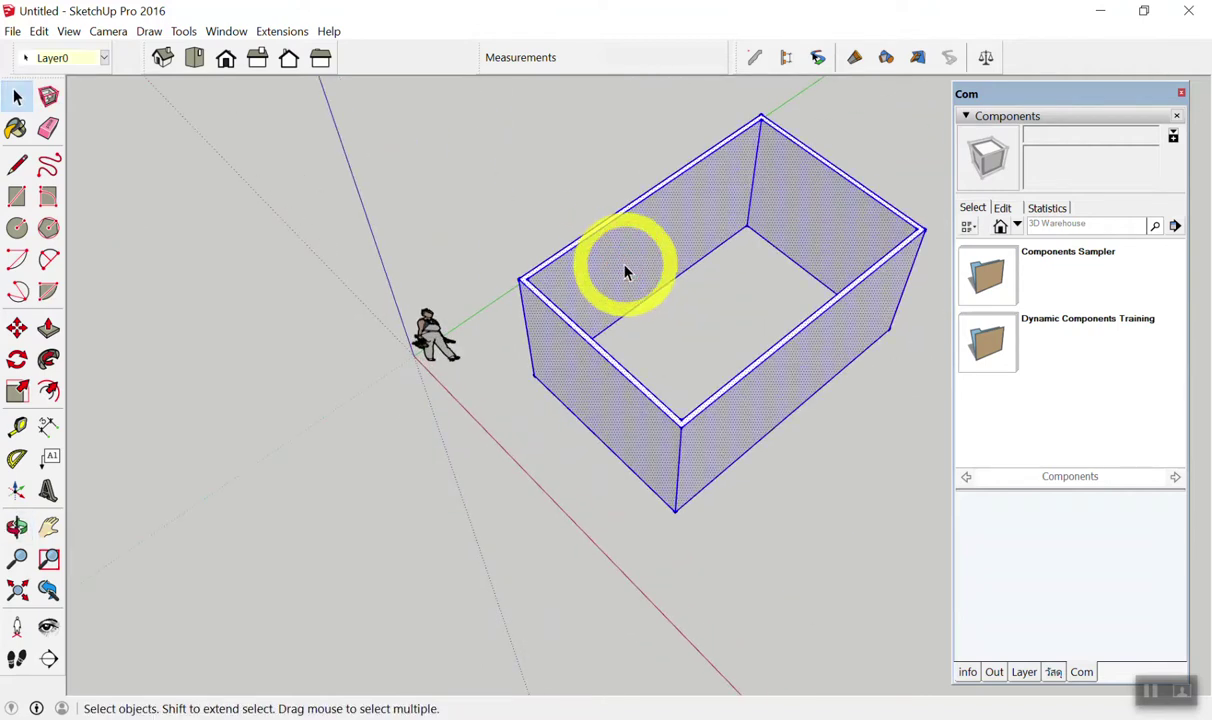
key("Delete")
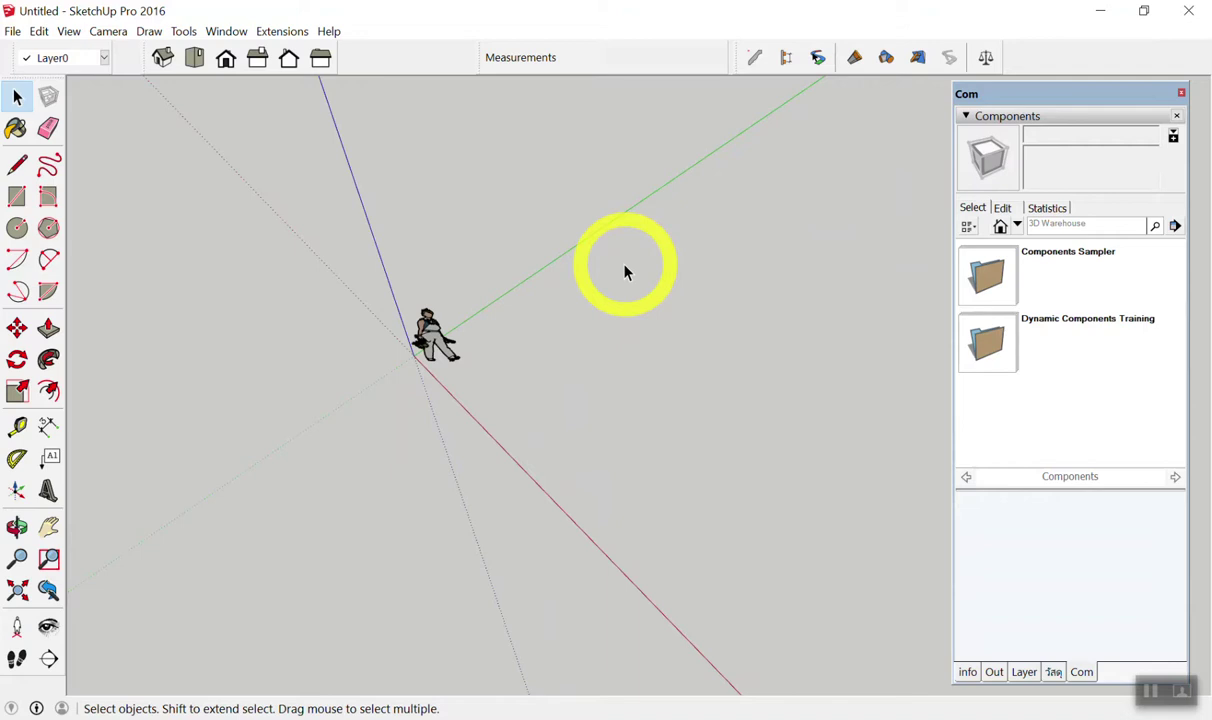
Zoom in toward the scale figure and switch to the Top view.
scroll(471, 340, "up", 2)
scroll(465, 325, "up", 2)
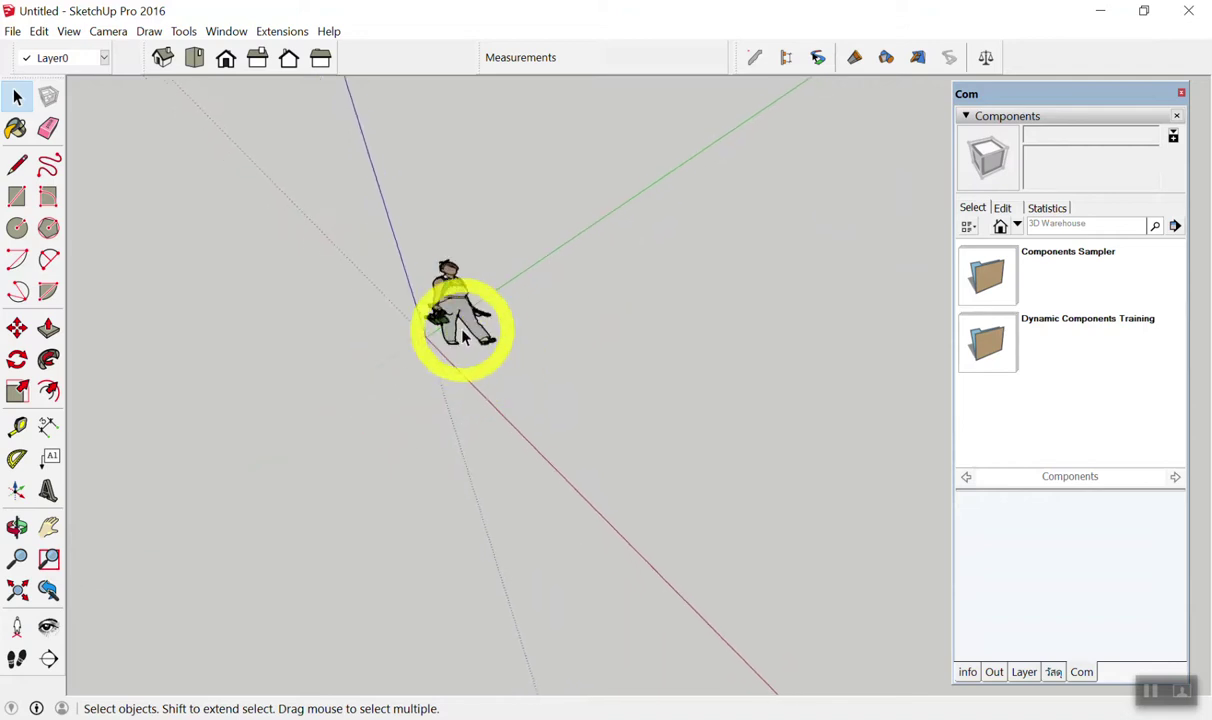
scroll(480, 332, "up", 5)
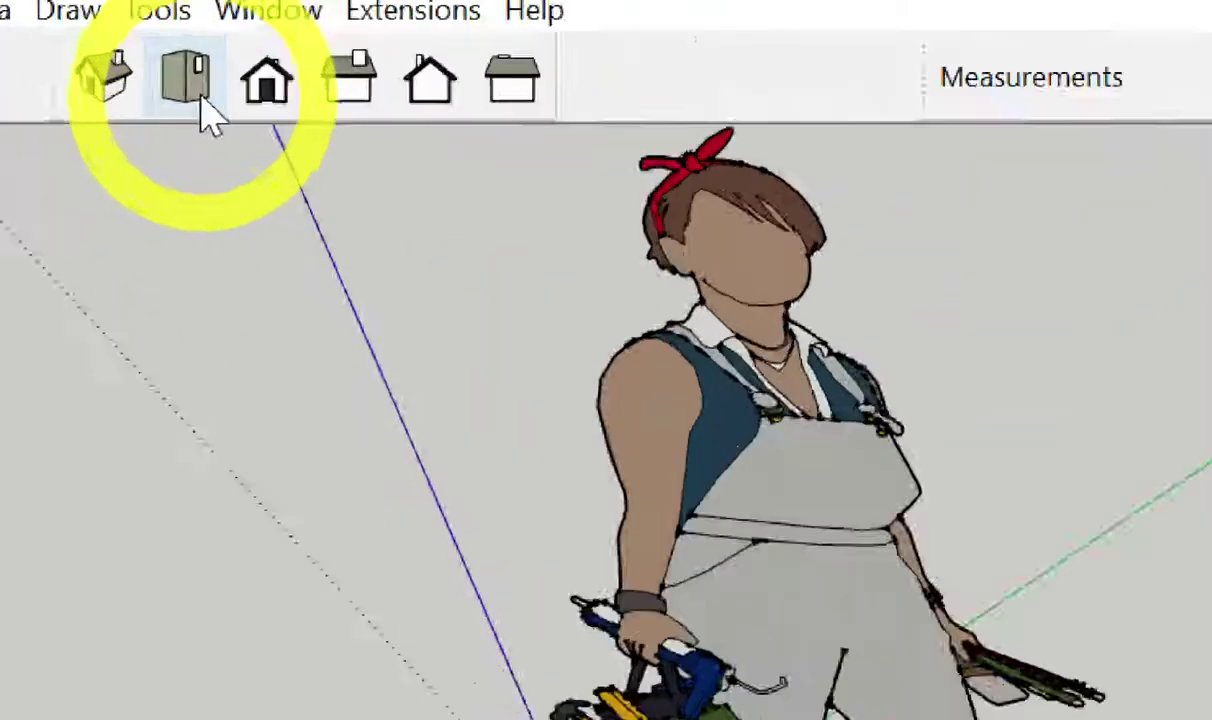
left_click(197, 62)
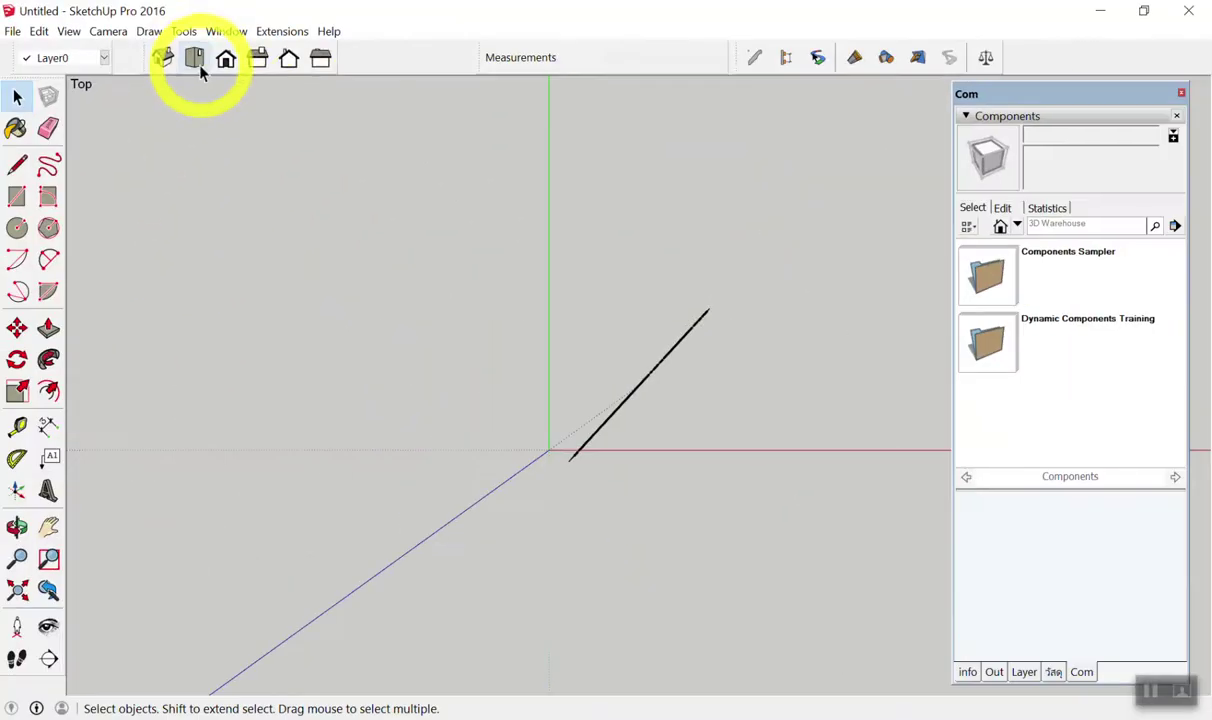
left_click(190, 60)
Adjust the zoom to frame the ground beside the figure and start the Circle tool.
scroll(630, 255, "up", 2)
scroll(620, 265, "down", 1)
scroll(640, 268, "up", 3)
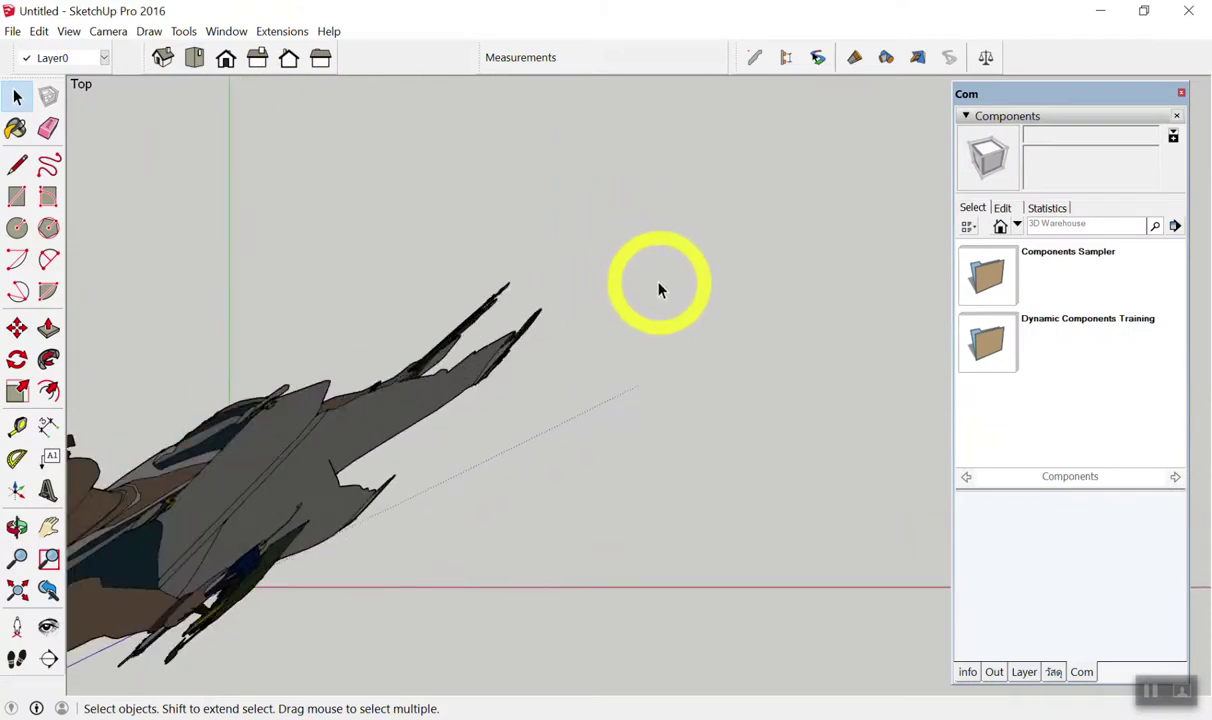
scroll(655, 322, "up", 1)
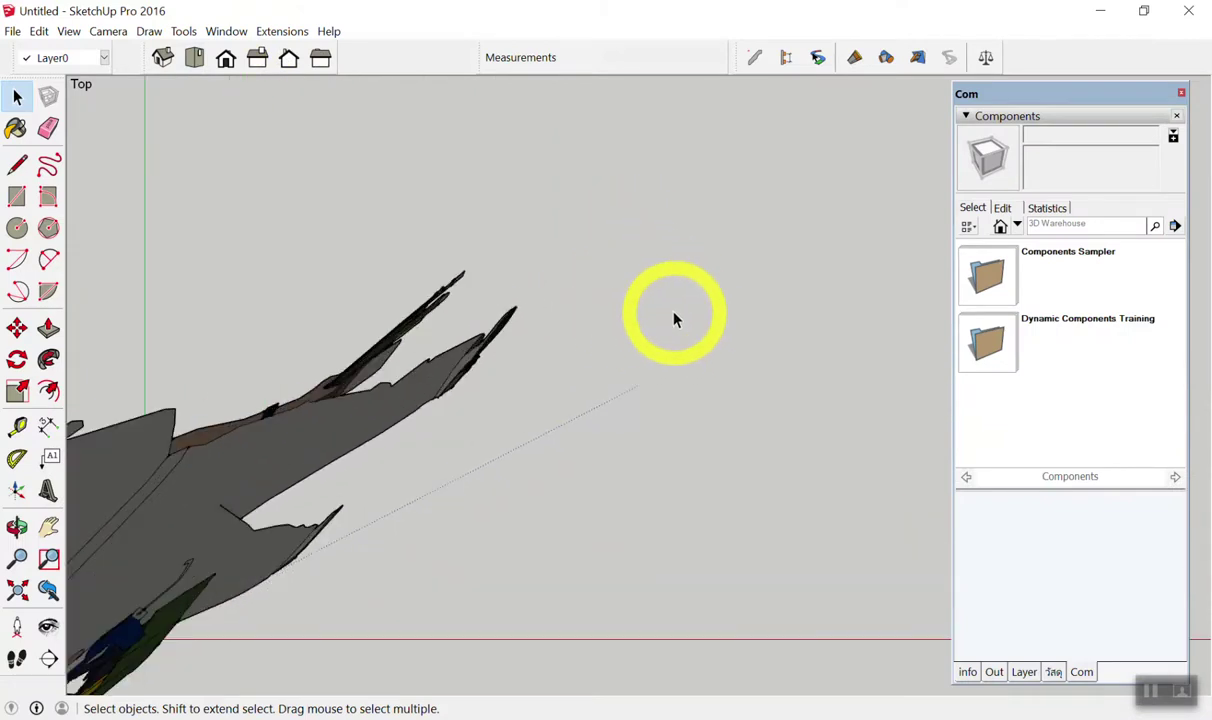
scroll(670, 316, "down", 1)
scroll(519, 292, "down", 2)
scroll(459, 330, "down", 3)
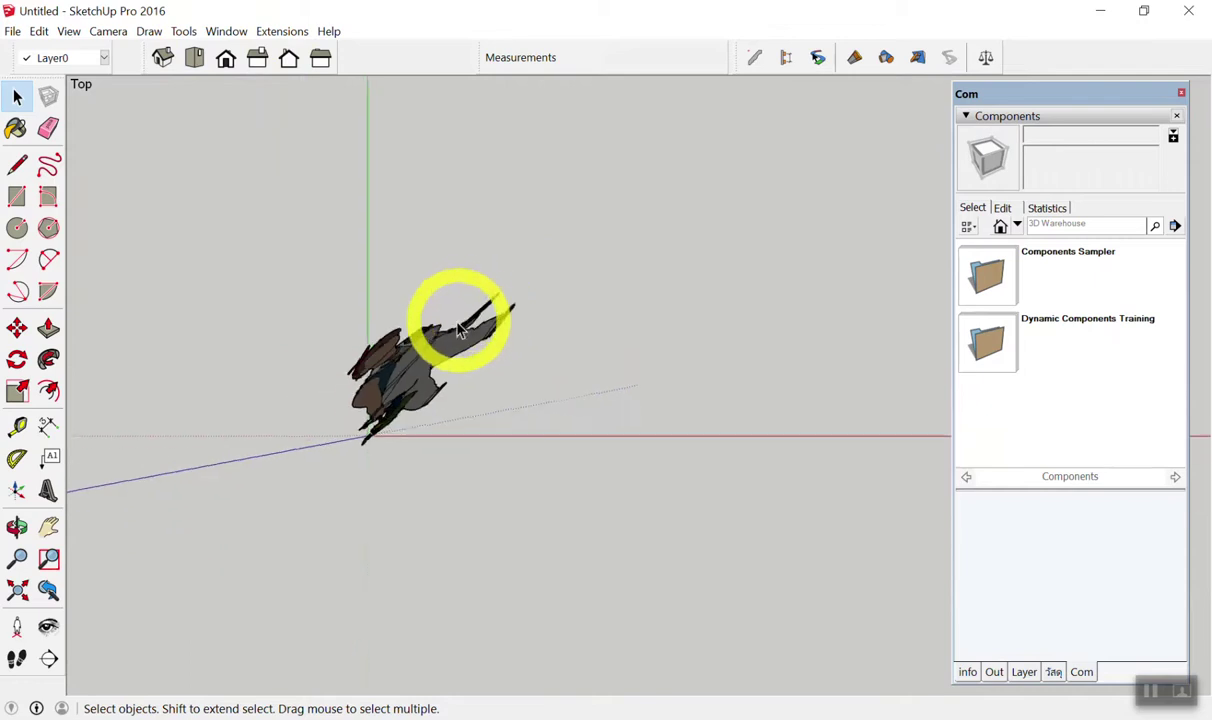
scroll(450, 335, "down", 3)
scroll(433, 343, "down", 2)
scroll(428, 345, "down", 2)
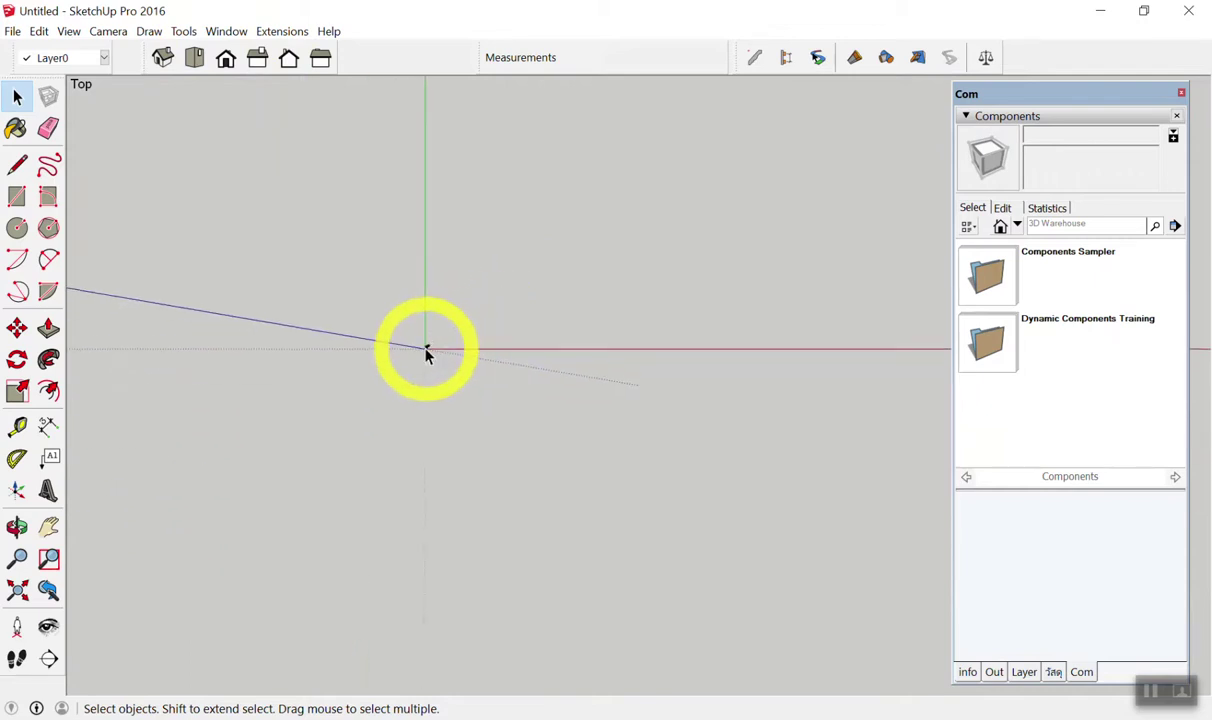
scroll(427, 356, "down", 1)
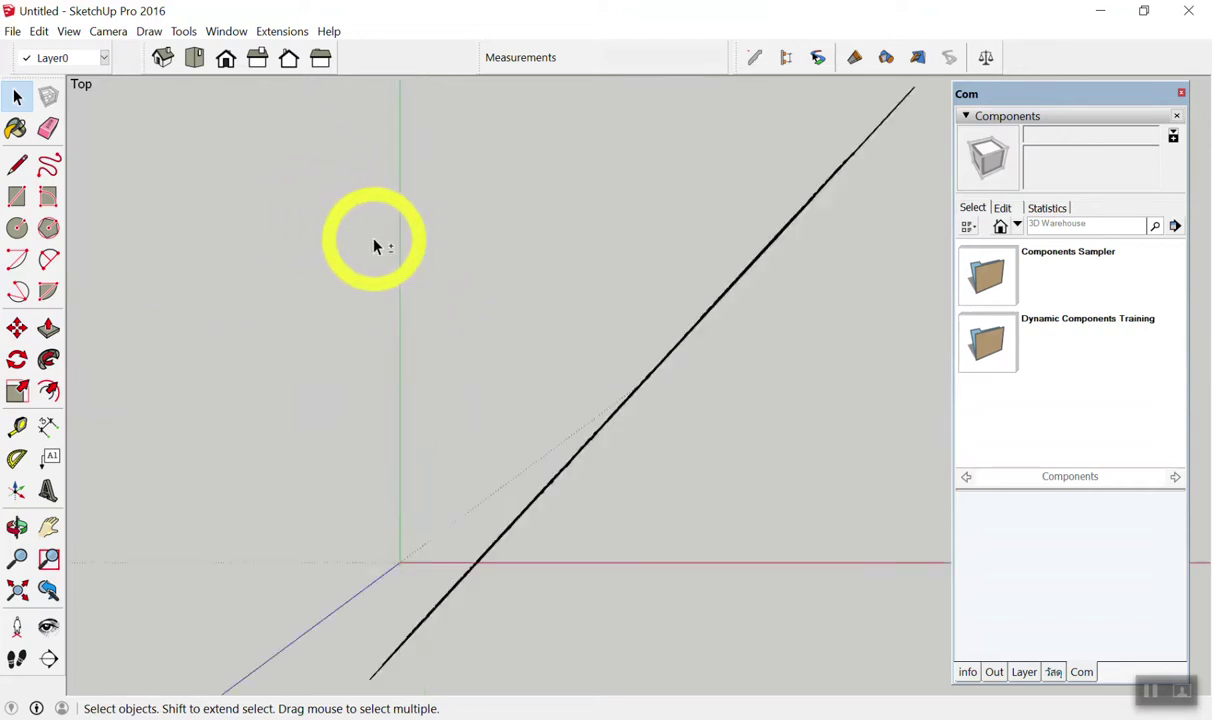
scroll(450, 270, "up", 2)
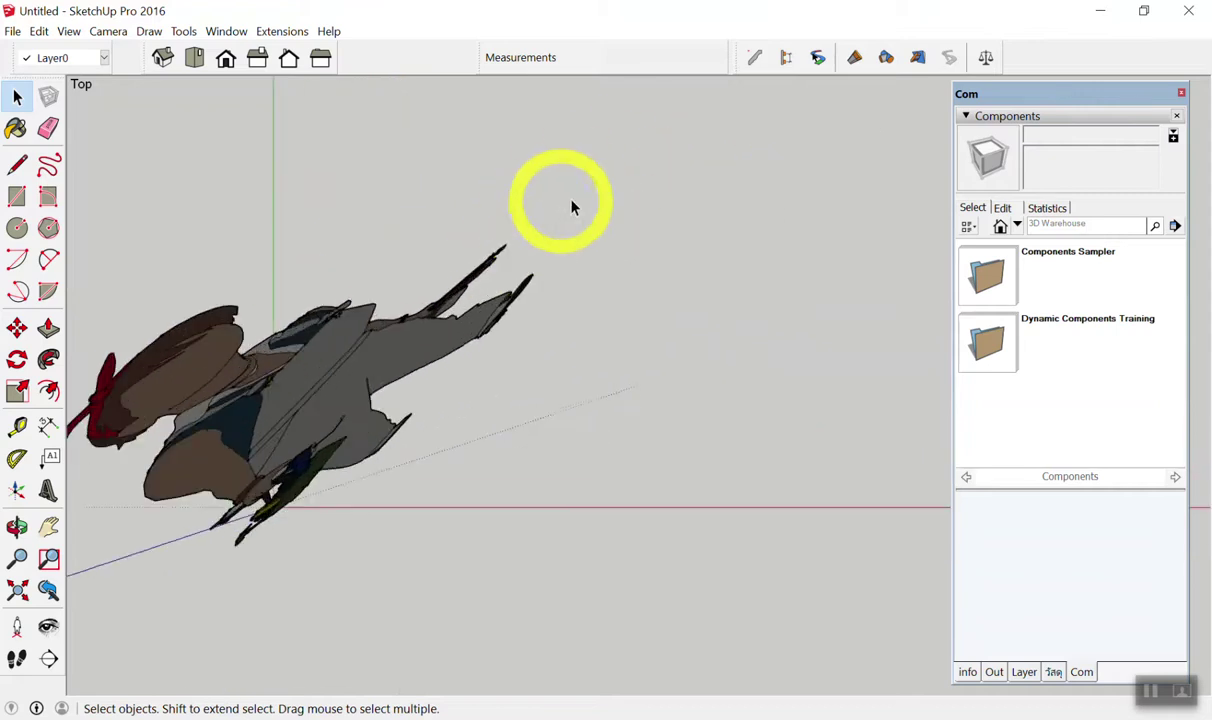
scroll(571, 203, "up", 2)
key("c")
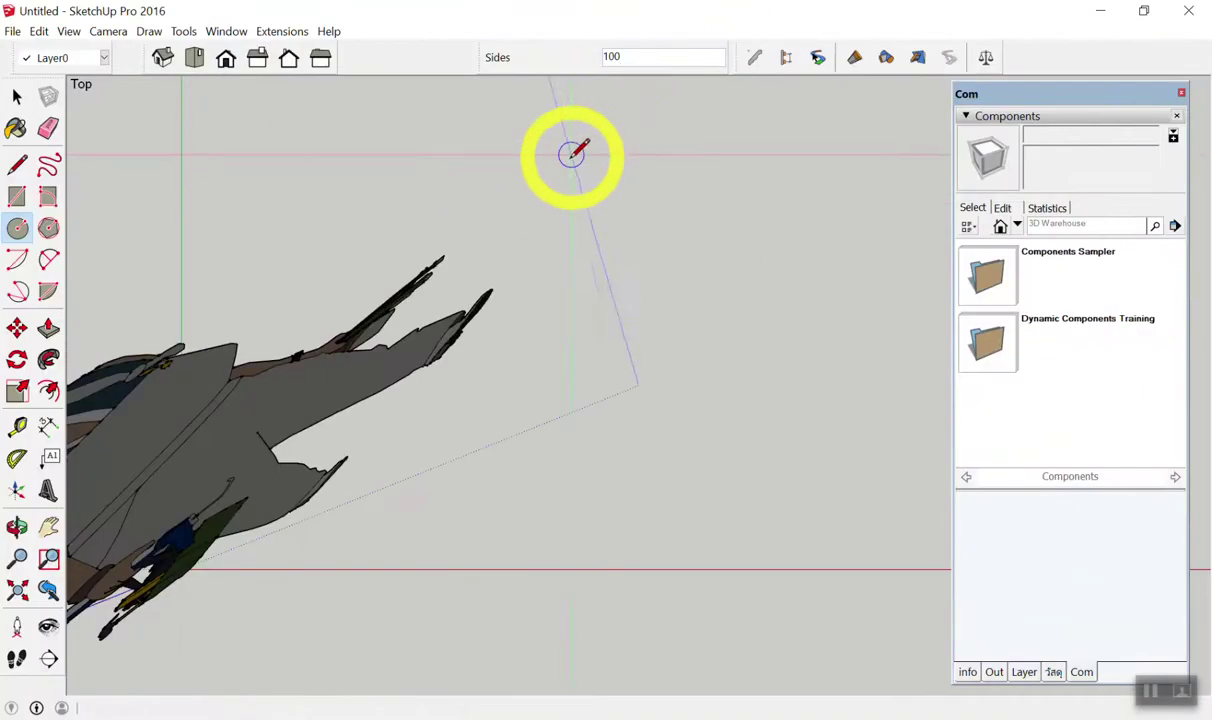
Place a circle centre beside the figure and give it a 50mm radius.
mouse_move(572, 153)
middle_mouse_down()
mouse_move(419, 208)
mouse_move(611, 243)
mouse_move(609, 265)
middle_mouse_up()
left_click(609, 265)
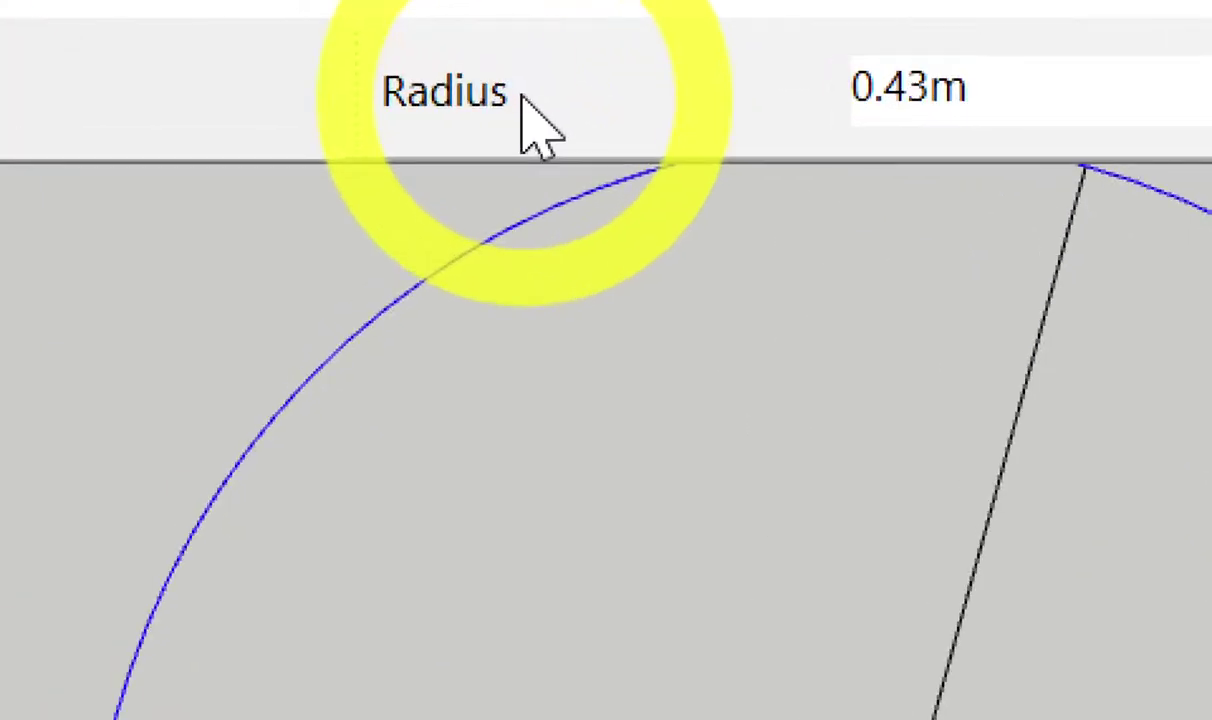
type("1")
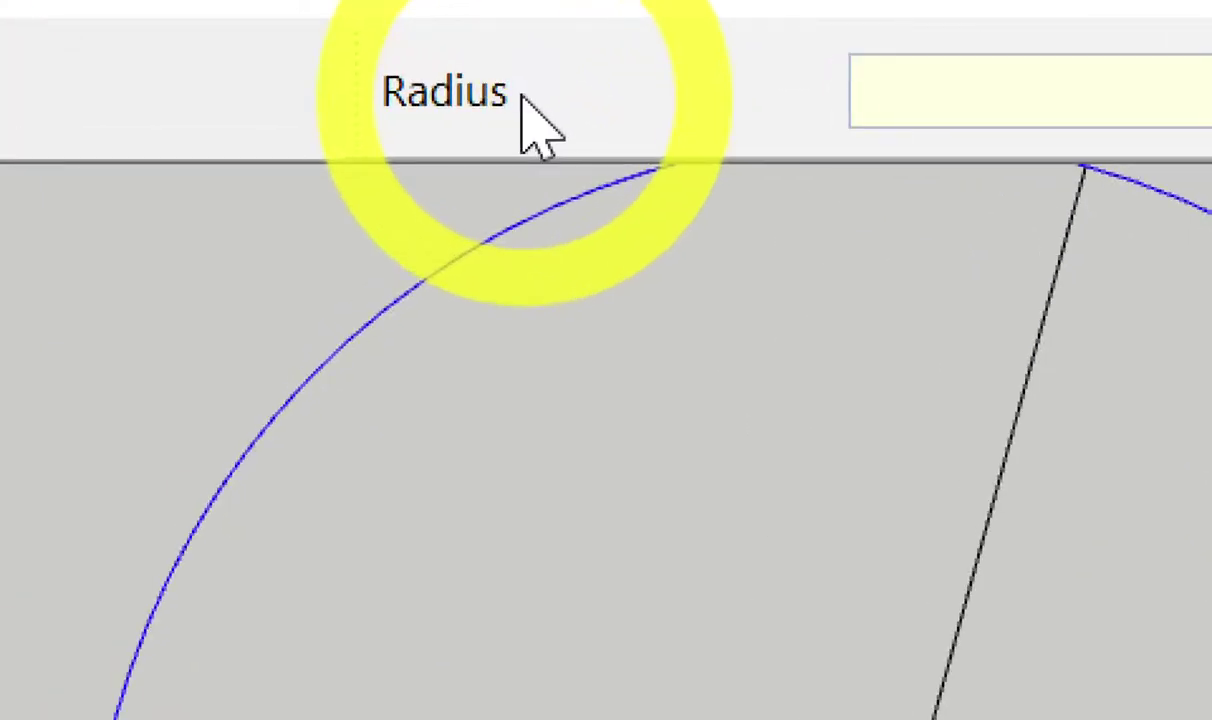
type("50")
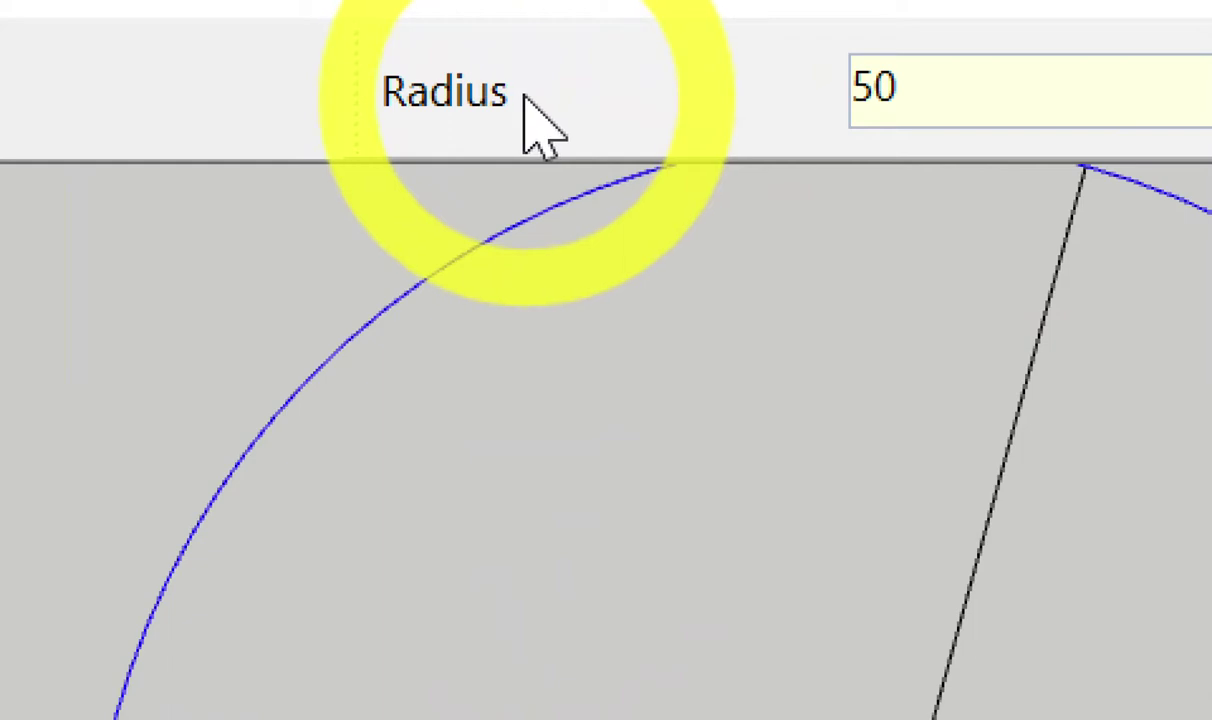
type("mm")
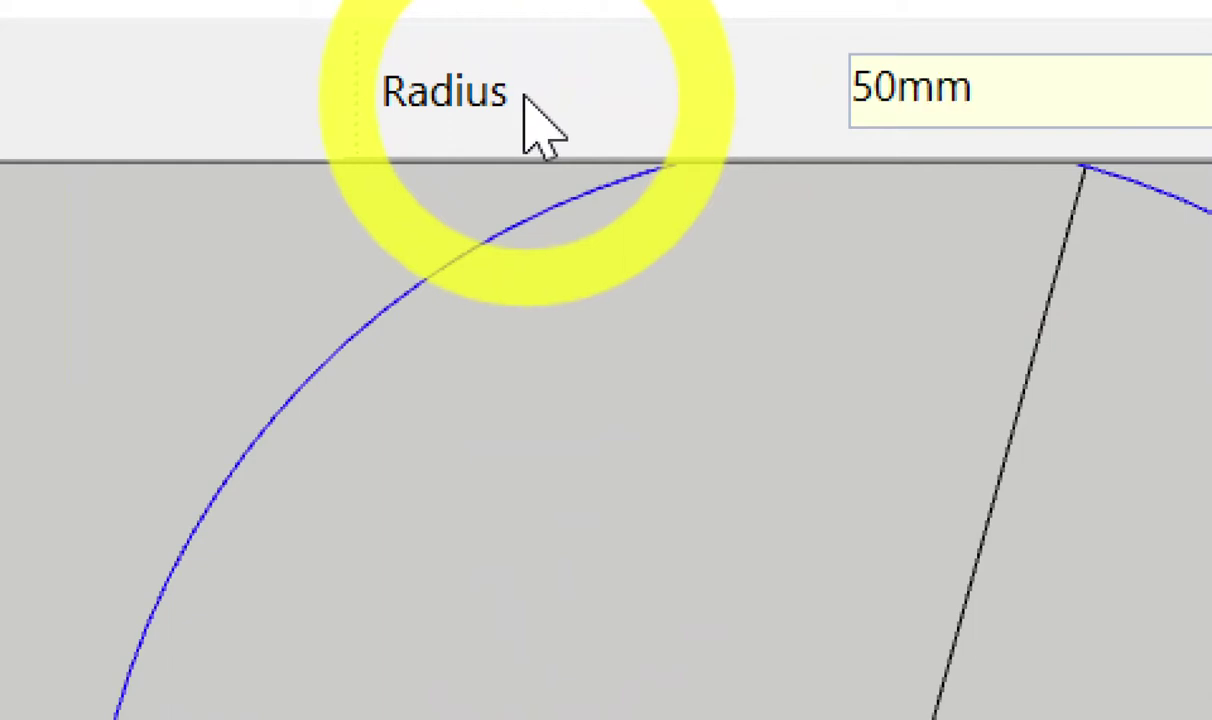
key("BackSpace")
key("BackSpace")
key("BackSpace")
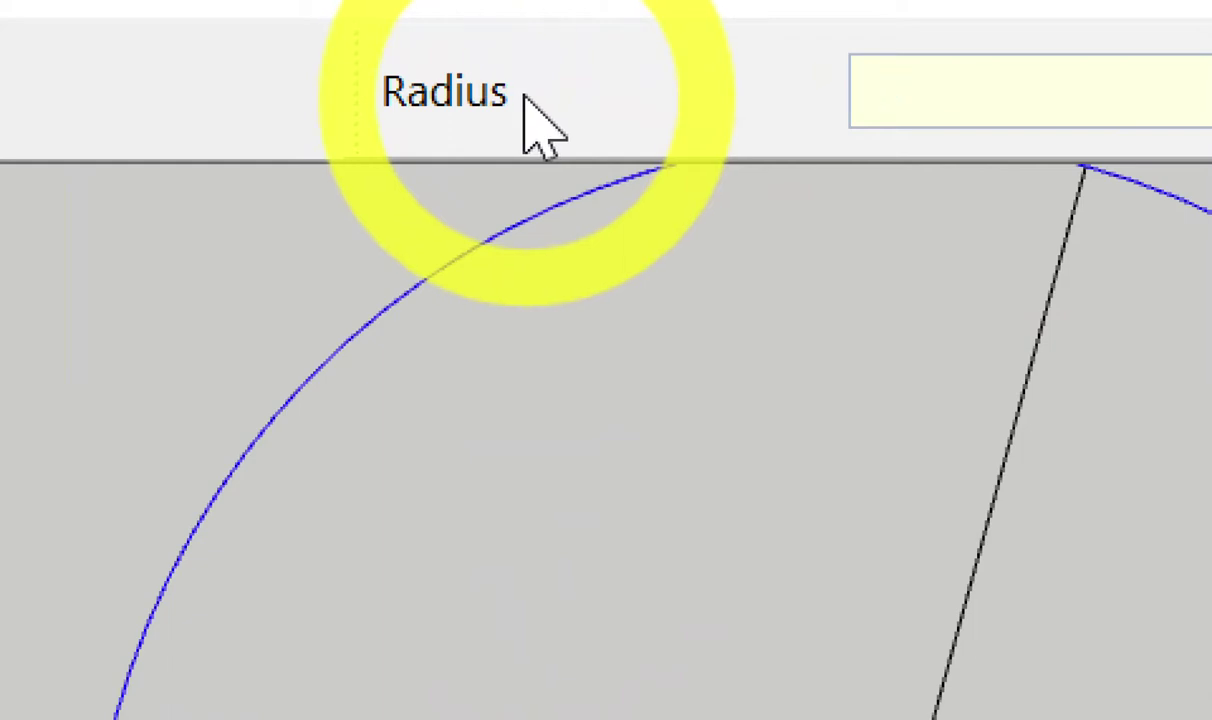
type(".0")
type("05")
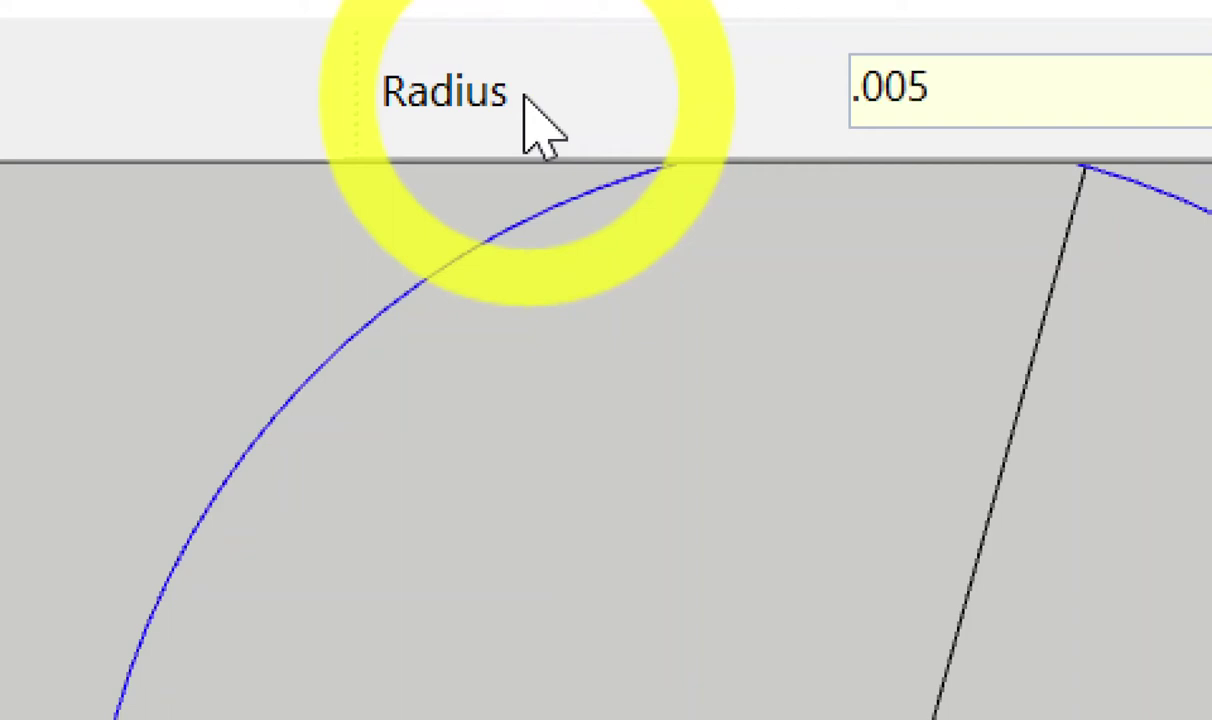
type("0")
key("BackSpace")
key("BackSpace")
key("BackSpace")
key("BackSpace")
key("BackSpace")
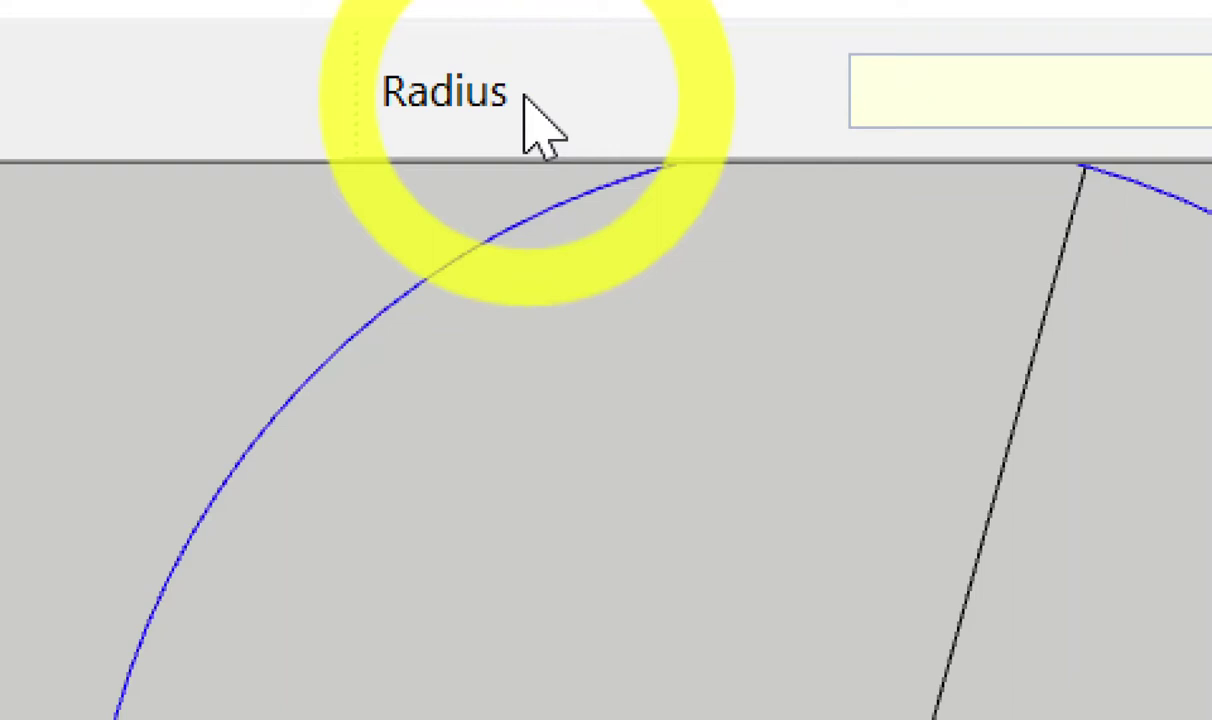
type("50mm")
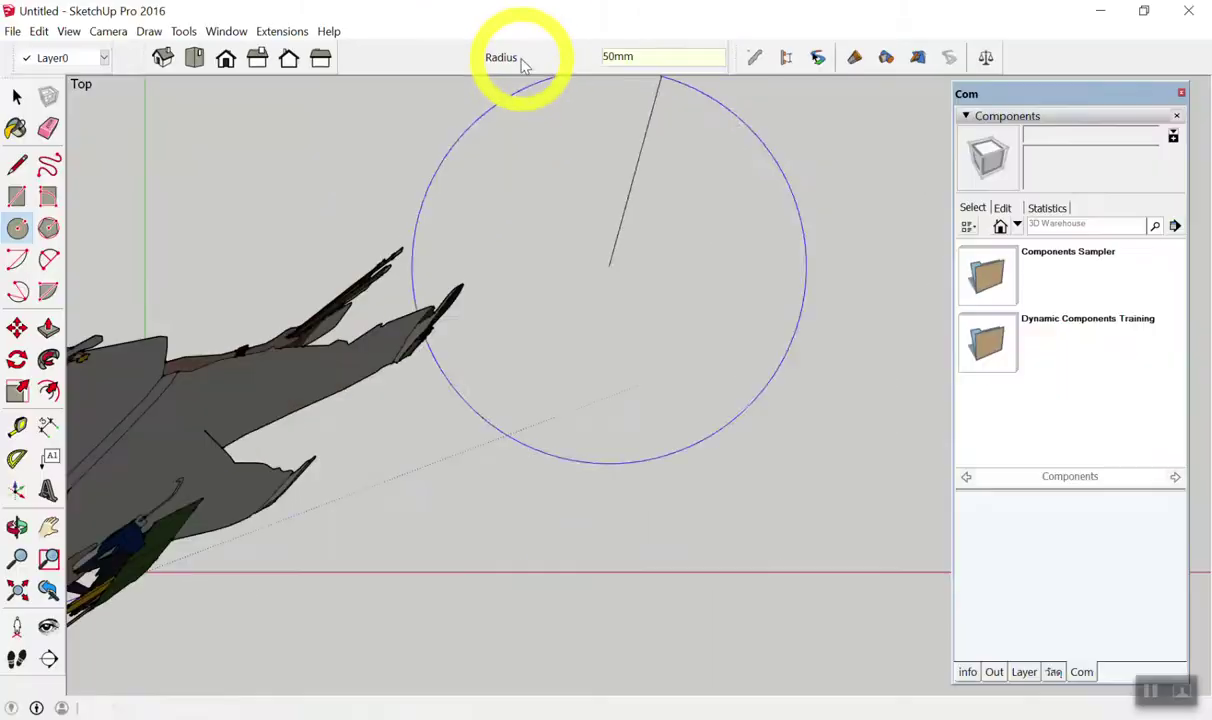
key("Return")
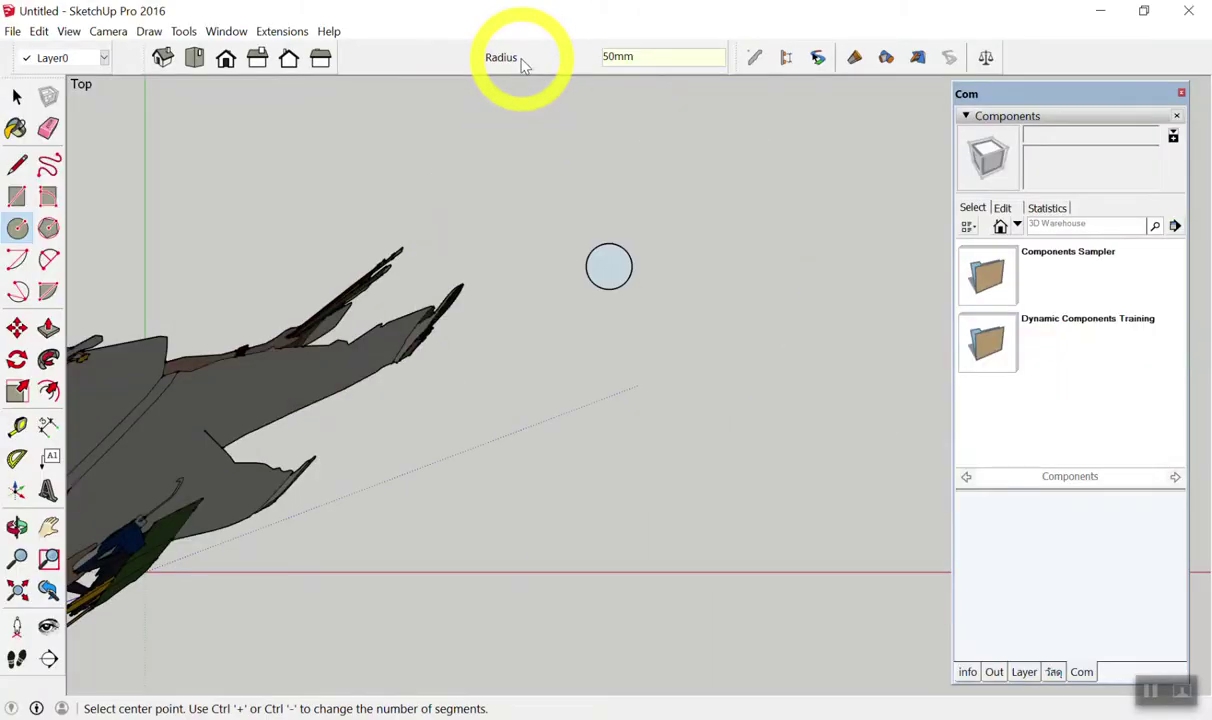
Orbit around the new circle and return to the Select tool.
mouse_move(344, 325)
middle_mouse_down()
mouse_move(510, 170)
mouse_move(679, 168)
mouse_move(644, 189)
mouse_move(597, 192)
mouse_move(603, 327)
mouse_move(590, 241)
mouse_move(621, 447)
mouse_move(698, 460)
mouse_move(652, 376)
middle_mouse_up()
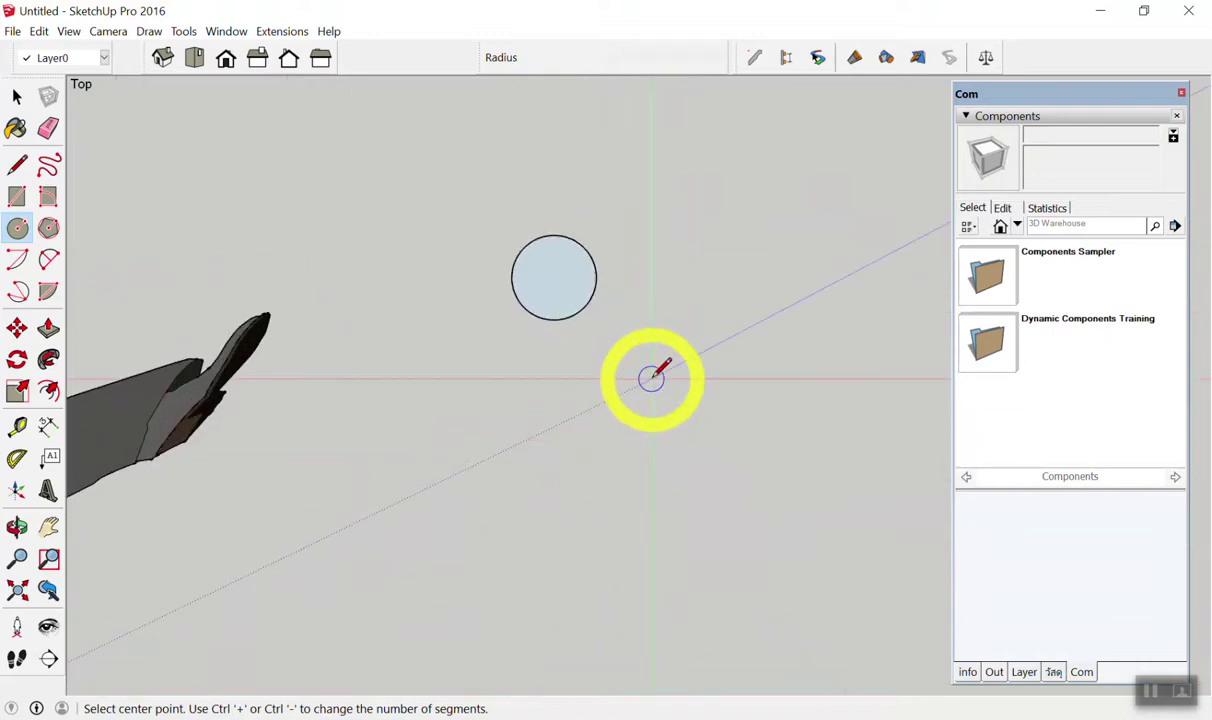
key("space")
scroll(548, 265, "up", 3)
scroll(548, 265, "up", 2)
scroll(550, 268, "down", 5)
scroll(550, 268, "down", 2)
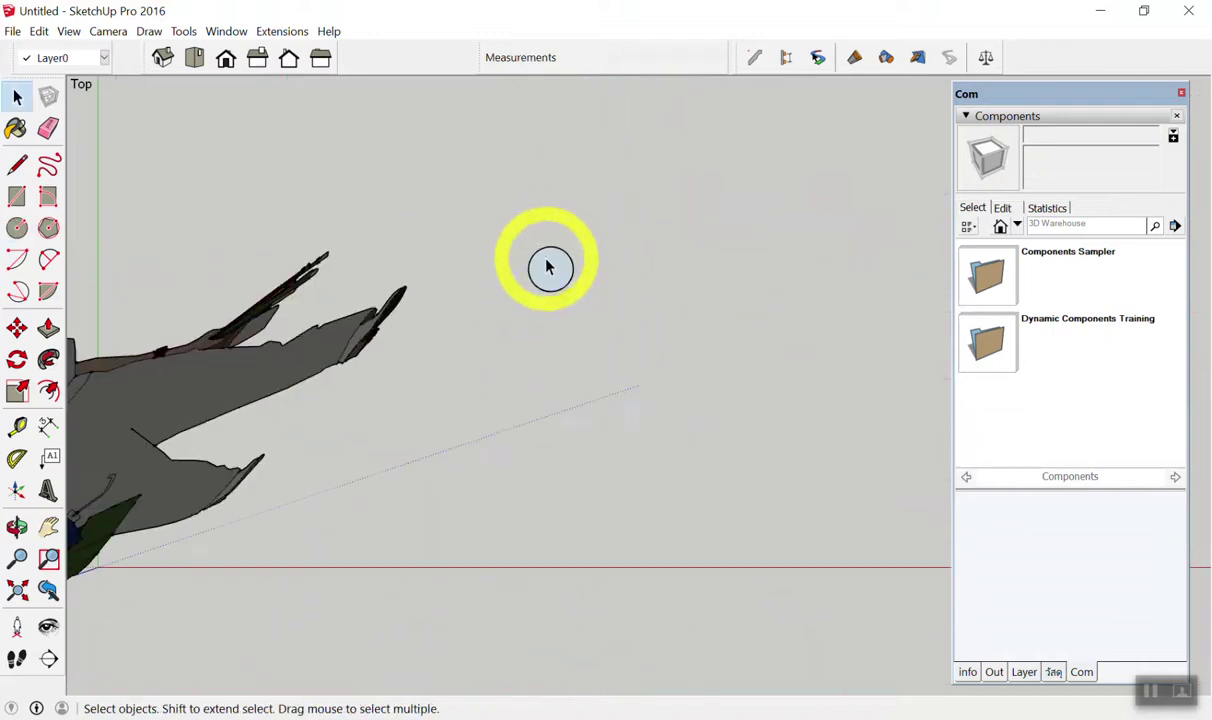
scroll(550, 268, "down", 1)
Box-select the existing circle and delete it.
right_click(550, 268)
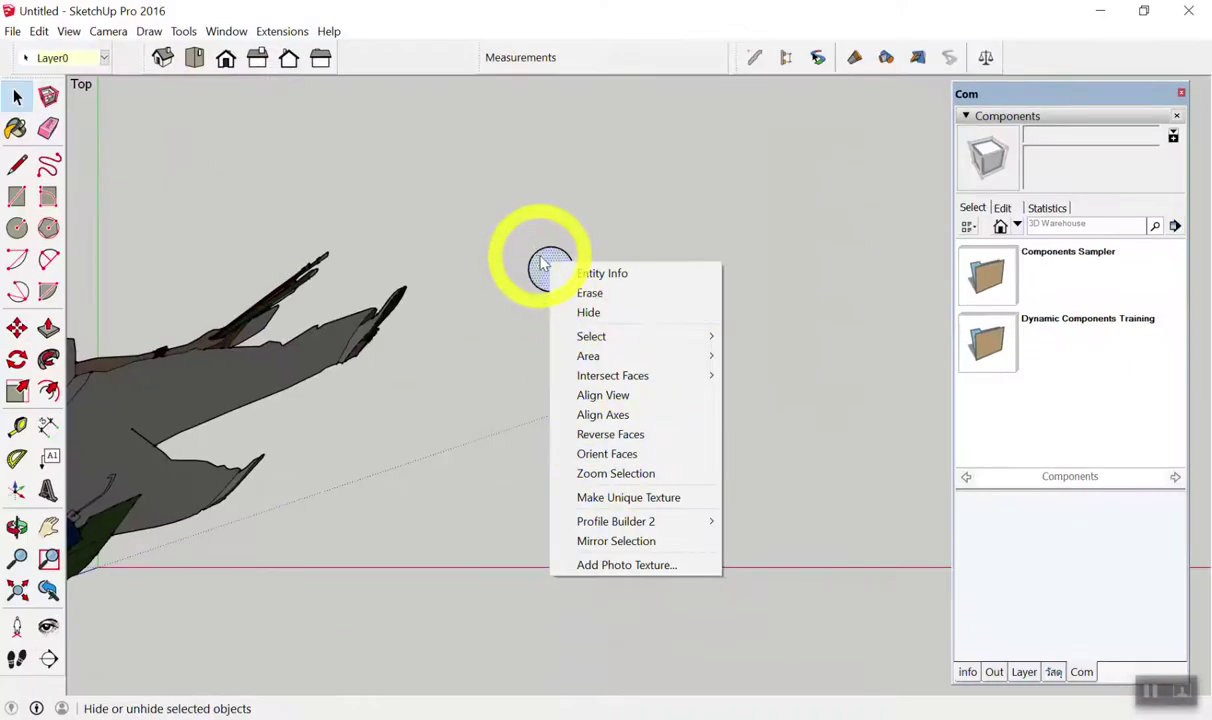
right_click(540, 258)
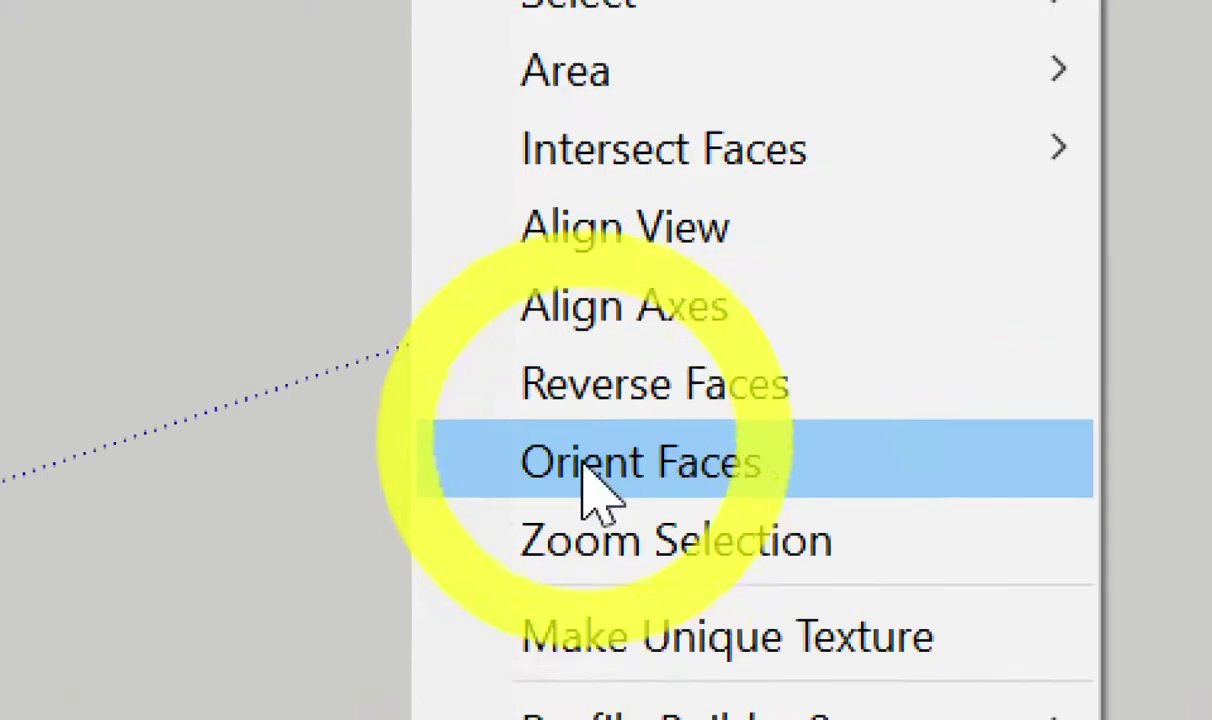
left_click(588, 448)
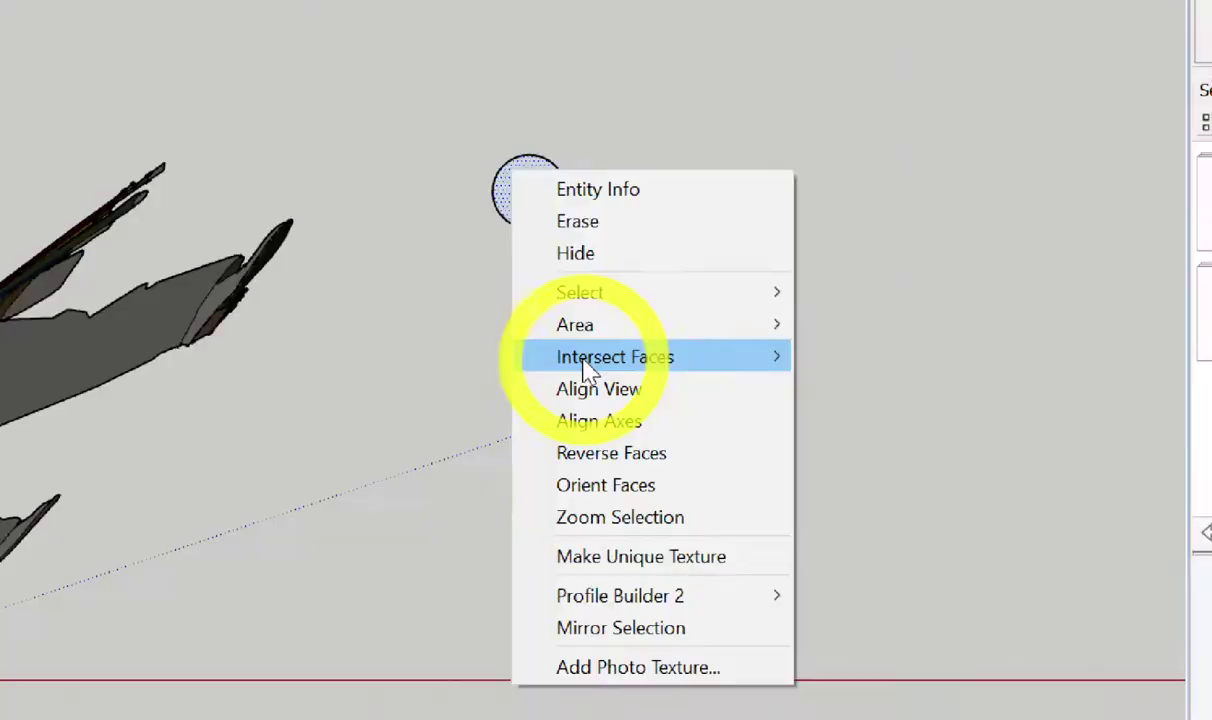
left_click_drag(490, 216, 618, 349)
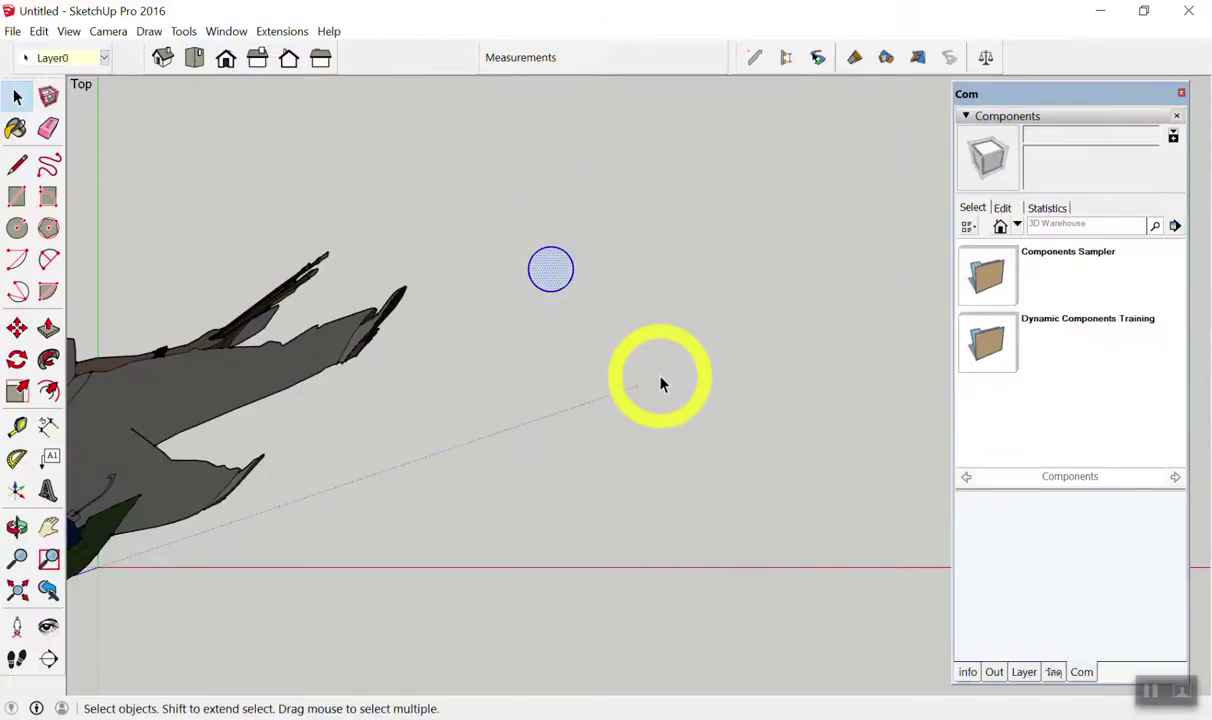
key("Delete")
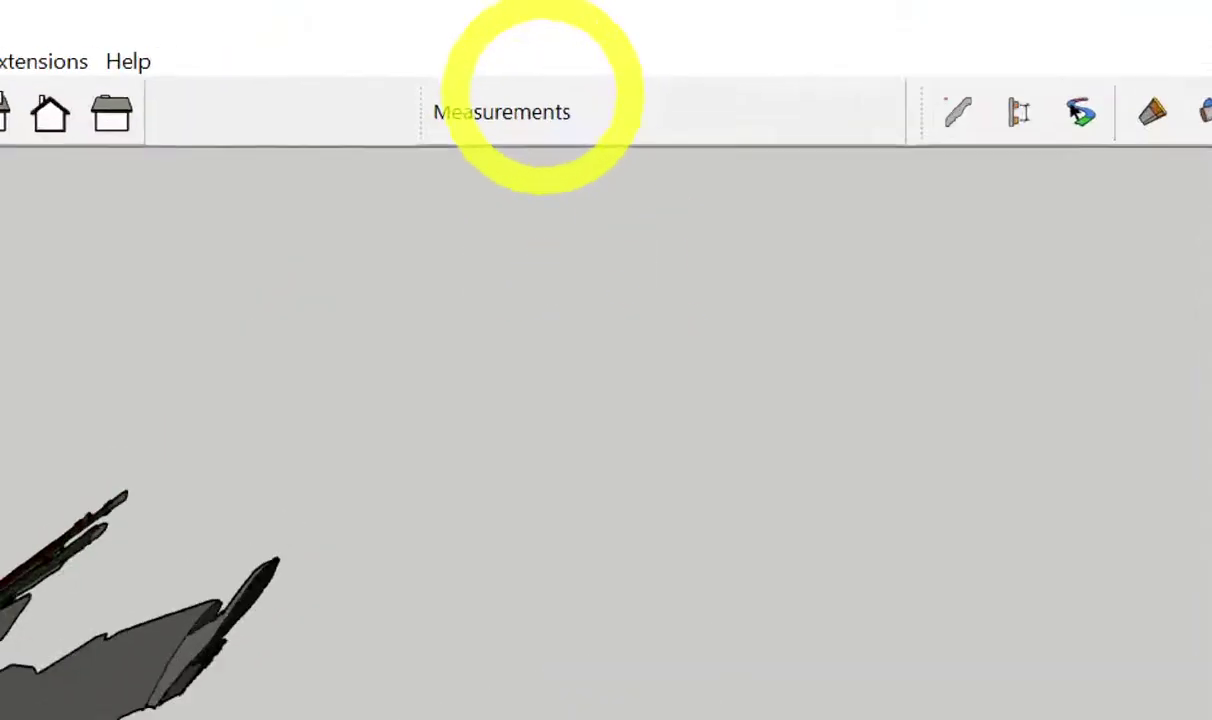
Draw a new 50mm-radius circle and zoom to fit it with Zoom Selection.
key("c")
left_click(605, 283)
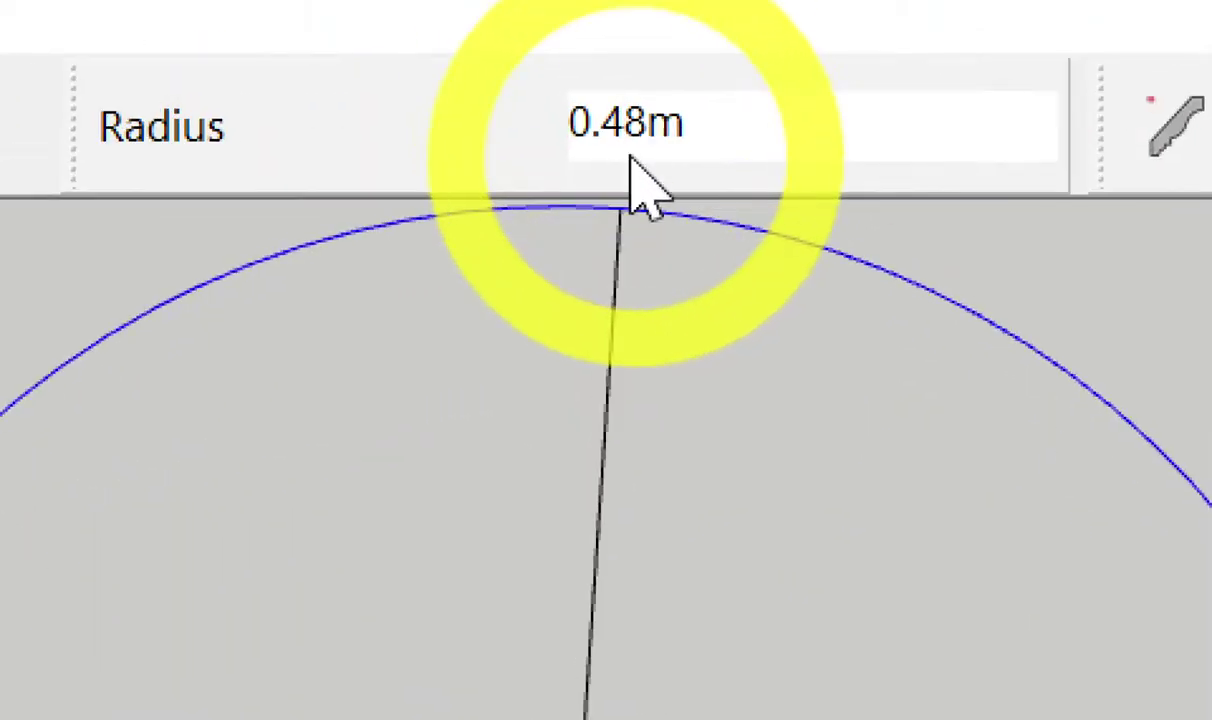
type("50mm")
key("Return")
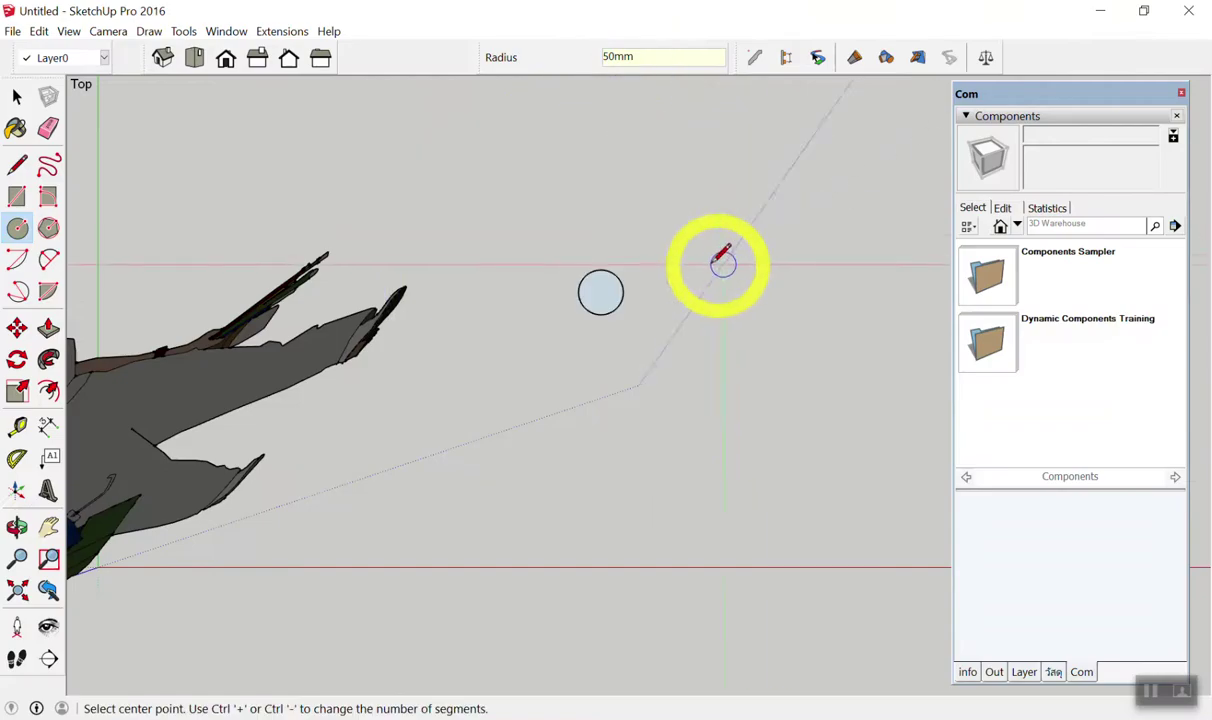
right_click(597, 289)
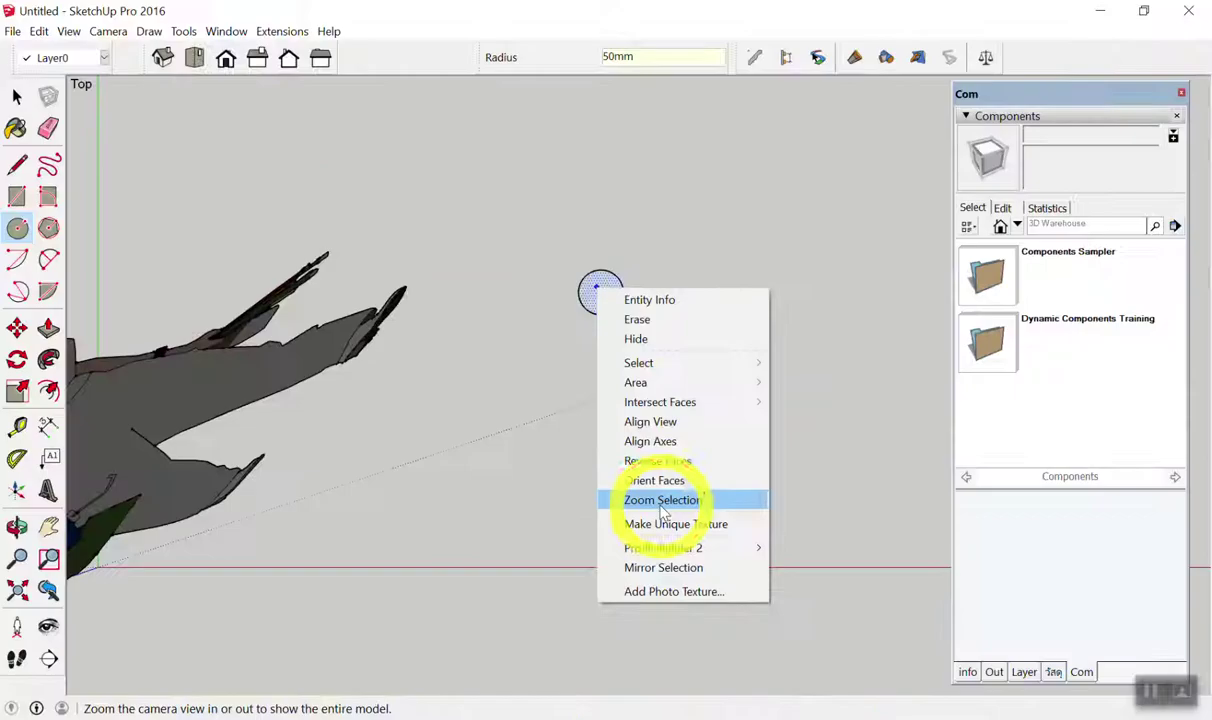
left_click(662, 500)
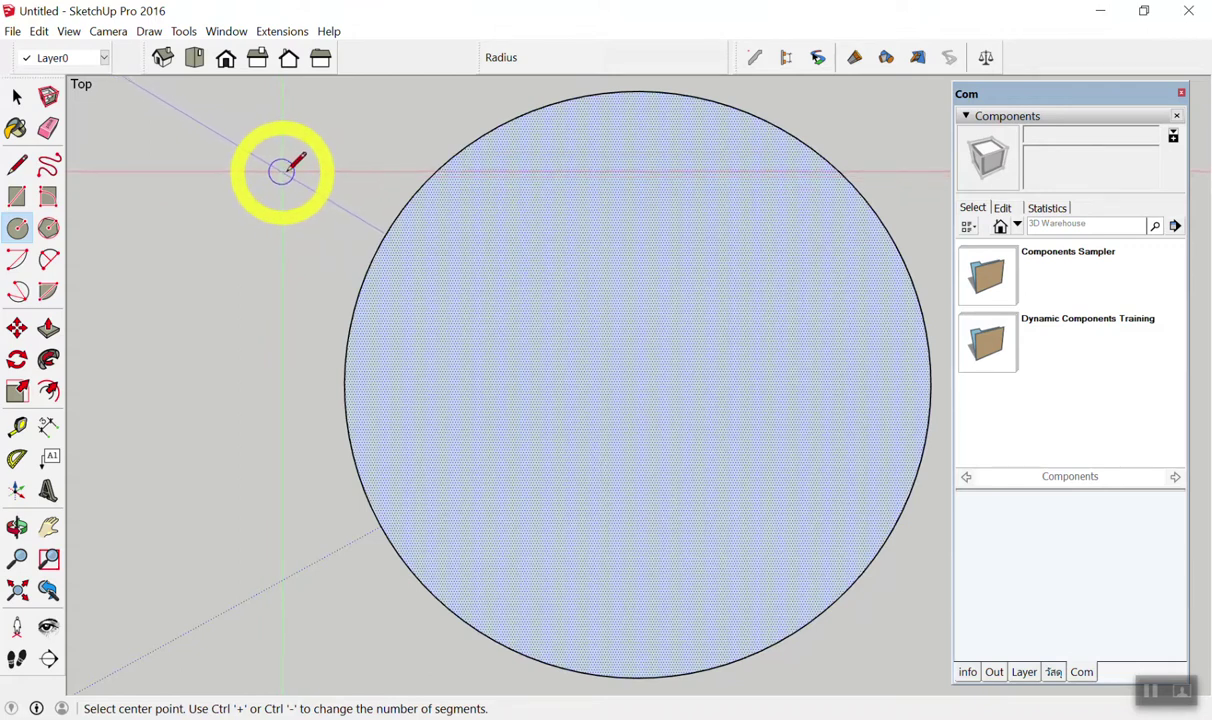
Bring up the Materials tray with its Wood collection via Paint Bucket, then return to Select.
scroll(549, 208, "down", 1)
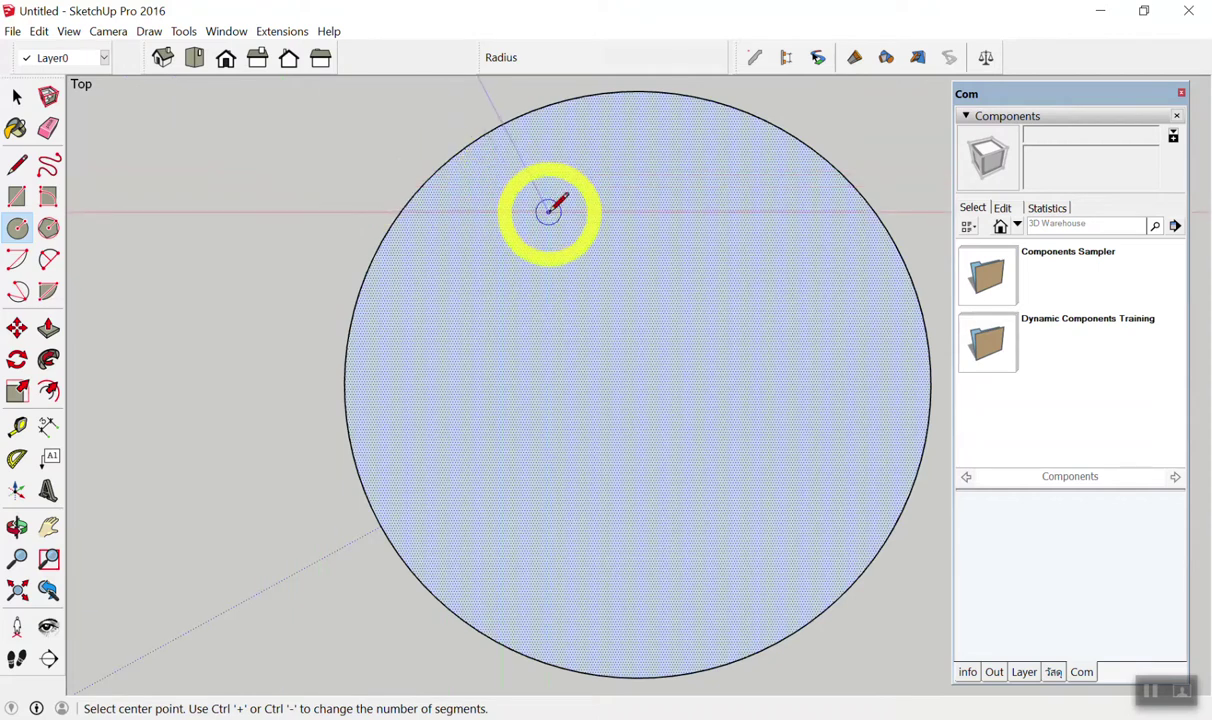
scroll(548, 212, "down", 1)
scroll(548, 215, "up", 1)
scroll(547, 219, "down", 1)
scroll(548, 218, "up", 2)
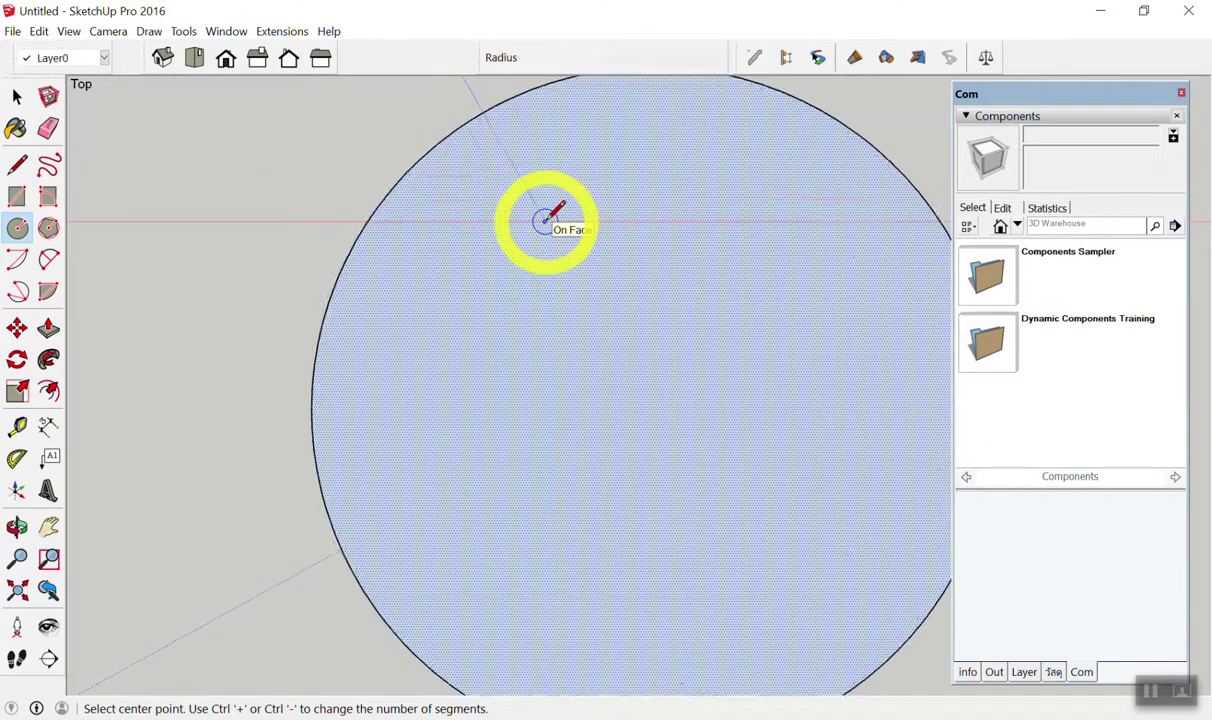
scroll(556, 220, "down", 1)
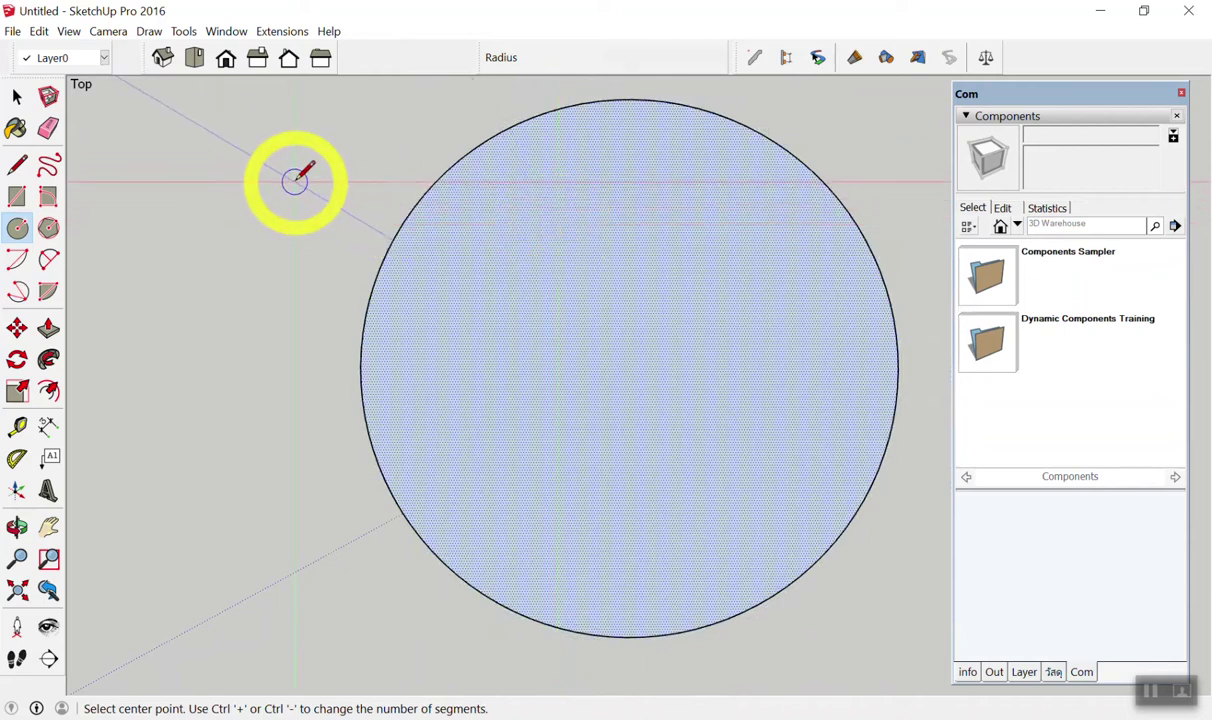
scroll(541, 222, "down", 1)
scroll(541, 222, "up", 1)
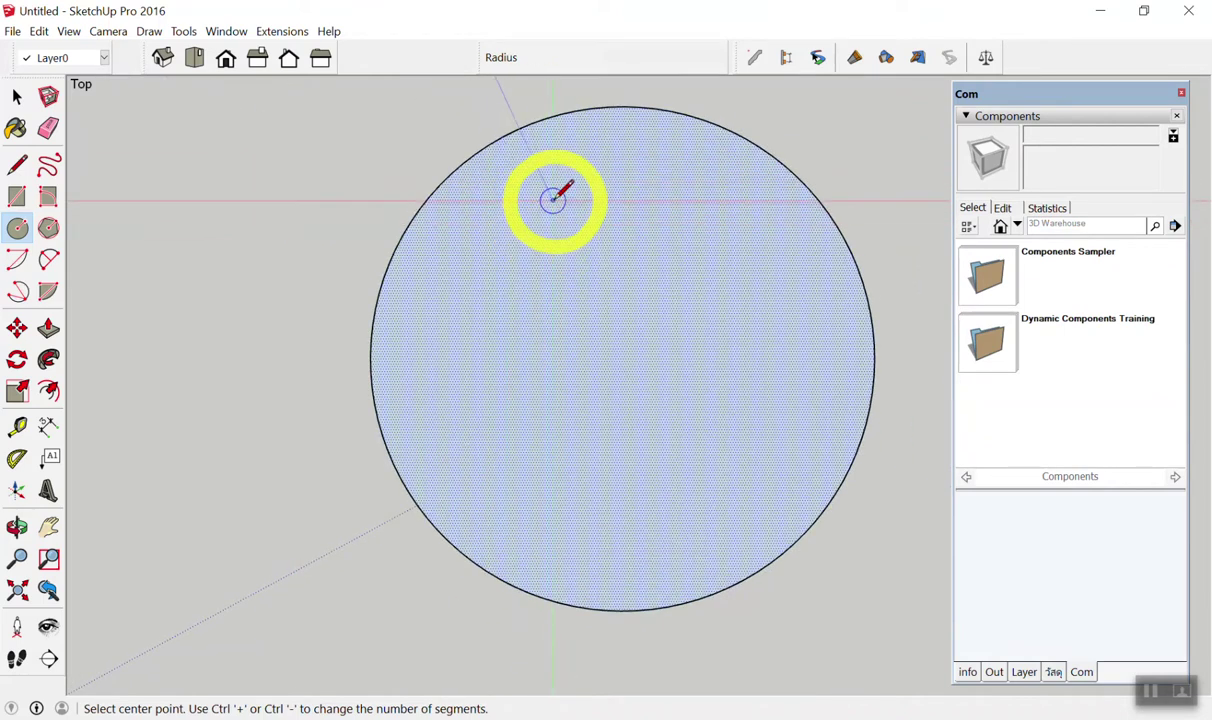
key("b")
key("space")
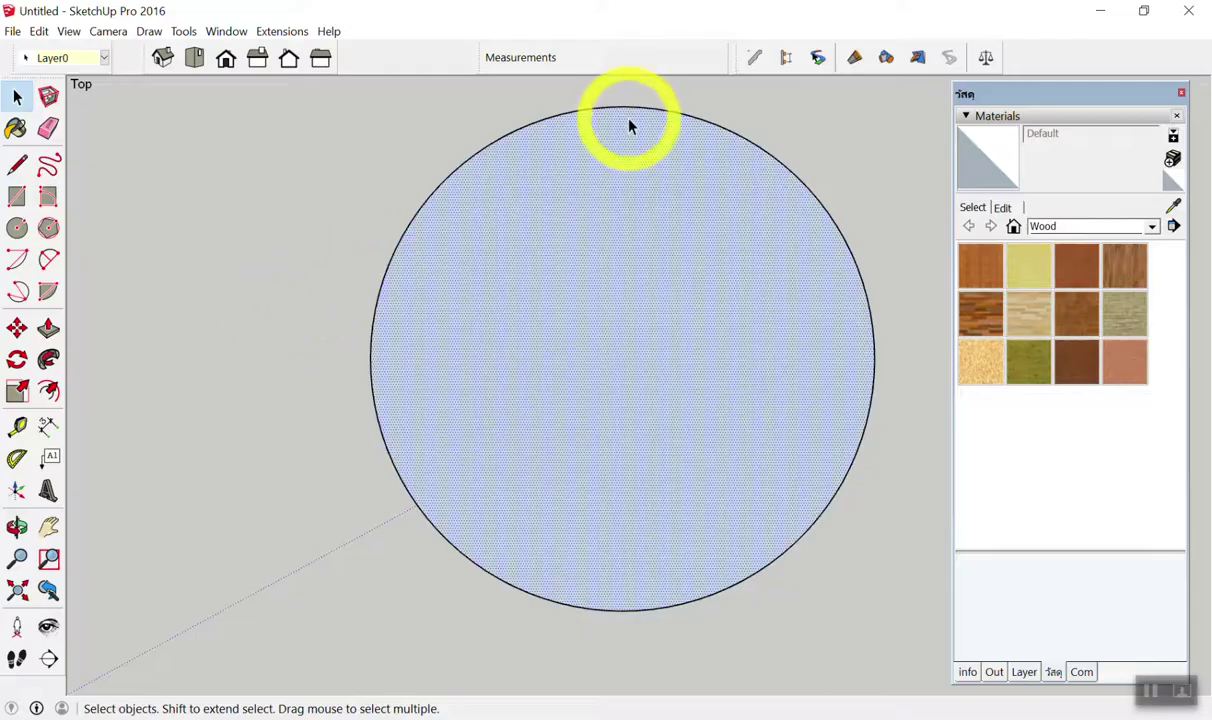
scroll(495, 185, "down", 2)
scroll(520, 183, "up", 3)
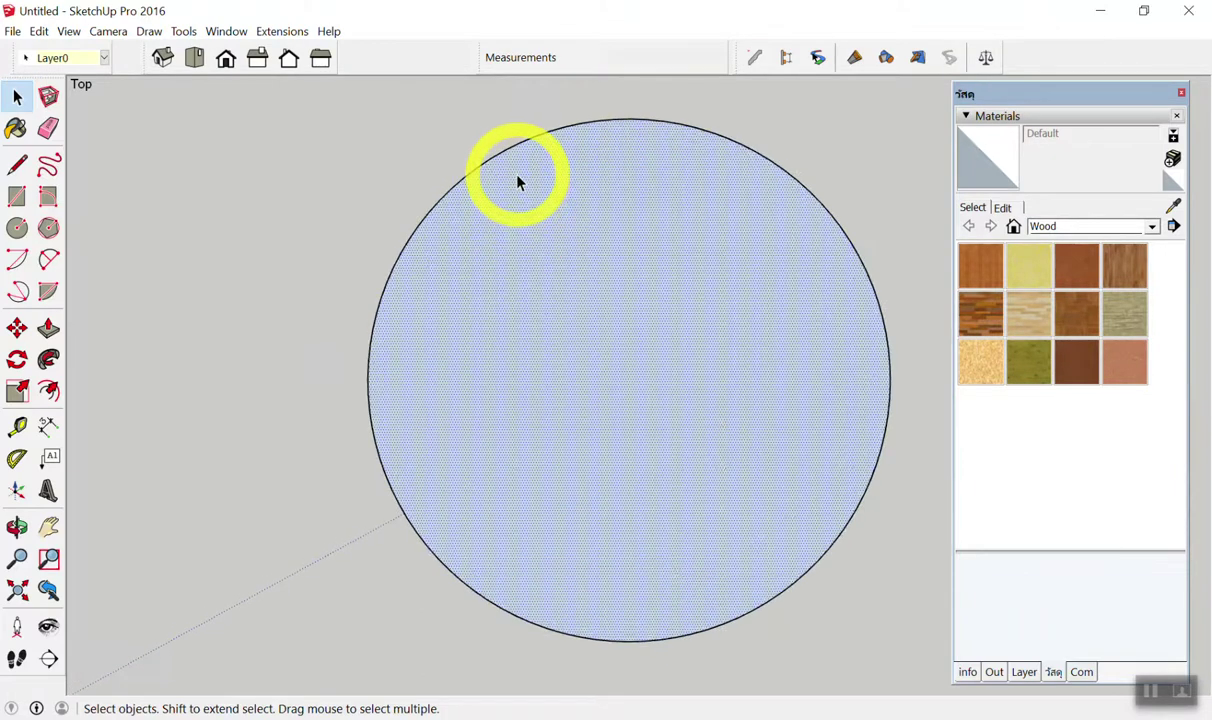
Offset the 50 mm circle's edge outward by 3.2mm to create a thin rim.
key("f")
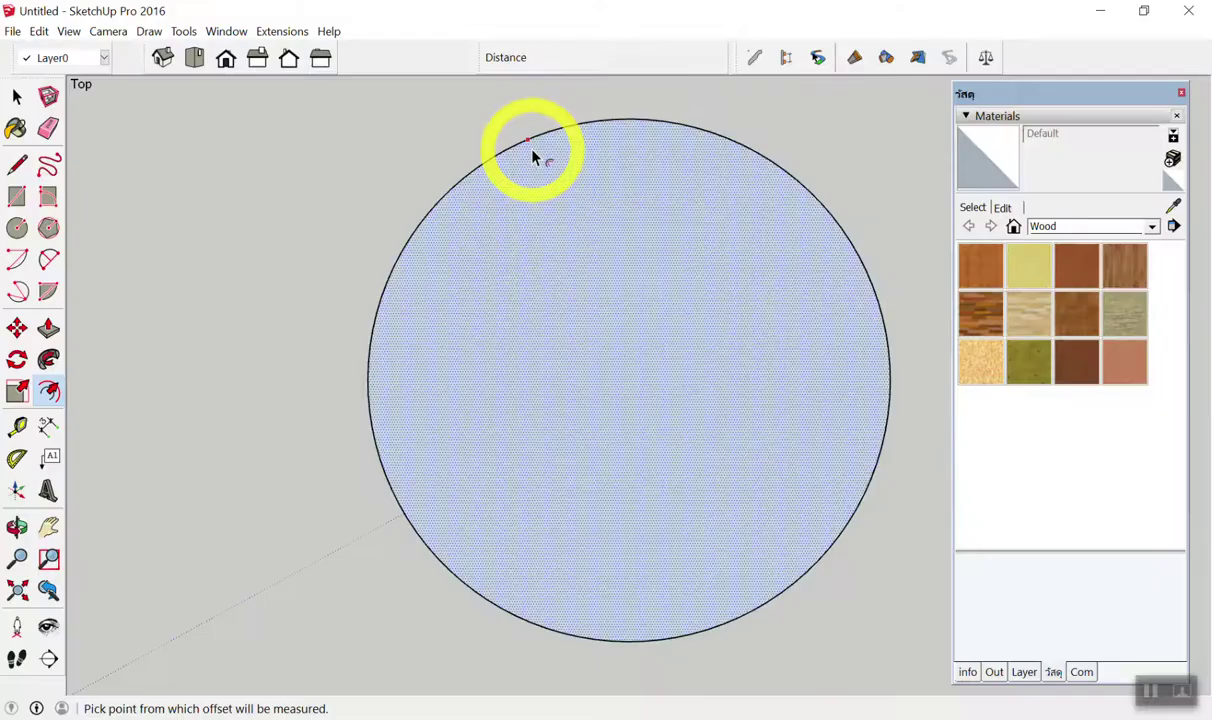
left_click(432, 215)
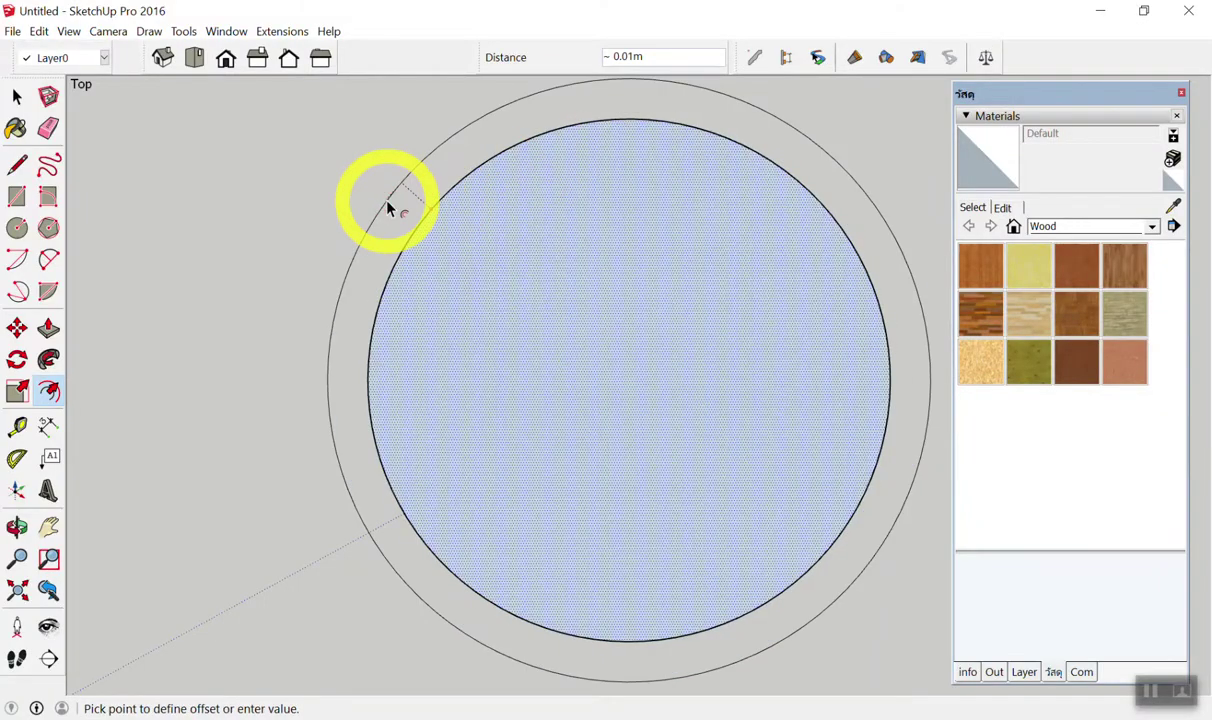
left_click(388, 207)
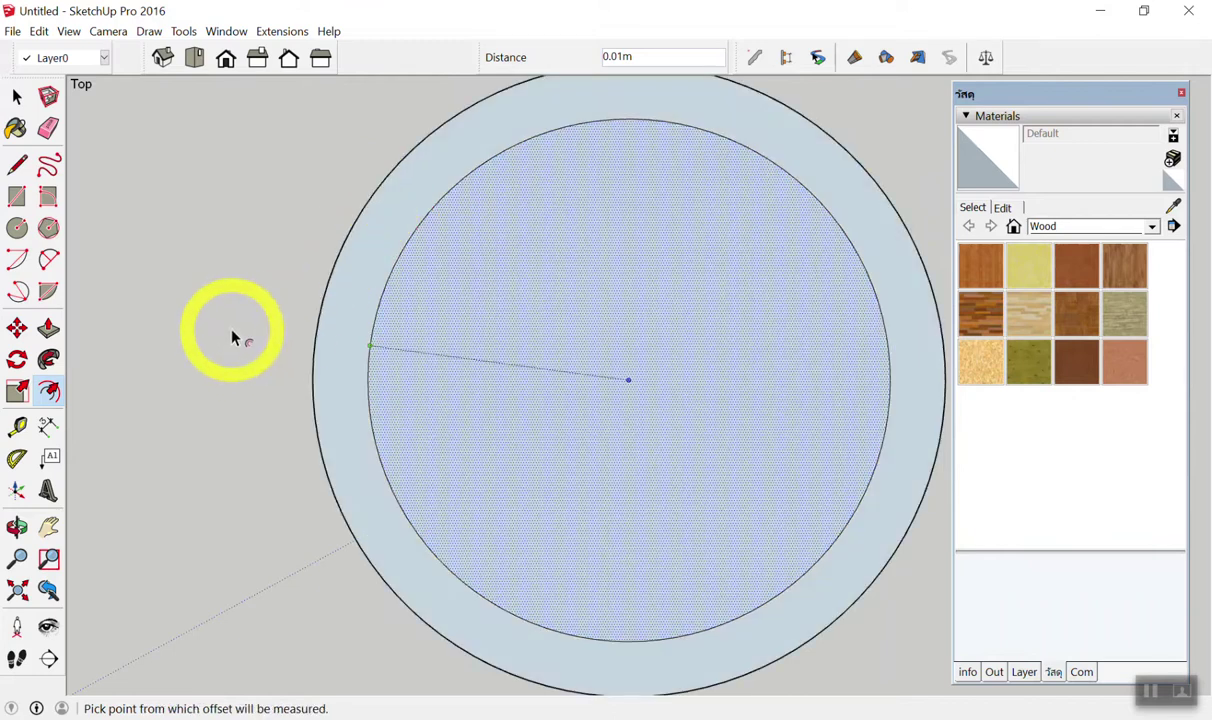
key("ctrl+z")
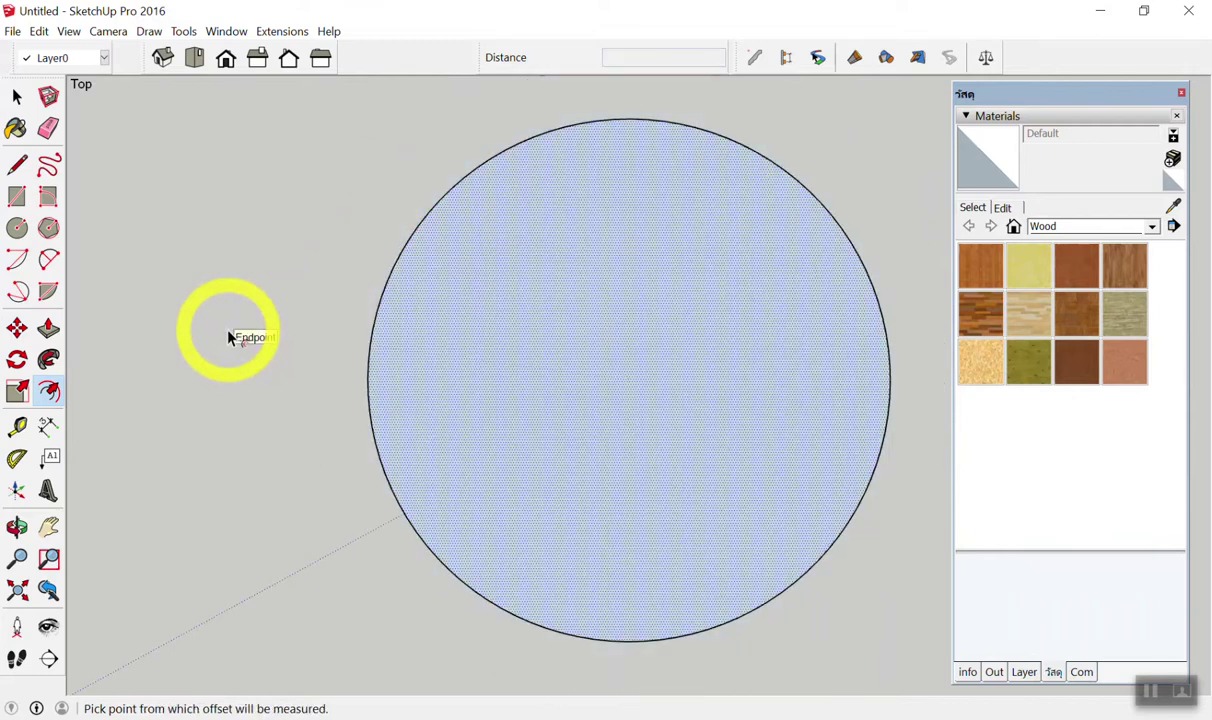
left_click(440, 212)
left_click(381, 206)
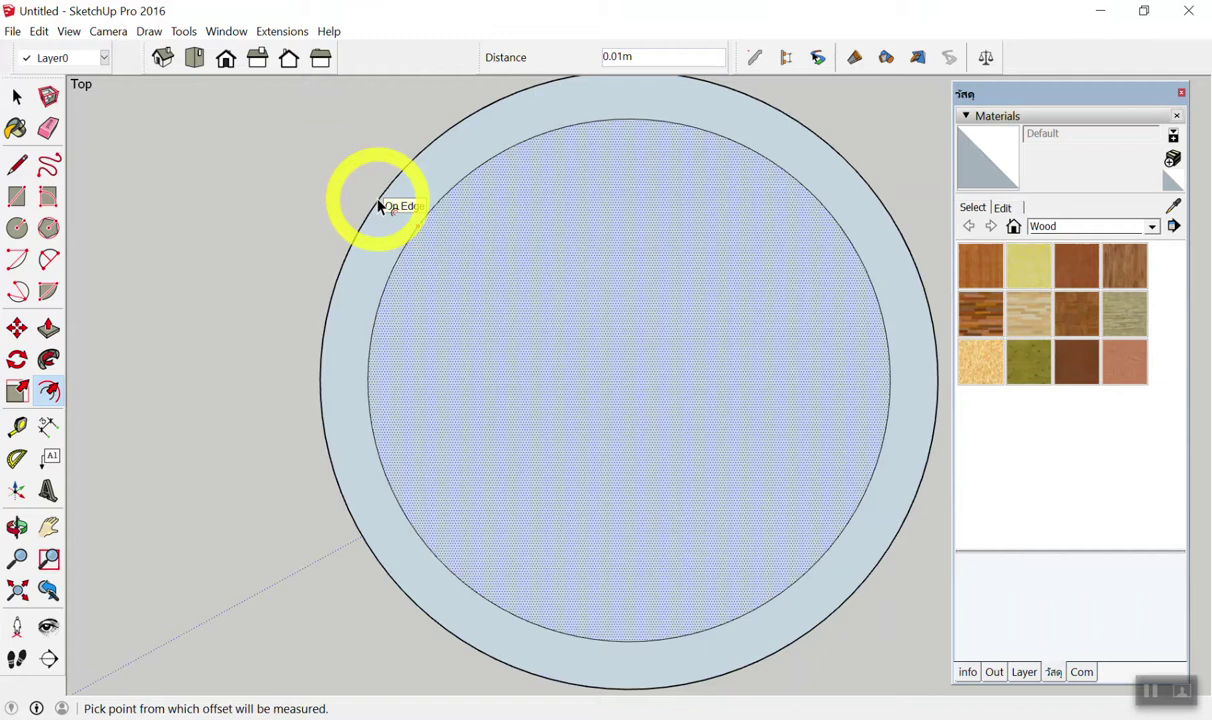
key("ctrl+z")
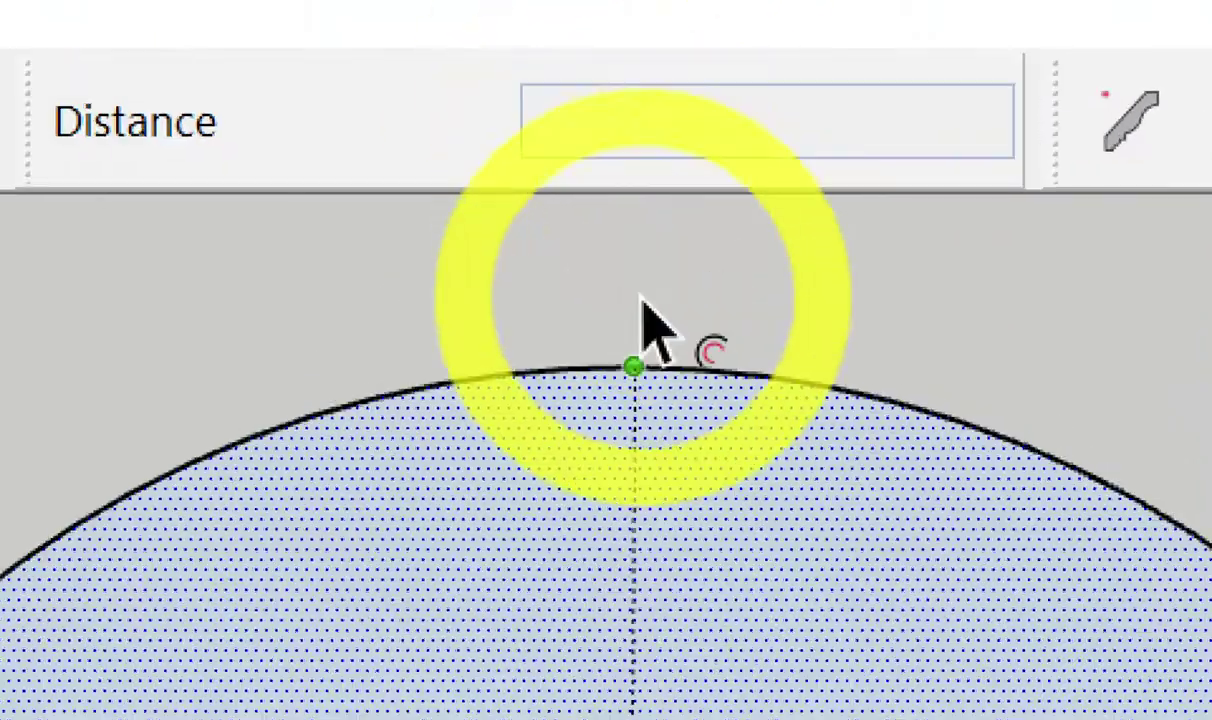
left_click(680, 368)
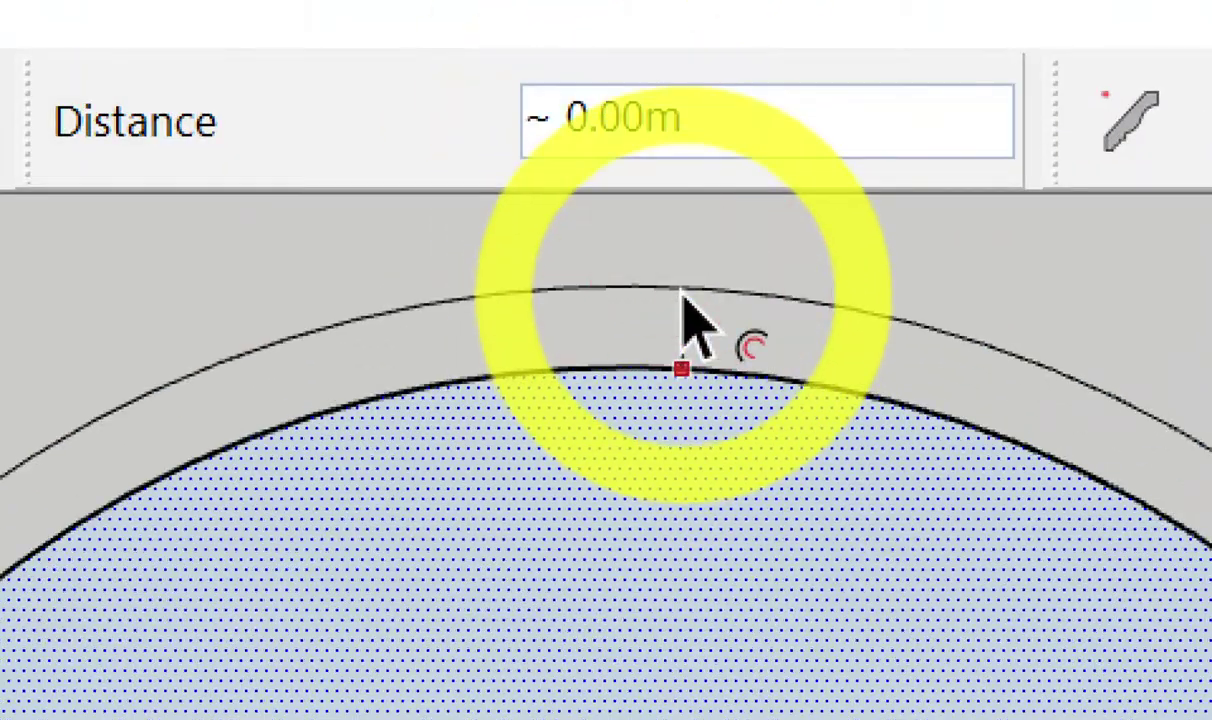
left_click(684, 294)
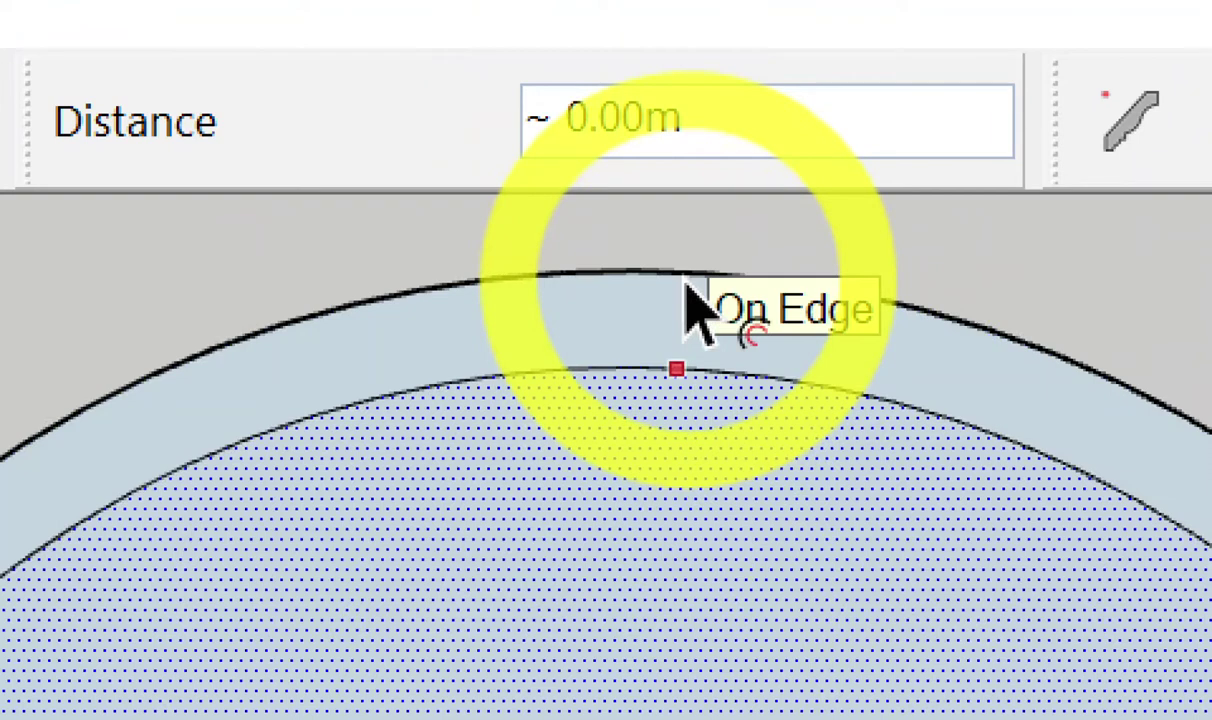
type("3.2mm")
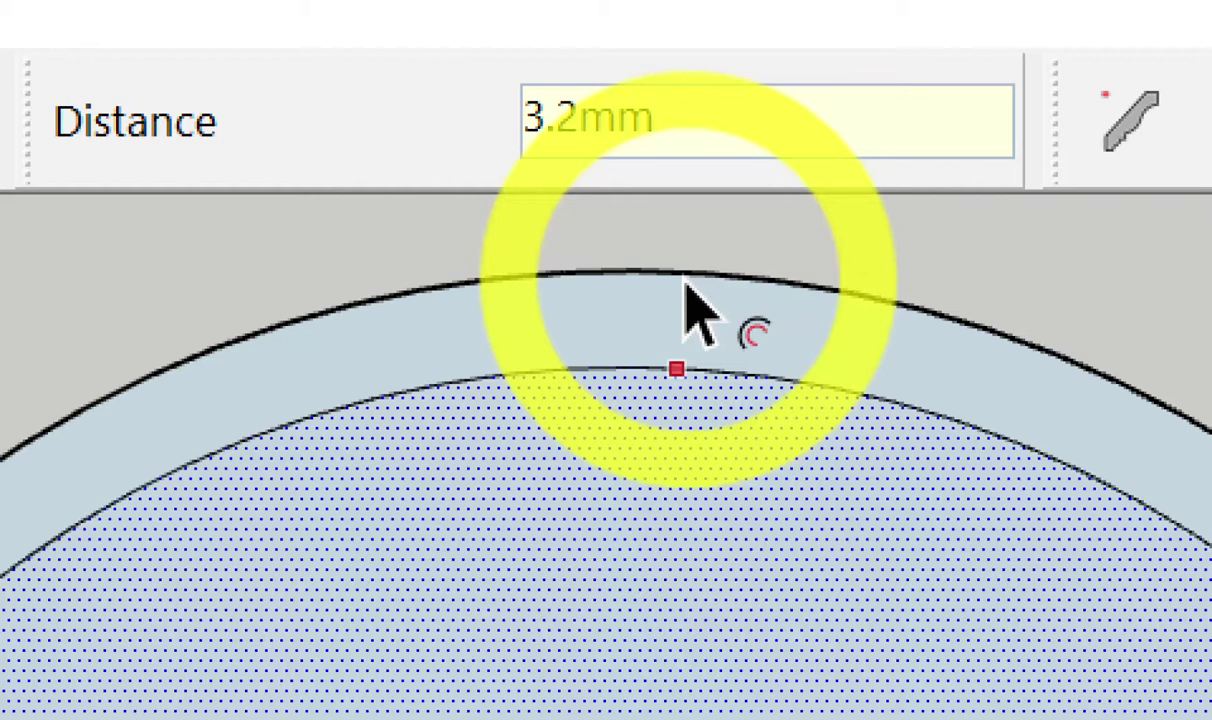
key("Return")
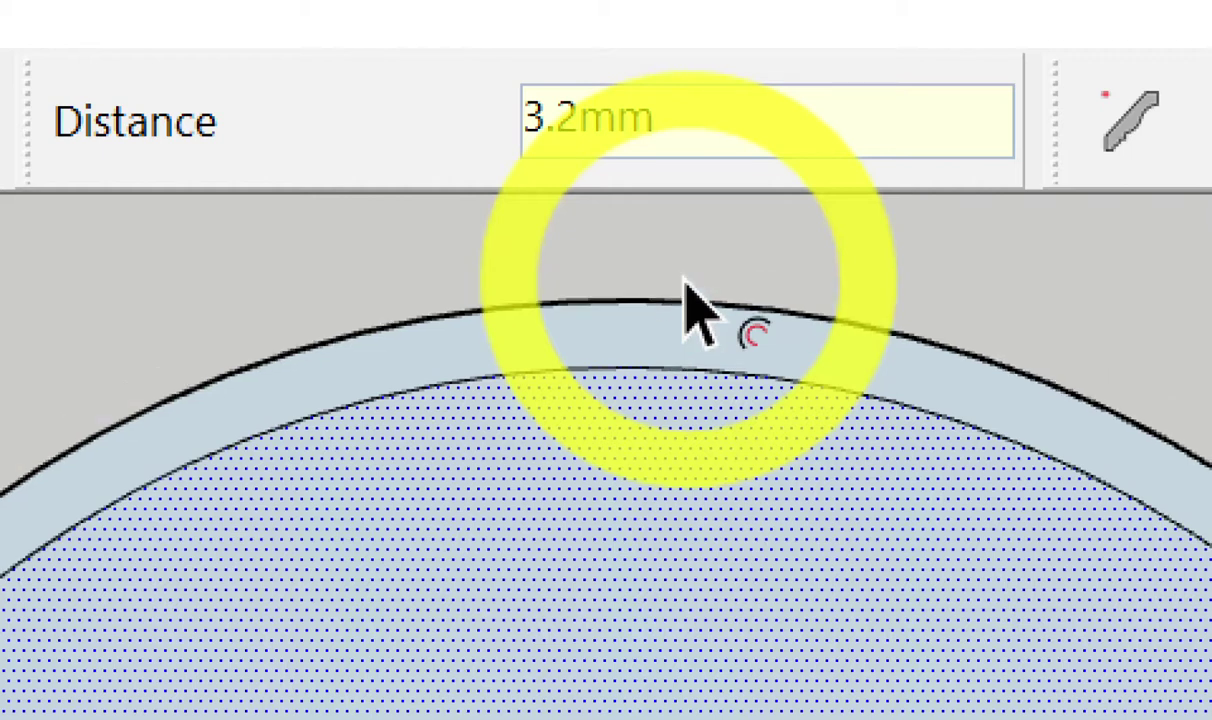
key("space")
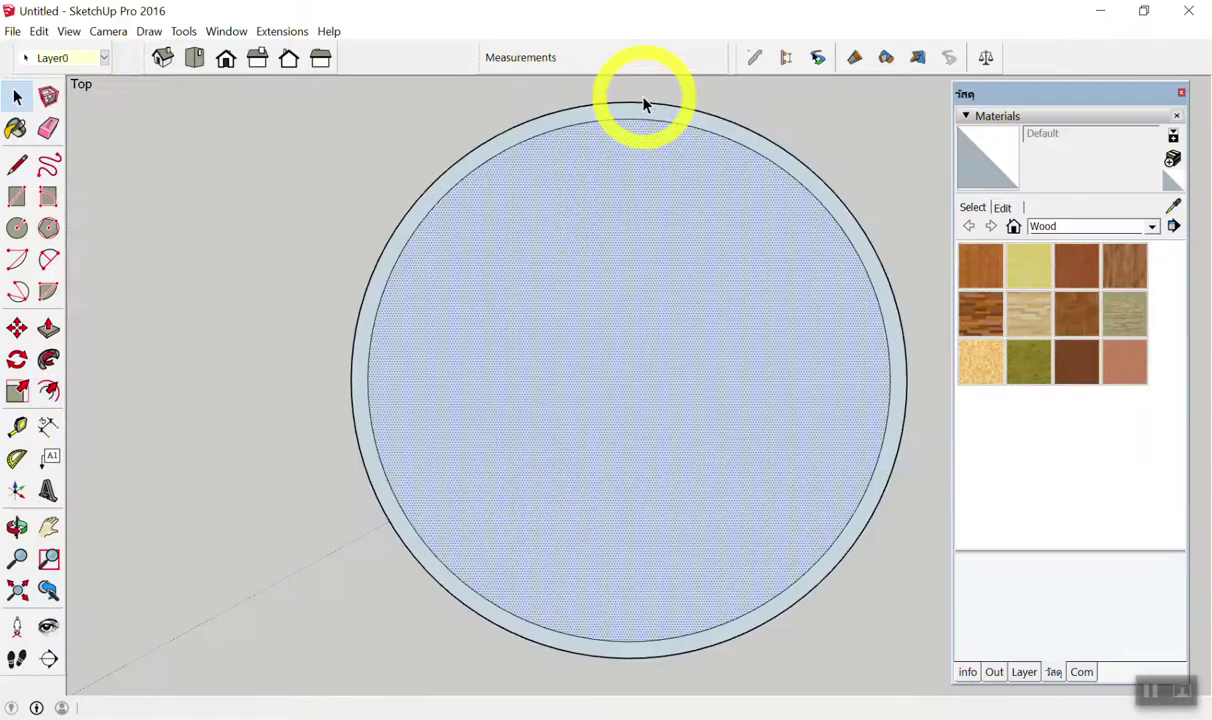
left_click(665, 158)
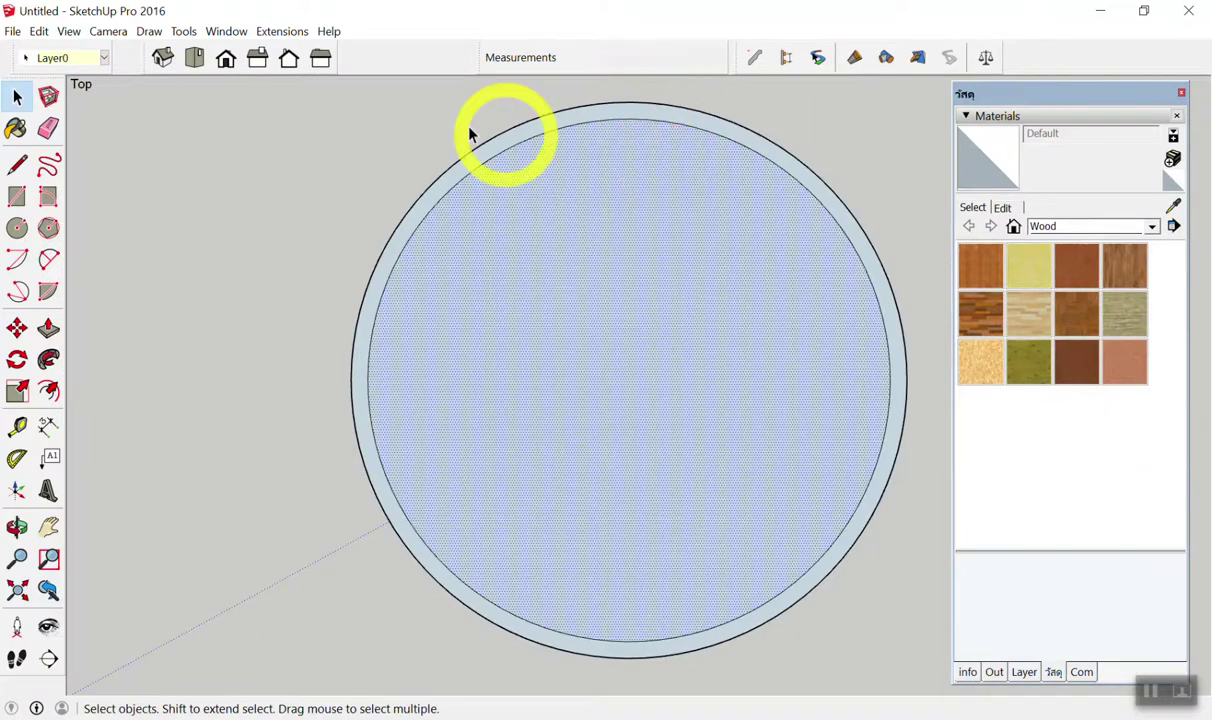
left_click(409, 121)
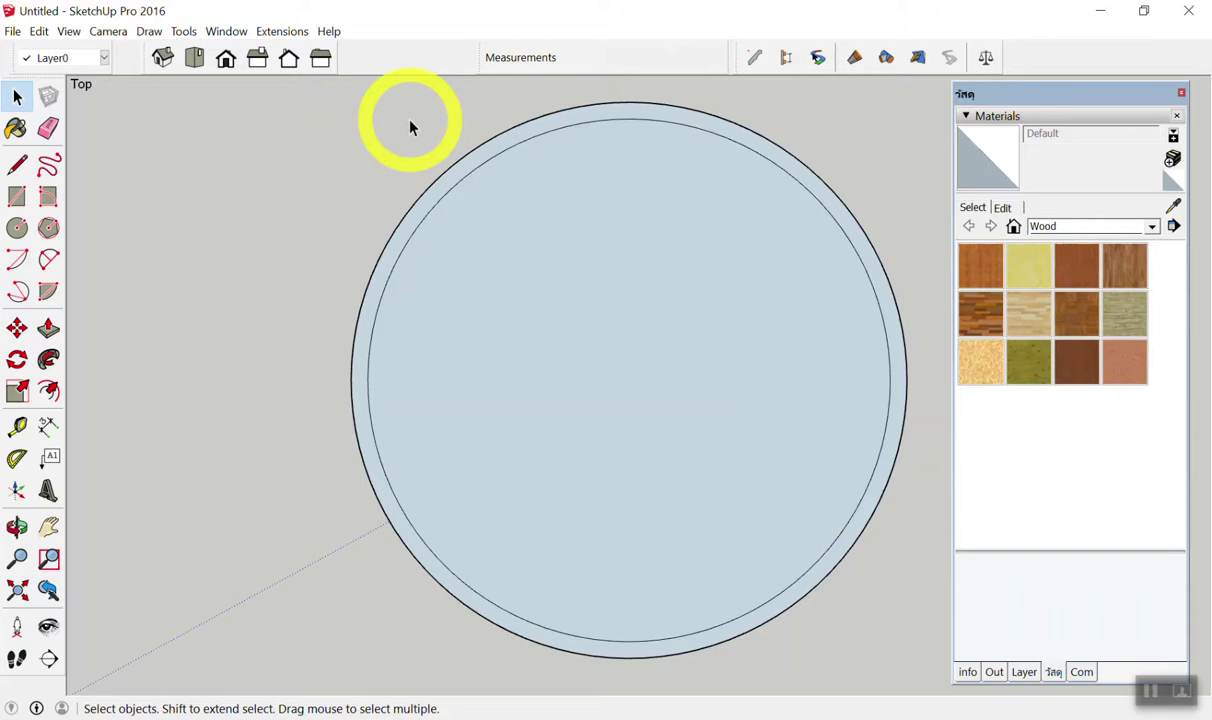
key("ctrl+z")
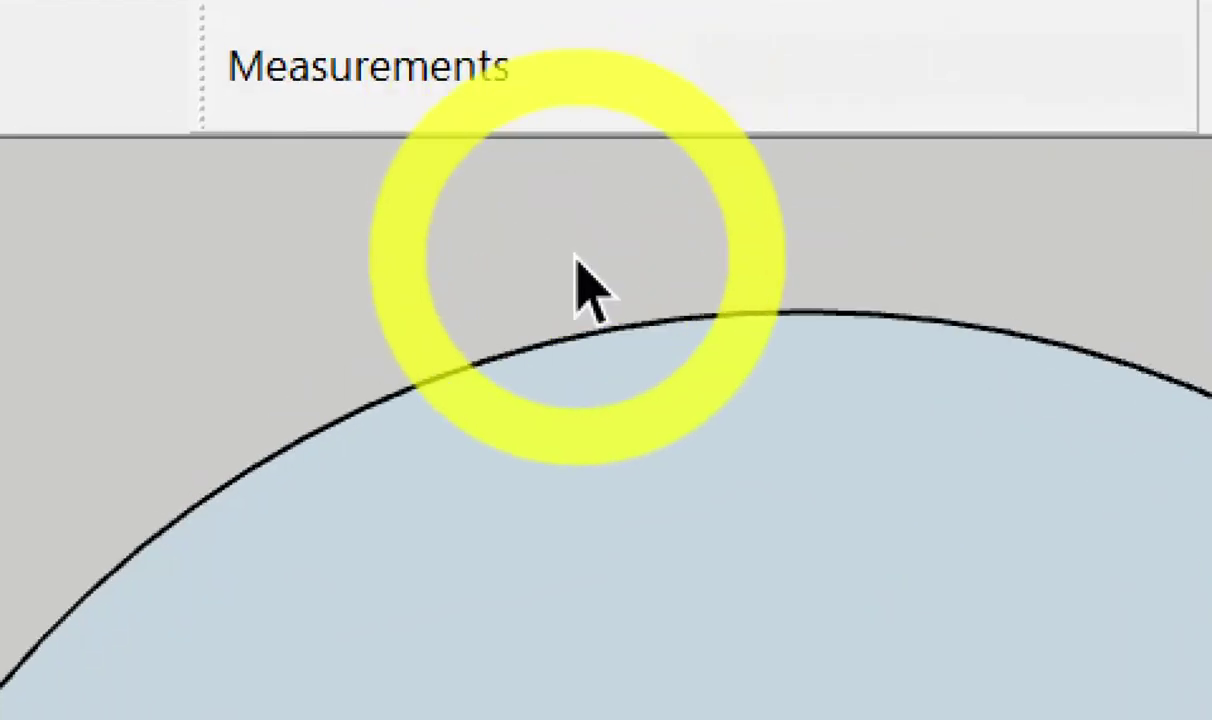
key("f")
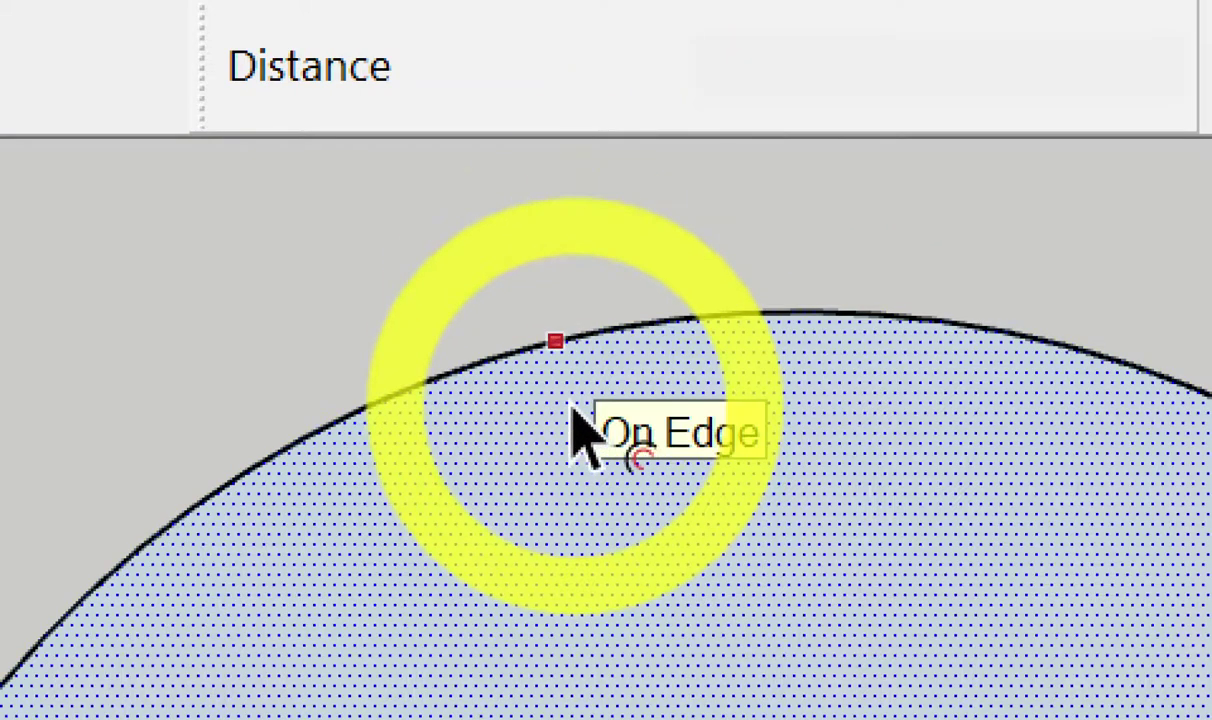
left_click(555, 343)
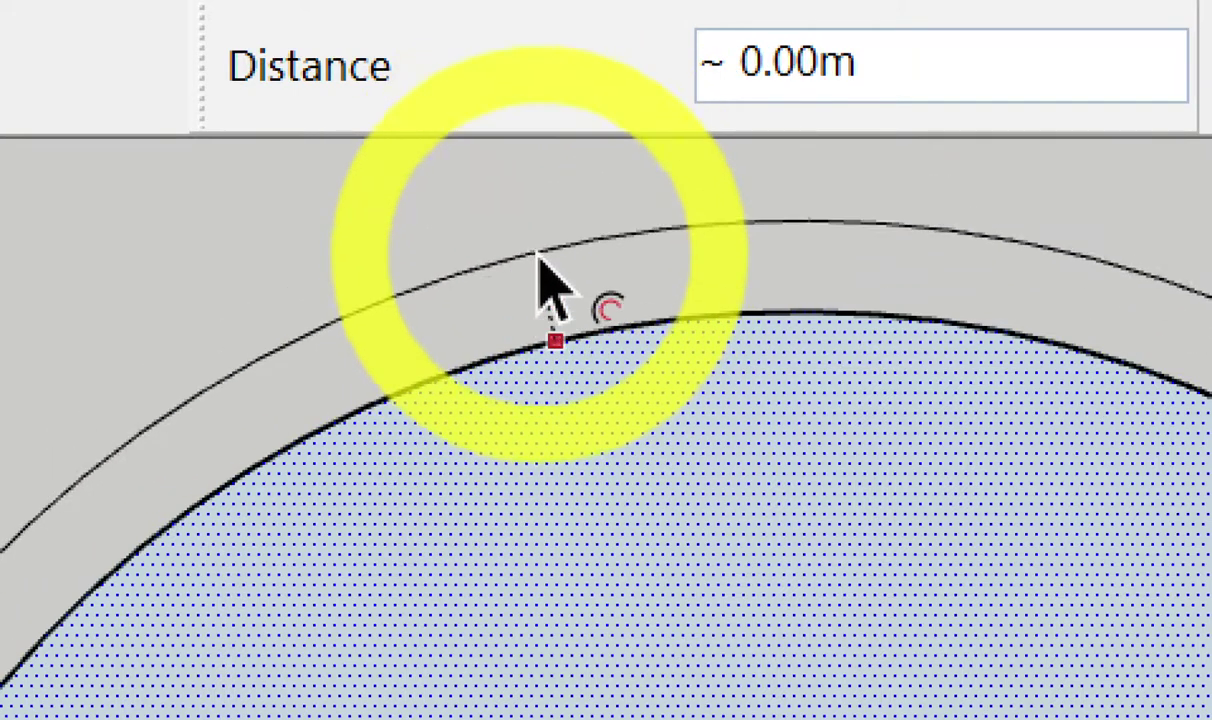
left_click(540, 246)
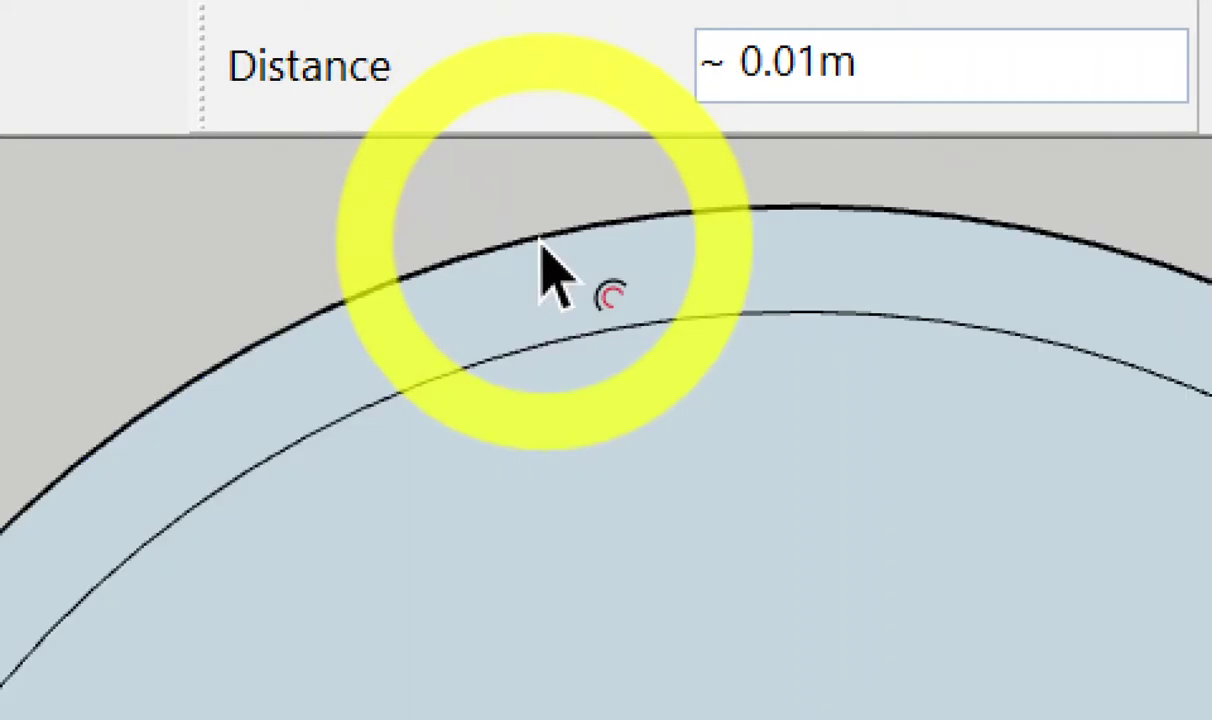
type("3.2")
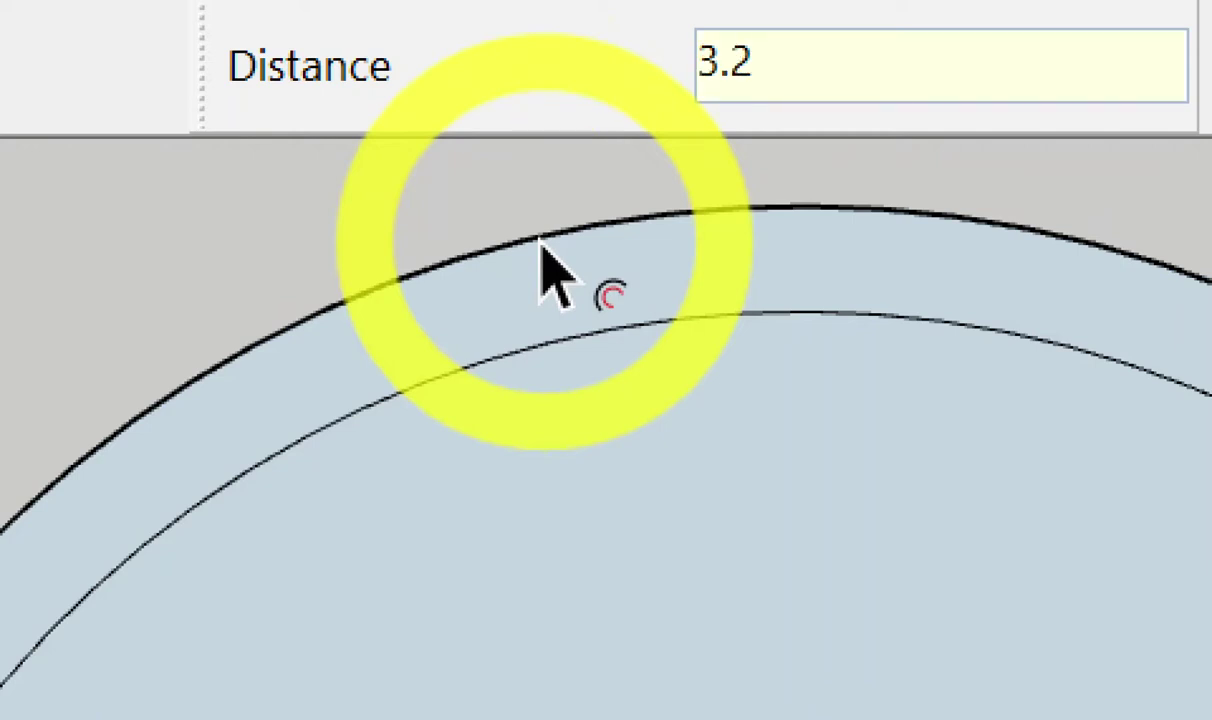
type("mm")
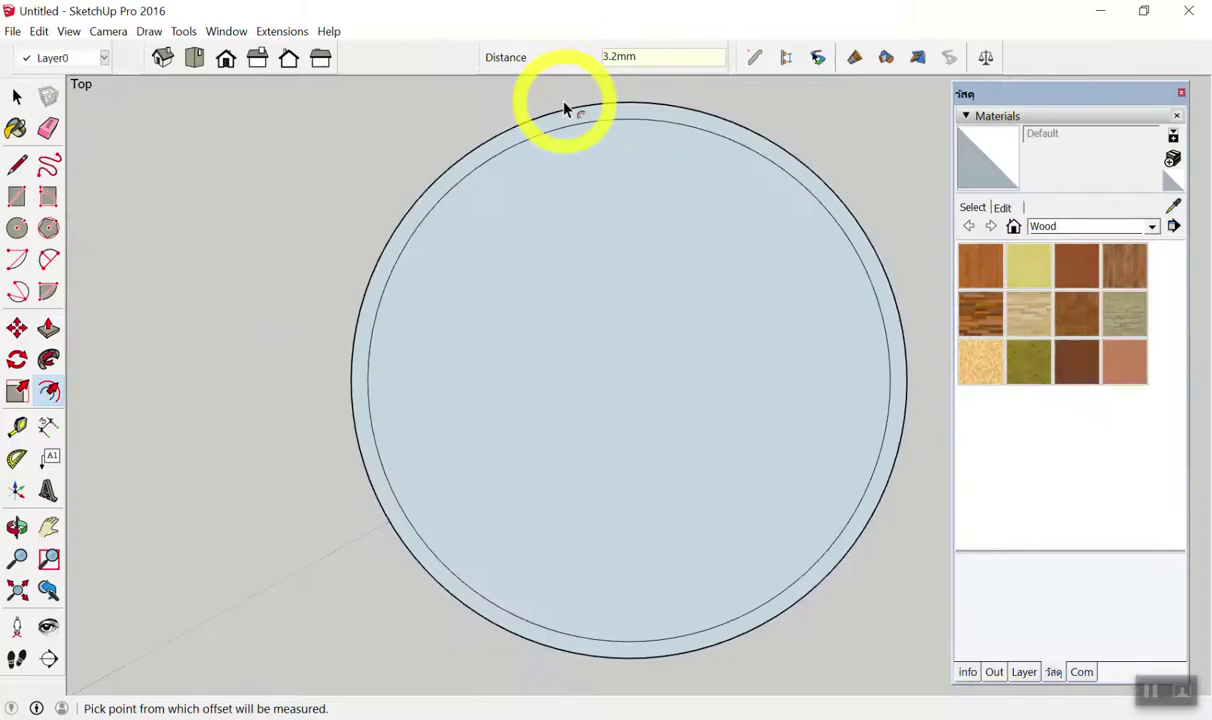
key("space")
scroll(522, 268, "down", 2)
scroll(584, 214, "up", 2)
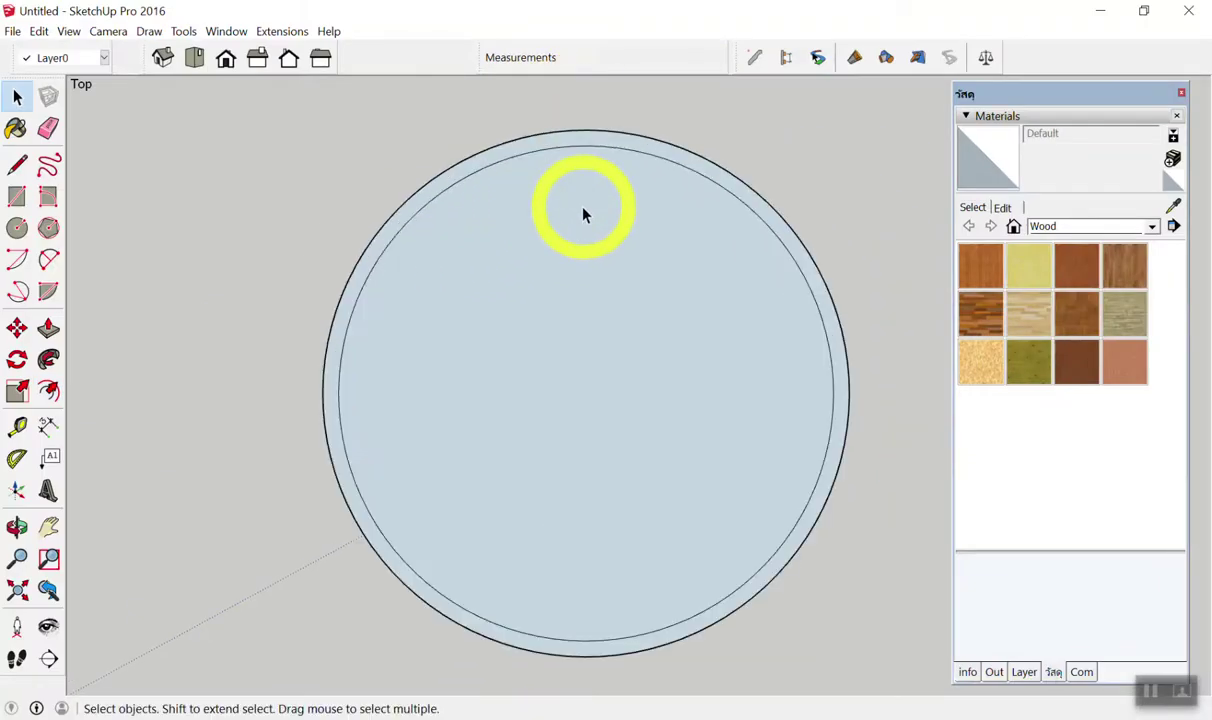
left_click(588, 211)
key("Delete")
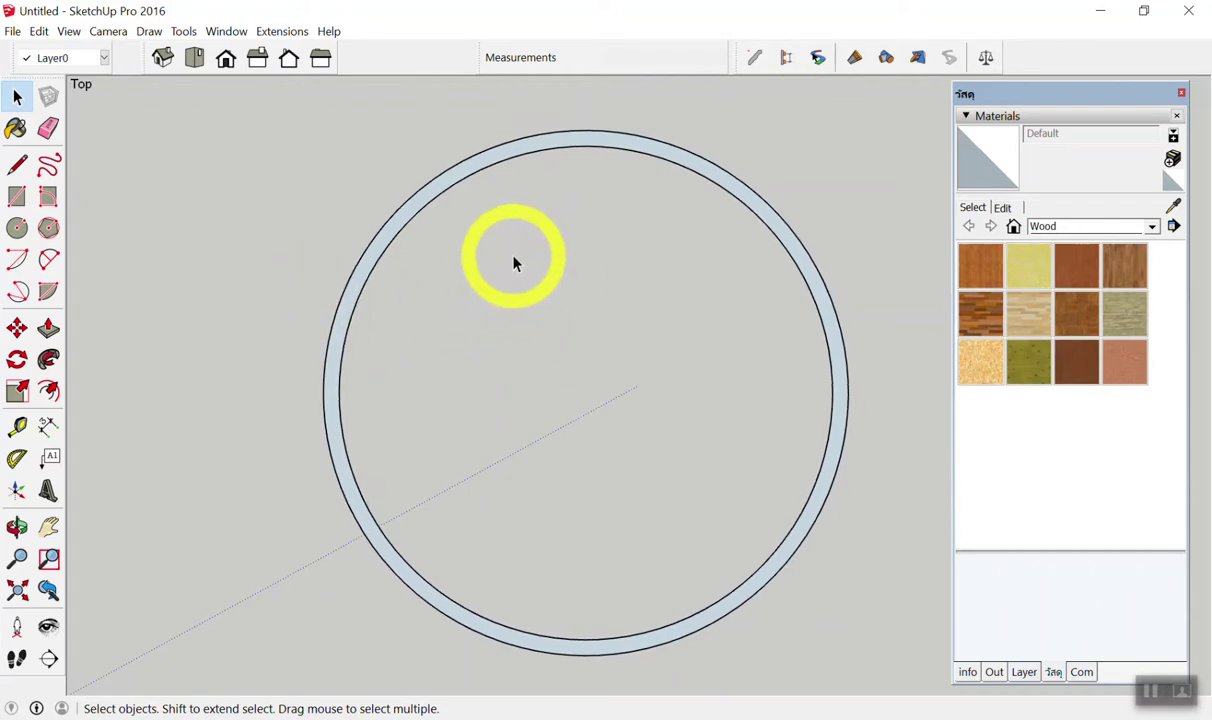
scroll(555, 156, "down", 2)
scroll(555, 154, "down", 1)
scroll(555, 154, "down", 2)
scroll(555, 154, "down", 2)
scroll(555, 154, "down", 2)
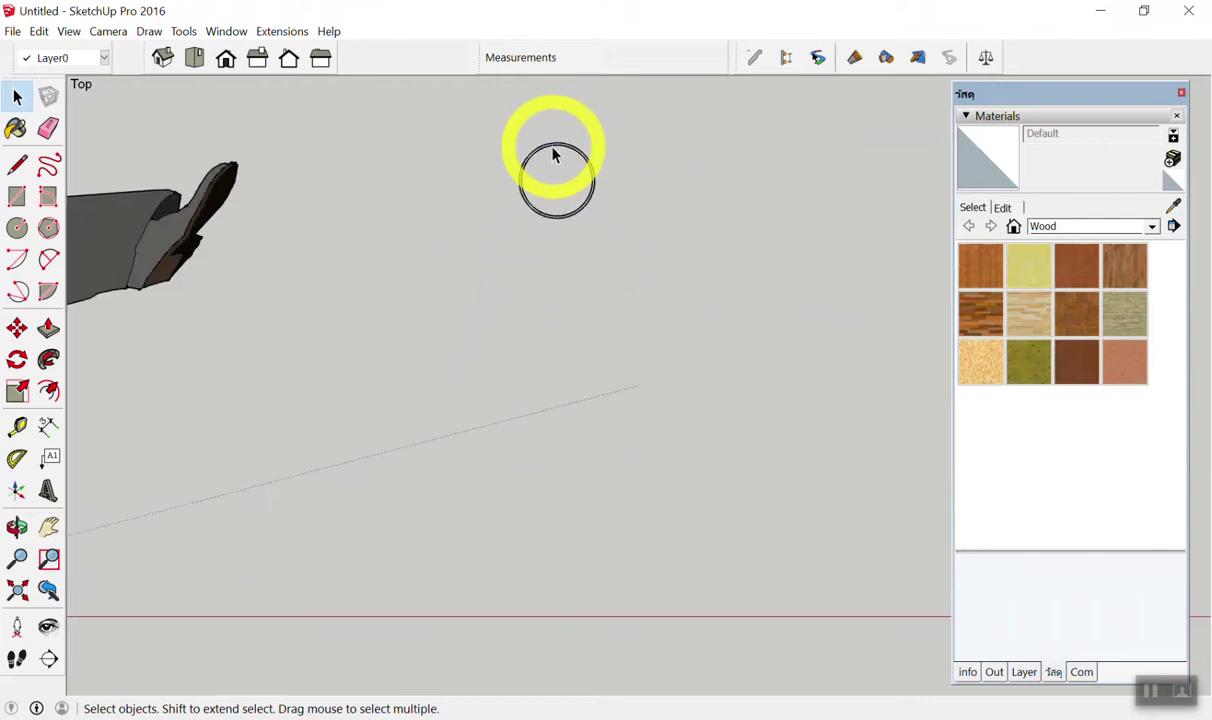
scroll(576, 194, "down", 1)
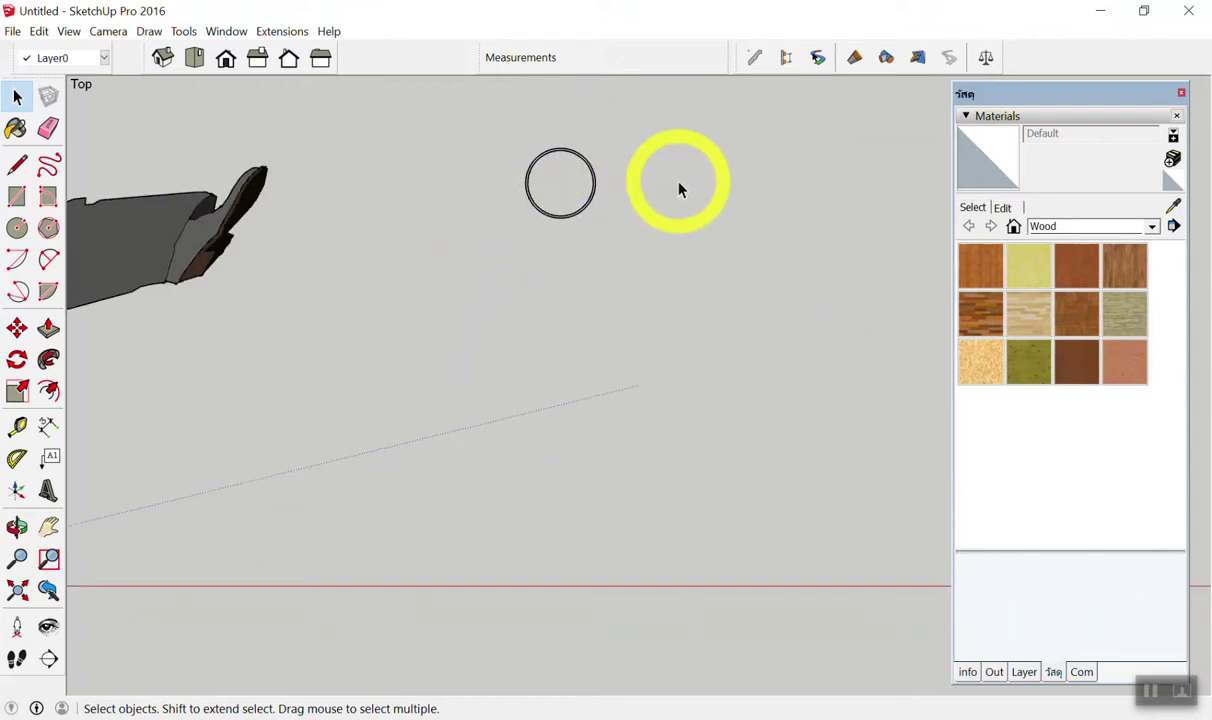
middle_click_drag(680, 187, 571, 365, "shift")
Draw a 0.2 m by 0.2 m rectangle face right of the ring and box-select it.
key("space")
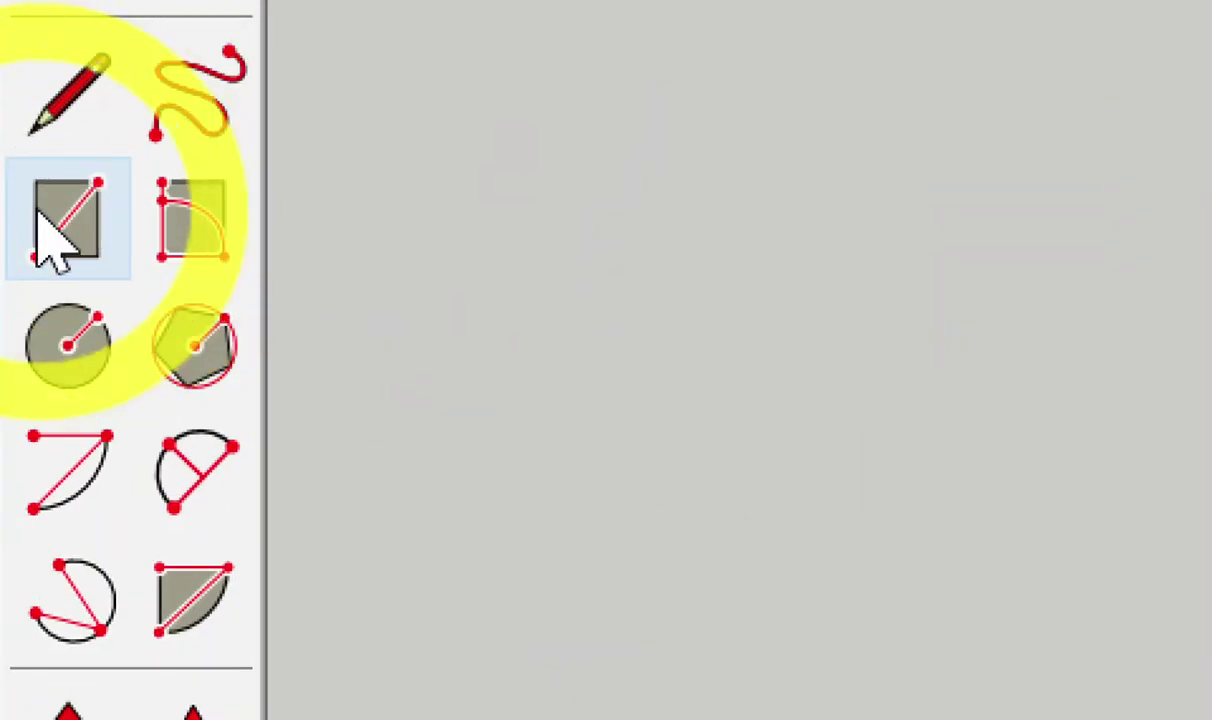
left_click_drag(424, 142, 424, 312)
mouse_move(368, 184)
left_mouse_down()
mouse_move(490, 184)
mouse_move(527, 278)
mouse_move(543, 284)
left_mouse_up()
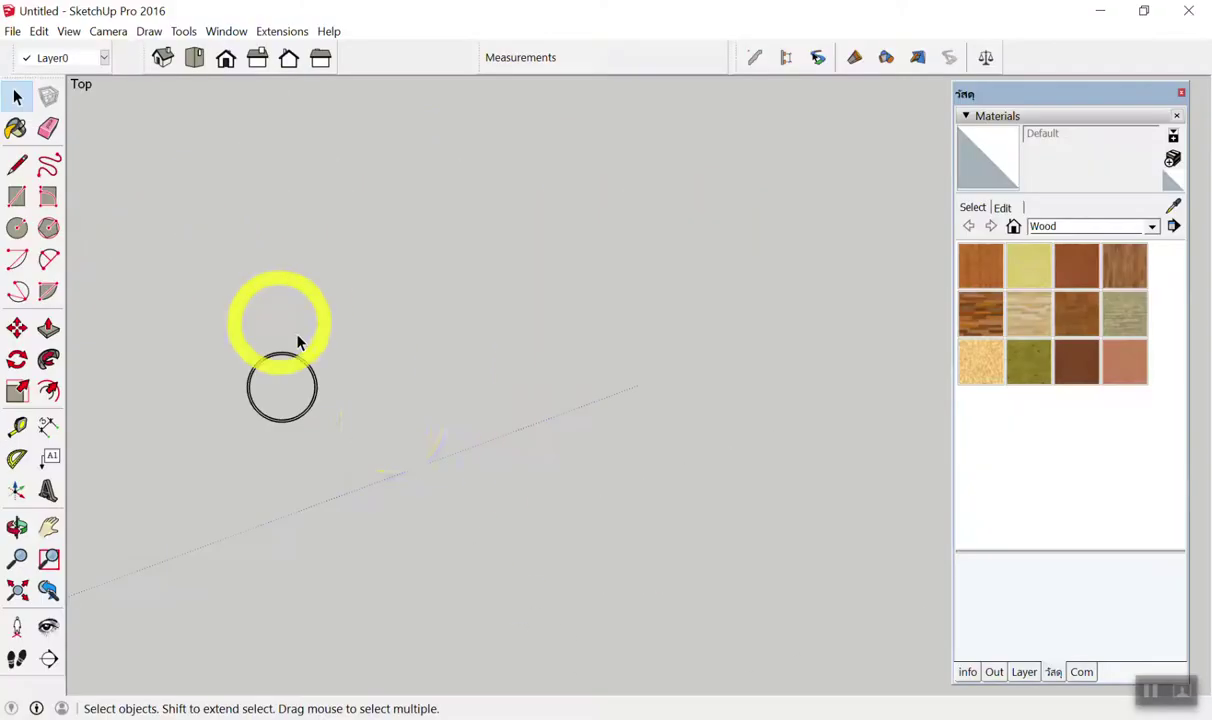
key("r")
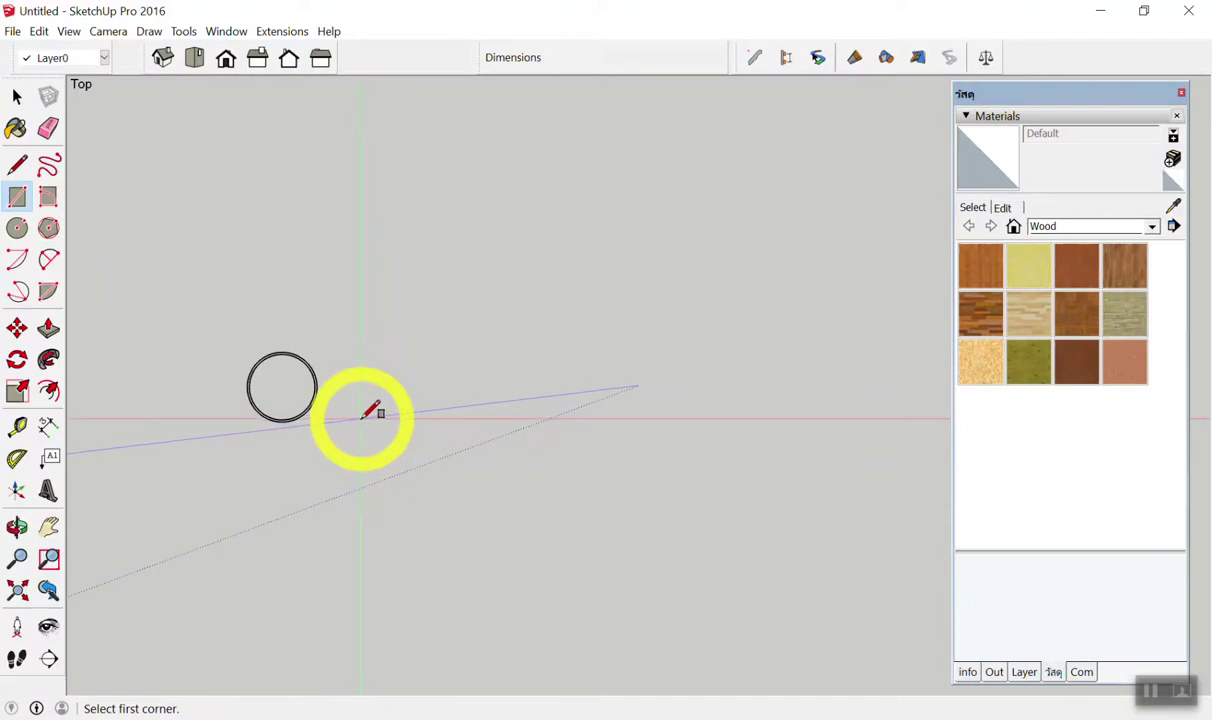
left_click(364, 420)
left_click(500, 276)
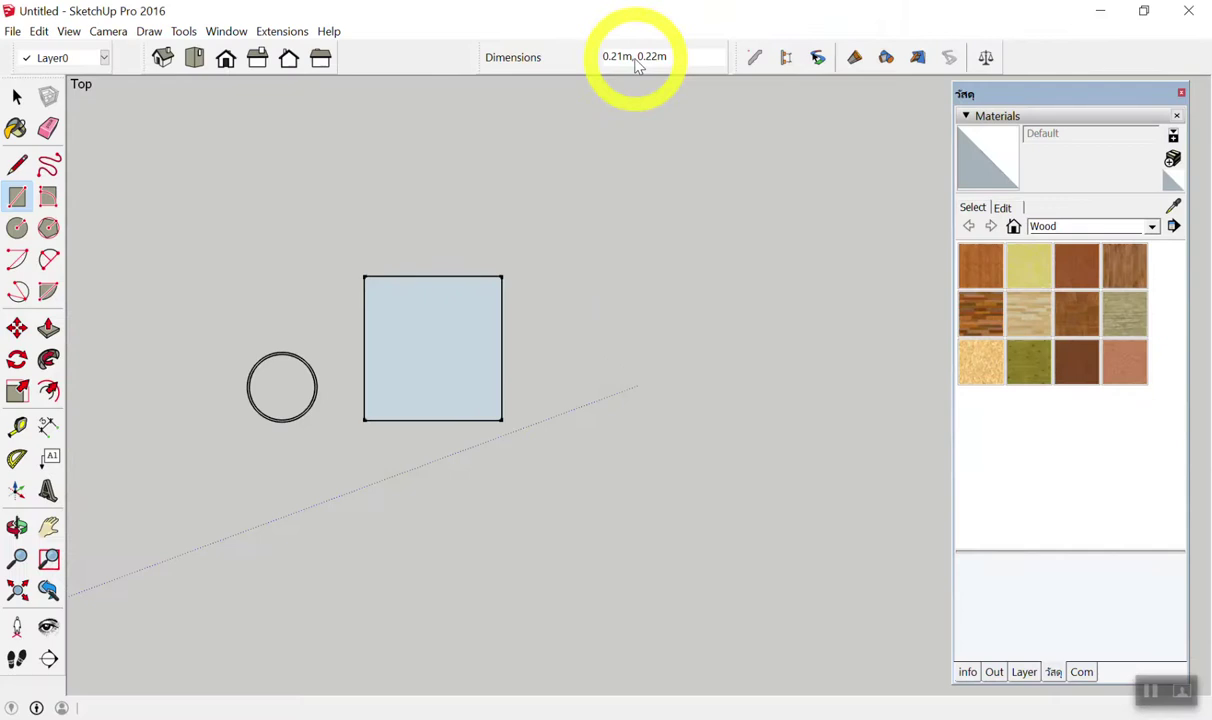
left_click(634, 60)
type("2,2")
key("Return")
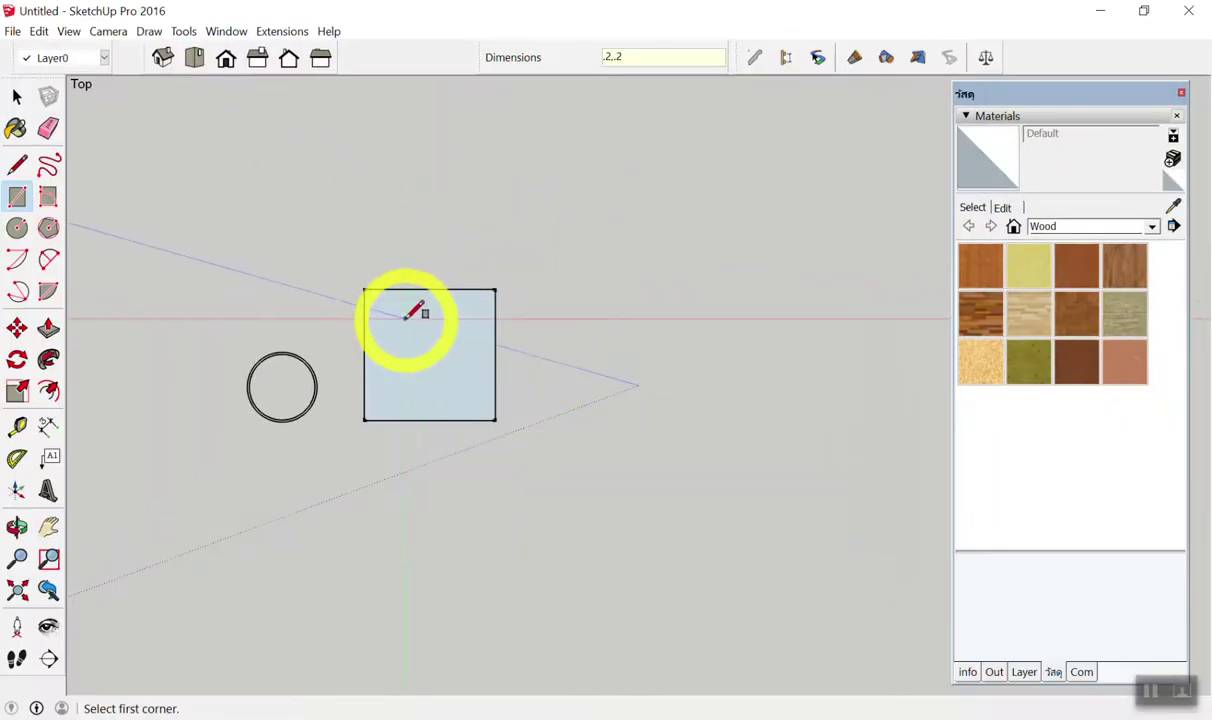
key("space")
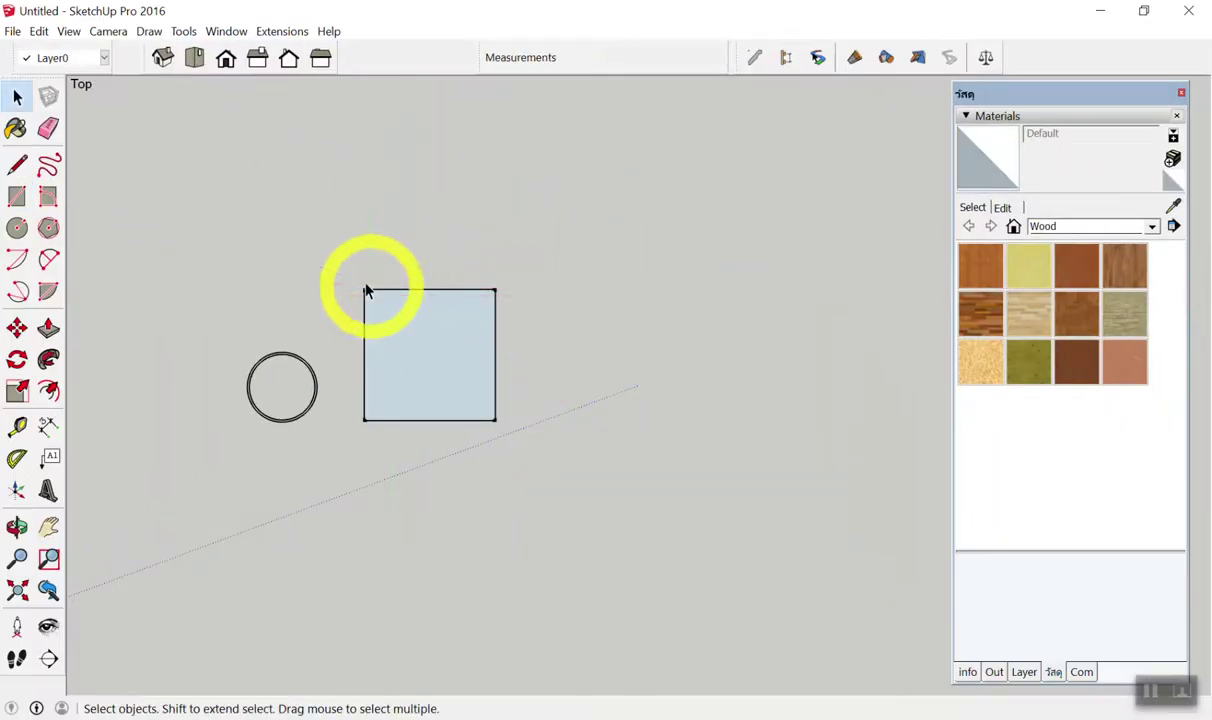
left_click_drag(344, 252, 560, 448)
Delete the old square and redraw it beside the ring with dimensions .2,.2.
key("Delete")
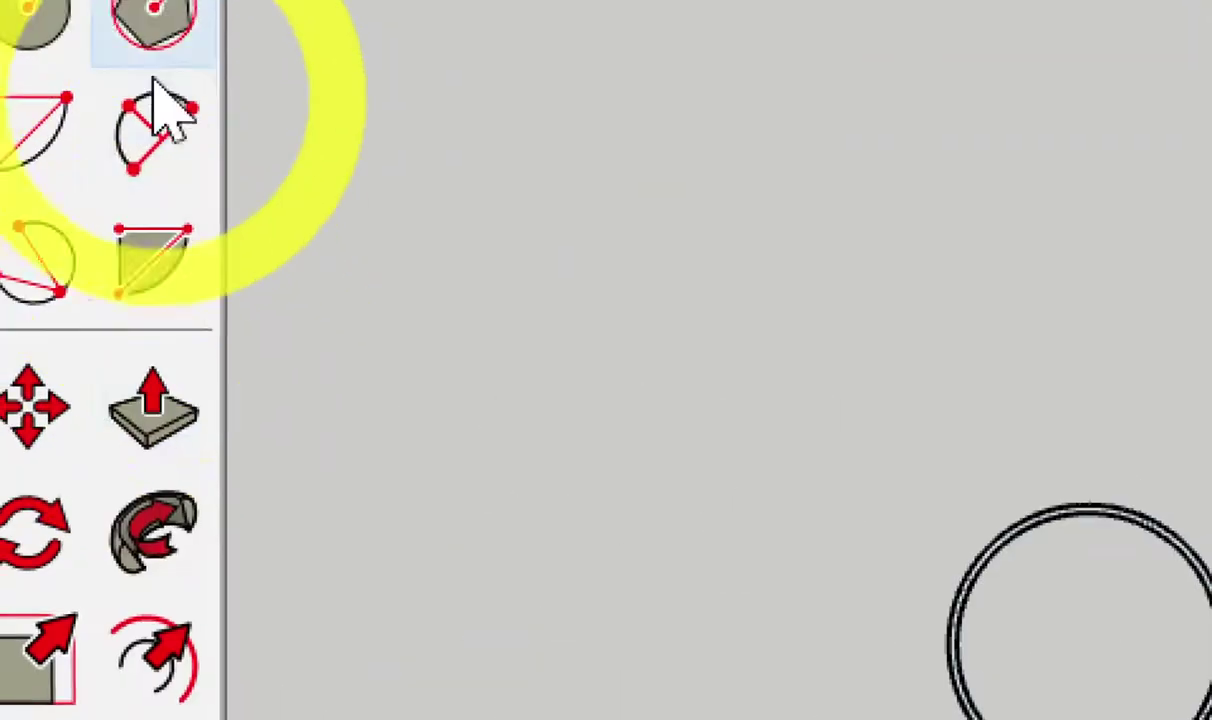
left_click(64, 145)
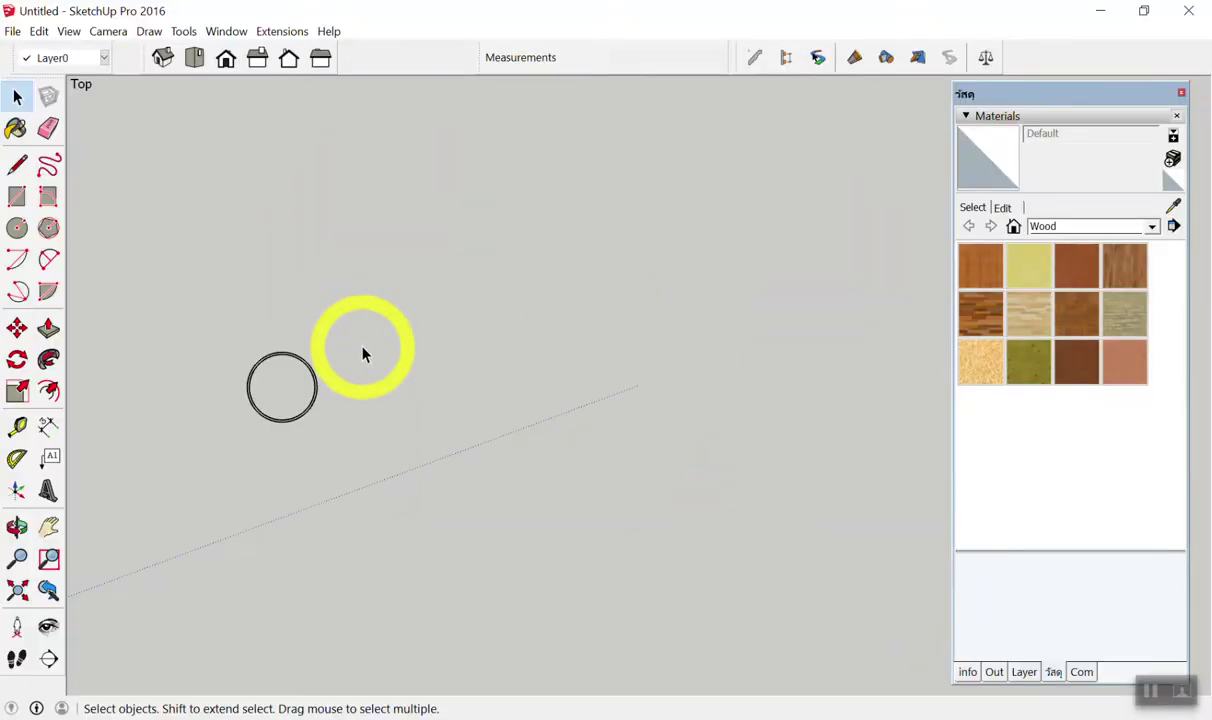
key("r")
left_click(349, 416)
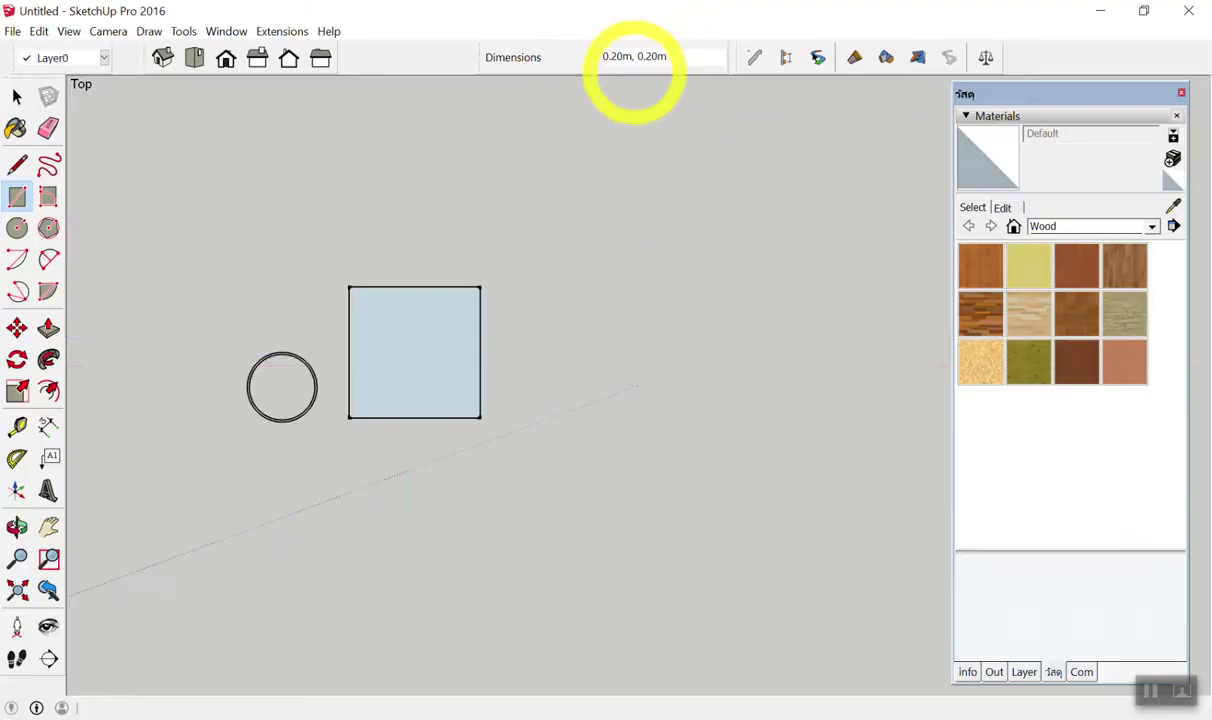
key("ctrl+z")
left_click_drag(358, 418, 560, 225)
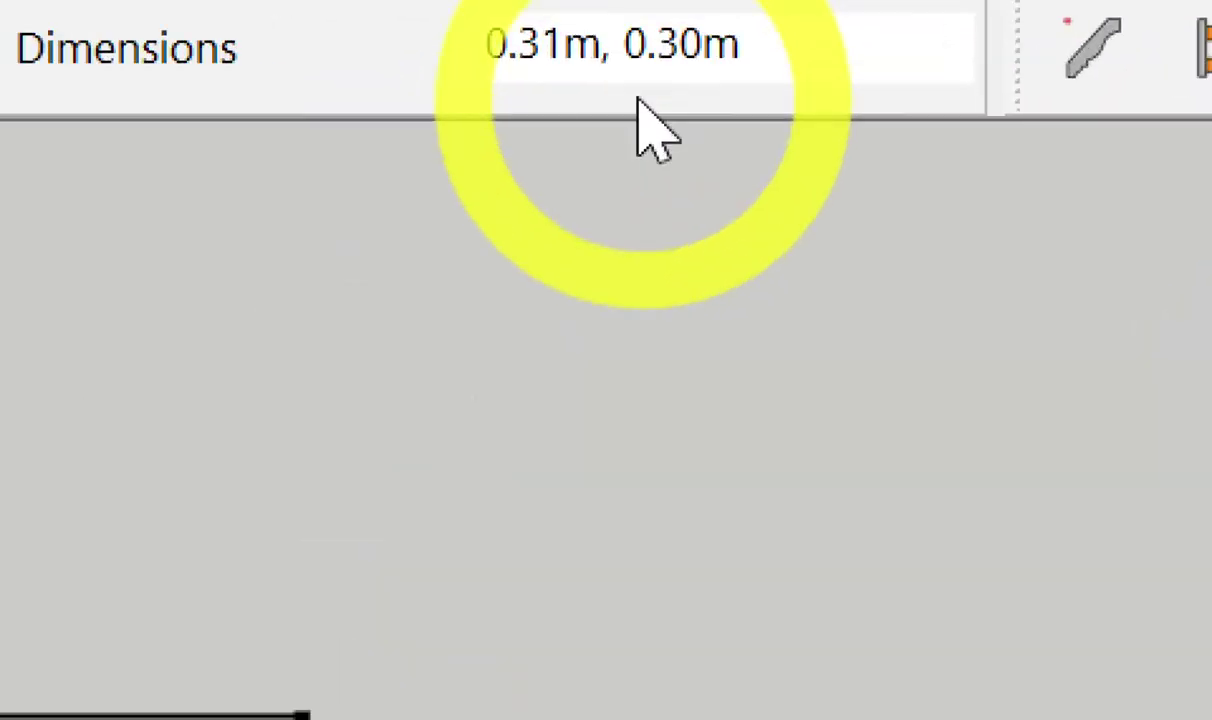
type(".2,.2")
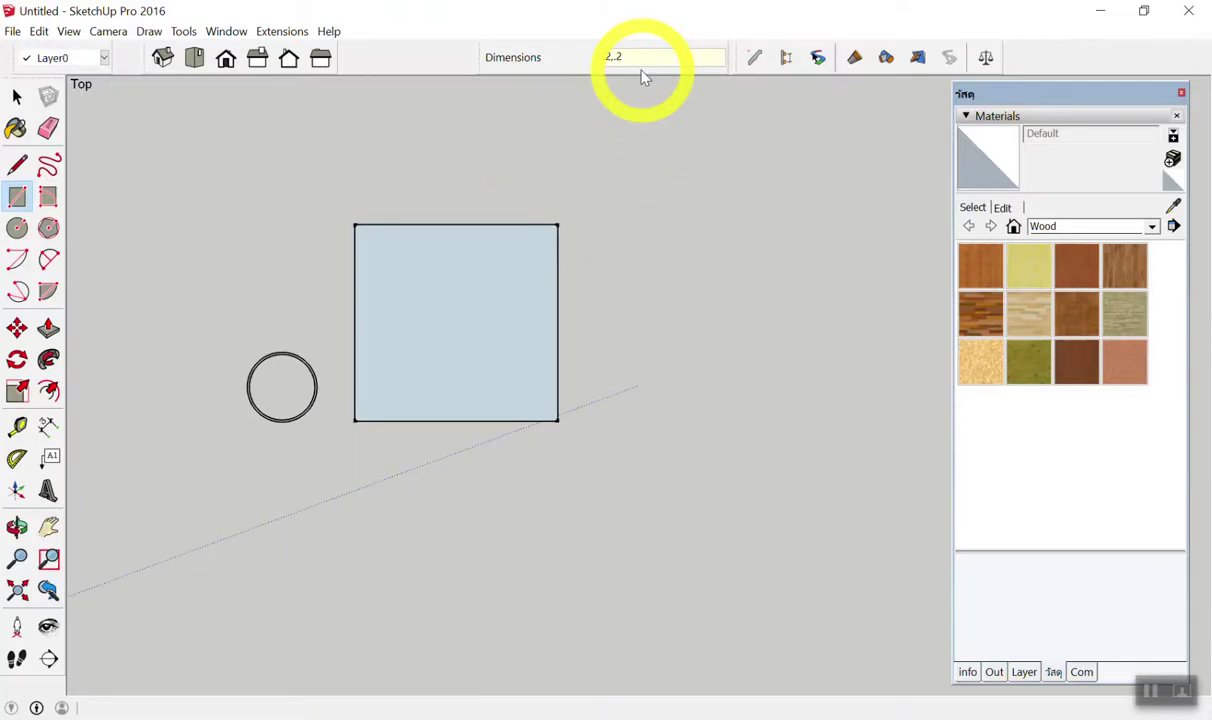
key("Return")
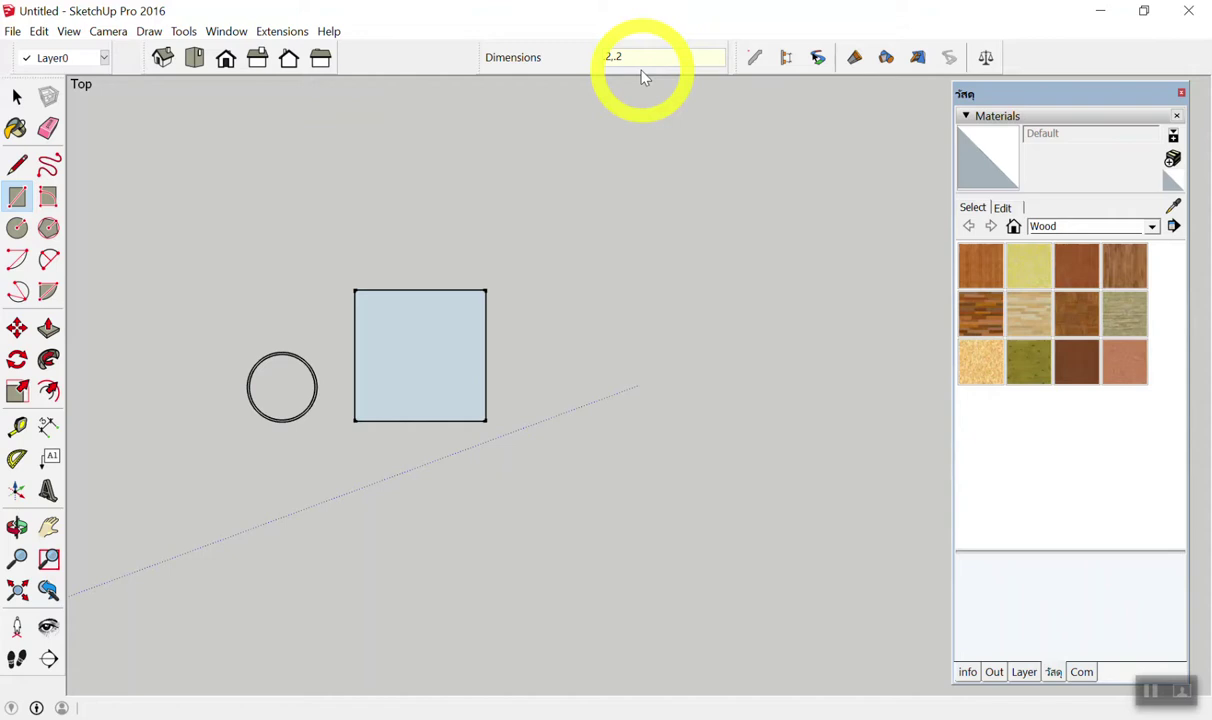
key("space")
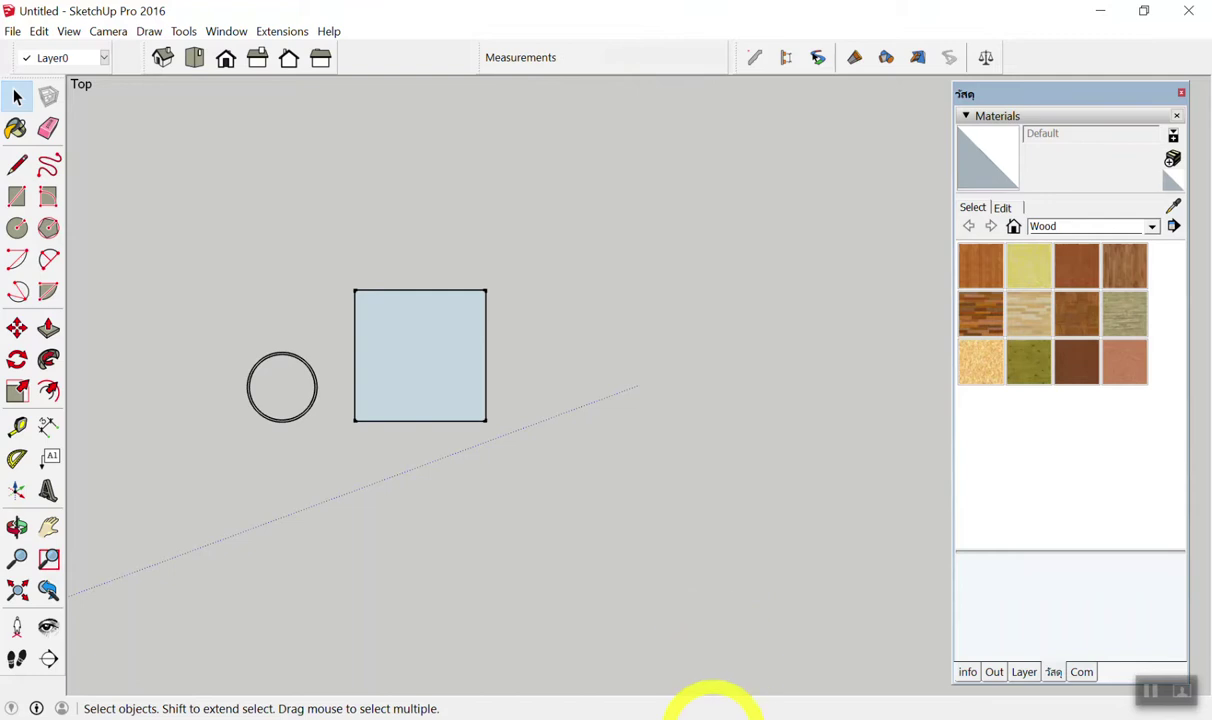
scroll(468, 325, "up", 2)
scroll(479, 262, "up", 3)
scroll(500, 300, "down", 2)
scroll(226, 408, "up", 3)
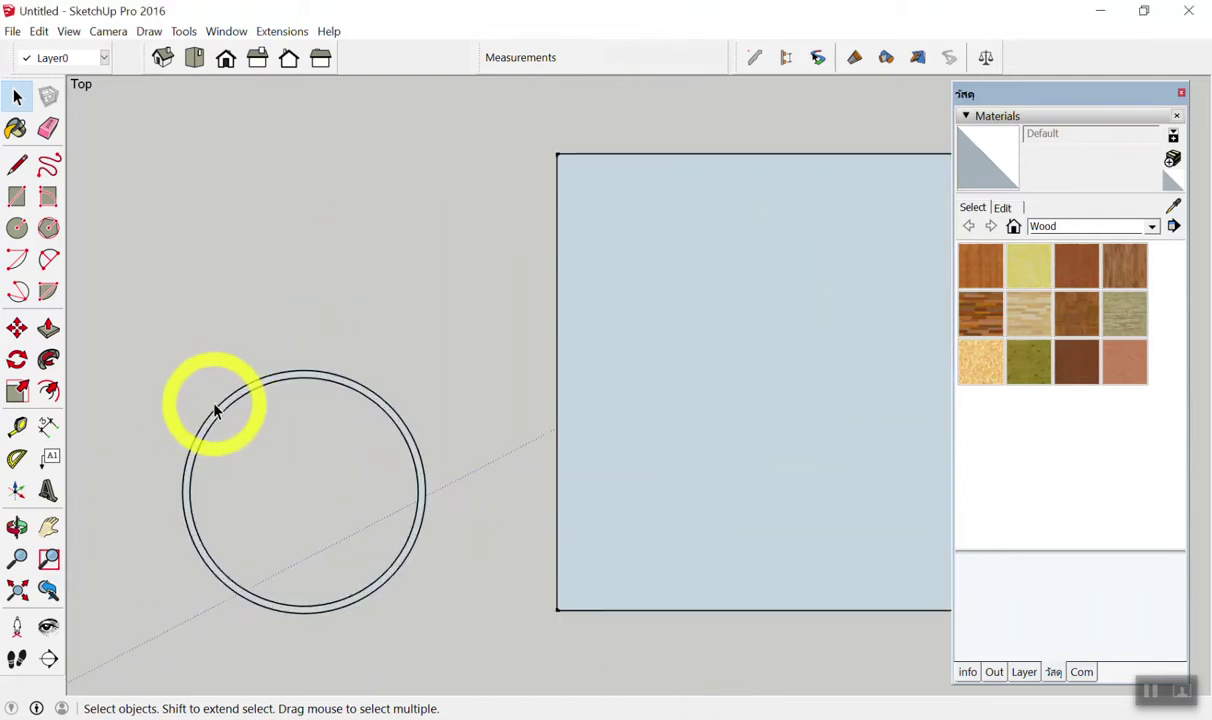
left_click(216, 419)
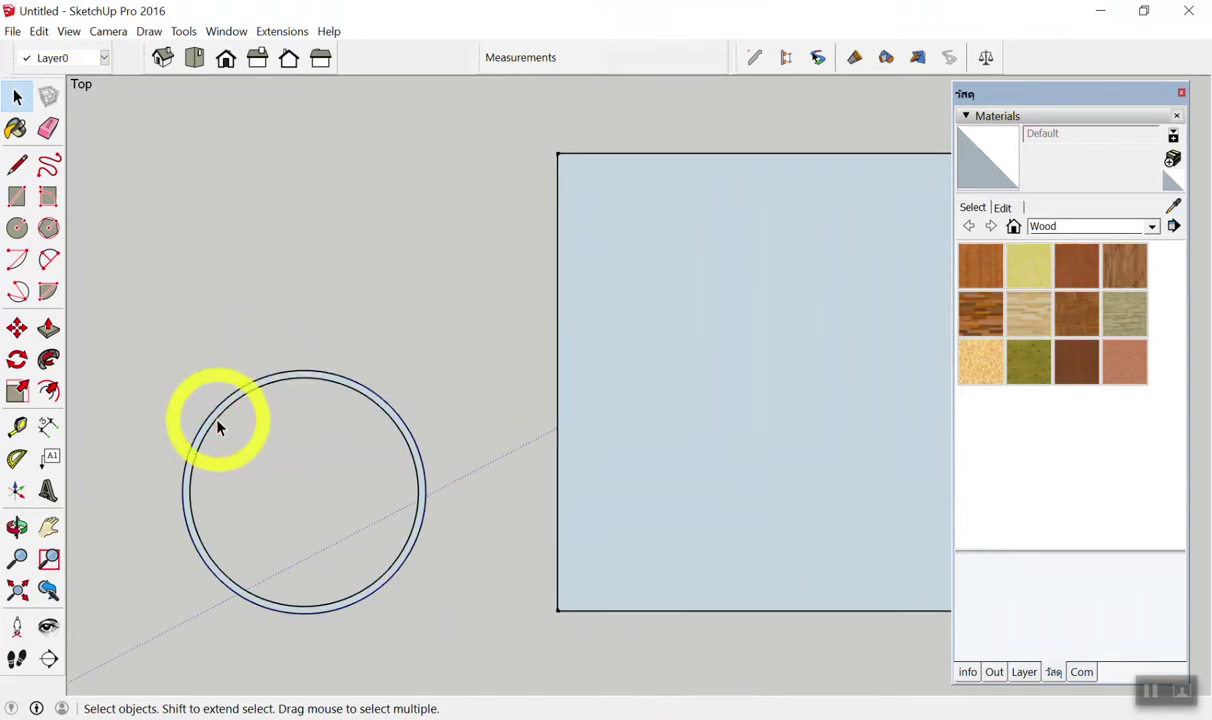
scroll(218, 427, "up", 2)
scroll(216, 427, "up", 1)
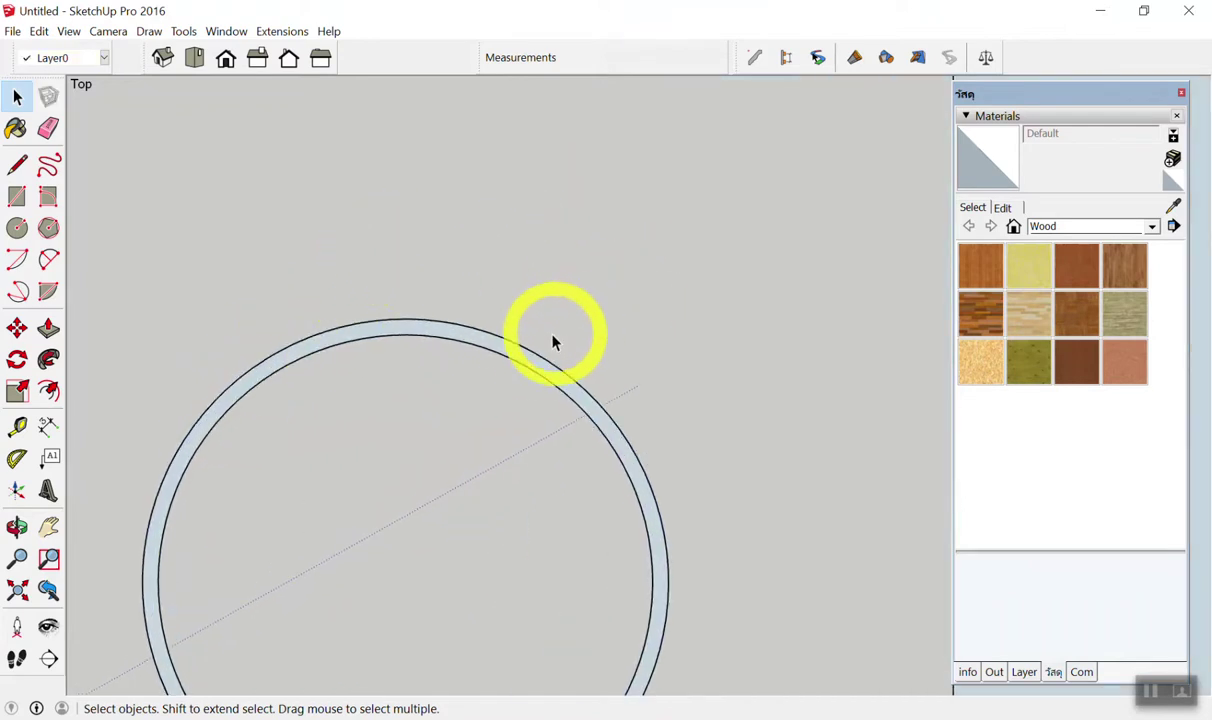
scroll(533, 366, "up", 3)
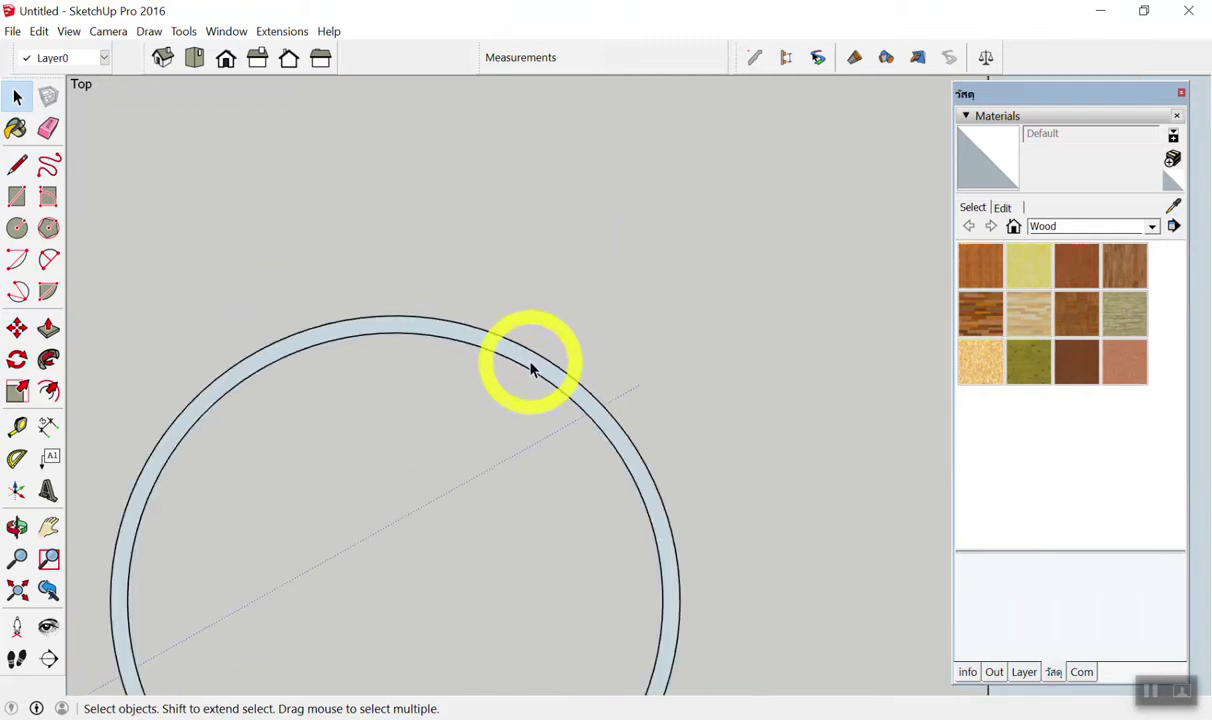
scroll(531, 370, "down", 3)
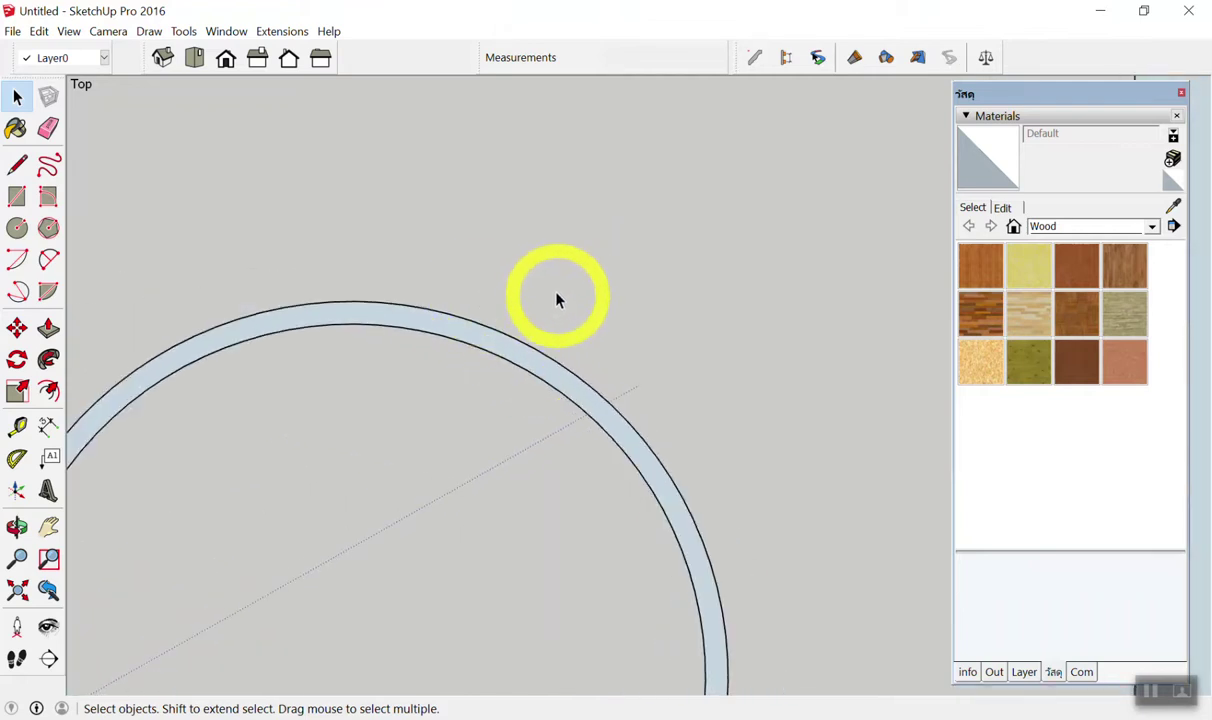
scroll(430, 320, "down", 1)
scroll(430, 320, "down", 5)
scroll(525, 322, "down", 2)
scroll(730, 306, "down", 1)
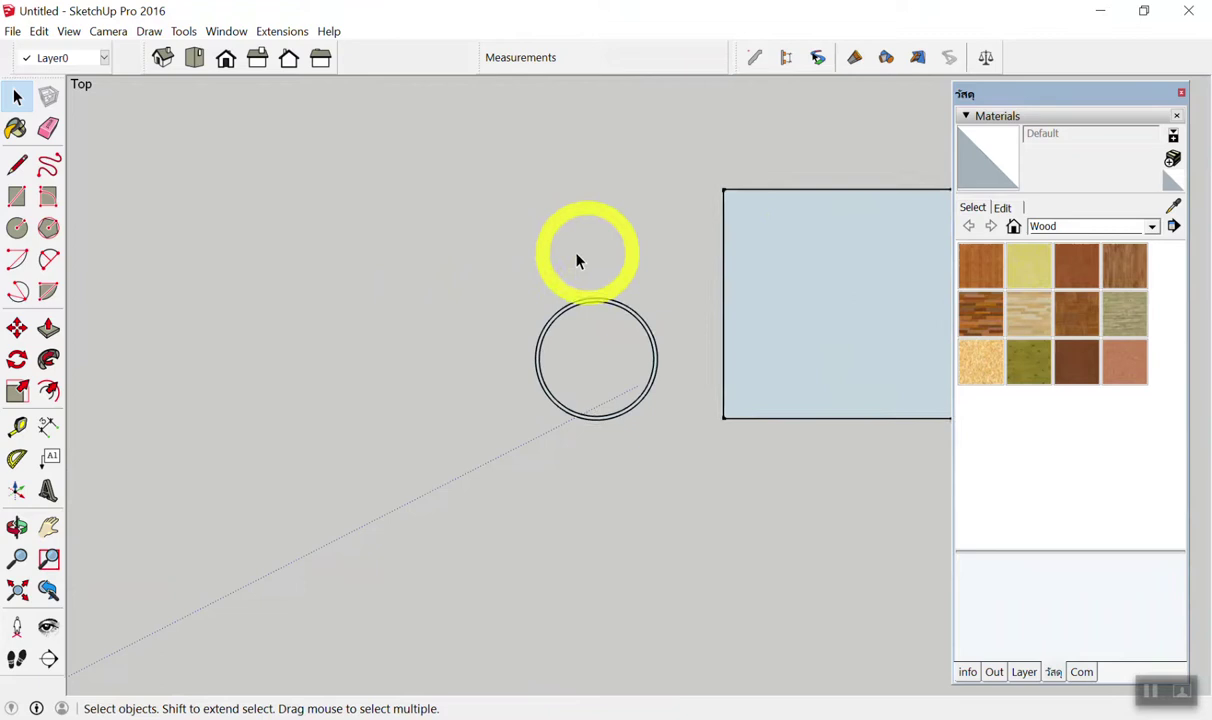
scroll(800, 303, "up", 2)
scroll(550, 308, "down", 3)
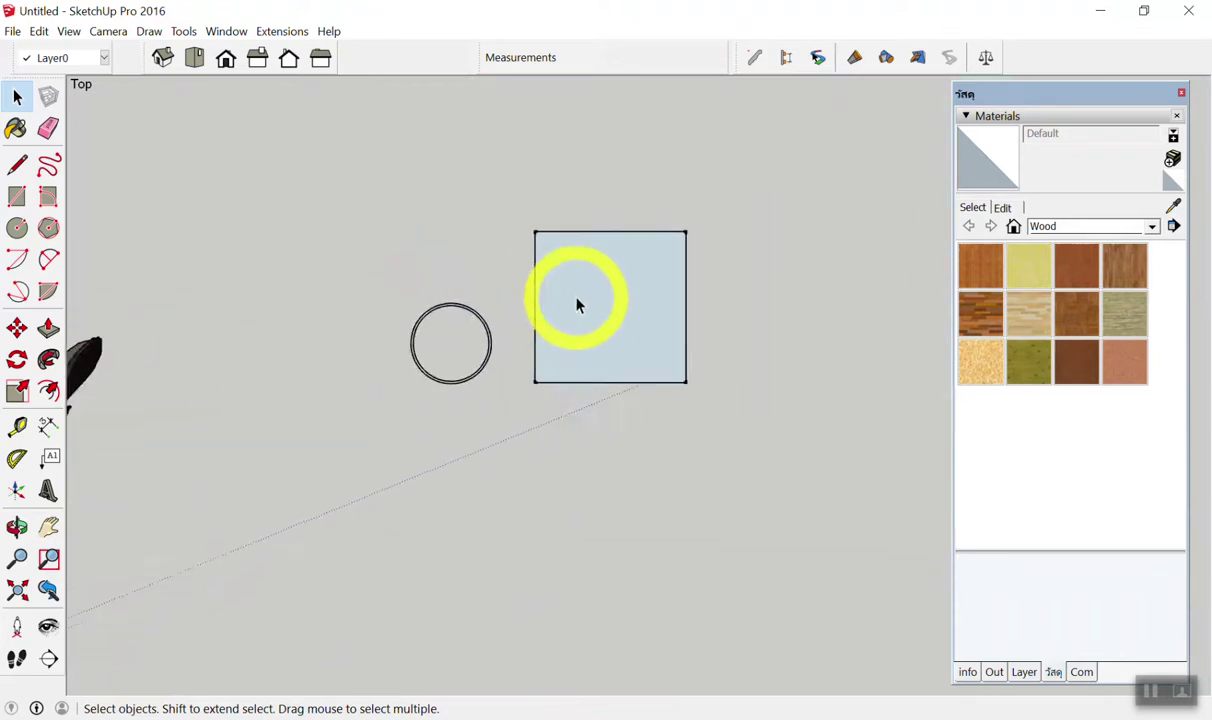
scroll(578, 300, "up", 1)
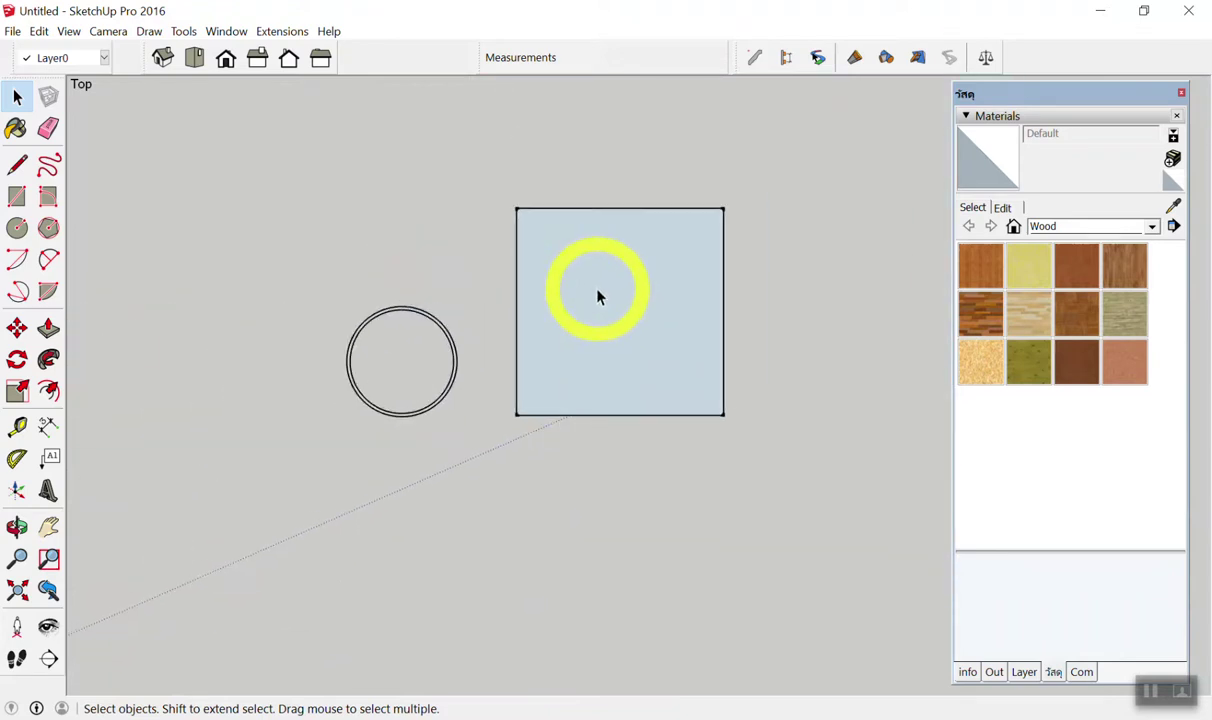
mouse_move(660, 276)
middle_mouse_down("shift")
mouse_move(365, 320)
mouse_move(755, 381)
mouse_move(795, 197)
mouse_move(549, 260)
mouse_move(447, 340)
mouse_move(655, 303)
middle_mouse_up("shift")
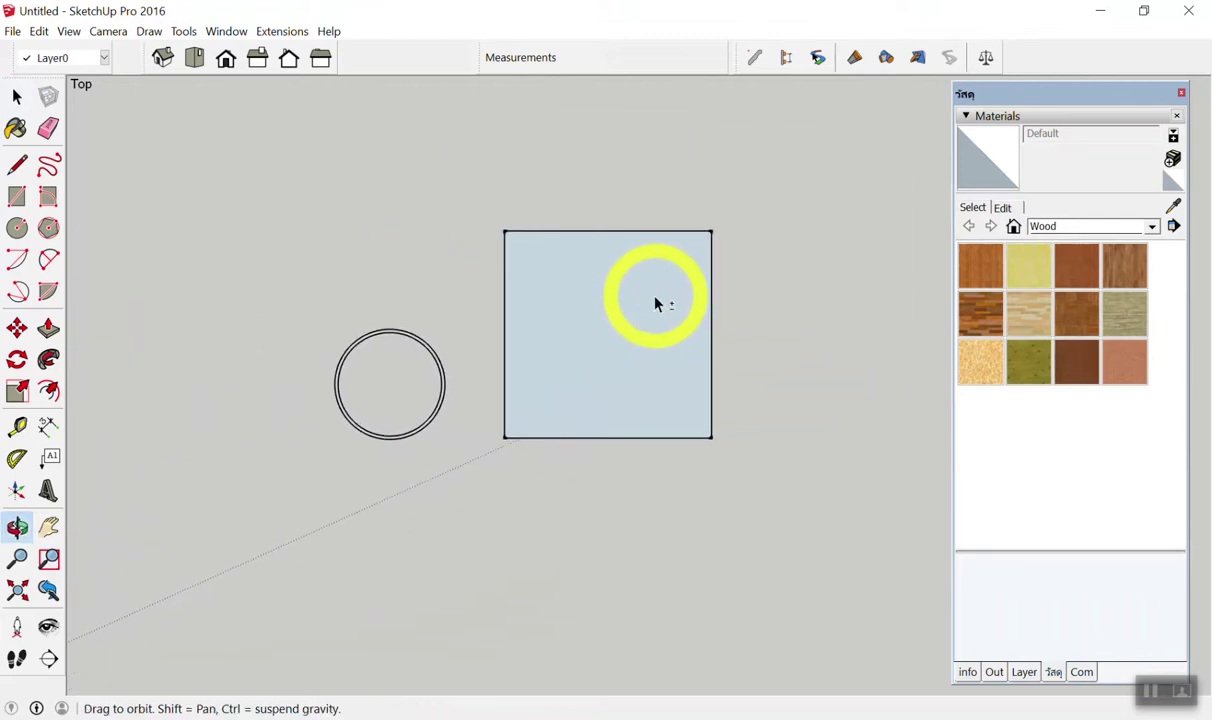
scroll(650, 305, "up", 2)
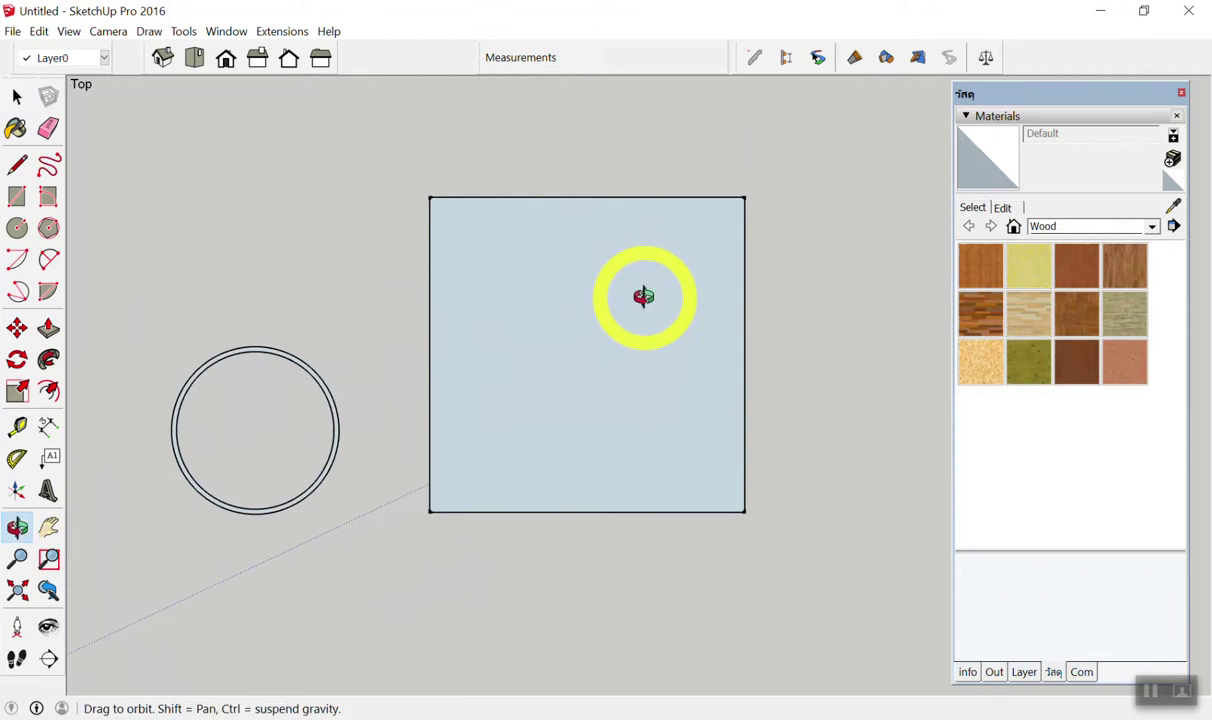
mouse_move(645, 305)
middle_mouse_down("shift")
mouse_move(419, 325)
mouse_move(797, 291)
mouse_move(757, 260)
mouse_move(727, 265)
middle_mouse_up("shift")
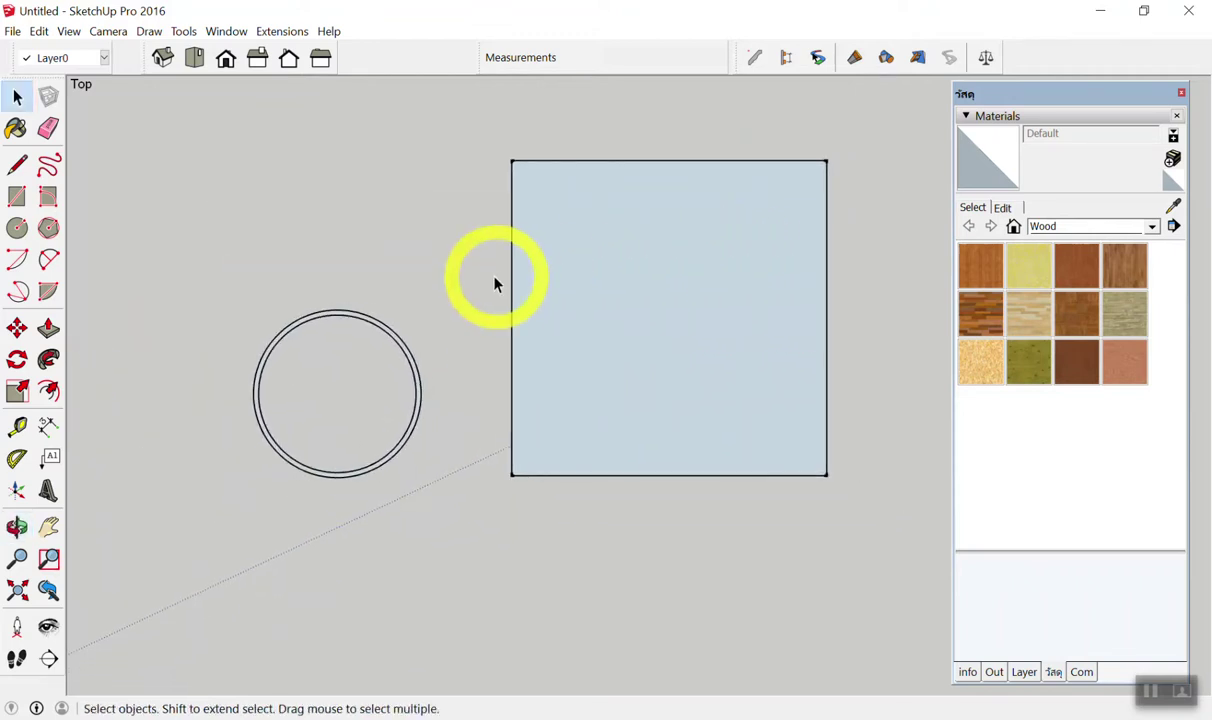
mouse_move(488, 278)
middle_mouse_down("shift")
mouse_move(494, 262)
mouse_move(460, 319)
mouse_move(698, 292)
mouse_move(577, 327)
mouse_move(438, 216)
middle_mouse_up("shift")
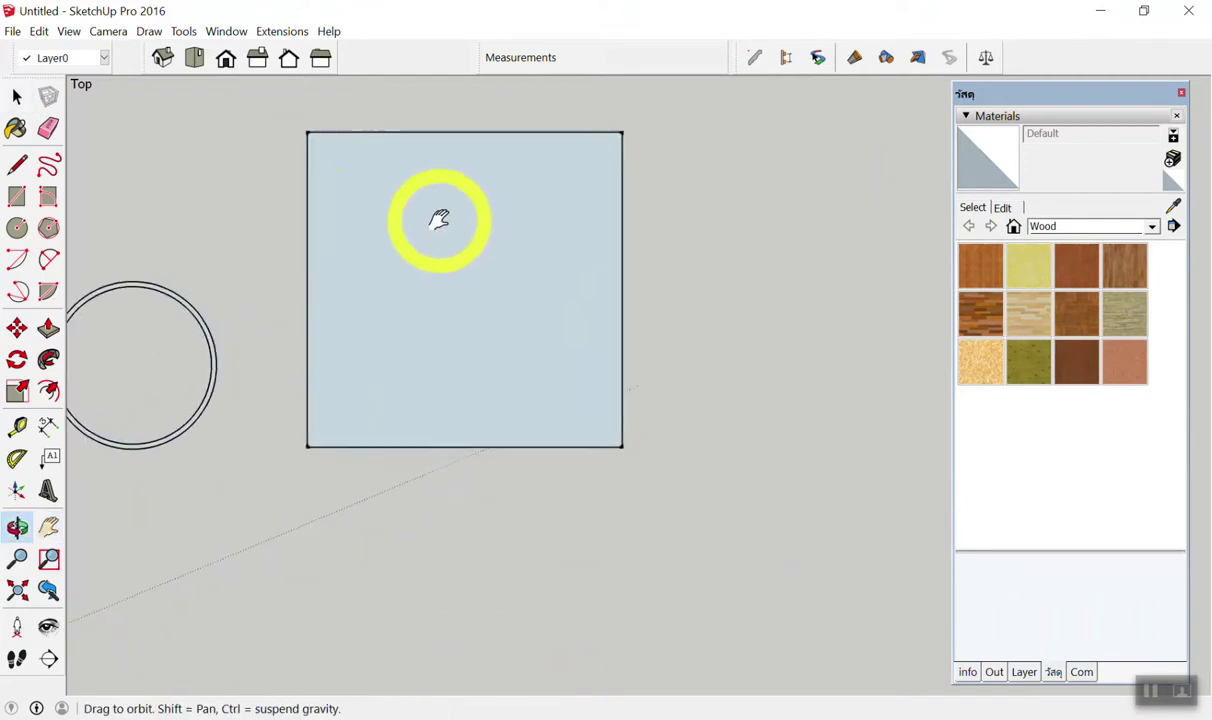
scroll(392, 281, "down", 3)
scroll(398, 238, "up", 2)
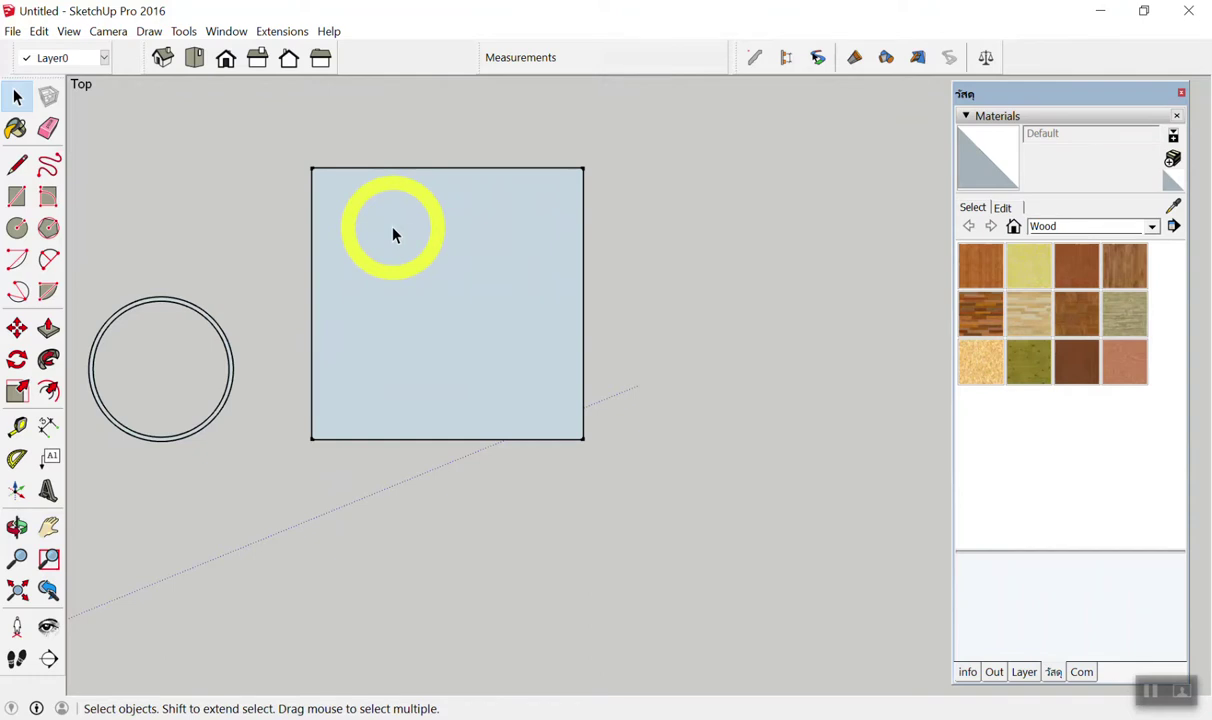
scroll(394, 265, "down", 3)
scroll(420, 262, "up", 1)
key("c")
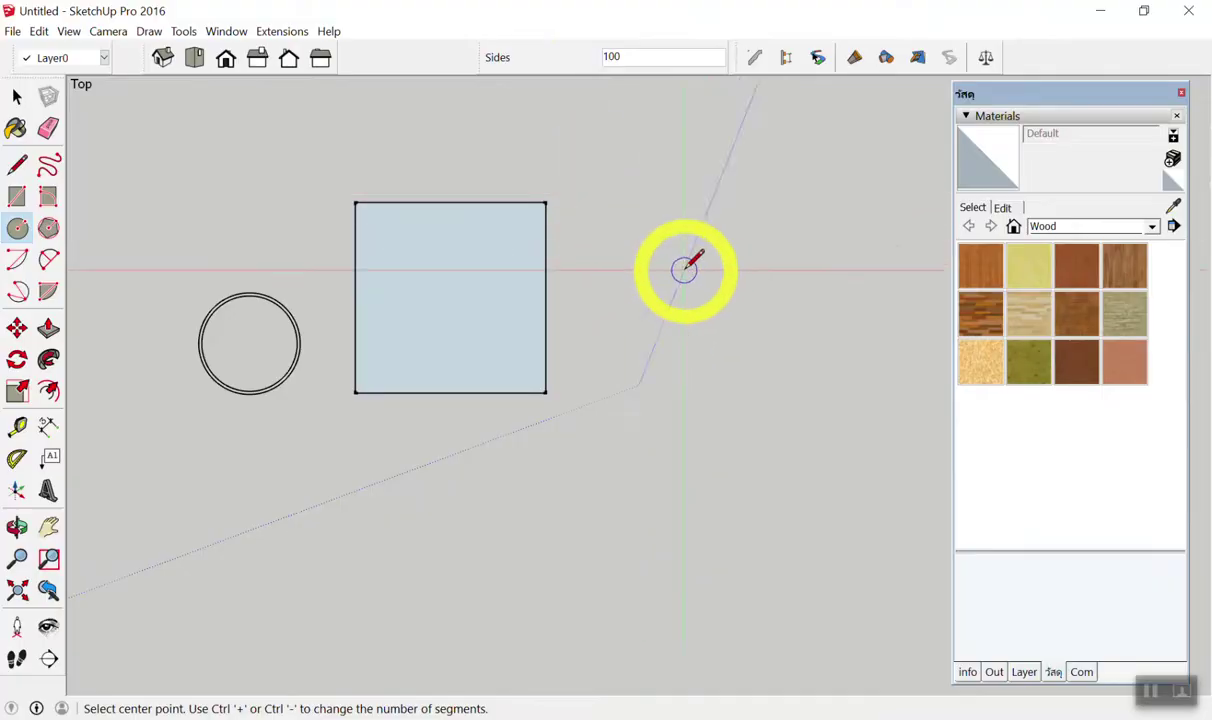
Draw a circle of radius .1 right of the square, then box-select the square and circle.
left_click(798, 684)
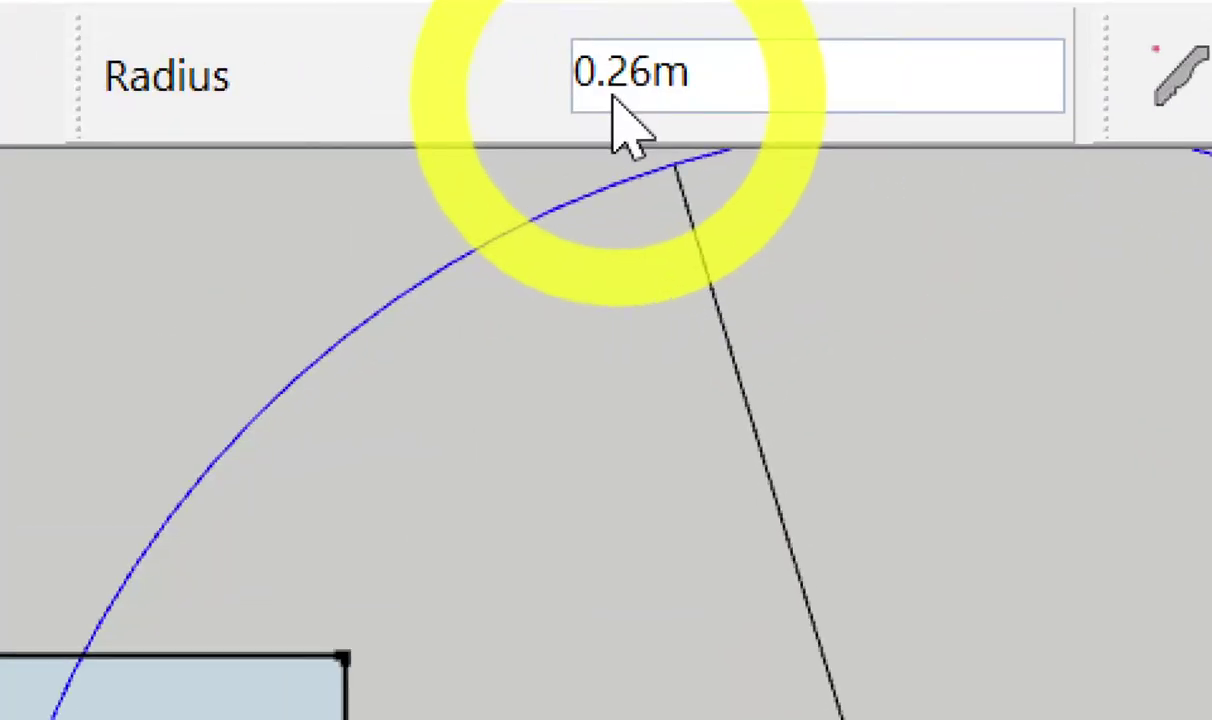
type(".1")
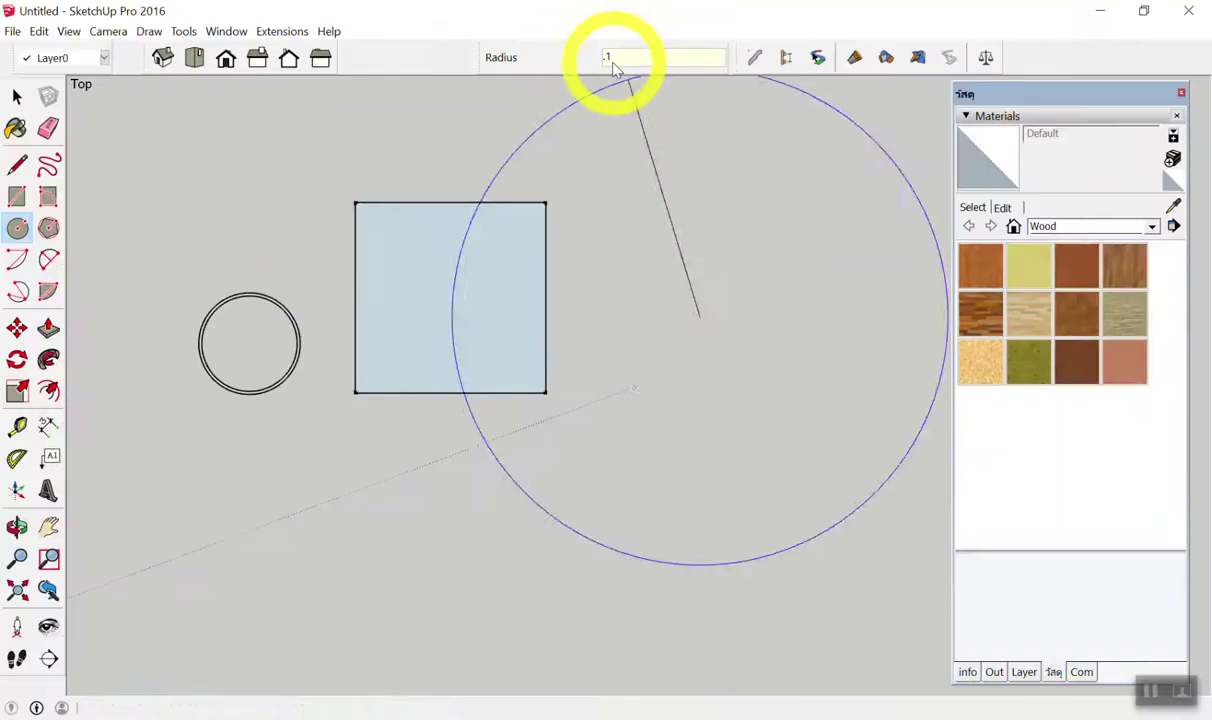
key("Return")
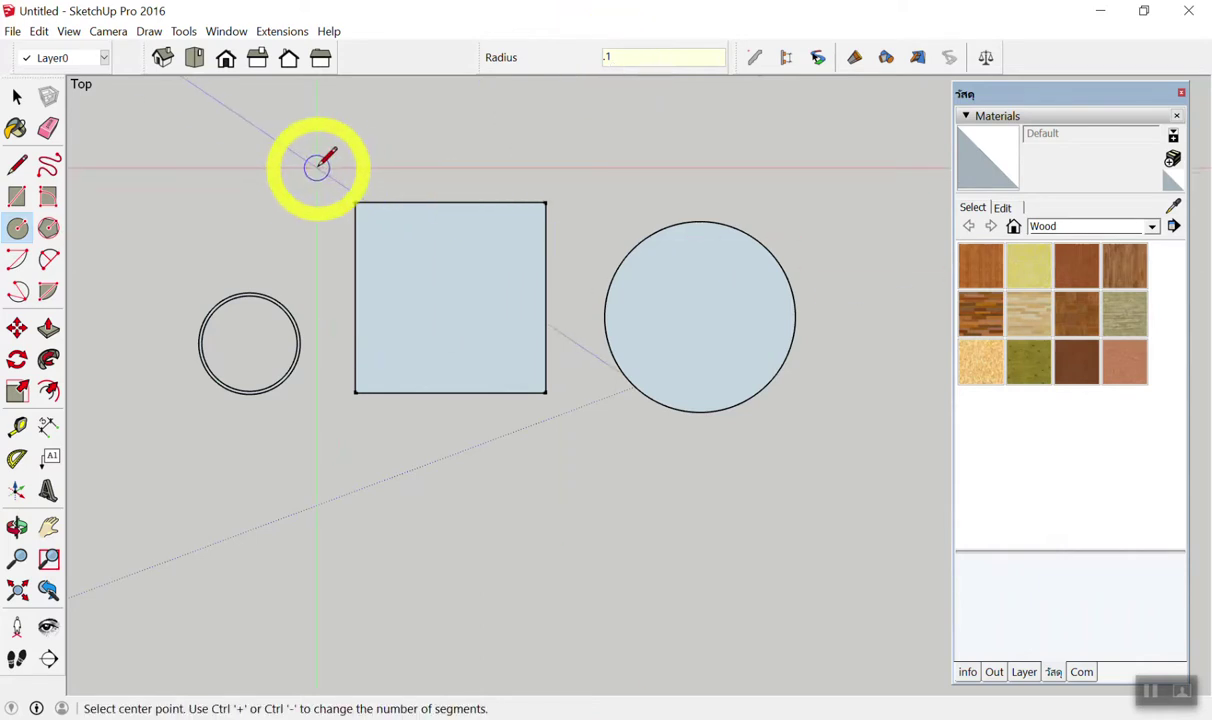
key("space")
left_click_drag(320, 181, 862, 484)
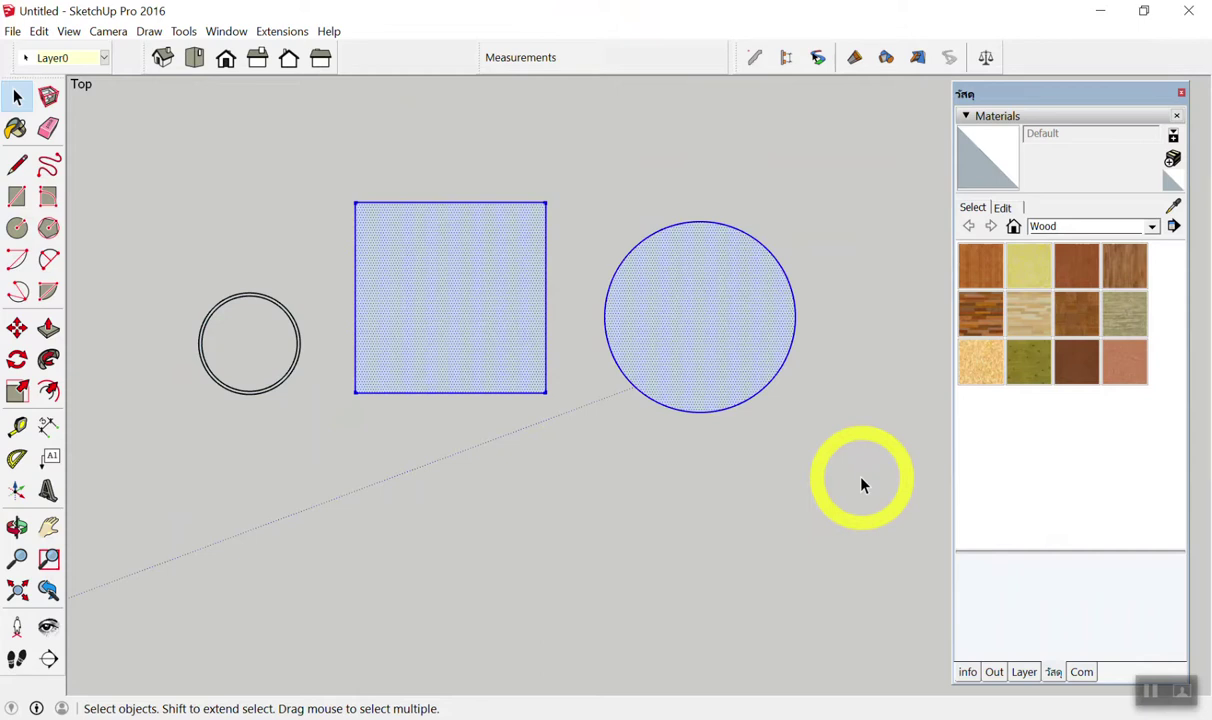
Zoom out and orbit into a 3D perspective of the ring, square and circle, then open Profile Builder.
scroll(660, 352, "down", 1)
scroll(628, 379, "down", 3)
mouse_move(628, 379)
middle_mouse_down()
mouse_move(667, 407)
mouse_move(373, 122)
mouse_move(479, 24)
middle_mouse_up()
scroll(711, 533, "down", 2)
mouse_move(711, 533)
middle_mouse_down()
mouse_move(548, 241)
mouse_move(587, 506)
mouse_move(703, 414)
mouse_move(548, 439)
mouse_move(449, 330)
mouse_move(365, 316)
mouse_move(306, 330)
mouse_move(367, 273)
mouse_move(408, 433)
mouse_move(368, 371)
mouse_move(481, 406)
mouse_move(517, 318)
mouse_move(522, 398)
middle_mouse_up()
scroll(703, 414, "up", 2)
scroll(346, 355, "up", 2)
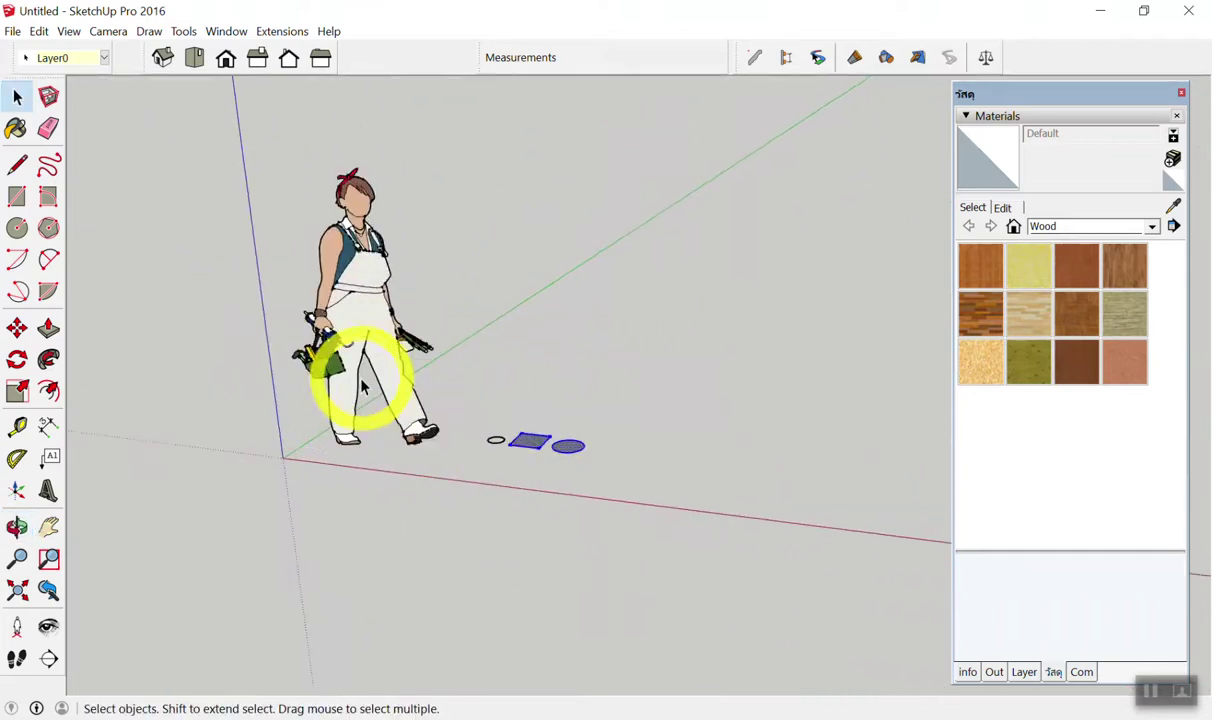
mouse_move(361, 387)
middle_mouse_down()
mouse_move(45, 379)
mouse_move(162, 506)
mouse_move(343, 418)
mouse_move(420, 447)
middle_mouse_up()
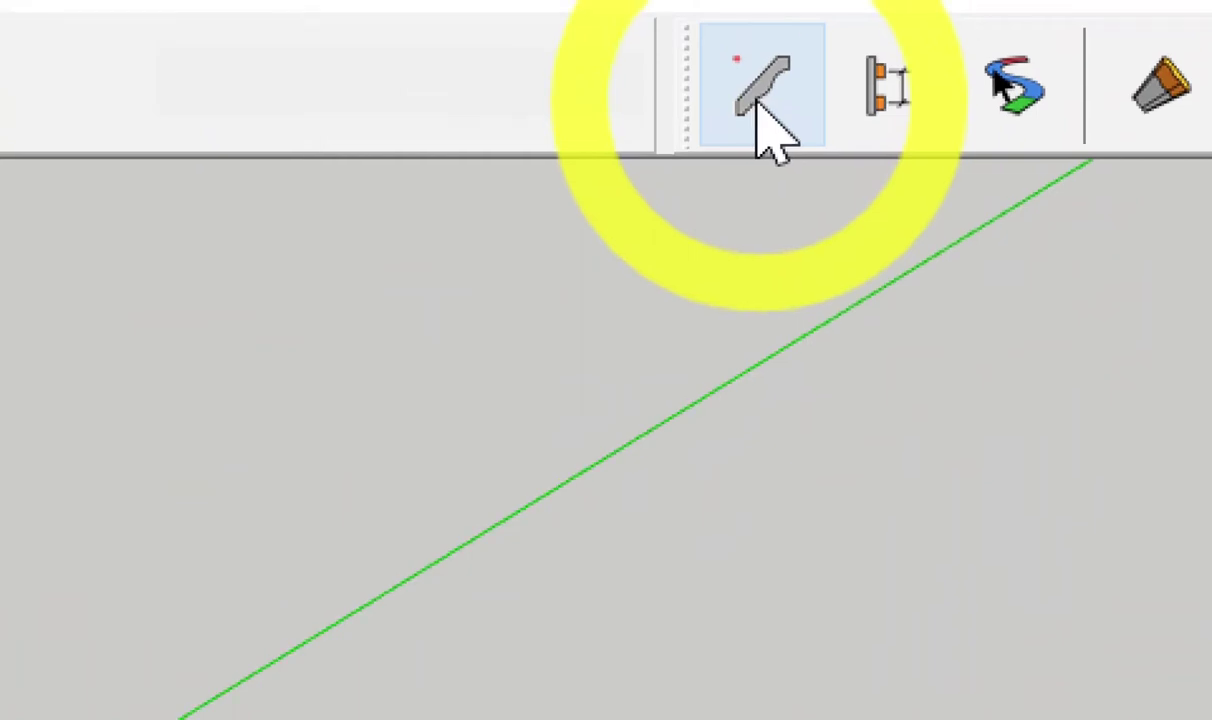
left_click(757, 104)
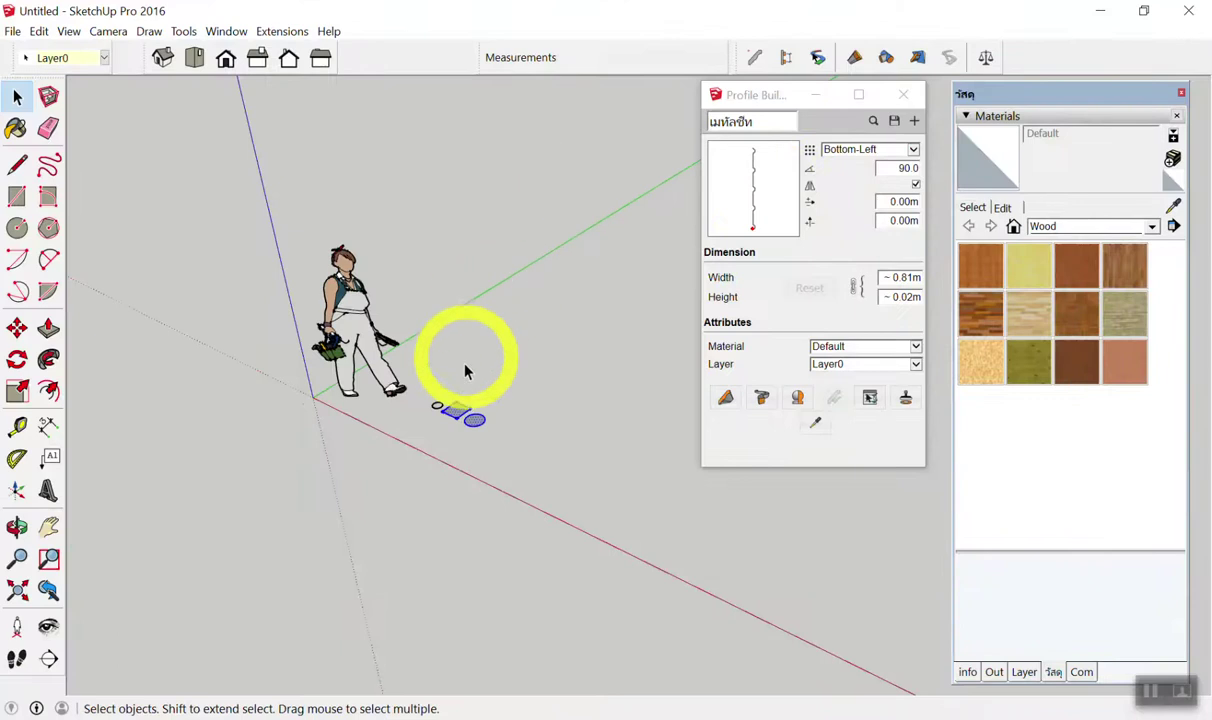
Zoom in on the shapes and select, then clear, the square face several times.
scroll(465, 372, "up", 2)
scroll(536, 381, "up", 2)
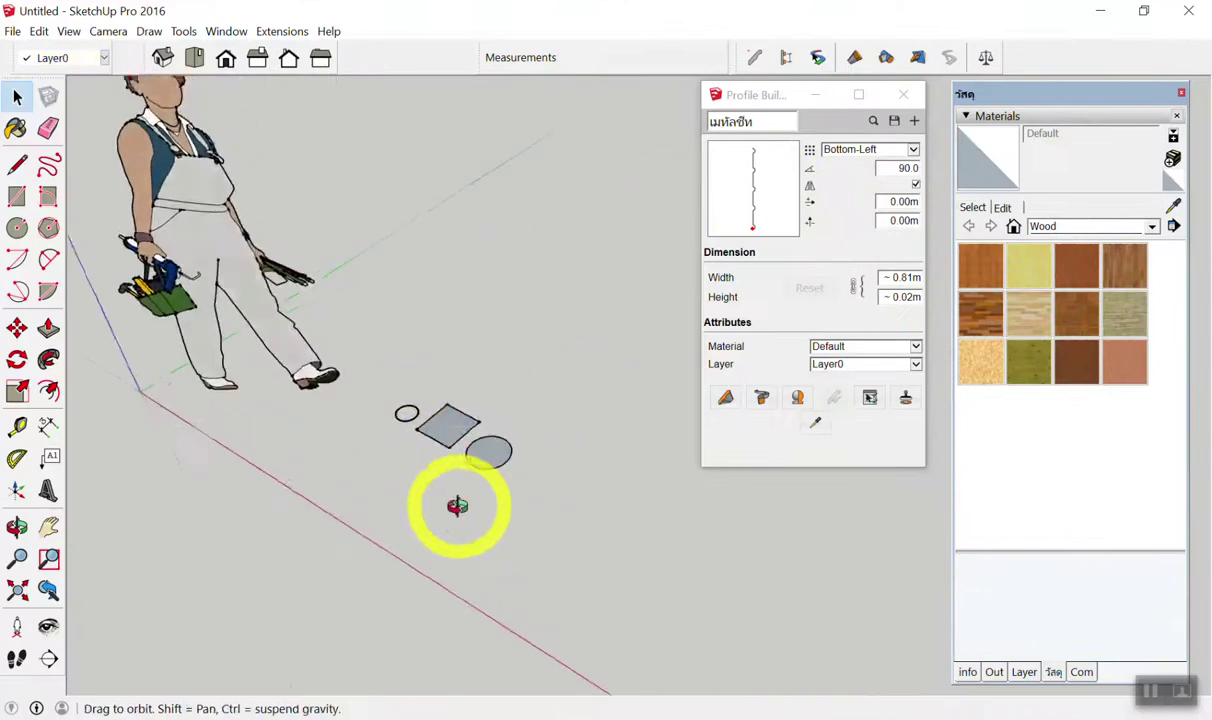
scroll(460, 500, "up", 3)
scroll(460, 446, "up", 3)
left_click(440, 414)
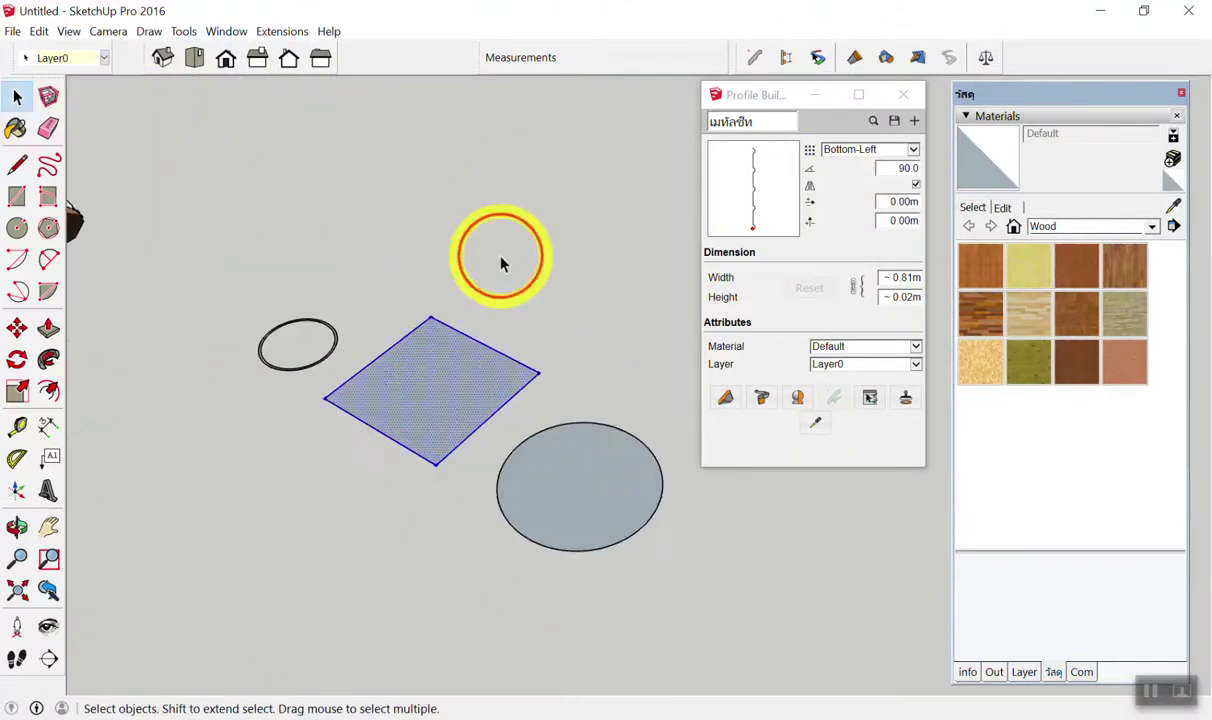
left_click(500, 263)
left_click(450, 378)
left_click(487, 298)
left_click(454, 348)
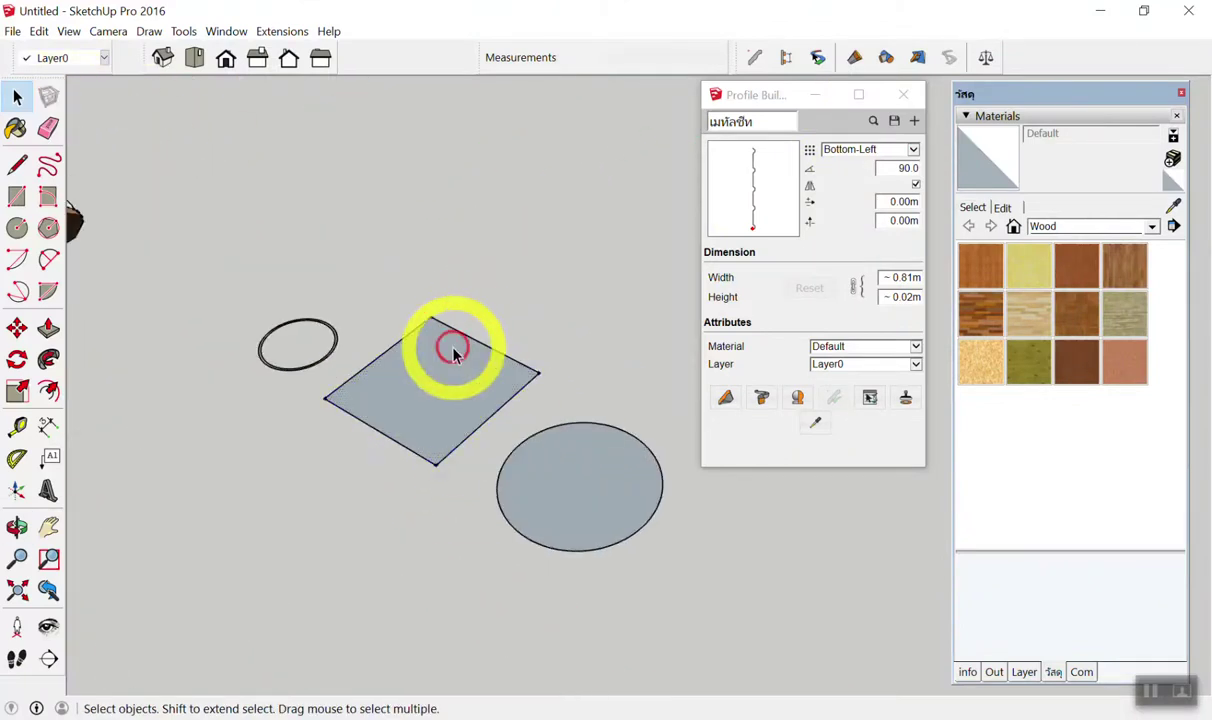
left_click(522, 285)
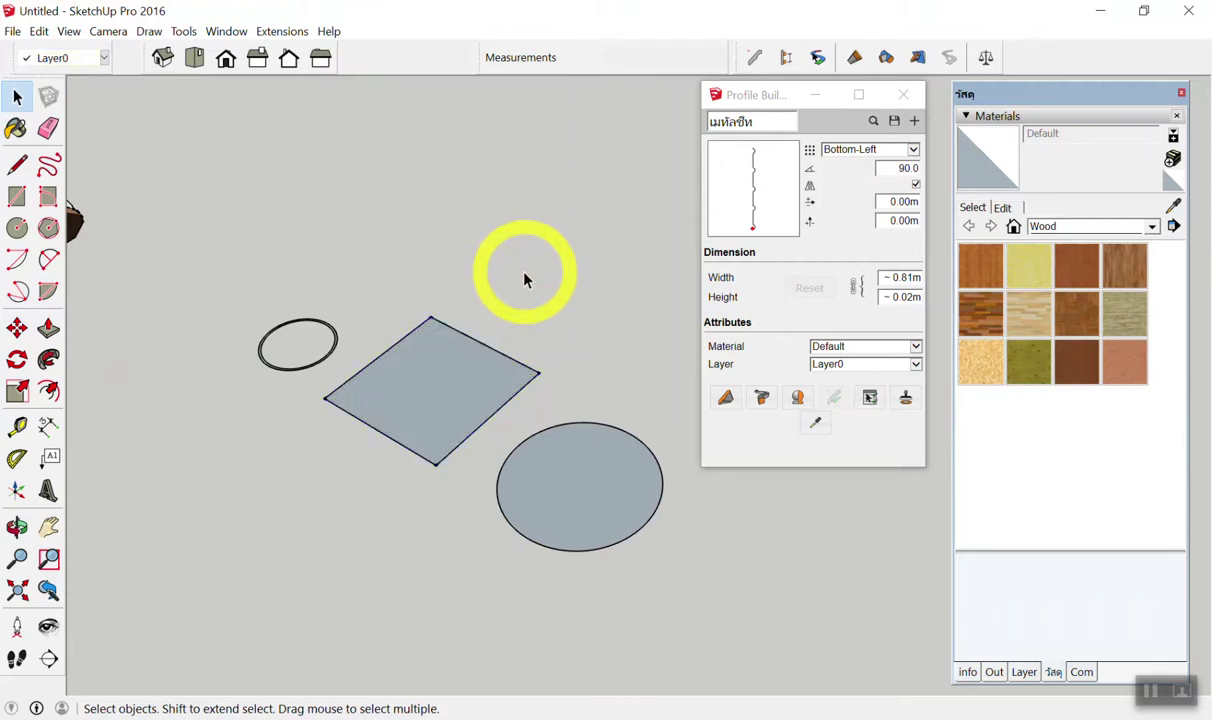
Circle the three shapes and draw a rotation arrow as annotations, then clear them.
scroll(475, 430, "down", 5)
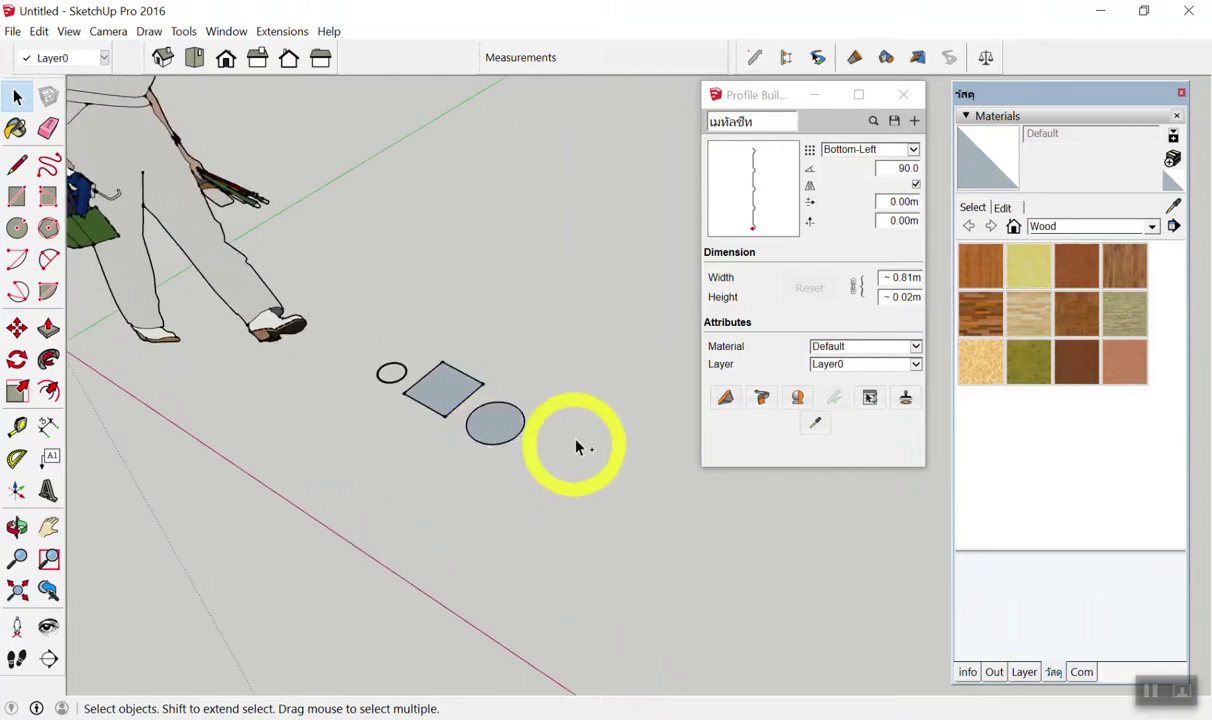
mouse_move(598, 360)
left_mouse_down()
mouse_move(441, 517)
mouse_move(600, 358)
left_mouse_up()
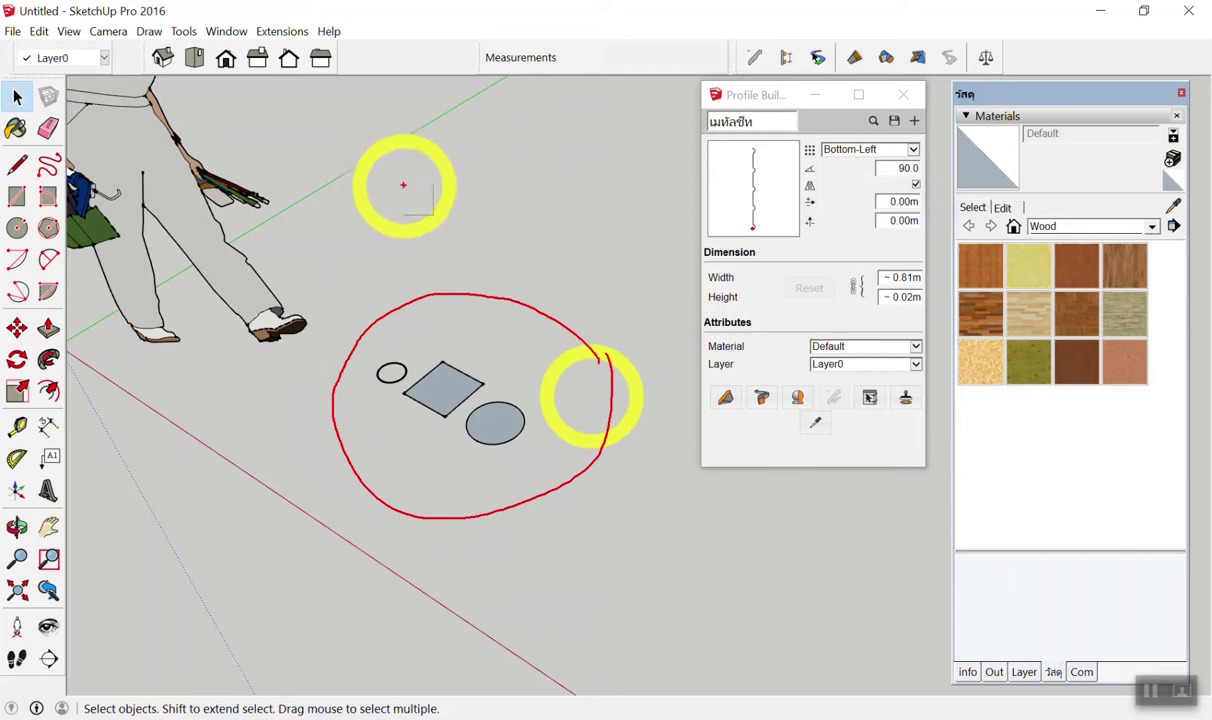
mouse_move(424, 122)
left_mouse_down()
mouse_move(573, 587)
mouse_move(514, 622)
mouse_move(598, 607)
mouse_move(446, 132)
left_mouse_up()
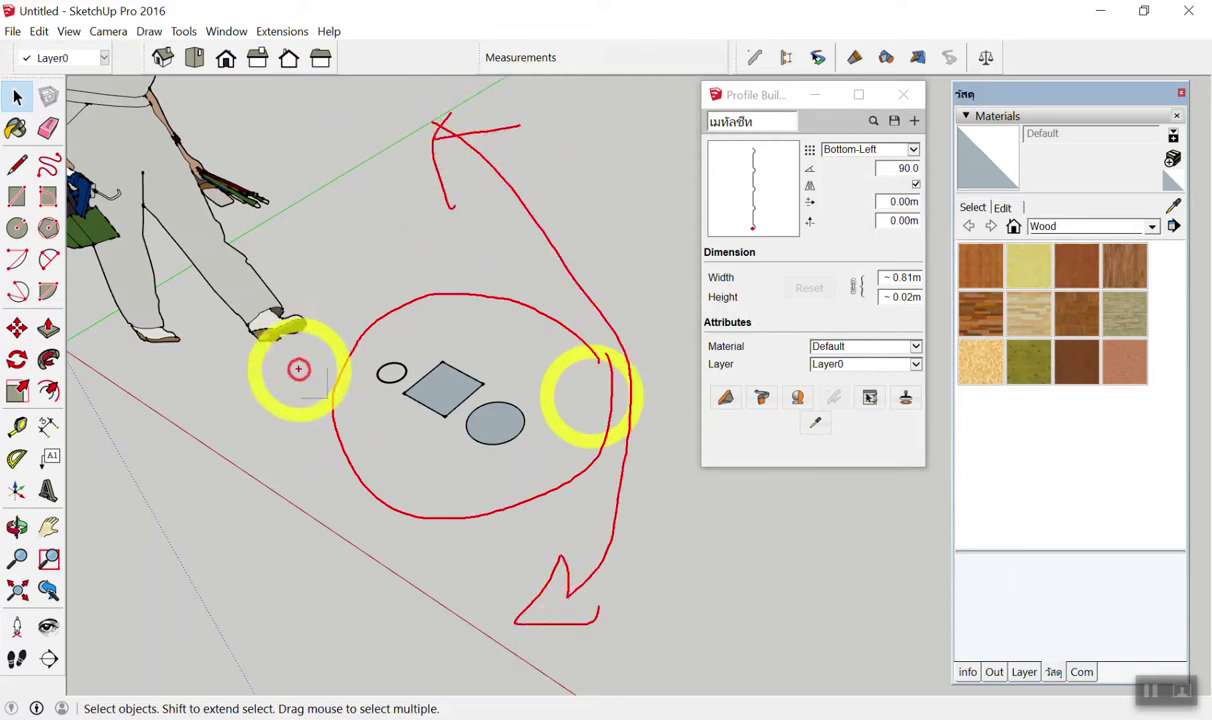
key("Escape")
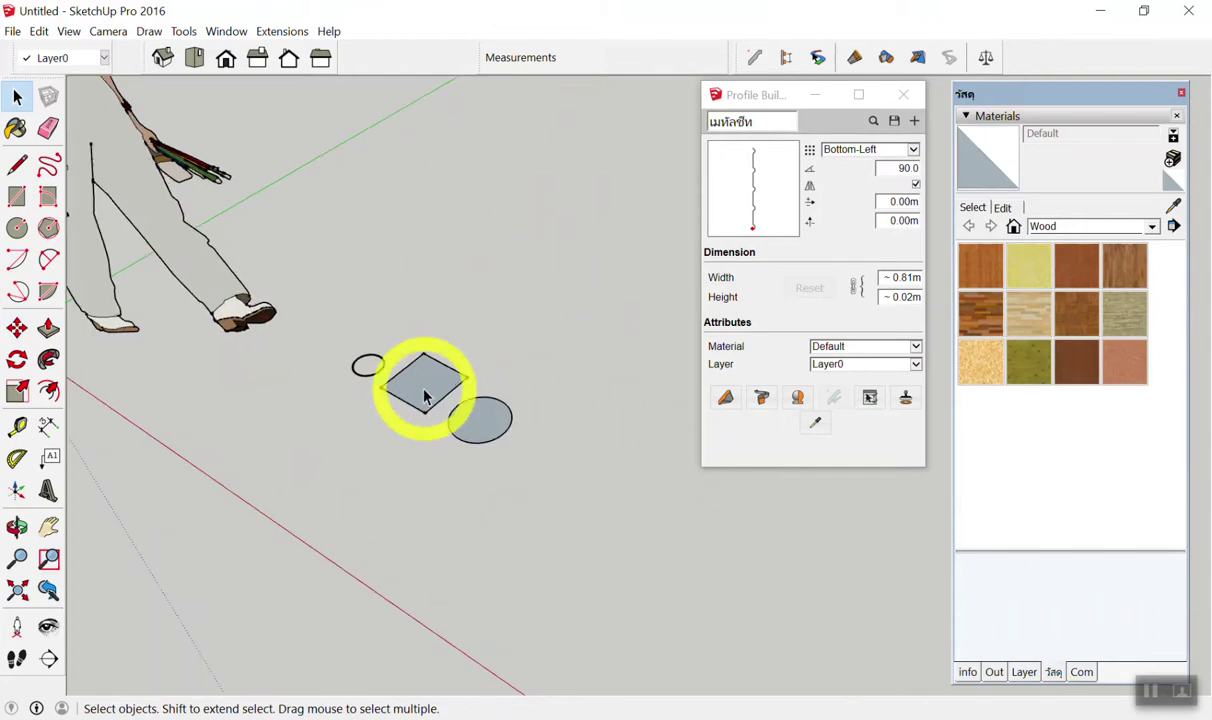
Zoom closer and repeatedly select and deselect the square face.
scroll(409, 410, "up", 3)
scroll(409, 410, "up", 2)
left_click(446, 365)
left_click(549, 262)
scroll(519, 343, "up", 1)
left_click(446, 330)
left_click(482, 308)
left_click(472, 300)
left_click(500, 298)
left_click(487, 317)
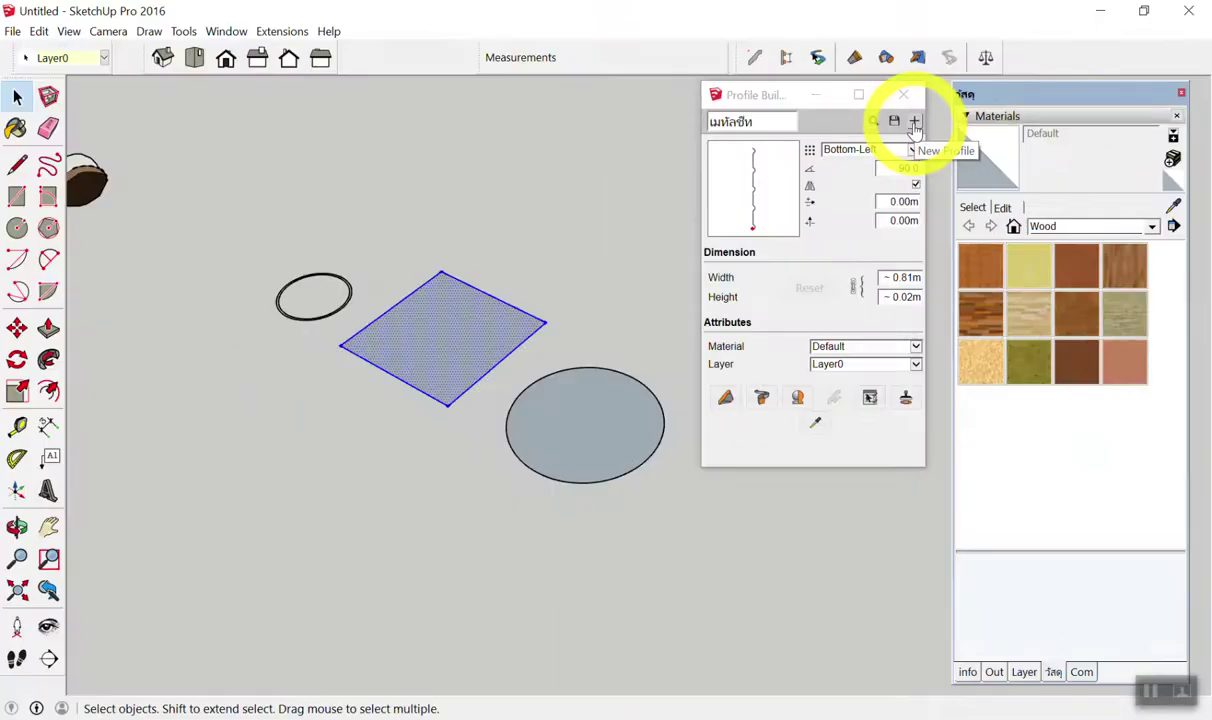
left_click(497, 264)
Select the square face and create a new profile named เสาเหลี่ยม from it.
left_click(460, 333)
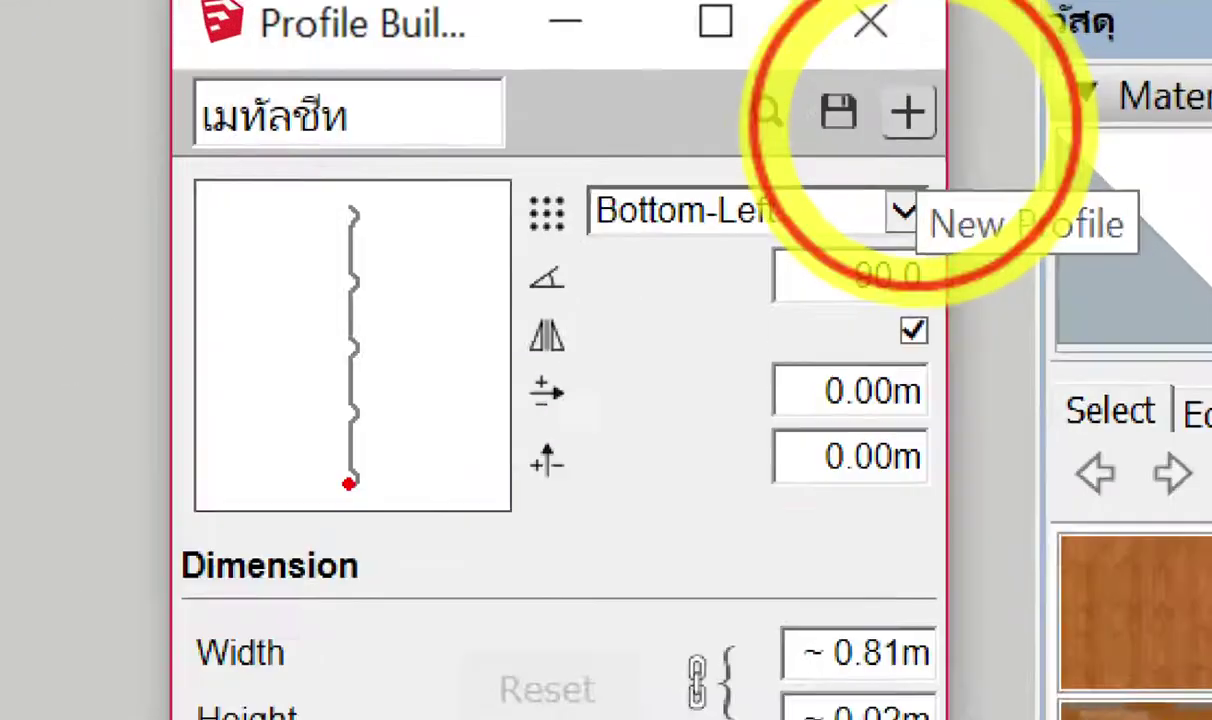
left_click(884, 88)
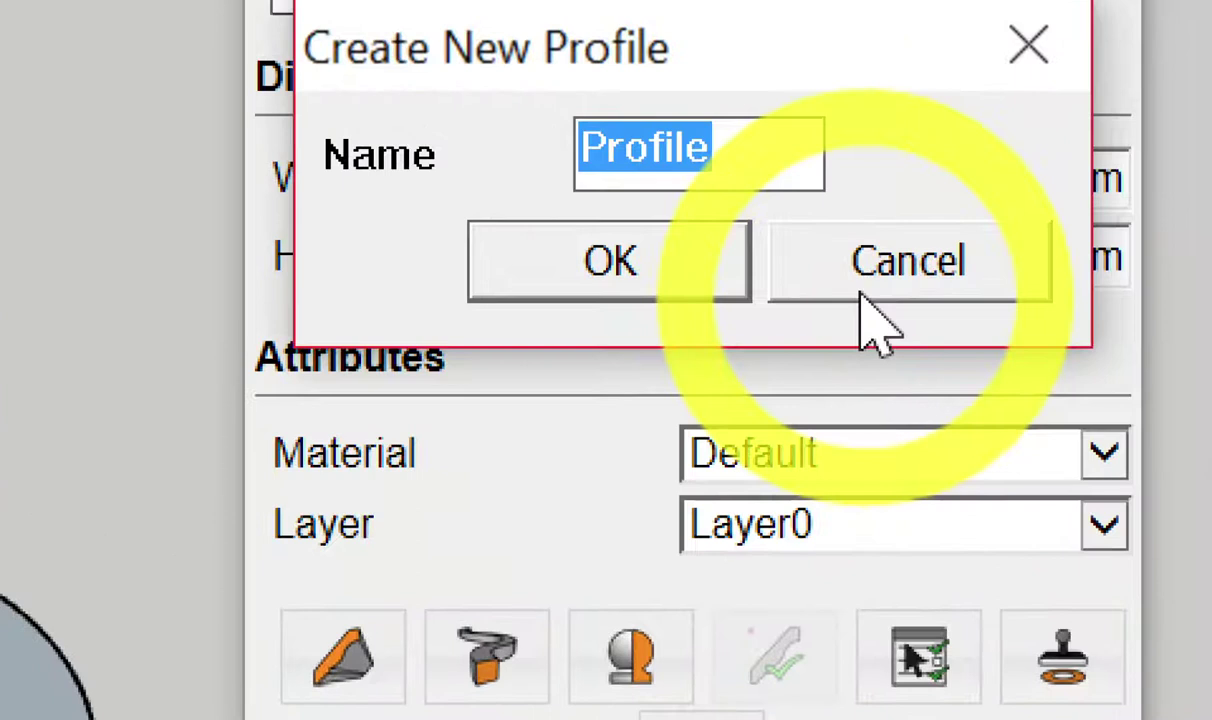
type("gl")
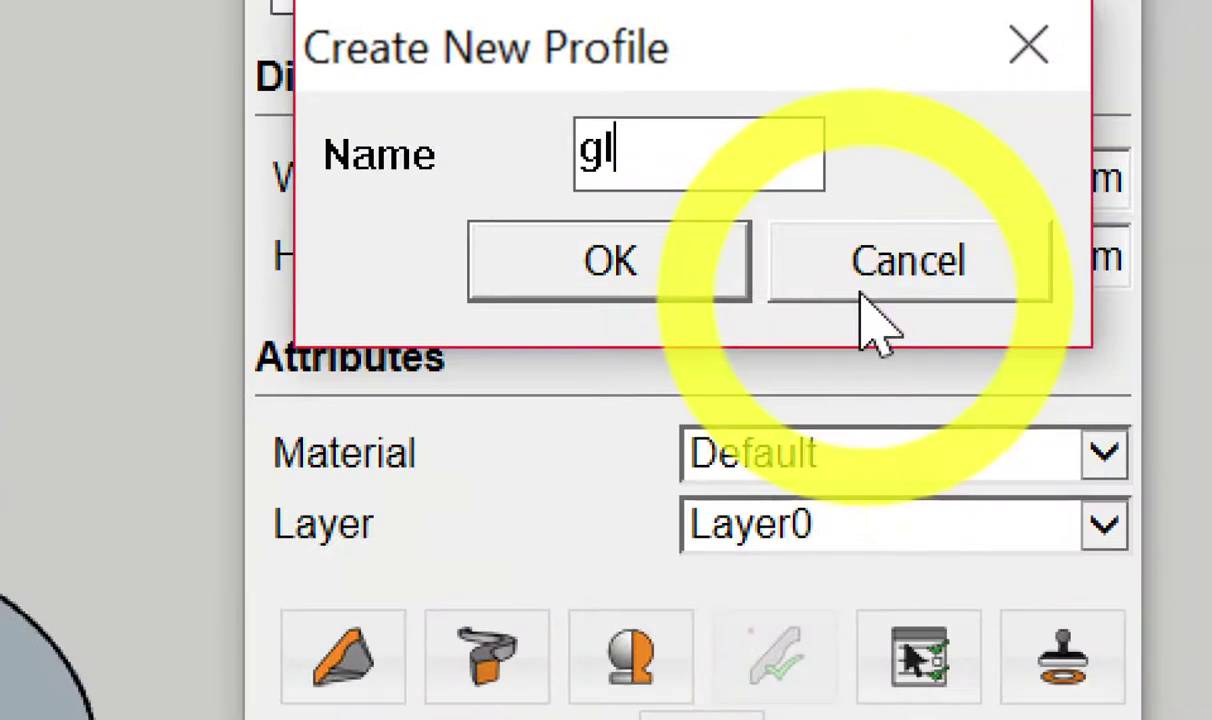
type("เสาเ")
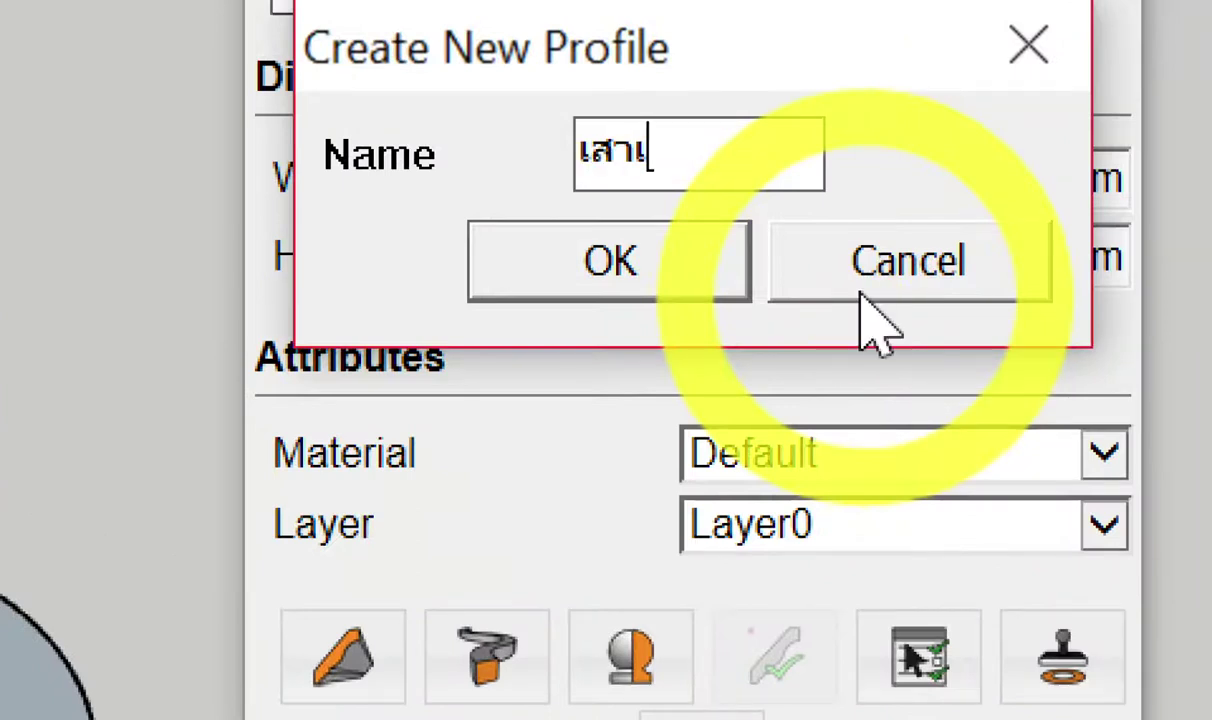
type("หลี่ยม")
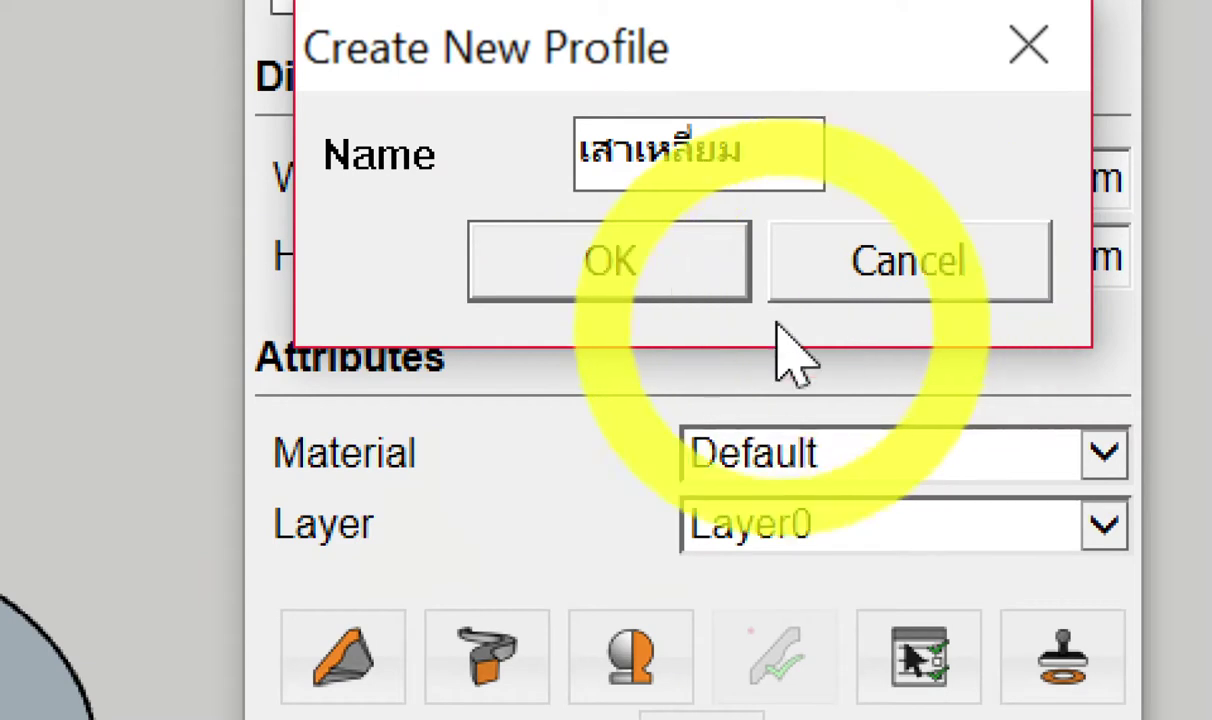
left_click(673, 272)
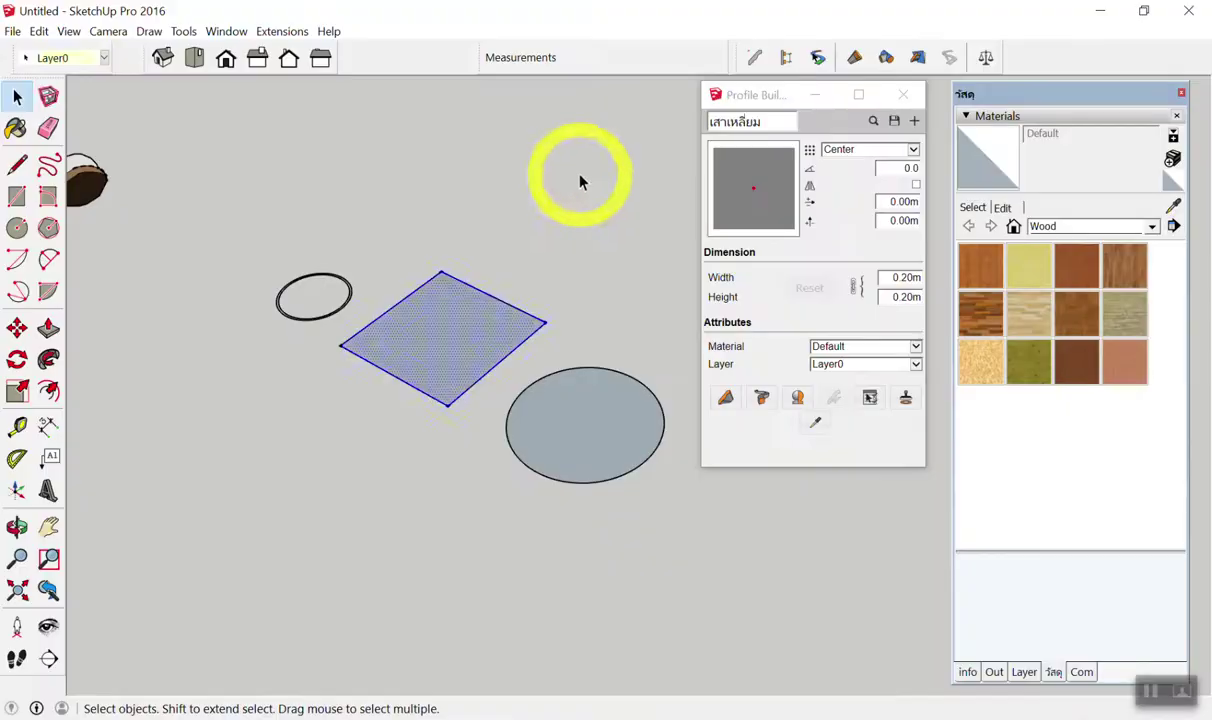
Start another new profile, enter its name and confirm it.
left_click(481, 292)
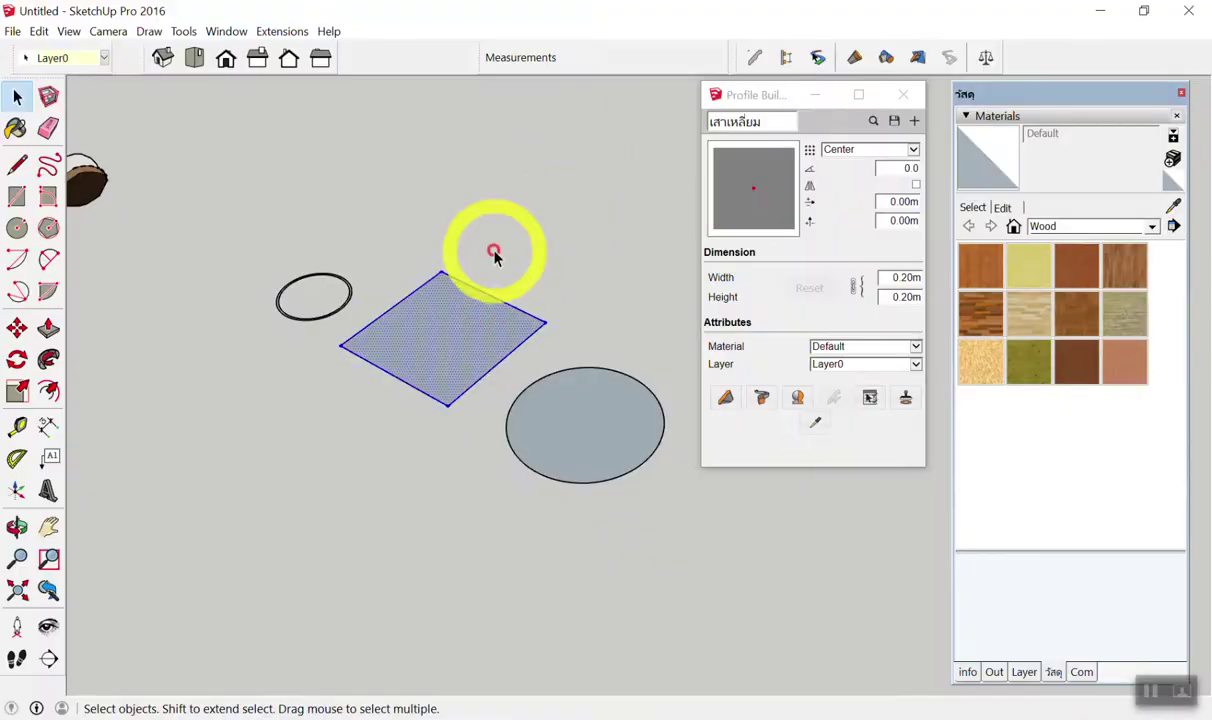
left_click(459, 330)
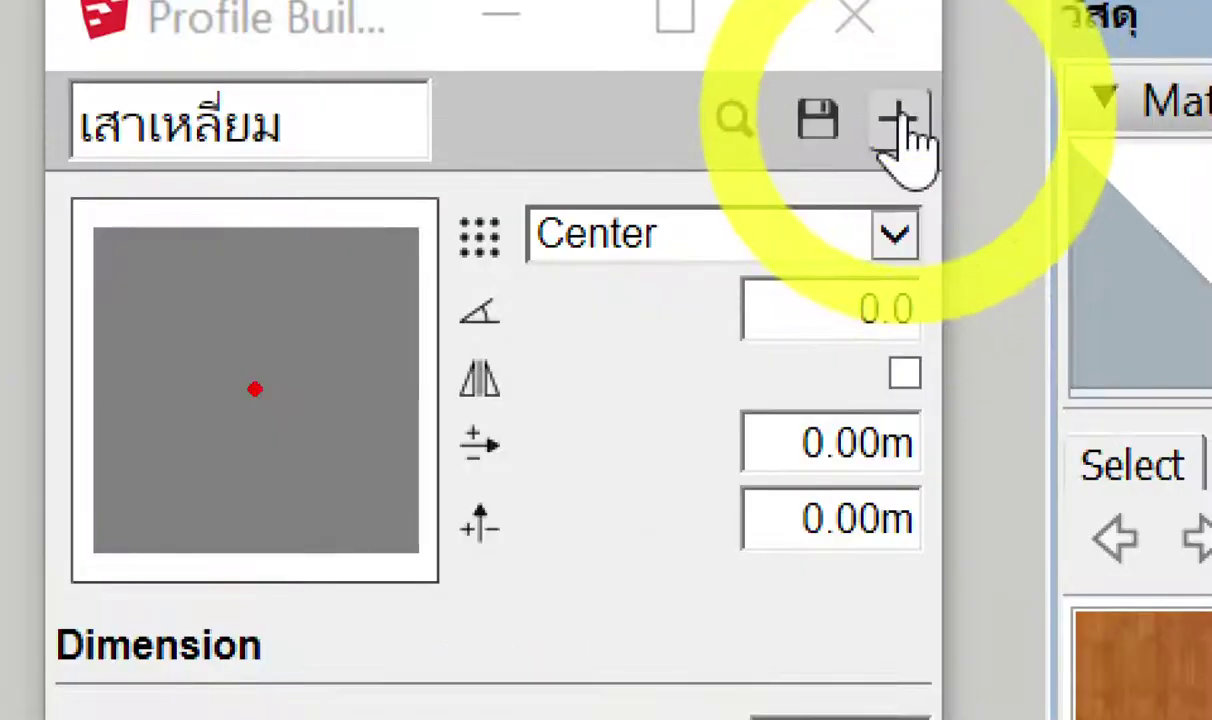
left_click(901, 115)
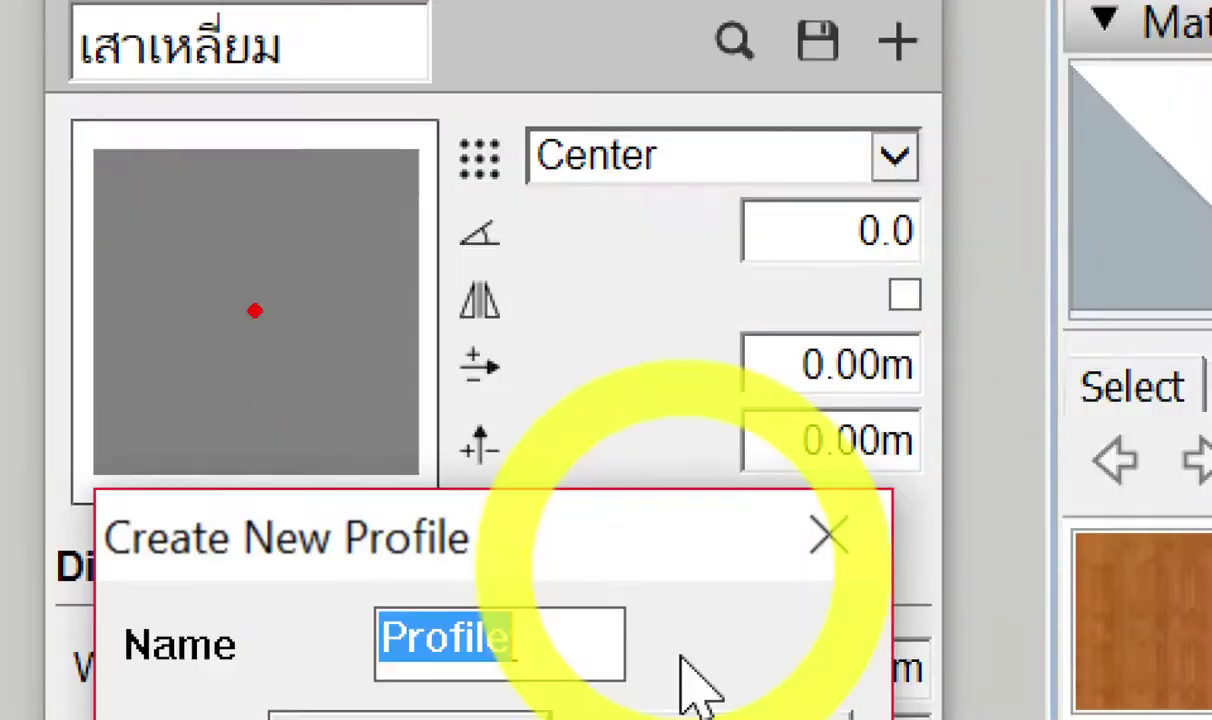
type("เสาเหลี่ยม")
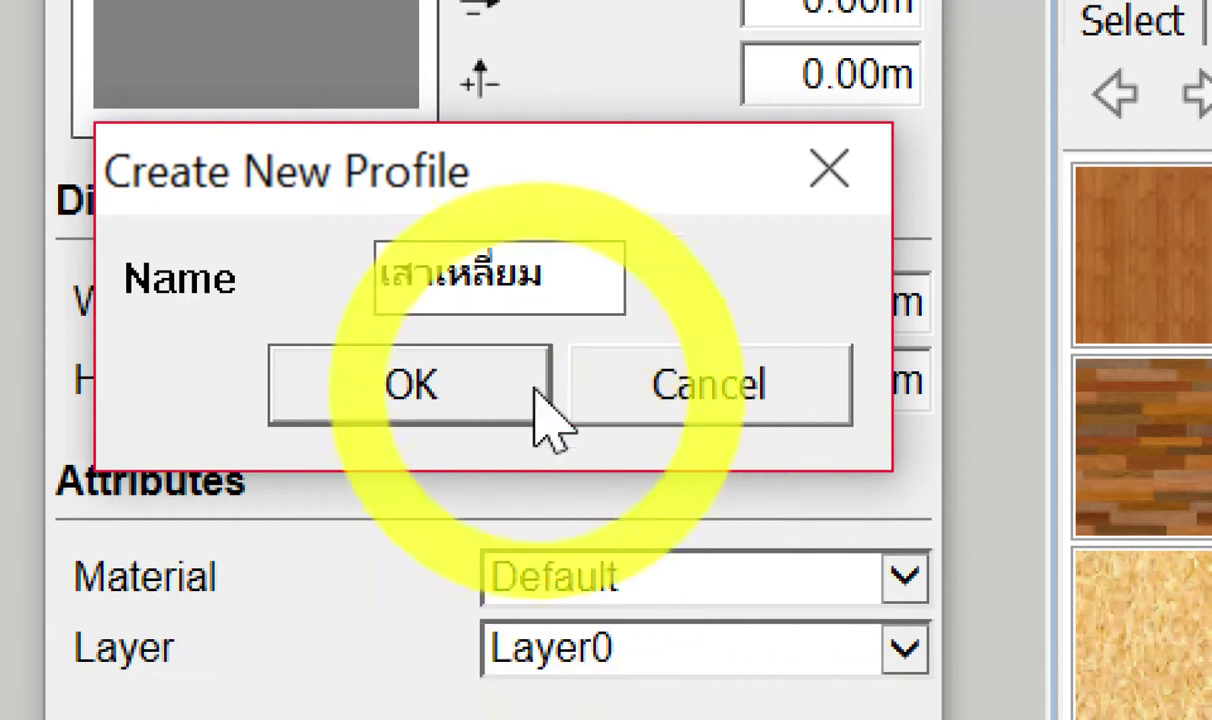
left_click(524, 388)
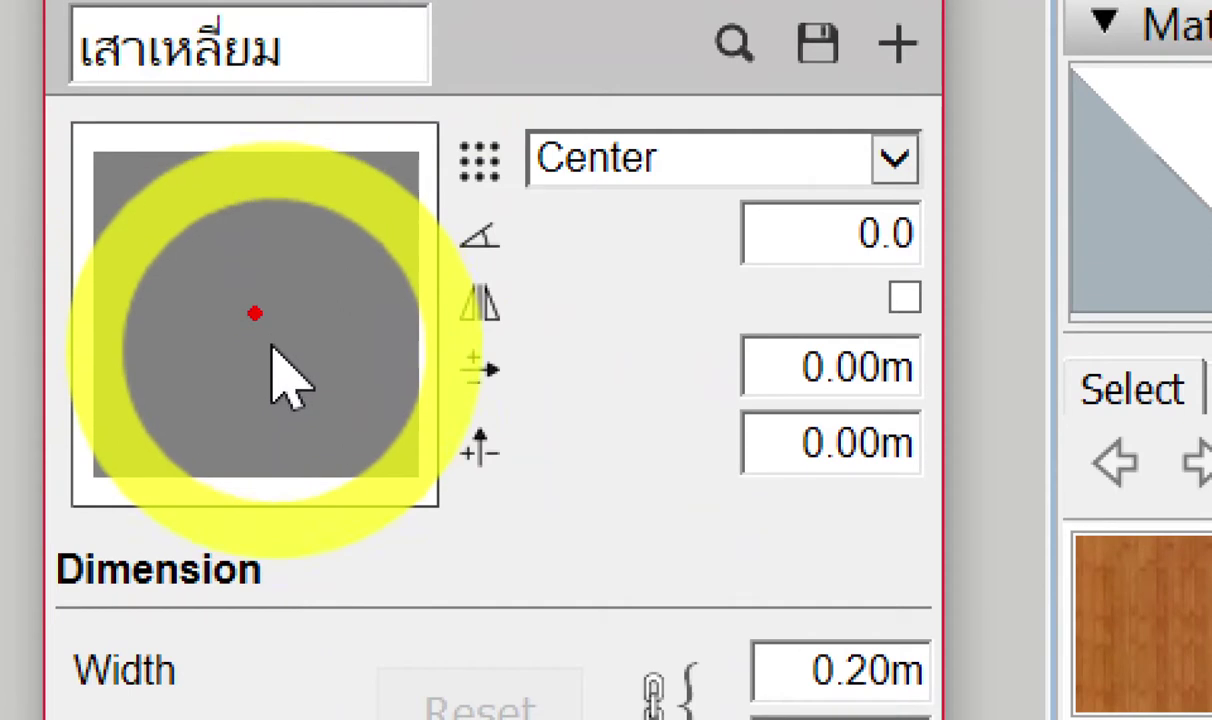
left_click(276, 331)
mouse_move(276, 331)
left_mouse_down()
mouse_move(249, 303)
mouse_move(289, 346)
mouse_move(287, 325)
left_mouse_up()
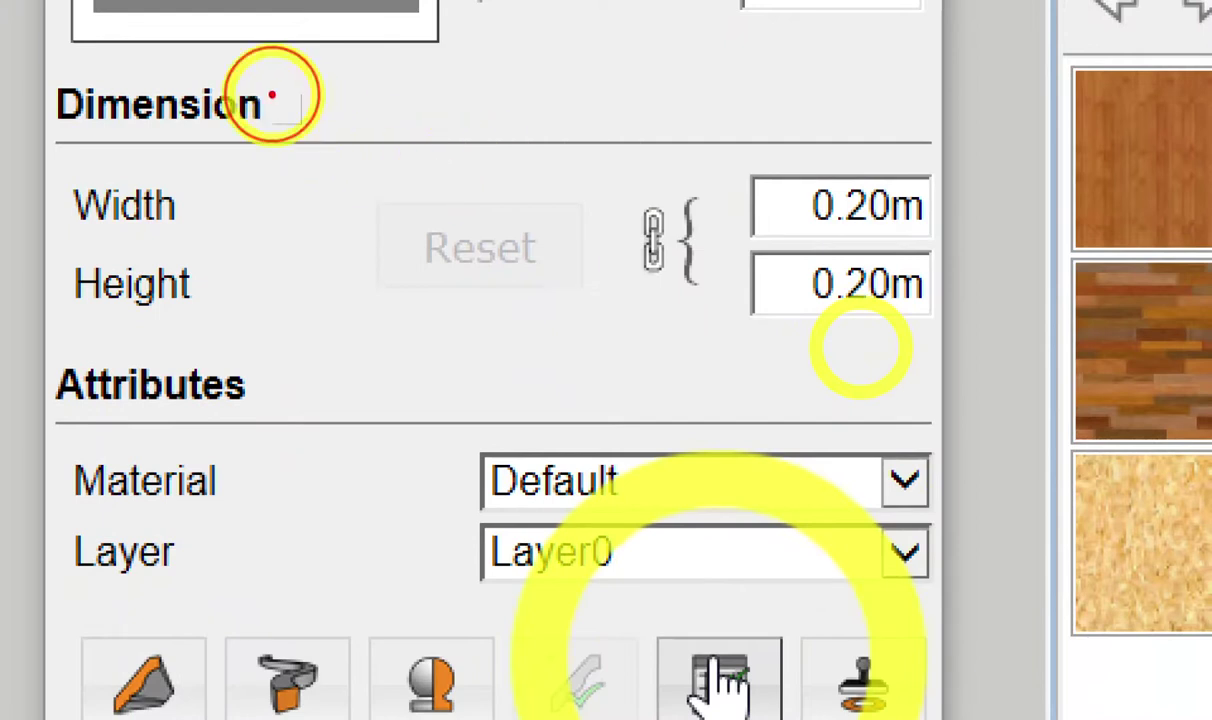
mouse_move(270, 100)
left_mouse_down()
mouse_move(22, 49)
mouse_move(270, 65)
left_mouse_up()
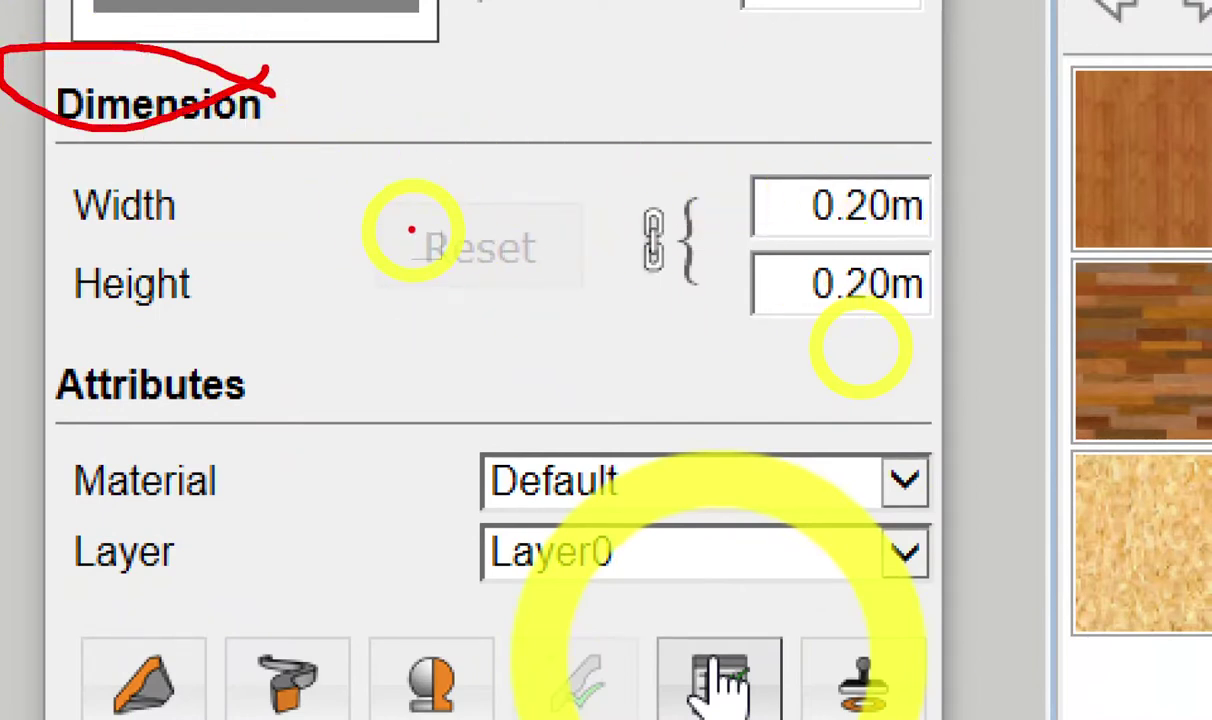
left_click_drag(415, 221, 520, 224)
mouse_move(447, 279)
left_mouse_down()
mouse_move(470, 248)
mouse_move(474, 262)
left_mouse_up()
left_click_drag(387, 221, 378, 100)
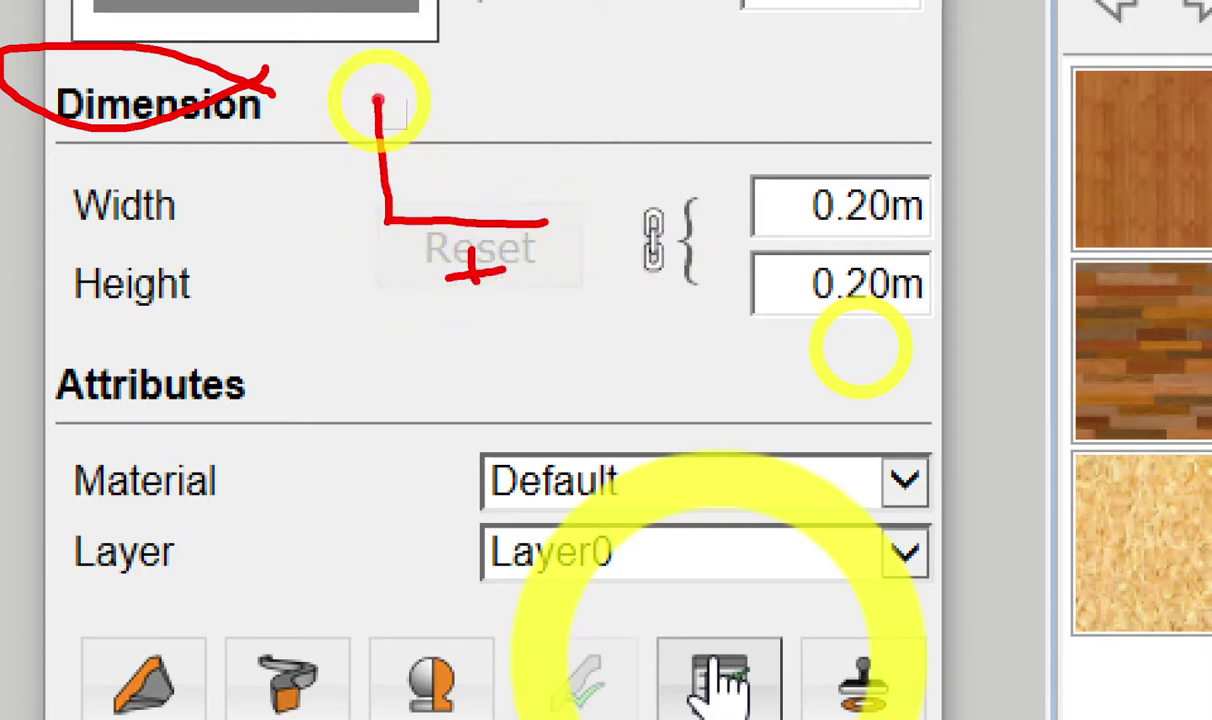
left_click_drag(292, 143, 331, 149)
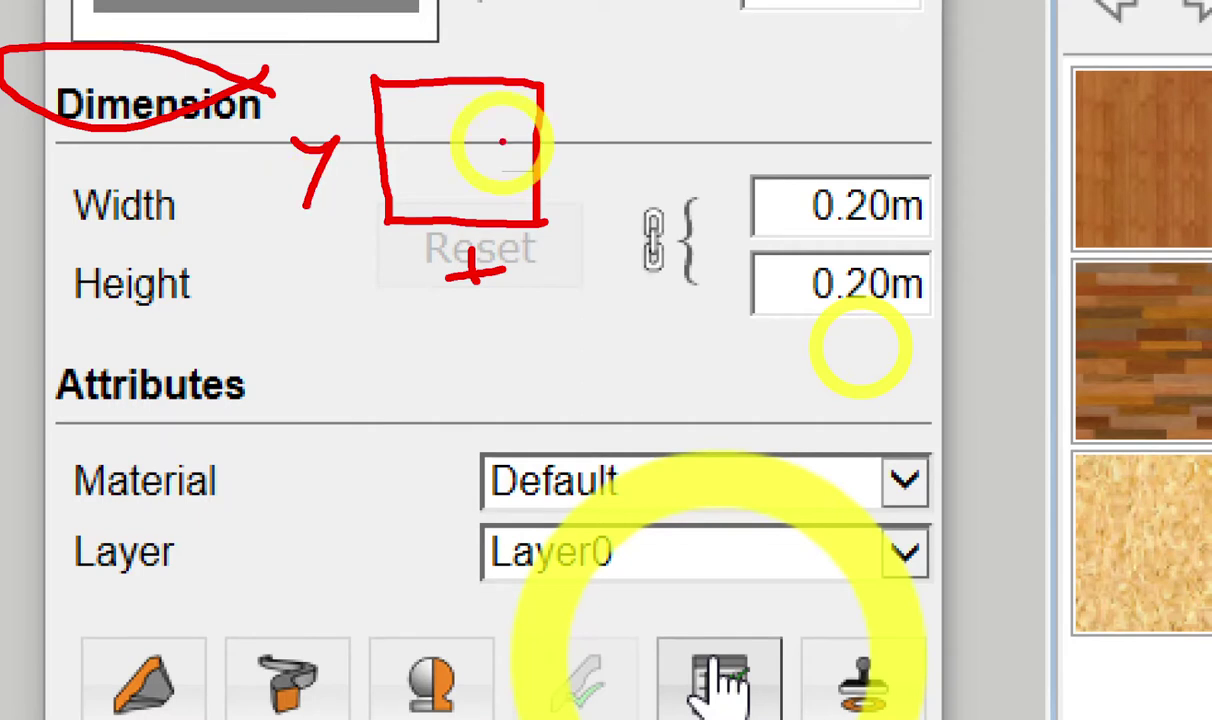
left_click_drag(617, 134, 608, 277)
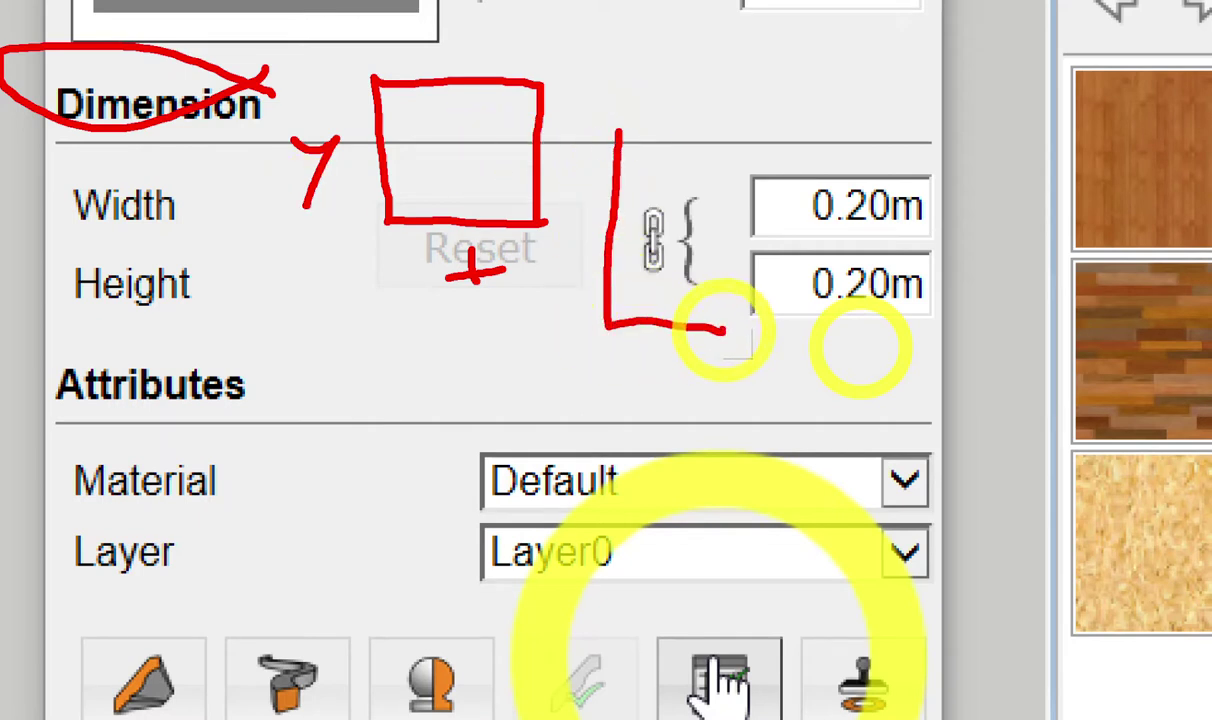
left_click_drag(724, 332, 738, 124)
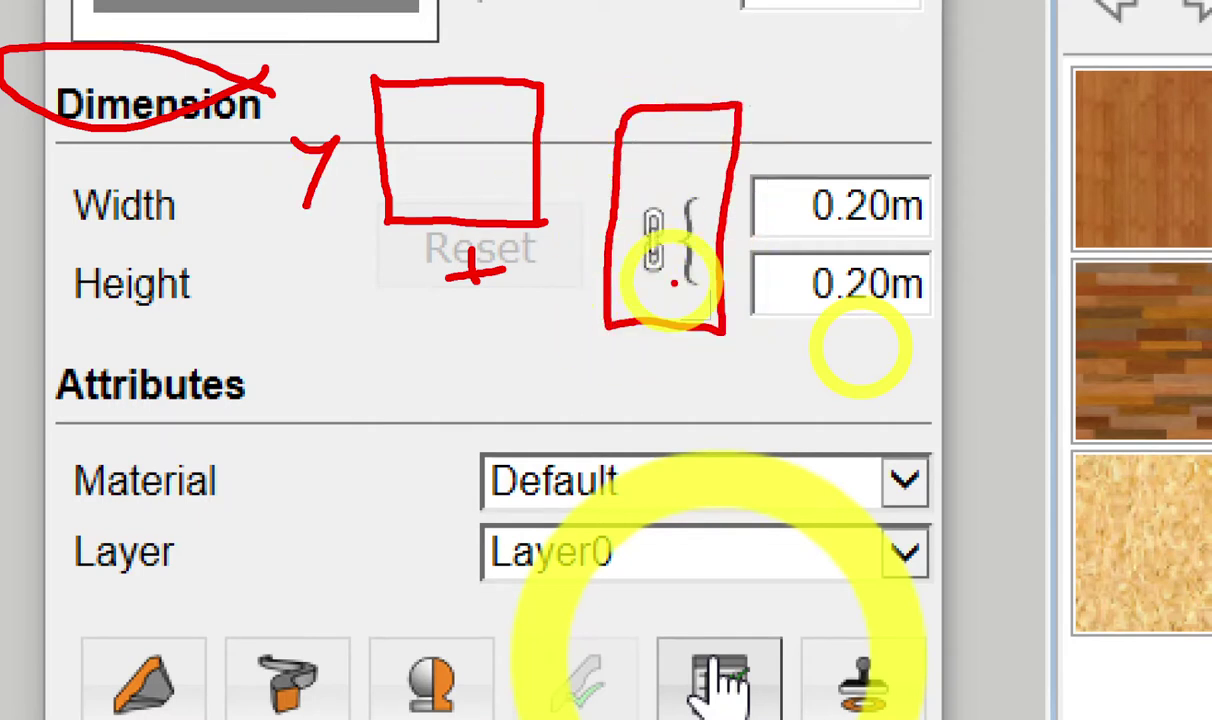
mouse_move(638, 375)
left_mouse_down()
mouse_move(668, 348)
mouse_move(649, 360)
mouse_move(668, 376)
left_mouse_up()
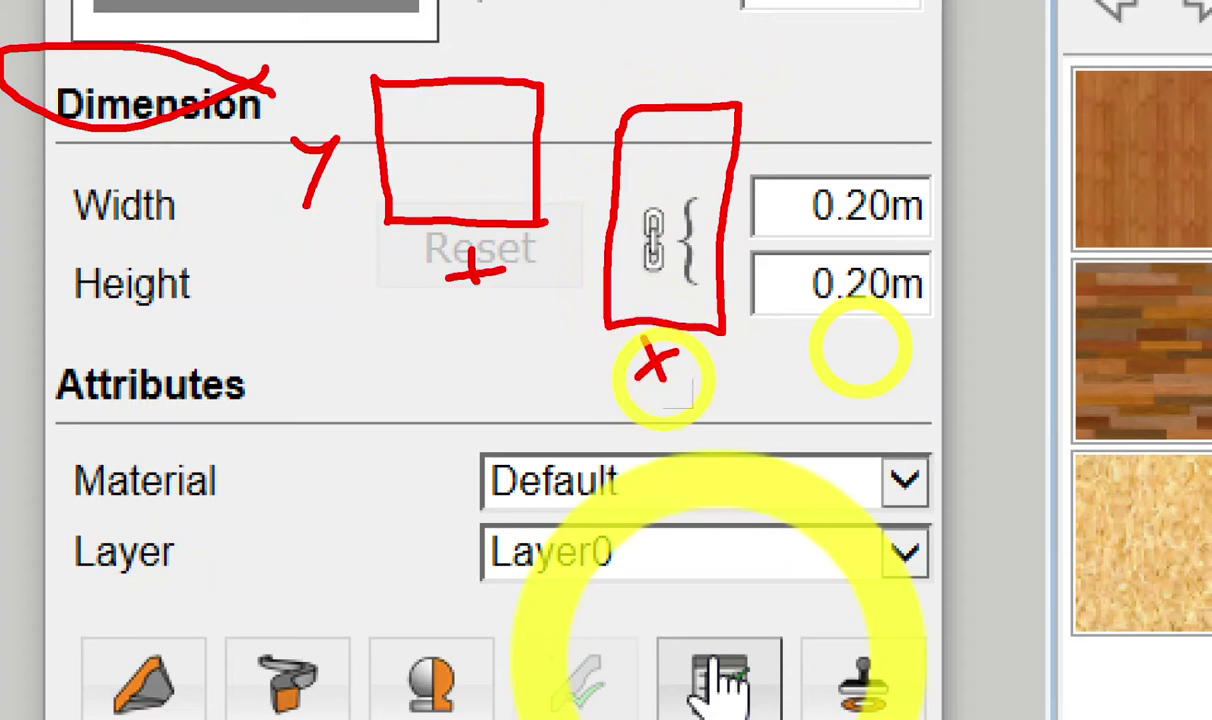
left_click_drag(576, 183, 596, 180)
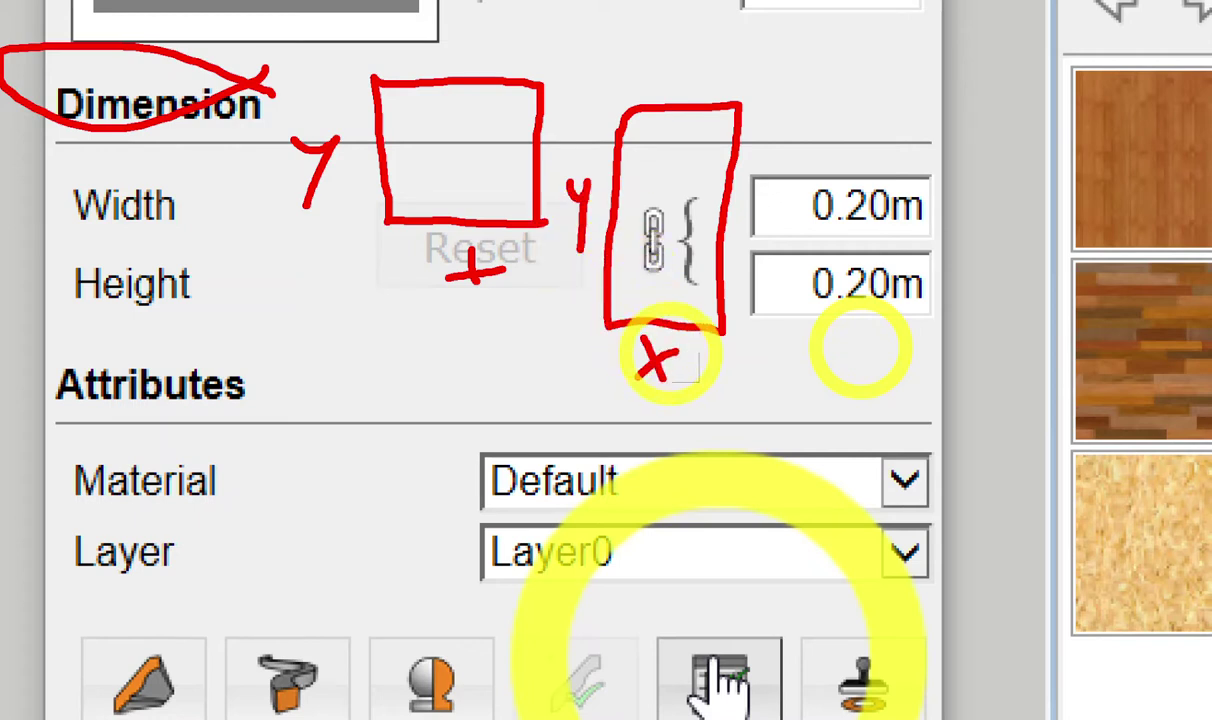
mouse_move(607, 343)
left_mouse_down()
mouse_move(649, 346)
mouse_move(710, 436)
left_mouse_up()
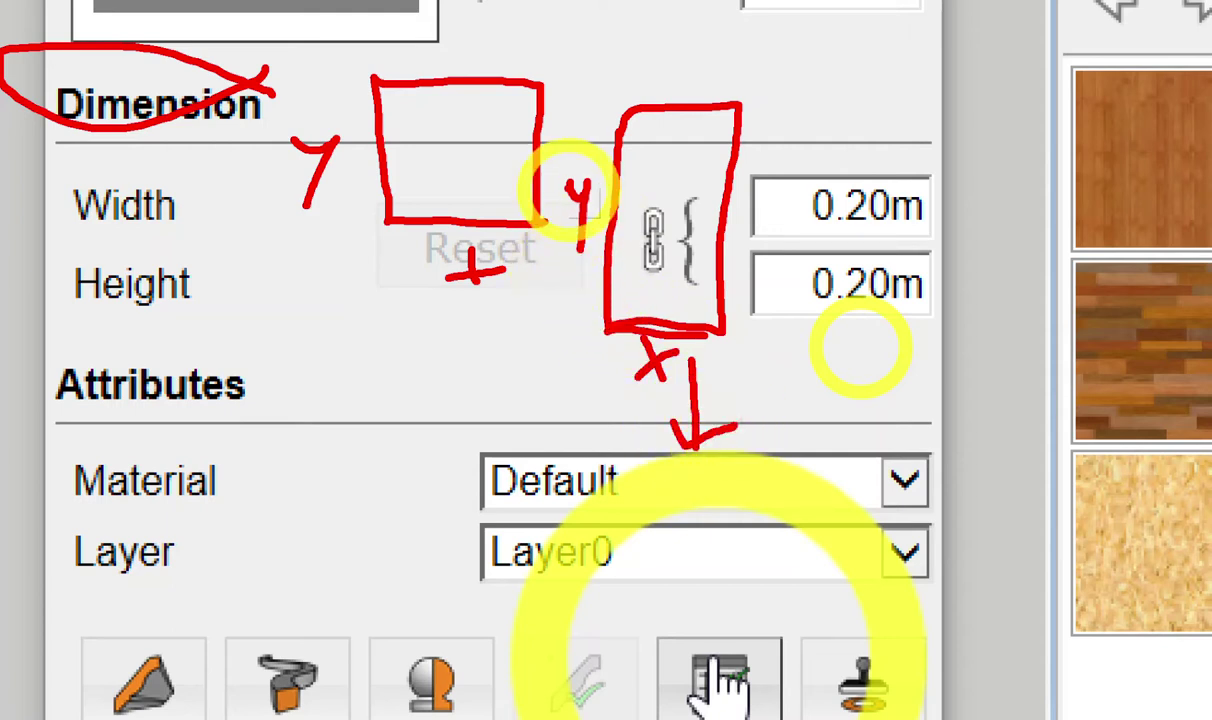
key("Escape")
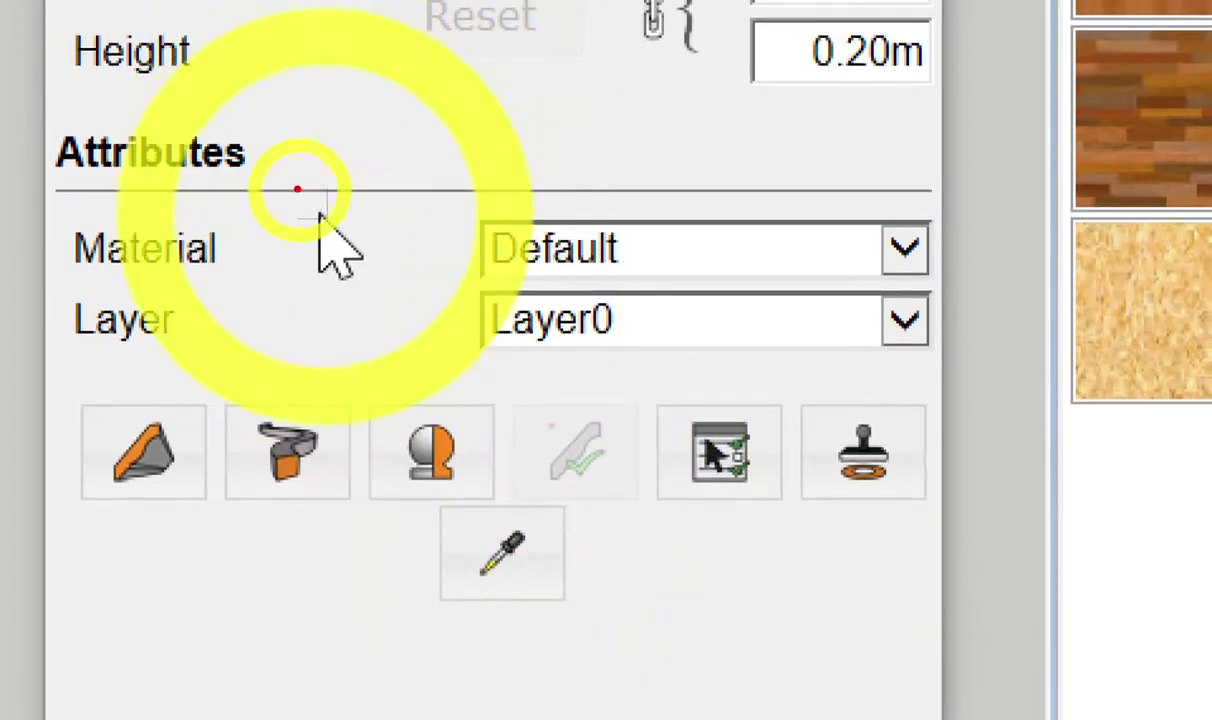
left_click_drag(282, 162, 268, 178)
mouse_move(300, 257)
left_mouse_down()
mouse_move(425, 254)
mouse_move(425, 235)
mouse_move(432, 275)
left_mouse_up()
mouse_move(244, 320)
left_mouse_down()
mouse_move(440, 319)
mouse_move(425, 345)
left_mouse_up()
left_click_drag(818, 212, 642, 372)
left_click_drag(625, 228, 815, 328)
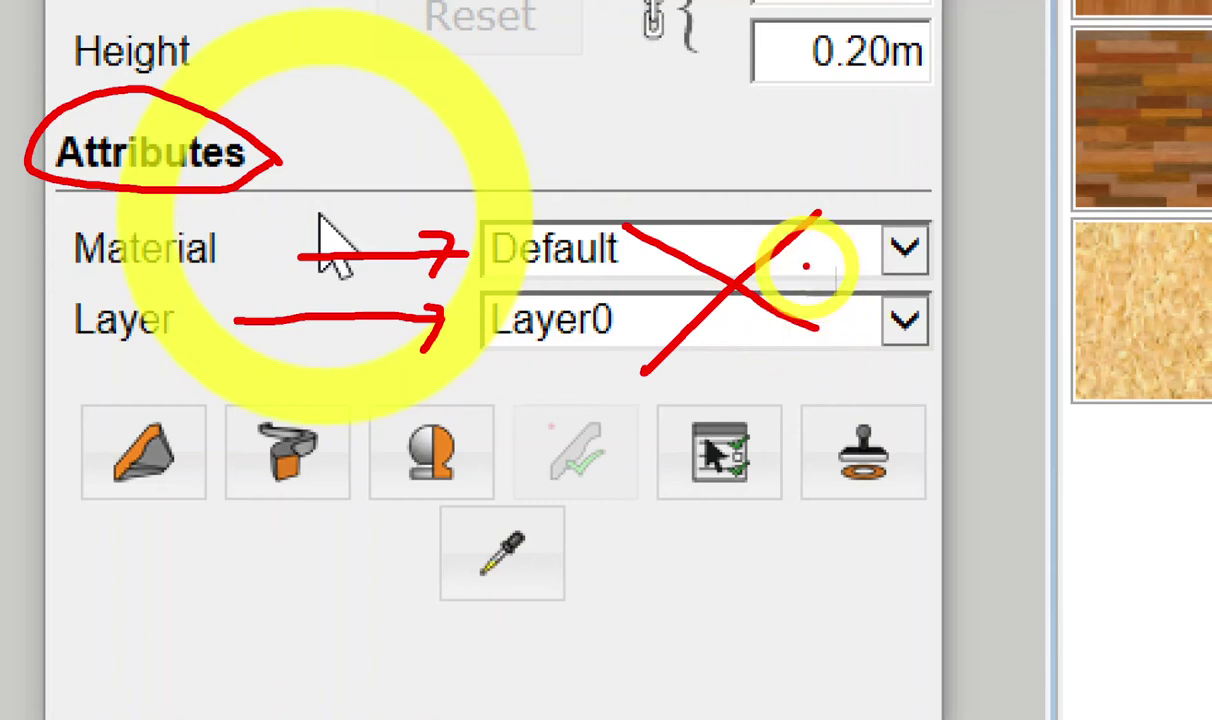
key("Escape")
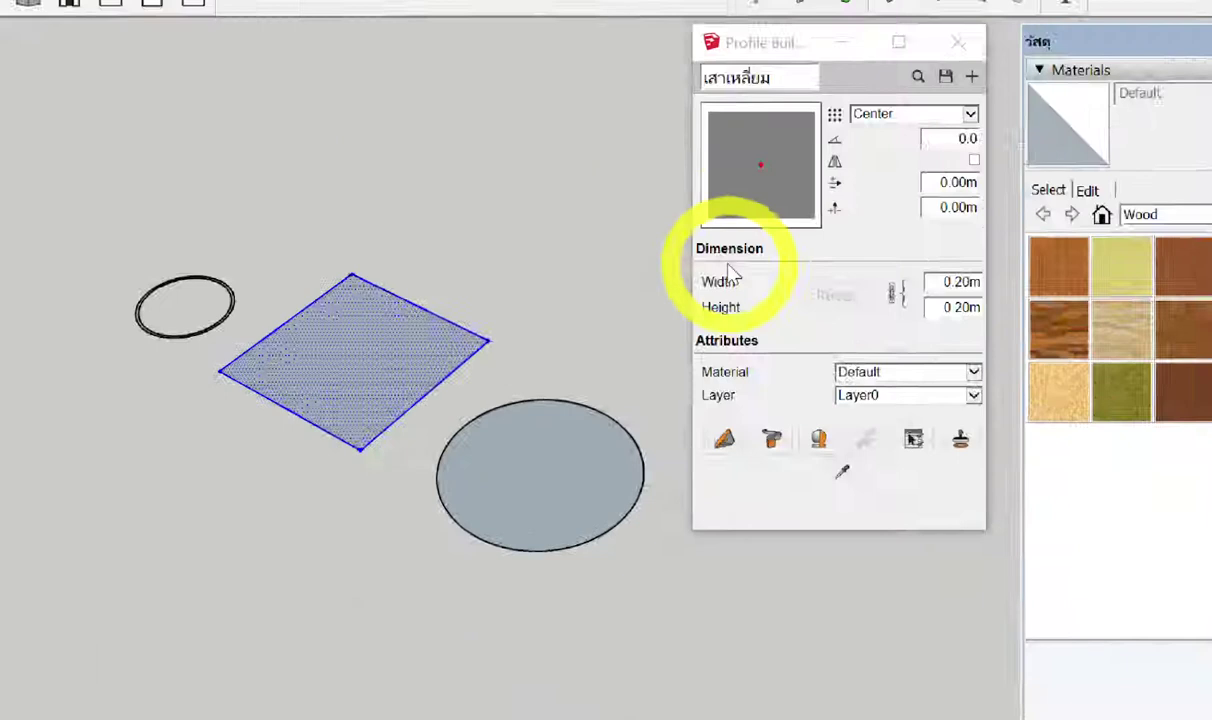
scroll(436, 365, "up", 2)
Build a trial beam from the square profile, inspect it, and undo it.
scroll(440, 325, "down", 2)
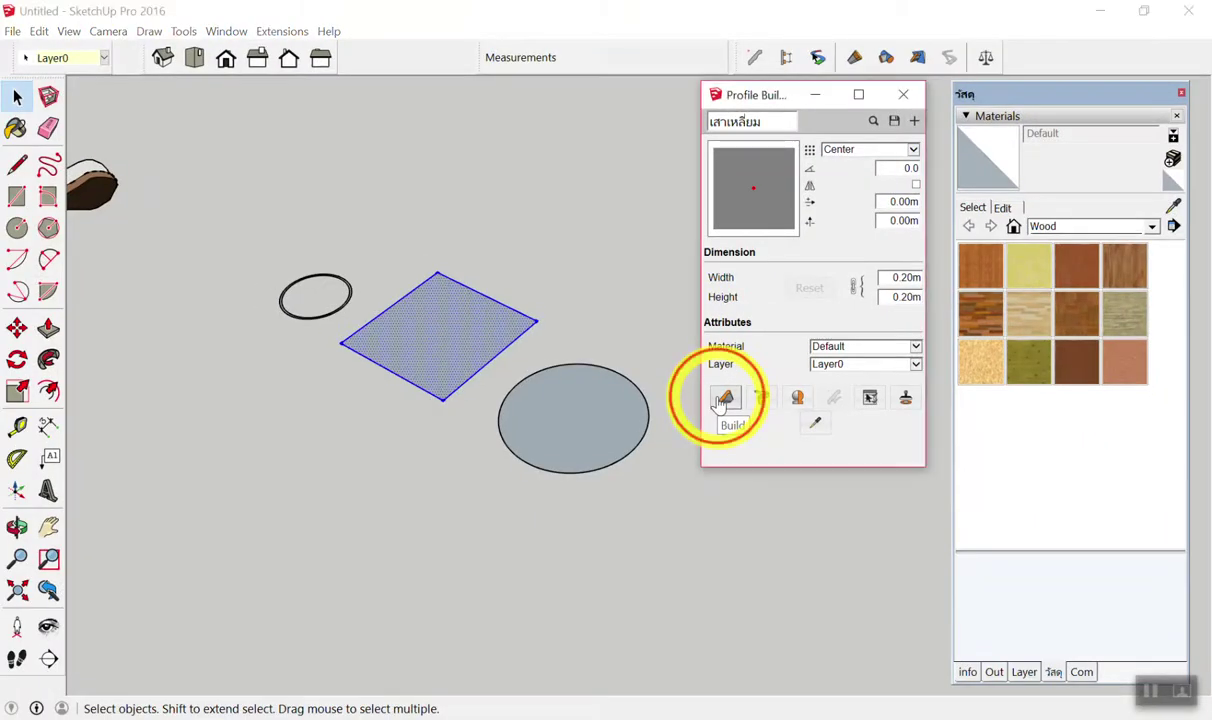
left_click(724, 398)
scroll(344, 311, "down", 3)
scroll(441, 368, "down", 3)
mouse_move(441, 368)
middle_mouse_down()
mouse_move(380, 320)
mouse_move(352, 270)
mouse_move(346, 325)
mouse_move(466, 390)
middle_mouse_up()
left_click(463, 389)
left_click(660, 480)
scroll(688, 503, "up", 2)
mouse_move(688, 503)
middle_mouse_down()
mouse_move(563, 411)
mouse_move(600, 427)
mouse_move(500, 41)
mouse_move(528, 432)
mouse_move(582, 460)
middle_mouse_up()
key("ctrl+z")
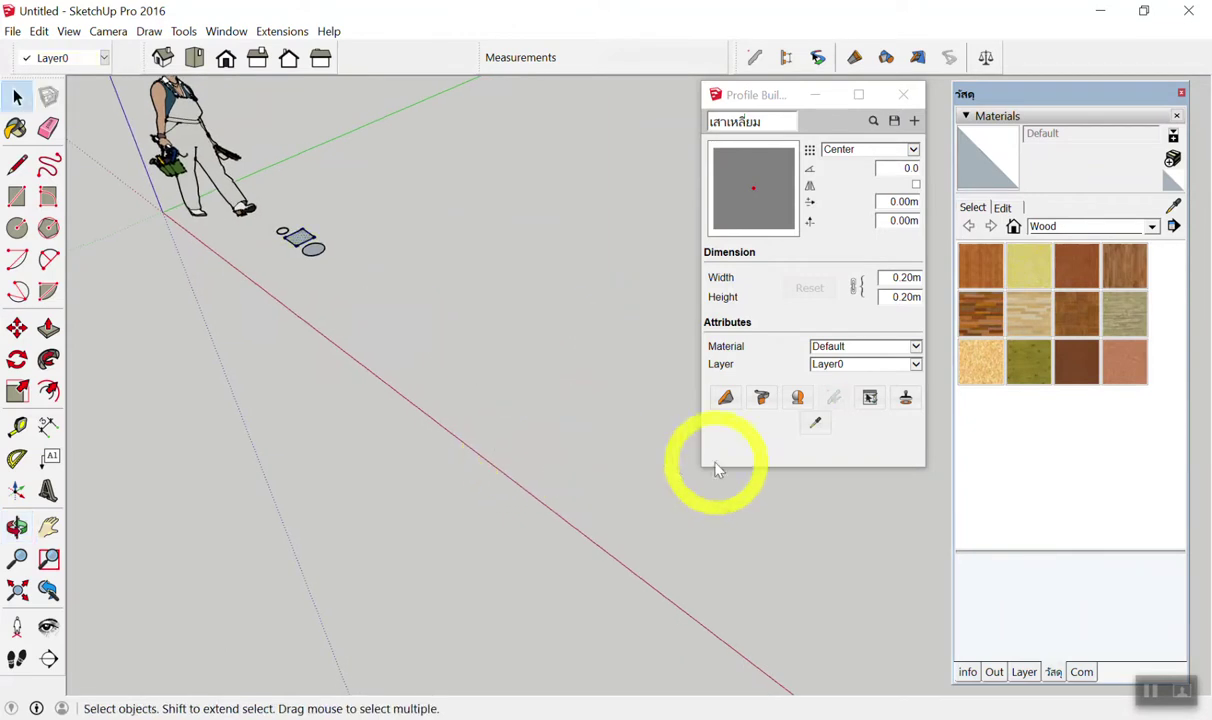
Draw a bent two-segment beam run, then box-select and delete it.
left_click(726, 398)
left_click(368, 323)
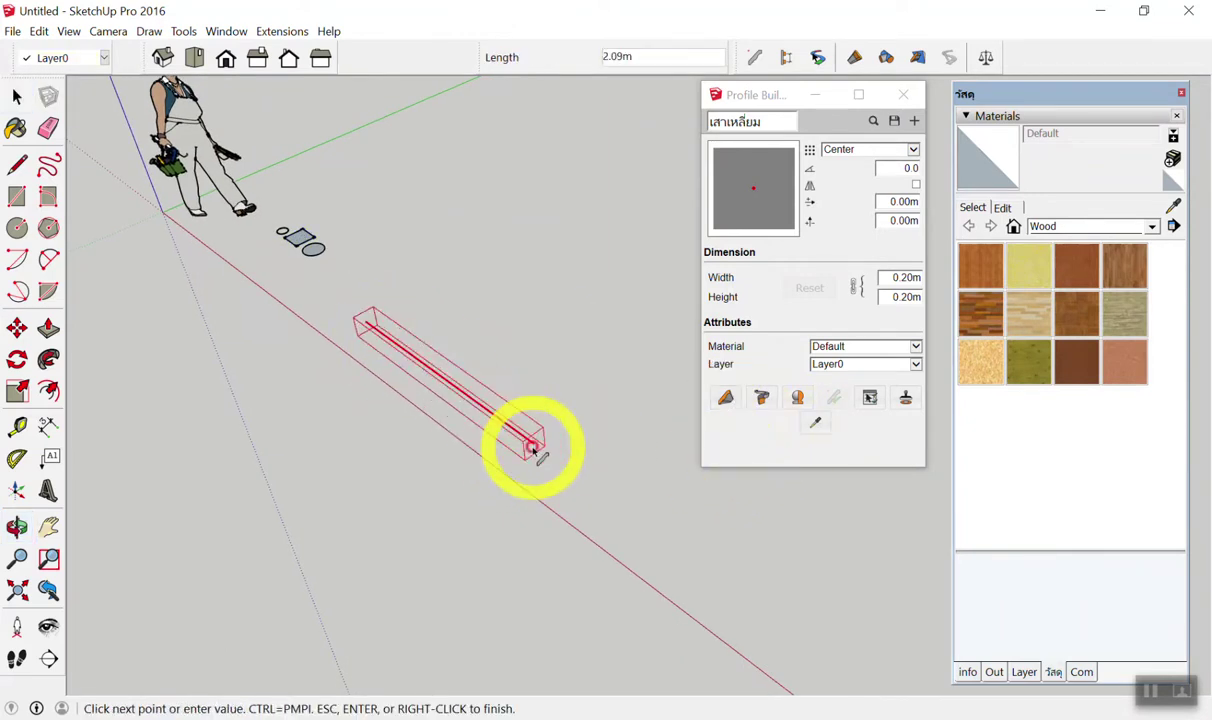
left_click(533, 452)
left_click(629, 365)
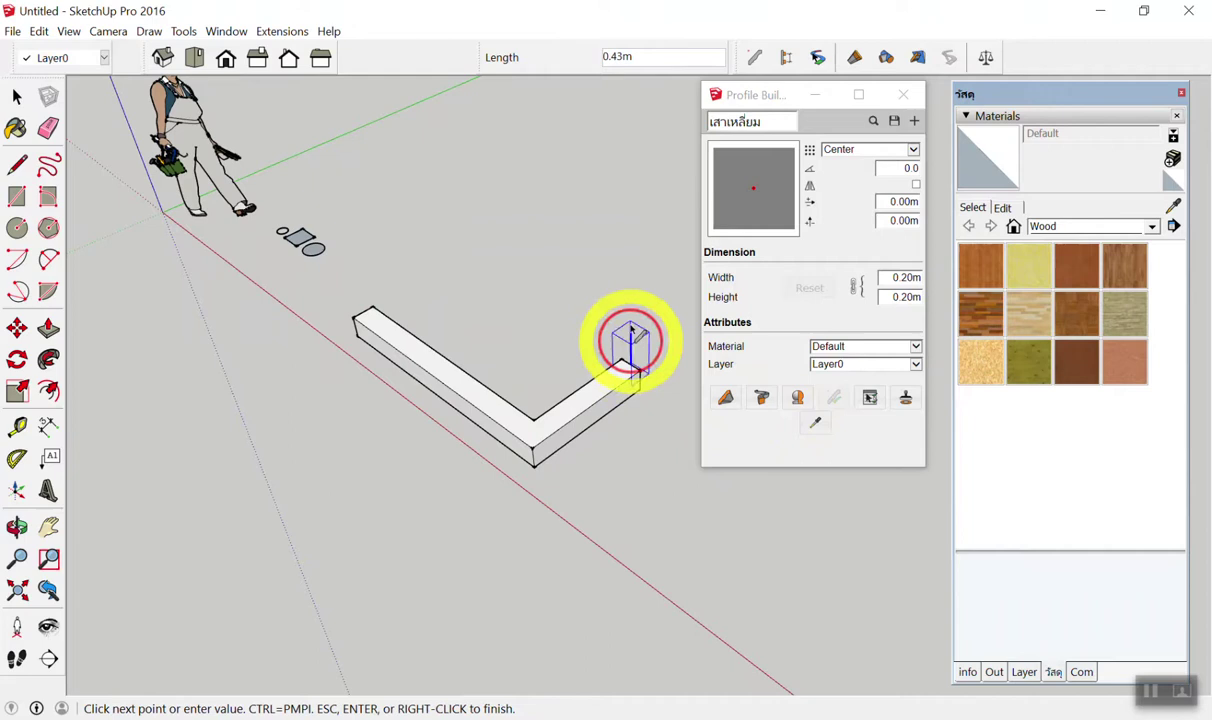
double_click(628, 212)
mouse_move(600, 298)
middle_mouse_down()
mouse_move(379, 27)
mouse_move(591, 381)
mouse_move(373, 211)
mouse_move(473, 333)
middle_mouse_up()
scroll(468, 338, "up", 1)
mouse_move(488, 335)
left_mouse_down()
mouse_move(400, 458)
mouse_move(365, 484)
left_mouse_up()
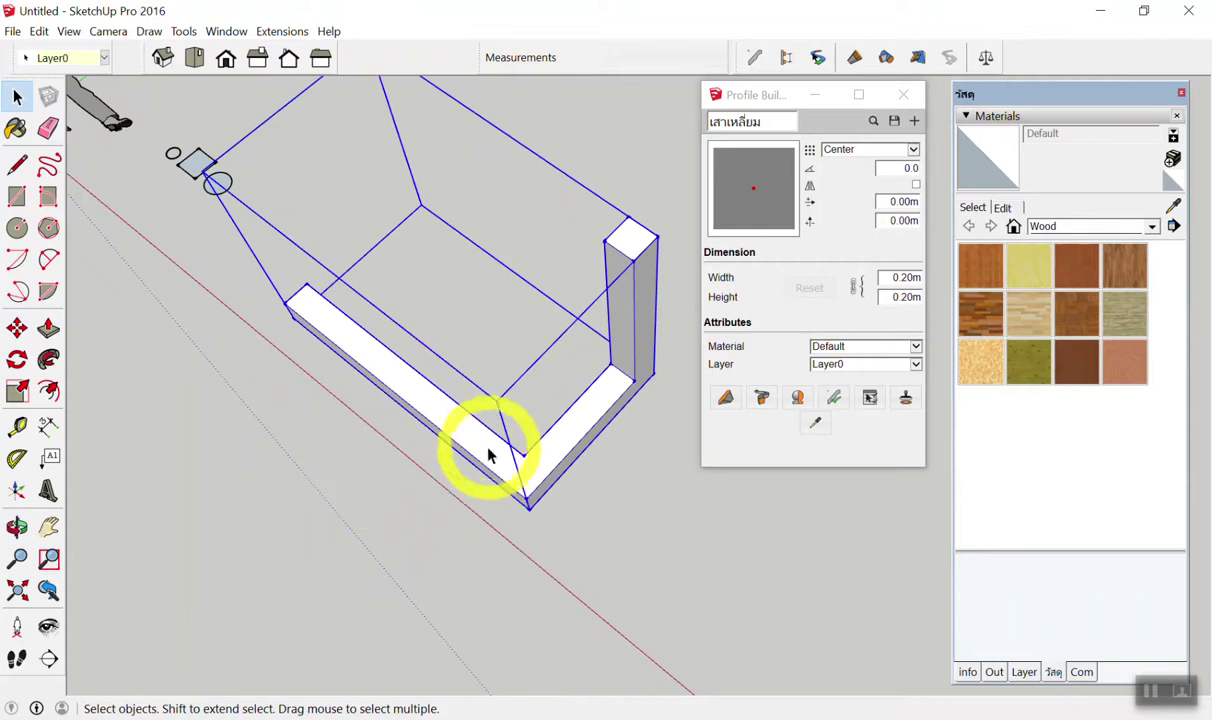
key("Delete")
Reframe the view and place two member start points, cancelling each one.
left_click(712, 398)
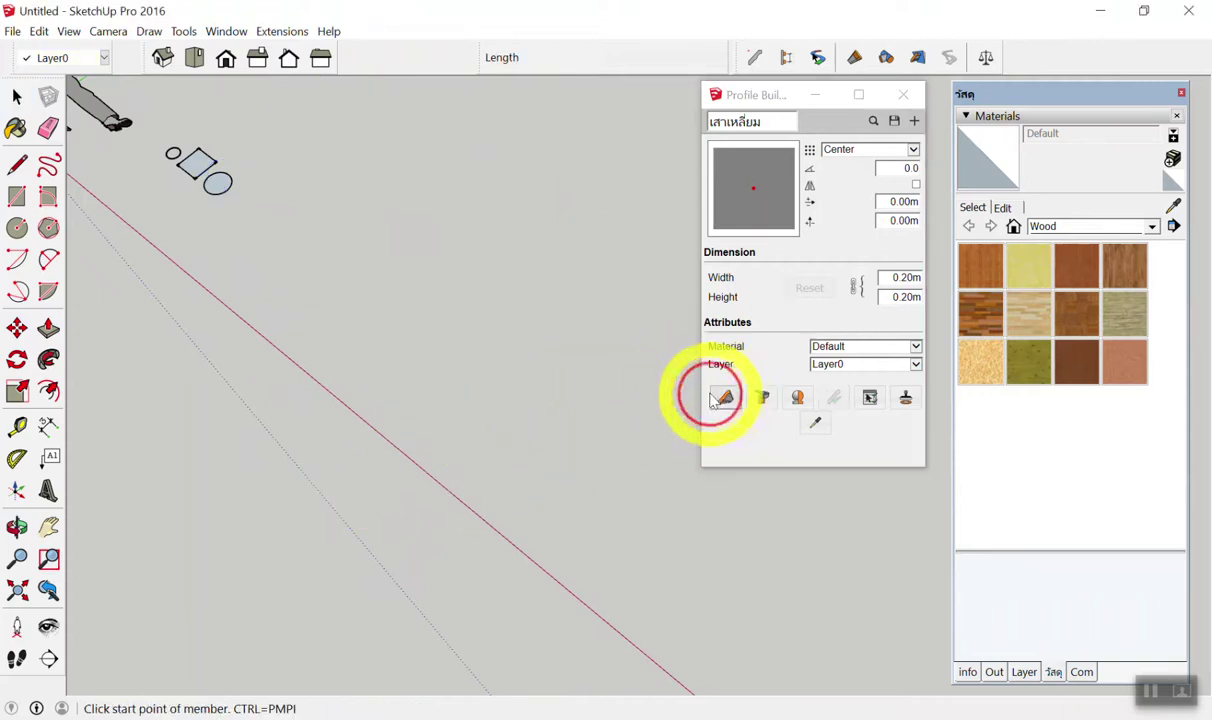
scroll(352, 135, "down", 2)
middle_click_drag(352, 135, 418, 292, "shift")
scroll(418, 292, "up", 2)
left_click(392, 252)
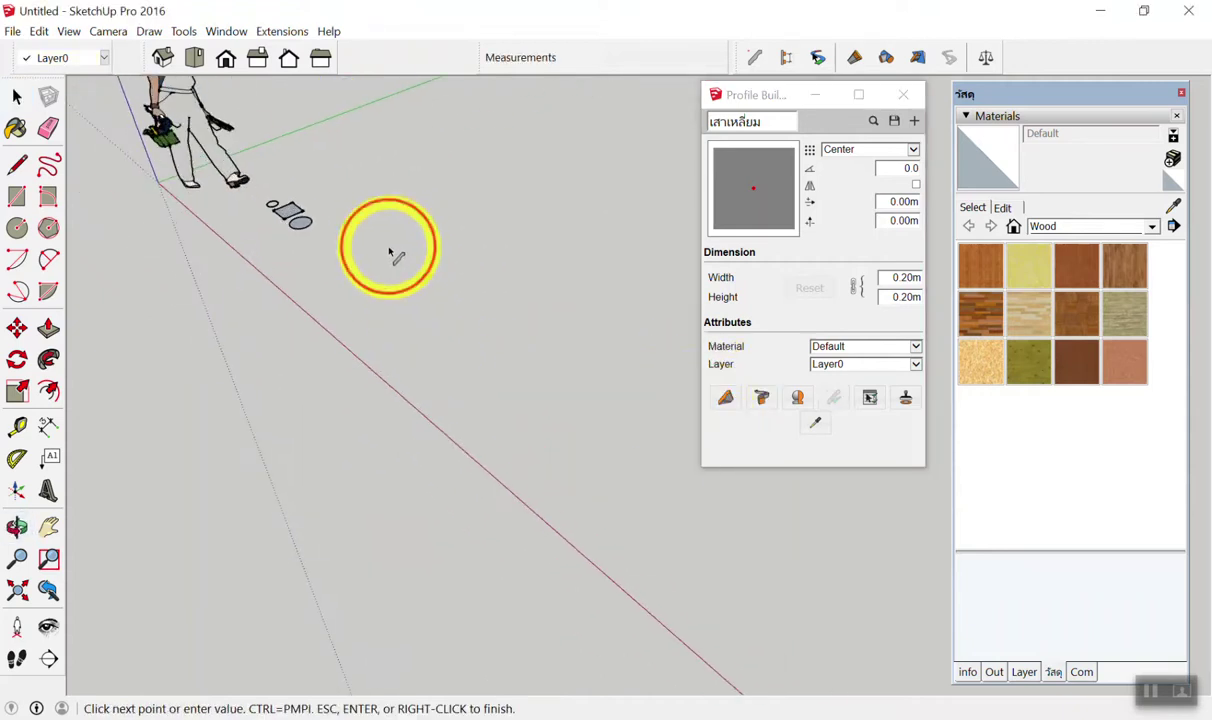
key("space")
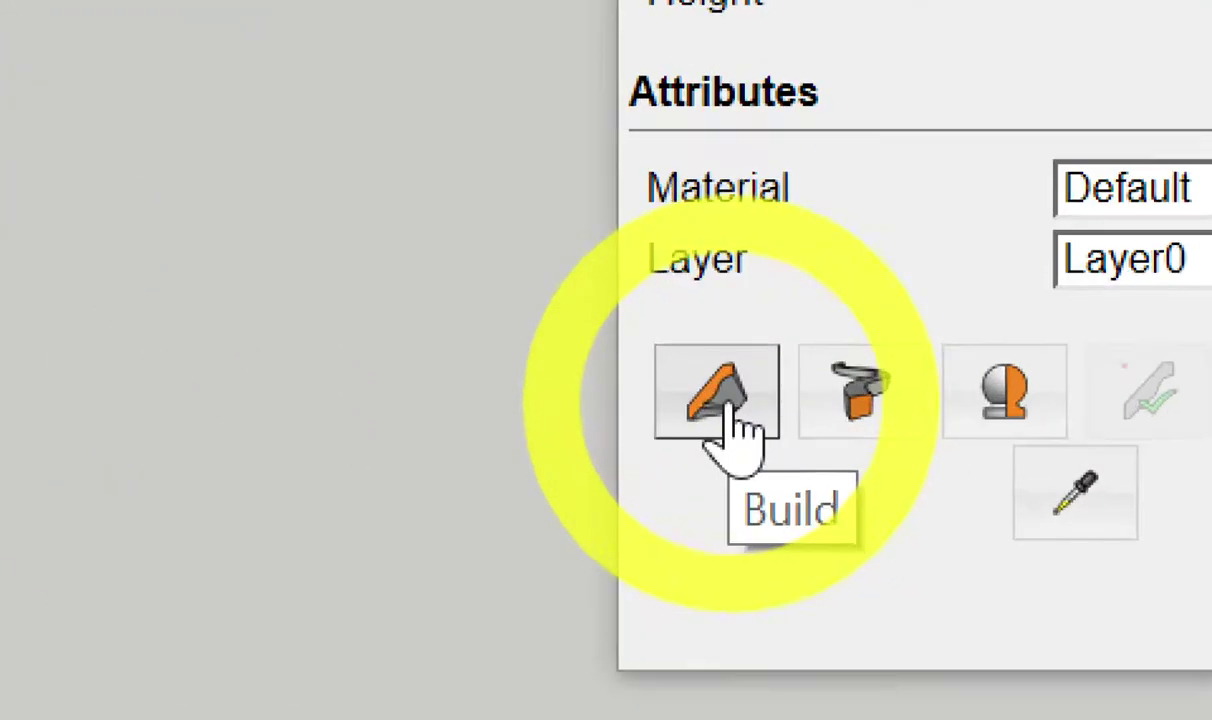
left_click(725, 398)
left_click(405, 253)
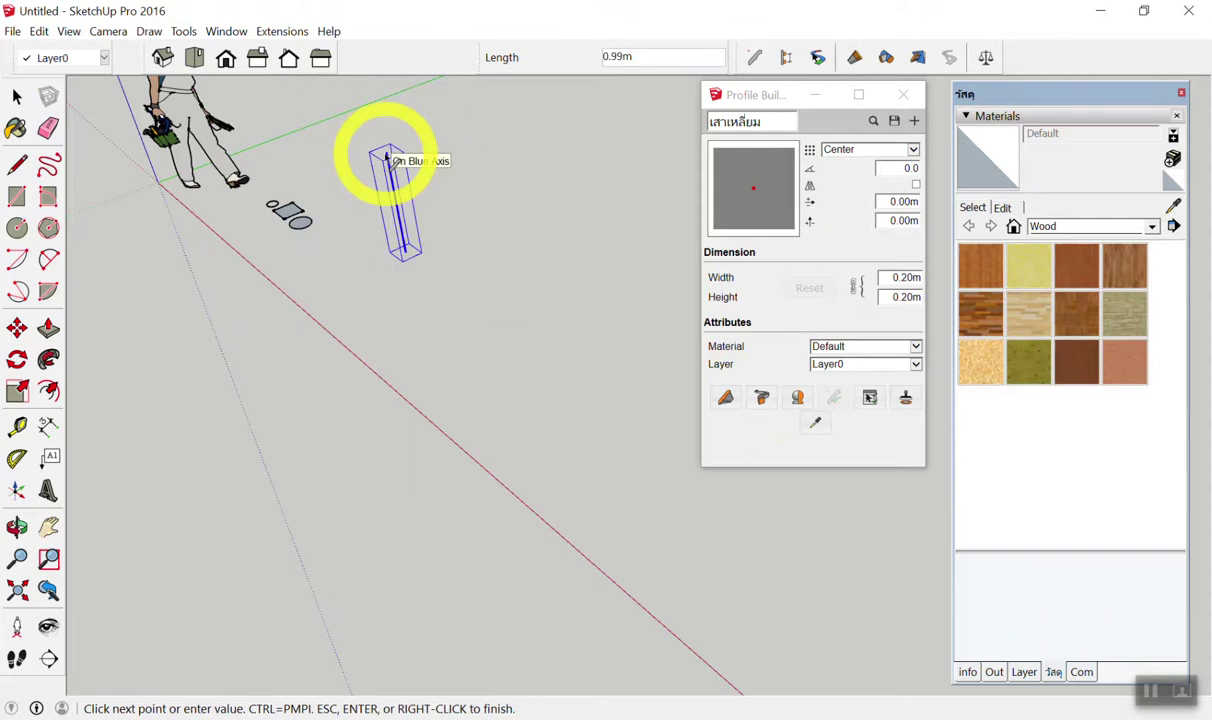
key("Escape")
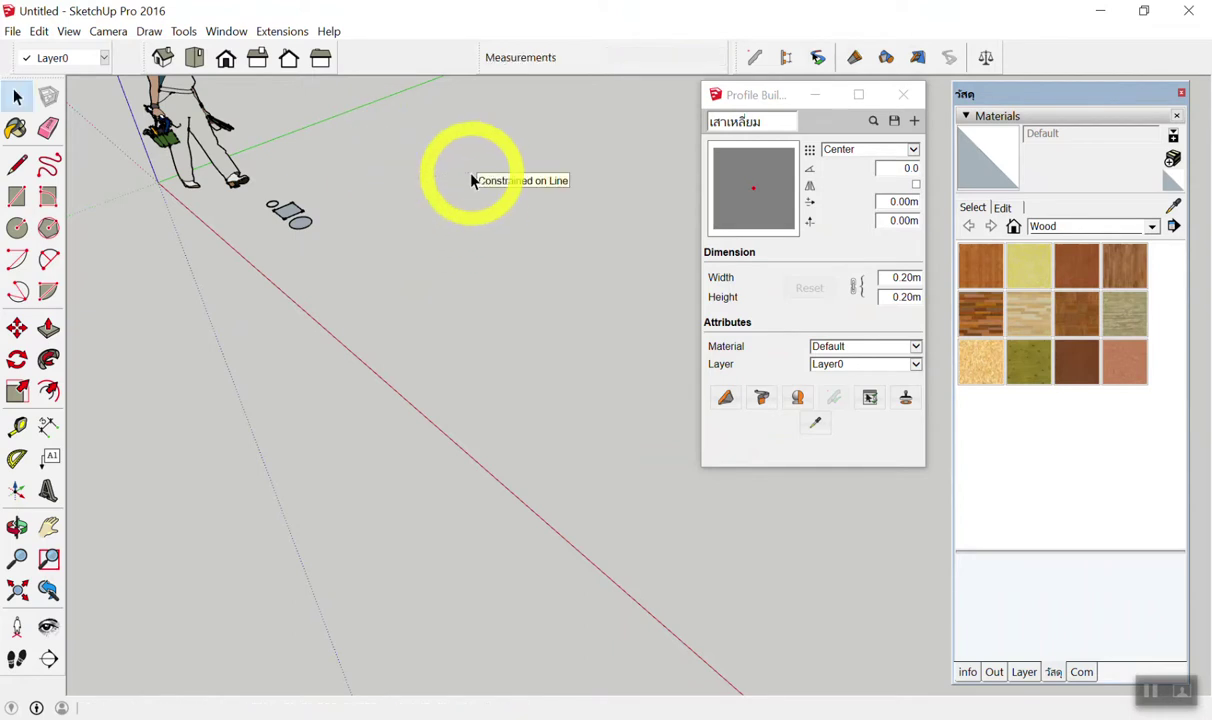
middle_click_drag(553, 352, 676, 418)
Build two 4 m tall เสาเหลี่ยม square columns side by side and inspect them.
left_click(726, 398)
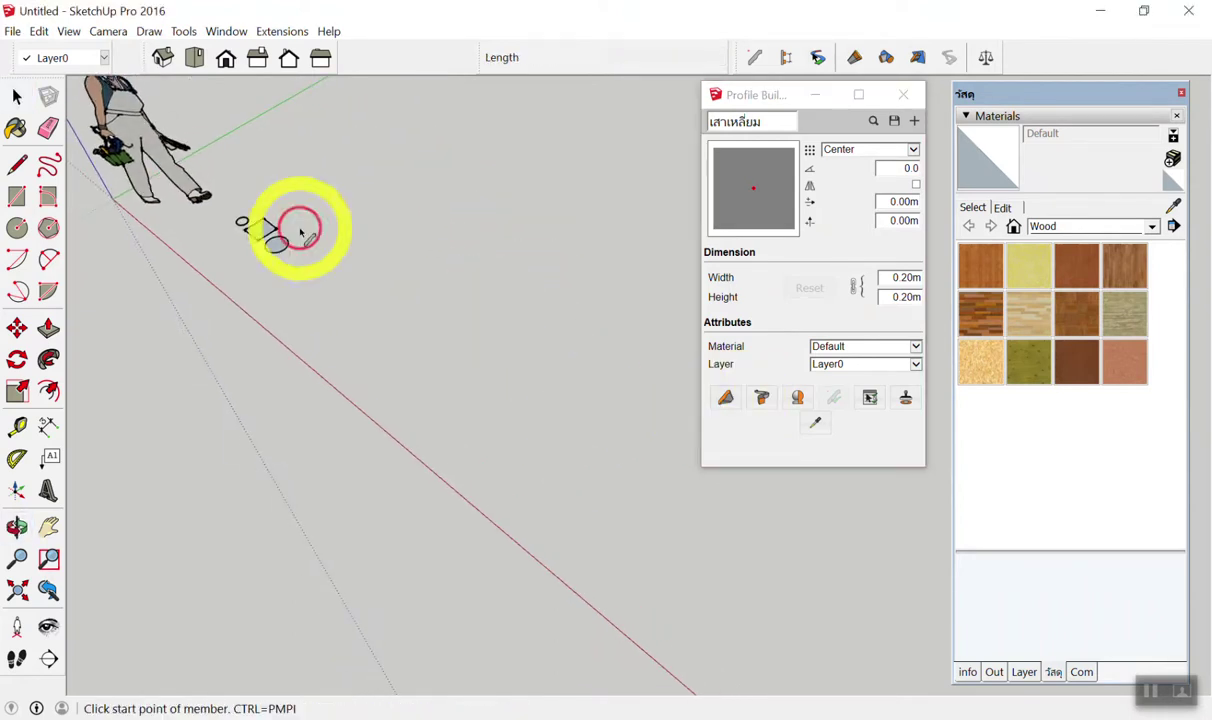
left_click(352, 259)
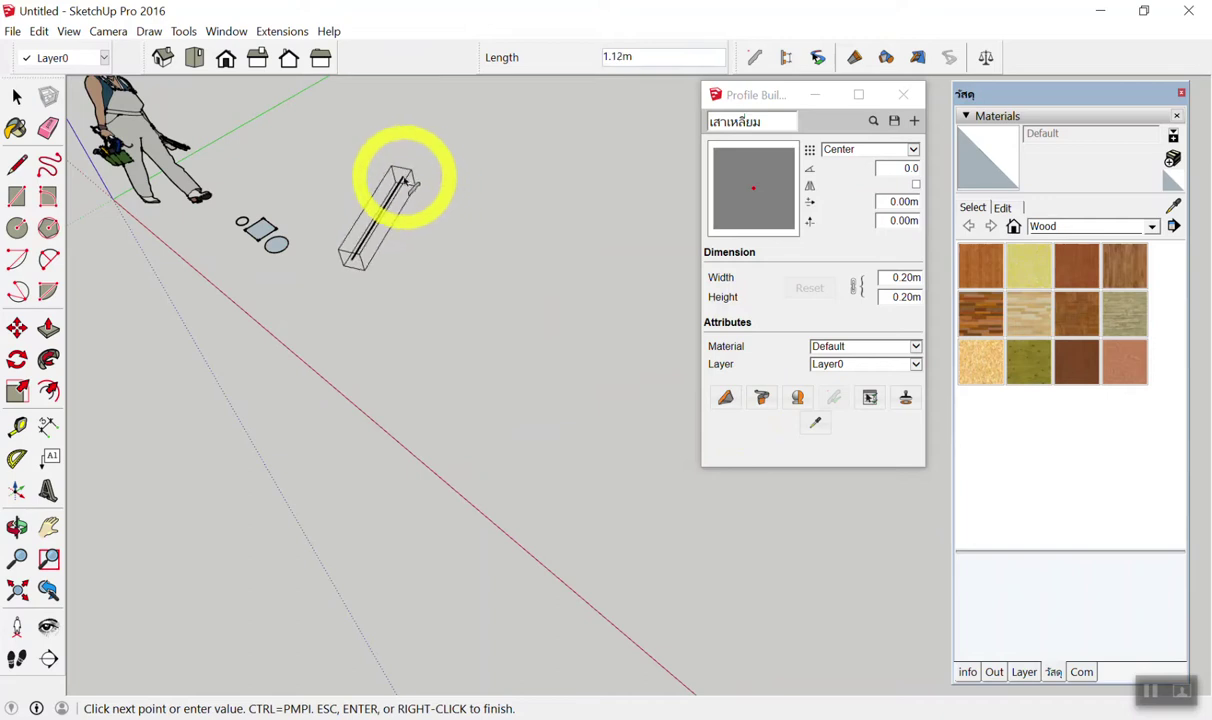
mouse_move(415, 180)
middle_mouse_down()
mouse_move(195, 249)
mouse_move(346, 319)
mouse_move(441, 411)
mouse_move(328, 232)
mouse_move(211, 127)
mouse_move(538, 287)
mouse_move(433, 208)
middle_mouse_up()
type("4")
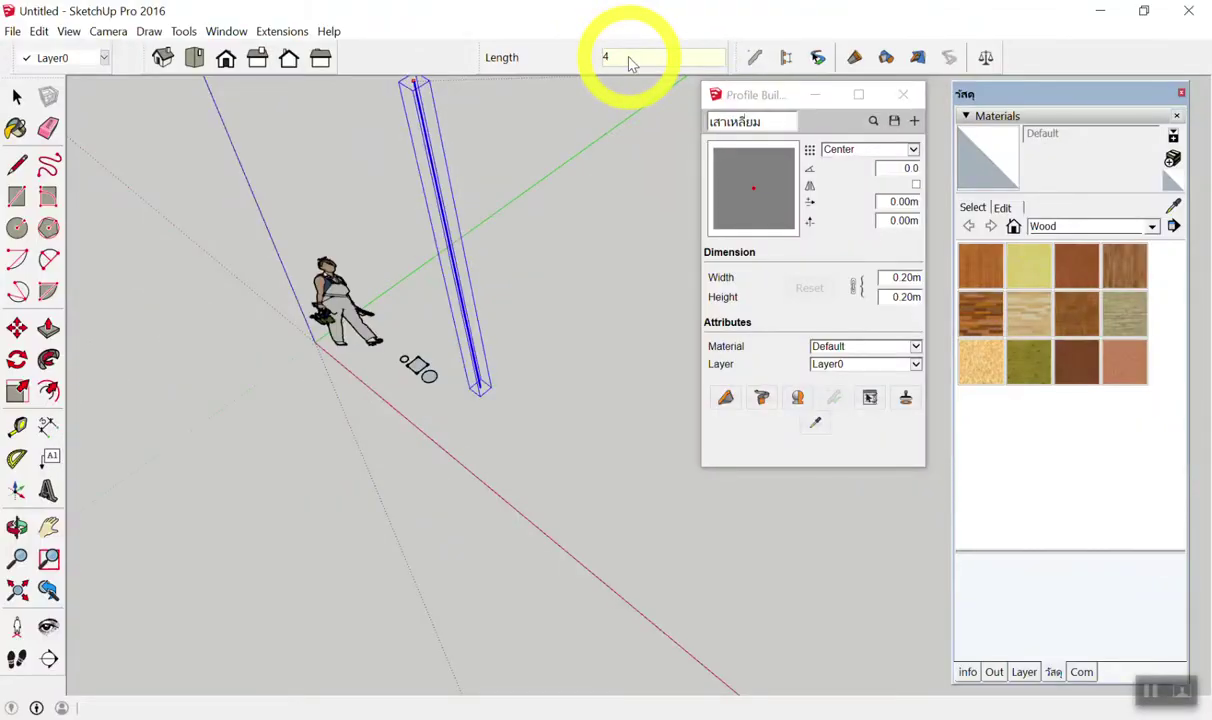
key("Return")
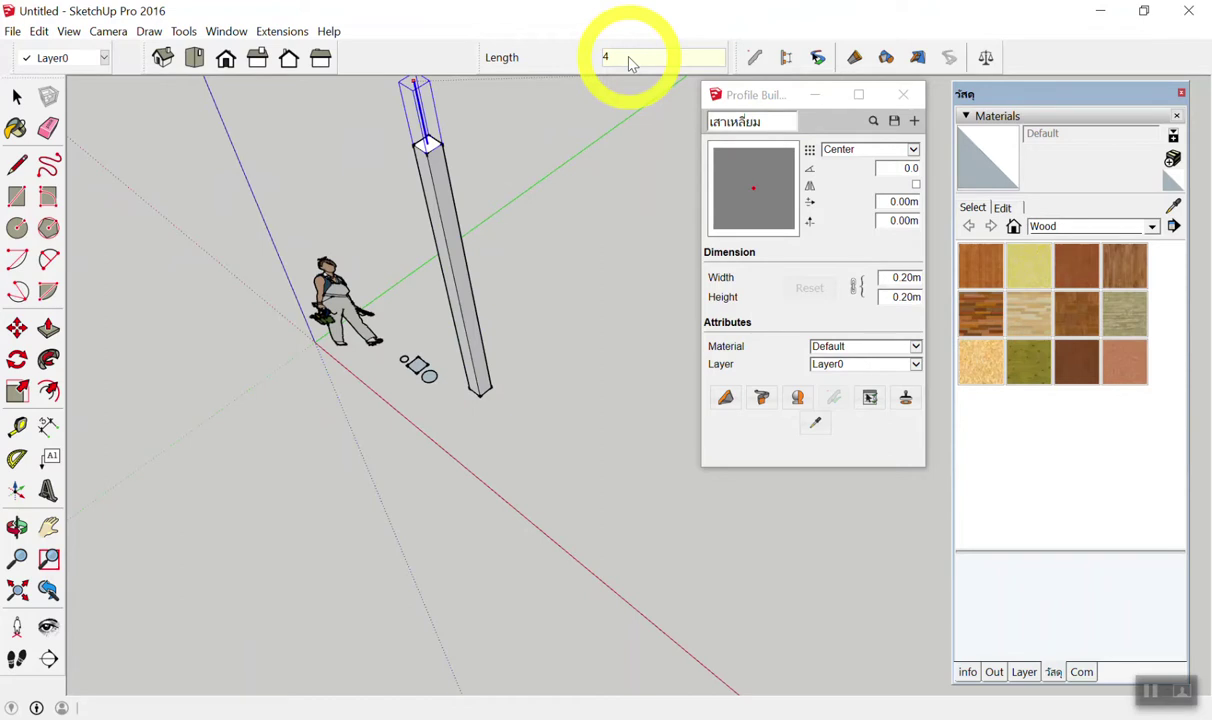
key("Return")
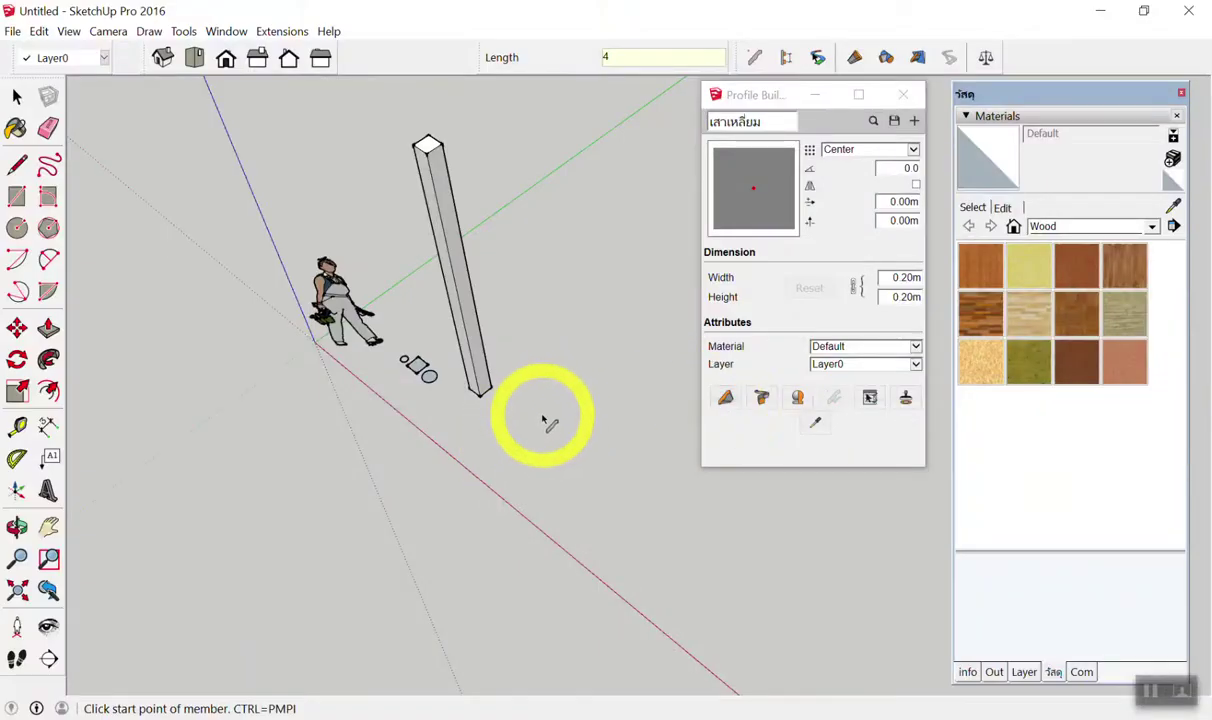
left_click(541, 418)
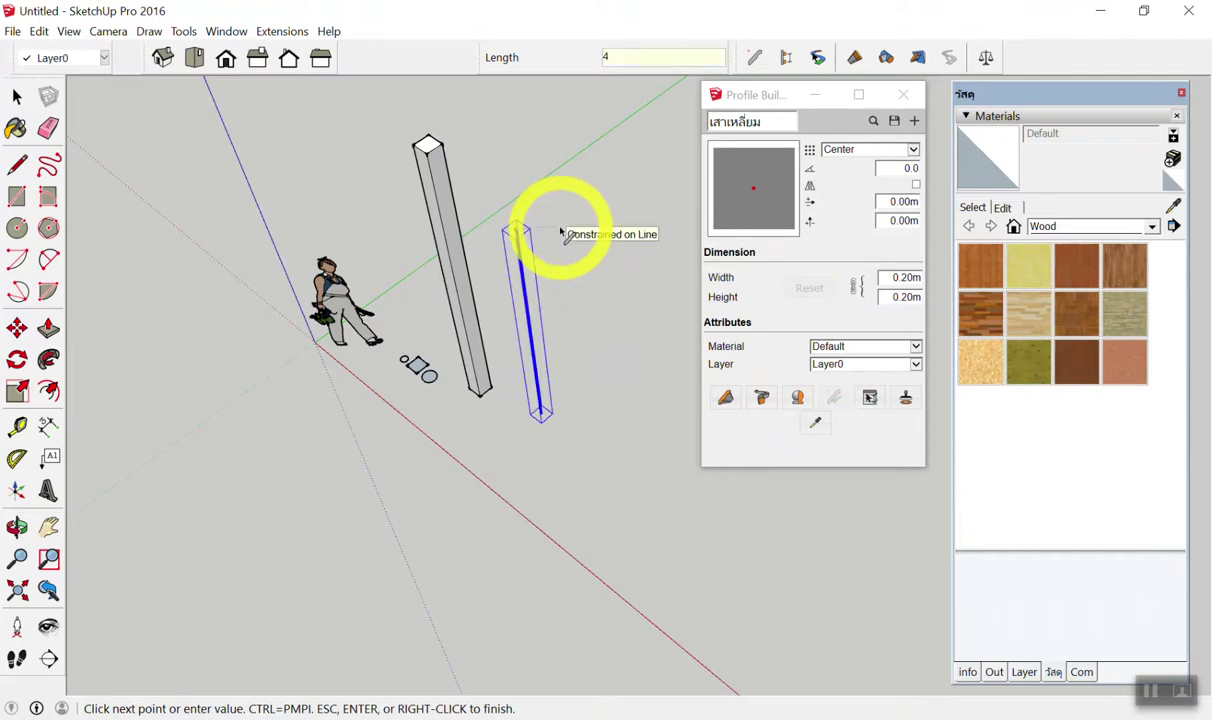
key("Return")
key("space")
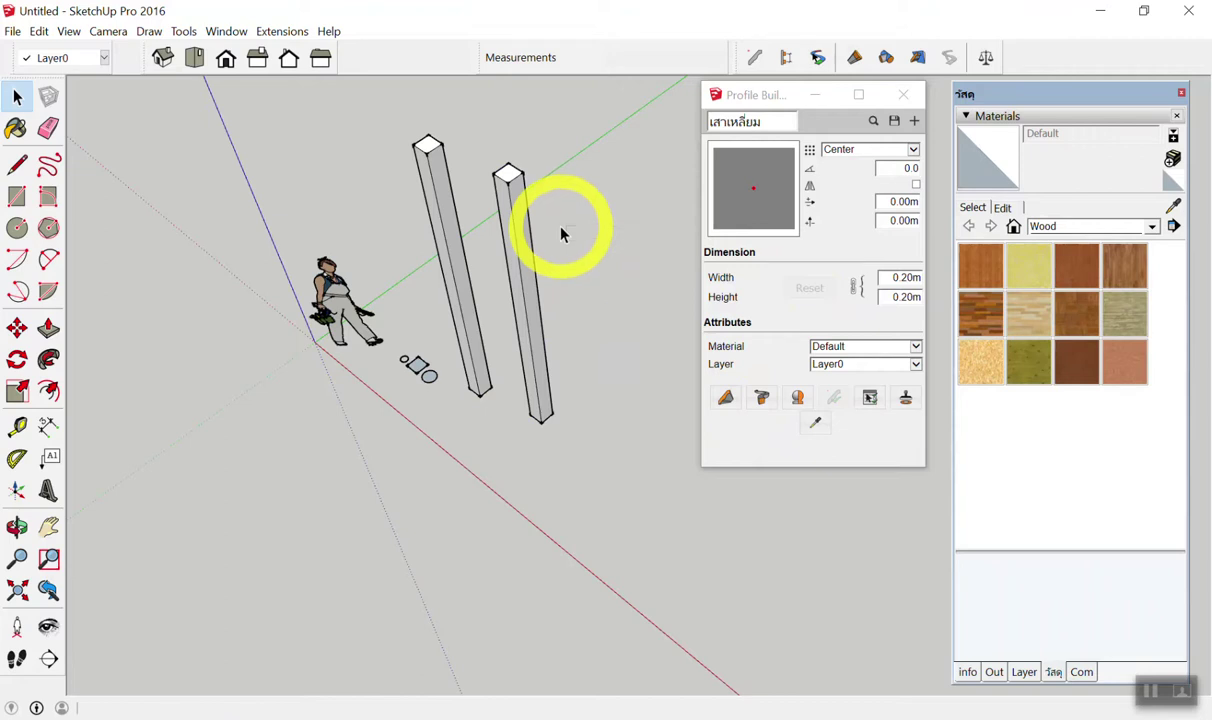
scroll(560, 235, "down", 3)
mouse_move(560, 235)
middle_mouse_down()
mouse_move(454, 216)
mouse_move(533, 265)
mouse_move(584, 154)
middle_mouse_up()
scroll(565, 273, "down", 5)
scroll(565, 240, "down", 2)
middle_click_drag(565, 230, 585, 147)
scroll(584, 147, "up", 1)
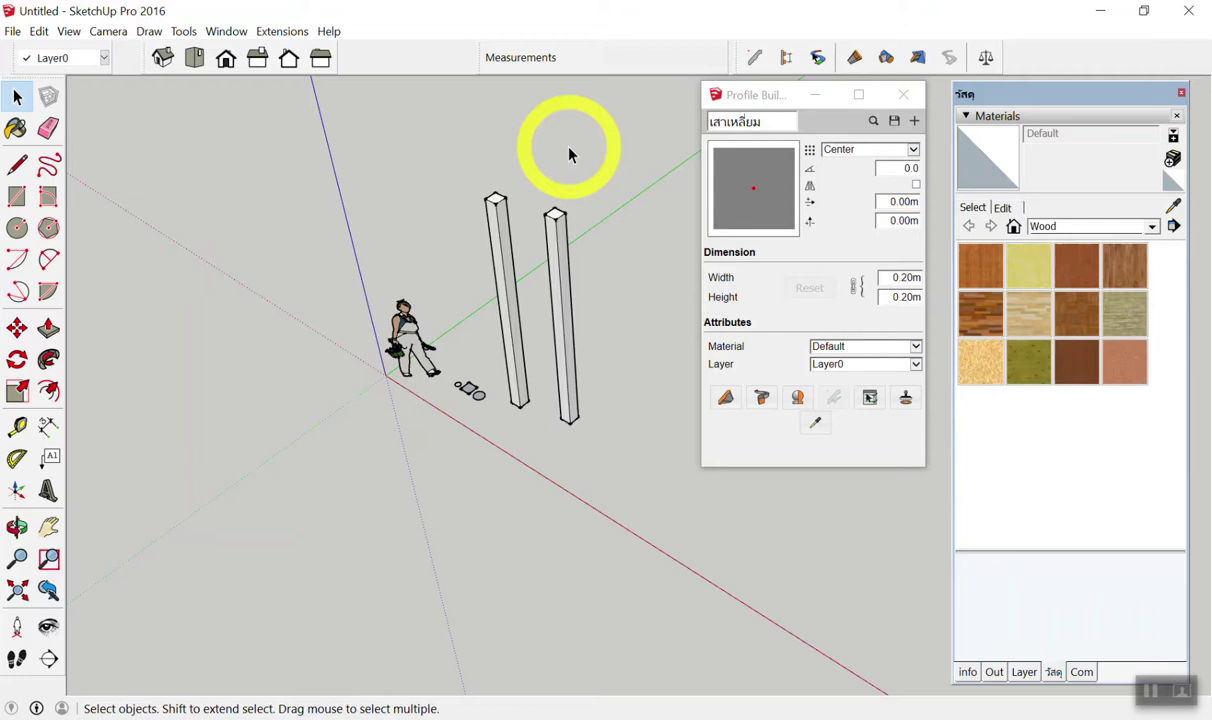
scroll(536, 495, "up", 3)
scroll(460, 582, "up", 2)
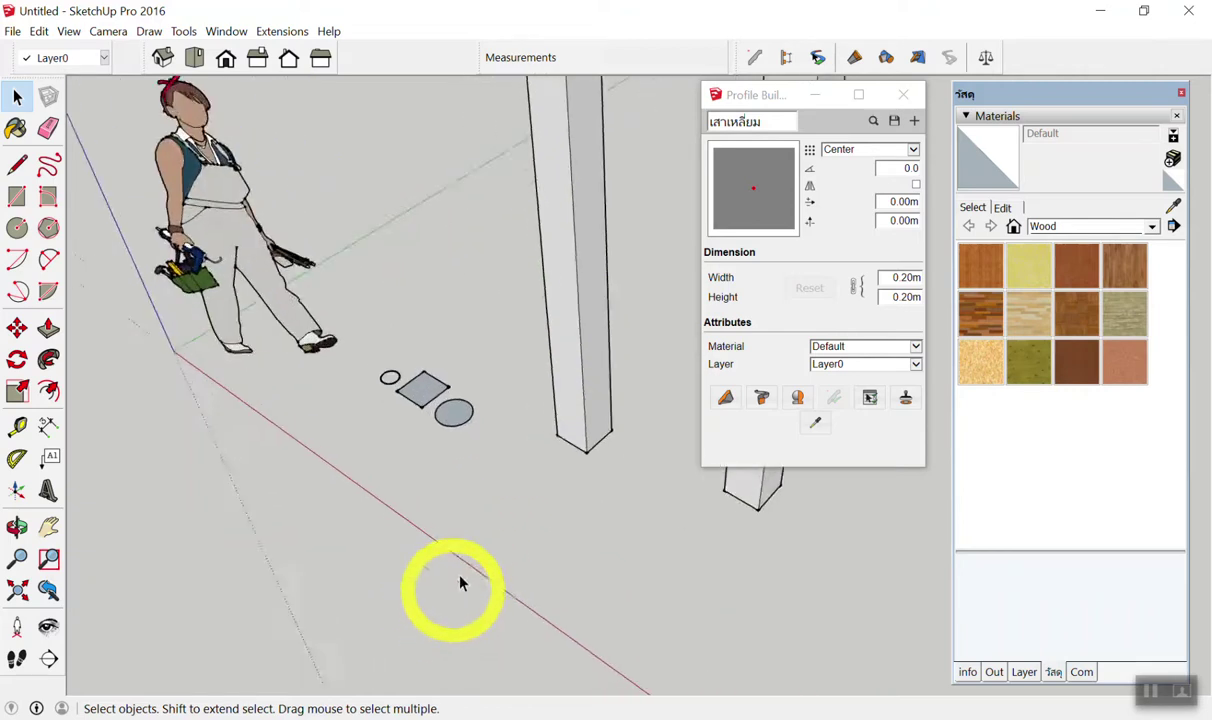
scroll(470, 388, "up", 2)
Select the large circle face, make it profile เสากลม, and set its insertion point to Center.
left_click(460, 372)
double_click(453, 360)
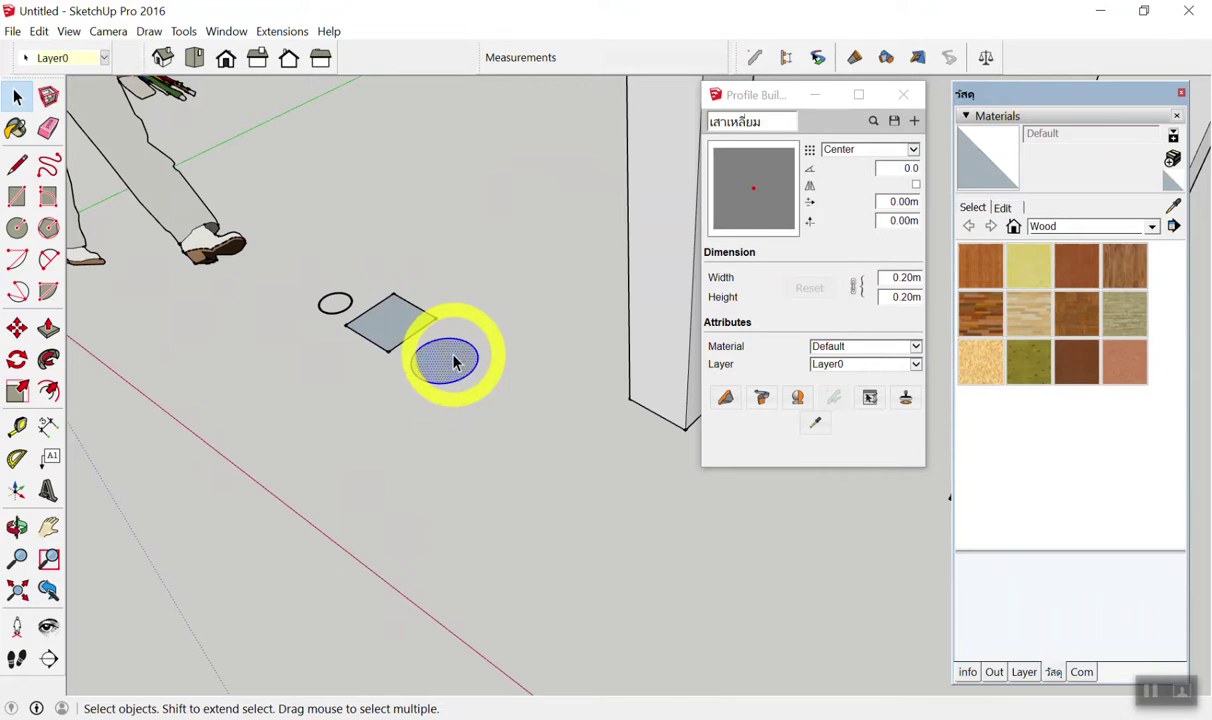
left_click(446, 372)
double_click(448, 370)
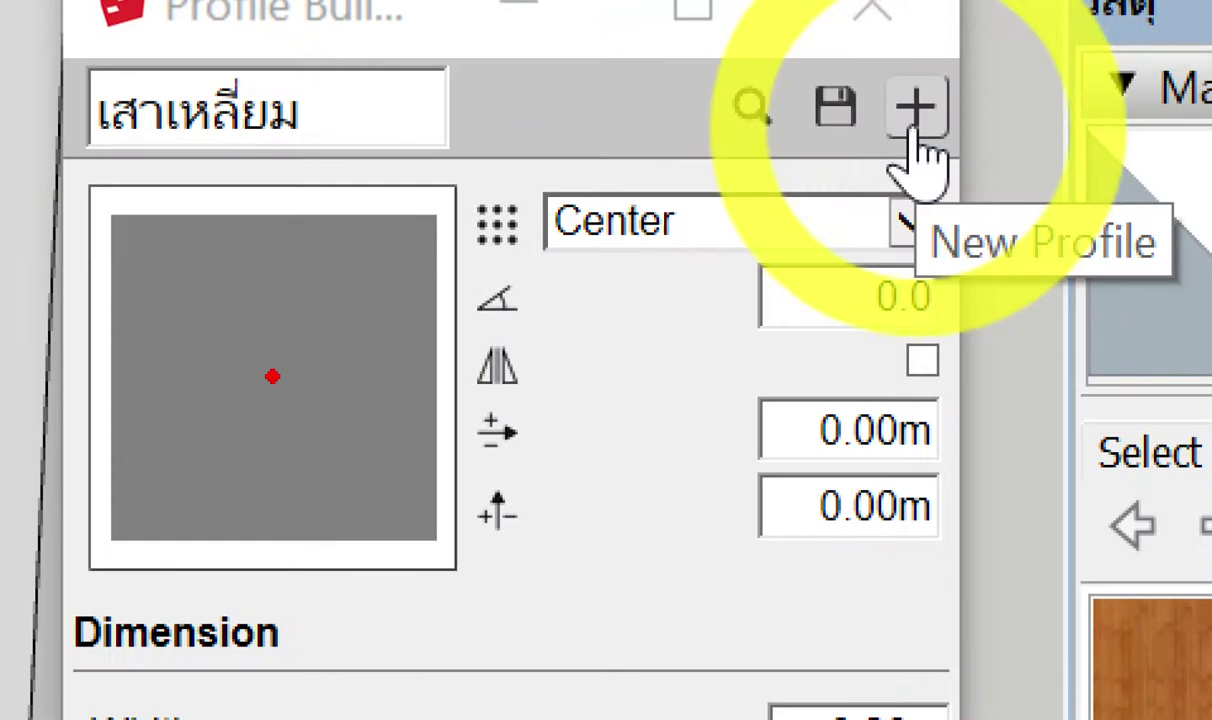
left_click(913, 135)
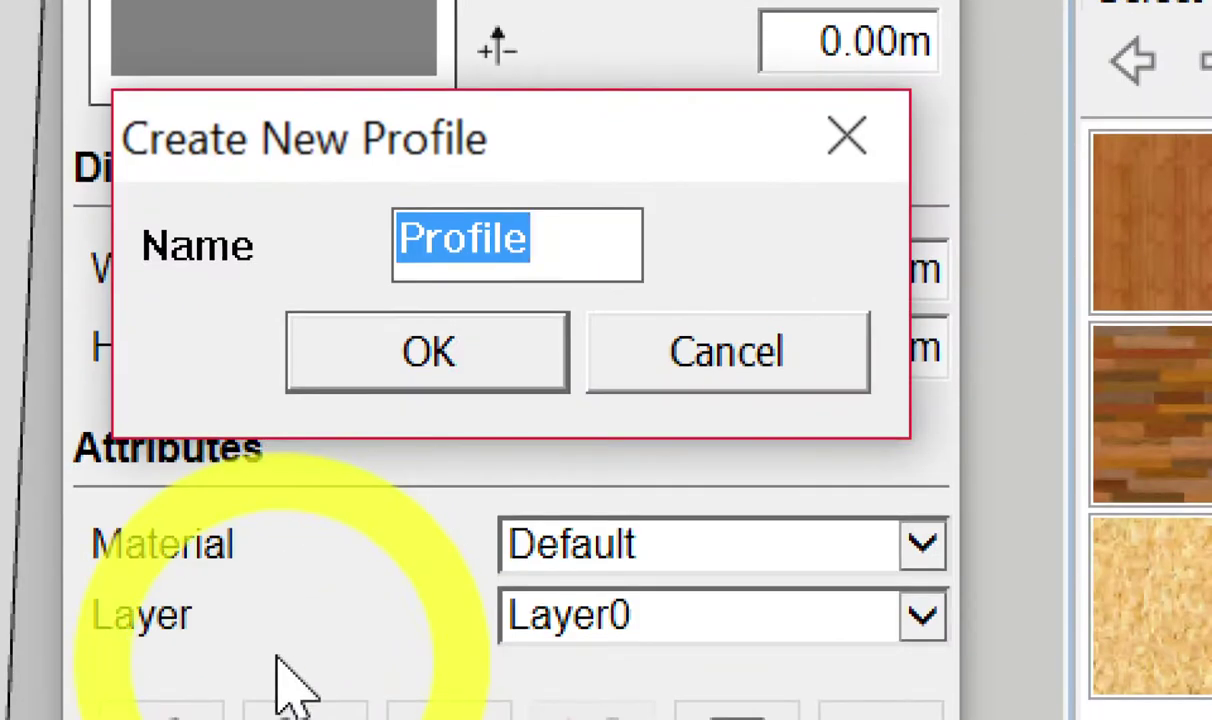
type("glu")
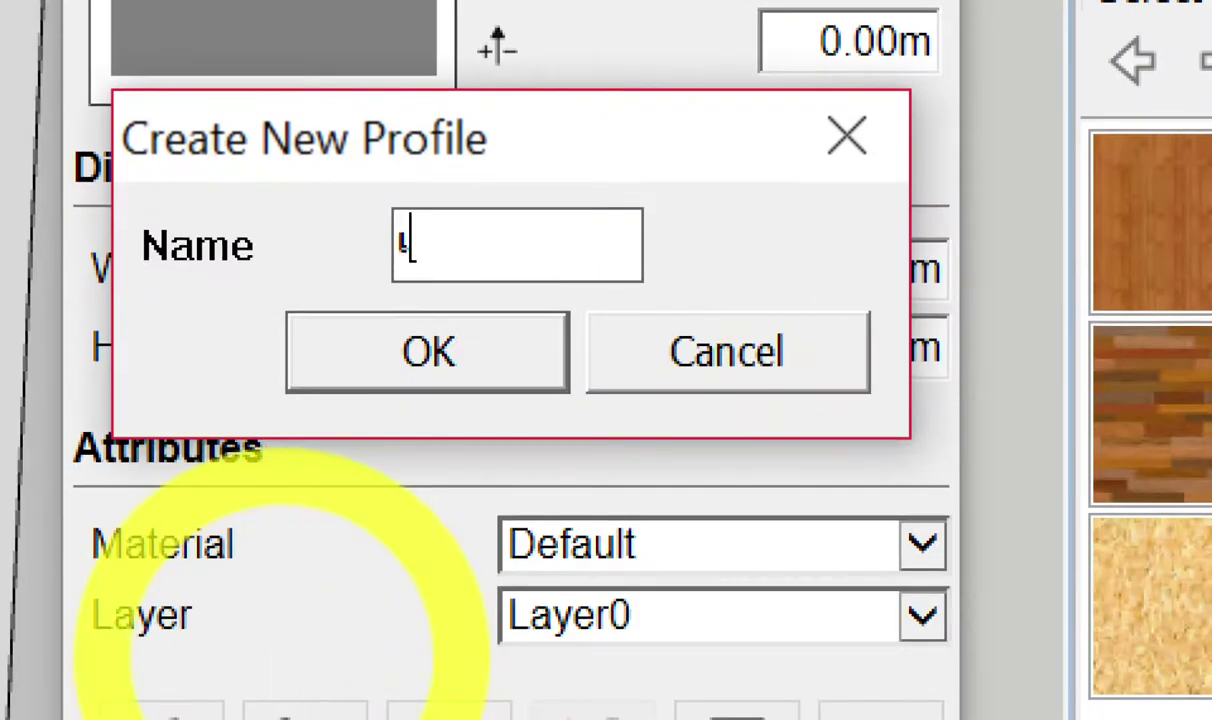
type("ลม")
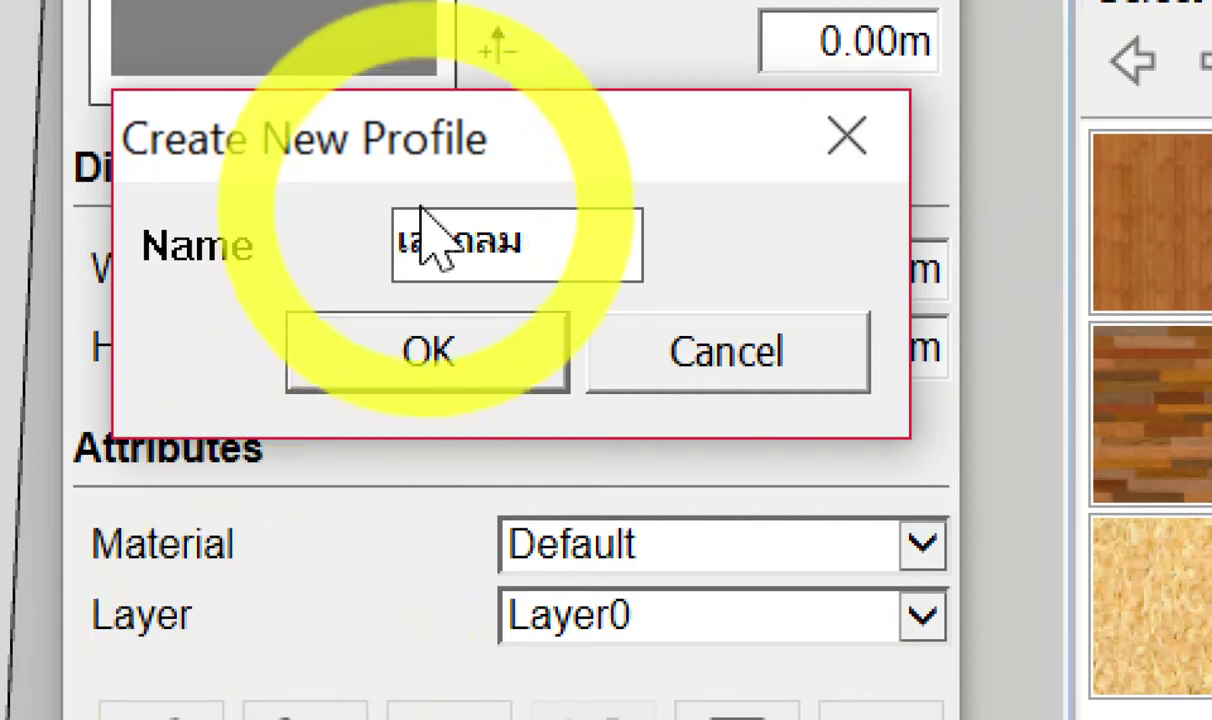
left_click(431, 365)
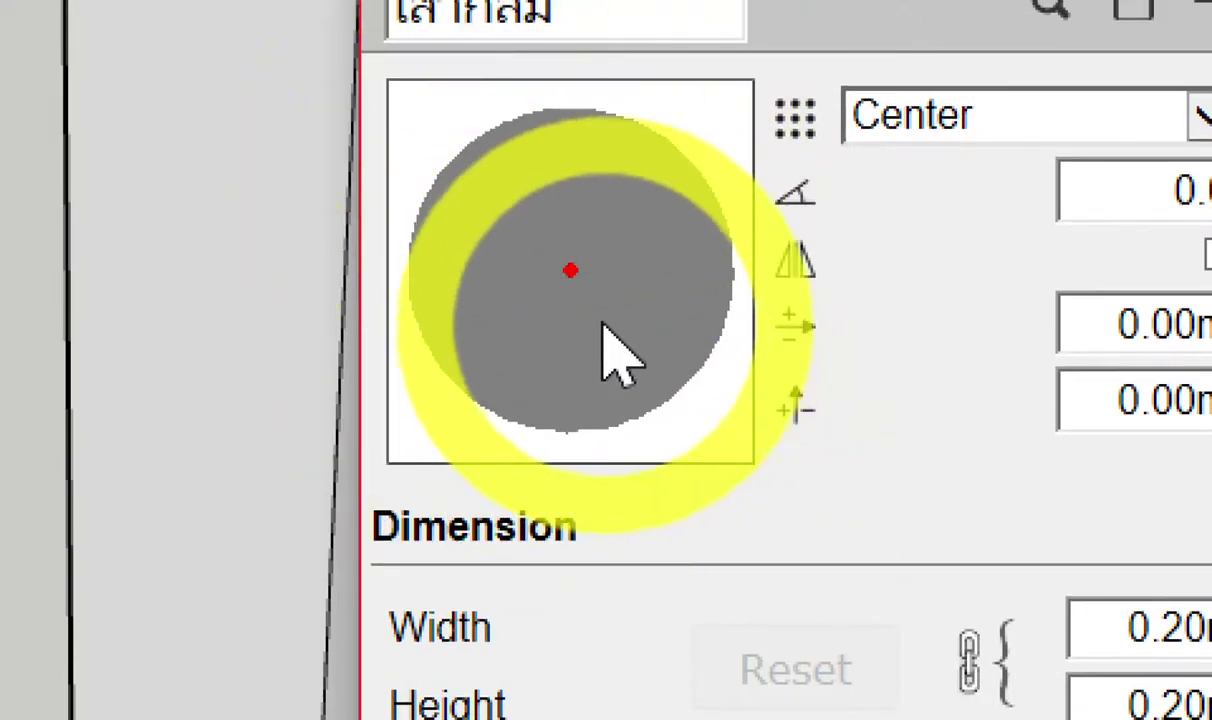
left_click(598, 272)
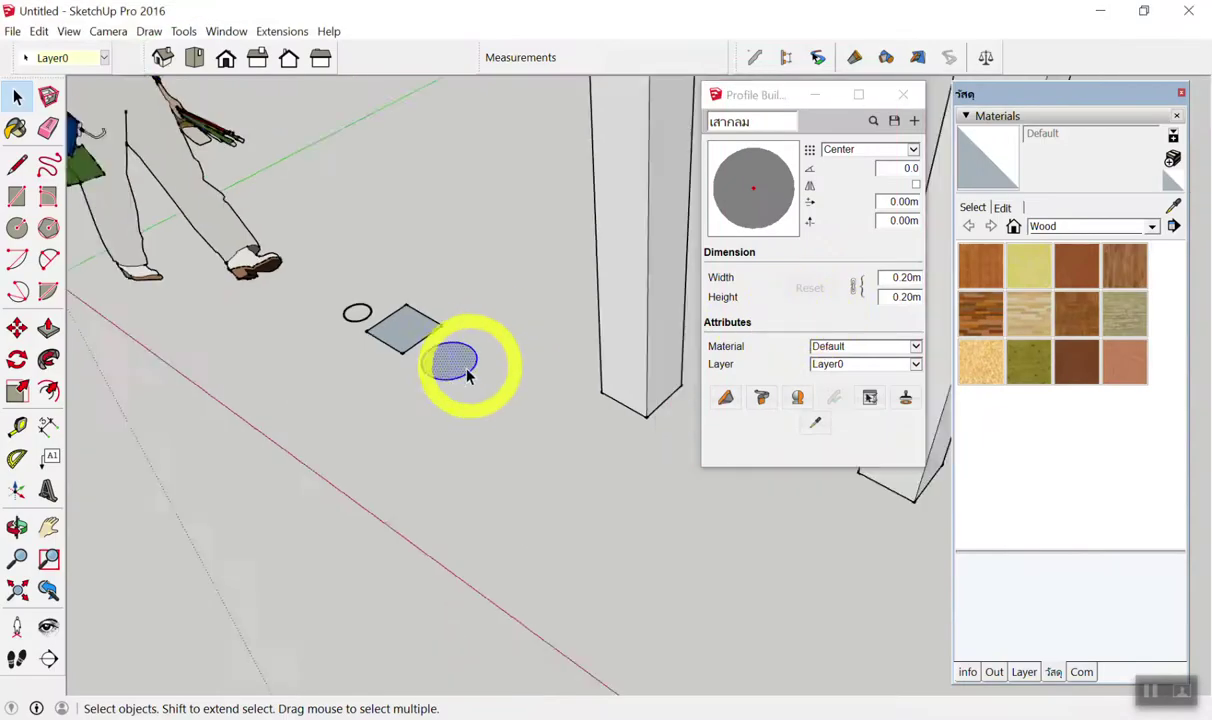
scroll(467, 375, "down", 5)
scroll(382, 379, "down", 3)
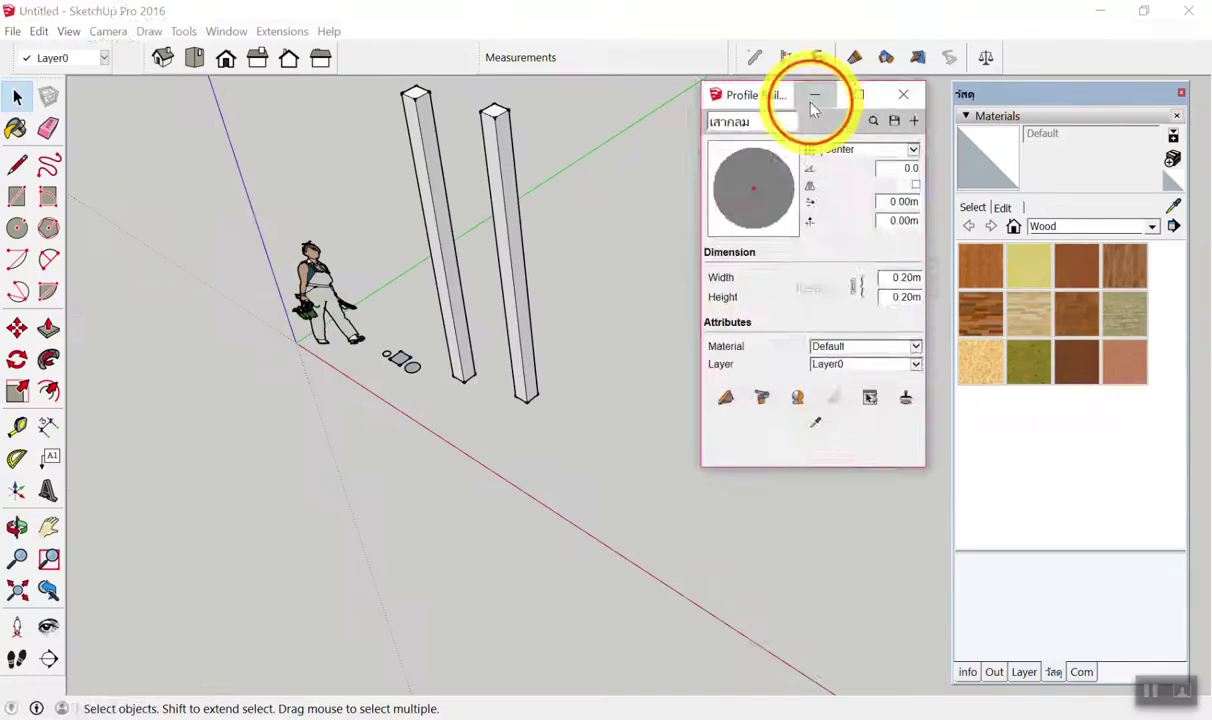
left_click(818, 94)
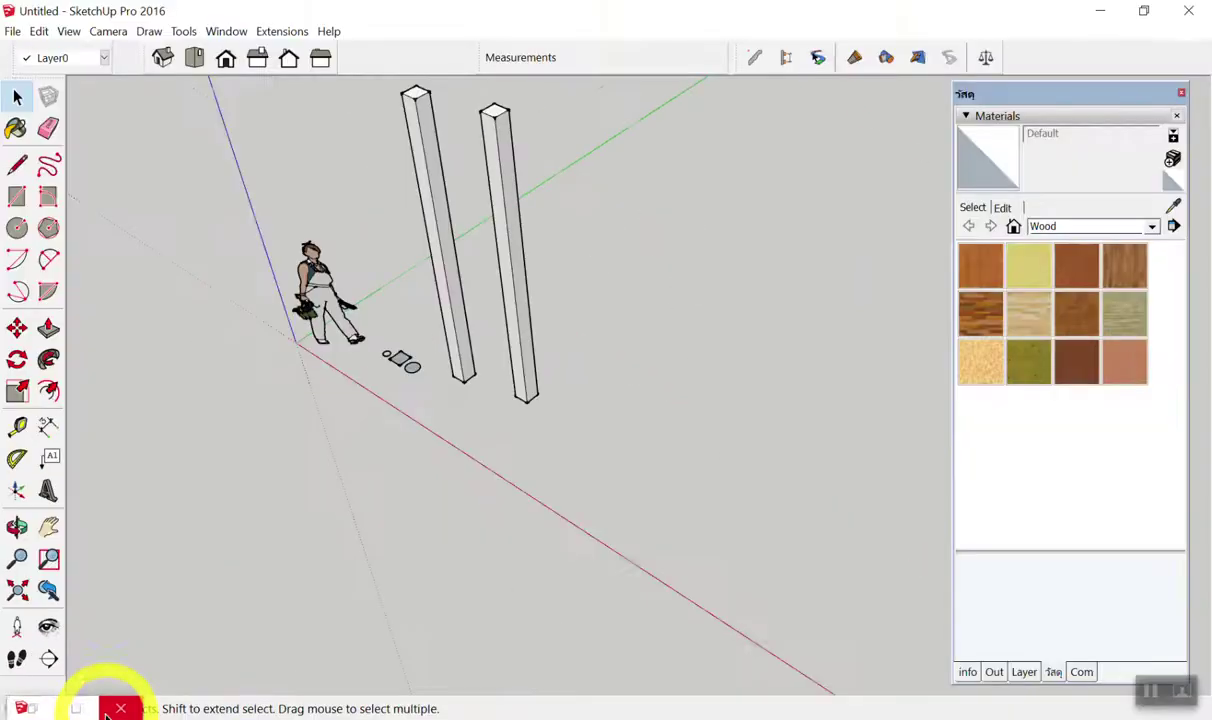
left_click(483, 560)
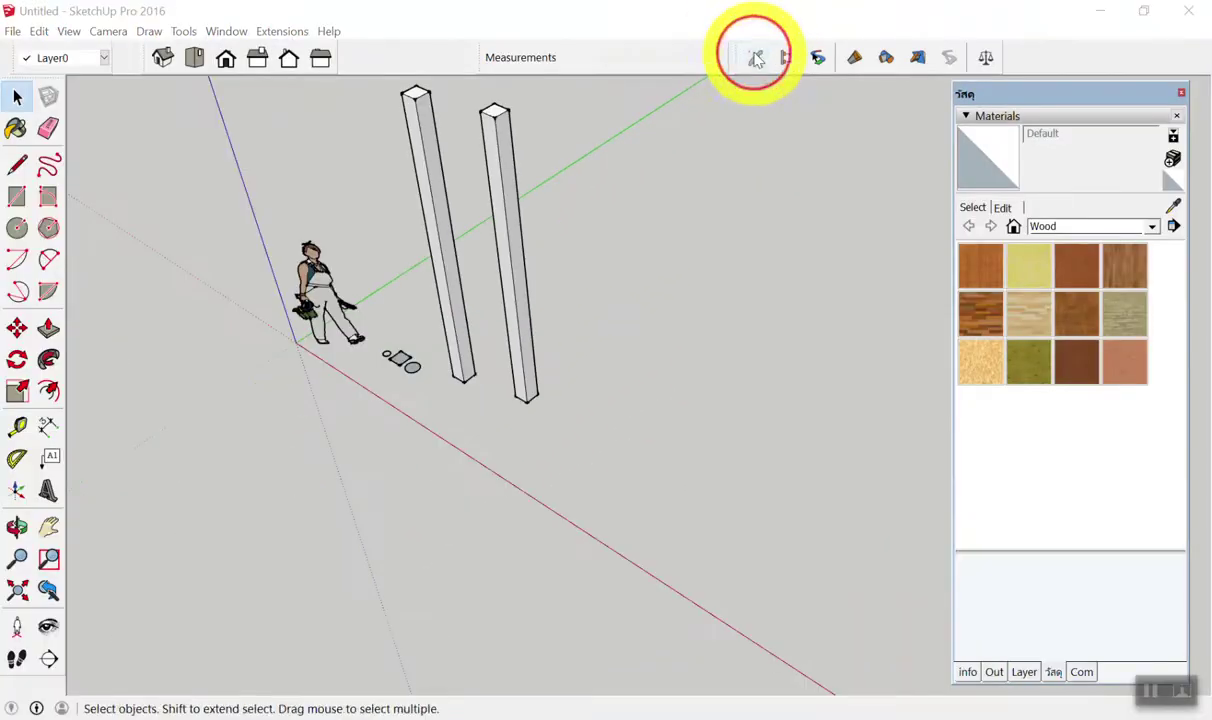
left_click(754, 57)
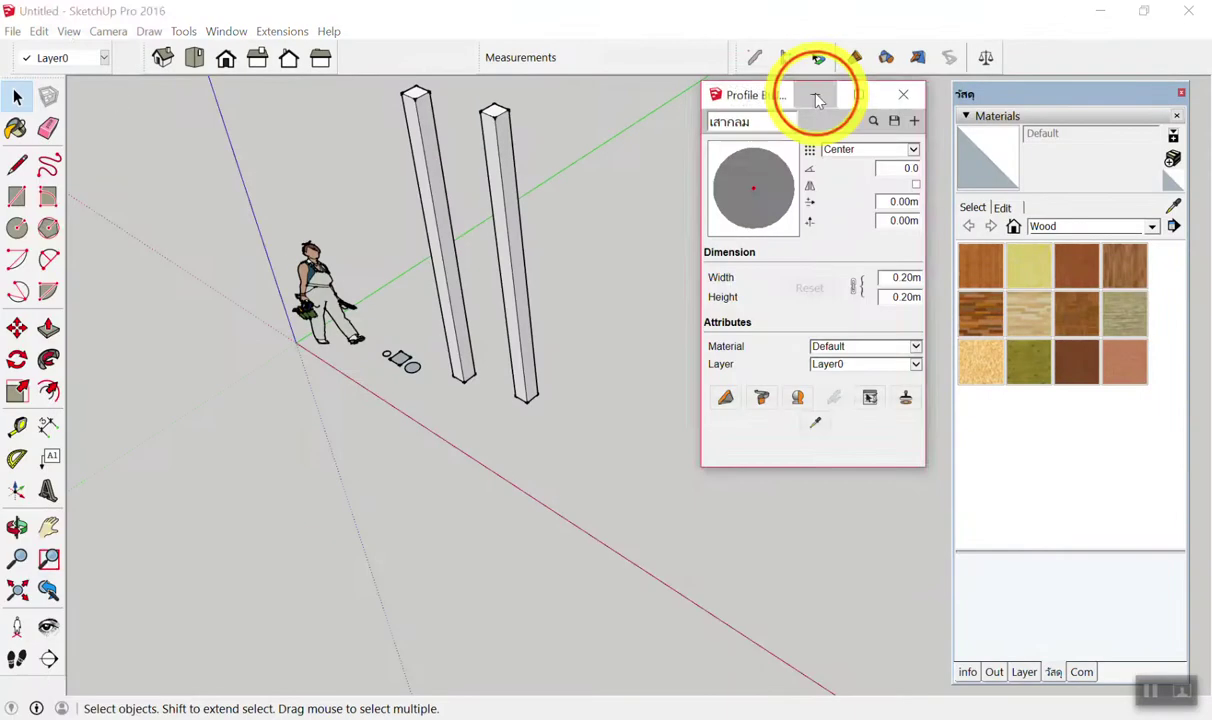
left_click(771, 100)
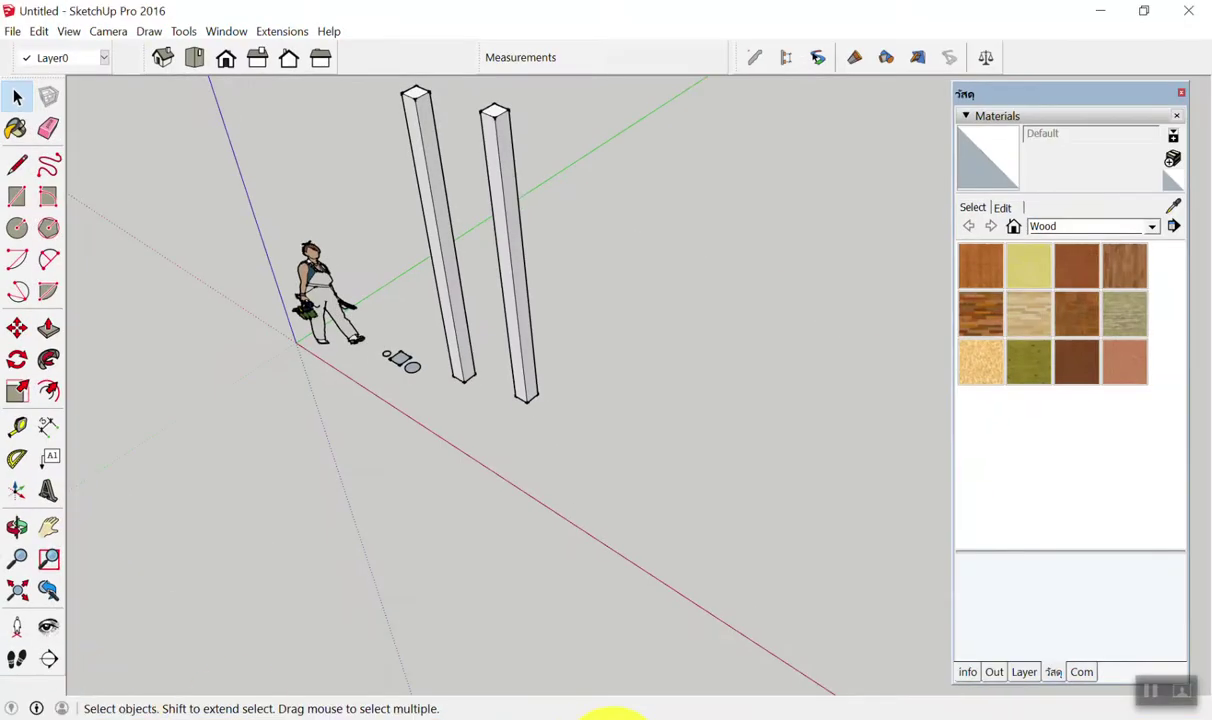
left_click(700, 716)
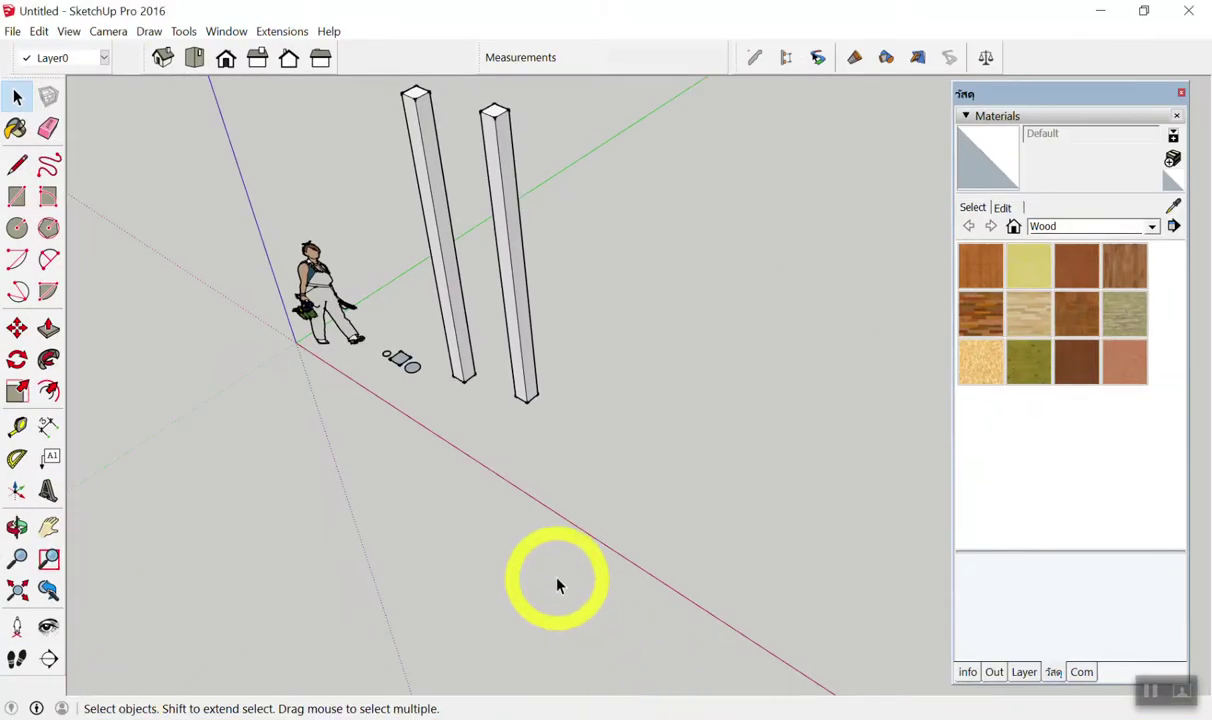
scroll(554, 325, "down", 2)
scroll(480, 305, "up", 3)
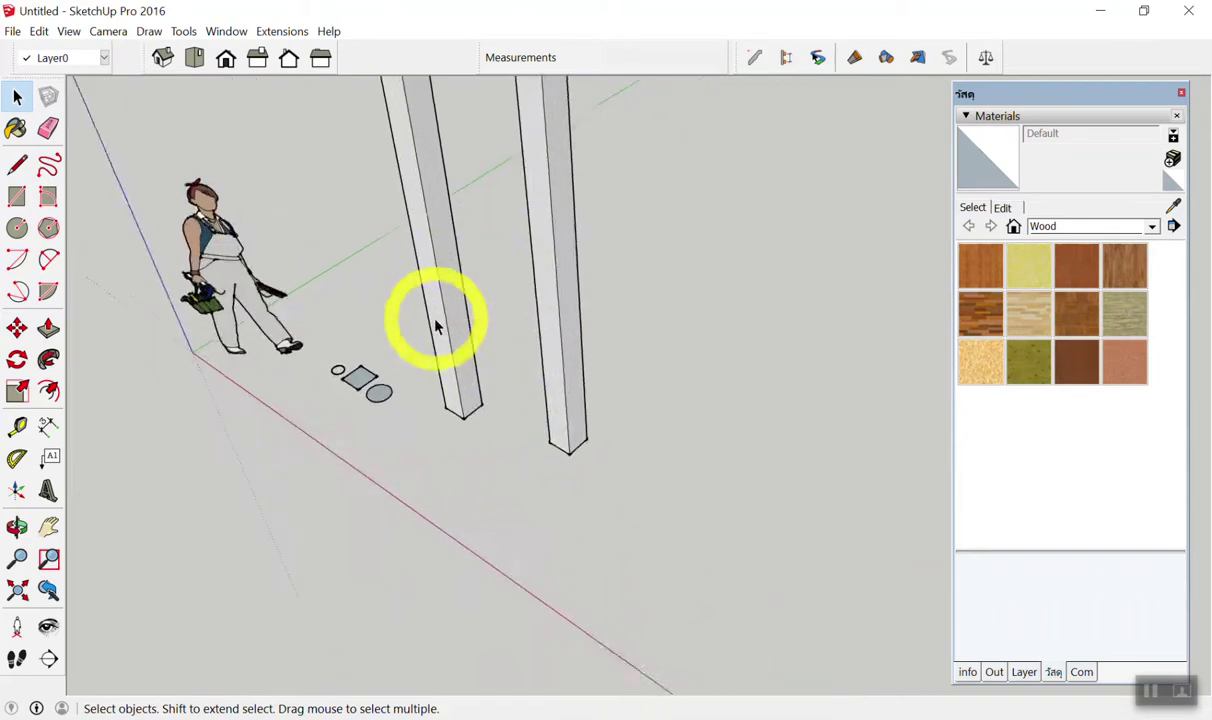
left_click(766, 62)
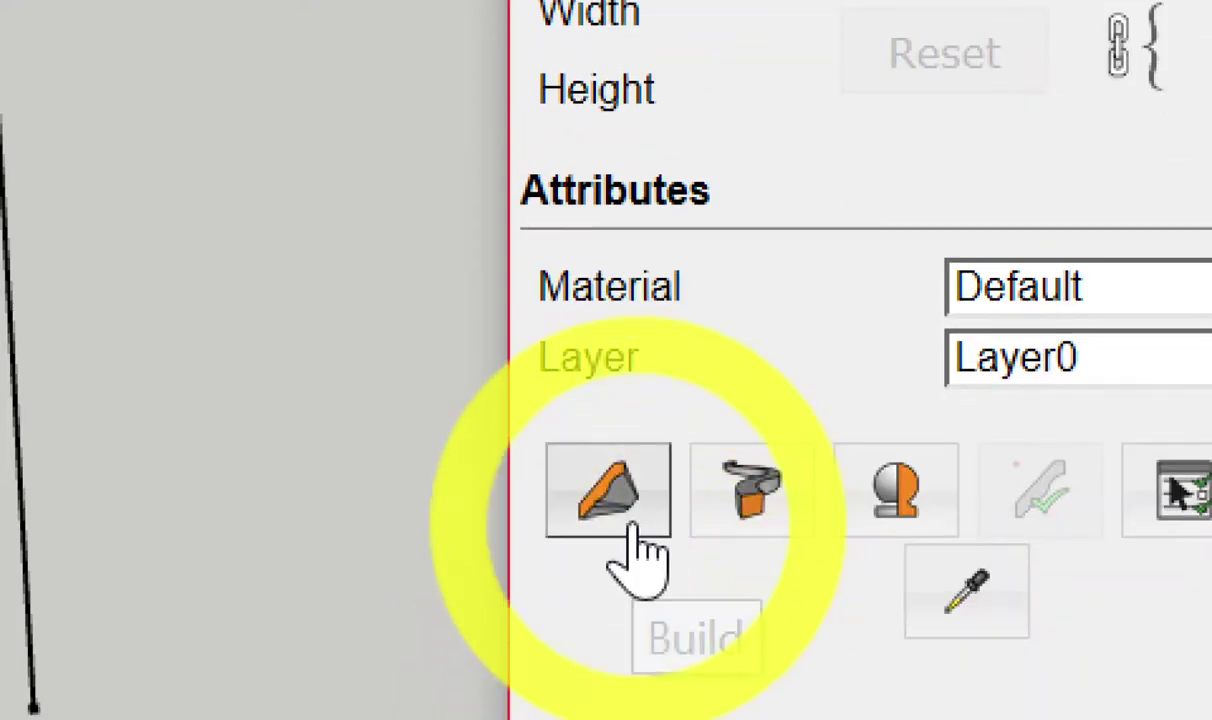
Build a round column from the เสากลม profile with a centred insertion point.
left_click(635, 525)
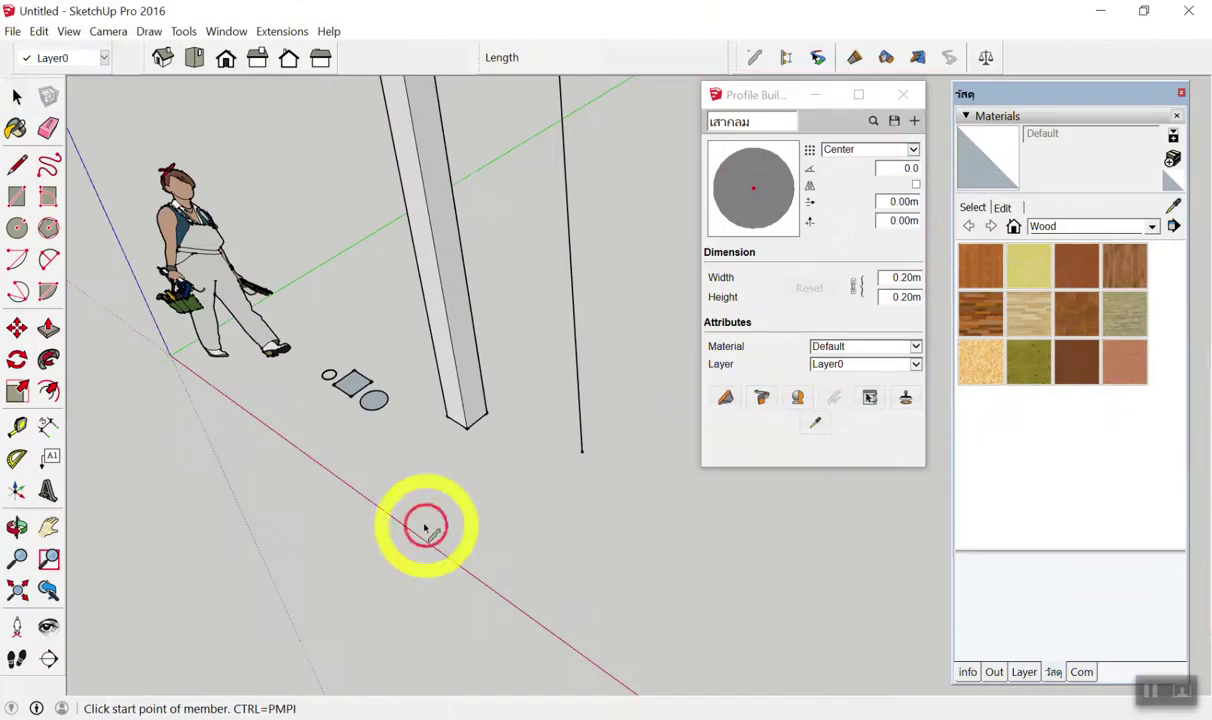
scroll(425, 530, "down", 3)
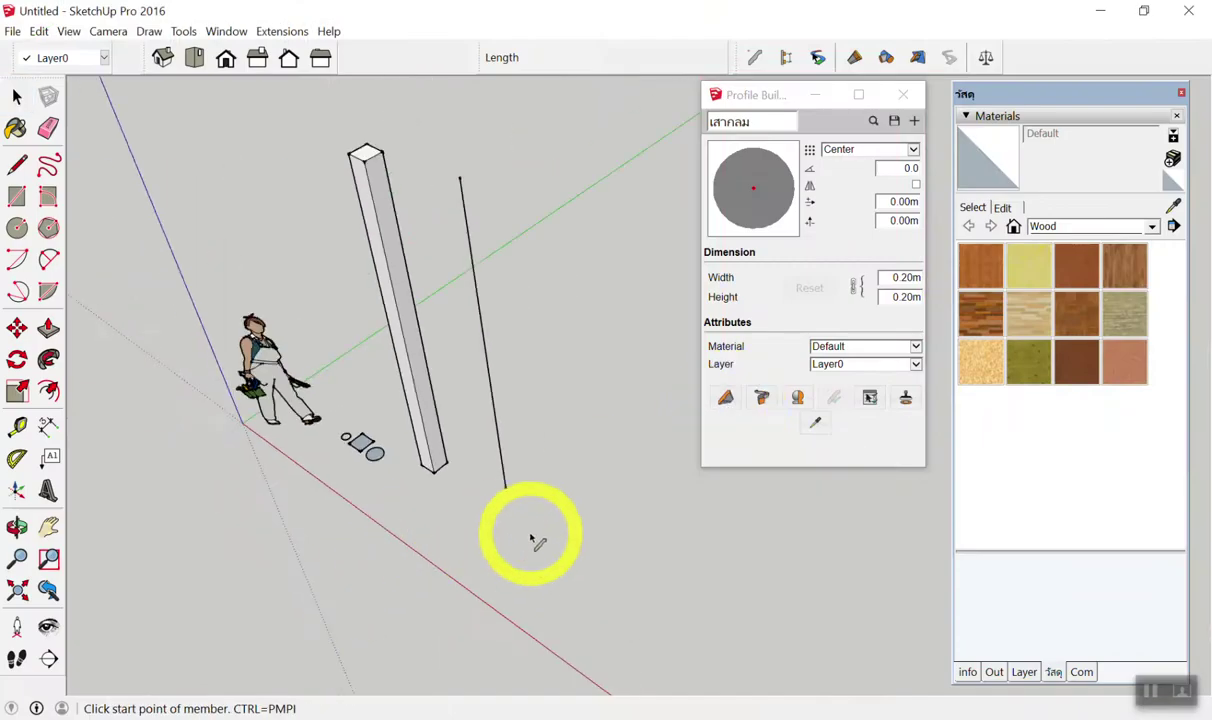
left_click(548, 553)
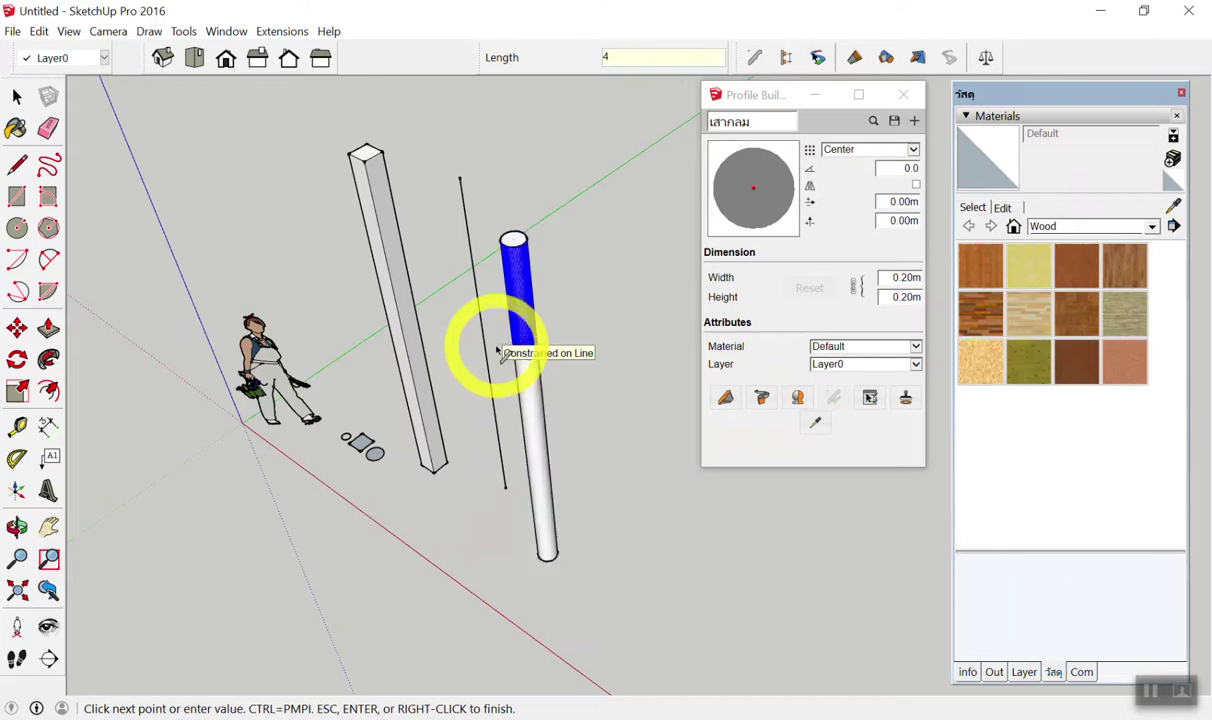
left_click(497, 350)
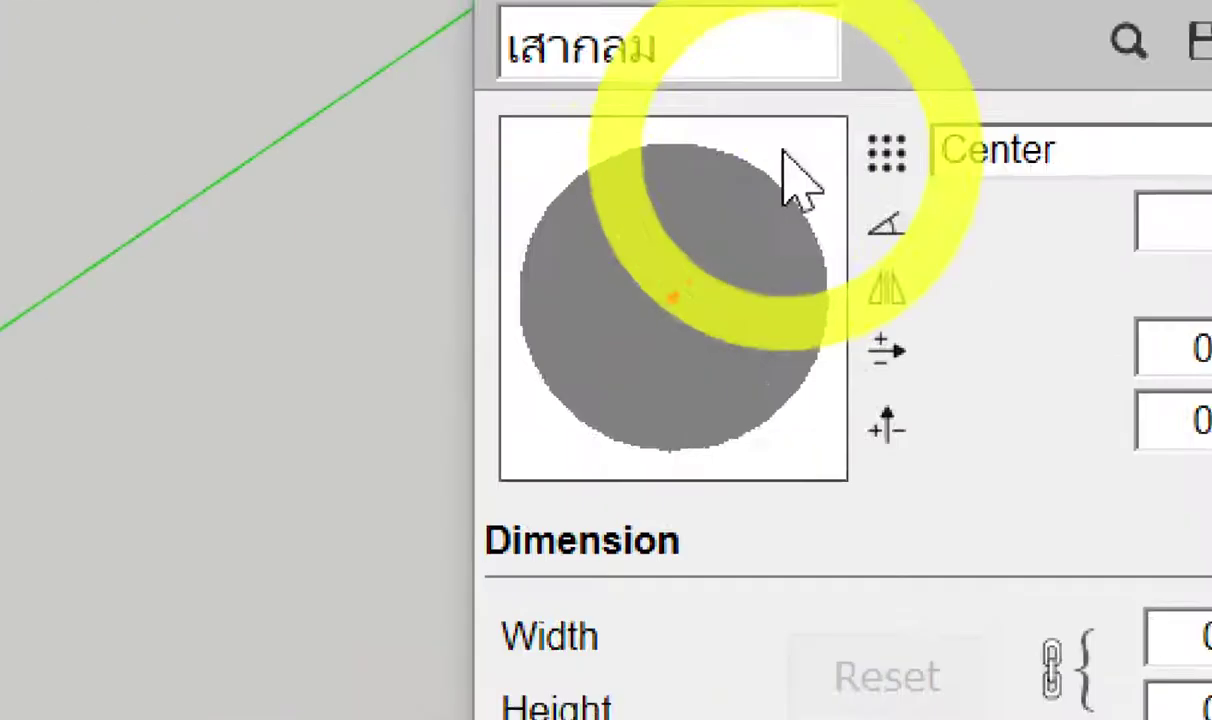
left_click(655, 272)
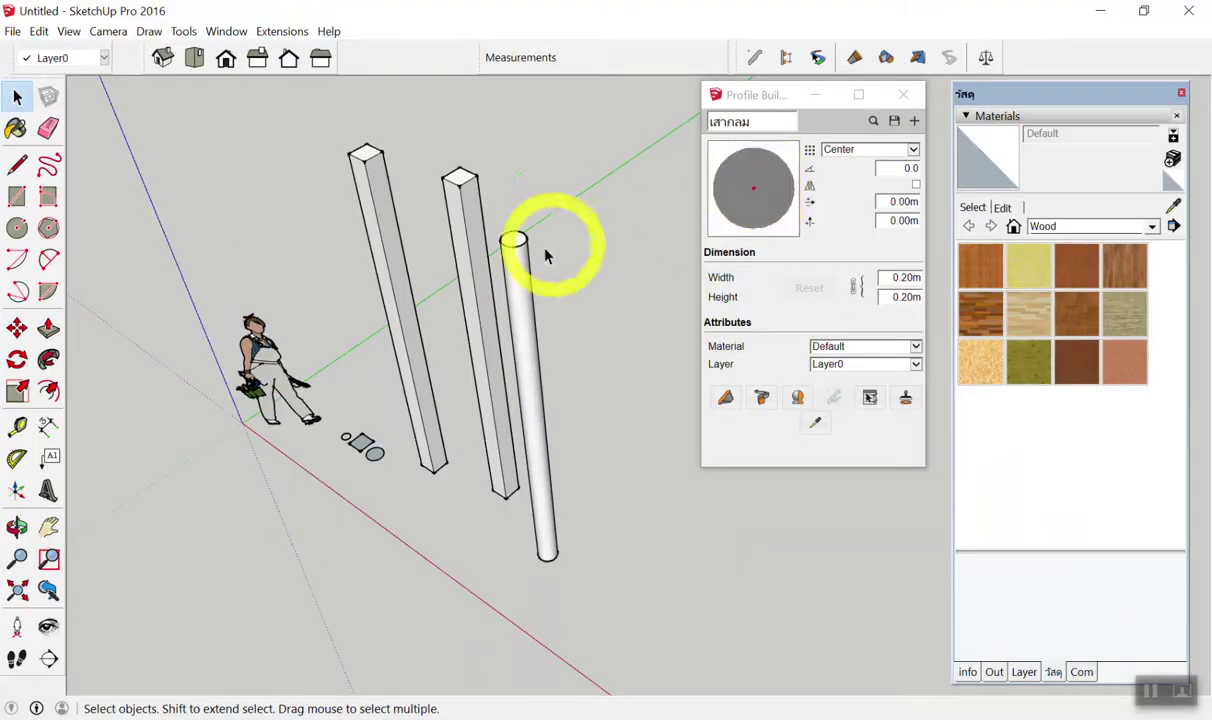
Orbit around the columns, close and reopen the Profile Builder panel, and move it aside.
middle_click_drag(541, 244, 500, 325)
scroll(500, 419, "up", 3)
middle_click_drag(500, 406, 733, 250)
scroll(576, 314, "down", 3)
scroll(620, 290, "down", 2)
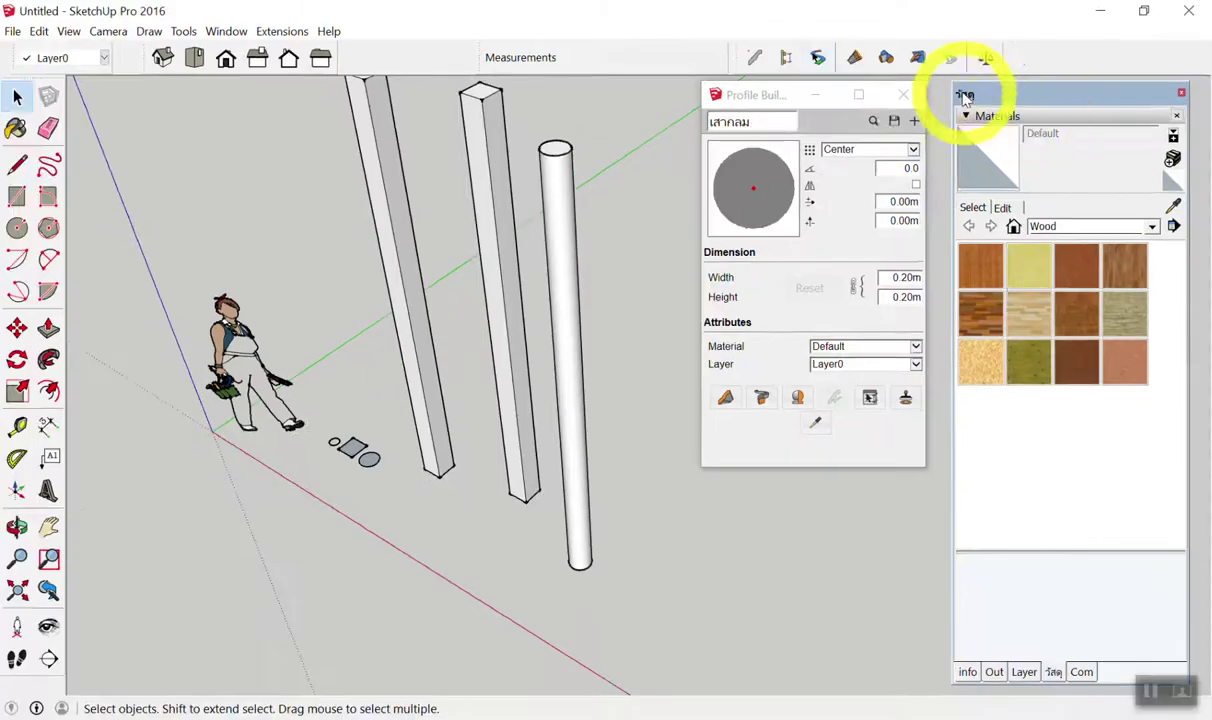
left_click(904, 94)
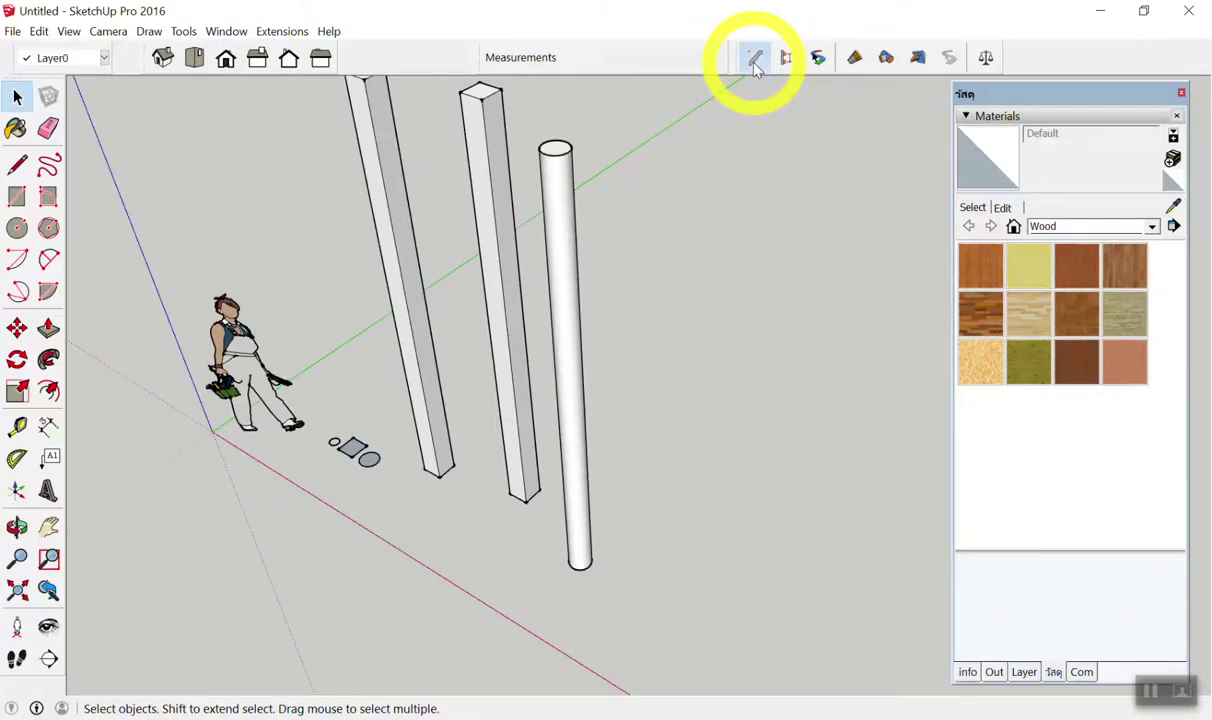
left_click(757, 100)
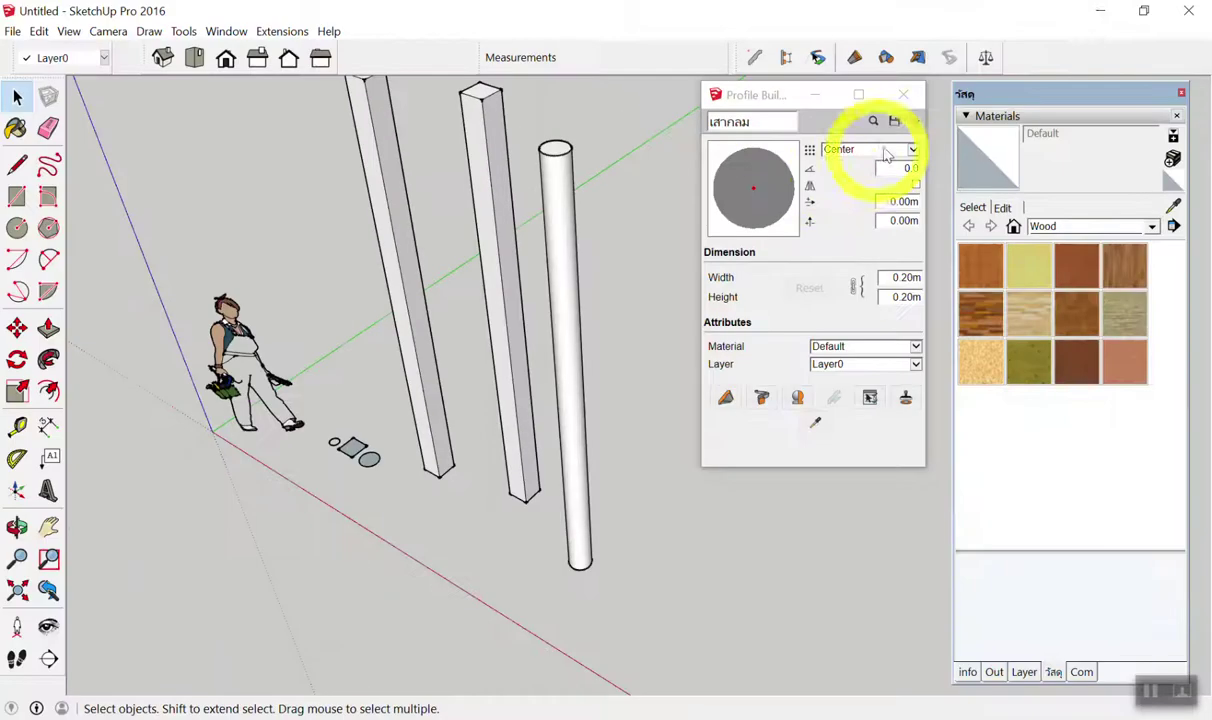
left_click(895, 86)
mouse_move(540, 147)
middle_mouse_down()
mouse_move(533, 178)
mouse_move(703, 141)
middle_mouse_up()
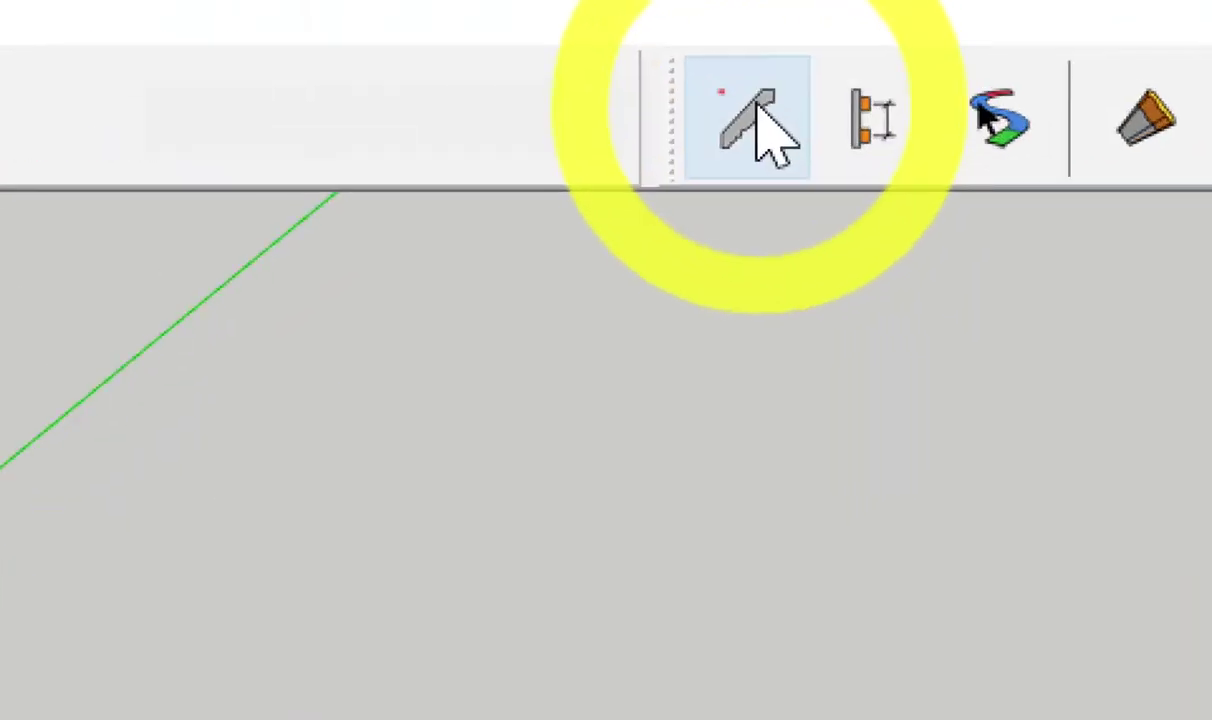
left_click(757, 106)
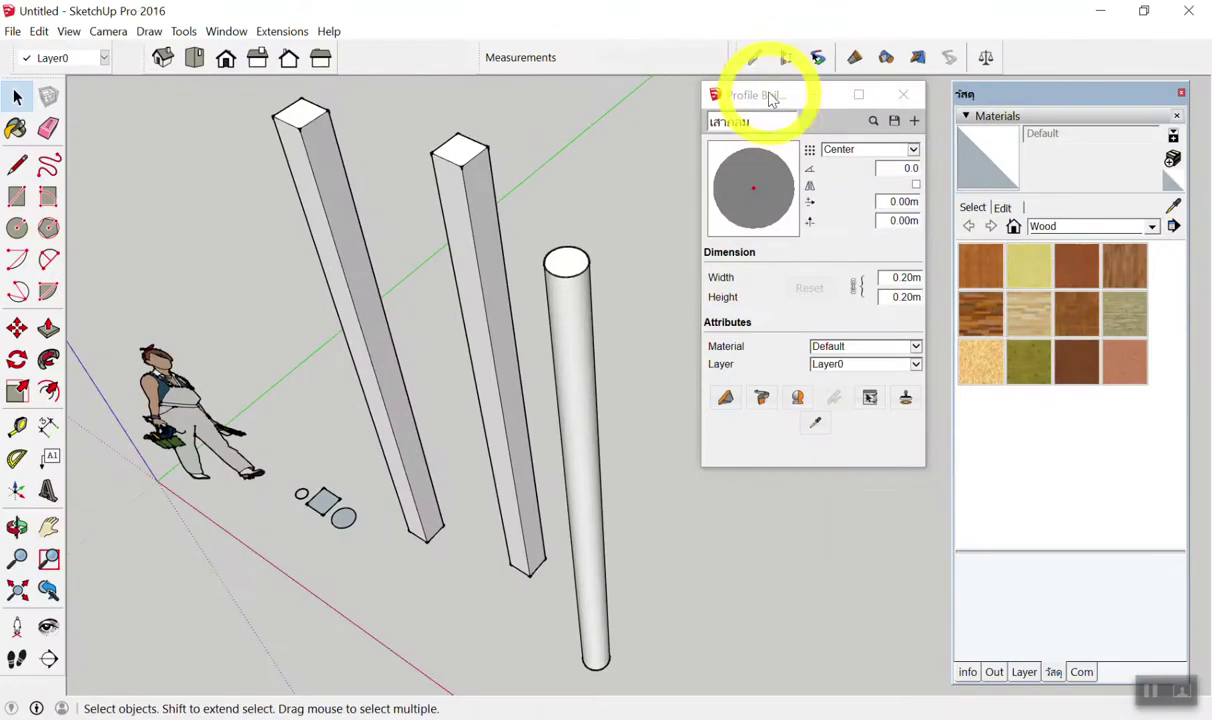
mouse_move(770, 97)
left_mouse_down()
mouse_move(808, 180)
mouse_move(787, 104)
left_mouse_up()
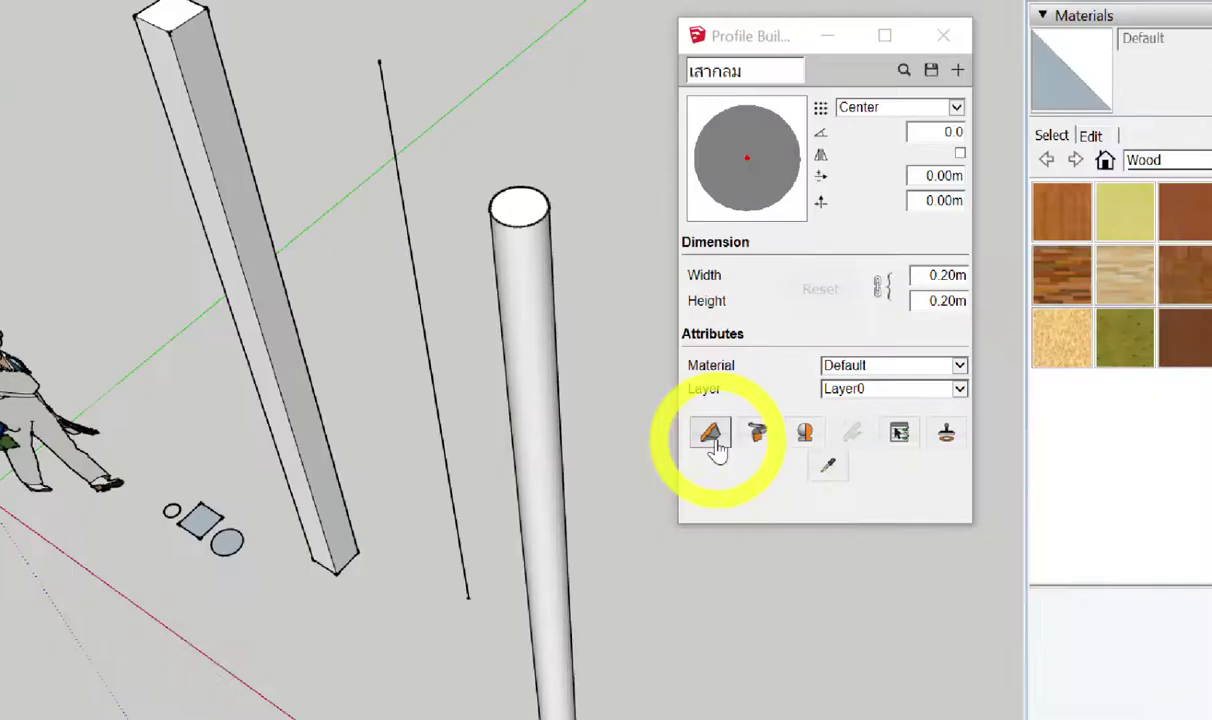
Build another 4 m เสากลม round column beside the first and orbit to check it.
left_click(714, 440)
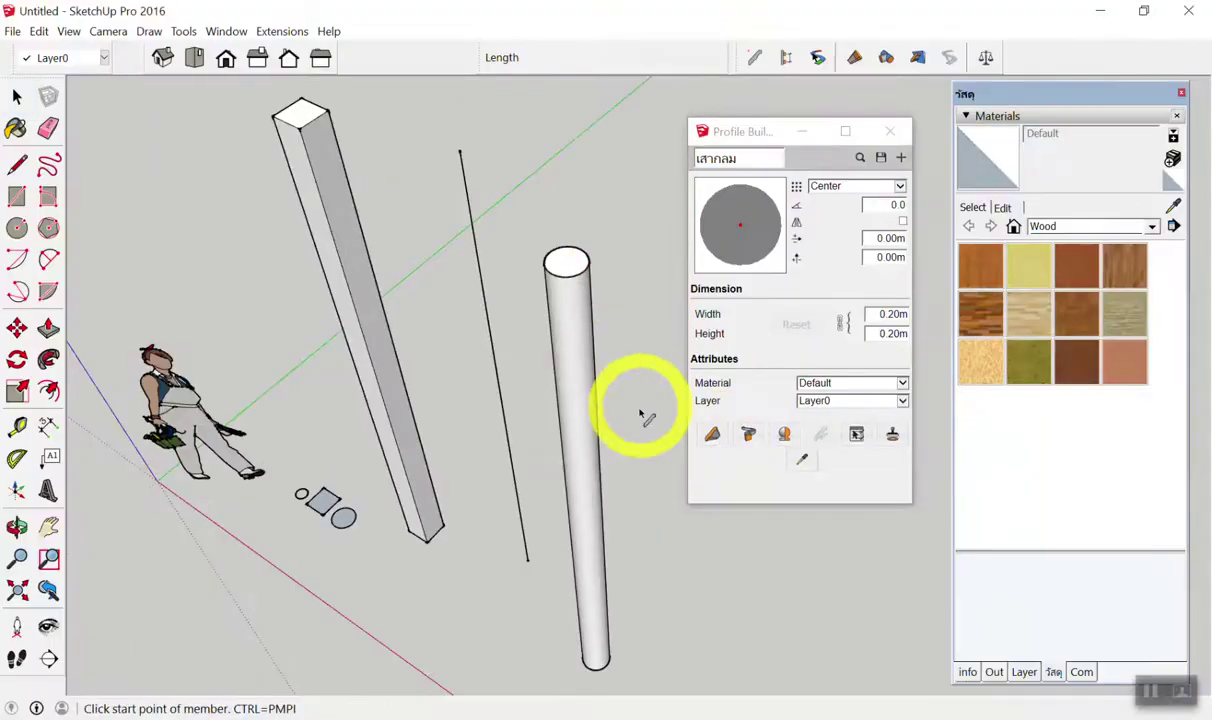
scroll(622, 319, "down", 3)
scroll(619, 503, "down", 3)
left_click(651, 545)
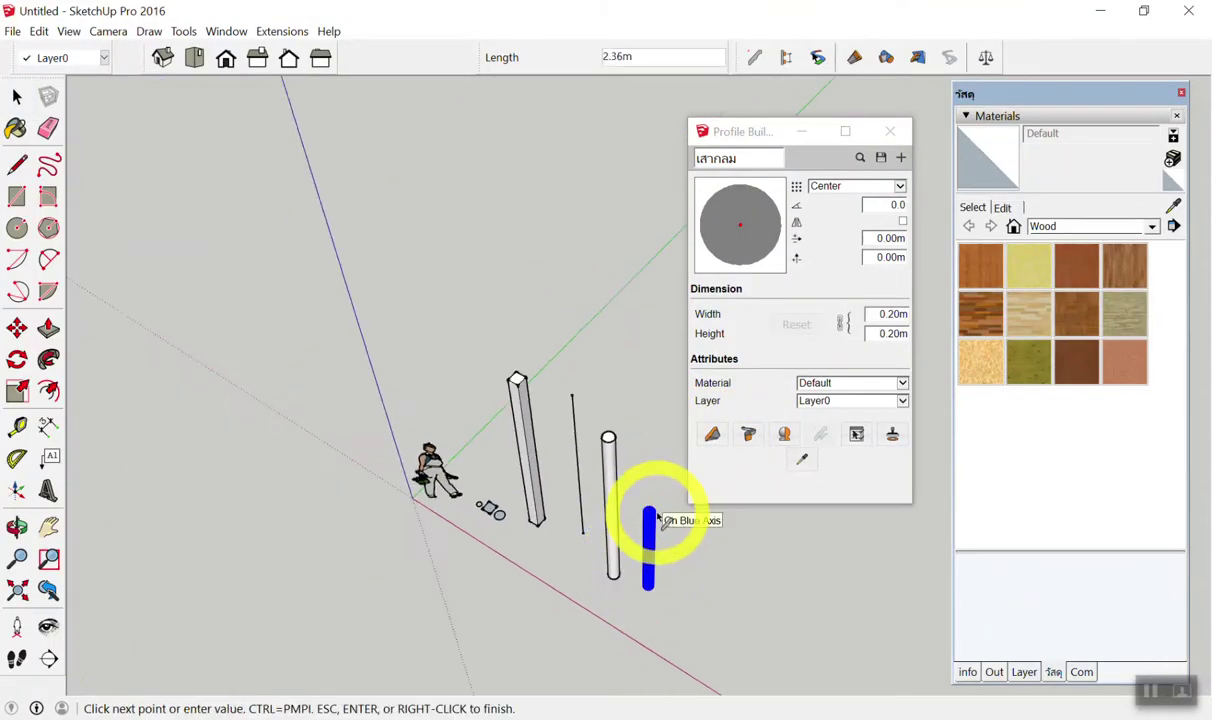
scroll(662, 517, "up", 1)
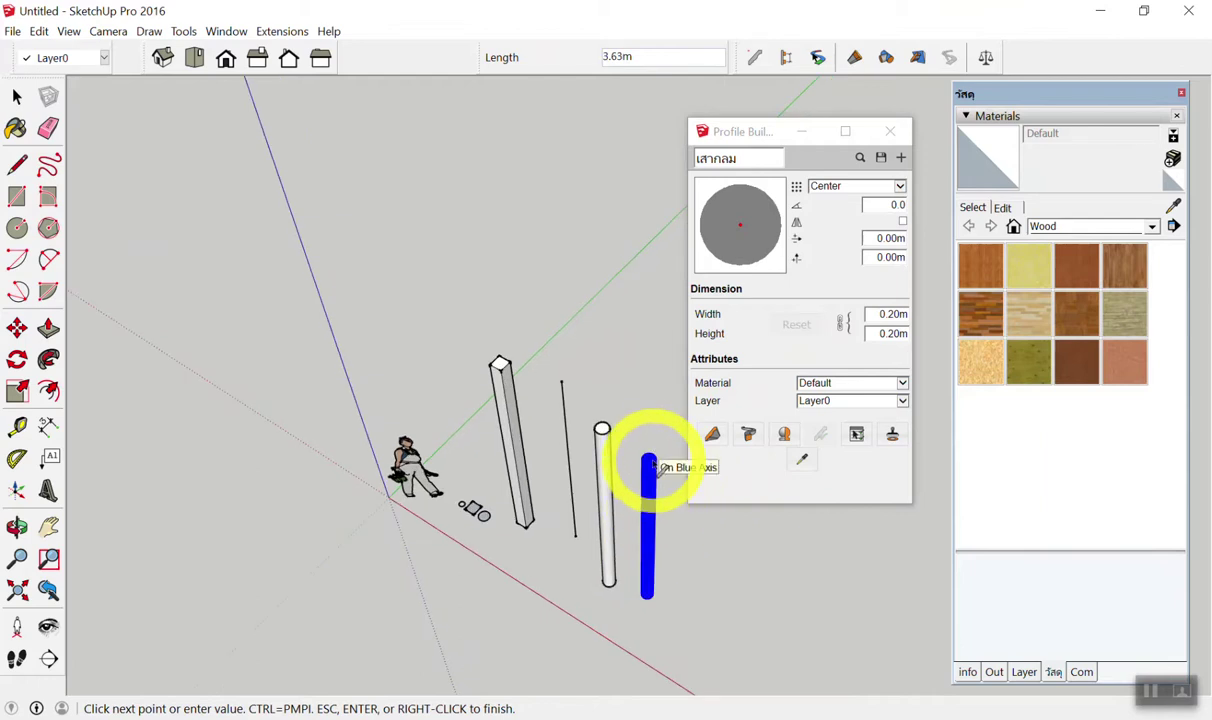
key("Return")
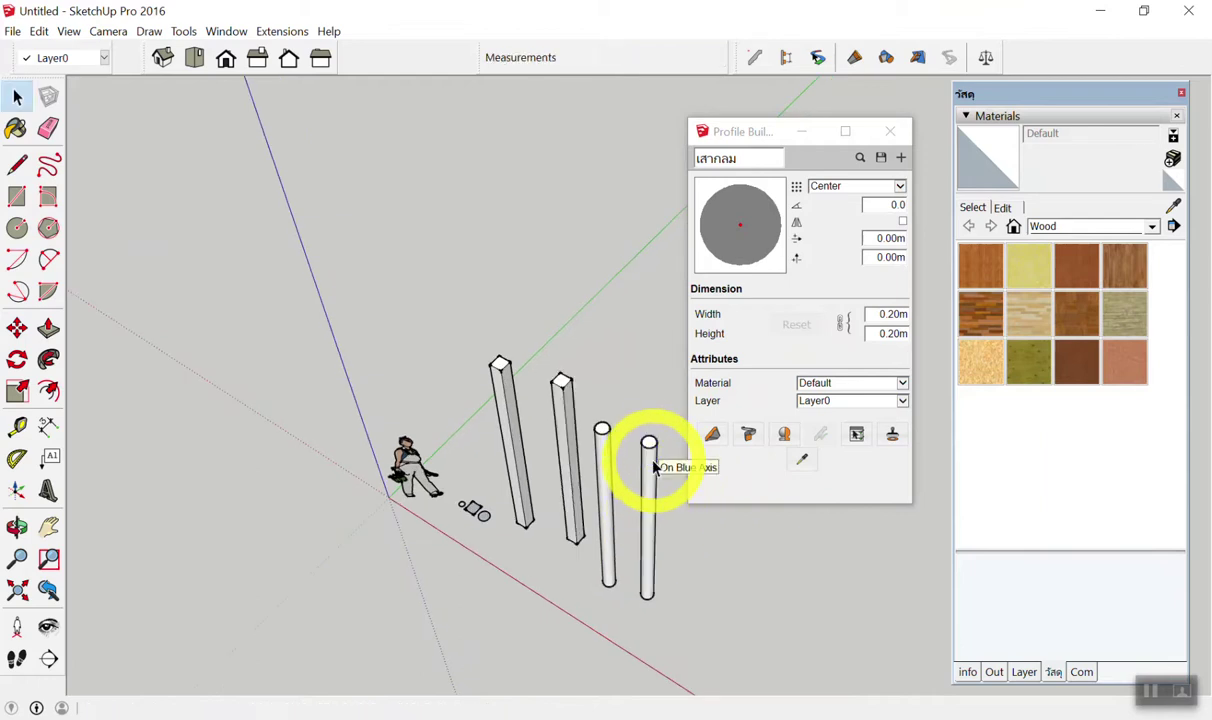
mouse_move(435, 325)
middle_mouse_down()
mouse_move(473, 450)
mouse_move(500, 437)
middle_mouse_up()
scroll(500, 437, "up", 2)
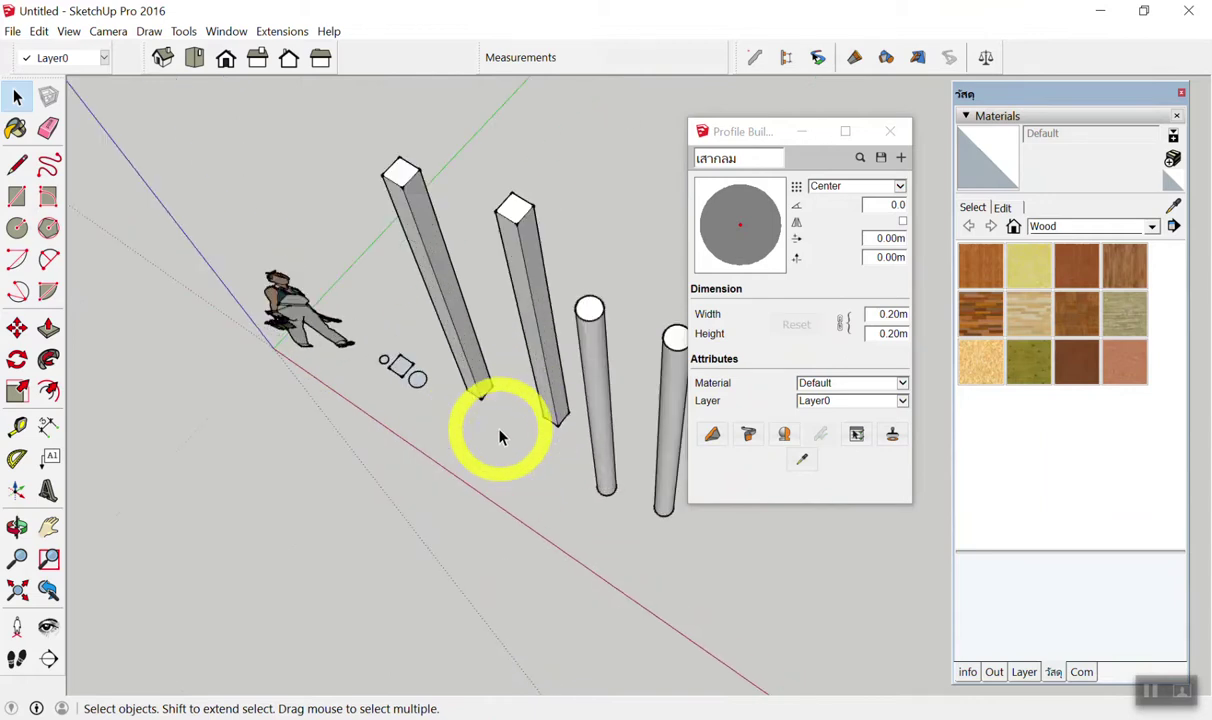
scroll(141, 319, "down", 2)
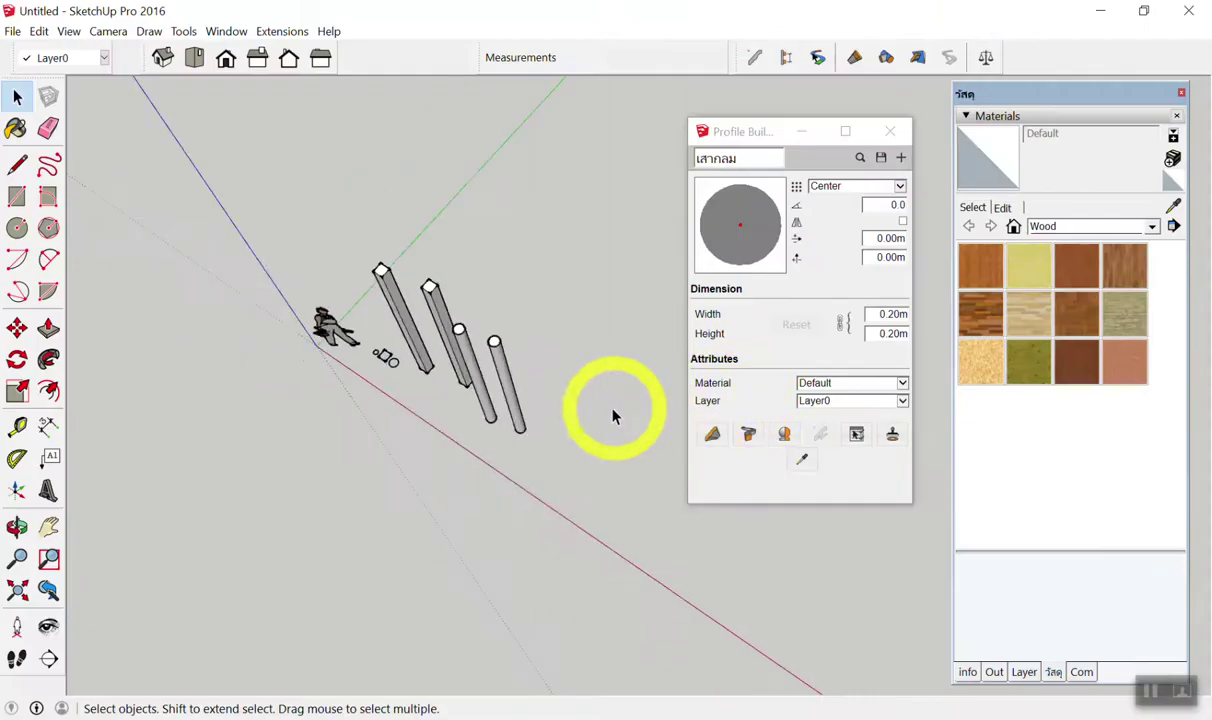
Draw 4 m vertical lines beside the round columns, then select and delete them.
mouse_move(605, 410)
middle_mouse_down()
mouse_move(478, 302)
mouse_move(481, 346)
mouse_move(514, 357)
middle_mouse_up()
scroll(510, 380, "up", 3)
key("l")
left_click(518, 468)
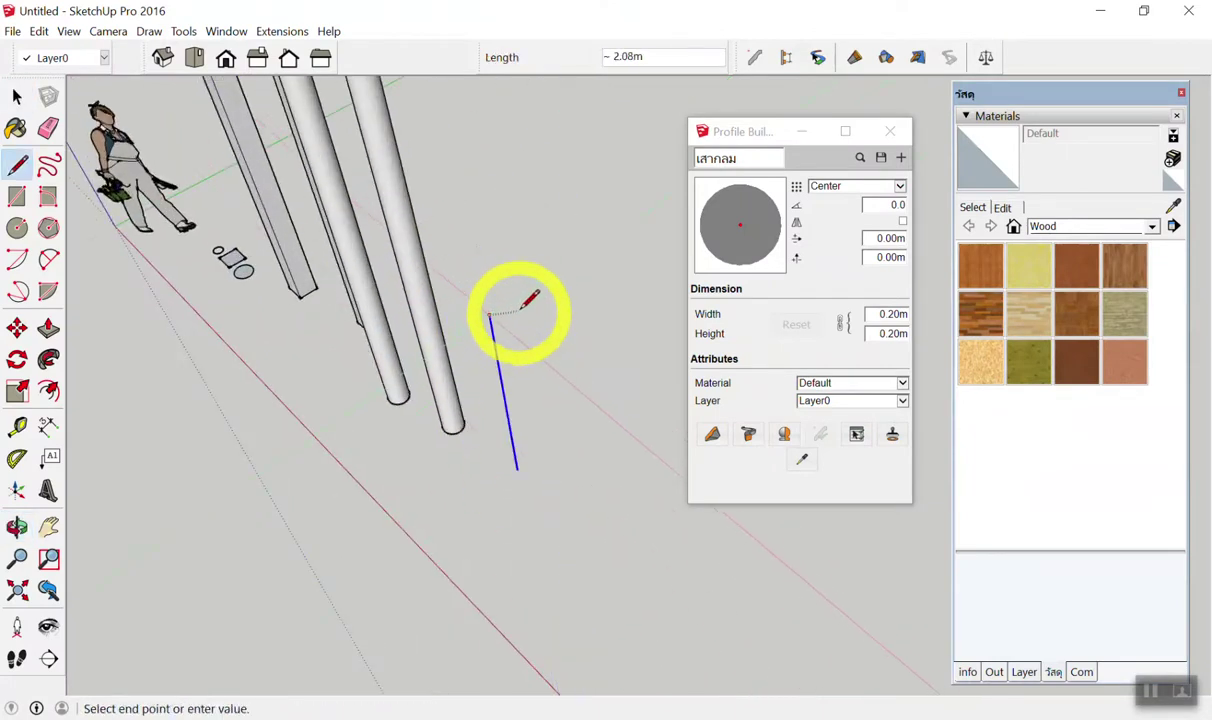
type("4")
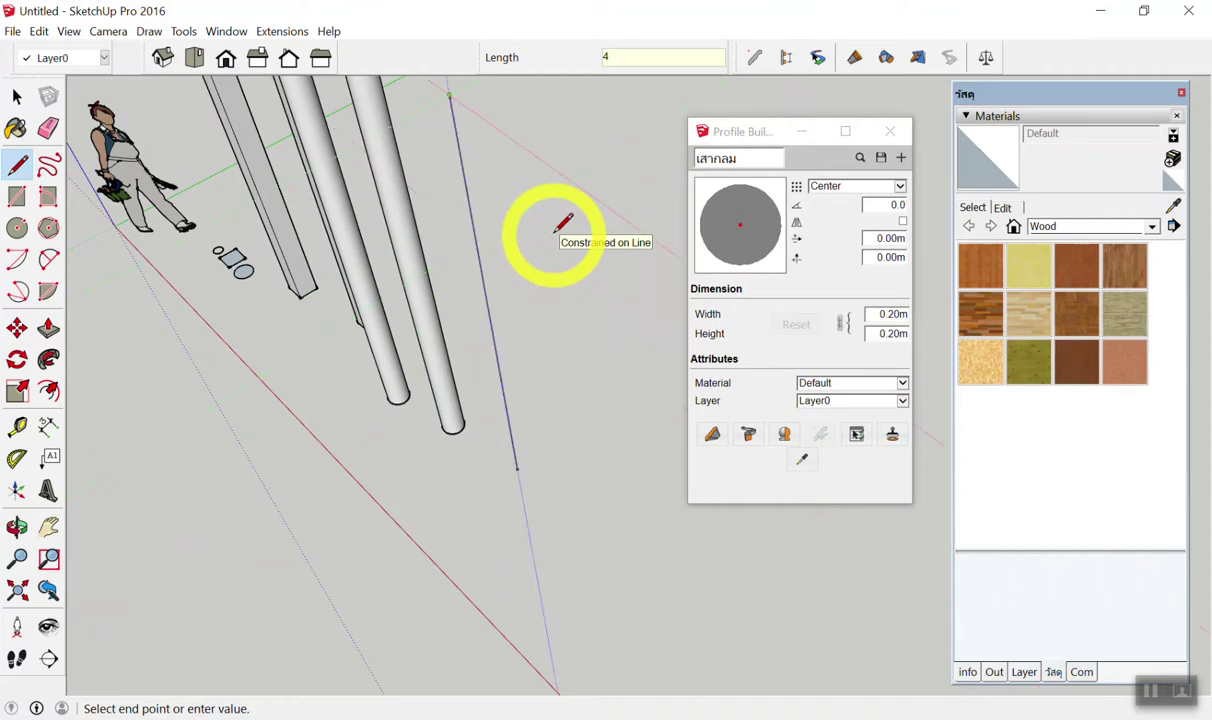
scroll(581, 419, "down", 3)
scroll(563, 481, "down", 2)
left_click_drag(575, 478, 603, 357)
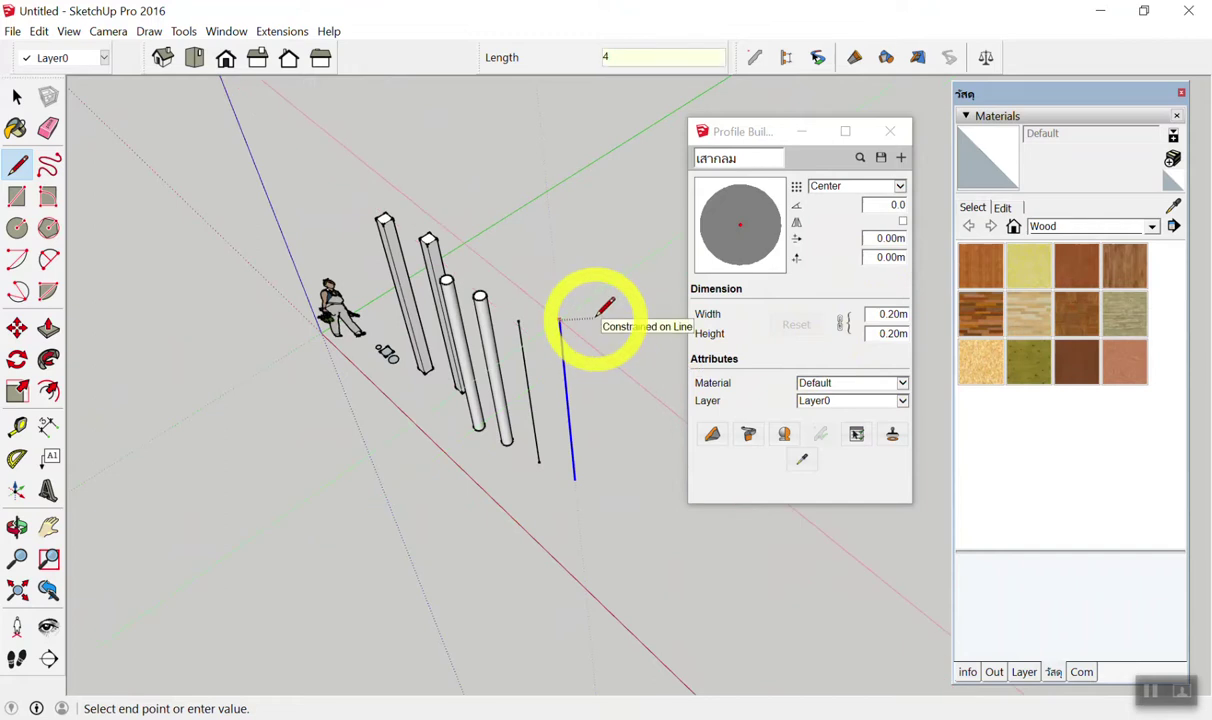
key("Return")
key("space")
mouse_move(595, 325)
middle_mouse_down()
mouse_move(418, 258)
mouse_move(615, 497)
middle_mouse_up()
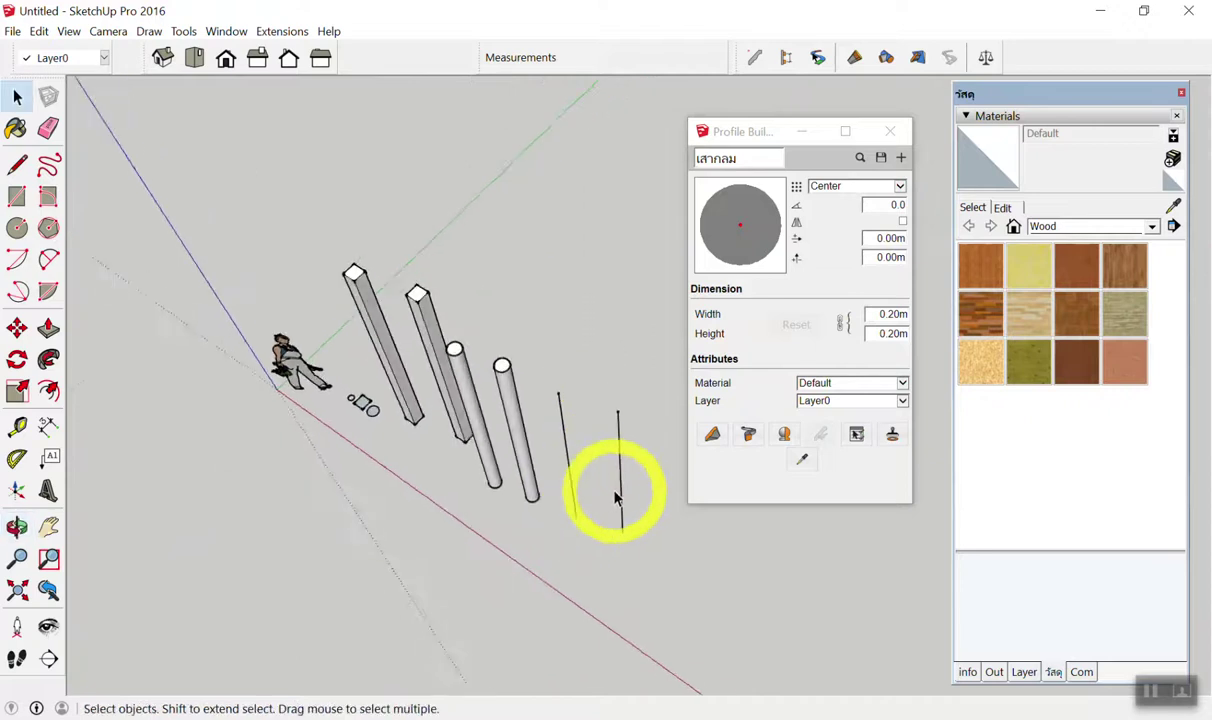
mouse_move(607, 494)
middle_mouse_down()
mouse_move(406, 433)
mouse_move(565, 400)
middle_mouse_up()
left_click_drag(565, 395, 467, 500)
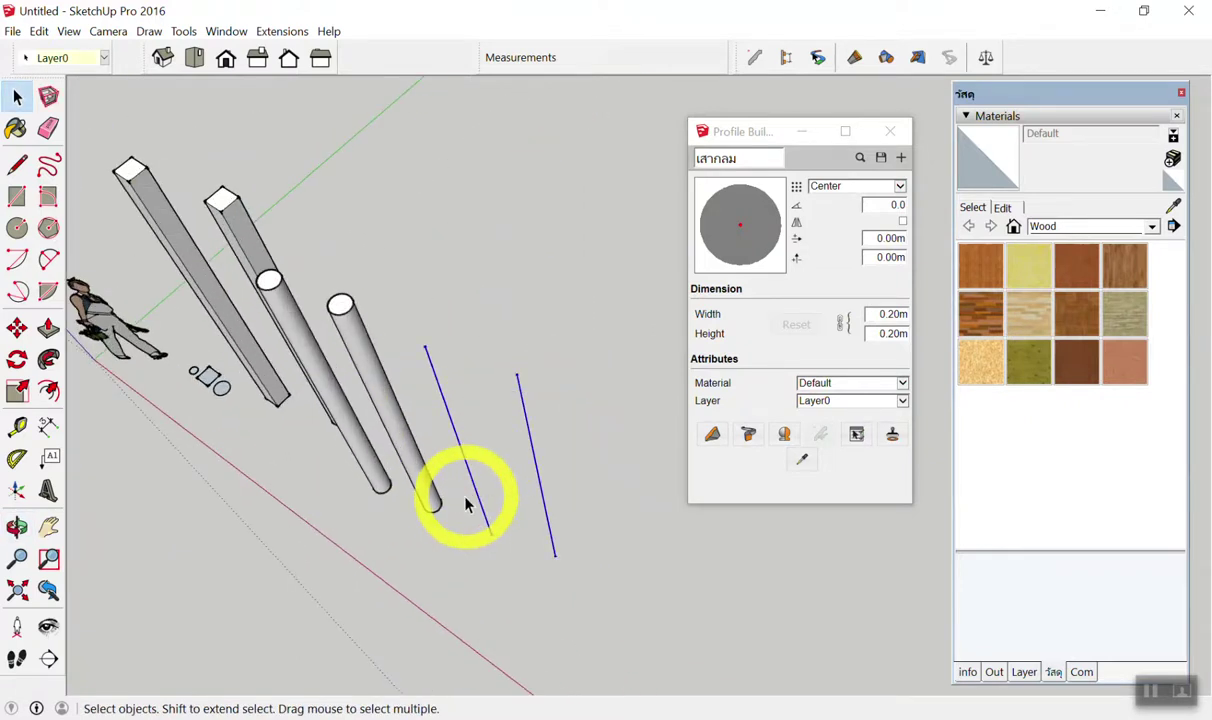
key("Delete")
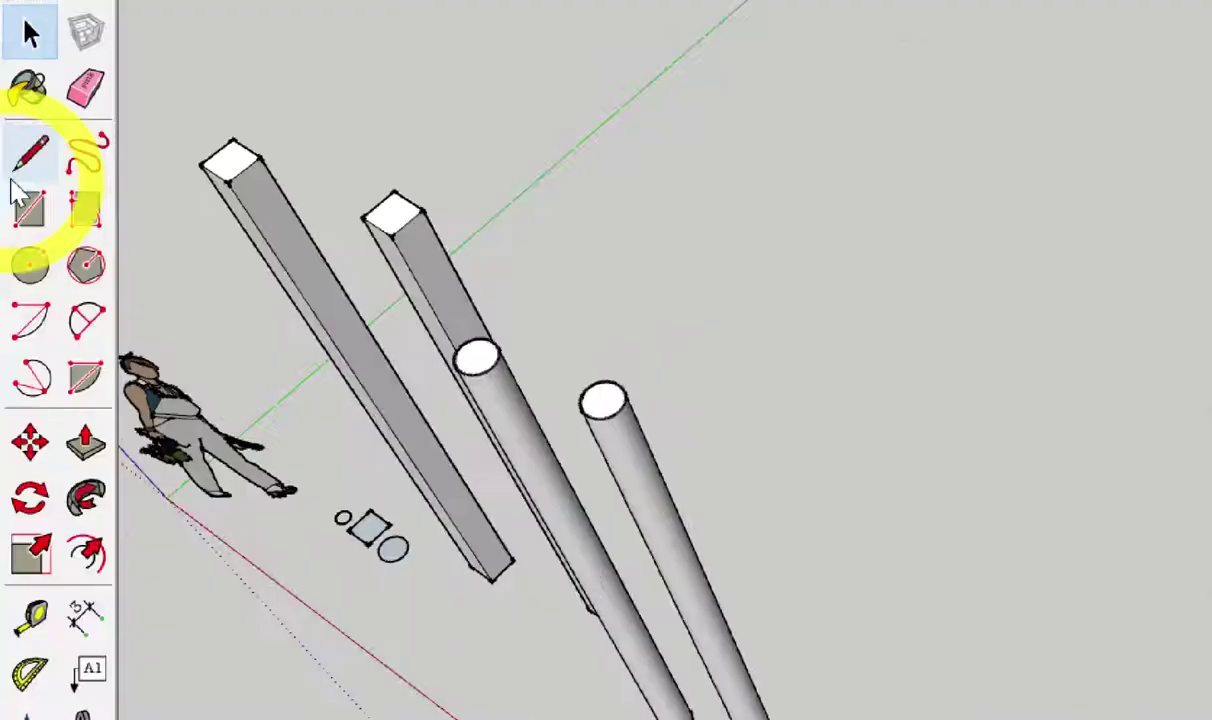
Redraw the vertical line paths, making the second column path 4 m long.
left_click(17, 165)
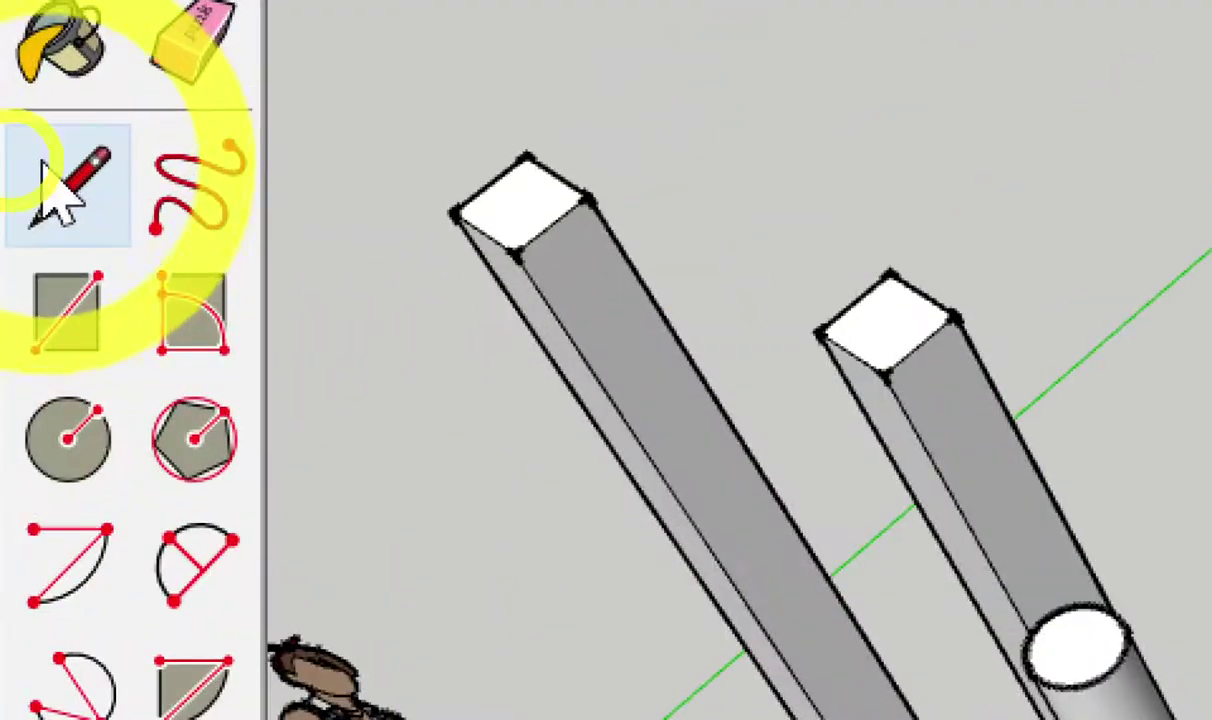
middle_click_drag(495, 495, 452, 419)
left_click(506, 484)
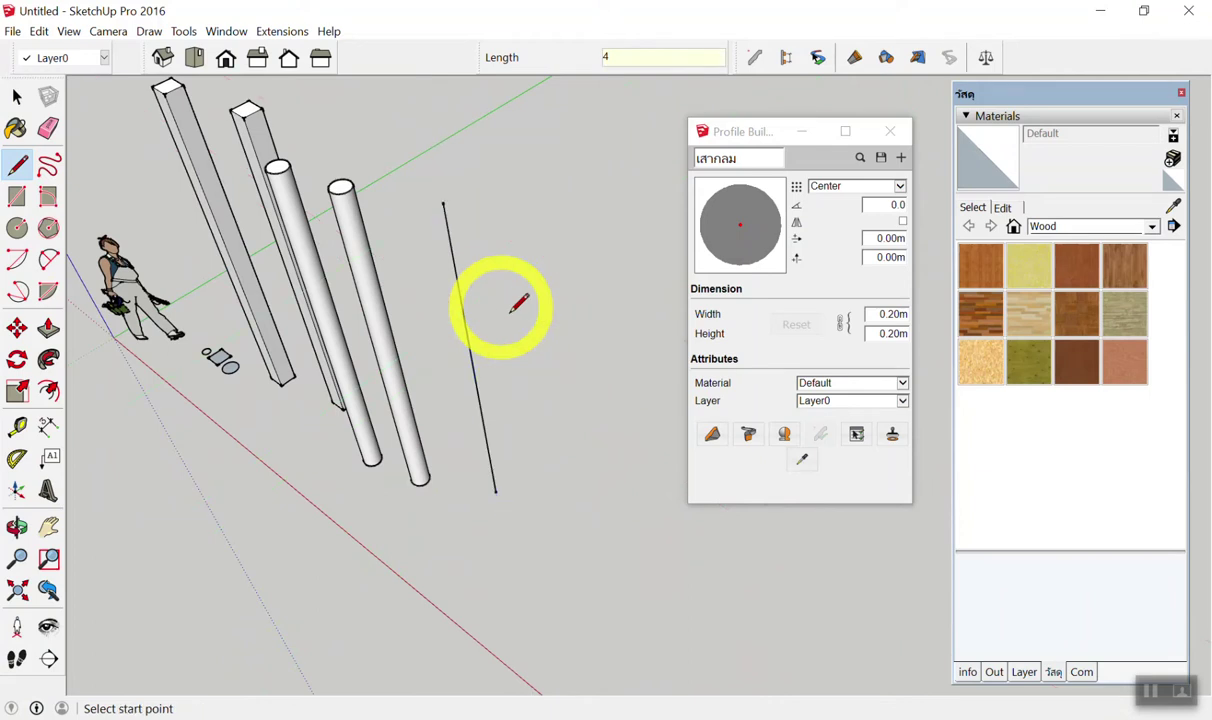
left_click(551, 527)
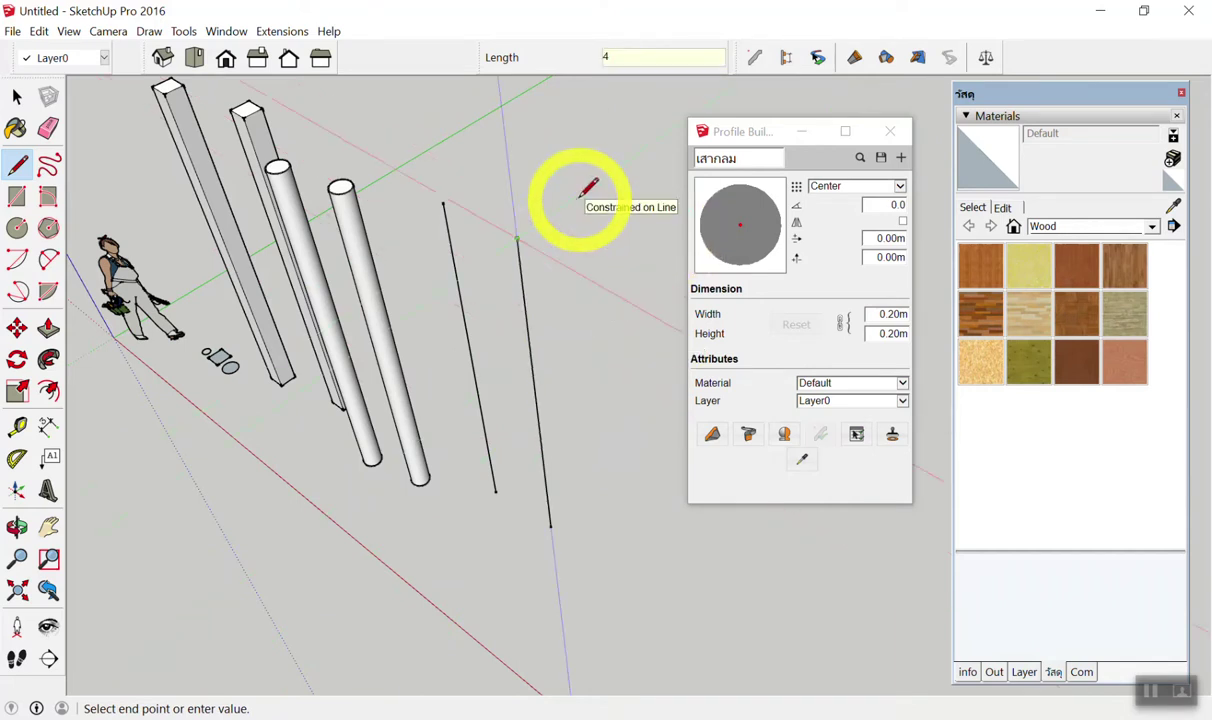
key("Return")
key("space")
mouse_move(576, 203)
middle_mouse_down()
mouse_move(427, 230)
mouse_move(524, 368)
middle_mouse_up()
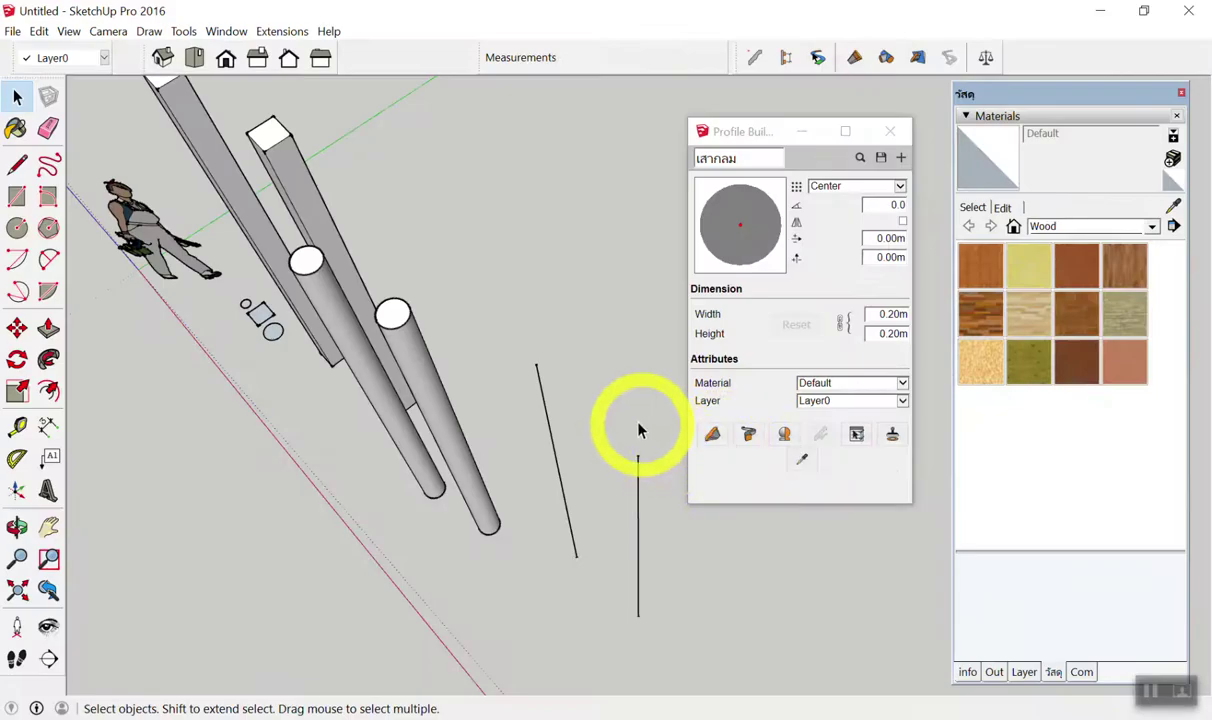
Select the two 4 m vertical lines.
mouse_move(638, 430)
middle_mouse_down()
mouse_move(630, 503)
mouse_move(514, 420)
mouse_move(600, 490)
middle_mouse_up()
middle_click_drag(503, 441, 500, 465)
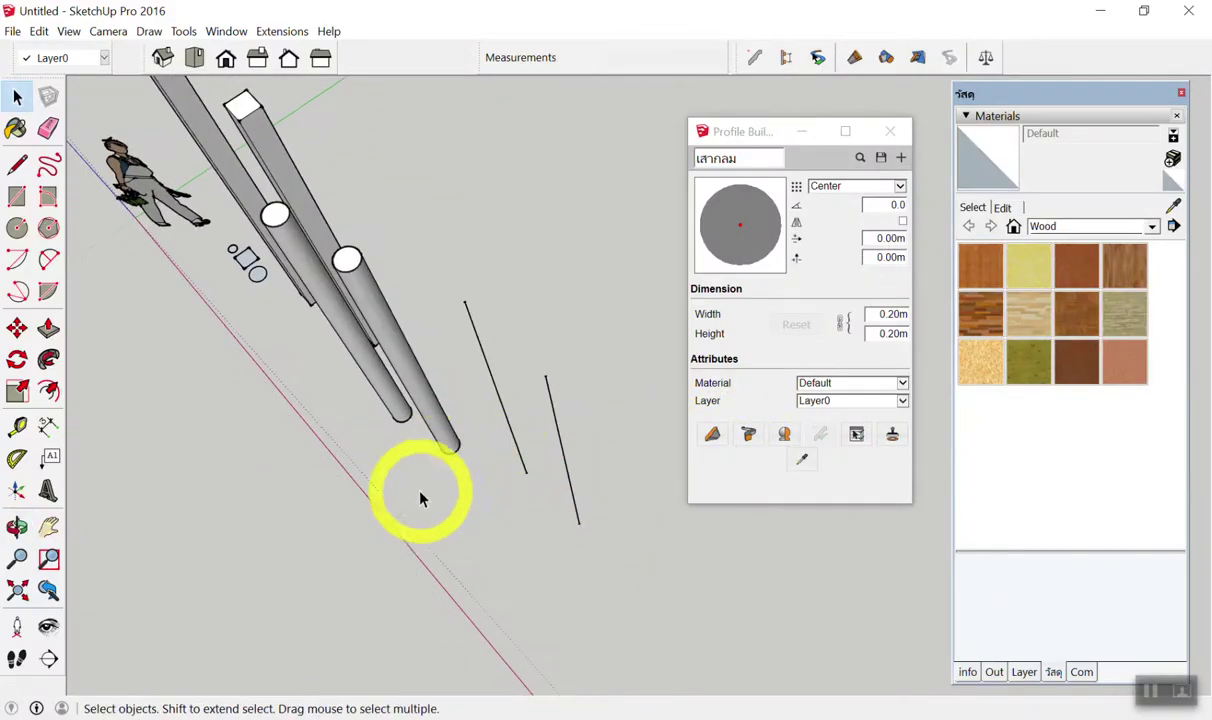
left_click_drag(604, 333, 452, 560)
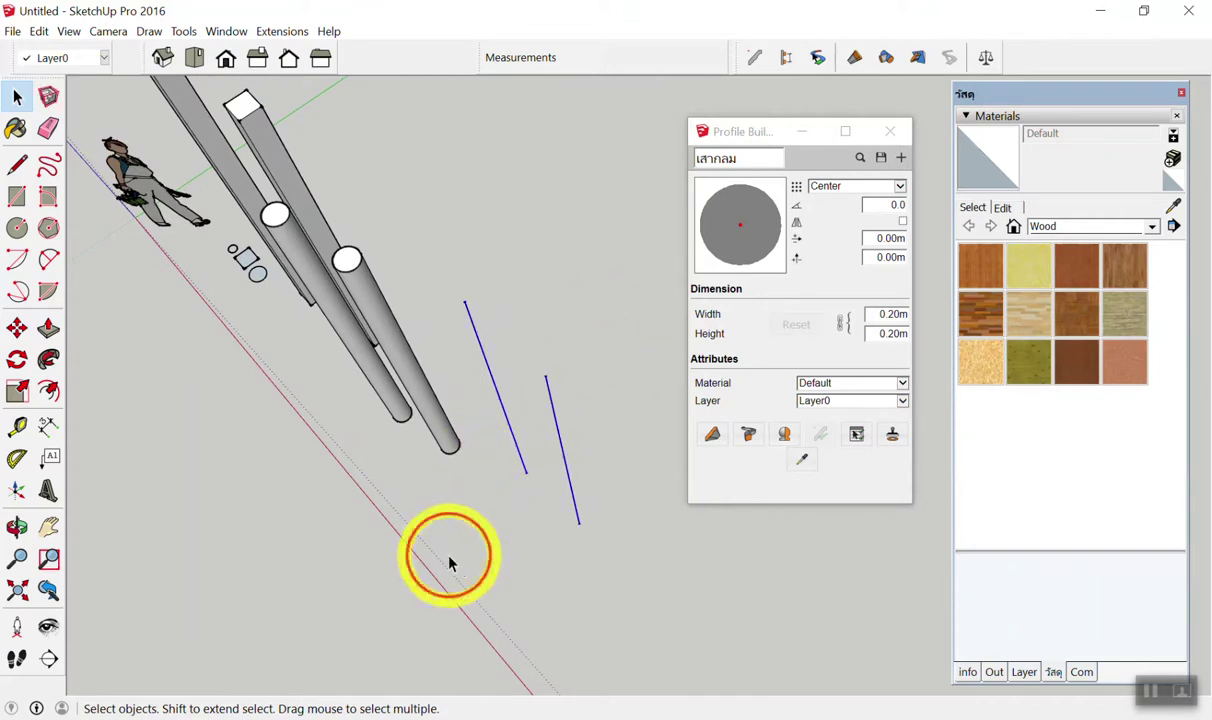
middle_click_drag(452, 560, 501, 498)
scroll(560, 380, "up", 3)
mouse_move(573, 330)
left_mouse_down()
mouse_move(495, 468)
mouse_move(612, 356)
mouse_move(481, 514)
mouse_move(622, 360)
mouse_move(481, 503)
left_mouse_up()
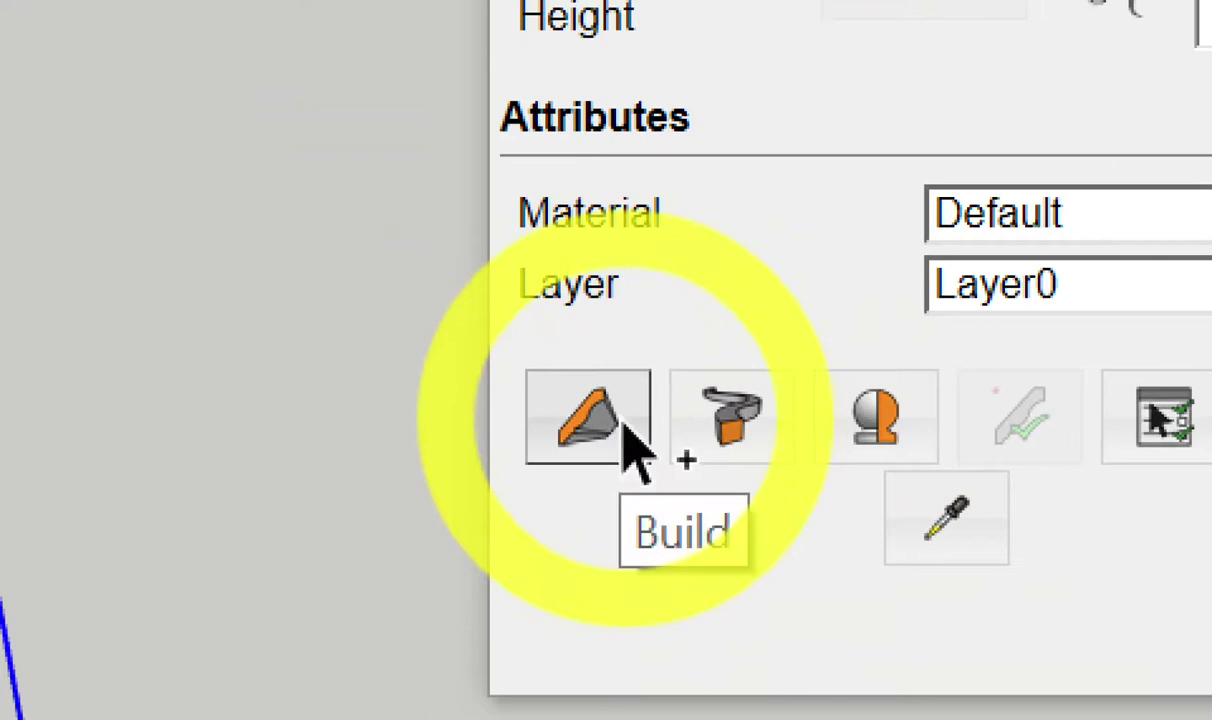
Build round 'เสากลม' columns along both lines, accepting a member for each edge.
left_click(575, 418)
key("Escape")
left_click(494, 483)
left_click(749, 436)
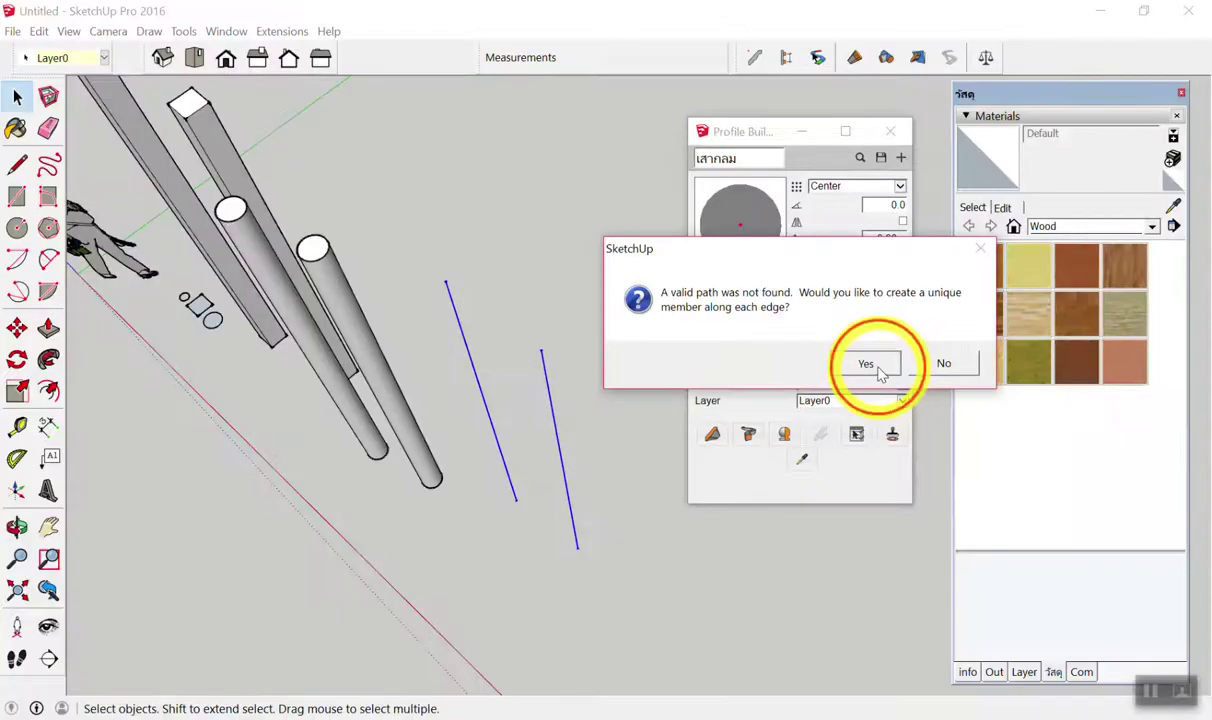
left_click(1045, 557)
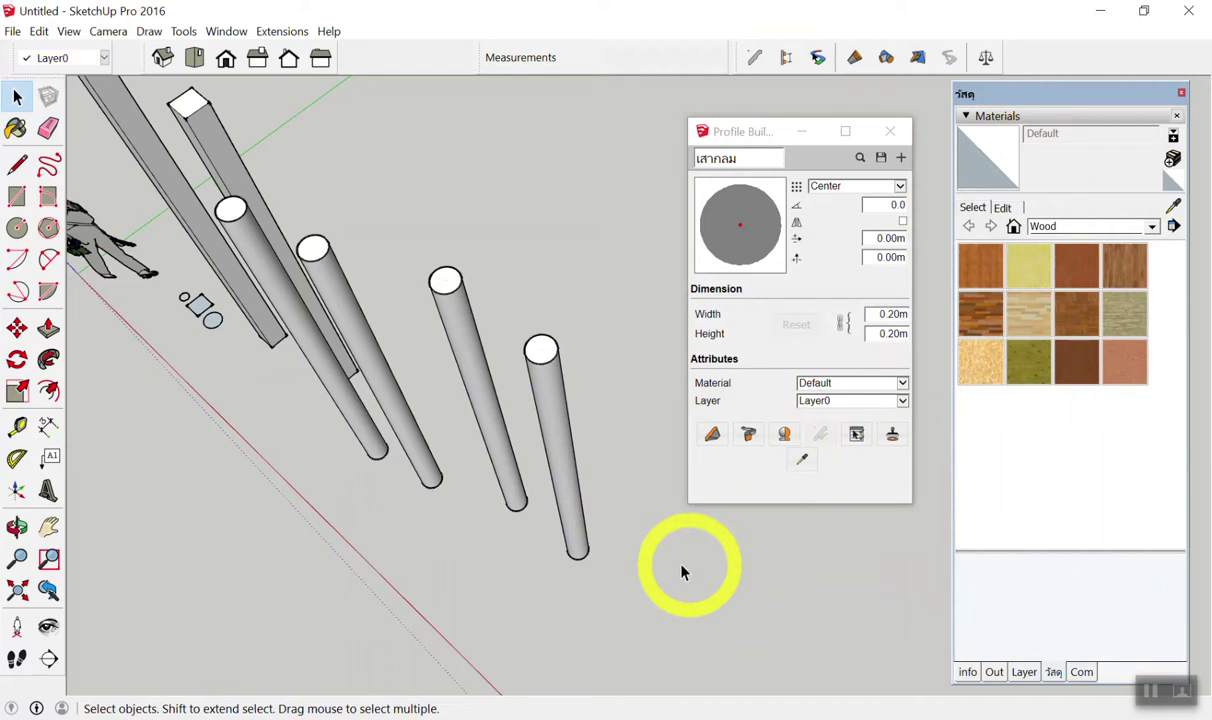
scroll(590, 292, "down", 3)
scroll(650, 250, "down", 2)
left_click(890, 131)
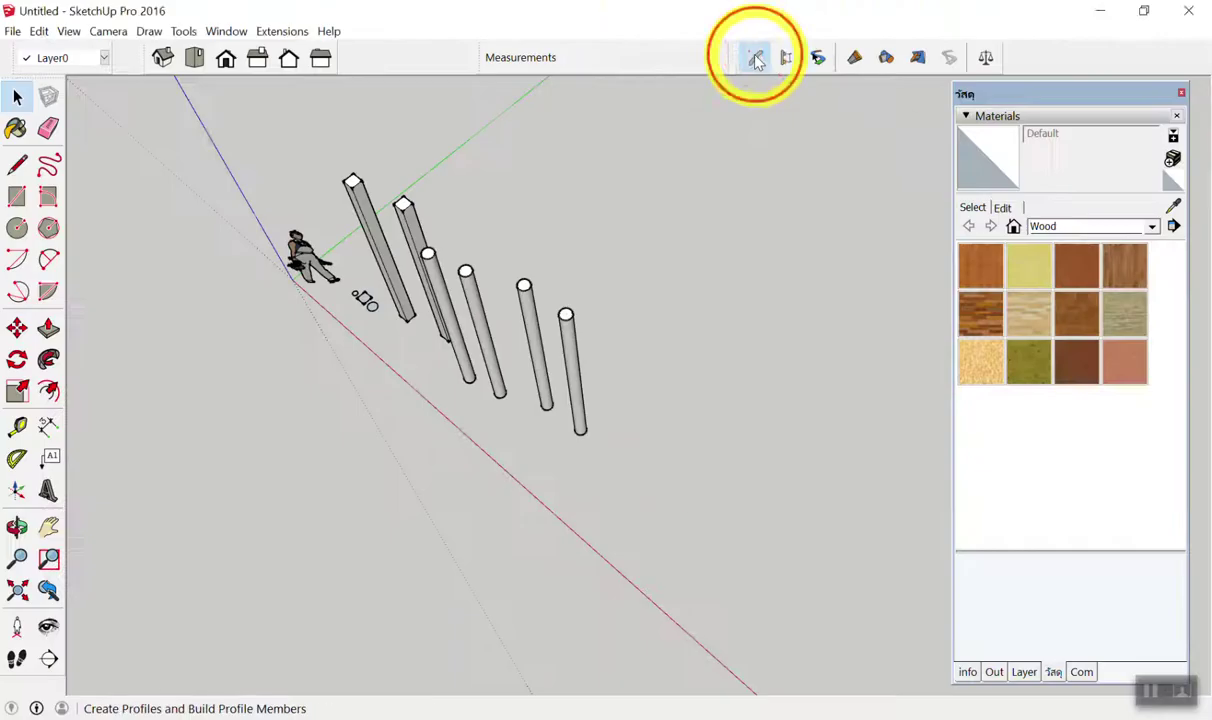
Reopen the Profile Builder window, minimize it, and restore it to full size.
left_click(757, 60)
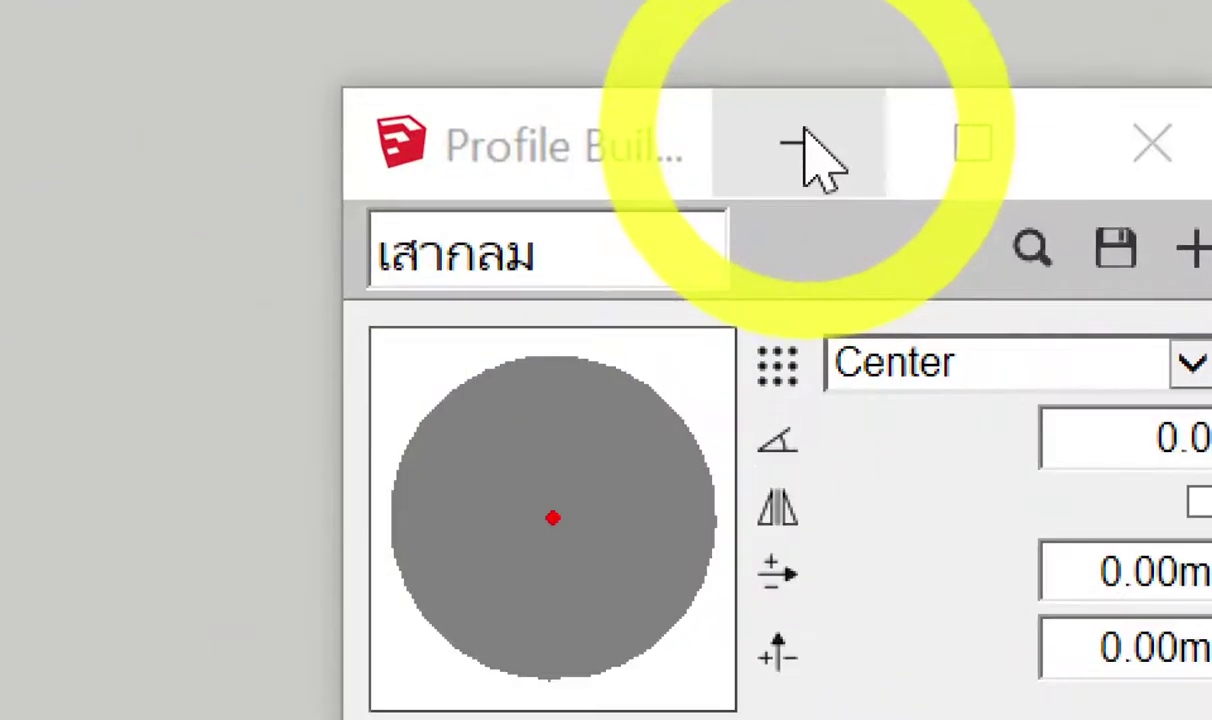
left_click(805, 150)
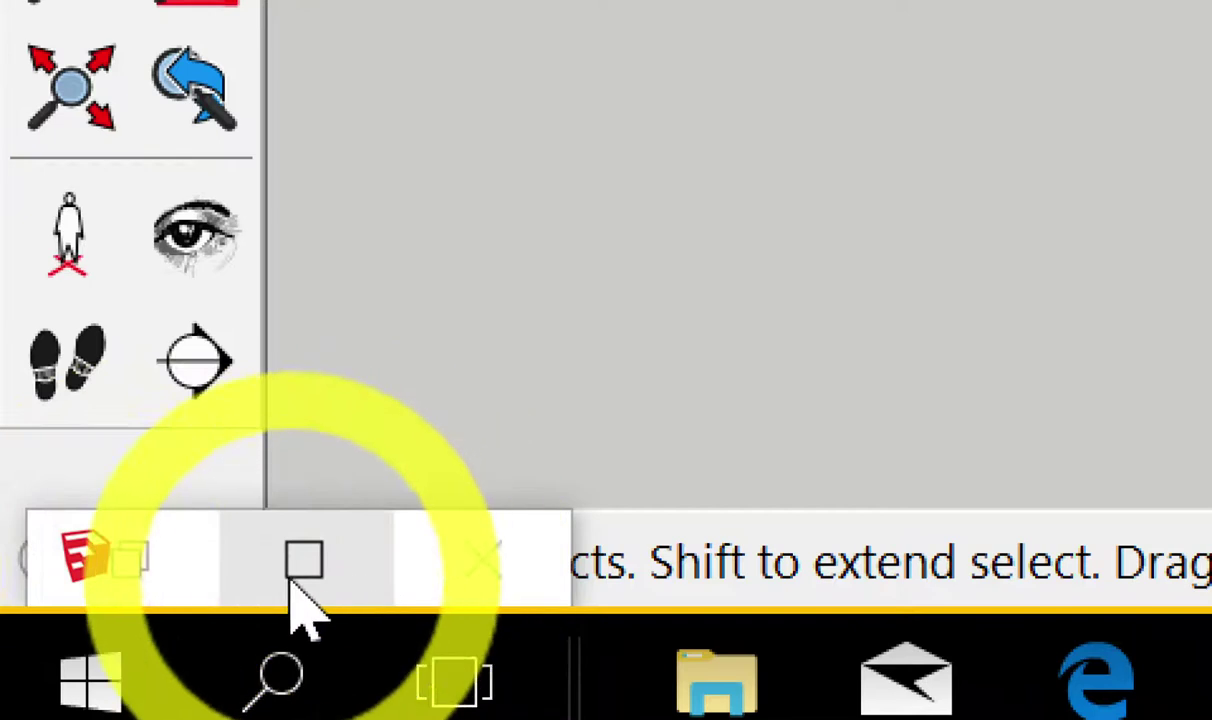
left_click(482, 568)
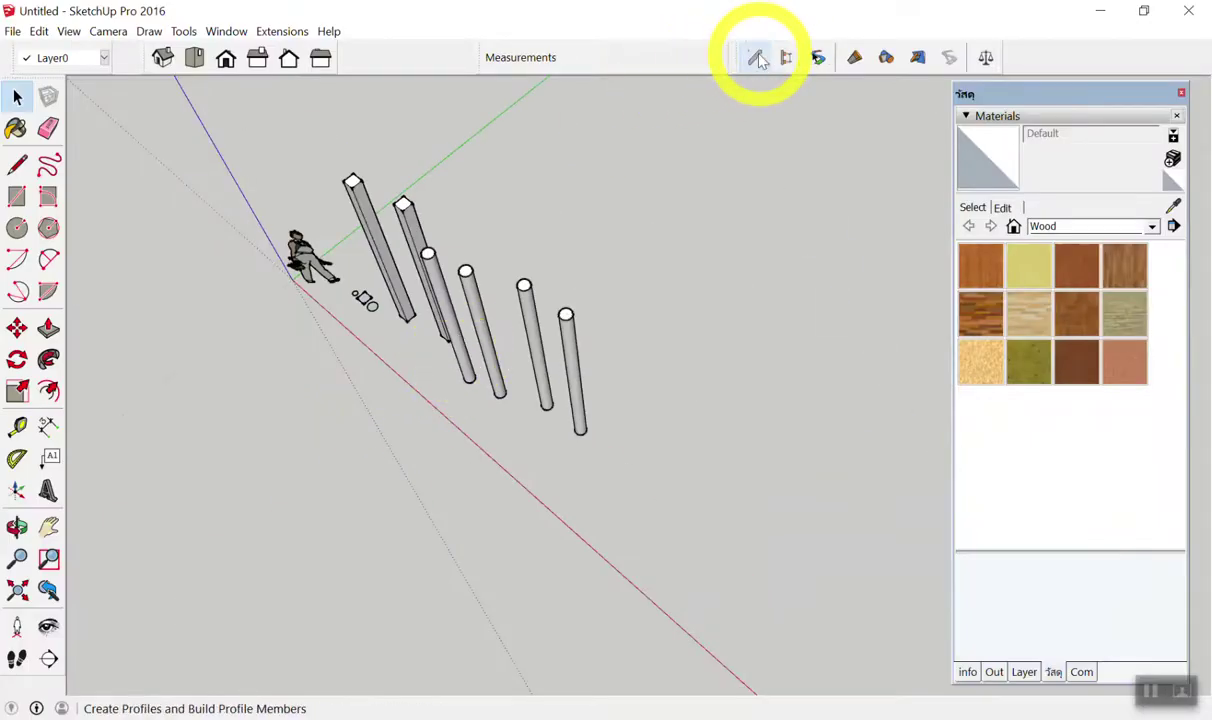
left_click(757, 60)
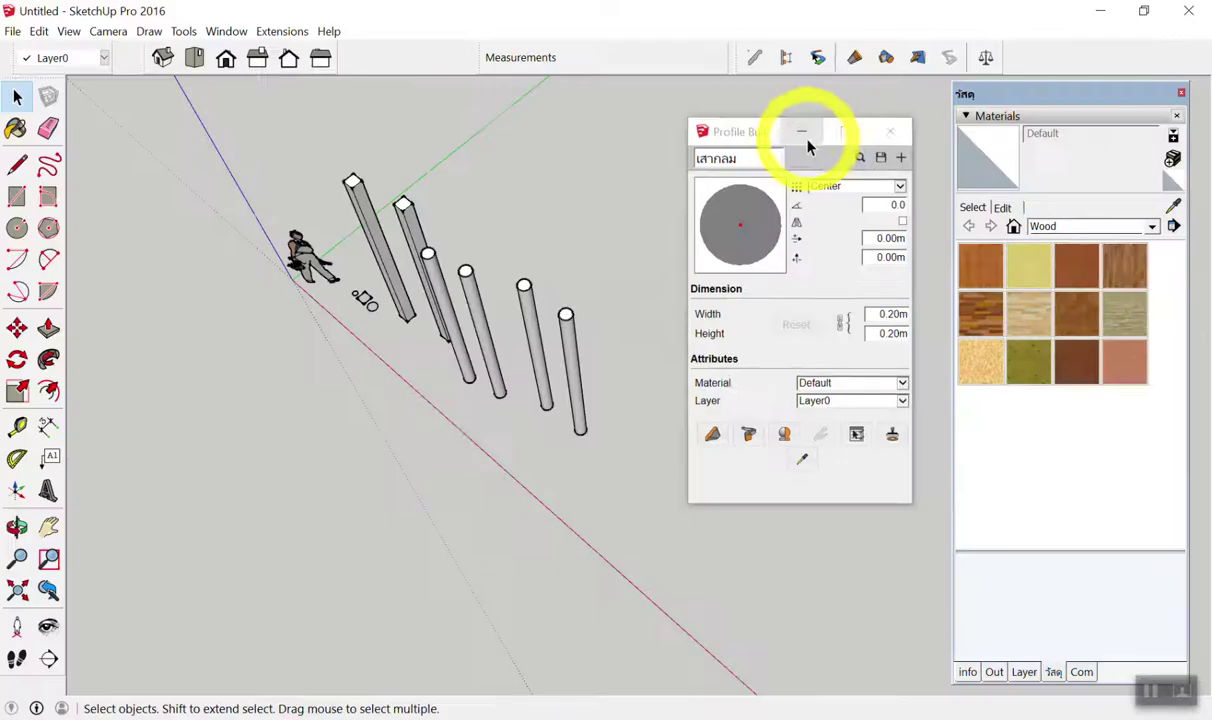
left_click(808, 142)
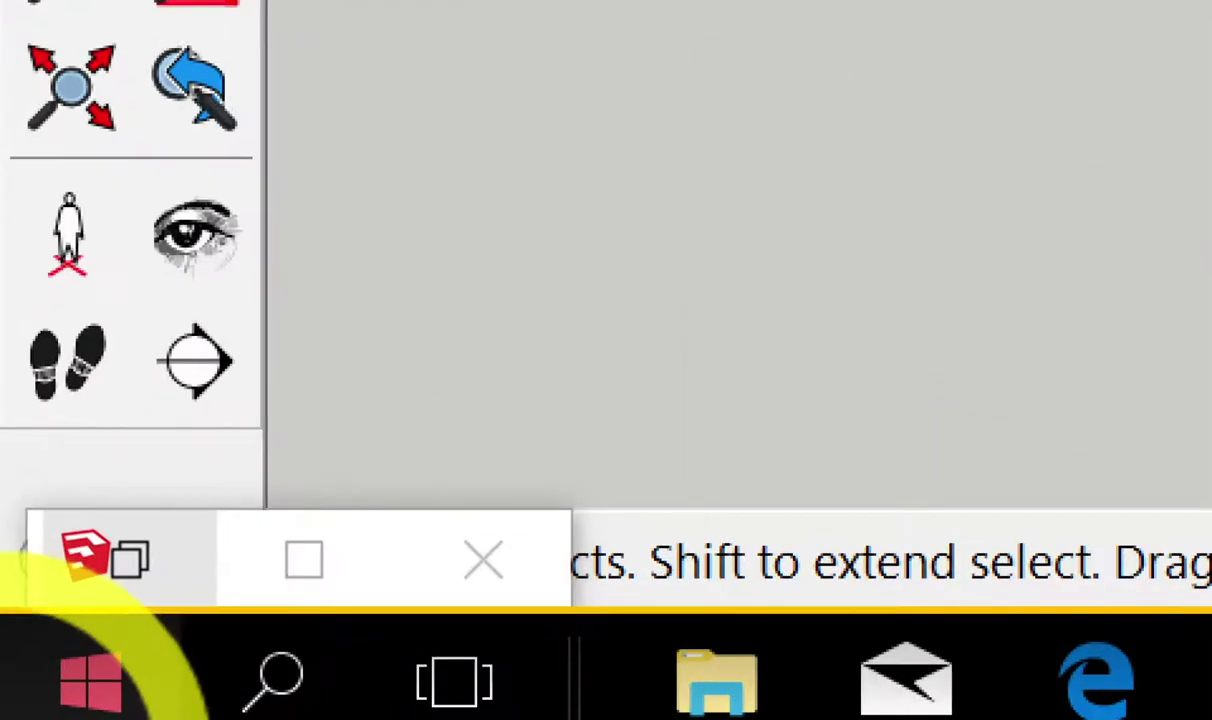
left_click(306, 560)
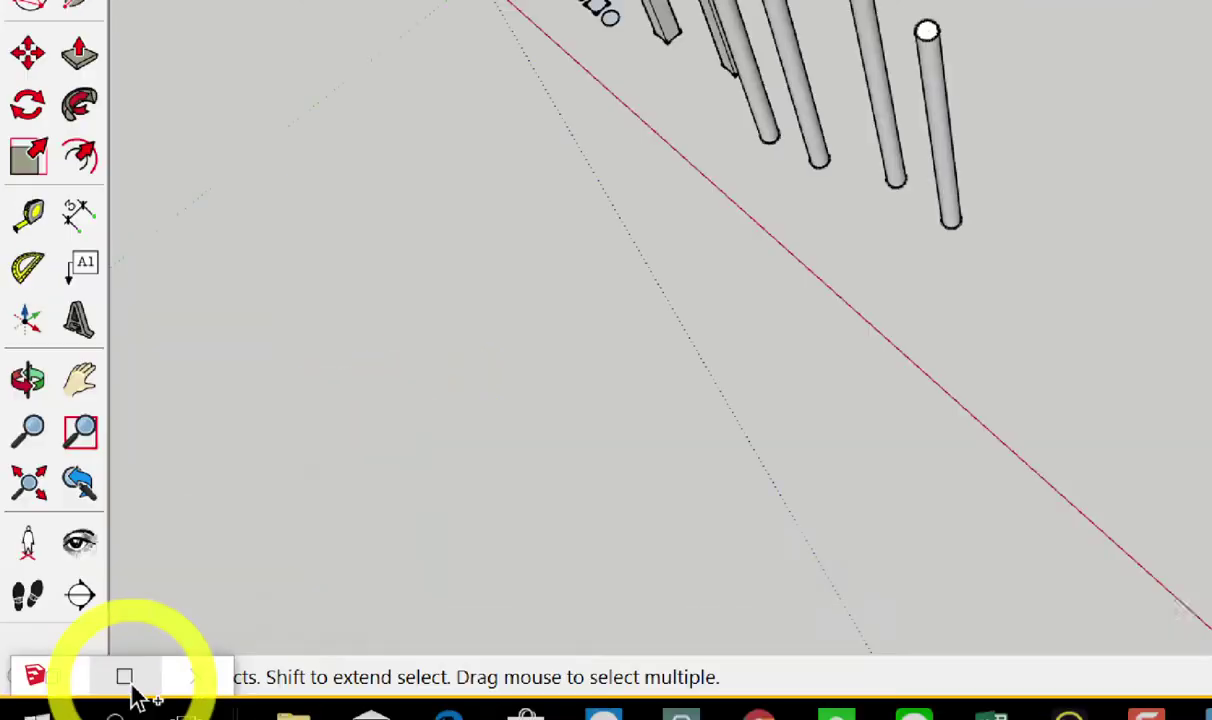
left_click(320, 590)
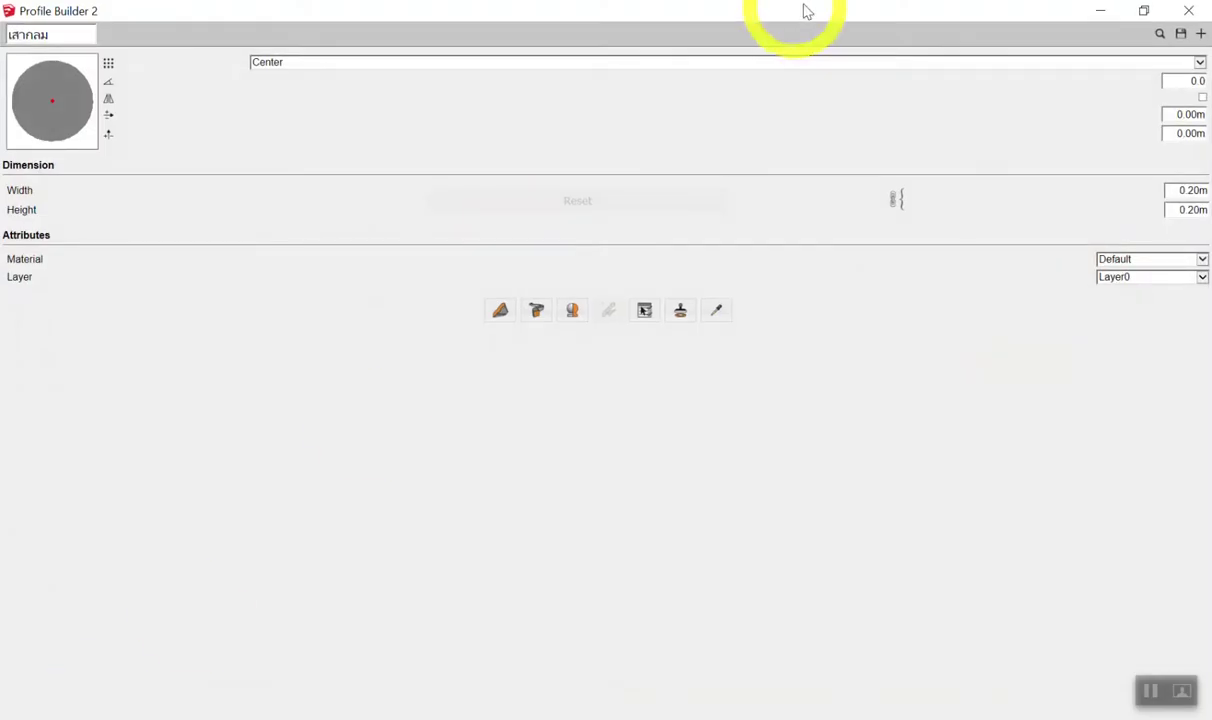
Close Profile Builder and view the two square and four round columns.
left_click(1189, 12)
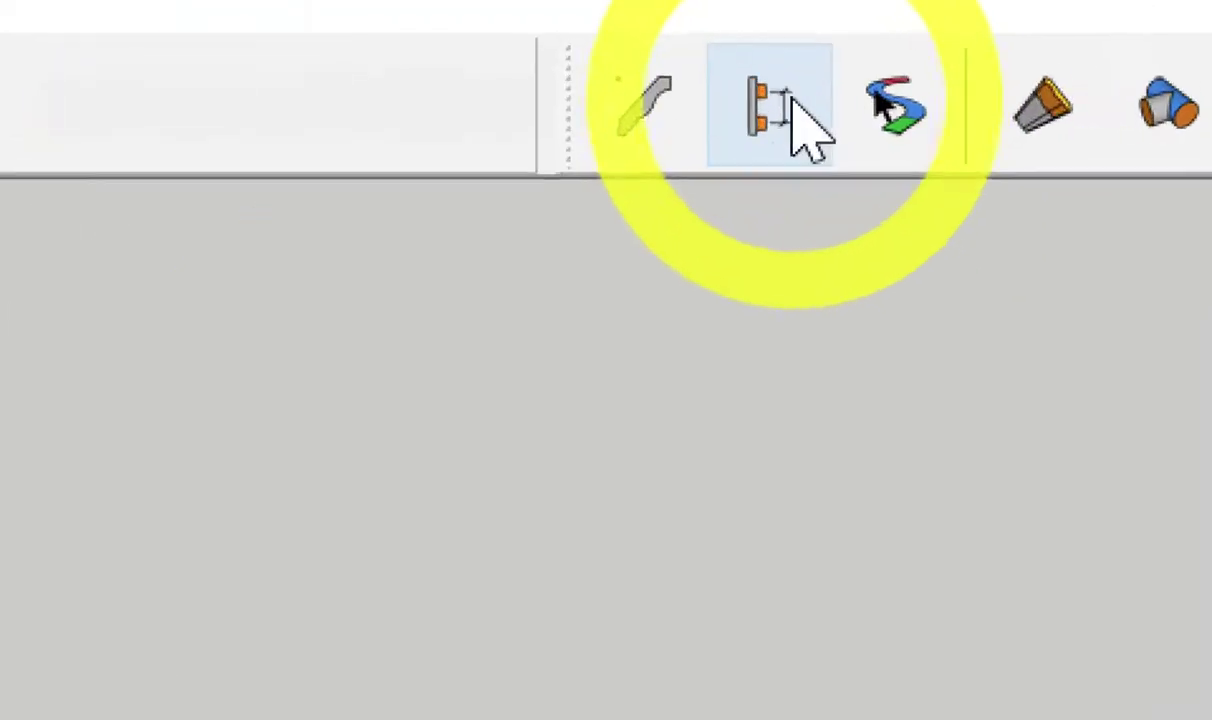
left_click(648, 113)
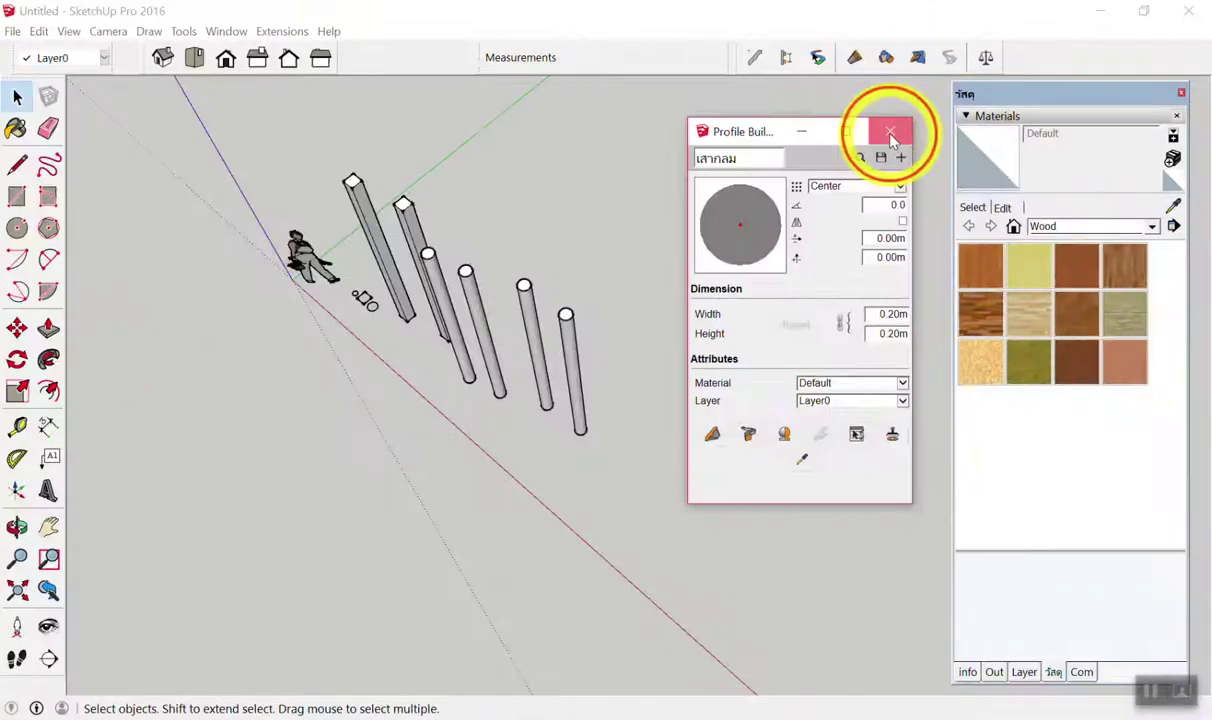
left_click(891, 134)
middle_click_drag(606, 224, 776, 398)
middle_click_drag(531, 363, 528, 520)
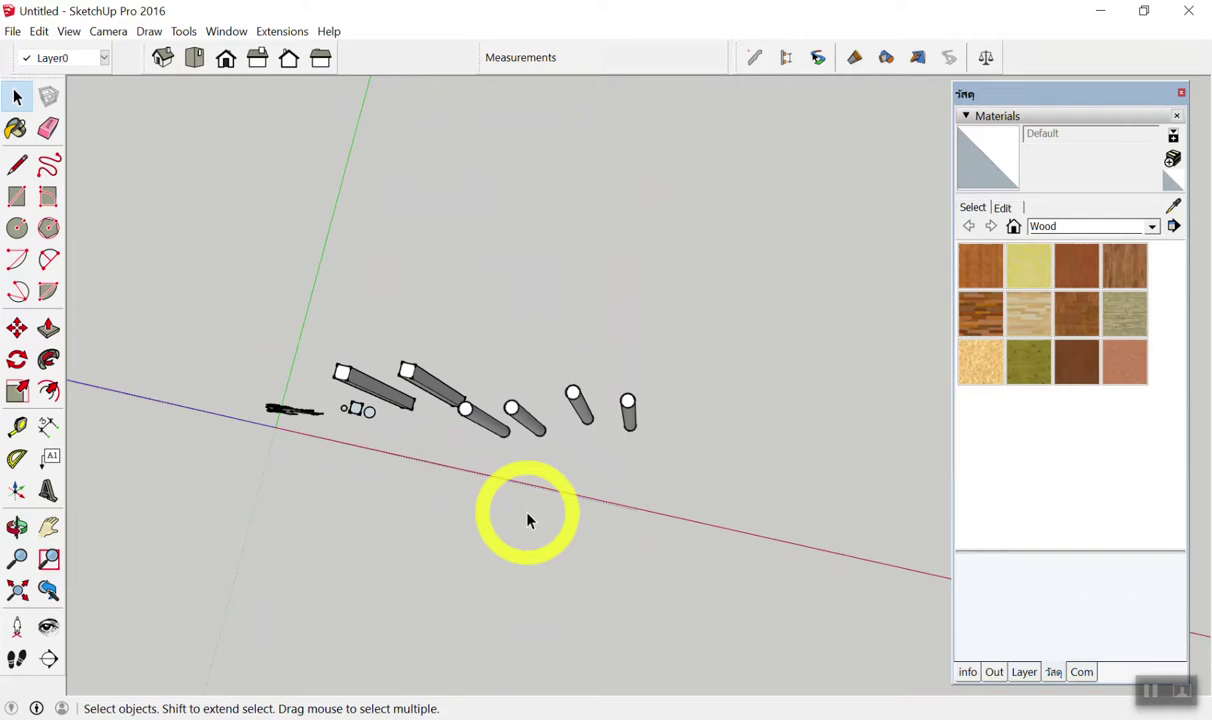
scroll(392, 352, "up", 2)
scroll(284, 346, "up", 3)
mouse_move(284, 346)
middle_mouse_down()
mouse_move(300, 181)
mouse_move(506, 373)
mouse_move(490, 563)
middle_mouse_up()
scroll(506, 373, "down", 3)
scroll(495, 381, "down", 2)
middle_click_drag(495, 381, 530, 450)
scroll(484, 457, "up", 3)
scroll(485, 460, "up", 2)
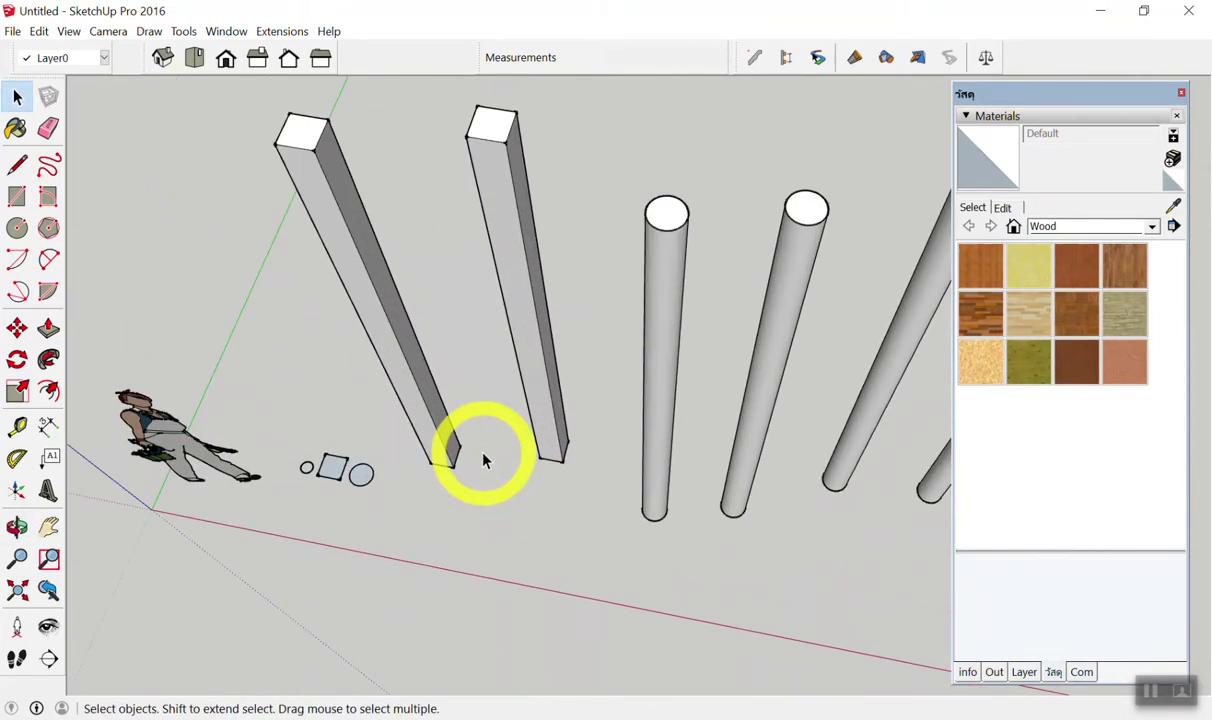
scroll(380, 470, "up", 3)
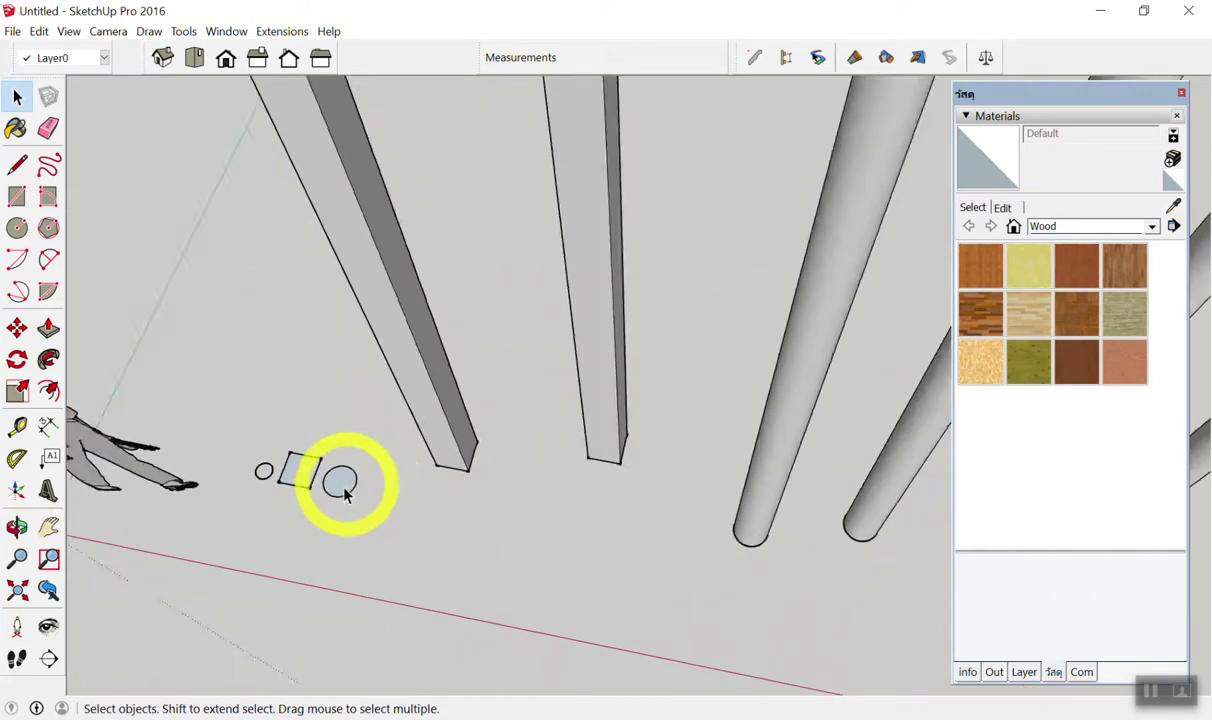
key("r")
left_click(317, 583)
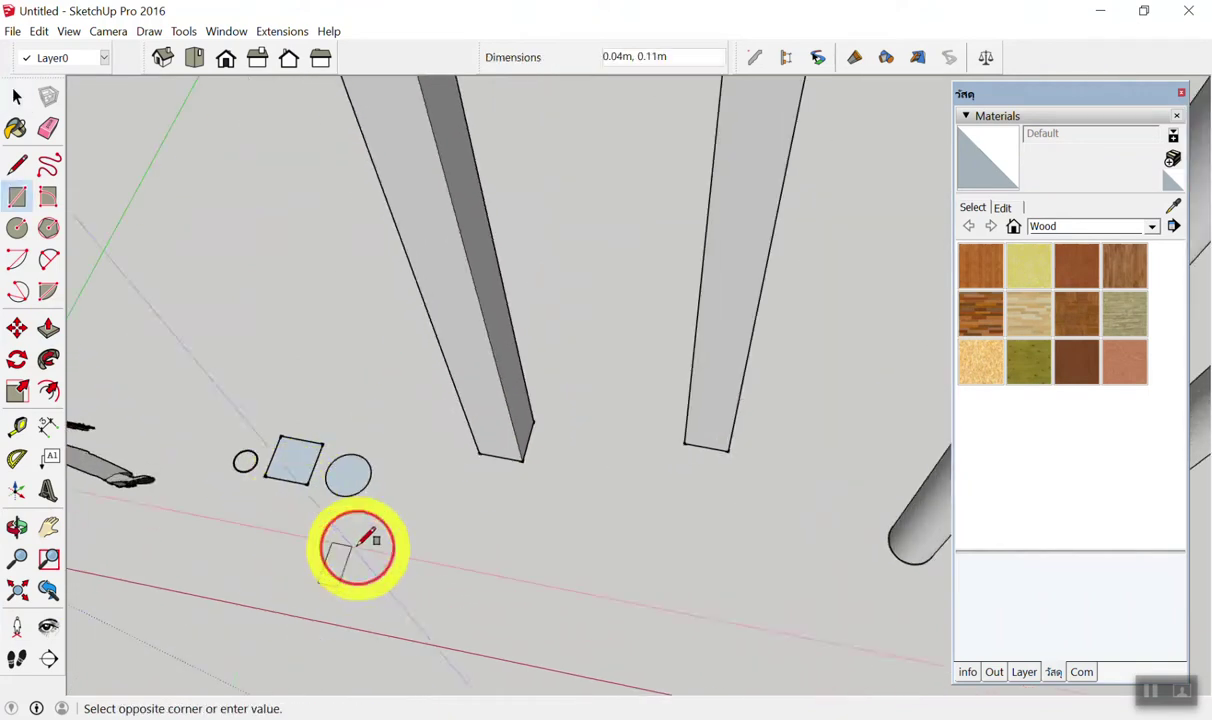
left_click(430, 529)
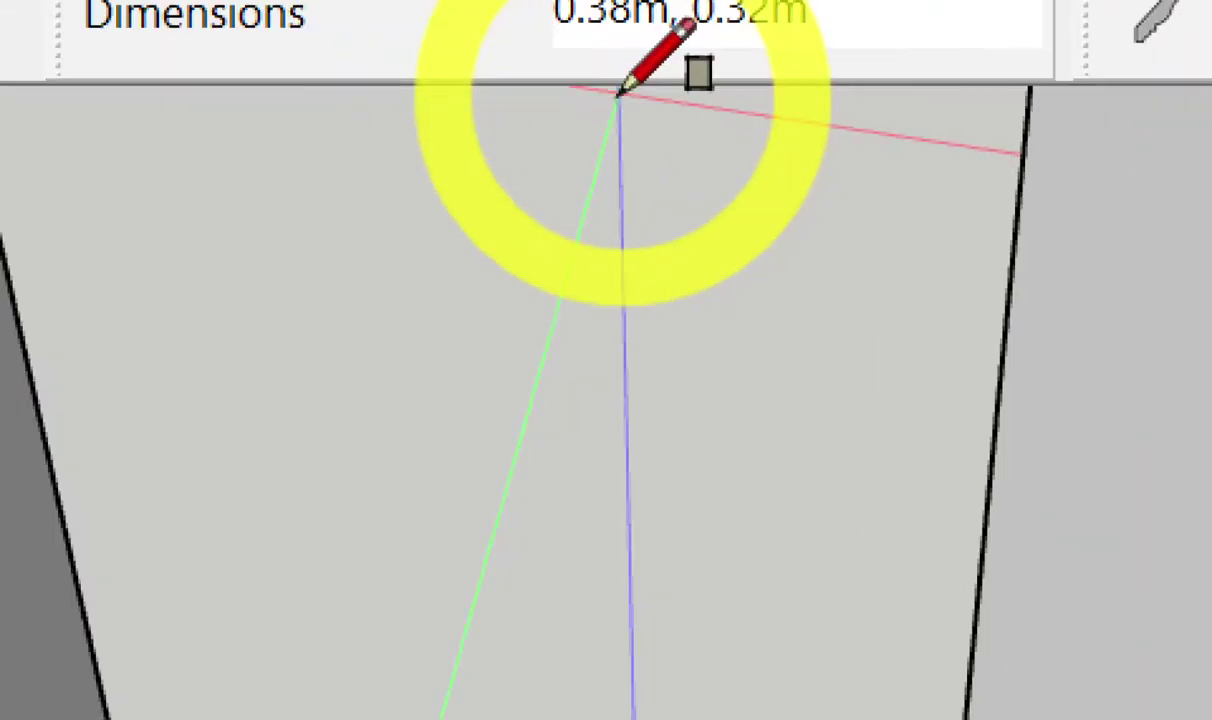
left_click(719, 135)
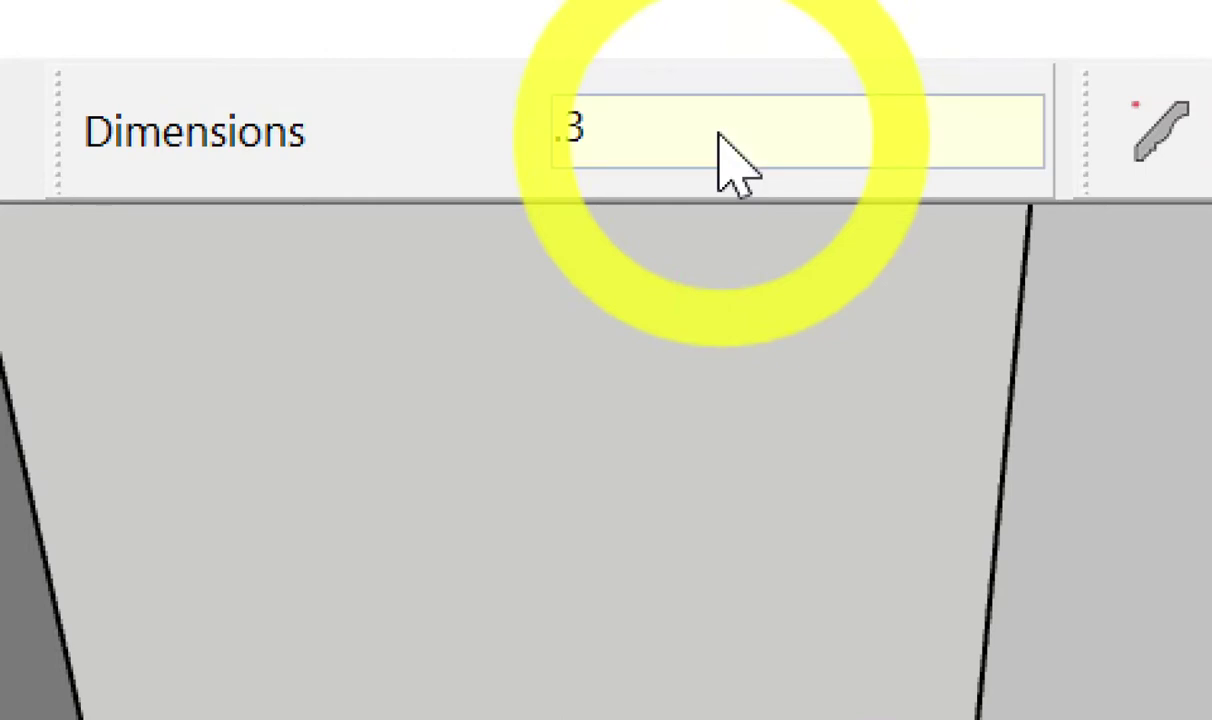
key("Return")
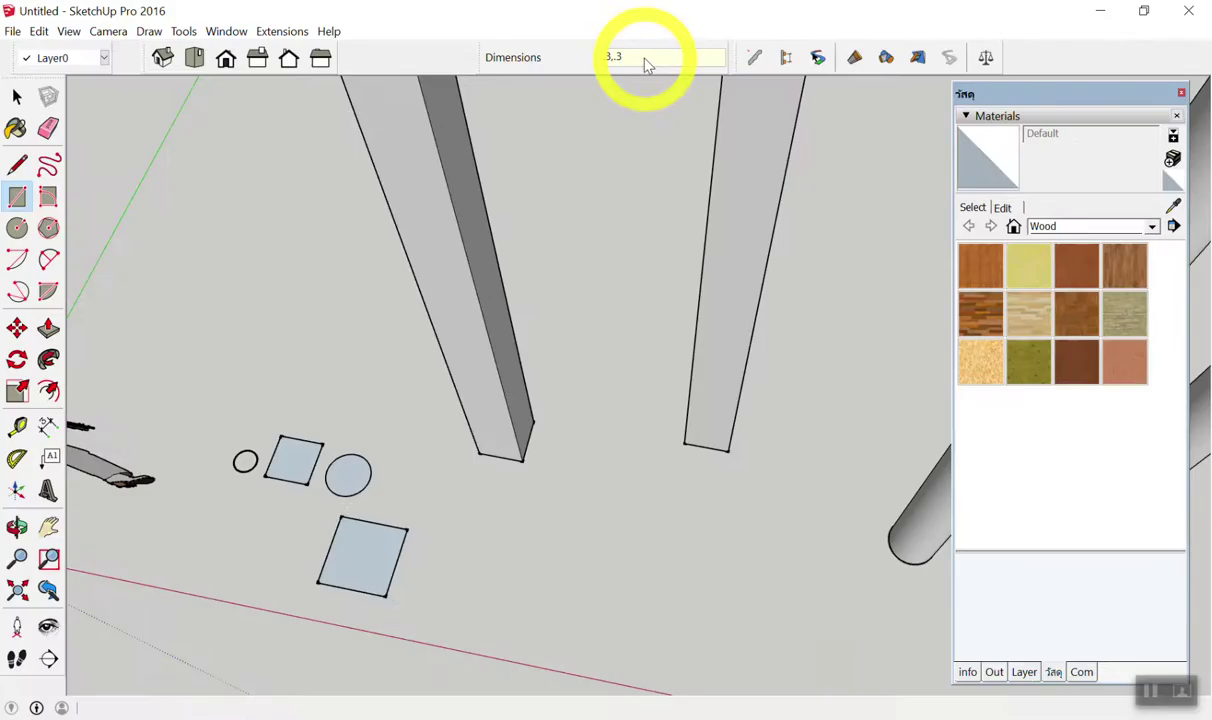
key("space")
mouse_move(449, 317)
middle_mouse_down()
mouse_move(352, 587)
mouse_move(211, 503)
mouse_move(237, 508)
middle_mouse_up()
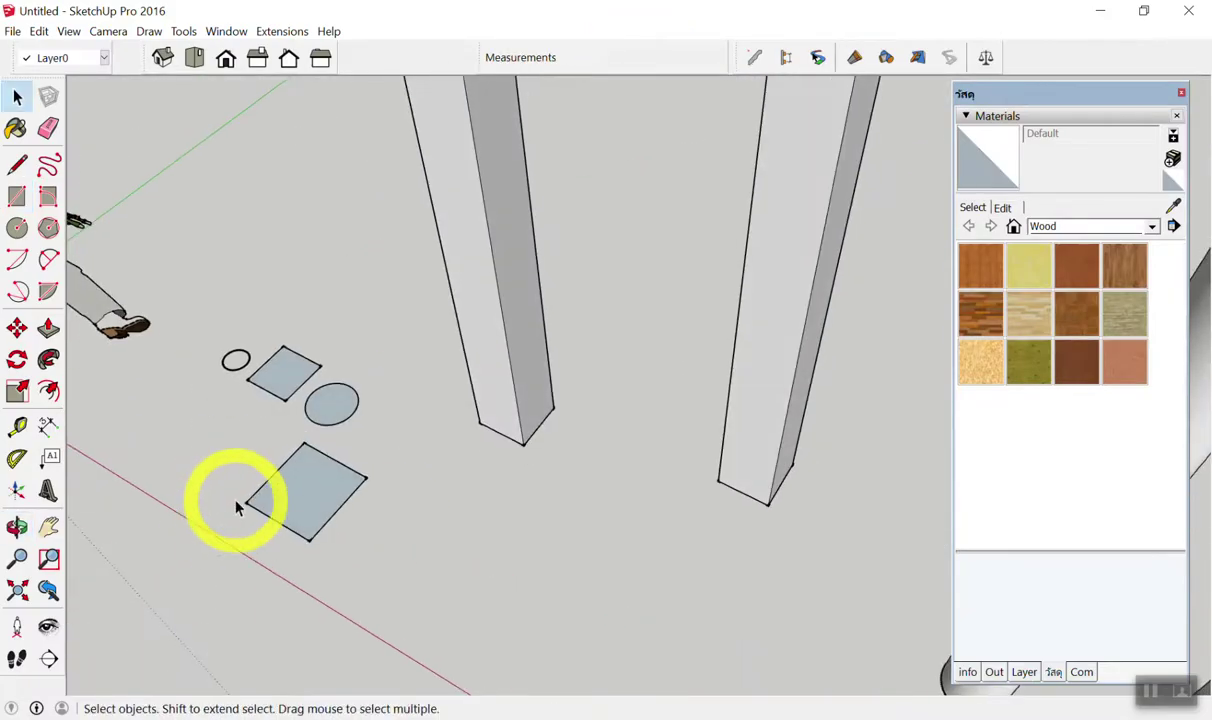
scroll(240, 505, "down", 1)
left_click(280, 497)
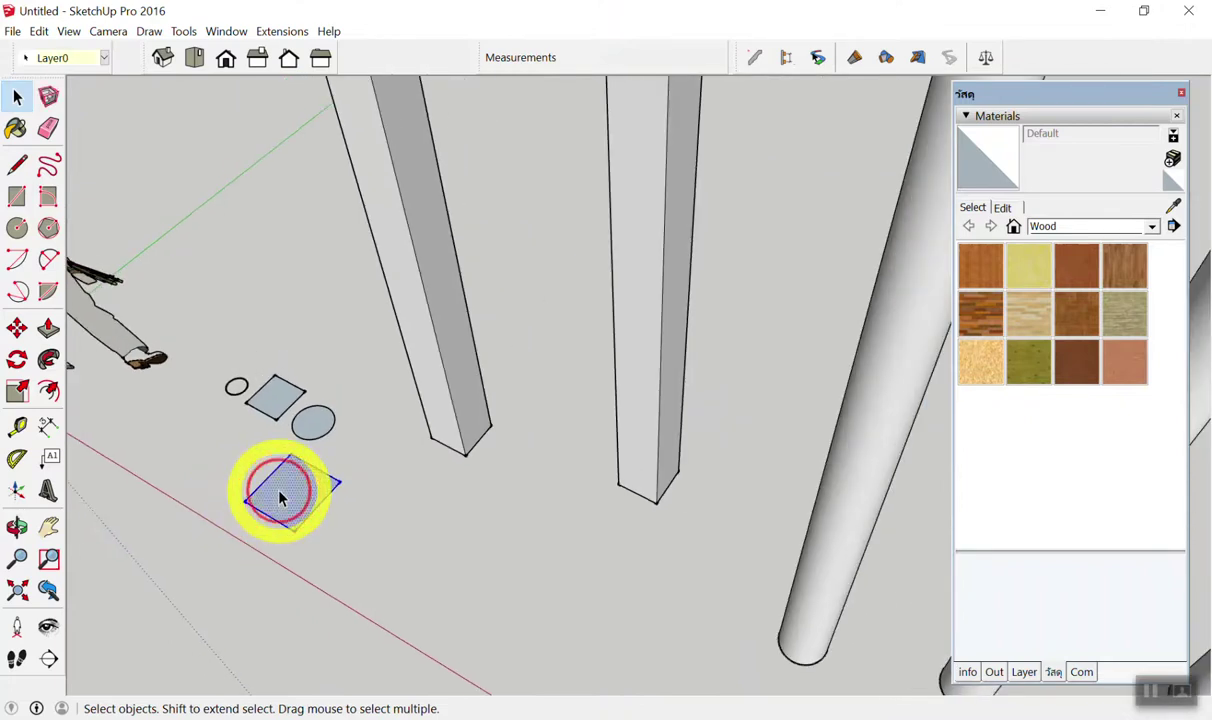
key("Delete")
scroll(500, 305, "down", 3)
scroll(570, 250, "down", 3)
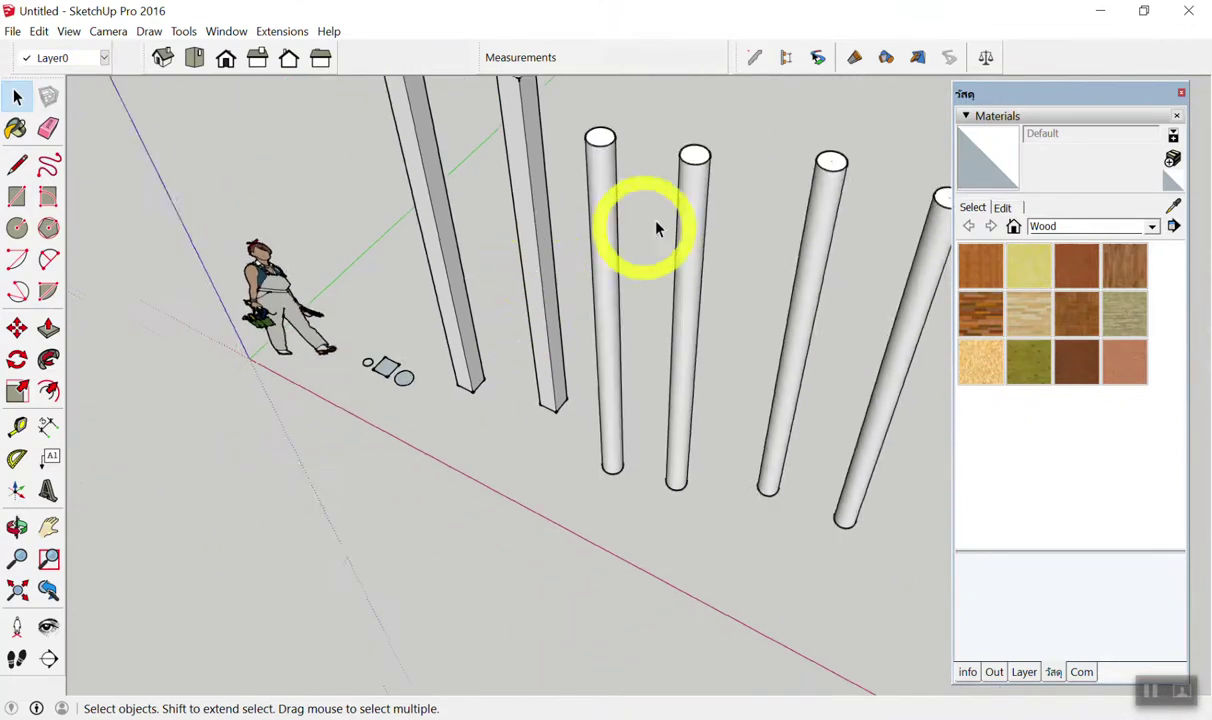
scroll(640, 180, "down", 2)
Load the square 'เสาเหลี่ยม' column profile from an existing column into Profile Builder.
left_click(755, 58)
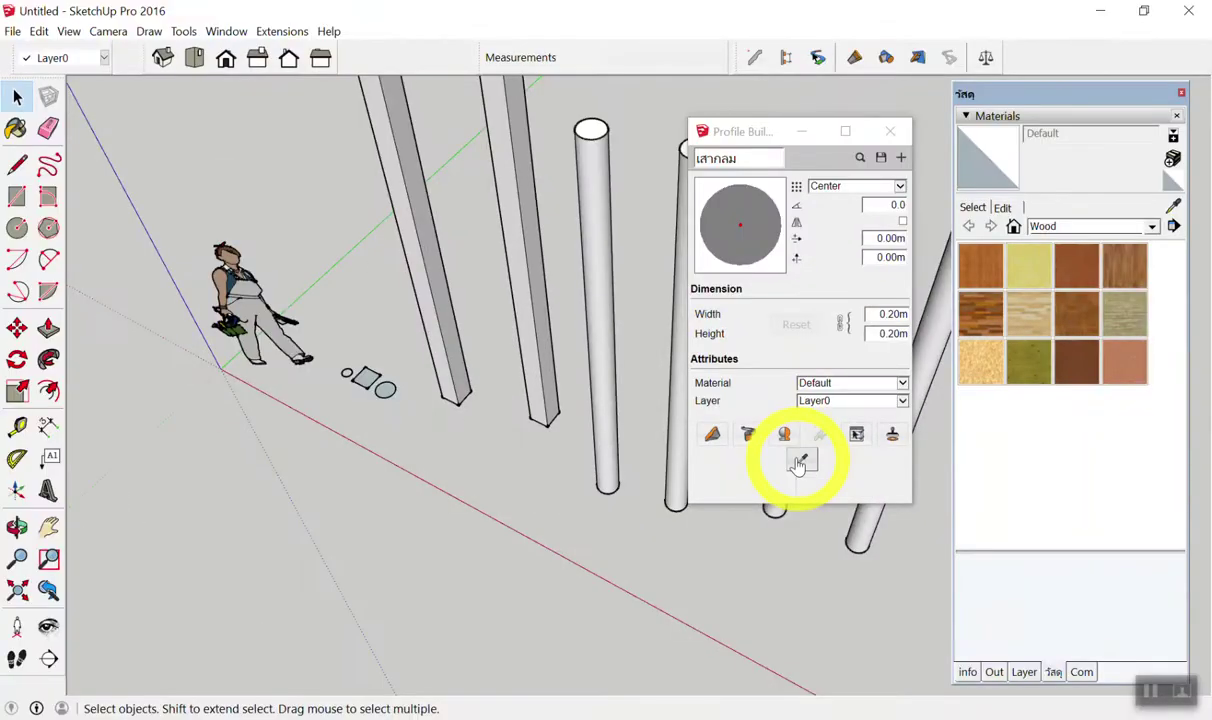
left_click(799, 463)
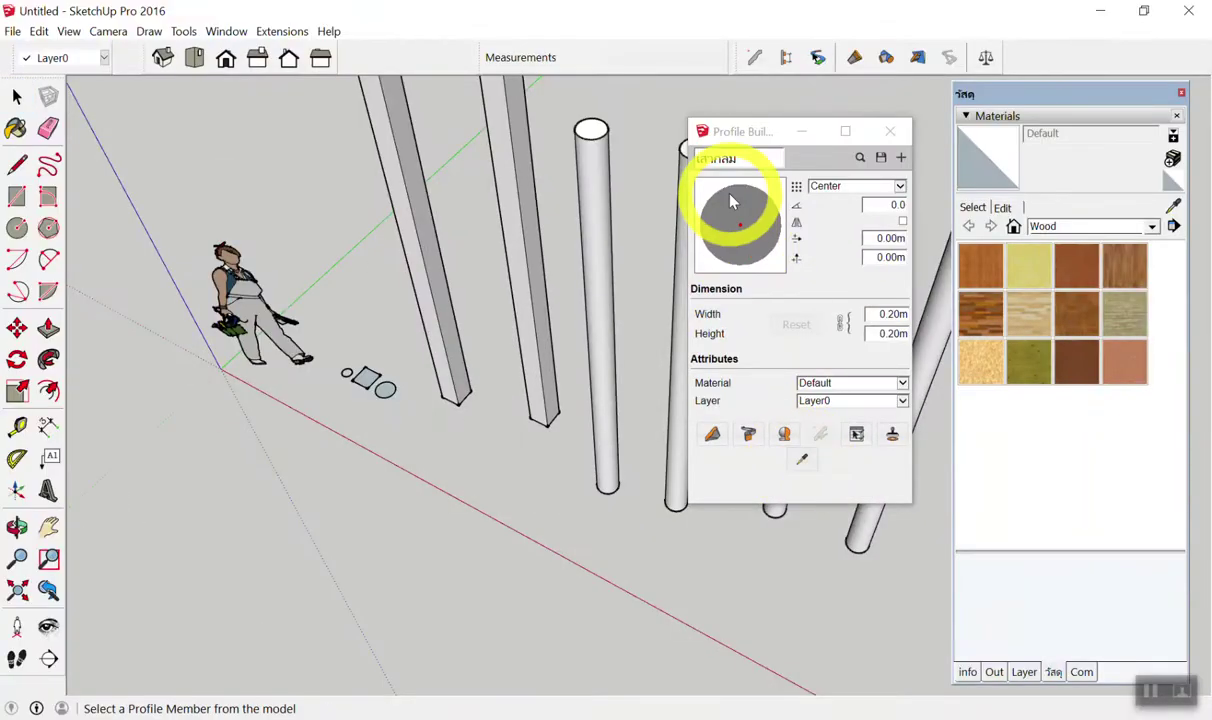
scroll(529, 184, "down", 3)
left_click(503, 203)
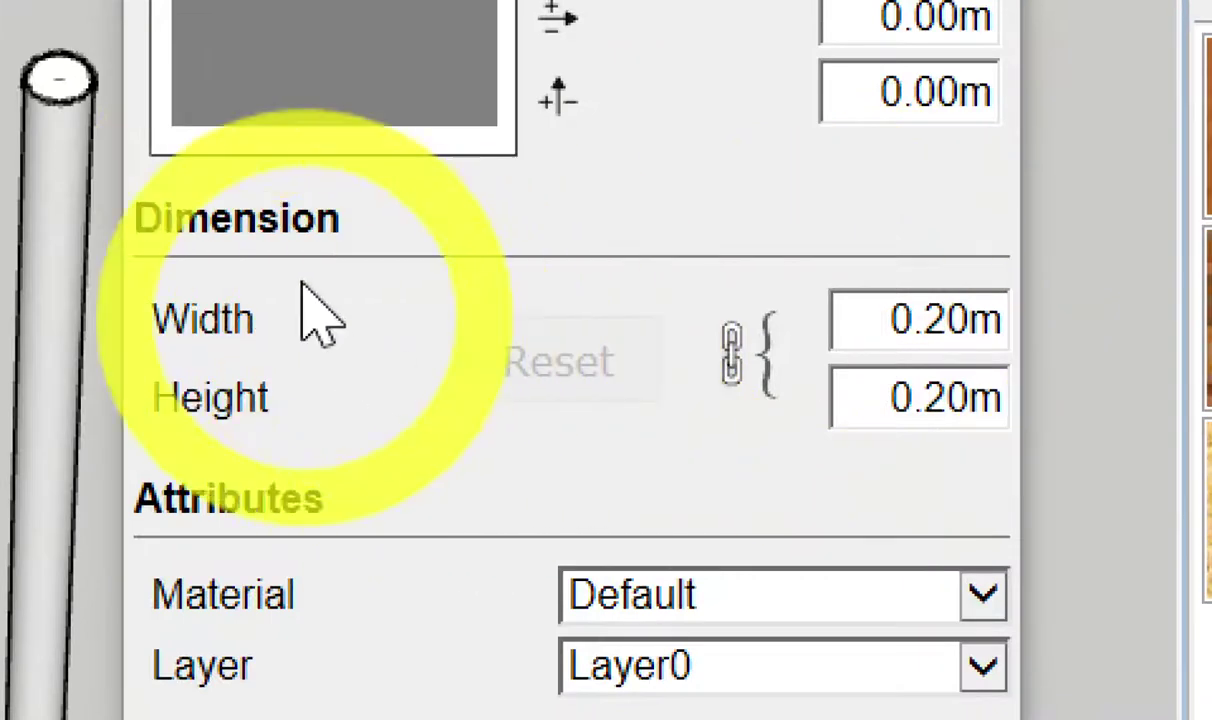
Edit the profile's width and height separately with the ratio link unlocked.
left_click(748, 345)
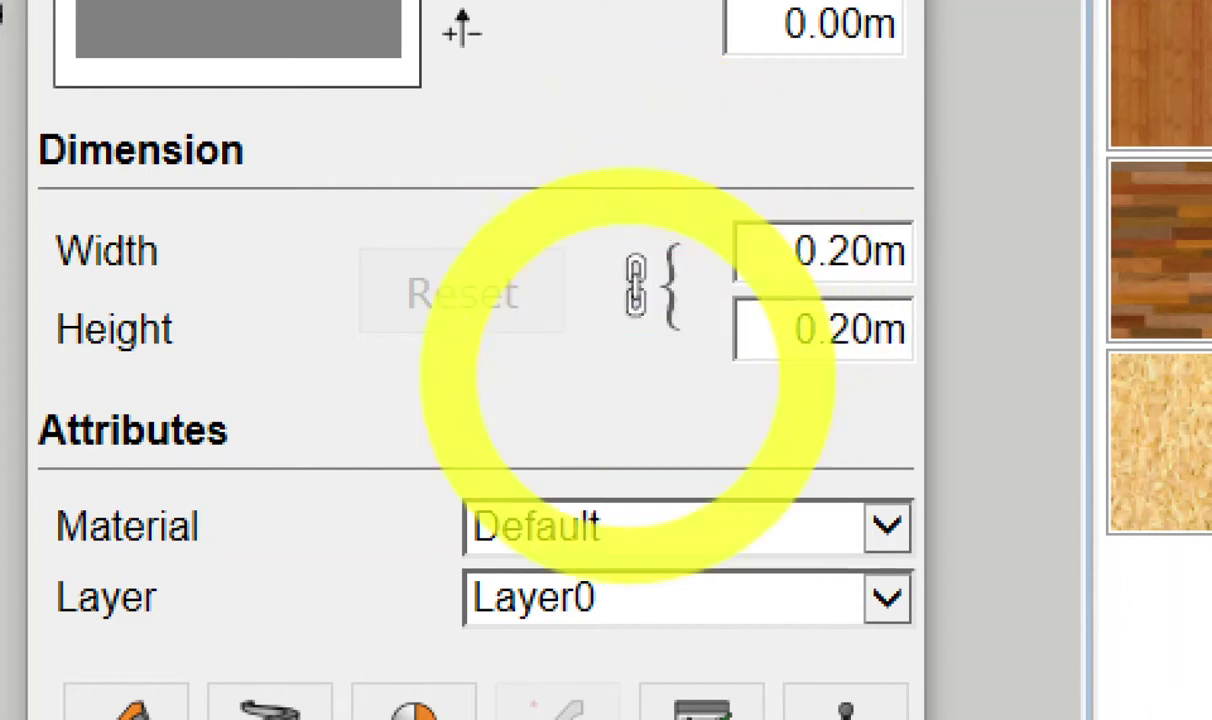
left_click(852, 236)
type("3")
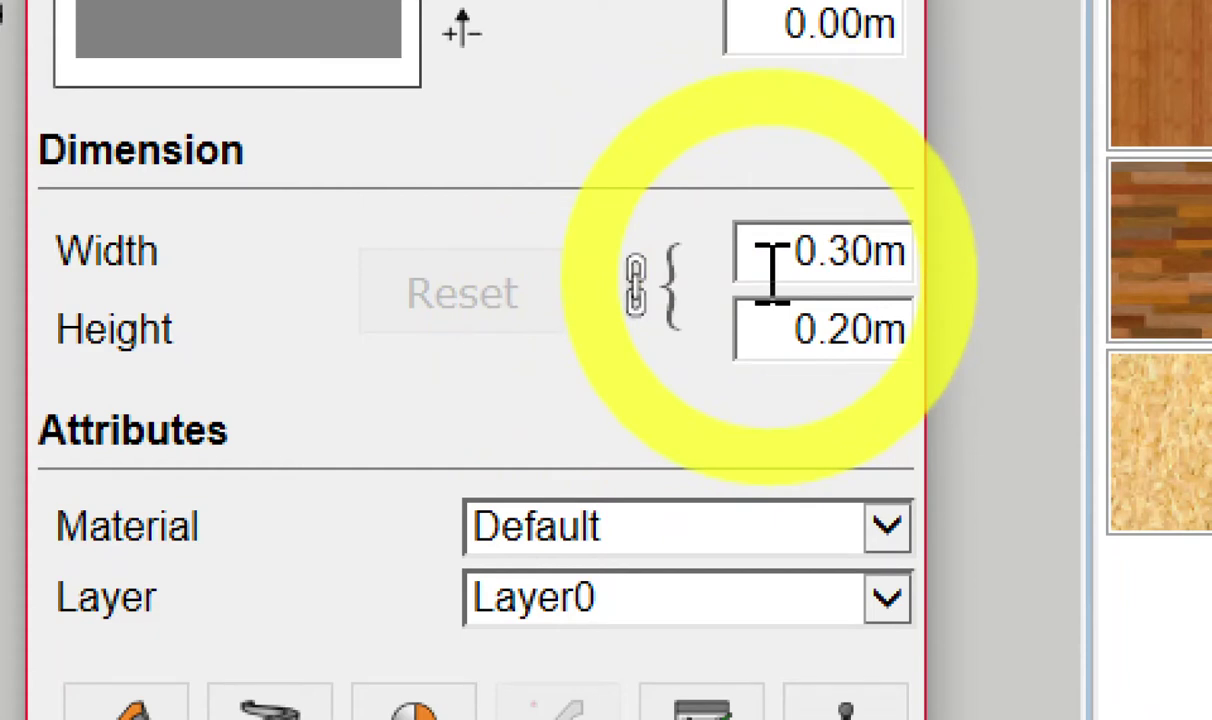
left_click(828, 340)
type("3")
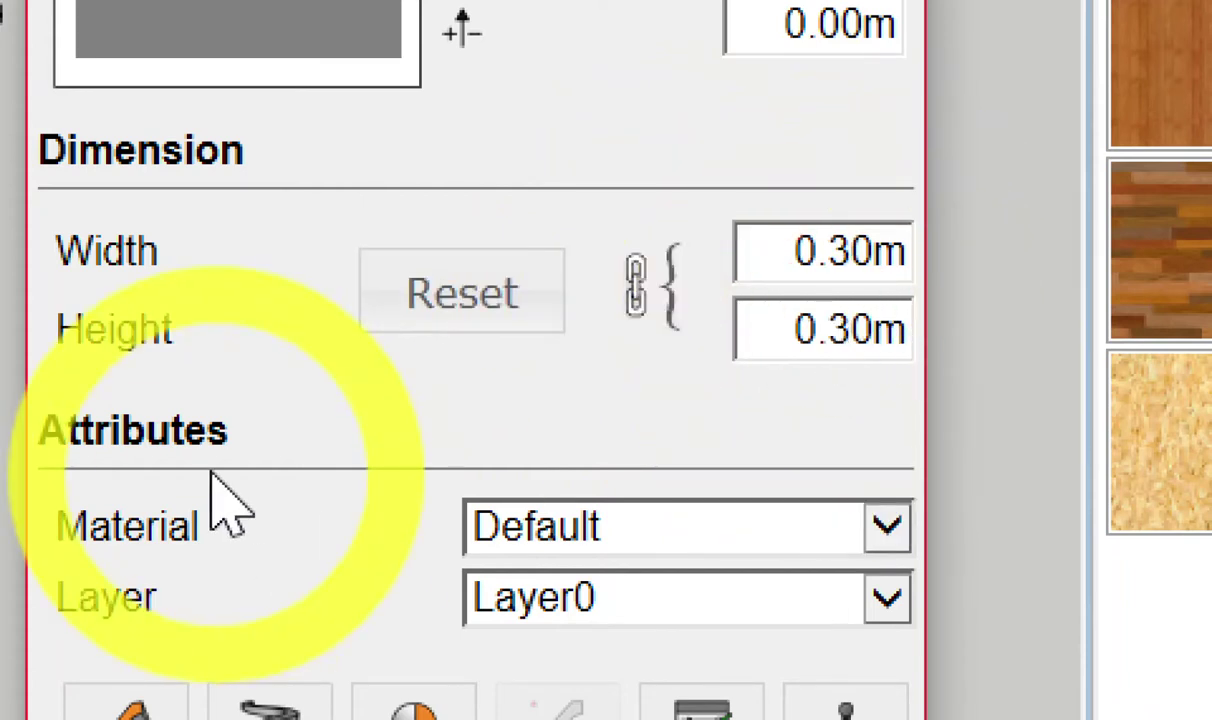
left_click(650, 282)
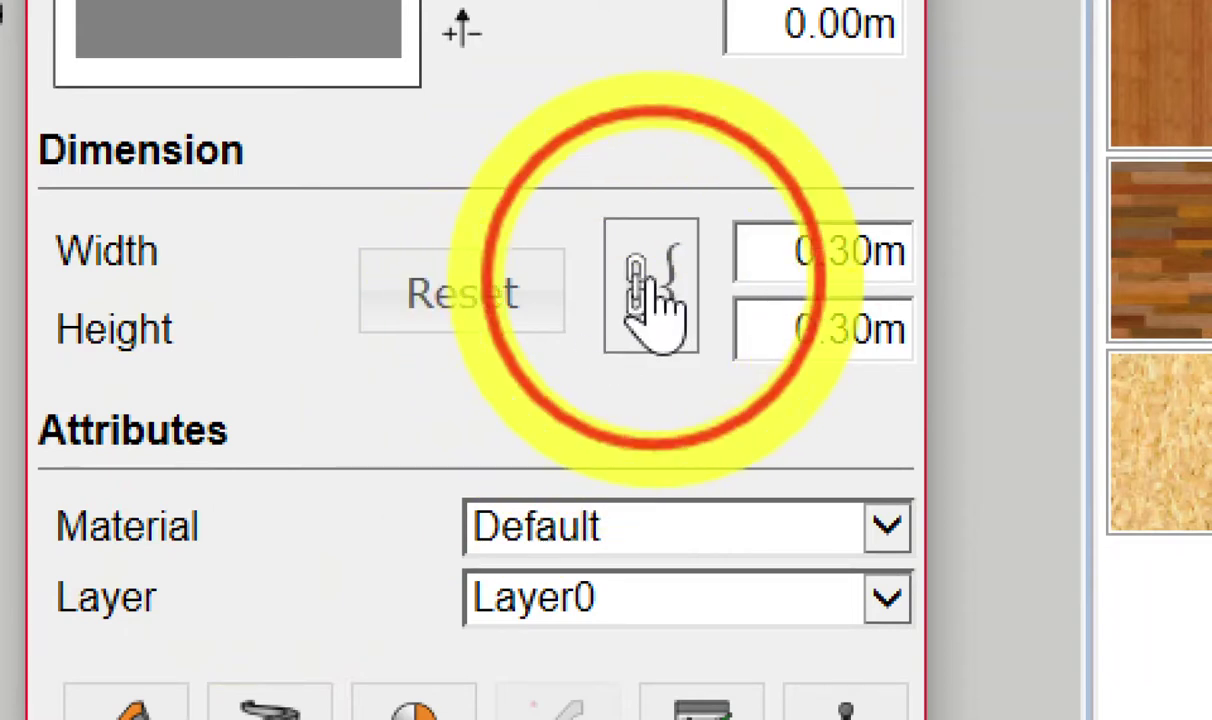
left_click(850, 260)
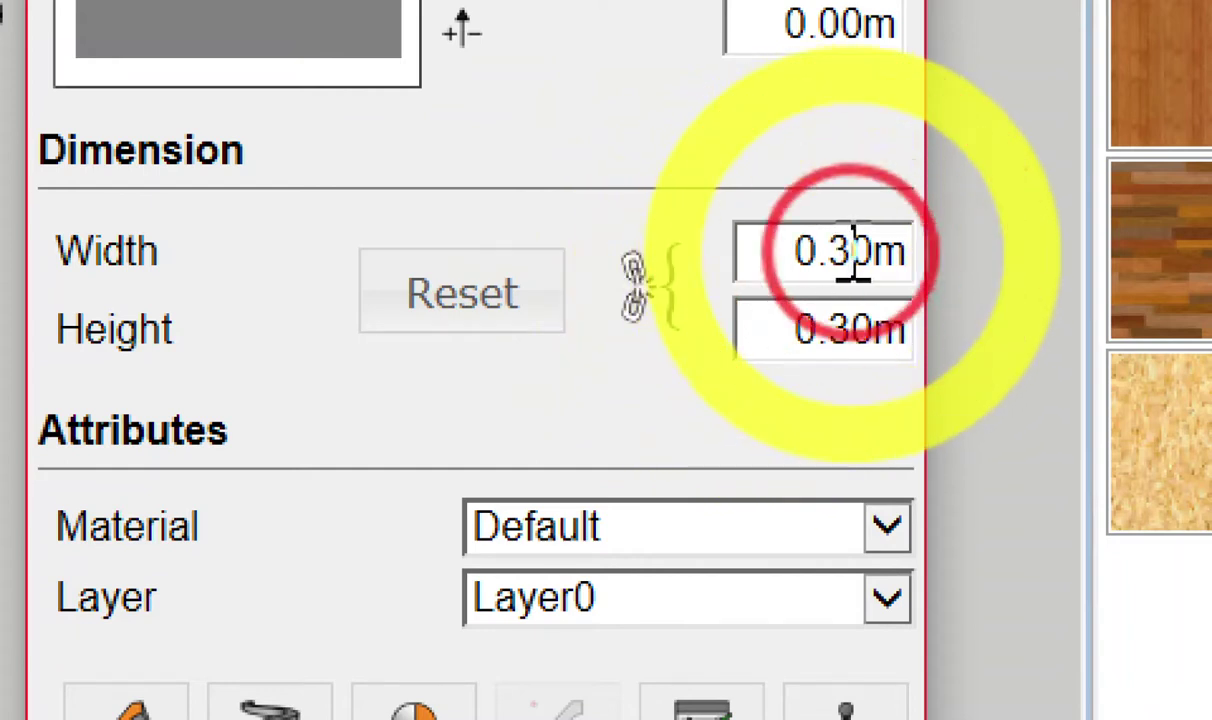
type("2")
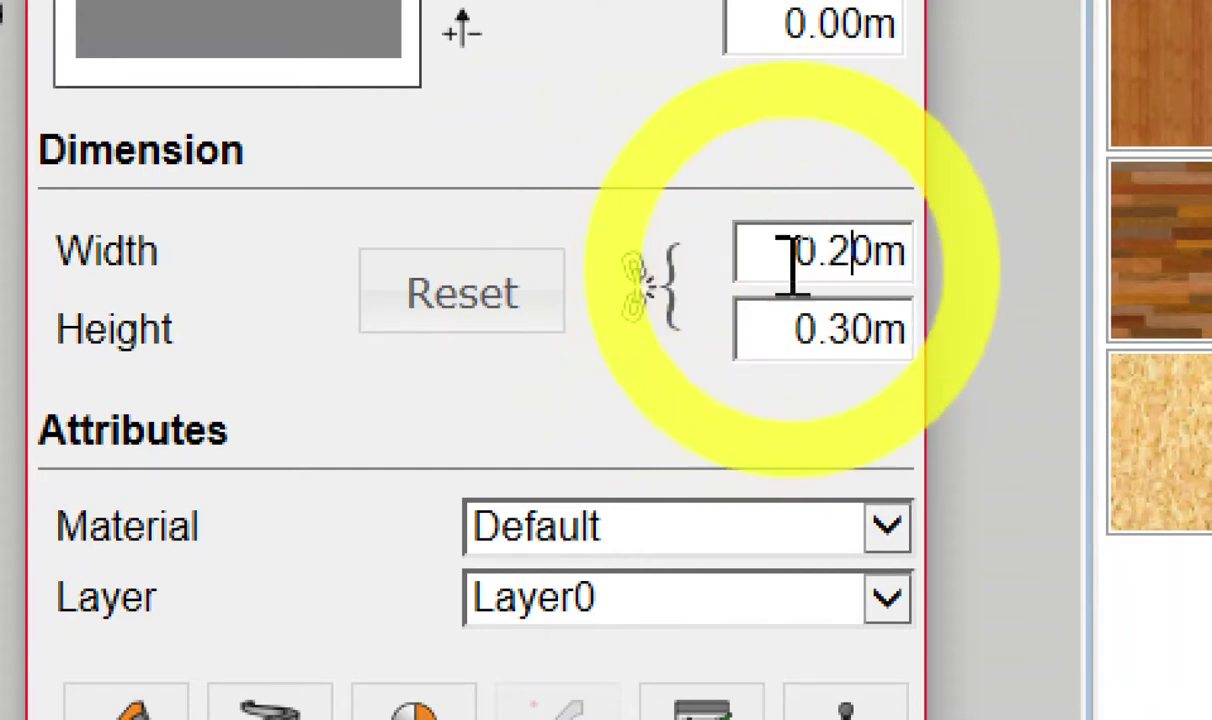
left_click(852, 320)
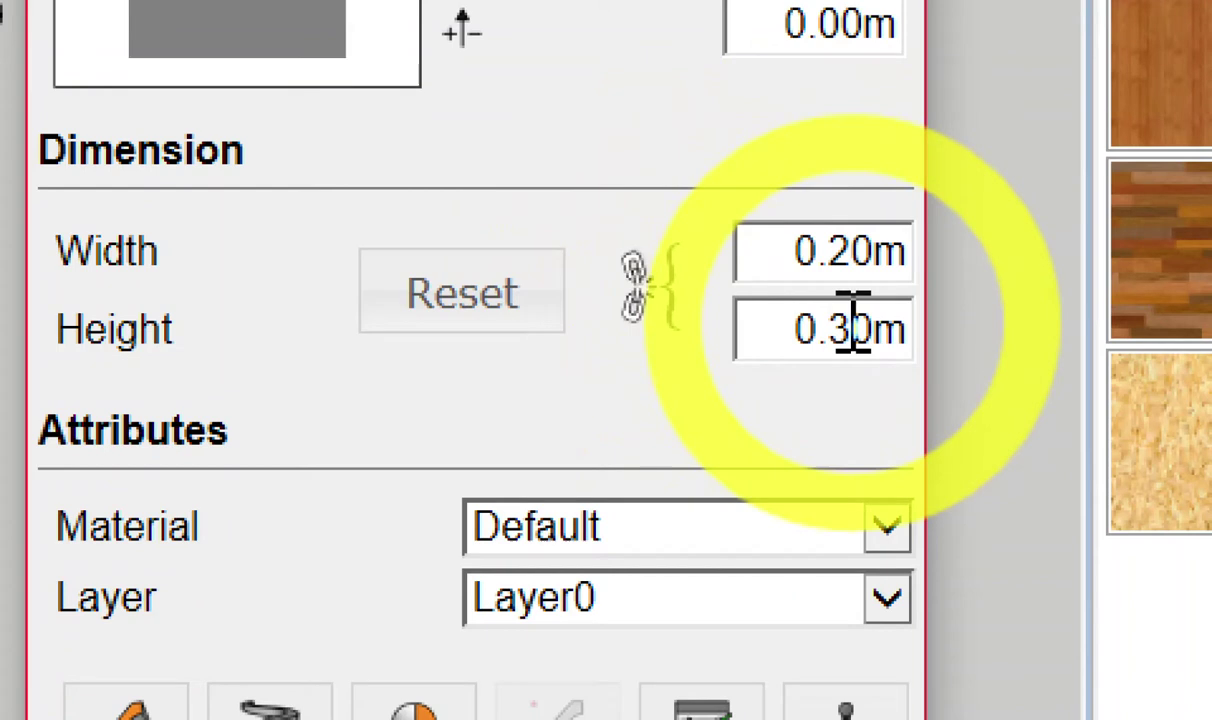
left_click(703, 105)
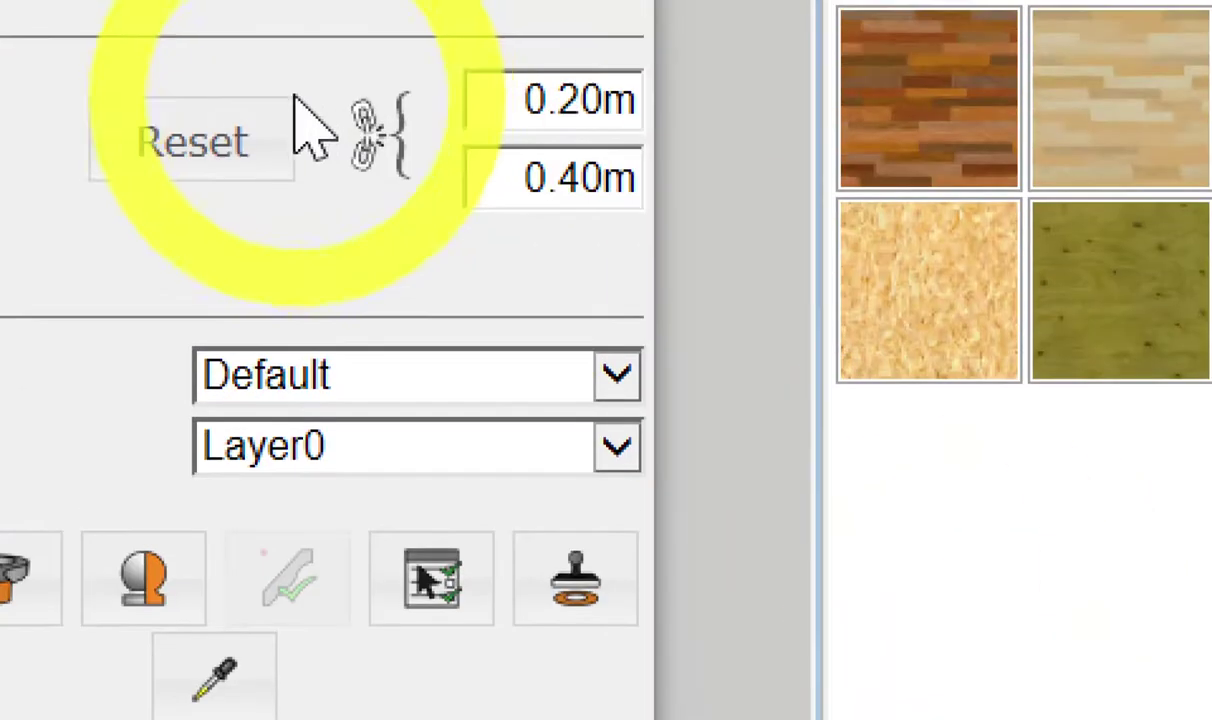
Lock the width–height ratio and set both dimensions to 0.30 m.
left_click(393, 140)
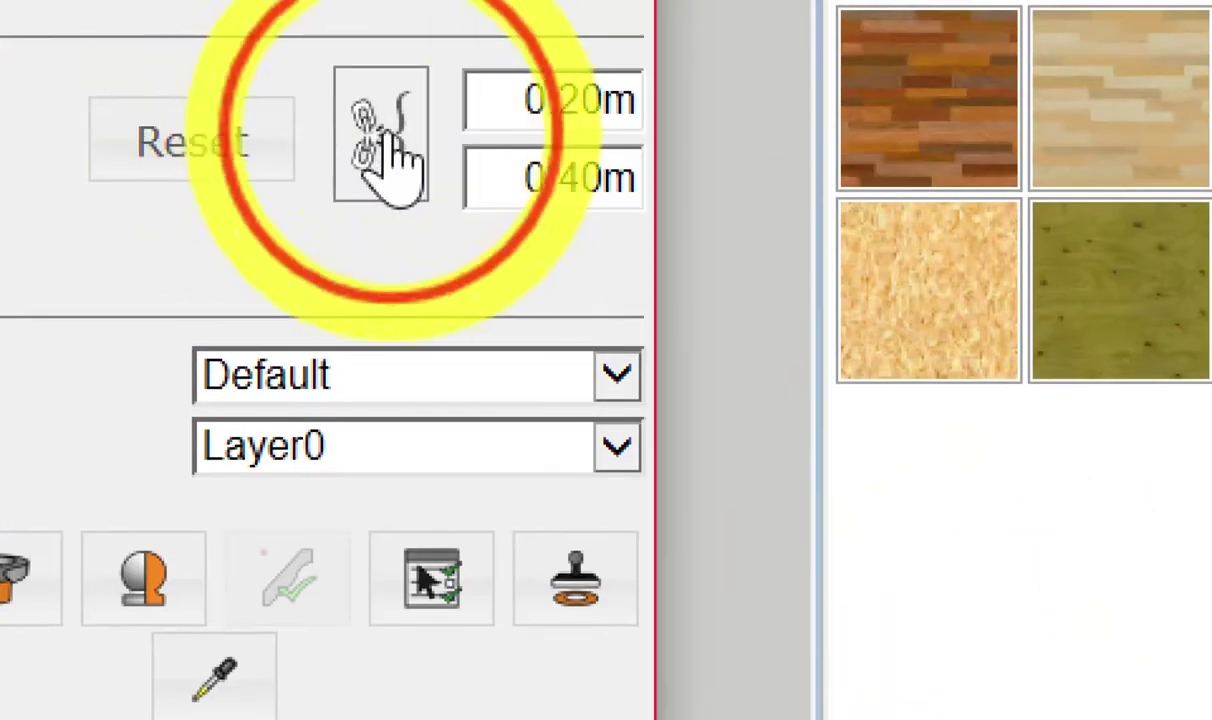
left_click(481, 77)
left_click(390, 138)
left_click(505, 120)
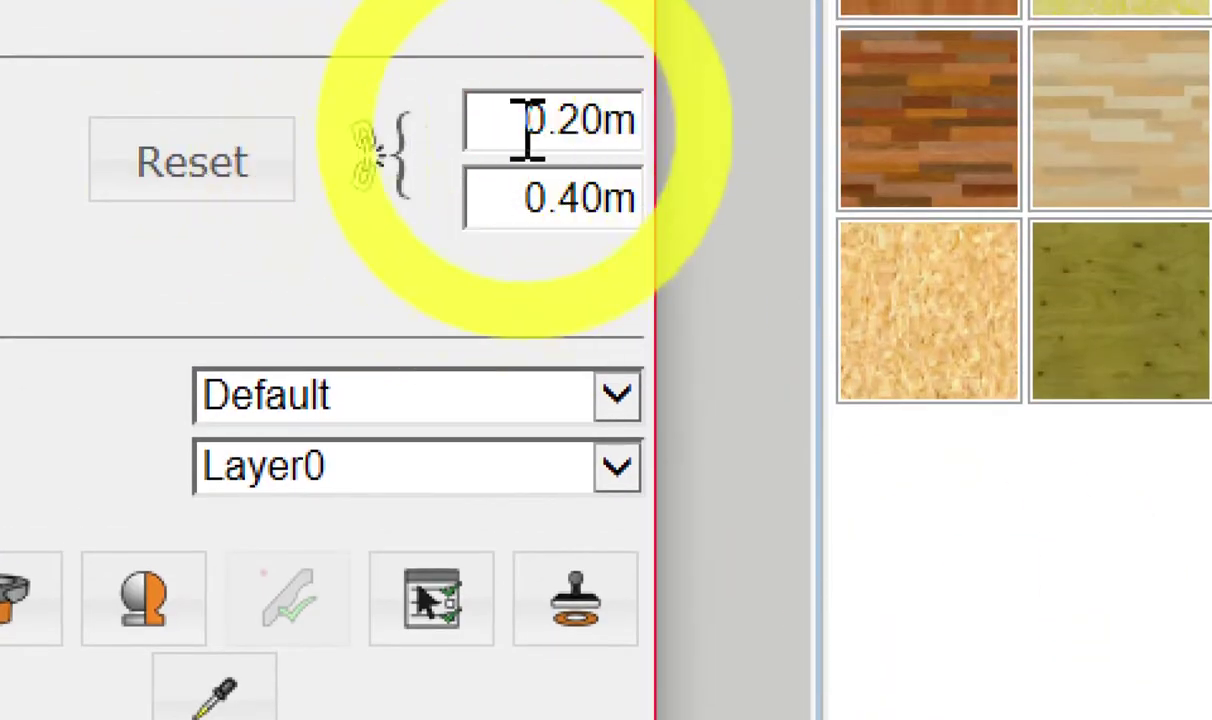
left_click(575, 125)
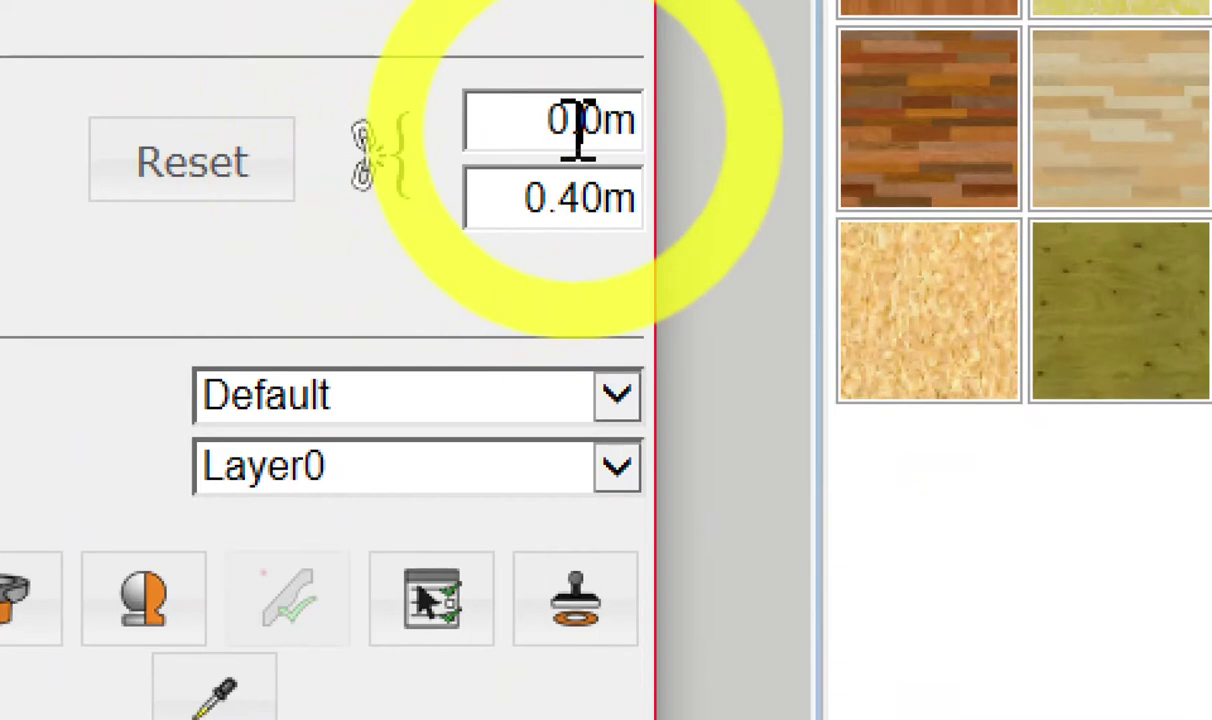
type("3")
left_click(583, 210)
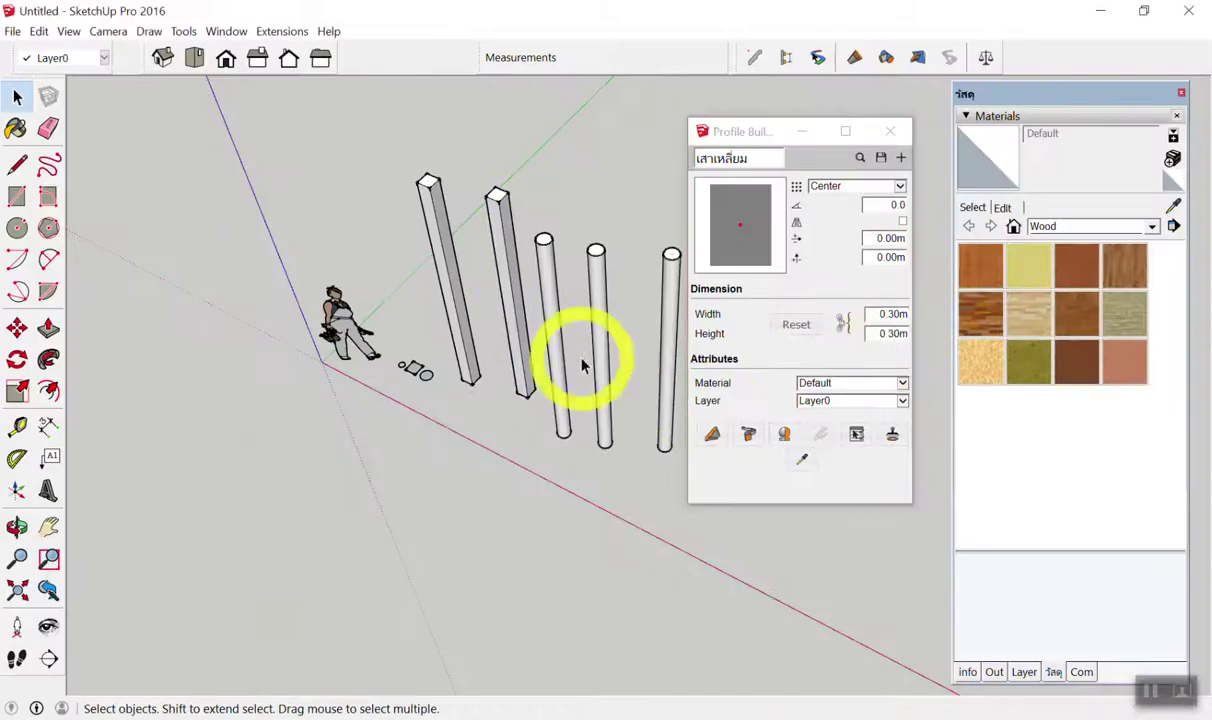
Build a new 4 m square column from a base point on the ground.
scroll(362, 310, "down", 3)
scroll(362, 310, "down", 2)
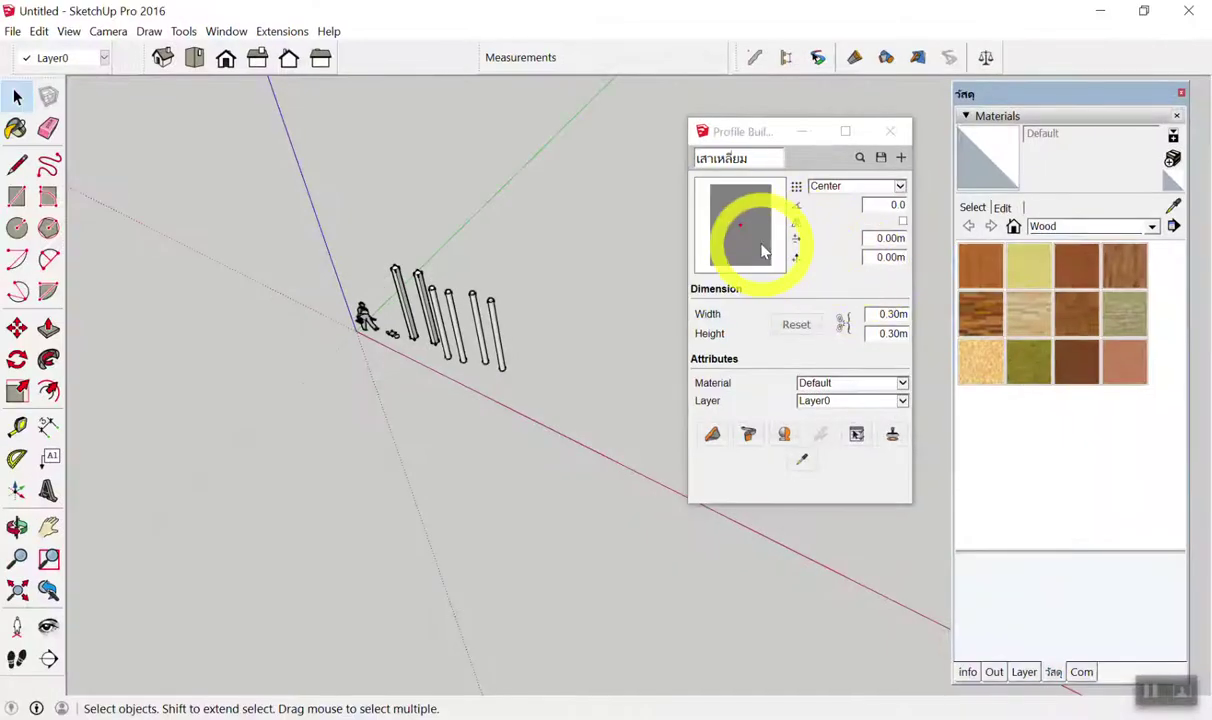
left_click(846, 291)
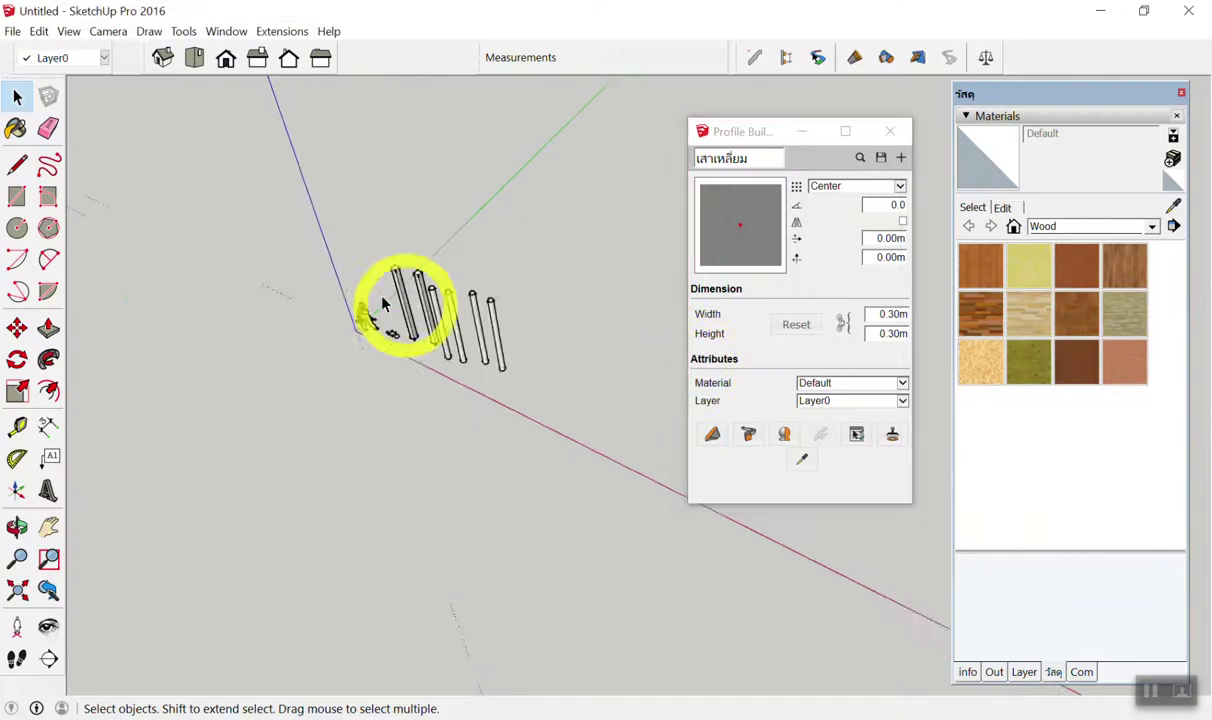
scroll(400, 285, "up", 3)
scroll(430, 330, "up", 3)
middle_click_drag(445, 405, 449, 360)
scroll(495, 365, "up", 3)
scroll(500, 455, "down", 3)
middle_click_drag(500, 455, 645, 487)
scroll(580, 475, "up", 2)
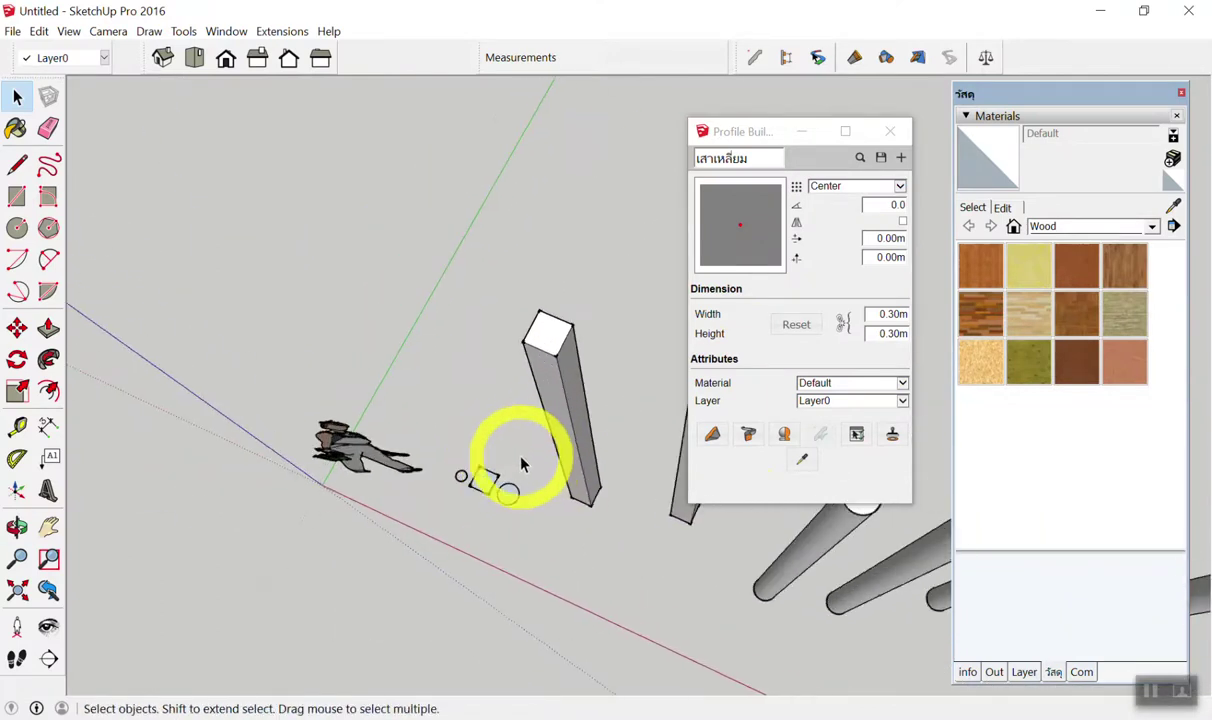
left_click(712, 437)
left_click(583, 548)
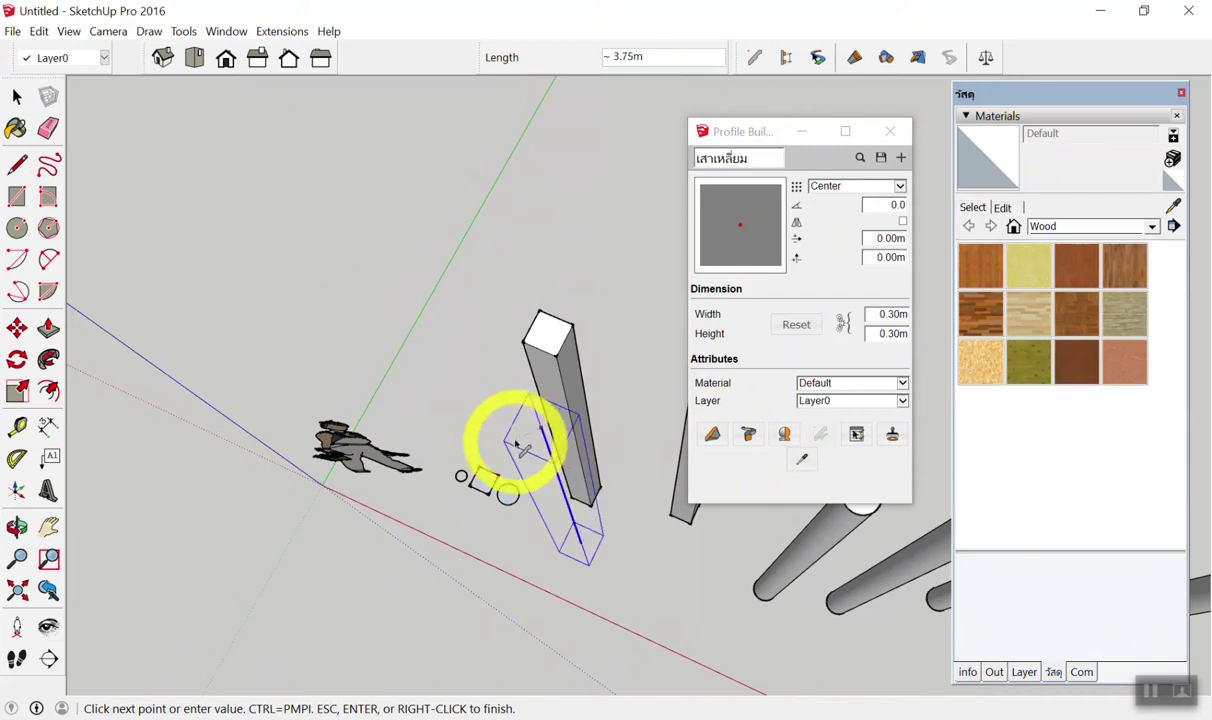
key("Return")
Switch to Top view and select the lower-right square column.
middle_click_drag(514, 428, 488, 450)
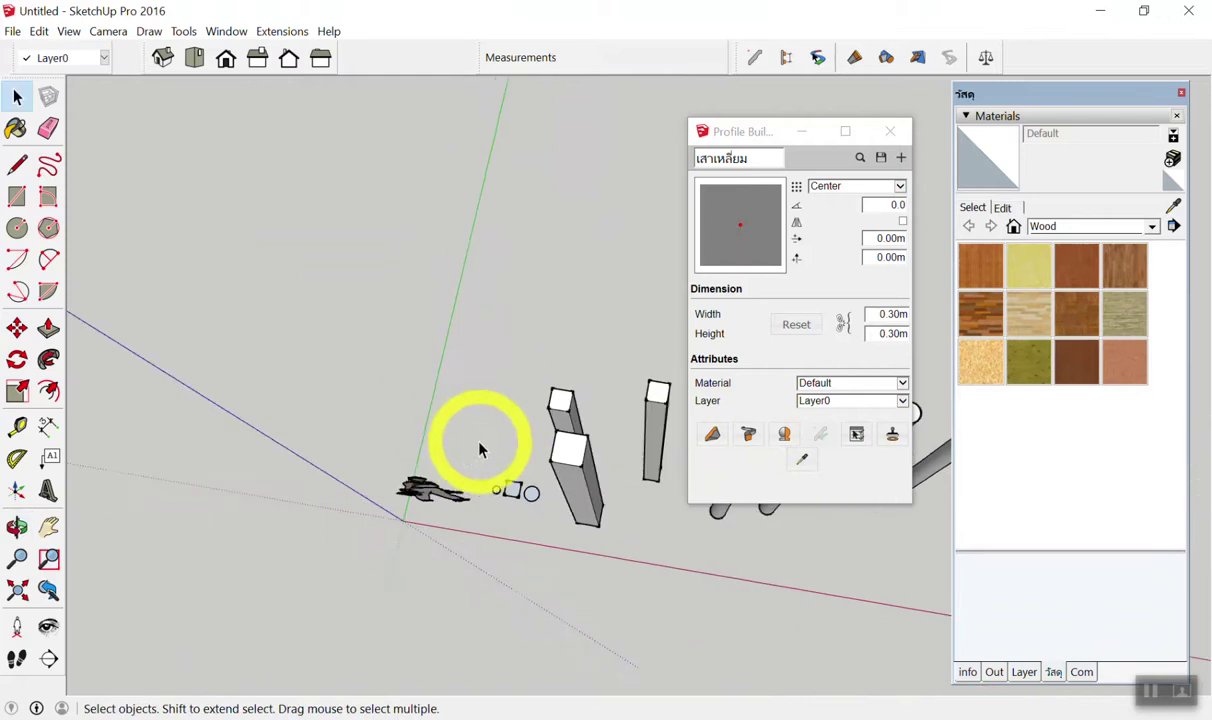
key("F2")
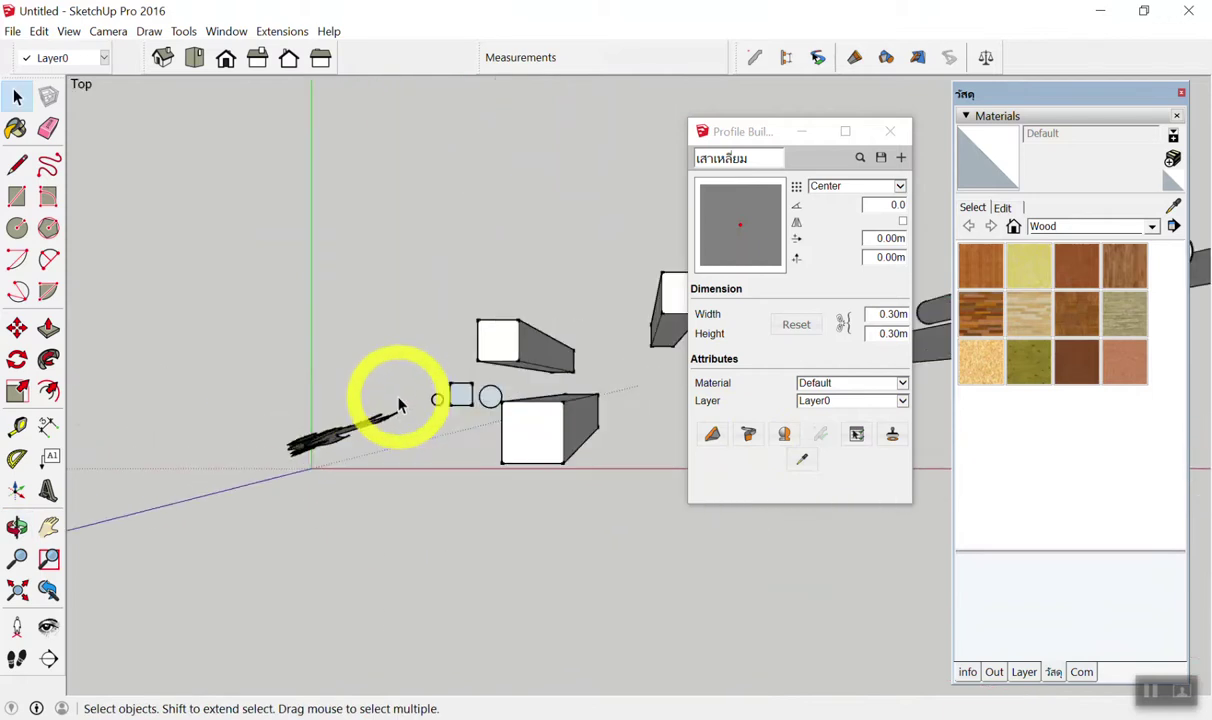
scroll(398, 405, "up", 2)
scroll(446, 392, "up", 2)
scroll(552, 406, "up", 2)
scroll(568, 420, "up", 1)
left_click(561, 451)
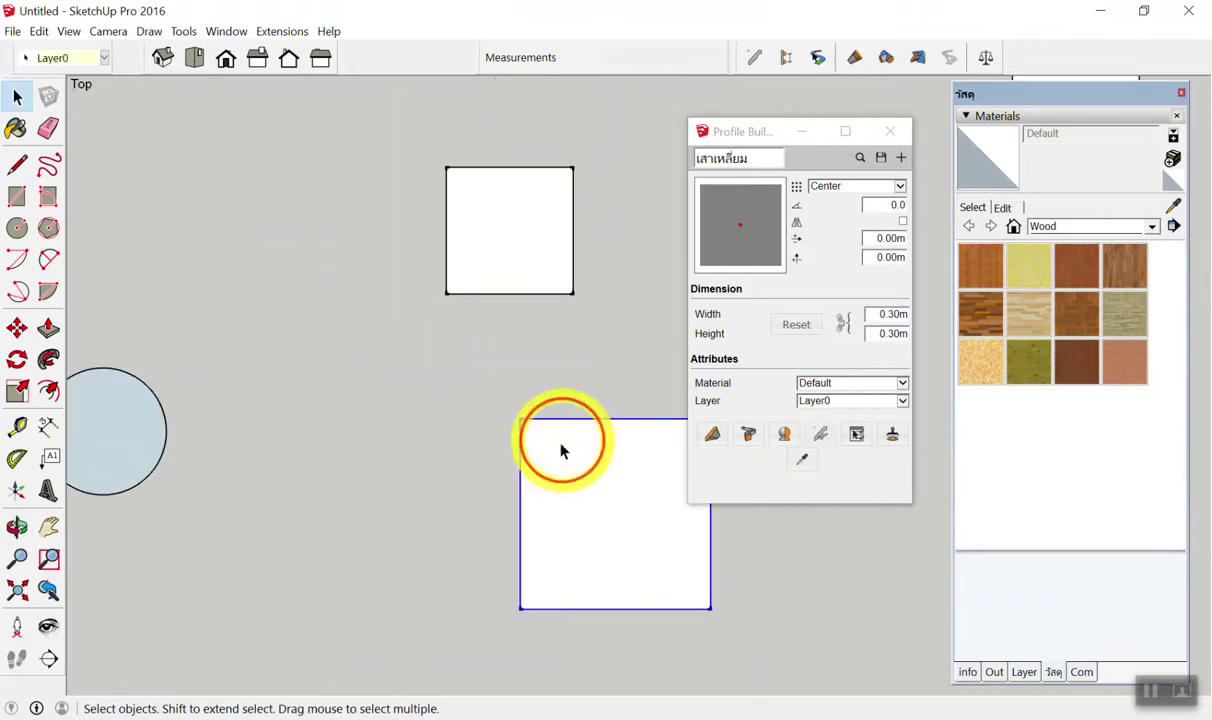
Move the new column onto the other square's corner, then undo the move.
key("m")
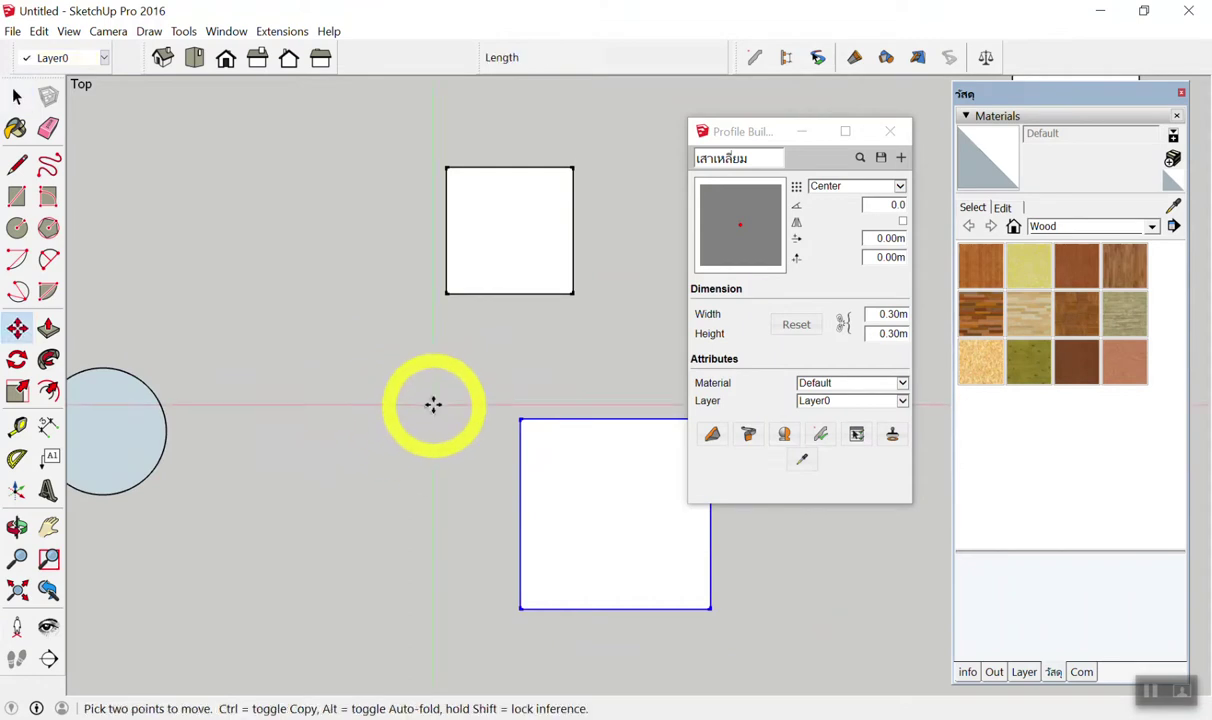
left_click(520, 419)
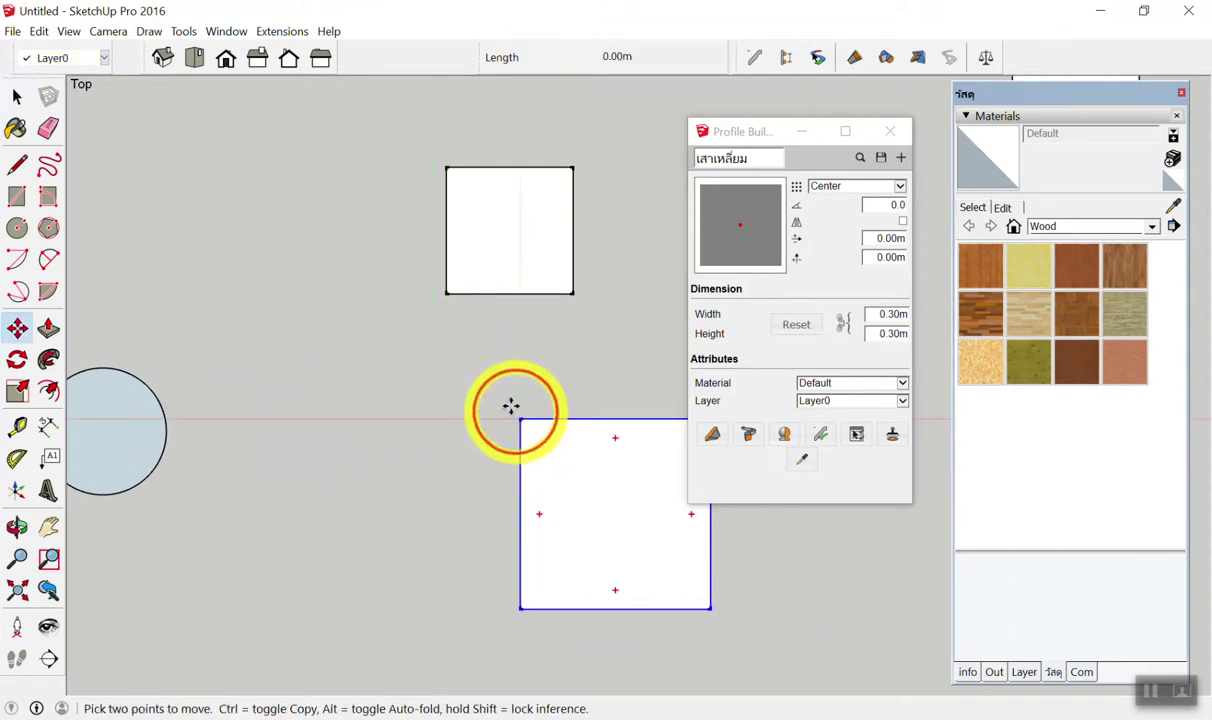
left_click(446, 294)
key("space")
left_click(320, 383)
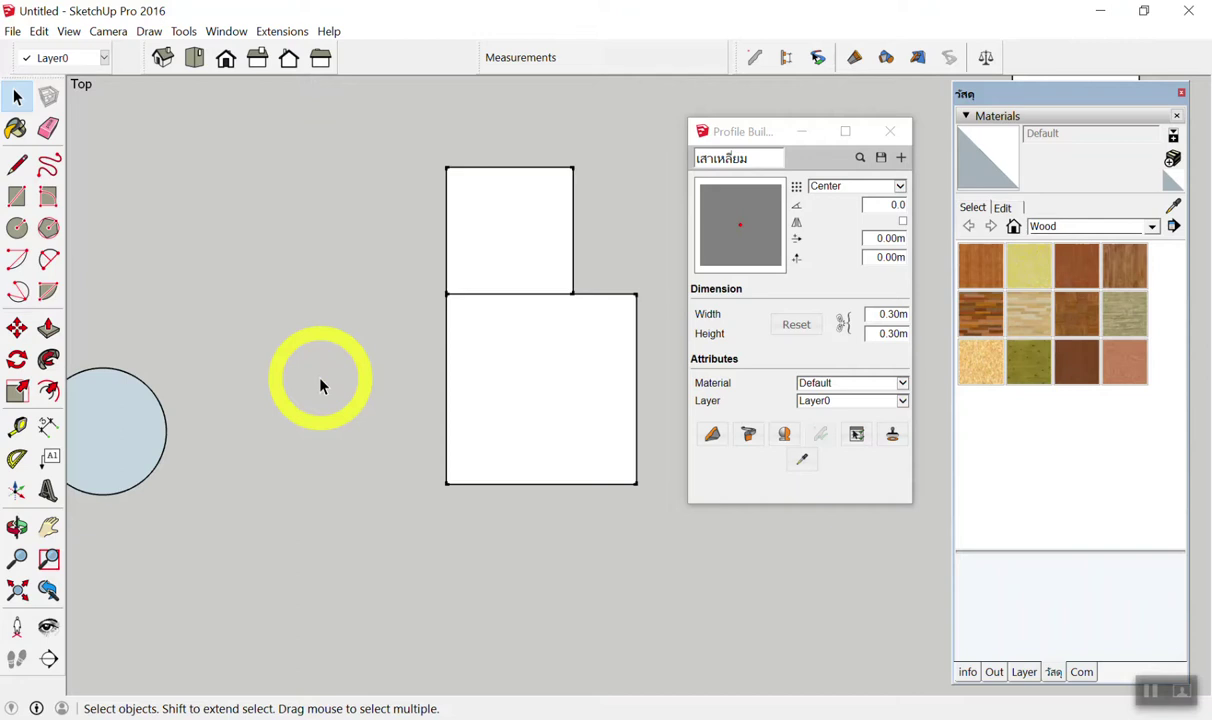
key("ctrl+z")
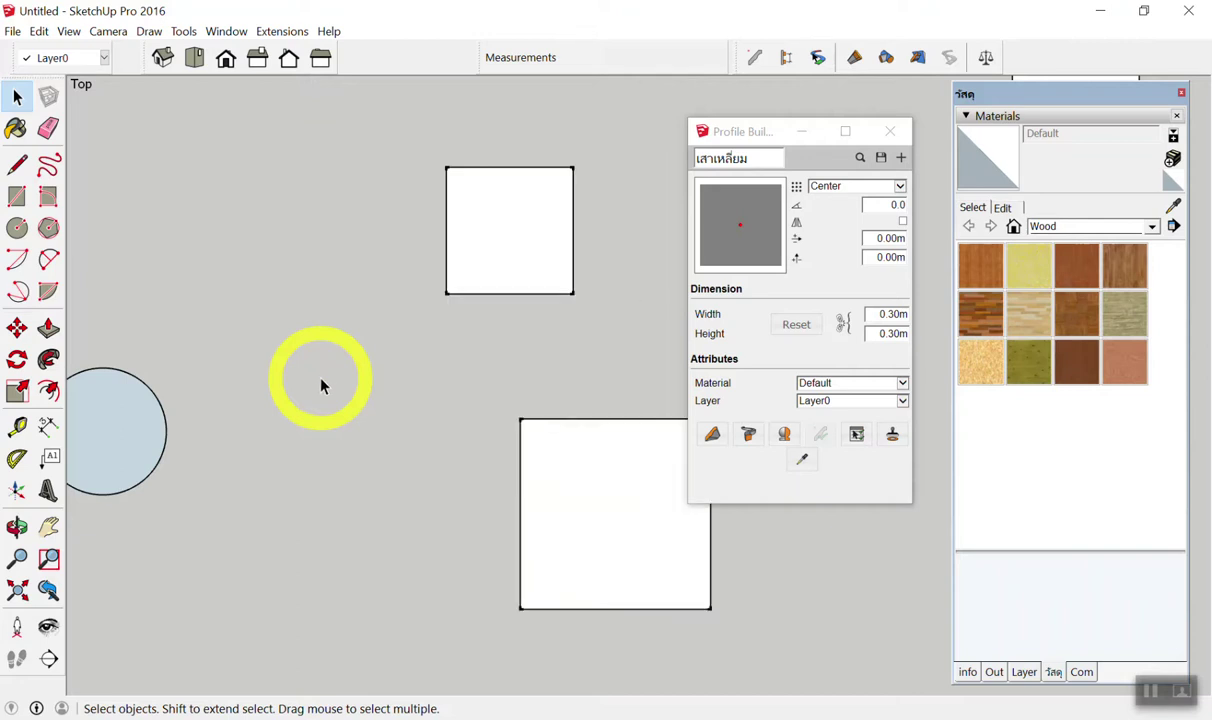
Retry the corner-to-corner move of the lower square column and undo it again.
left_click(541, 459)
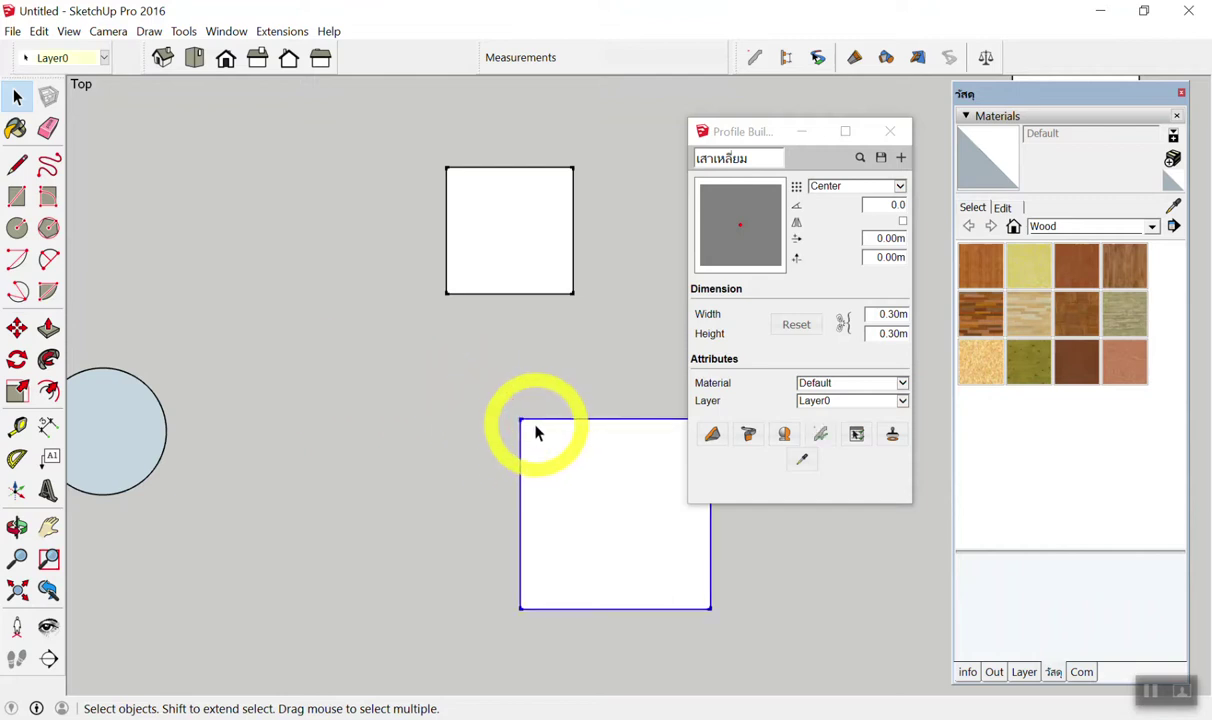
key("m")
left_click(518, 419)
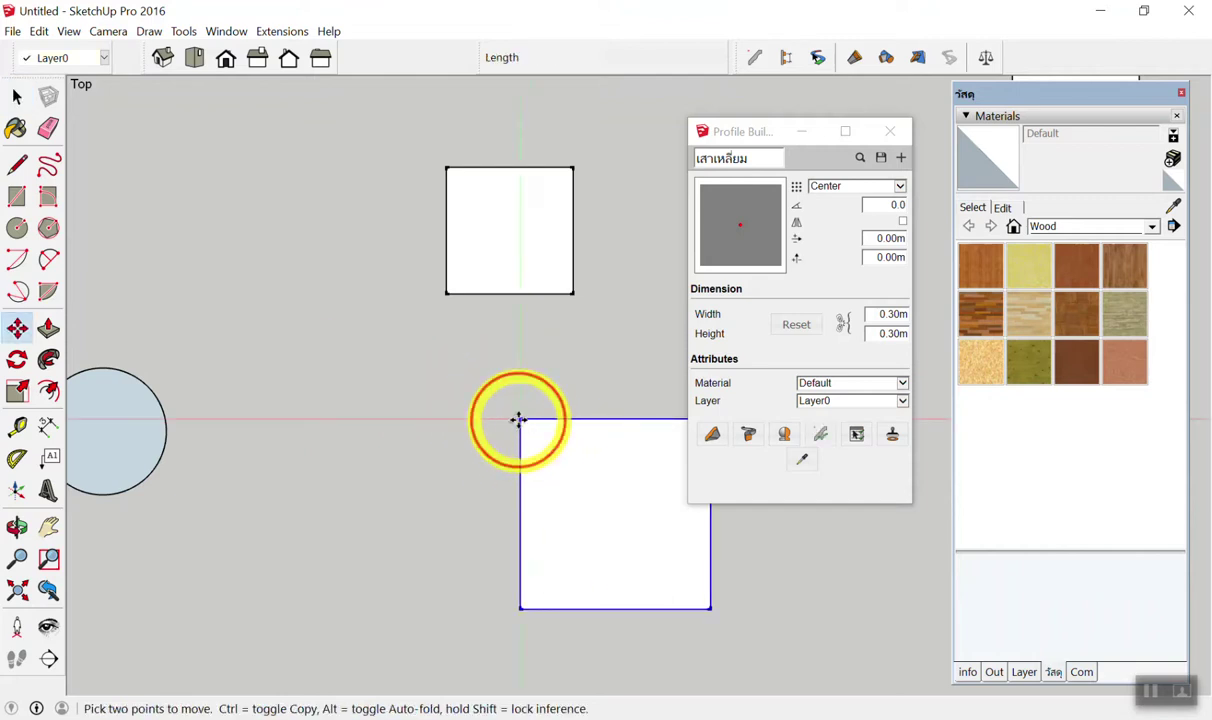
left_click(446, 294)
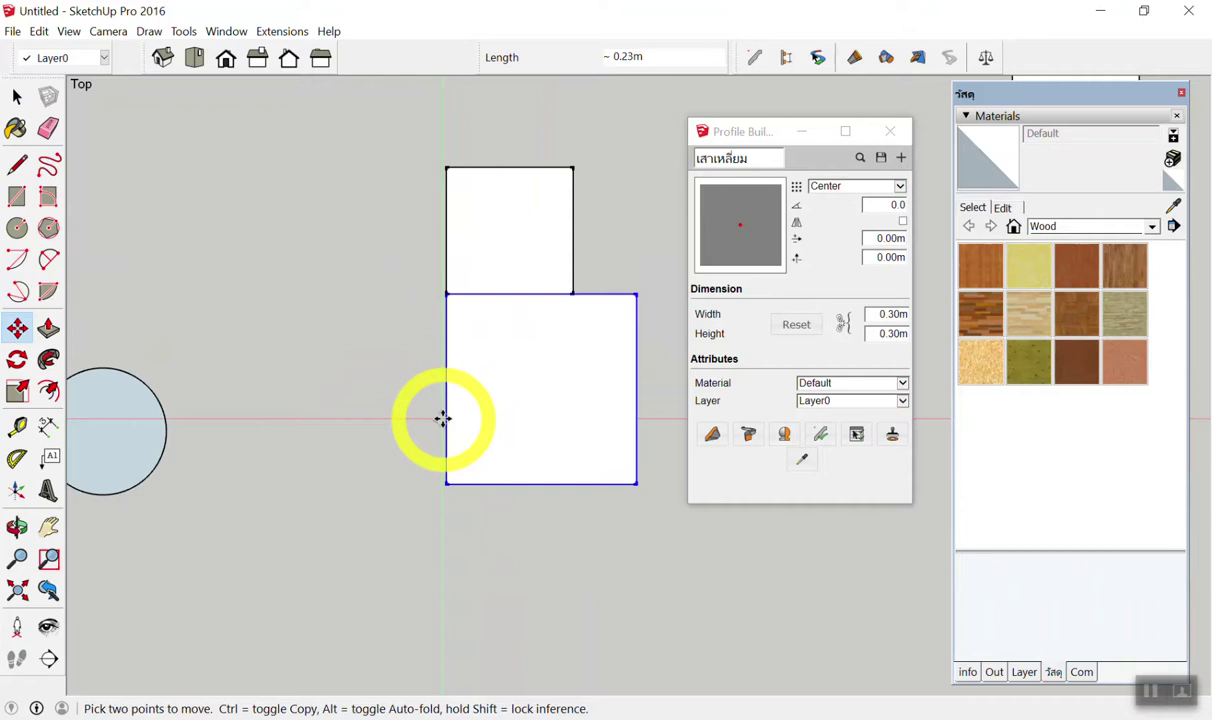
key("ctrl+z")
key("space")
left_click(414, 436)
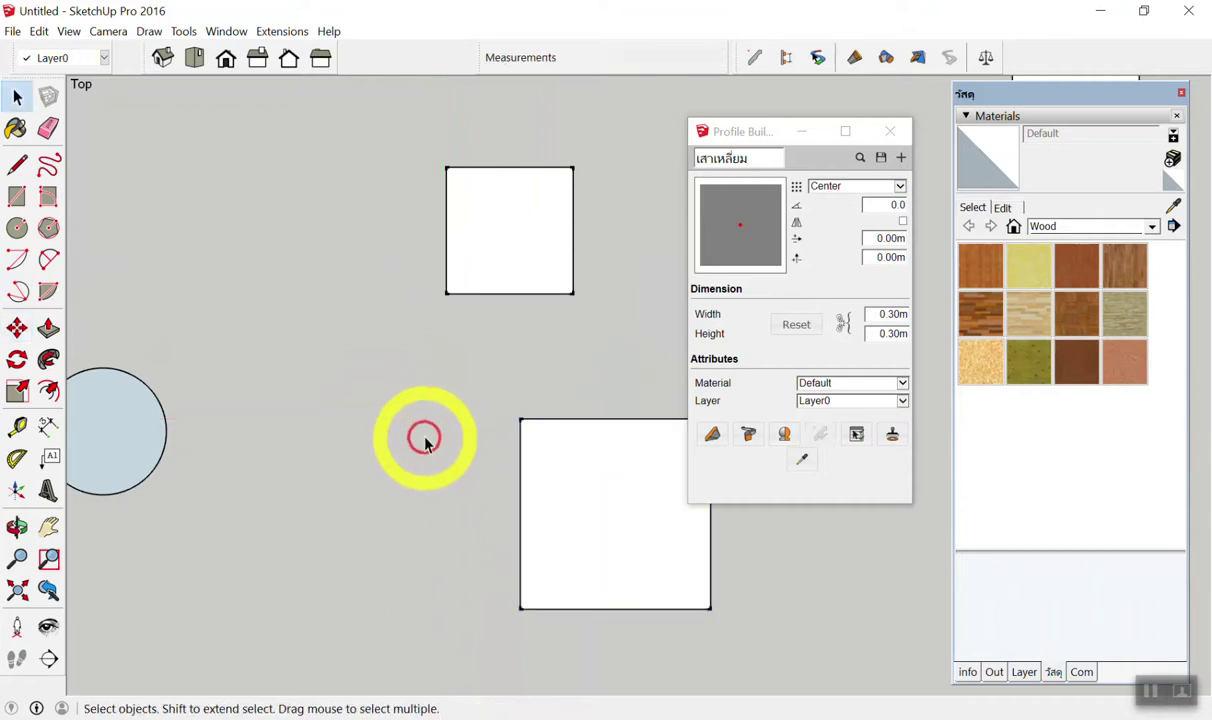
Snap the lower column's top-left corner onto the upper square's bottom-left corner.
left_click_drag(578, 457, 490, 457)
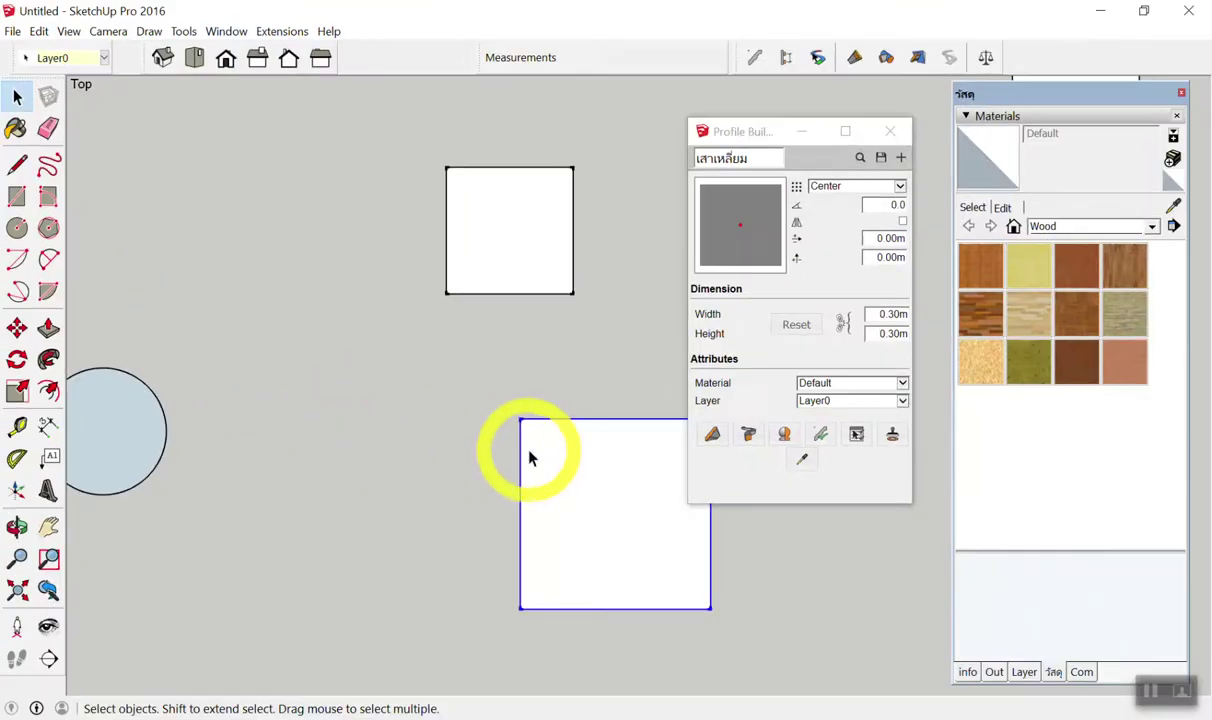
left_click(566, 458)
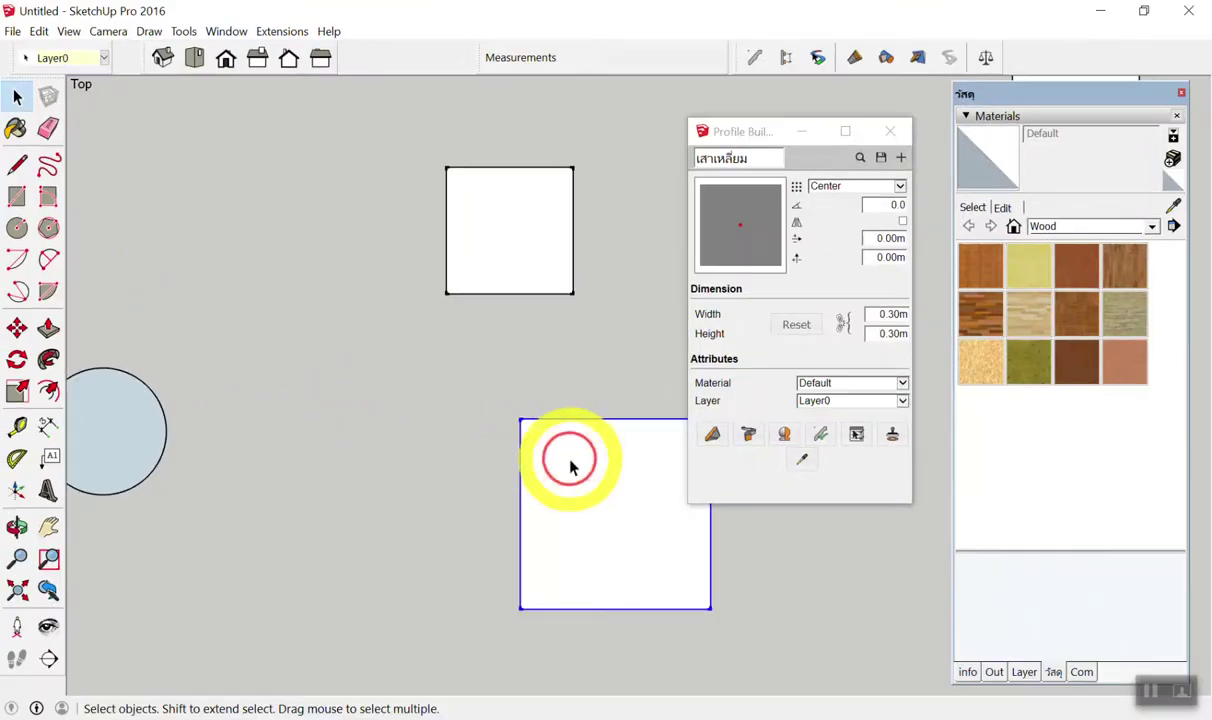
key("m")
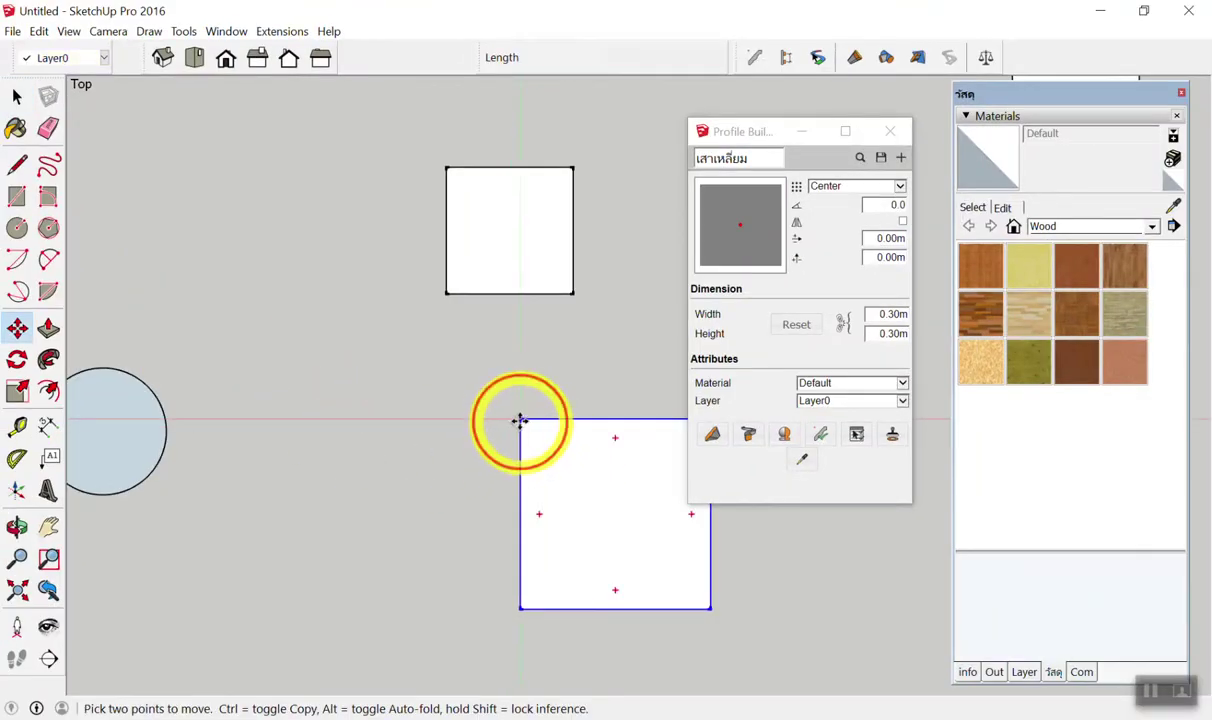
left_click(519, 421)
left_click(437, 300)
mouse_move(408, 362)
middle_mouse_down()
mouse_move(427, 468)
mouse_move(211, 89)
mouse_move(311, 373)
mouse_move(379, 352)
mouse_move(649, 446)
middle_mouse_up()
scroll(322, 387, "down", 3)
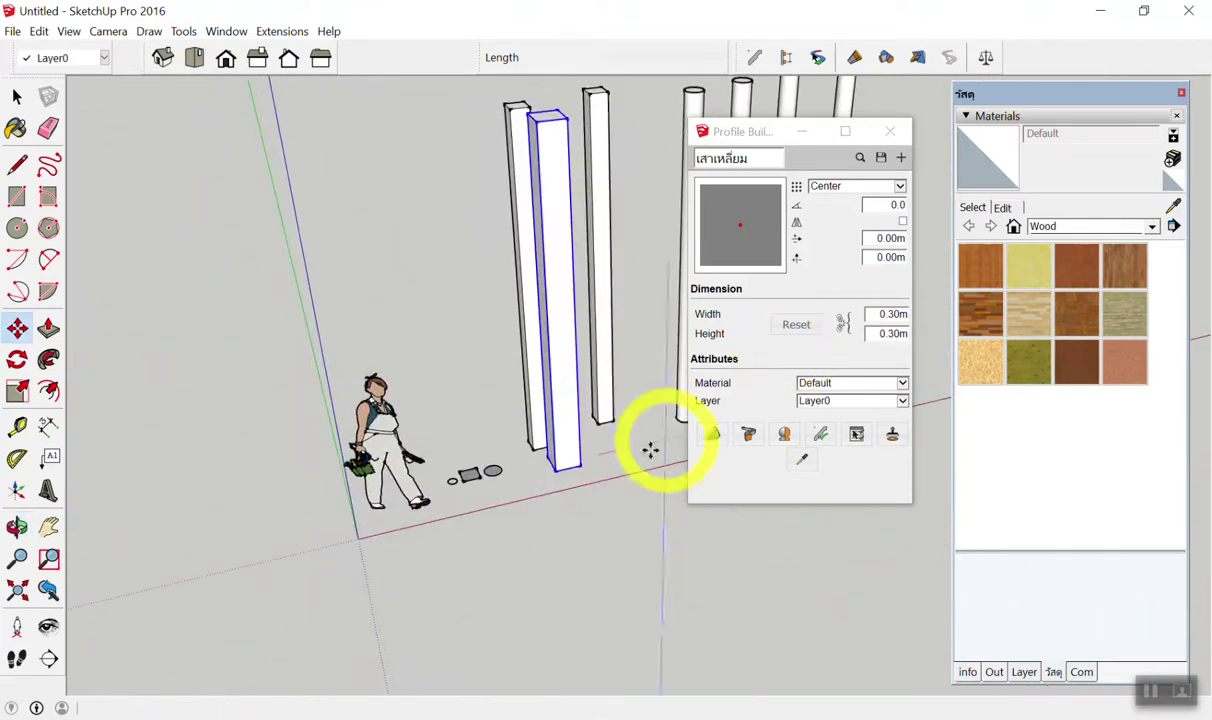
Deselect everything and select the front square column.
scroll(618, 507, "up", 2)
key("space")
left_click(618, 507)
middle_click_drag(606, 503, 628, 522)
scroll(628, 522, "up", 3)
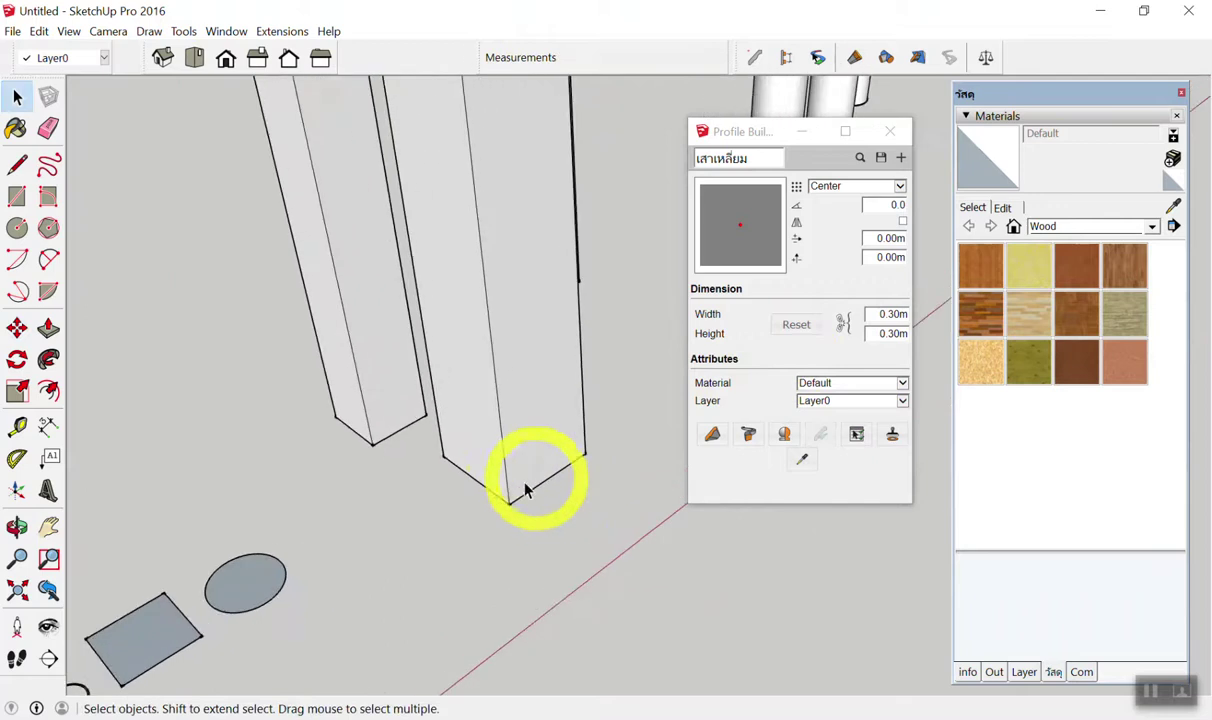
scroll(519, 487, "up", 2)
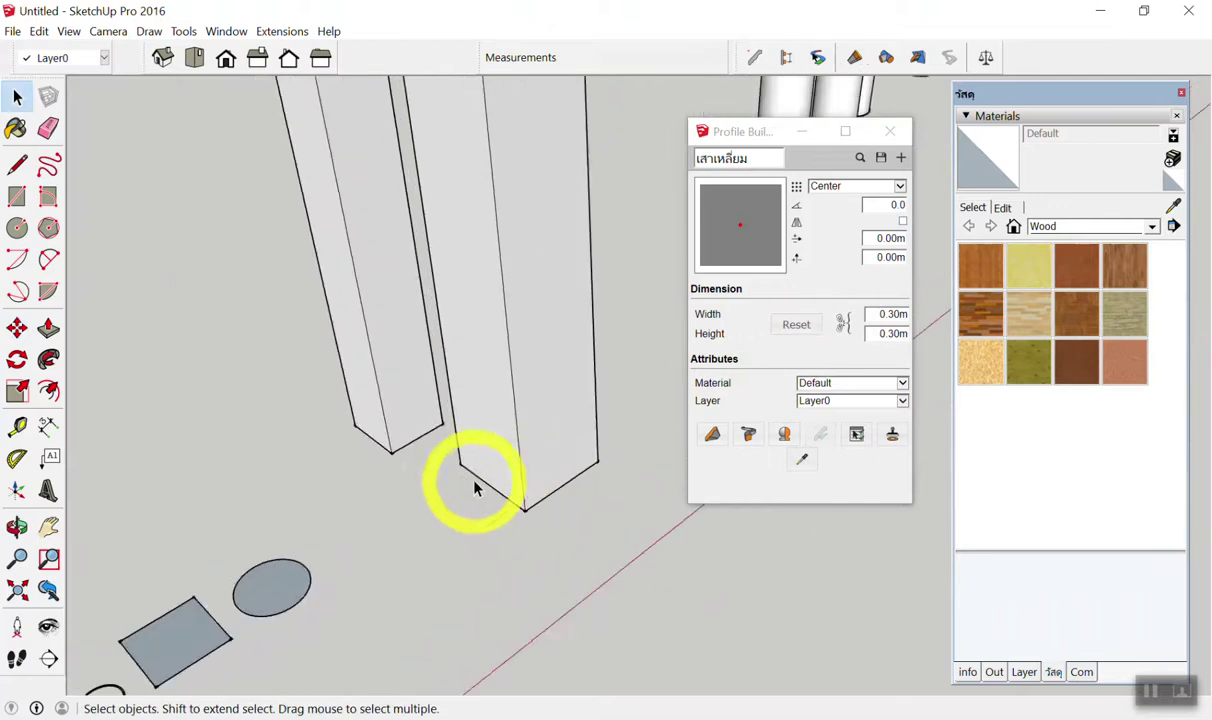
scroll(499, 440, "up", 2)
left_click(497, 435)
mouse_move(446, 555)
middle_mouse_down()
mouse_move(461, 520)
mouse_move(422, 509)
middle_mouse_up()
Move the front column's base corner flush against the other square column's corner.
key("m")
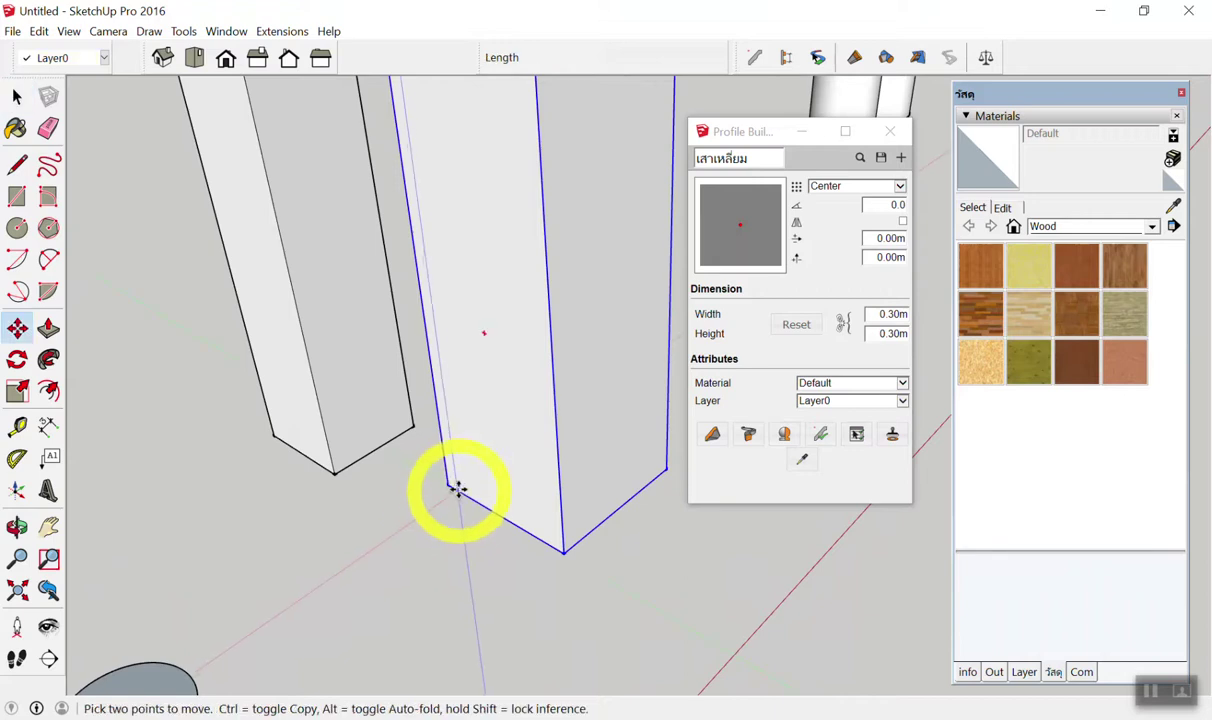
left_click(446, 484)
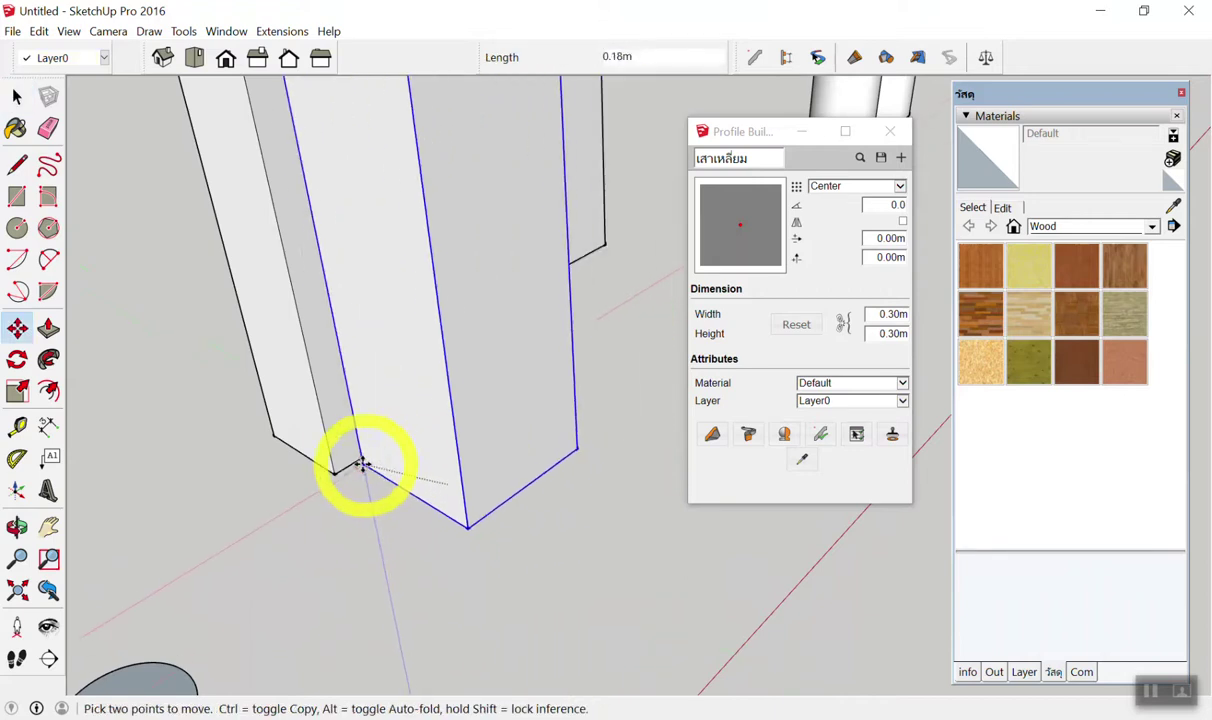
scroll(481, 563, "down", 2)
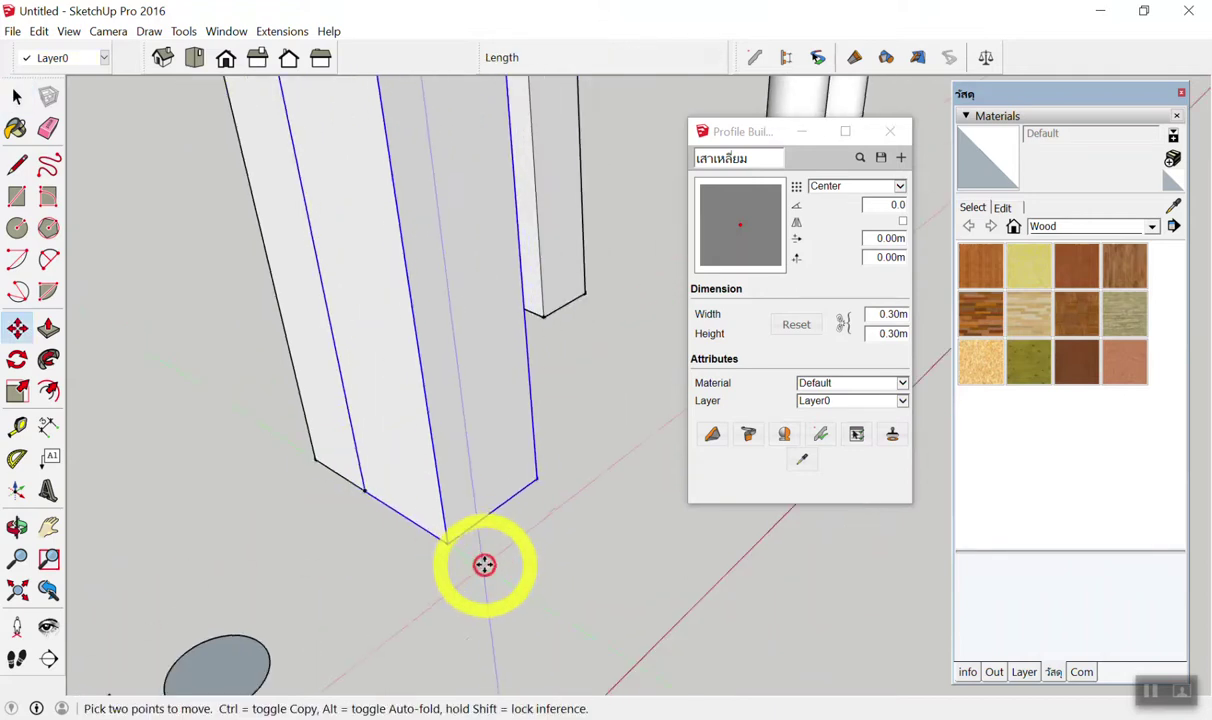
scroll(522, 587, "down", 2)
scroll(522, 587, "down", 2)
scroll(491, 360, "down", 2)
scroll(491, 360, "up", 1)
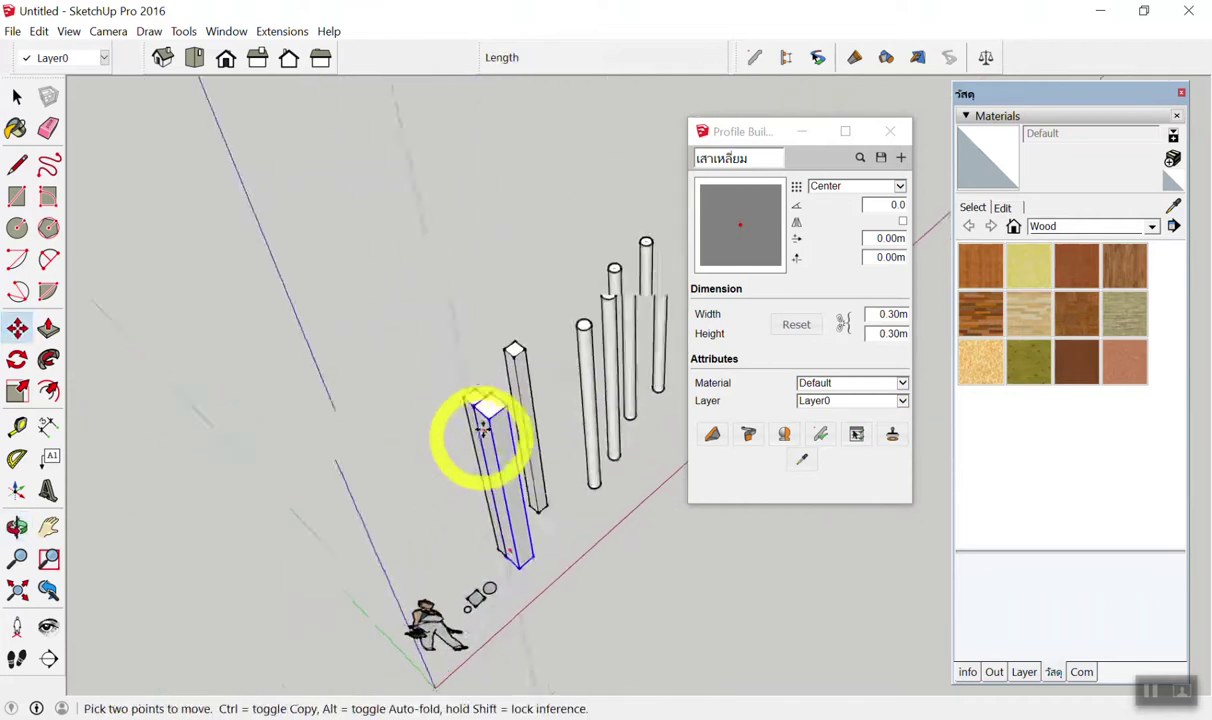
scroll(479, 433, "up", 2)
scroll(506, 387, "up", 2)
scroll(454, 357, "up", 2)
middle_click_drag(504, 381, 533, 452)
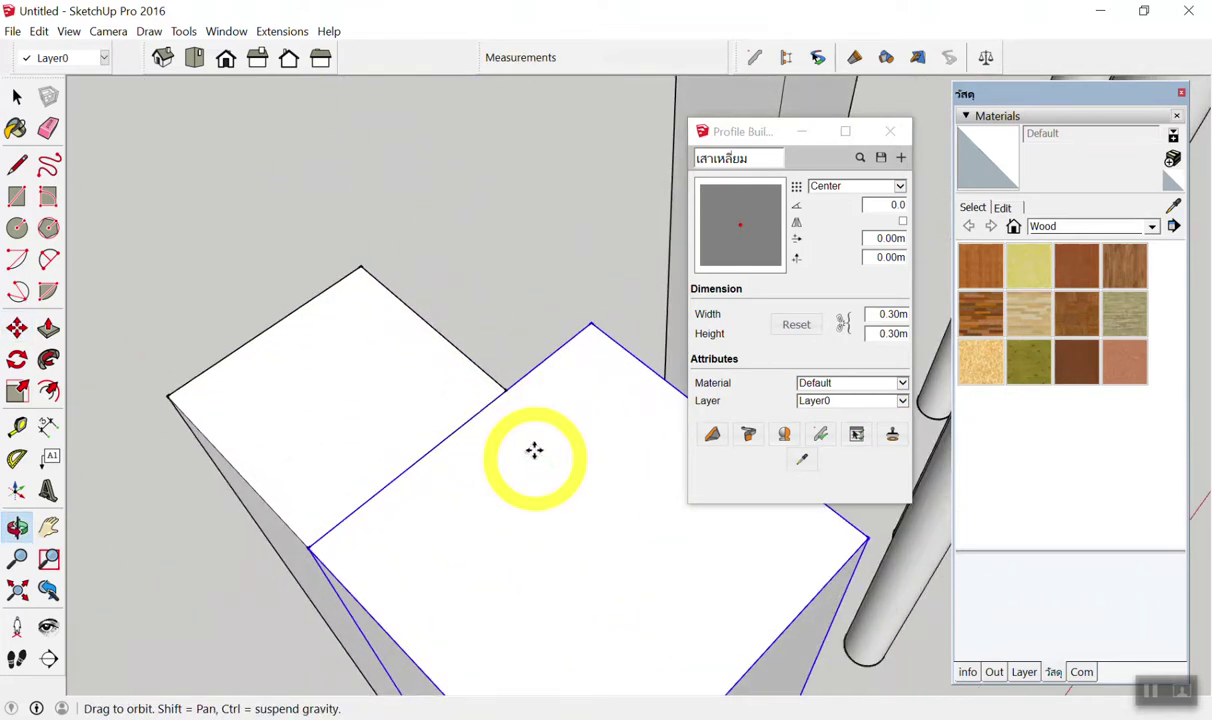
left_click(495, 371)
key("space")
Select the larger square column, inspect the ground profile shapes, and switch to Top view.
left_click(585, 432)
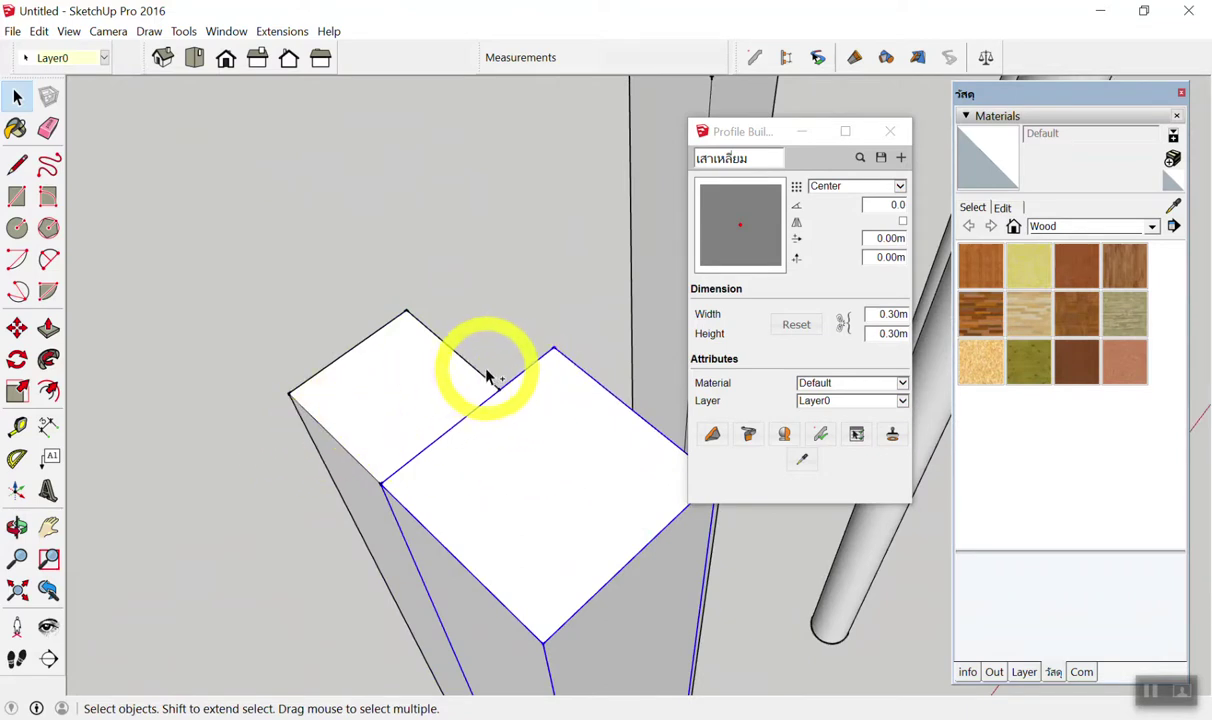
scroll(420, 340, "down", 3)
scroll(400, 290, "down", 2)
mouse_move(400, 290)
middle_mouse_down()
mouse_move(316, 400)
mouse_move(279, 541)
middle_mouse_up()
scroll(300, 540, "up", 3)
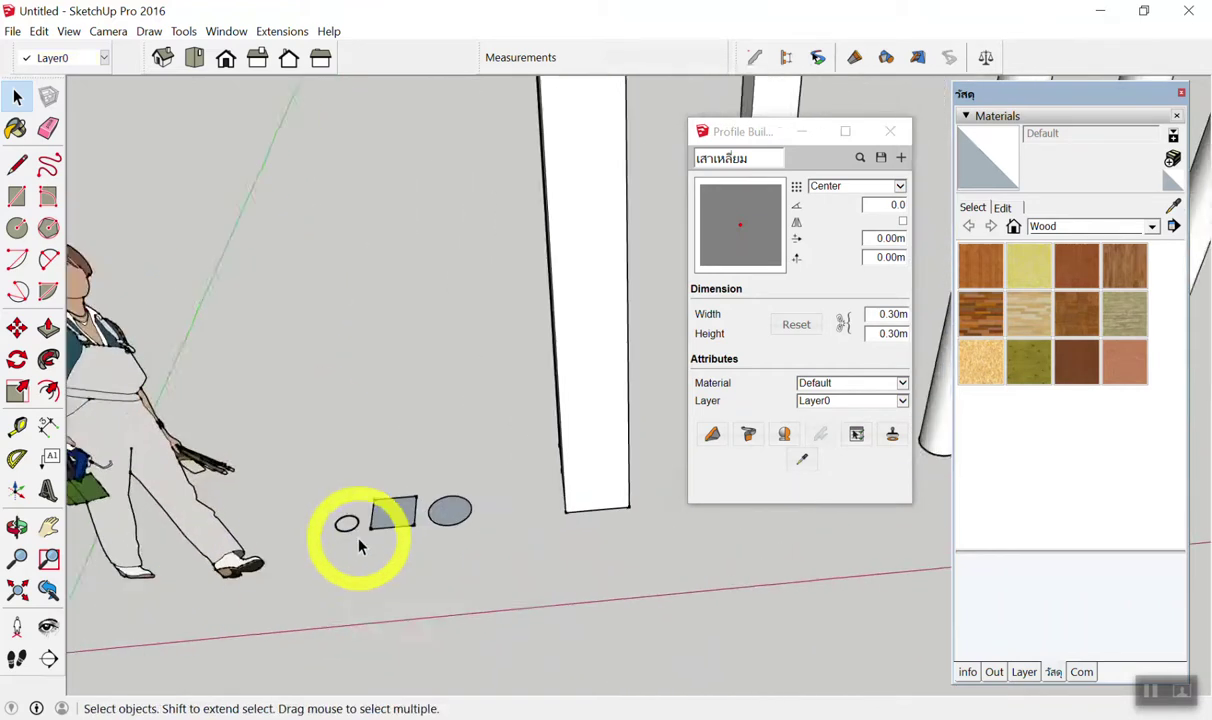
scroll(380, 532, "up", 2)
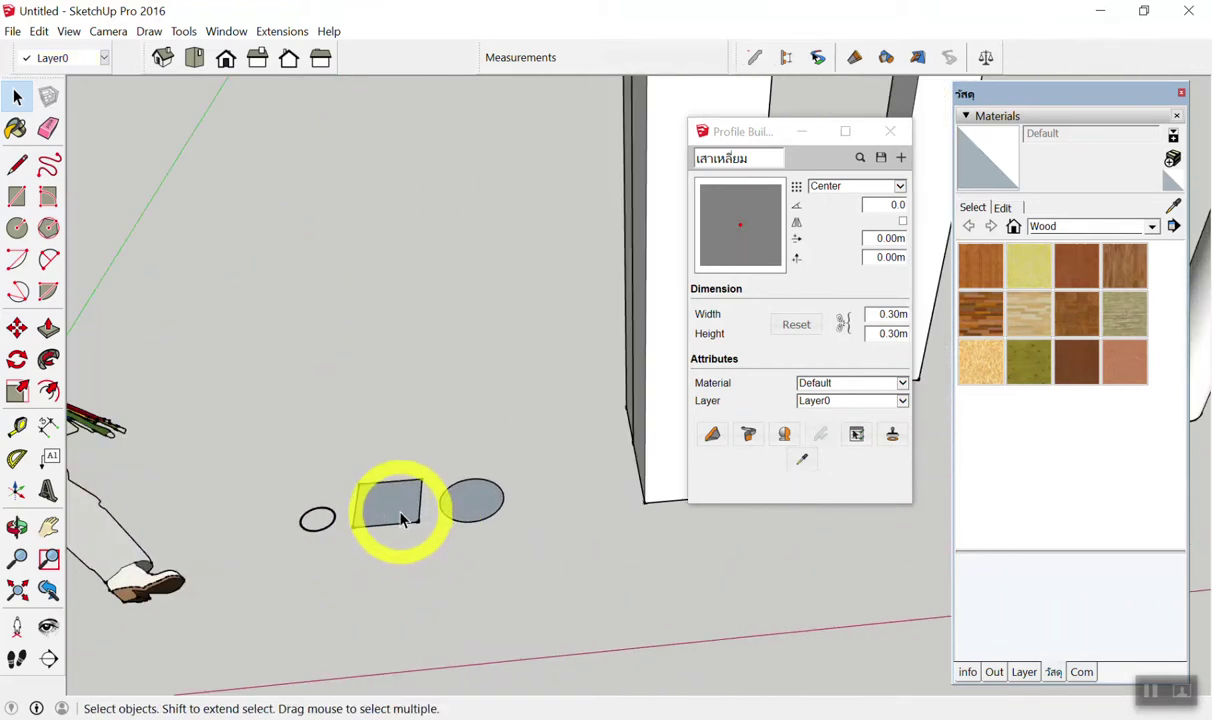
scroll(360, 536, "down", 2)
scroll(360, 530, "down", 2)
mouse_move(360, 530)
middle_mouse_down()
mouse_move(533, 284)
mouse_move(420, 415)
middle_mouse_up()
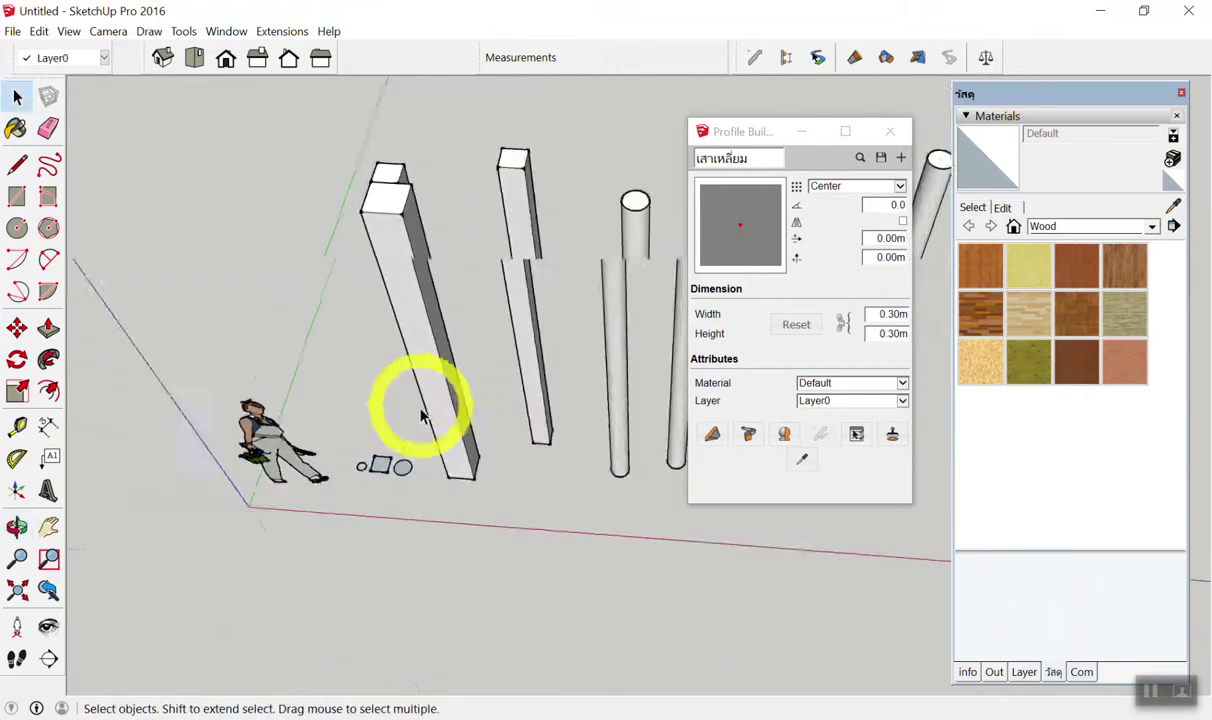
scroll(405, 416, "down", 3)
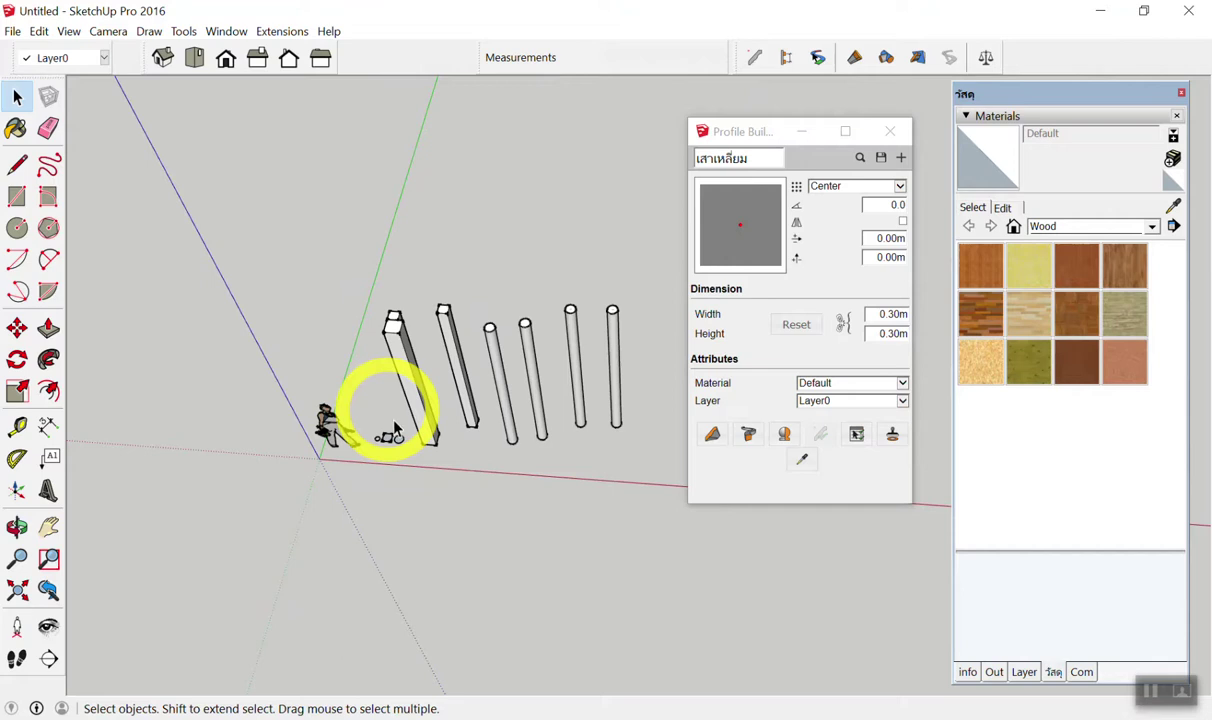
scroll(398, 512, "up", 2)
scroll(355, 375, "up", 2)
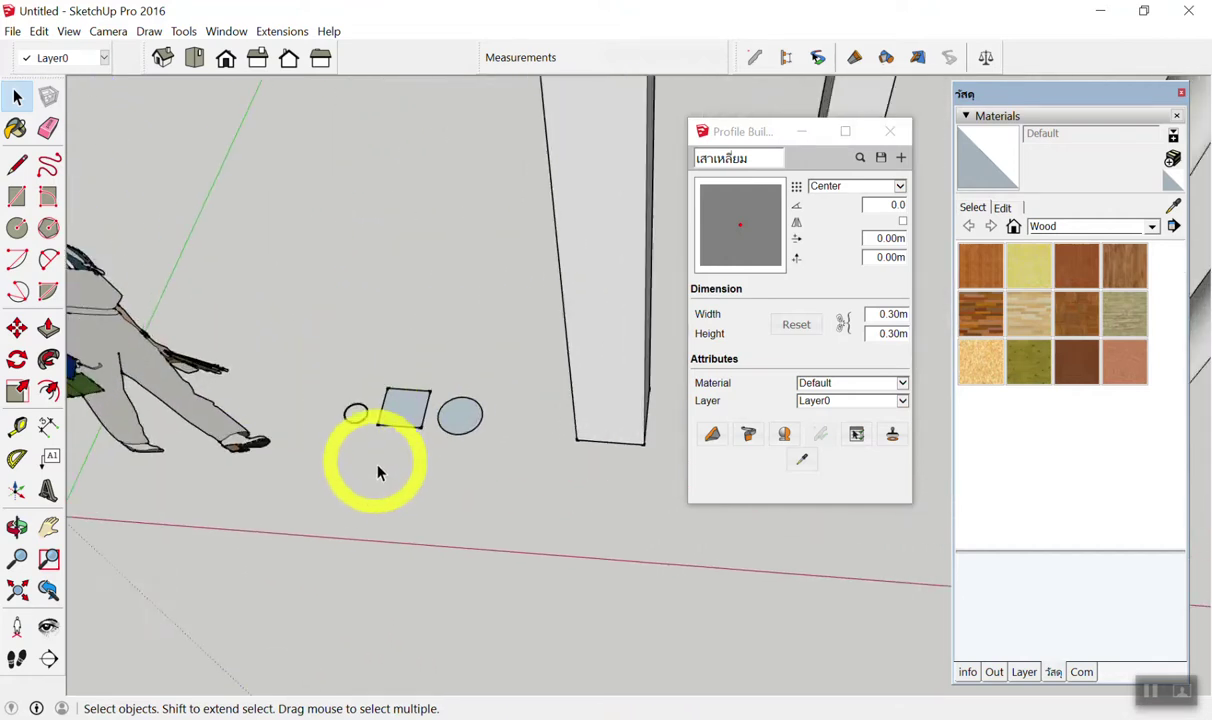
key("F2")
scroll(388, 408, "down", 5)
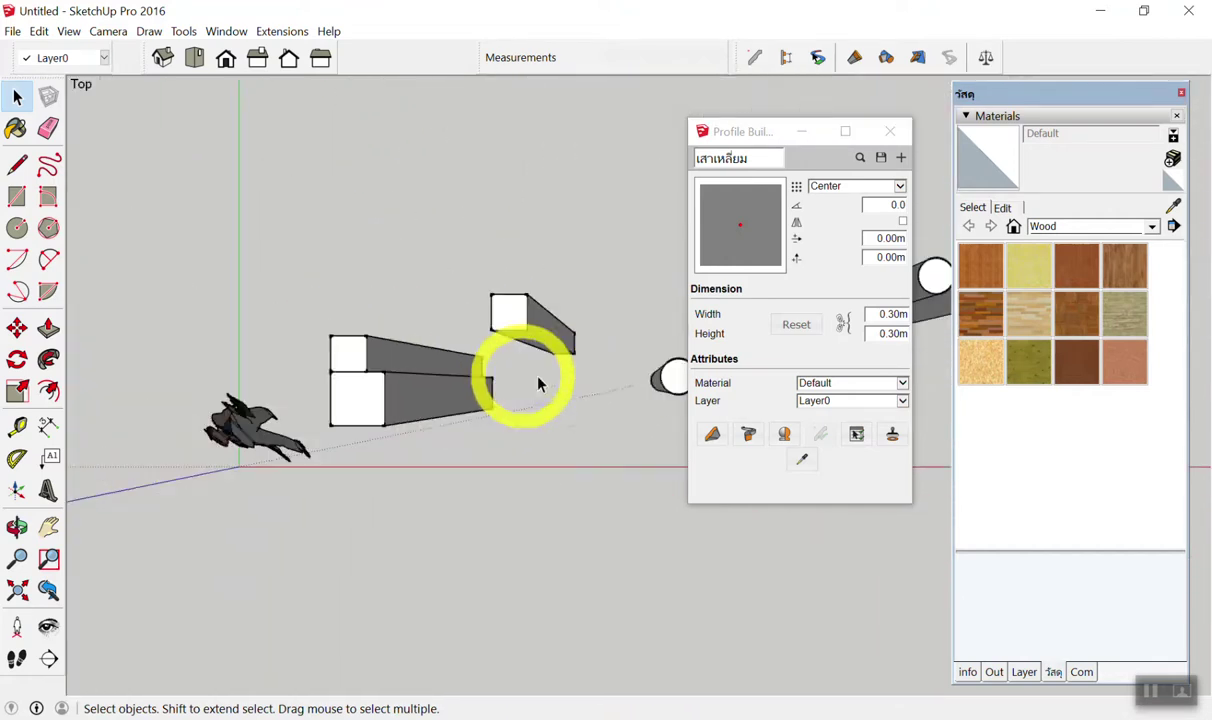
scroll(522, 376, "down", 3)
scroll(335, 438, "up", 2)
scroll(573, 408, "up", 2)
scroll(540, 449, "up", 1)
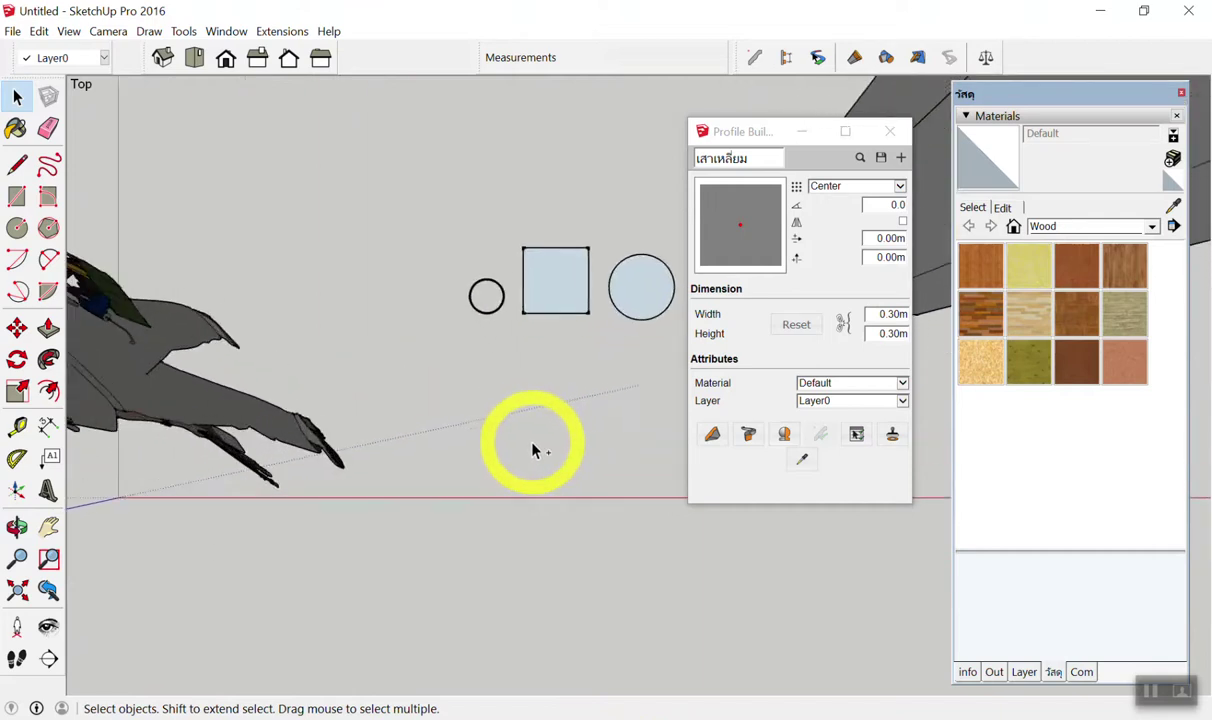
Draw a 0.2 × 0.4 m rectangle below the profile shapes.
key("r")
left_click(462, 478)
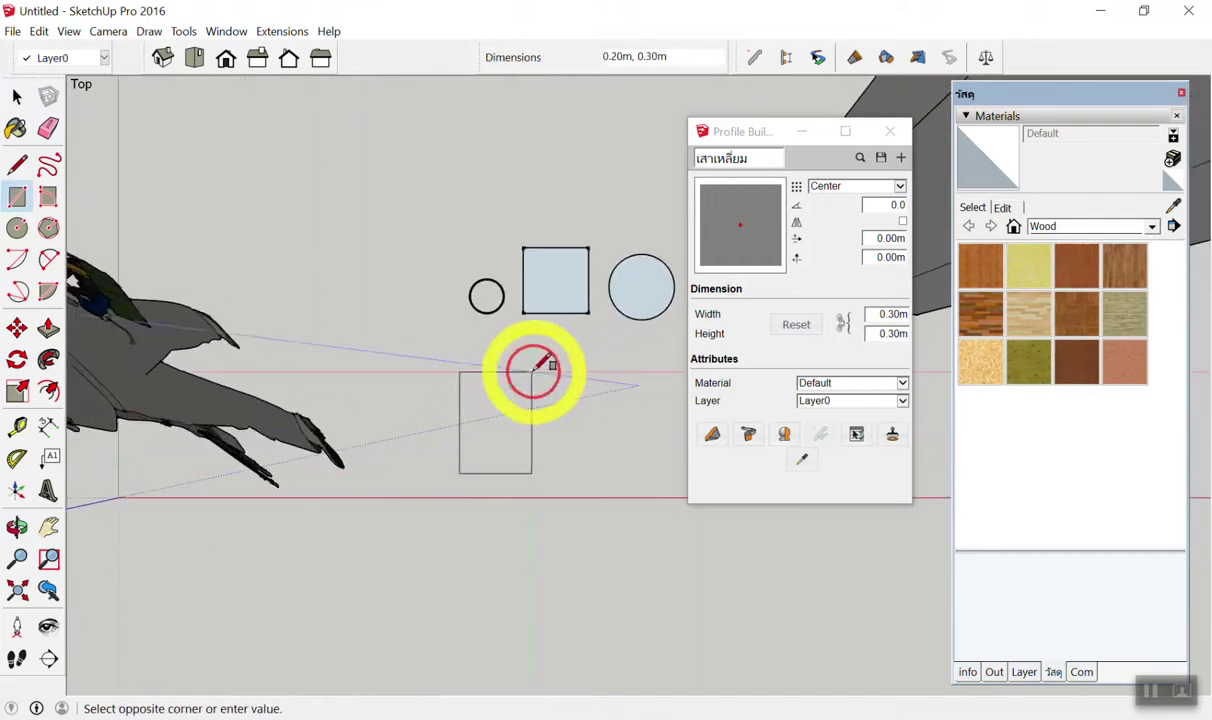
left_click(535, 371)
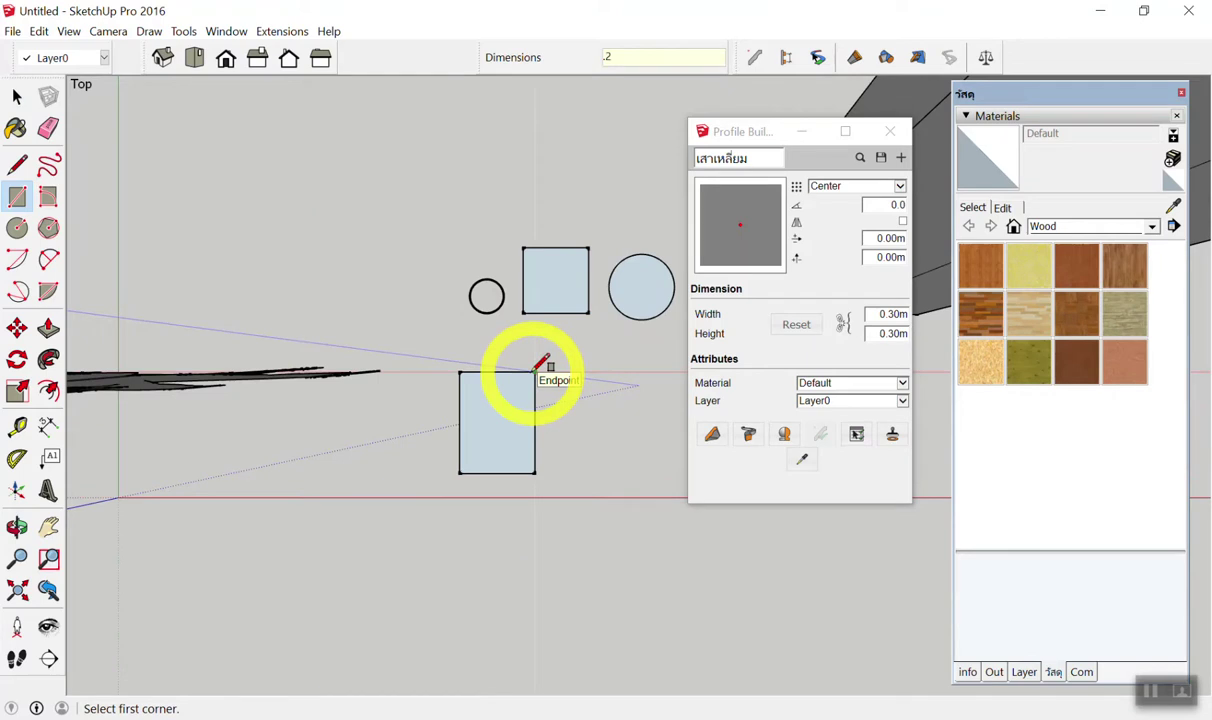
type(",.4")
key("Return")
key("space")
Orbit from Top view to a 3D perspective of the rectangle and columns.
scroll(530, 536, "up", 1)
scroll(519, 528, "up", 1)
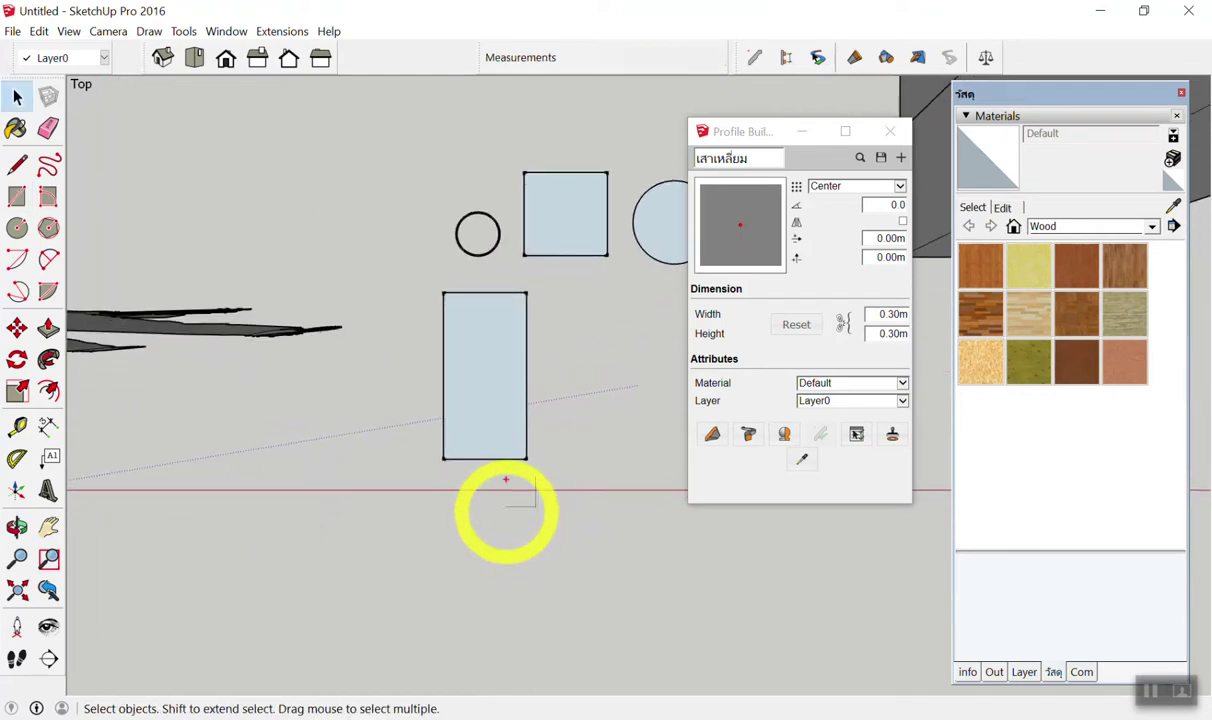
left_click_drag(520, 497, 491, 468)
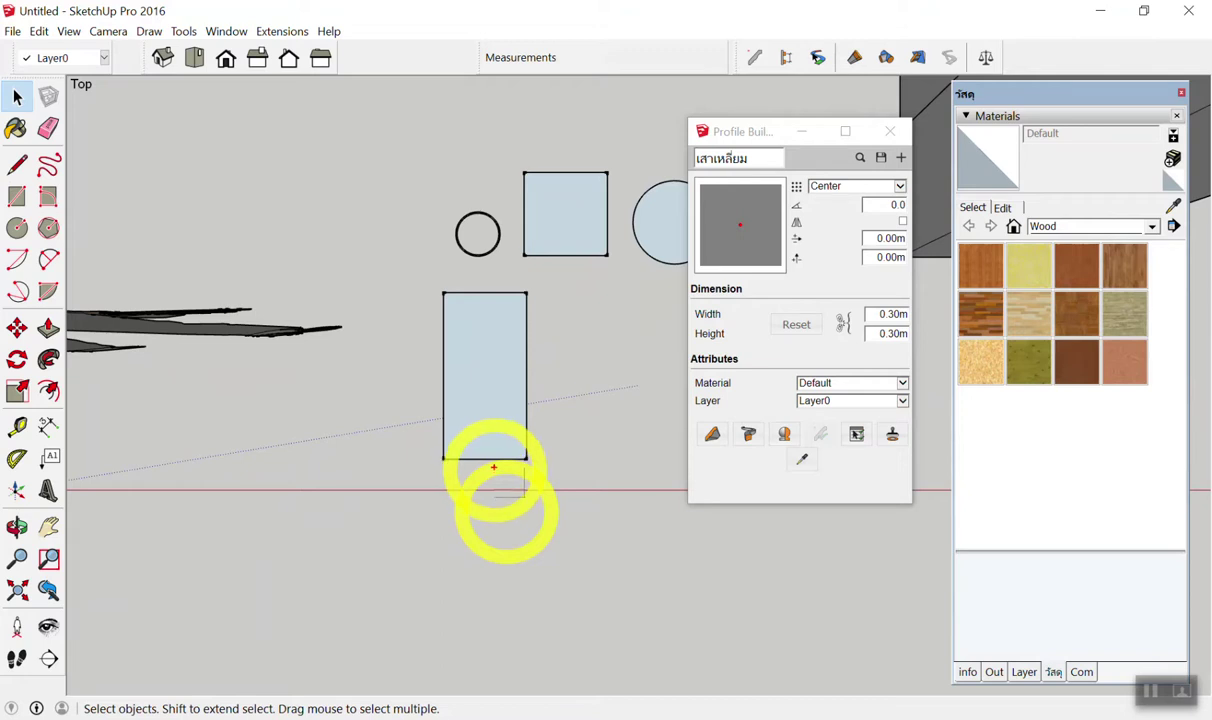
mouse_move(481, 466)
left_mouse_down()
mouse_move(500, 516)
mouse_move(562, 535)
left_mouse_up()
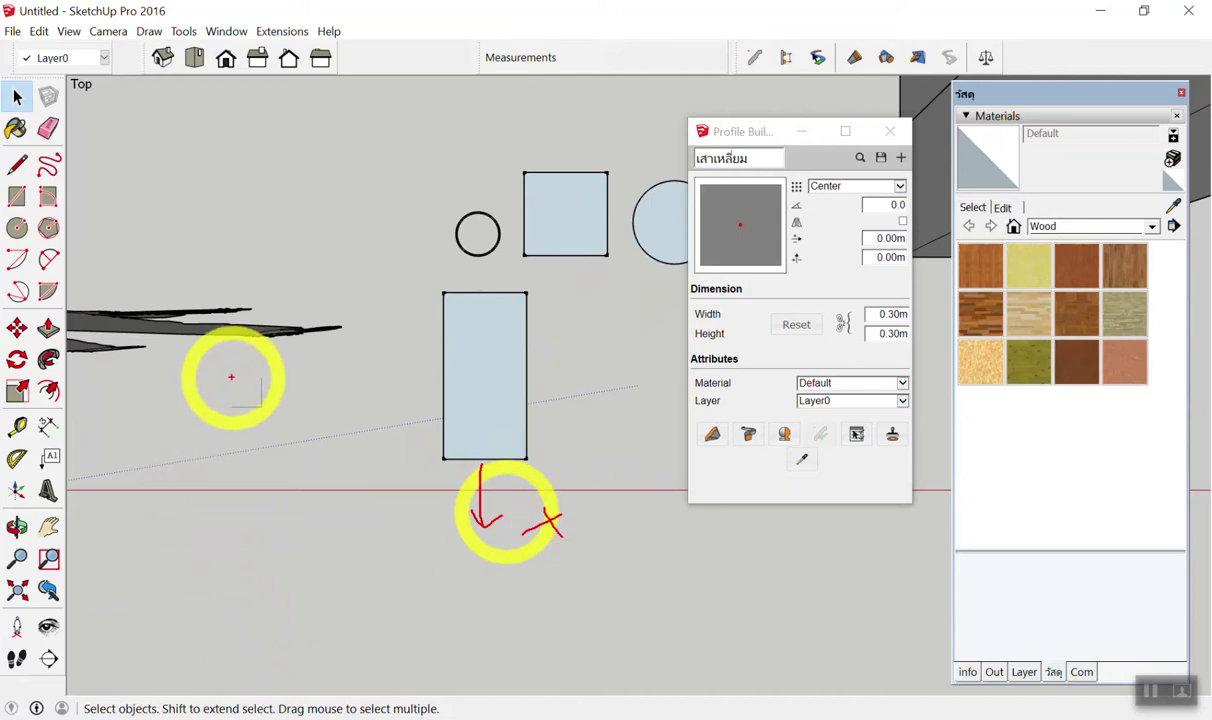
mouse_move(500, 514)
middle_mouse_down()
mouse_move(408, 441)
mouse_move(365, 433)
middle_mouse_up()
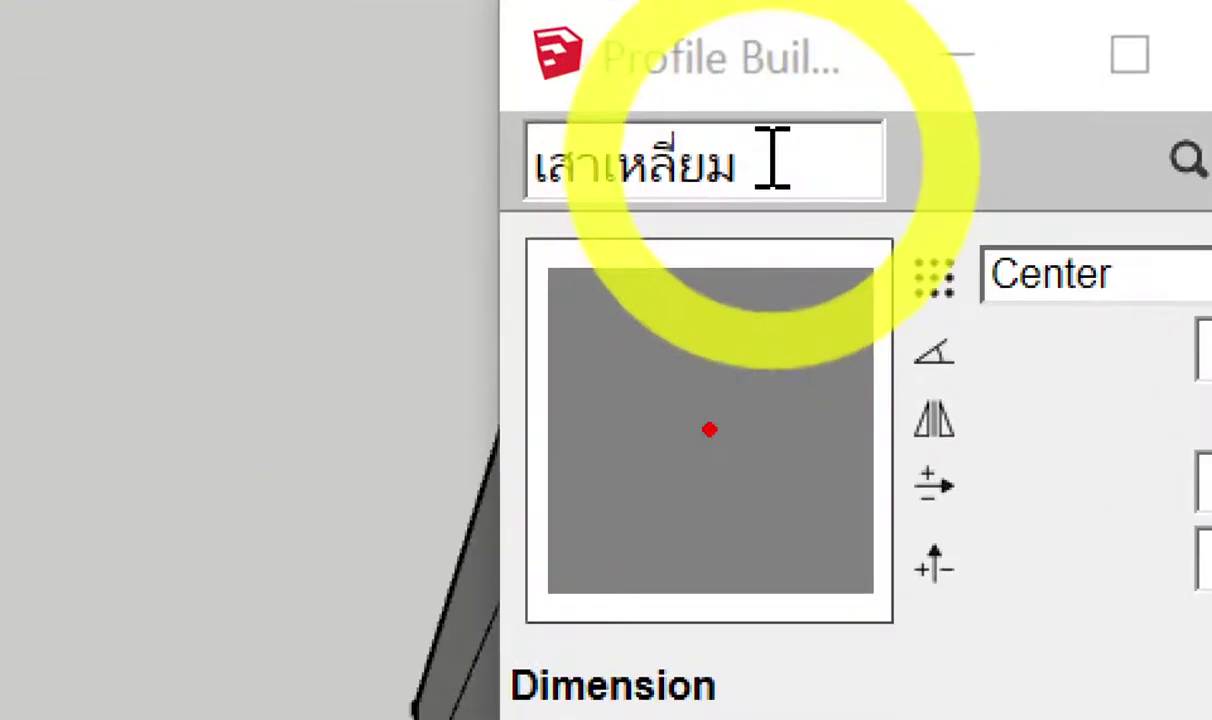
Rename the Profile Builder profile to คานคอดิน.
left_click_drag(771, 162, 567, 145)
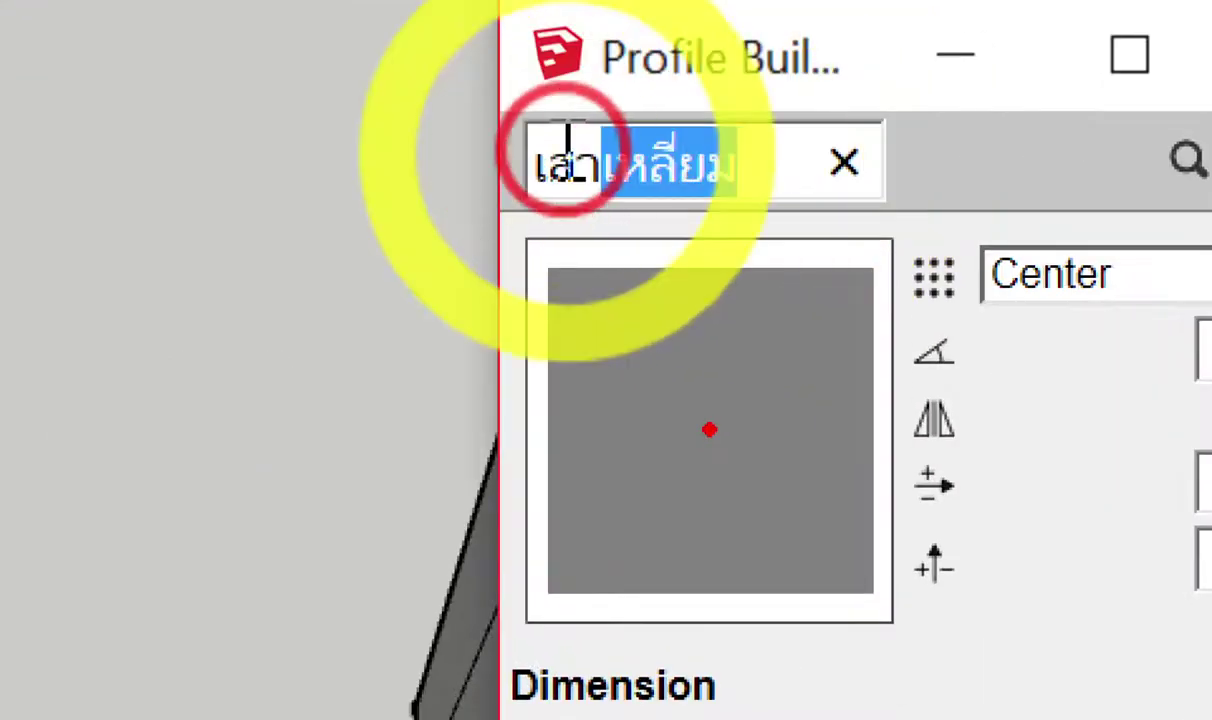
left_click_drag(768, 168, 536, 145)
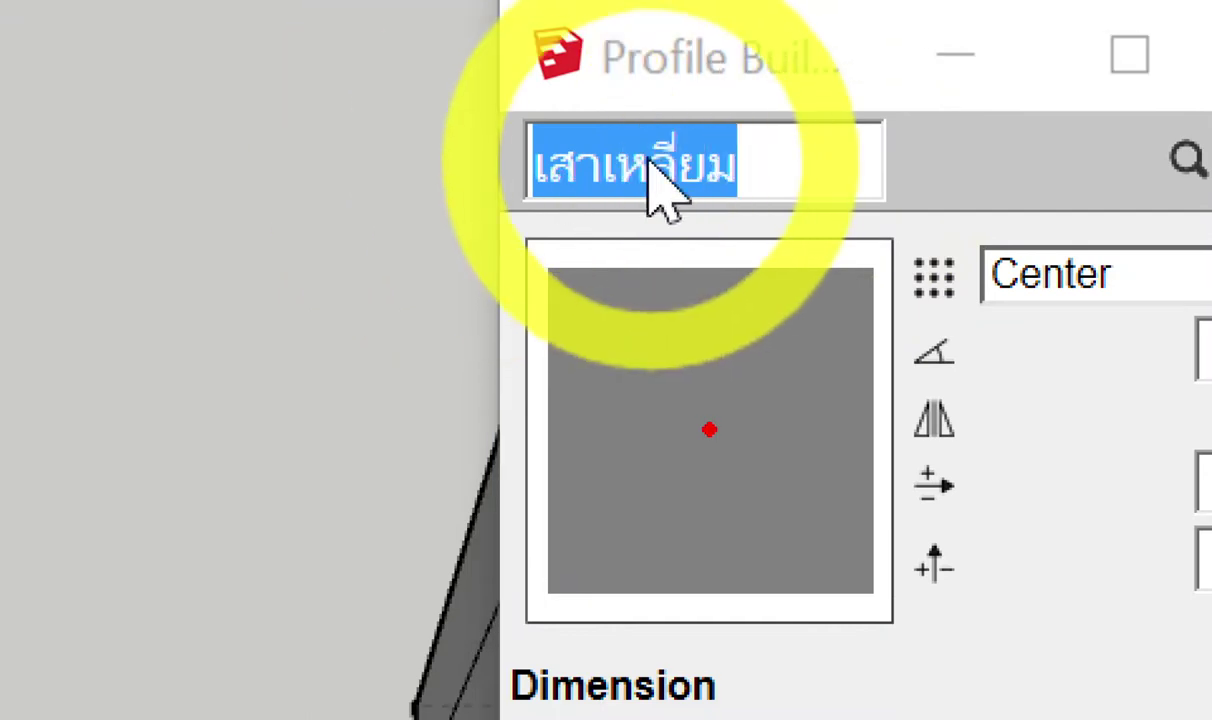
left_click(717, 189)
left_click_drag(730, 189, 445, 195)
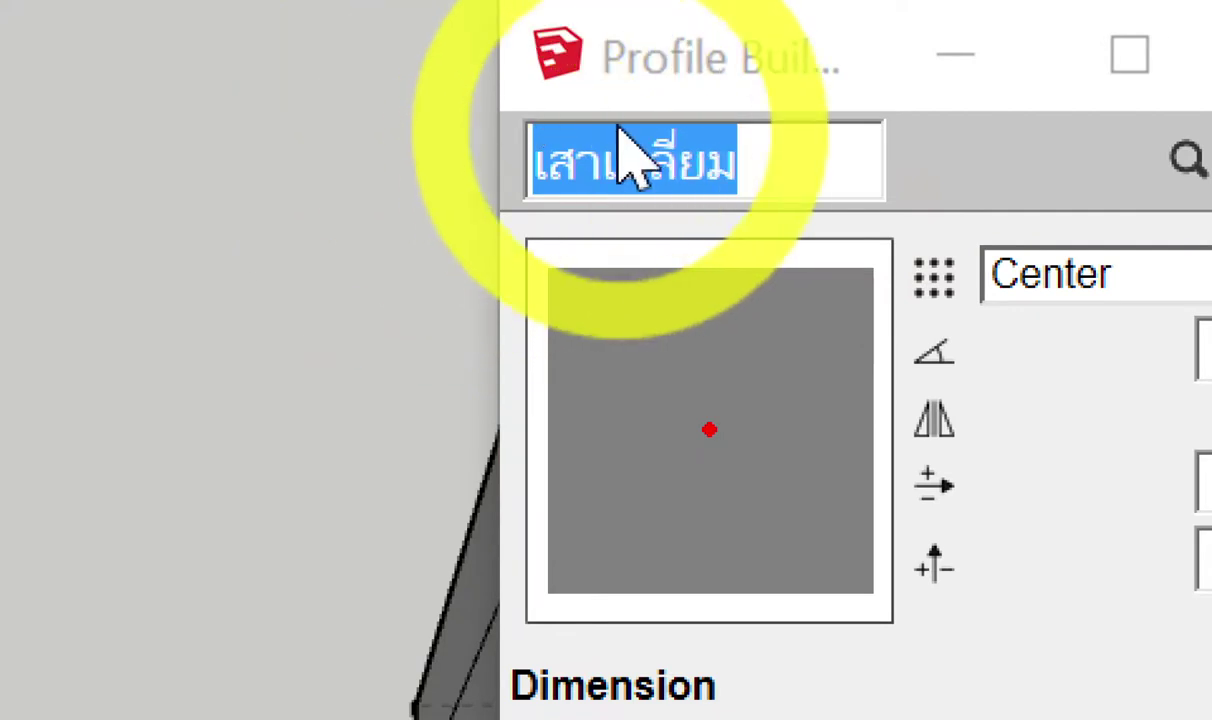
left_click(657, 176)
left_click(720, 162)
key("BackSpace")
key("BackSpace")
key("BackSpace")
key("BackSpace")
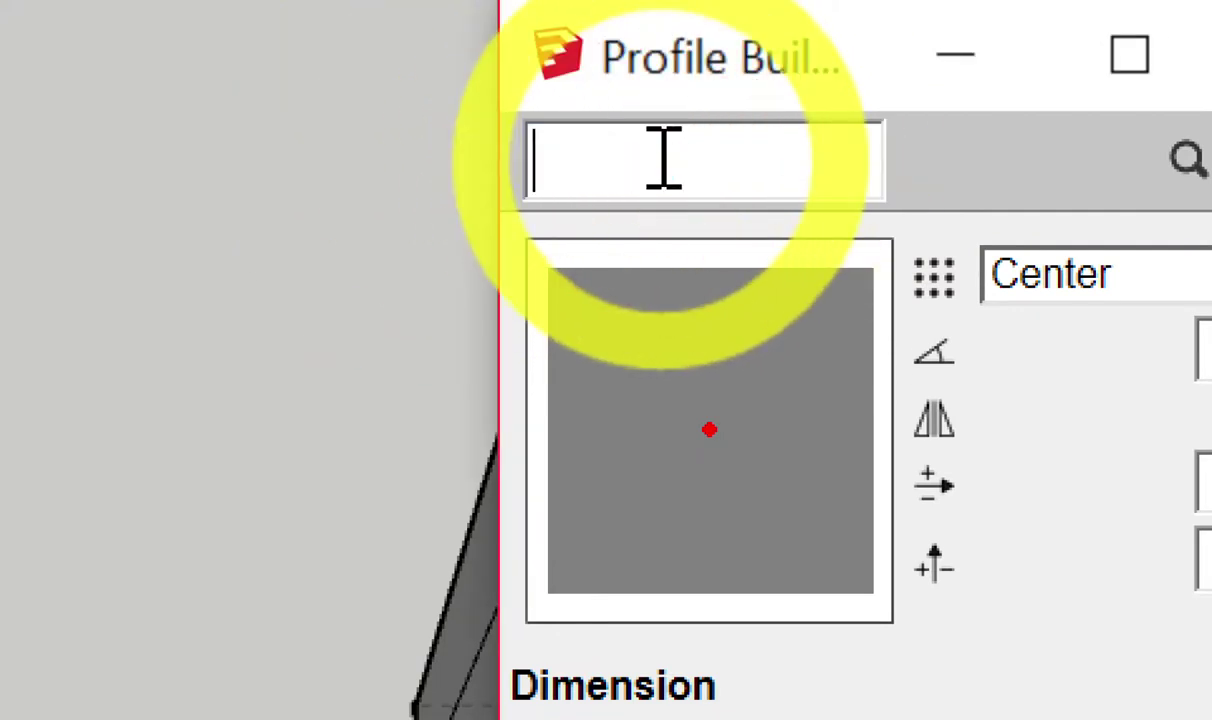
type("คานคอดิน")
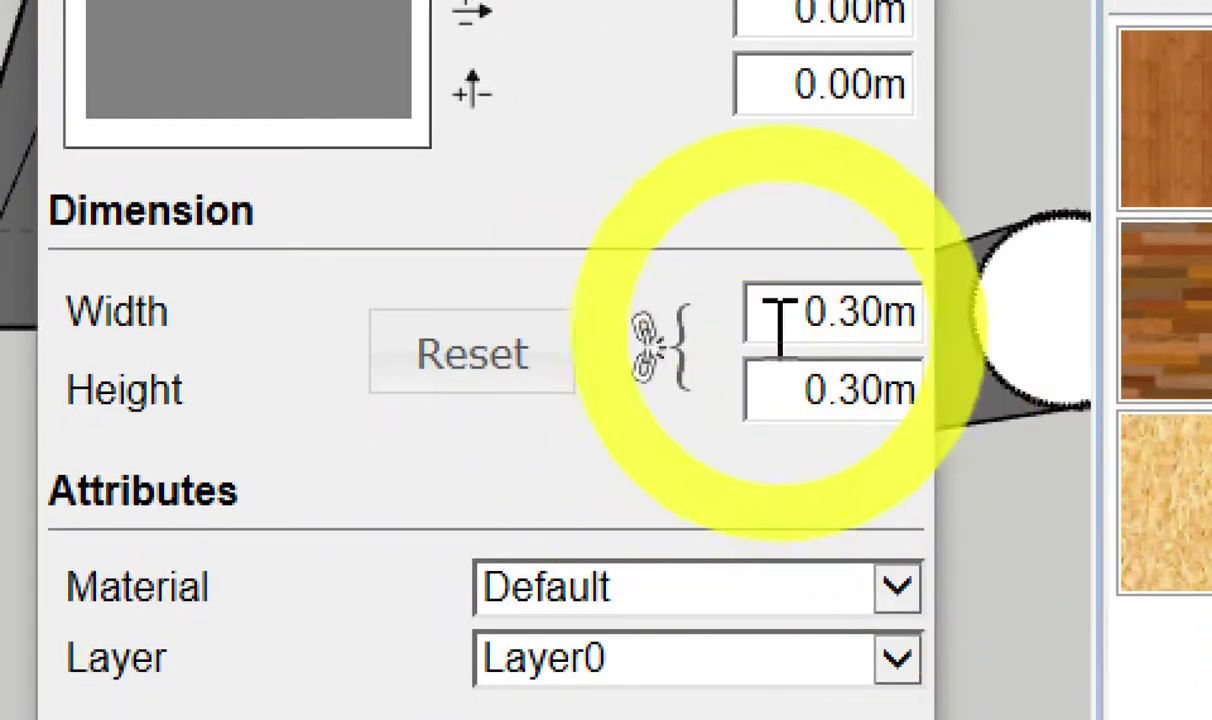
Set the profile Width to .2 and Height to .4, replacing the 0.30m values.
left_click_drag(800, 316, 945, 298)
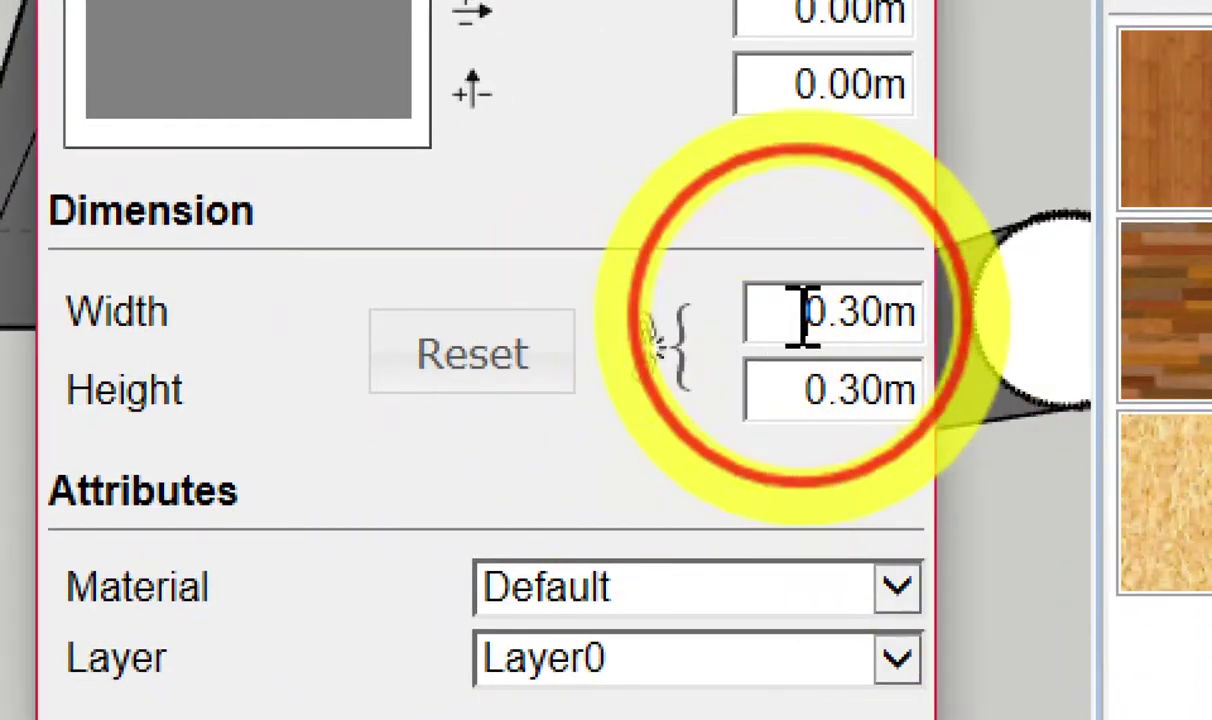
key("BackSpace")
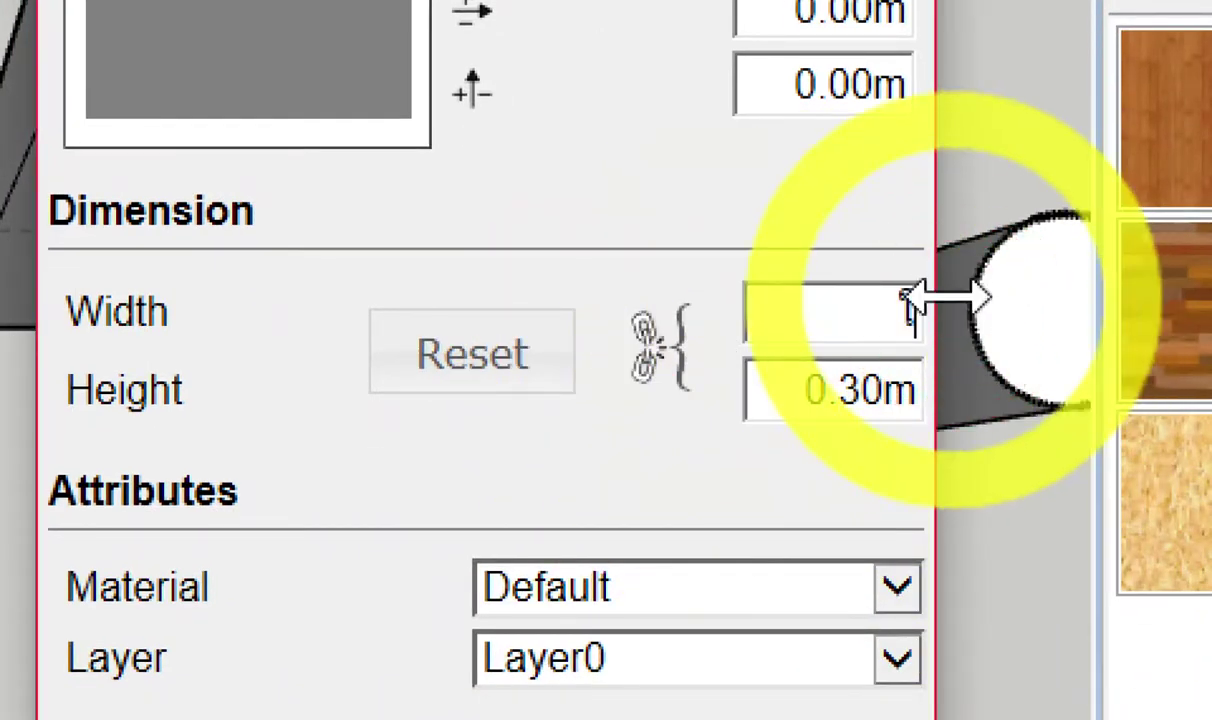
type("ใ/")
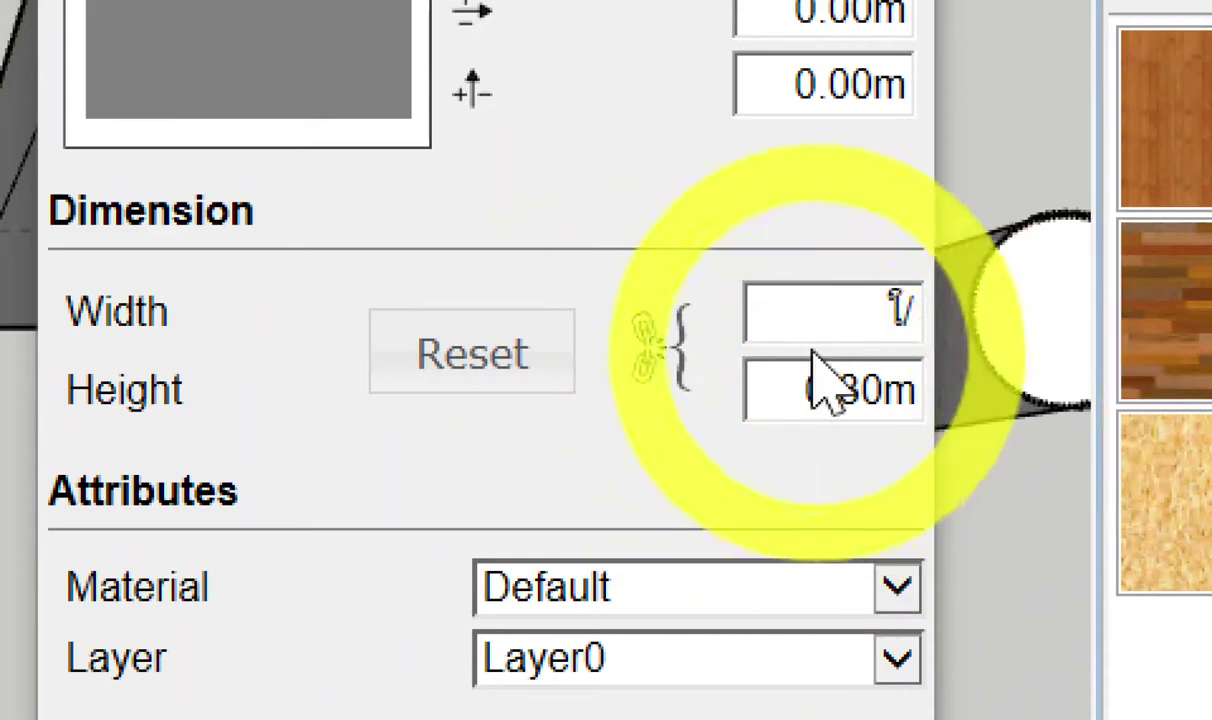
left_click_drag(815, 300, 922, 318)
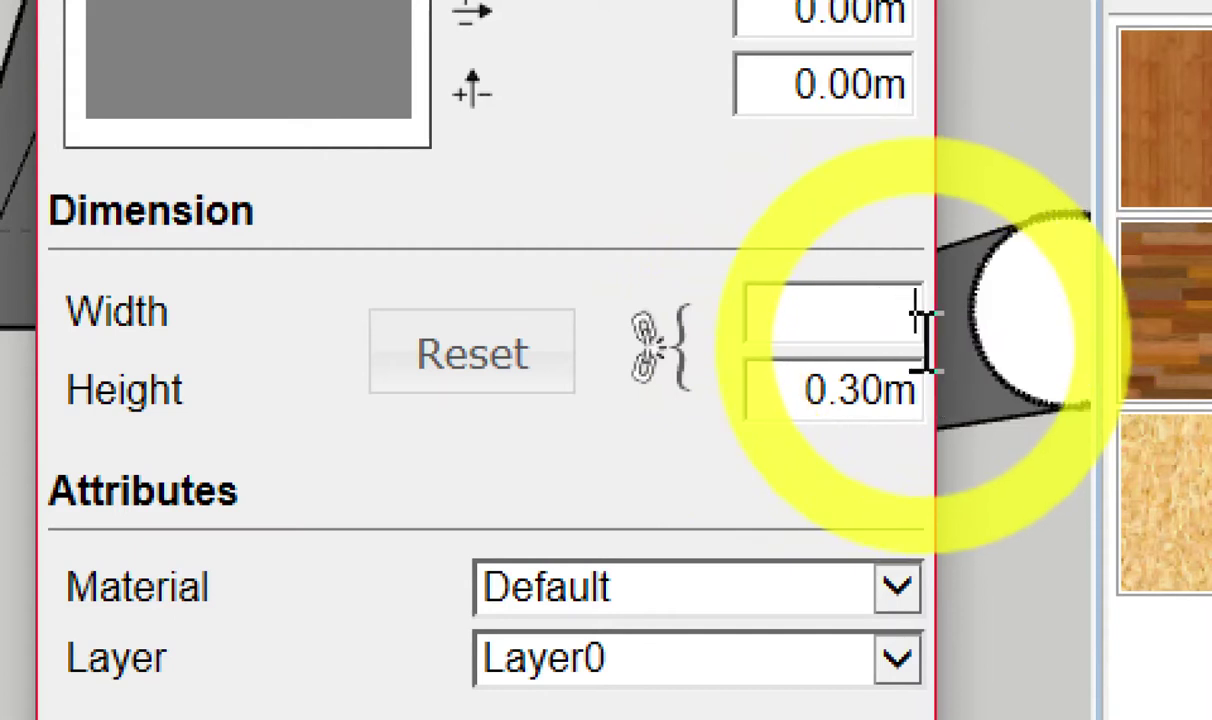
type(".2")
left_click_drag(780, 397, 930, 420)
type(".4")
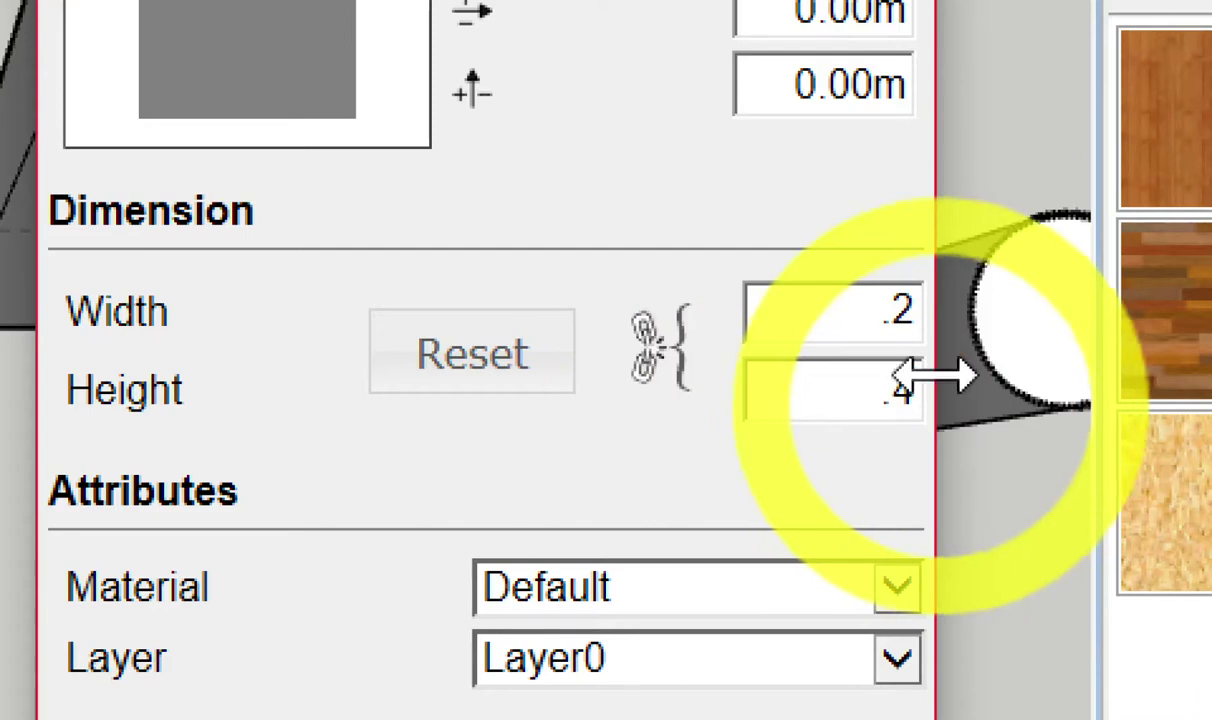
left_click(808, 188)
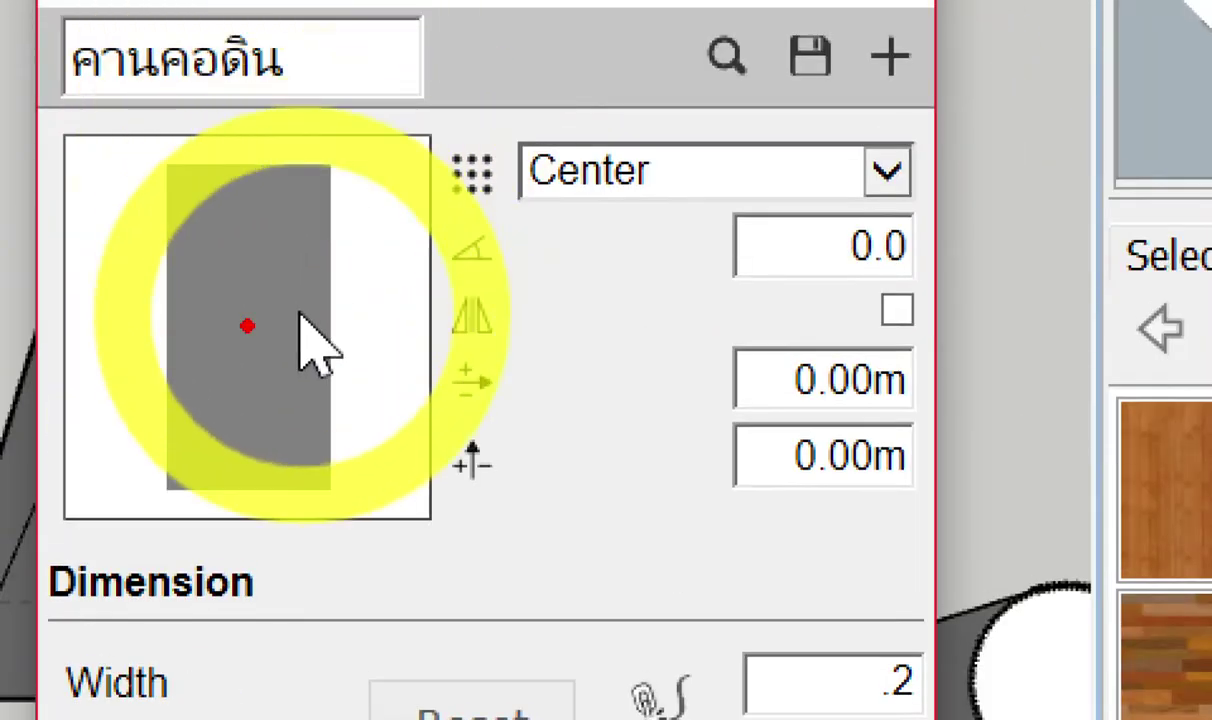
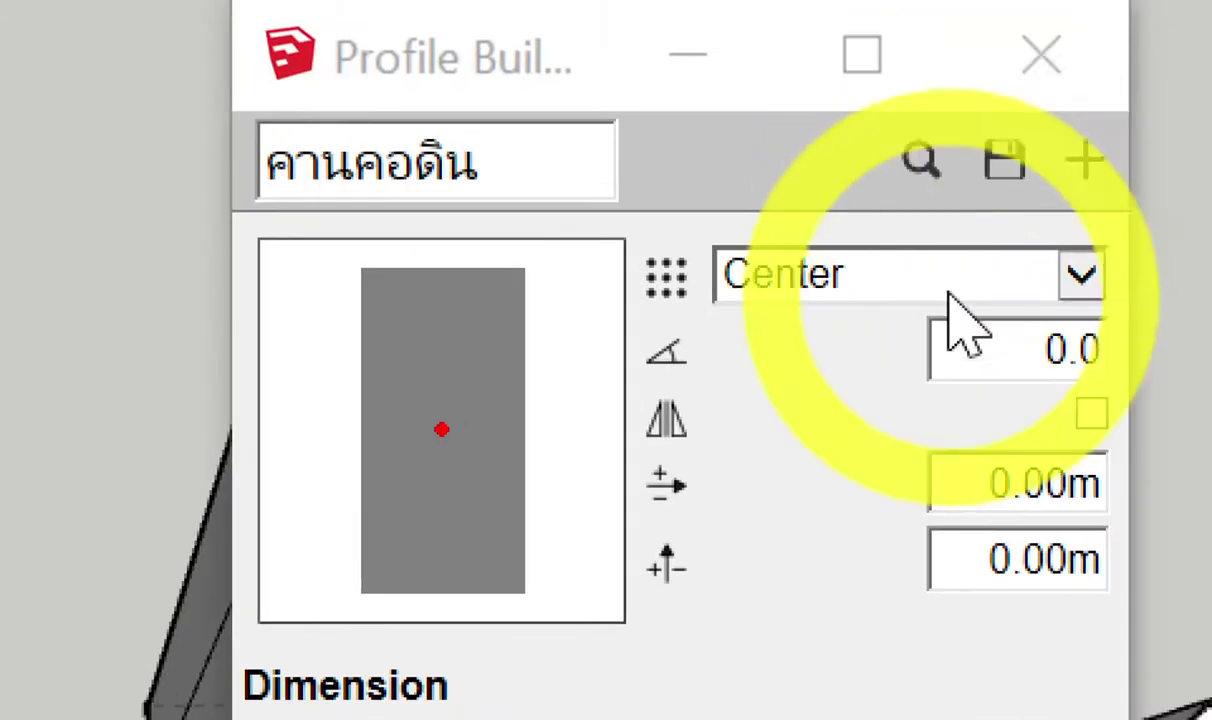
Set the คานคอดิน profile's insertion point to Bottom-Right instead of Center.
left_click(1100, 55)
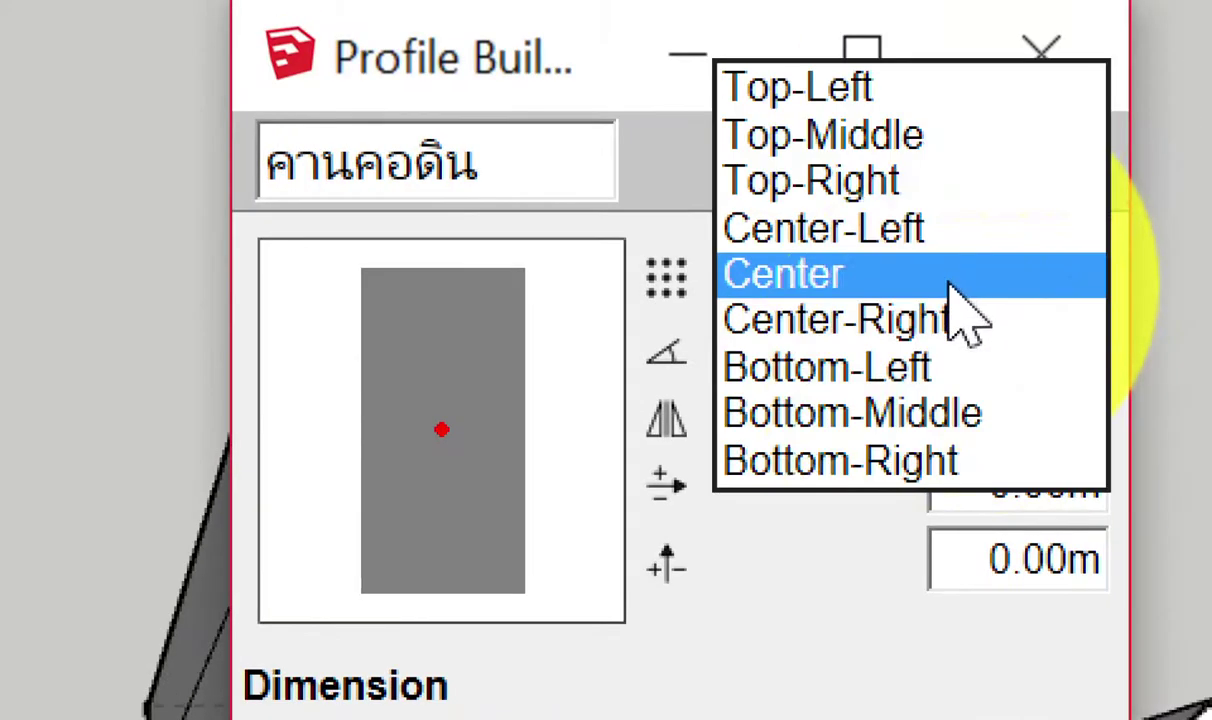
left_click(910, 470)
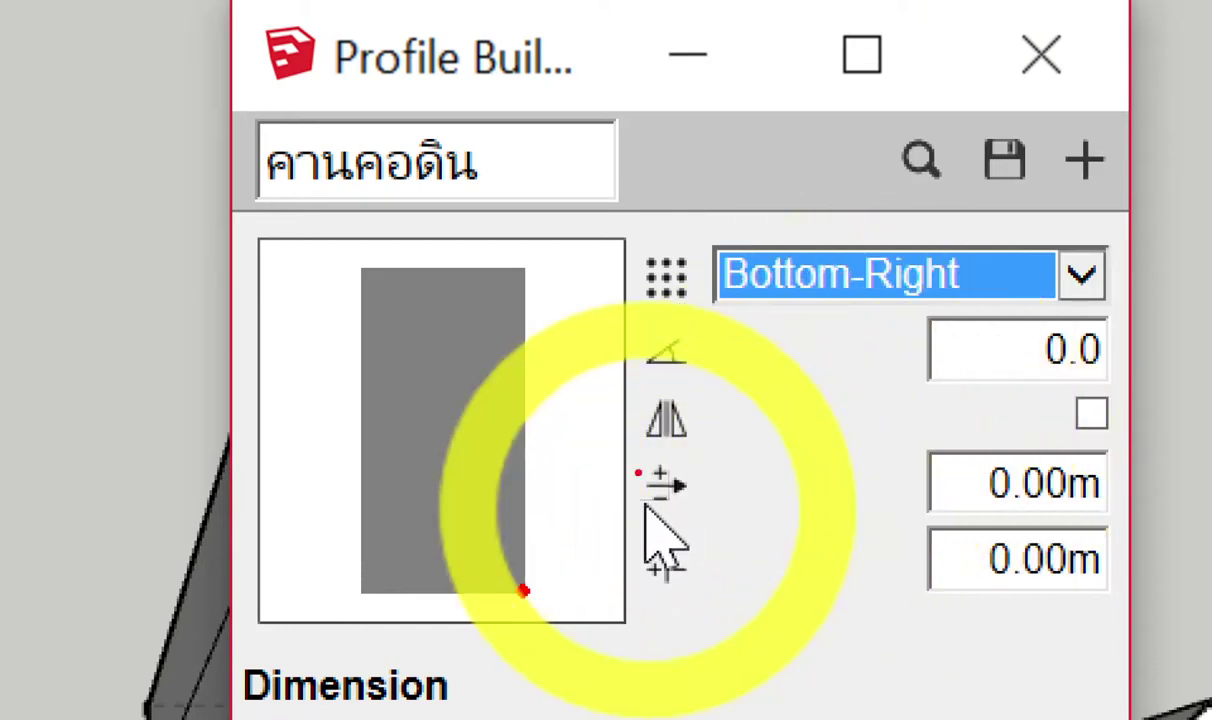
mouse_move(985, 242)
left_mouse_down()
mouse_move(893, 222)
mouse_move(830, 345)
mouse_move(514, 575)
mouse_move(608, 588)
left_mouse_up()
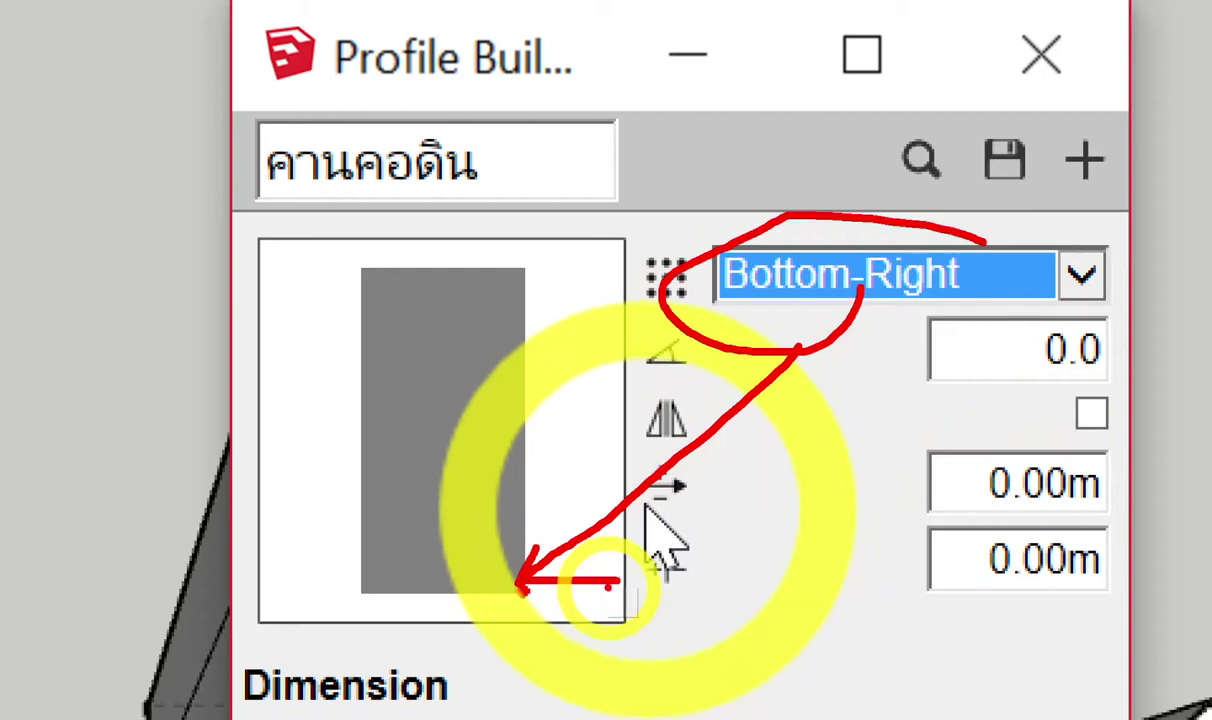
key("Escape")
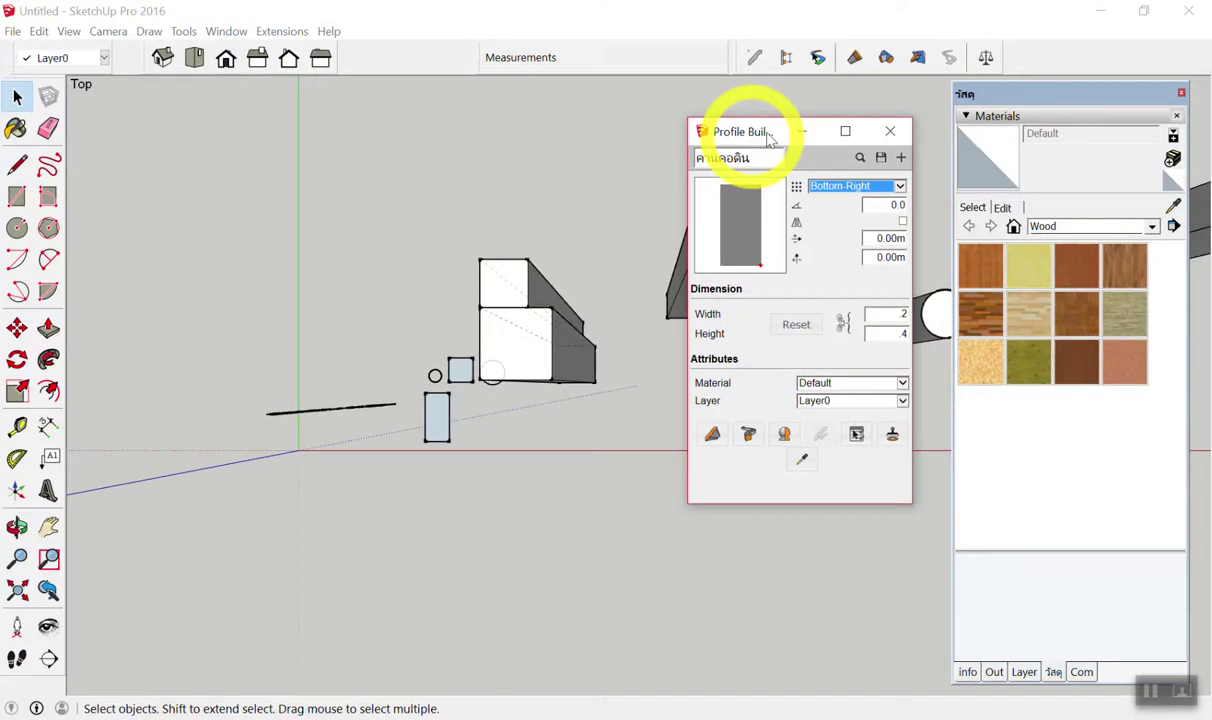
scroll(437, 318, "down", 2)
mouse_move(437, 318)
middle_mouse_down()
mouse_move(395, 170)
mouse_move(519, 270)
middle_mouse_up()
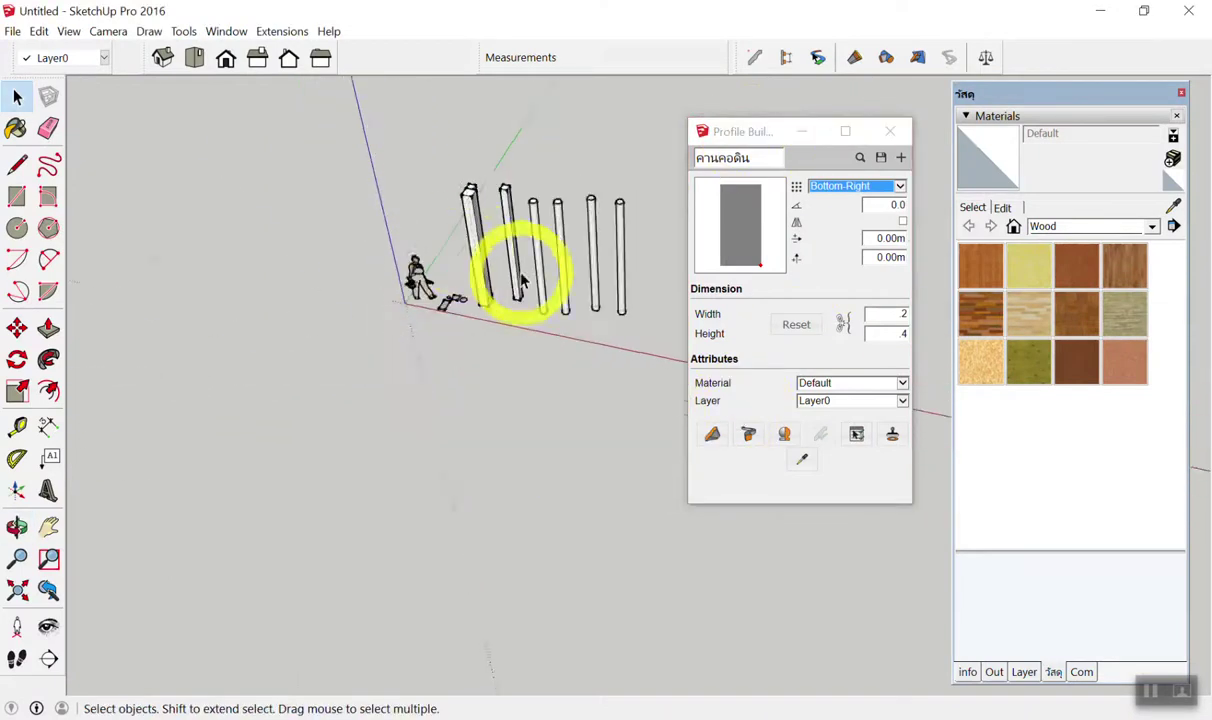
scroll(560, 252, "up", 2)
scroll(371, 319, "up", 3)
scroll(306, 330, "down", 3)
scroll(343, 346, "down", 2)
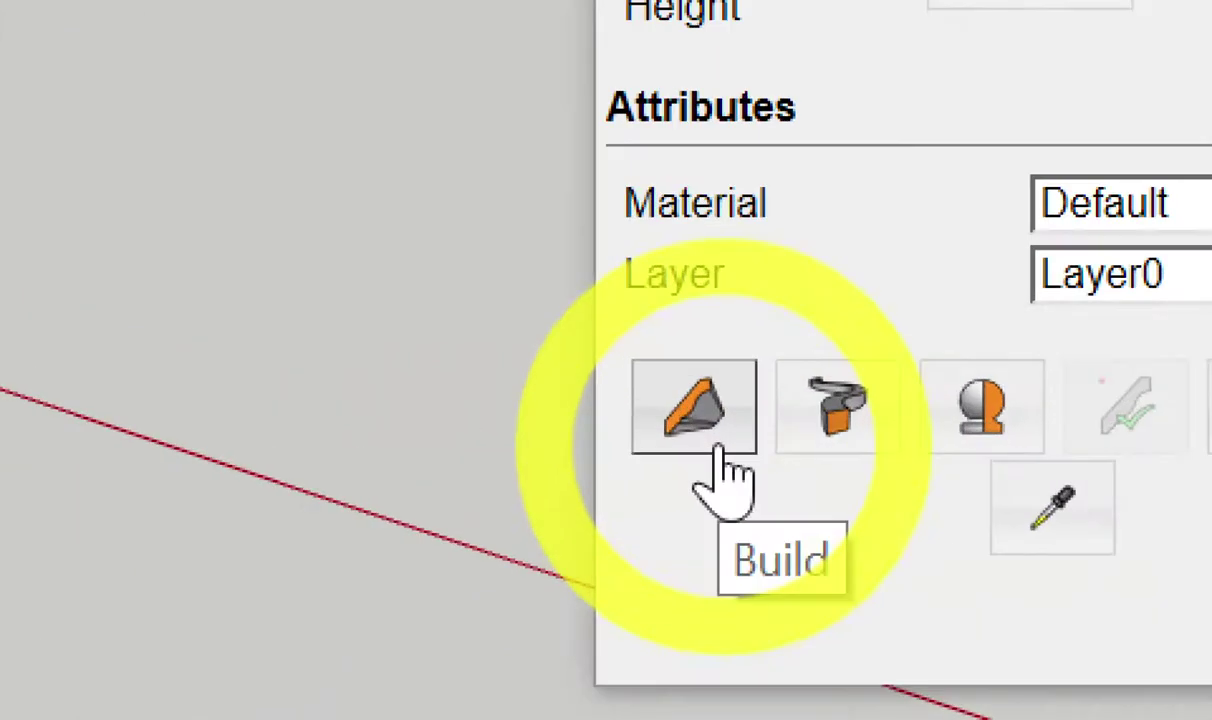
left_click(712, 433)
left_click(352, 338)
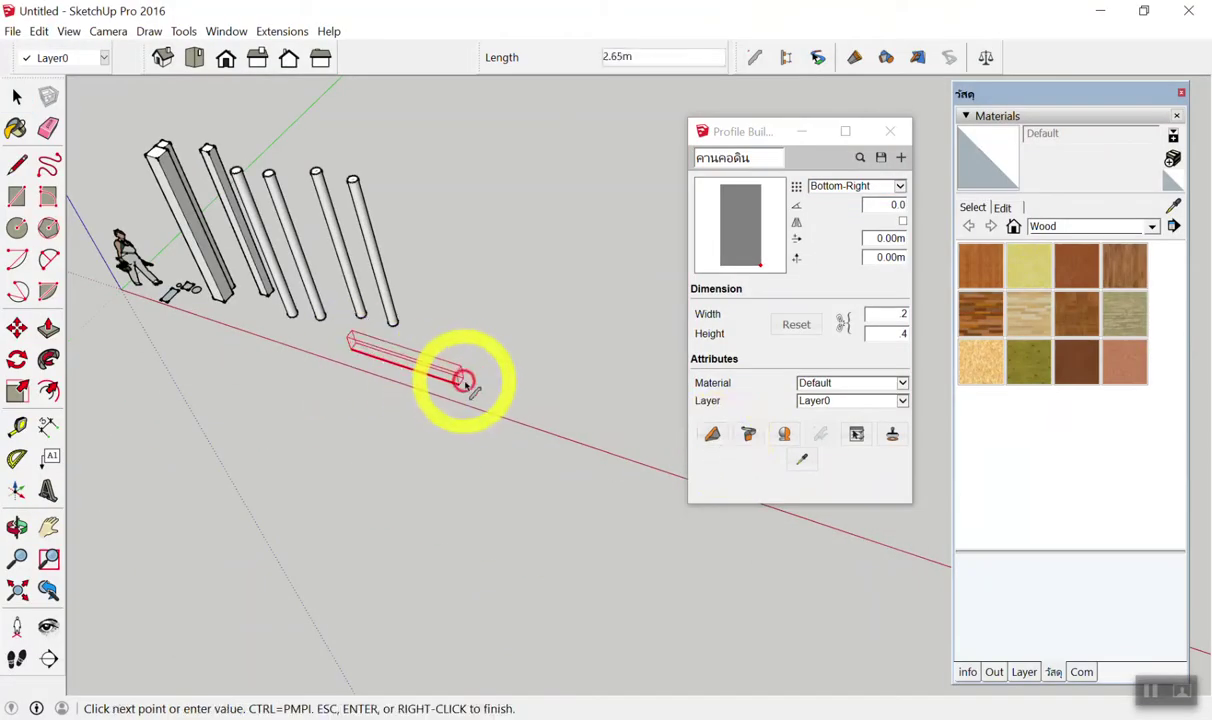
double_click(483, 380)
mouse_move(395, 378)
middle_mouse_down()
mouse_move(107, 143)
mouse_move(606, 325)
mouse_move(419, 311)
mouse_move(465, 387)
middle_mouse_up()
left_click(712, 434)
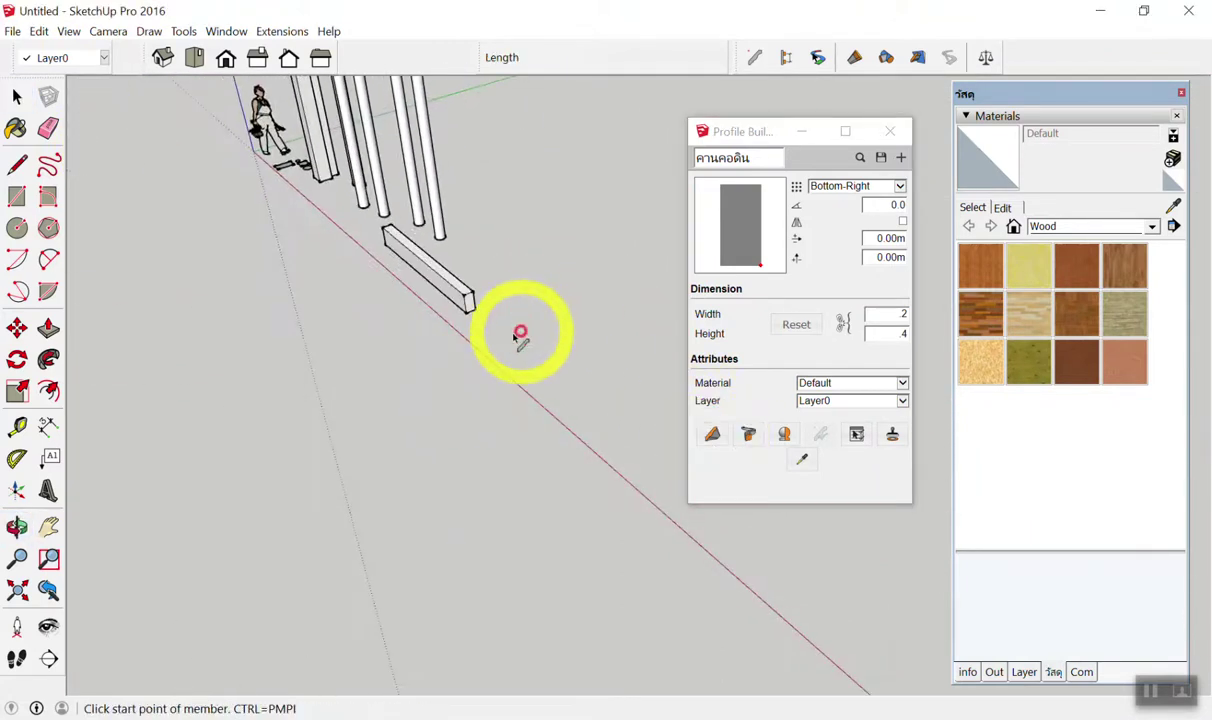
left_click(500, 326)
left_click(620, 280)
mouse_move(620, 285)
middle_mouse_down()
mouse_move(606, 290)
mouse_move(612, 300)
middle_mouse_up()
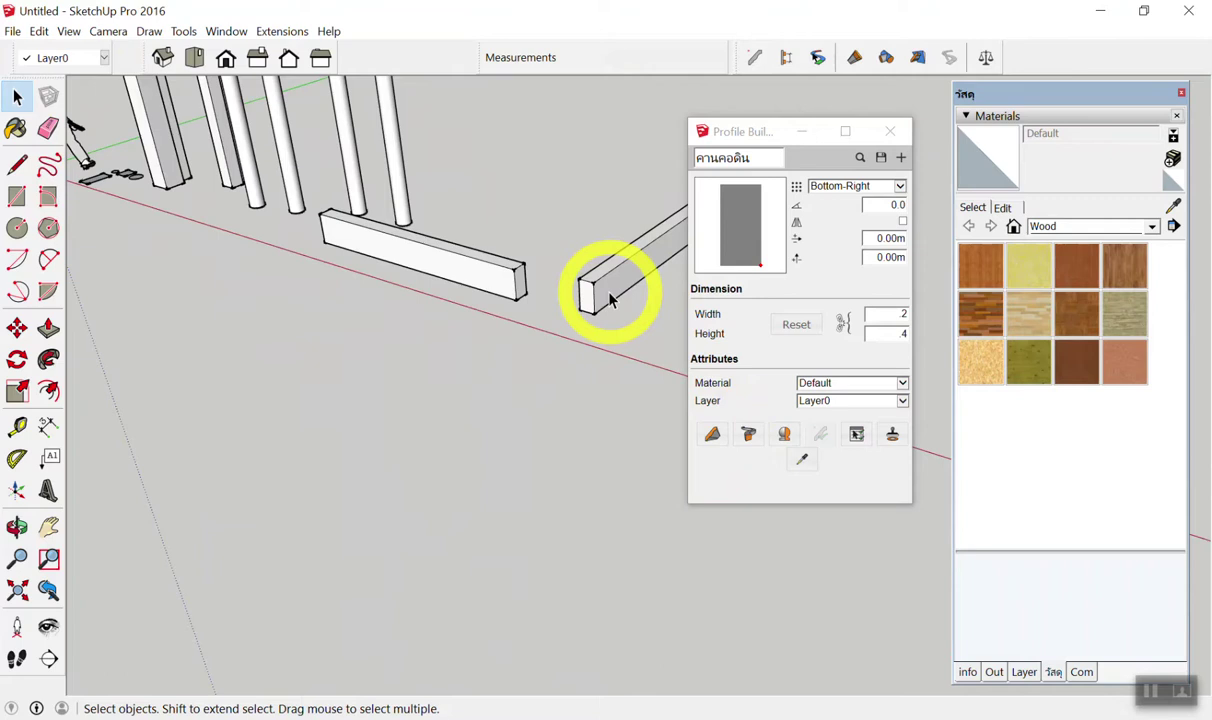
left_click_drag(597, 190, 489, 347)
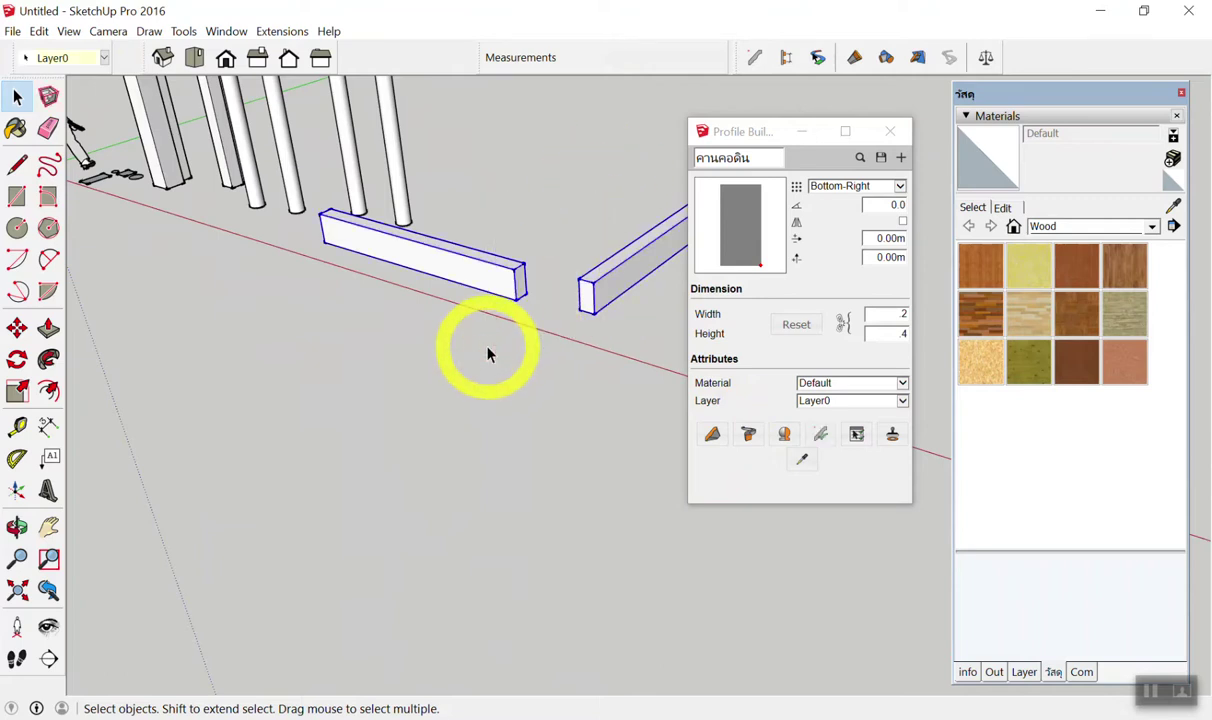
key("Delete")
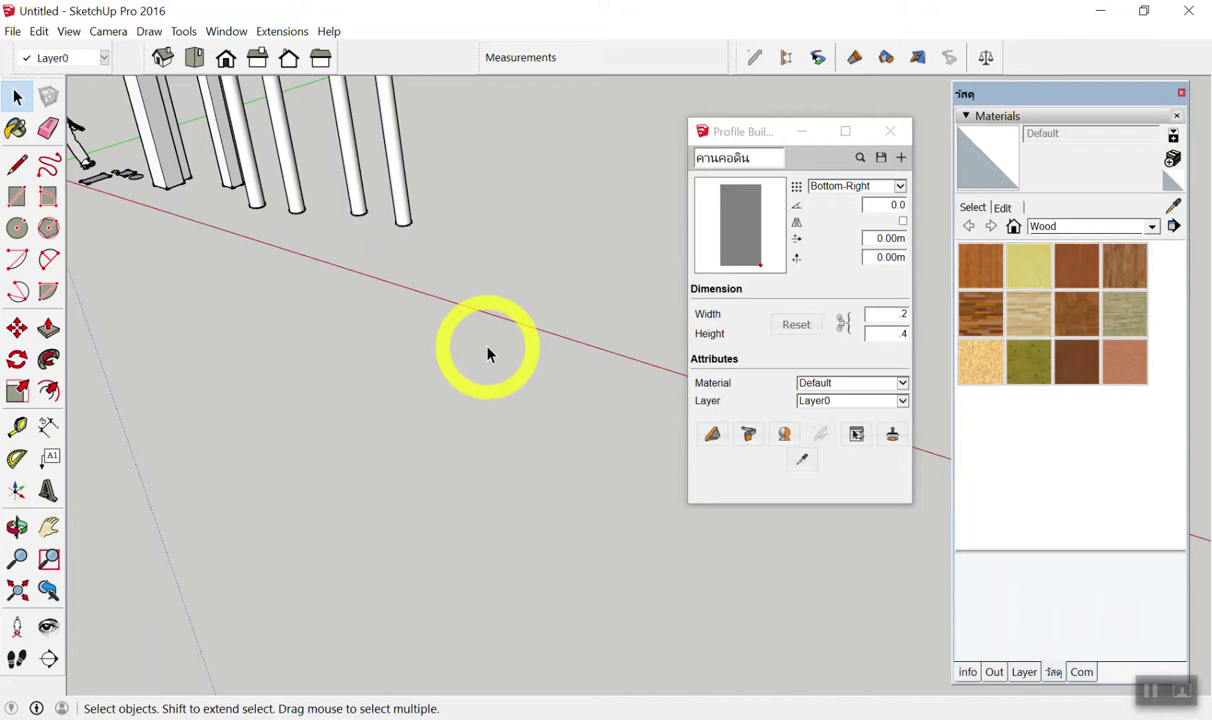
Zoom in close on the flat shapes drawn on the ground.
scroll(454, 211, "down", 2)
scroll(352, 168, "down", 2)
scroll(346, 217, "up", 1)
scroll(320, 232, "up", 4)
scroll(320, 232, "up", 3)
scroll(317, 237, "up", 3)
middle_click_drag(317, 237, 376, 333)
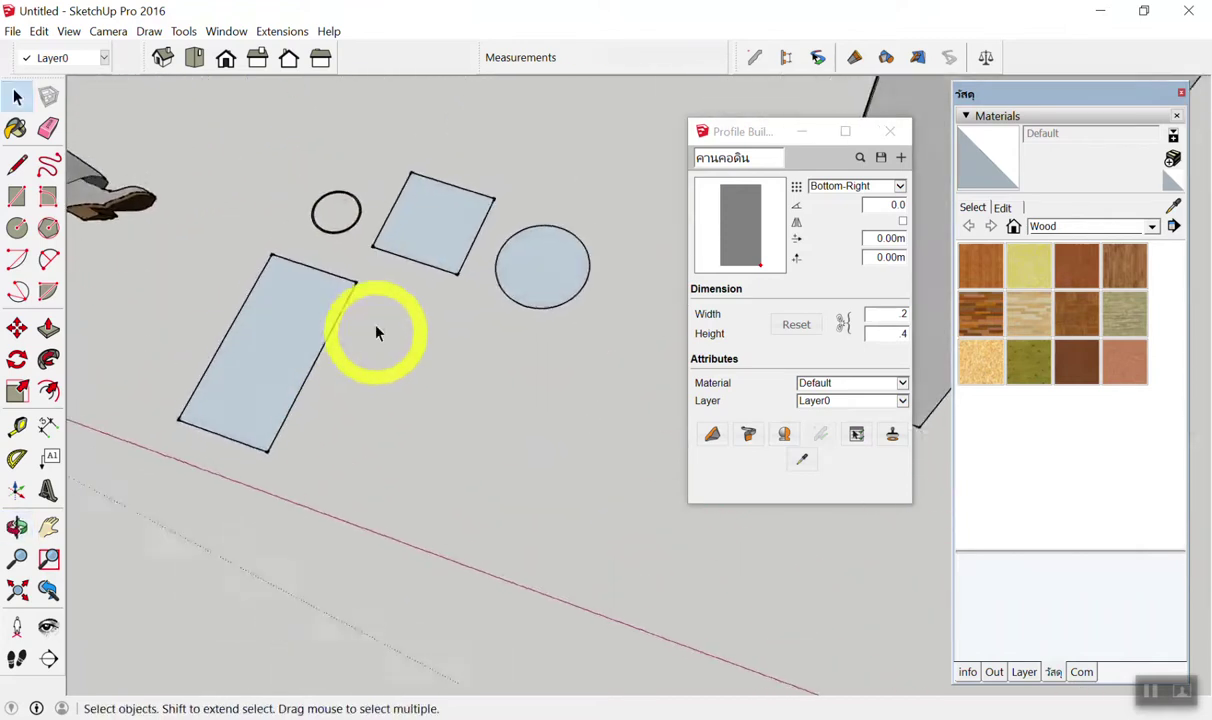
scroll(319, 216, "up", 3)
scroll(260, 162, "up", 2)
Window-select the small ground circle and start a new Profile Builder profile from it.
left_click_drag(257, 149, 454, 314)
left_click_drag(214, 141, 460, 325)
left_click_drag(249, 149, 345, 212)
left_click_drag(225, 138, 346, 216)
left_click_drag(245, 160, 400, 284)
left_click_drag(284, 203, 446, 319)
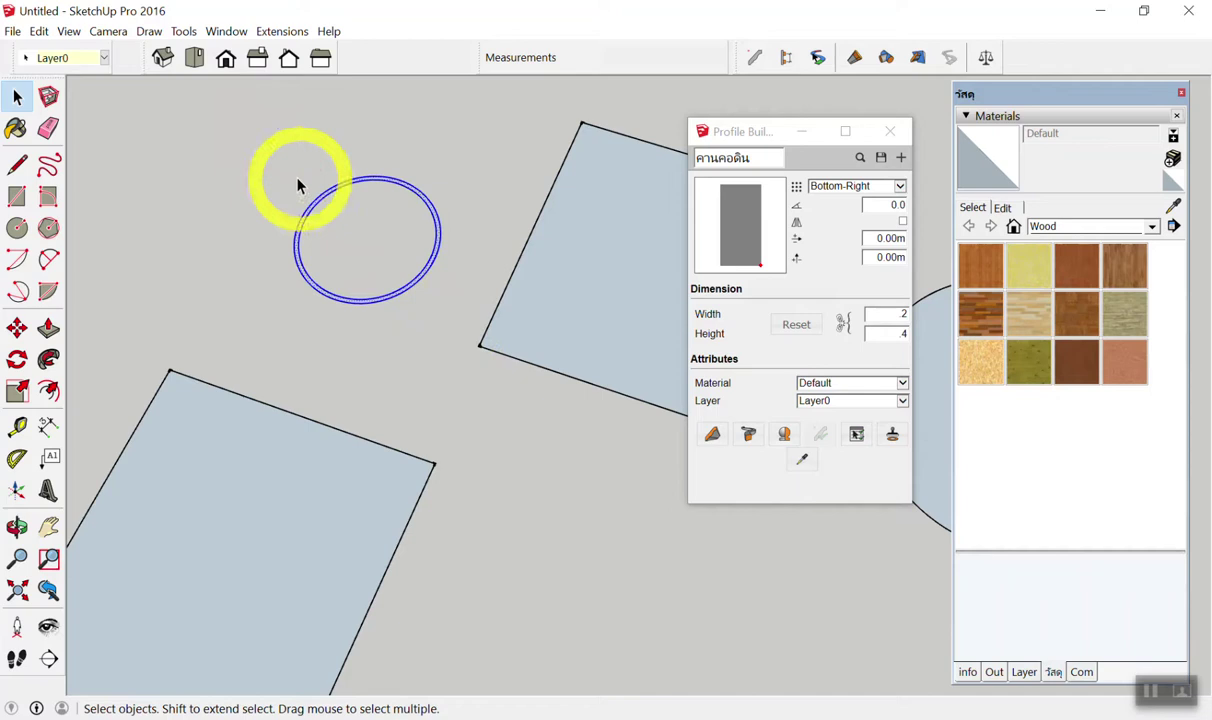
left_click_drag(243, 157, 452, 338)
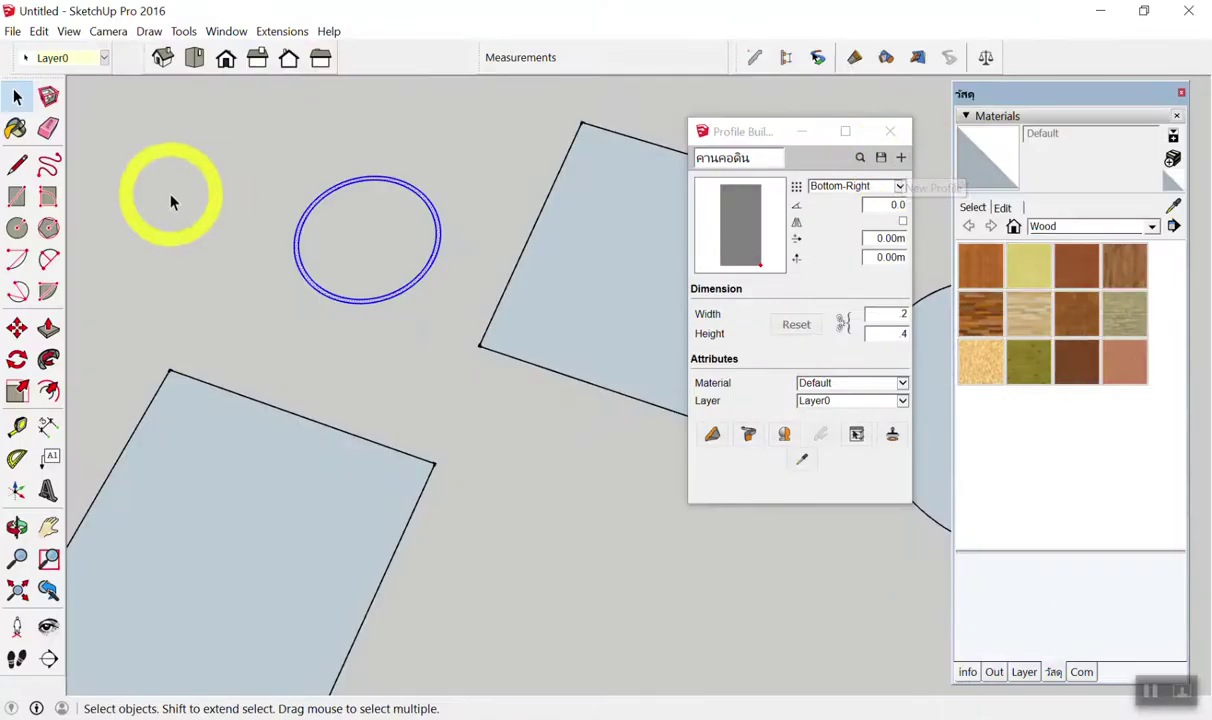
left_click_drag(220, 108, 484, 328)
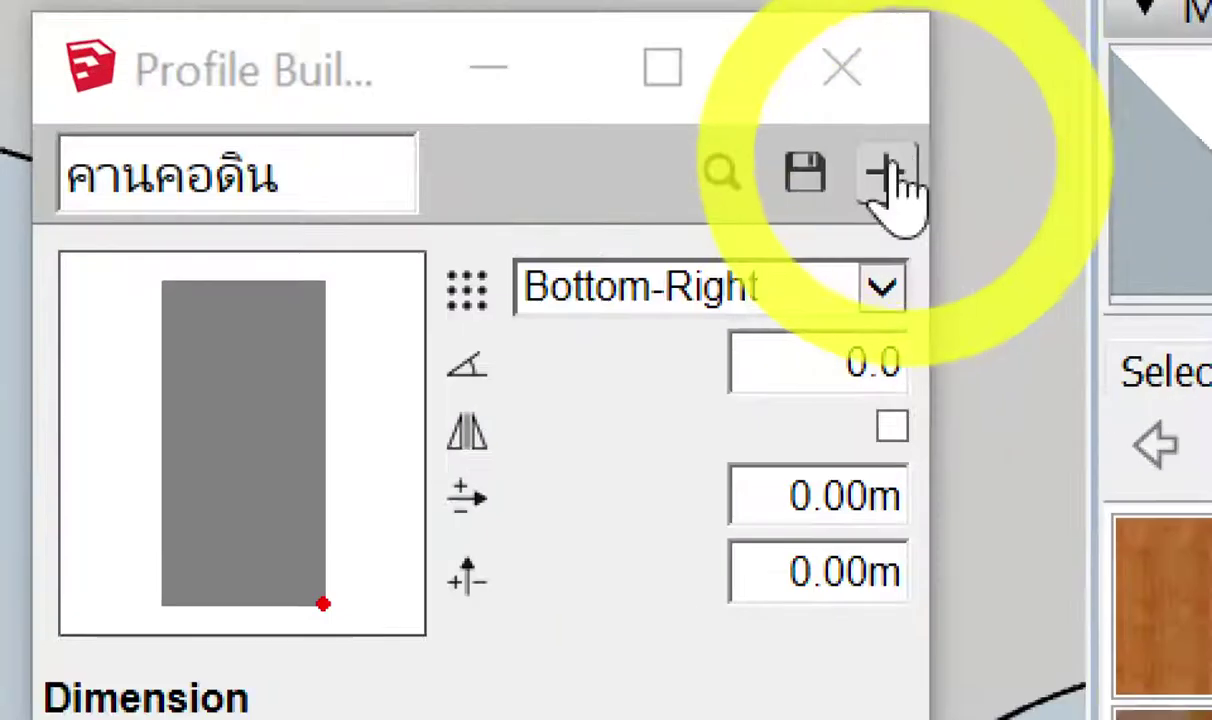
left_click(900, 157)
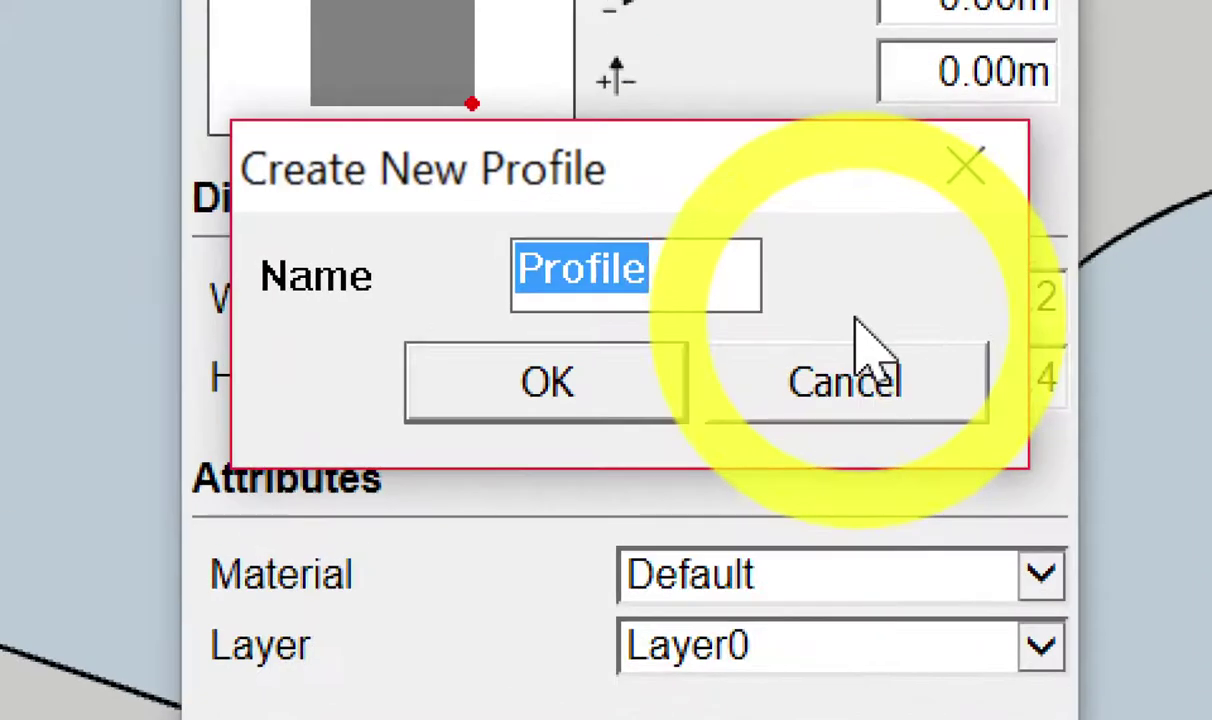
Name the new circular profile ท่อ and confirm it.
type("mjv")
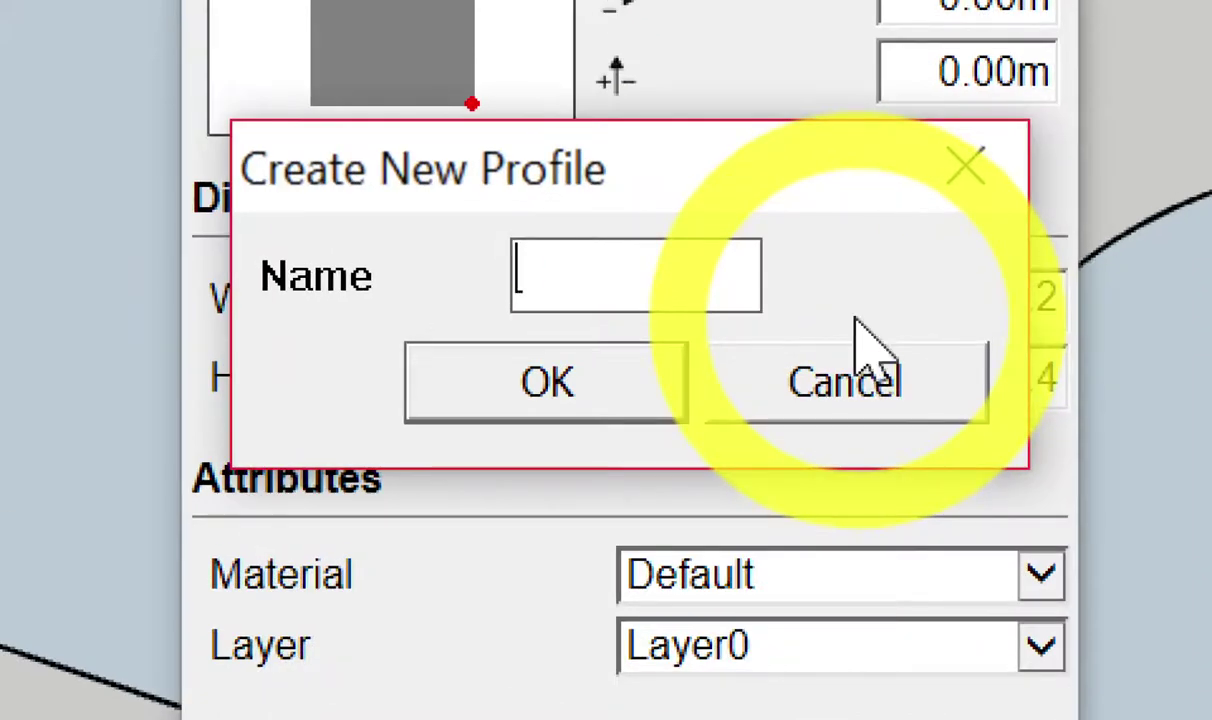
type("ท่อ")
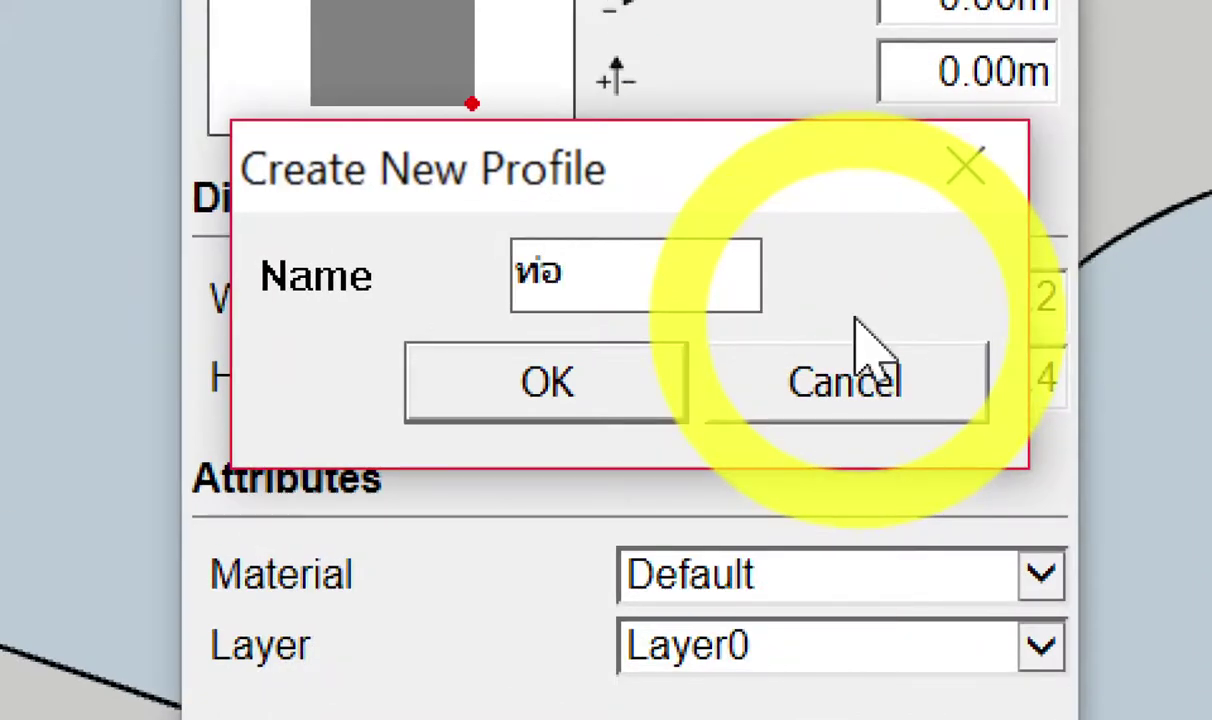
left_click(574, 386)
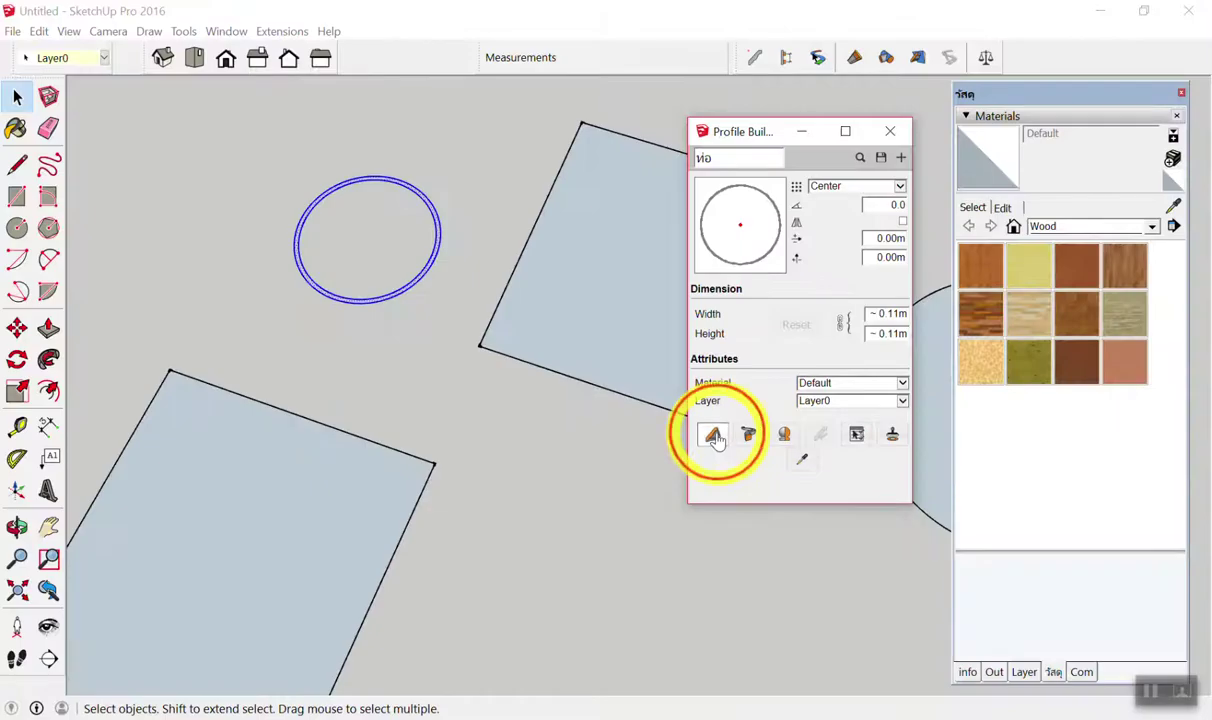
left_click(300, 605)
Build the first upright 4 m pipe column with the ท่อ profile.
scroll(320, 440, "down", 5)
middle_click_drag(315, 455, 303, 438)
scroll(338, 346, "down", 3)
scroll(352, 346, "down", 3)
scroll(598, 423, "up", 2)
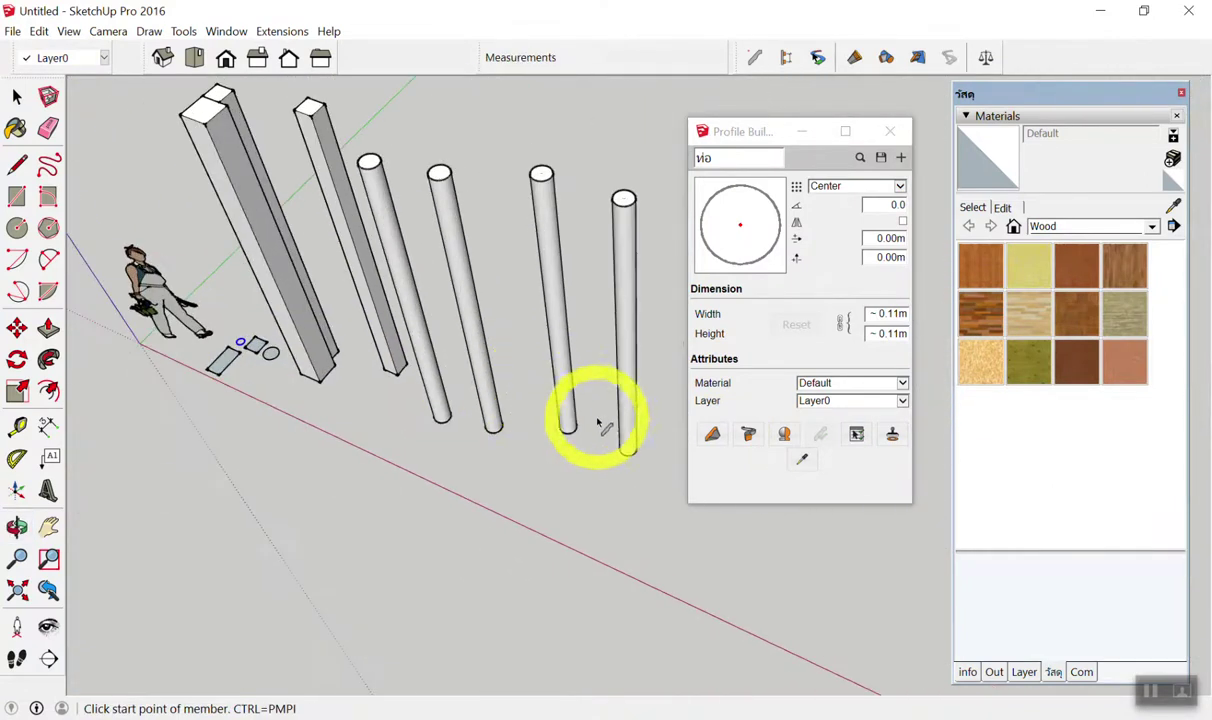
scroll(598, 423, "down", 2)
left_click(630, 466)
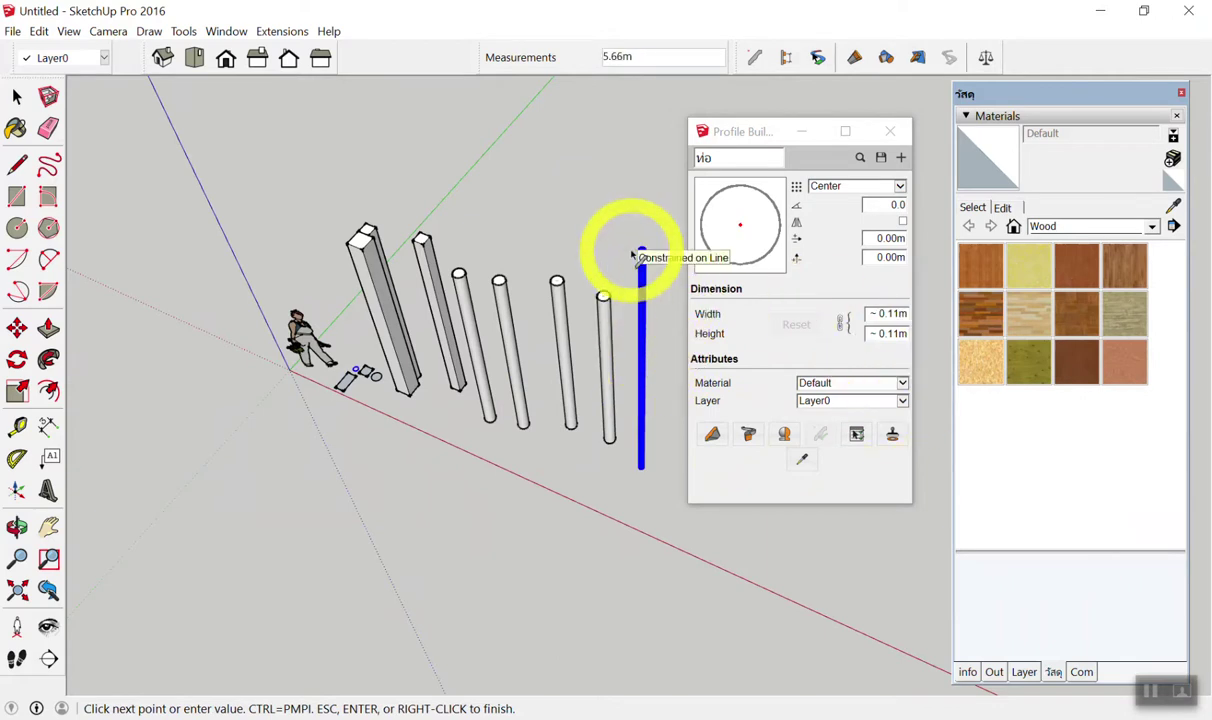
type("m")
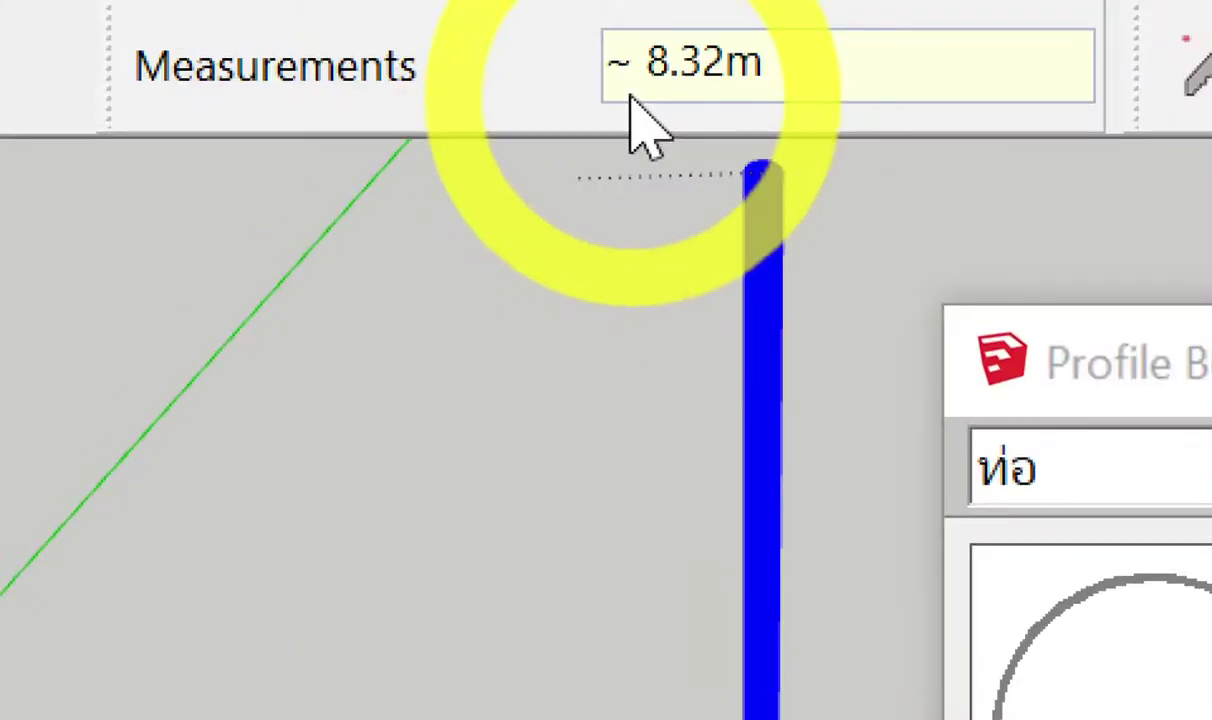
type("4")
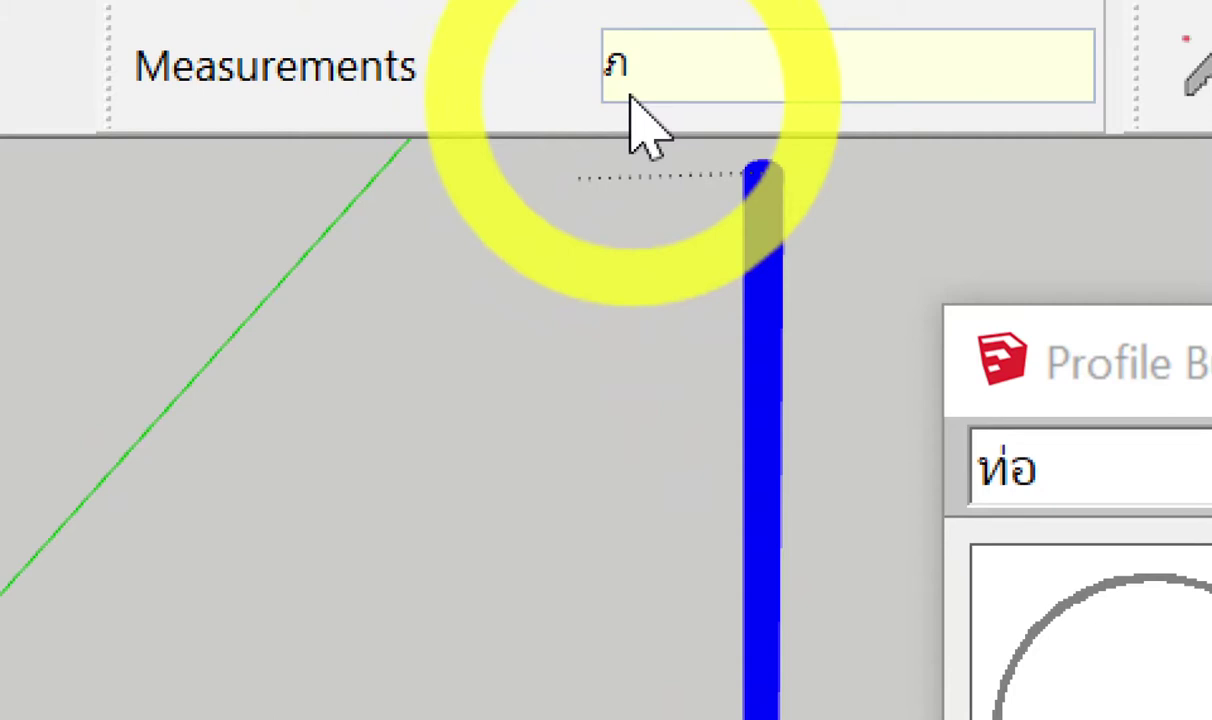
key("BackSpace")
type("4")
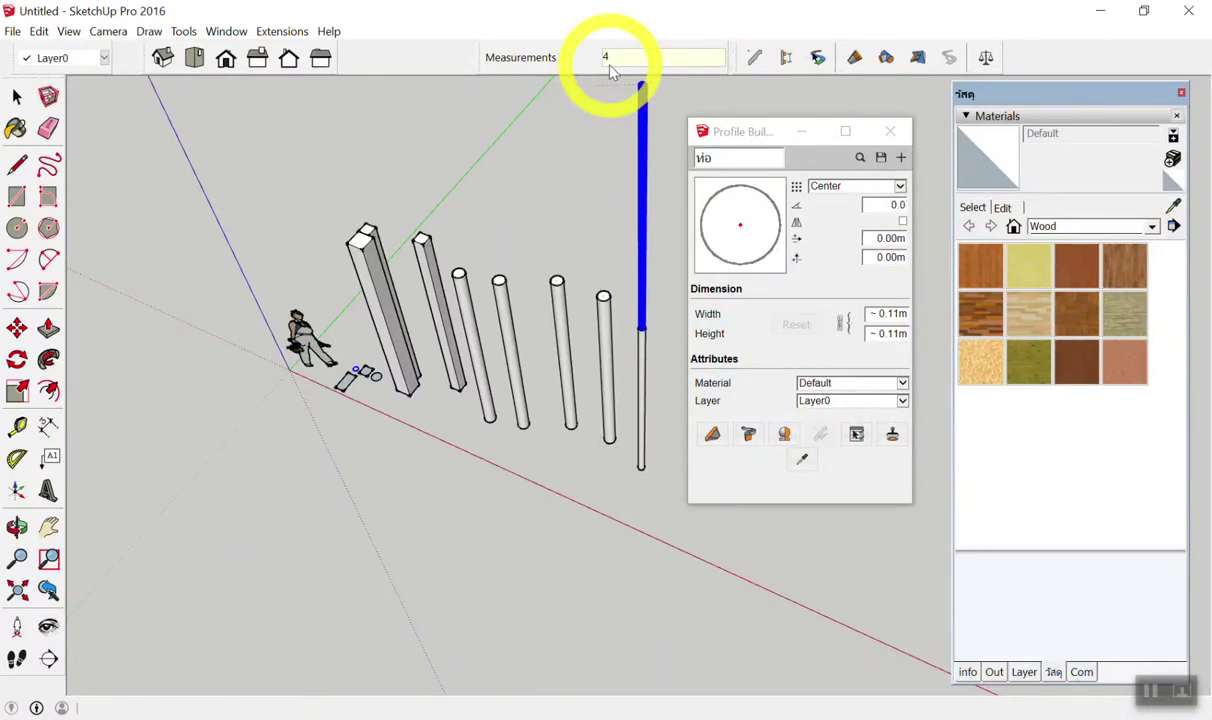
Build a second 4 m ท่อ pipe column beside the first.
scroll(310, 216, "down", 2)
scroll(500, 324, "up", 3)
scroll(615, 437, "up", 2)
left_click(598, 451)
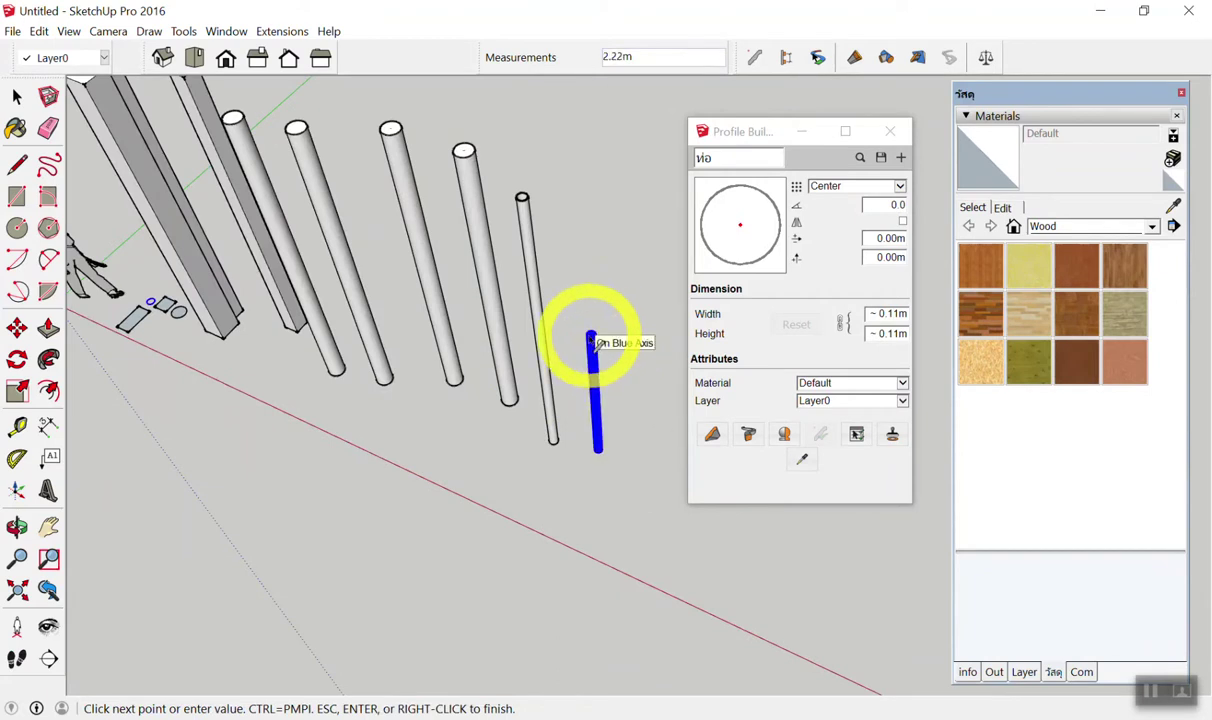
type("4")
key("Return")
key("space")
Orbit the view and move the profile panel aside so the pipes stand upright in view.
middle_click_drag(587, 343, 513, 295)
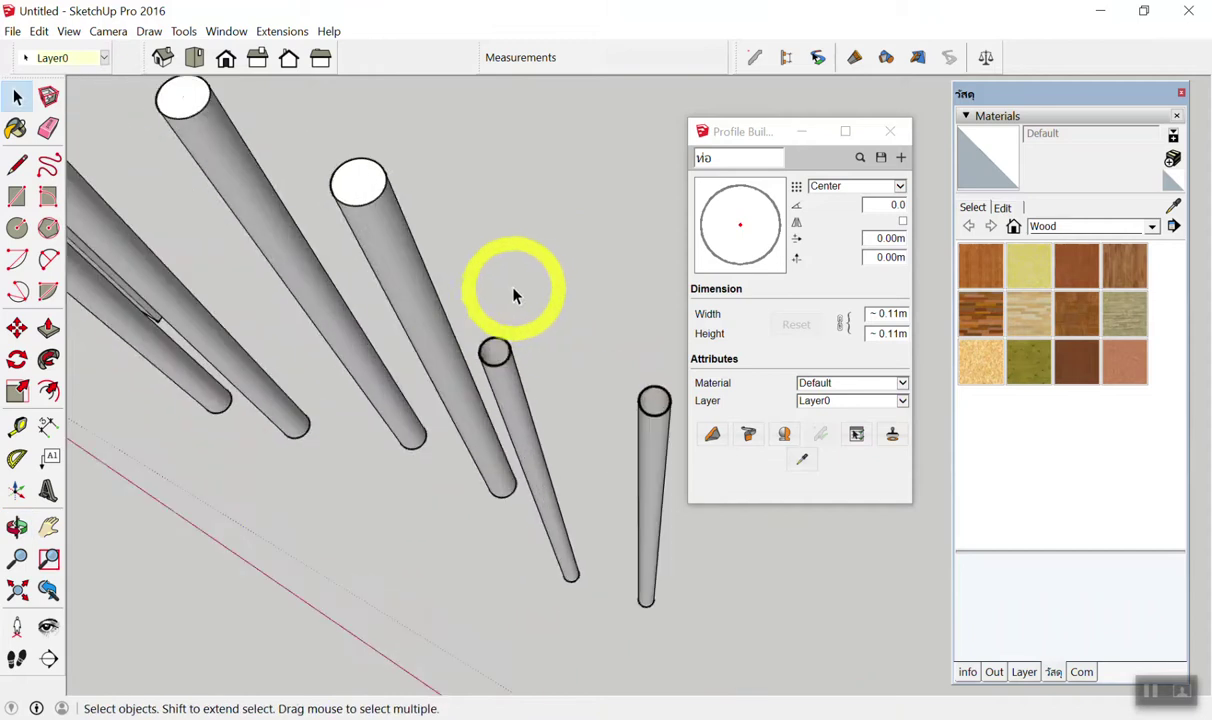
scroll(500, 340, "down", 6)
middle_click_drag(481, 343, 445, 262)
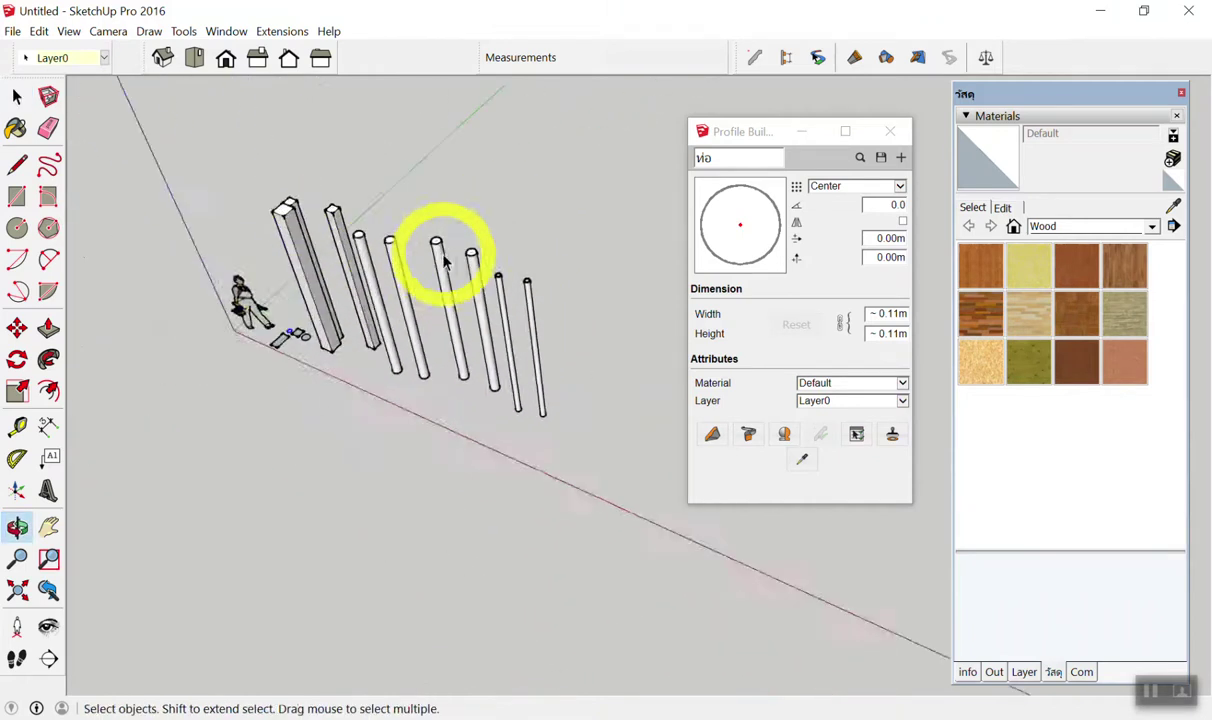
scroll(306, 230, "up", 3)
scroll(306, 230, "up", 2)
left_click_drag(761, 141, 965, 179)
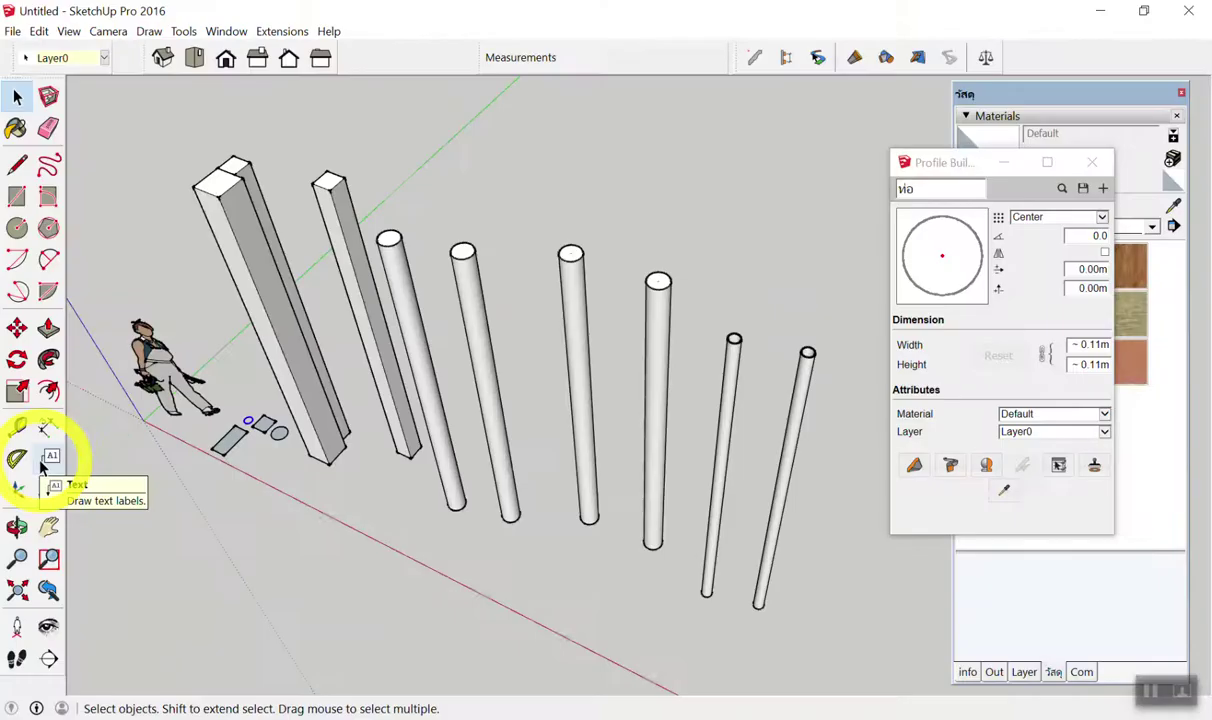
Test the T shortcut for Tape Measure, then pick the Tape Measure tool from the left toolbar.
key("t")
key("space")
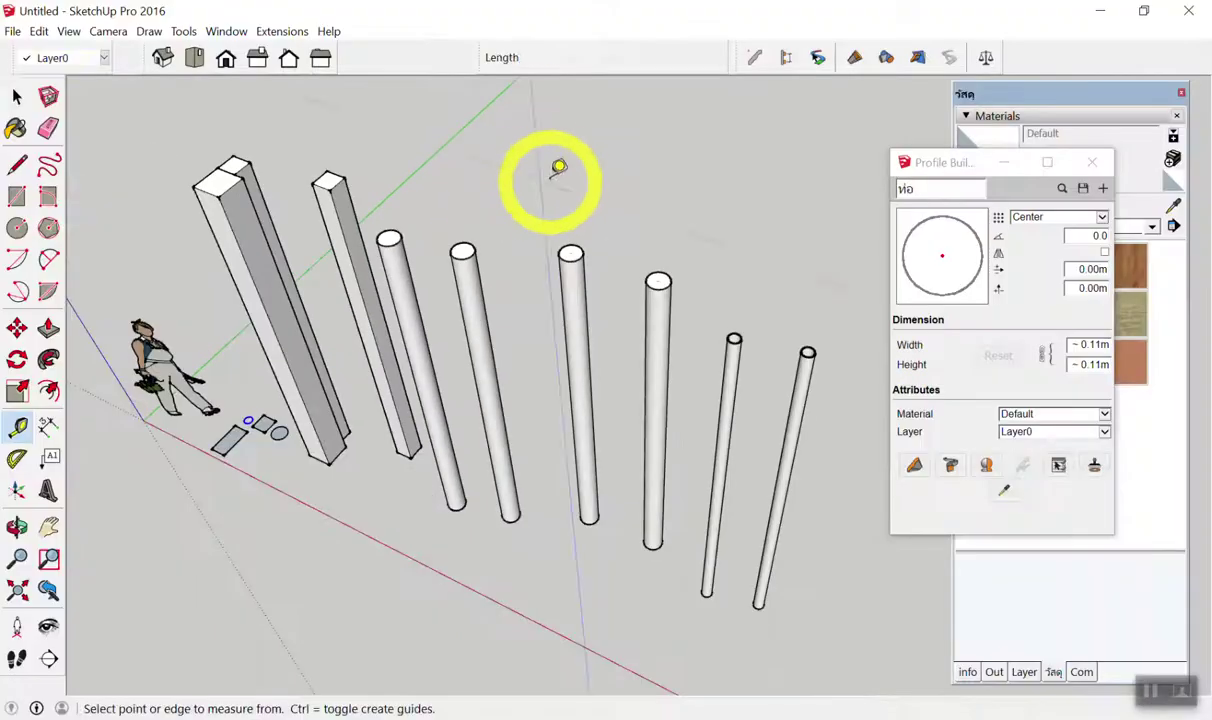
key("space")
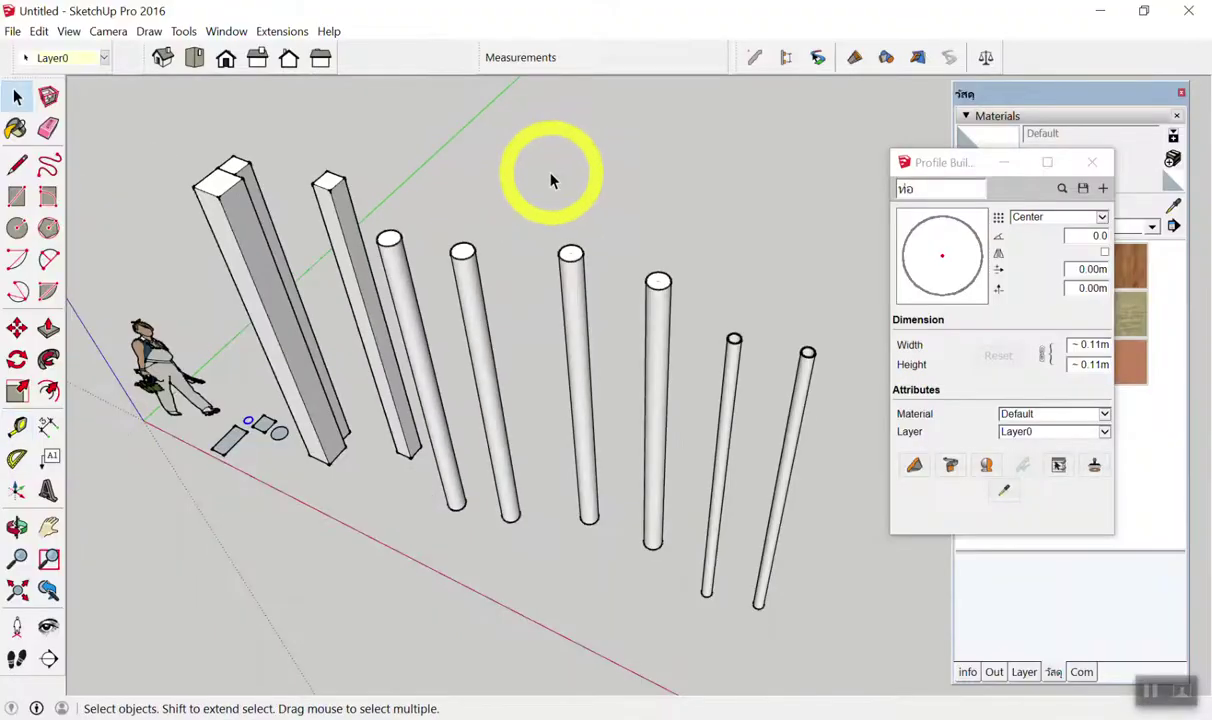
key("t")
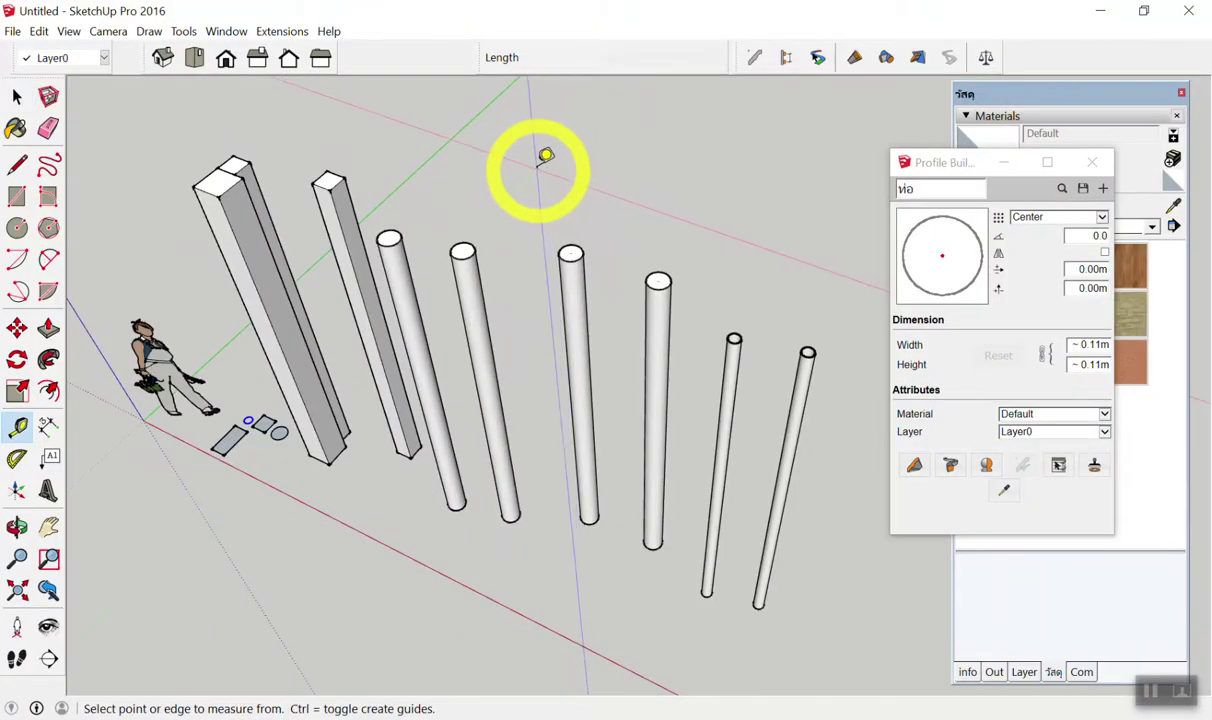
key("space")
left_click(17, 425)
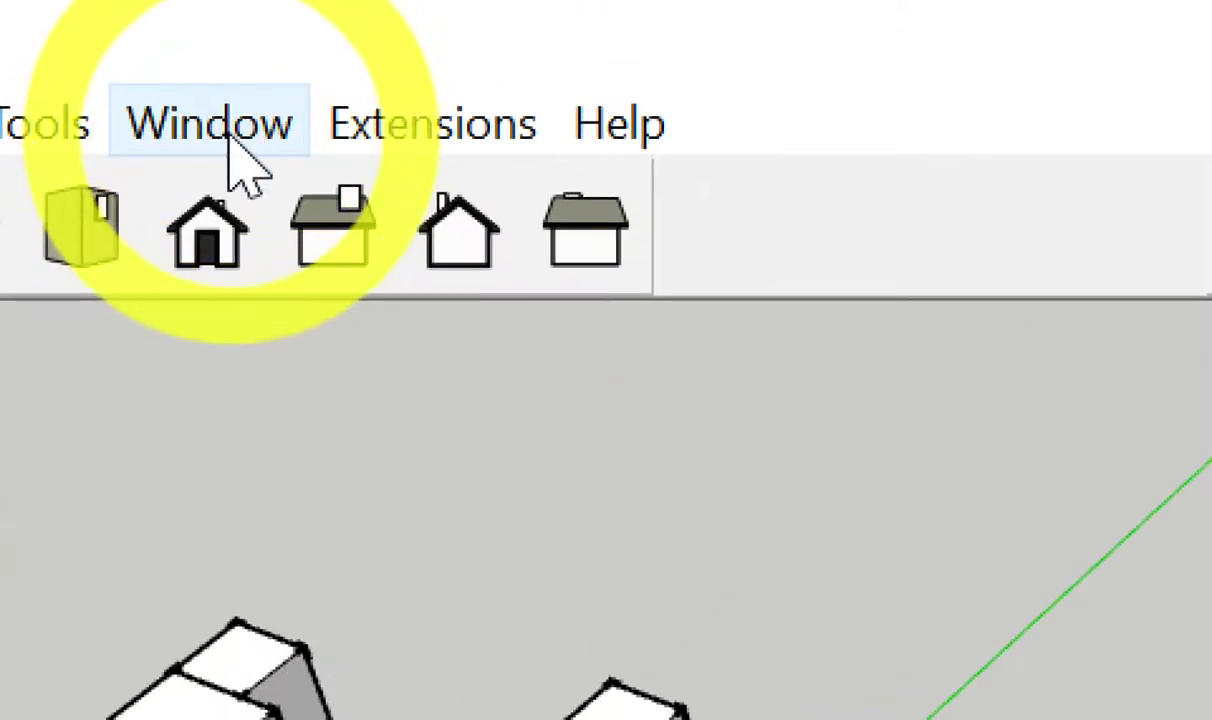
Open Preferences on the Shortcuts page and filter the command list for 'tape'.
left_click(238, 160)
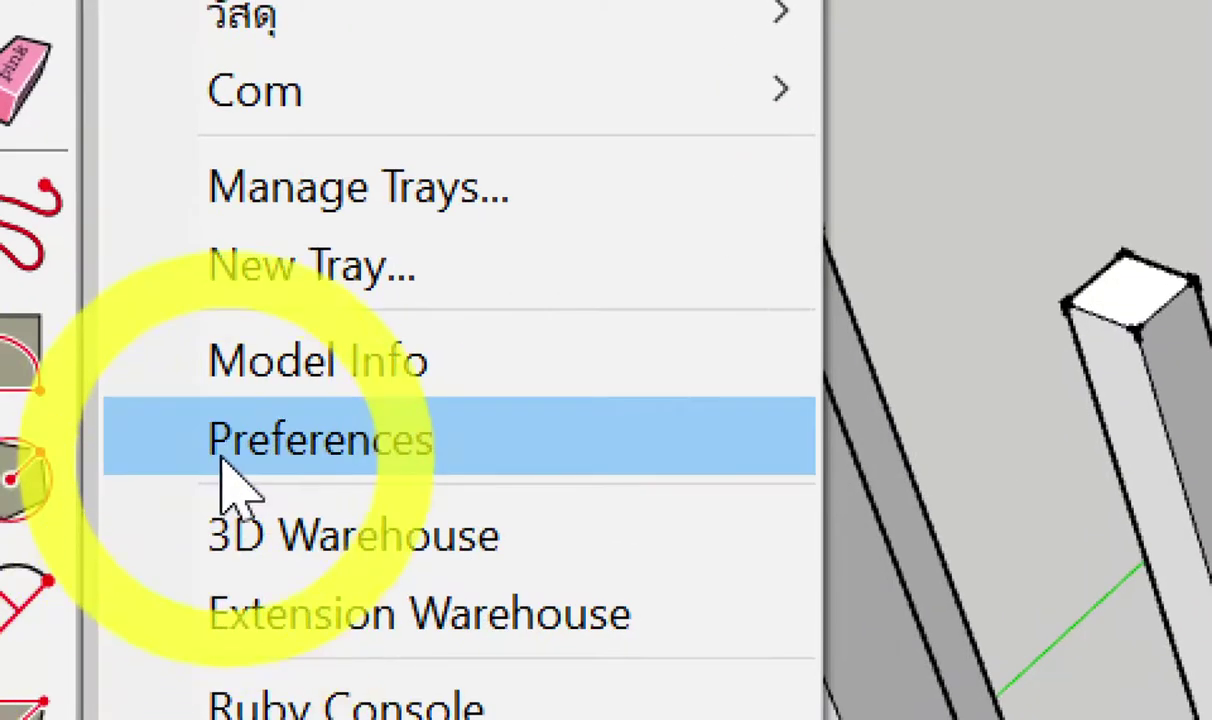
left_click(230, 484)
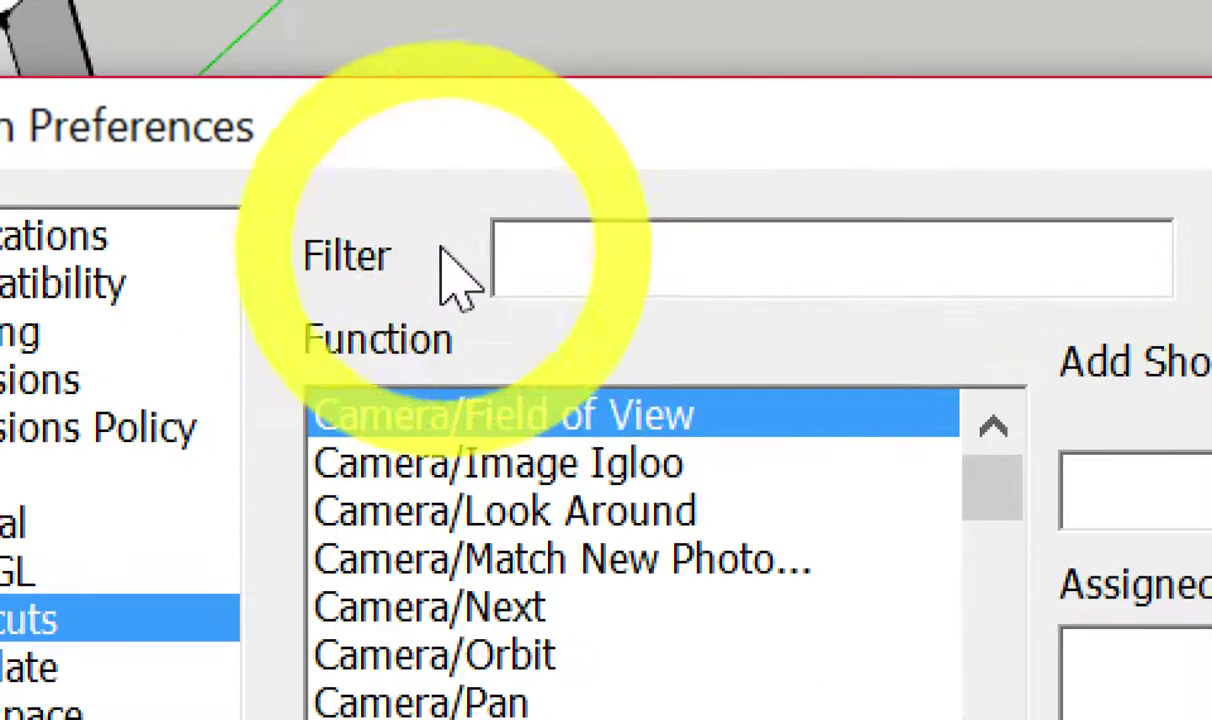
left_click(602, 264)
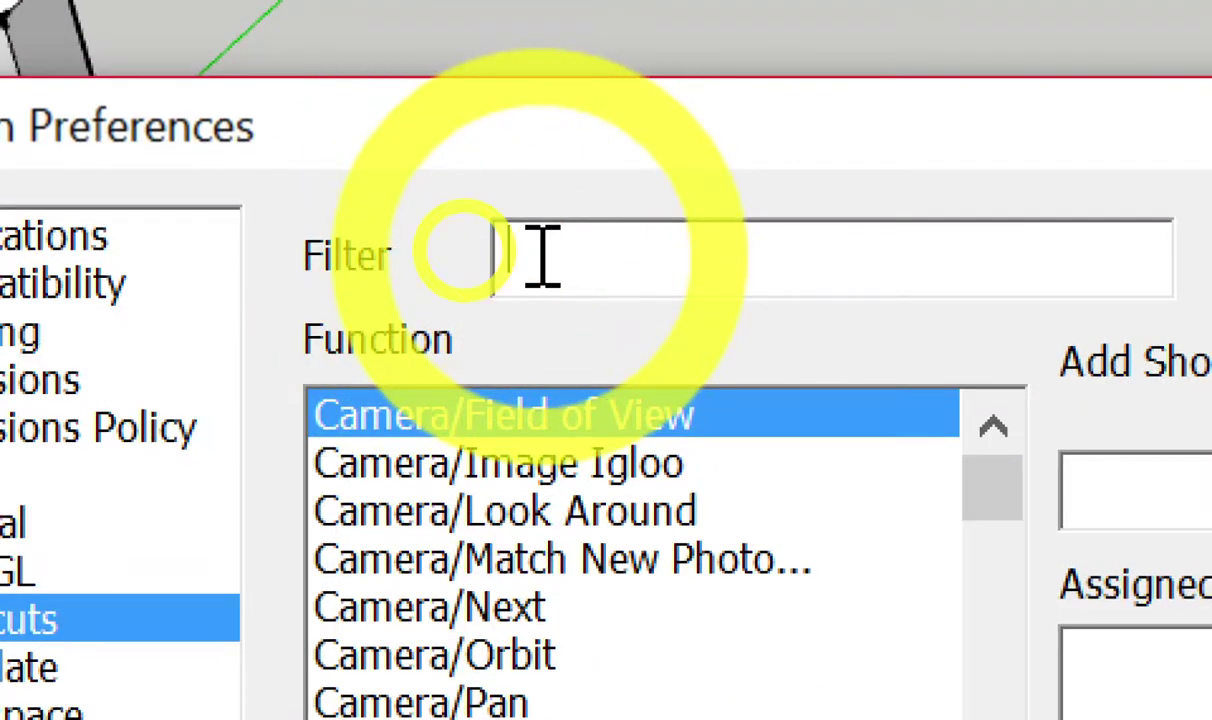
type("t")
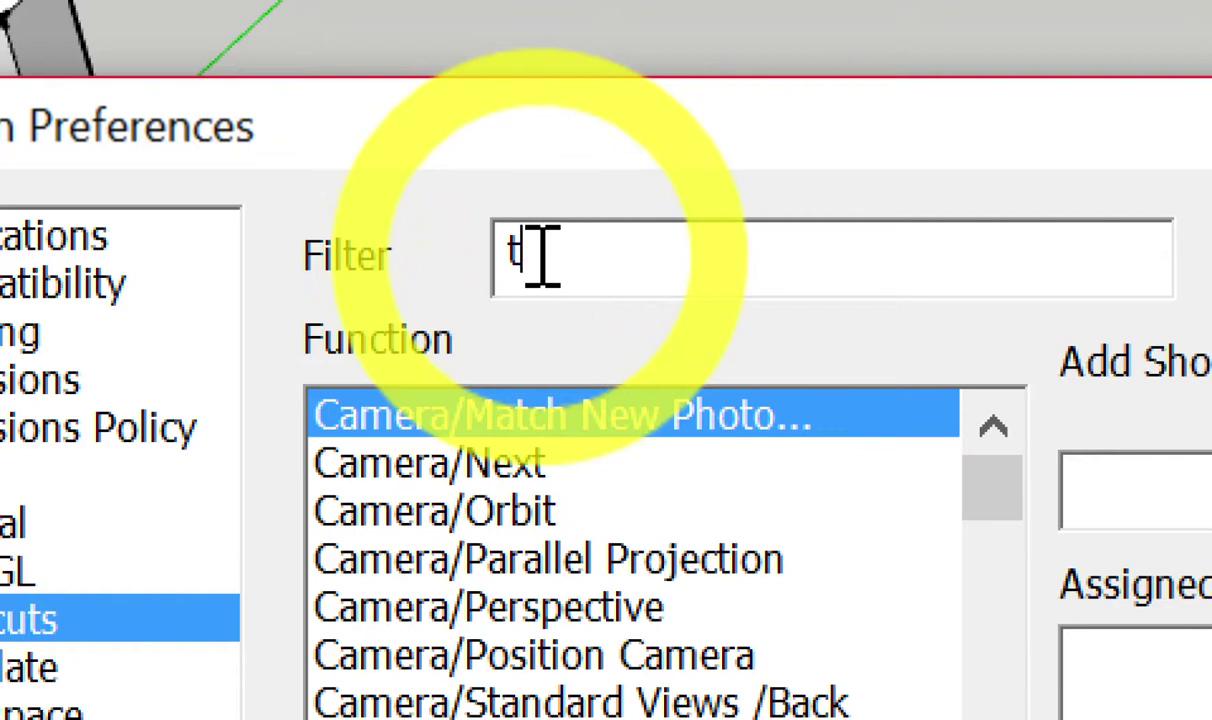
type("ype")
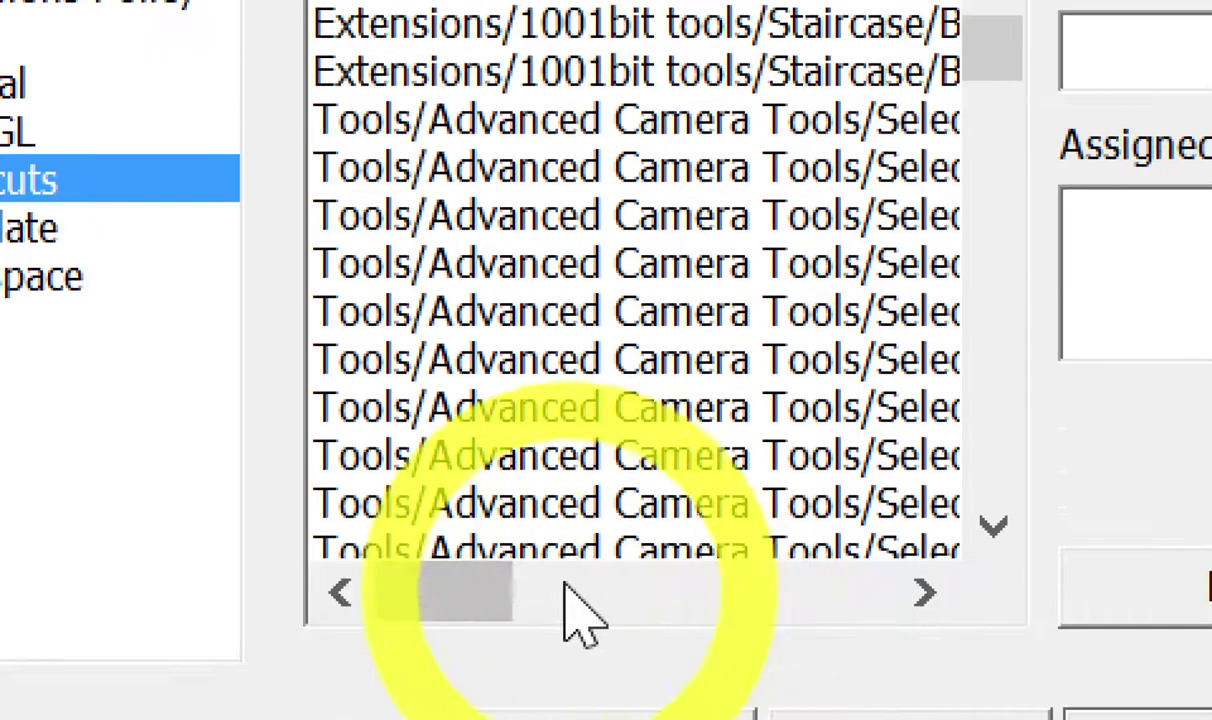
left_click_drag(576, 605, 612, 602)
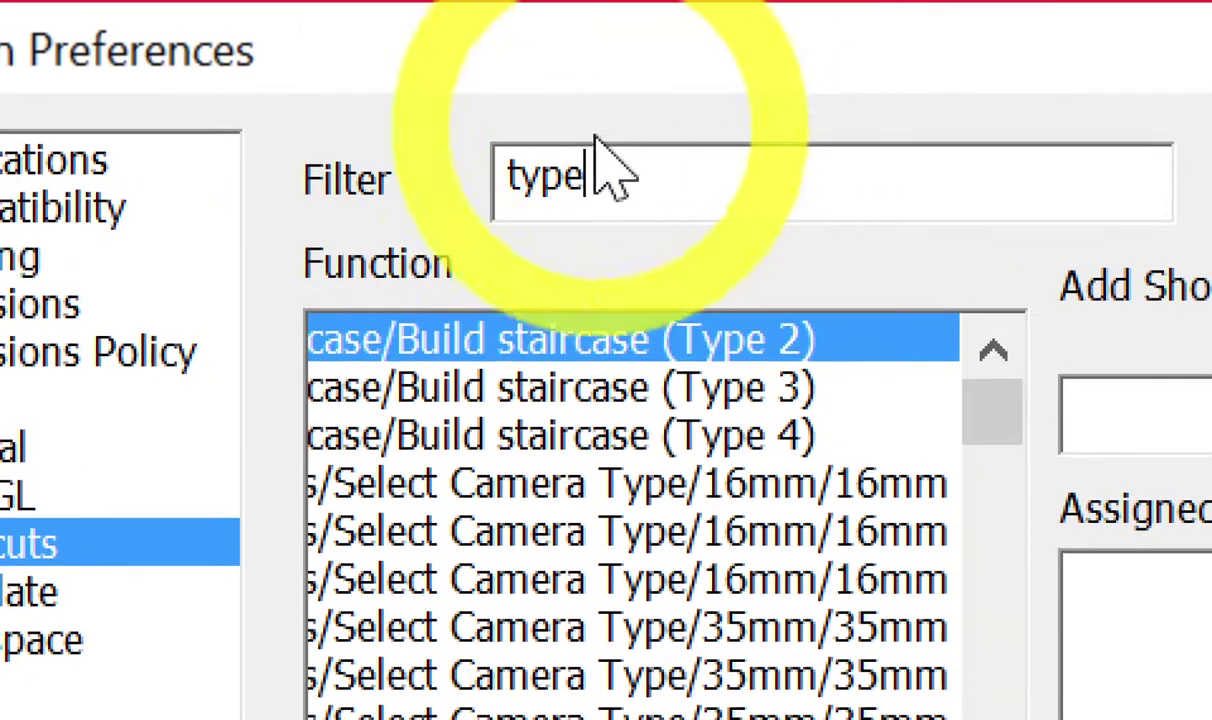
left_click(626, 210)
key("BackSpace")
key("BackSpace")
key("BackSpace")
type("a")
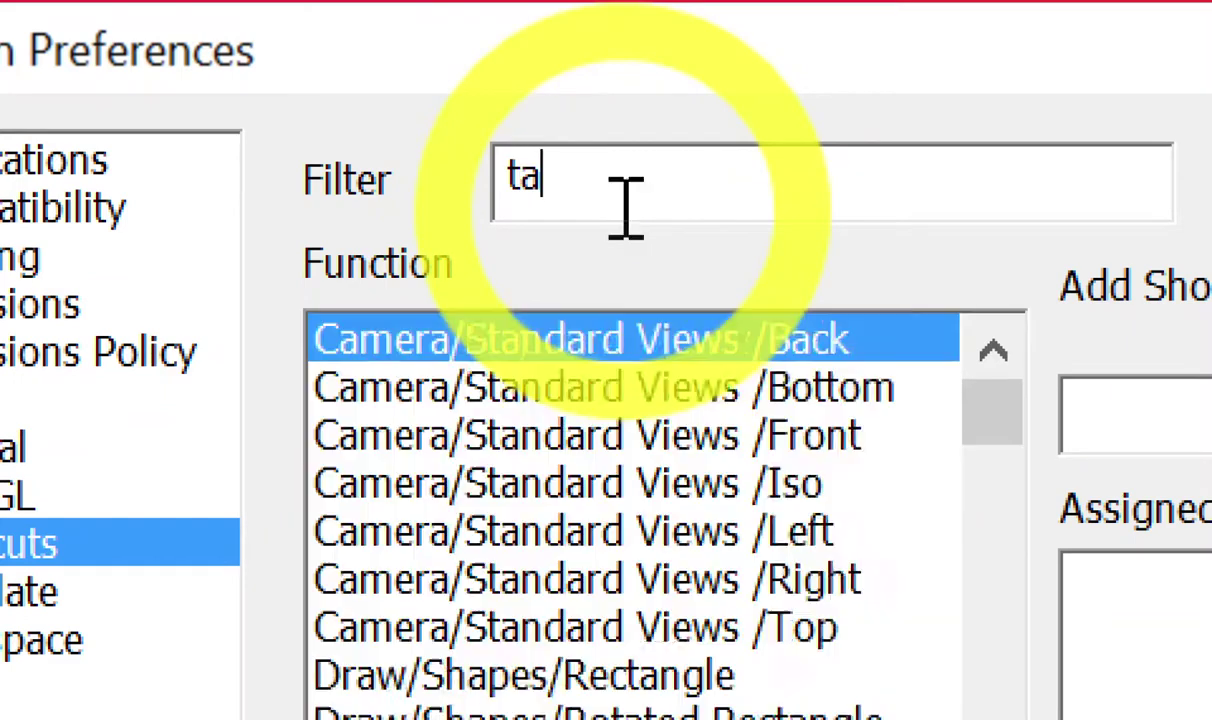
type("p")
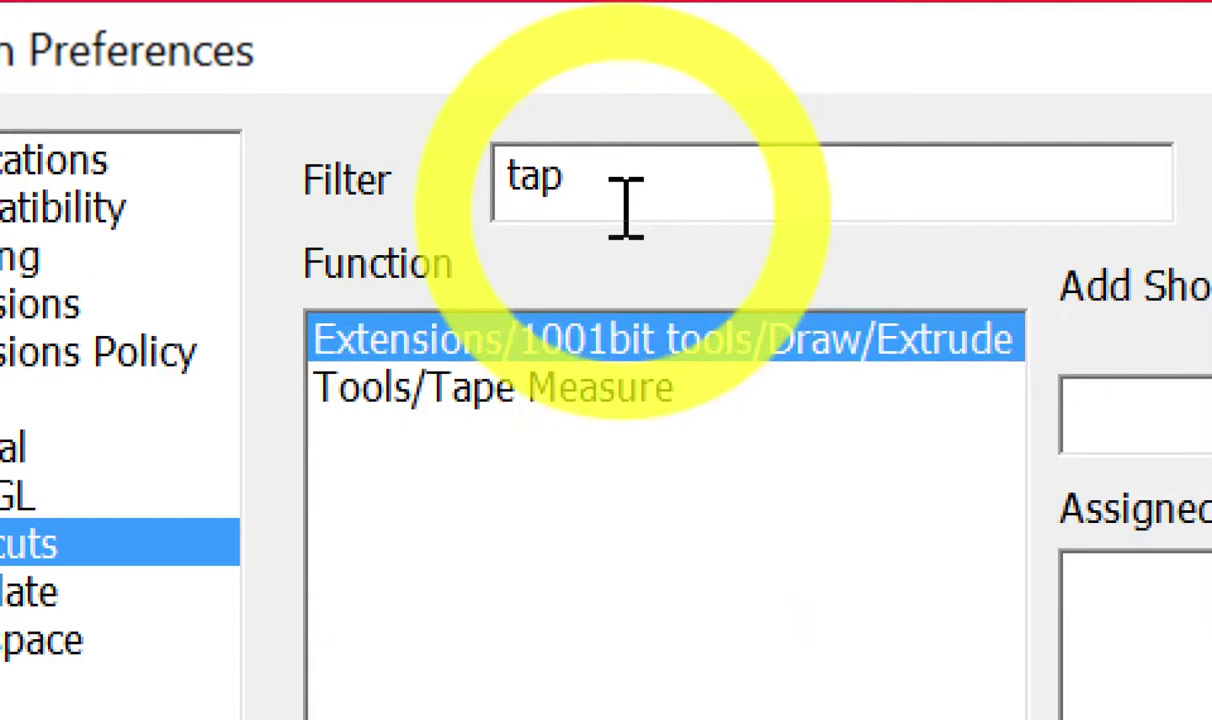
type("e")
Remove the T shortcut from Tools/Tape Measure and assign Y instead.
left_click(481, 400)
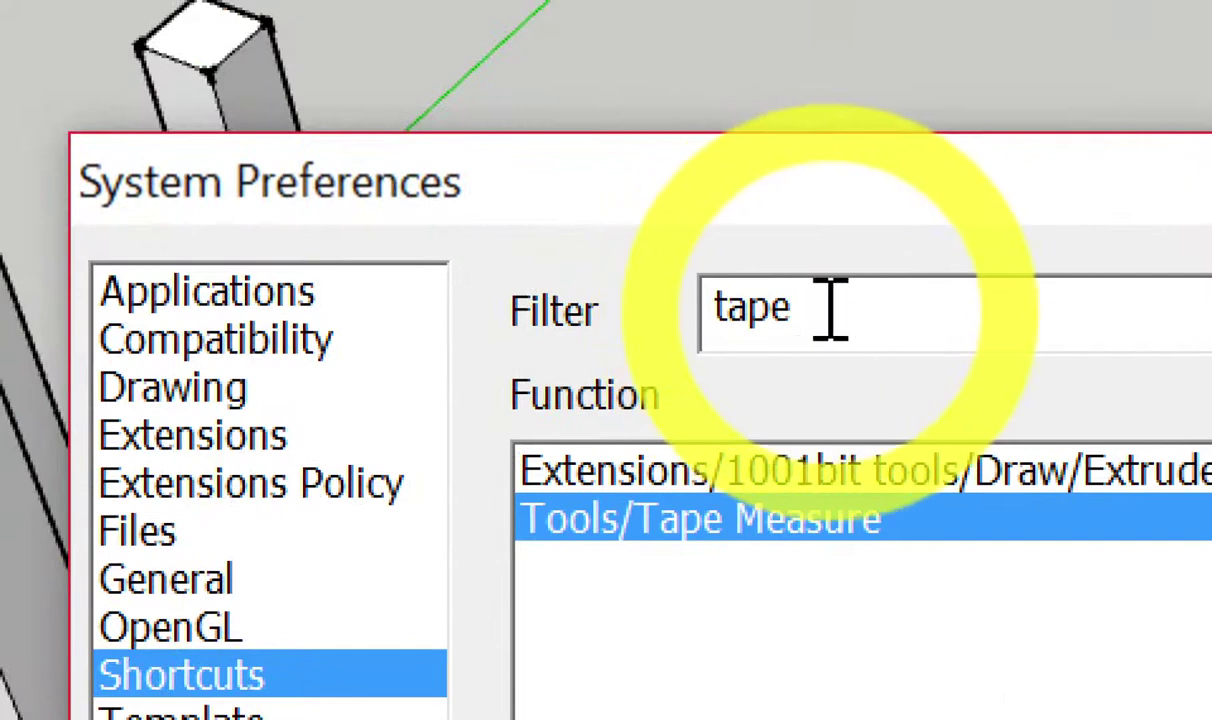
left_click(831, 306)
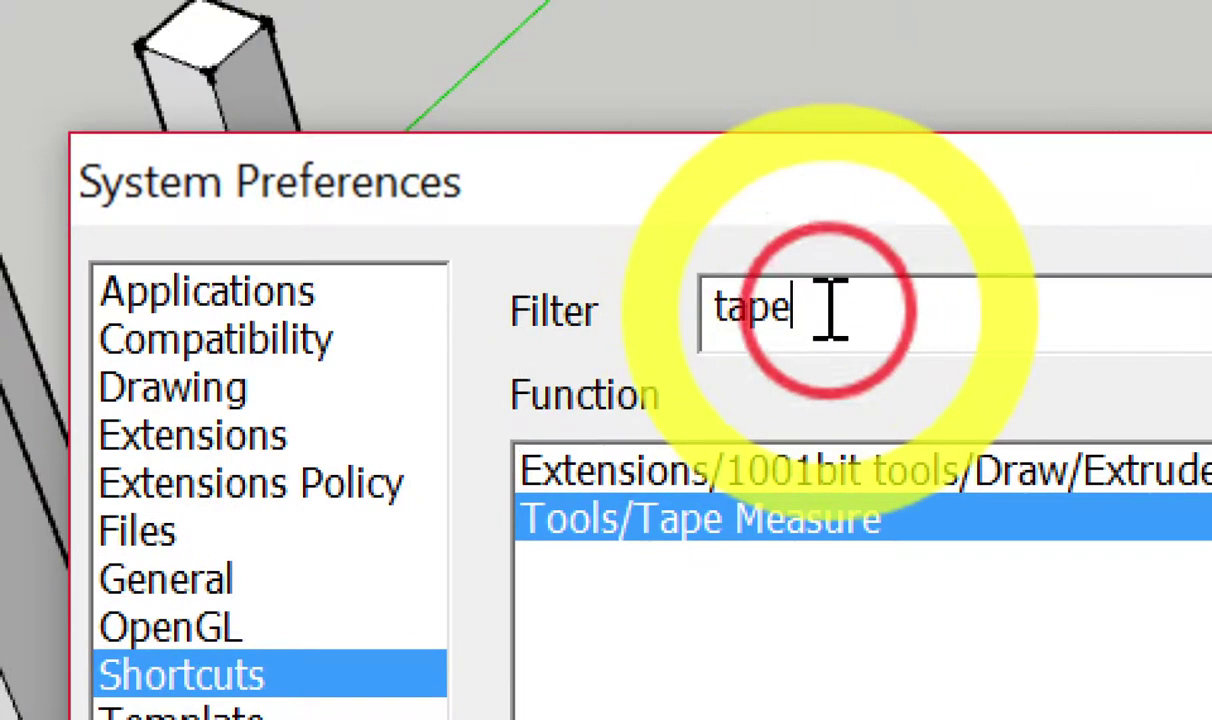
left_click_drag(793, 306, 644, 325)
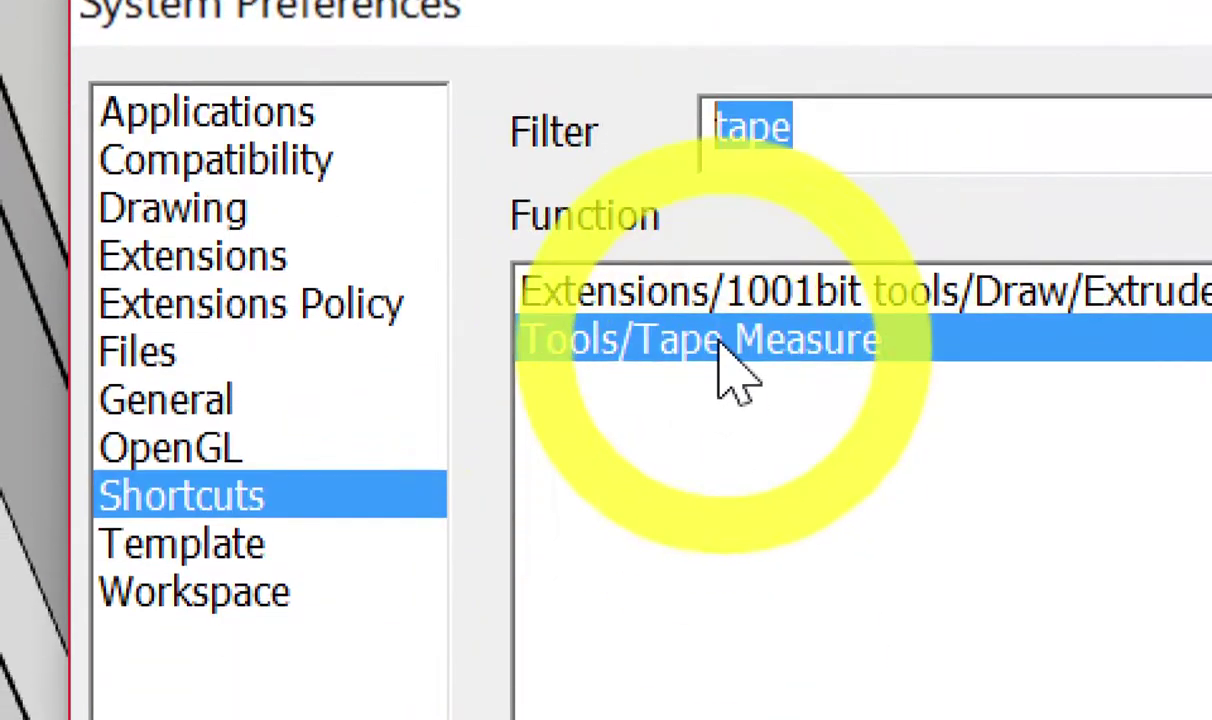
left_click(719, 345)
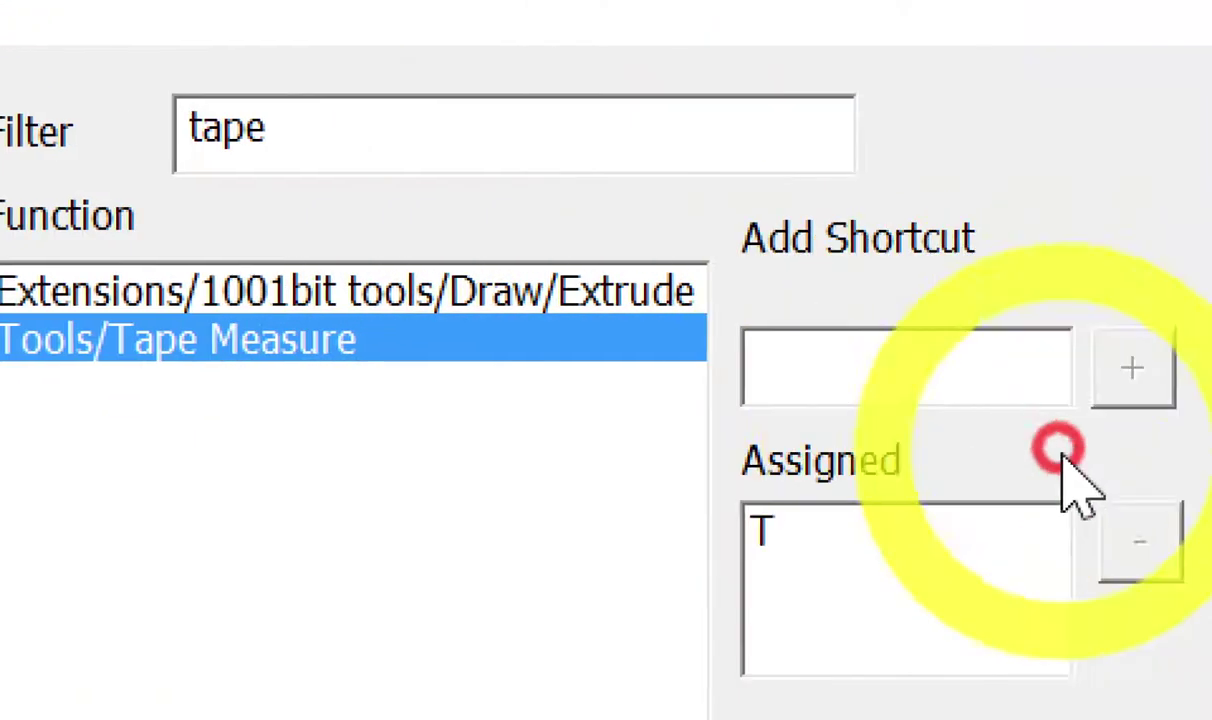
left_click(732, 672)
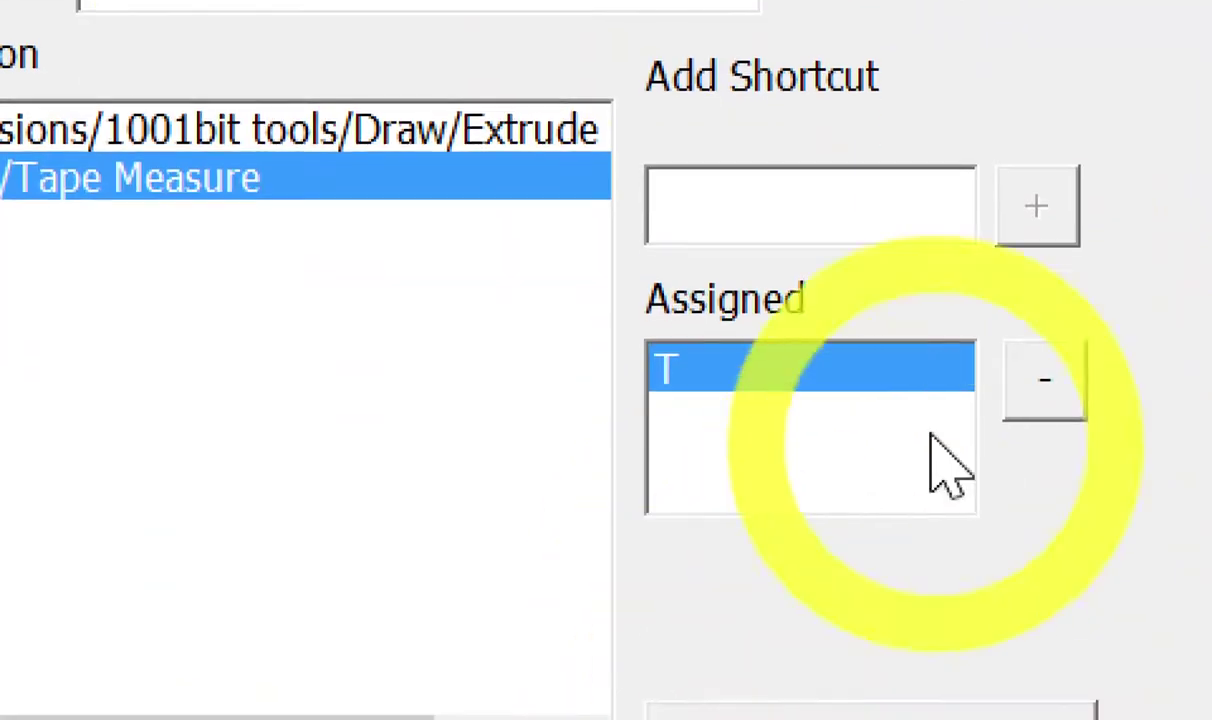
left_click(1040, 395)
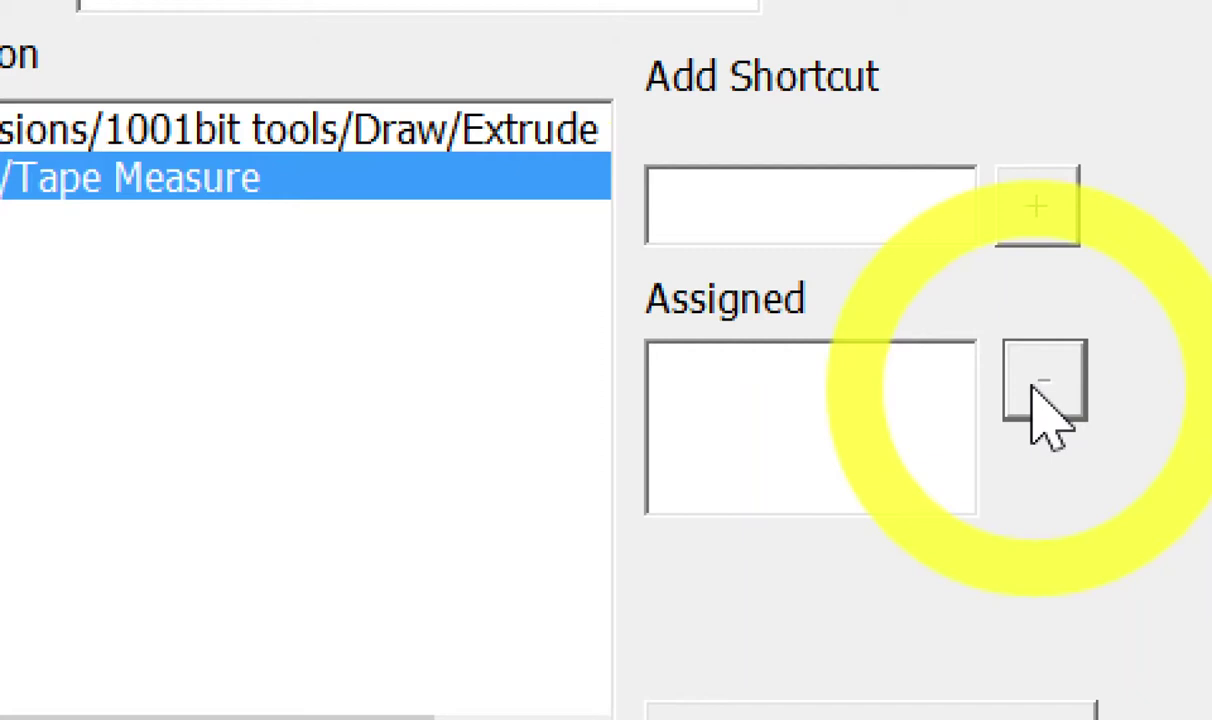
left_click(871, 211)
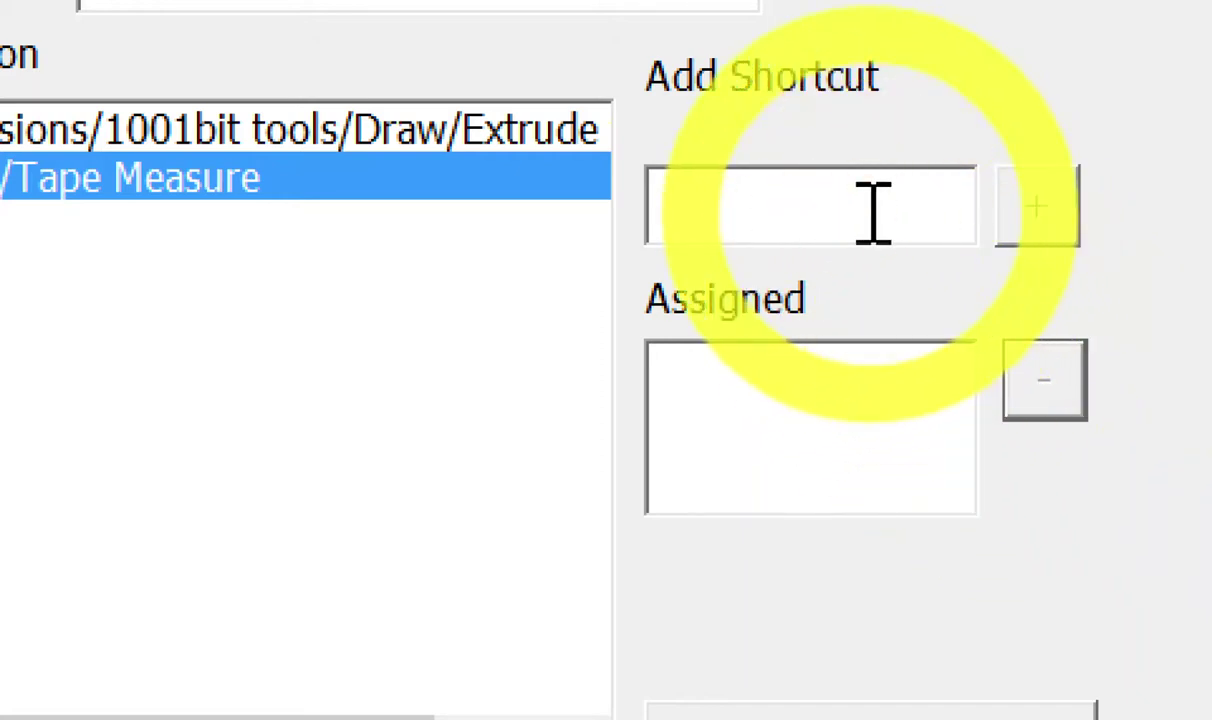
type("Y")
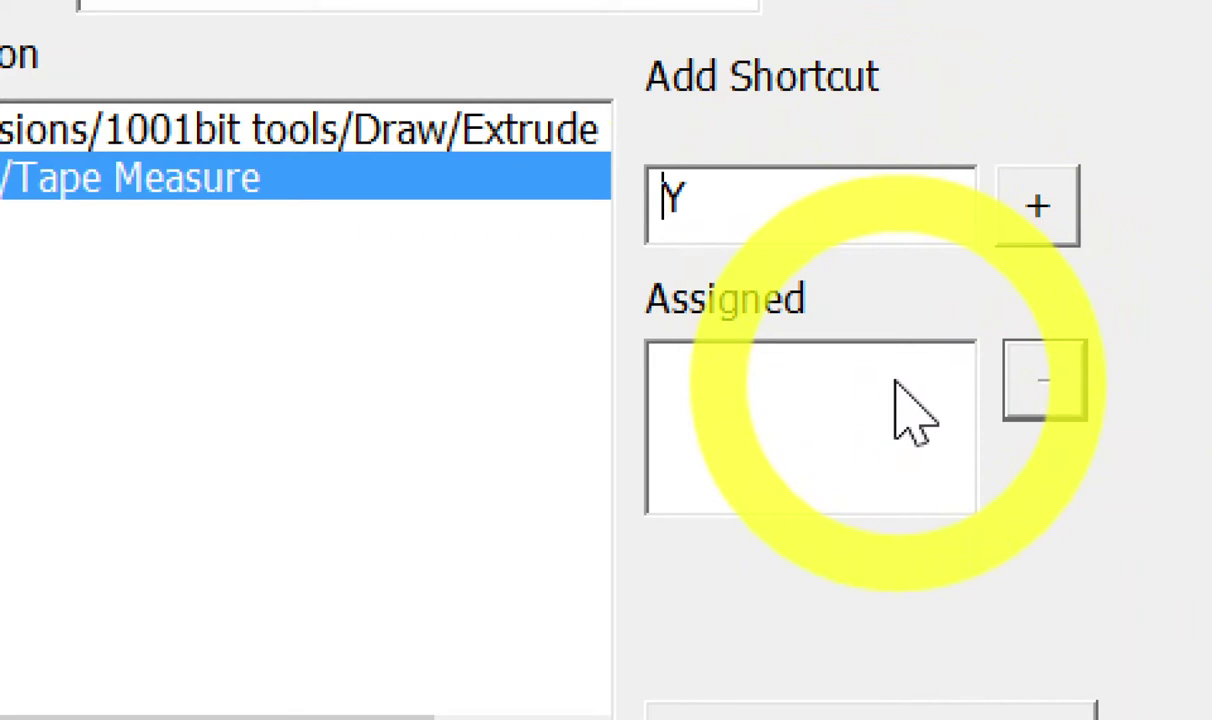
left_click(1035, 235)
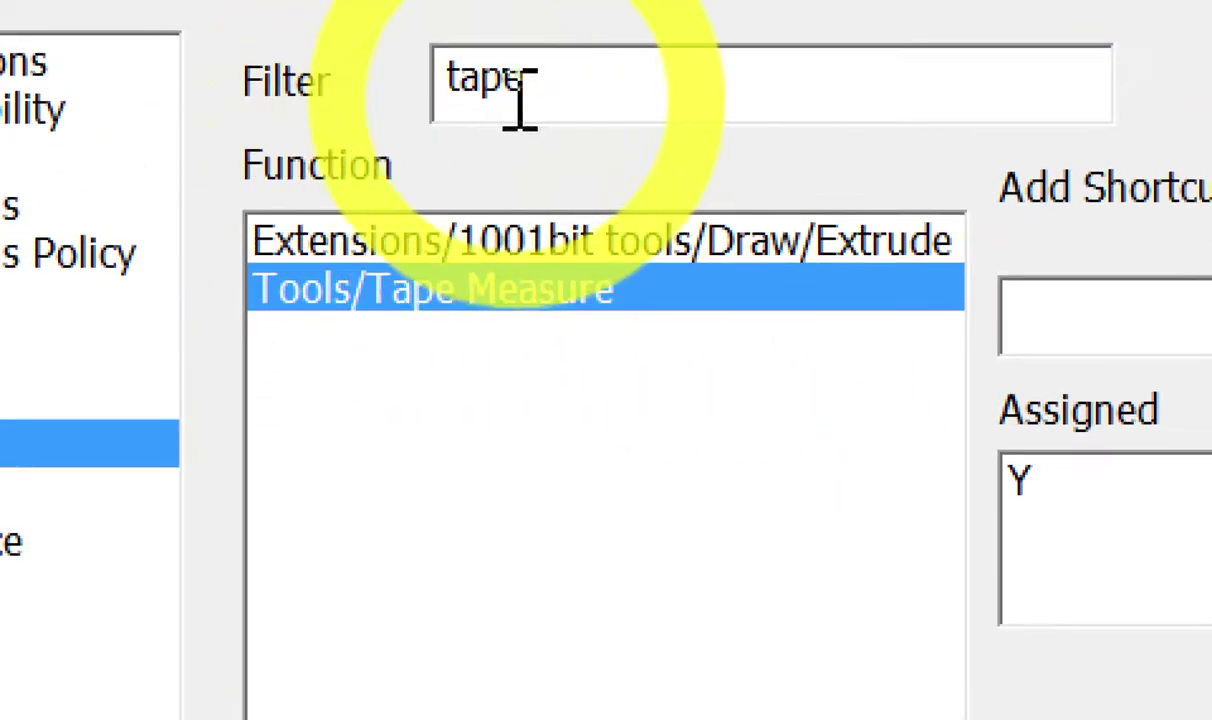
Remove the Y shortcut from Tape Measure and assign Y to it again.
left_click_drag(525, 80, 449, 80)
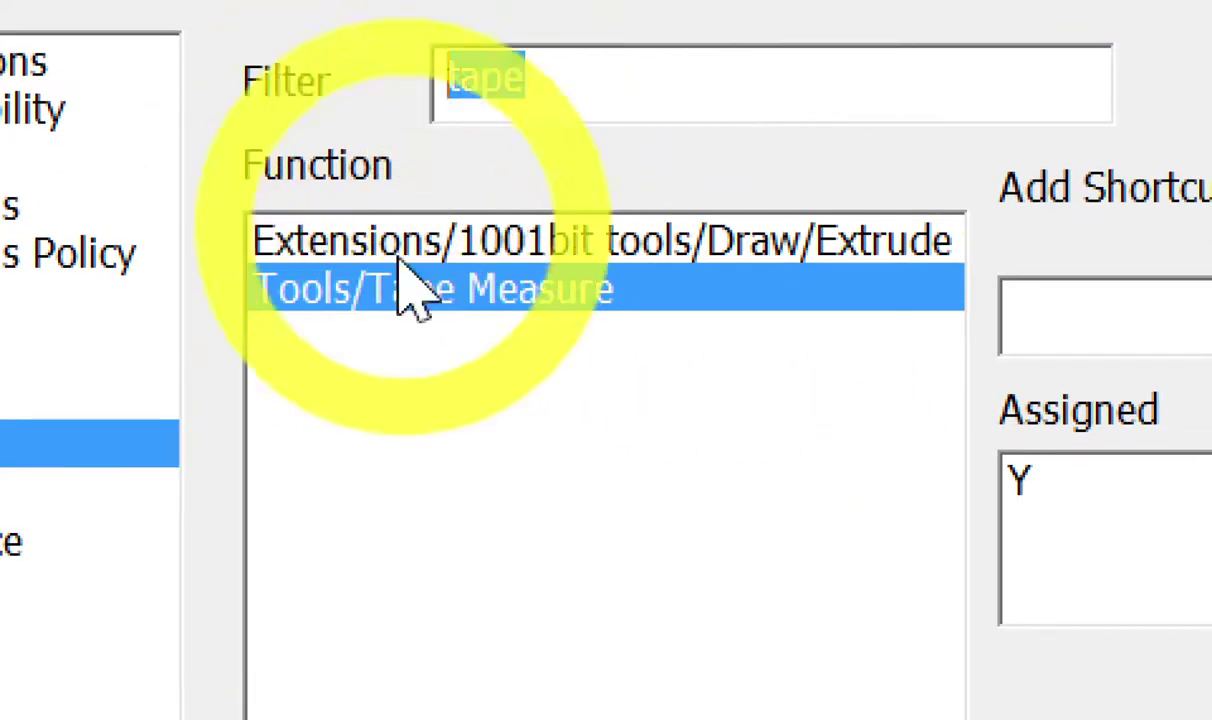
left_click(668, 298)
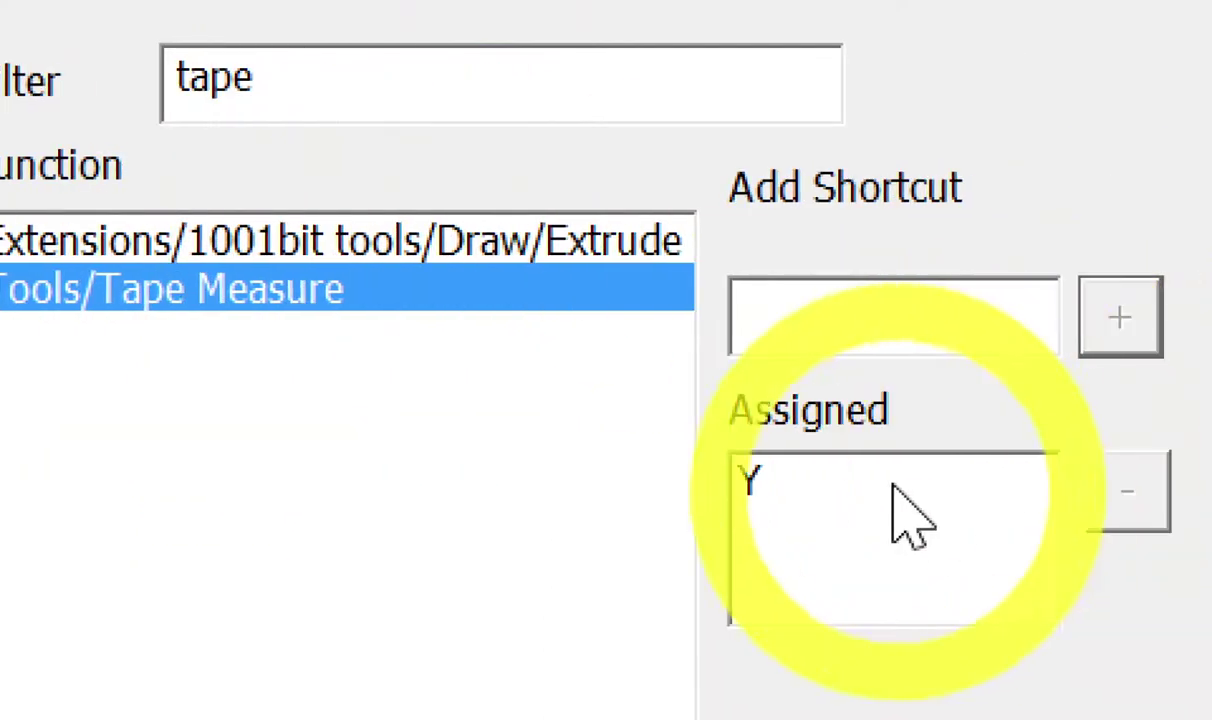
left_click(895, 498)
left_click(1100, 495)
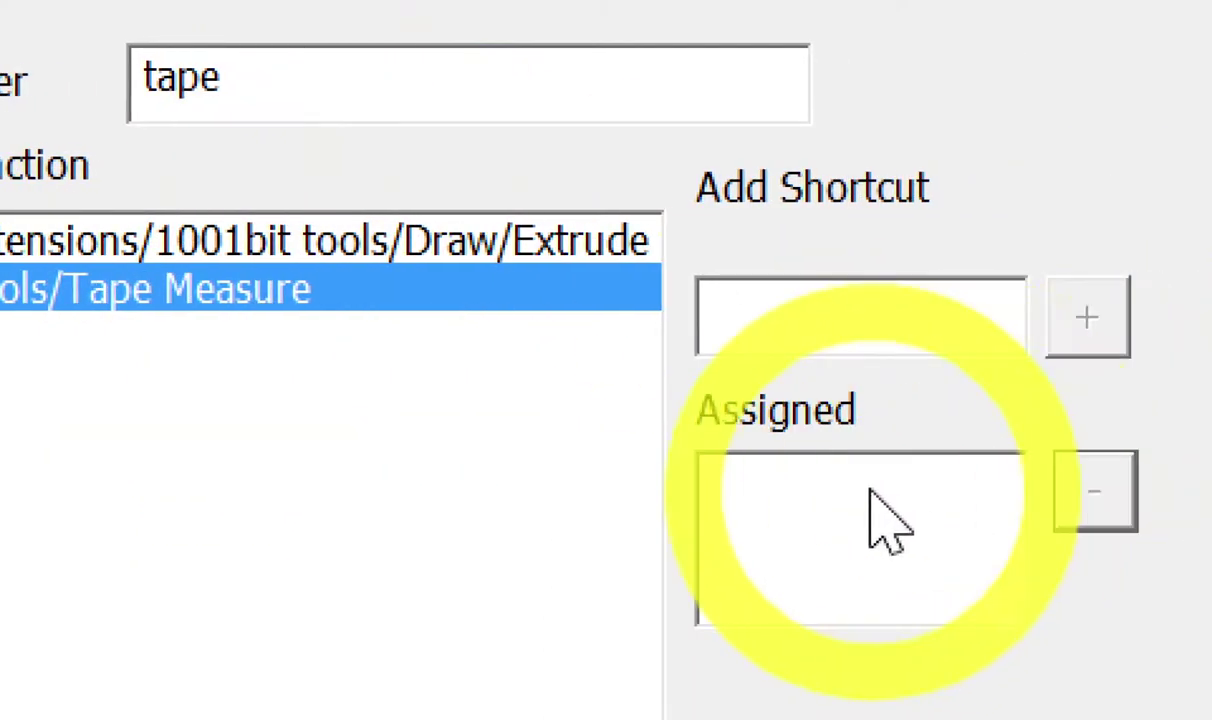
left_click(903, 312)
key("y")
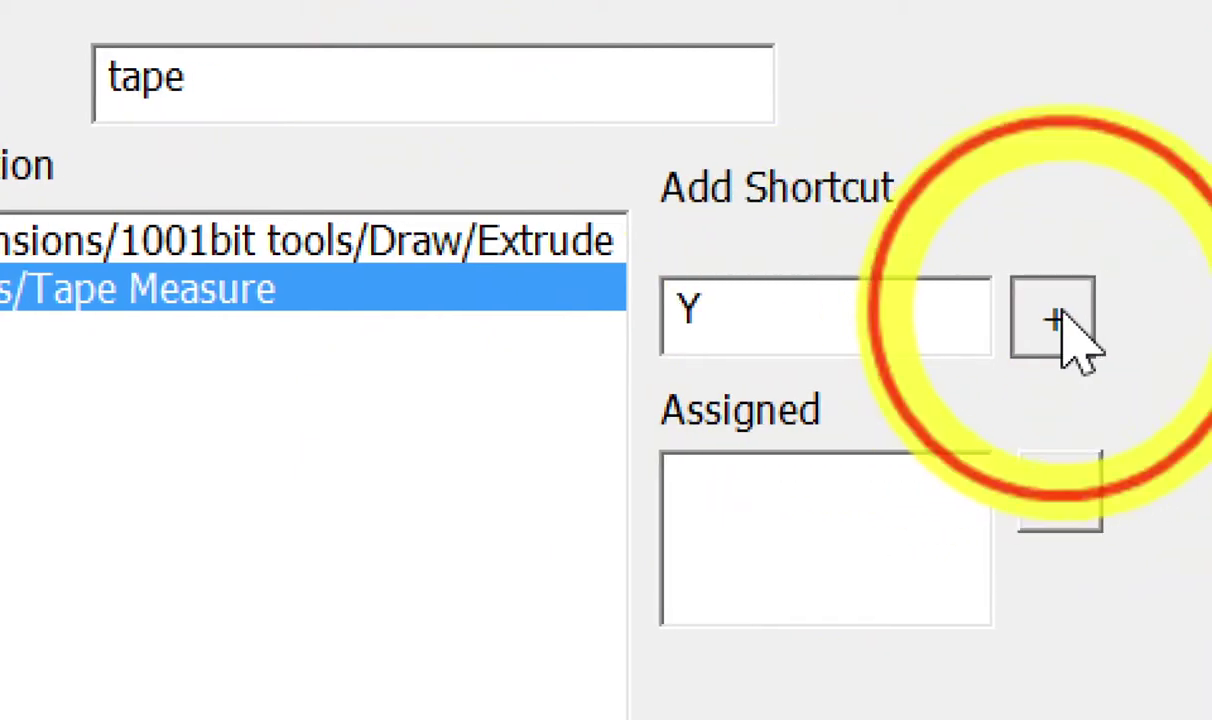
left_click(1088, 317)
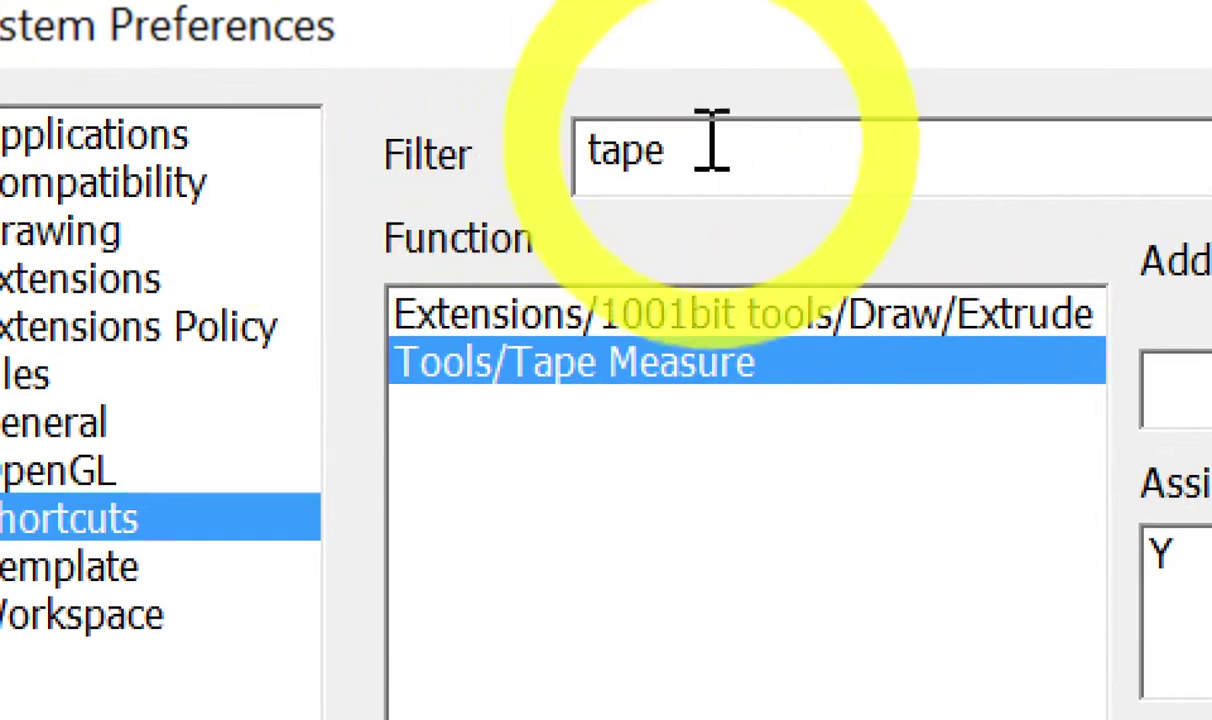
left_click_drag(700, 148, 545, 185)
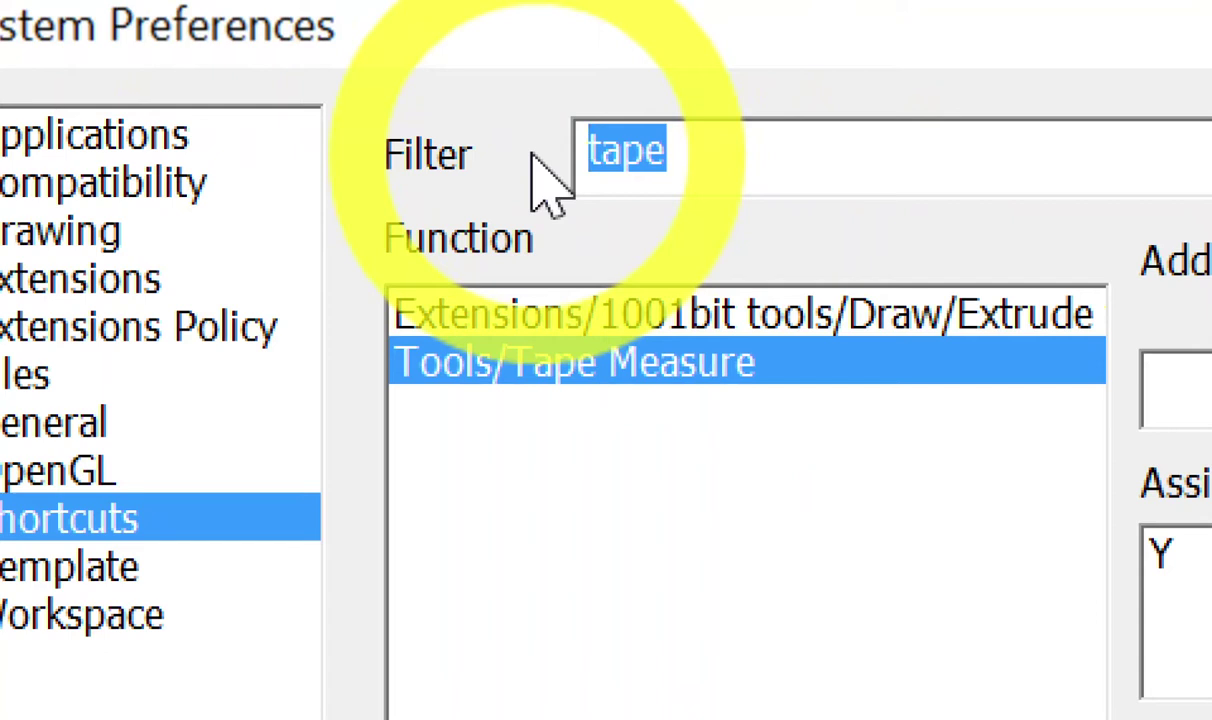
Filter for 'text', assign shortcut T to Tools/Text, and confirm Preferences with OK.
type("t")
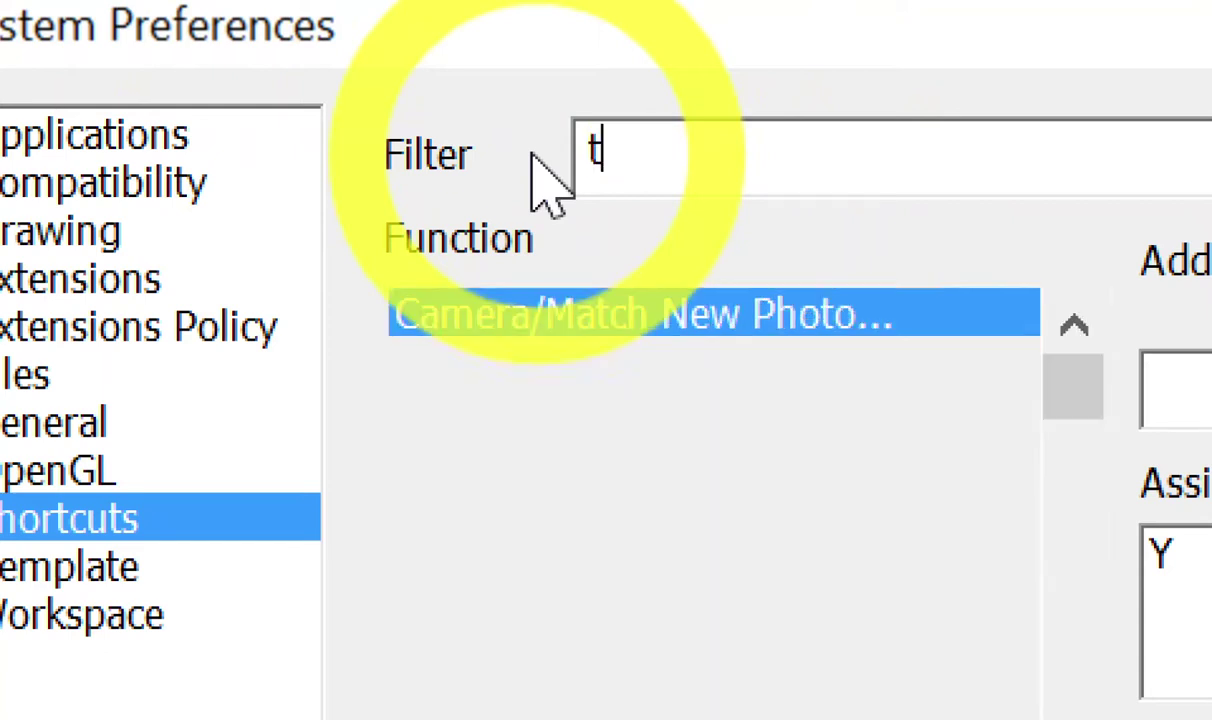
type("e")
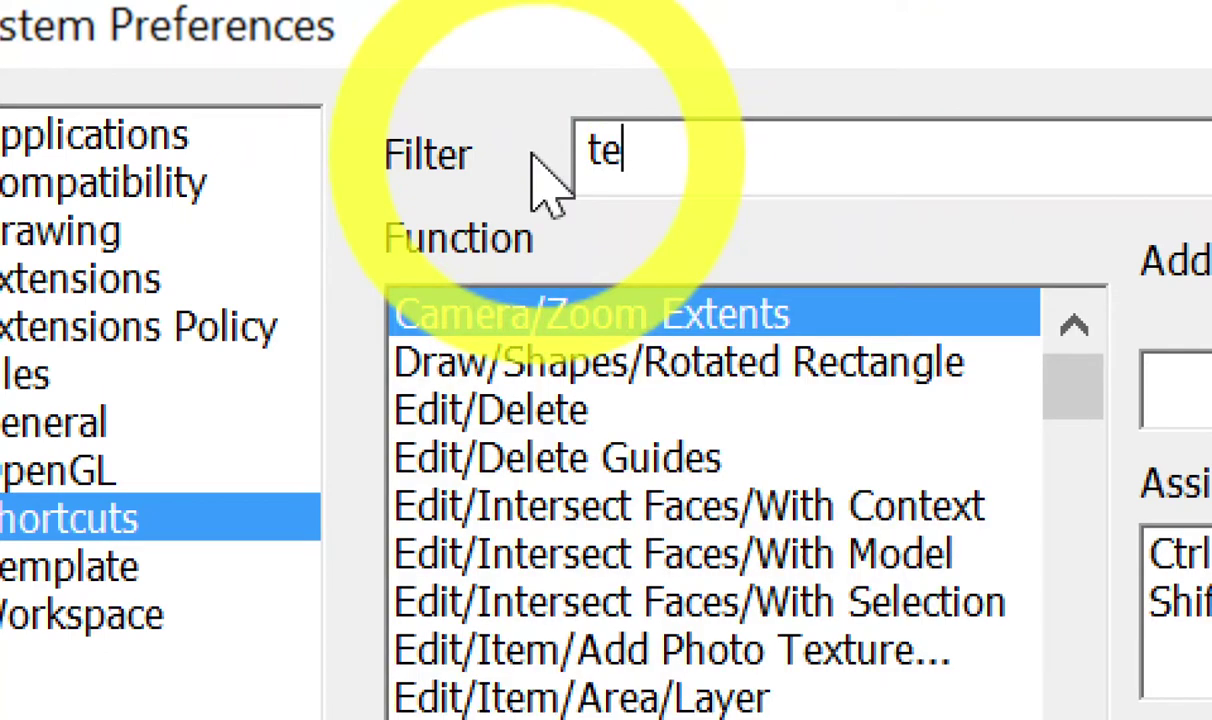
type("xt")
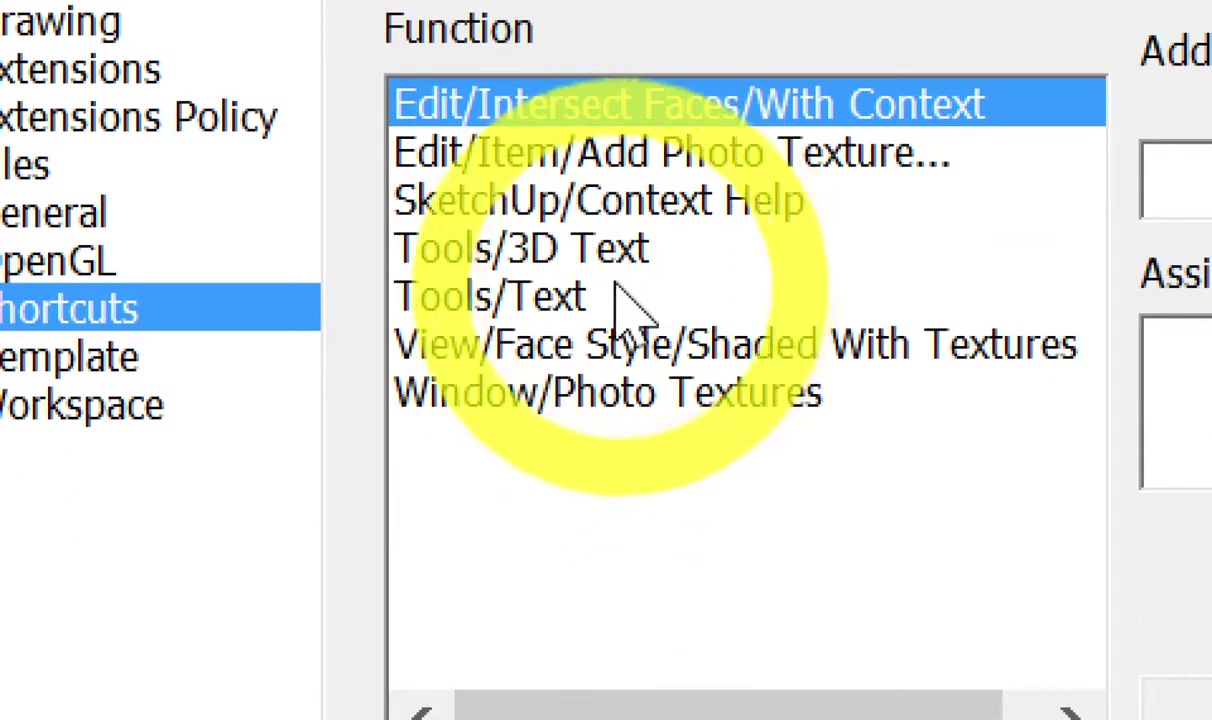
left_click(577, 295)
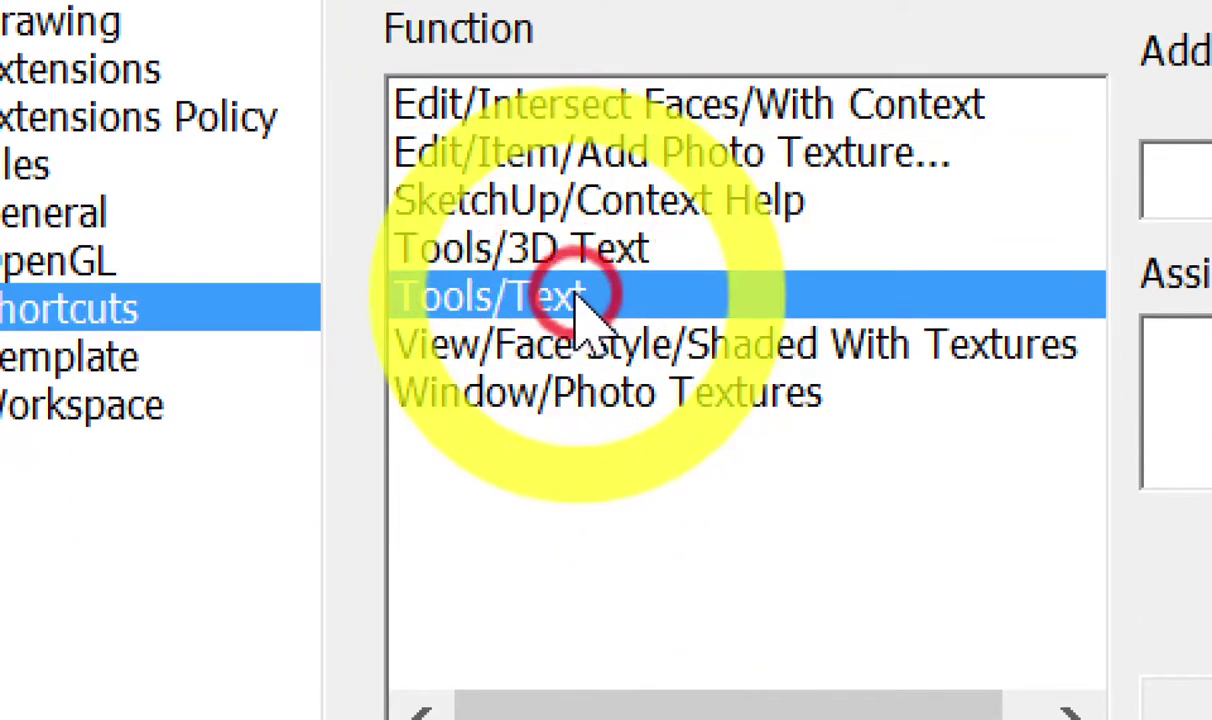
left_click(628, 247)
left_click(604, 306)
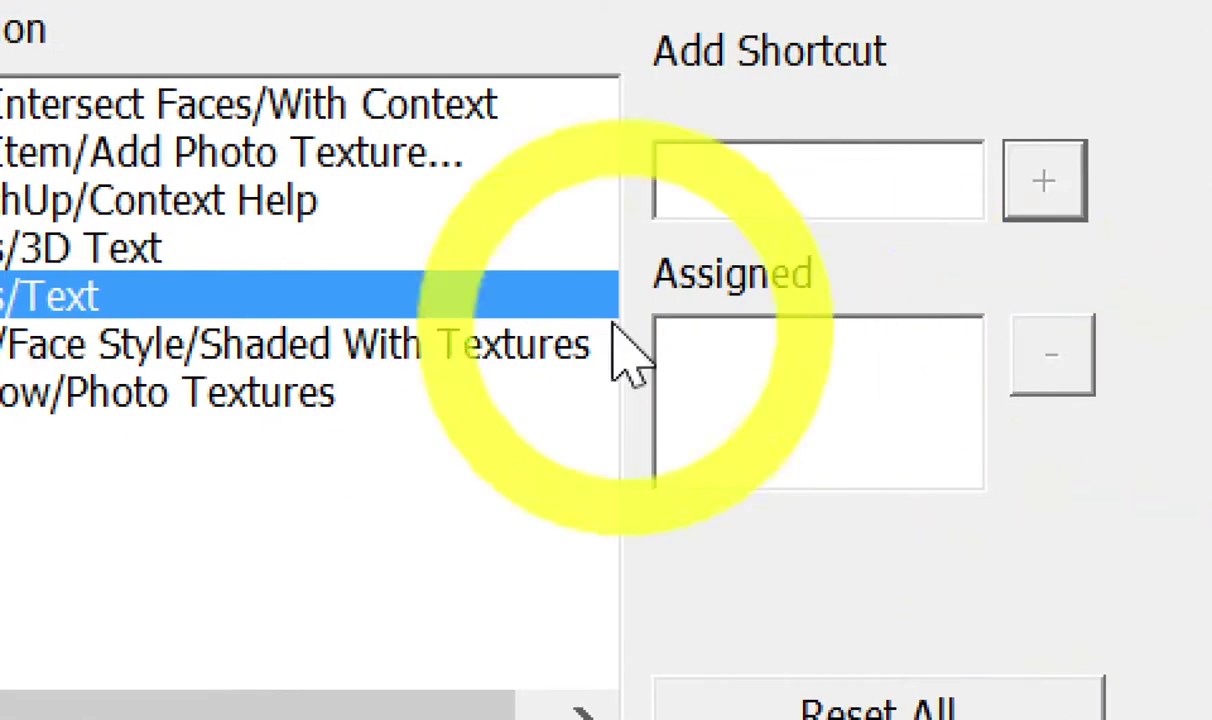
left_click(520, 296)
left_click(878, 178)
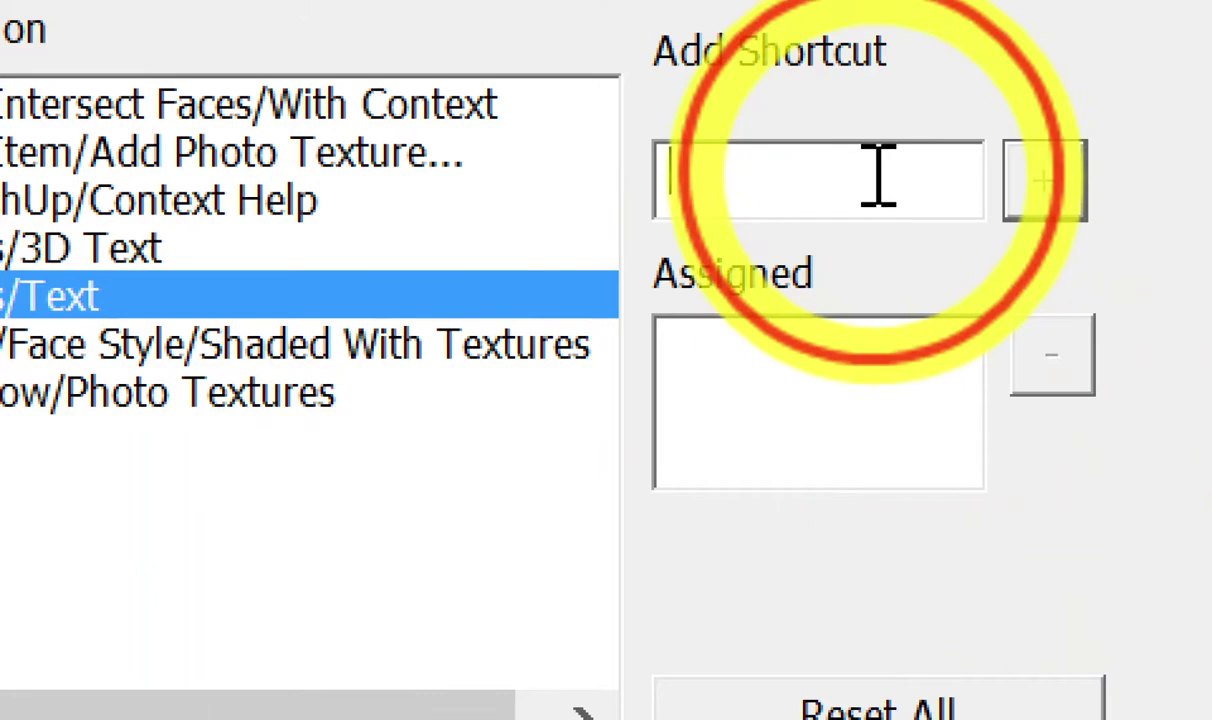
key("t")
left_click(1021, 176)
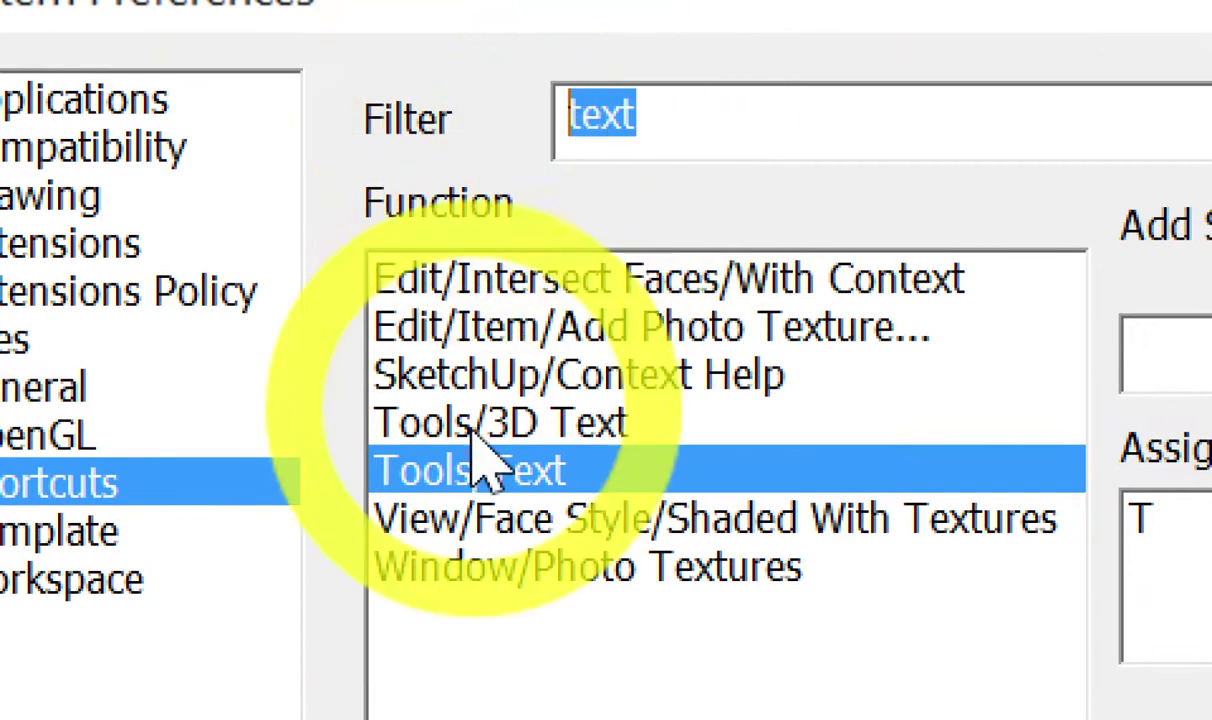
left_click(466, 482)
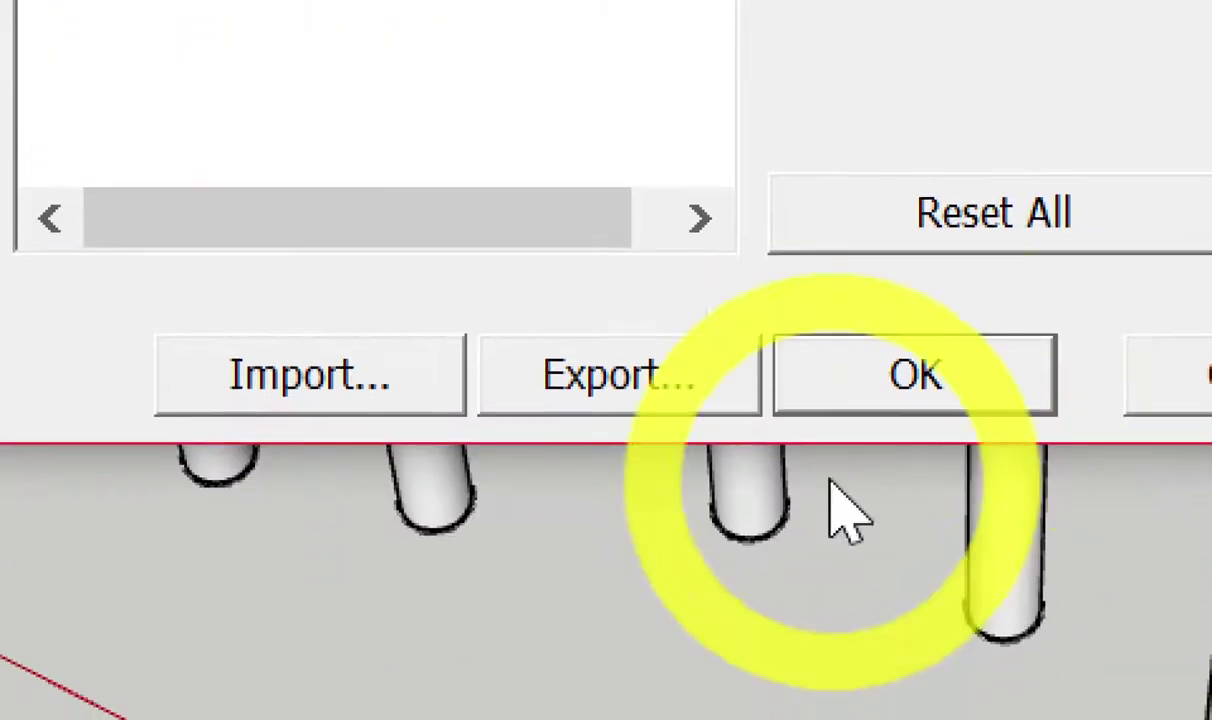
left_click(870, 395)
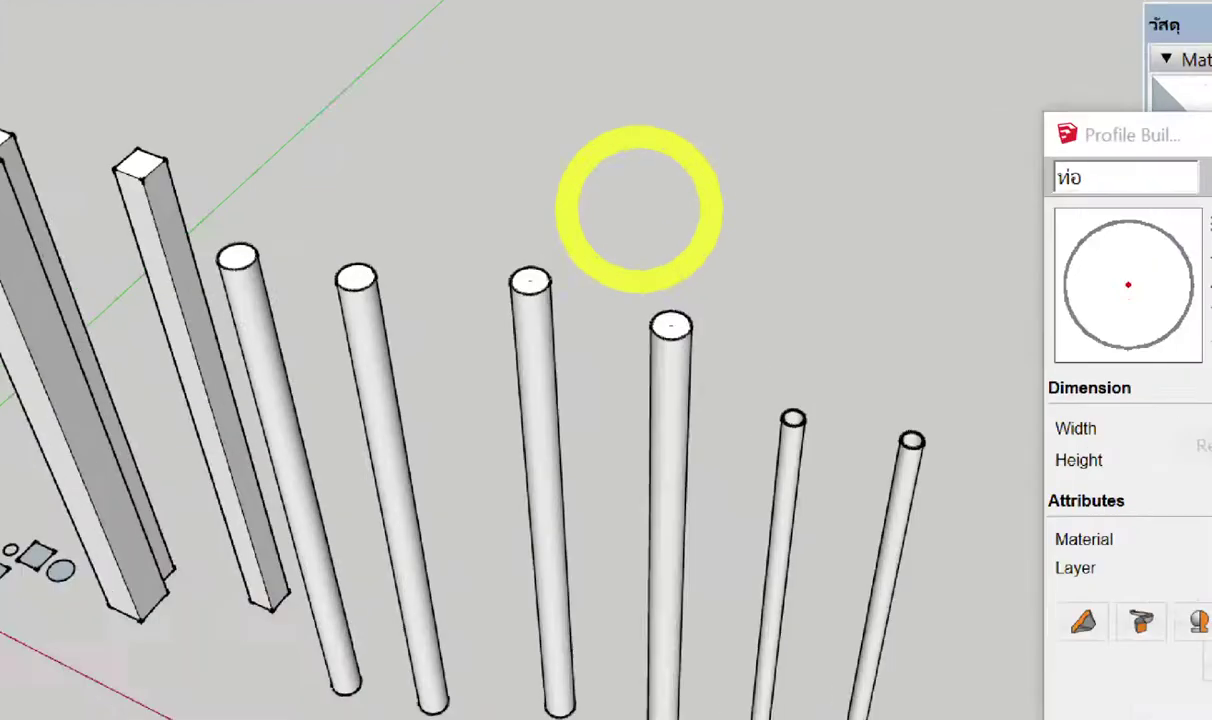
Add a เสาเหลี่ยม leader label to the square columns.
key("t")
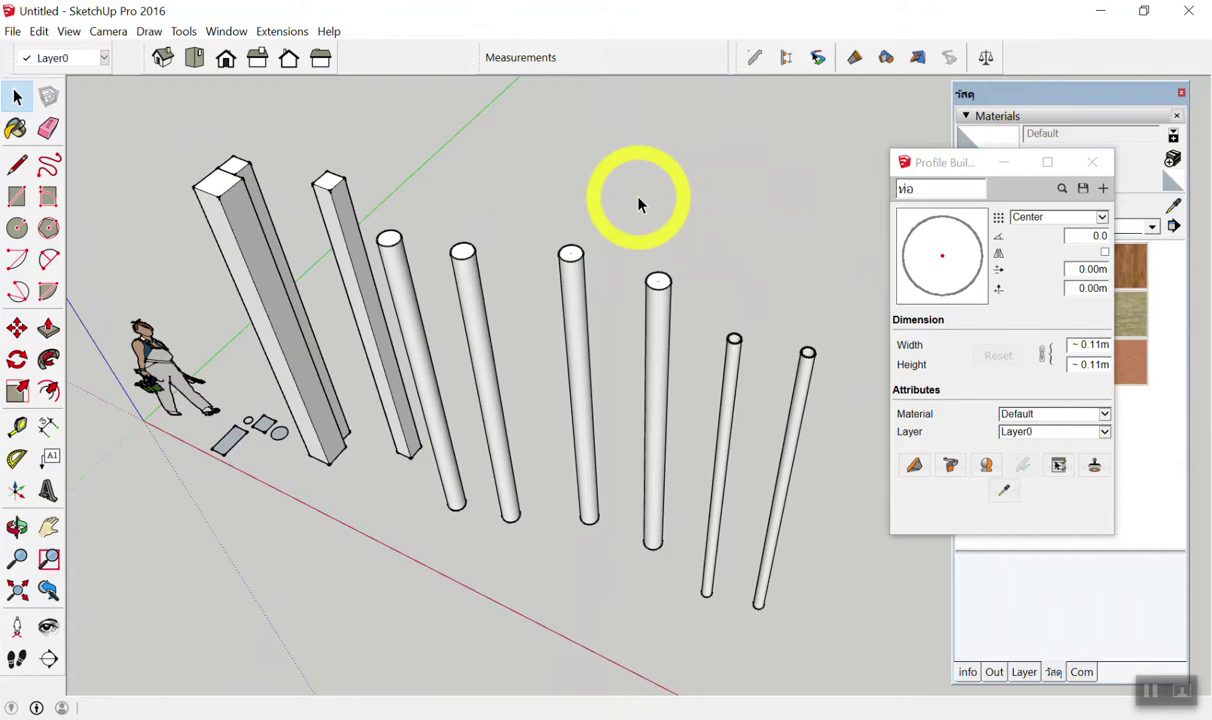
scroll(365, 249, "up", 3)
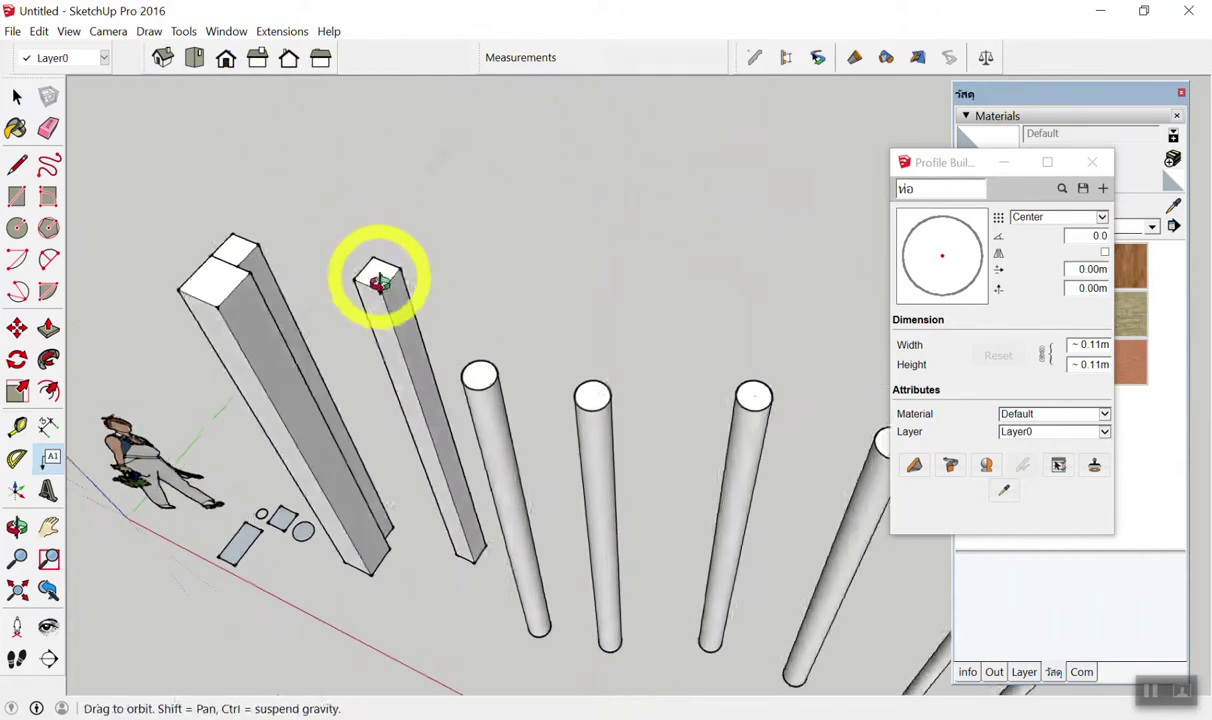
scroll(255, 270, "up", 3)
left_click(242, 348)
left_click(332, 240)
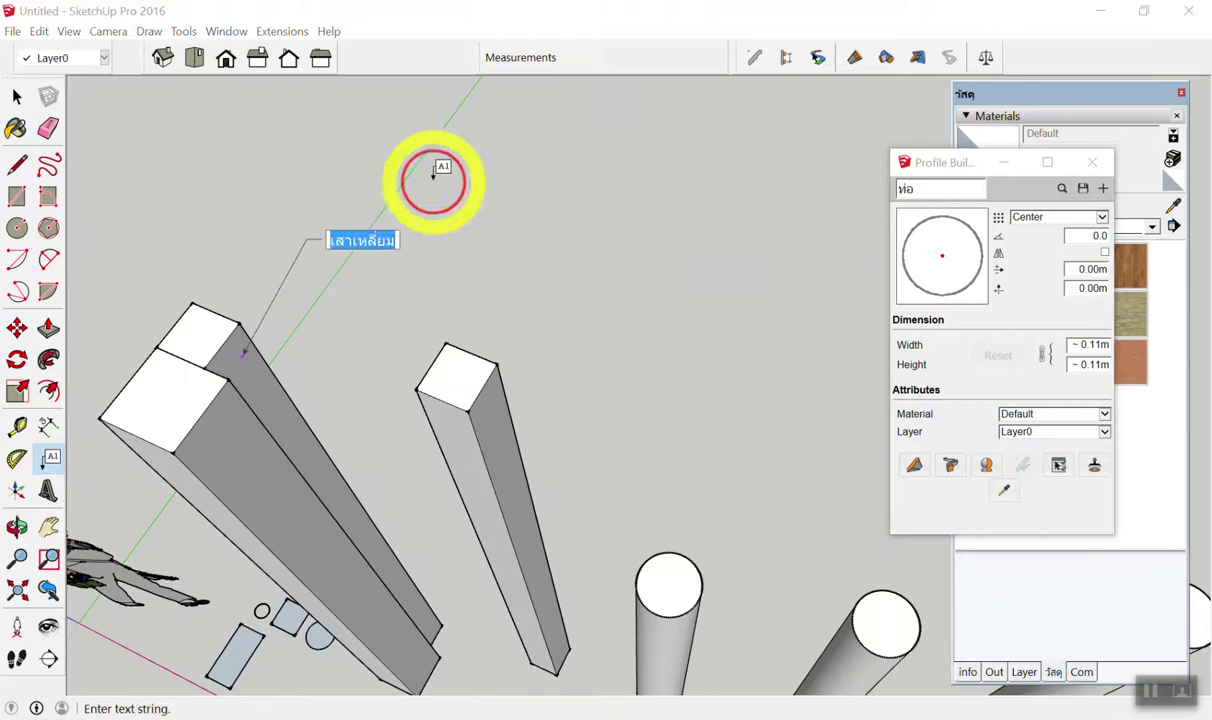
type("เสาเหลี่ยม")
left_click(373, 211)
Add leader labels เสากลม on the round columns and ท่อ on the thin pipe.
scroll(258, 307, "up", 2)
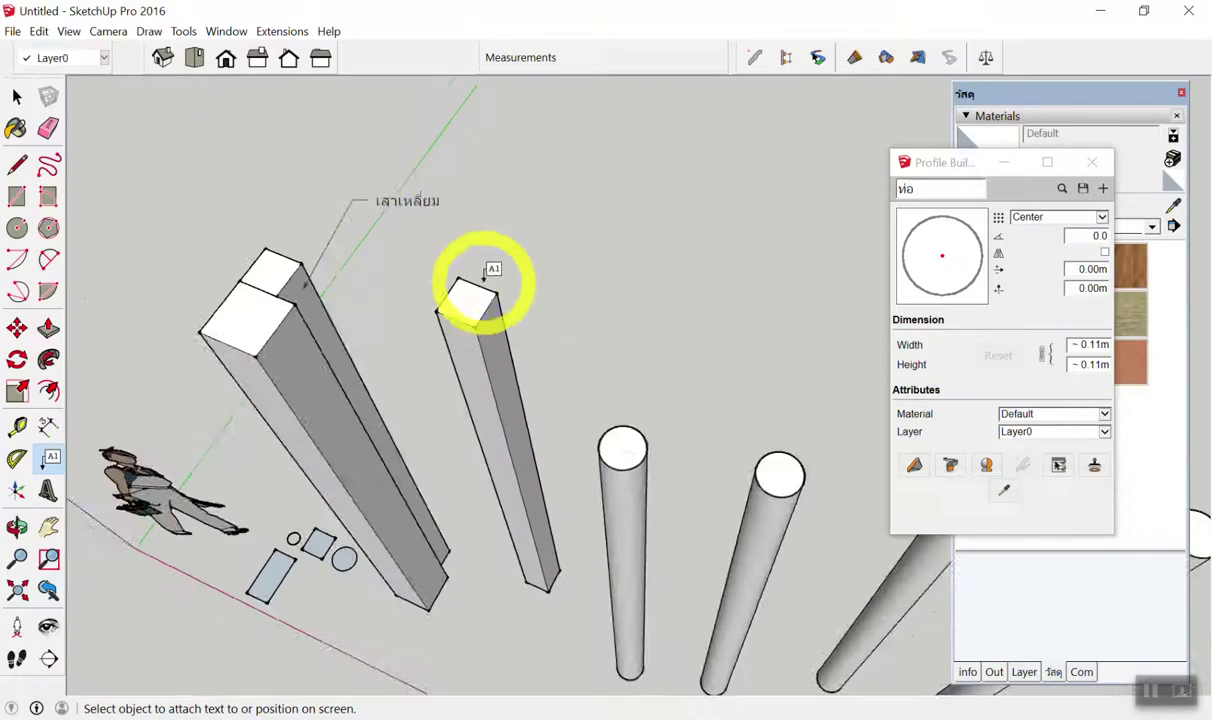
scroll(487, 270, "up", 2)
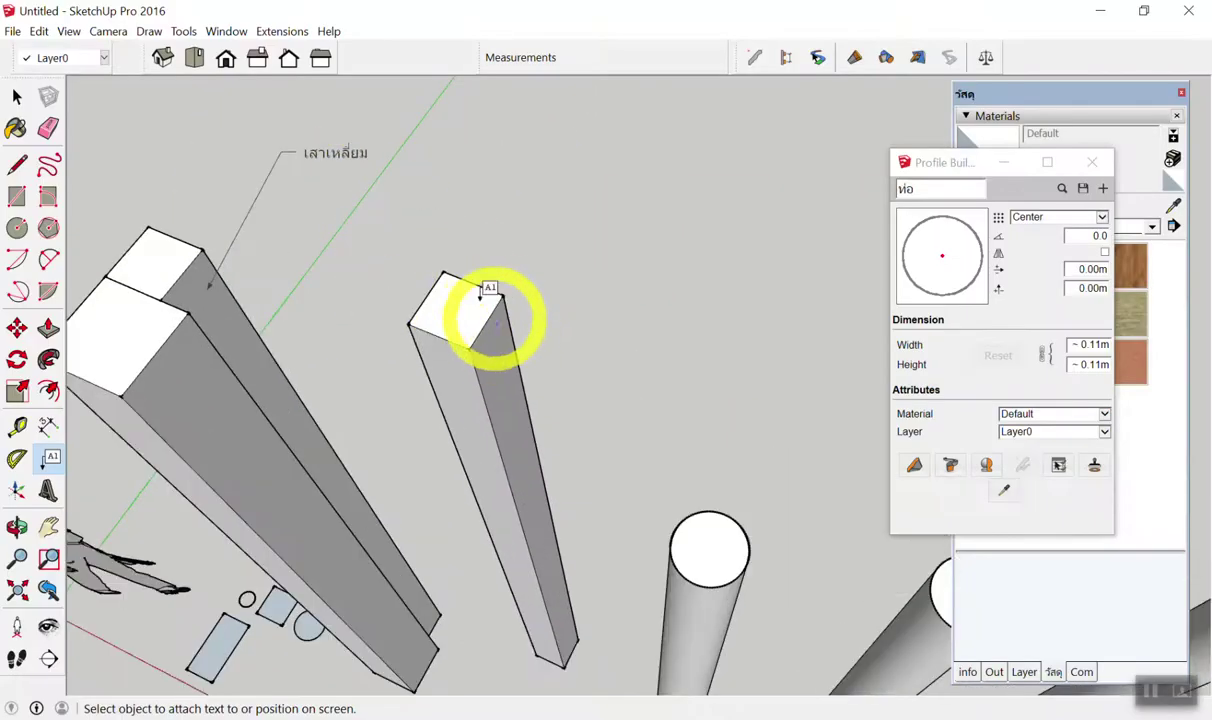
scroll(506, 327, "down", 2)
left_click(563, 425)
left_click(600, 345)
type("เสากลม")
left_click(663, 270)
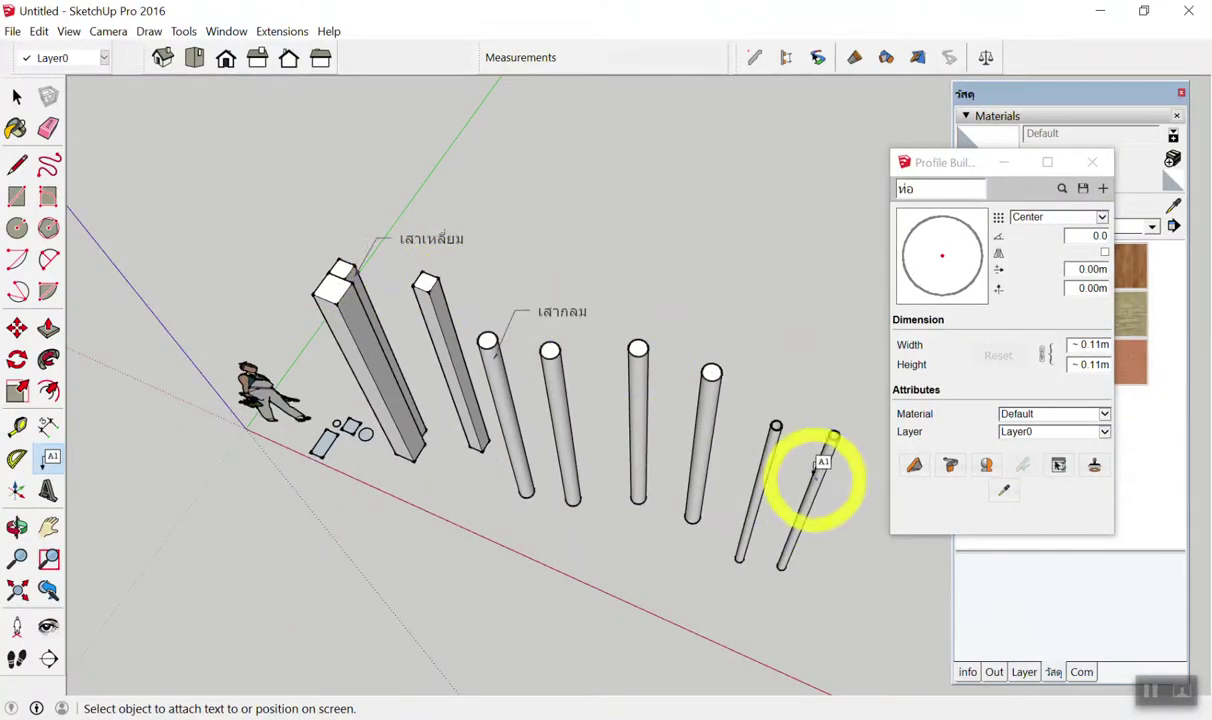
left_click(822, 460)
left_click(796, 389)
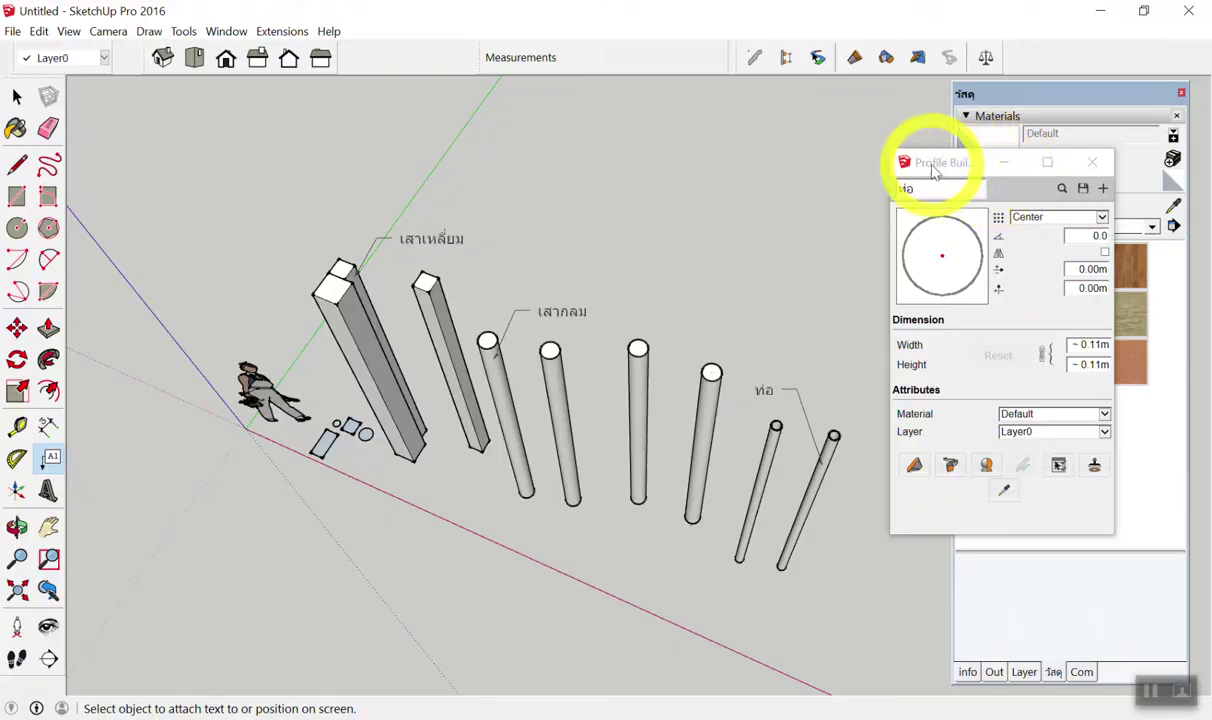
Move the Profile Builder panel left and rename the profile from ท่อ to ท่อเหล็ก.
left_click_drag(950, 161, 510, 100)
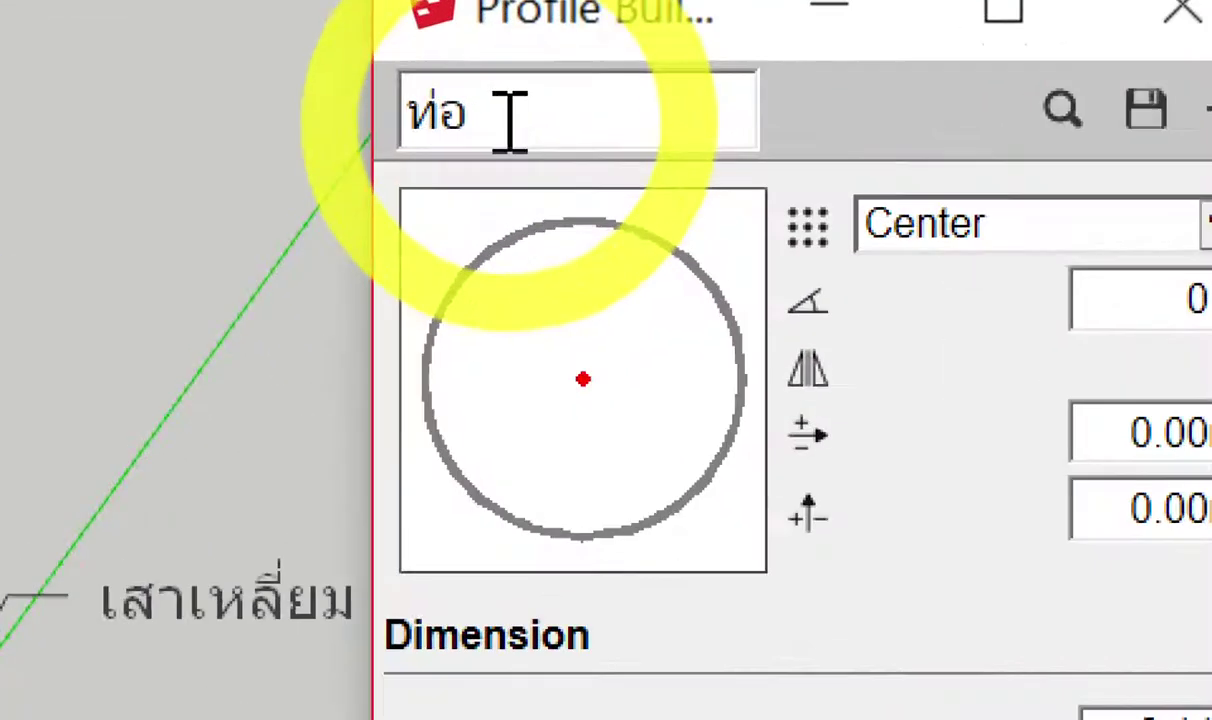
left_click(434, 104)
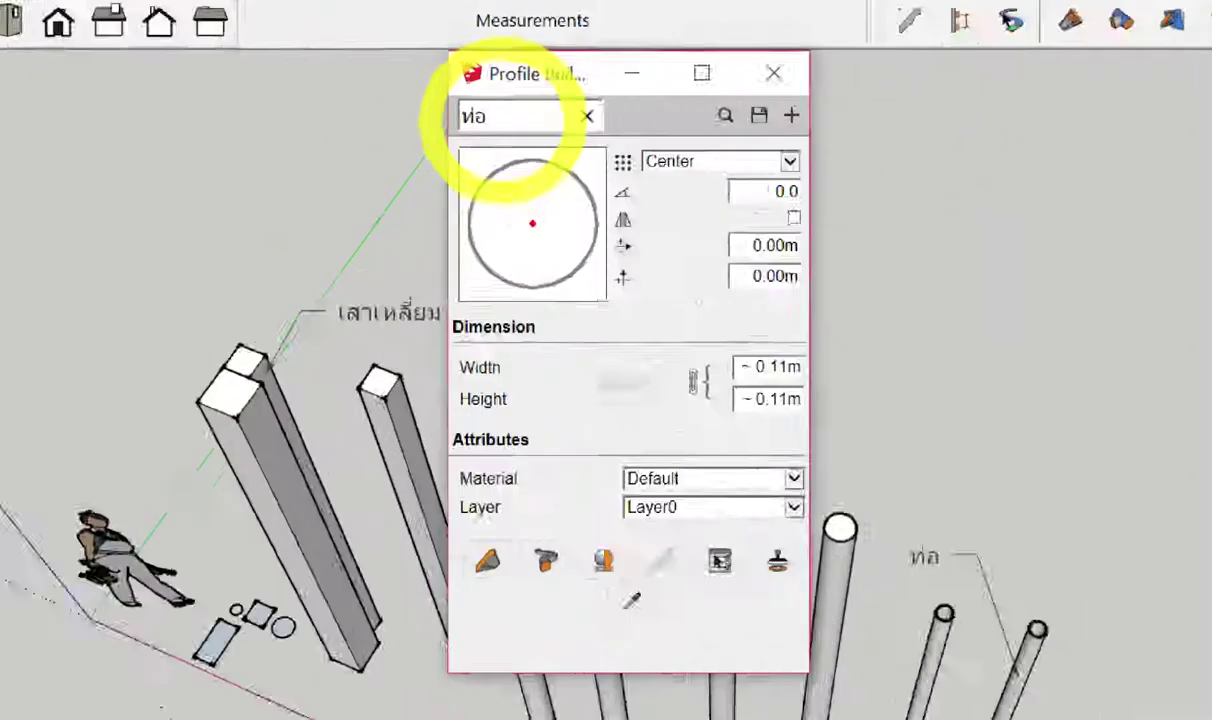
left_click(505, 122)
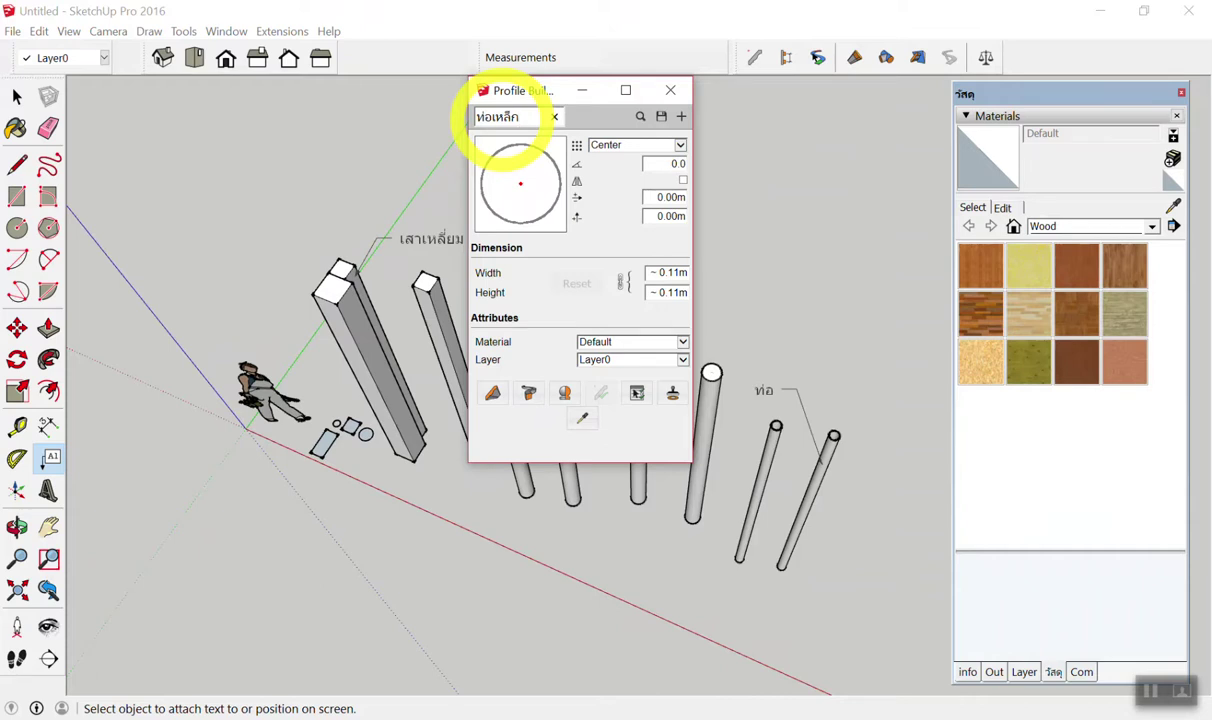
left_click_drag(528, 91, 350, 87)
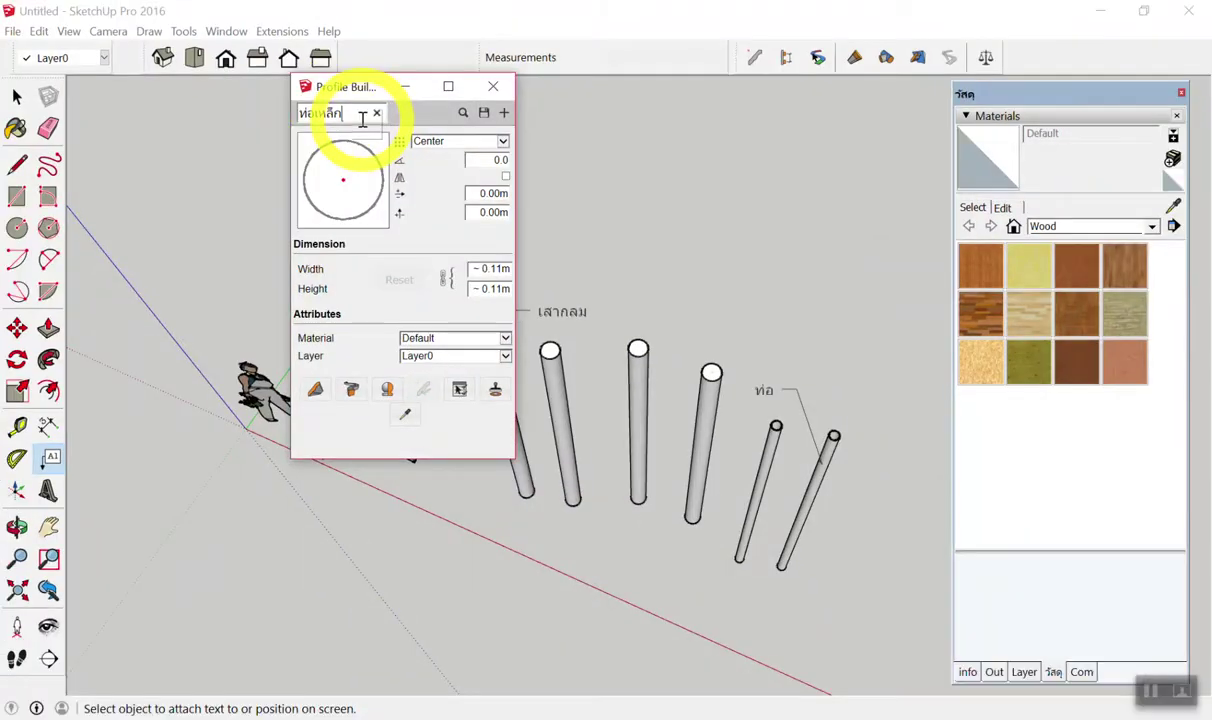
Select the two thin pipe columns.
key("space")
scroll(825, 466, "up", 3)
left_click_drag(823, 498, 667, 597)
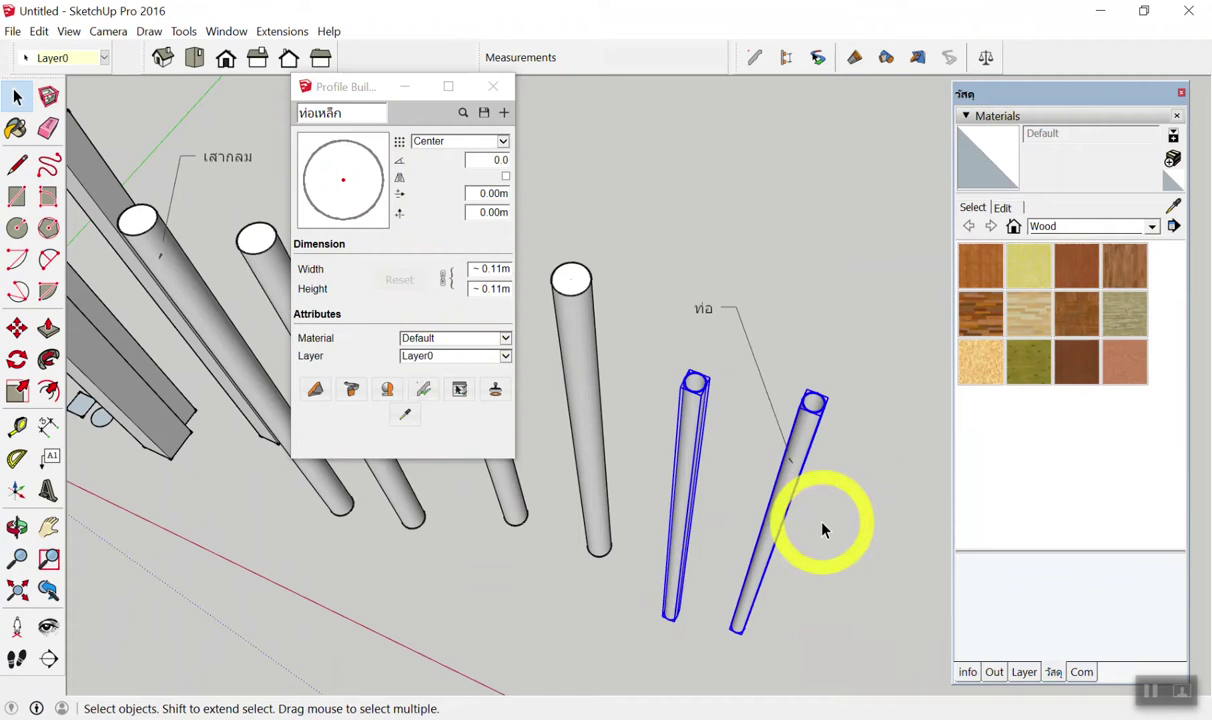
Try box-selecting the thin pipes on the right, then clear the selection.
scroll(866, 270, "down", 3)
scroll(866, 264, "down", 3)
scroll(820, 220, "down", 1)
scroll(803, 210, "up", 2)
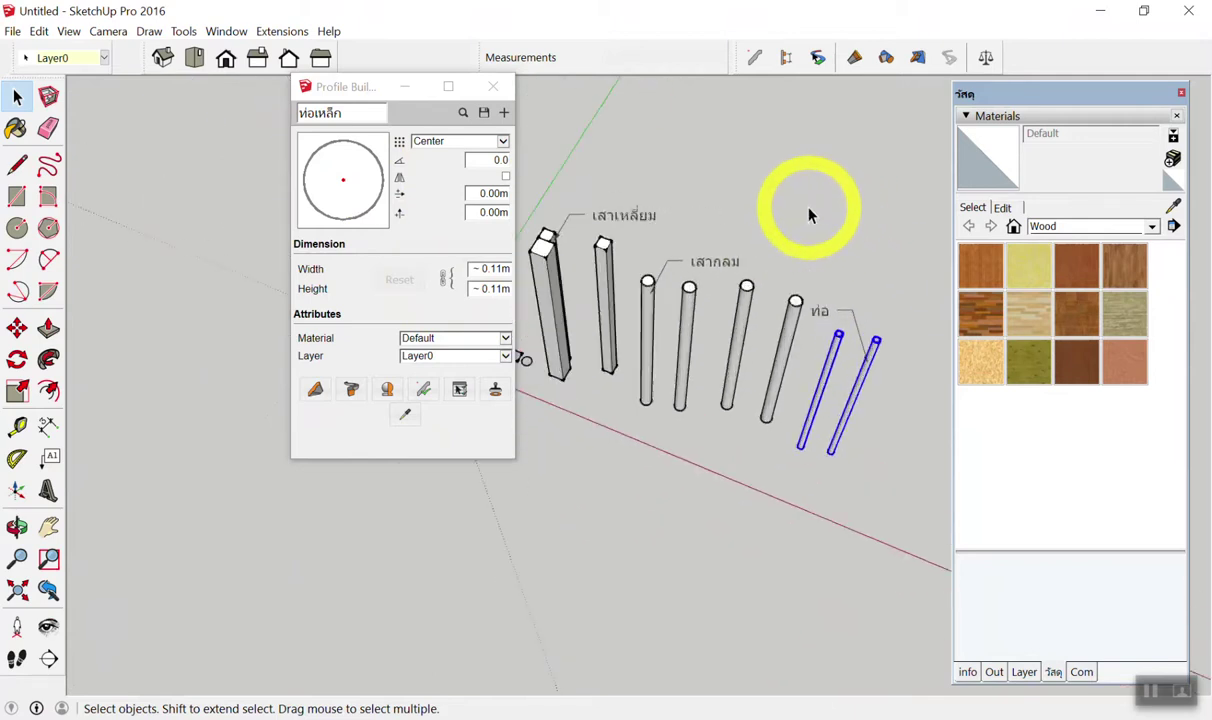
scroll(879, 373, "up", 1)
left_click(891, 402)
left_click_drag(891, 402, 785, 438)
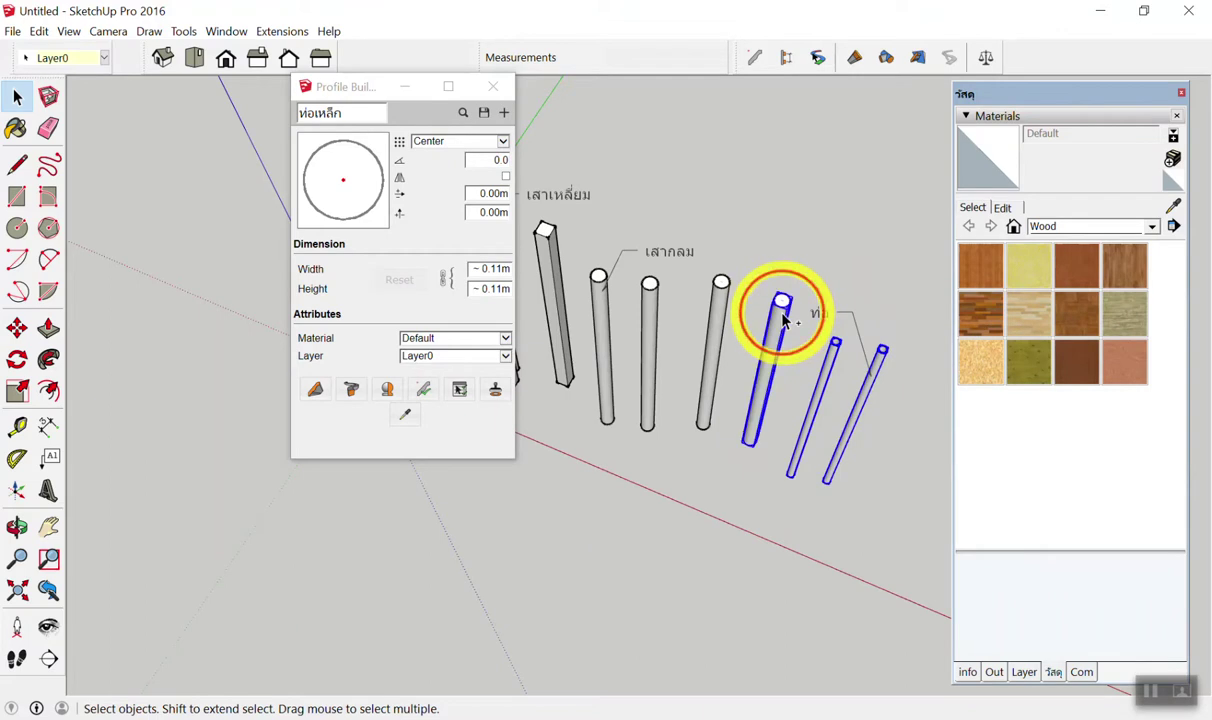
scroll(749, 452, "down", 2)
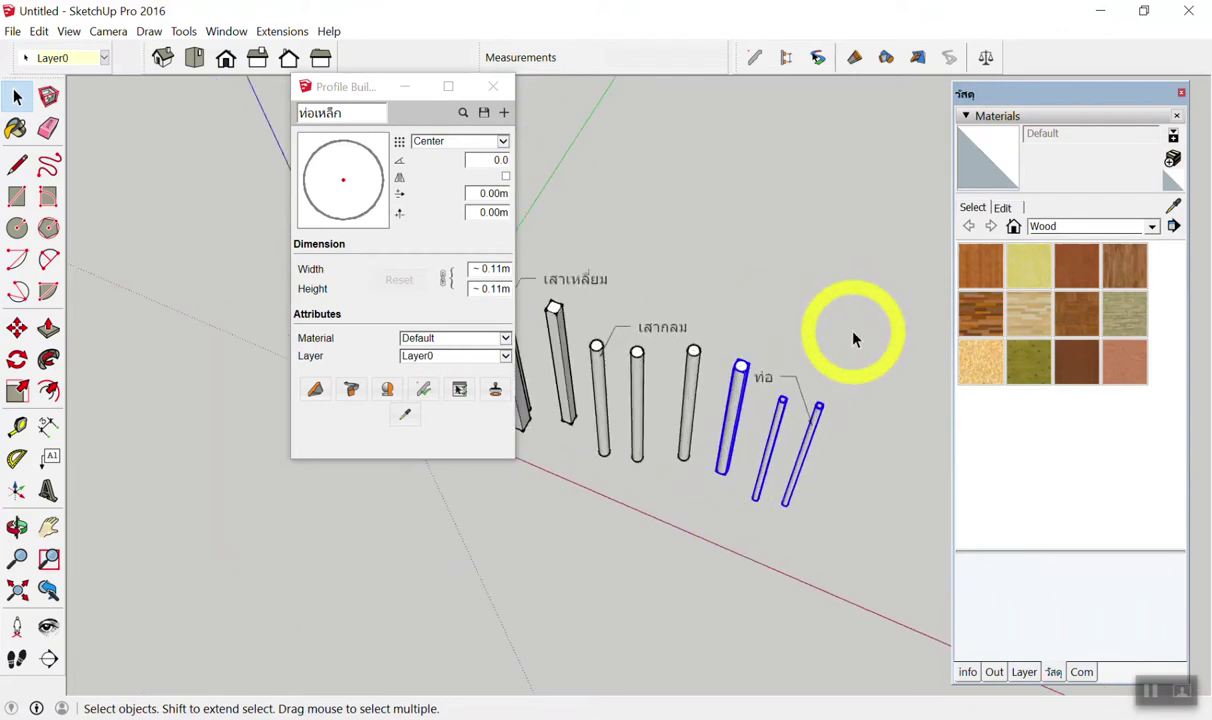
left_click(847, 365)
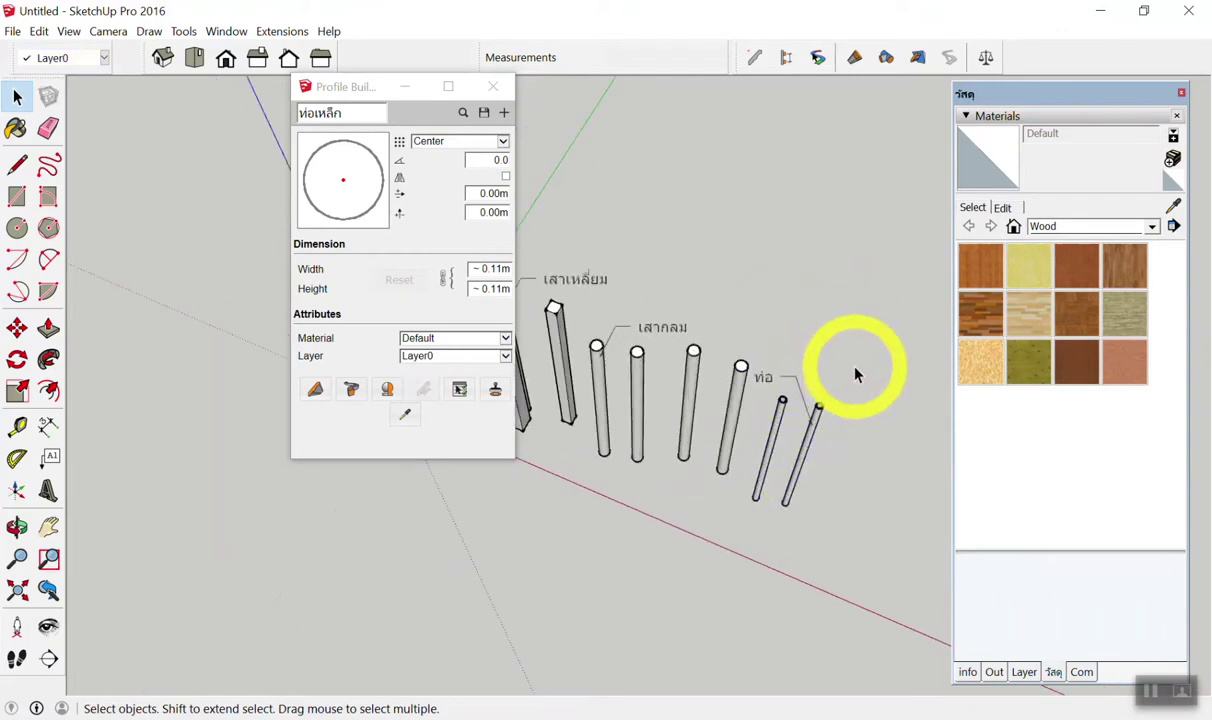
scroll(855, 375, "up", 2)
left_click(842, 455)
left_click_drag(868, 371, 671, 514)
left_click(871, 446)
Select three pipes one by one and add the smaller square post.
left_click(767, 467)
left_click(717, 468, "shift")
left_click(676, 419, "shift")
scroll(912, 419, "down", 2)
scroll(833, 403, "down", 2)
scroll(657, 371, "up", 3)
left_click(609, 425, "shift")
scroll(614, 335, "down", 3)
scroll(604, 390, "up", 1)
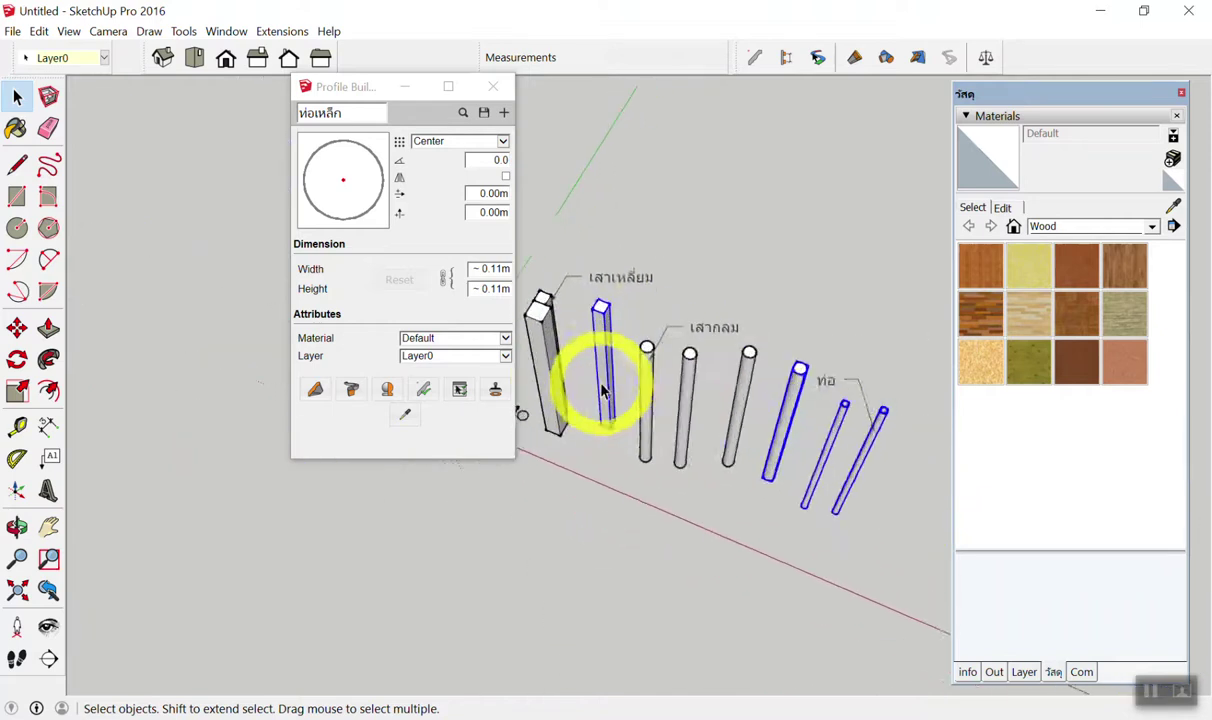
Move Profile Builder left, then select the small square post, fourth round column and two thin pipes.
left_click_drag(355, 86, 194, 97)
left_click(568, 155)
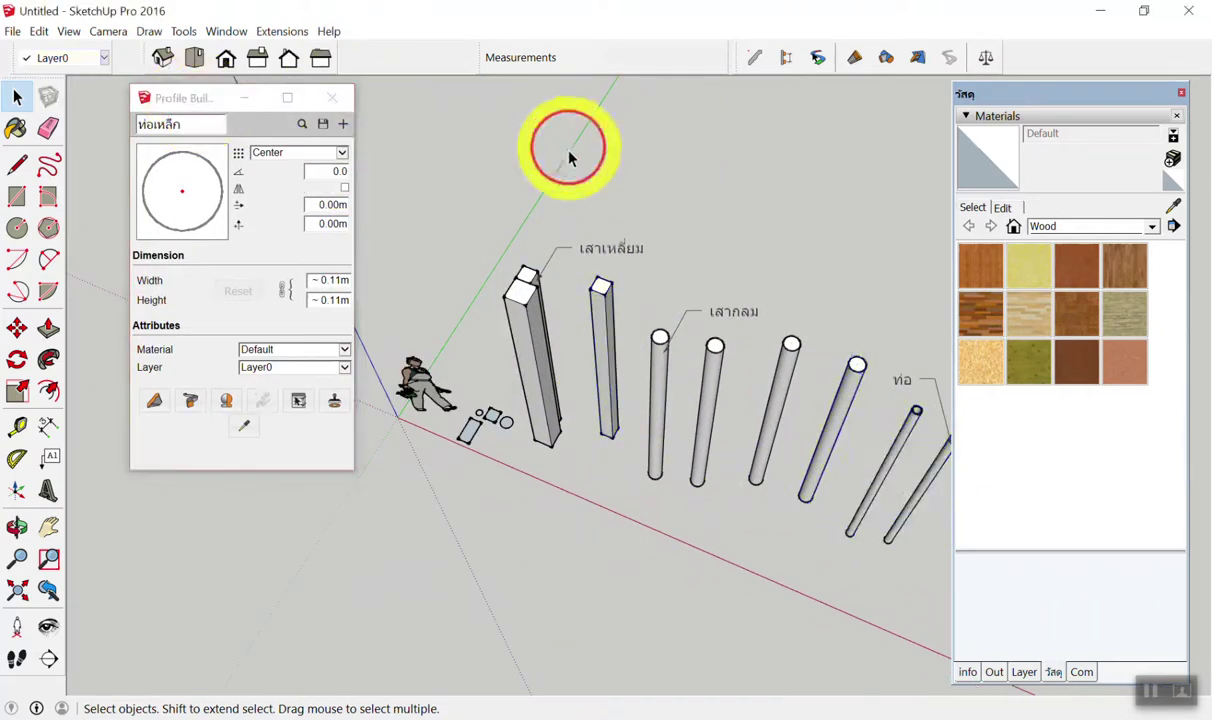
scroll(825, 276, "down", 3)
scroll(711, 257, "up", 3)
scroll(468, 217, "down", 3)
scroll(474, 247, "up", 2)
left_click(474, 247)
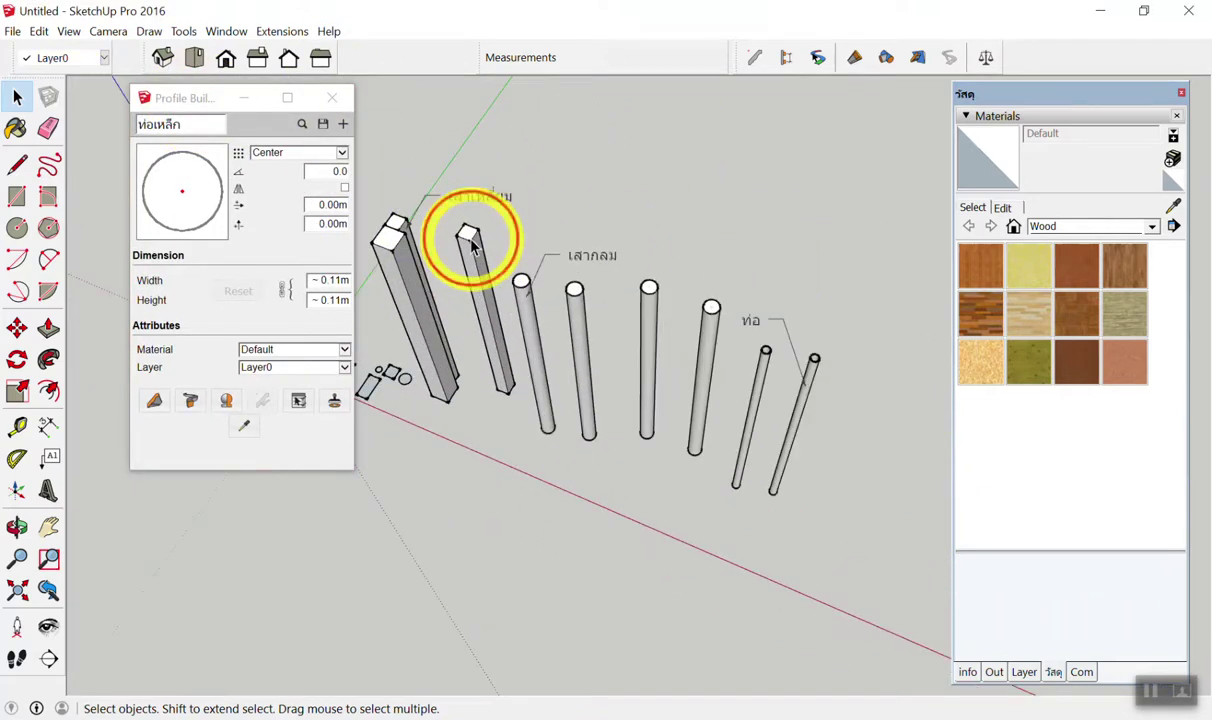
left_click(708, 330, "shift")
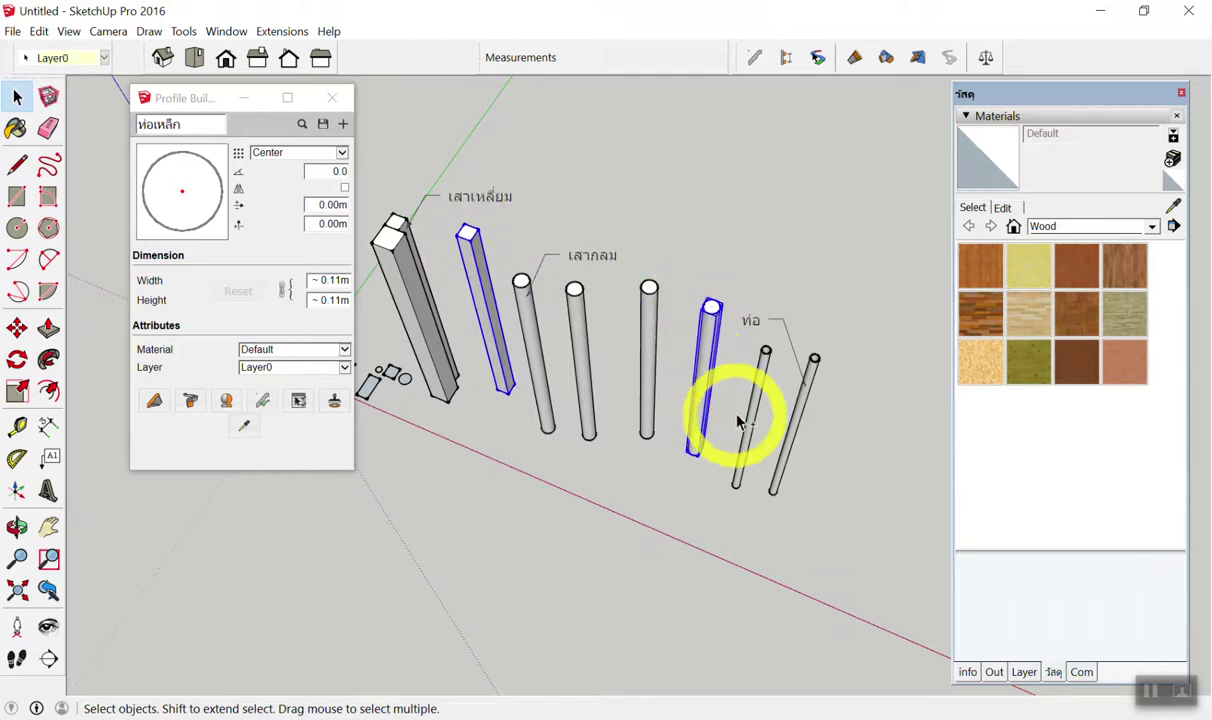
left_click(766, 379, "shift")
left_click(795, 403, "shift")
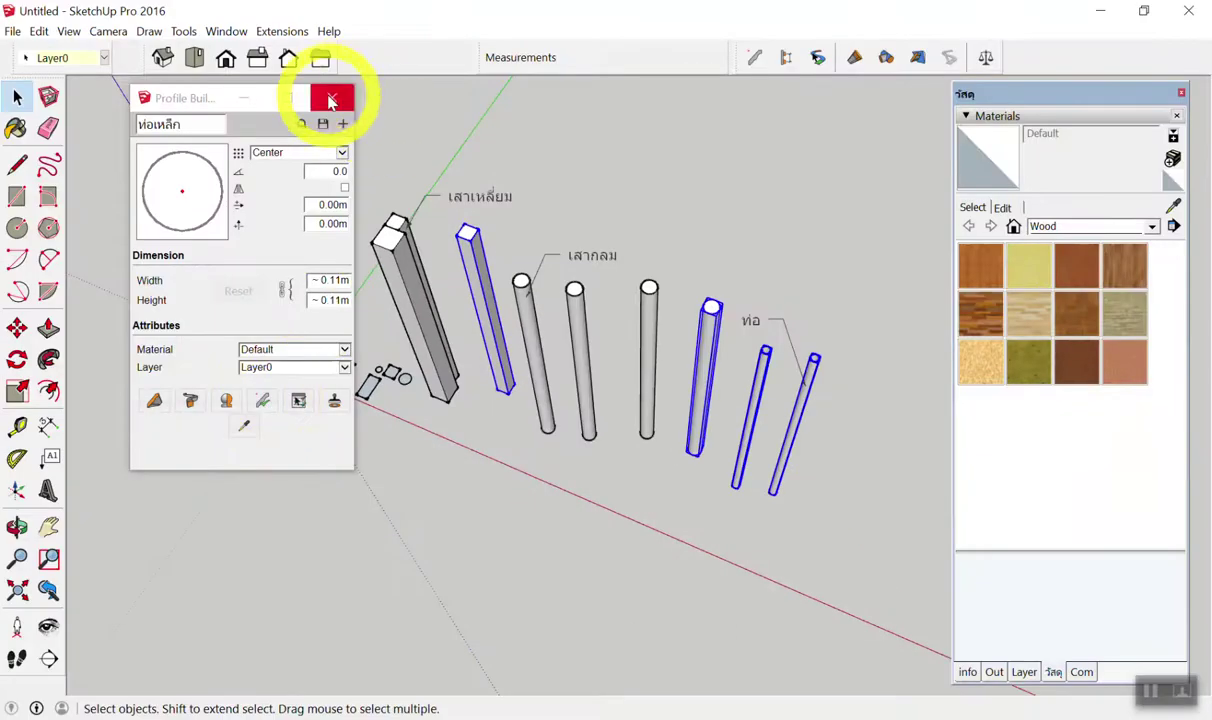
Close the floating properties panel and bring up Profile Builder with the ท่อเหล็ก profile.
left_click(318, 102)
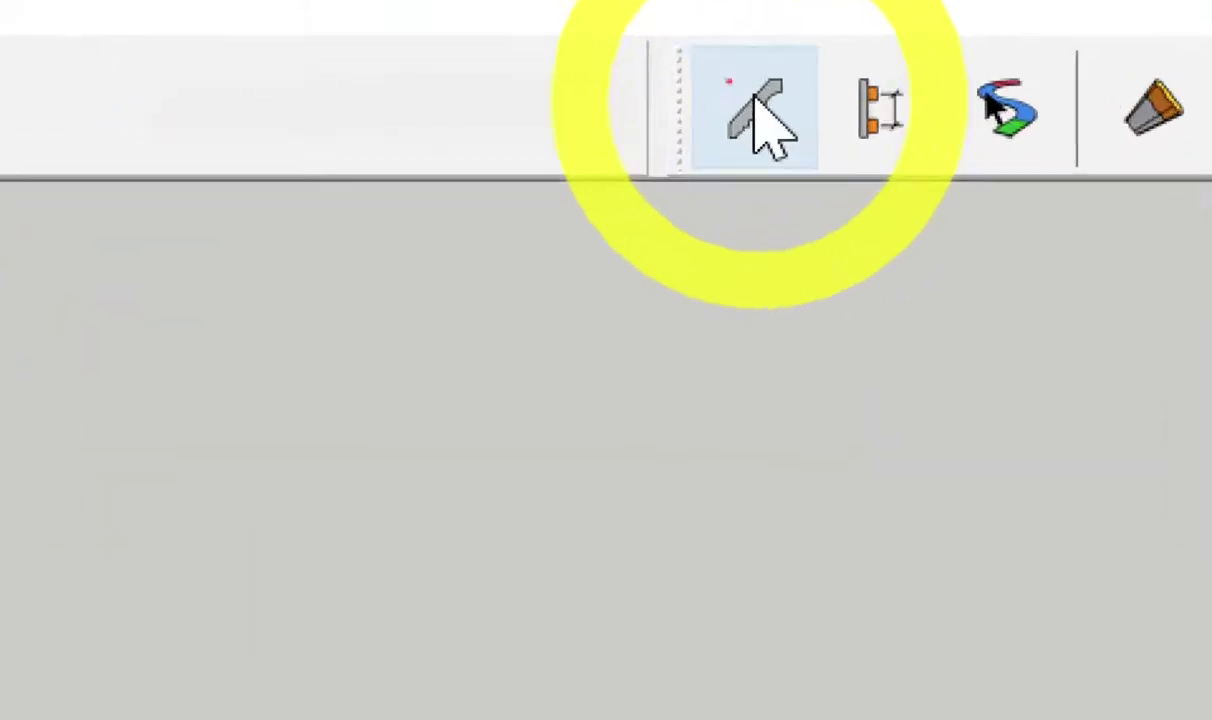
left_click(757, 95)
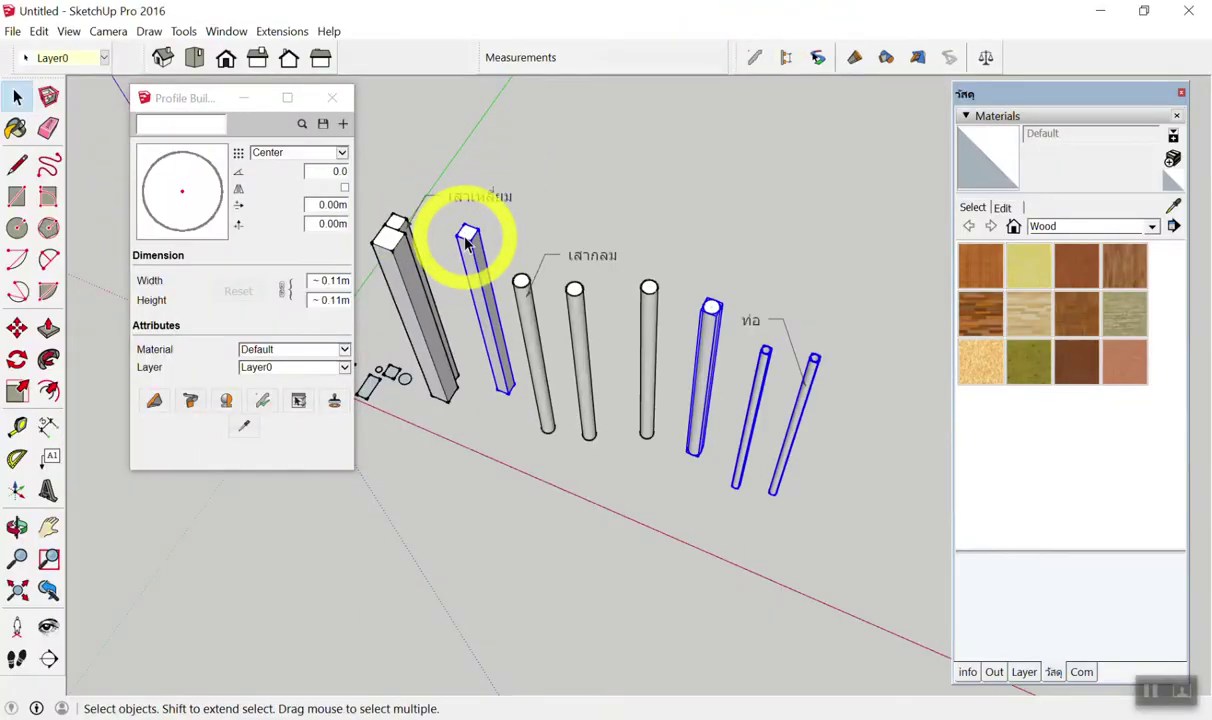
left_click(179, 123)
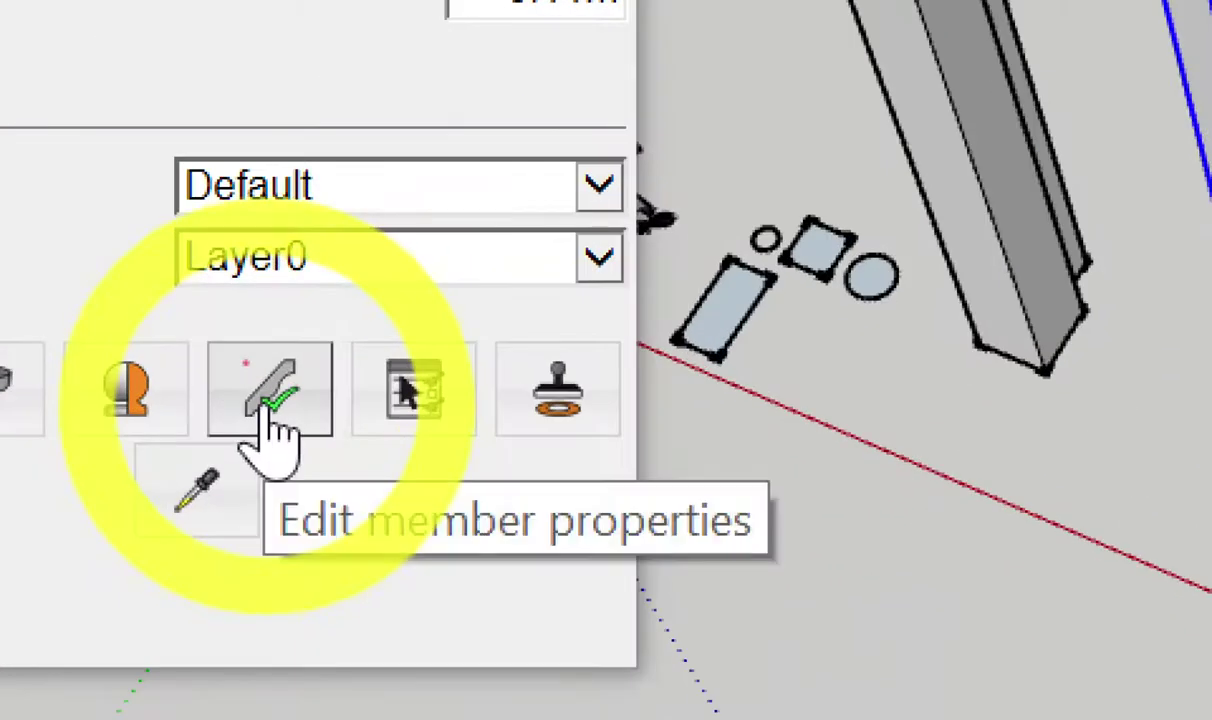
Transfer only Profile, Name, Width and Height and apply ท่อเหล็ก to the selected members.
left_click(268, 415)
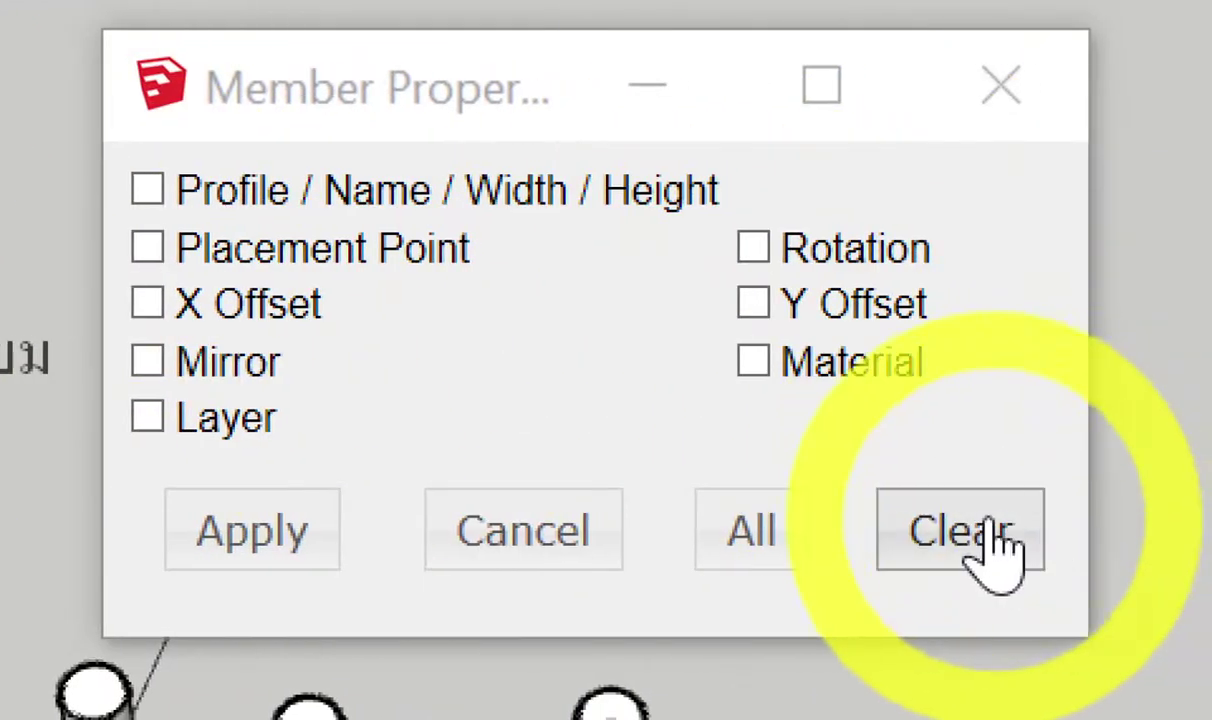
left_click(985, 528)
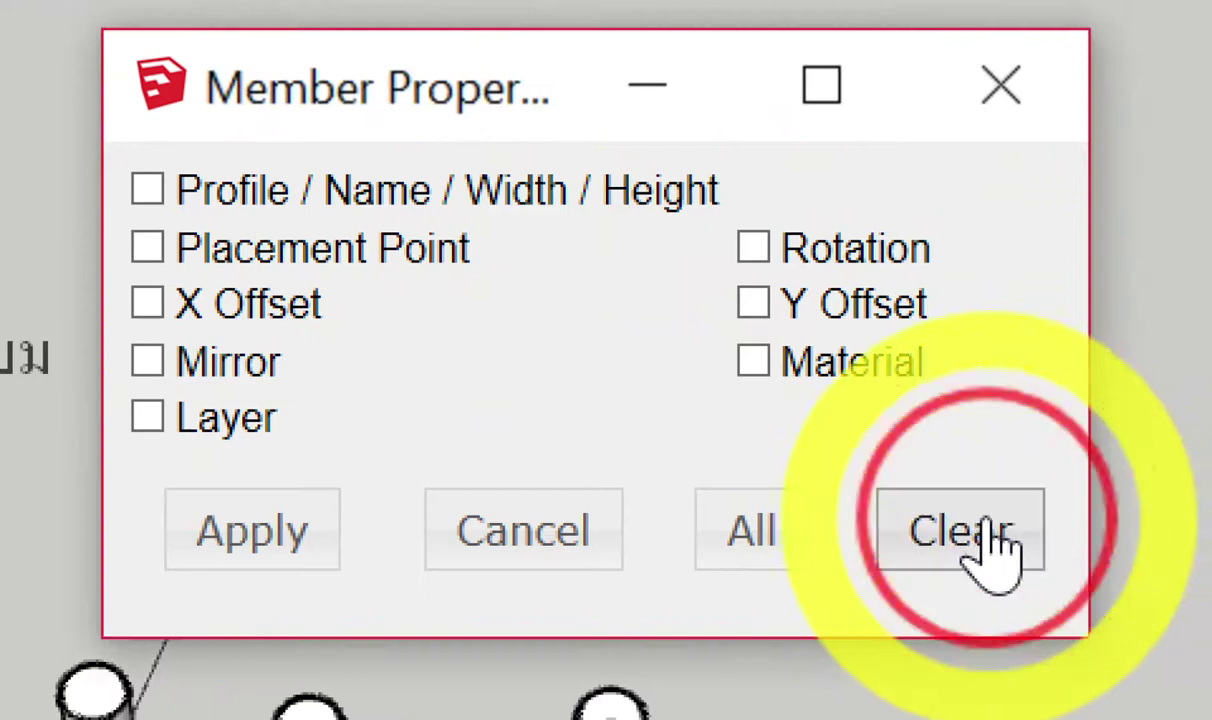
left_click(975, 527)
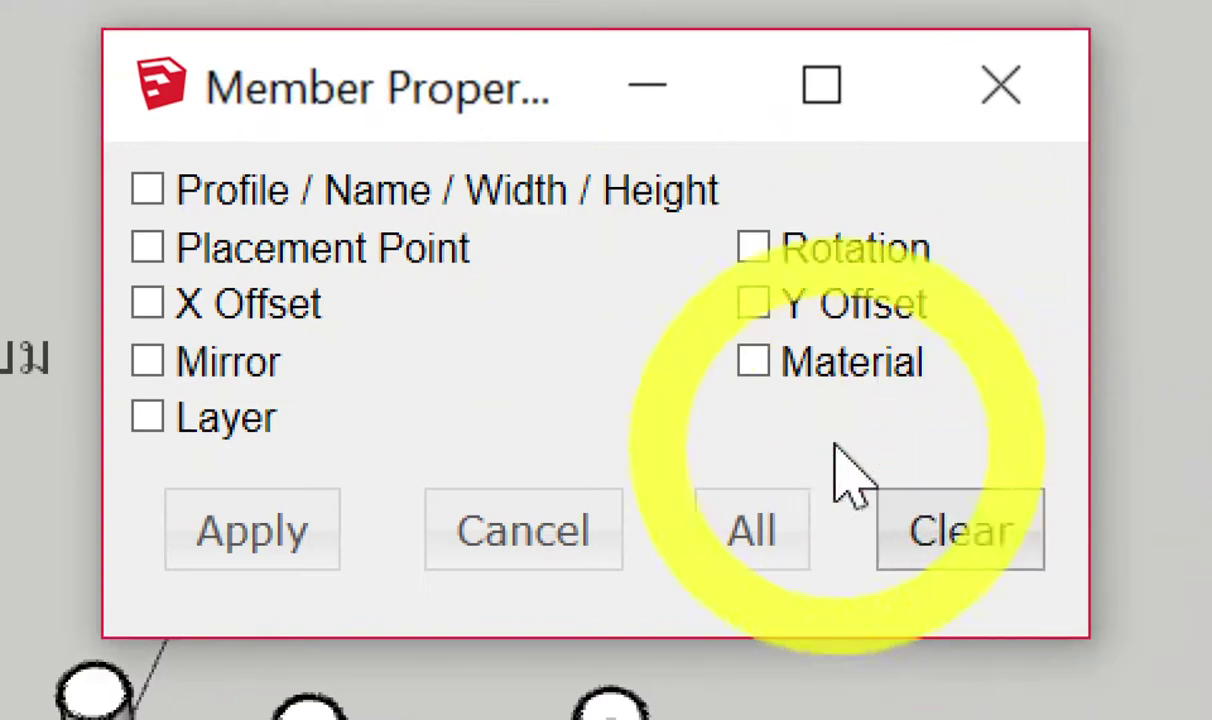
left_click(149, 193)
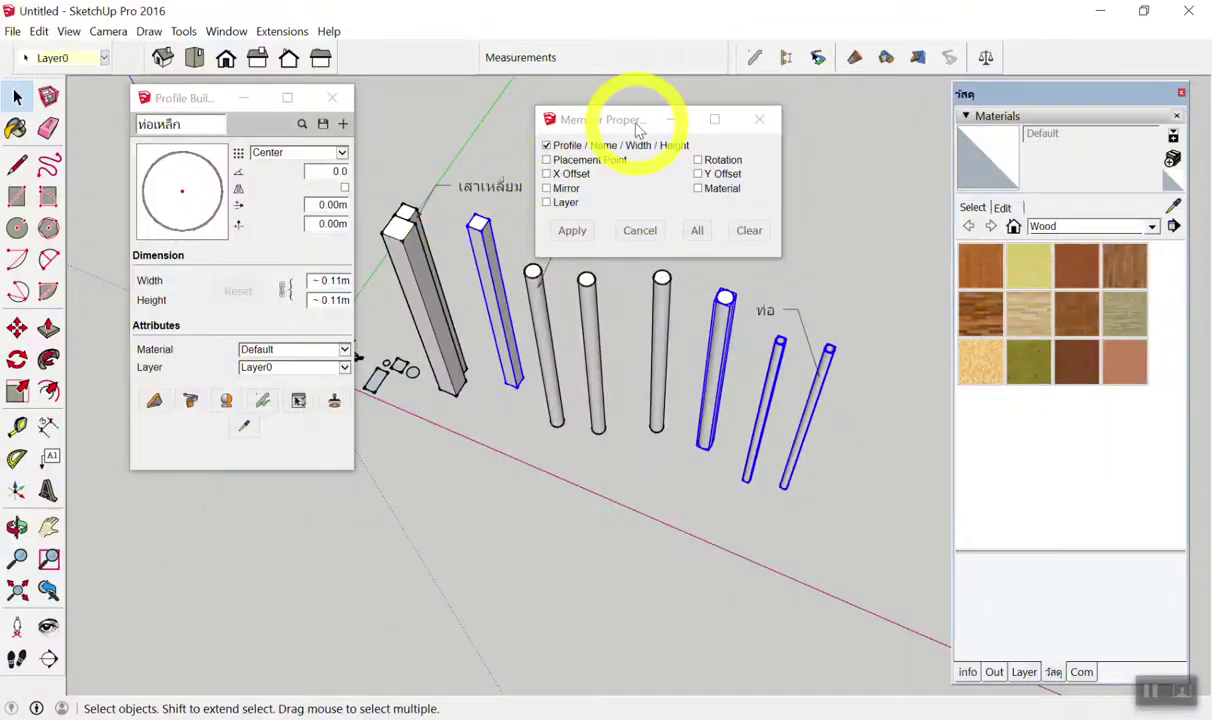
left_click_drag(622, 114, 649, 95)
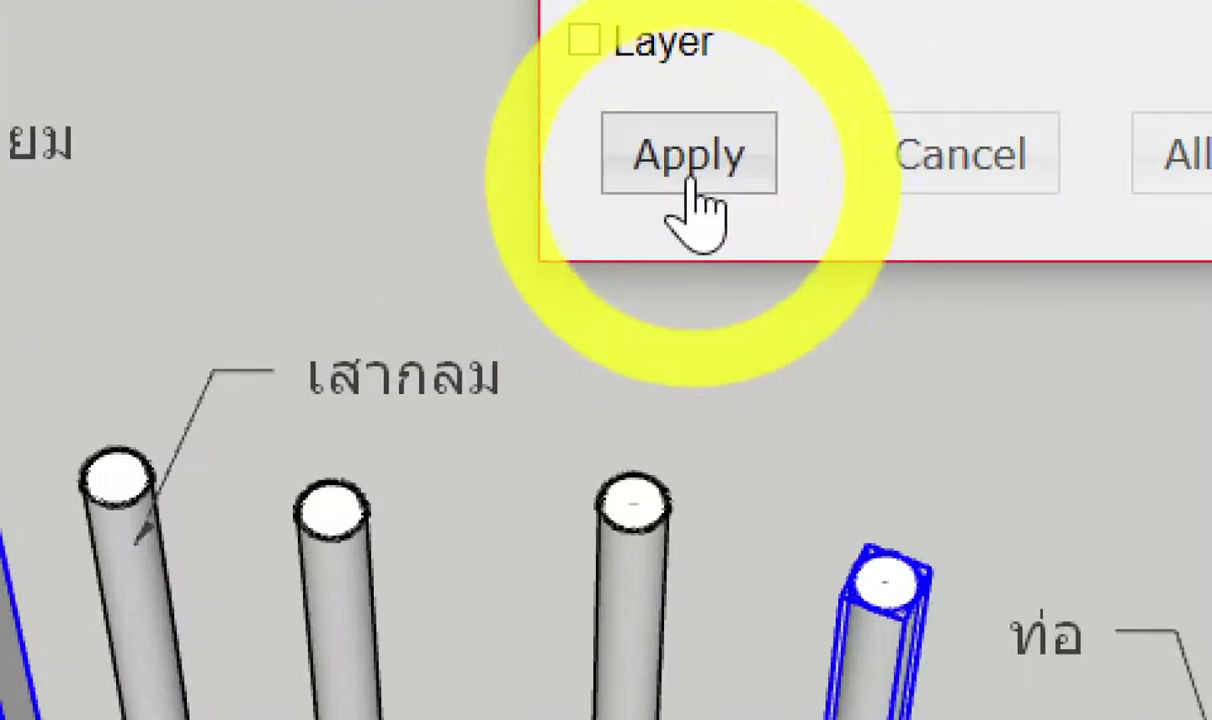
left_click(675, 196)
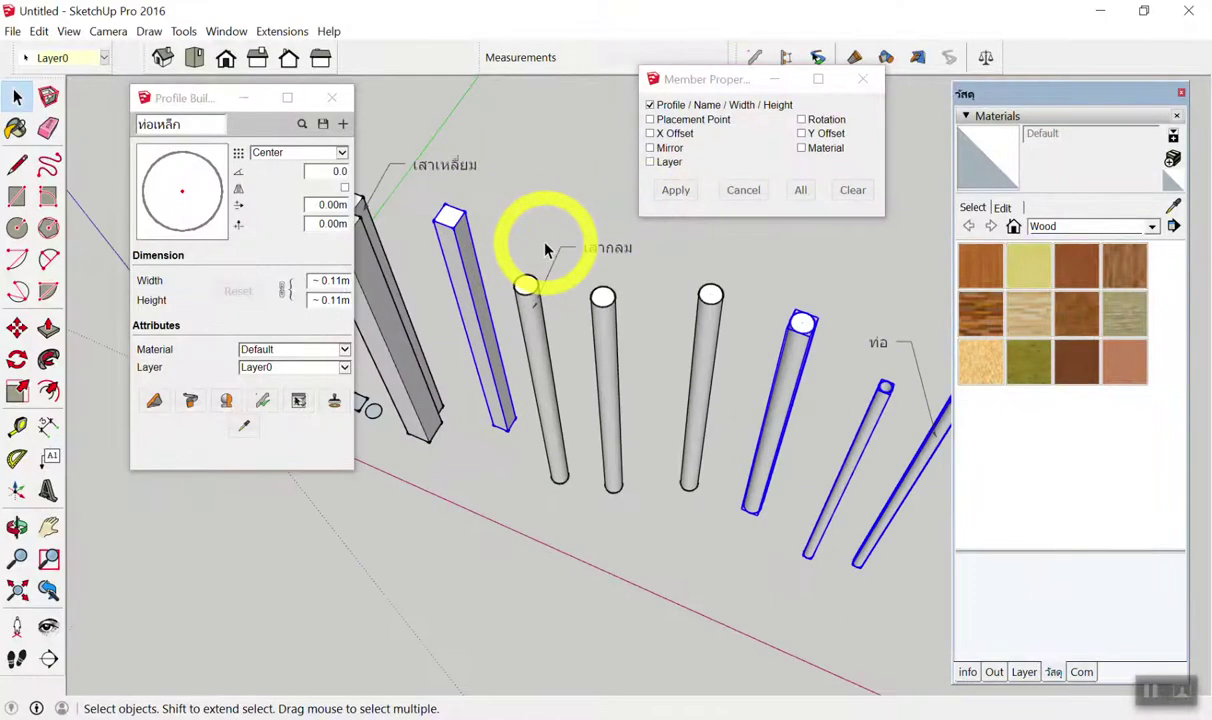
left_click(683, 200)
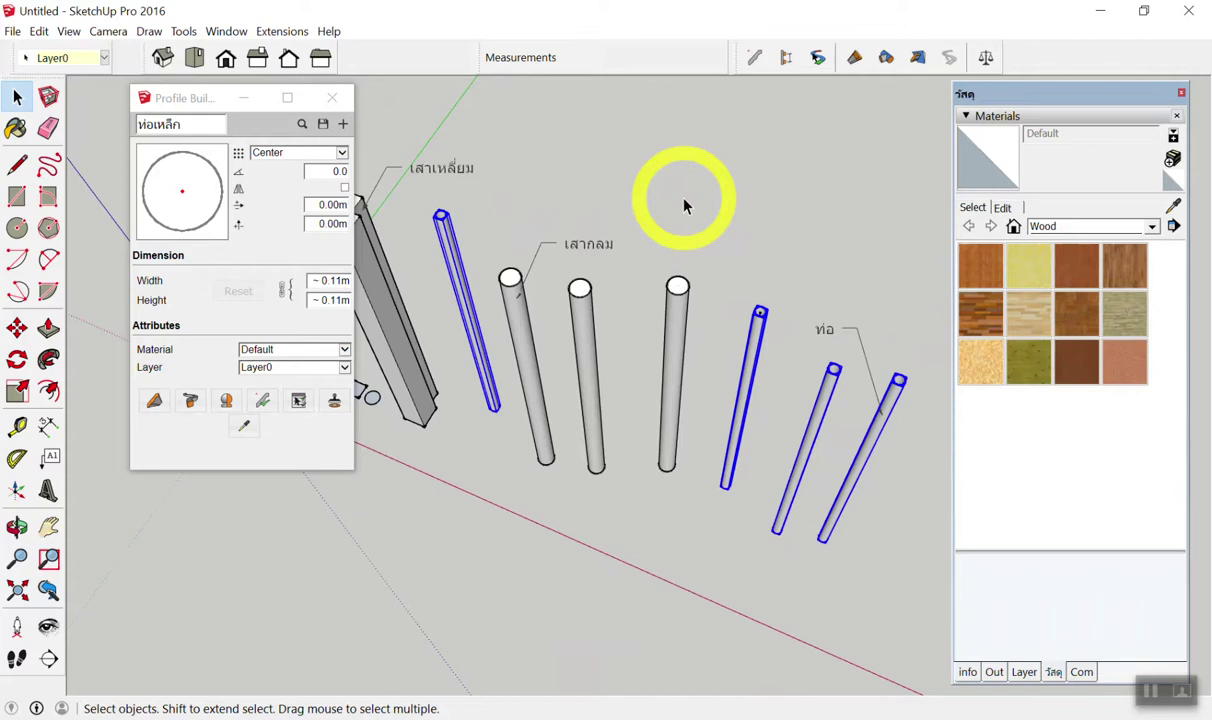
Place two ท่อเหล็ก leader labels on the converted pipe columns with the Text tool.
left_click(725, 164)
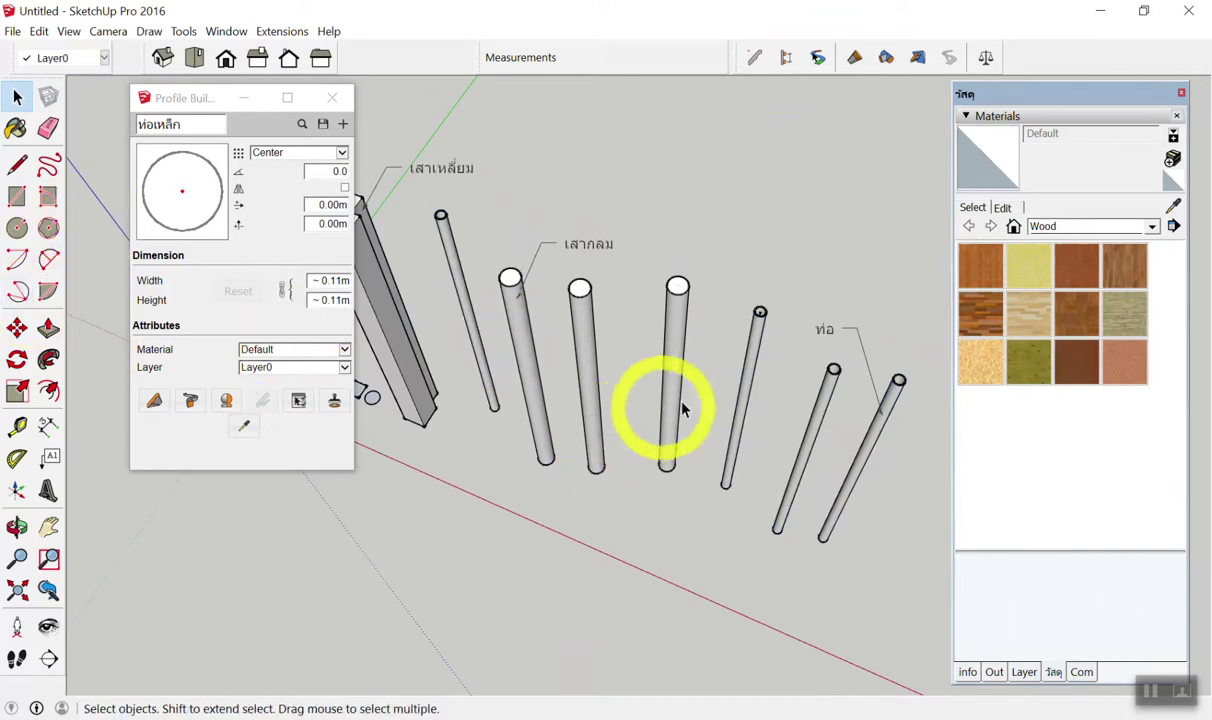
key("t")
left_click(825, 390)
left_click(813, 264)
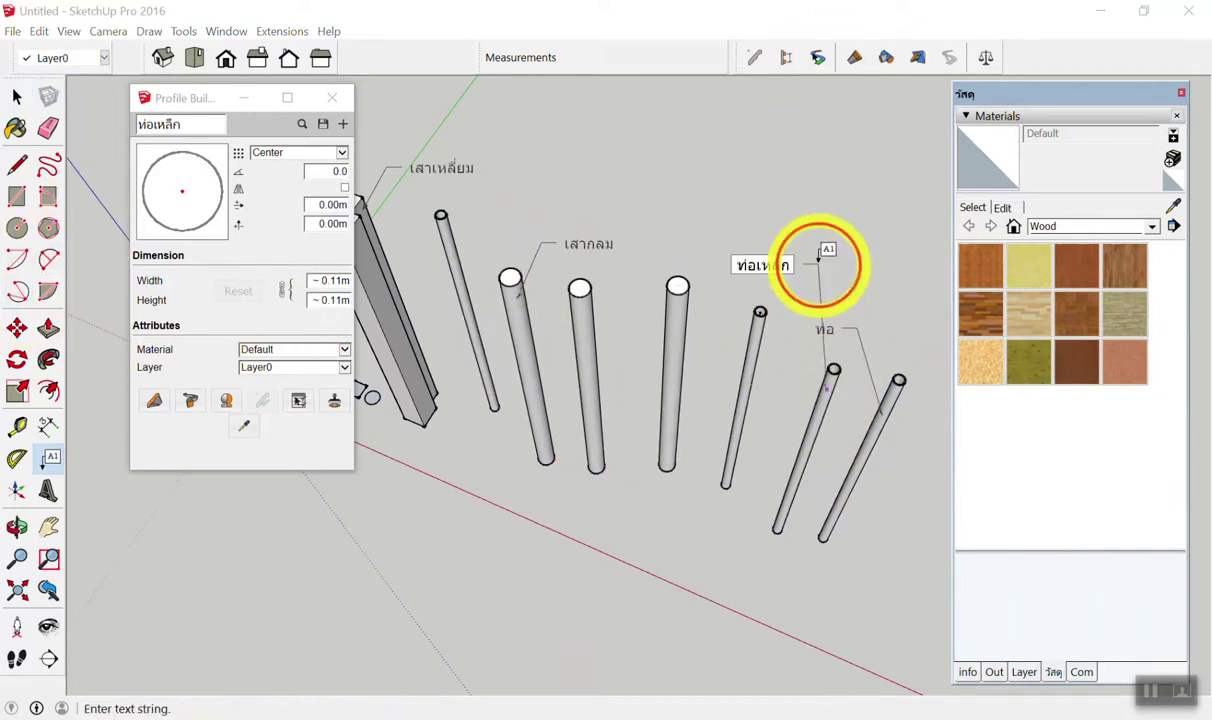
left_click(878, 393)
left_click(893, 390)
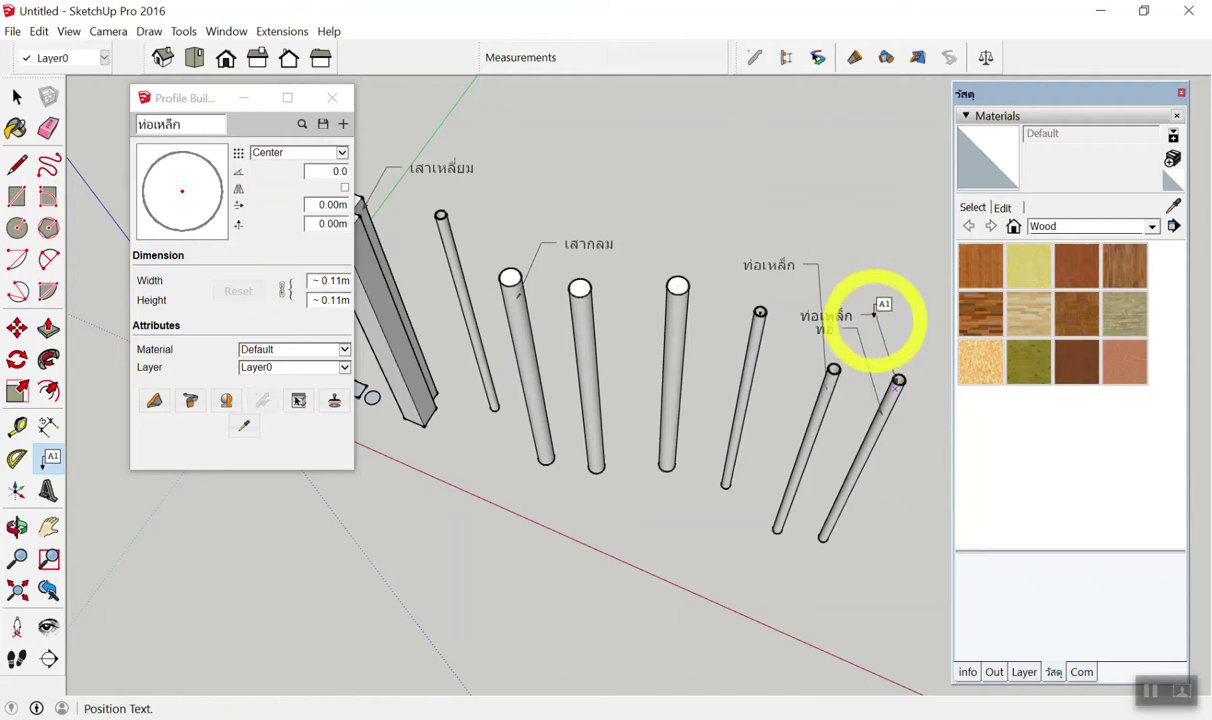
left_click(874, 308)
left_click(898, 266)
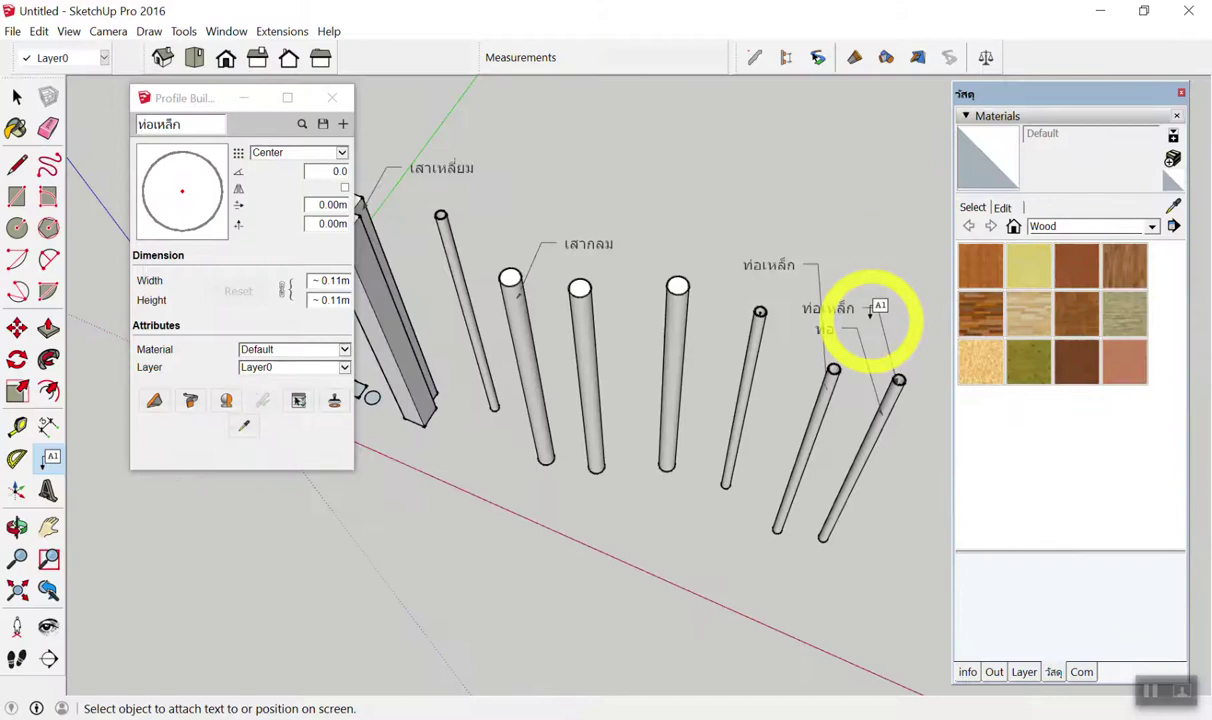
scroll(862, 312, "down", 2)
scroll(720, 266, "down", 2)
key("space")
scroll(720, 265, "up", 2)
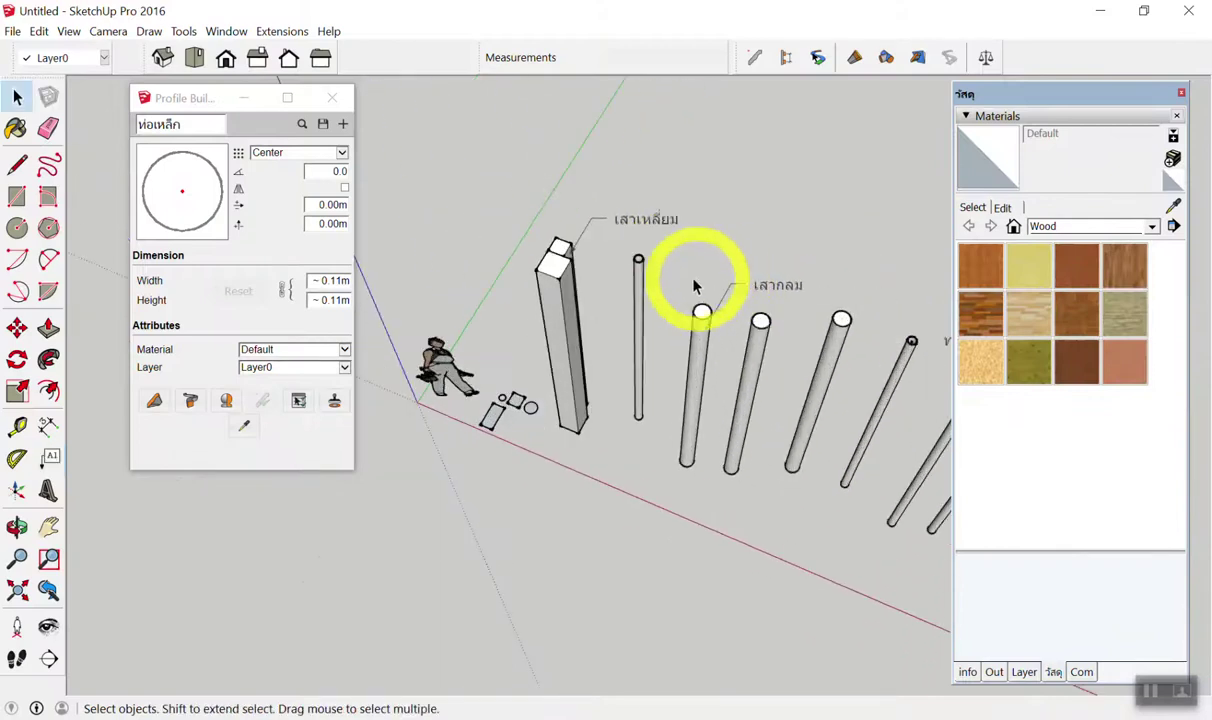
Pick up the 0.20 × 0.20 m เสาเหลี่ยม profile from the square column.
left_click(245, 428)
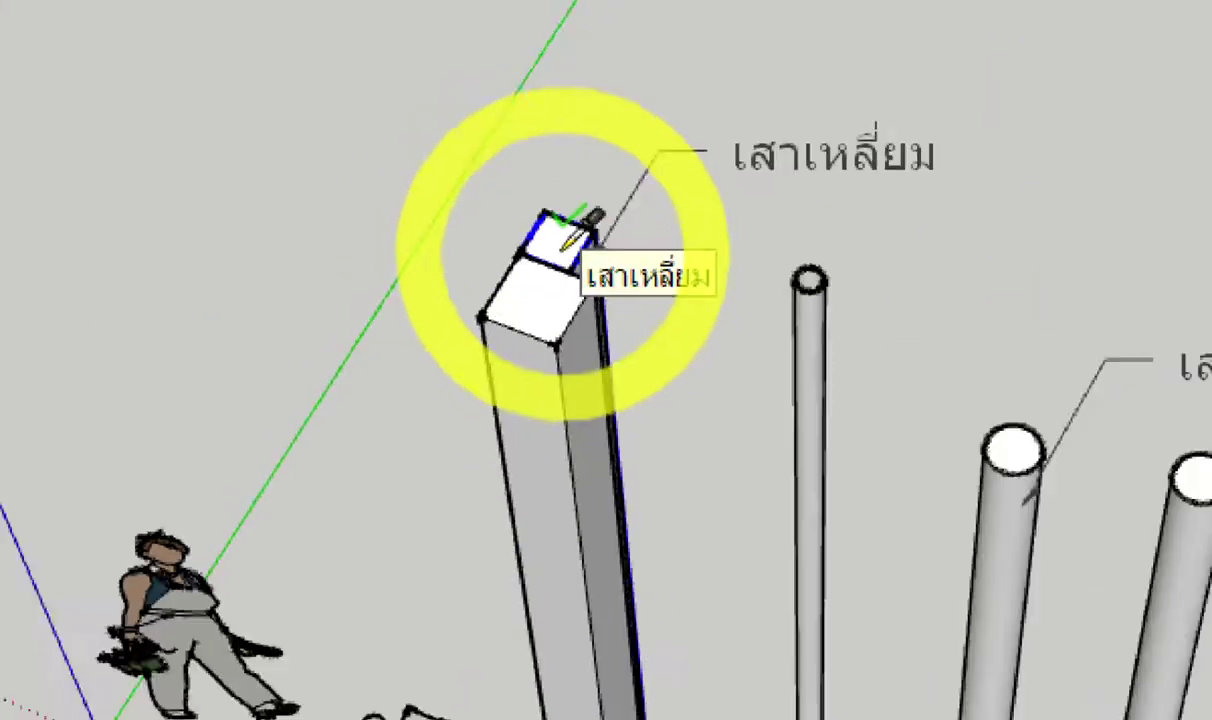
left_click(563, 245)
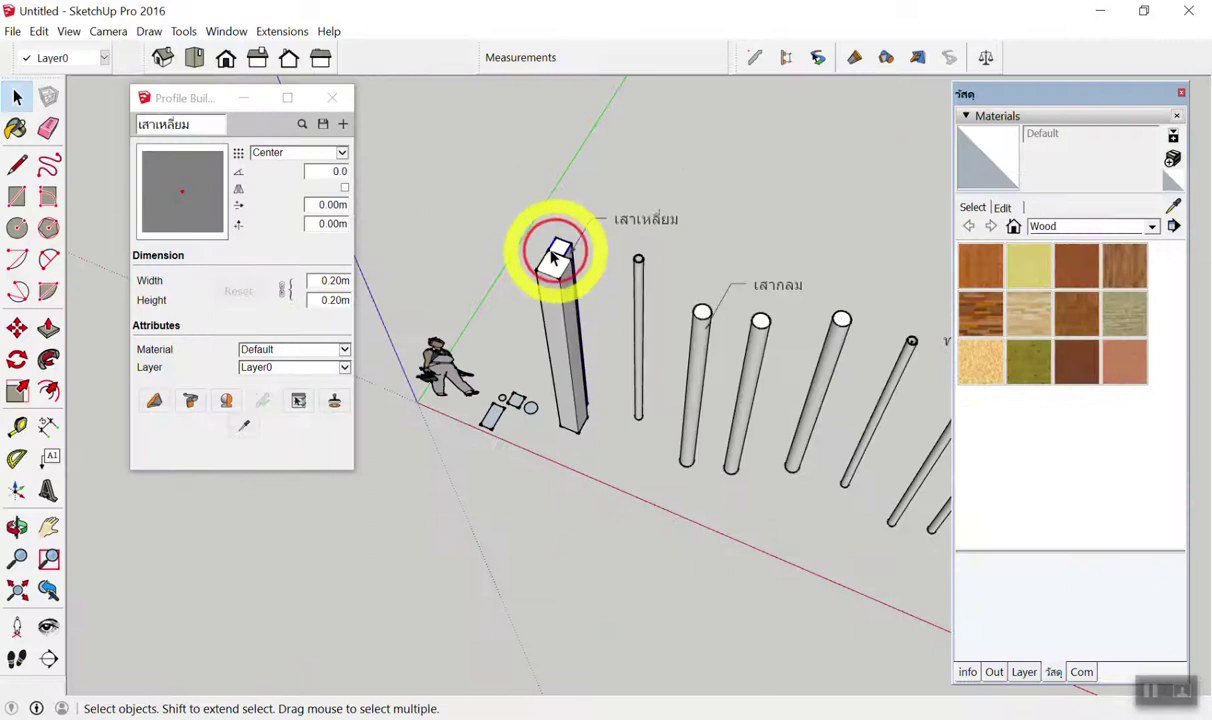
scroll(400, 162, "down", 3)
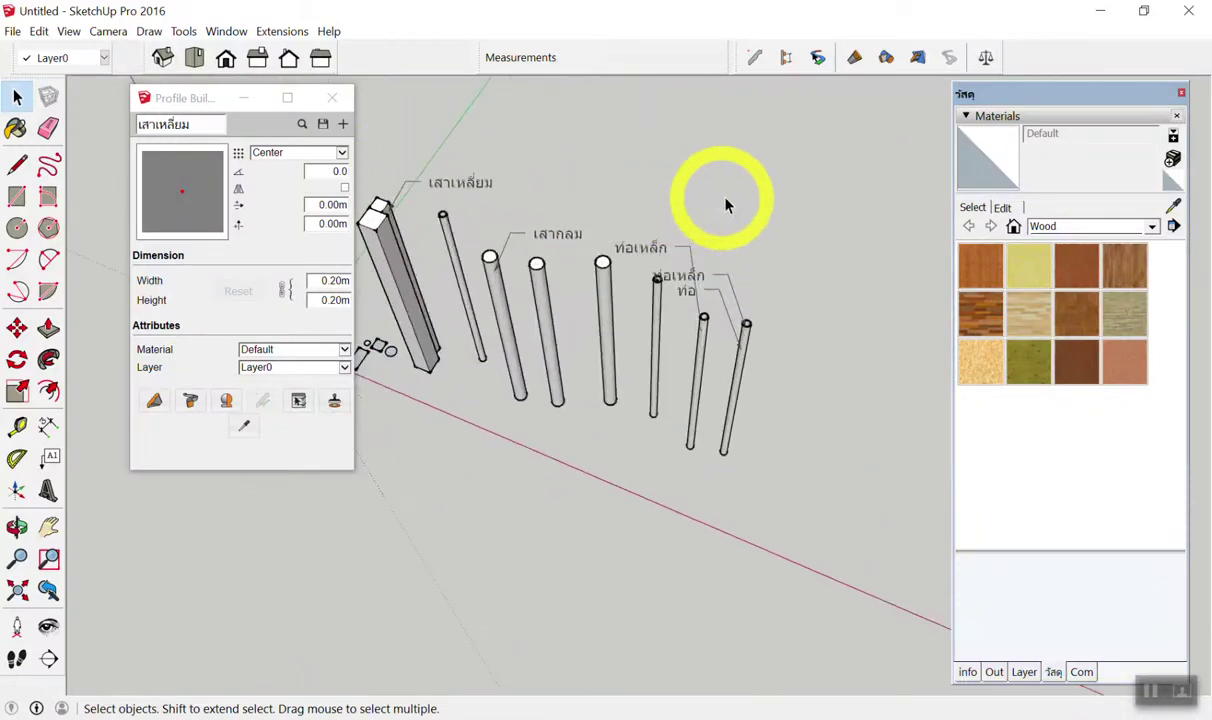
Crossing-select the round columns and pipes and start editing their member properties.
left_click_drag(820, 187, 640, 415)
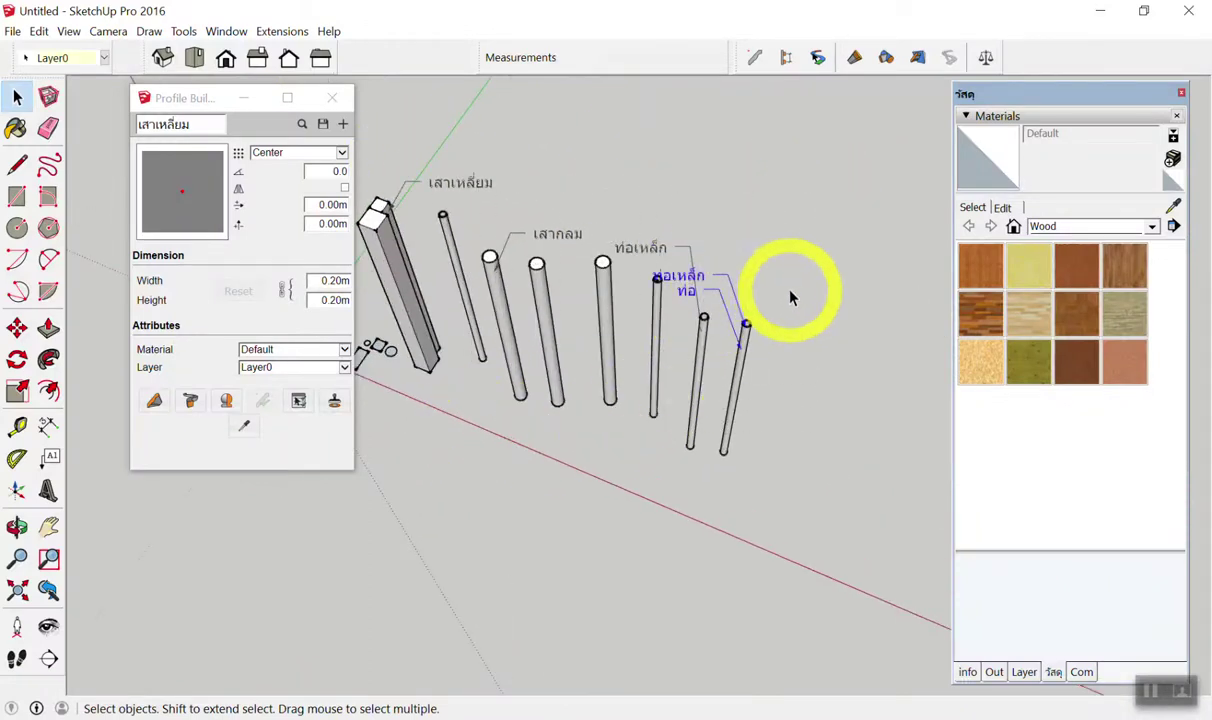
left_click_drag(640, 415, 458, 425)
left_click_drag(805, 335, 441, 414)
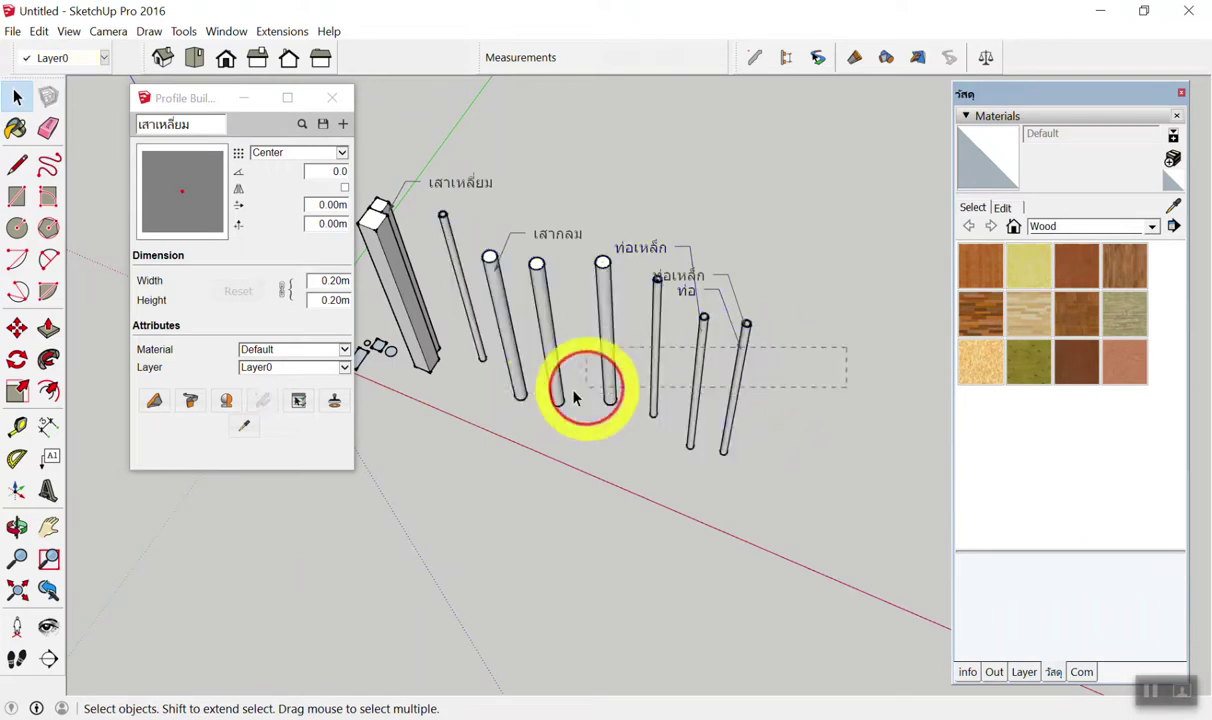
left_click(514, 180)
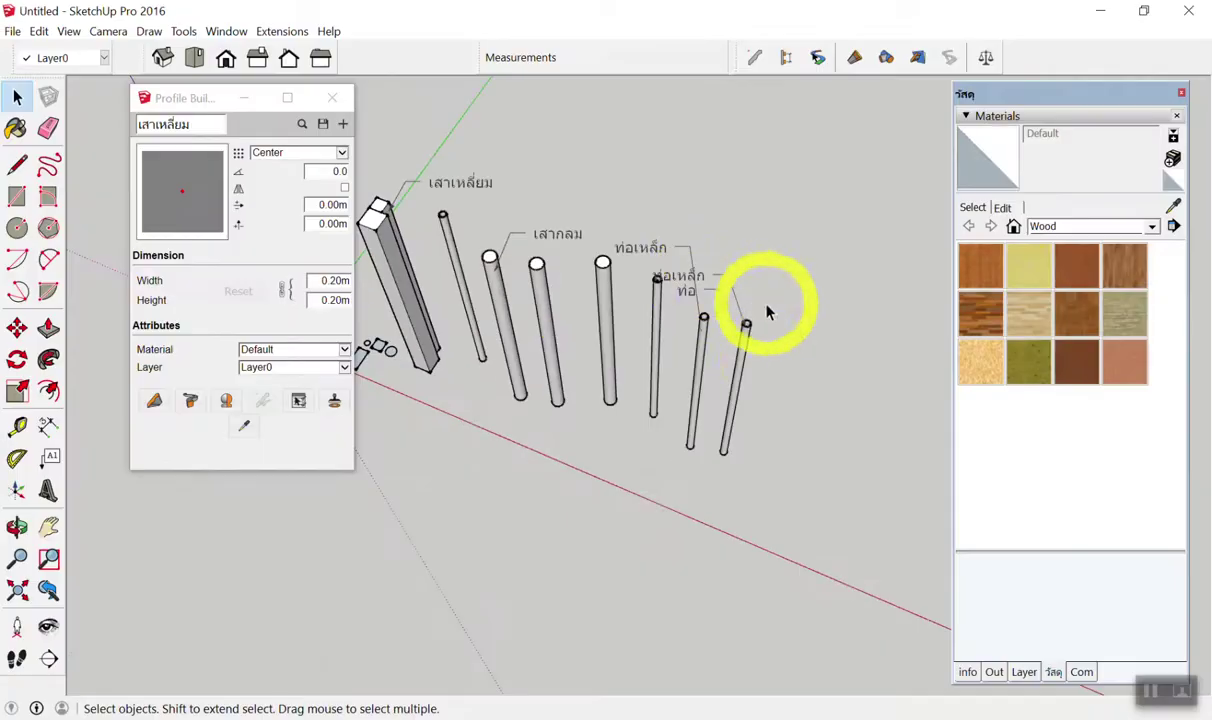
mouse_move(784, 349)
left_mouse_down()
mouse_move(470, 383)
mouse_move(480, 402)
left_mouse_up()
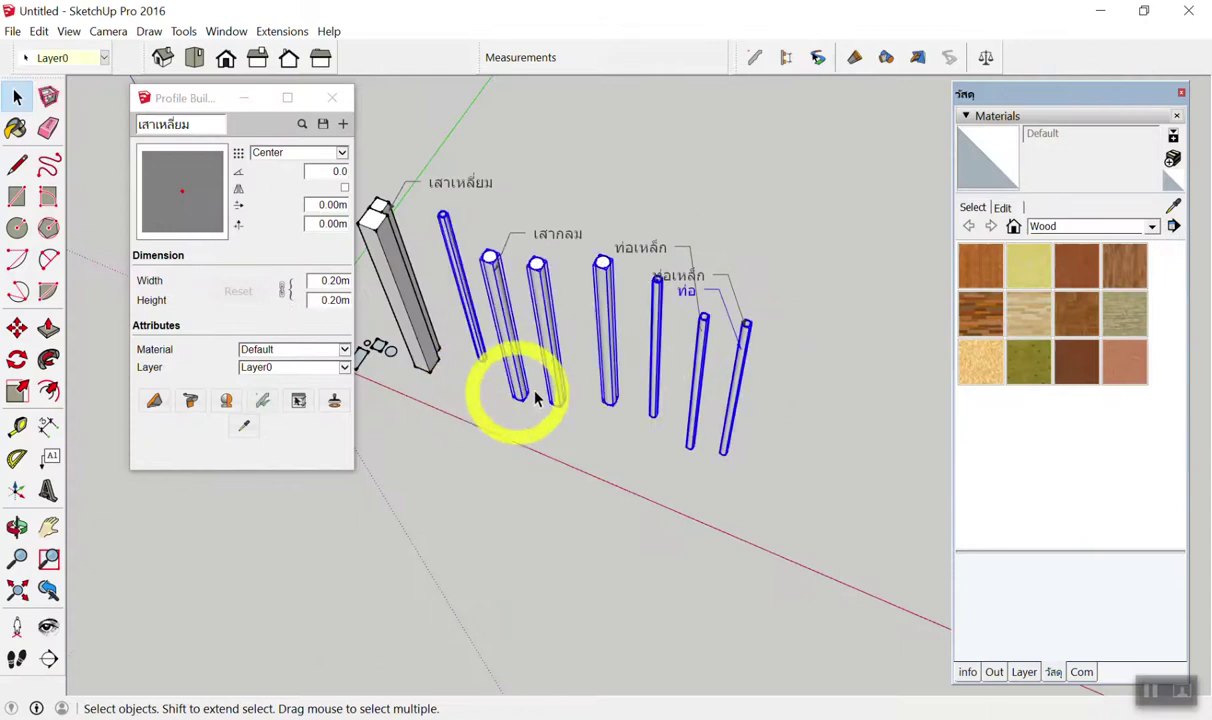
scroll(415, 255, "up", 3)
scroll(421, 237, "up", 2)
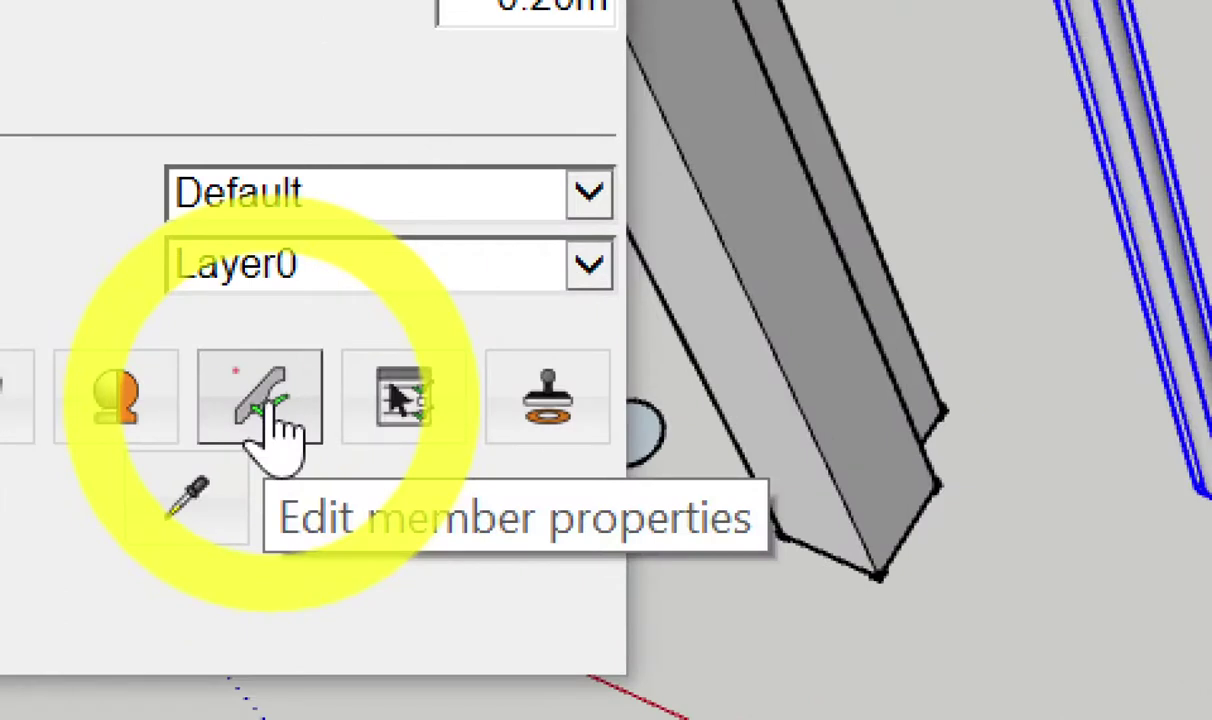
left_click(272, 410)
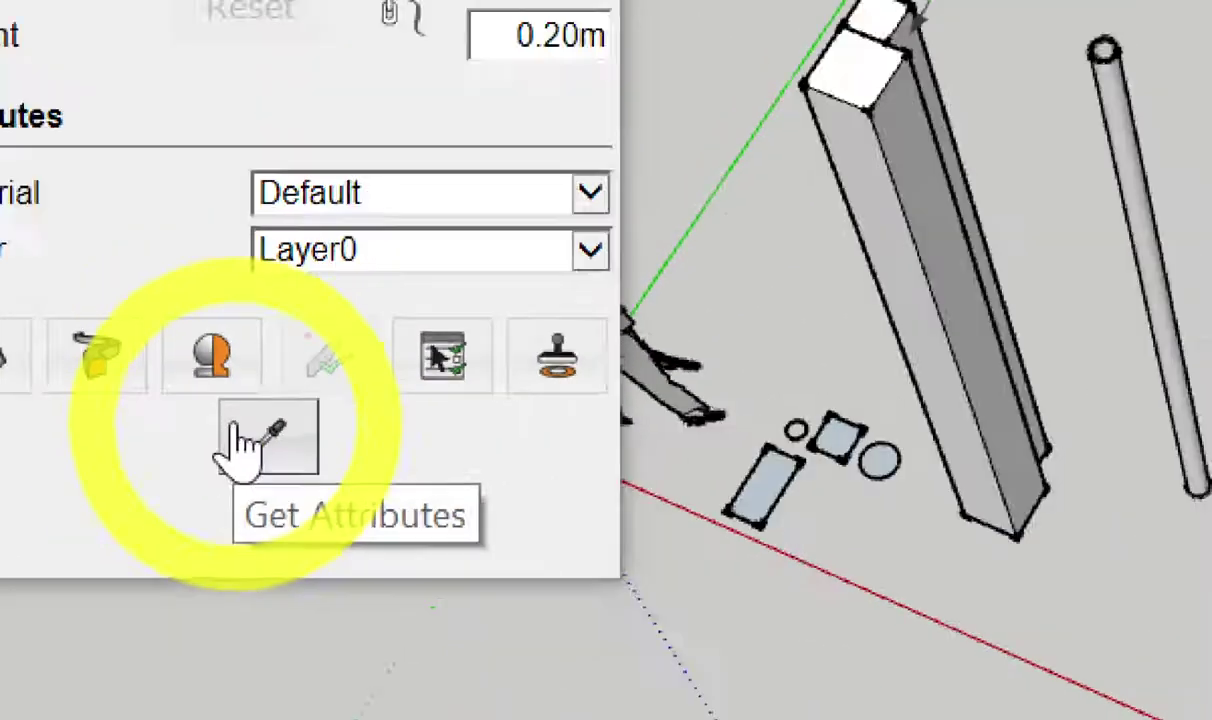
Re-sample the square column profile and crossing-select the round columns and pipes.
left_click(238, 428)
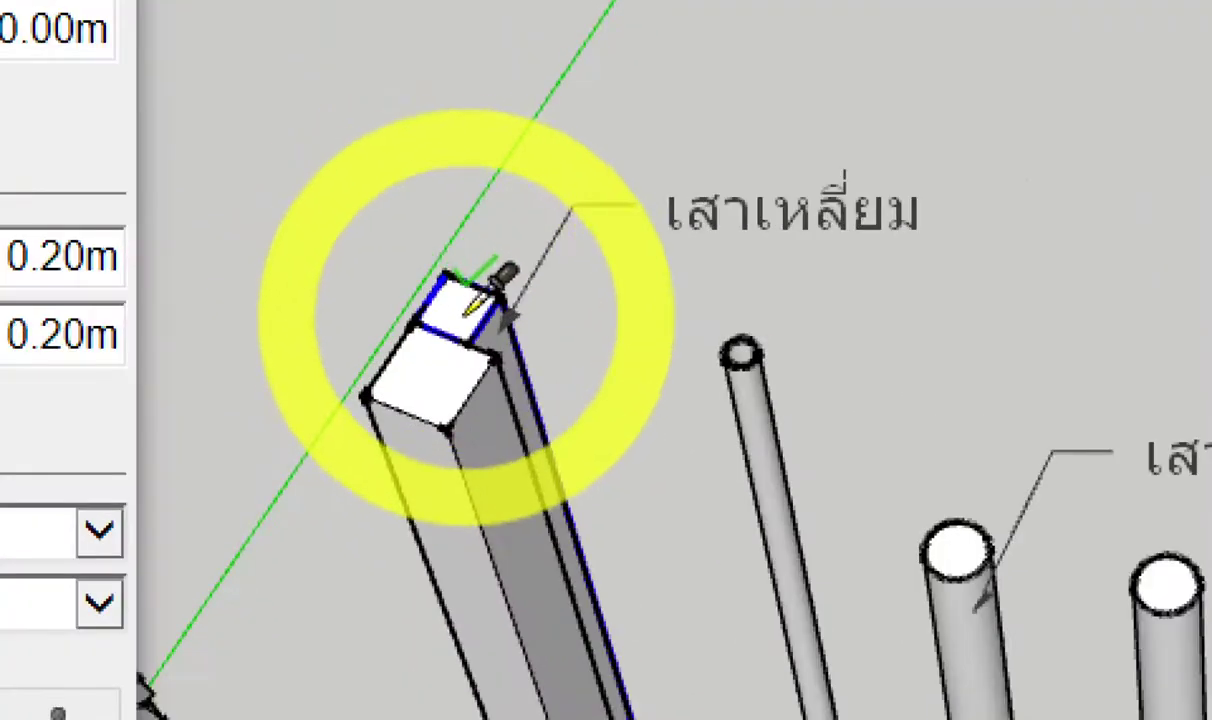
left_click(468, 312)
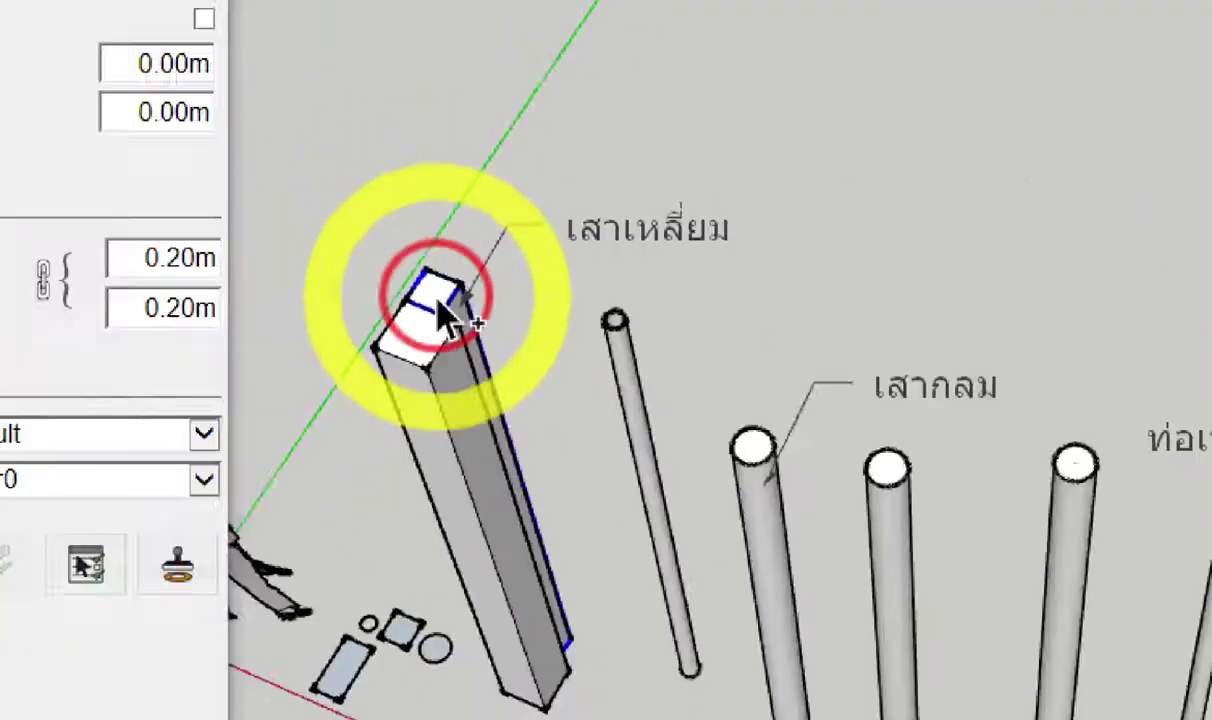
left_click_drag(717, 325, 481, 425)
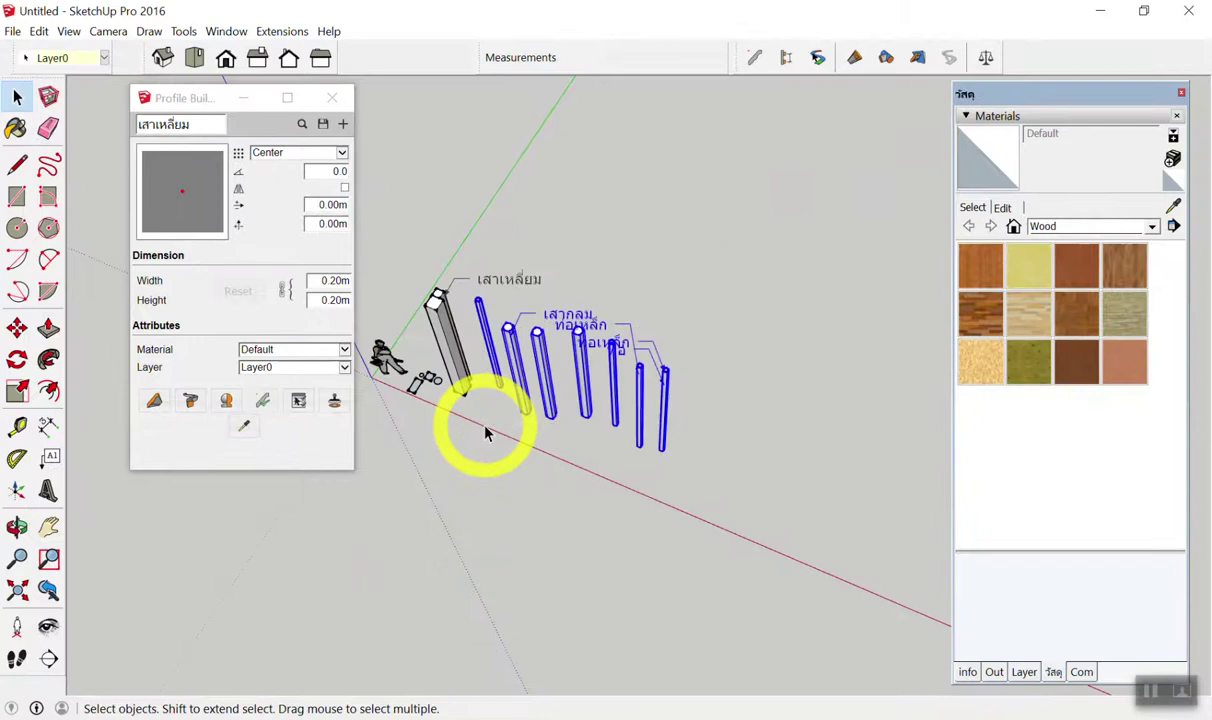
scroll(500, 370, "up", 2)
scroll(508, 352, "up", 3)
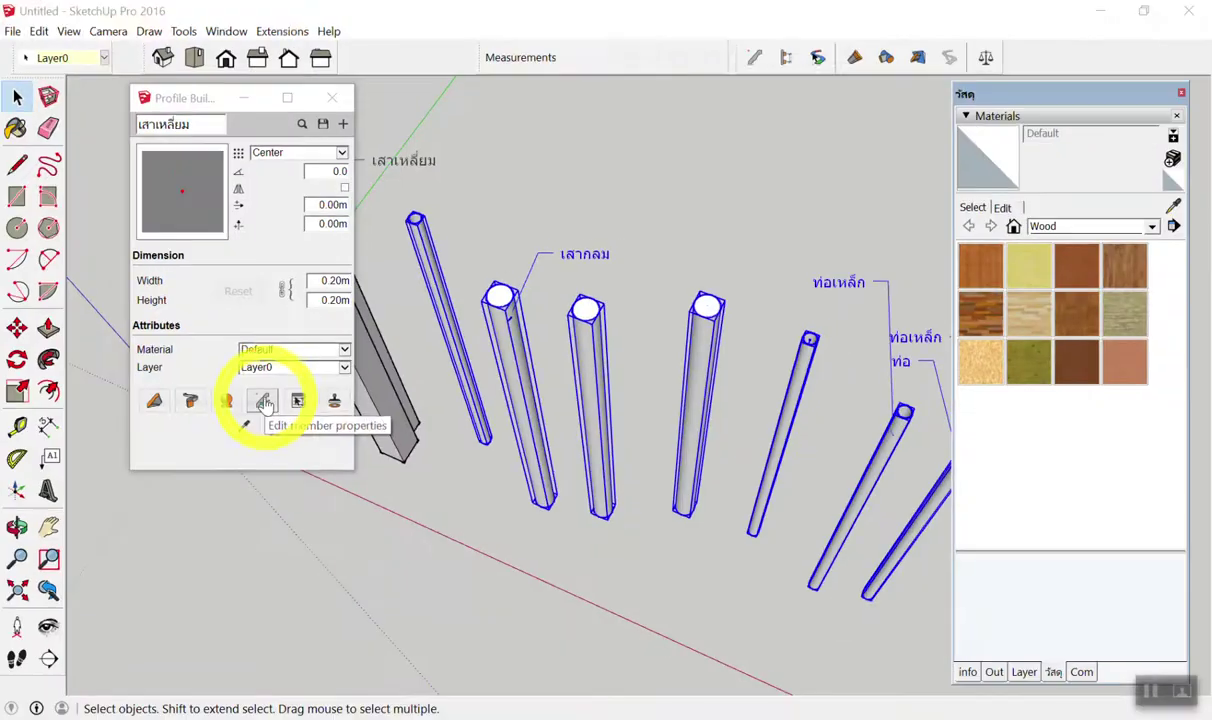
Apply the เสาเหลี่ยม profile, name, width and height to the selection, then close Profile Builder.
left_click(272, 425)
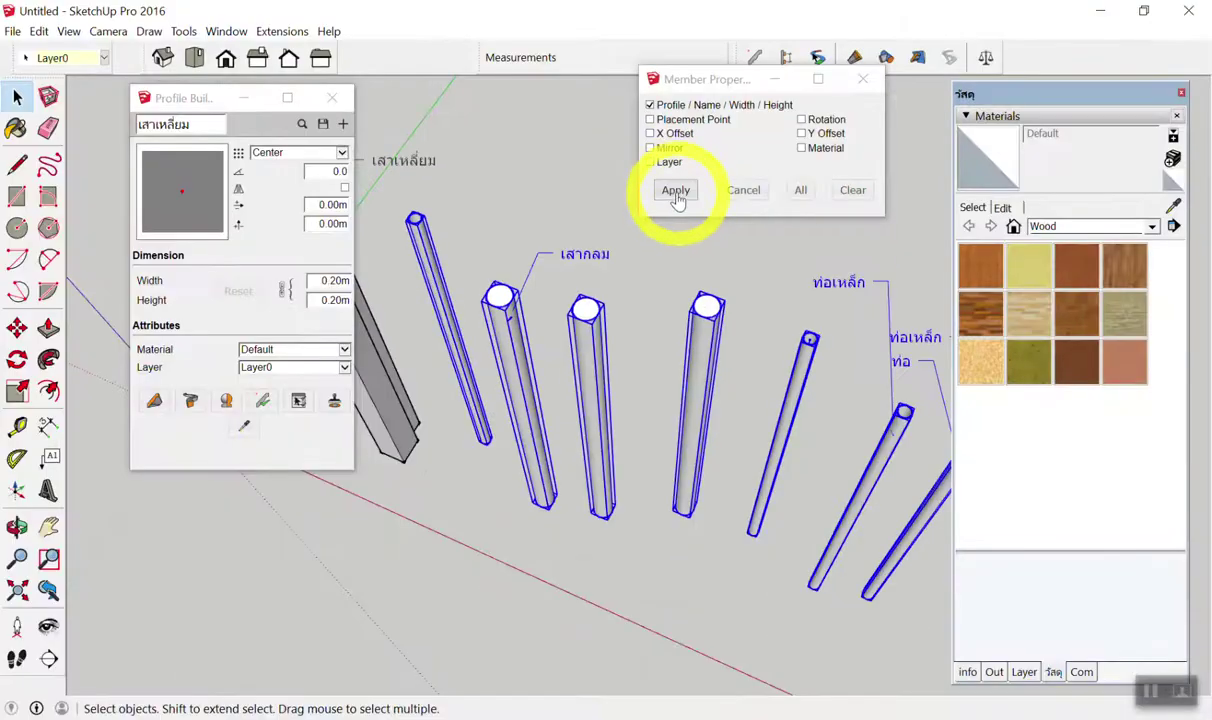
left_click(672, 197)
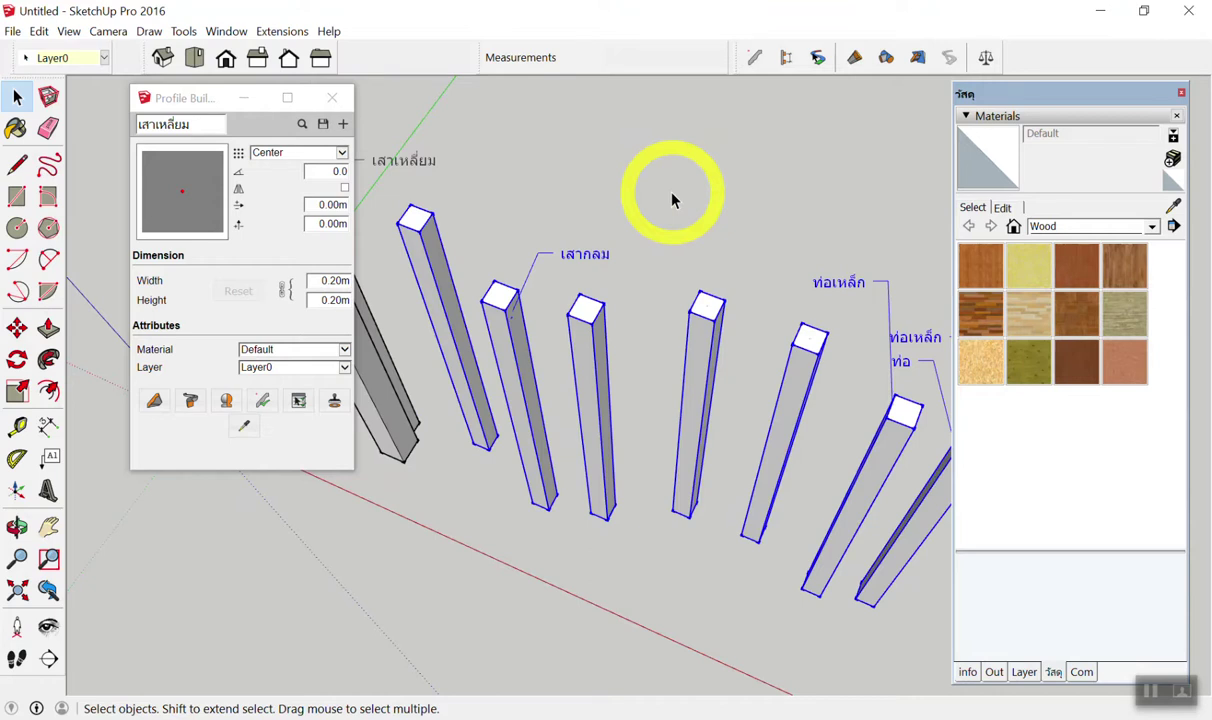
scroll(660, 215, "down", 3)
scroll(584, 225, "up", 2)
scroll(556, 232, "up", 2)
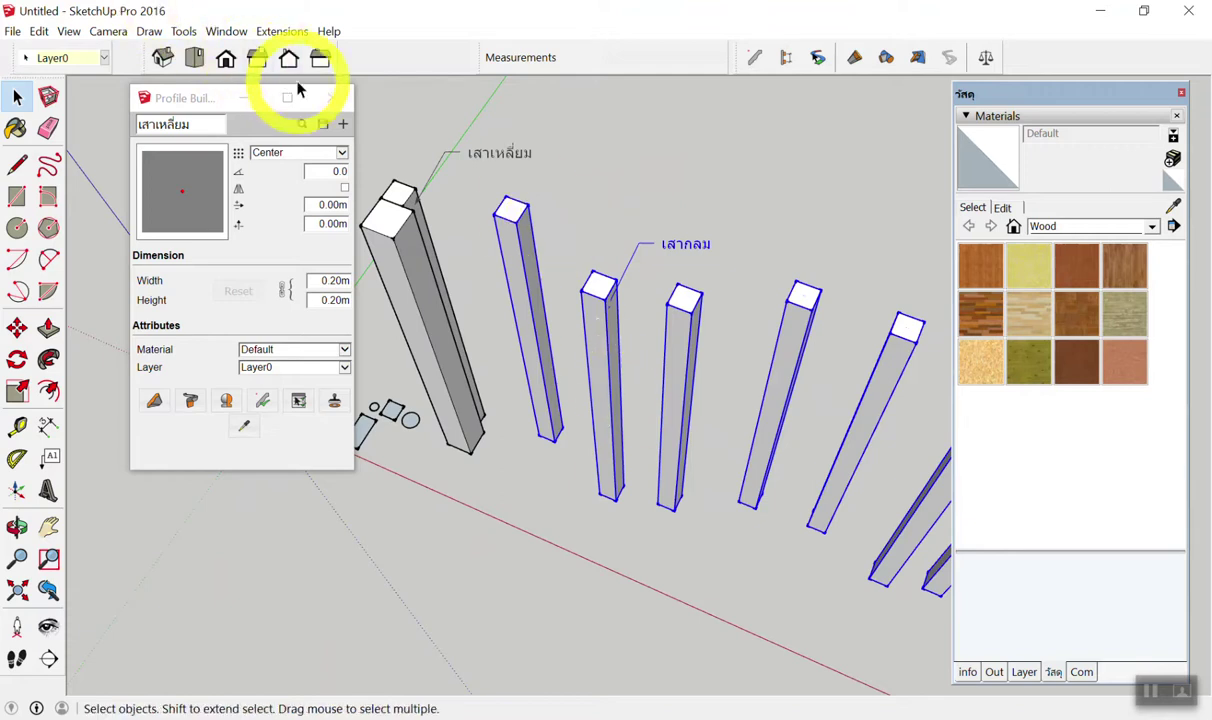
left_click(327, 97)
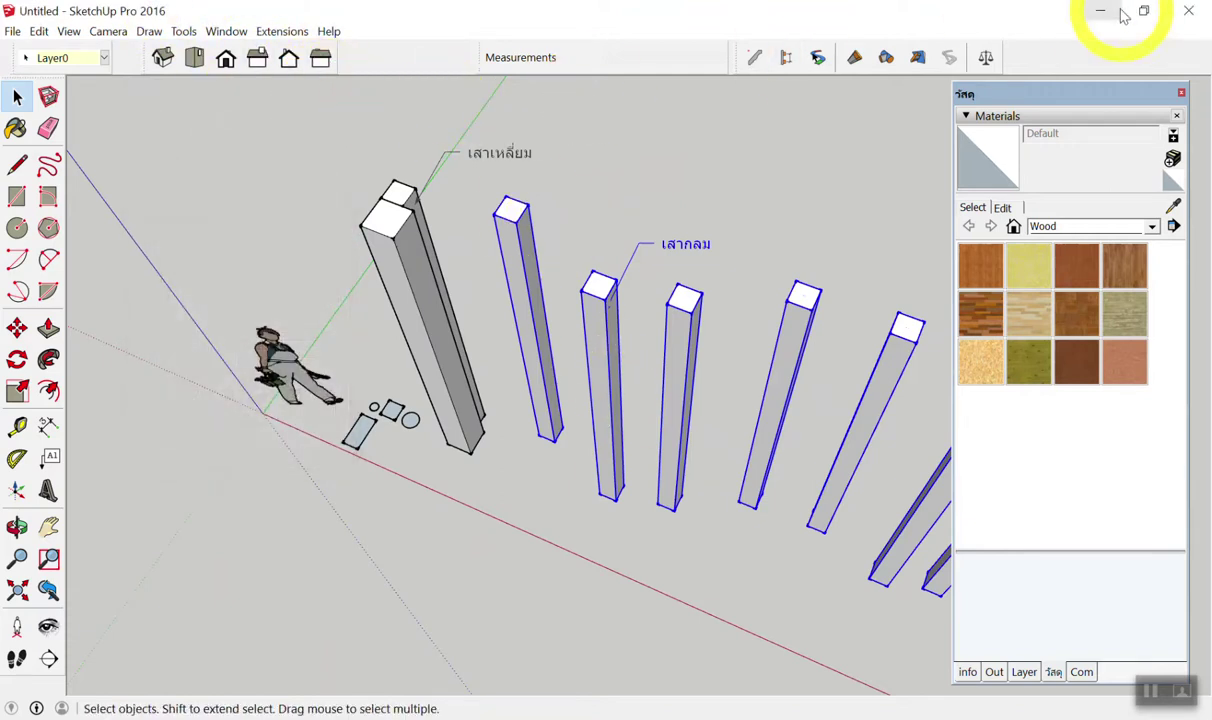
Open PB Quantifier beside the columns and report one square column's quantities.
left_click(826, 145)
scroll(568, 252, "down", 4)
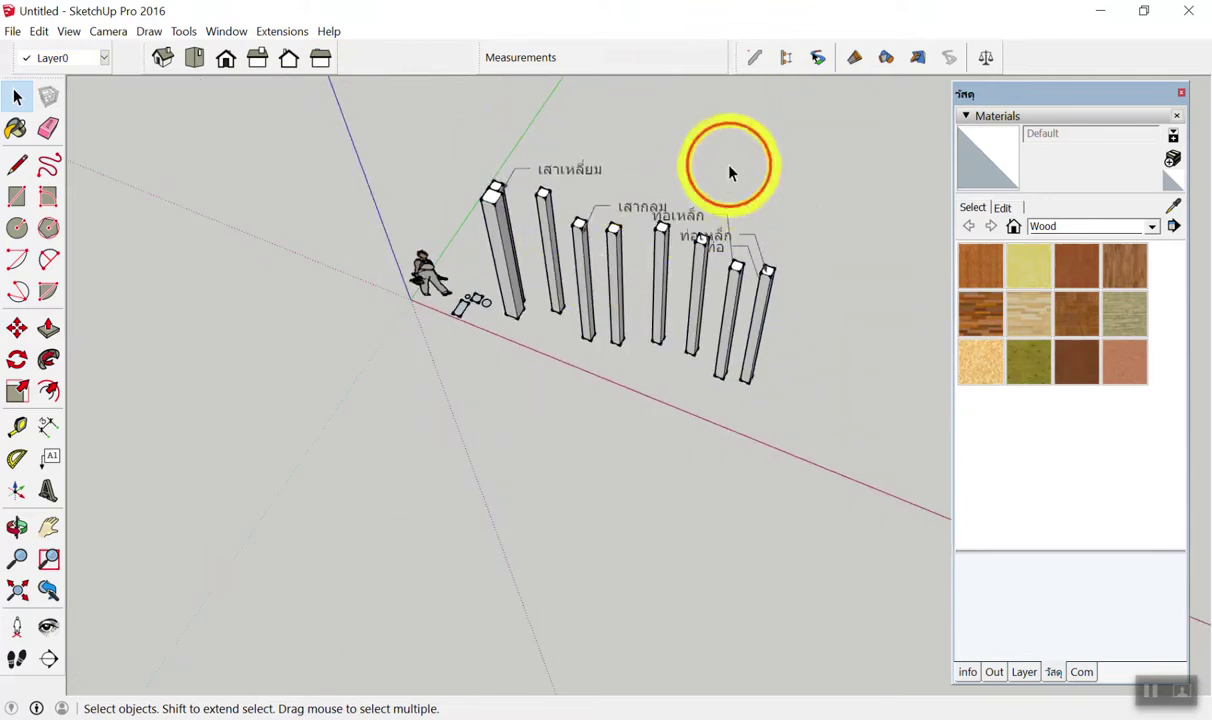
scroll(733, 175, "up", 3)
left_click(985, 57)
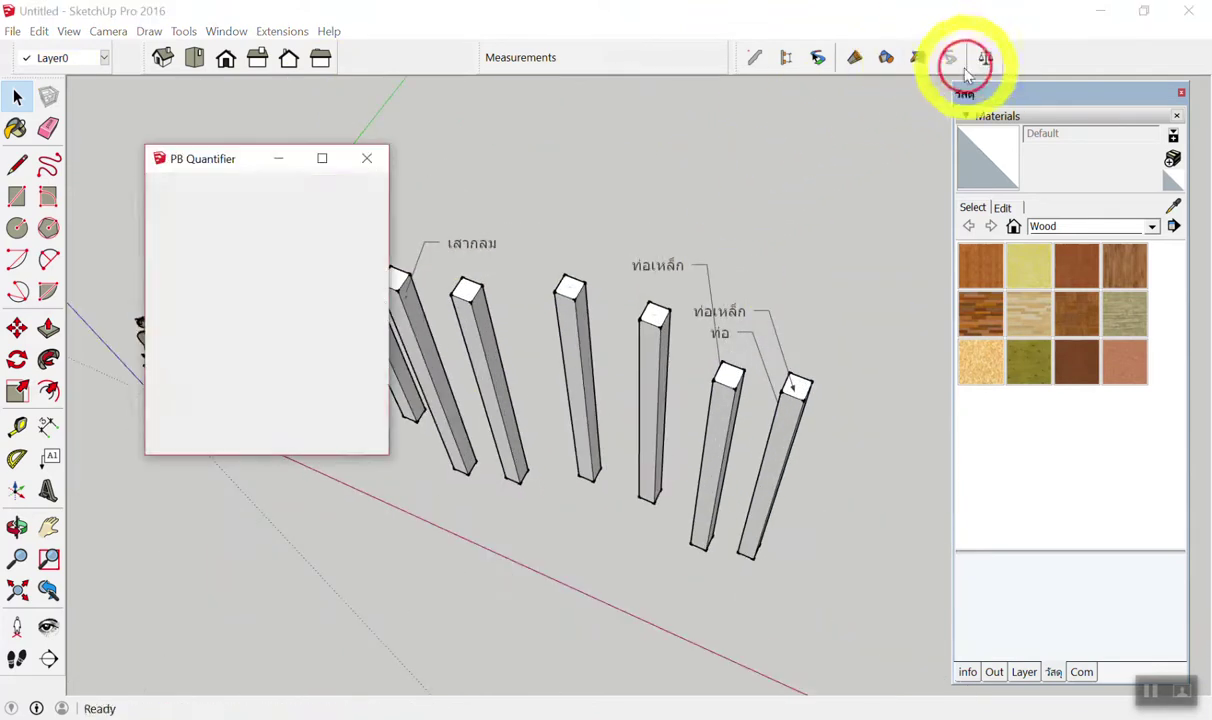
left_click_drag(241, 168, 668, 154)
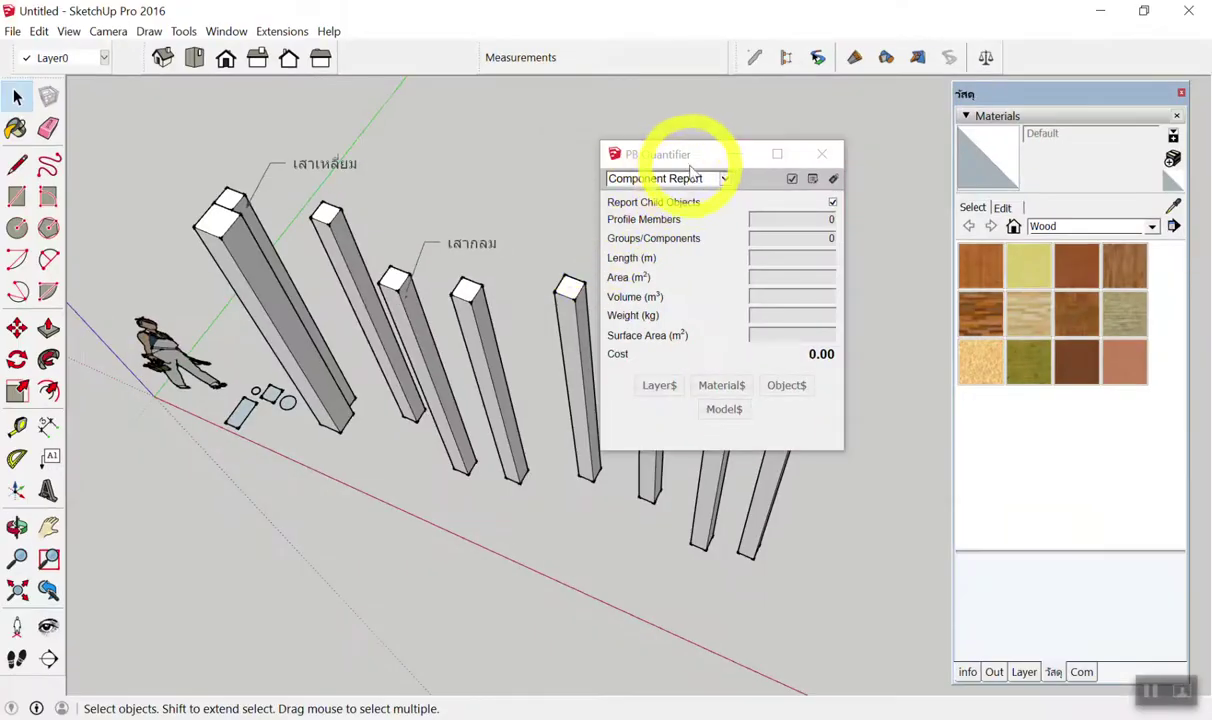
left_click_drag(742, 160, 838, 160)
left_click(572, 325)
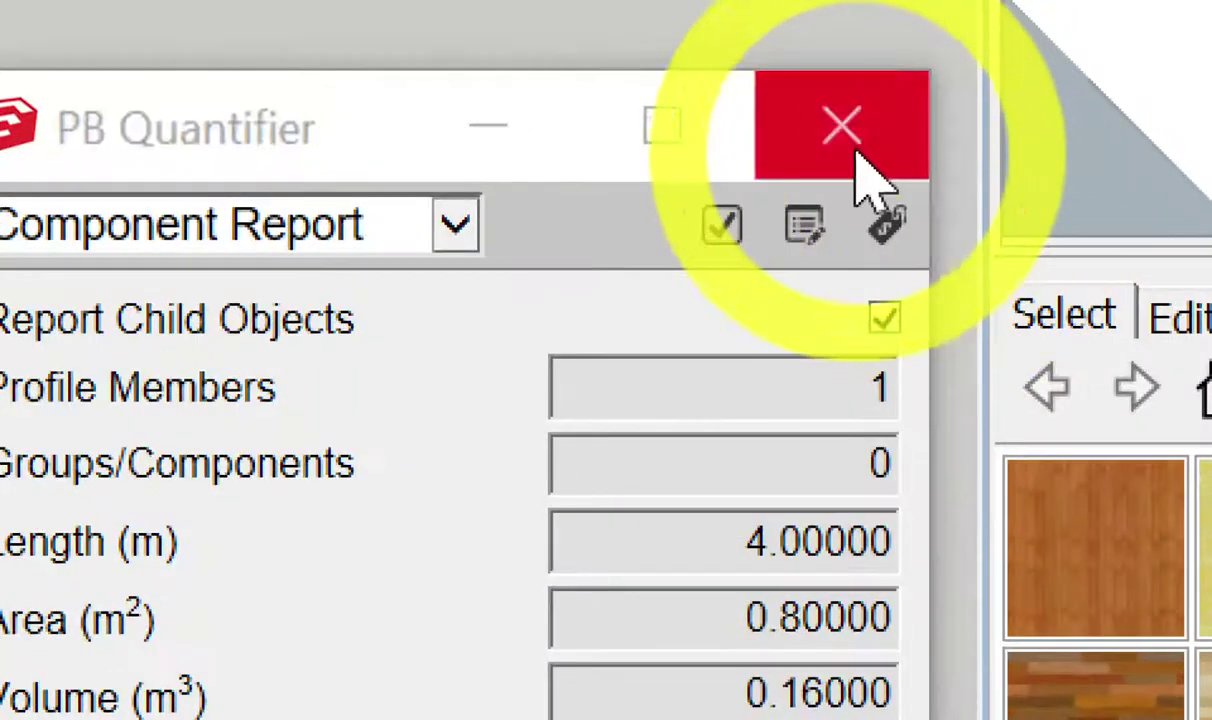
left_click(855, 160)
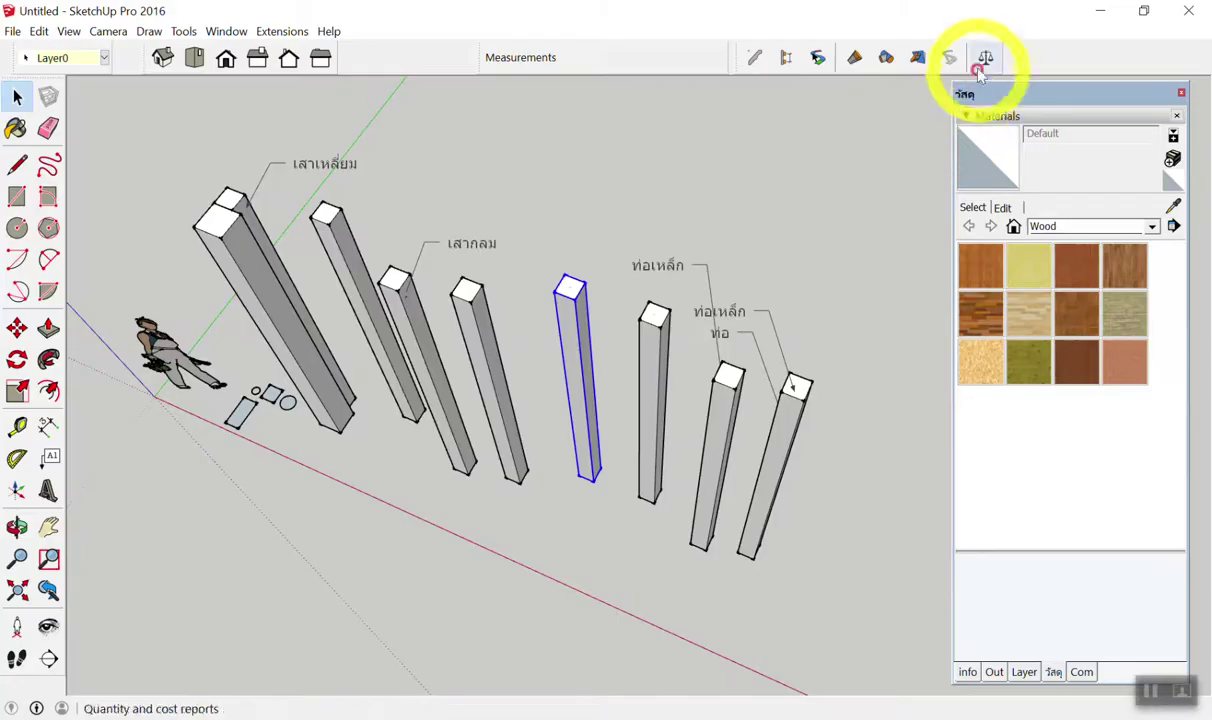
left_click(987, 57)
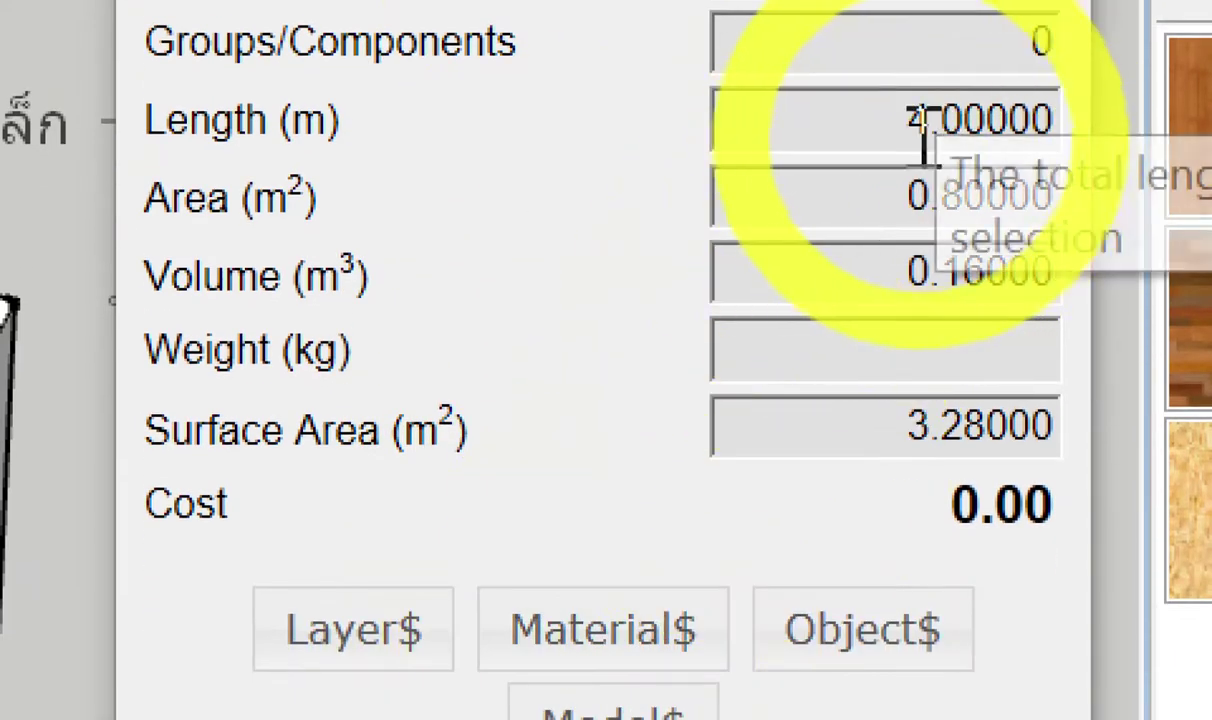
Check the column's 4 m length and 0.80000 area values.
left_click(990, 118)
left_click(785, 208)
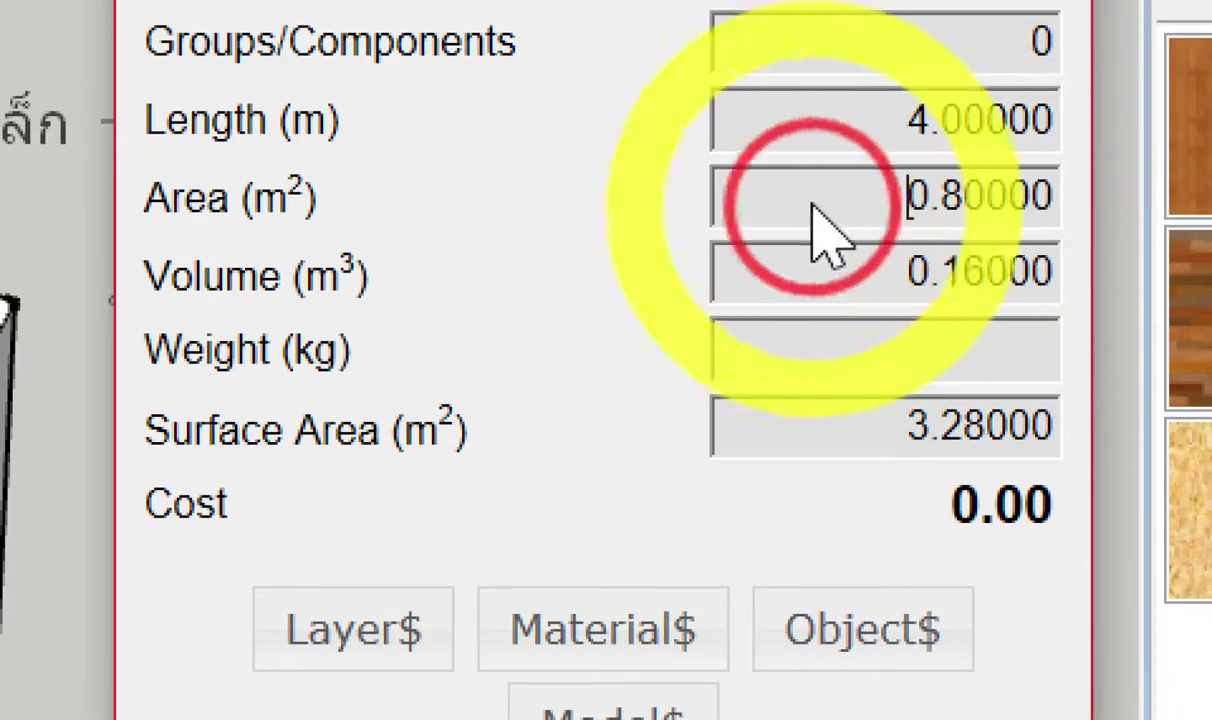
double_click(968, 203)
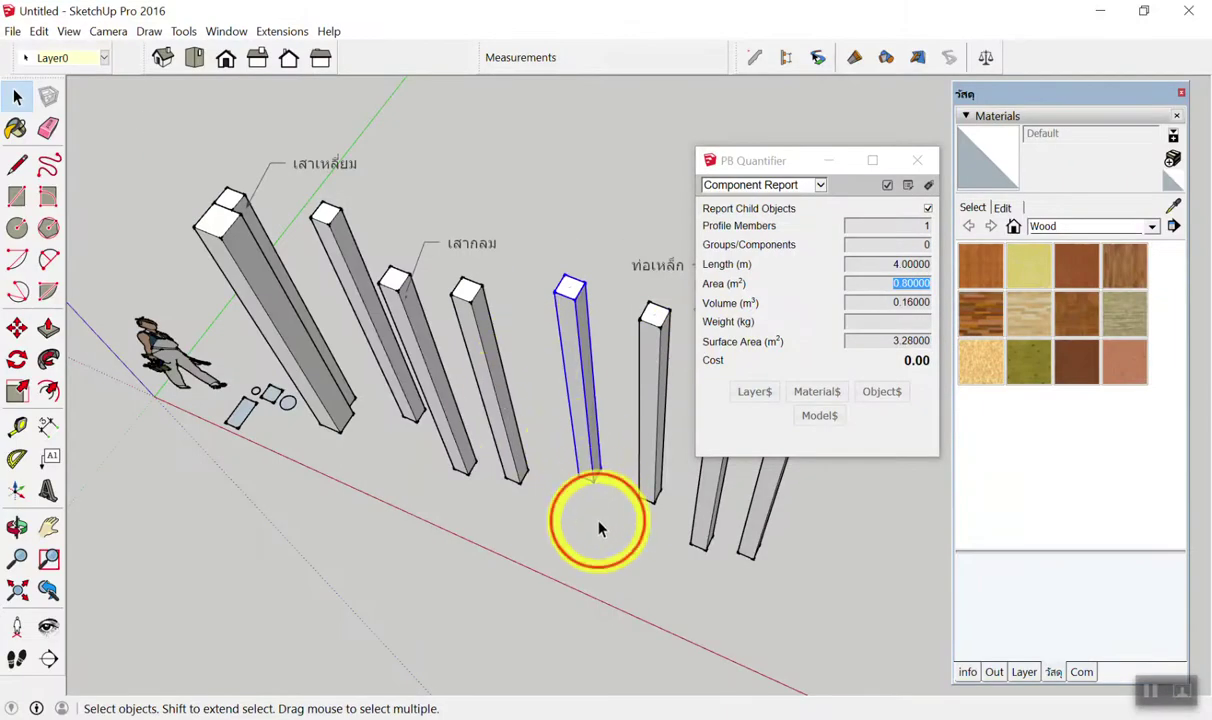
Reselect the square column to confirm its 4 m length, then close PB Quantifier.
left_click(598, 528)
scroll(572, 318, "up", 3)
scroll(560, 345, "down", 1)
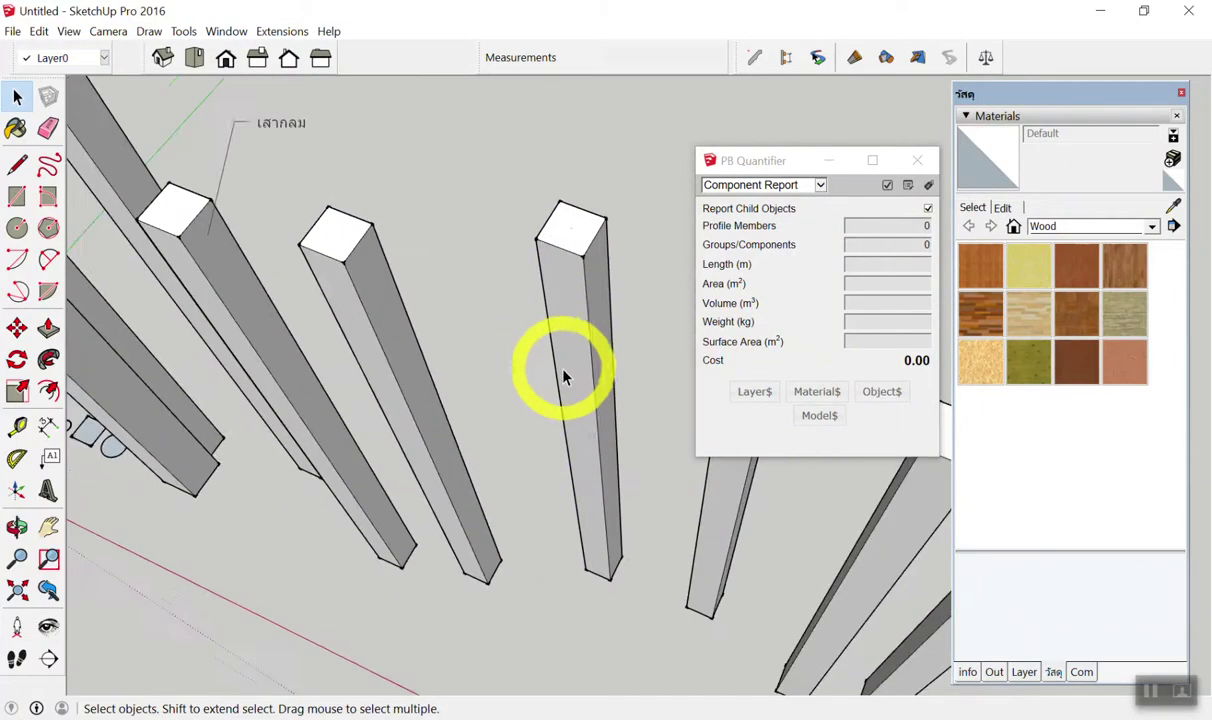
left_click_drag(560, 555, 535, 242)
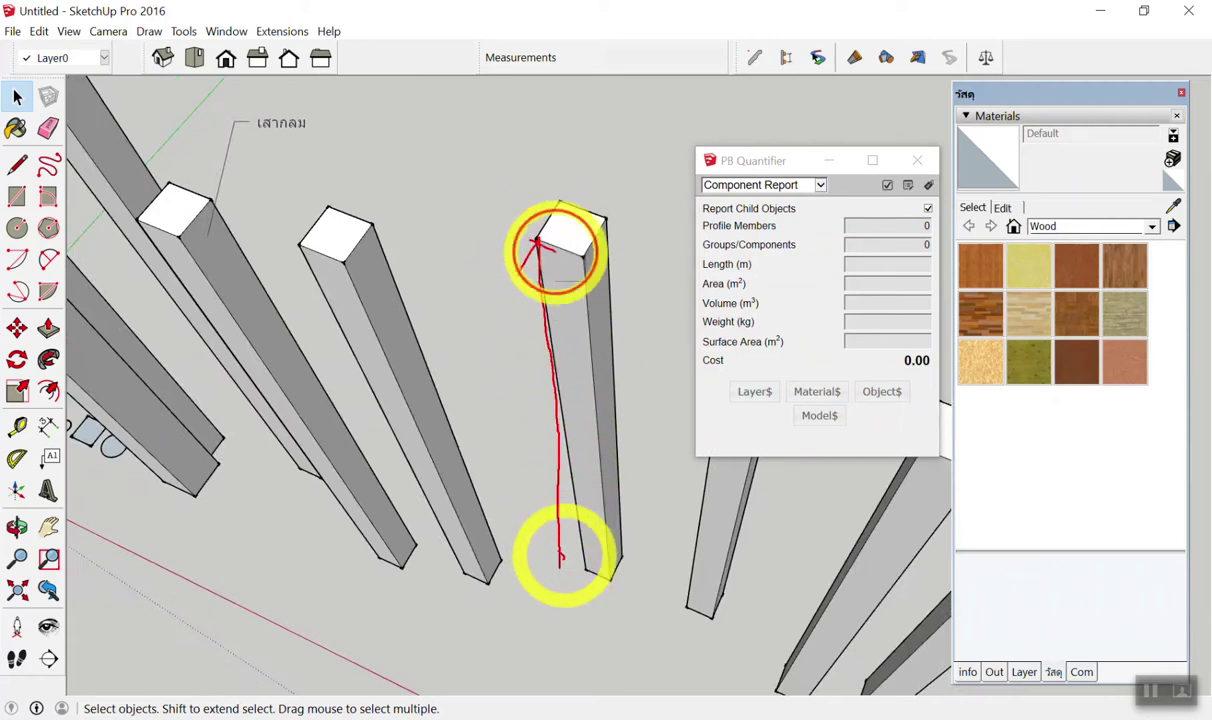
mouse_move(573, 371)
left_mouse_down()
mouse_move(590, 393)
mouse_move(572, 393)
left_mouse_up()
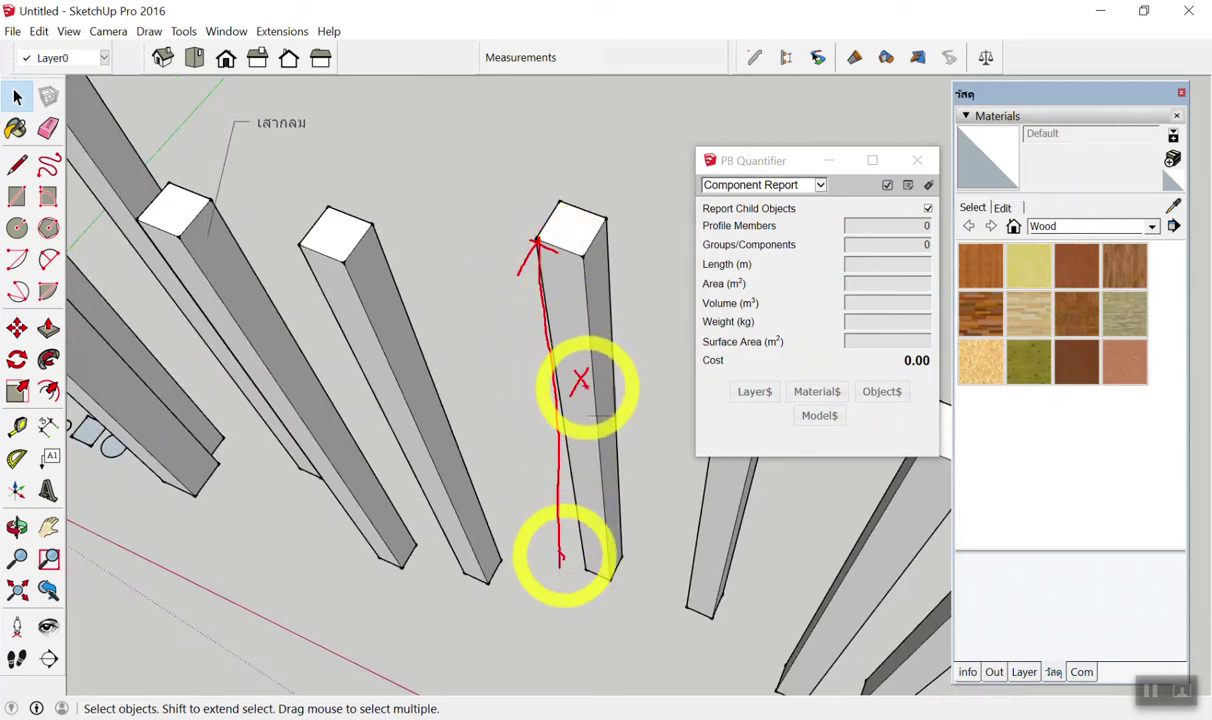
key("Escape")
left_click(579, 338)
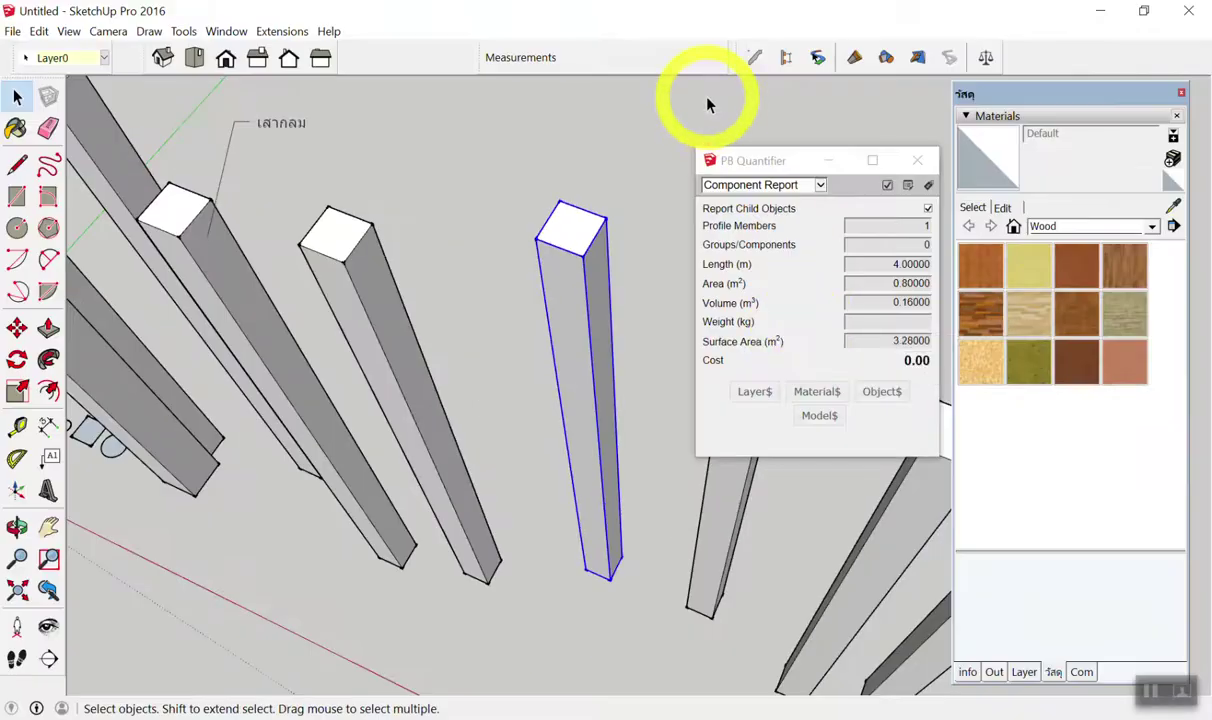
left_click(918, 160)
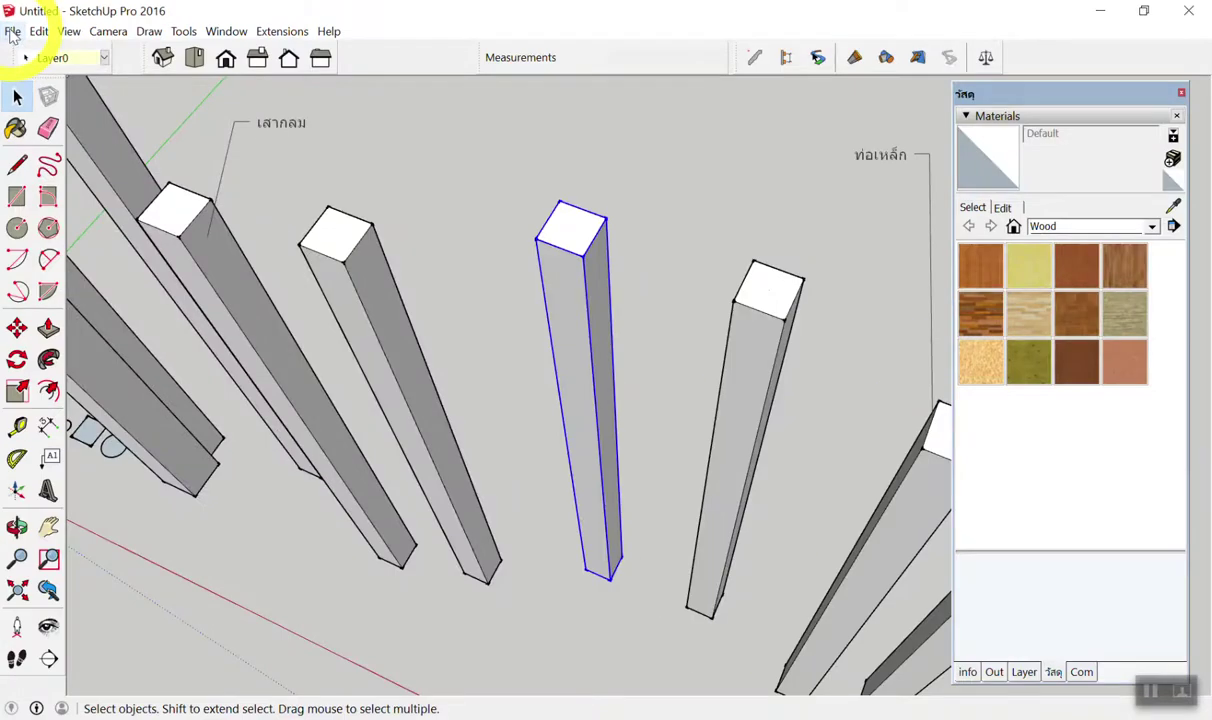
Open the Quantifier model from SketchUp > Work Shop, discarding the untitled model's changes.
left_click(12, 33)
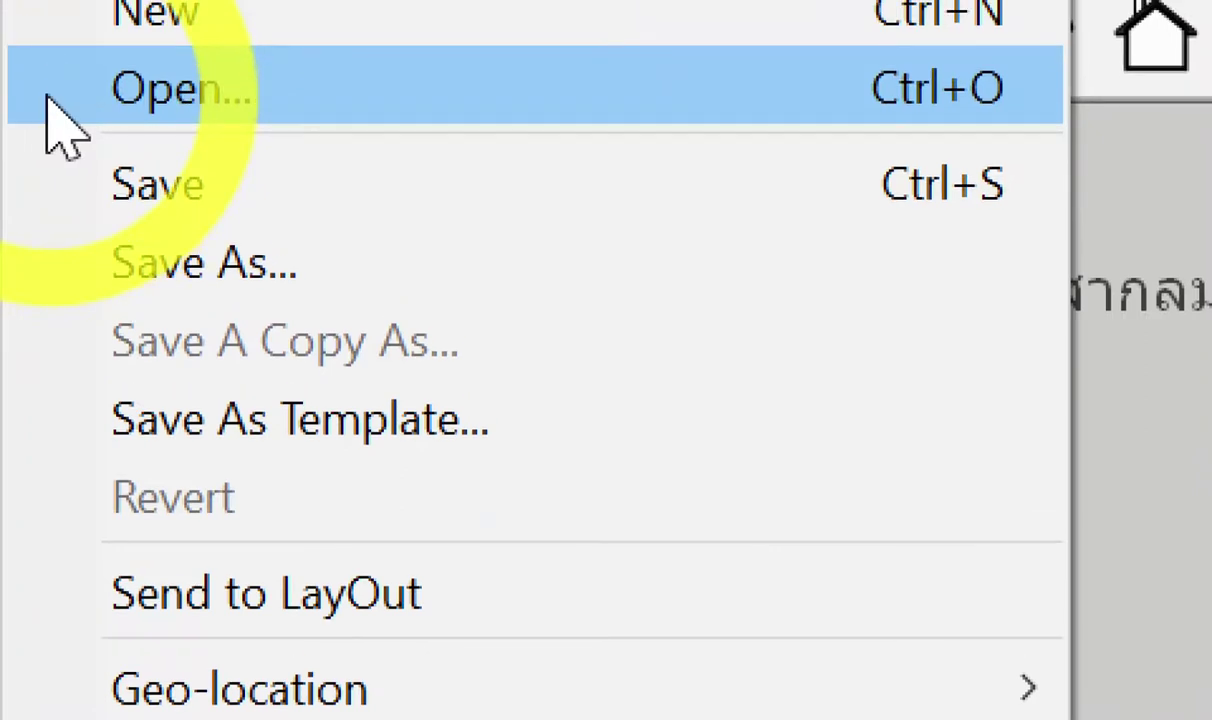
left_click(48, 100)
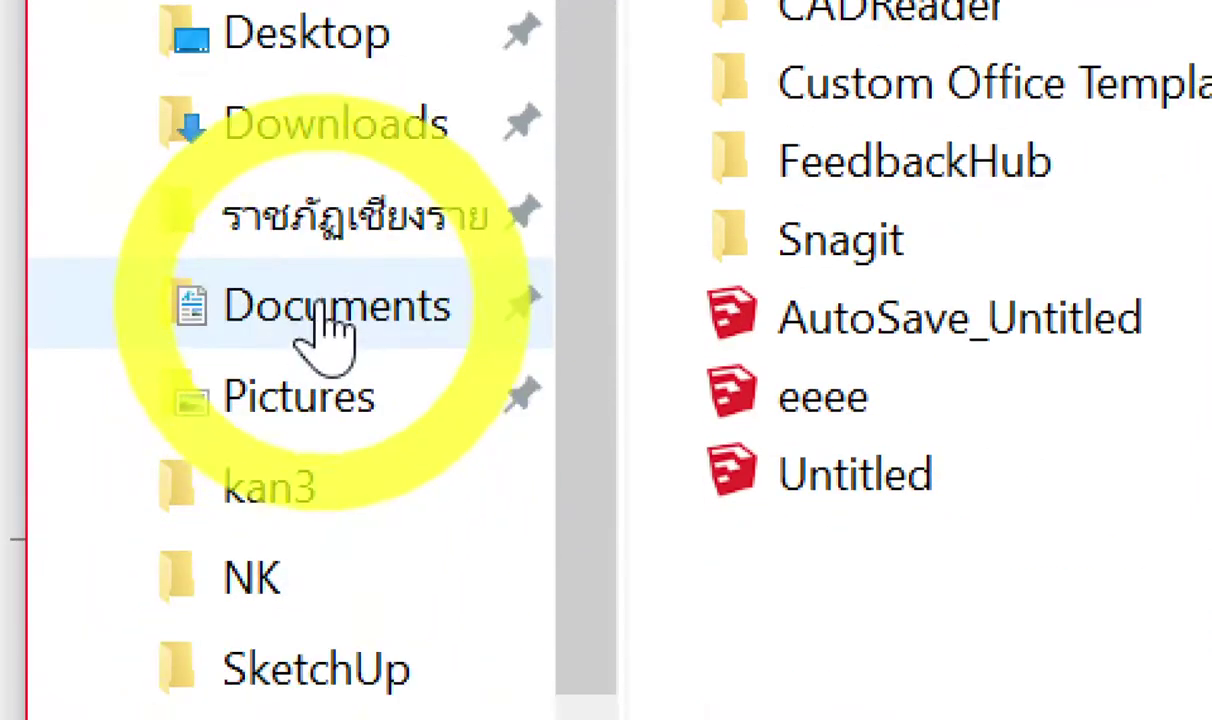
left_click(290, 216)
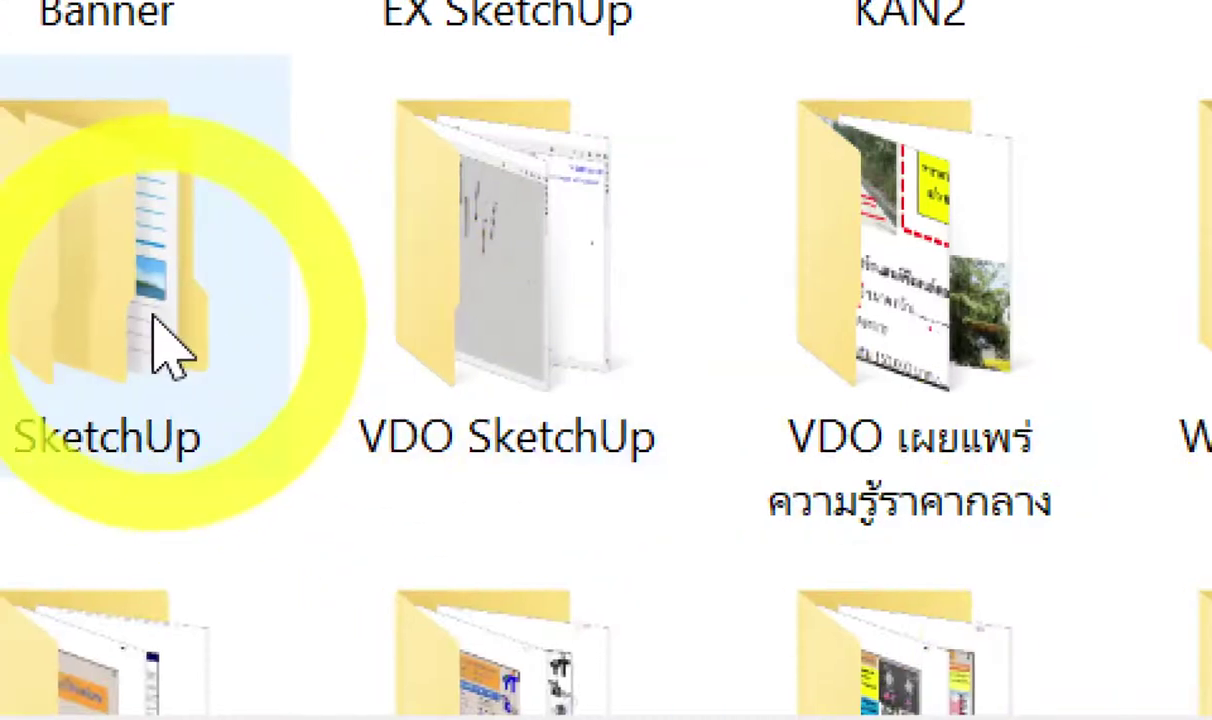
double_click(170, 345)
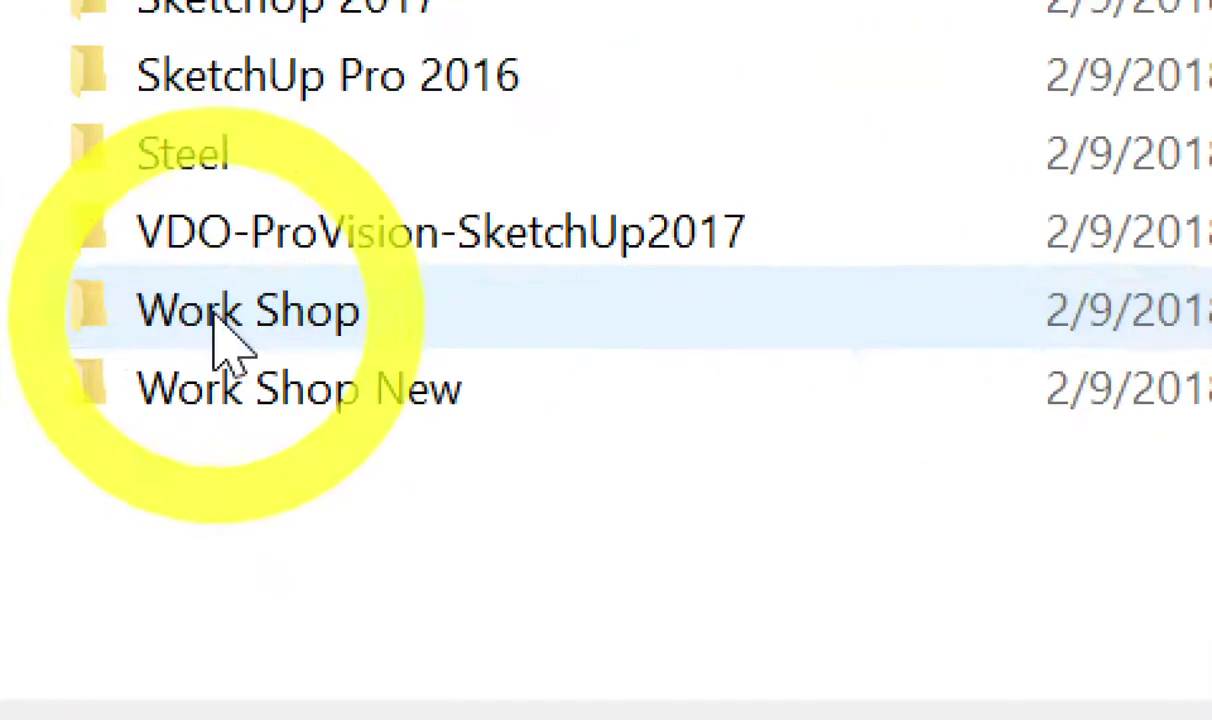
left_click(214, 313)
mouse_move(248, 311)
double_click(204, 325)
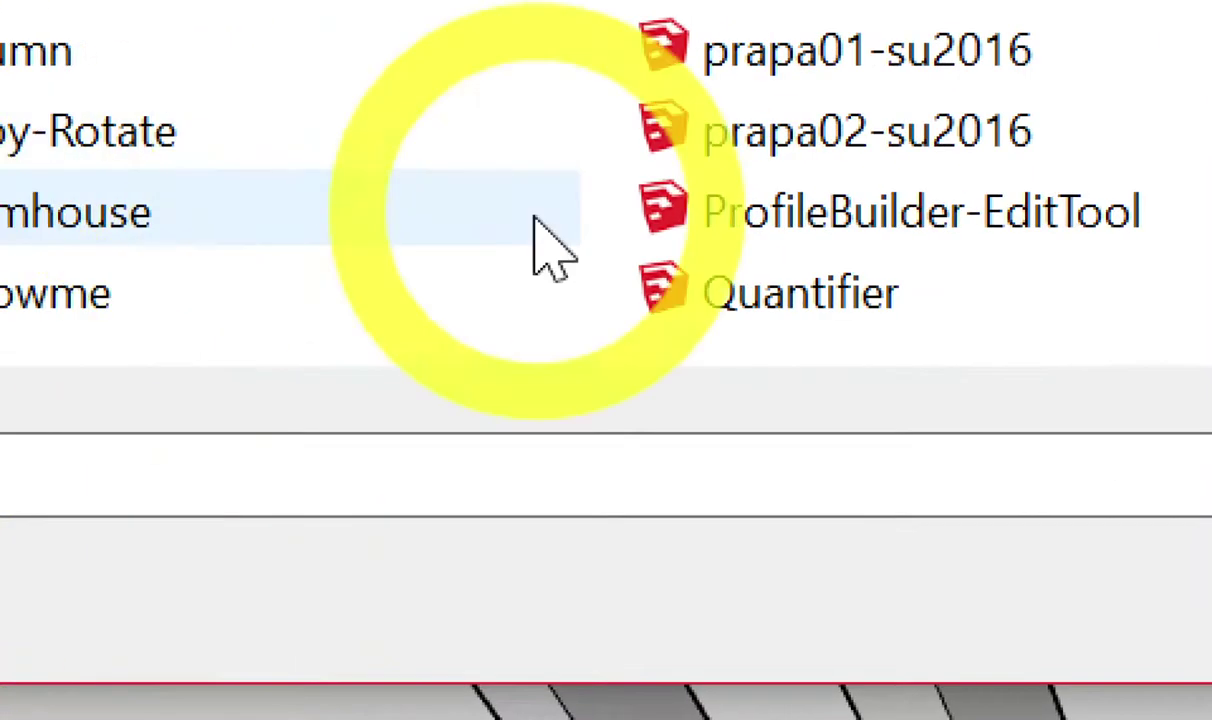
mouse_move(800, 300)
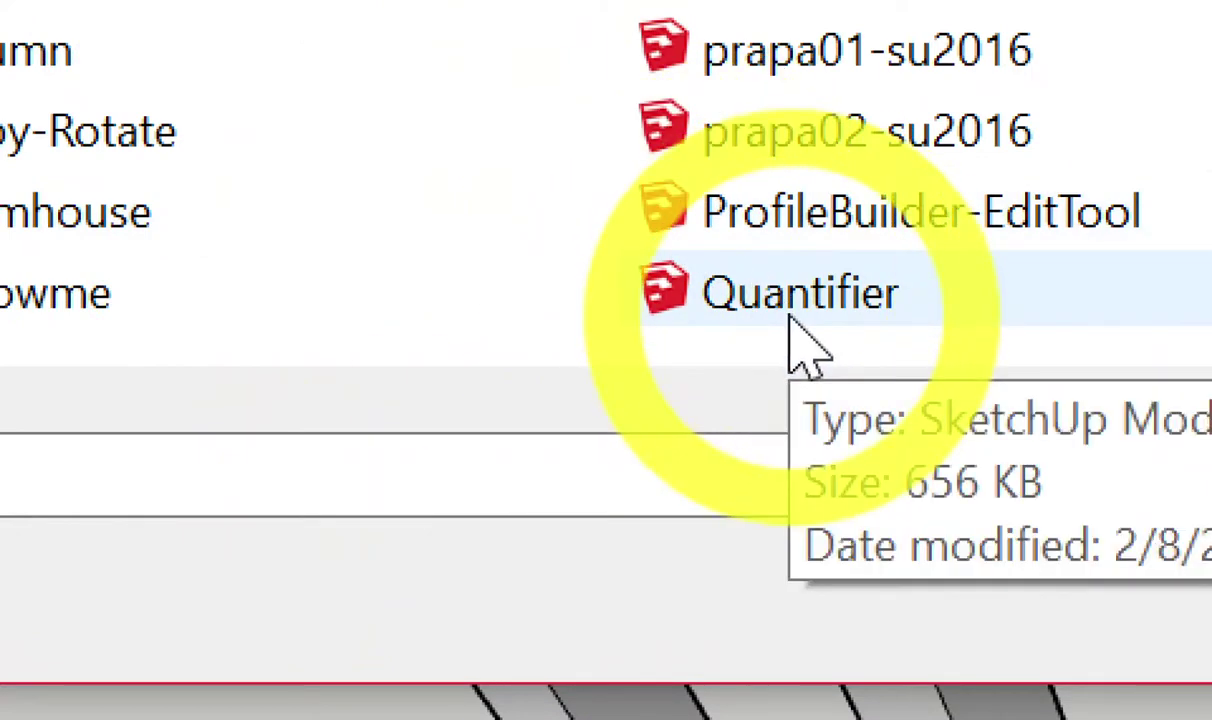
double_click(790, 318)
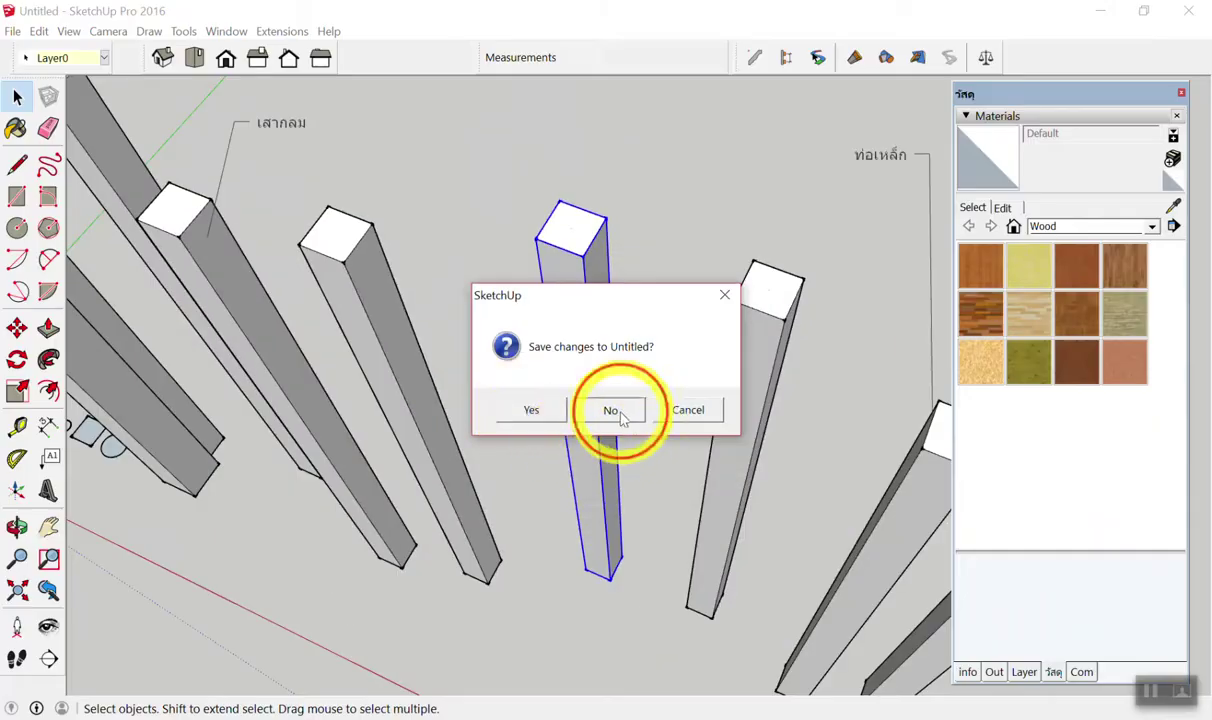
left_click(610, 410)
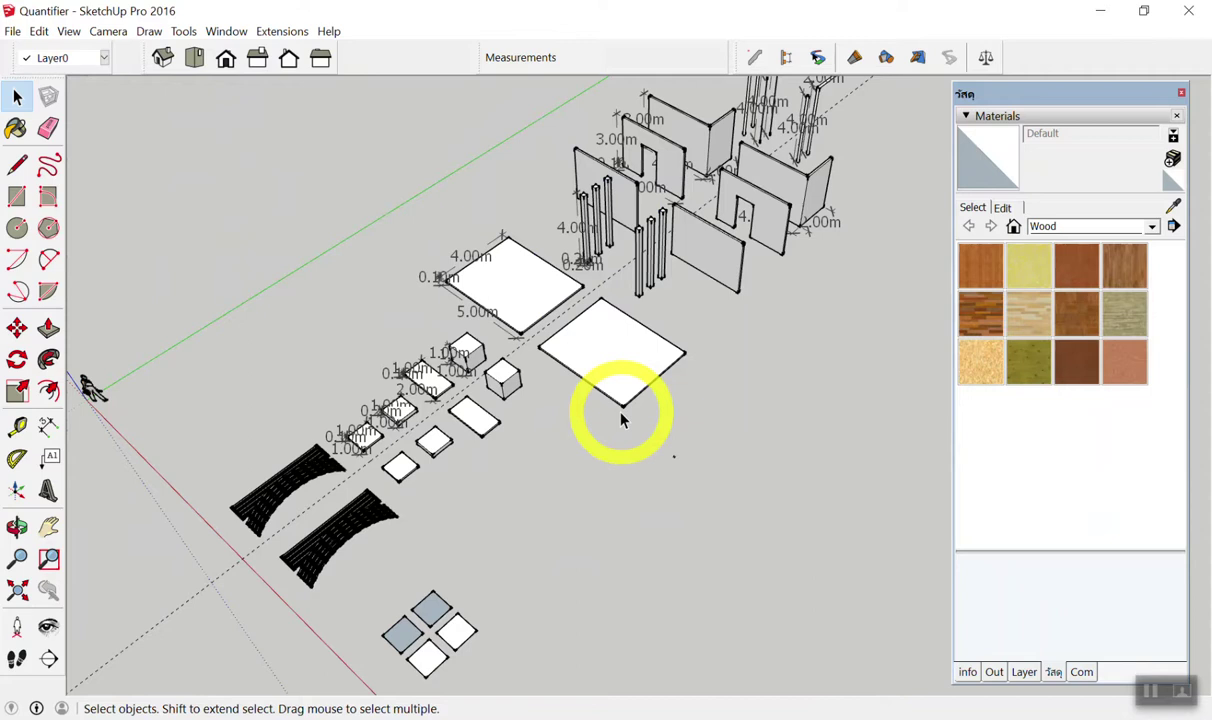
middle_click_drag(620, 420, 517, 457)
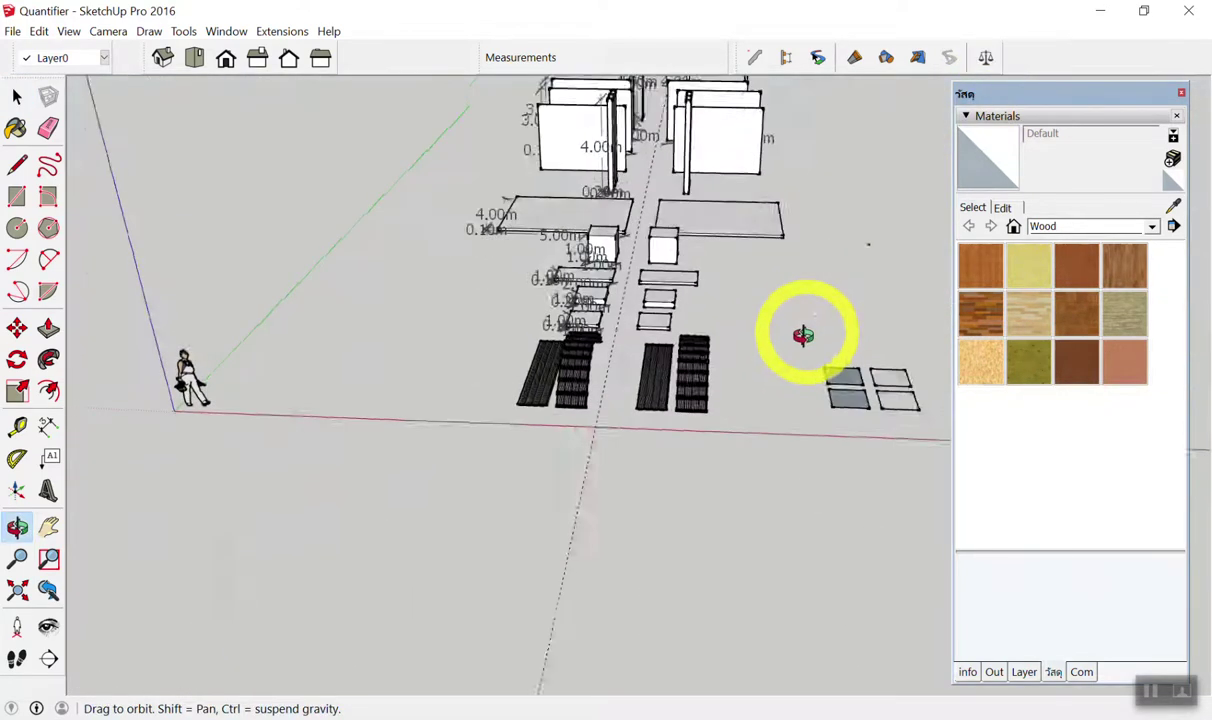
middle_click_drag(517, 457, 752, 354)
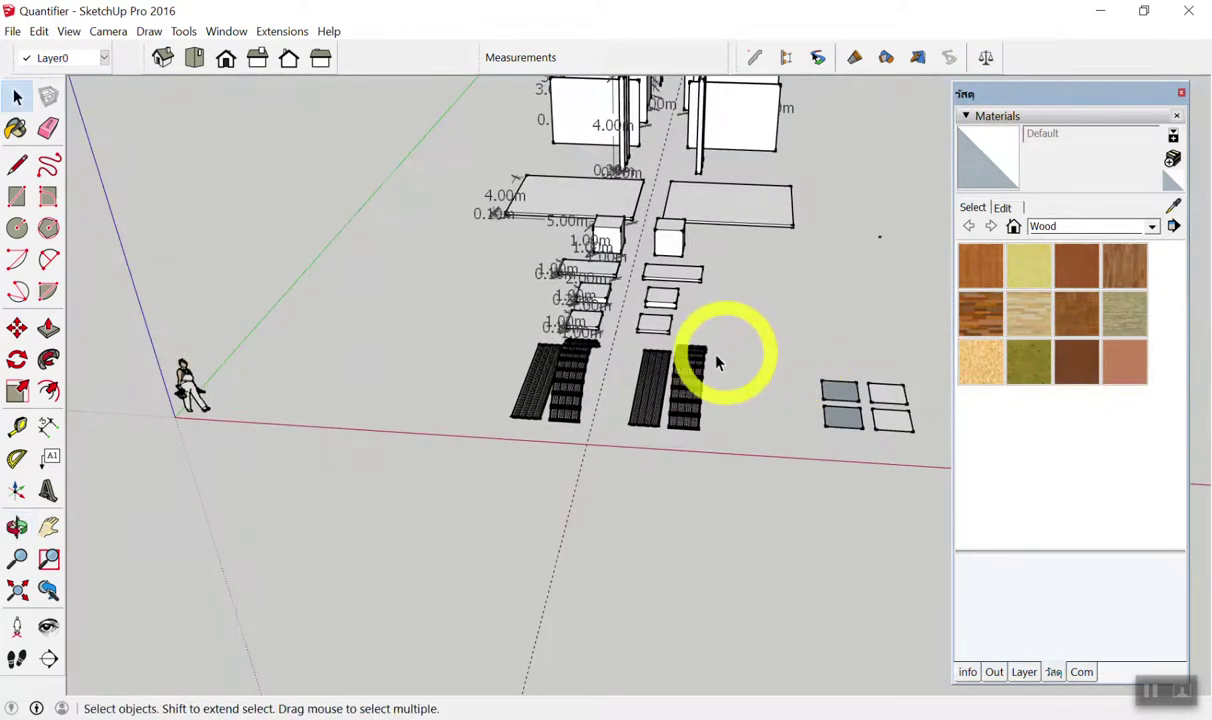
scroll(648, 312, "up", 2)
scroll(648, 312, "down", 2)
scroll(630, 360, "down", 2)
mouse_move(630, 360)
middle_mouse_down()
mouse_move(676, 135)
mouse_move(633, 280)
mouse_move(533, 387)
mouse_move(568, 447)
mouse_move(533, 406)
mouse_move(887, 257)
mouse_move(709, 371)
mouse_move(641, 490)
mouse_move(887, 303)
mouse_move(641, 481)
mouse_move(657, 481)
mouse_move(632, 490)
mouse_move(611, 425)
middle_mouse_up()
scroll(573, 433, "down", 1)
scroll(555, 418, "up", 2)
scroll(632, 490, "up", 2)
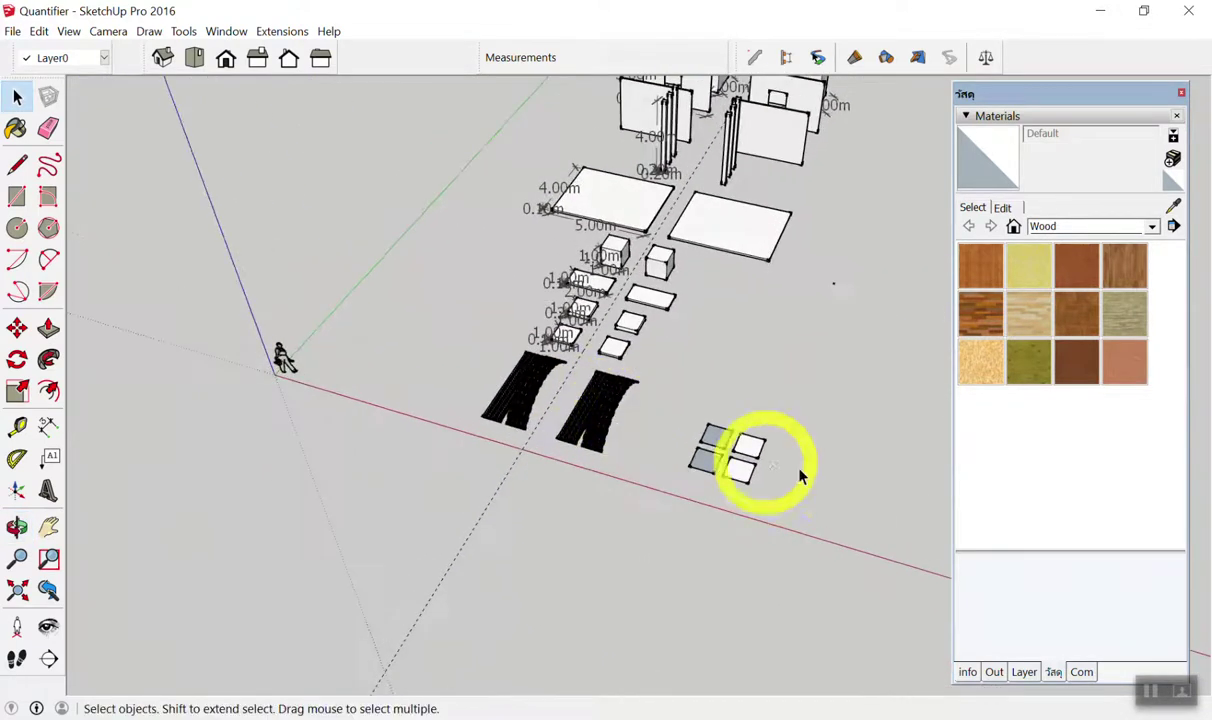
scroll(672, 428, "up", 2)
scroll(672, 428, "down", 3)
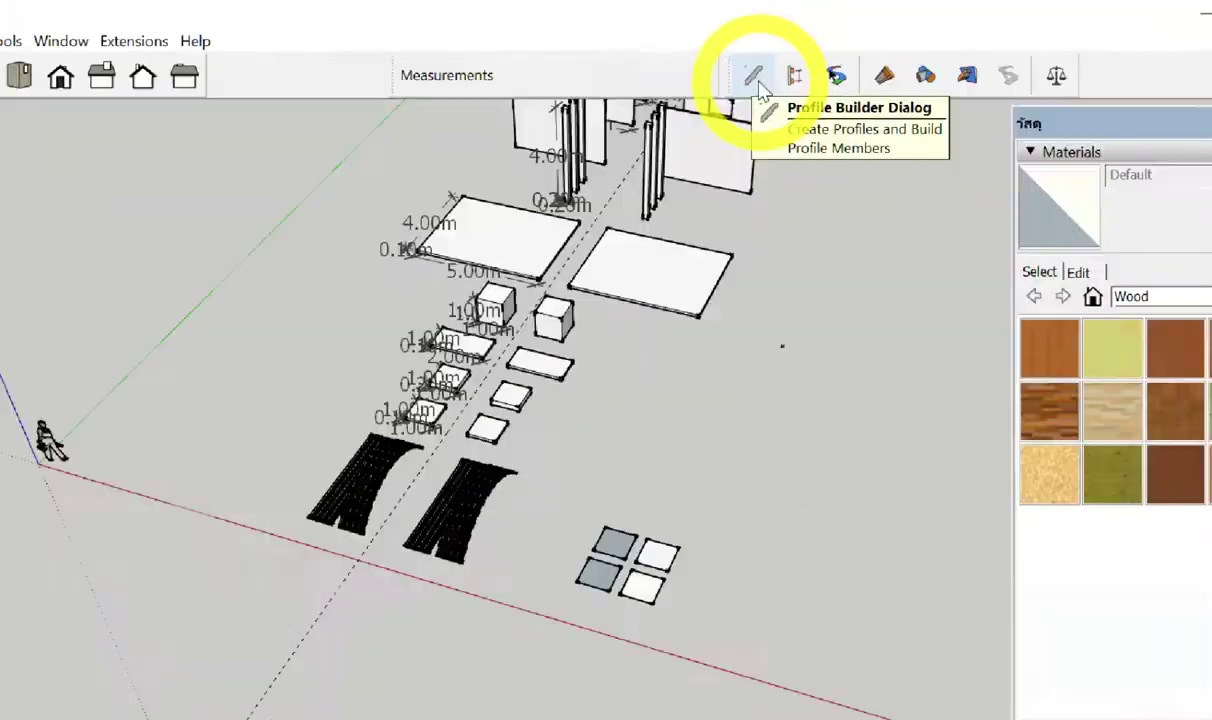
Sample the right curved member's เมทัลชีท profile, about 0.81 × 0.02 m, into Profile Builder.
left_click(755, 58)
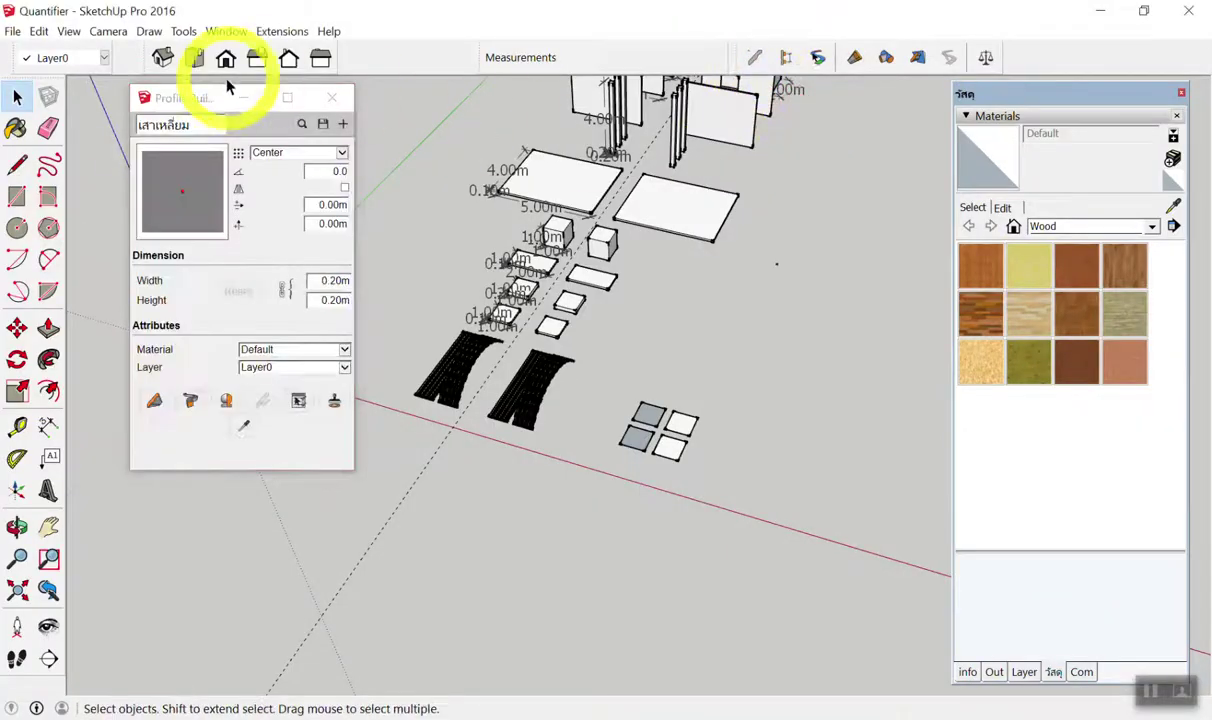
left_click_drag(172, 104, 878, 176)
scroll(419, 379, "up", 3)
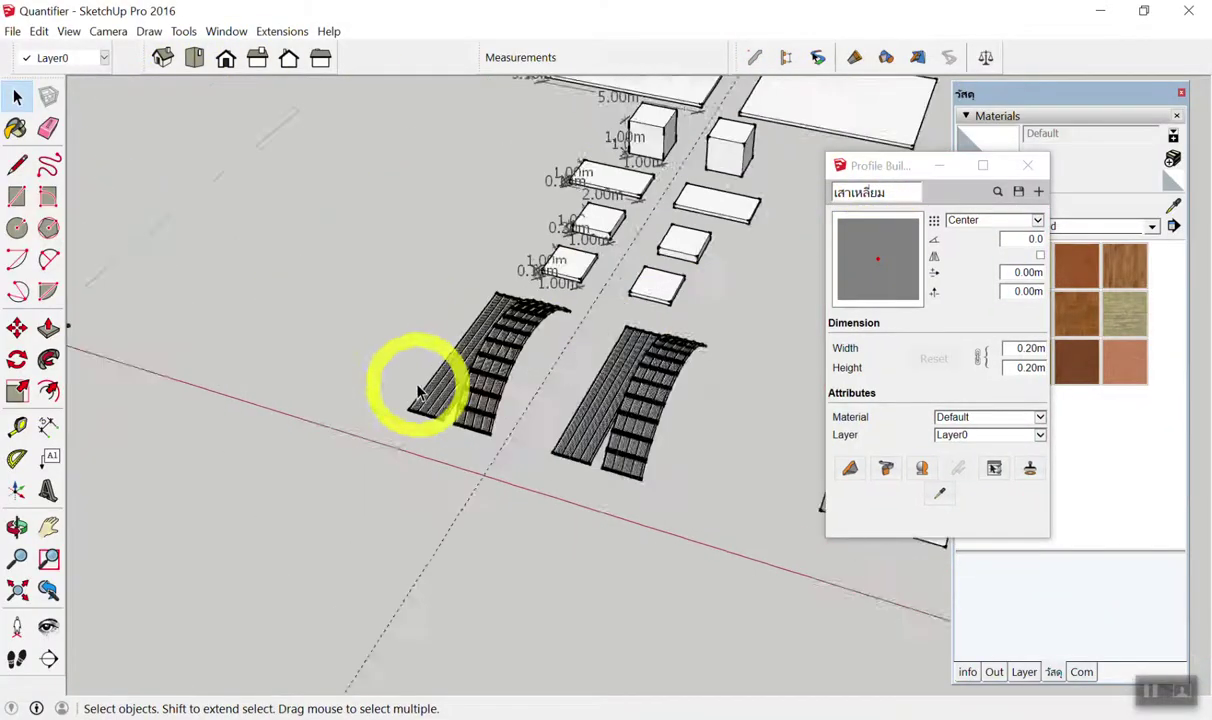
scroll(465, 379, "up", 3)
scroll(618, 308, "down", 2)
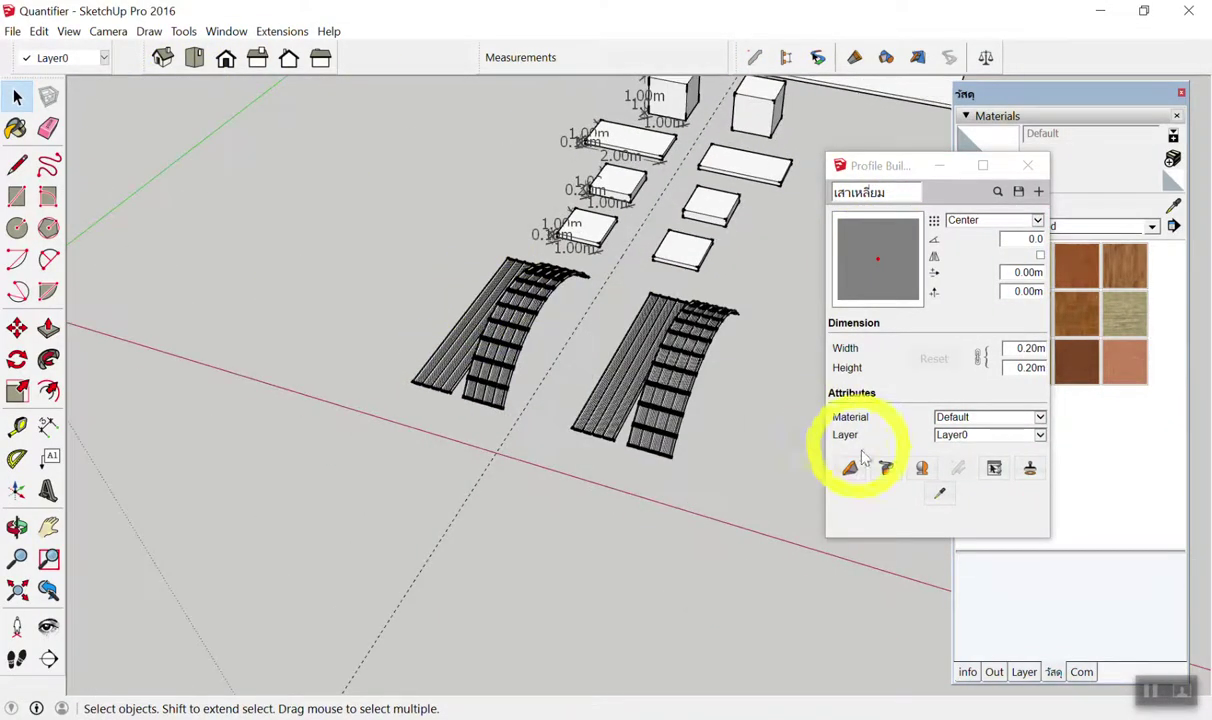
left_click(942, 495)
left_click(624, 355)
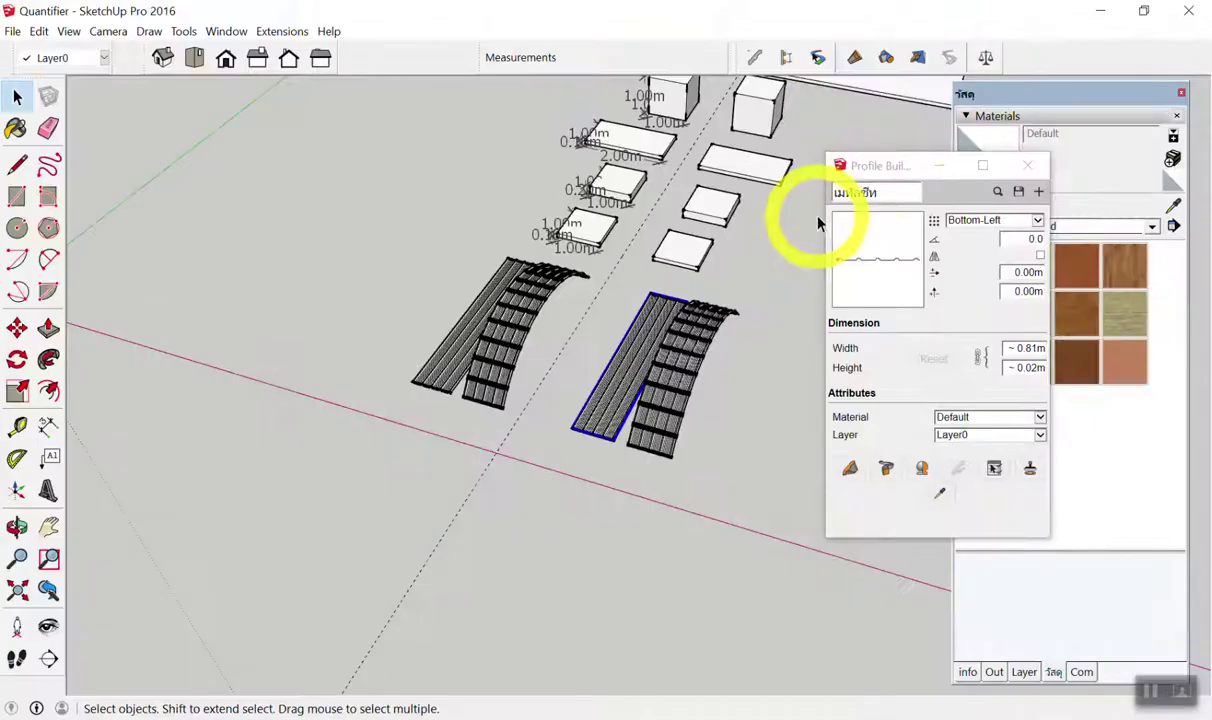
left_click_drag(890, 170, 948, 152)
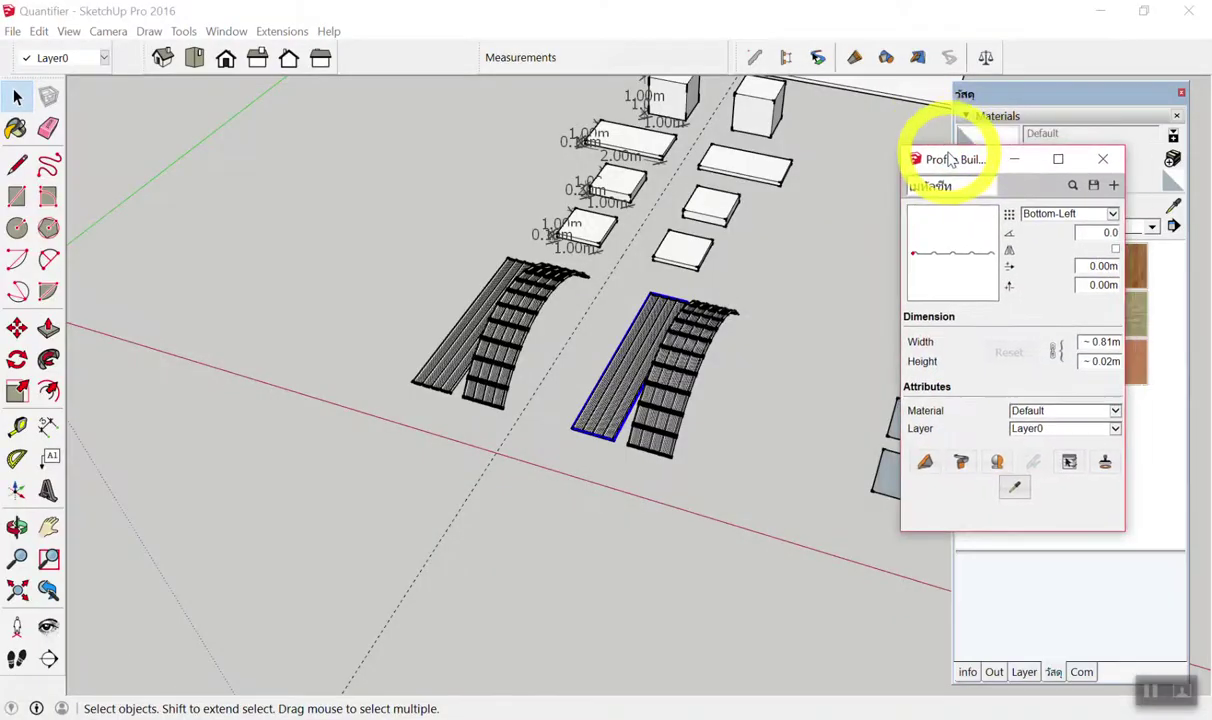
left_click_drag(935, 148, 953, 190)
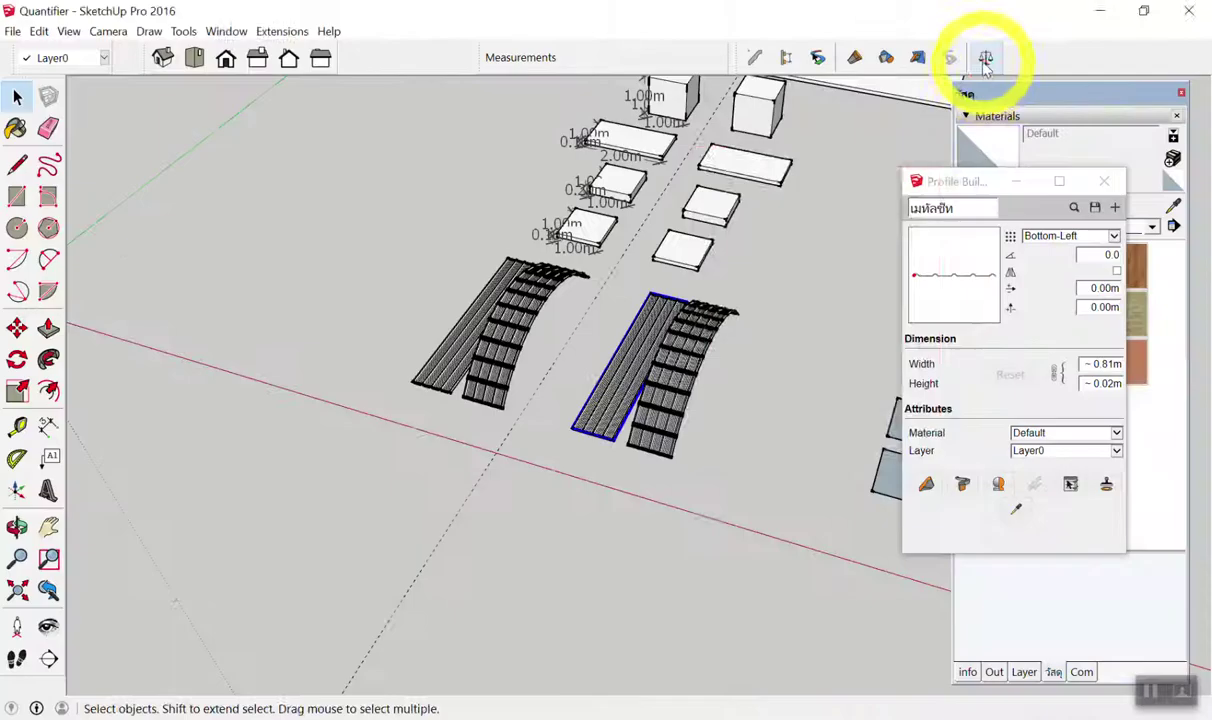
Open PB Quantifier and arrange it alongside the Profile Builder panel.
left_click(995, 85)
mouse_move(781, 168)
left_mouse_down()
mouse_move(968, 155)
mouse_move(1013, 134)
left_mouse_up()
left_click(974, 238)
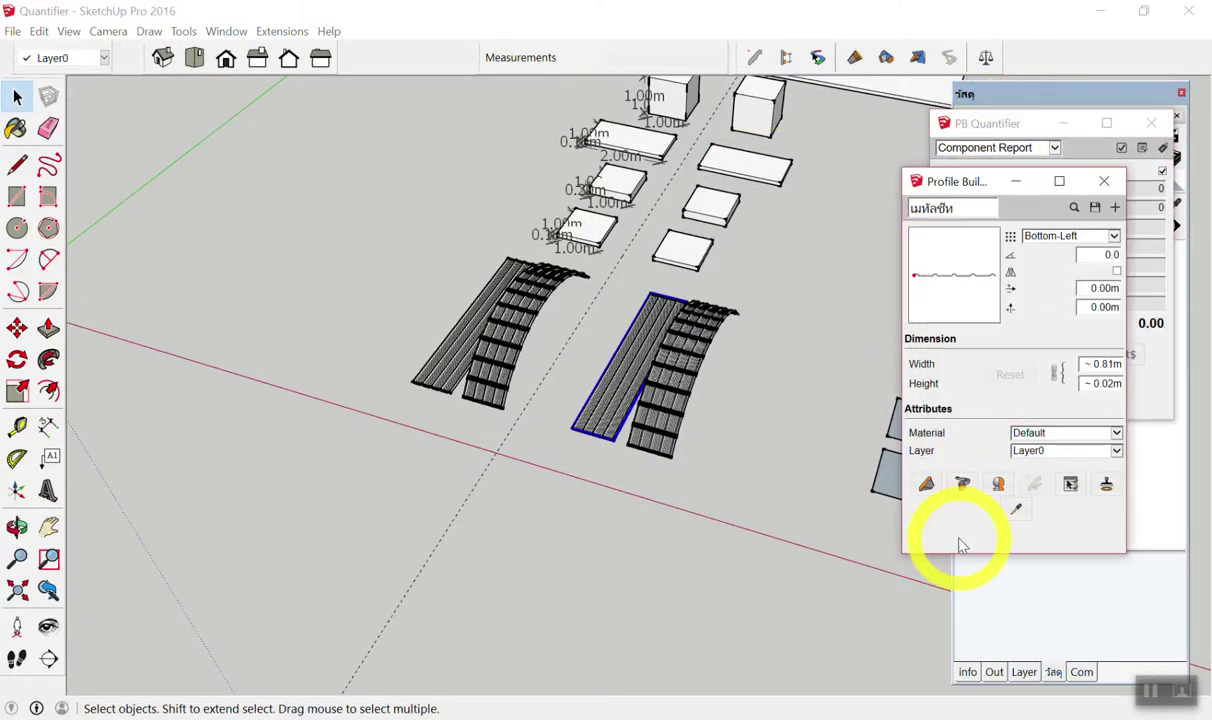
left_click_drag(985, 200, 975, 186)
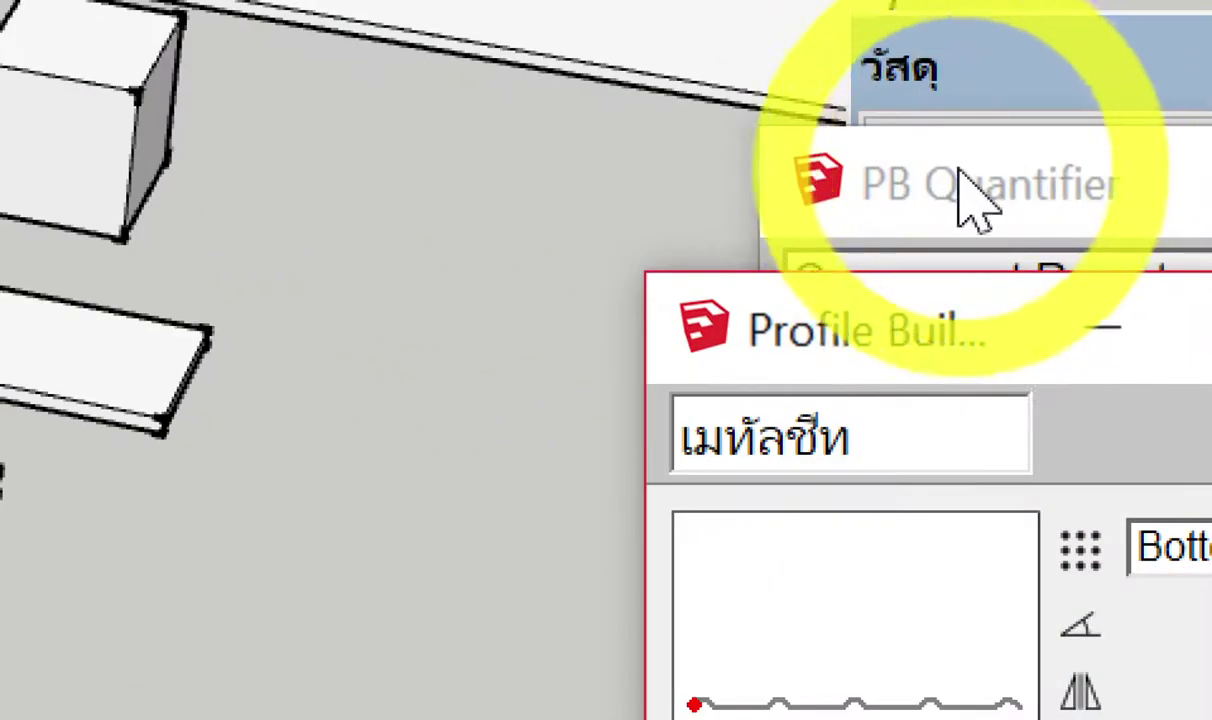
left_click(915, 195)
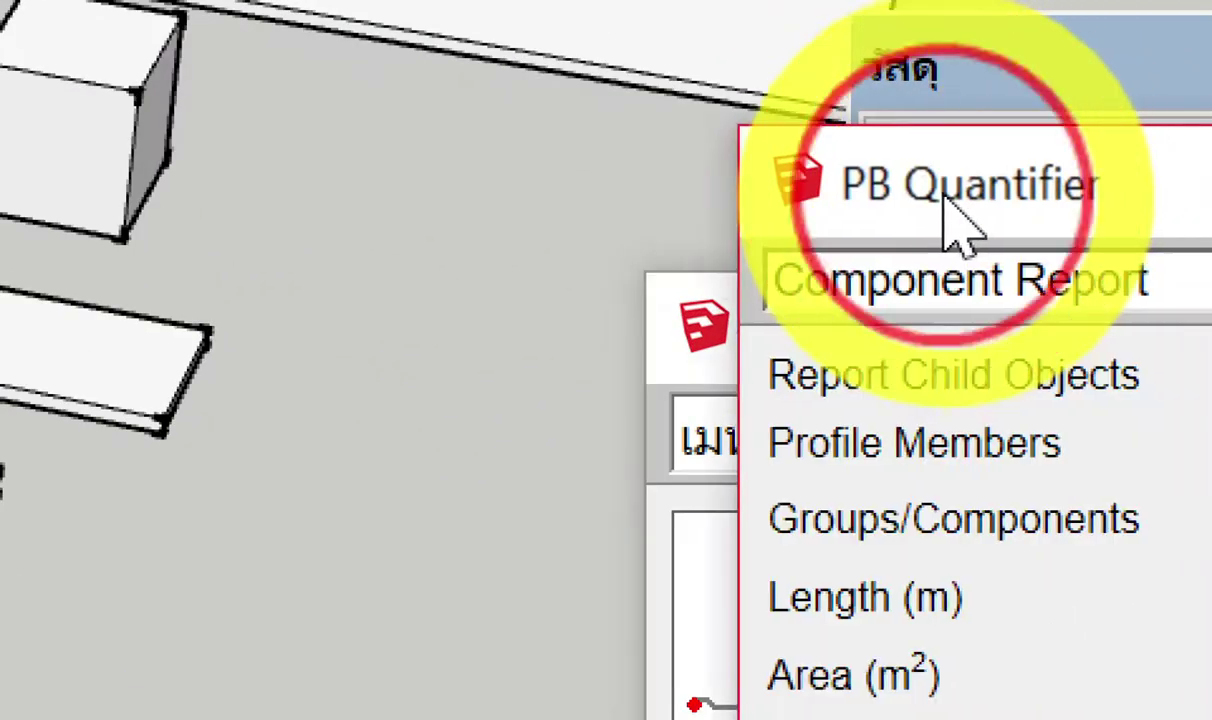
left_click(690, 520)
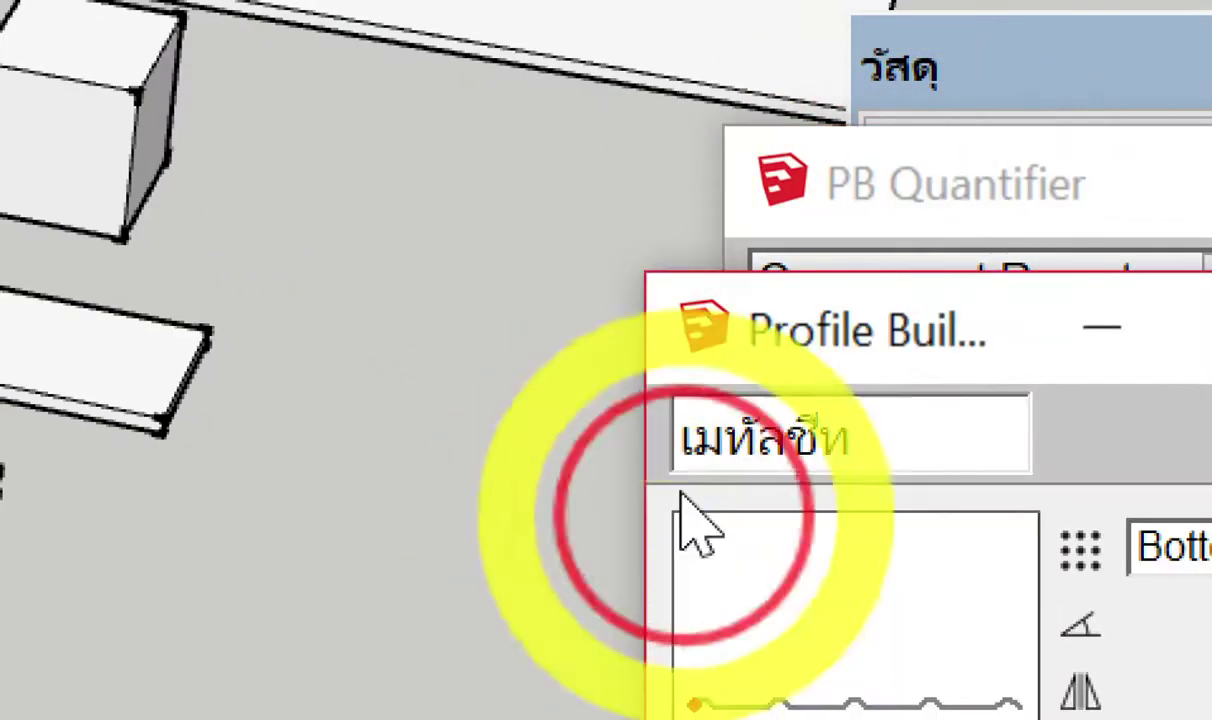
left_click(848, 370)
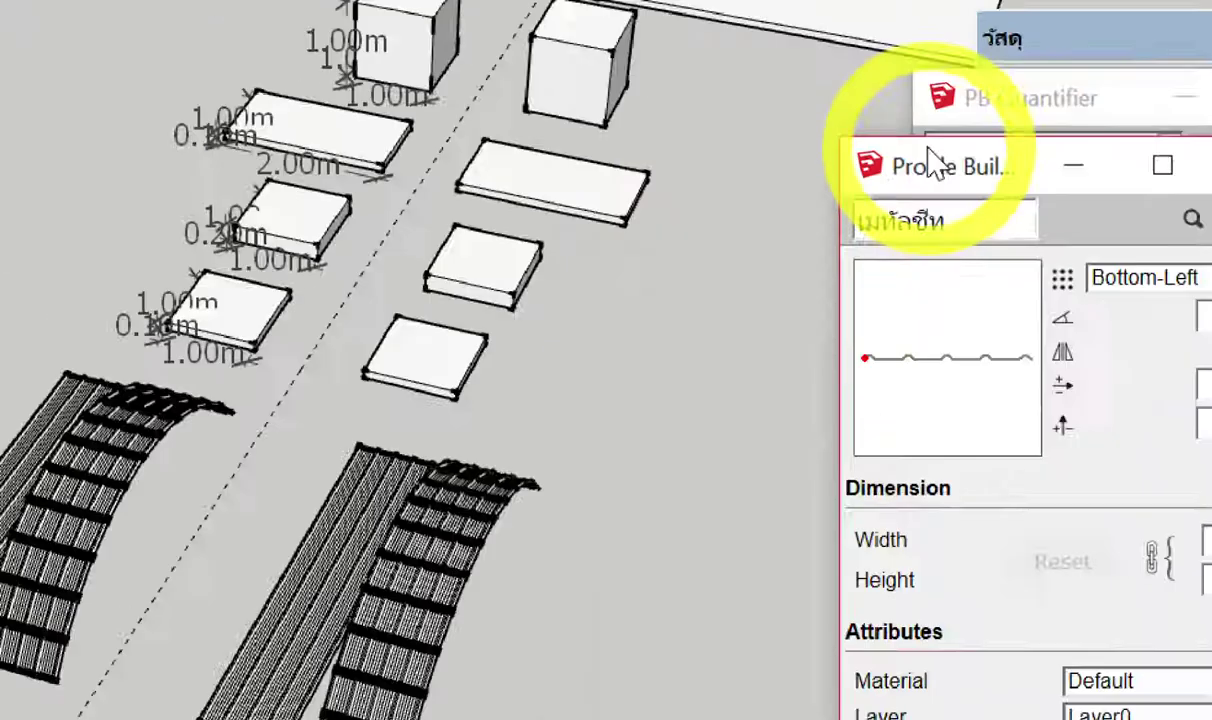
Sample the flat right-hand sheet's profile with Profile Builder's eyedropper.
scroll(700, 330, "down", 2)
scroll(676, 360, "up", 3)
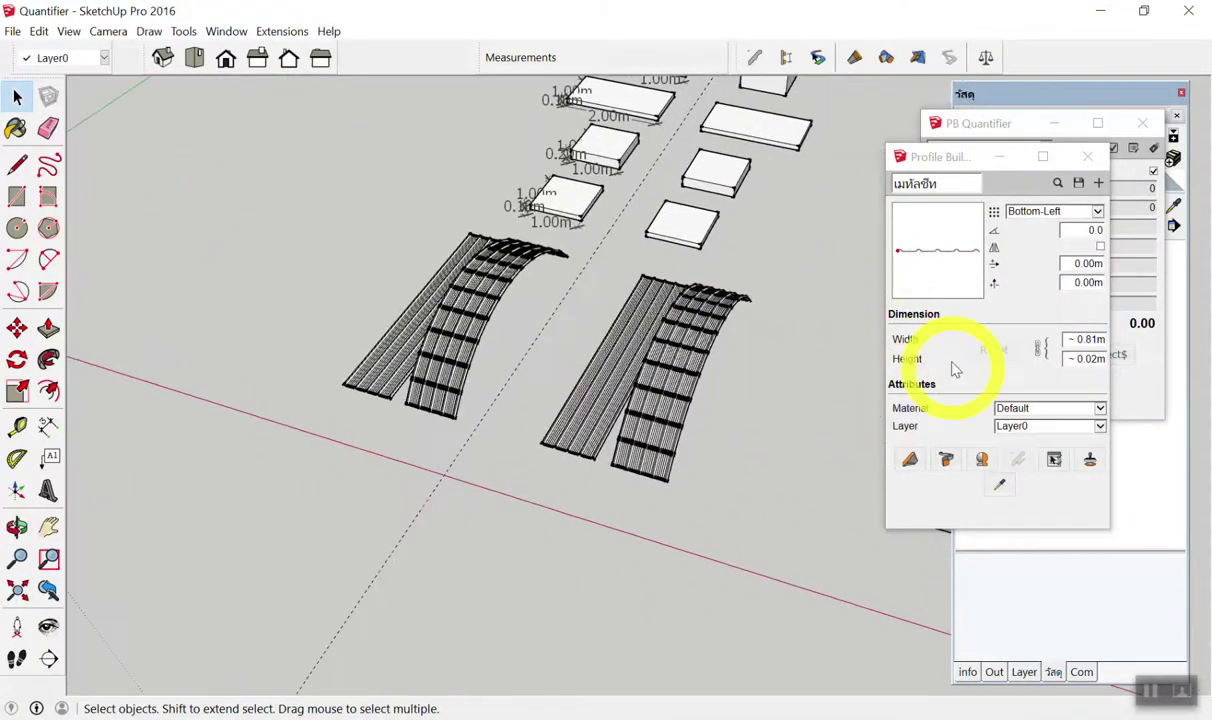
left_click(999, 486)
left_click(630, 338)
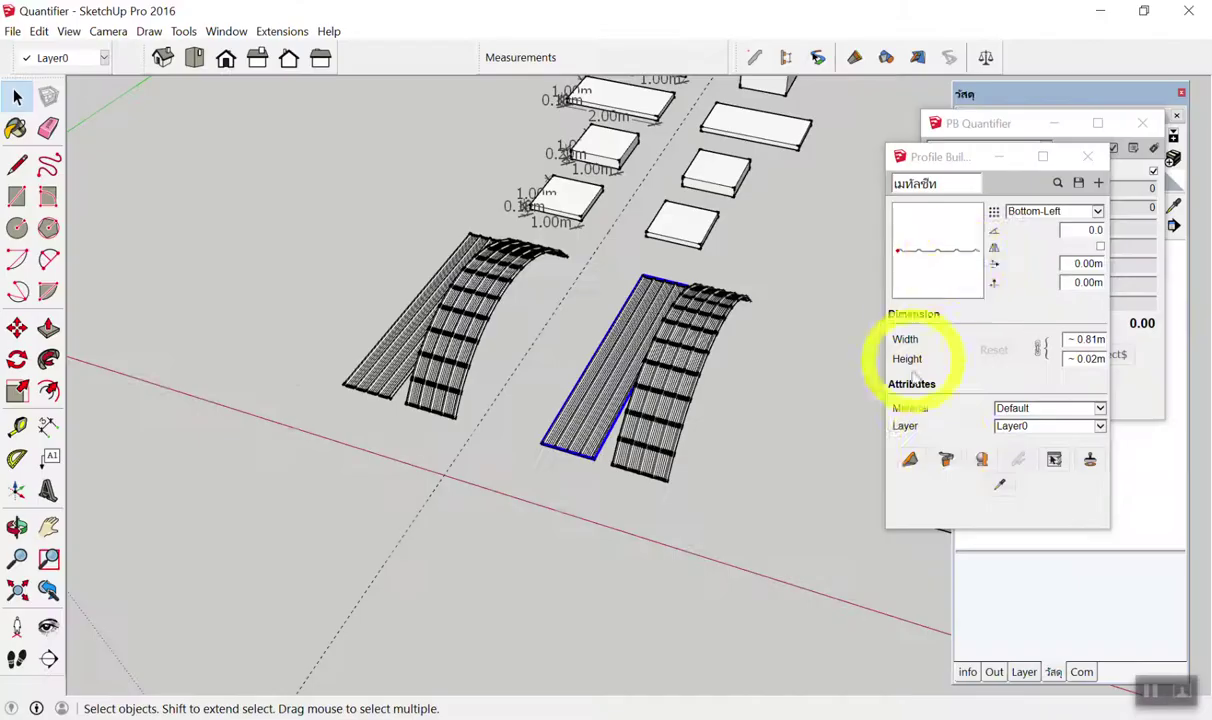
Orbit around the roof sheets and select the flat sheet on the left.
scroll(533, 270, "up", 2)
mouse_move(533, 270)
middle_mouse_down()
mouse_move(555, 338)
mouse_move(617, 365)
mouse_move(420, 288)
middle_mouse_up()
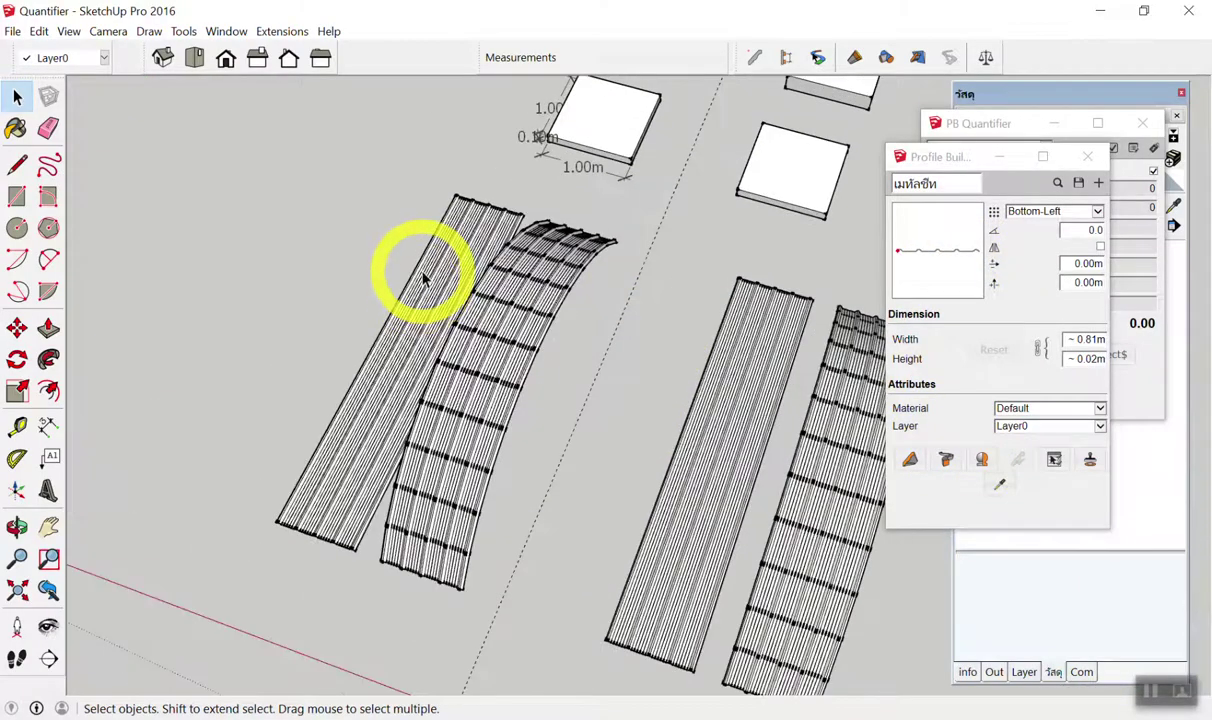
mouse_move(422, 278)
middle_mouse_down()
mouse_move(446, 344)
mouse_move(590, 87)
mouse_move(468, 346)
mouse_move(246, 168)
mouse_move(500, 249)
mouse_move(460, 287)
mouse_move(370, 292)
mouse_move(465, 330)
mouse_move(425, 384)
mouse_move(698, 406)
mouse_move(763, 281)
middle_mouse_up()
scroll(428, 345, "up", 3)
scroll(738, 311, "down", 3)
scroll(725, 427, "up", 3)
scroll(343, 323, "up", 4)
scroll(343, 323, "down", 5)
scroll(433, 360, "up", 2)
scroll(460, 346, "up", 3)
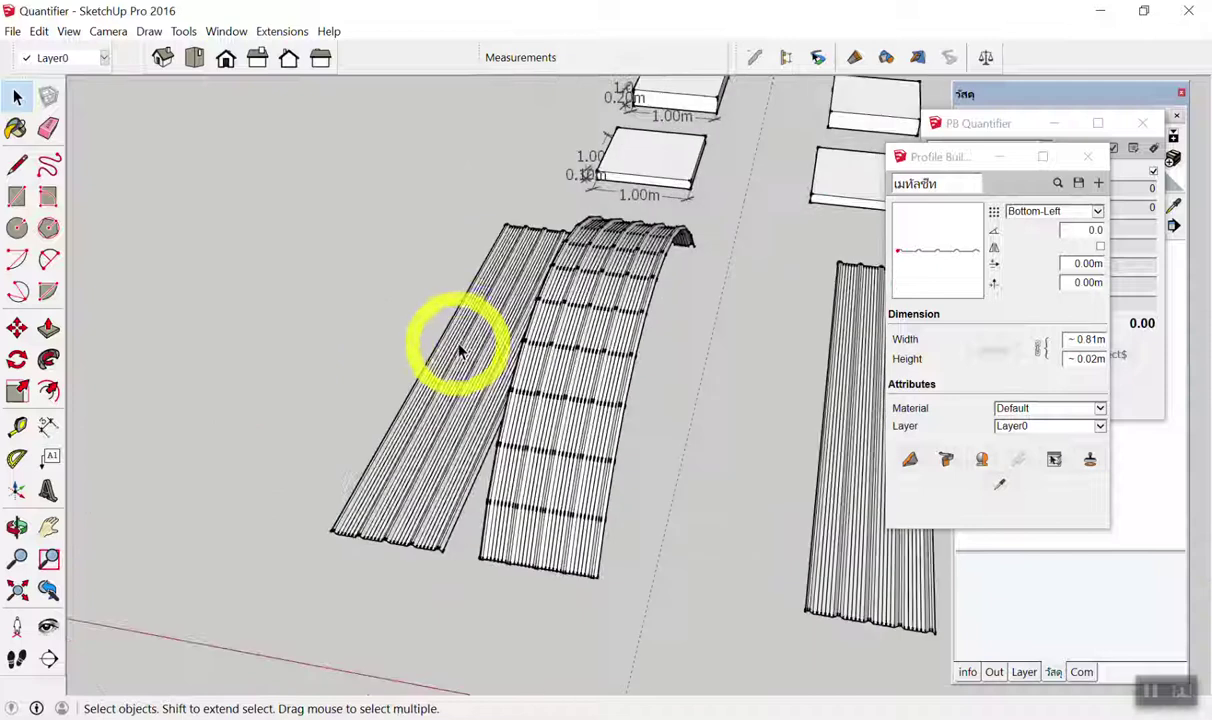
left_click(475, 335)
scroll(474, 322, "down", 2)
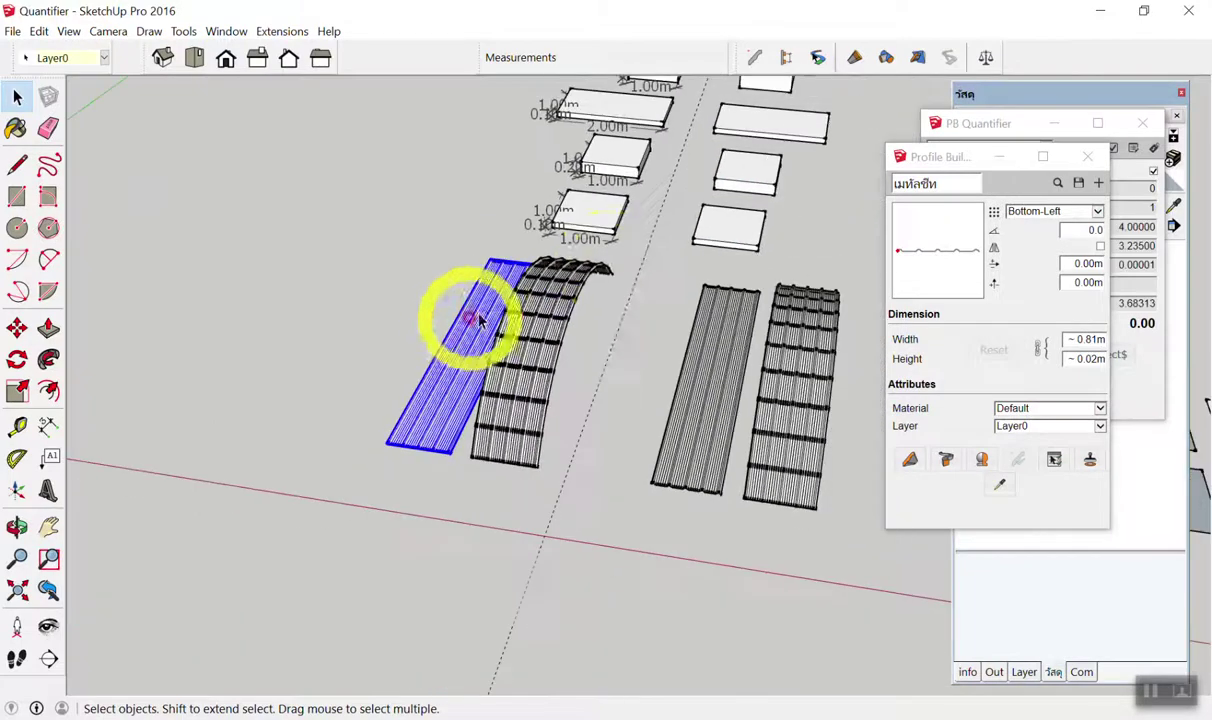
Move the PB Quantifier report to the upper left so it sits beside the Profile Builder panel.
left_click(1010, 128)
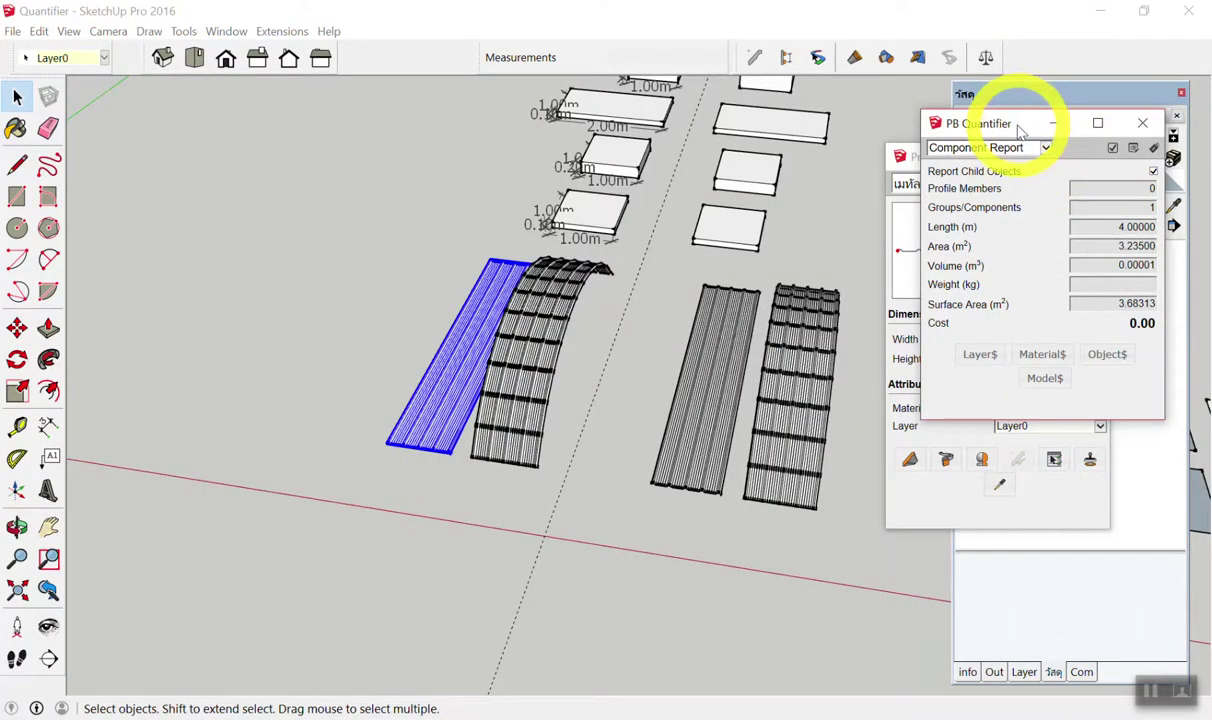
left_click_drag(1018, 130, 194, 132)
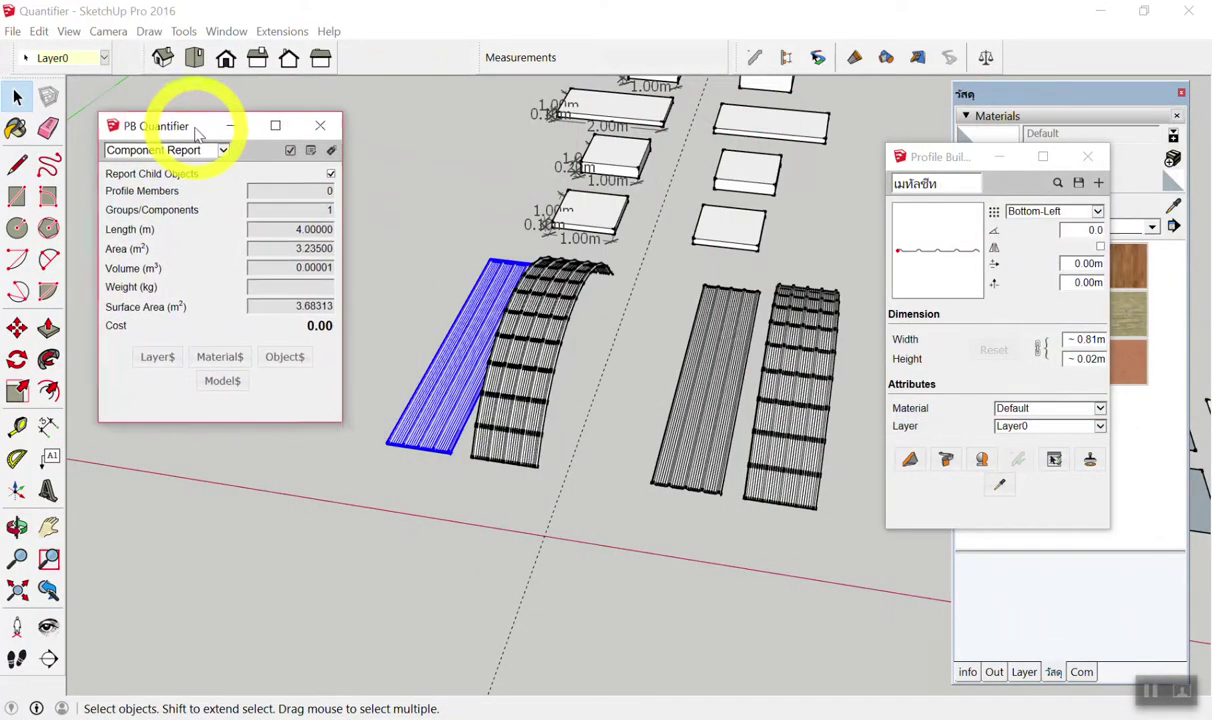
left_click_drag(952, 156, 988, 140)
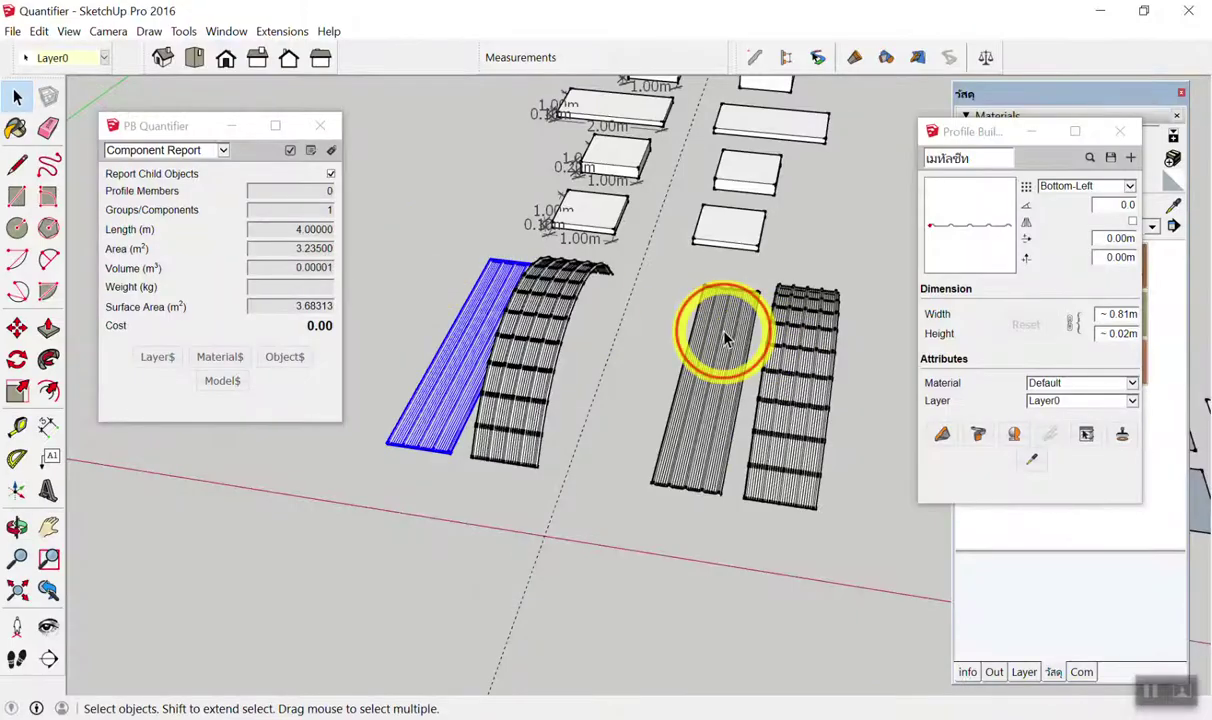
Compare Quantifier length and area of the flat profile-member sheet and the left flat grouped sheet.
left_click(705, 325)
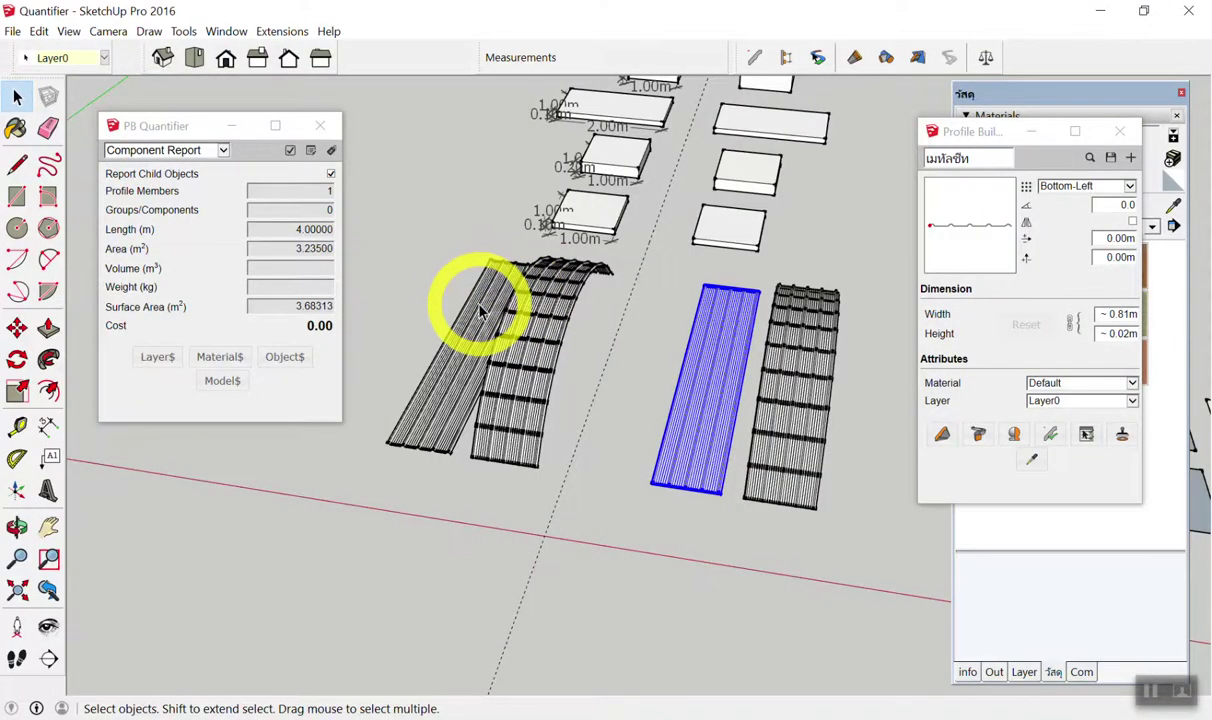
left_click(480, 310)
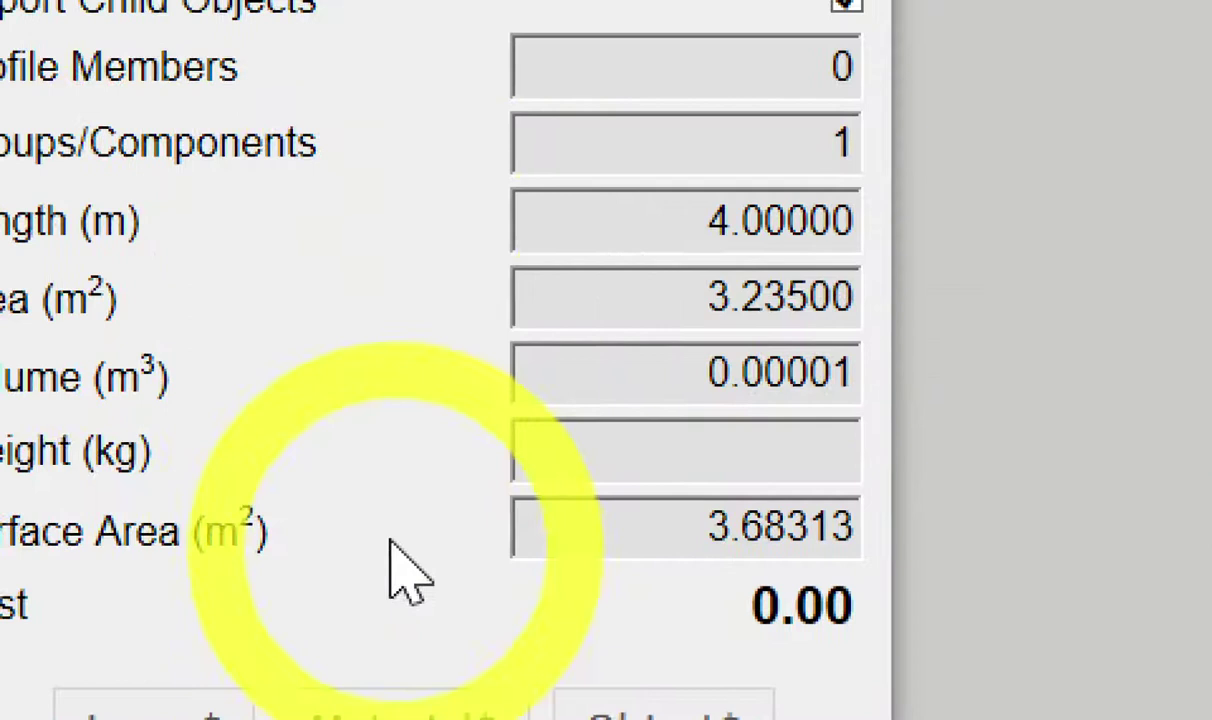
mouse_move(222, 299)
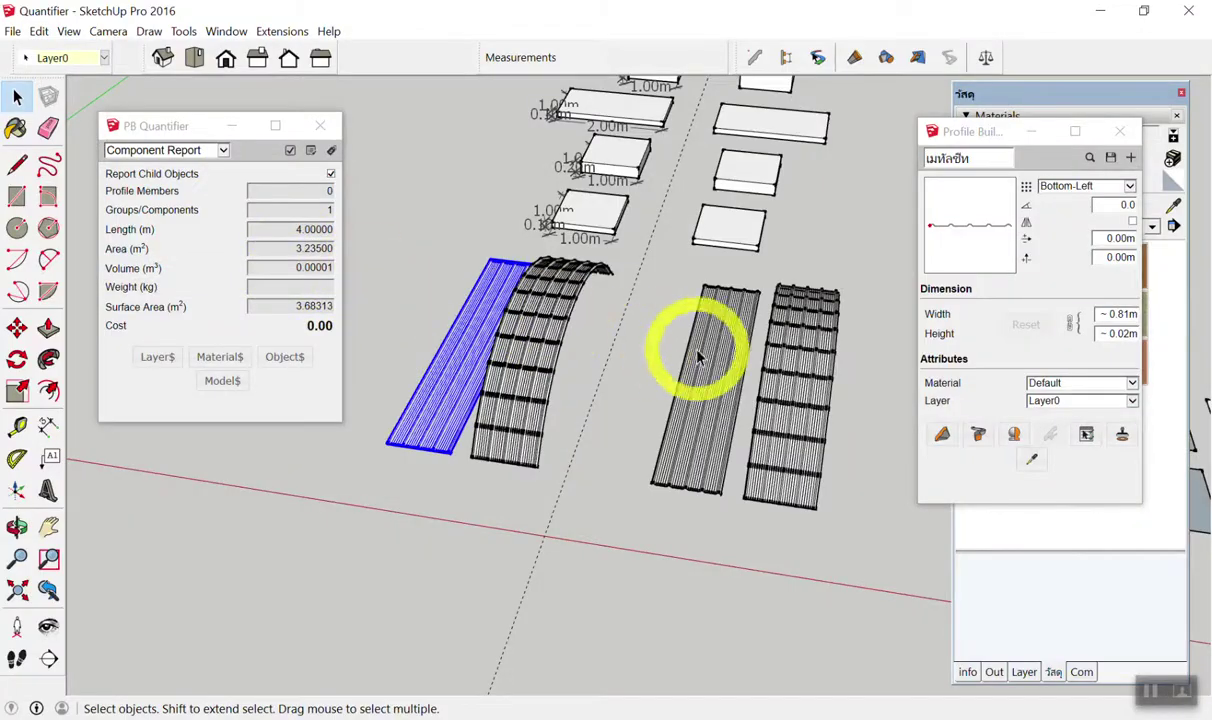
left_click(718, 350)
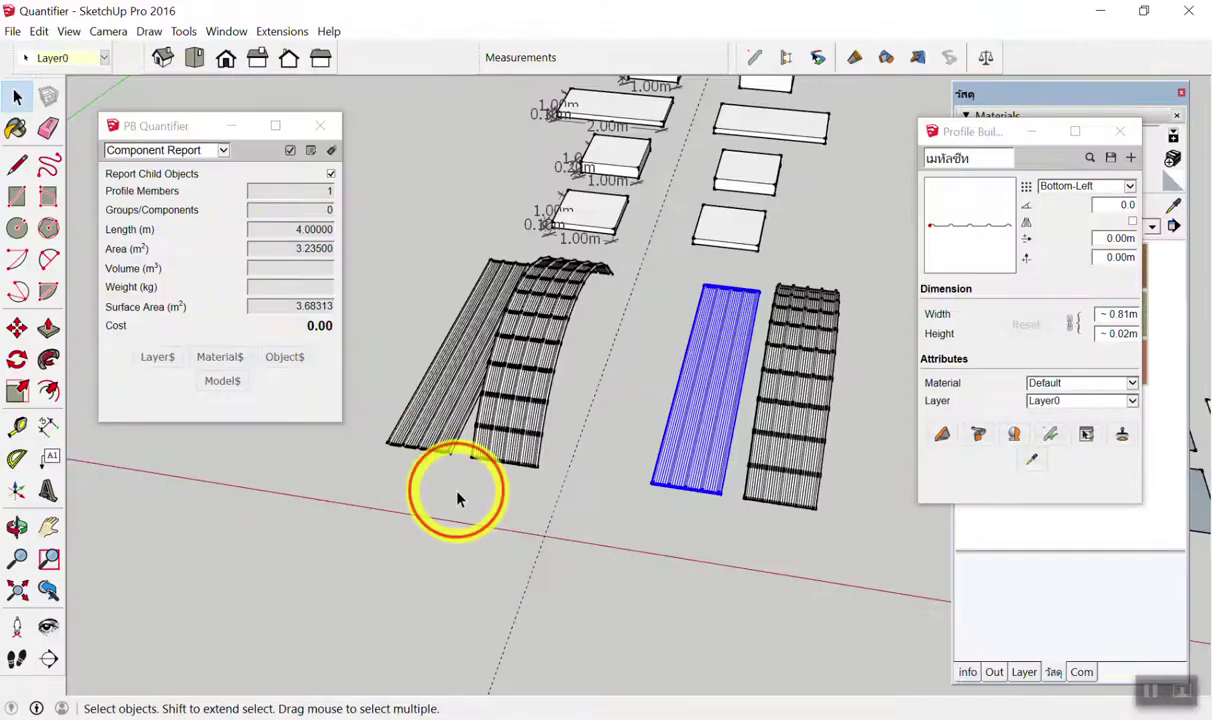
left_click(457, 498)
Select the curved grouped roof sheet, then the curved profile-member sheet (4.63186 m, 4.27529 m²).
scroll(490, 380, "up", 2)
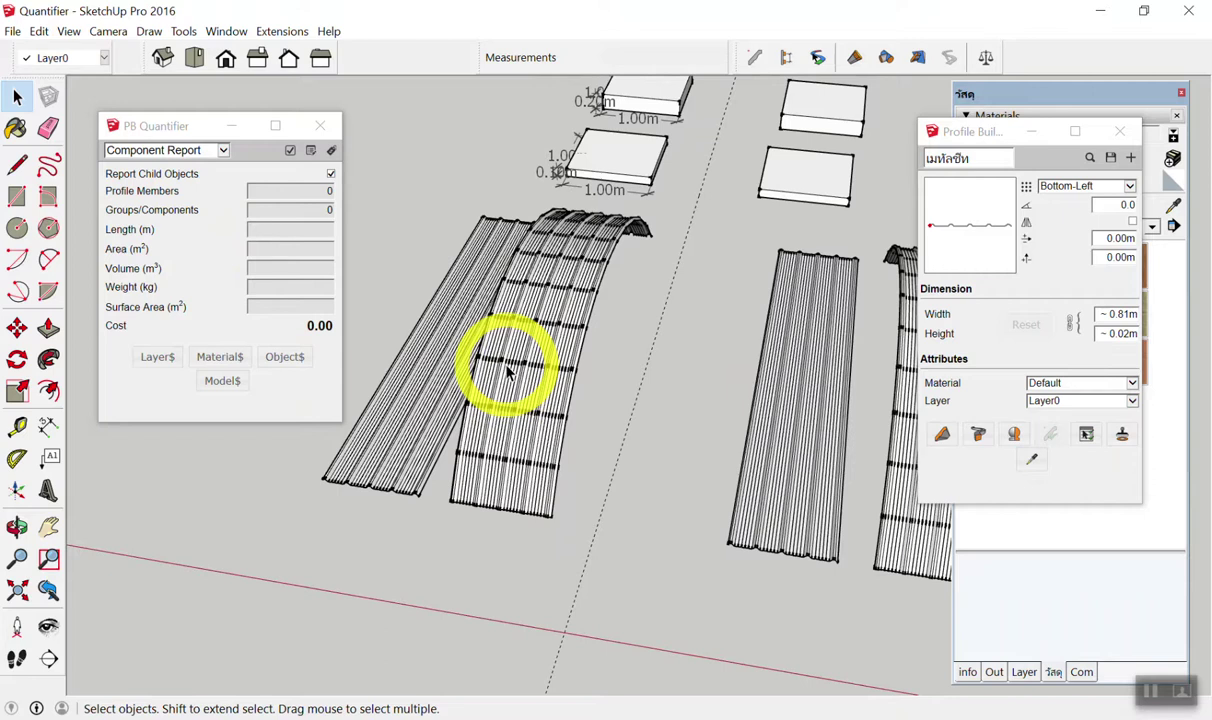
left_click(508, 372)
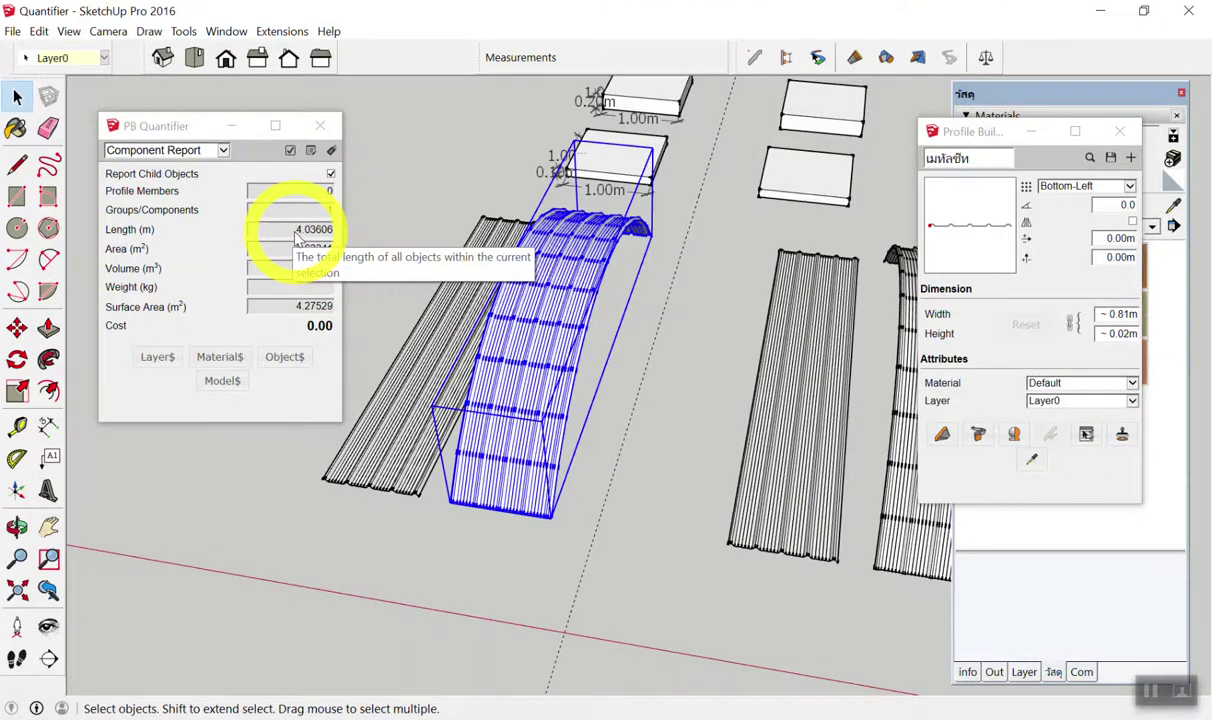
scroll(352, 218, "down", 3)
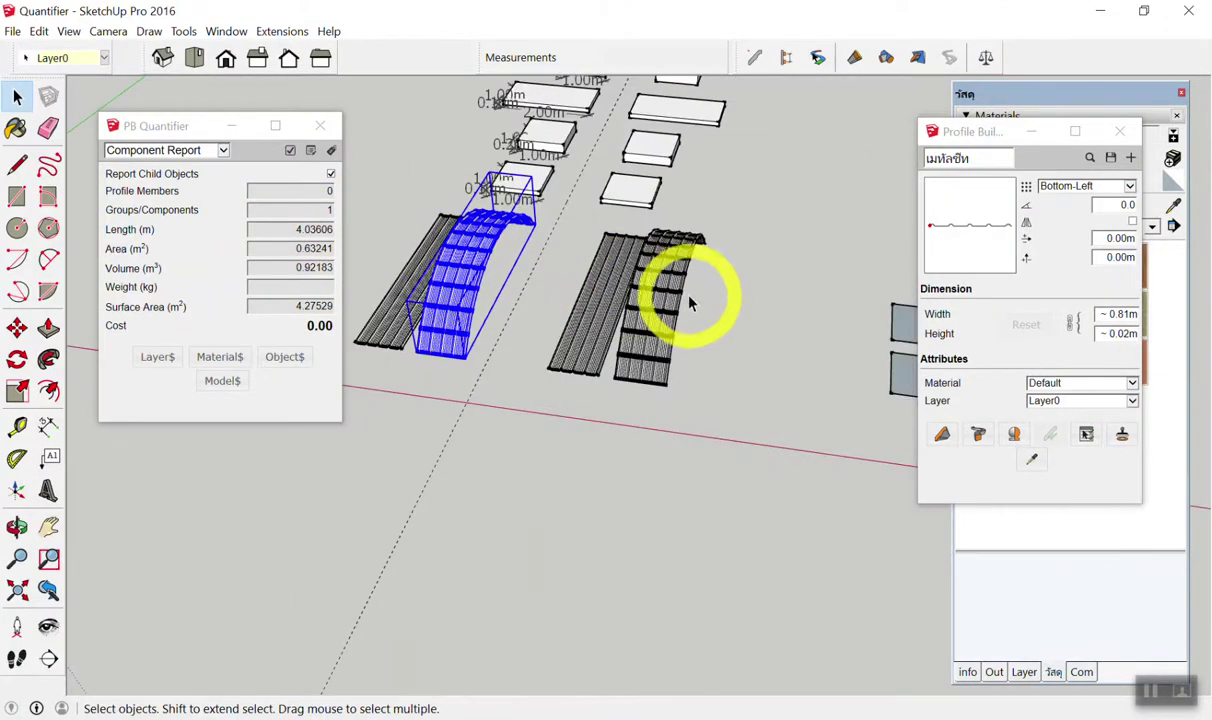
left_click(676, 289)
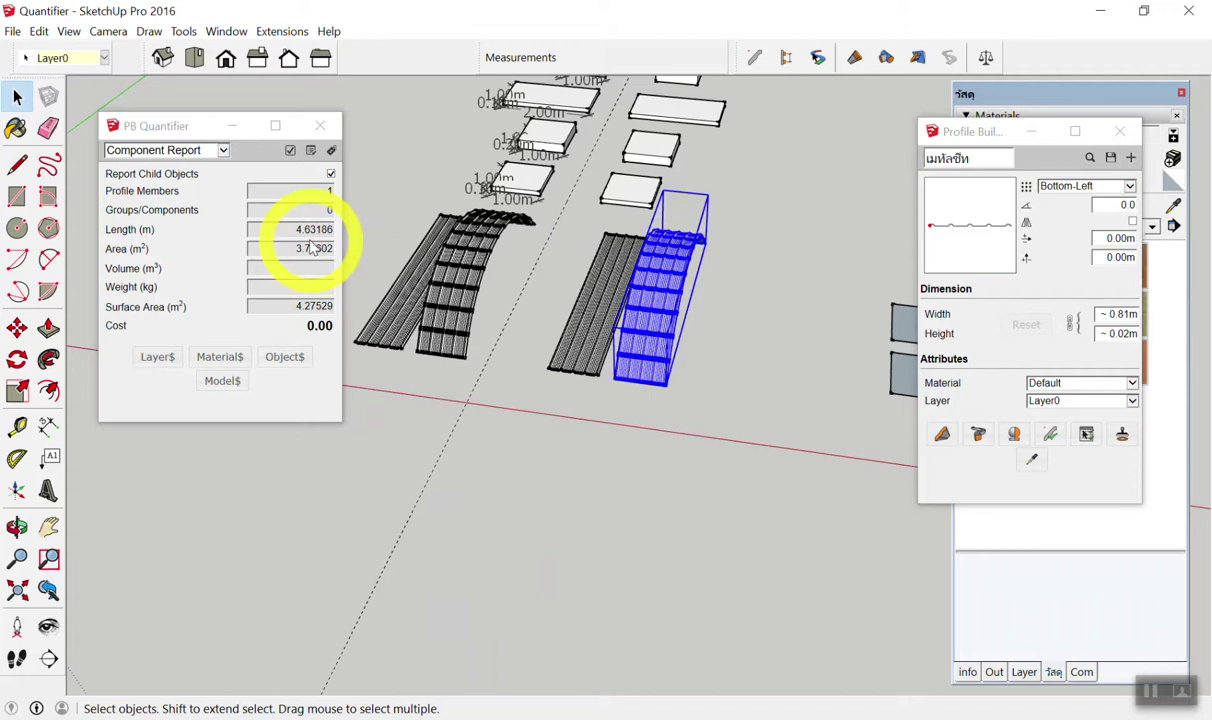
Compare the curved profile-member sheet's 4.63186 m length with the curved group's 4.03606 m, then deselect.
left_click(793, 343)
scroll(663, 300, "up", 4)
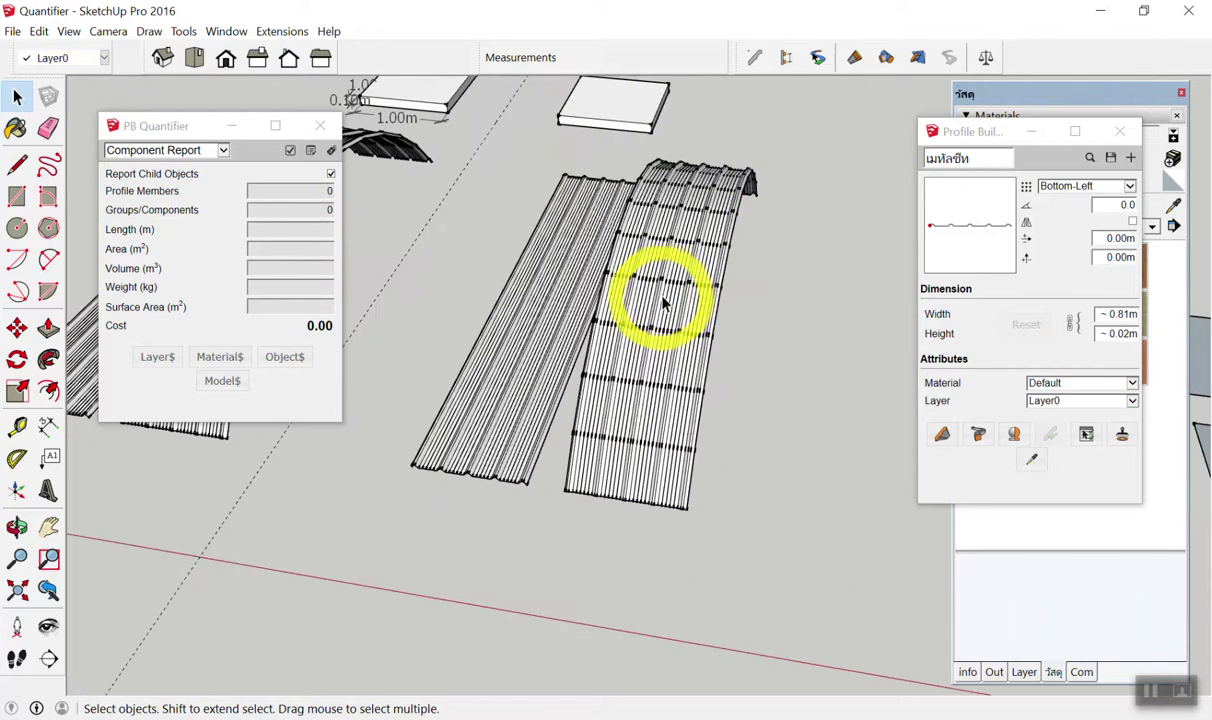
left_click(663, 303)
mouse_move(290, 229)
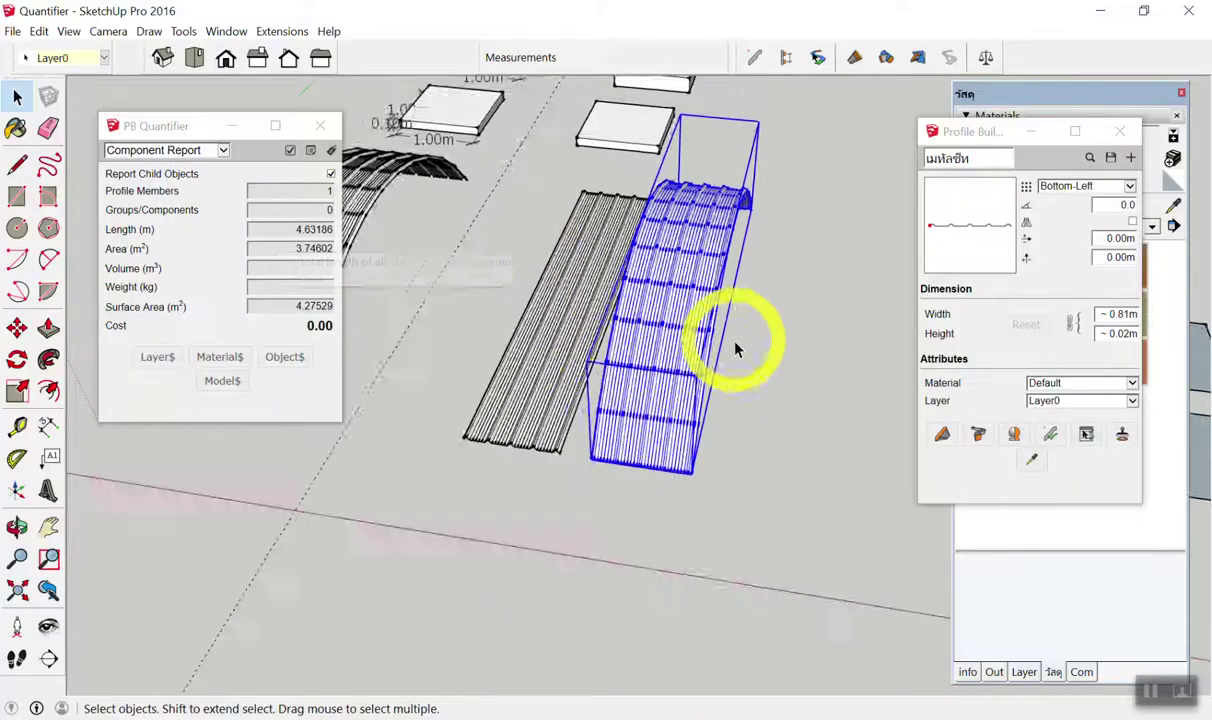
scroll(725, 338, "down", 3)
scroll(573, 298, "up", 3)
left_click(580, 308)
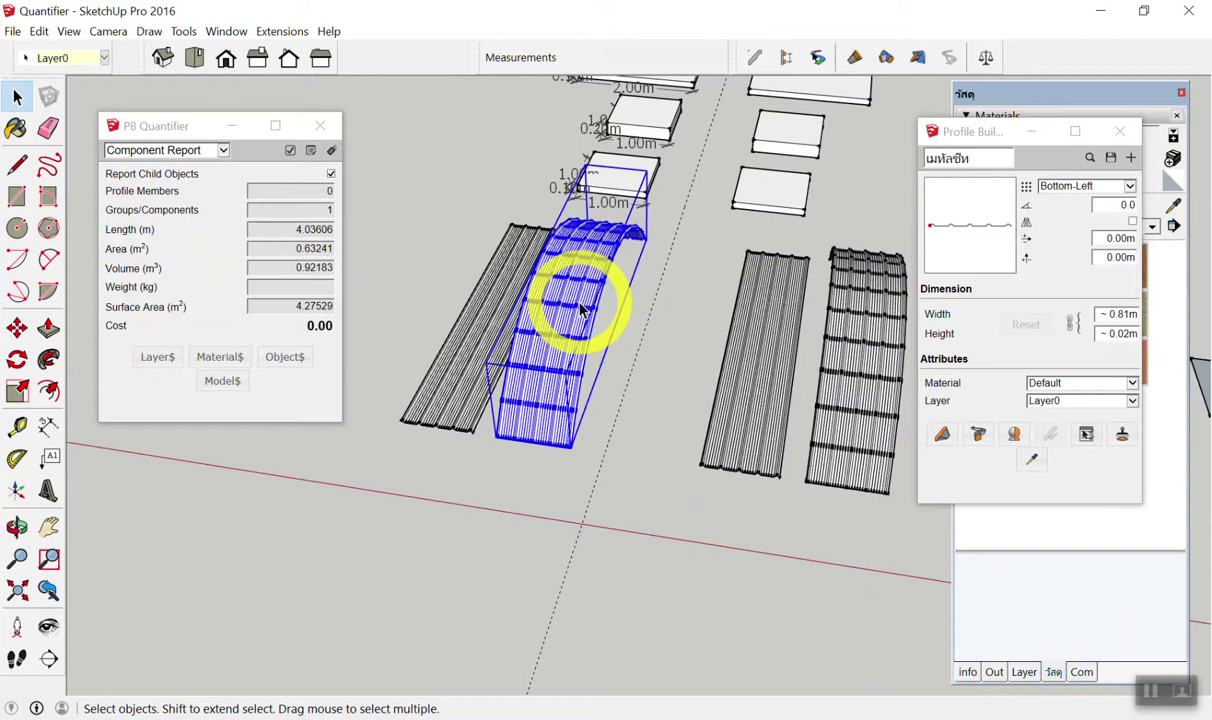
left_click(630, 528)
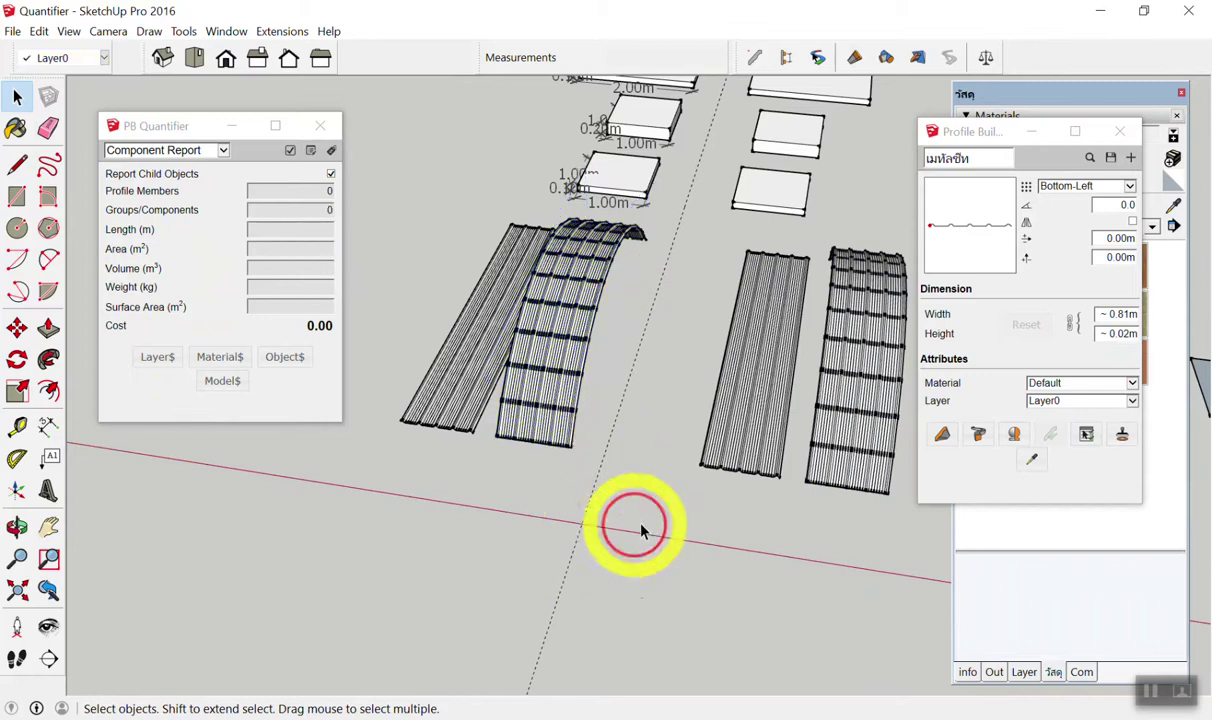
Zoom around the 1.00 m slab boxes and activate Profile Builder's Pick Profile eyedropper.
scroll(812, 317, "up", 2)
scroll(770, 342, "up", 2)
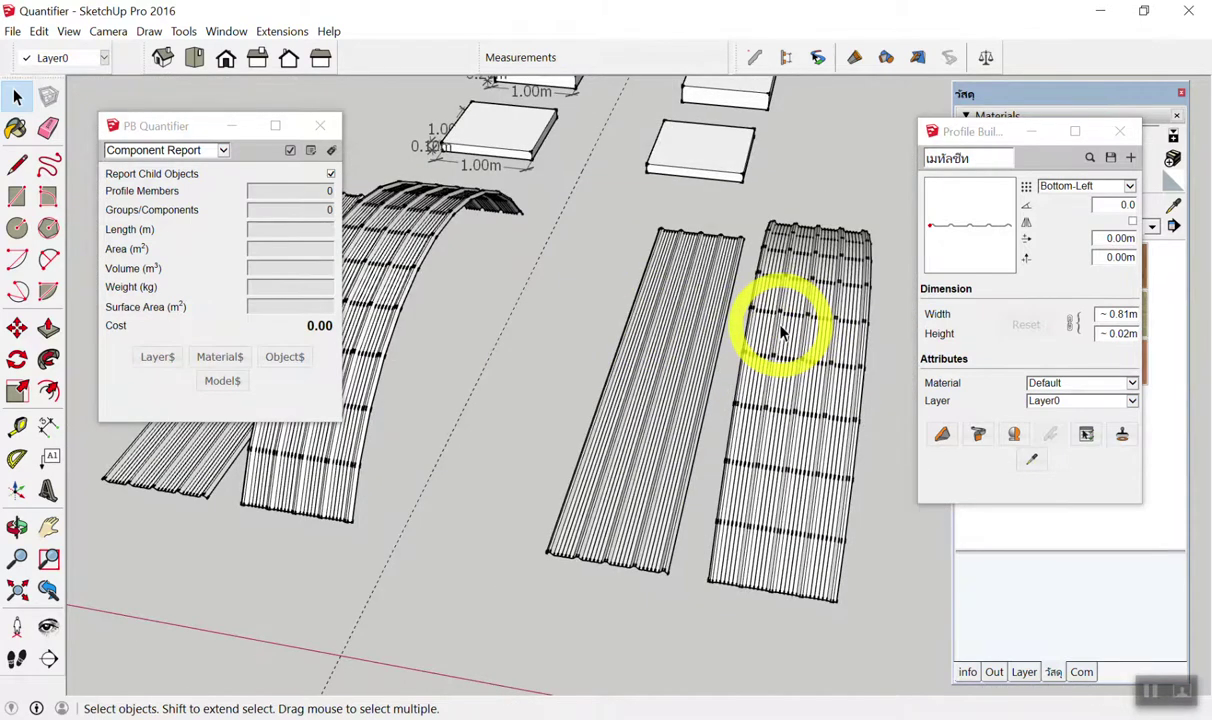
scroll(784, 328, "down", 3)
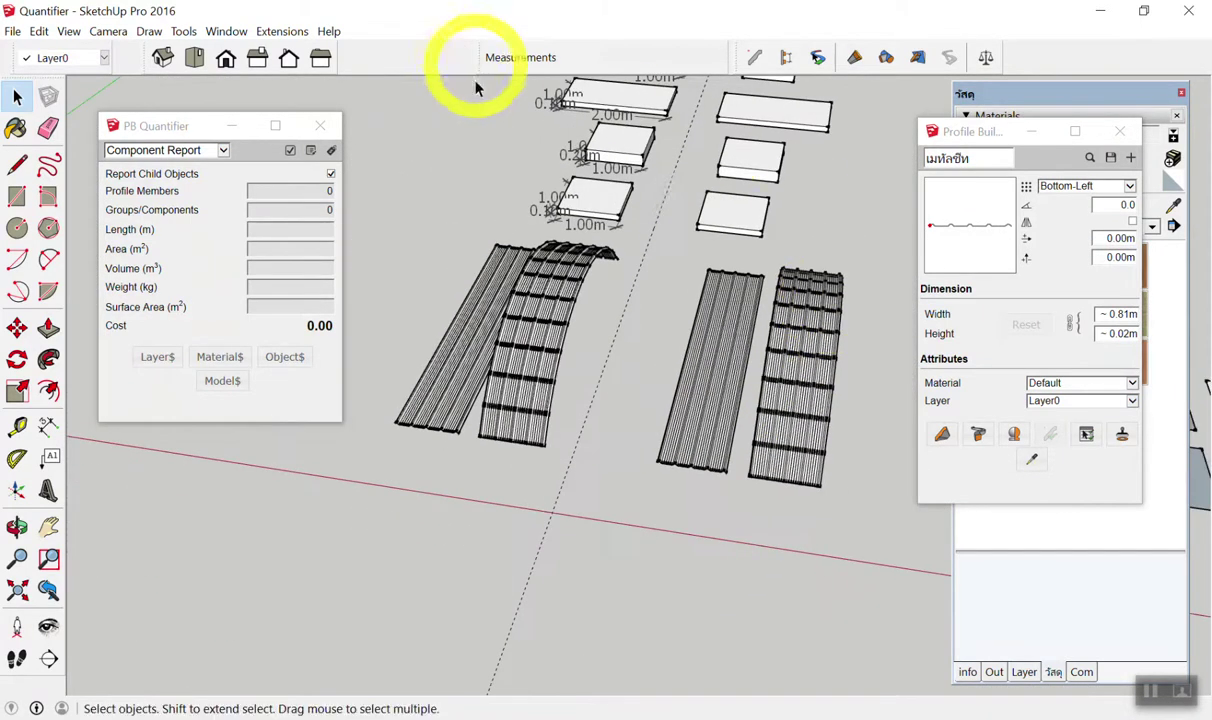
scroll(640, 197, "up", 3)
scroll(642, 210, "down", 2)
scroll(630, 222, "up", 2)
scroll(628, 232, "up", 2)
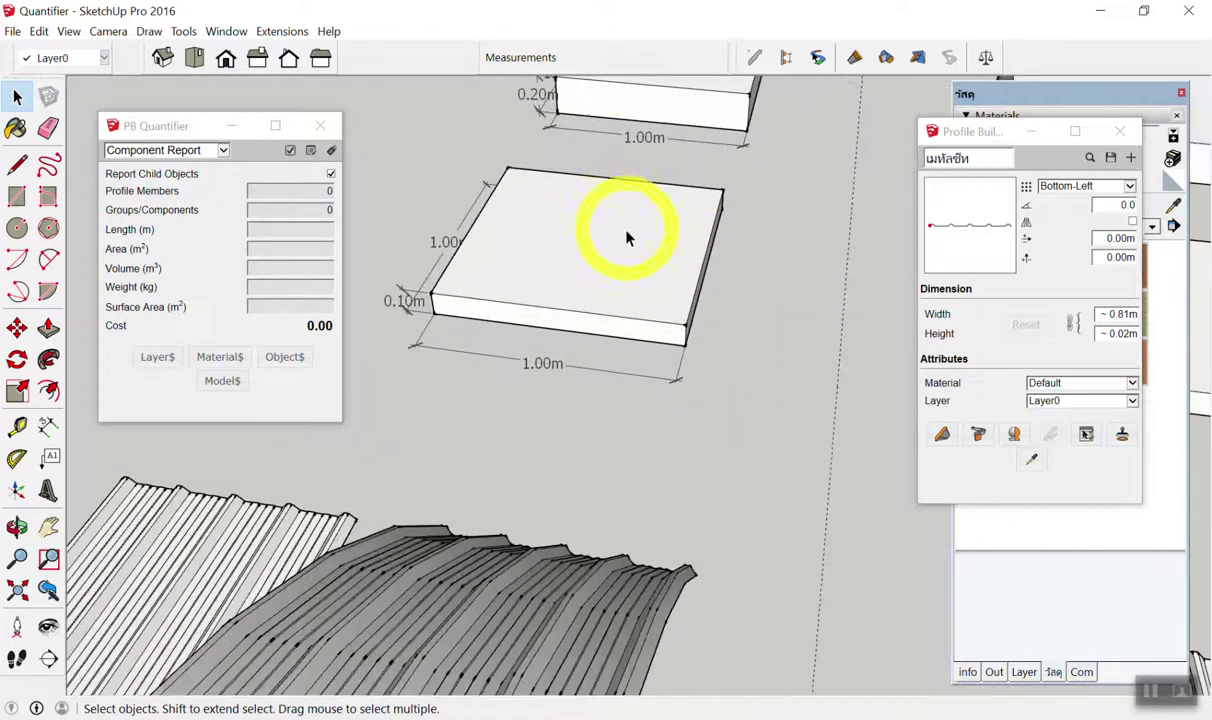
scroll(437, 283, "up", 2)
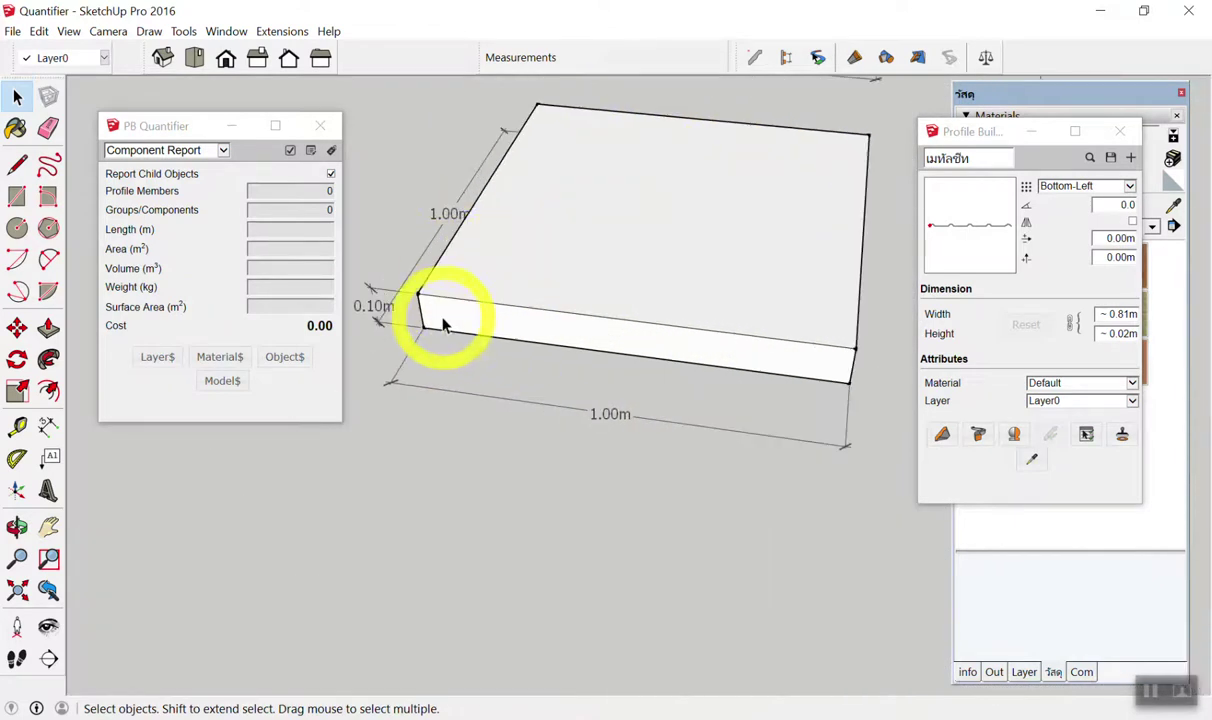
scroll(443, 325, "down", 1)
scroll(446, 311, "down", 1)
scroll(625, 290, "down", 1)
scroll(527, 247, "down", 1)
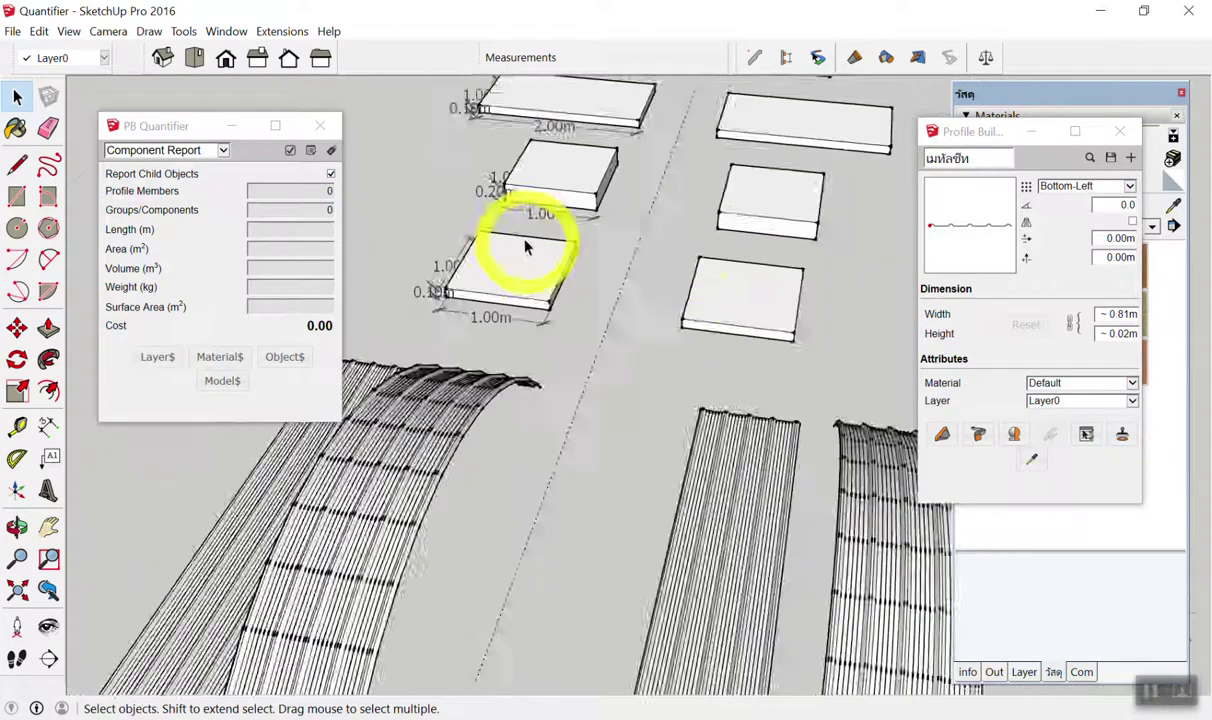
scroll(600, 290, "down", 3)
scroll(812, 373, "up", 2)
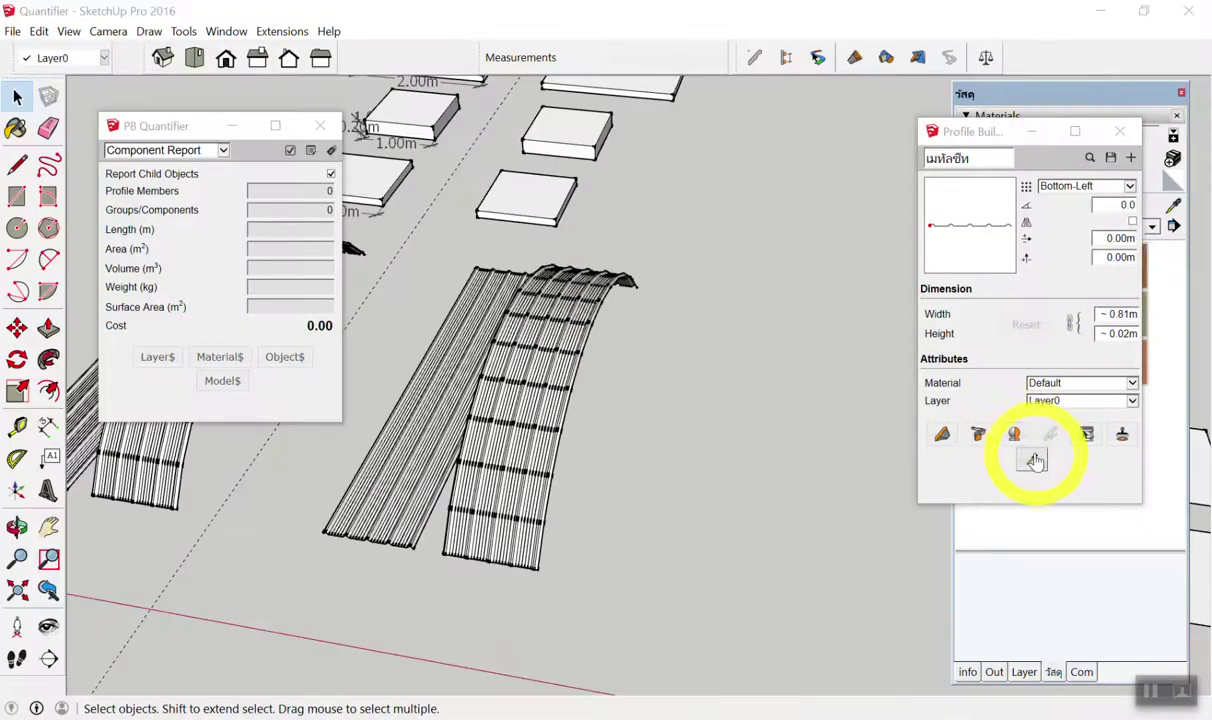
left_click(1035, 460)
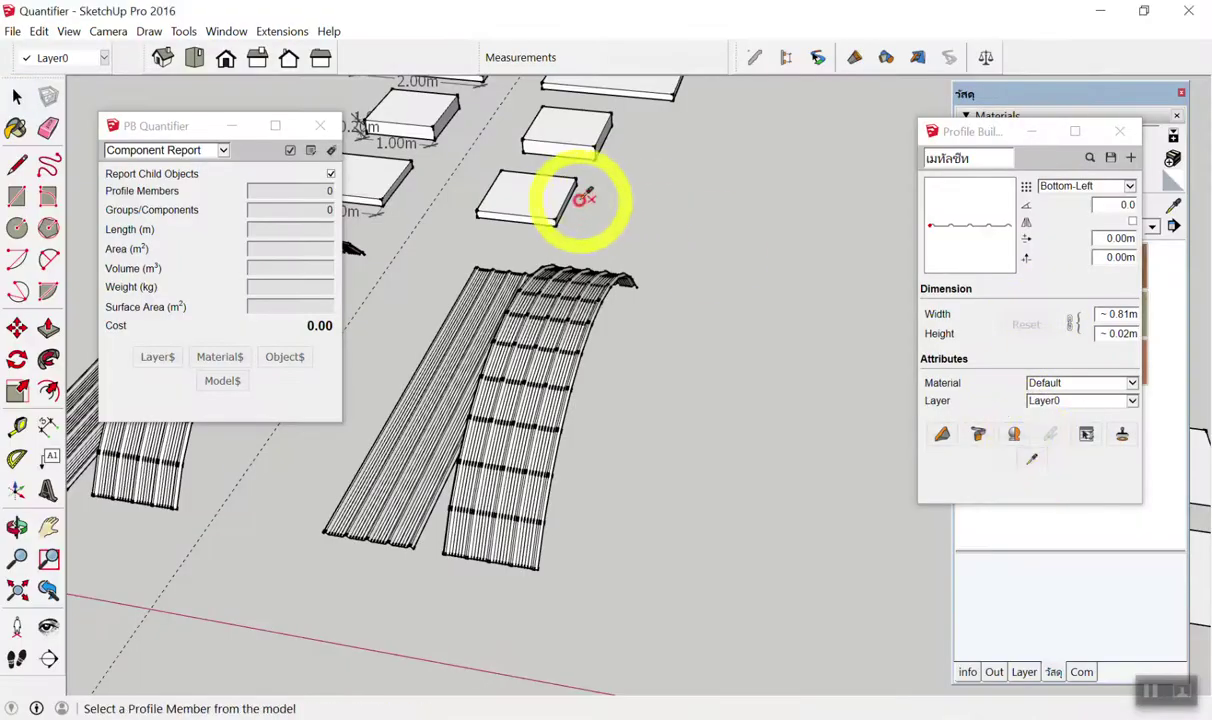
Sample the slab profile from a small box, build a thin test member, then delete it.
left_click(541, 195)
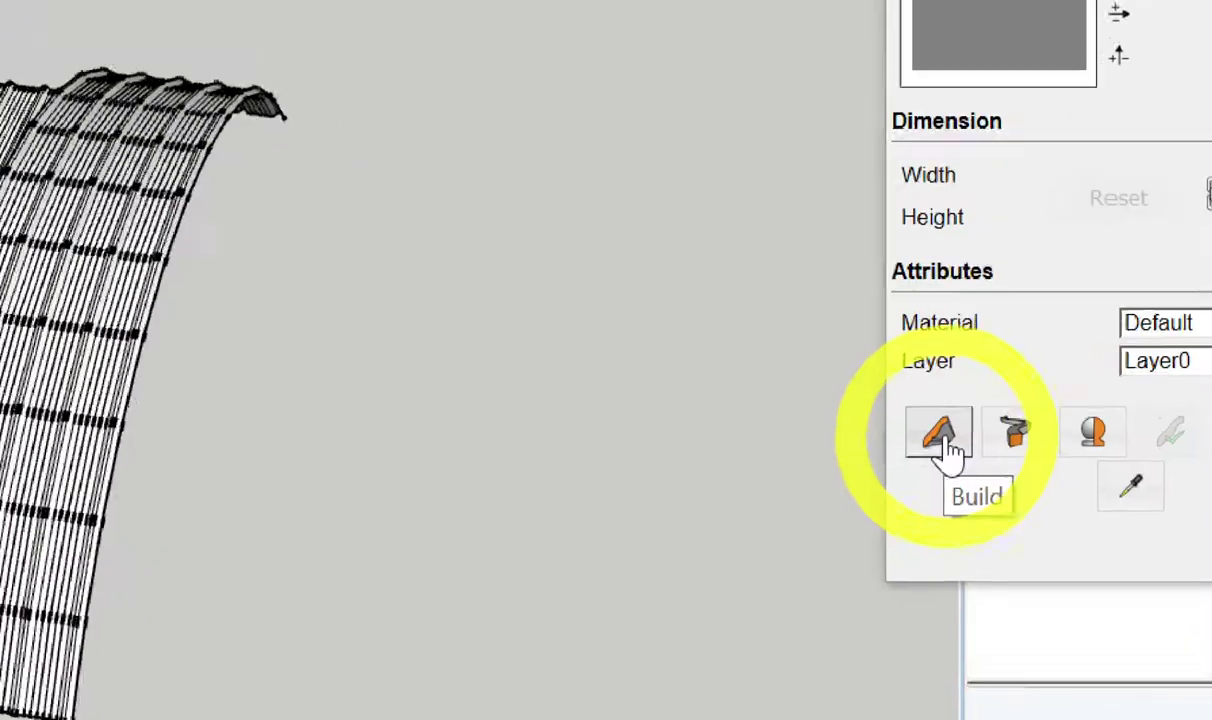
left_click(945, 443)
left_click(639, 220)
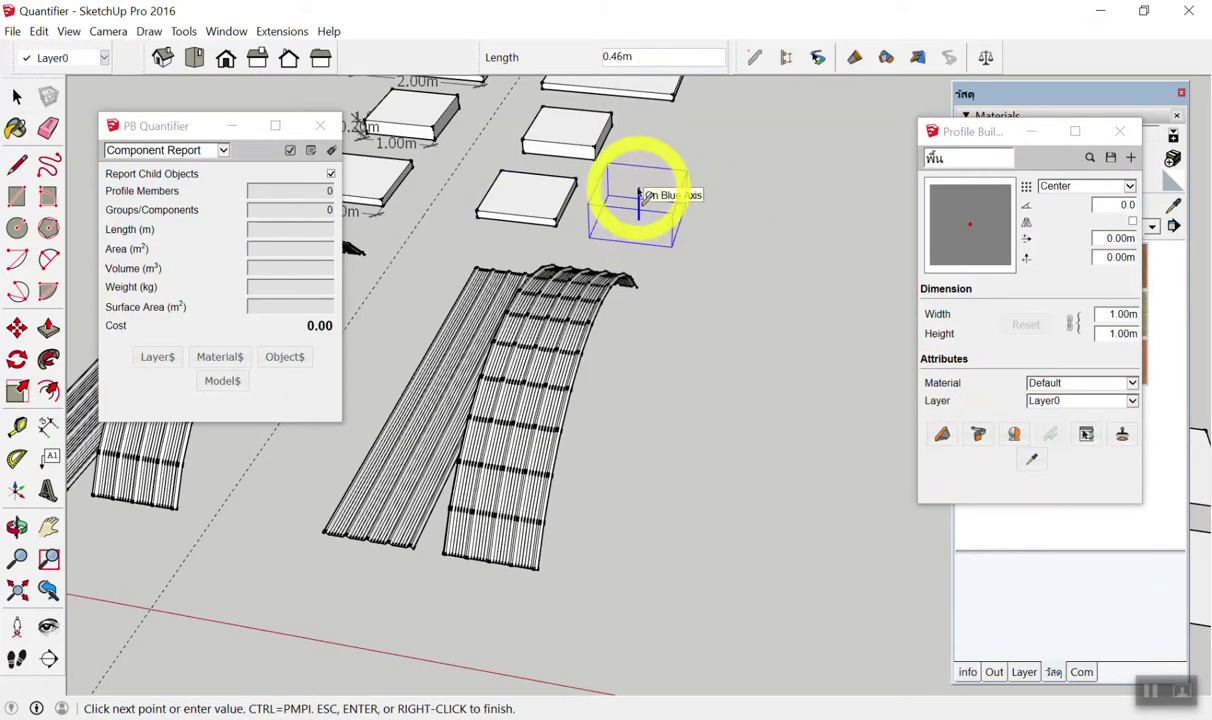
key("alt+shift")
type("-")
key("Return")
mouse_move(641, 190)
middle_mouse_down()
mouse_move(744, 190)
mouse_move(671, 311)
mouse_move(712, 245)
mouse_move(649, 211)
mouse_move(663, 143)
mouse_move(687, 252)
middle_mouse_up()
left_click(686, 258)
scroll(686, 258, "up", 2)
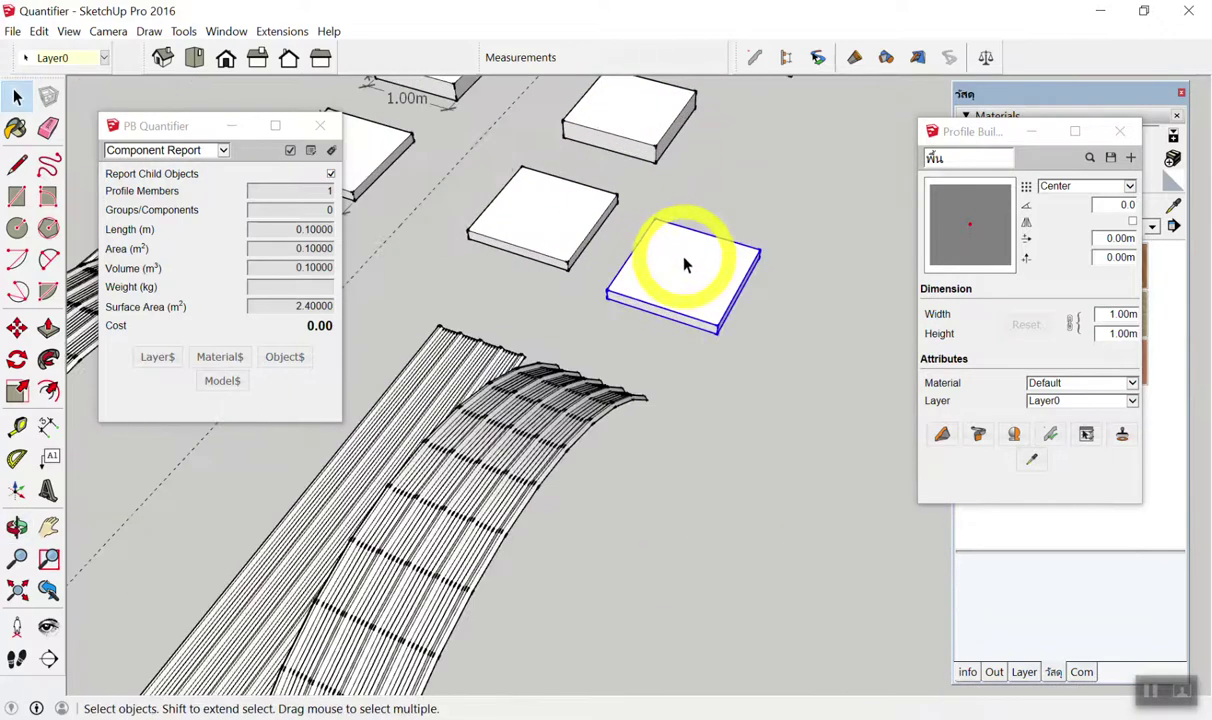
key("Delete")
Draw a 0.1 m Profile Builder test member and delete it again.
left_click(942, 435)
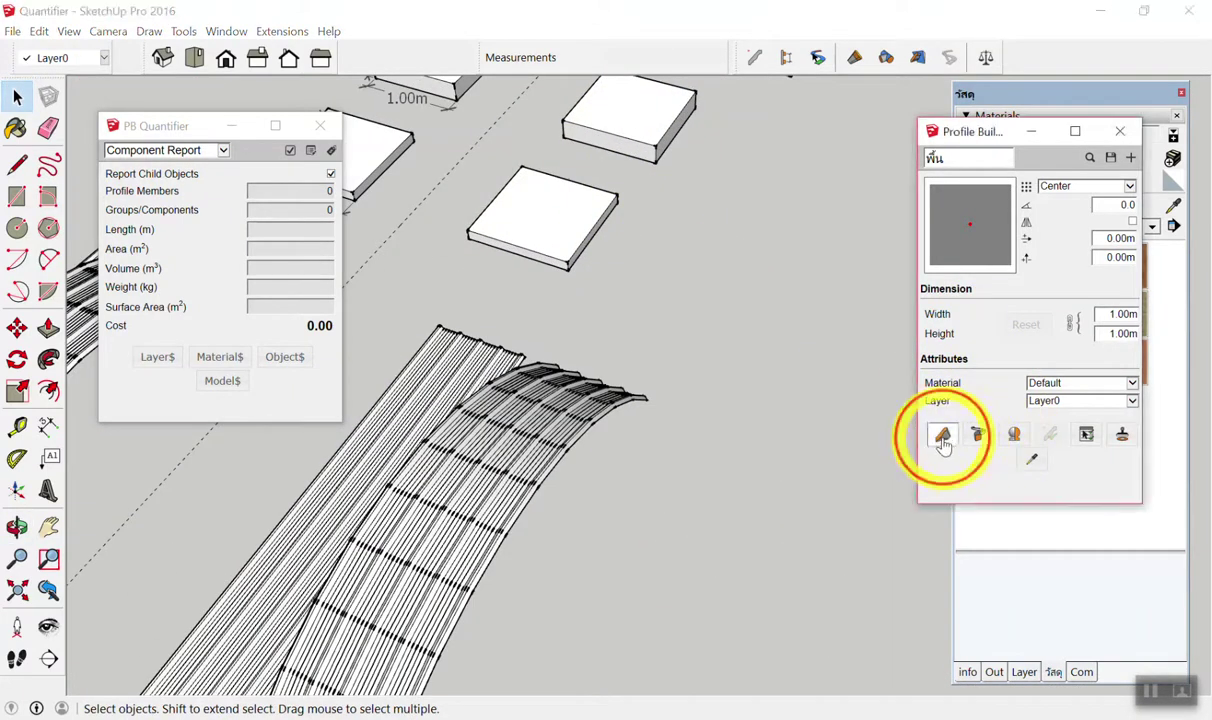
left_click(710, 287)
type(".1")
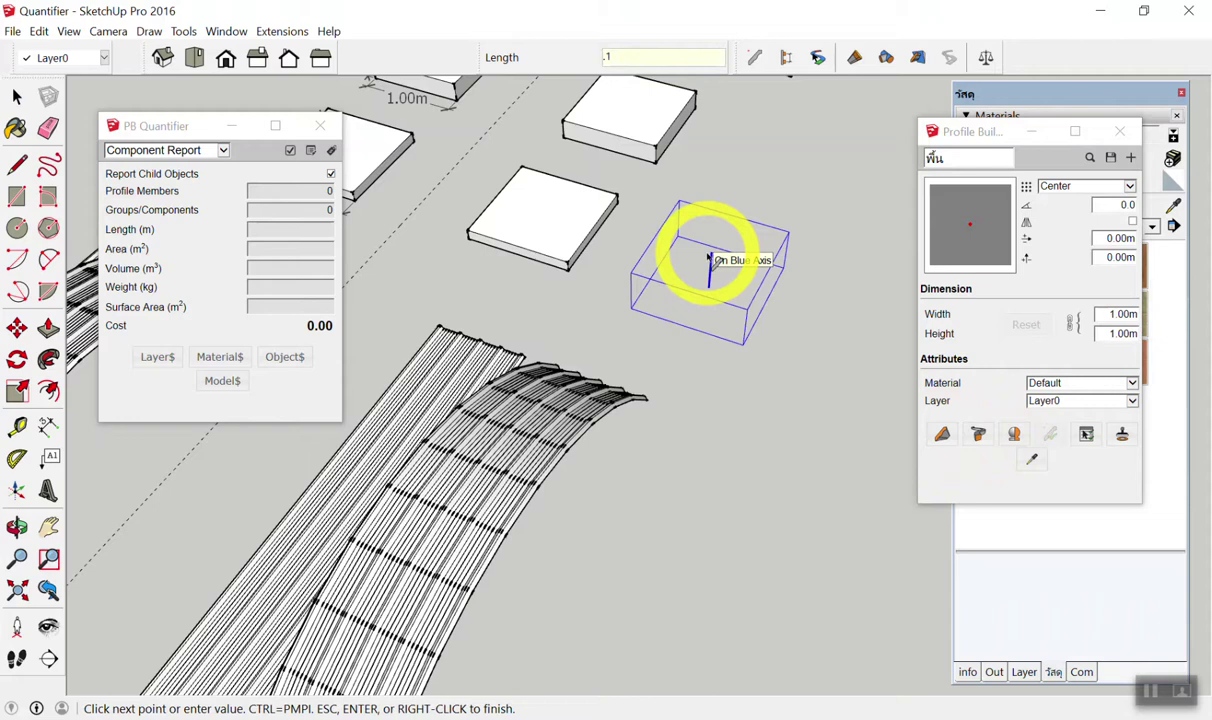
key("Return")
scroll(707, 260, "down", 2)
scroll(541, 175, "down", 1)
scroll(617, 230, "up", 1)
scroll(588, 247, "up", 1)
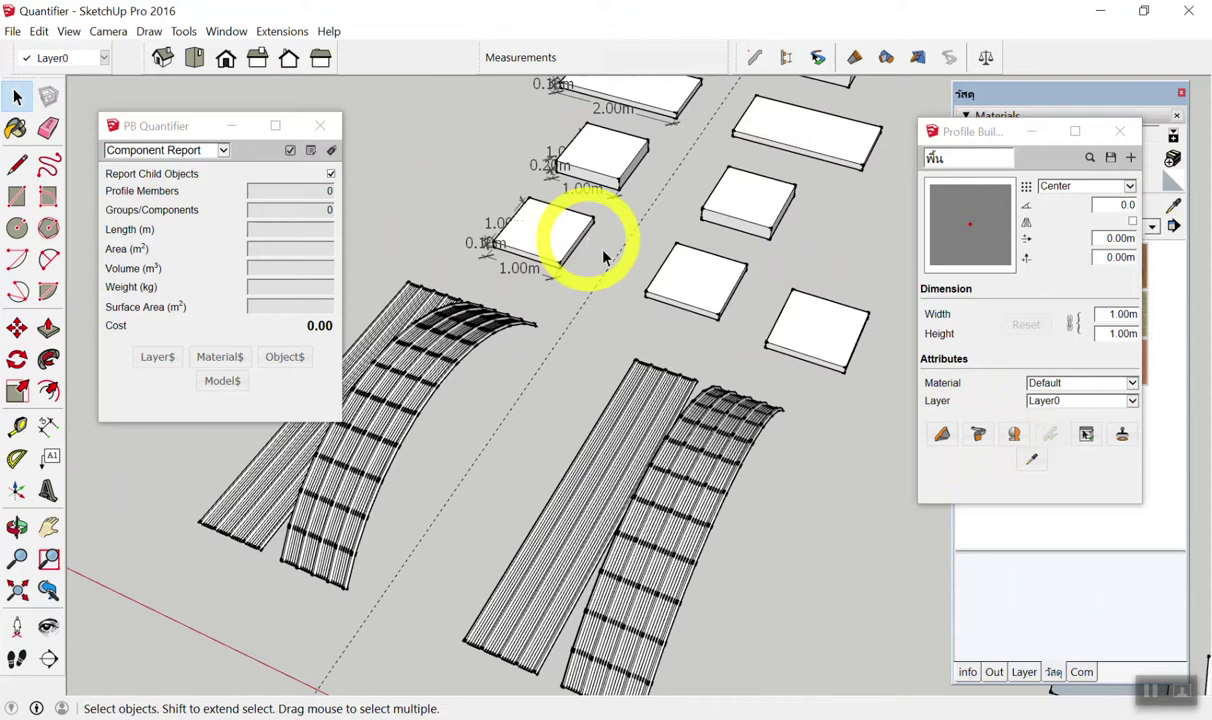
scroll(760, 343, "up", 1)
scroll(800, 341, "up", 1)
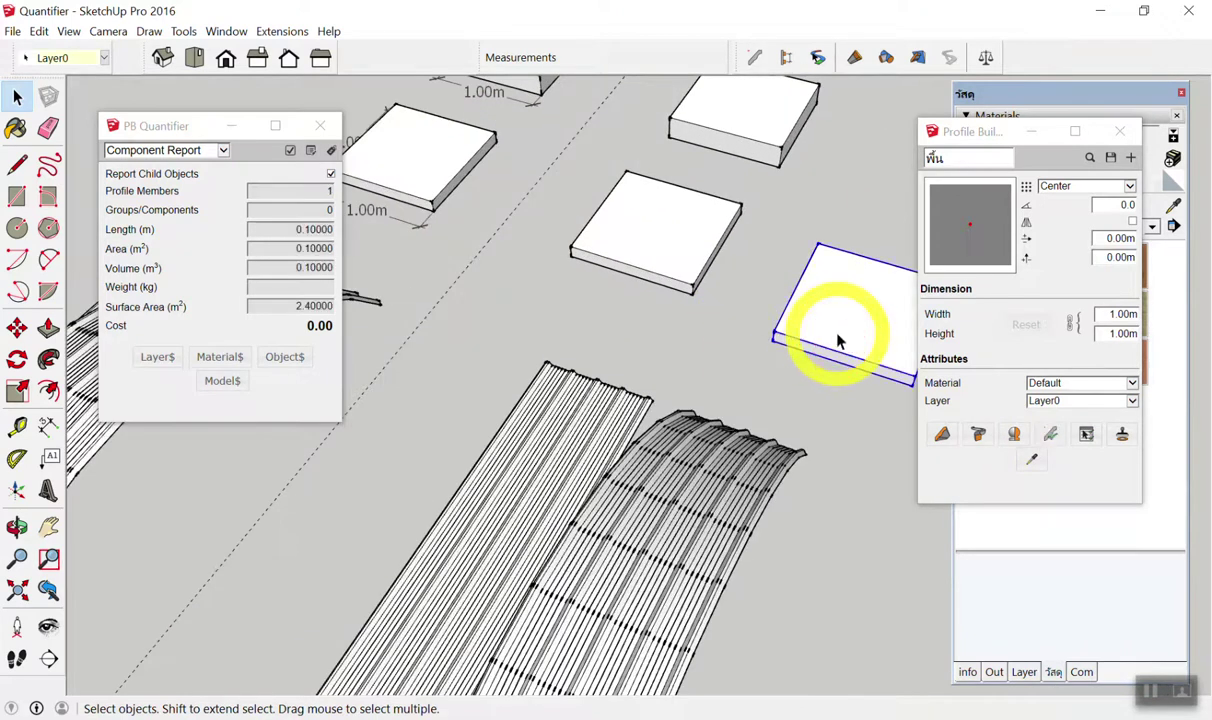
key("Delete")
scroll(868, 341, "down", 1)
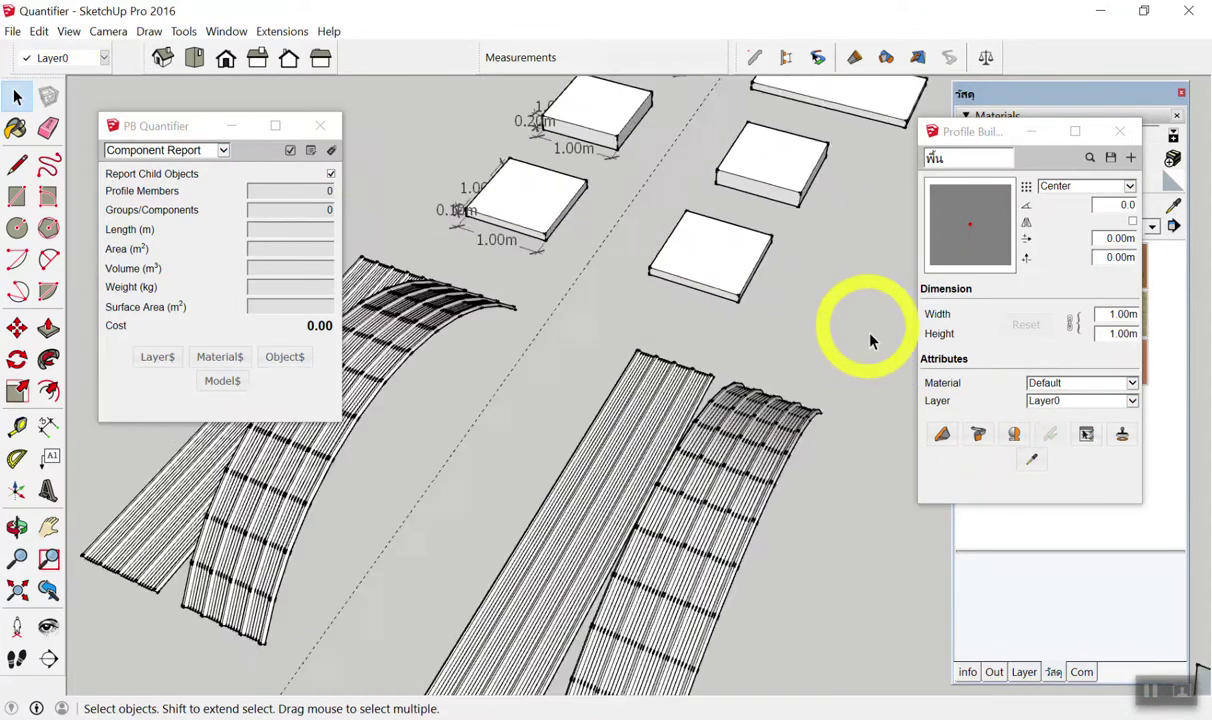
scroll(614, 216, "down", 1)
scroll(649, 238, "up", 1)
scroll(600, 290, "up", 1)
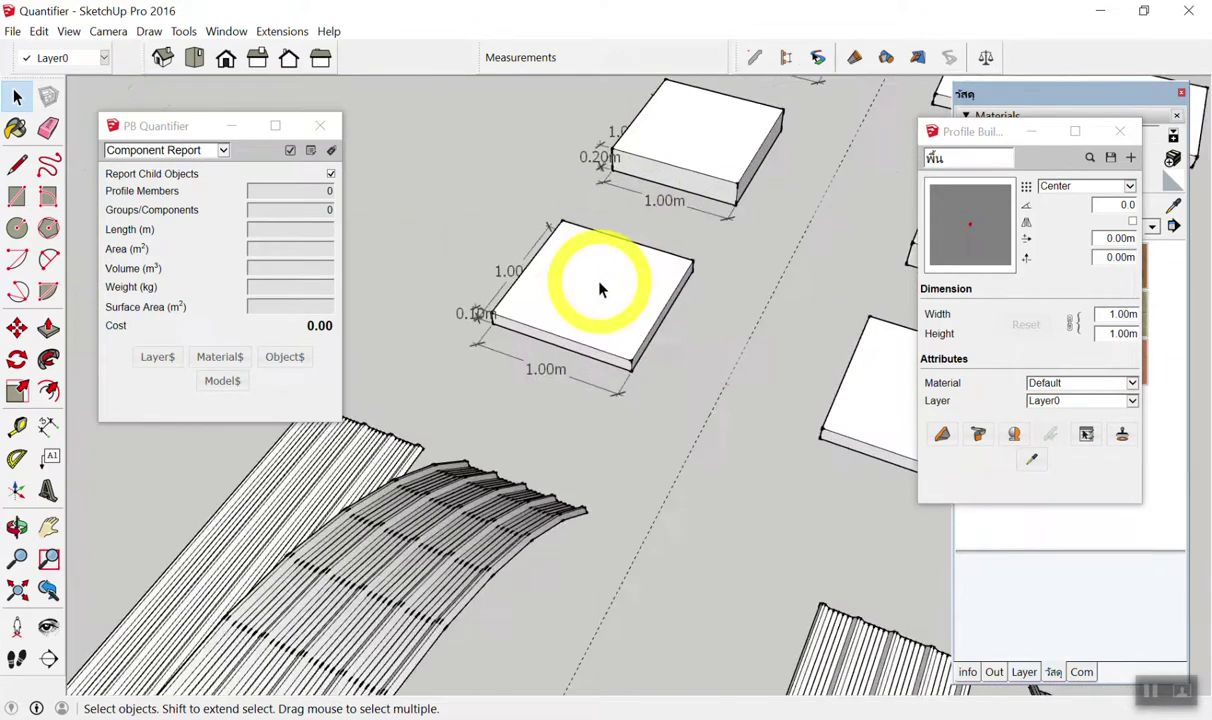
Select the 1×1×0.1 m box group and read length 1, area 1, volume 0.1, surface area 2.4.
left_click(600, 290)
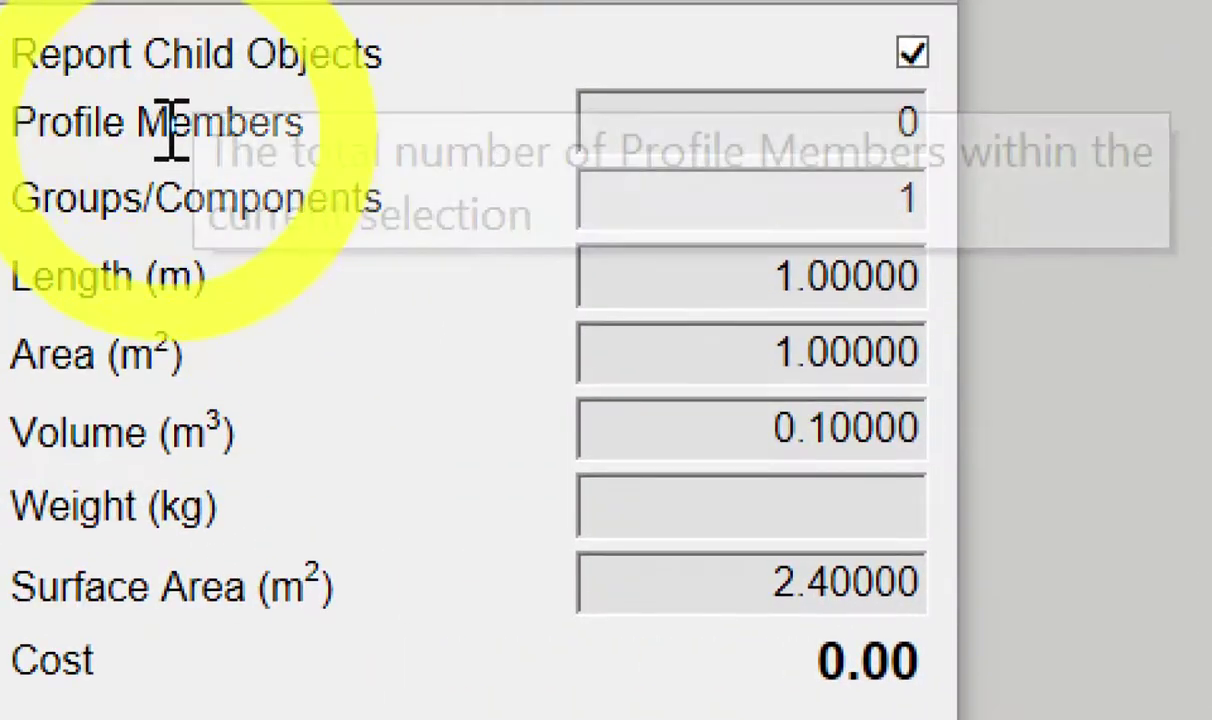
left_click_drag(150, 122, 250, 122)
left_click_drag(215, 198, 245, 200)
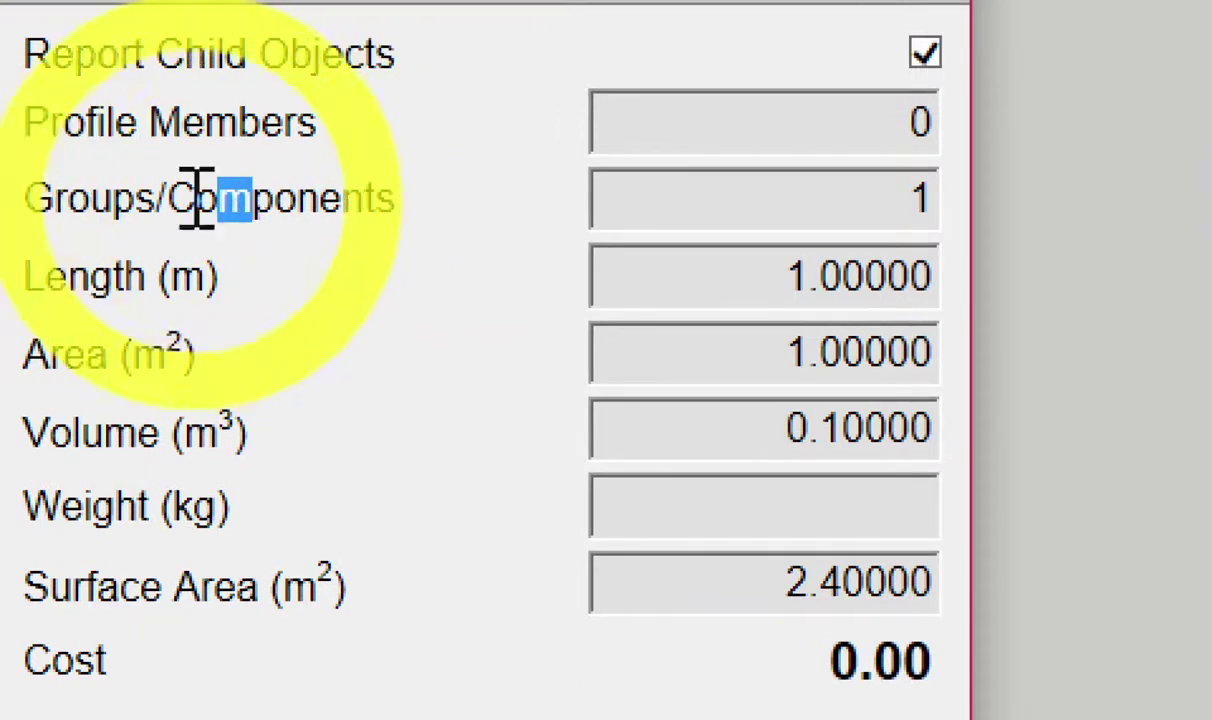
left_click(158, 195)
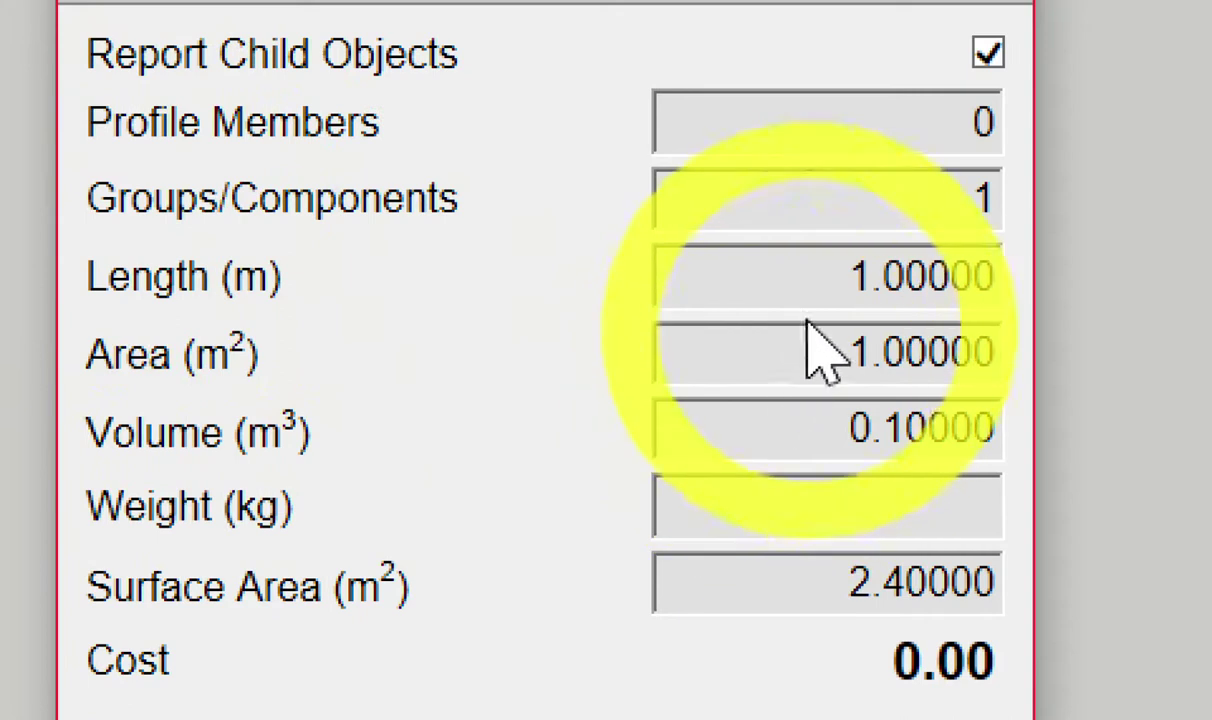
mouse_move(763, 277)
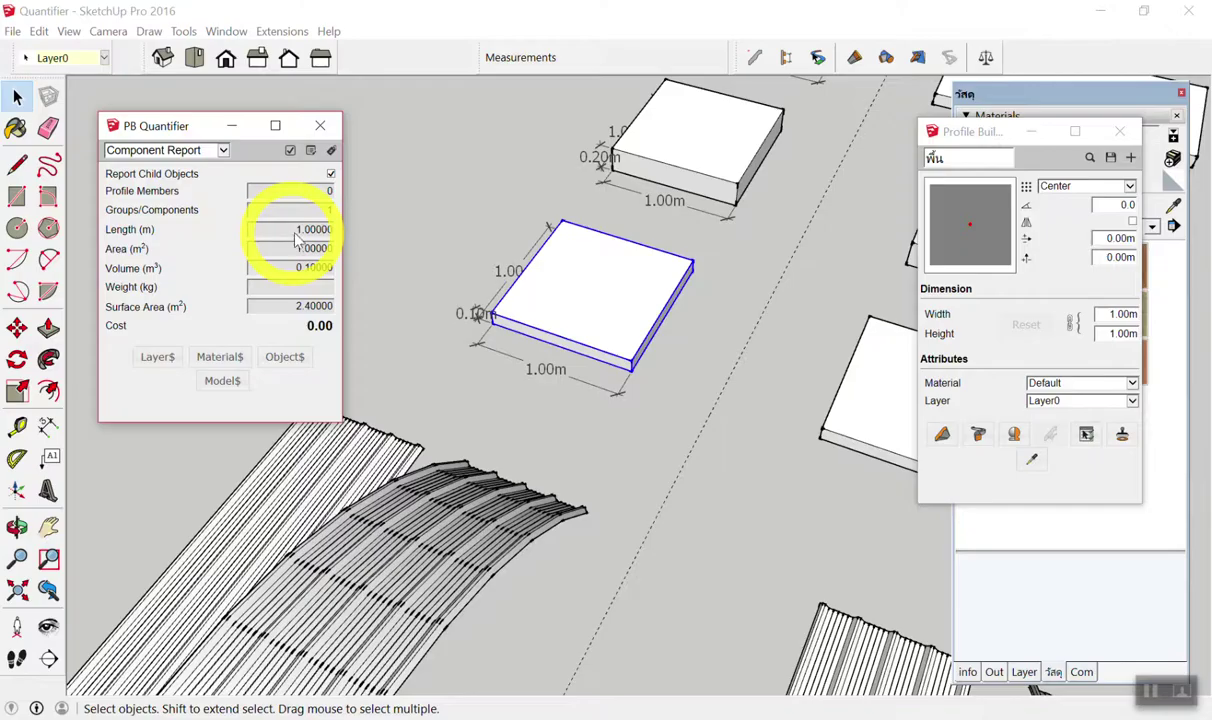
left_click(540, 290)
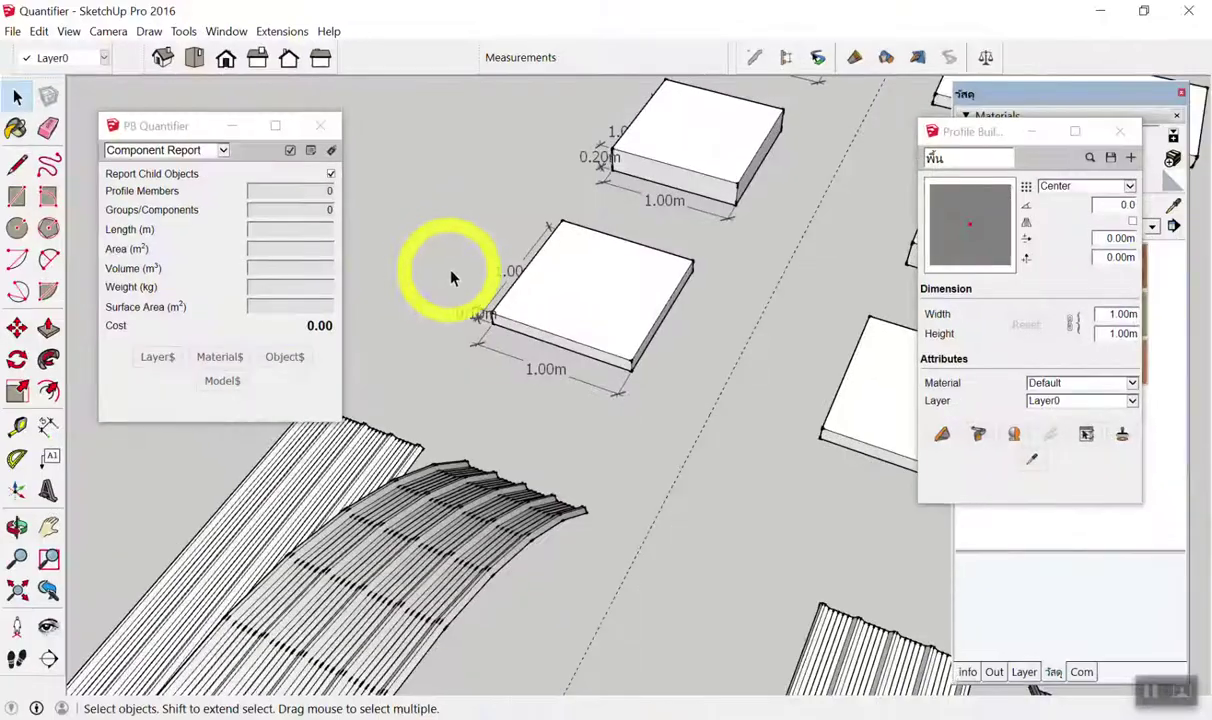
left_click(570, 297)
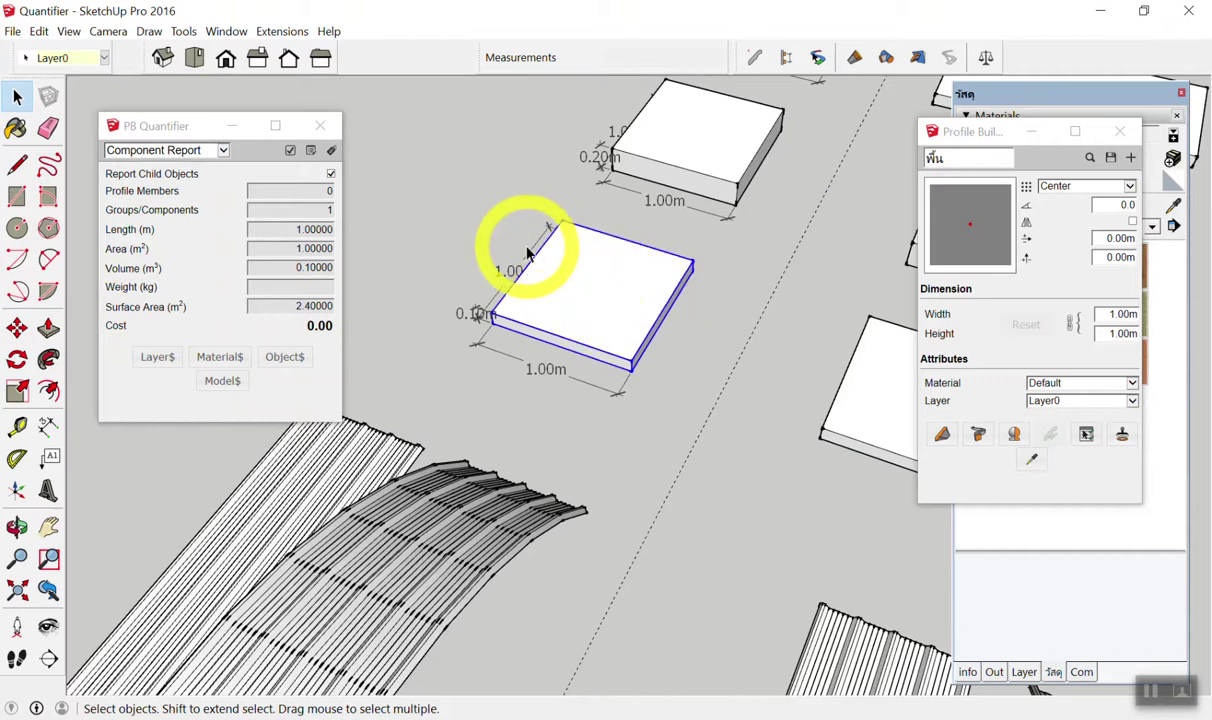
Draw a short Profile Builder test member and delete it.
scroll(527, 253, "down", 3)
scroll(663, 306, "up", 1)
scroll(695, 303, "up", 2)
scroll(695, 303, "up", 2)
scroll(882, 352, "down", 3)
left_click(943, 435)
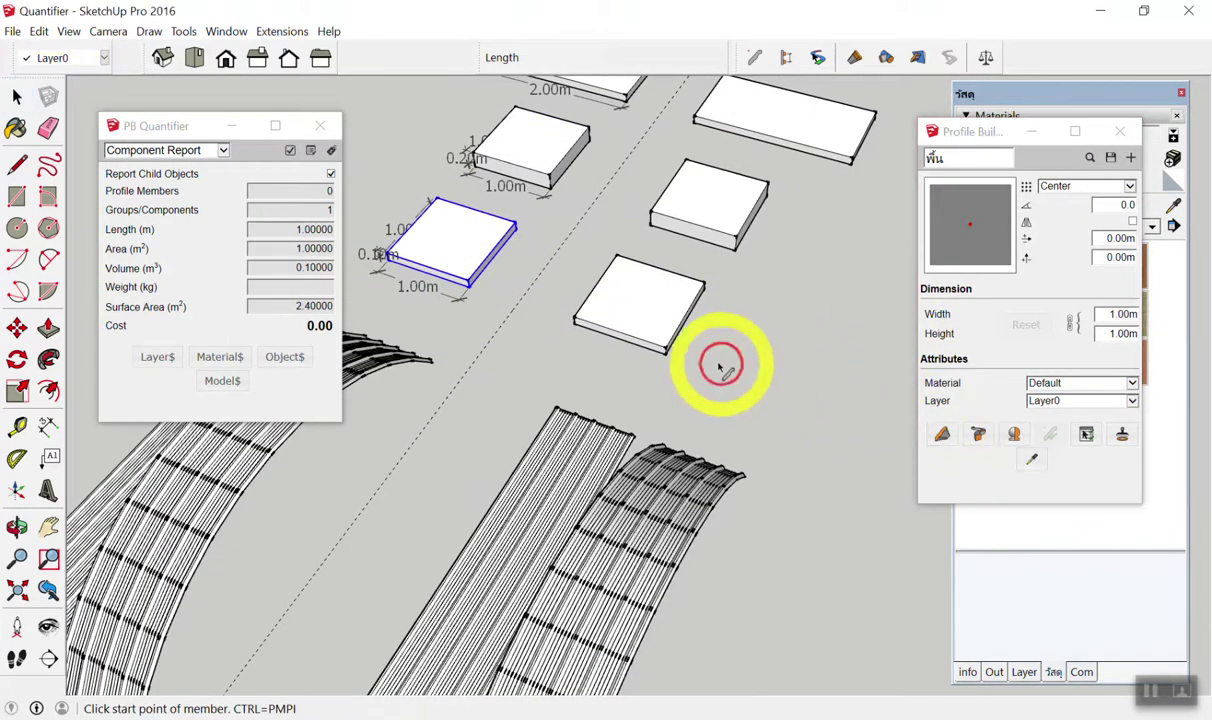
left_click(773, 377)
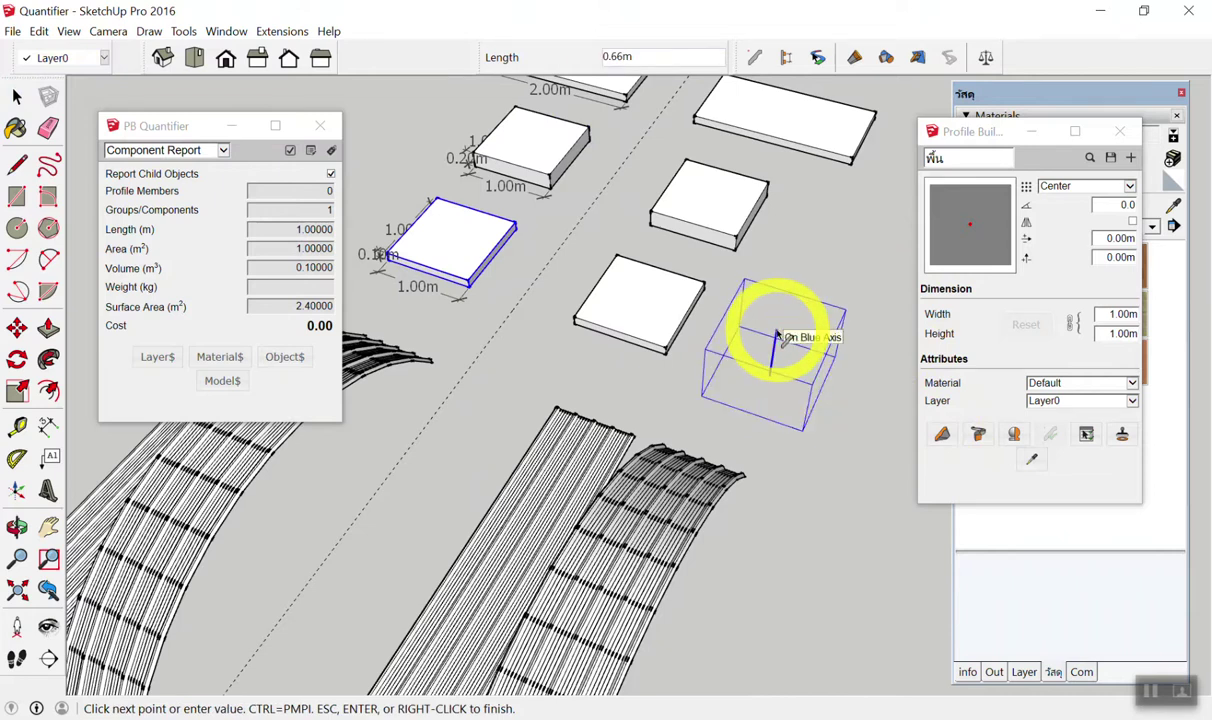
left_click(780, 337)
key("space")
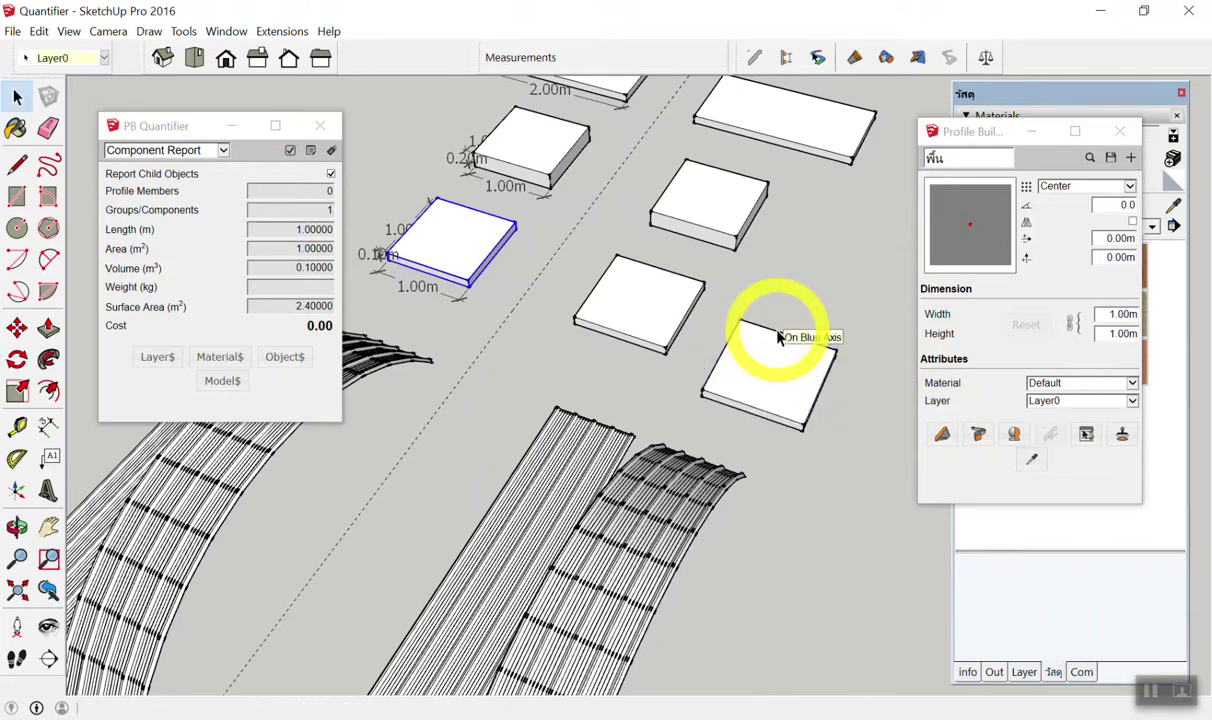
scroll(758, 380, "up", 2)
key("Delete")
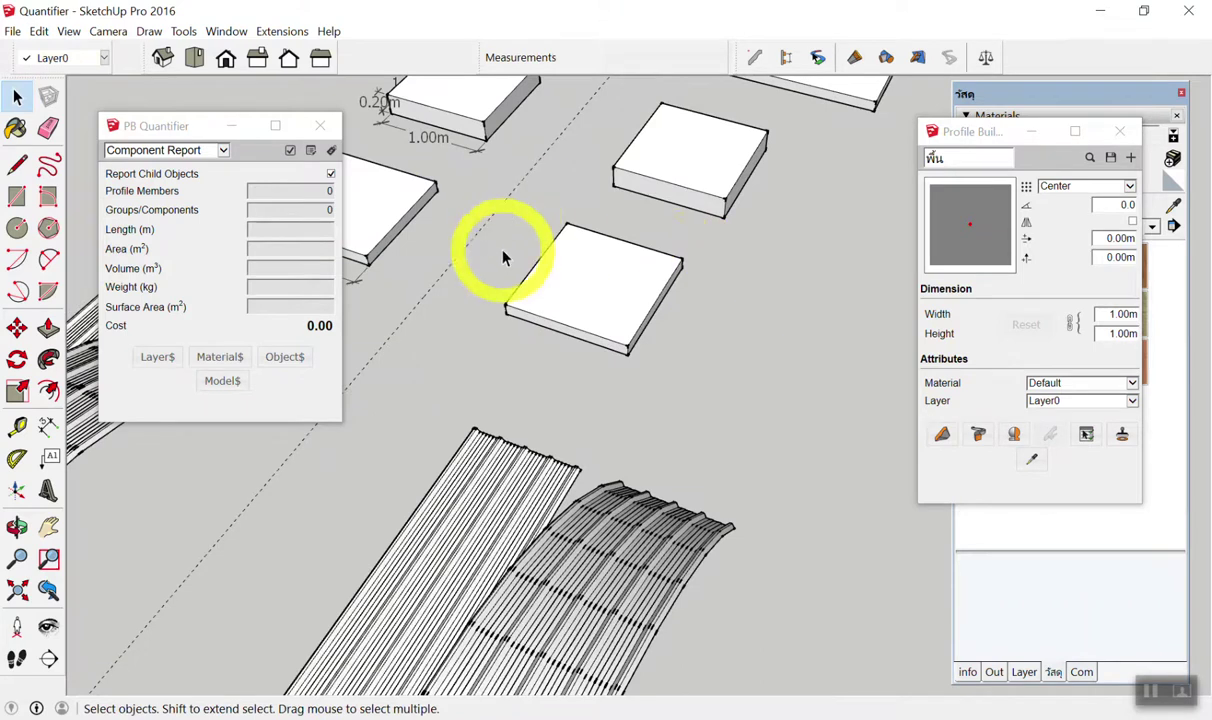
Select the 0.1 m slab member and highlight the Profile Members label in PB Quantifier.
scroll(698, 325, "up", 3)
scroll(585, 273, "up", 3)
scroll(585, 273, "down", 5)
scroll(592, 293, "up", 2)
left_click(494, 253)
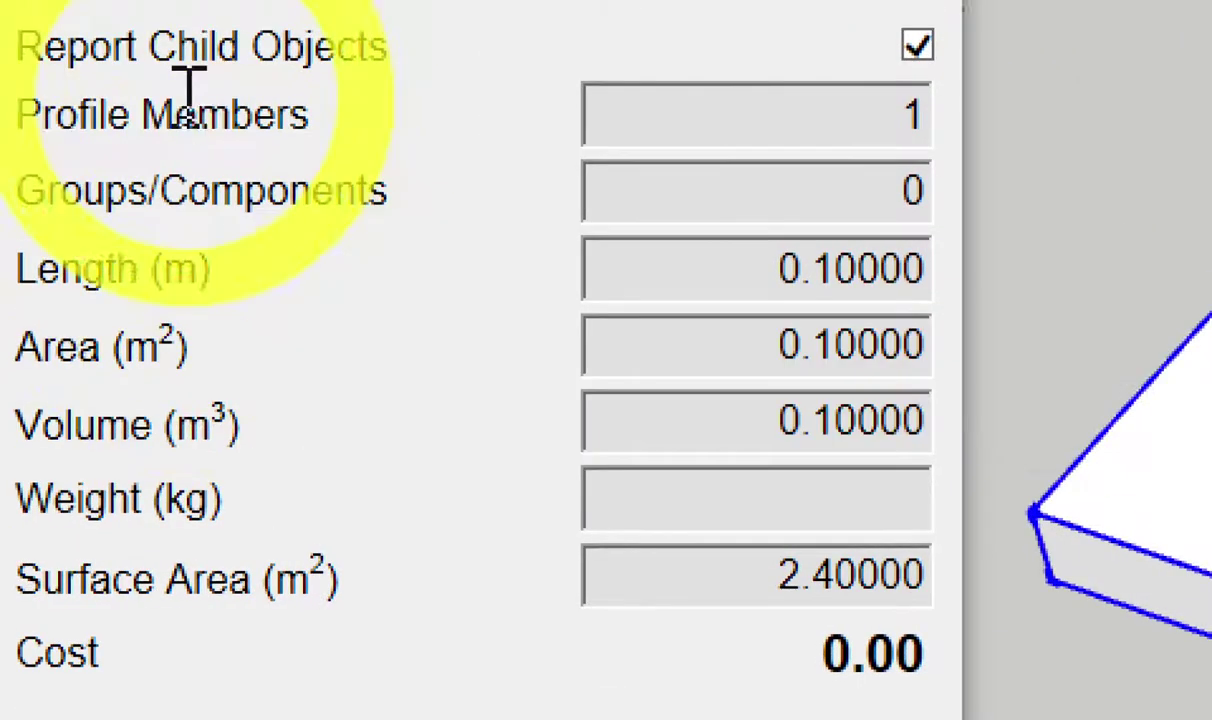
left_click_drag(190, 92, 325, 122)
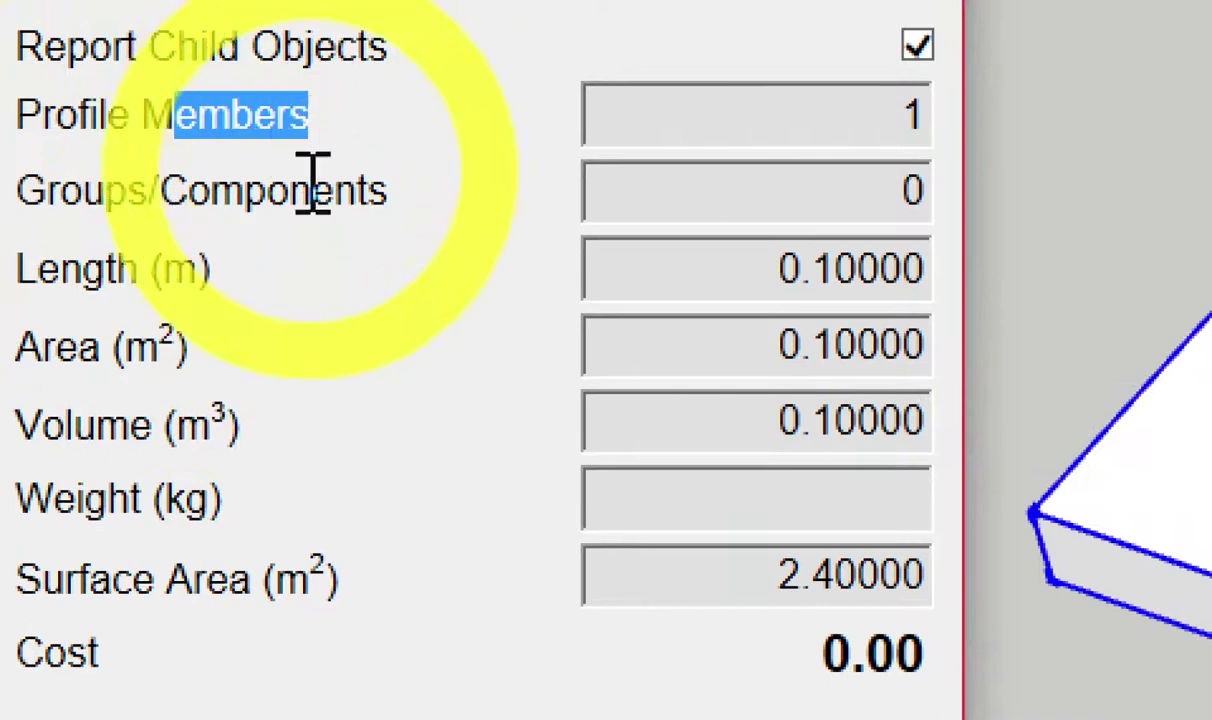
left_click(557, 290)
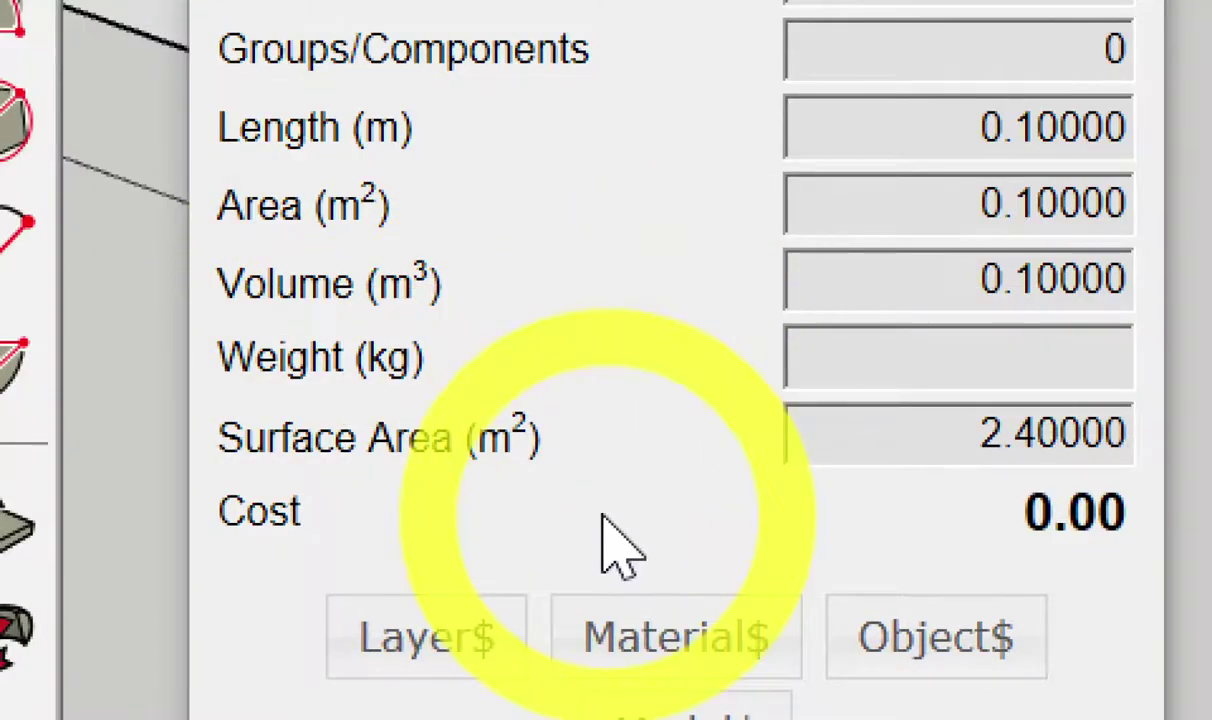
Annotate the Quantifier: tick the matching 0.1 m³ volume and mark the 0.1 area and length values.
left_click_drag(1077, 323, 1148, 266)
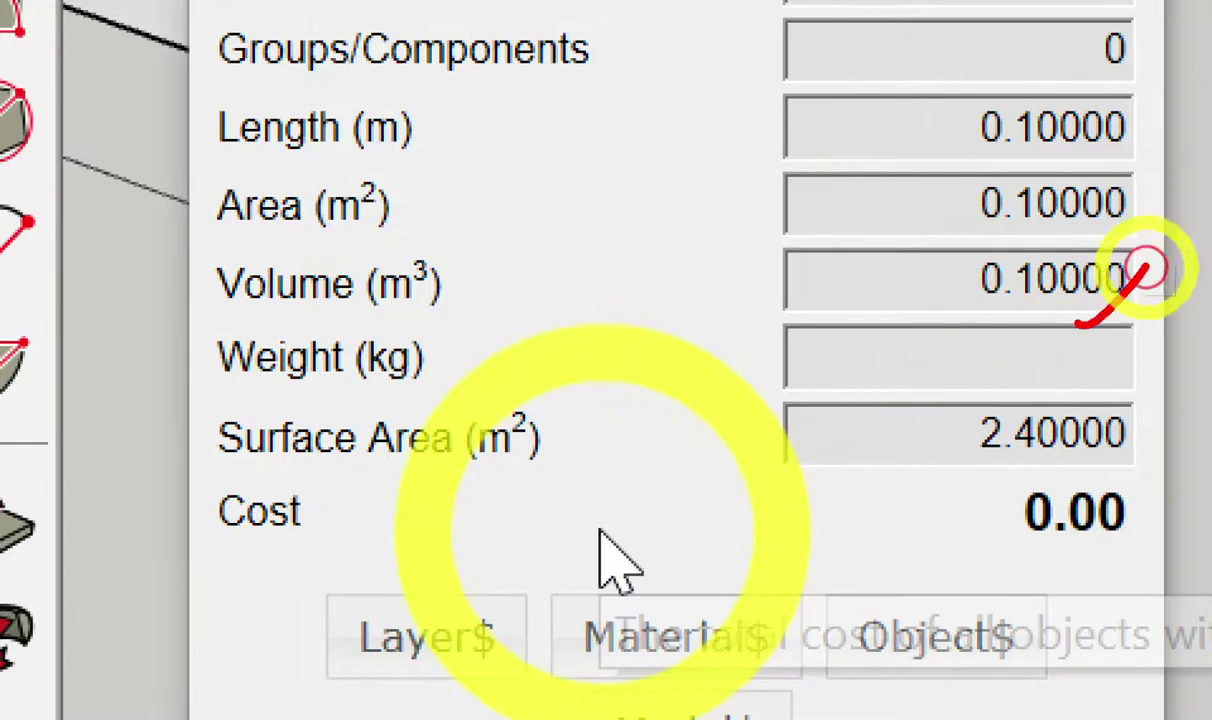
left_click_drag(975, 205, 993, 240)
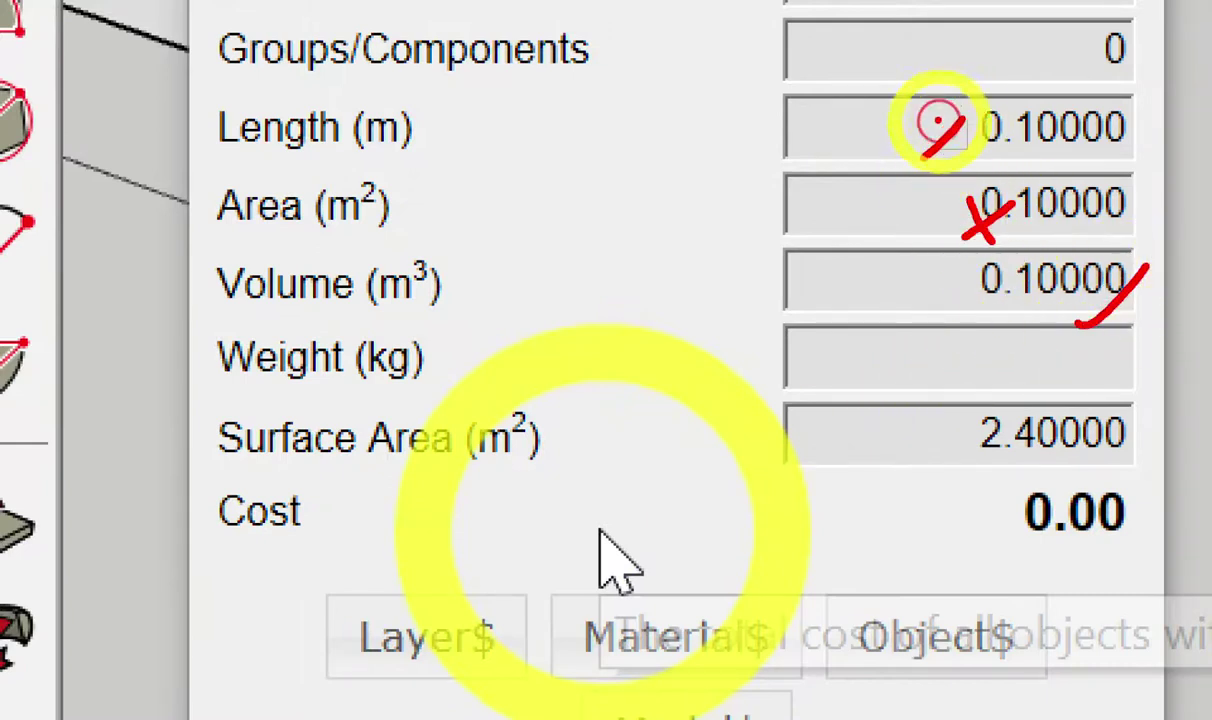
mouse_move(1040, 398)
left_mouse_down()
mouse_move(974, 460)
mouse_move(1070, 445)
left_mouse_up()
left_click_drag(1096, 400, 1190, 373)
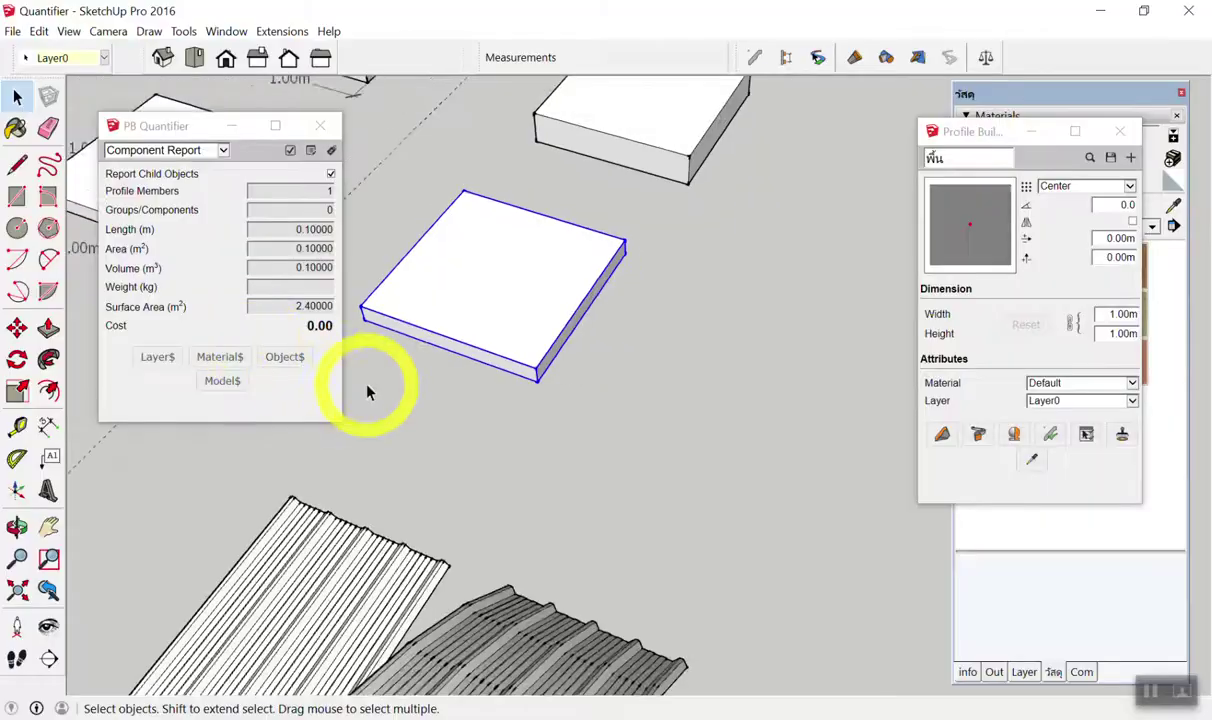
scroll(368, 387, "down", 3)
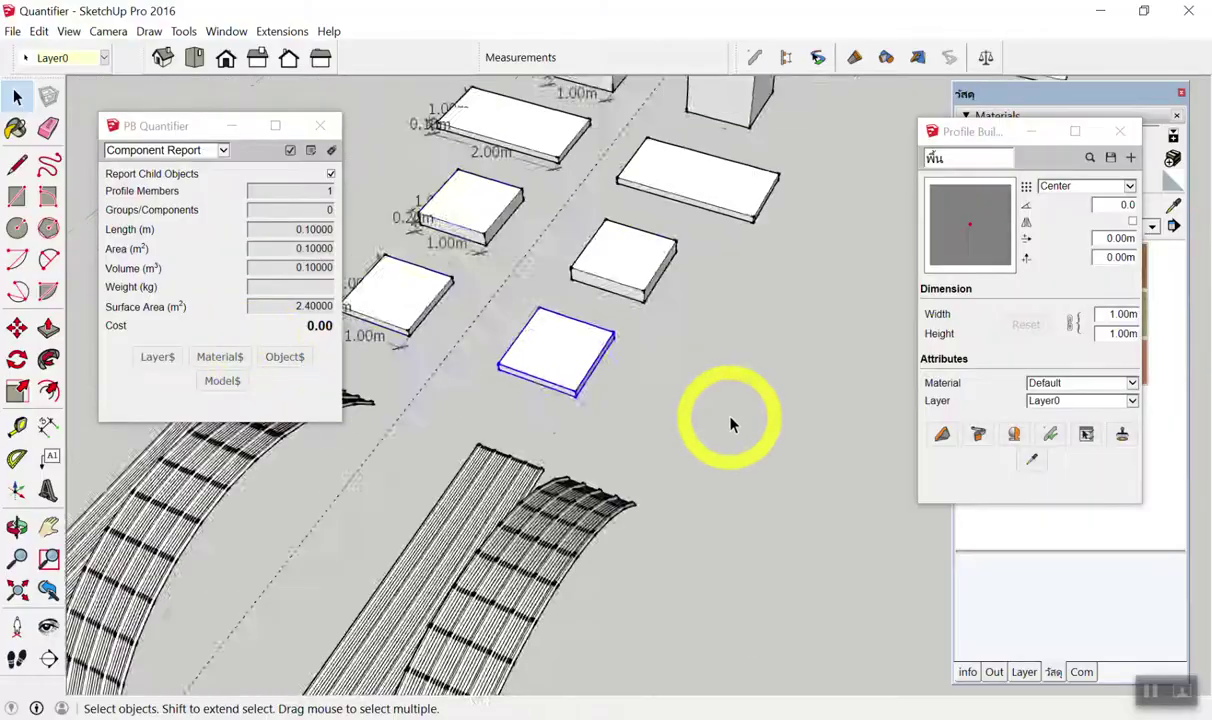
Deselect, mark the lower-left and lower-middle boxes, and select the 0.2 m box group.
middle_click_drag(711, 425, 641, 379)
left_click(586, 383)
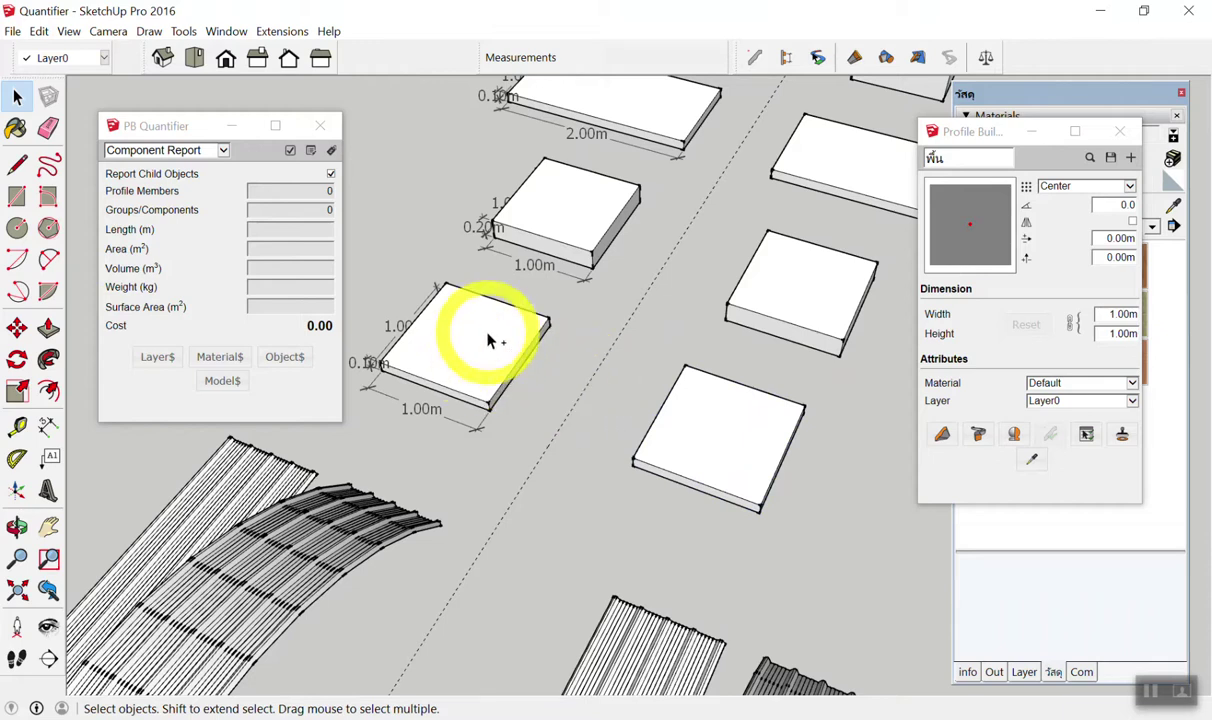
left_click_drag(457, 343, 543, 312)
mouse_move(684, 464)
left_mouse_down()
mouse_move(798, 411)
mouse_move(753, 434)
mouse_move(772, 487)
left_mouse_up()
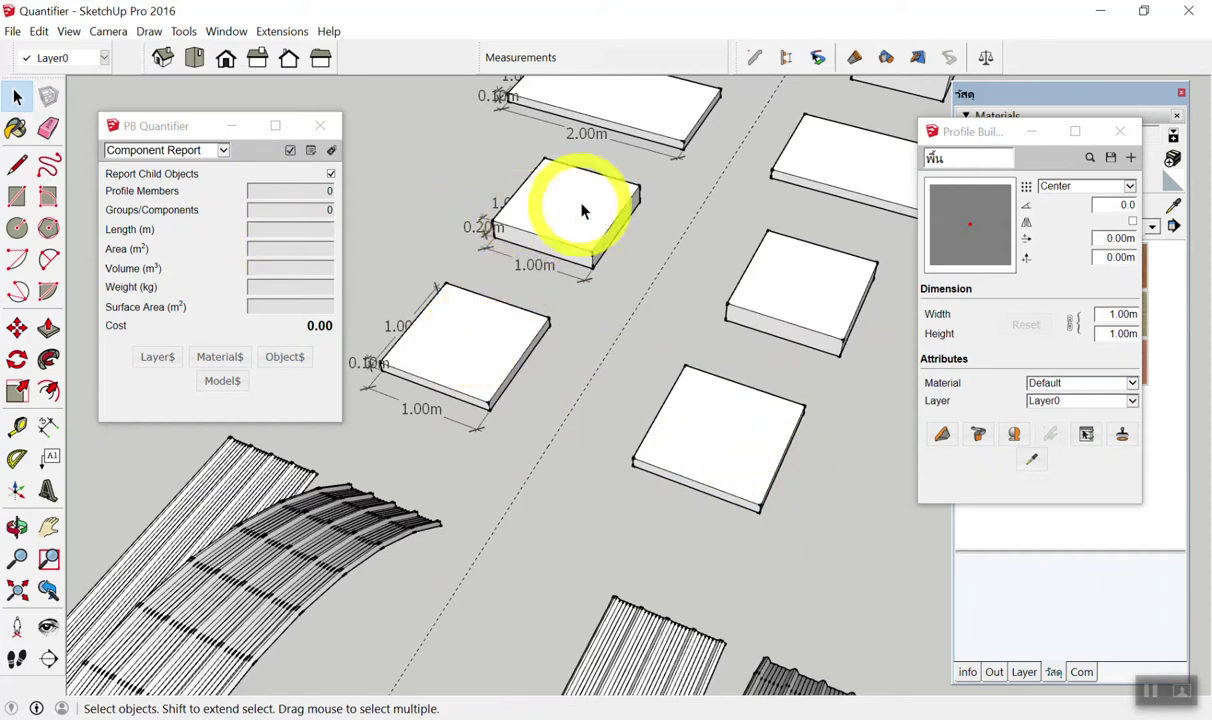
scroll(541, 230, "up", 3)
left_click(548, 228)
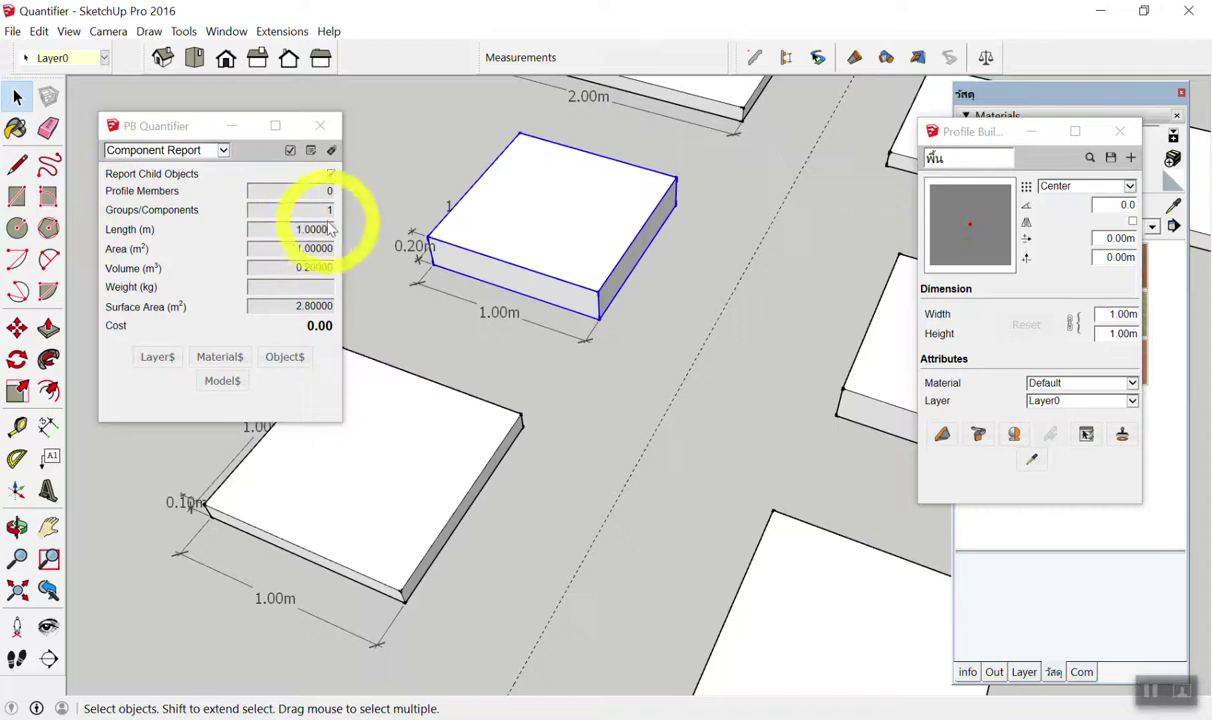
Select the matching 0.2 m slab member and mark it with an X, since its length and area differ.
scroll(446, 230, "down", 5)
scroll(603, 265, "up", 3)
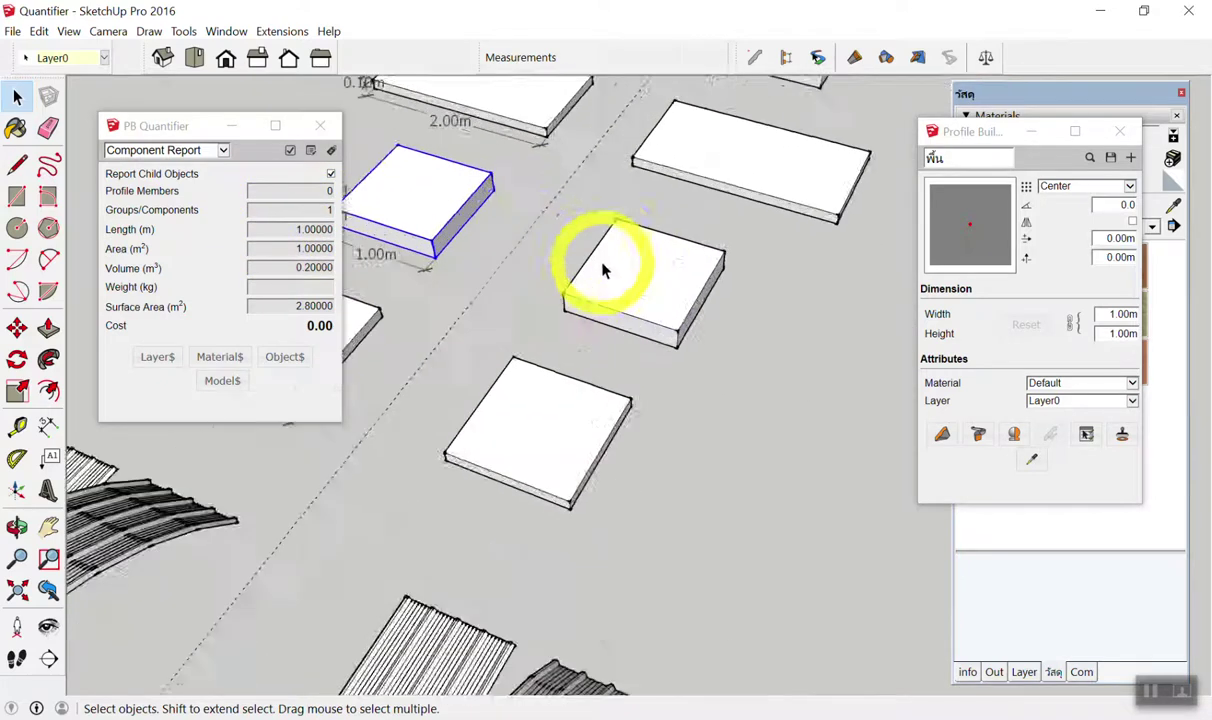
scroll(722, 319, "down", 4)
scroll(533, 277, "up", 4)
scroll(533, 277, "up", 2)
scroll(514, 270, "down", 4)
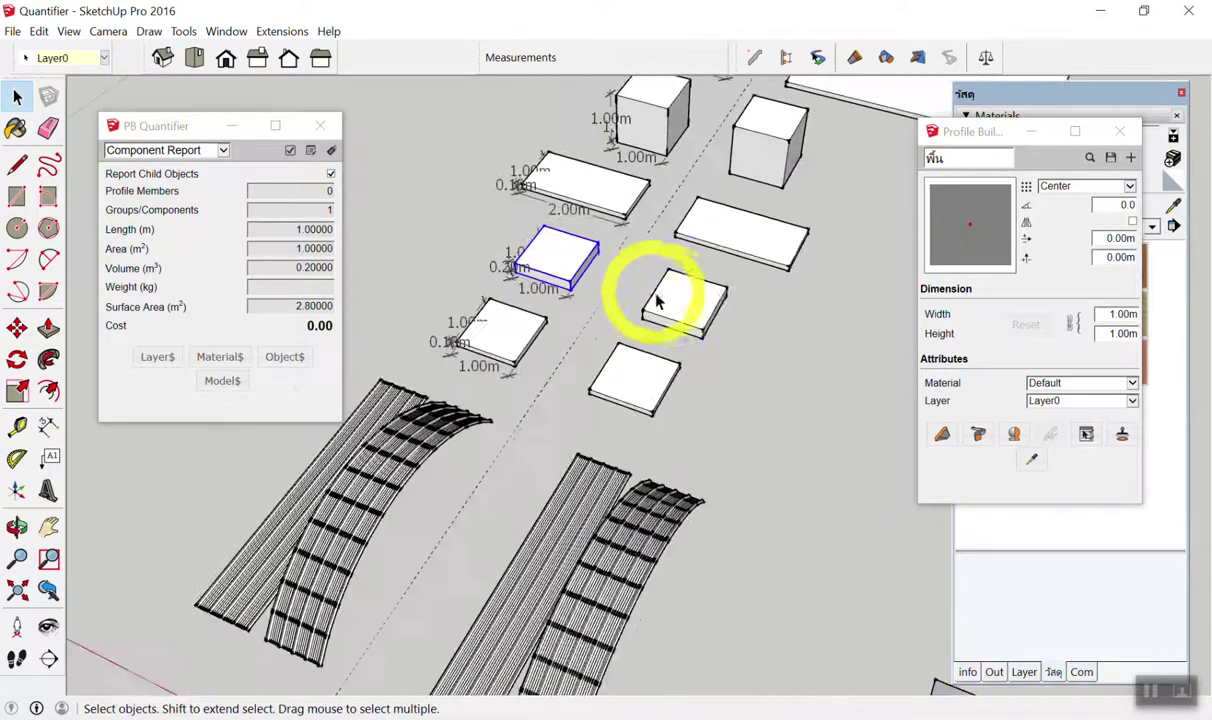
scroll(682, 319, "up", 4)
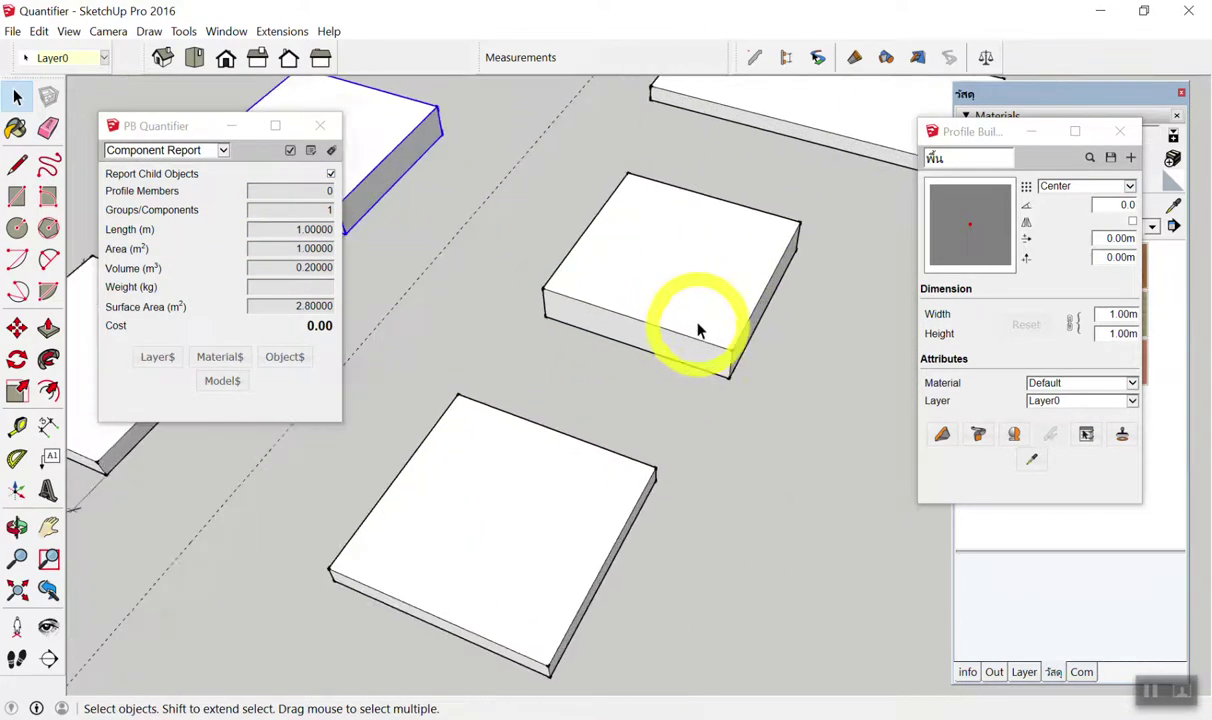
left_click(655, 300)
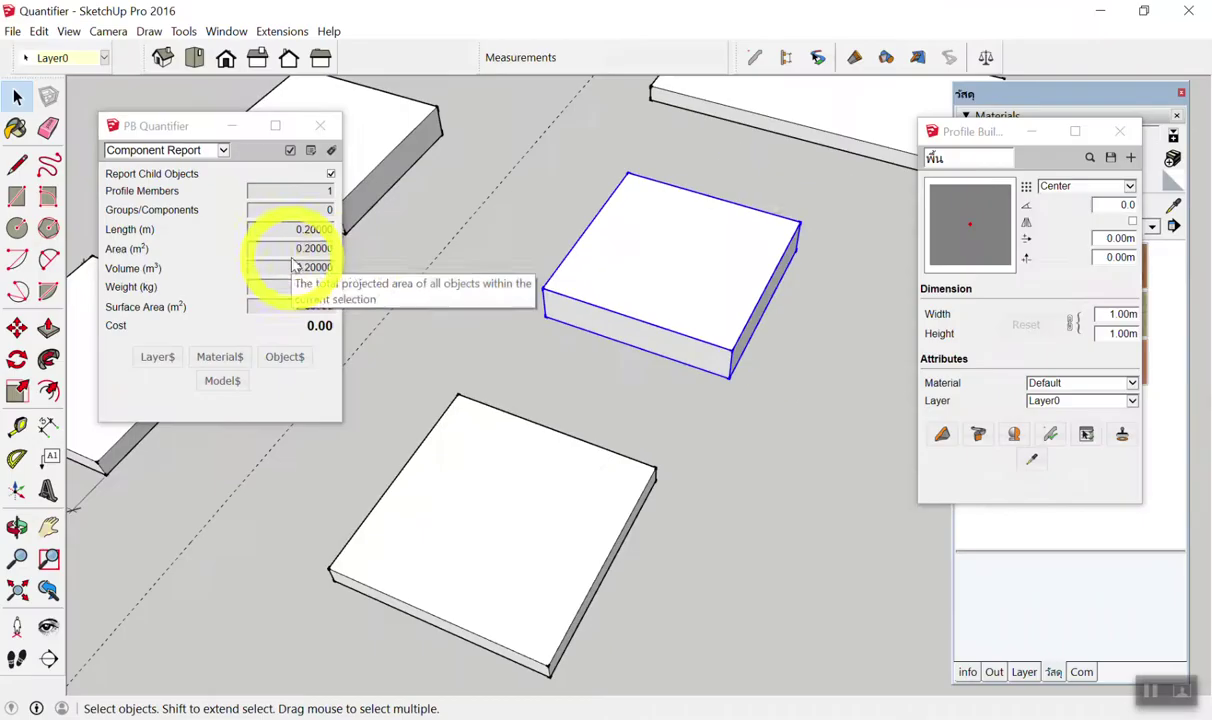
left_click_drag(617, 232, 697, 300)
left_click_drag(612, 292, 699, 245)
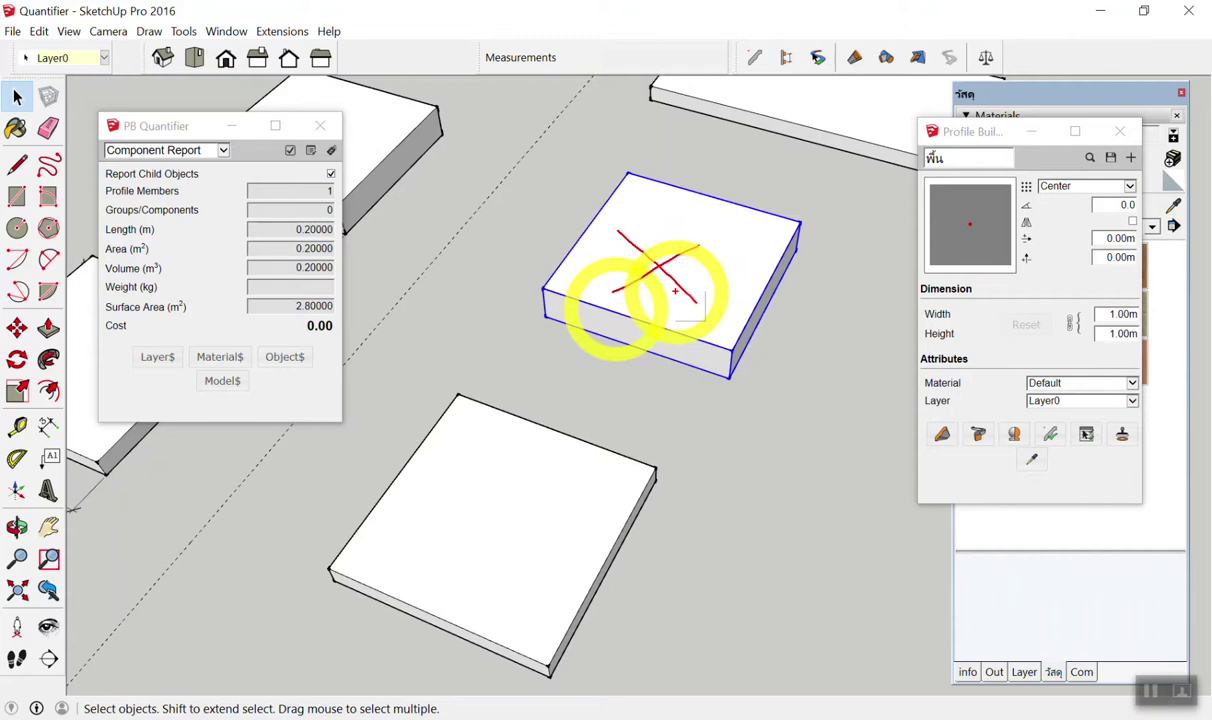
scroll(615, 310, "down", 3)
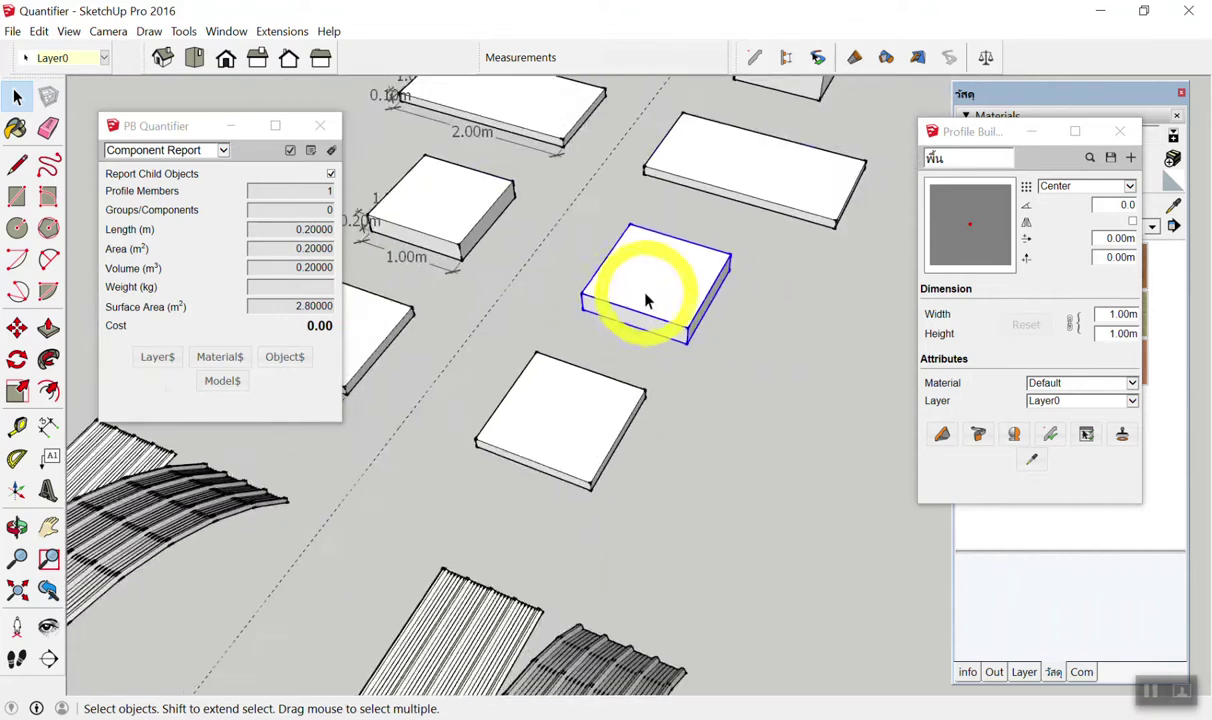
scroll(514, 257, "up", 1)
scroll(492, 253, "up", 3)
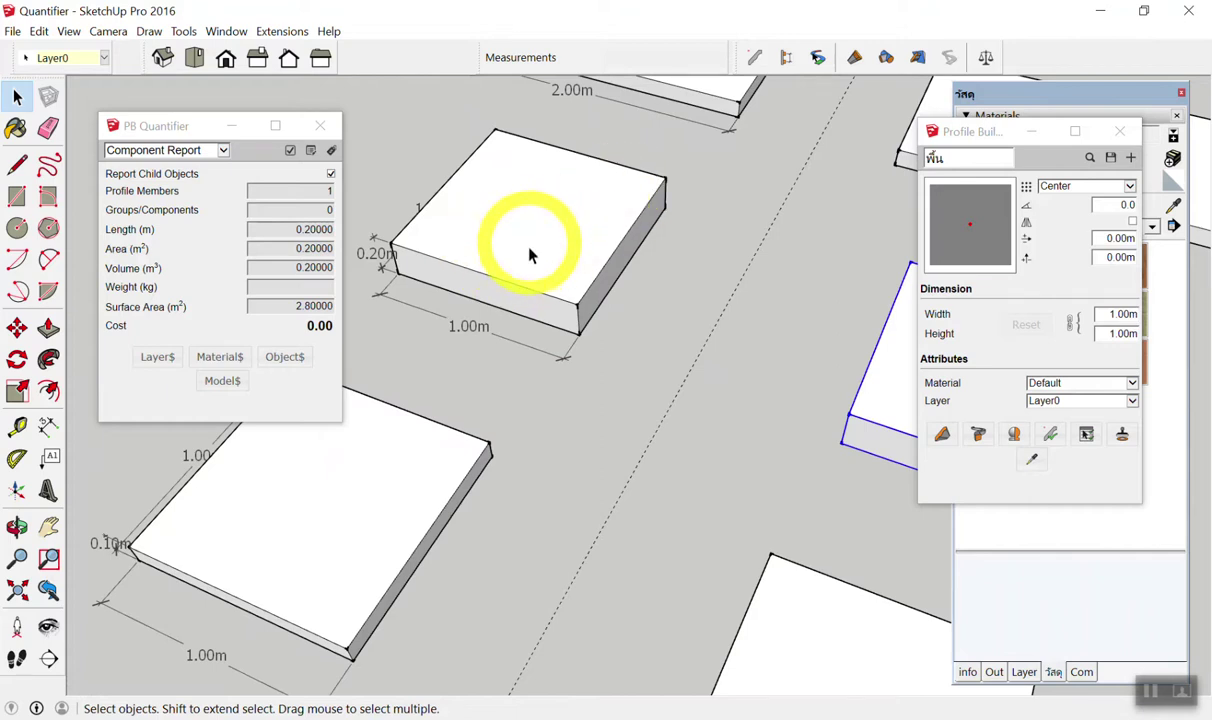
scroll(540, 265, "down", 3)
scroll(600, 300, "down", 2)
scroll(700, 300, "up", 3)
scroll(700, 285, "down", 2)
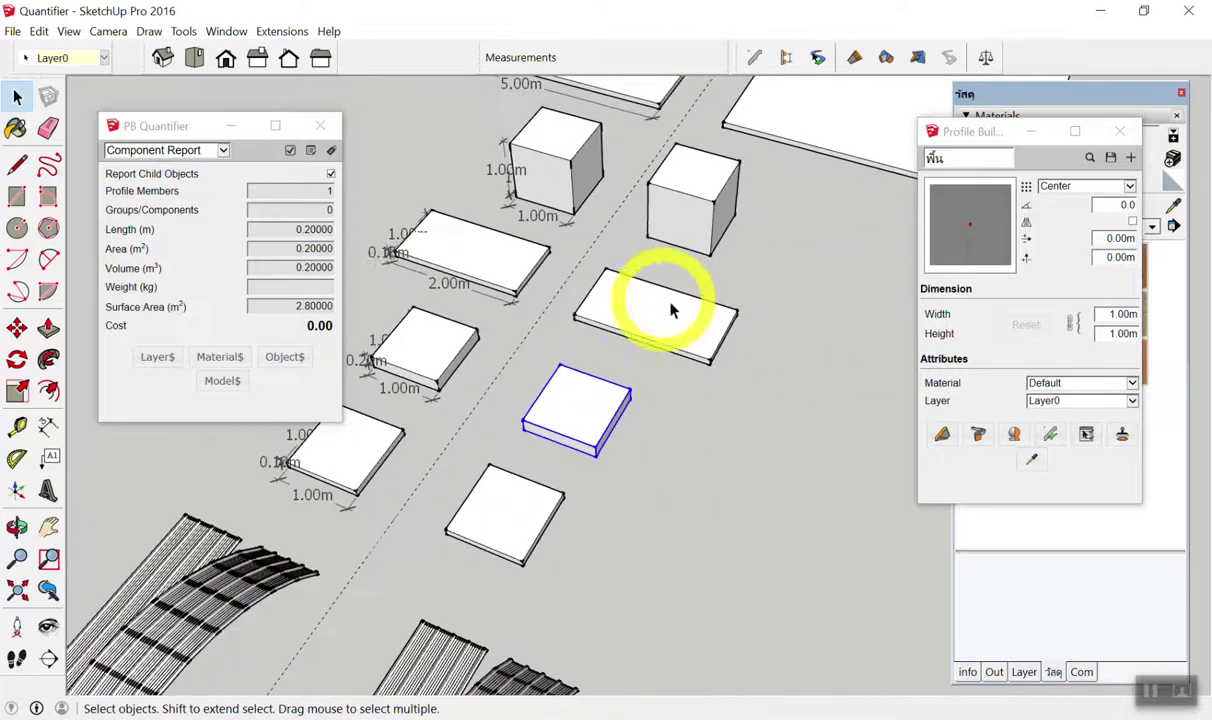
scroll(433, 257, "up", 2)
scroll(725, 284, "down", 3)
scroll(550, 267, "up", 4)
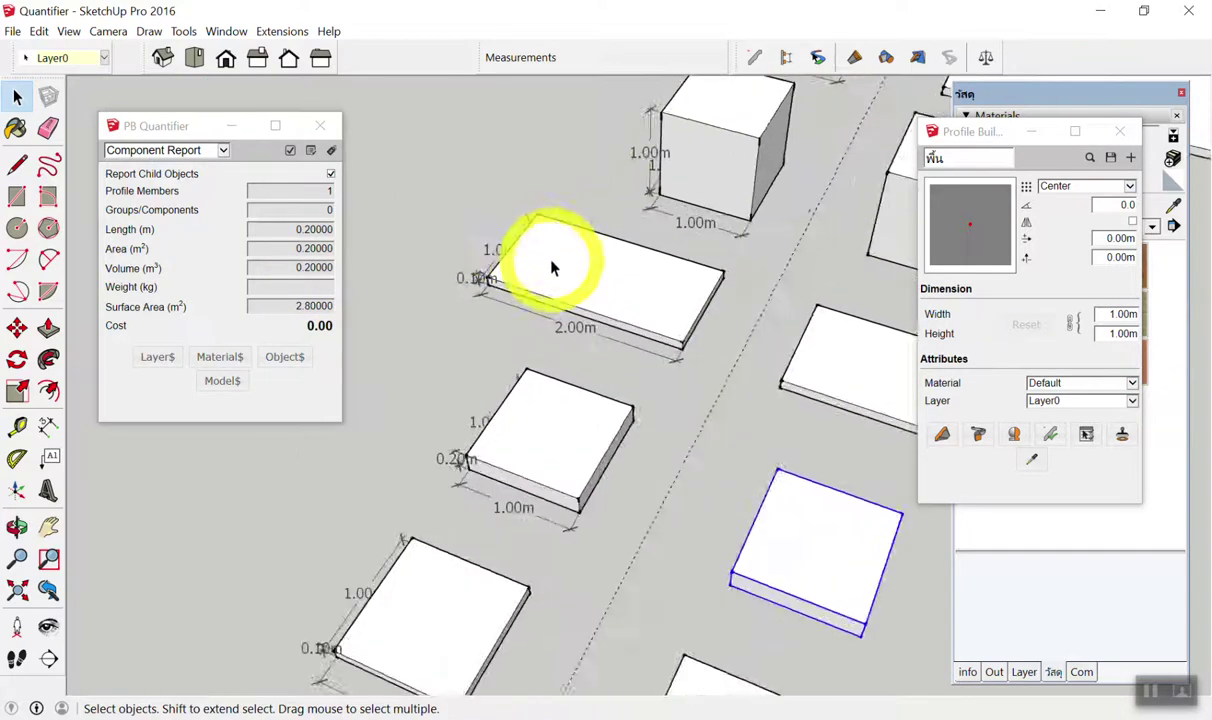
scroll(550, 267, "up", 3)
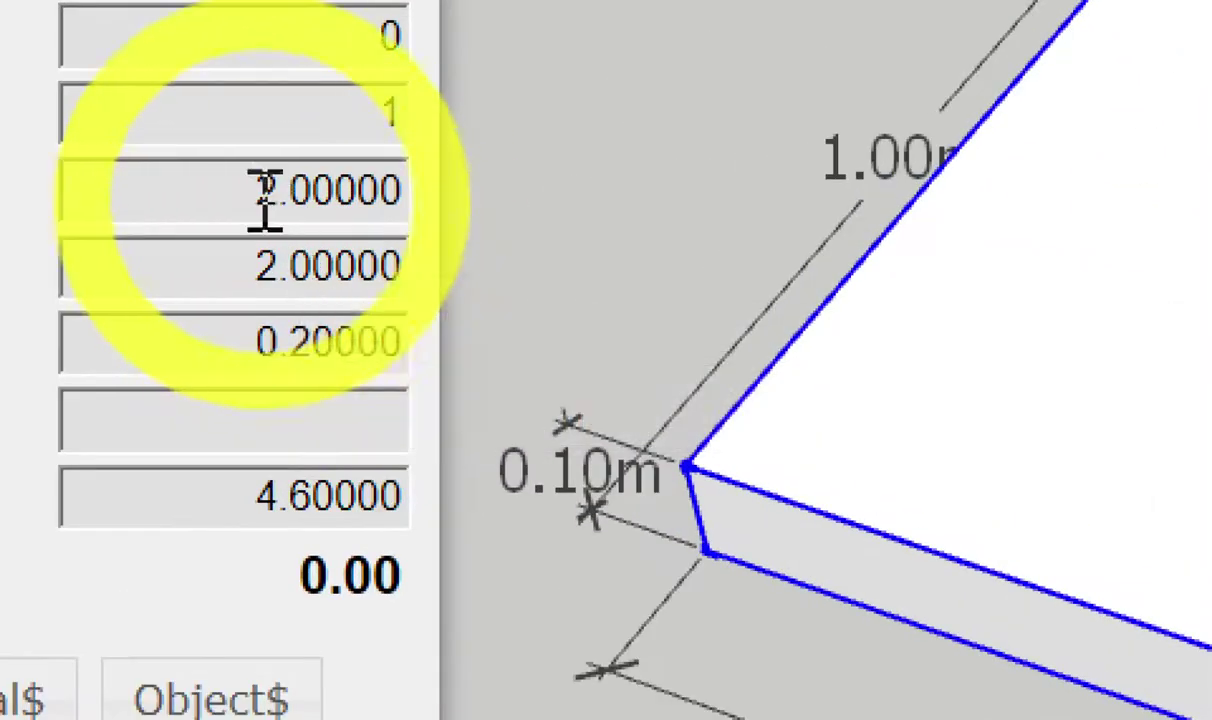
left_click_drag(222, 228, 350, 245)
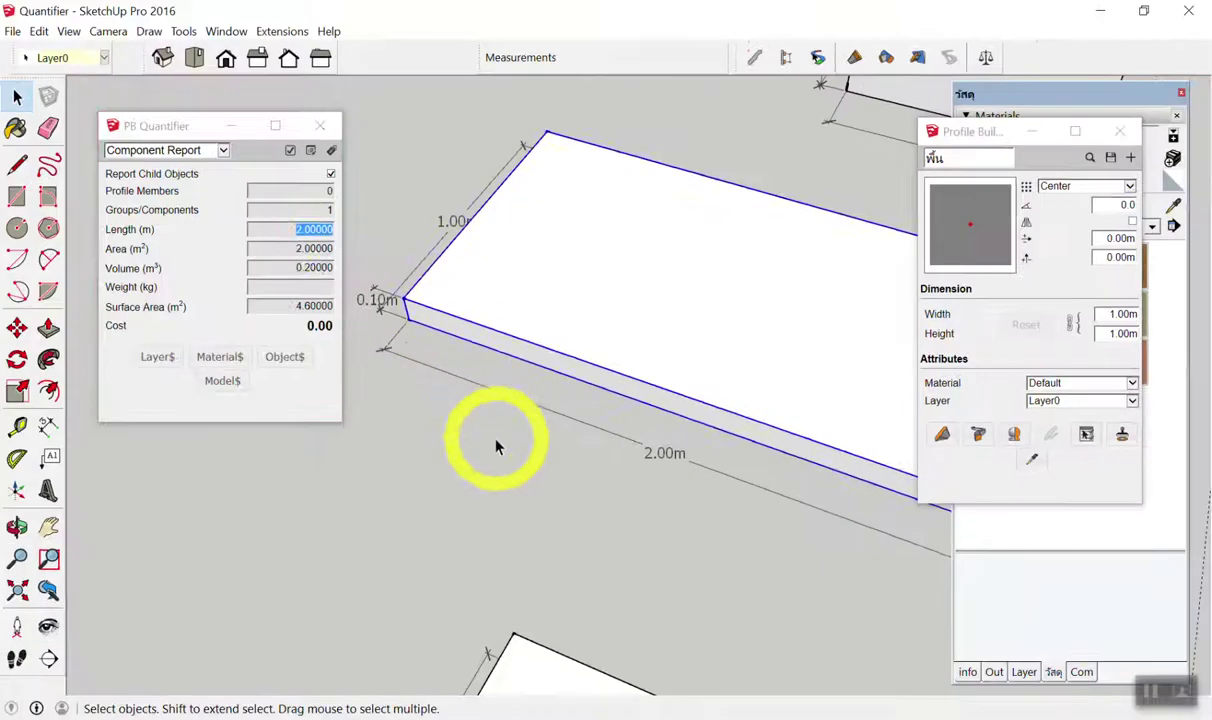
scroll(465, 243, "down", 3)
scroll(440, 241, "down", 3)
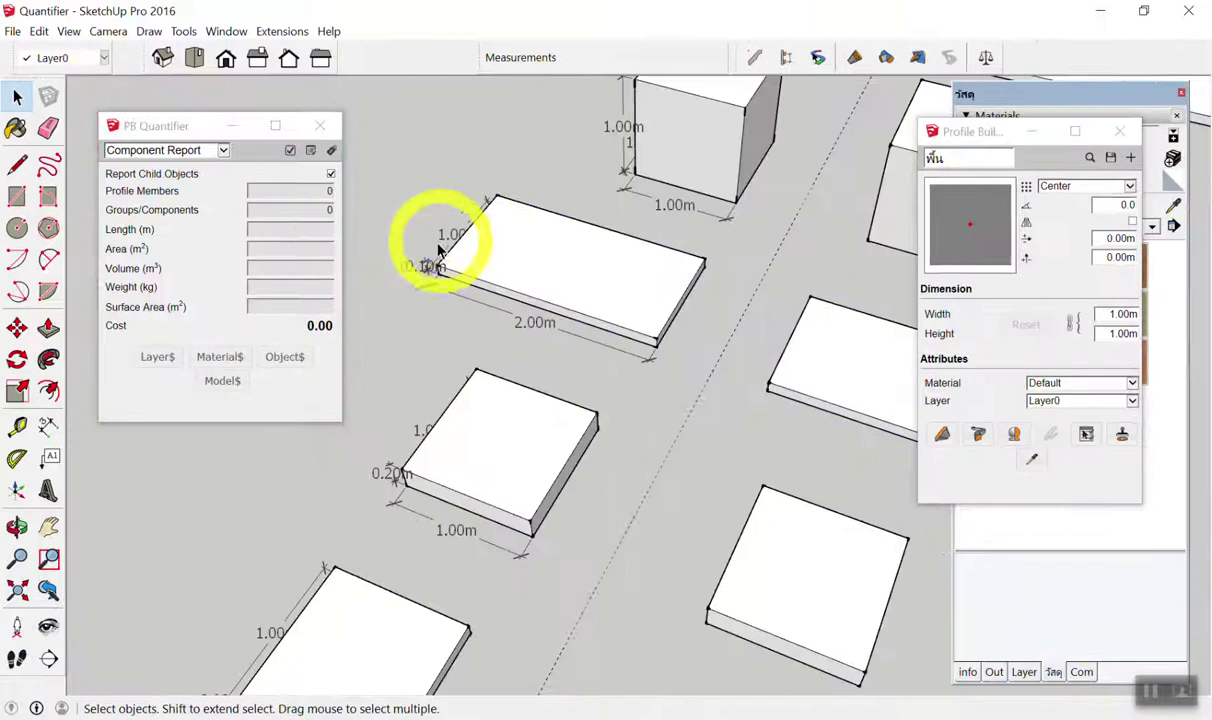
scroll(440, 241, "down", 2)
left_click(656, 306)
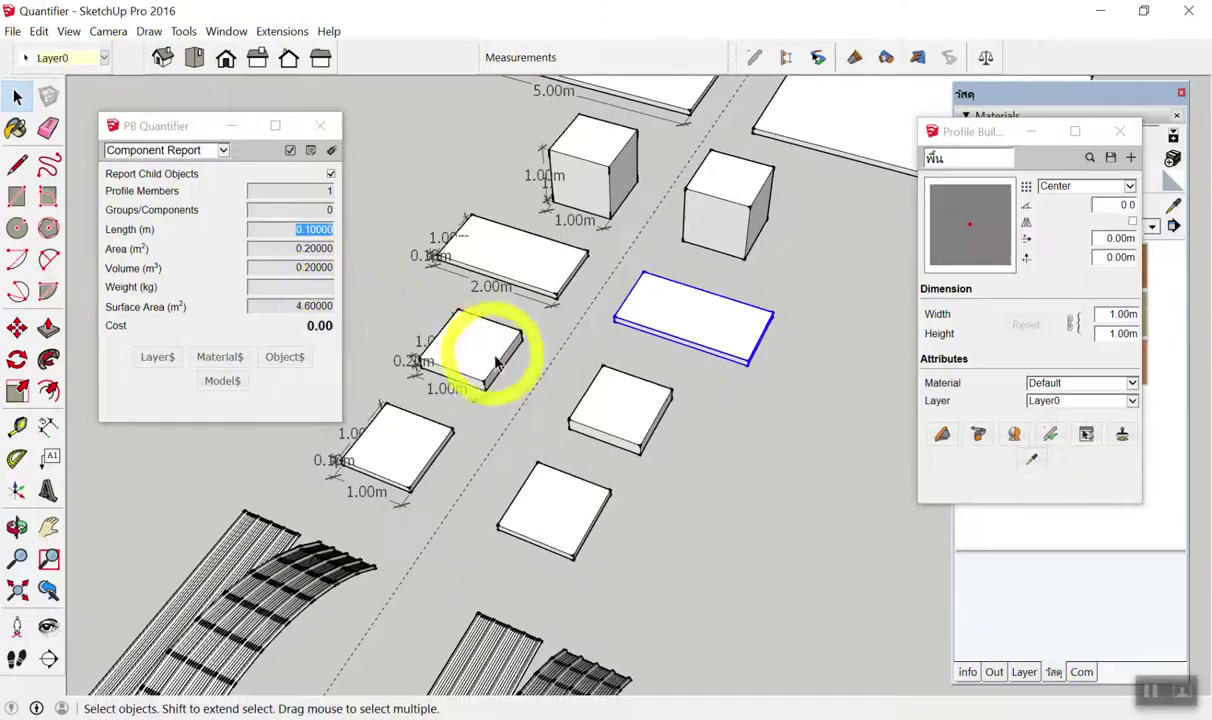
left_click(700, 390)
scroll(700, 390, "up", 3)
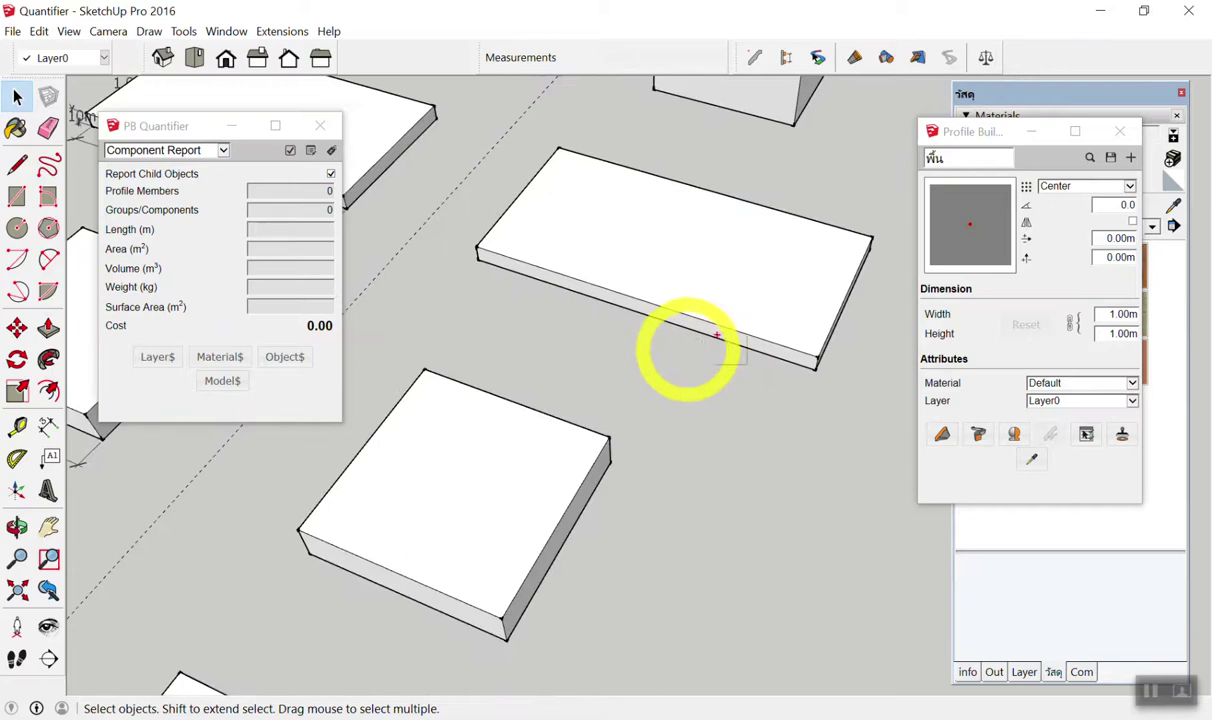
left_click_drag(712, 316, 724, 340)
left_click_drag(625, 302, 668, 288)
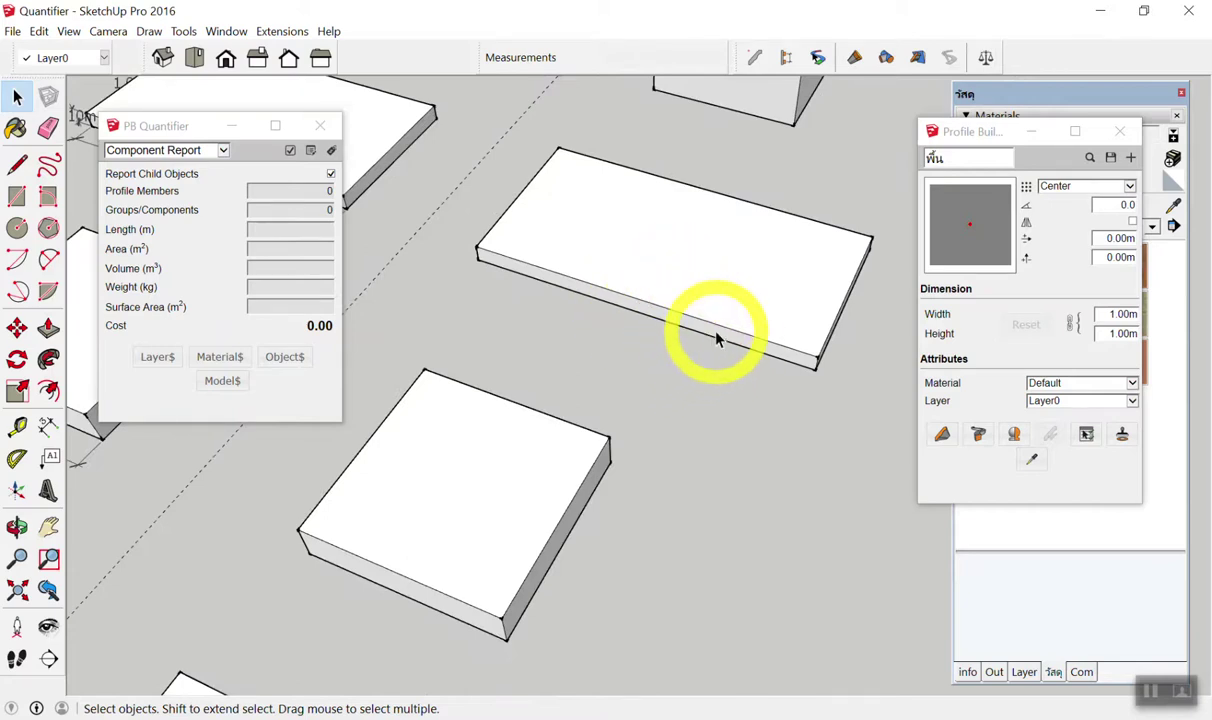
left_click_drag(658, 288, 806, 222)
left_click_drag(725, 208, 790, 305)
mouse_move(453, 477)
left_mouse_down()
mouse_move(527, 433)
mouse_move(577, 422)
left_mouse_up()
left_click_drag(455, 412, 552, 495)
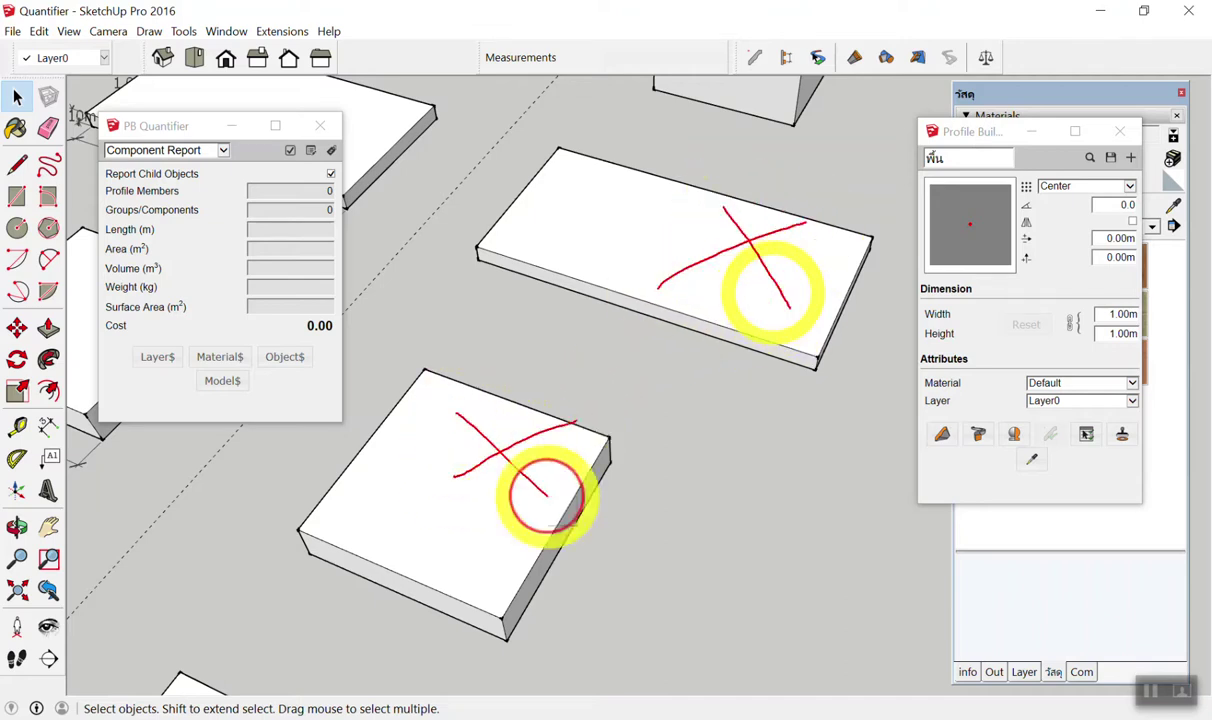
scroll(893, 257, "down", 3)
scroll(698, 292, "down", 3)
scroll(752, 203, "up", 3)
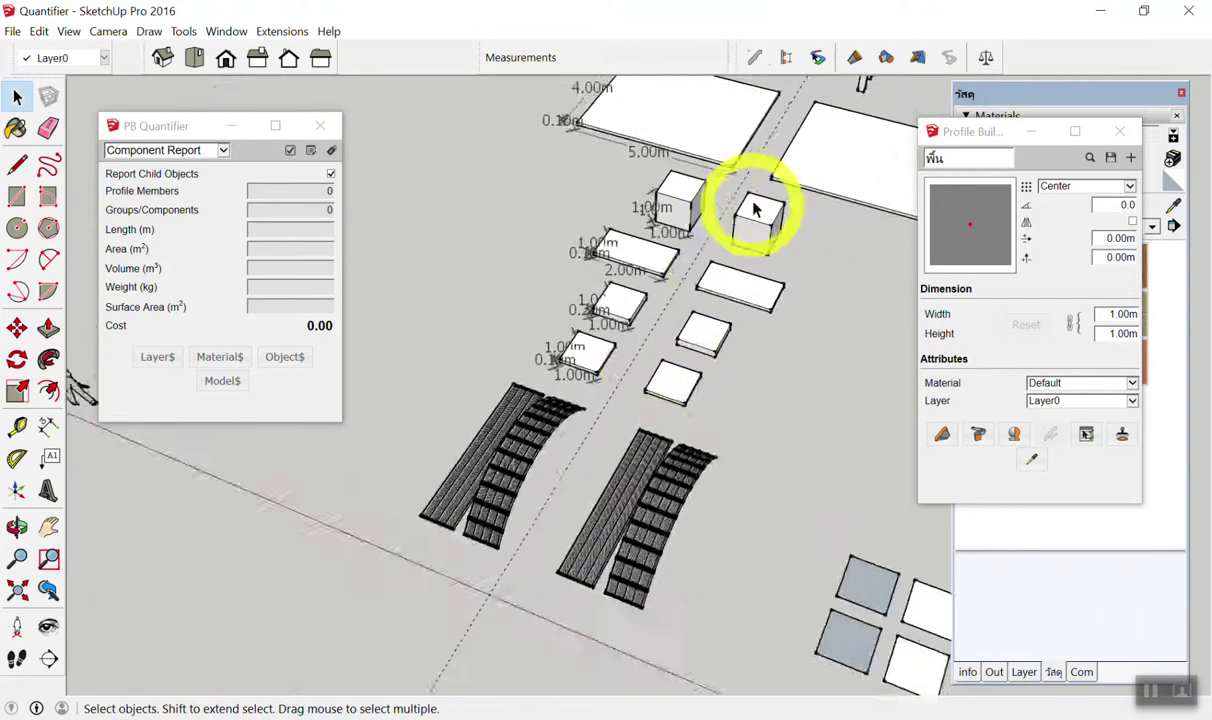
scroll(755, 195, "up", 2)
scroll(610, 180, "up", 1)
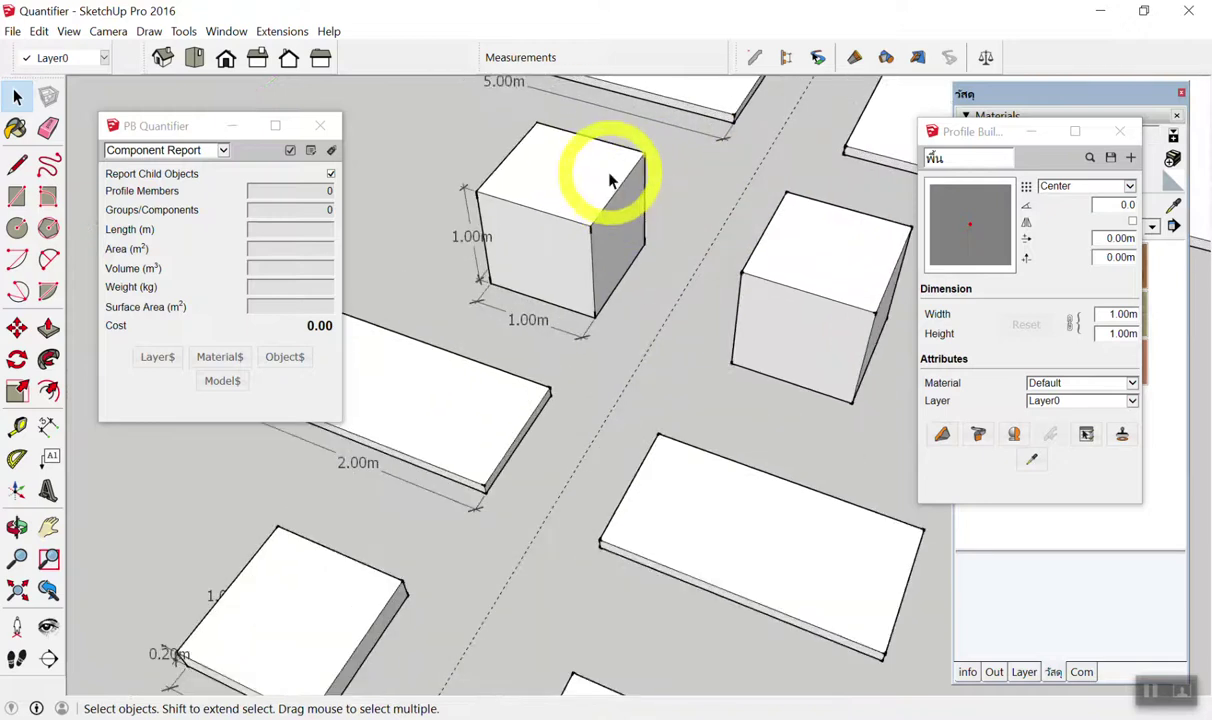
left_click(549, 189)
left_click(766, 279)
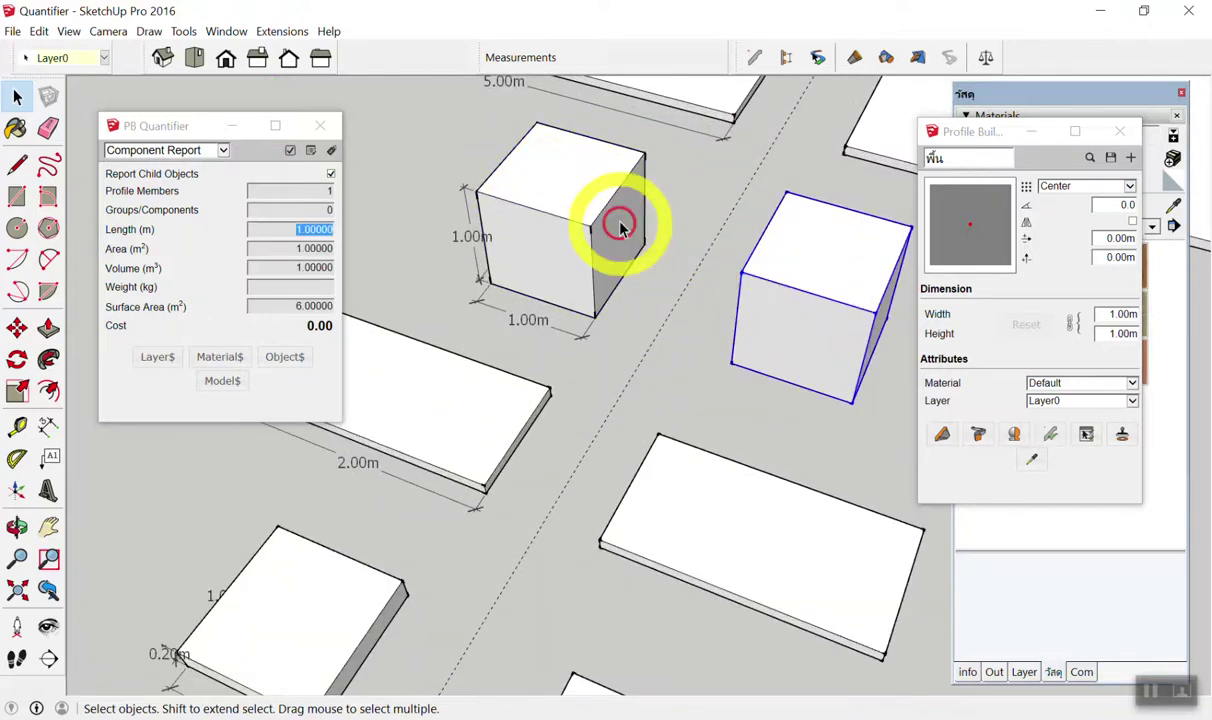
left_click(566, 217)
left_click(793, 306)
left_click(560, 195)
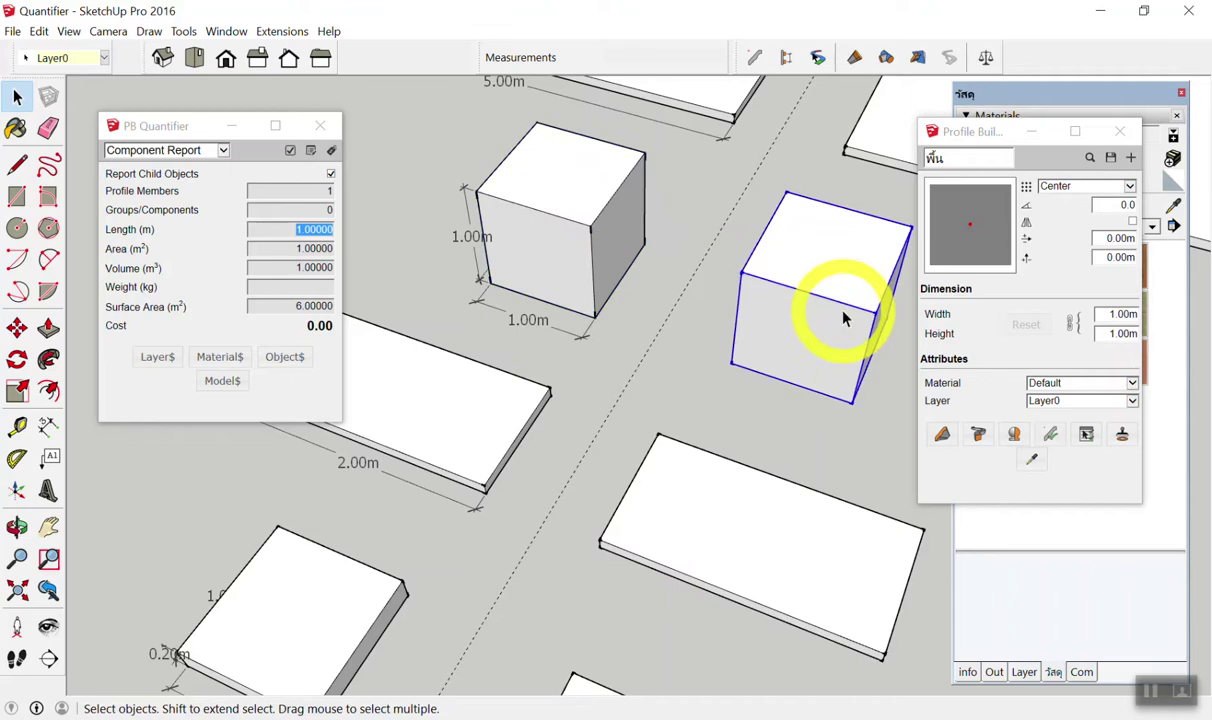
left_click(563, 406)
scroll(628, 316, "down", 3)
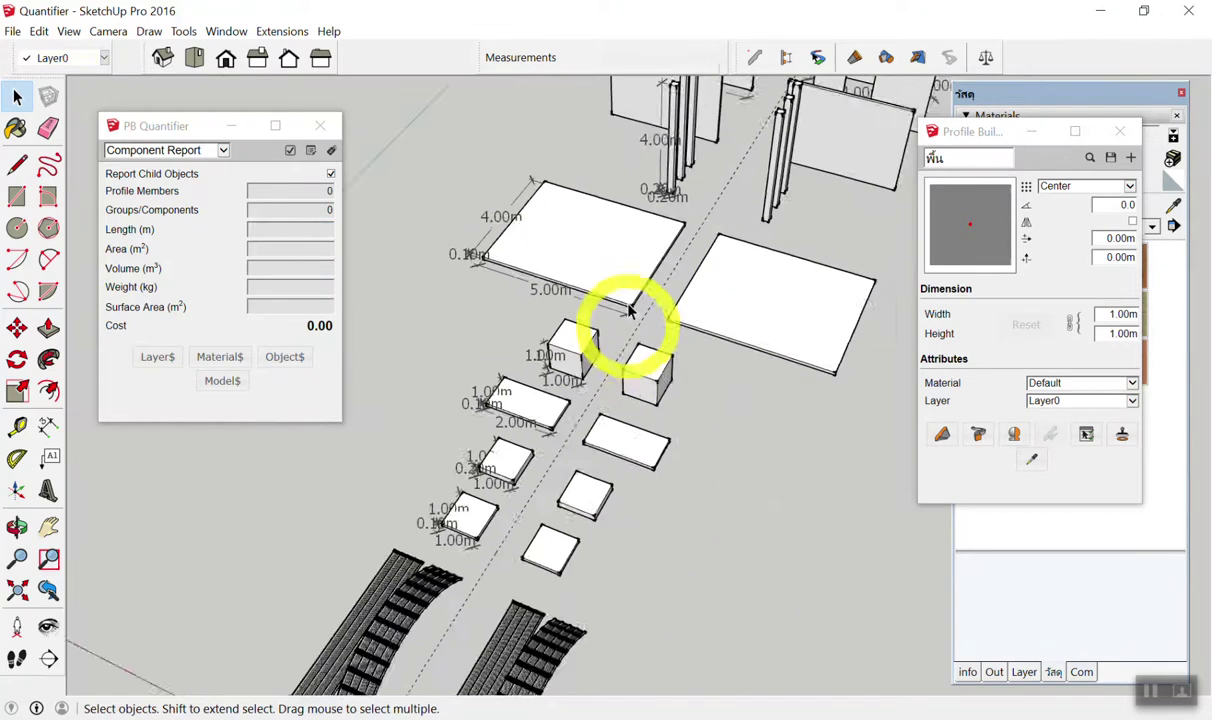
scroll(617, 240, "up", 2)
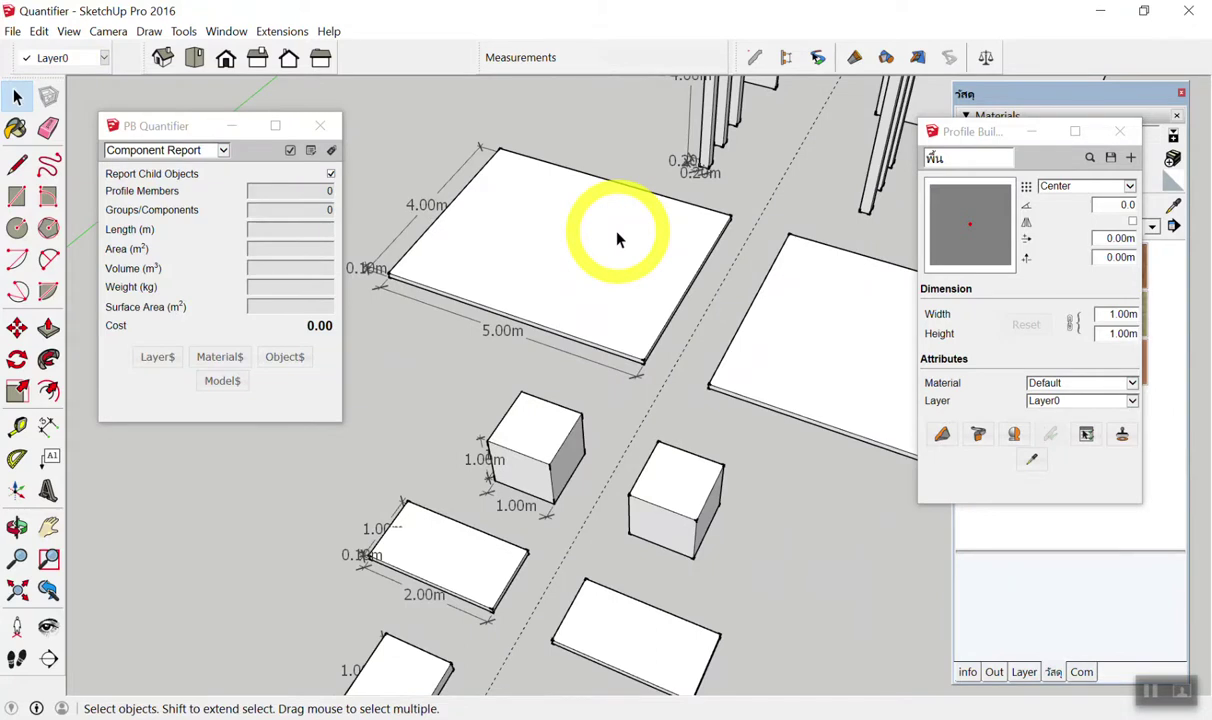
scroll(446, 203, "down", 2)
scroll(452, 275, "up", 4)
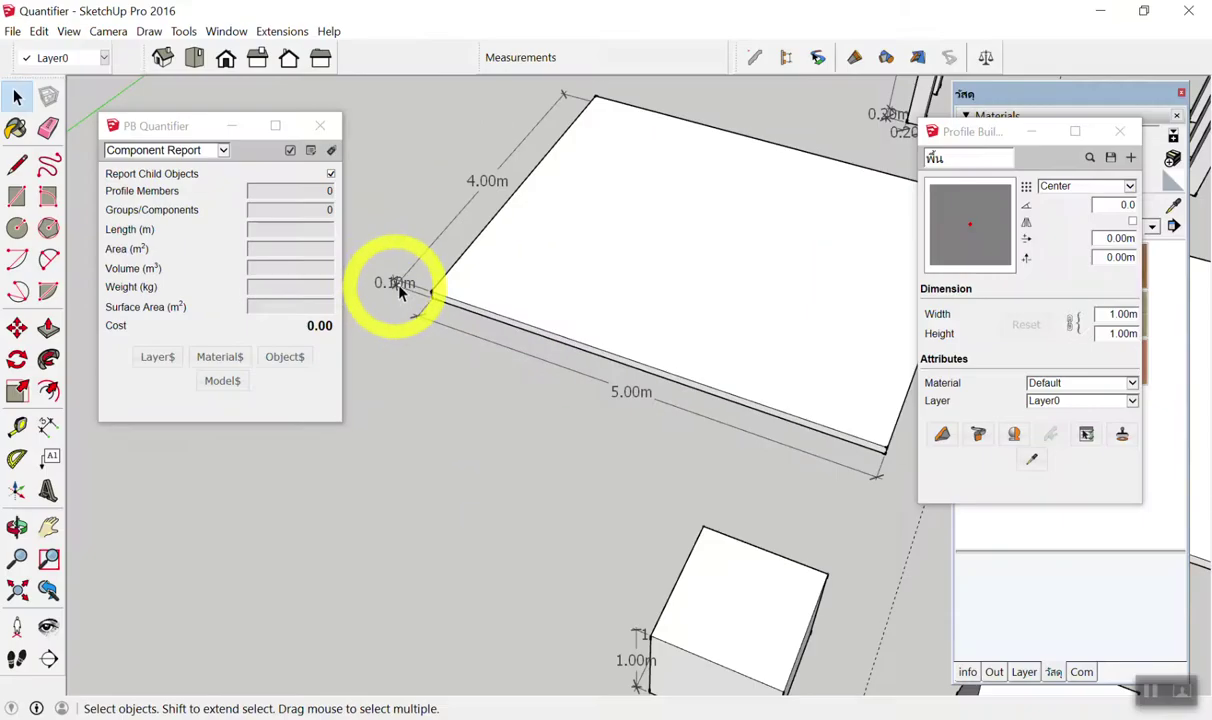
left_click(522, 228)
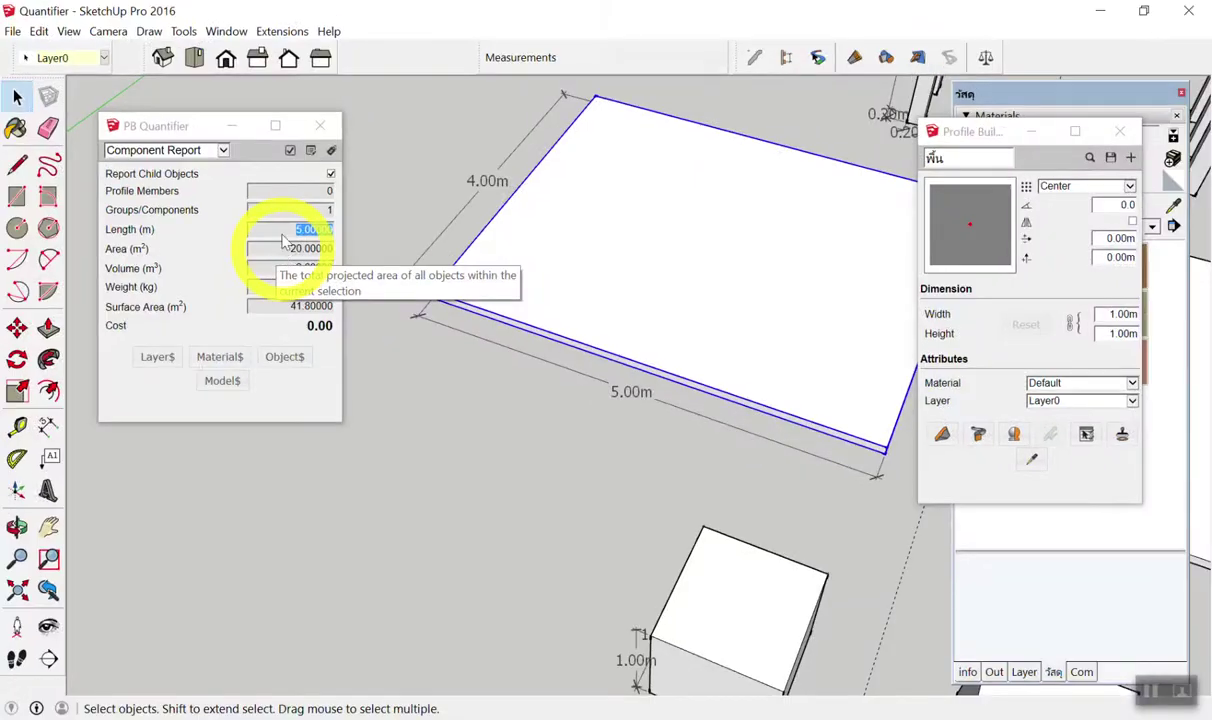
scroll(487, 211, "down", 3)
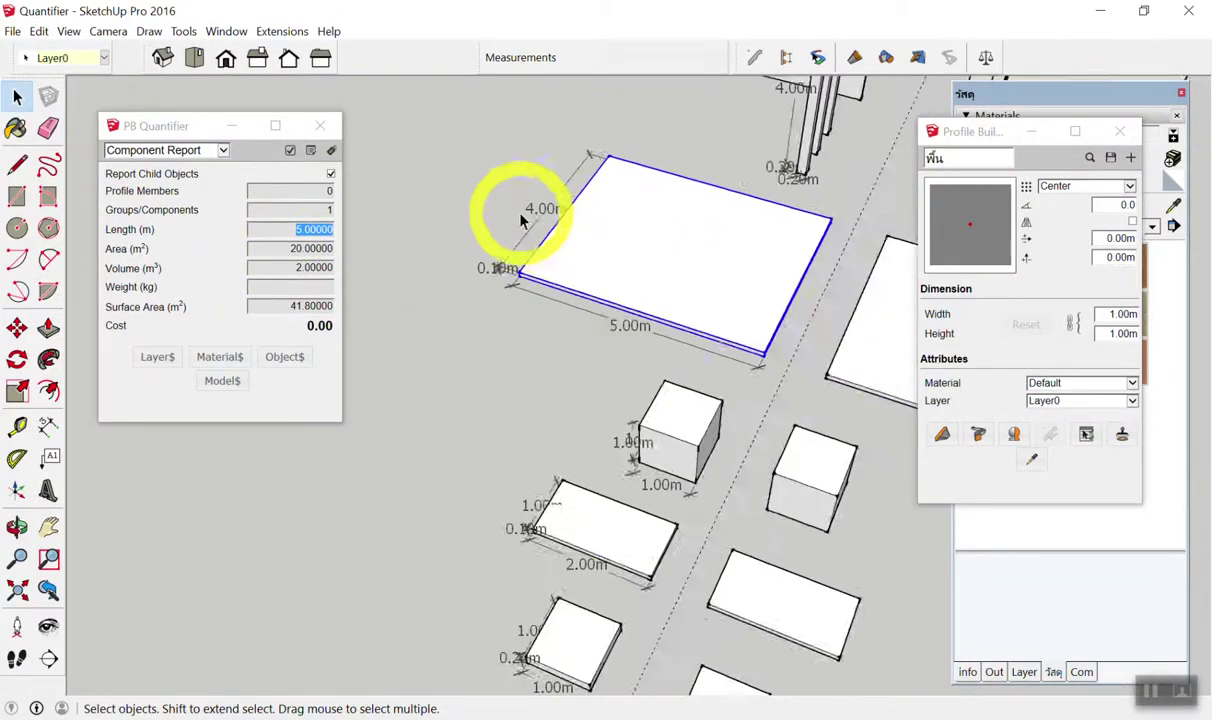
scroll(495, 216, "down", 3)
scroll(510, 240, "down", 2)
left_click(530, 260)
scroll(530, 260, "up", 3)
scroll(725, 276, "up", 2)
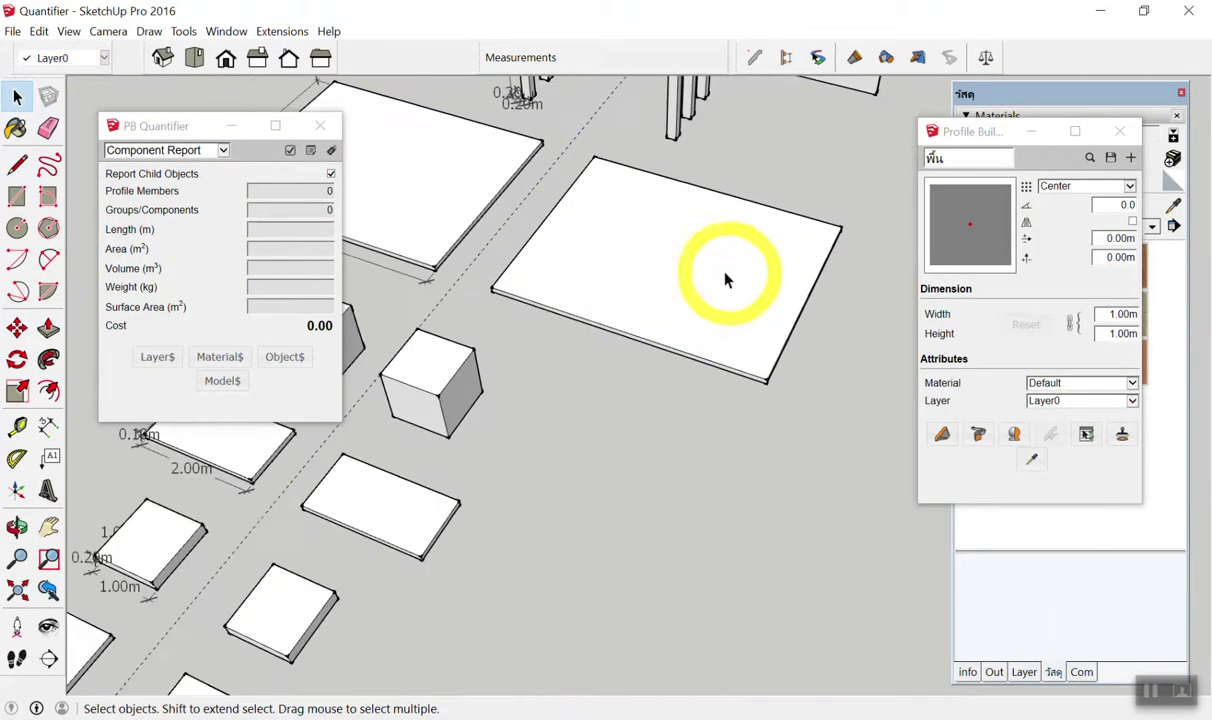
left_click(609, 238)
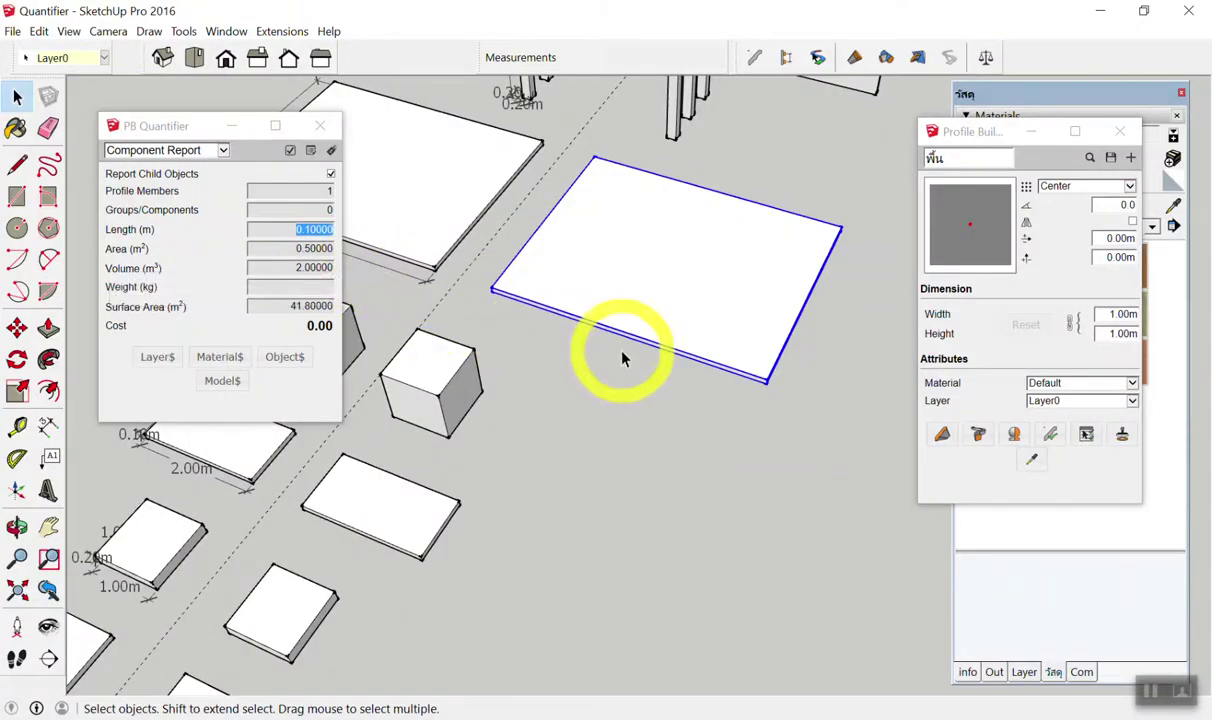
left_click(582, 325)
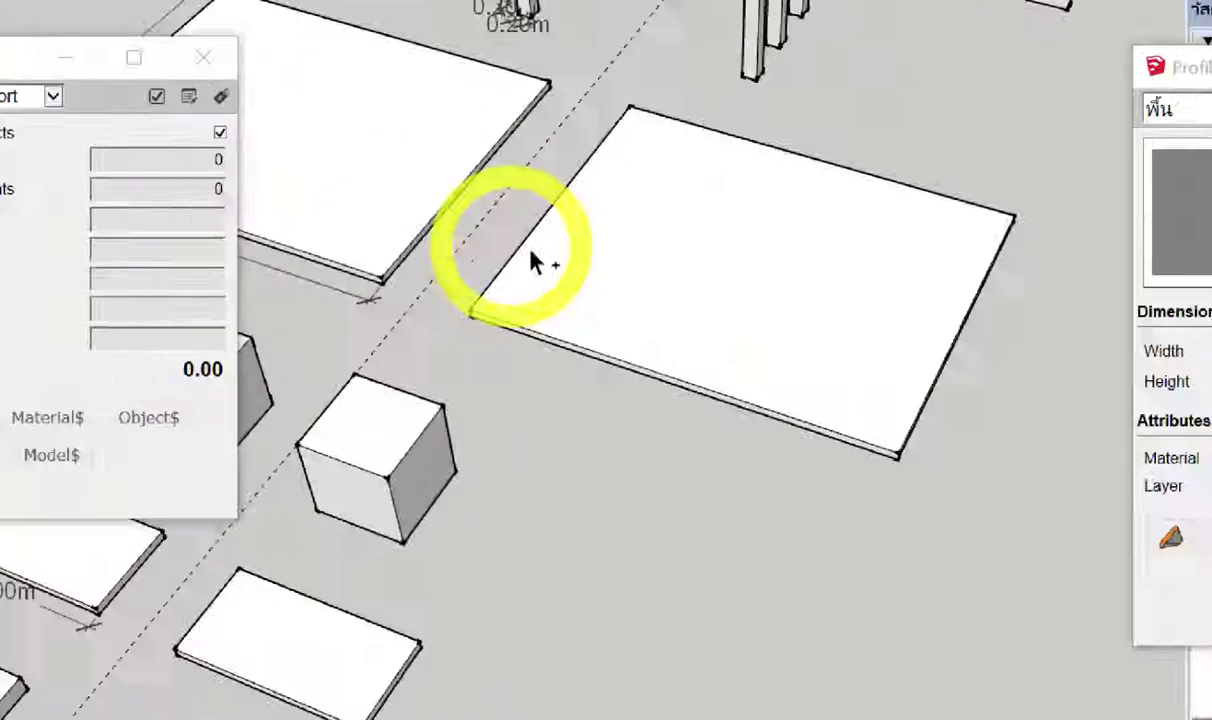
left_click(565, 258)
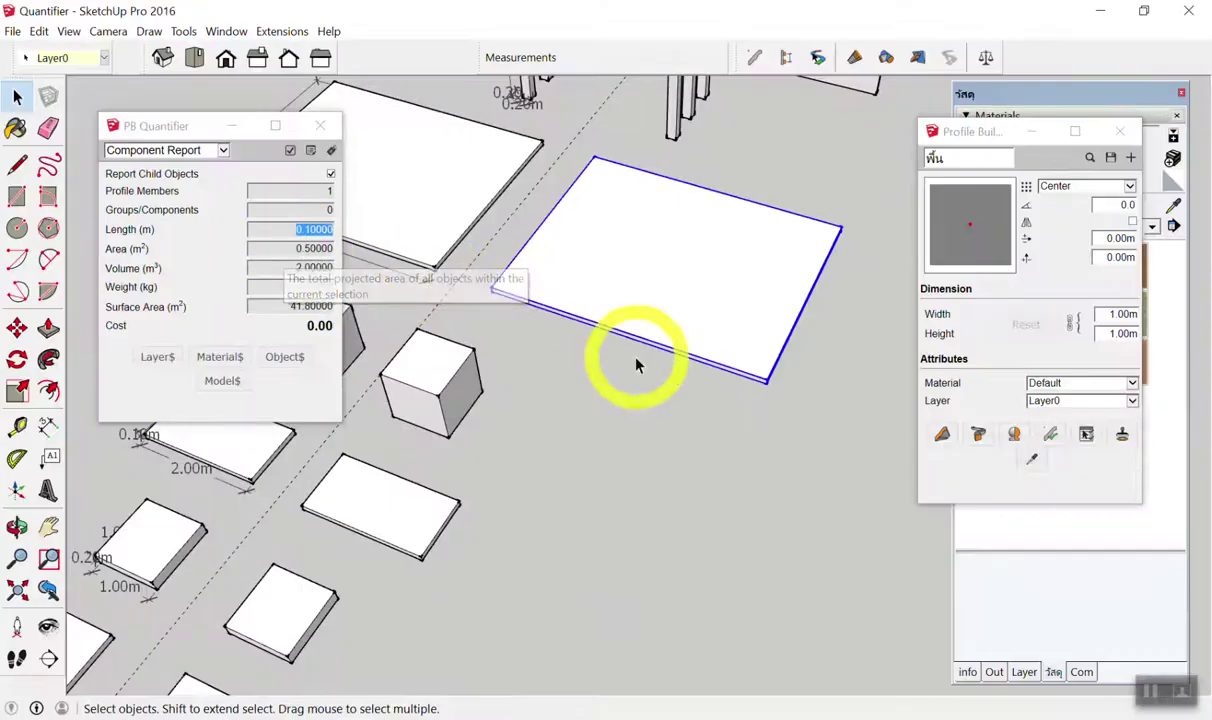
left_click(736, 400)
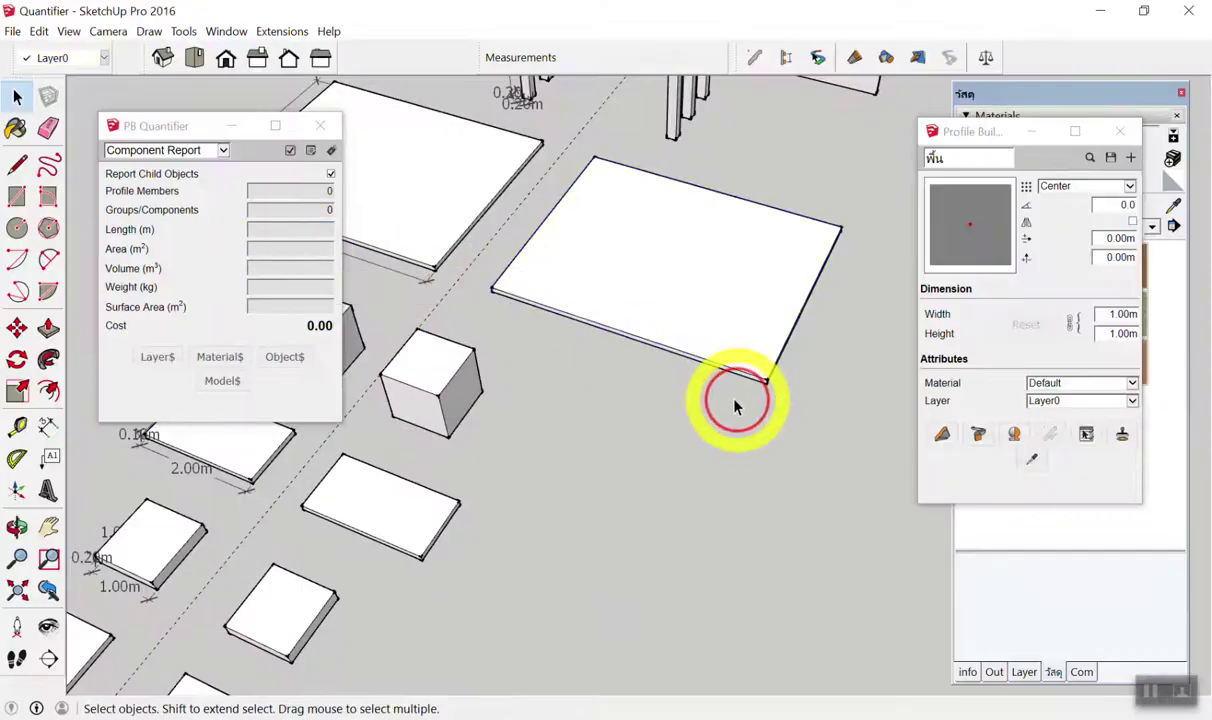
left_click_drag(726, 237, 608, 281)
left_click_drag(640, 210, 692, 297)
mouse_move(392, 172)
left_mouse_down()
mouse_move(405, 195)
mouse_move(498, 146)
left_mouse_up()
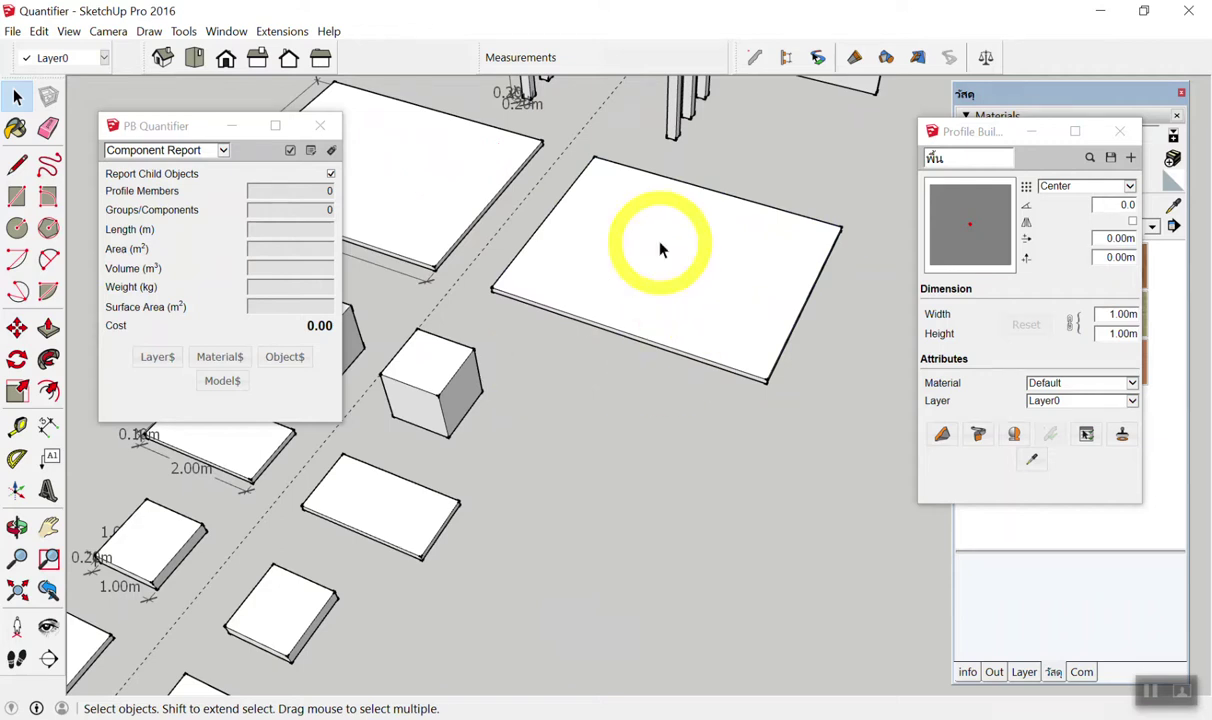
scroll(560, 400, "down", 5)
scroll(644, 203, "up", 3)
scroll(522, 180, "up", 3)
scroll(522, 180, "up", 3)
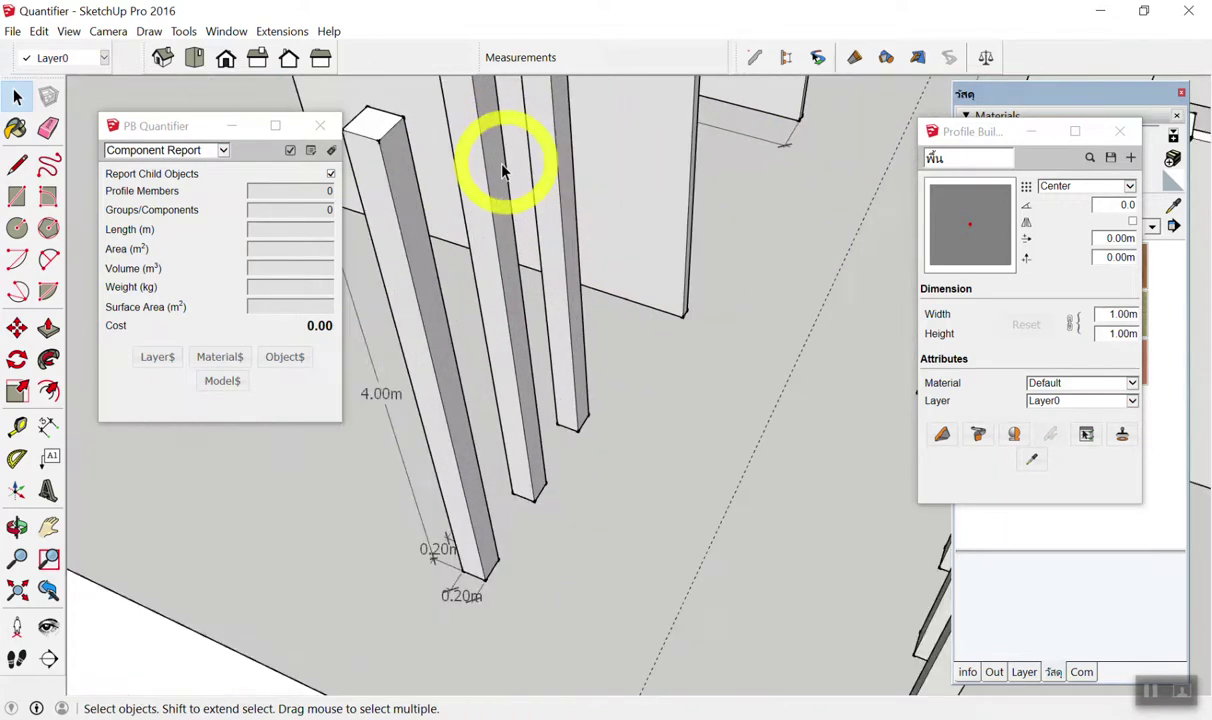
scroll(503, 168, "down", 1)
left_click(418, 192)
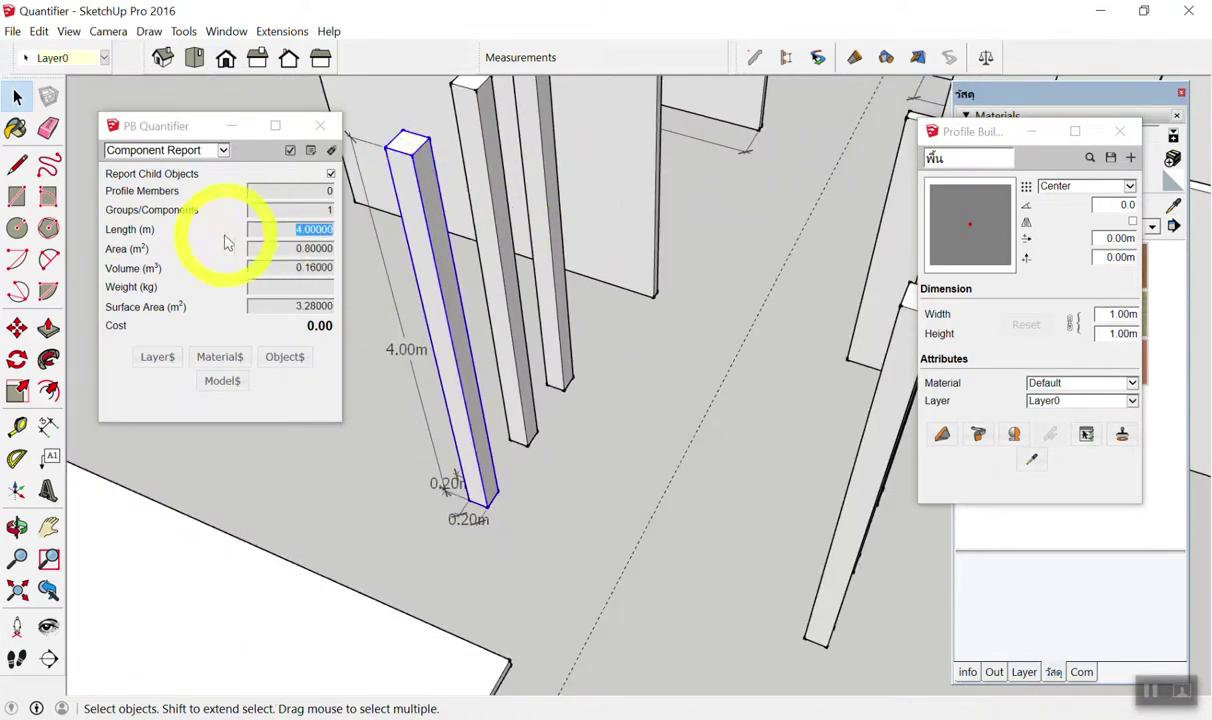
scroll(503, 298, "down", 2)
scroll(606, 352, "down", 2)
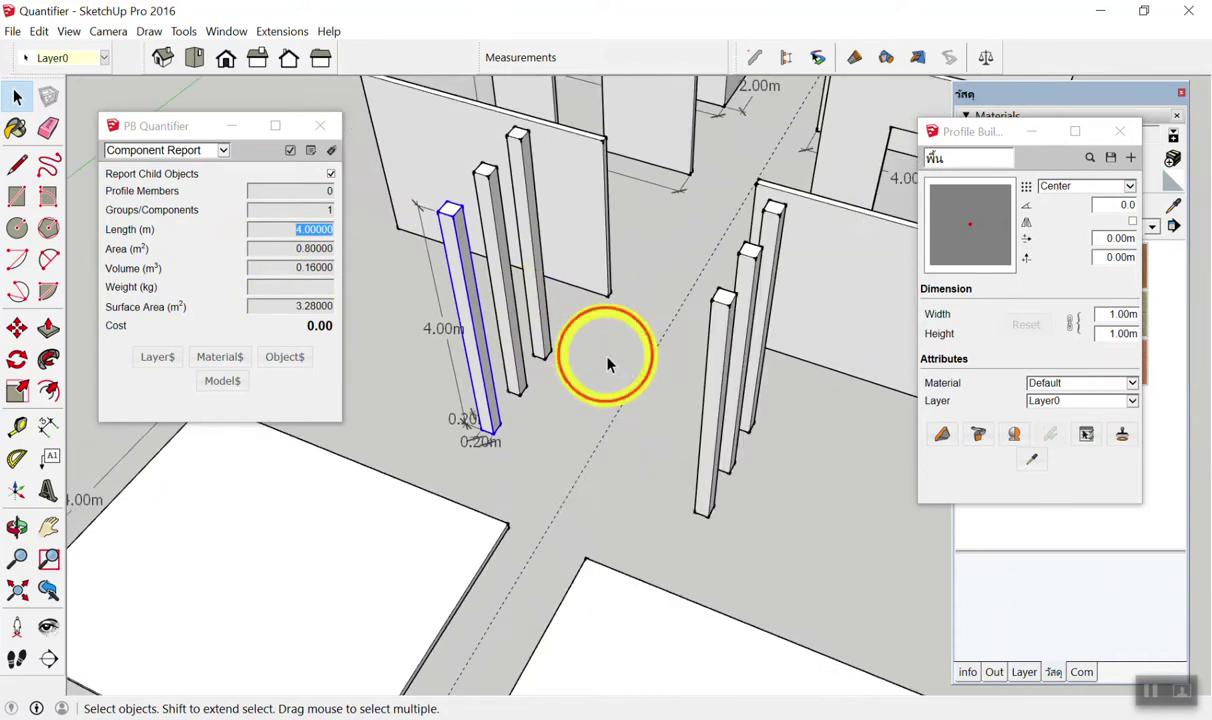
left_click(703, 367)
left_click(454, 262)
left_click(714, 352)
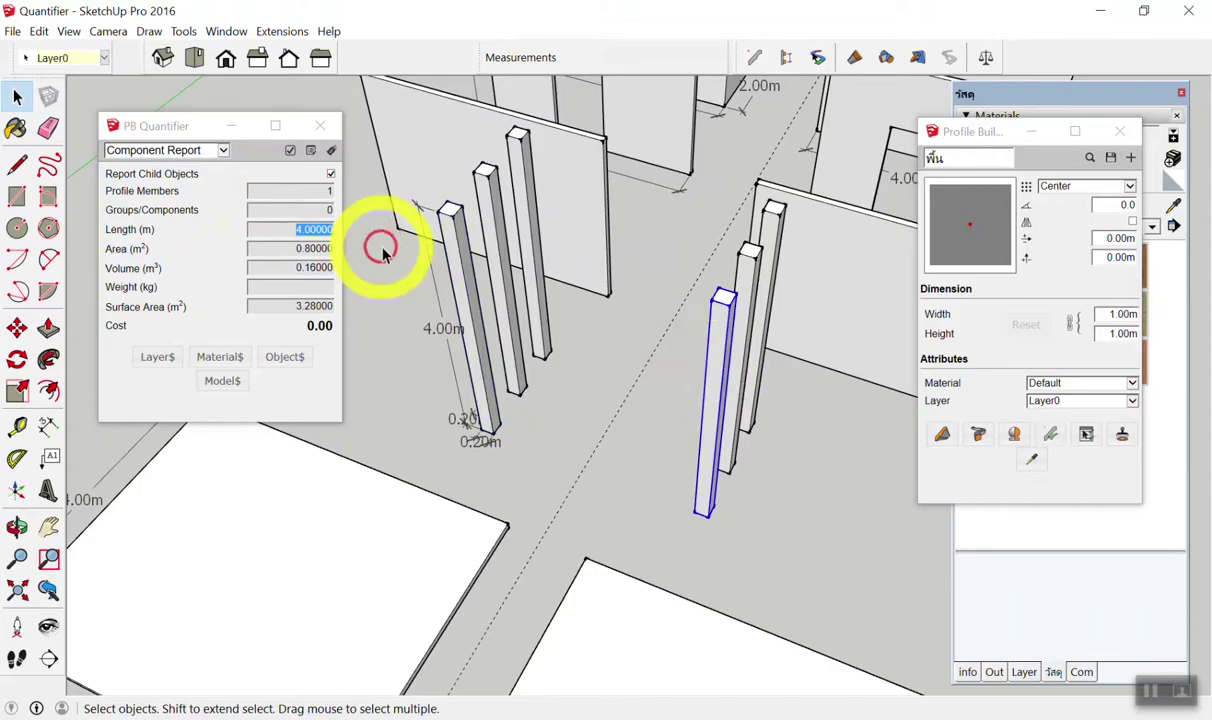
left_click(460, 240)
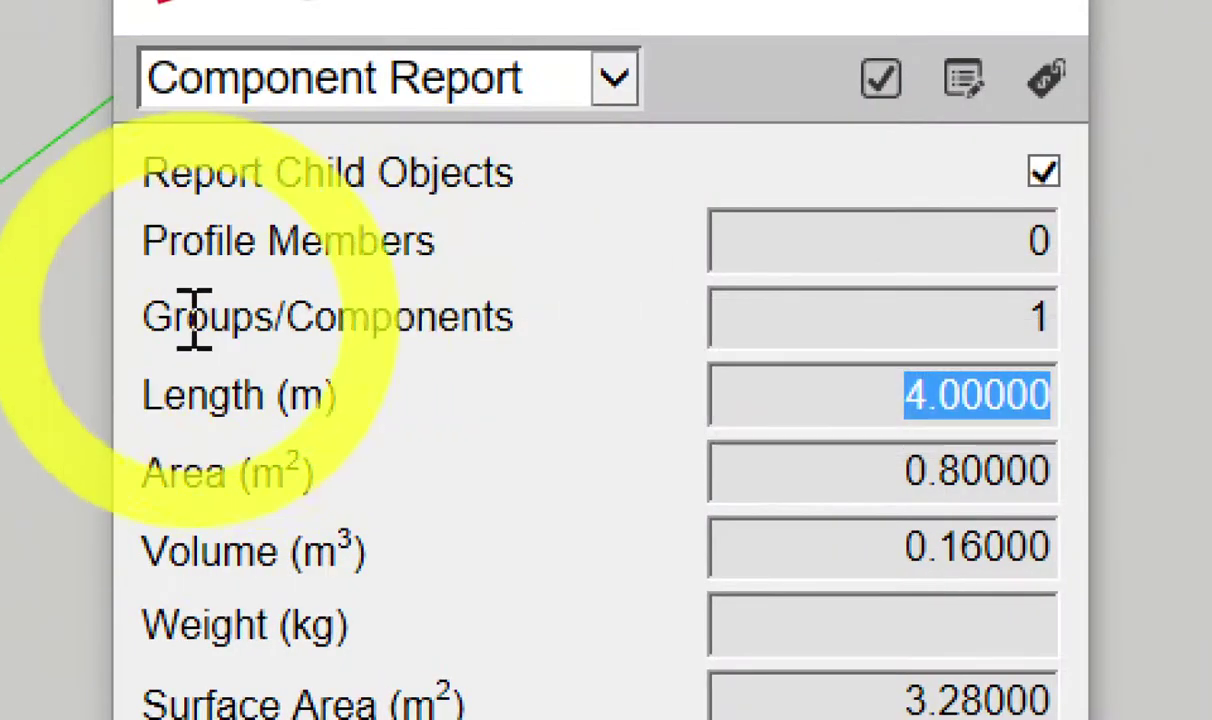
double_click(270, 318)
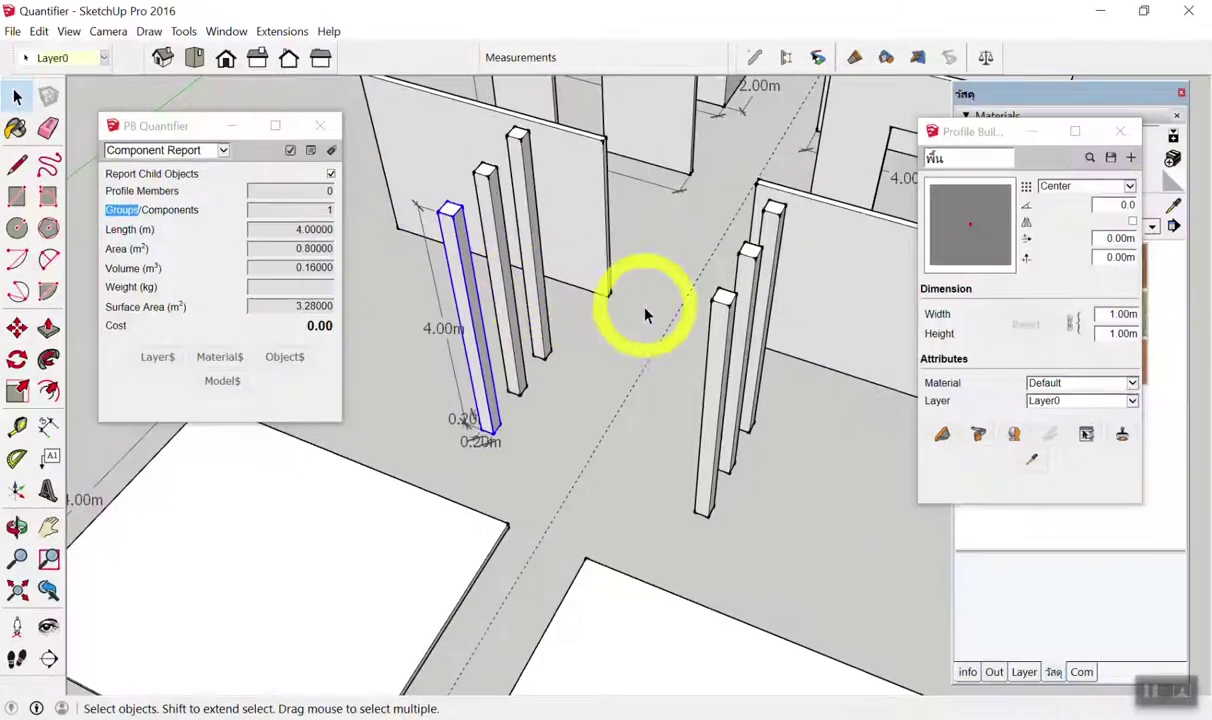
left_click(718, 318)
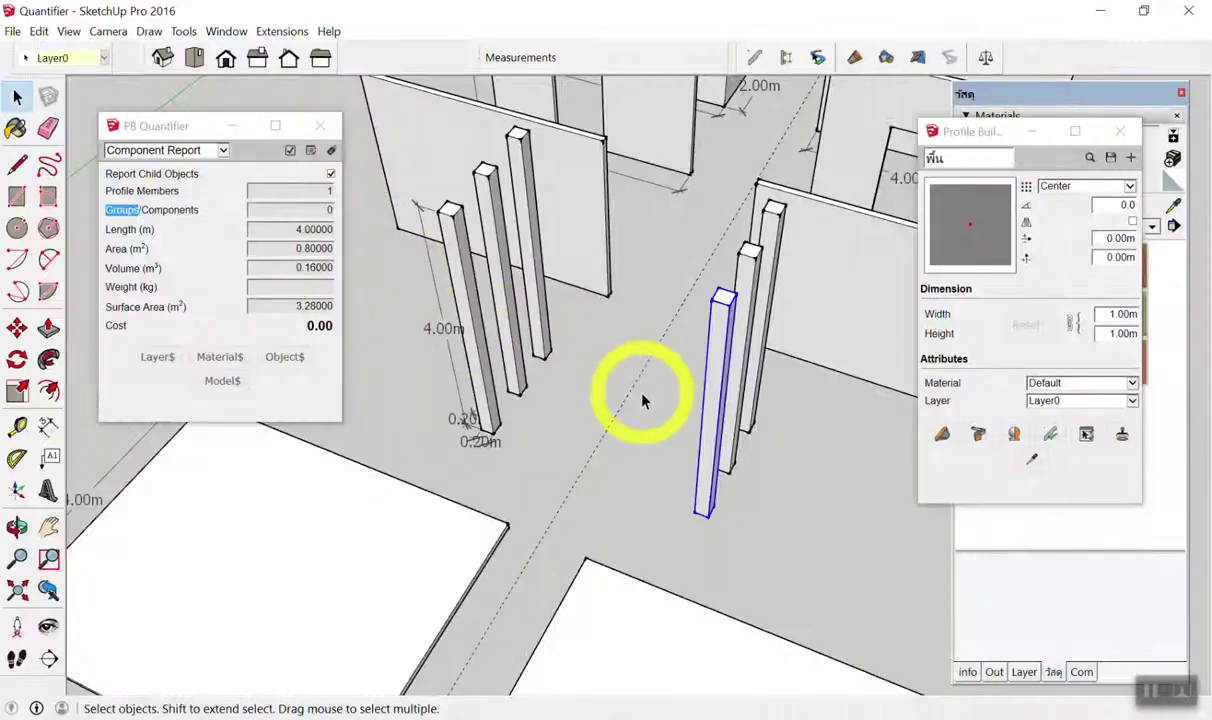
left_click(480, 297)
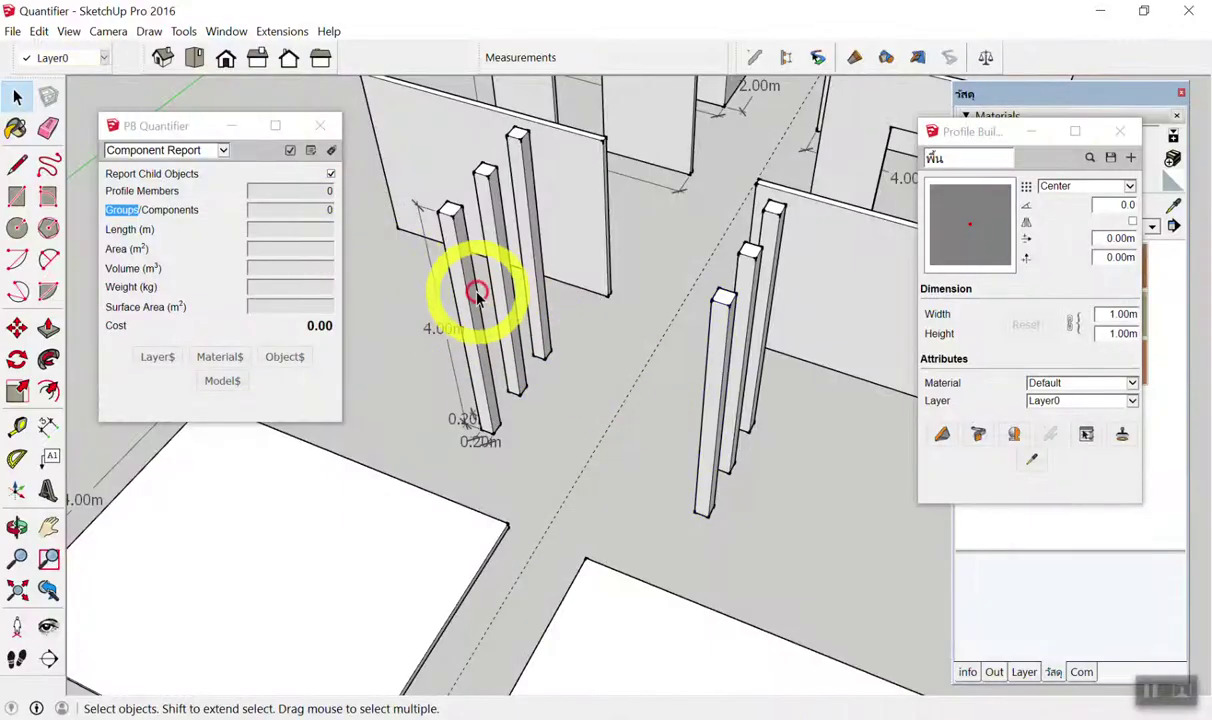
left_click(709, 425)
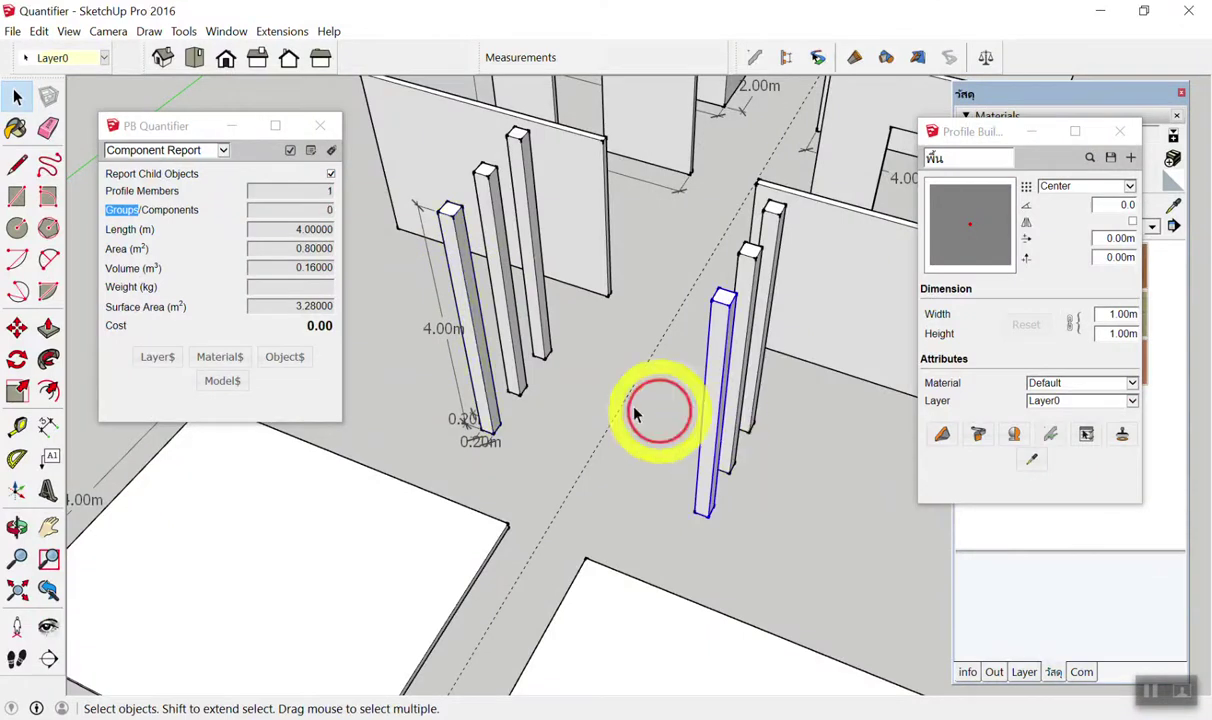
left_click(470, 318)
left_click(711, 425)
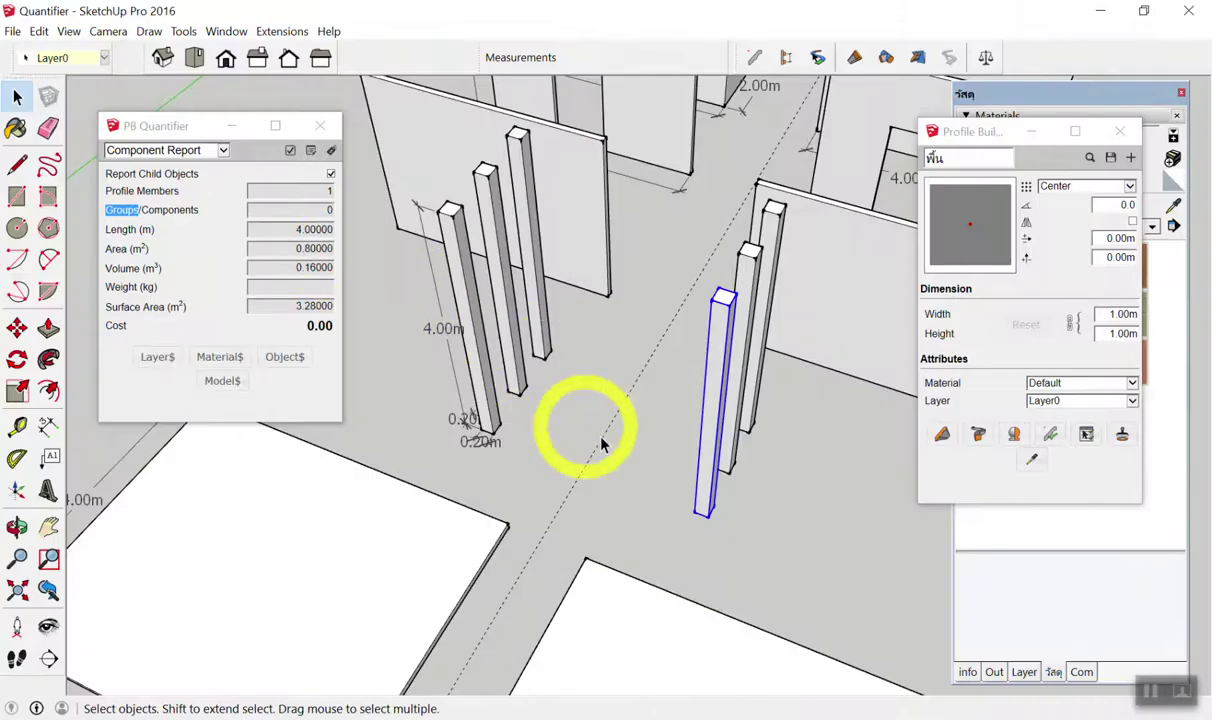
left_click(515, 240)
scroll(510, 215, "up", 3)
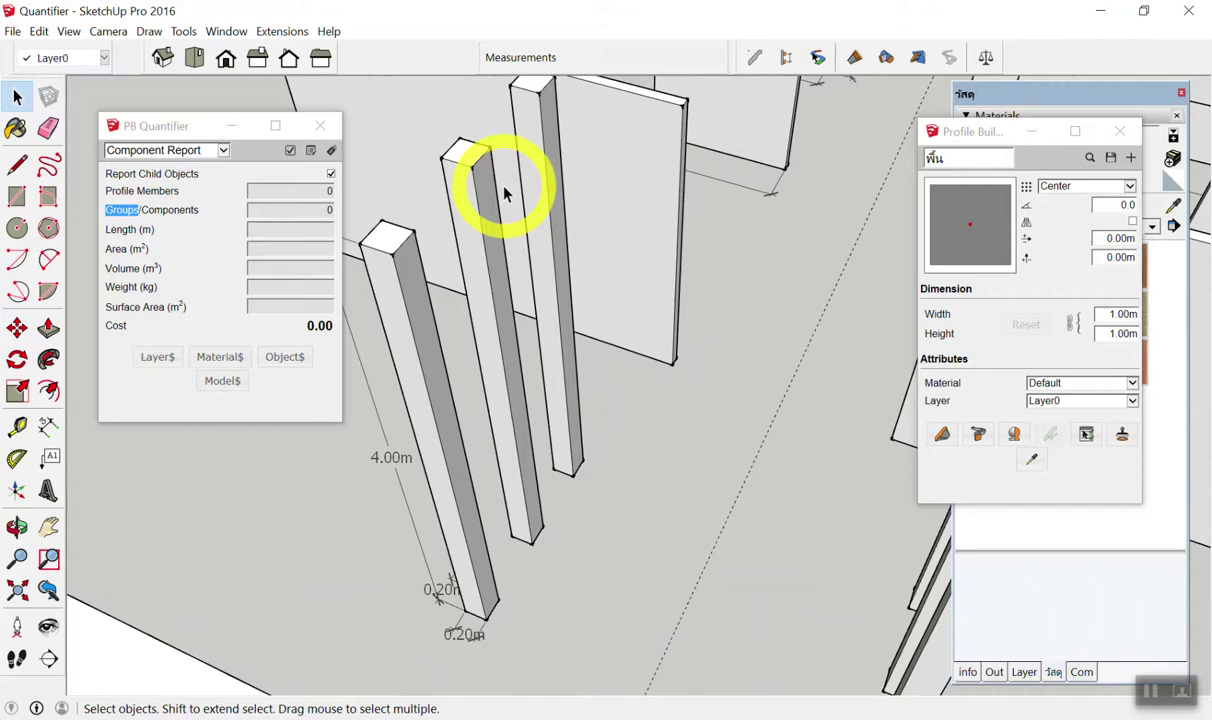
Push the middle column group's top face down 1 m and select it to check its quantities.
double_click(463, 198)
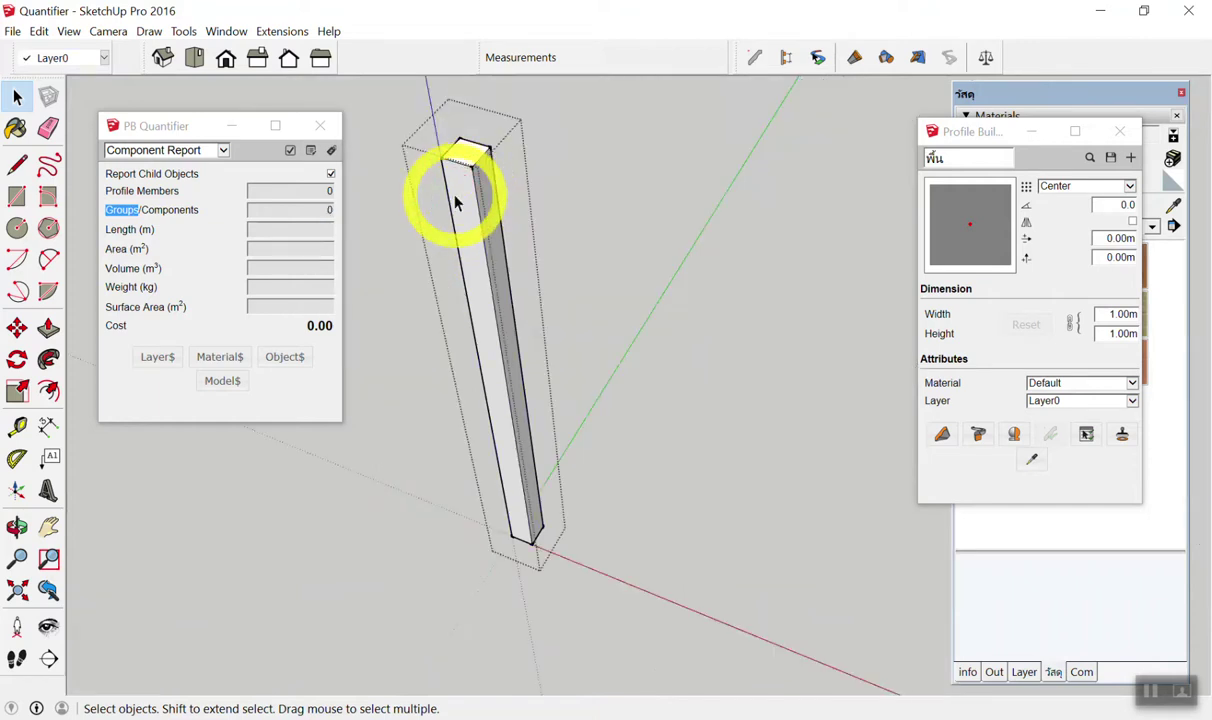
key("p")
left_click_drag(473, 155, 484, 228)
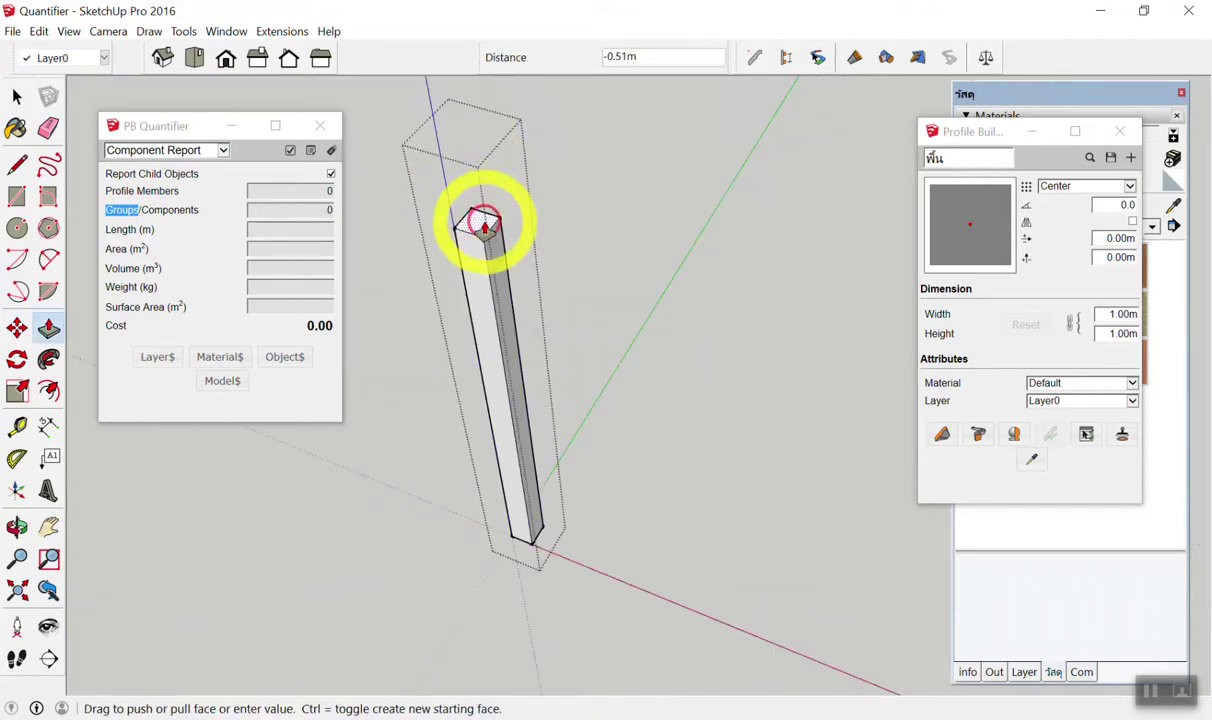
type("1")
key("Return")
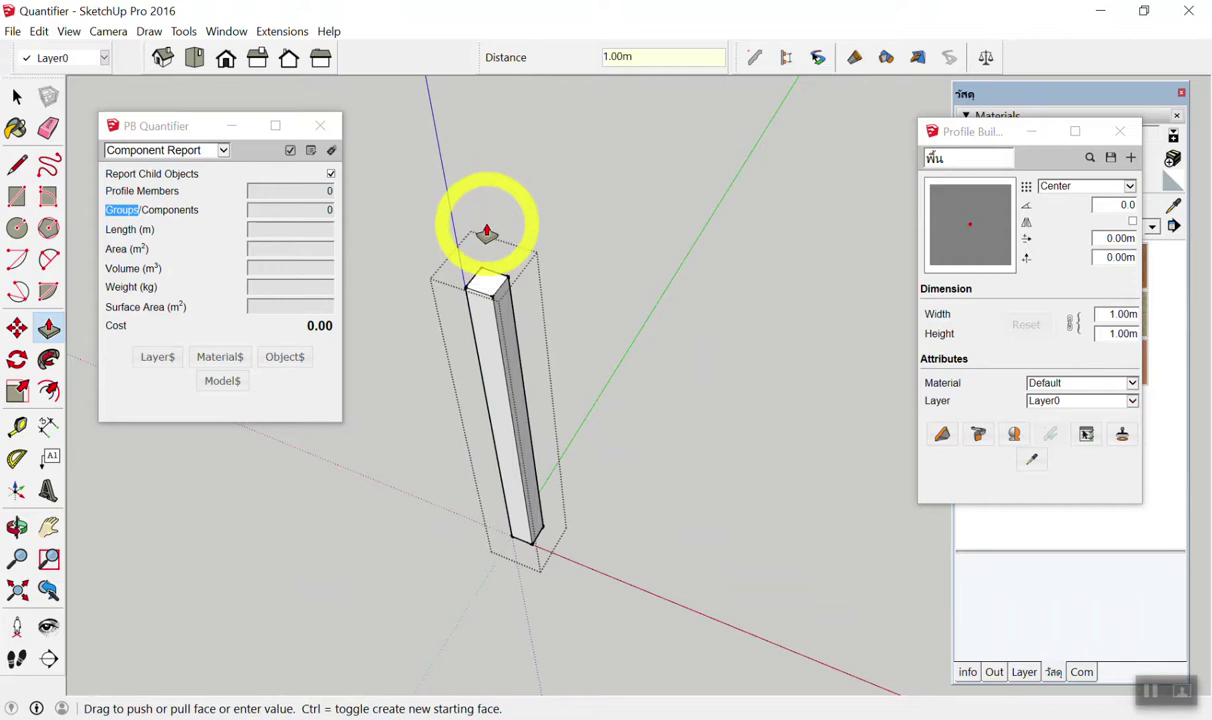
key("space")
left_click(680, 398)
left_click(510, 392)
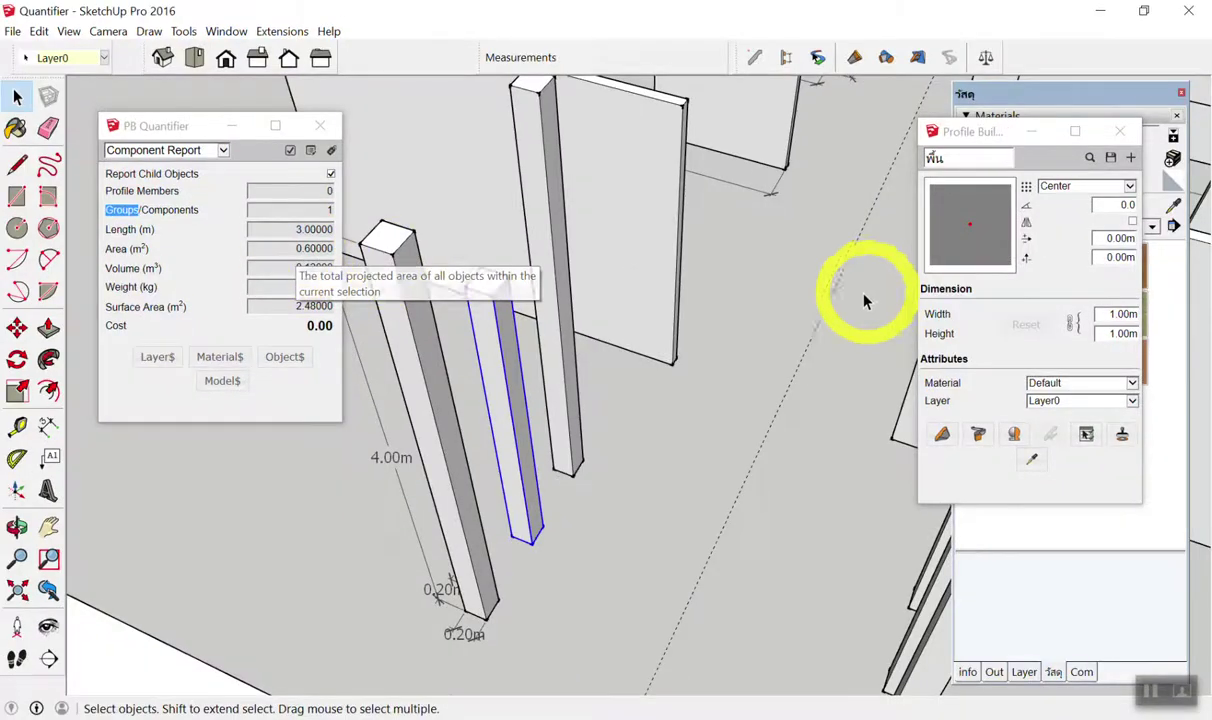
scroll(465, 243, "down", 3)
scroll(700, 310, "up", 2)
scroll(740, 300, "up", 1)
scroll(796, 302, "up", 2)
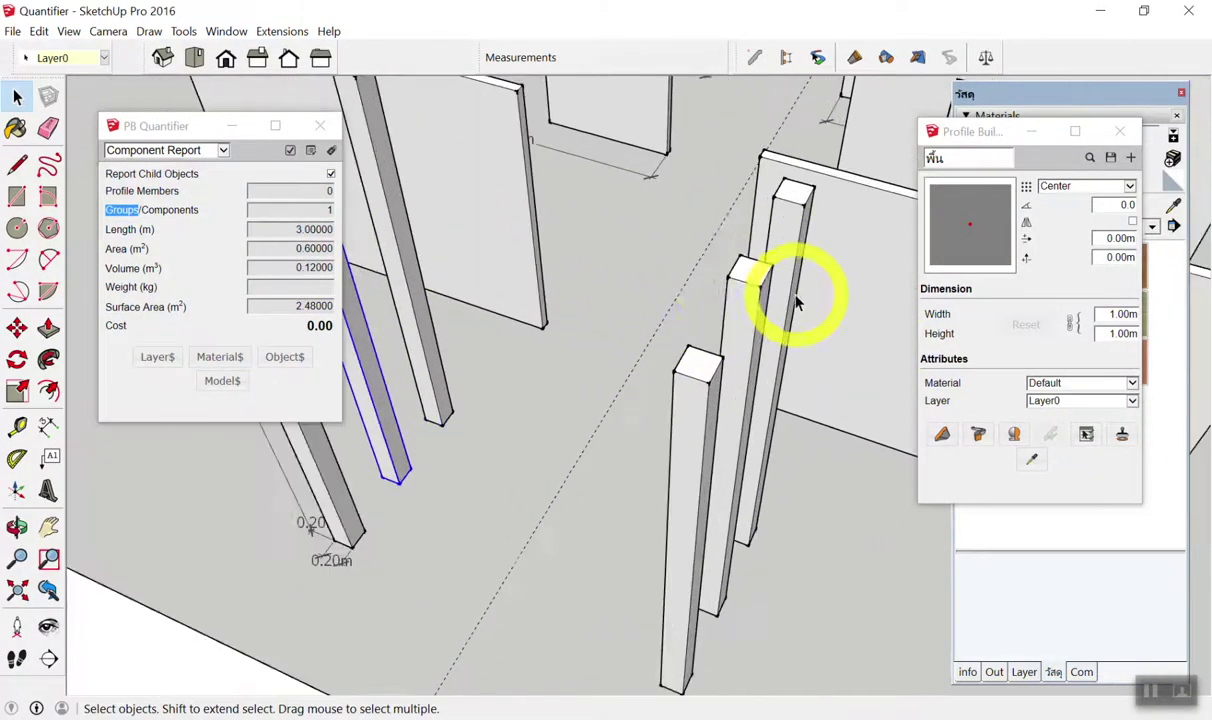
Push the right-hand column group's top face down 1 m inside its group.
double_click(757, 287)
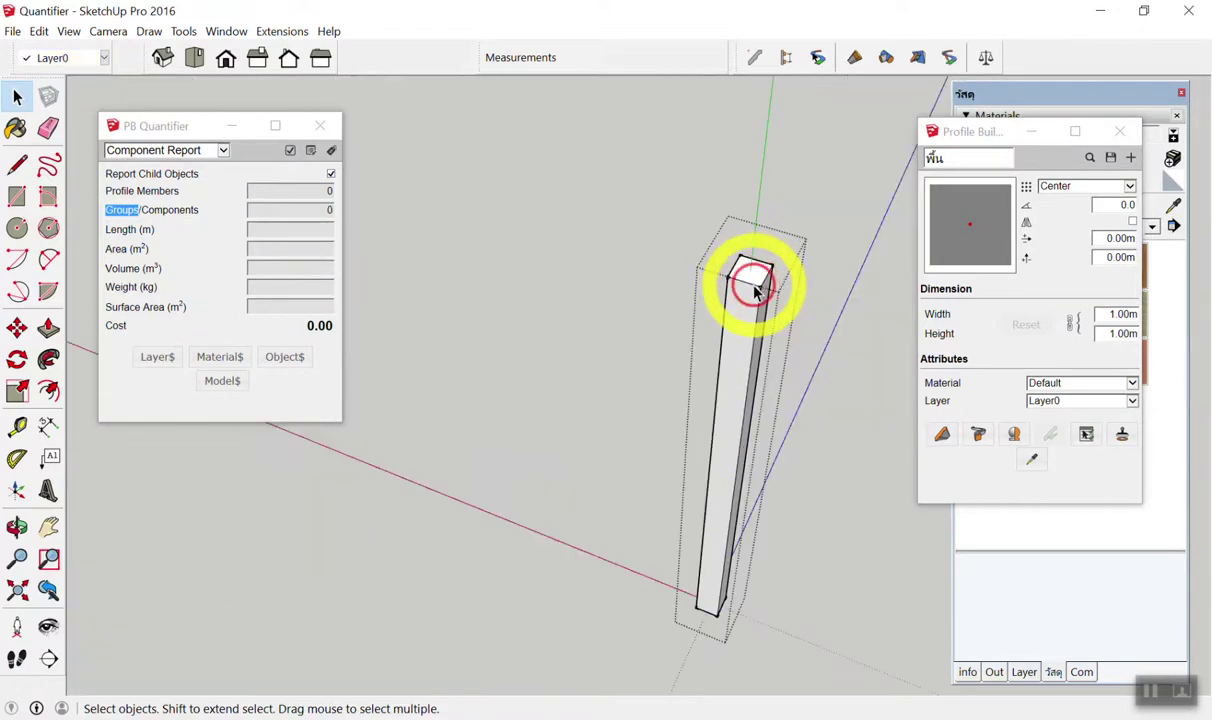
key("p")
left_click_drag(751, 278, 746, 330)
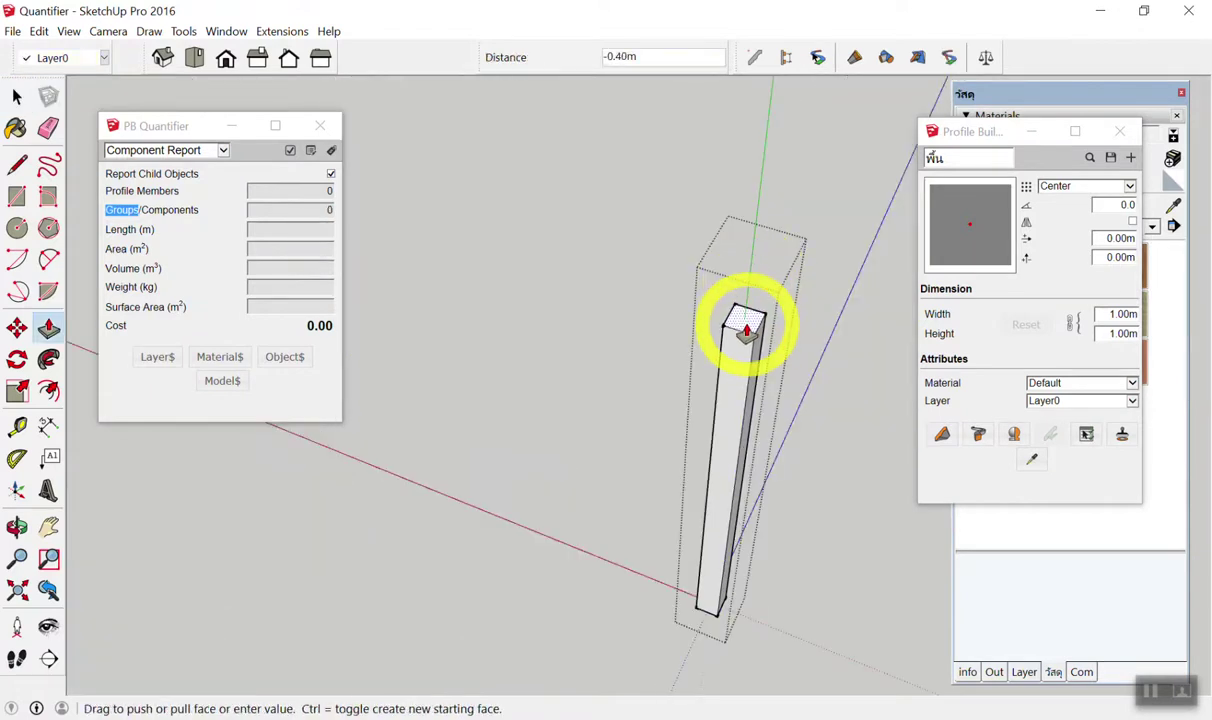
key("Return")
key("space")
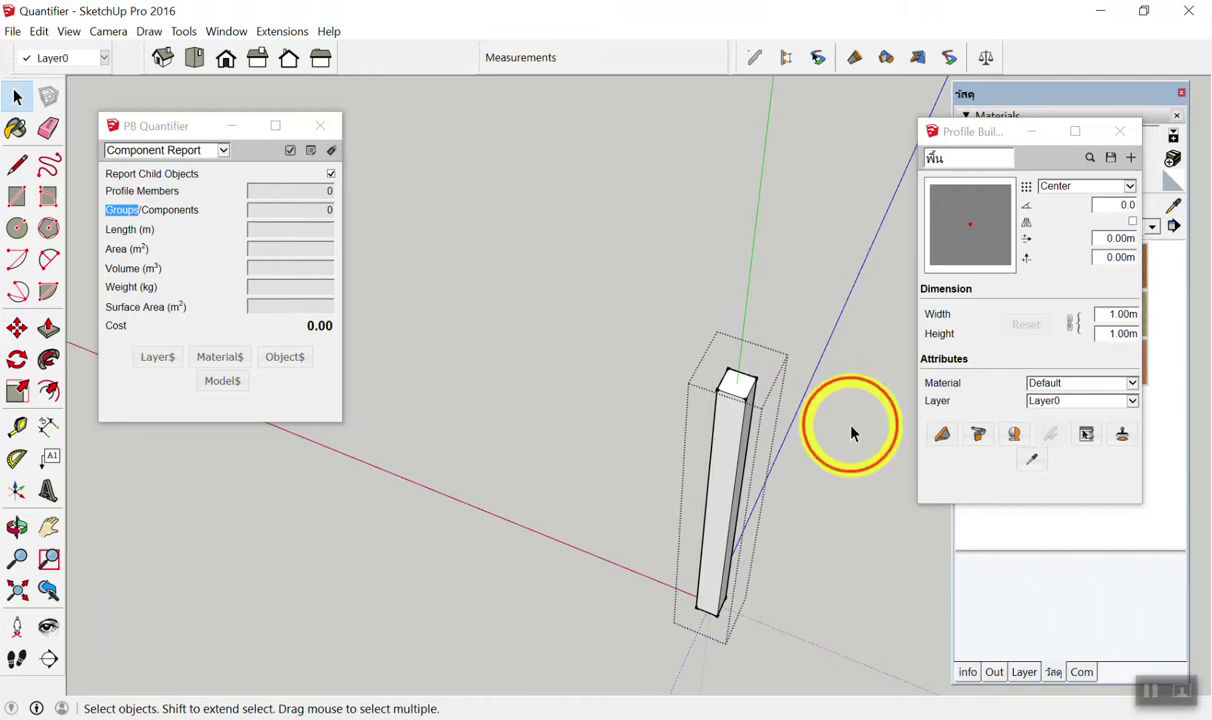
left_click(798, 367)
scroll(798, 367, "down", 3)
scroll(780, 485, "up", 3)
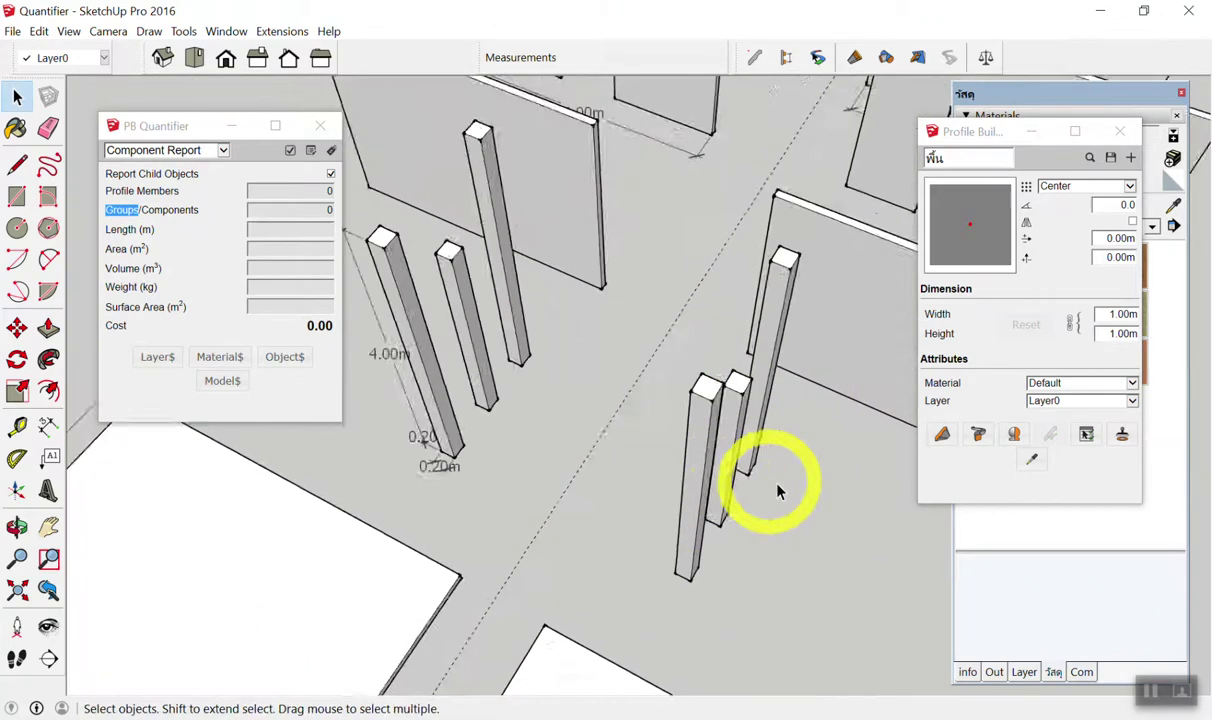
scroll(790, 490, "up", 1)
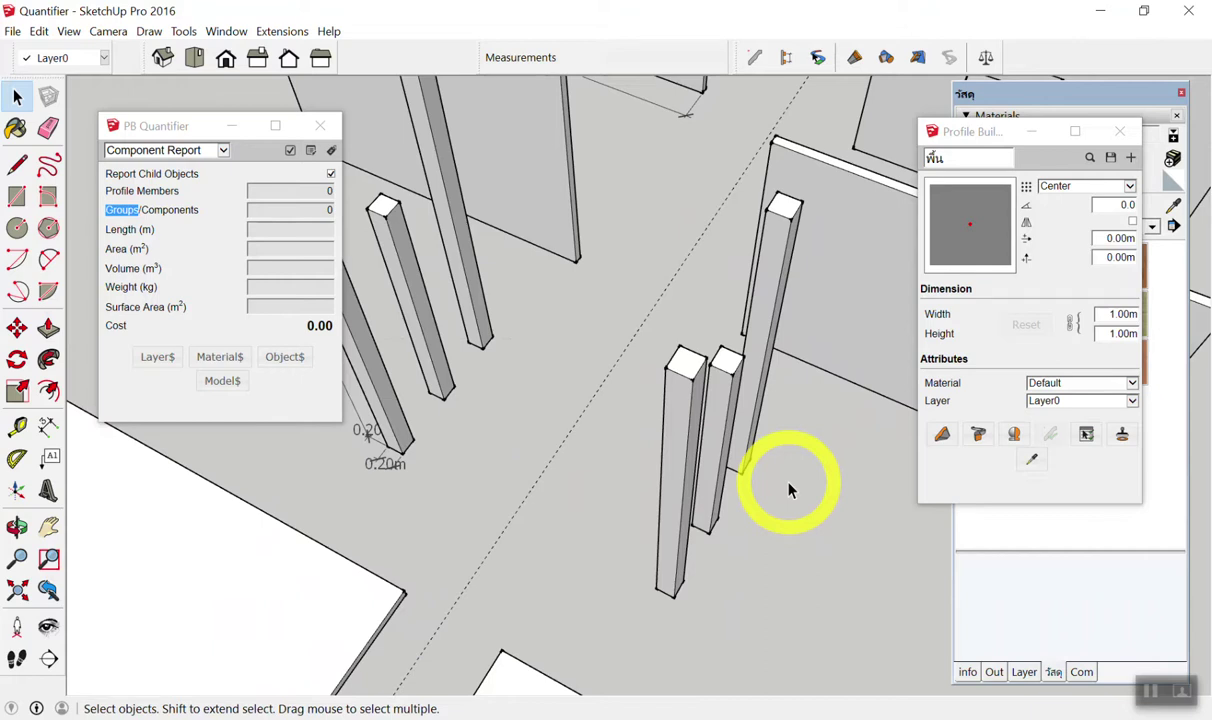
left_click(719, 374)
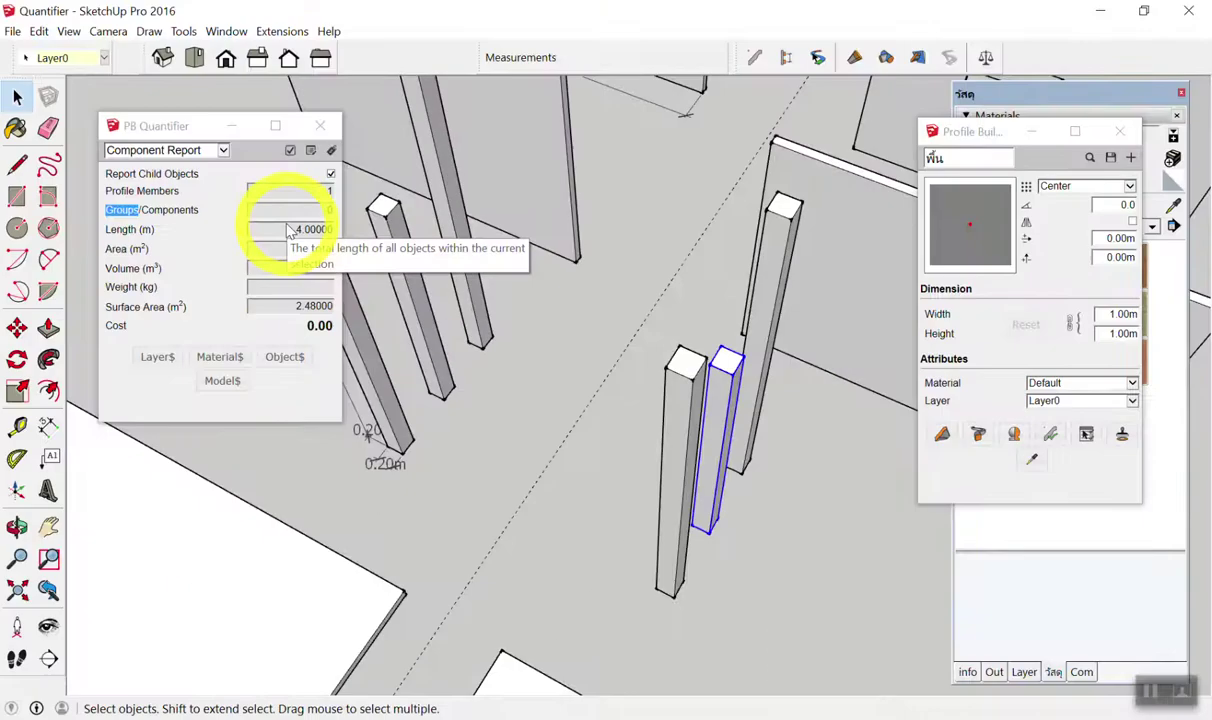
scroll(600, 278, "up", 2)
scroll(454, 222, "up", 3)
left_click(476, 265)
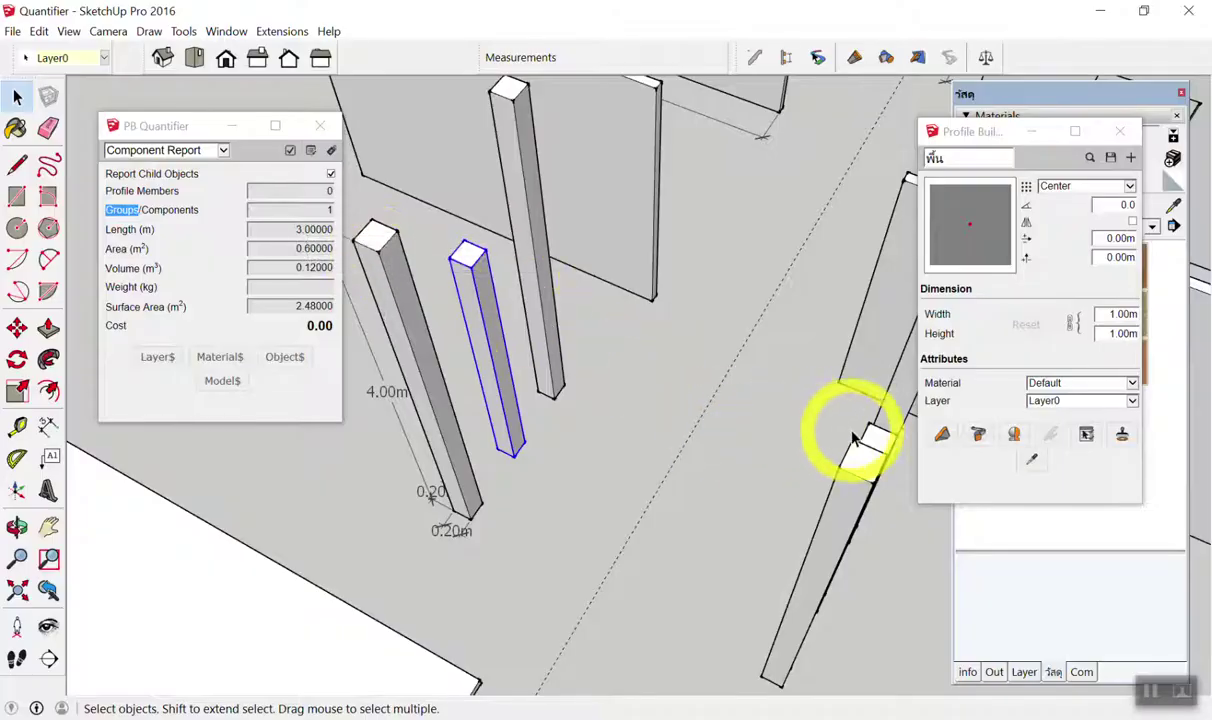
left_click(845, 435)
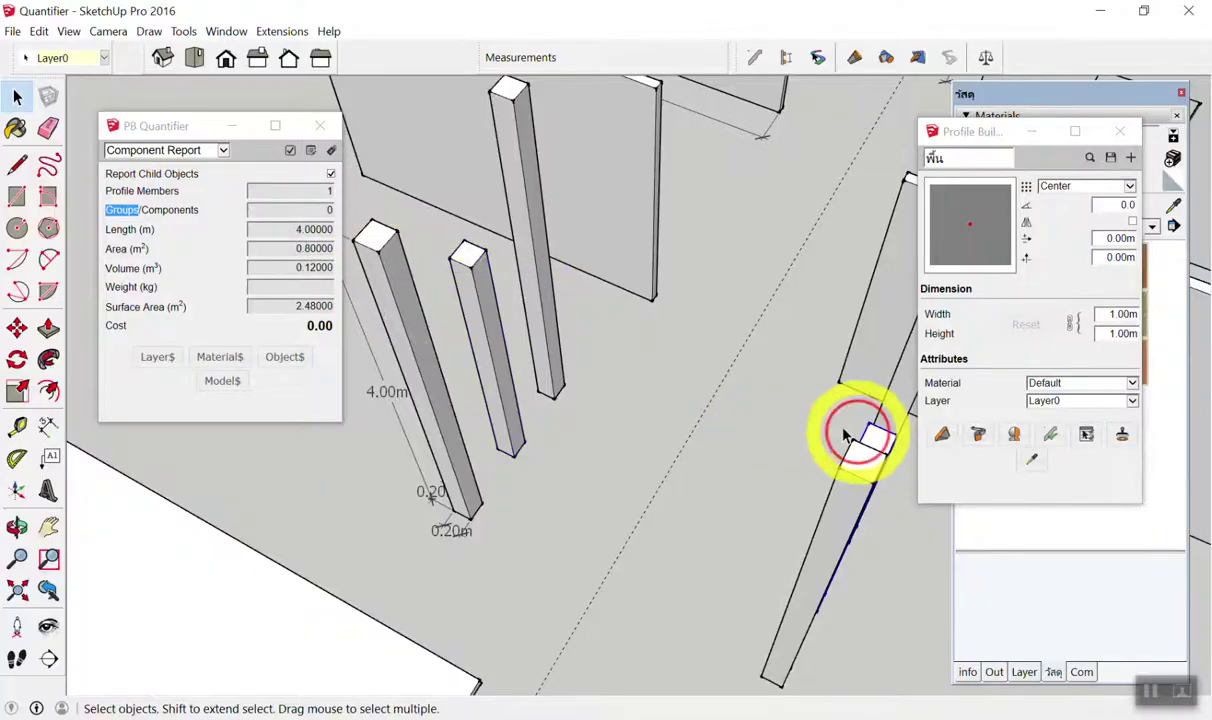
scroll(400, 310, "down", 3)
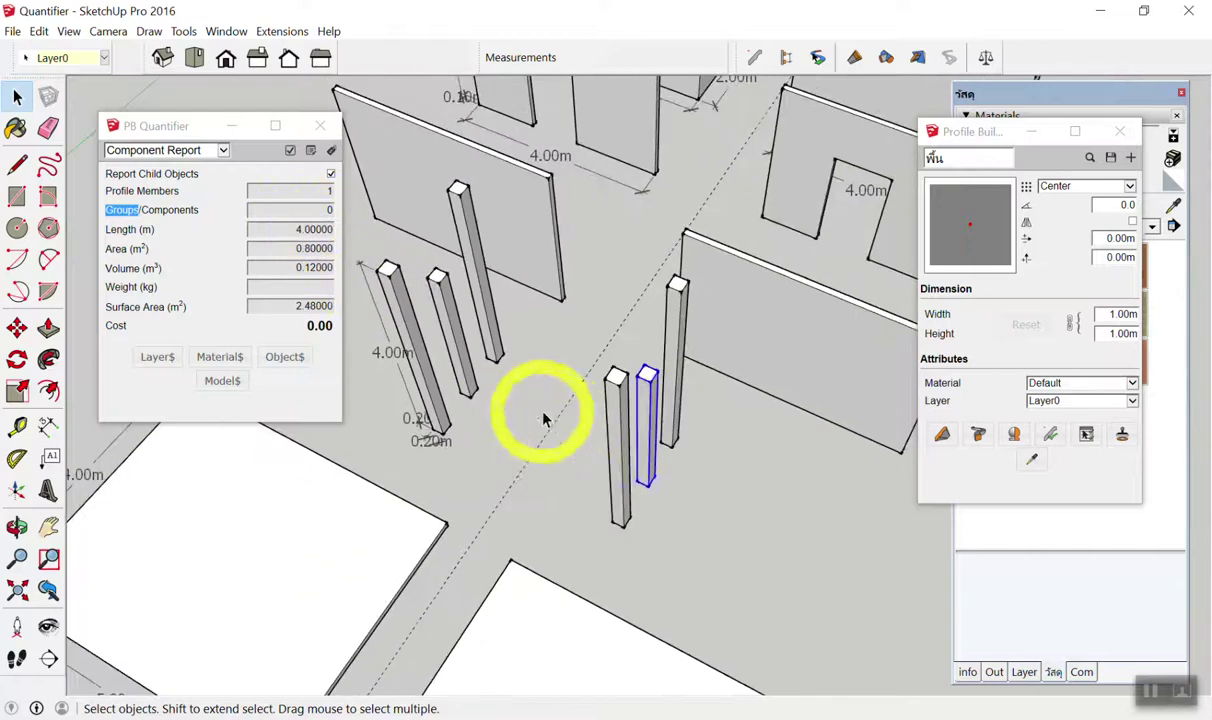
left_click(553, 430)
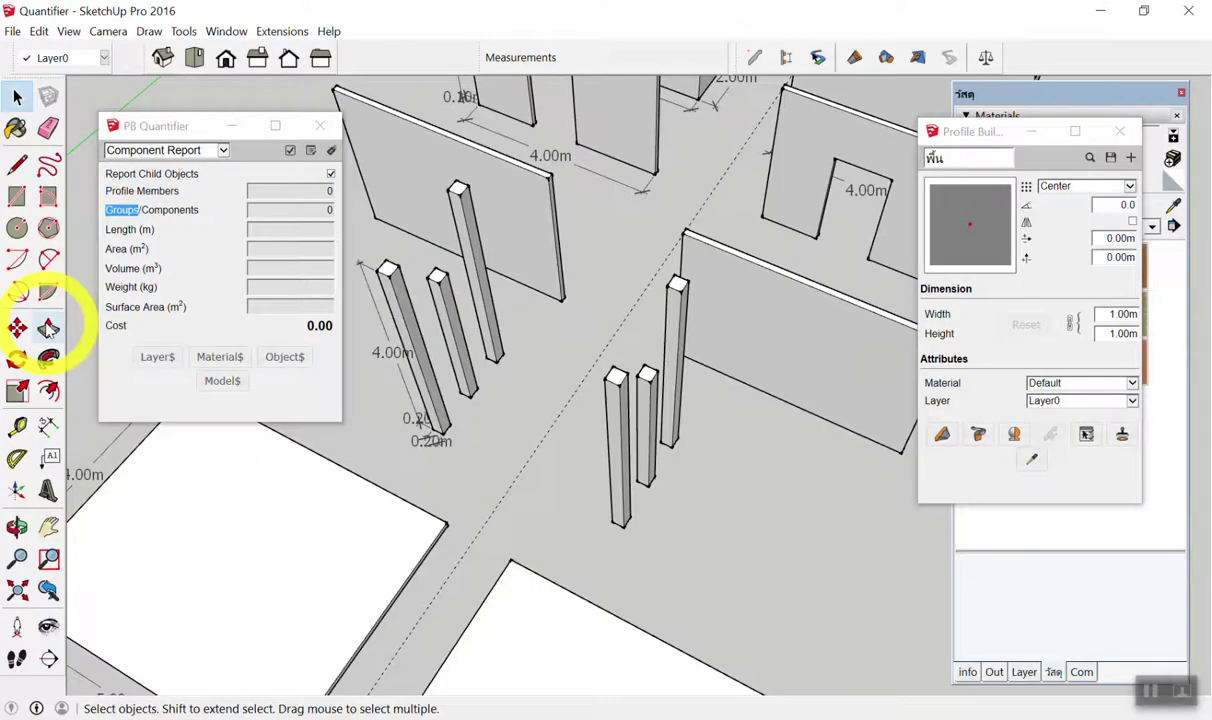
left_click(195, 360)
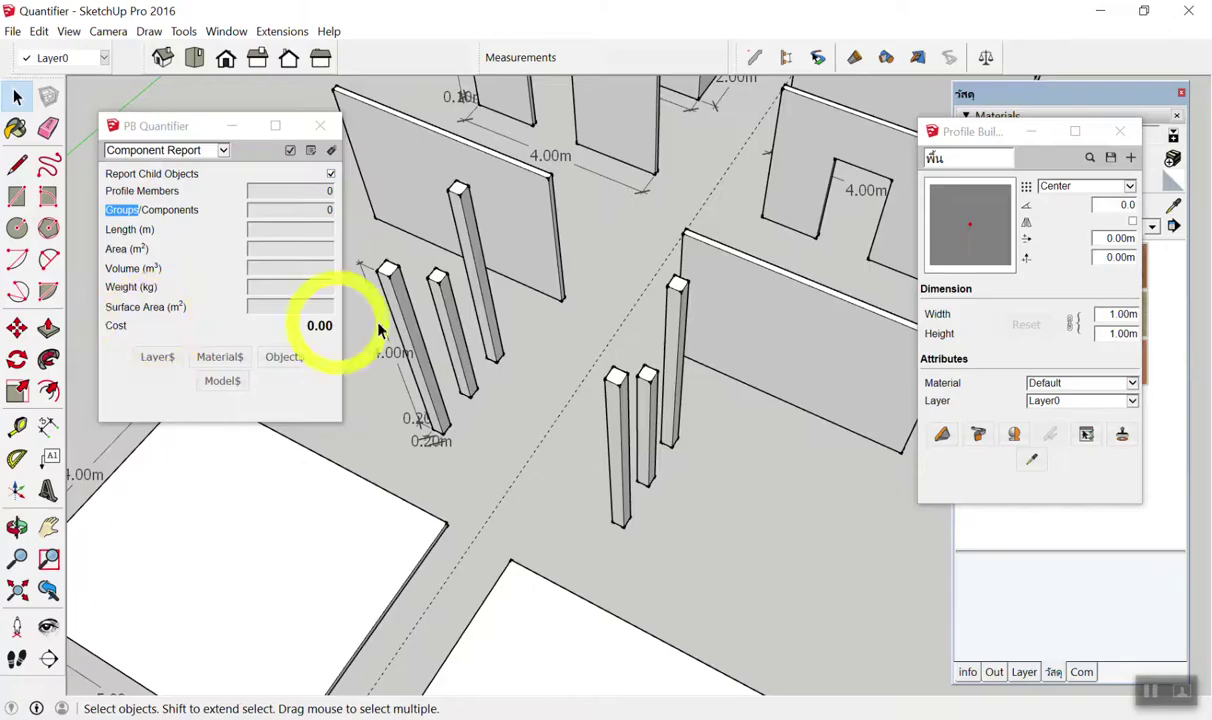
scroll(620, 380, "up", 3)
scroll(658, 392, "up", 2)
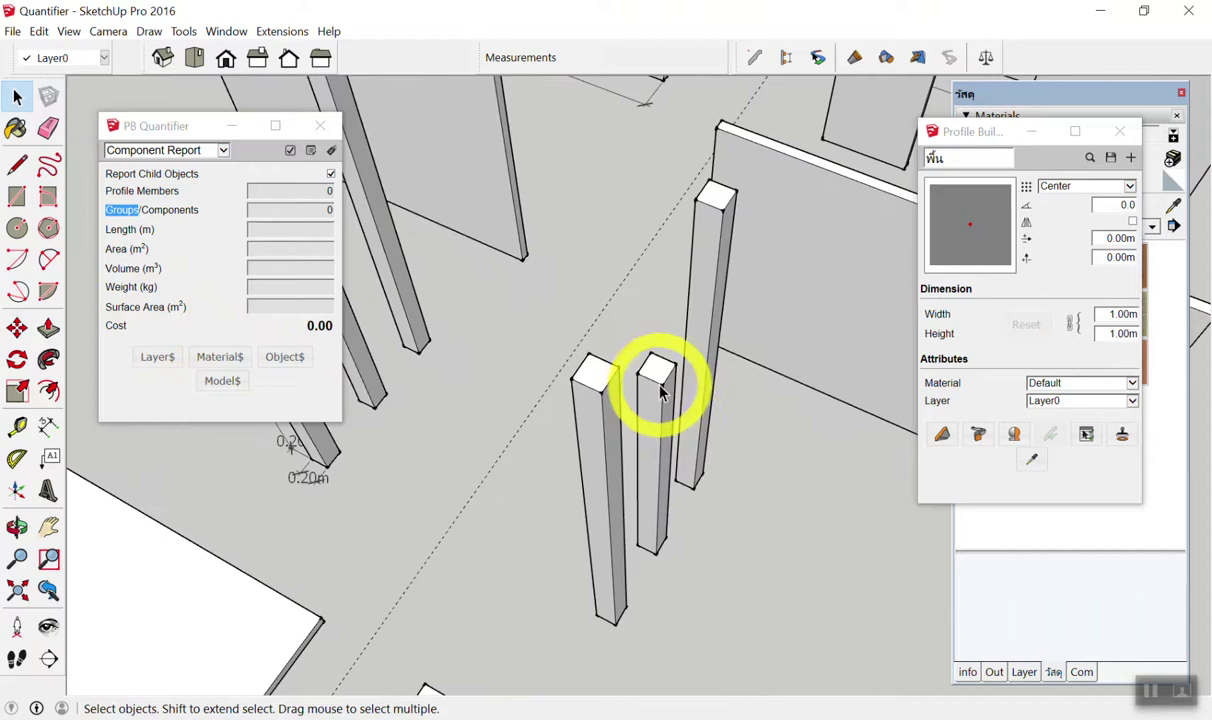
scroll(660, 392, "down", 3)
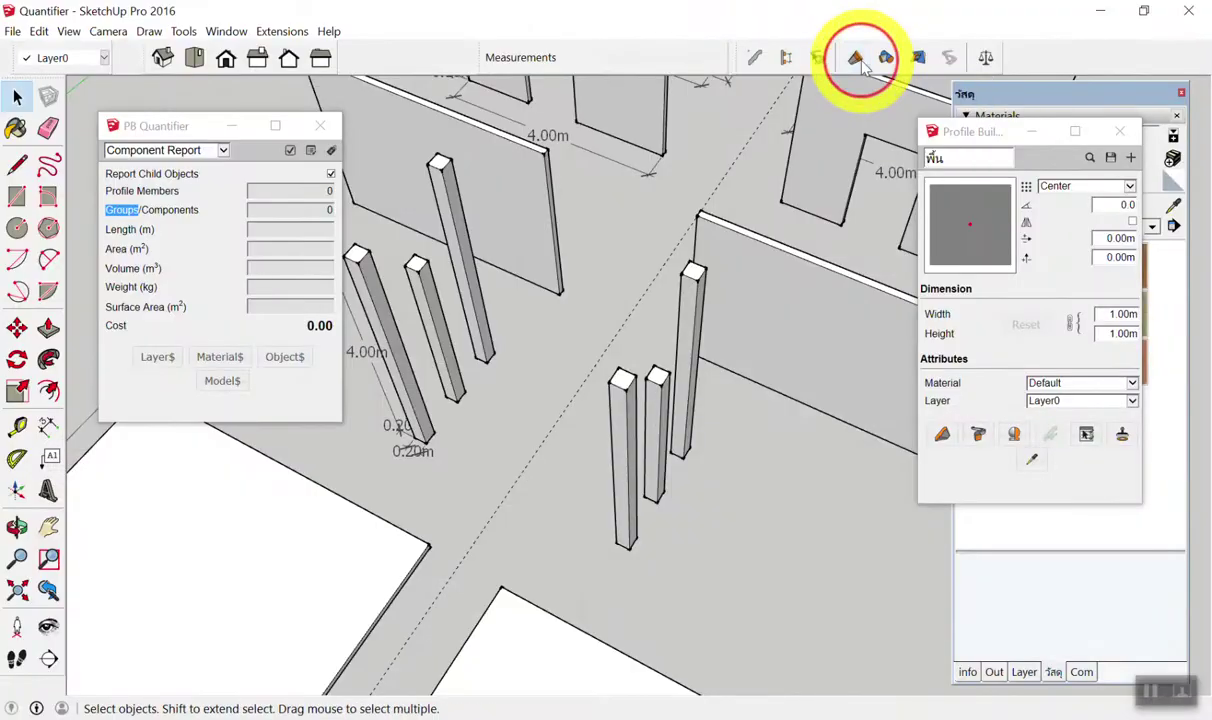
Shorten the rear right profile column's top end by 1 m with Profile Builder's Modify Member tool.
left_click(855, 58)
left_click(703, 287)
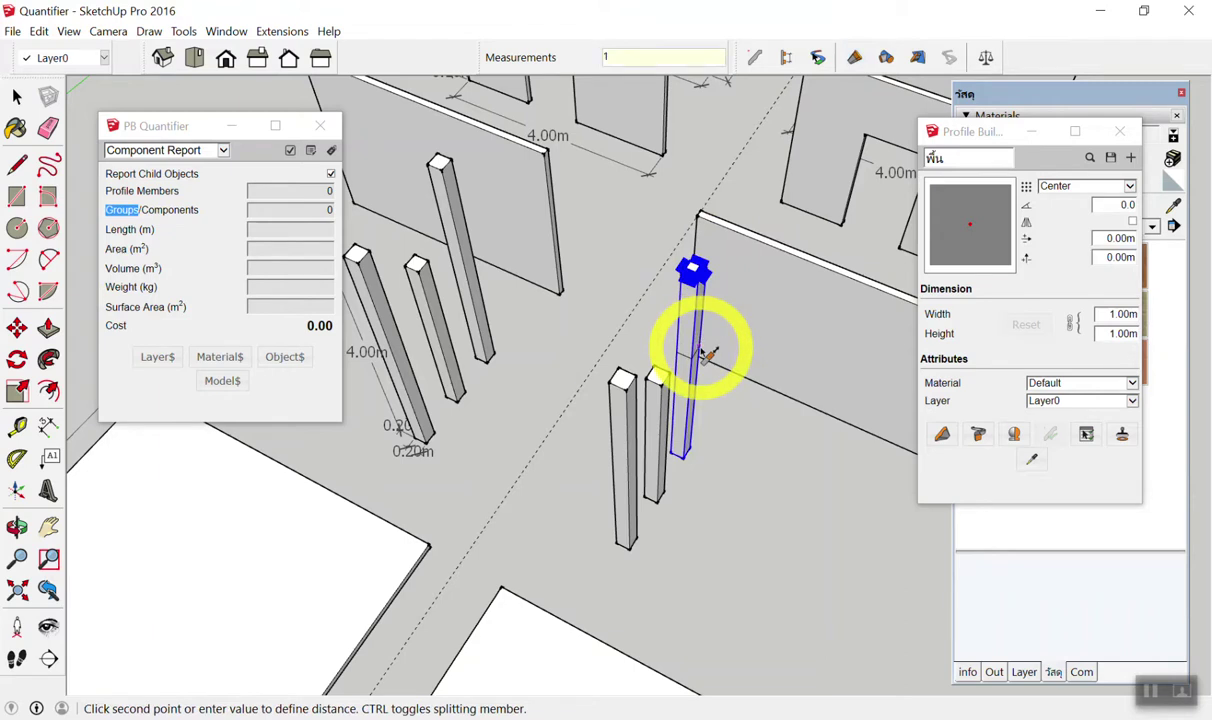
key("Return")
middle_click_drag(749, 460, 765, 443)
middle_click_drag(706, 298, 738, 473)
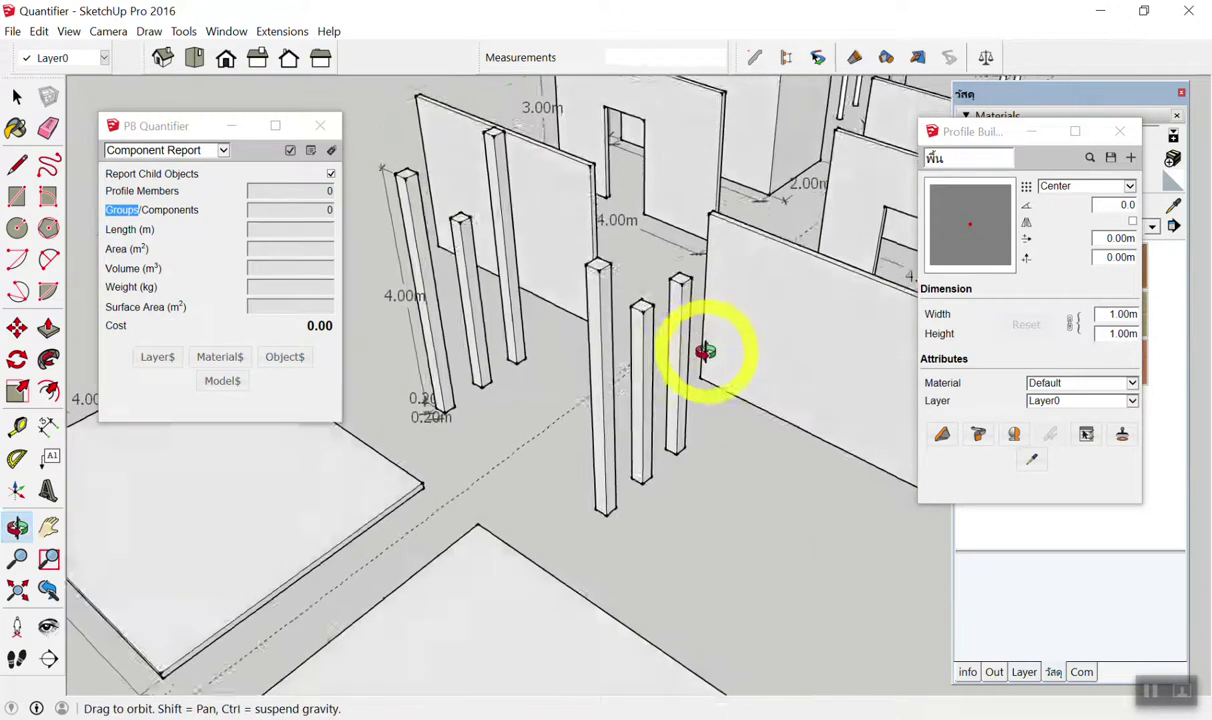
scroll(515, 222, "up", 3)
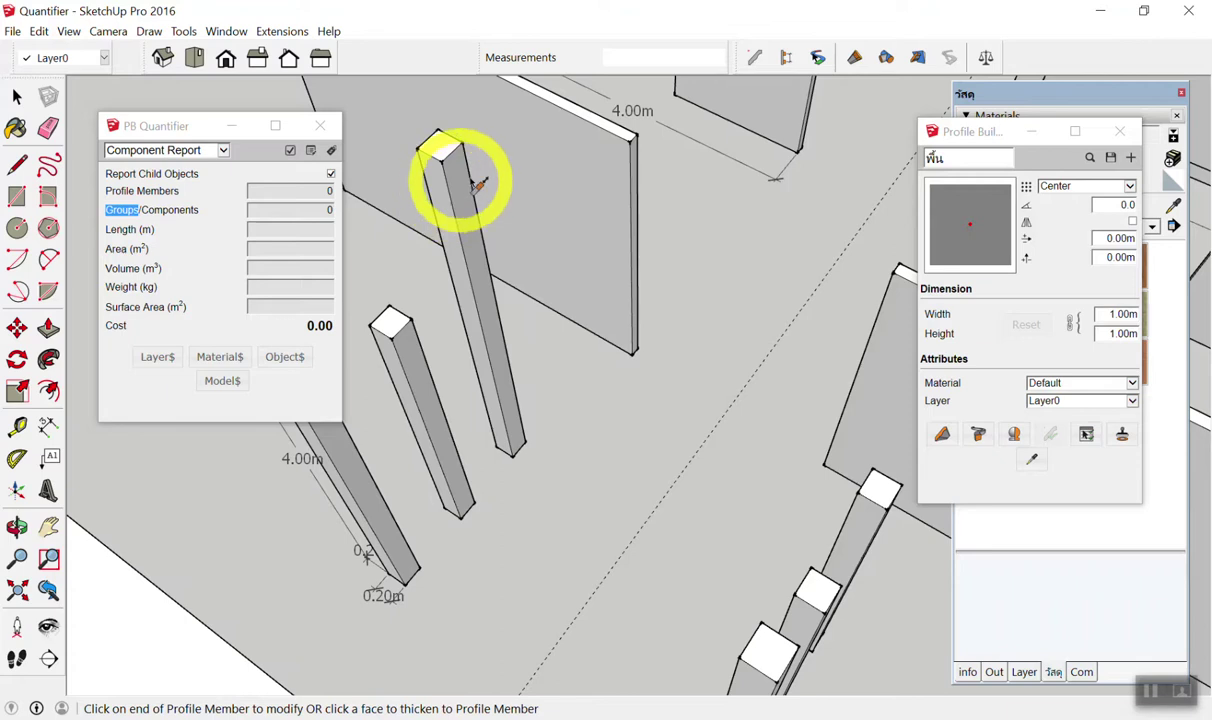
middle_click_drag(690, 262, 709, 184)
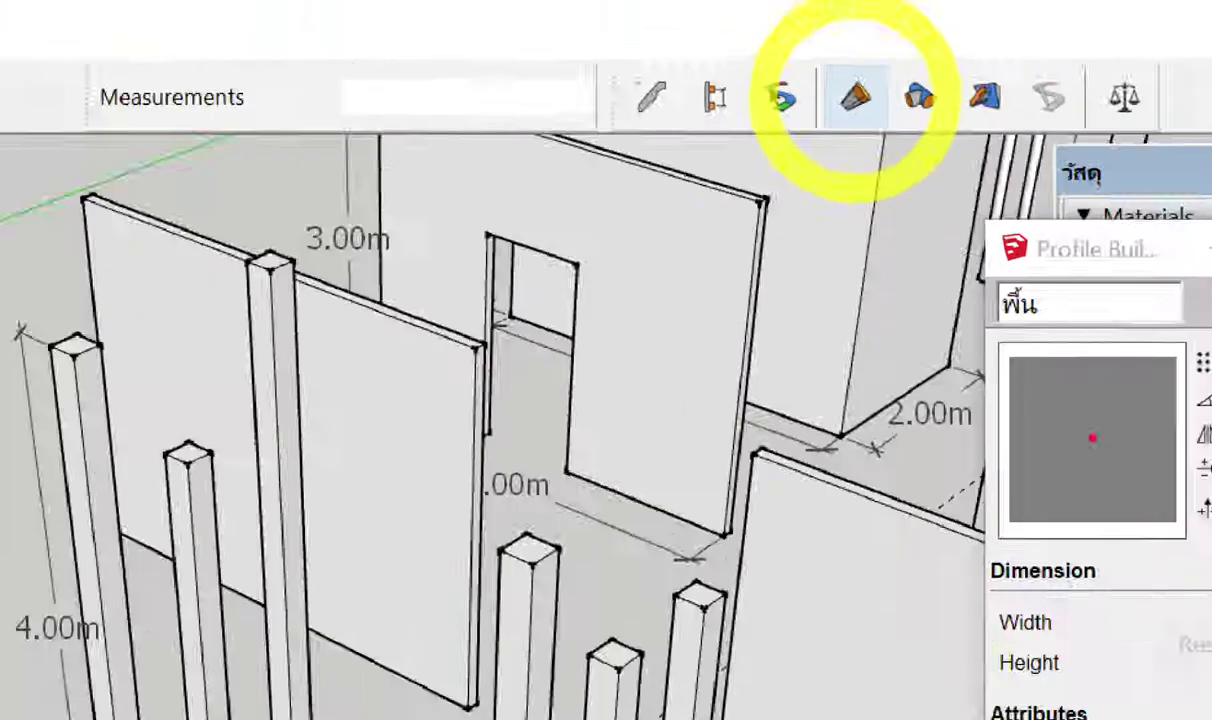
Select the shortened column to confirm its 3 m Quantifier length, then deselect.
left_click(760, 285)
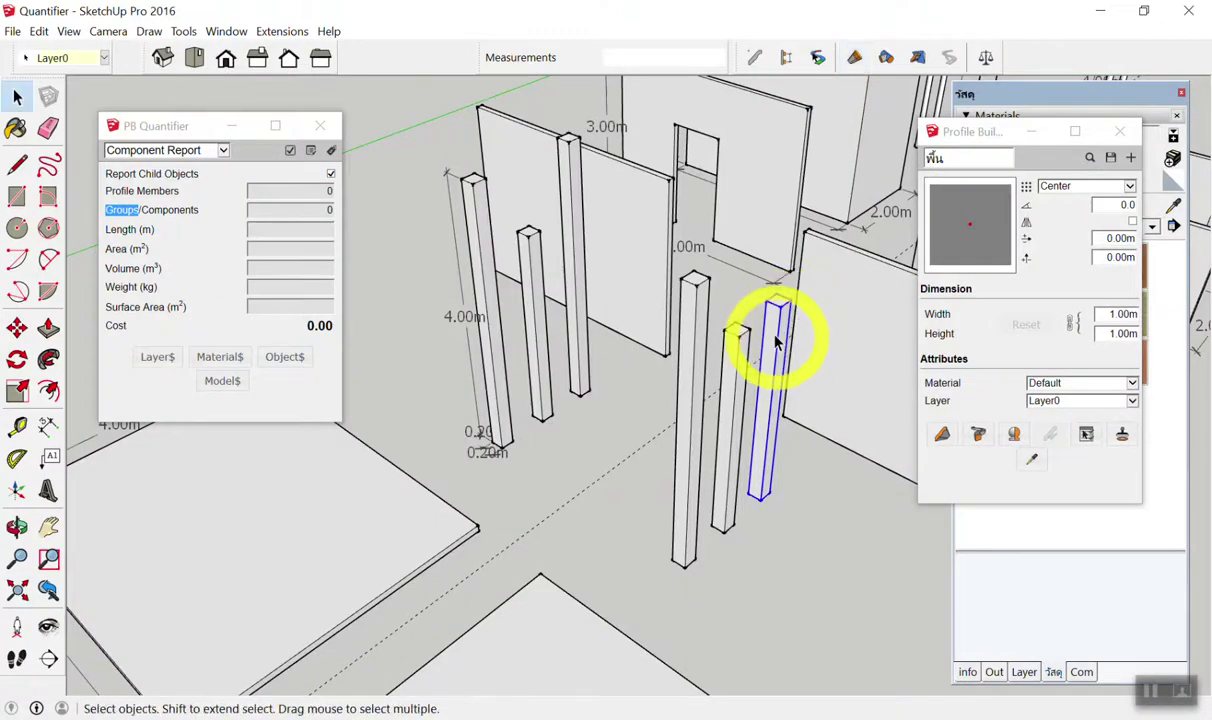
scroll(778, 342, "up", 2)
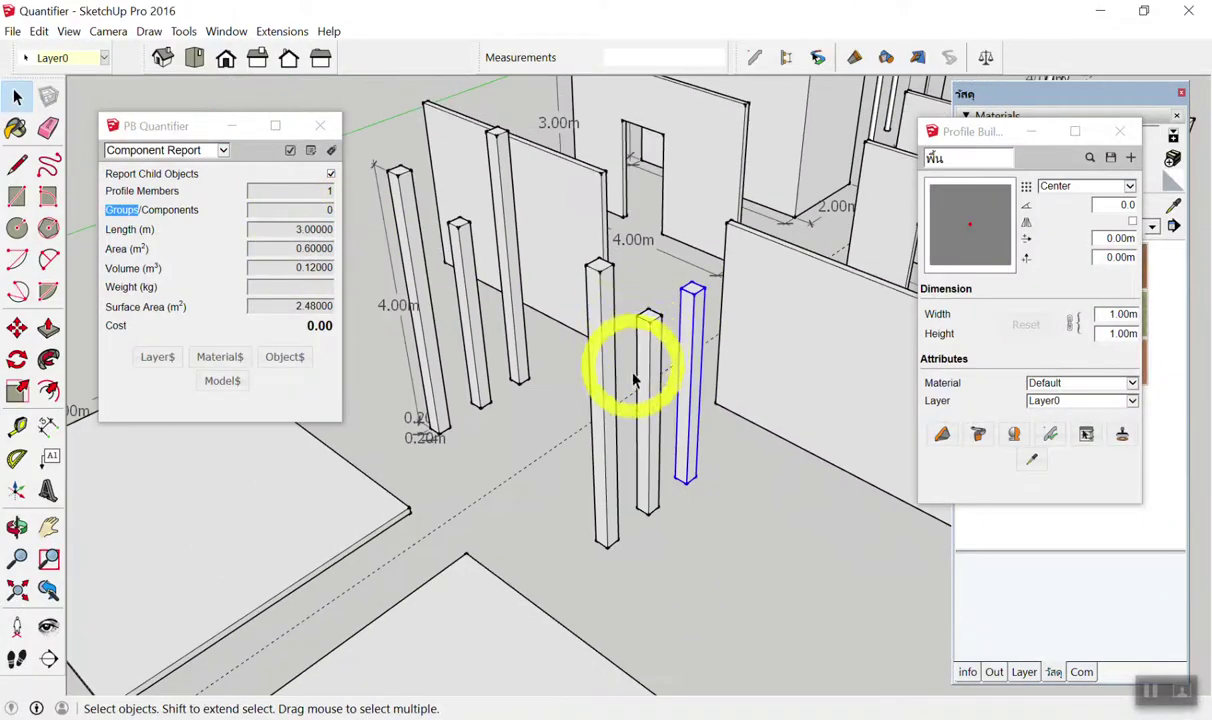
scroll(780, 510, "down", 3)
left_click(806, 533)
scroll(788, 584, "up", 2)
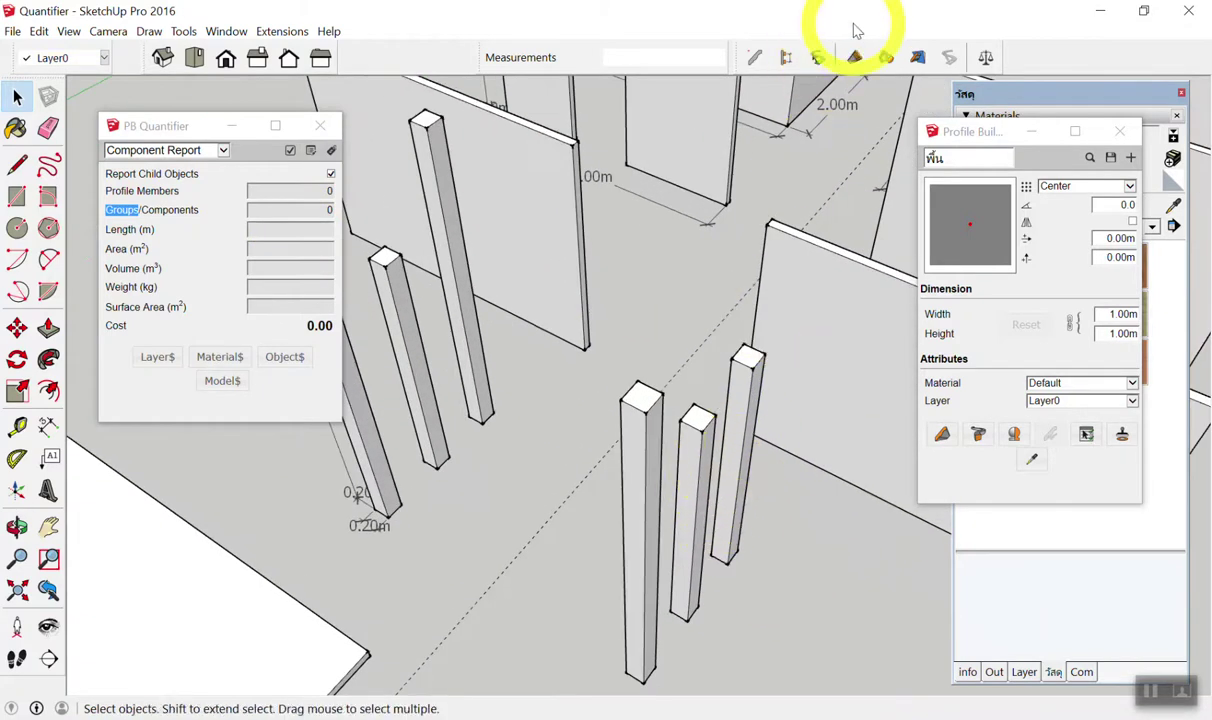
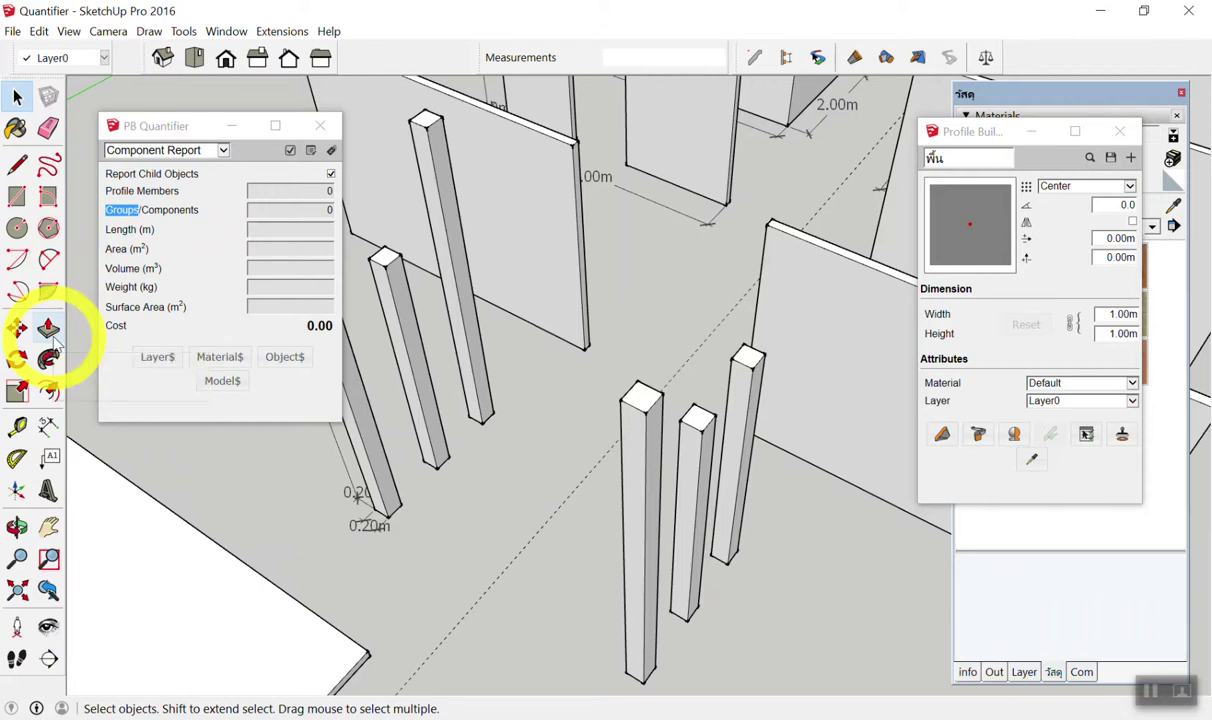
Select the left and right 4 m walls in turn to show their PB Quantifier figures.
scroll(371, 319, "down", 3)
scroll(641, 335, "down", 3)
scroll(560, 215, "up", 3)
scroll(560, 215, "up", 3)
left_click(576, 303)
scroll(557, 306, "down", 3)
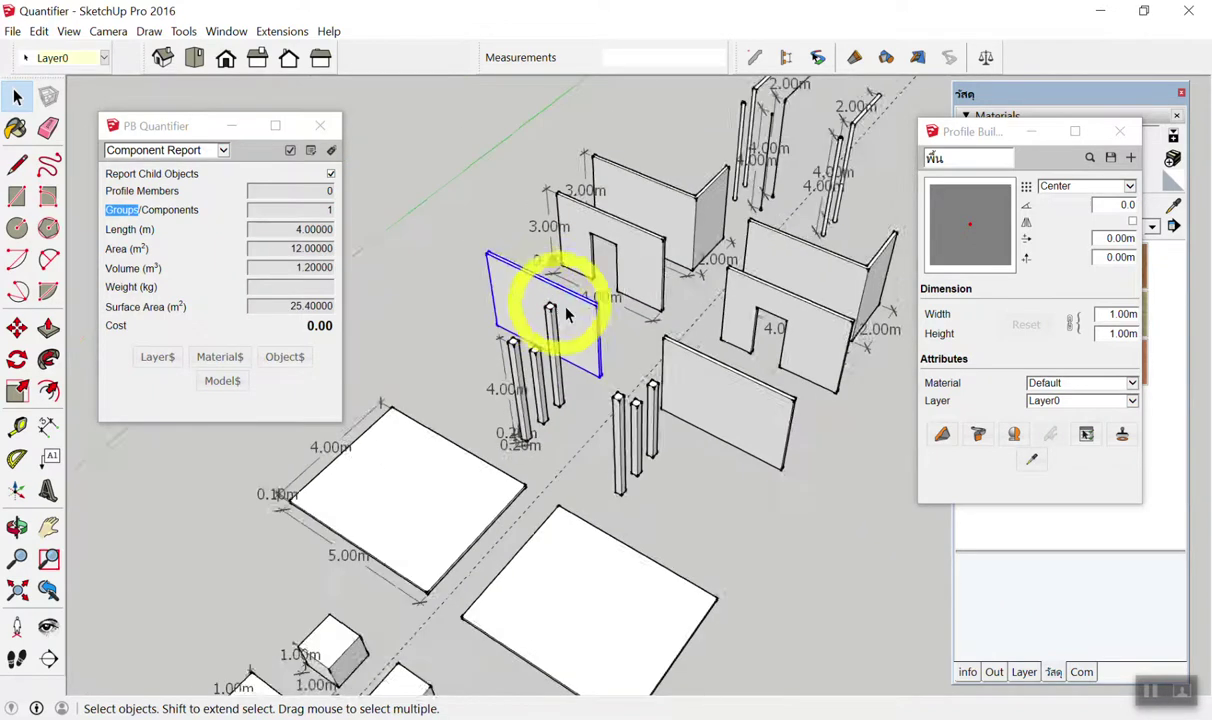
scroll(668, 379, "up", 3)
left_click(700, 392)
left_click(540, 315, "shift")
left_click(671, 338)
scroll(519, 284, "down", 2)
scroll(519, 284, "up", 2)
left_click(467, 272)
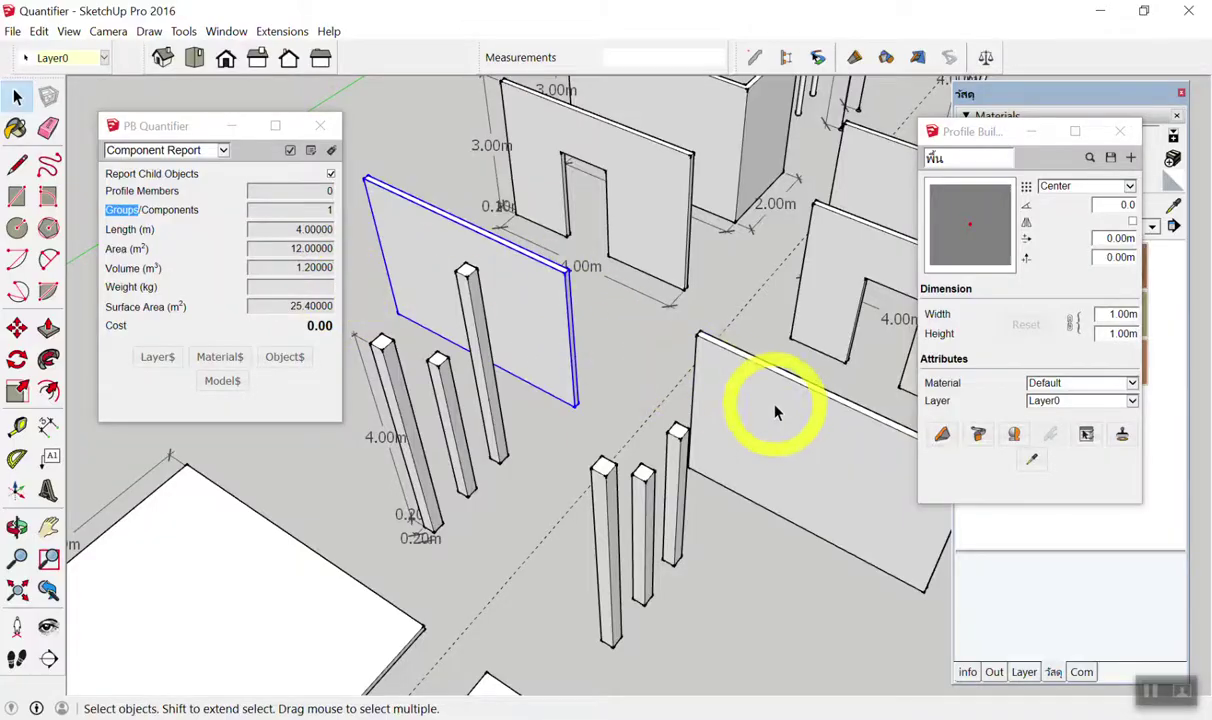
Alternate between the left grouped wall and the right member wall to compare their length, area and volume.
left_click(776, 411)
left_click(541, 311)
left_click(763, 419)
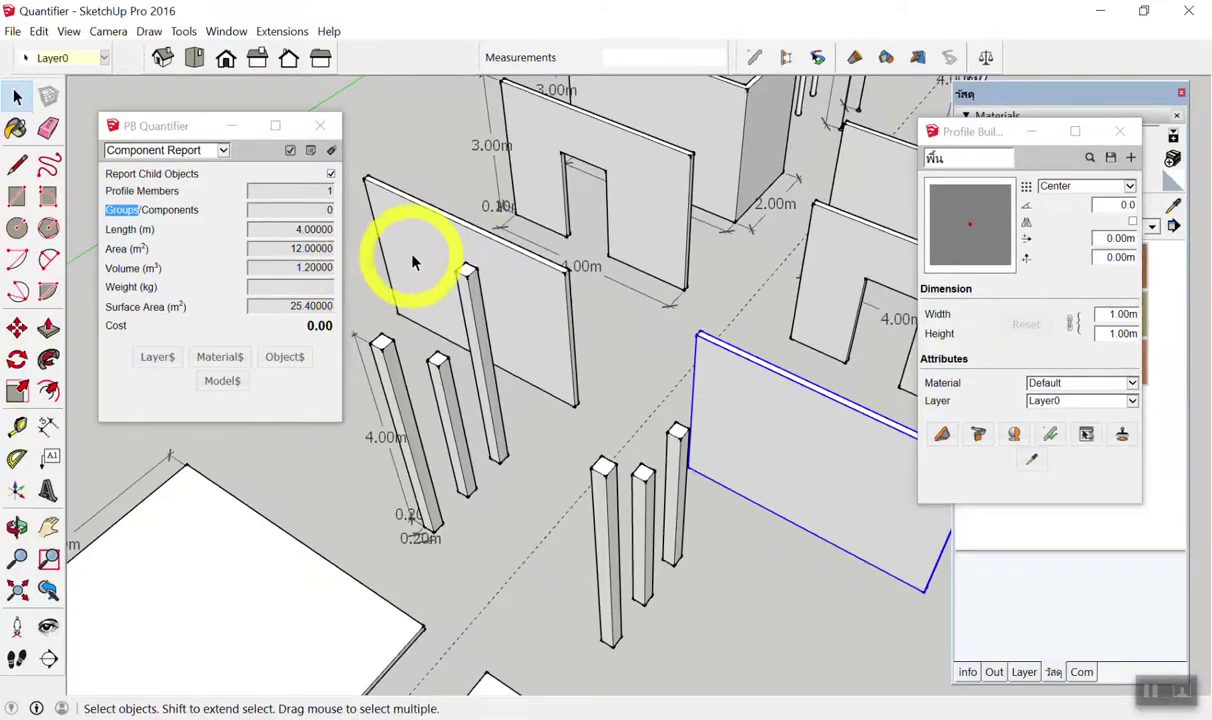
left_click(505, 345)
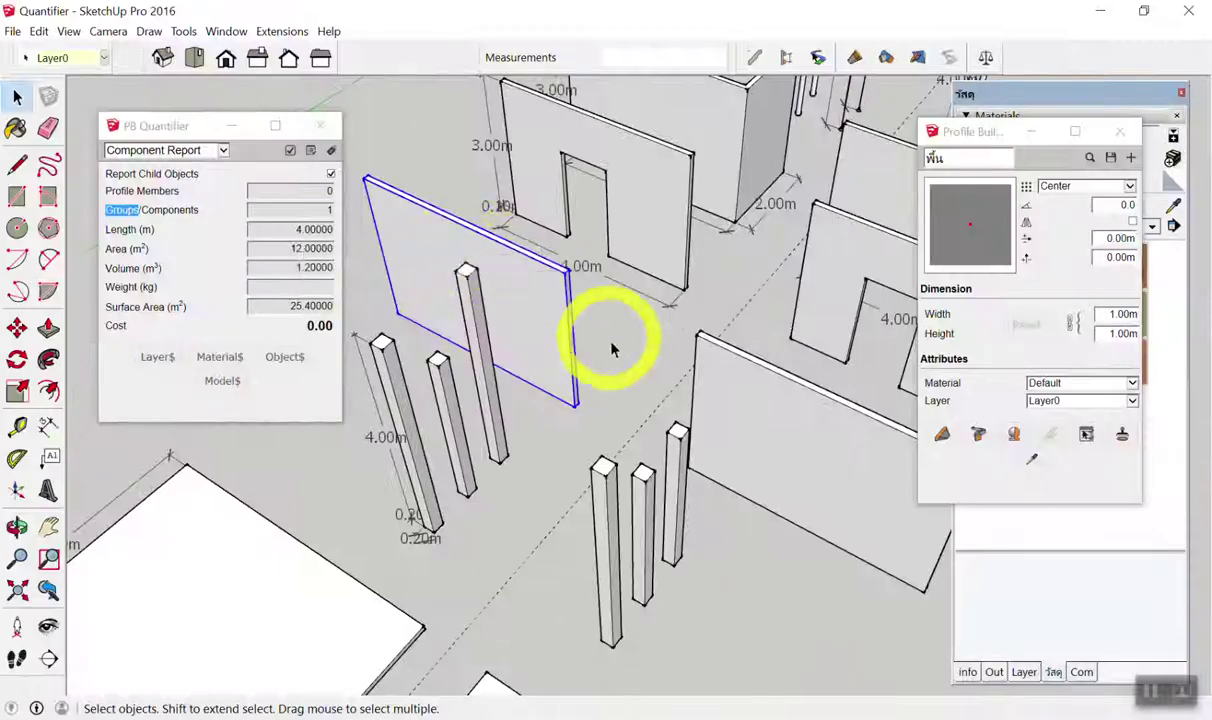
scroll(590, 340, "down", 3)
scroll(595, 200, "up", 4)
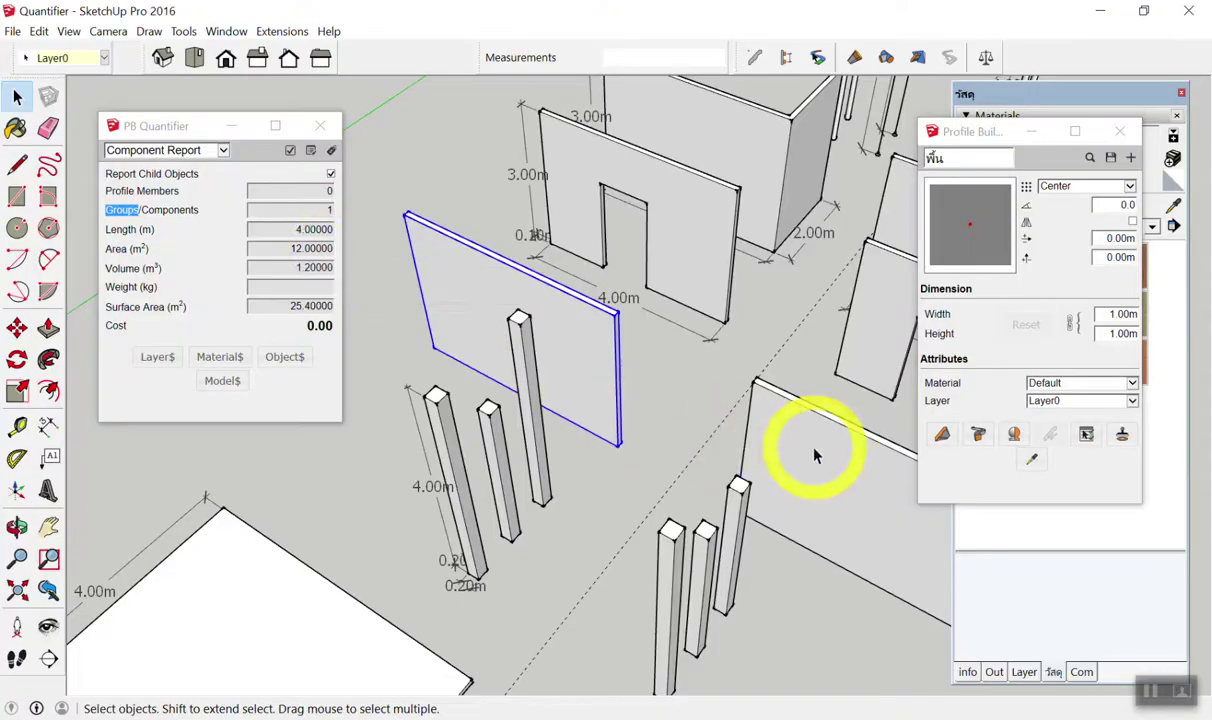
left_click(812, 452)
scroll(576, 346, "down", 3)
left_click(416, 240)
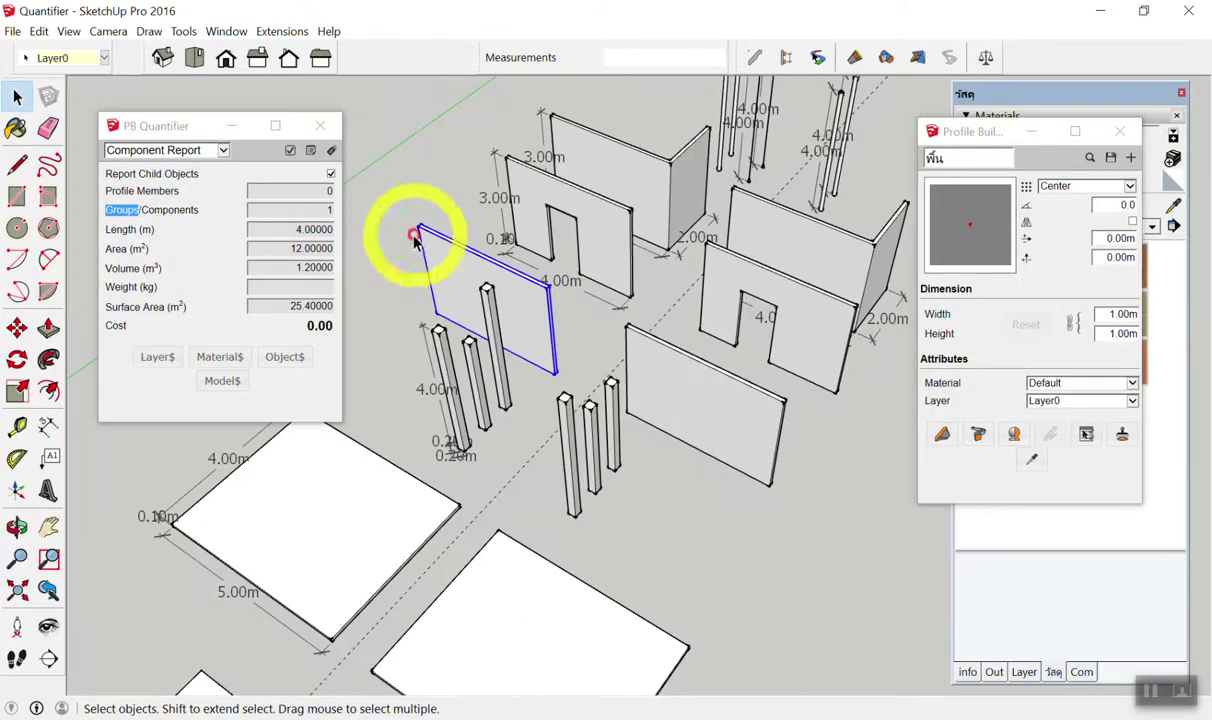
left_click(1030, 466)
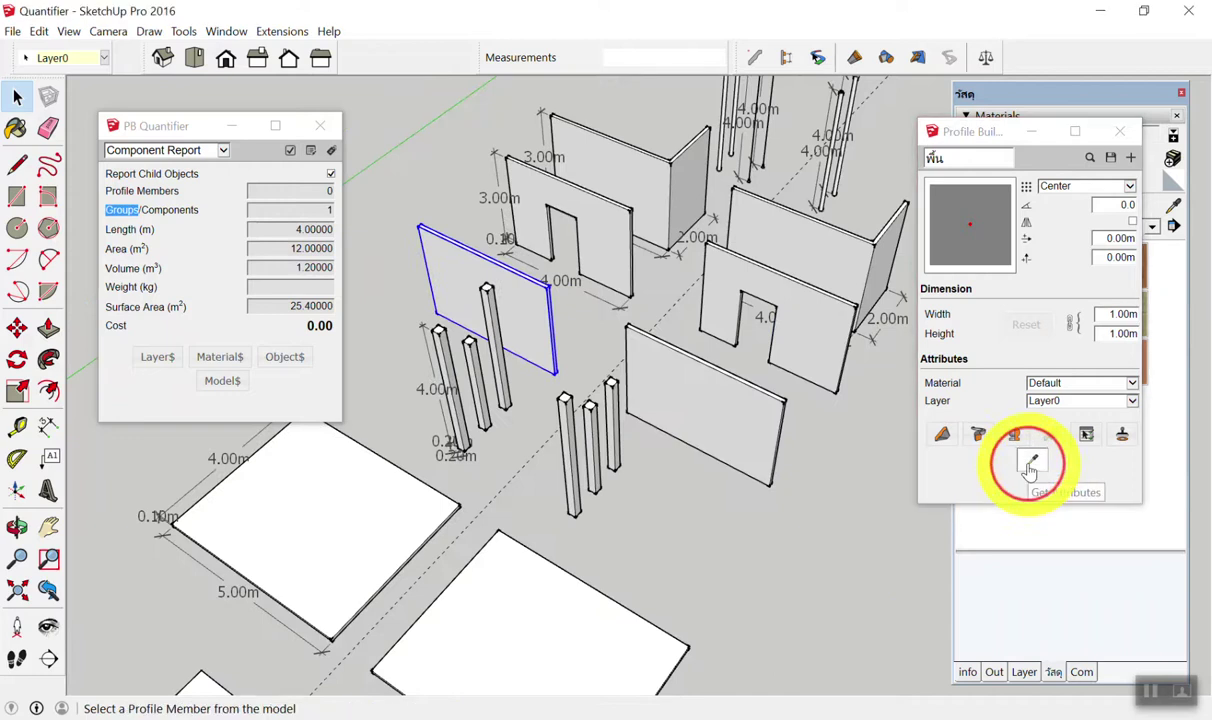
Pick up the front wall's 0.10m × 3.00m profile and draw a test wall member about 3.08 m long.
left_click(715, 404)
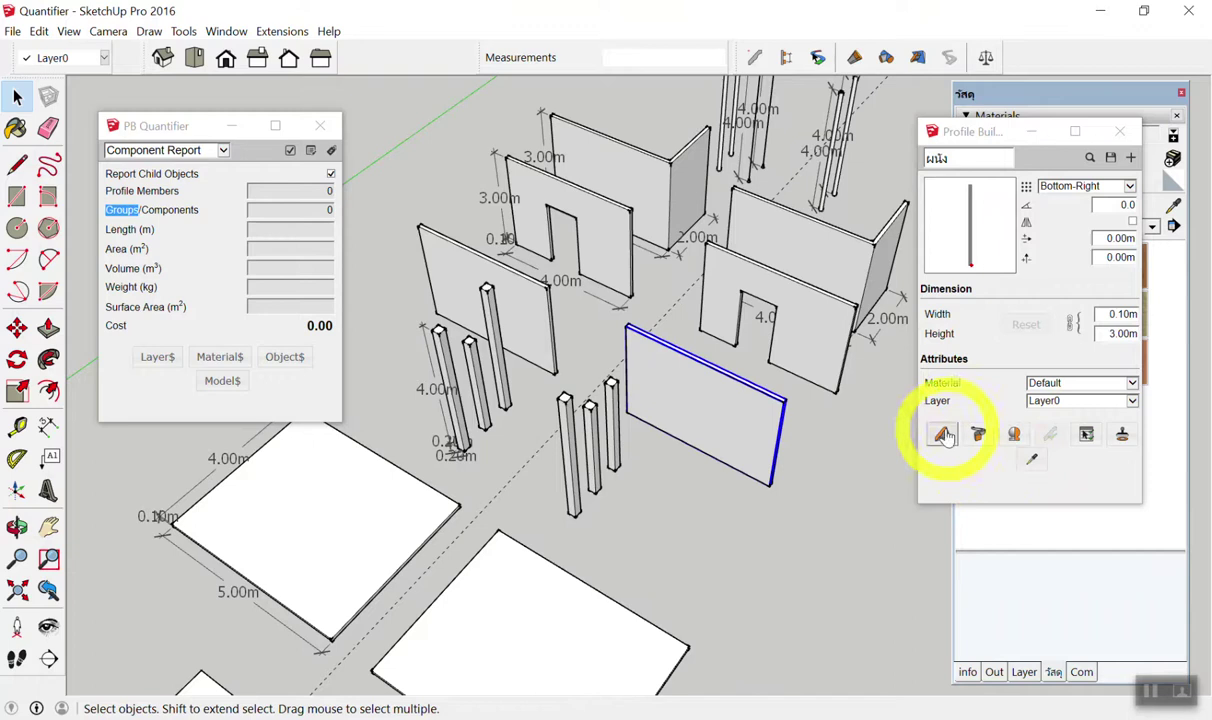
left_click(942, 434)
scroll(766, 447, "up", 2)
left_click(758, 440)
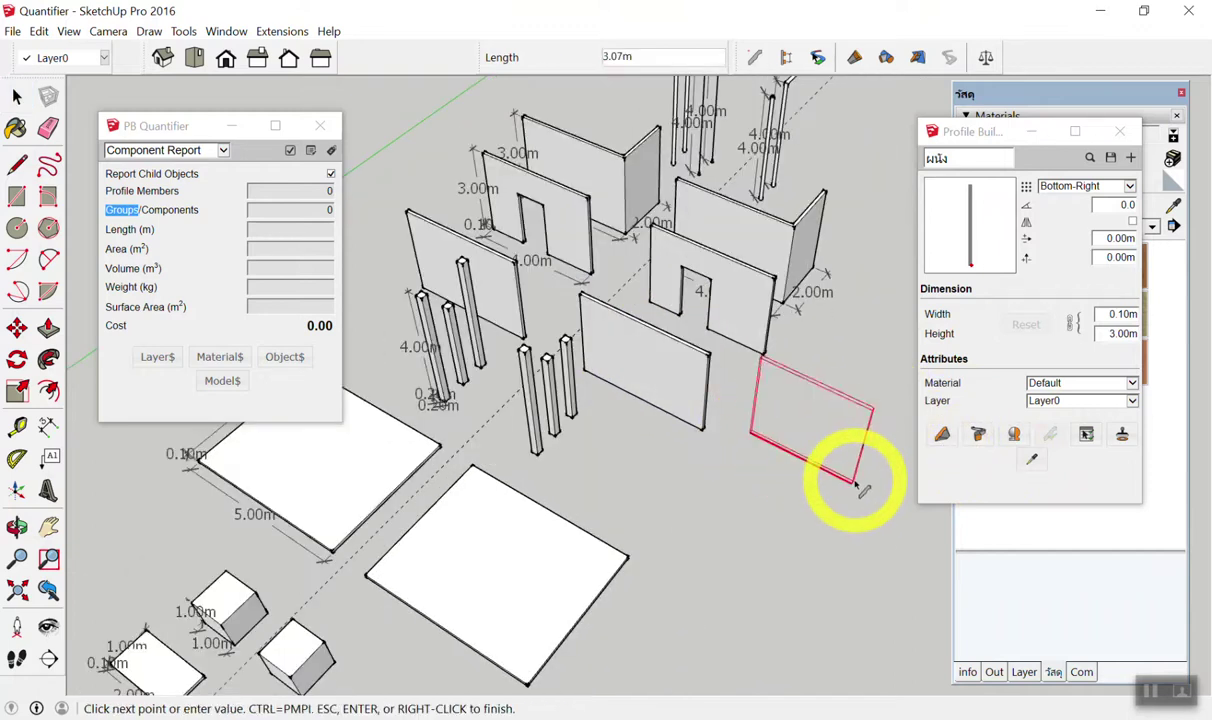
left_click(853, 484)
key("Escape")
middle_click_drag(847, 482, 772, 398)
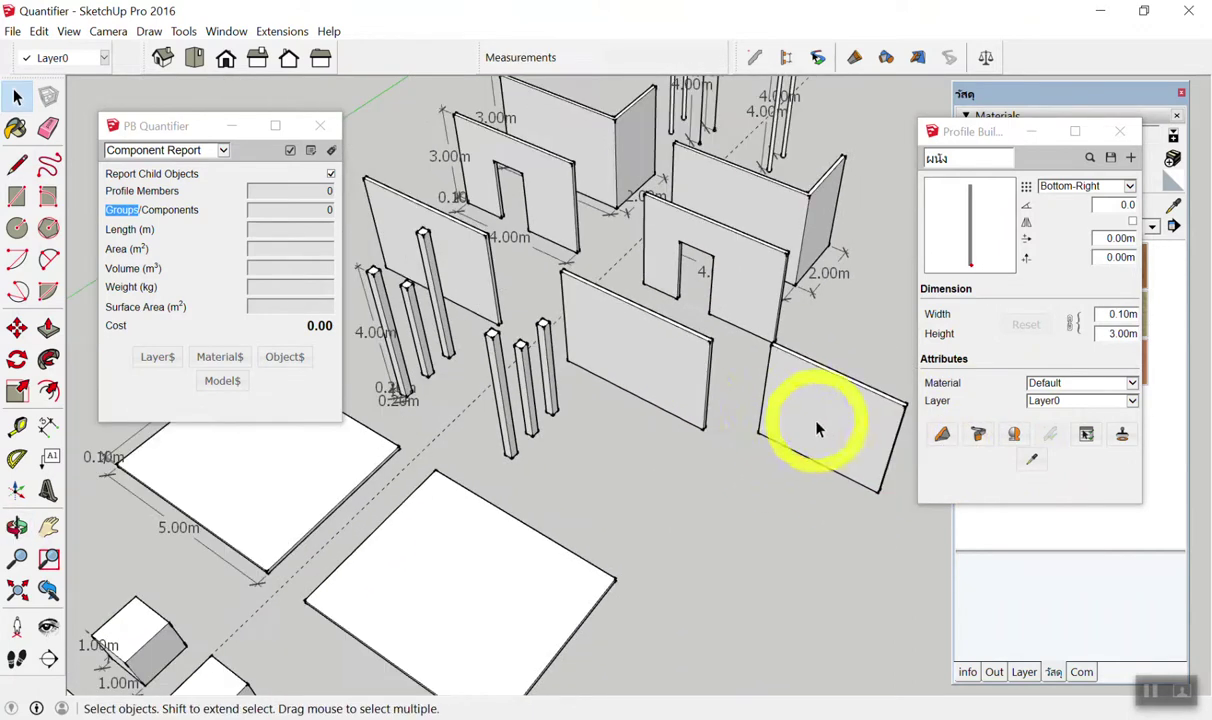
Select the new member, the upper-left 4 m wall and the centre wall to read their quantities.
left_click(787, 437)
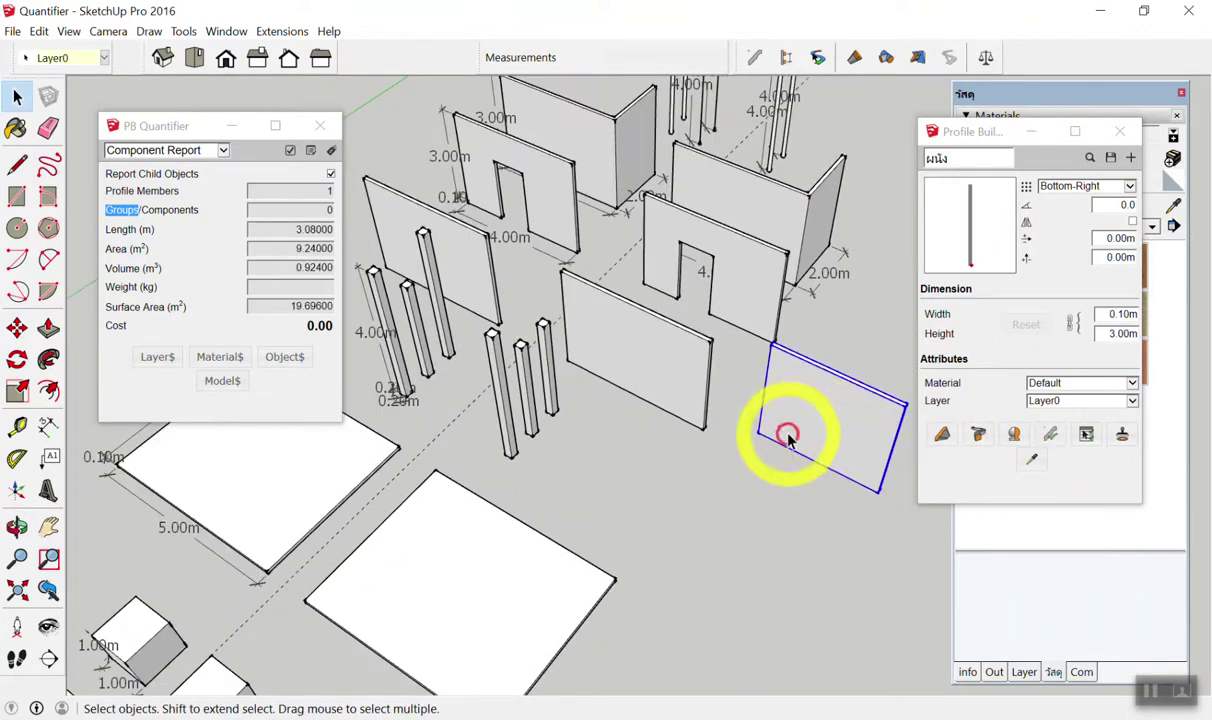
left_click(402, 226)
left_click(666, 347)
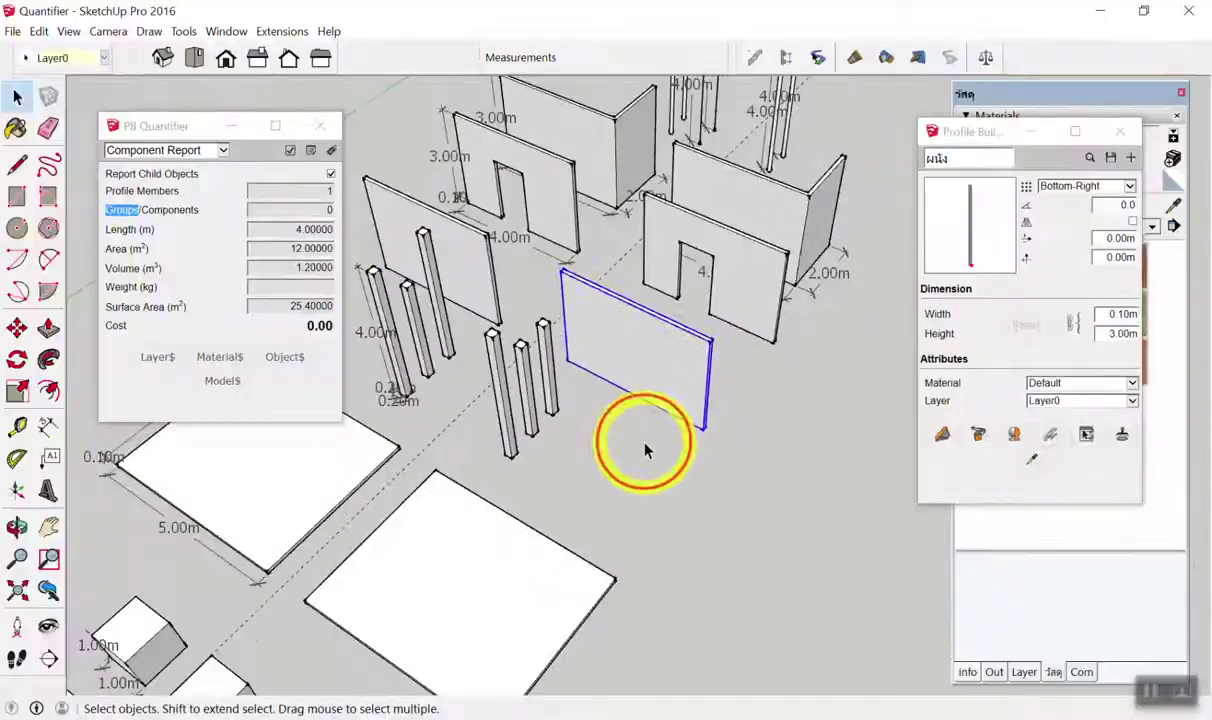
left_click(645, 450)
scroll(644, 319, "up", 3)
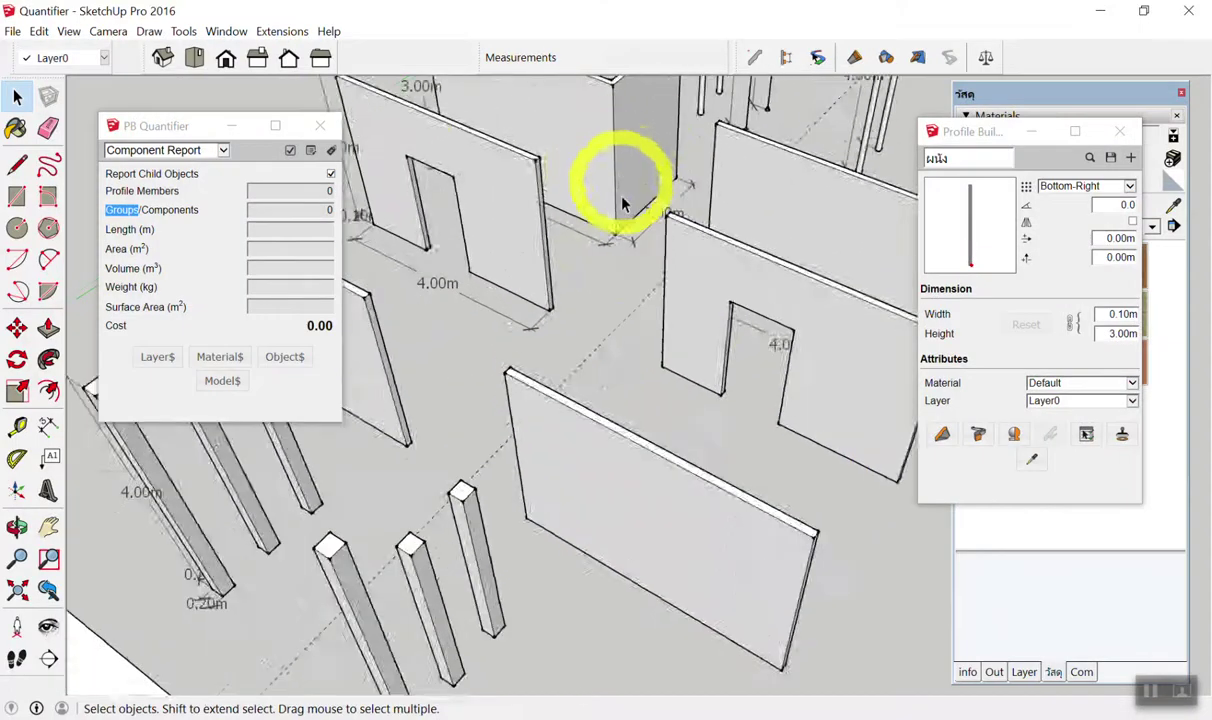
scroll(622, 168, "up", 3)
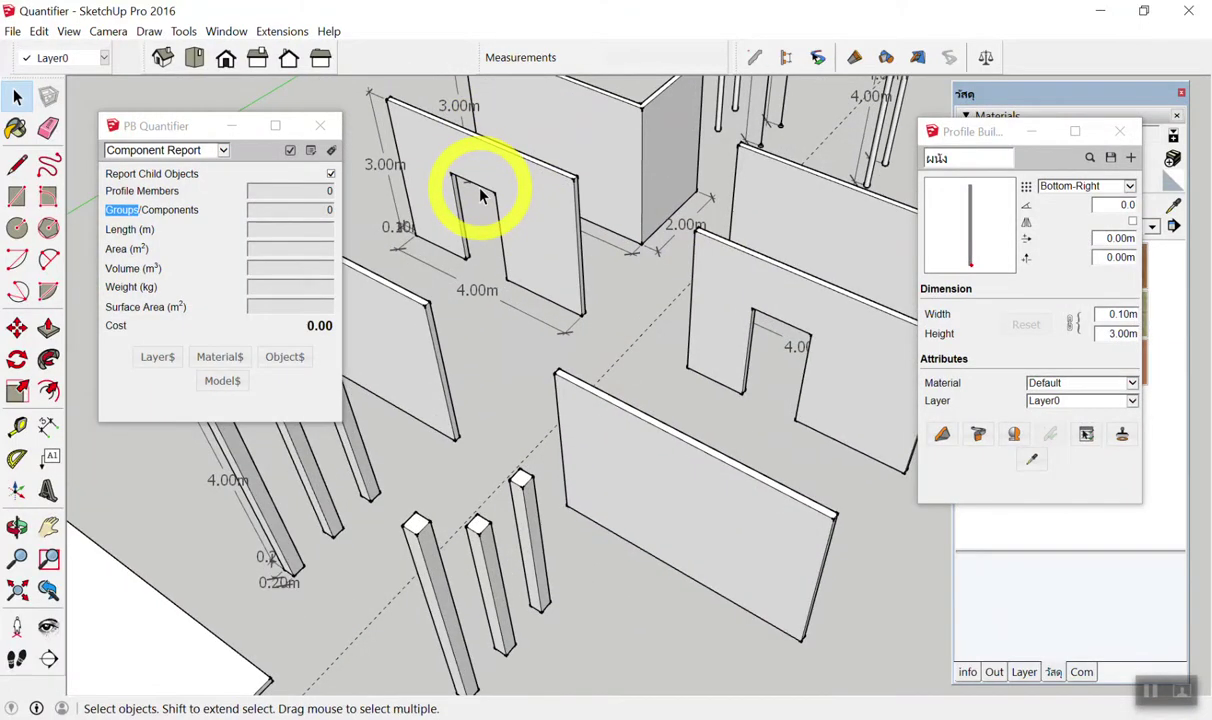
scroll(663, 290, "down", 3)
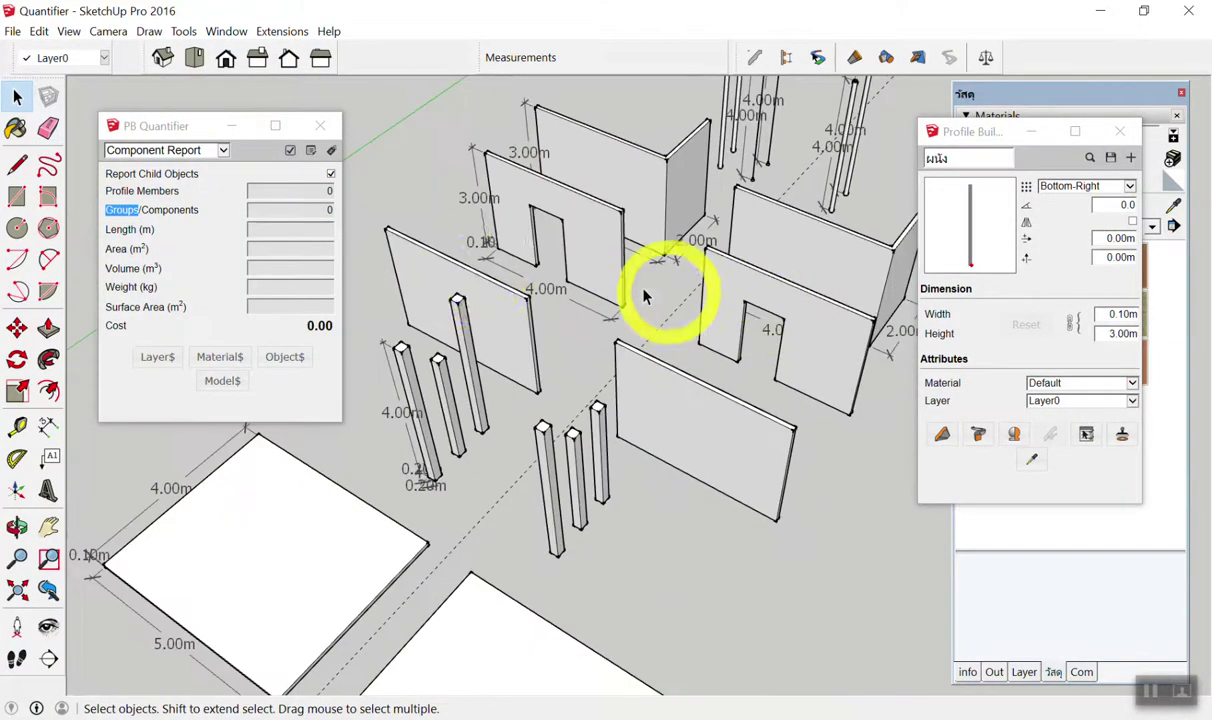
scroll(490, 260, "up", 3)
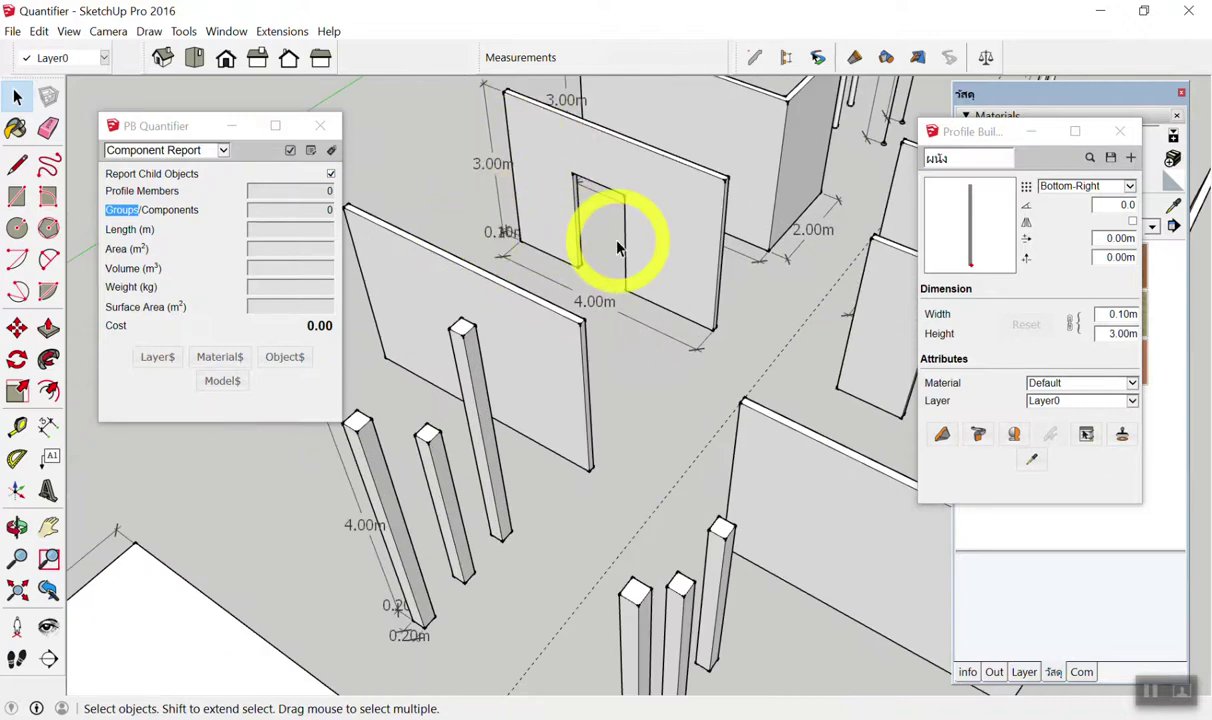
Compare the door-opening wall's reduced area with the plain grouped wall and the lower-right member wall.
left_click(626, 168)
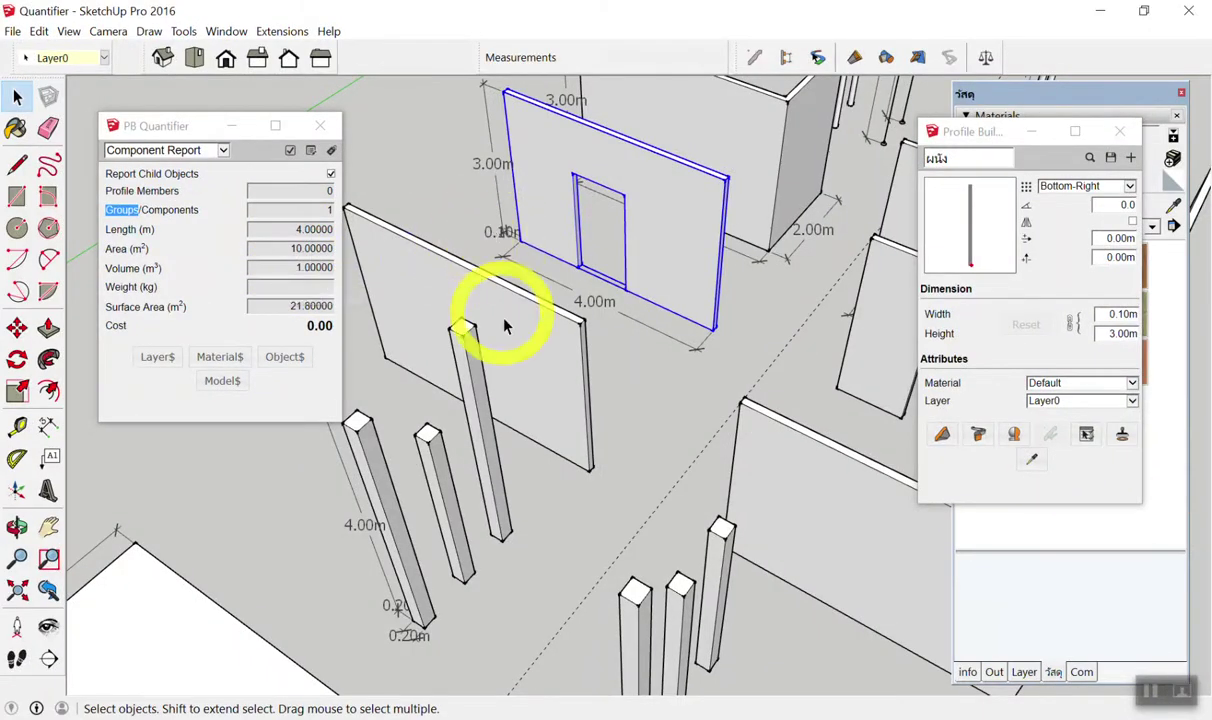
left_click(492, 328)
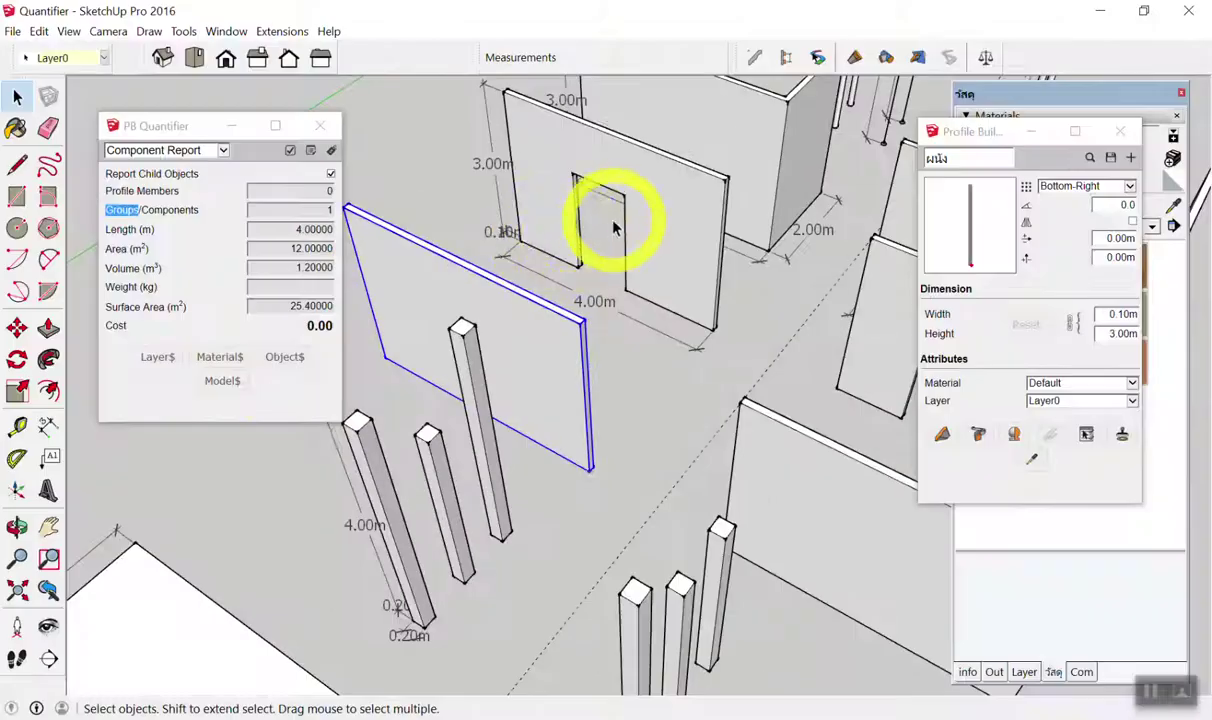
left_click(662, 240)
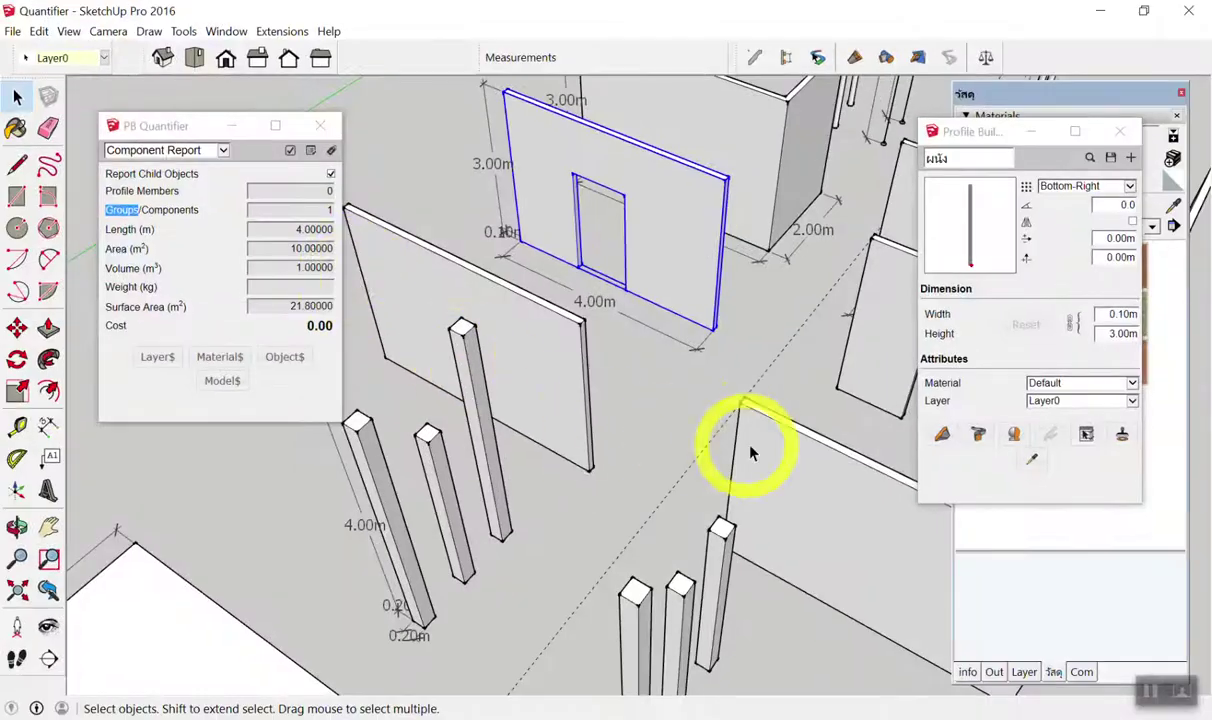
left_click(714, 406)
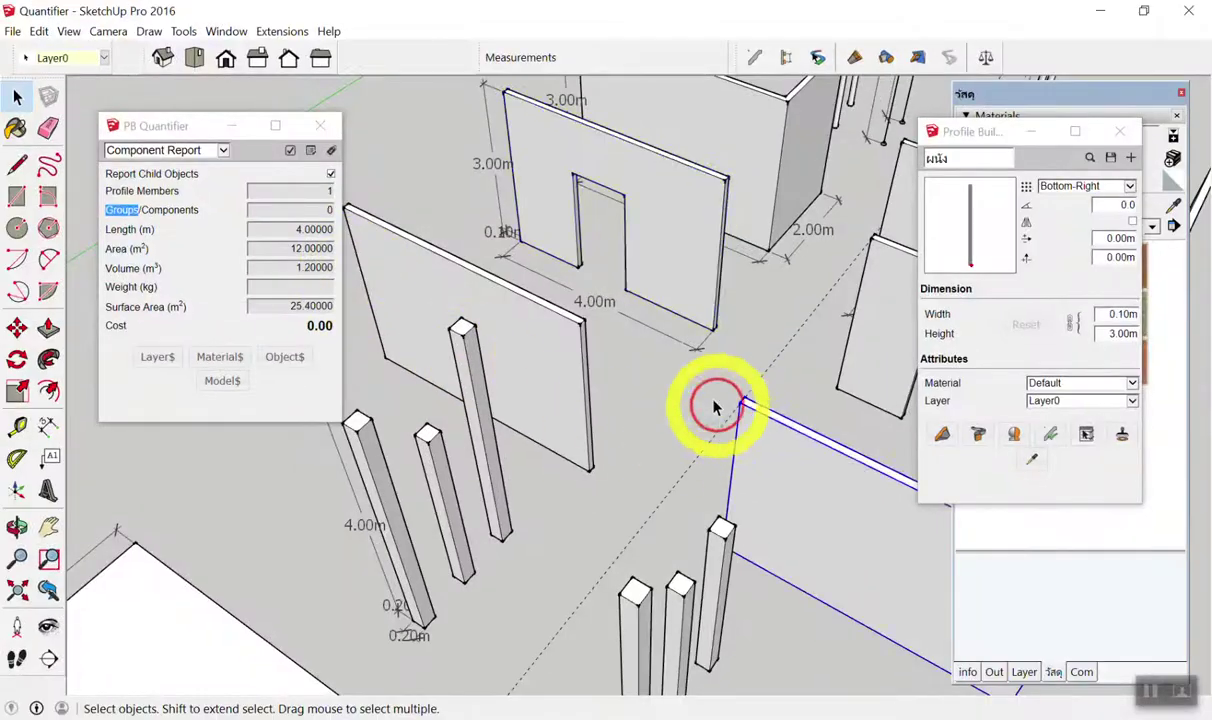
Select the door-opening wall to show its PB Quantifier length, area and volume.
scroll(660, 385, "down", 2)
mouse_move(660, 385)
middle_mouse_down()
mouse_move(555, 338)
mouse_move(812, 338)
middle_mouse_up()
left_click(730, 310)
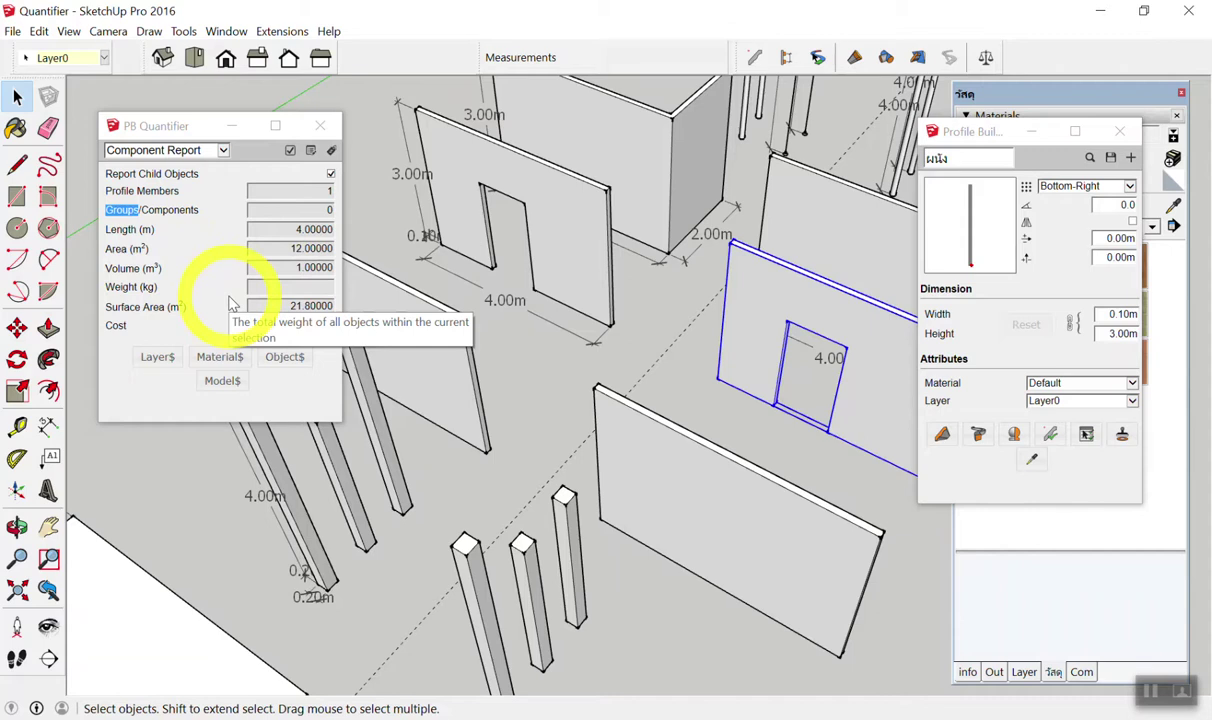
mouse_move(379, 271)
middle_mouse_down()
mouse_move(555, 311)
mouse_move(527, 278)
middle_mouse_up()
left_click(527, 338)
scroll(527, 278, "up", 2)
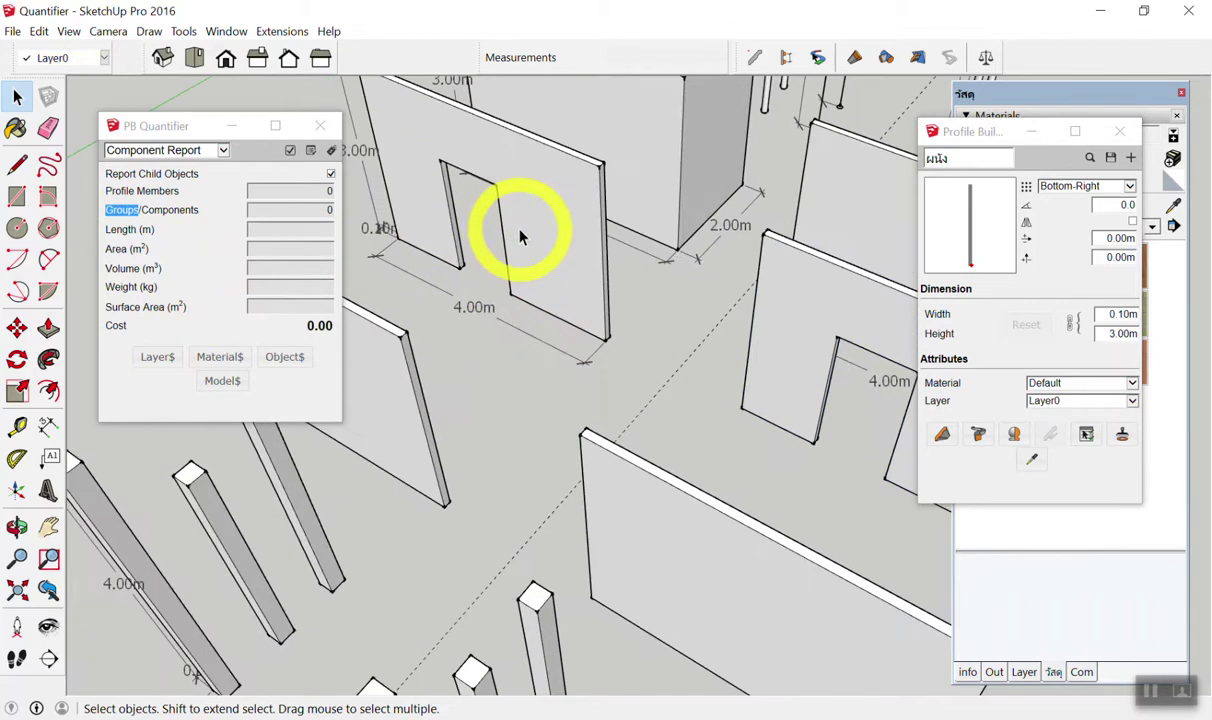
Reselect the door wall to check its 10 m² grouped area against 12 m² as a member, then deselect.
left_click(533, 216)
scroll(446, 241, "down", 2)
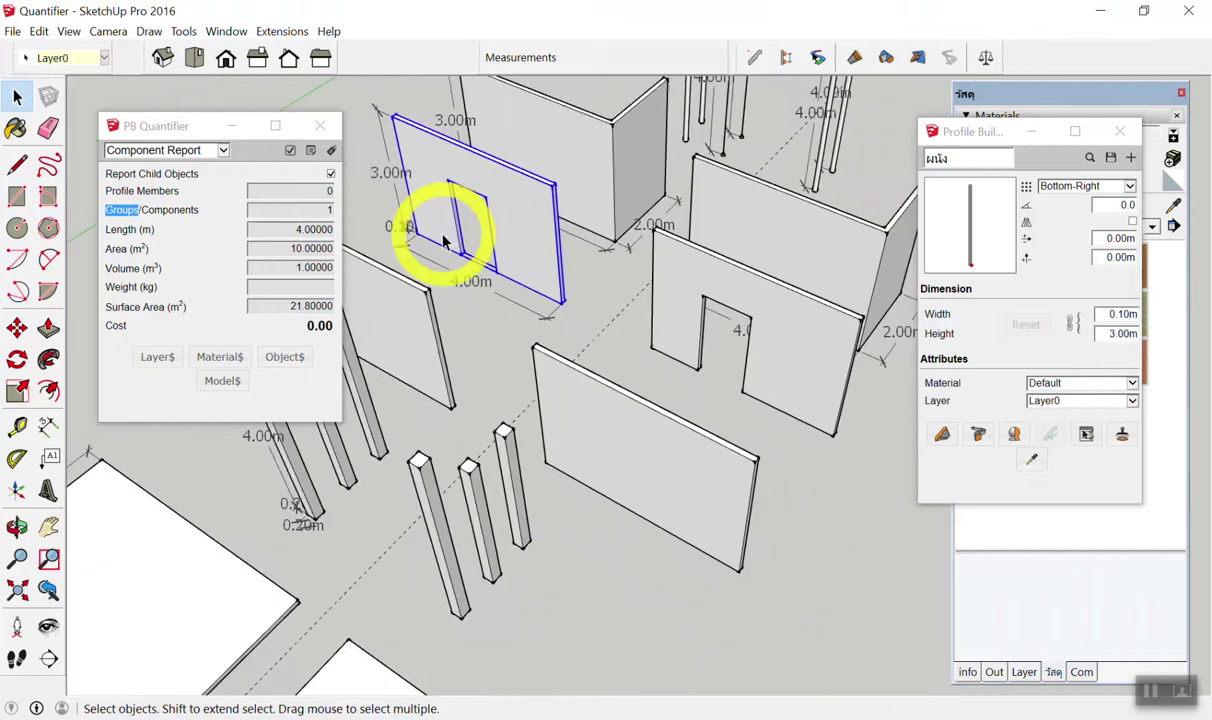
scroll(730, 303, "up", 2)
scroll(590, 293, "up", 2)
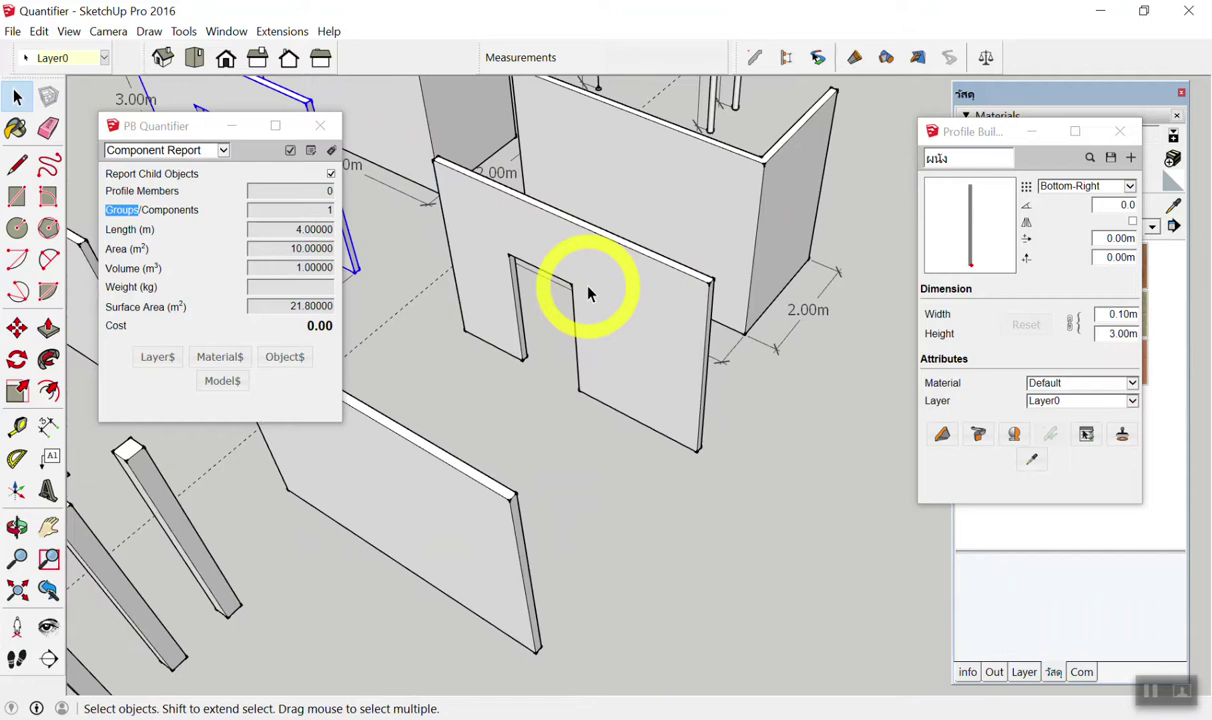
scroll(590, 291, "up", 1)
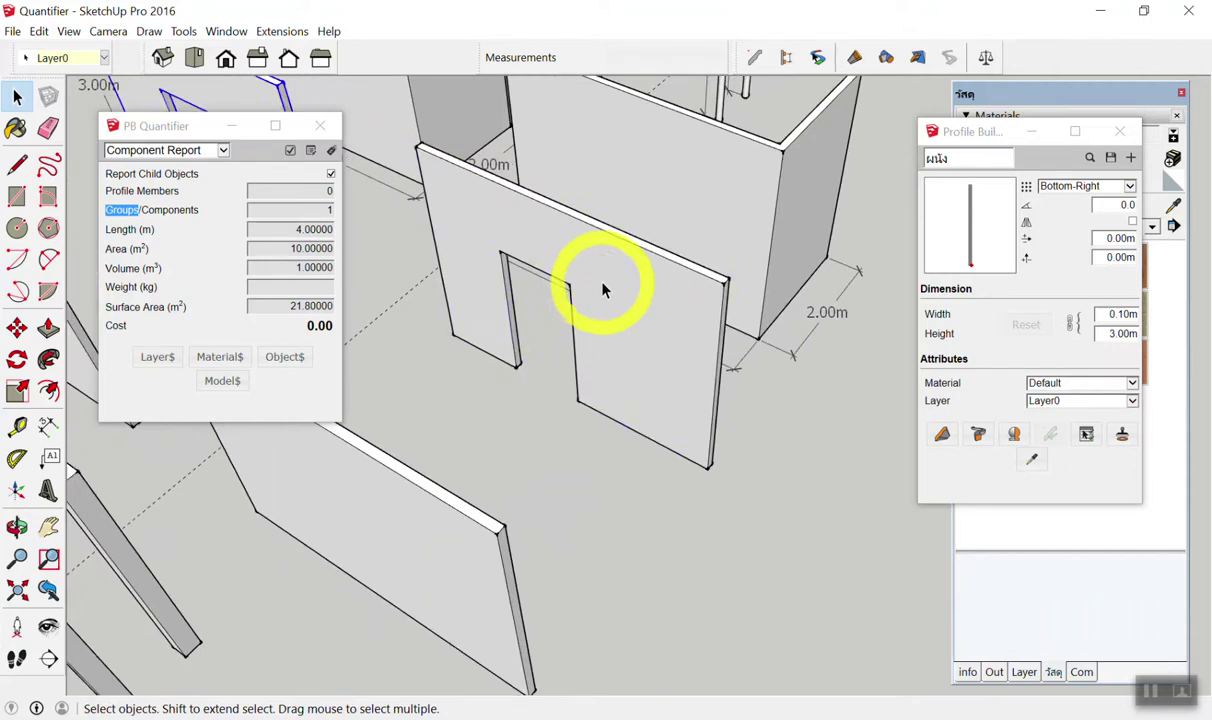
left_click(602, 288)
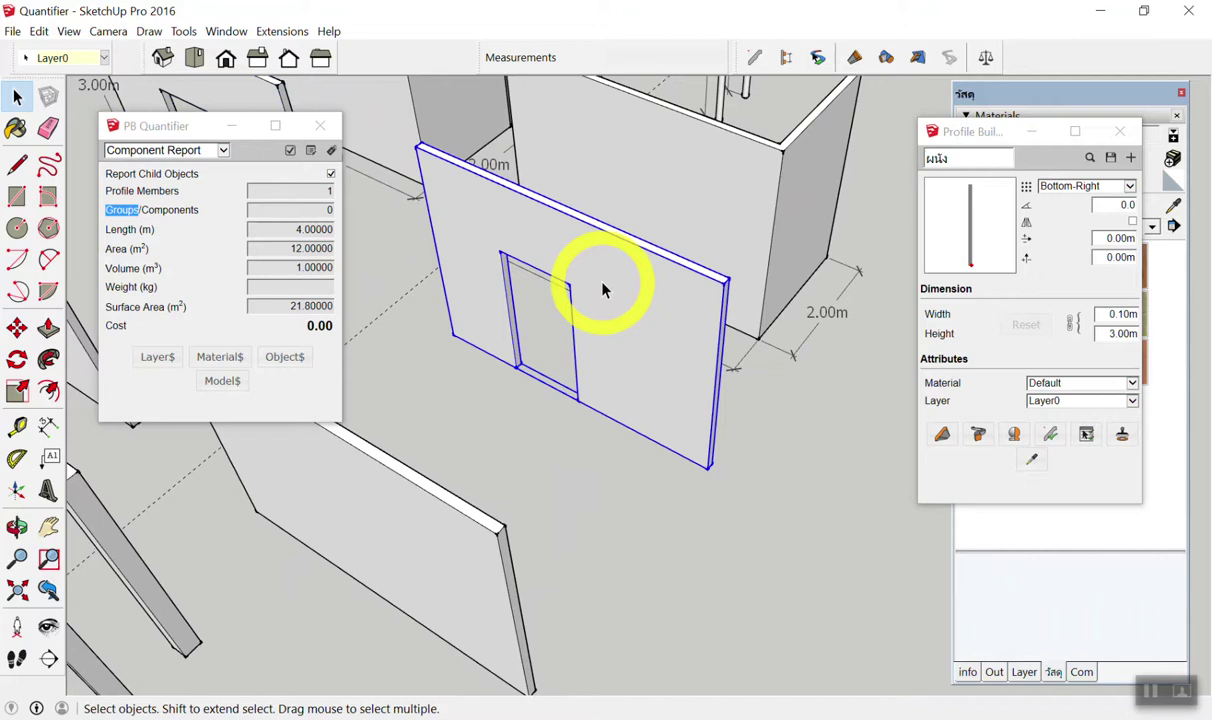
scroll(555, 279, "up", 2)
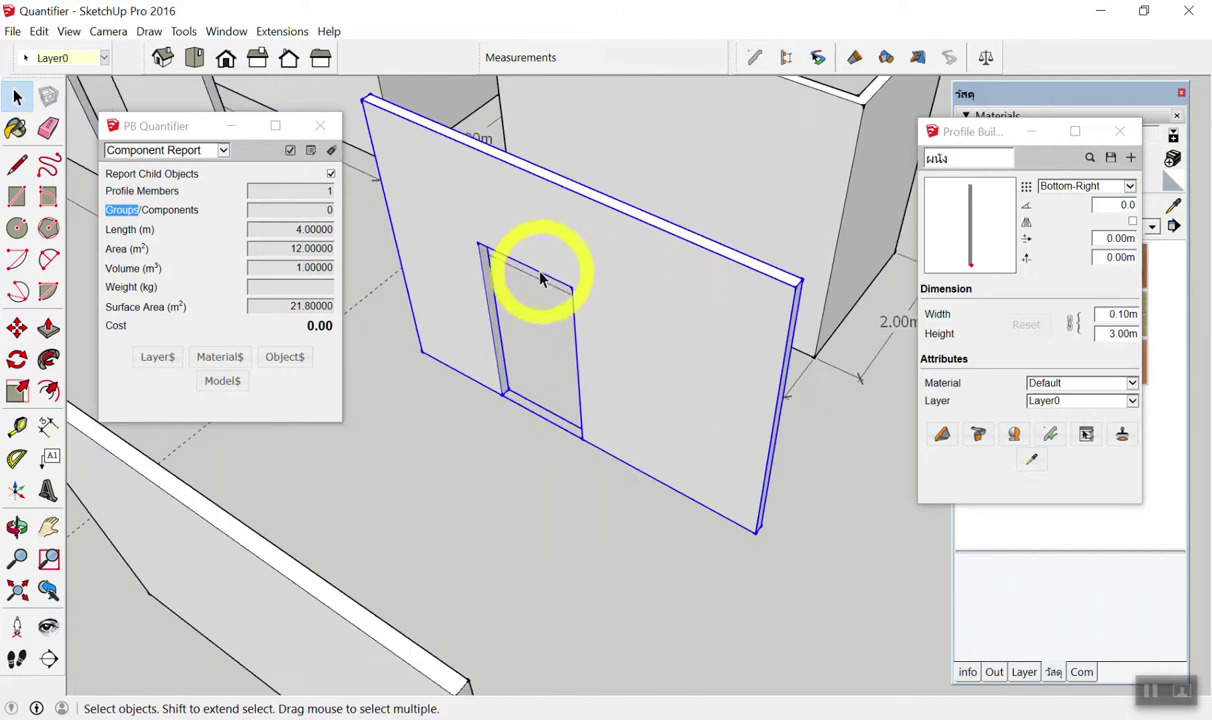
left_click(225, 280)
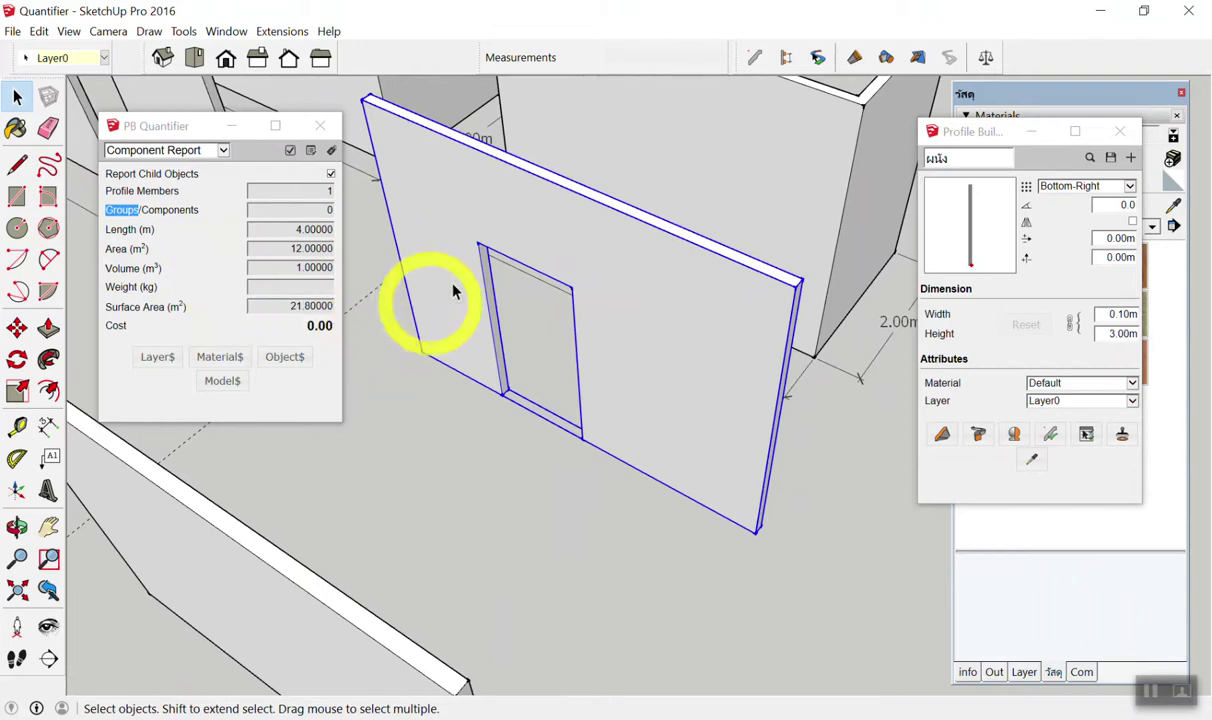
scroll(452, 284, "down", 3)
scroll(541, 360, "down", 2)
left_click(736, 465)
scroll(750, 365, "up", 1)
scroll(492, 238, "up", 3)
scroll(744, 262, "up", 1)
scroll(779, 270, "down", 2)
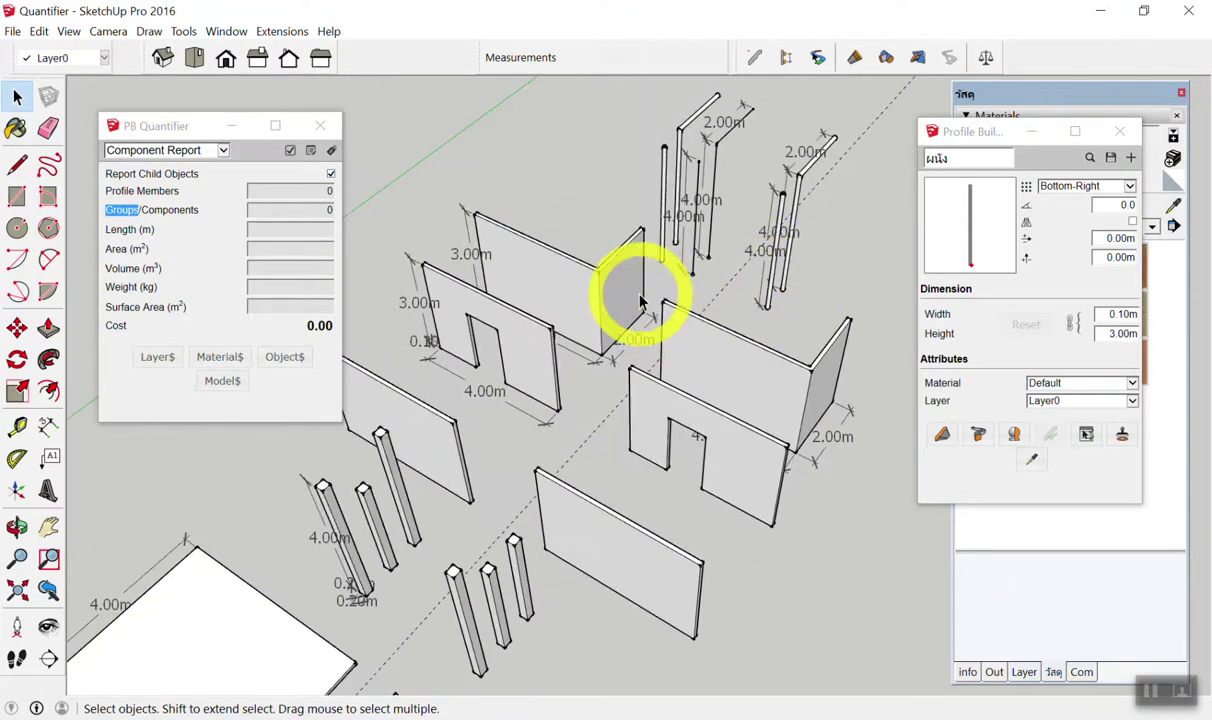
Select the grouped L-shaped wall to read 4 m length, 12 m² area and 1.77 m³ volume.
scroll(514, 244, "up", 2)
scroll(505, 246, "up", 2)
scroll(522, 262, "up", 2)
left_click(626, 304)
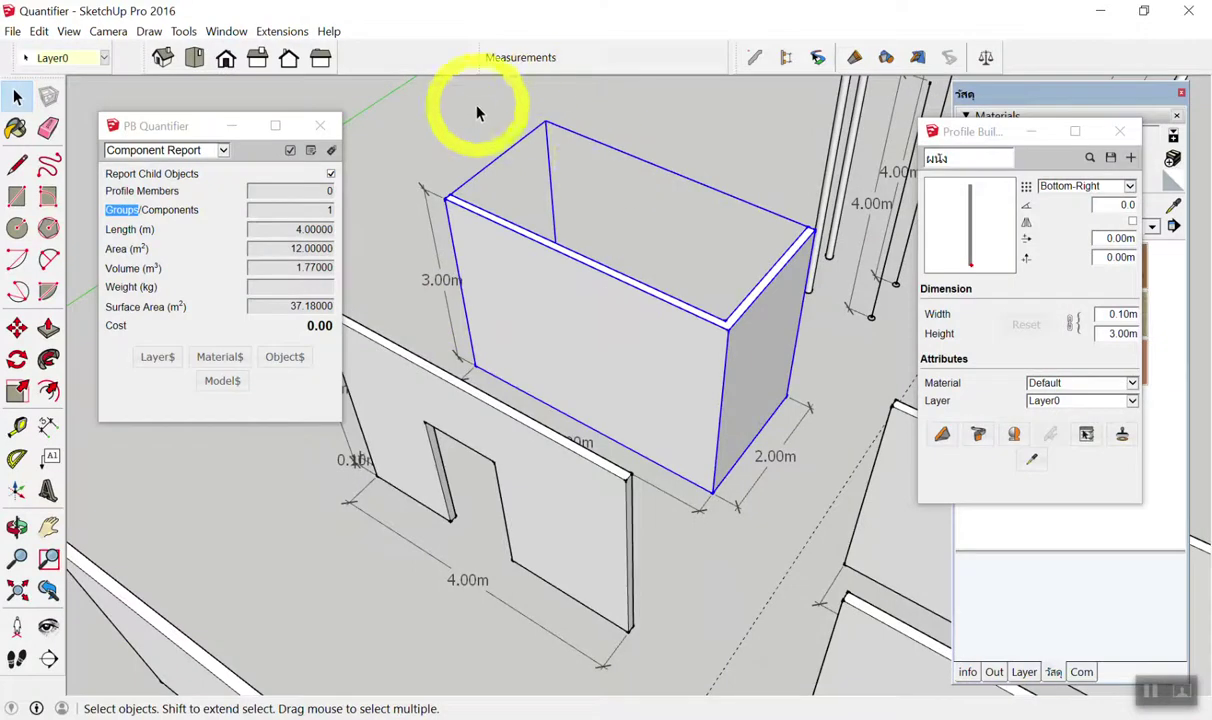
left_click(480, 238)
scroll(480, 330, "down", 2)
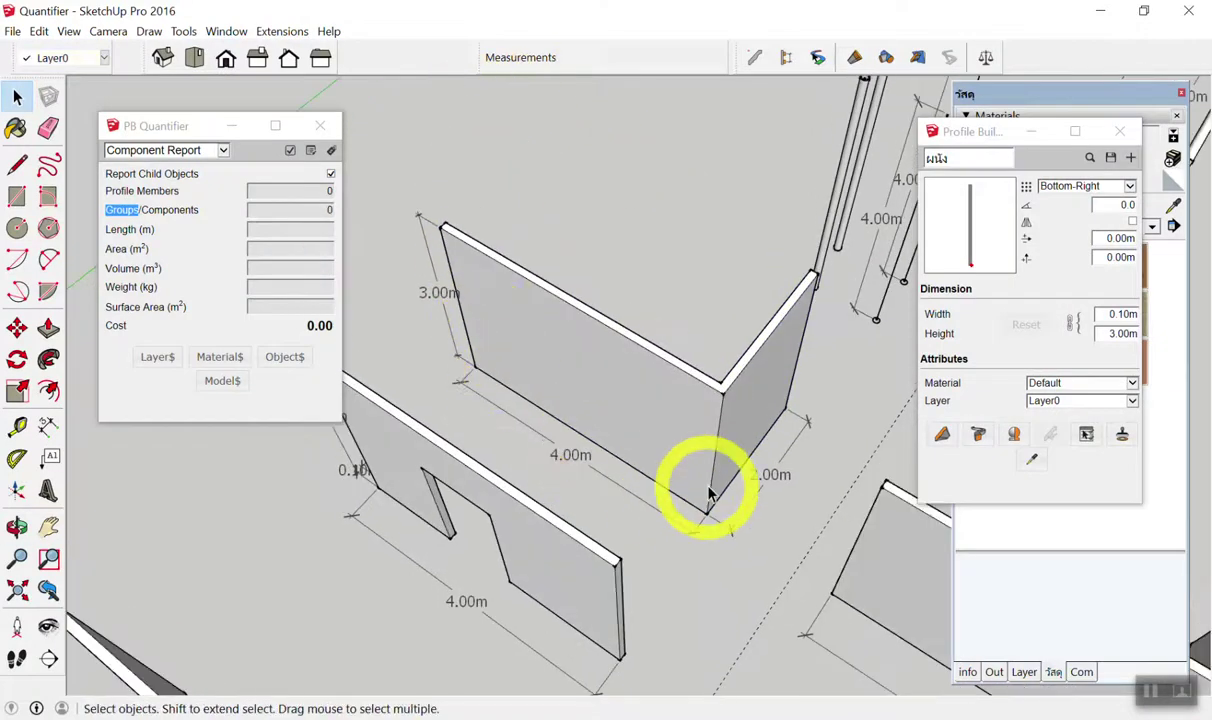
scroll(705, 495, "up", 3)
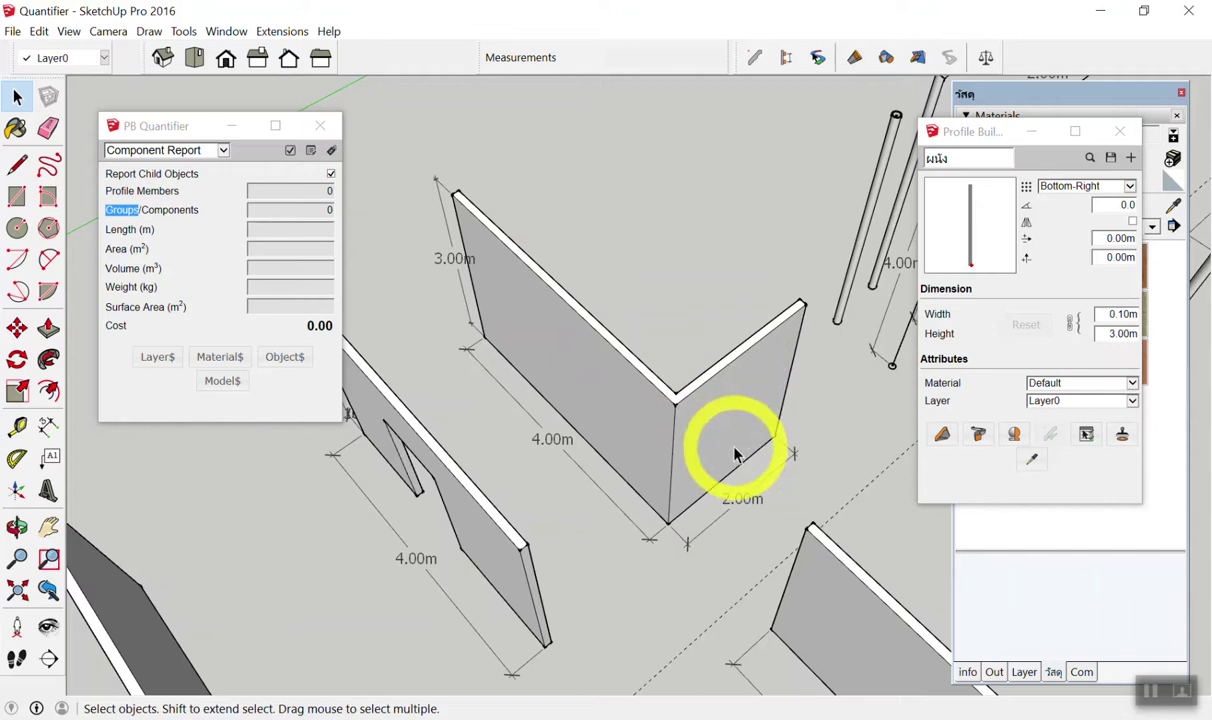
Orbit around the L-shaped wall, reselect it to recheck its figures, then clear the selection.
middle_click_drag(706, 441, 563, 379)
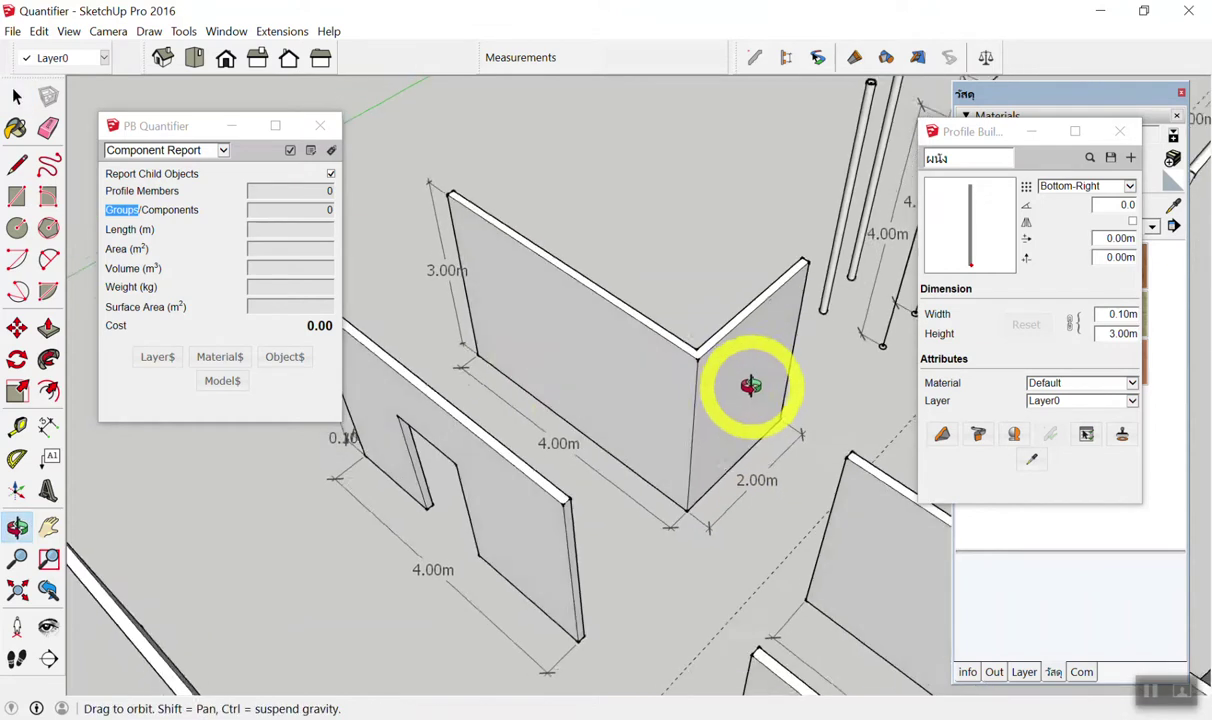
left_click(572, 352)
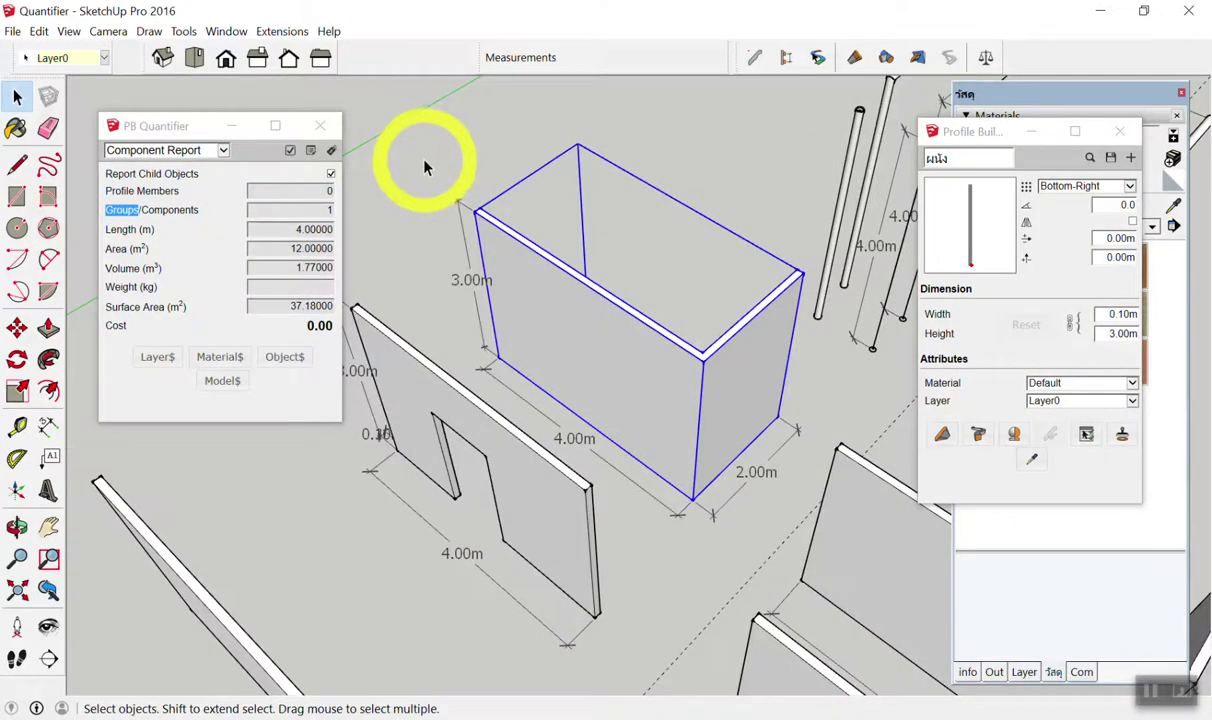
left_click(440, 155)
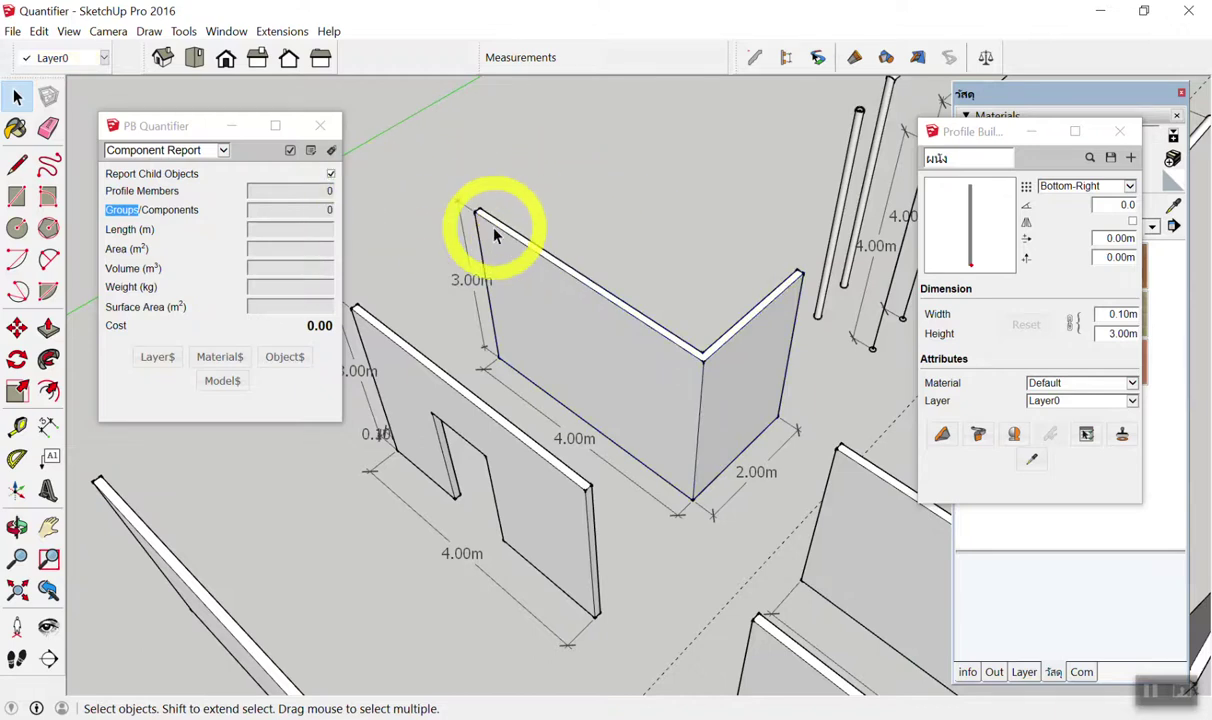
left_click_drag(478, 212, 700, 348)
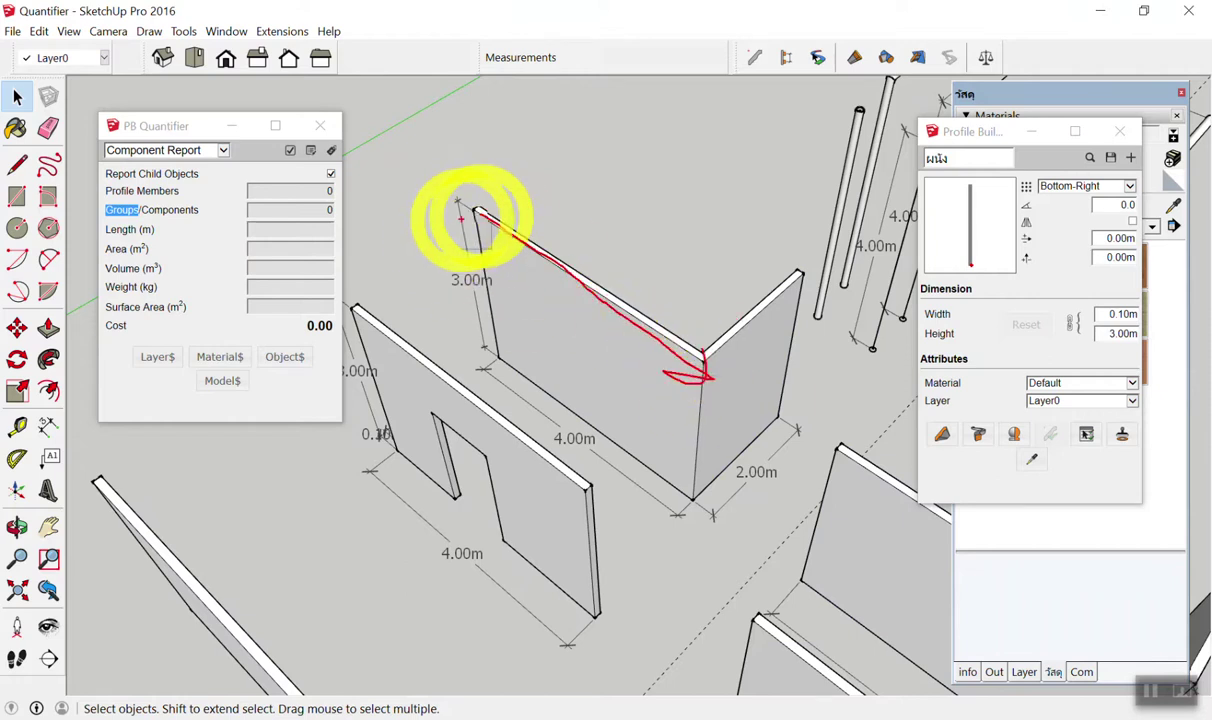
left_click_drag(515, 207, 480, 250)
key("Escape")
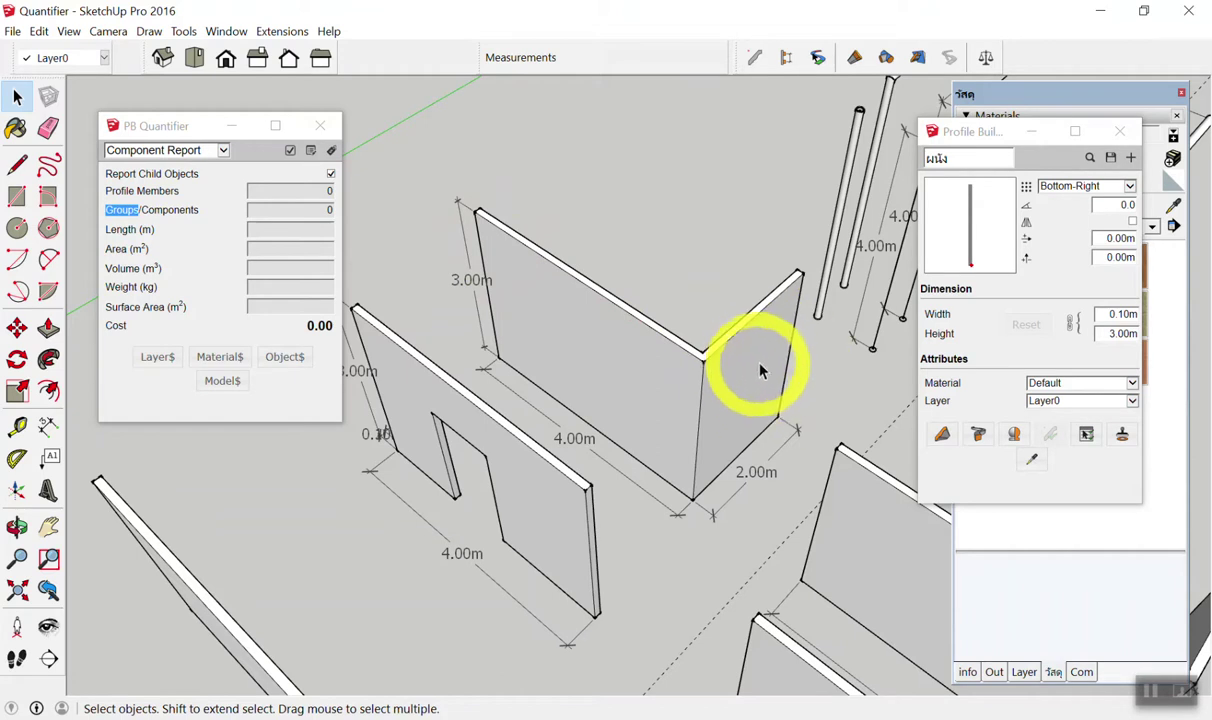
scroll(690, 340, "down", 2)
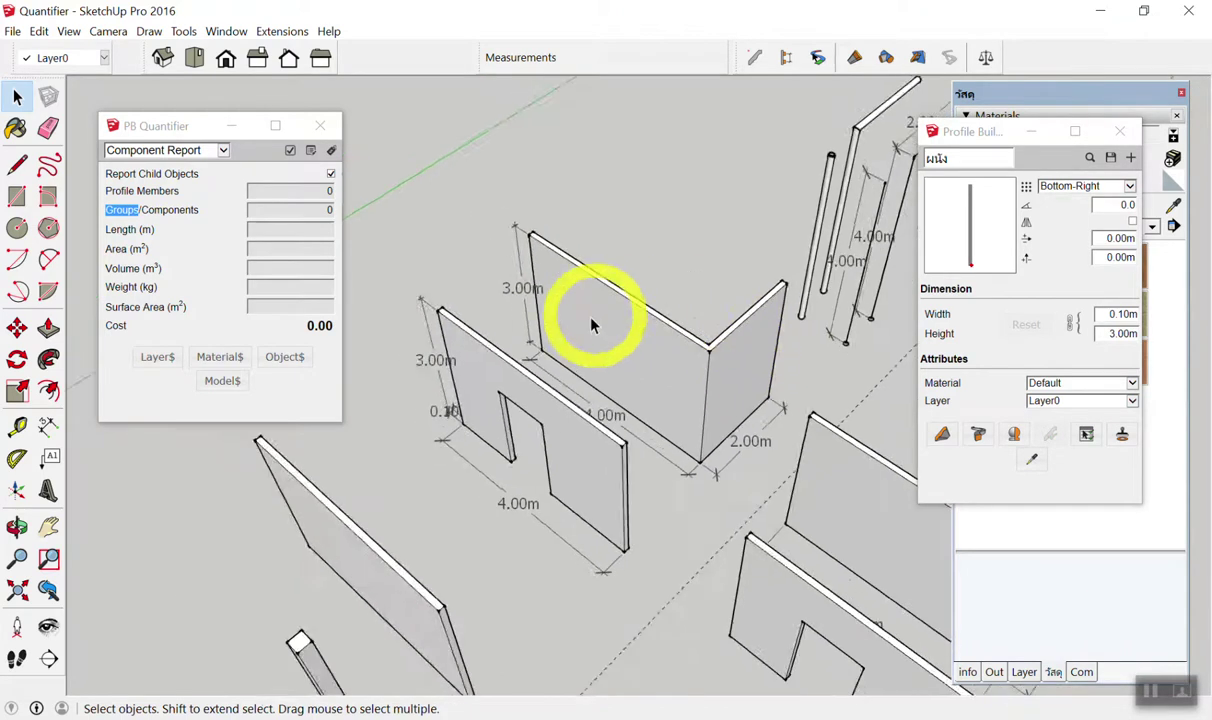
Draw a Profile Builder wall member with a 4 m first leg and a 2 m return.
scroll(663, 346, "down", 3)
scroll(703, 406, "up", 2)
scroll(710, 410, "up", 1)
left_click(941, 435)
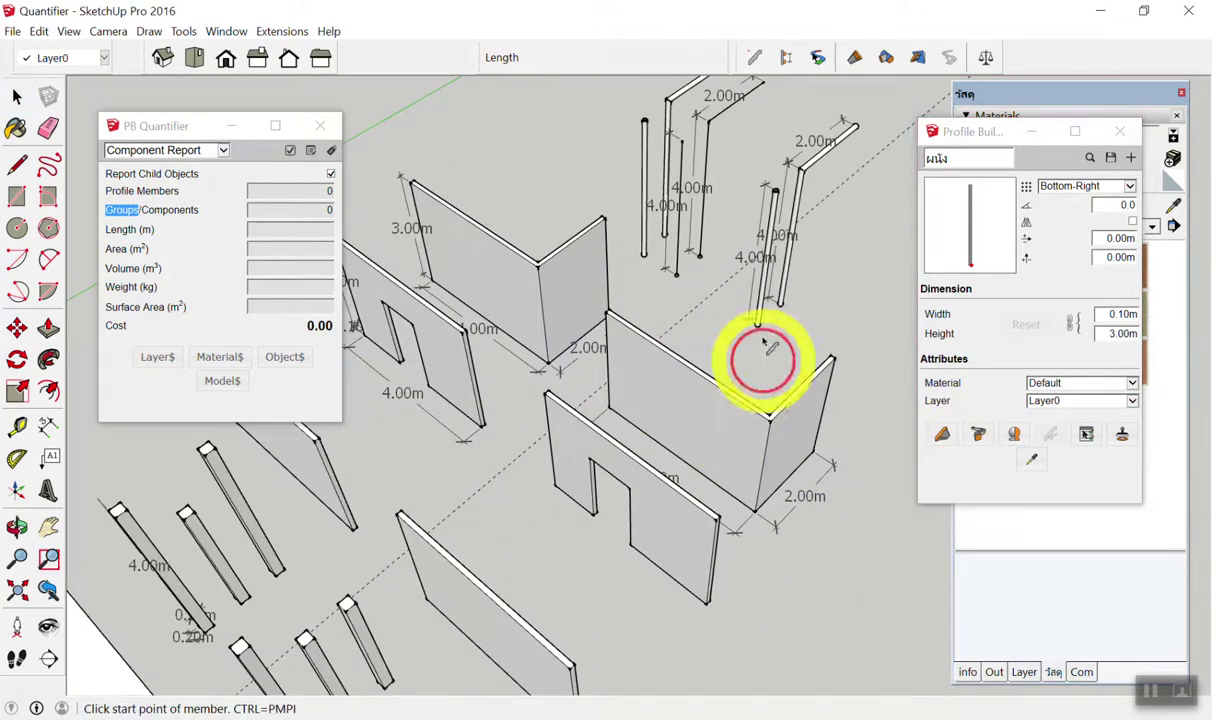
scroll(750, 480, "down", 1)
left_click(765, 500)
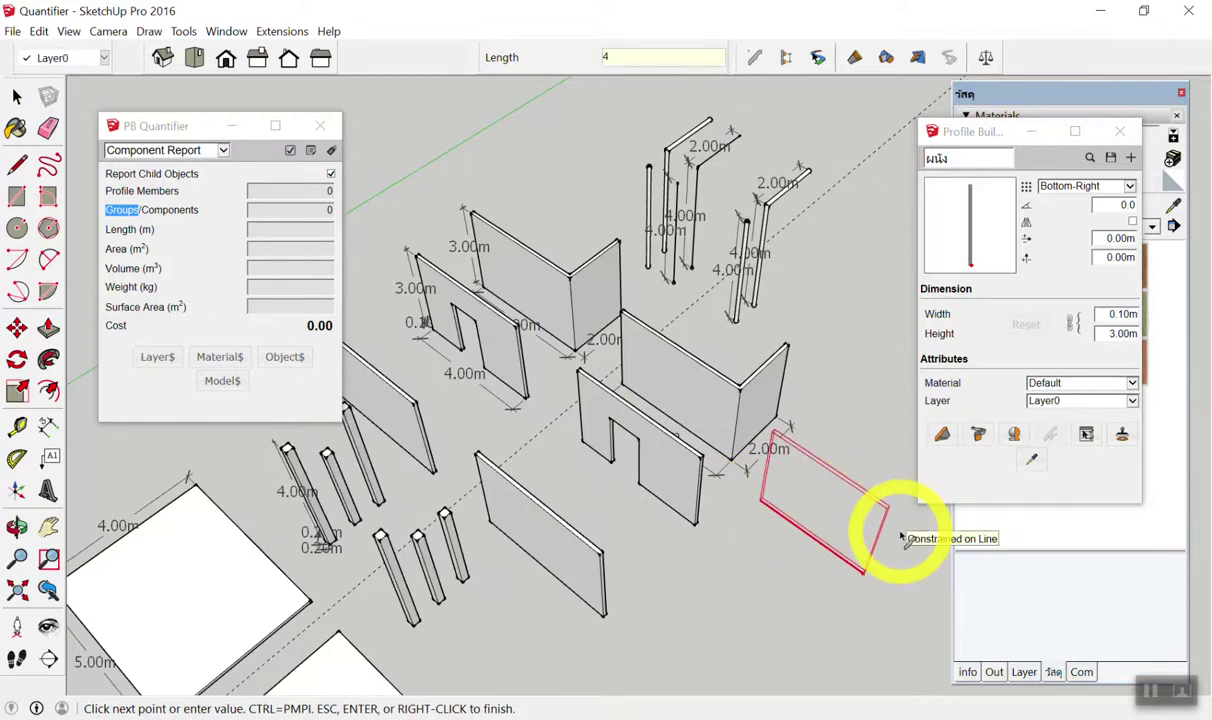
key("Return")
scroll(903, 537, "down", 3)
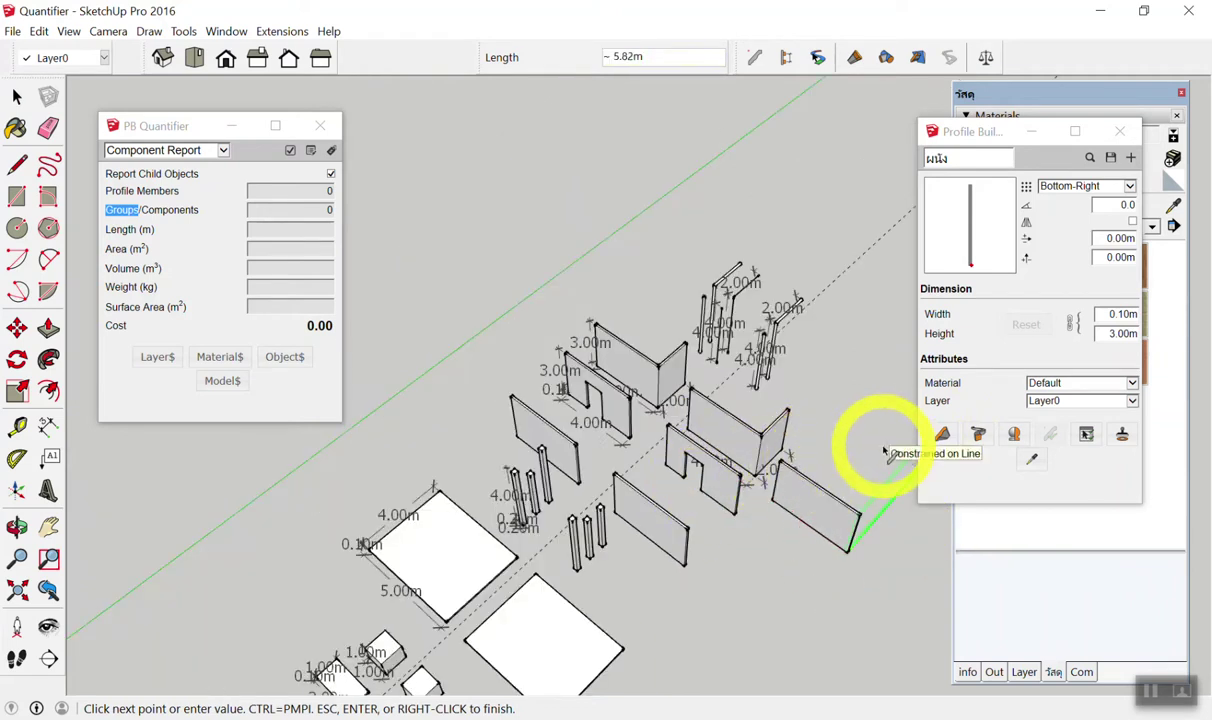
key("Return")
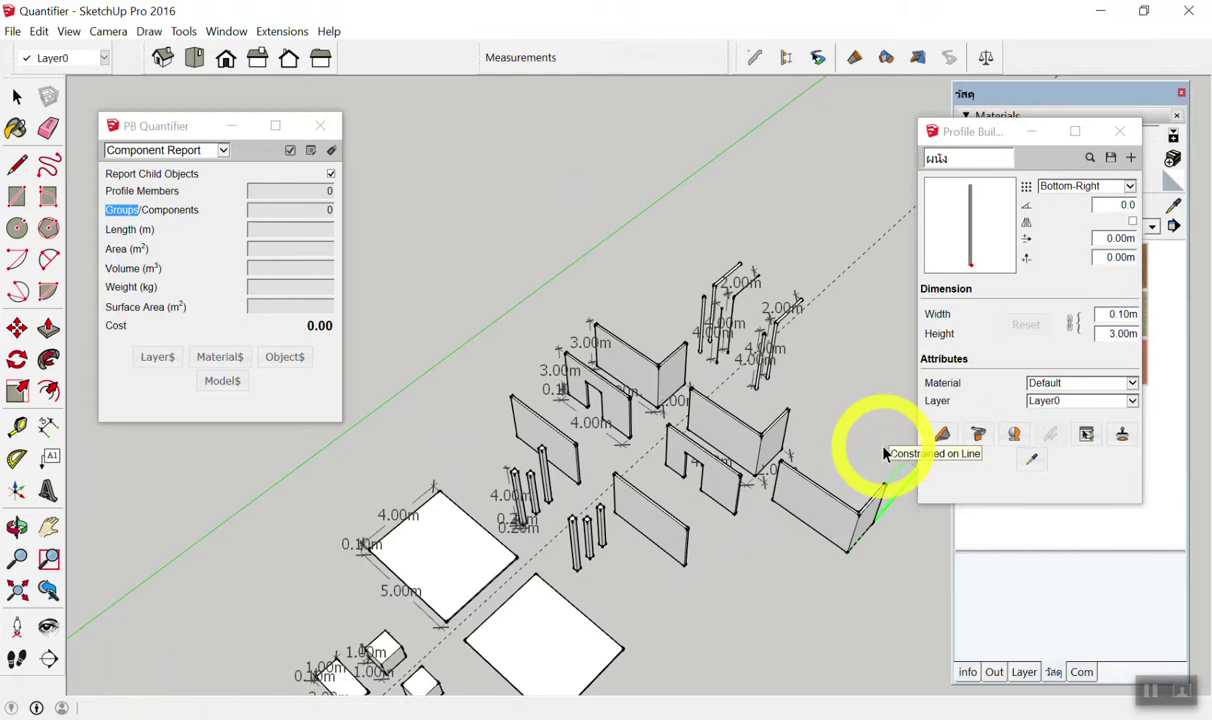
scroll(720, 470, "up", 5)
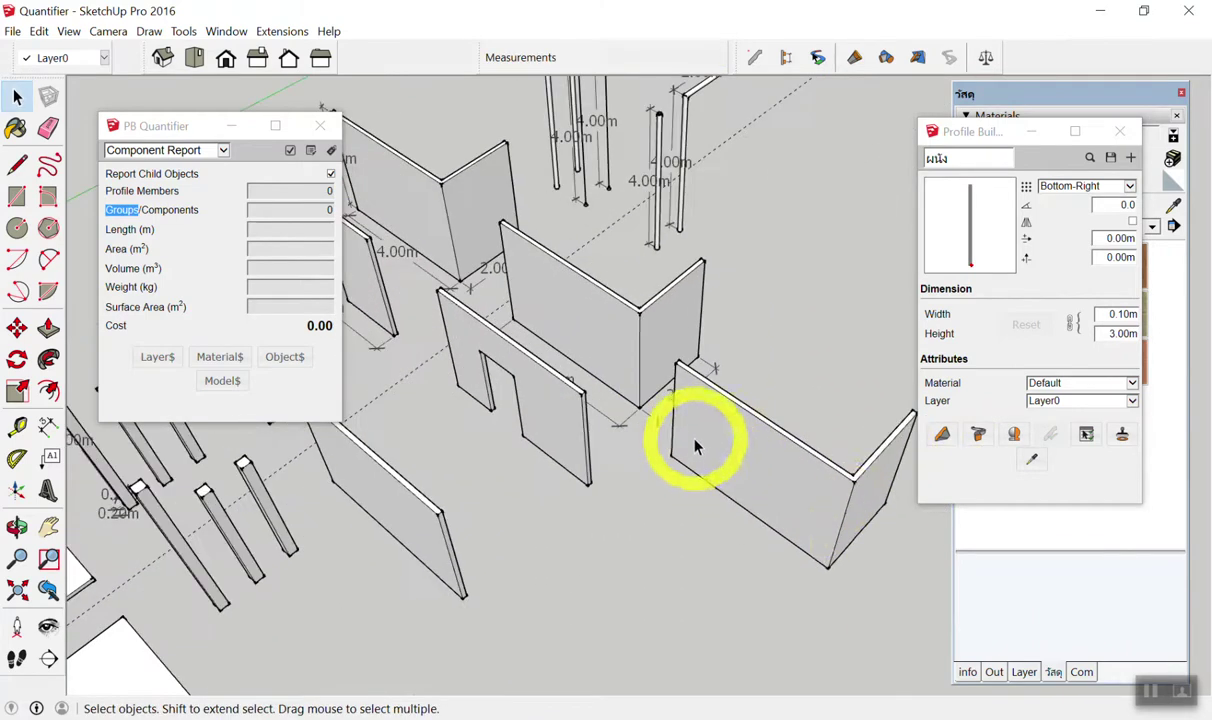
Select the central Profile Builder L-wall to read its 6 m length and 18 m² area.
left_click(617, 338)
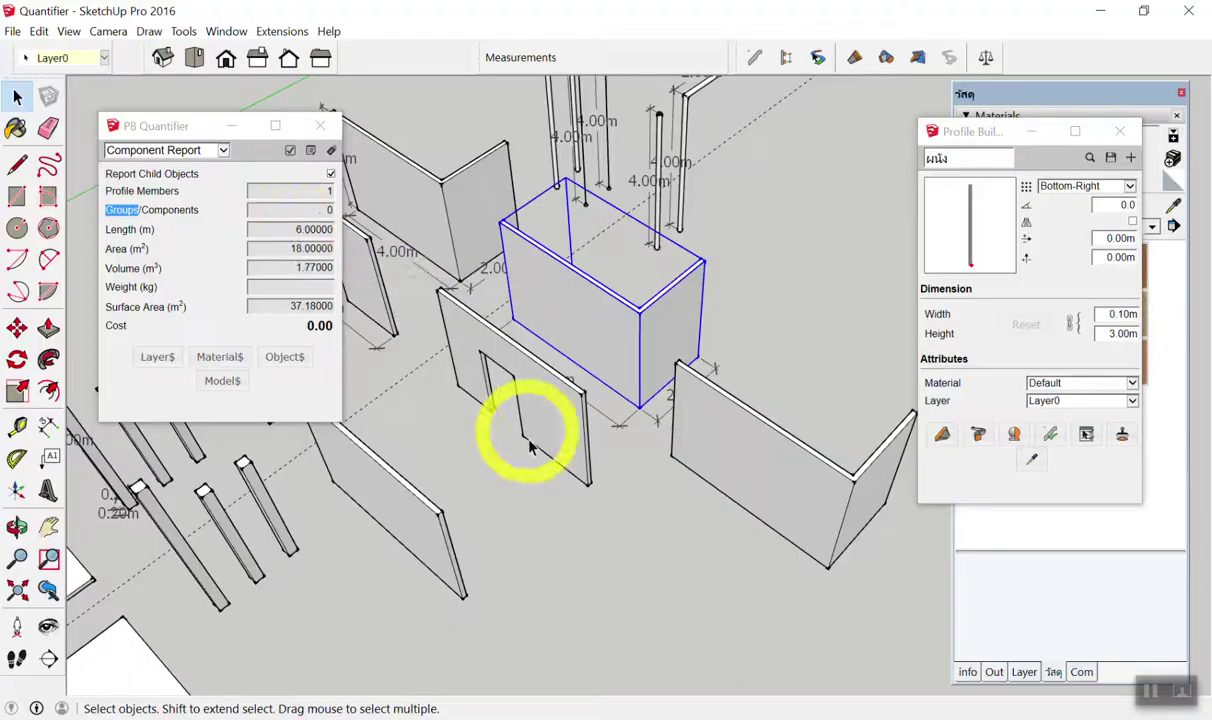
left_click(650, 518)
left_click(520, 306)
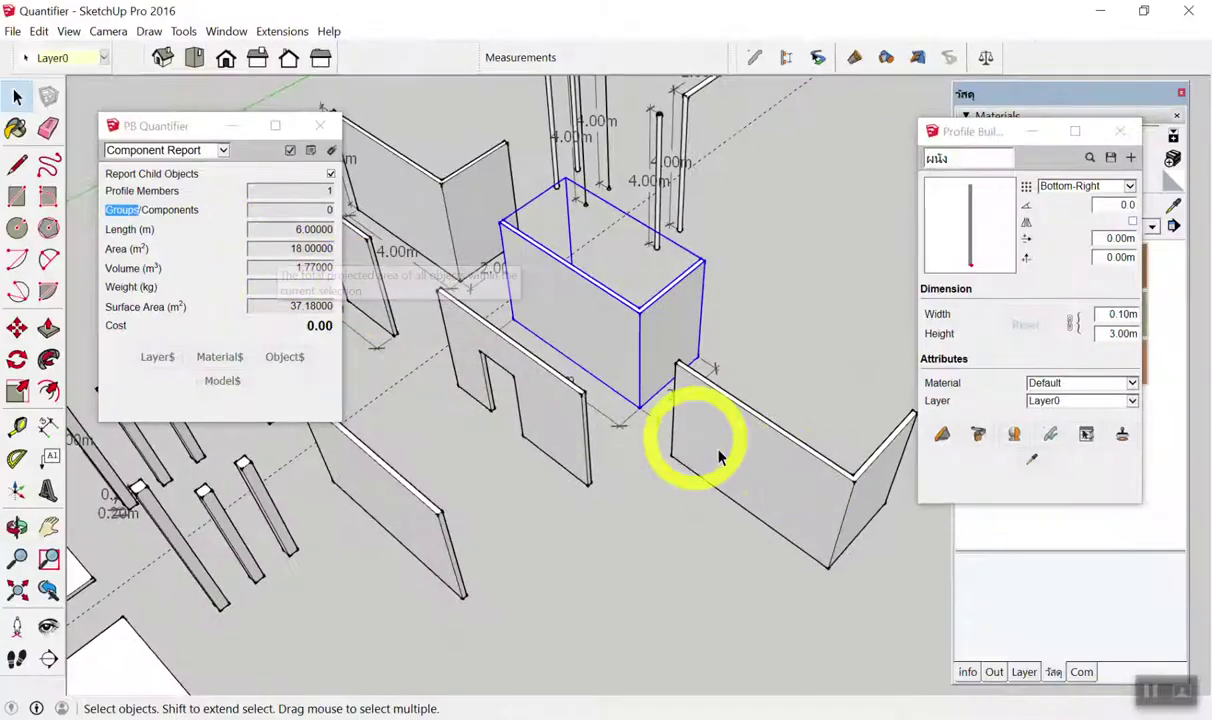
Delete the newly drawn L-shaped wall member.
left_click(787, 470)
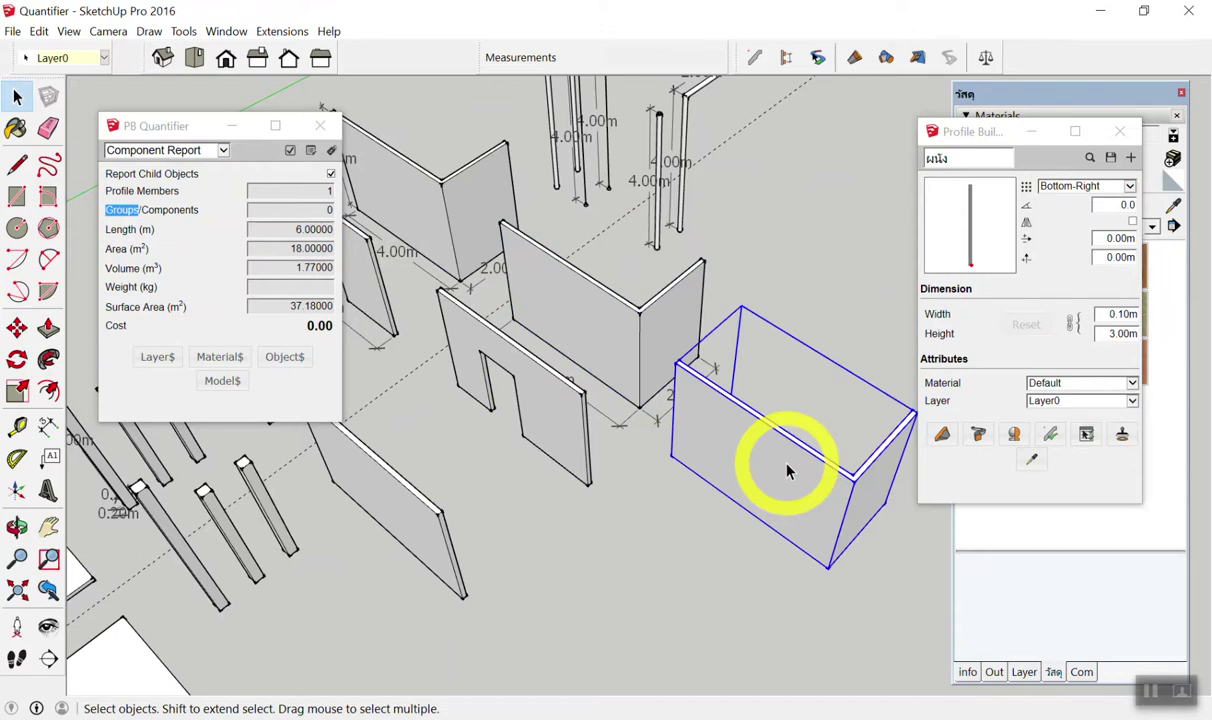
key("Delete")
middle_click_drag(806, 465, 752, 170)
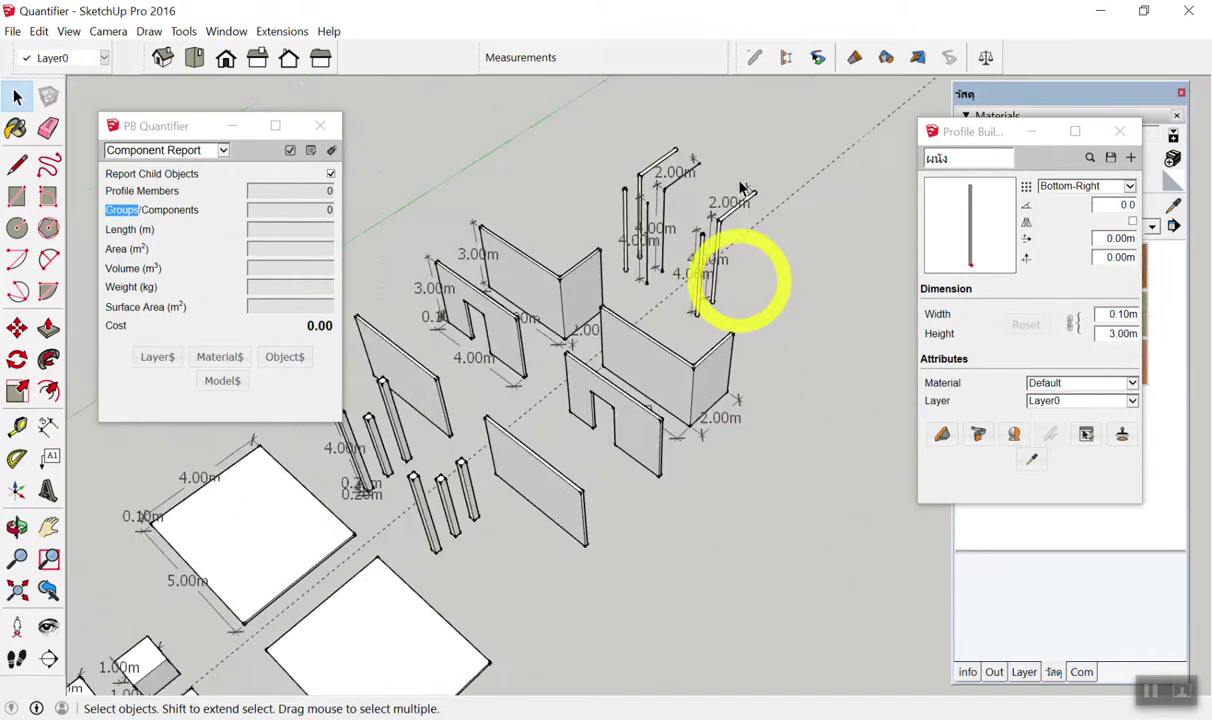
Alternate between the grouped and Profile Builder 4.00000 m columns, comparing areas 0.82565 and 0.42565.
scroll(752, 170, "up", 2)
scroll(682, 238, "up", 2)
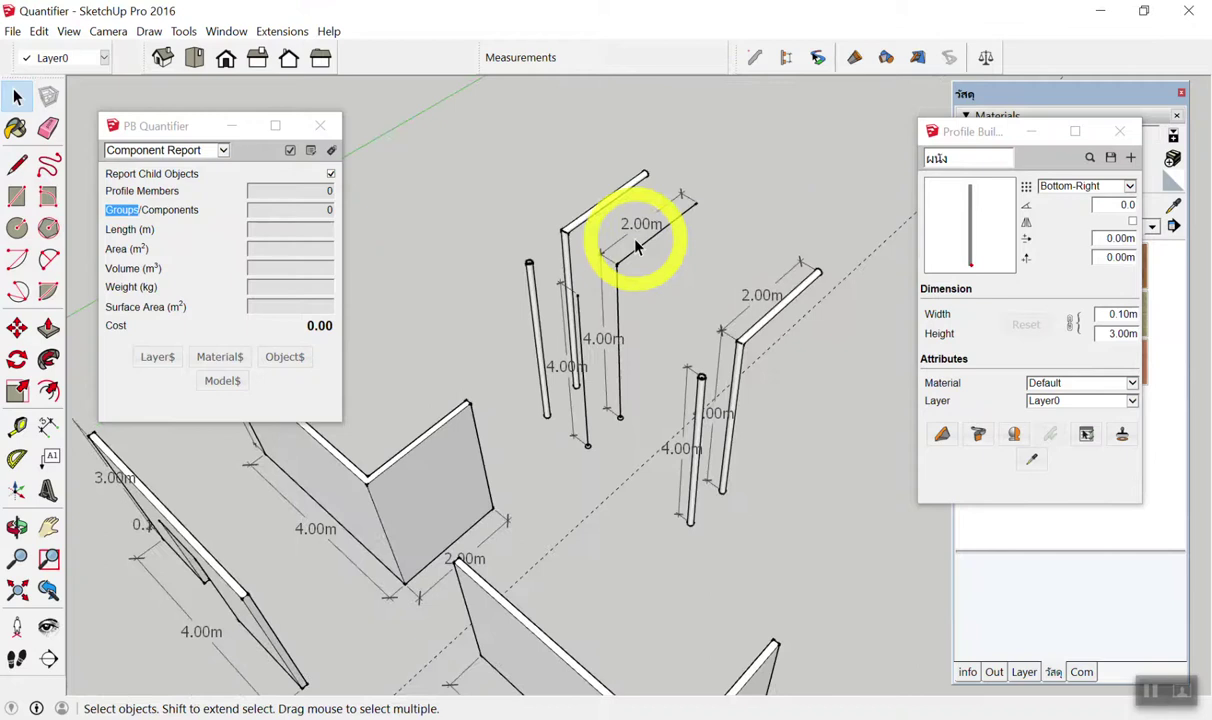
scroll(500, 285, "up", 2)
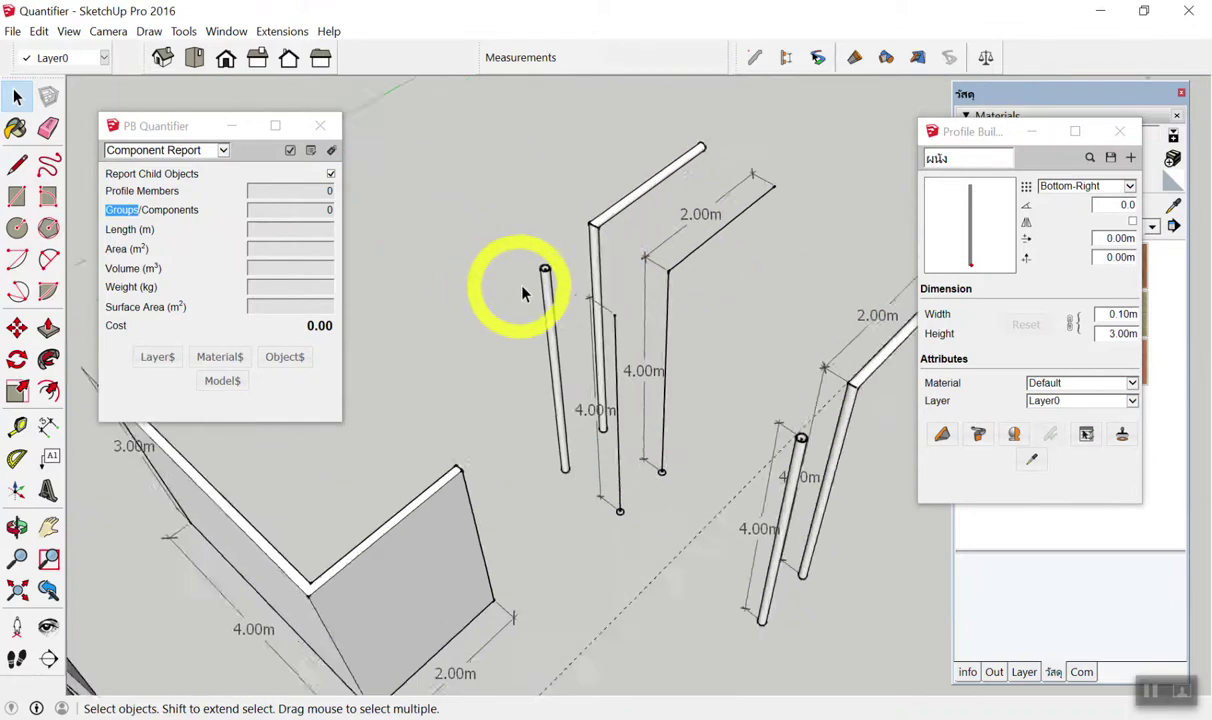
scroll(545, 265, "up", 2)
left_click(549, 266)
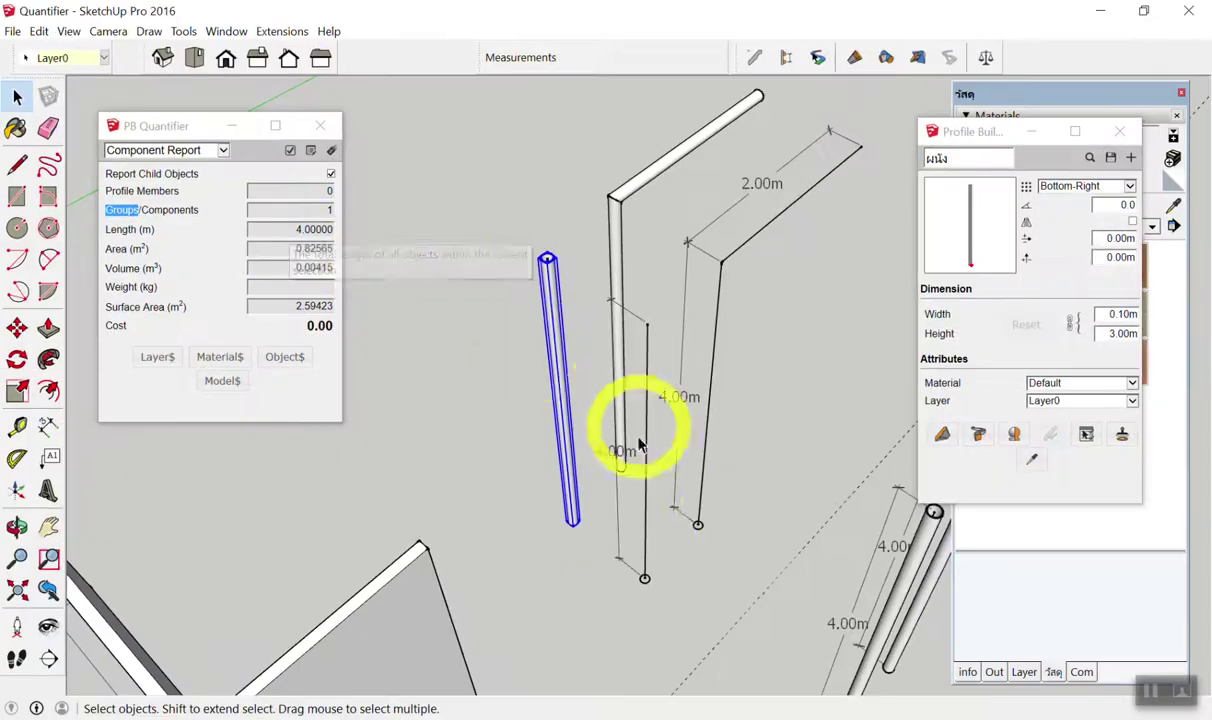
left_click(916, 557)
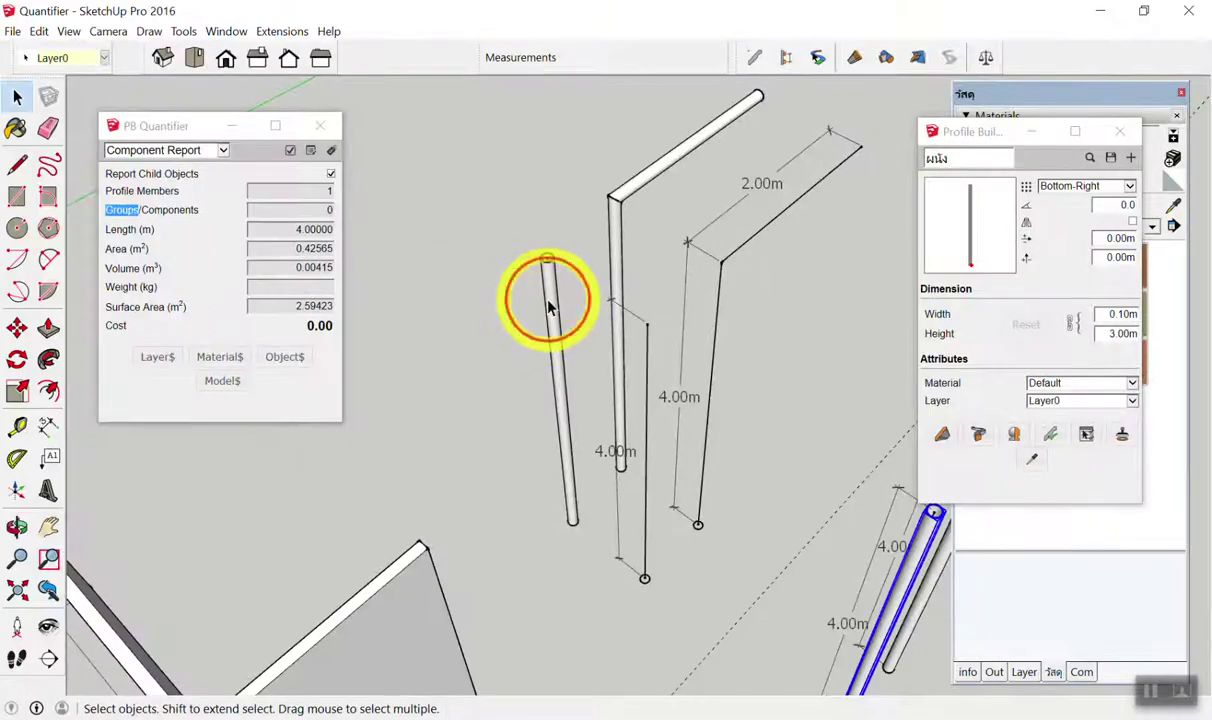
left_click(549, 306)
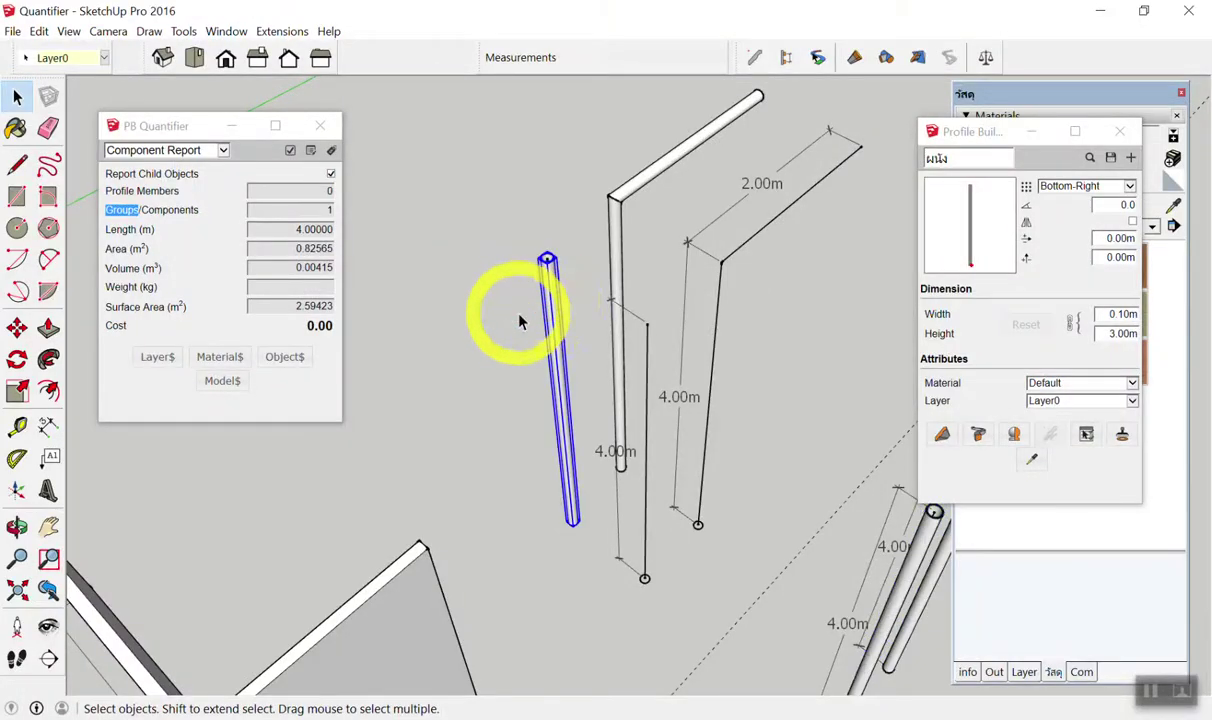
left_click(920, 533)
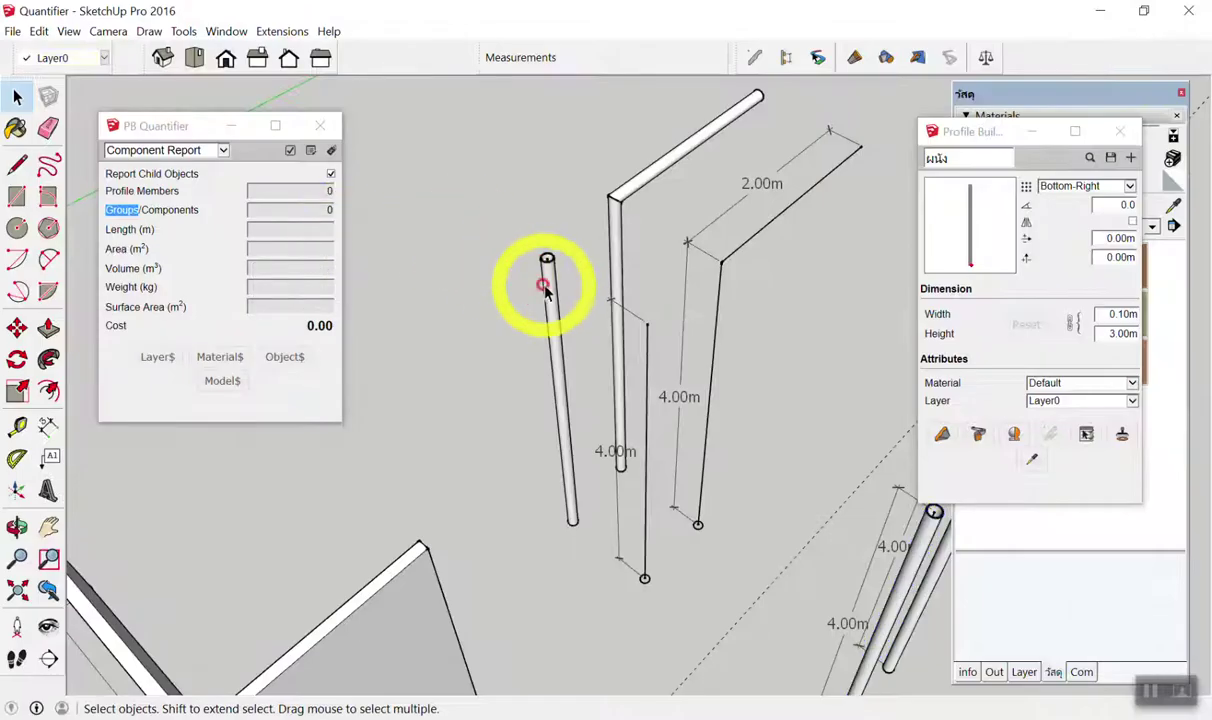
left_click(544, 274)
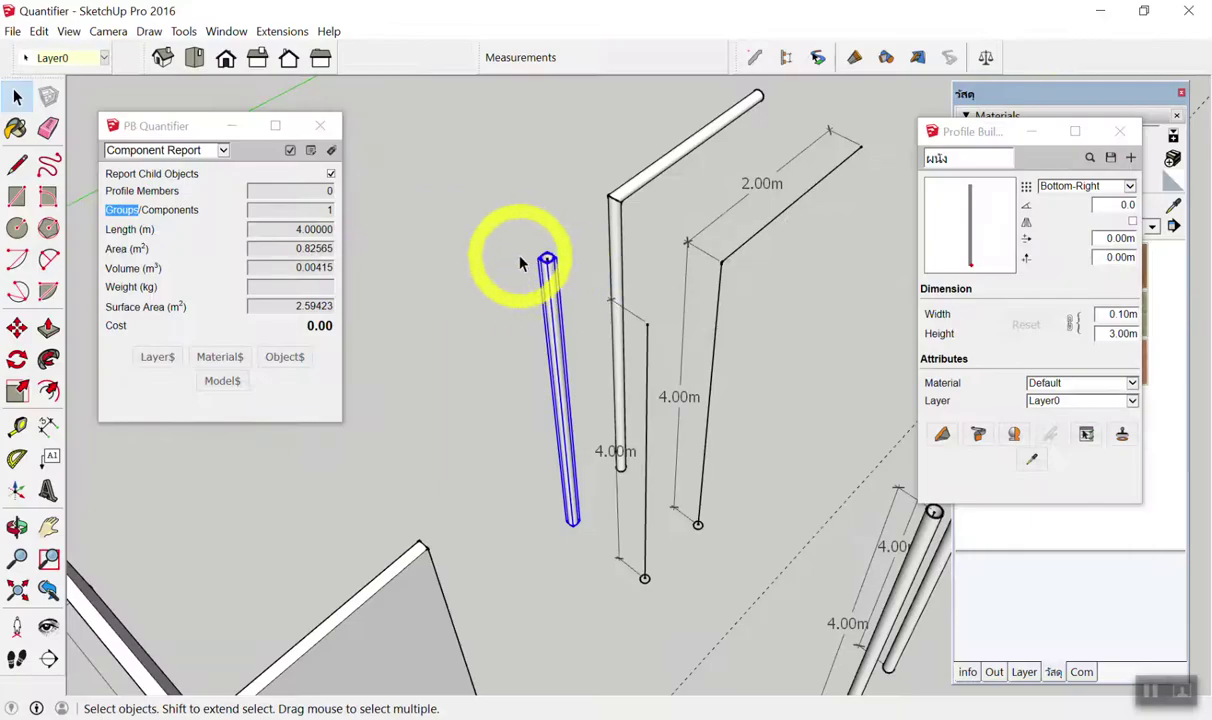
left_click(540, 258)
scroll(546, 260, "up", 2)
scroll(549, 262, "up", 2)
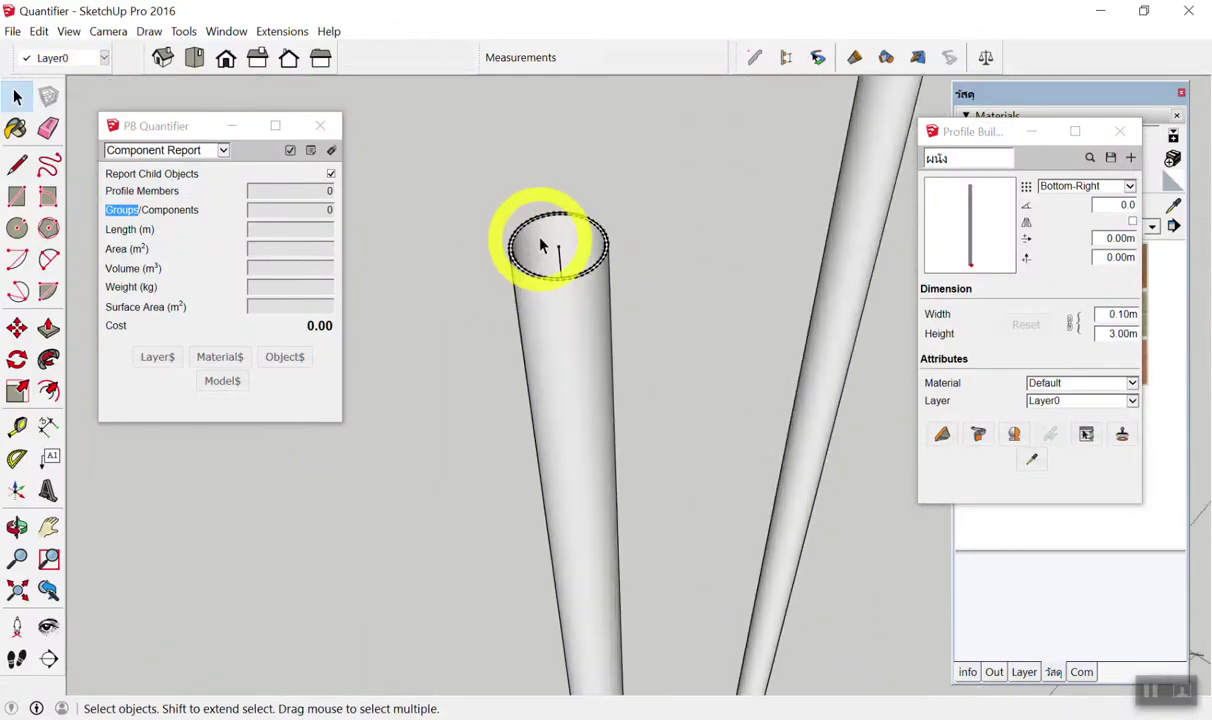
scroll(536, 249, "up", 2)
scroll(536, 235, "up", 3)
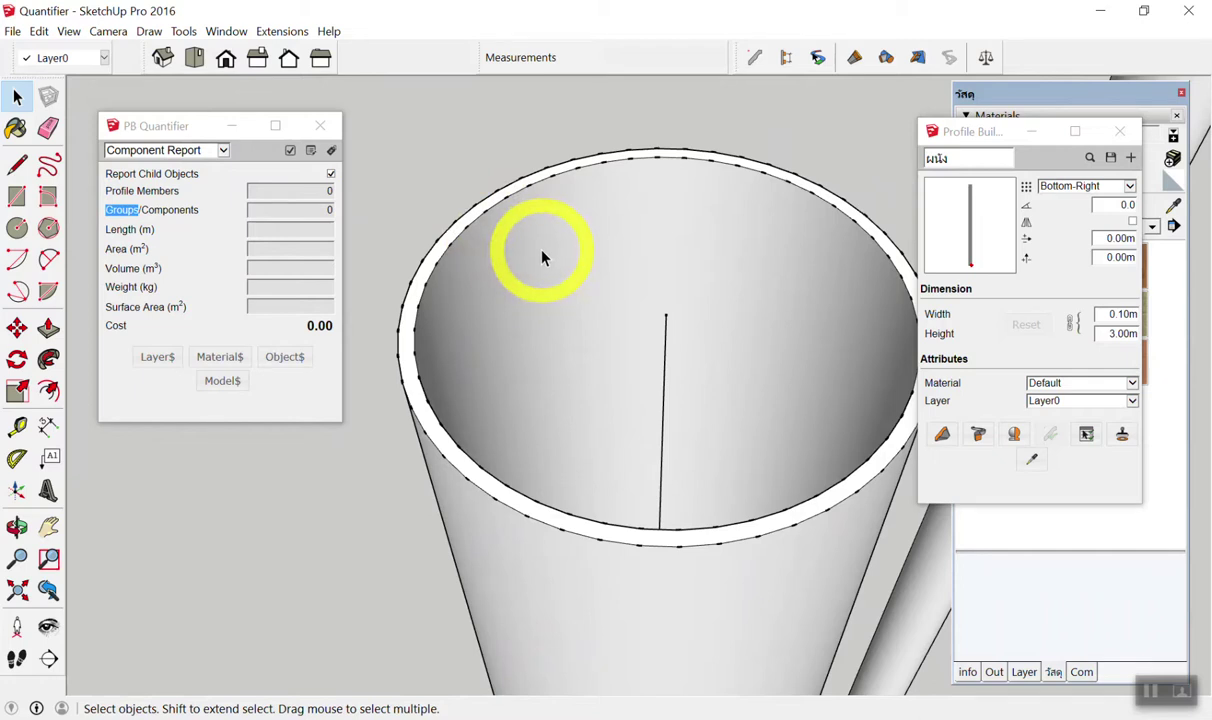
scroll(503, 189, "down", 3)
scroll(553, 289, "down", 2)
scroll(551, 289, "down", 3)
scroll(568, 273, "down", 2)
scroll(568, 276, "down", 1)
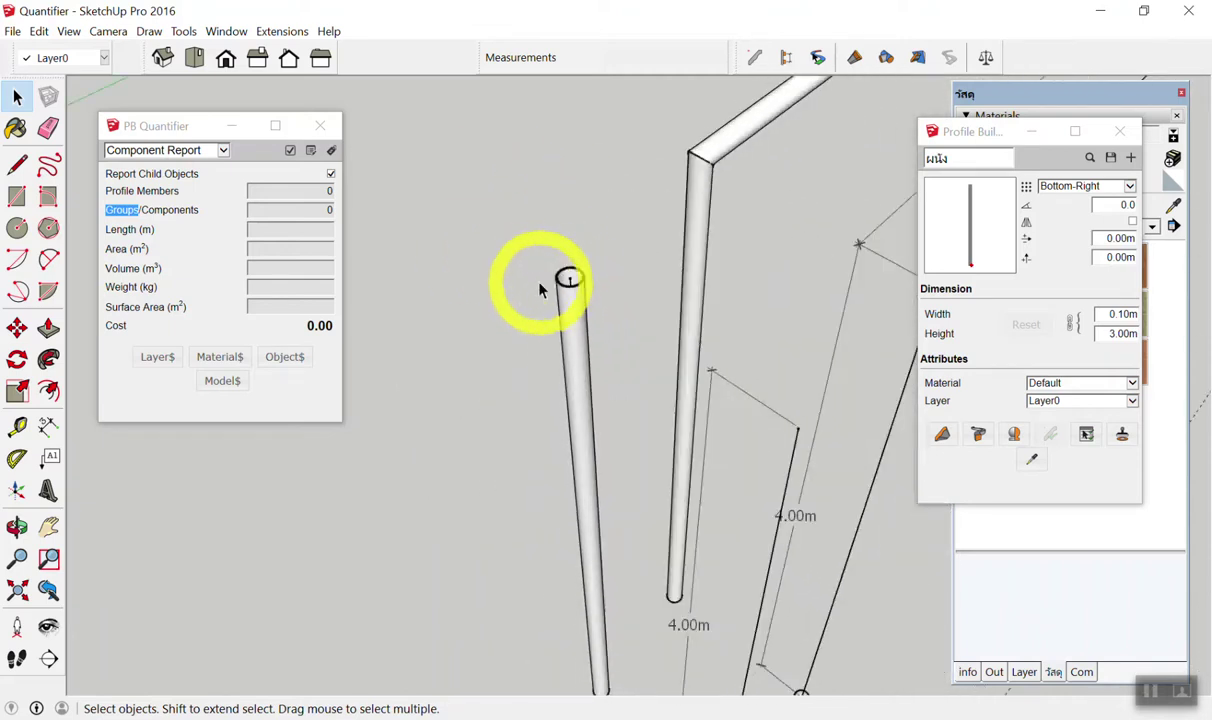
scroll(545, 300, "down", 2)
scroll(570, 337, "down", 2)
scroll(798, 481, "up", 1)
scroll(798, 492, "up", 3)
scroll(825, 480, "up", 2)
left_click(830, 480)
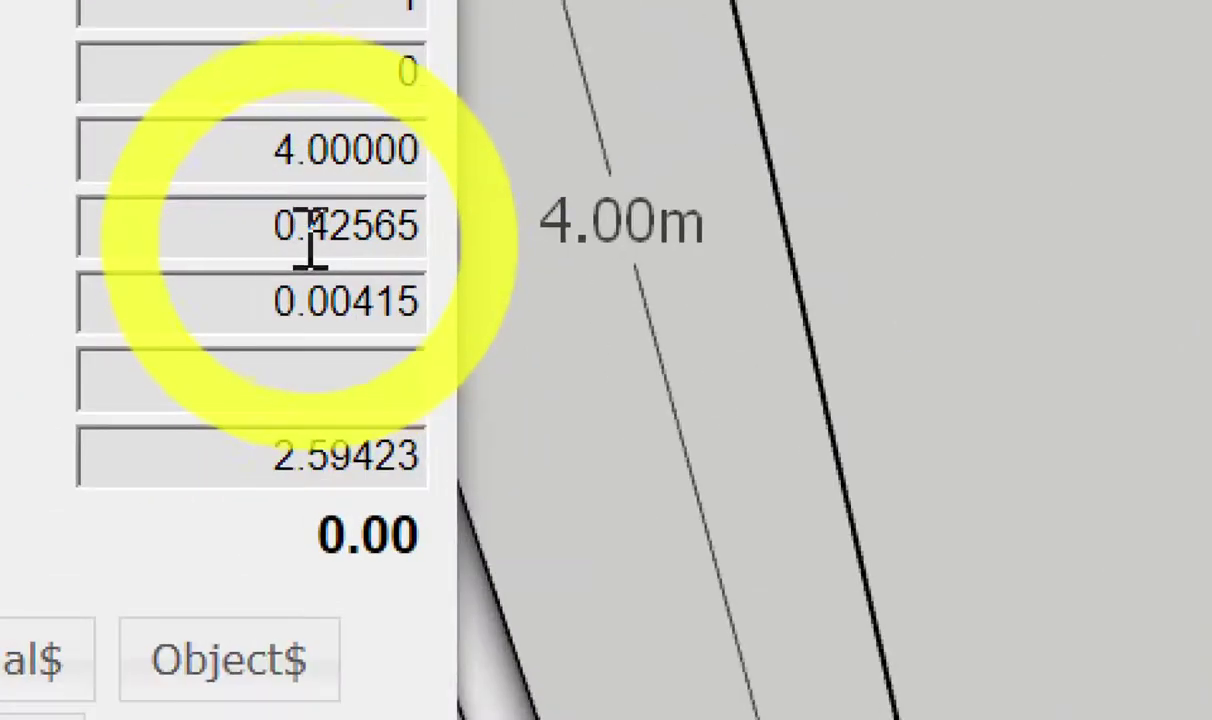
double_click(380, 234)
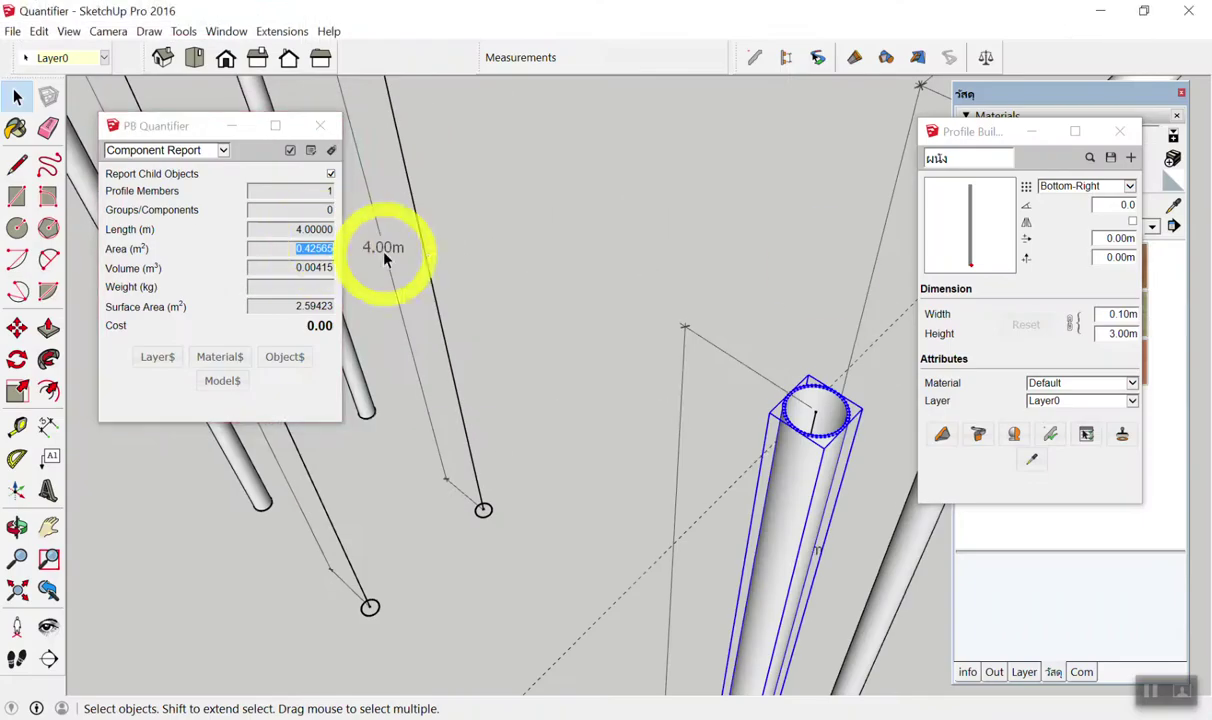
left_click(798, 284)
left_click(848, 428)
middle_click_drag(848, 428, 806, 520)
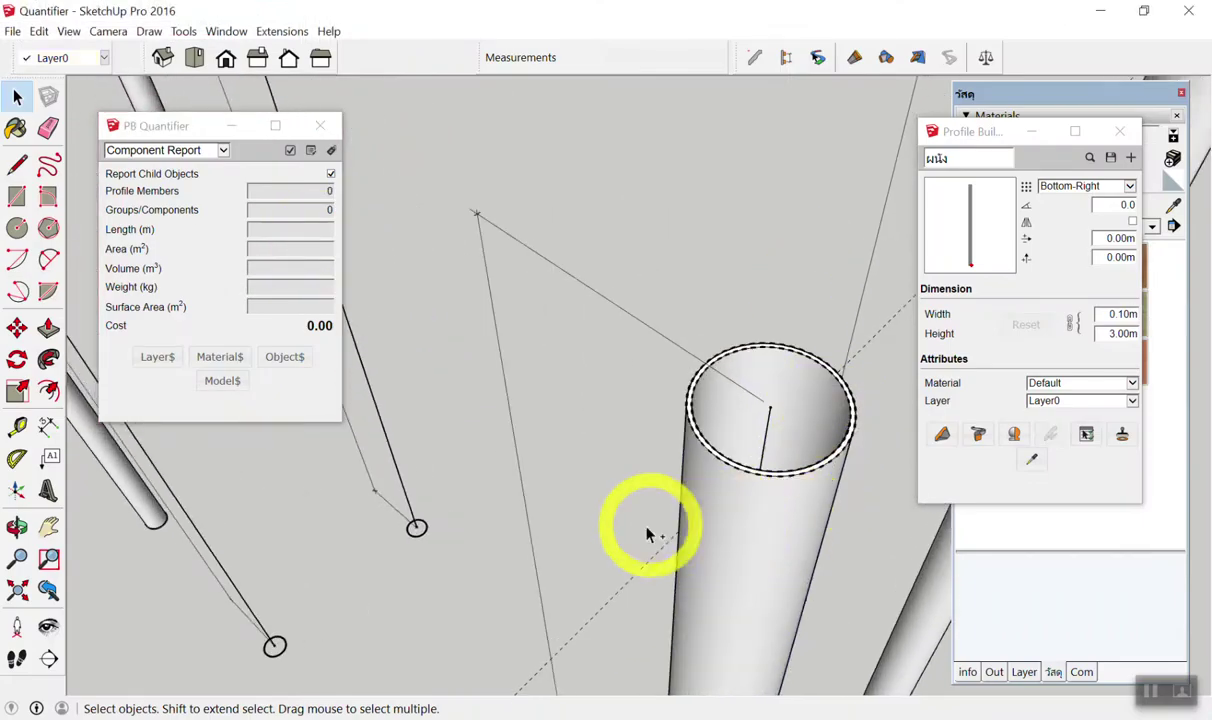
left_click_drag(713, 491, 698, 530)
left_click_drag(793, 397, 806, 409)
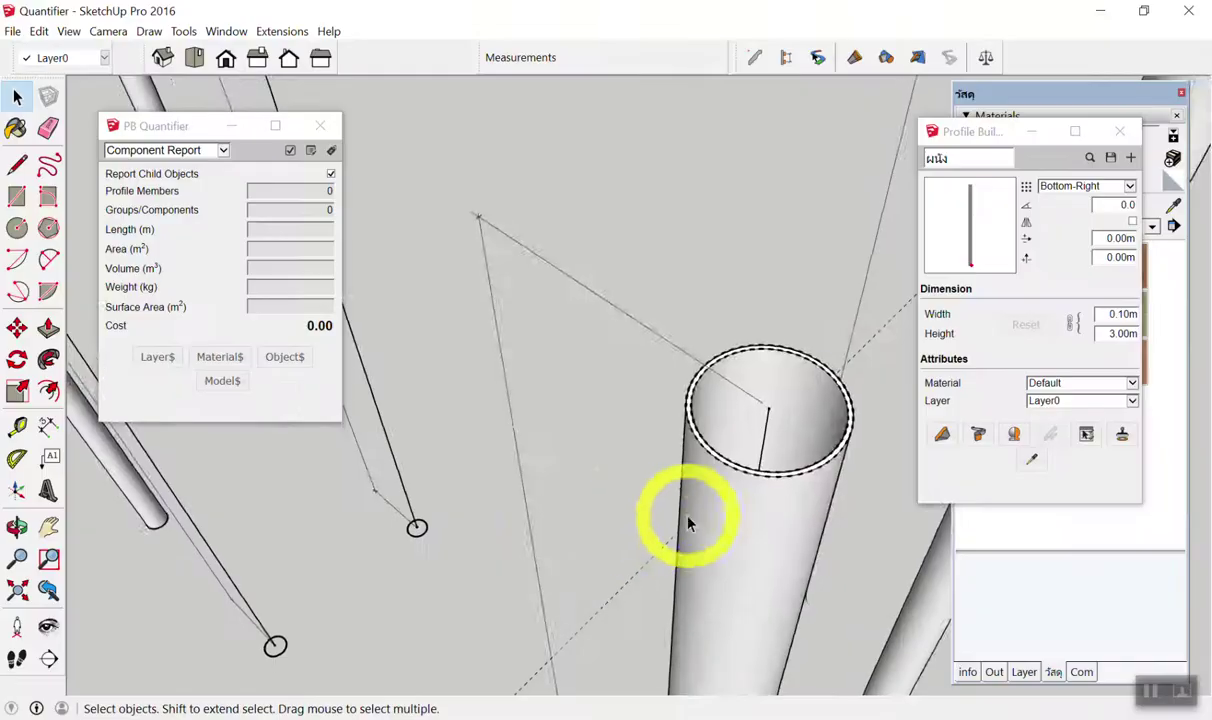
scroll(740, 527, "down", 2)
scroll(762, 530, "down", 3)
scroll(770, 560, "down", 1)
scroll(752, 574, "down", 3)
scroll(541, 406, "down", 1)
scroll(480, 340, "up", 2)
scroll(482, 326, "up", 2)
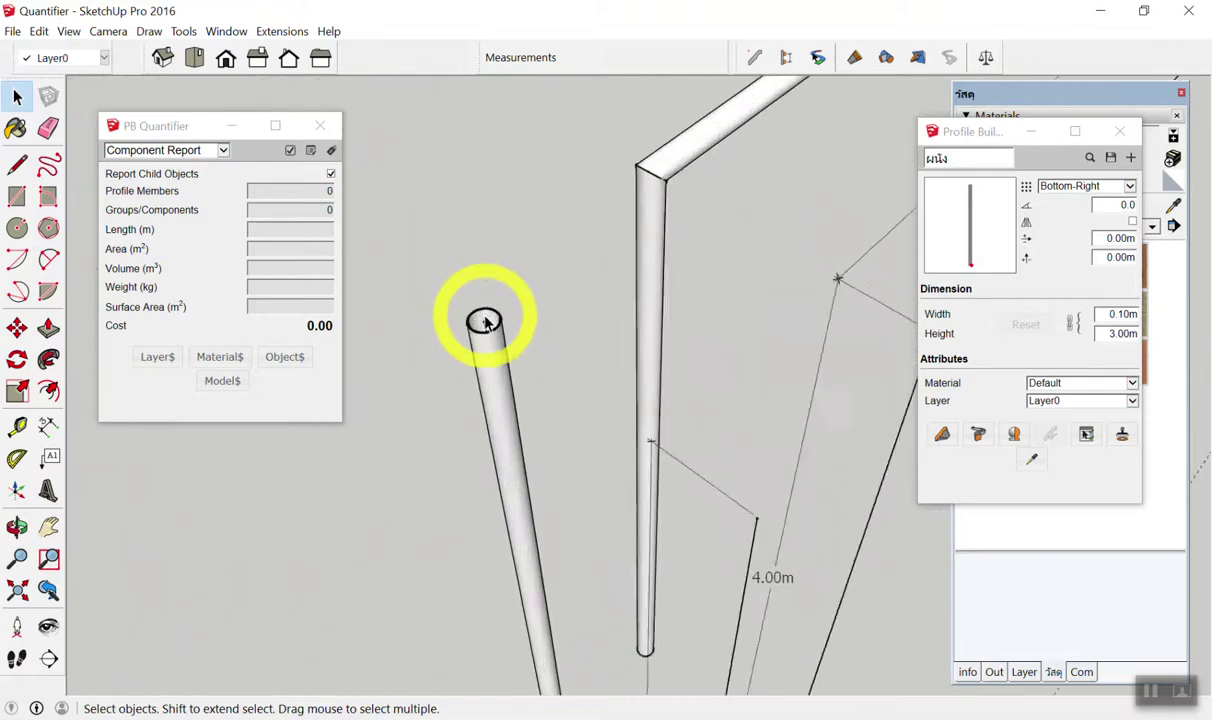
scroll(481, 325, "up", 2)
scroll(479, 323, "up", 2)
scroll(465, 290, "up", 3)
scroll(462, 280, "up", 2)
left_click(467, 273)
middle_click_drag(468, 277, 600, 506)
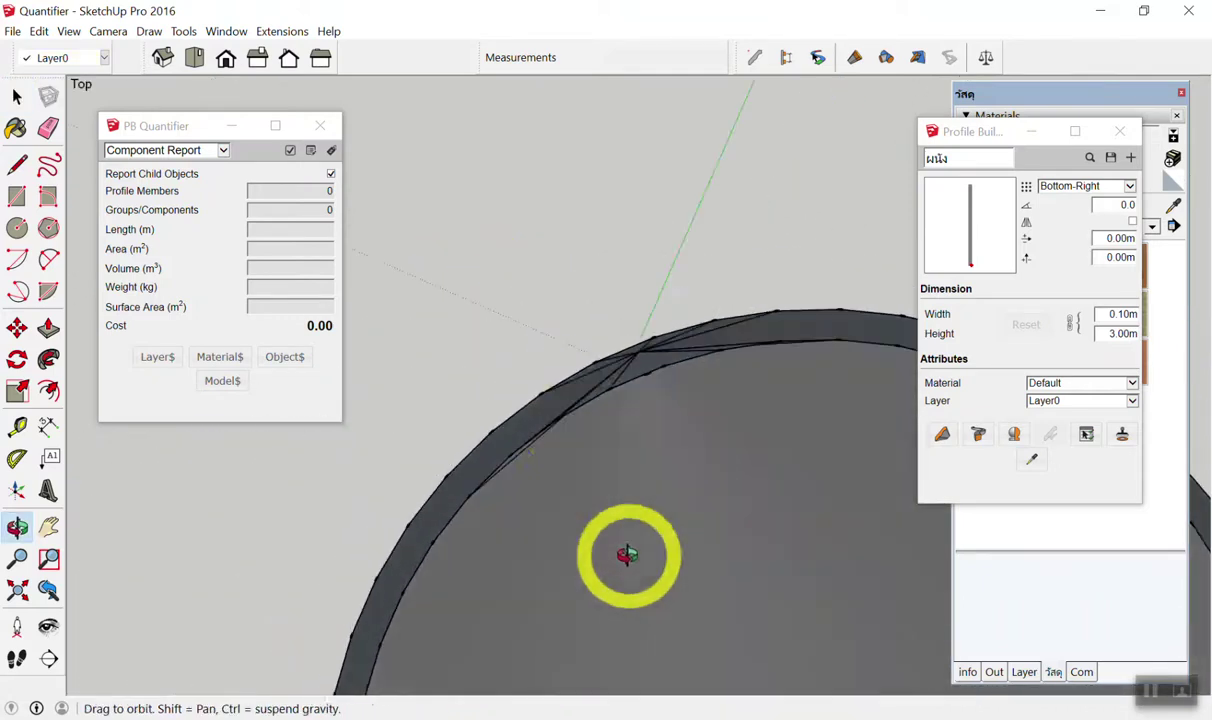
scroll(573, 411, "up", 3)
scroll(573, 406, "up", 1)
middle_click_drag(573, 406, 549, 363)
scroll(546, 361, "down", 5)
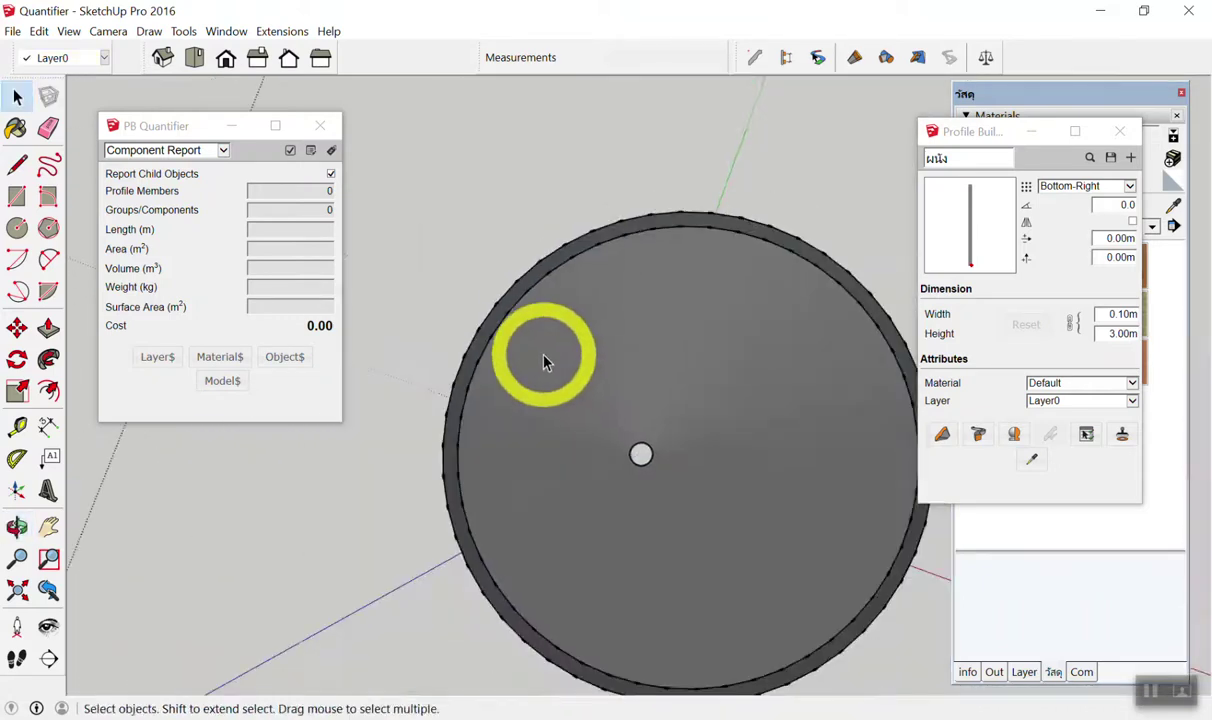
scroll(520, 310, "down", 3)
scroll(405, 195, "up", 3)
left_click(378, 190)
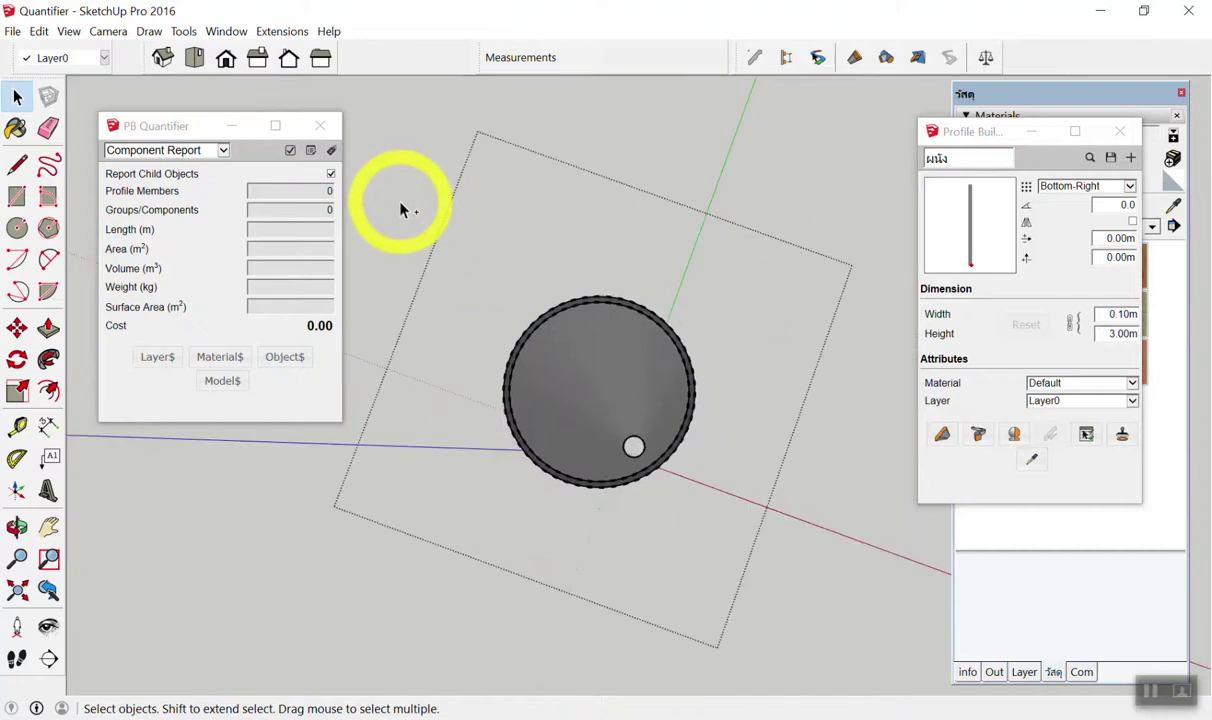
left_click(474, 244)
middle_click_drag(483, 258, 552, 316)
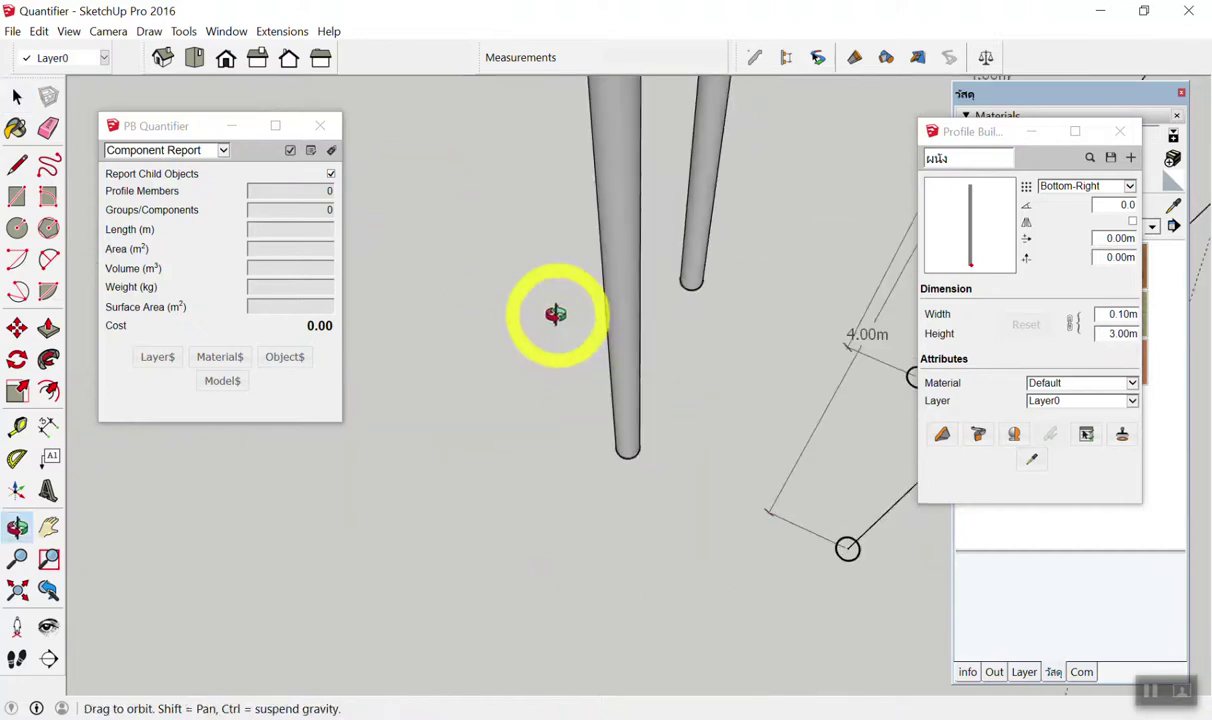
scroll(620, 360, "up", 2)
scroll(590, 373, "down", 2)
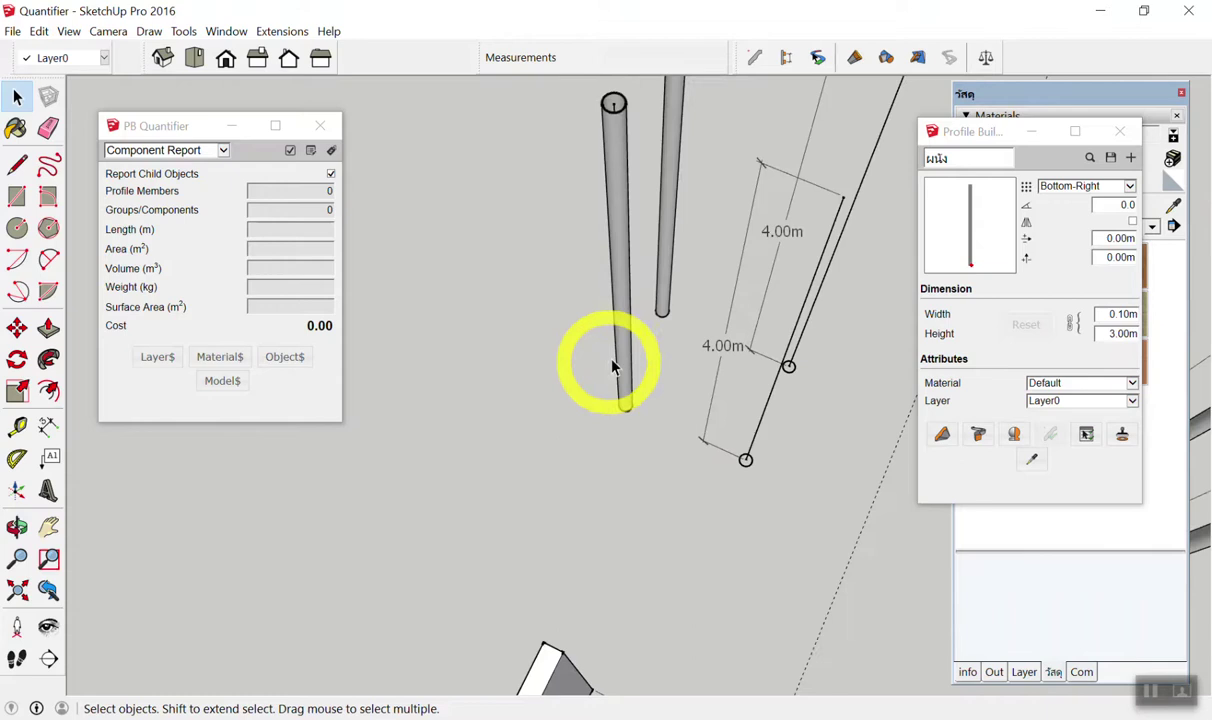
scroll(609, 368, "down", 2)
scroll(605, 360, "down", 2)
scroll(640, 340, "down", 2)
scroll(640, 250, "up", 2)
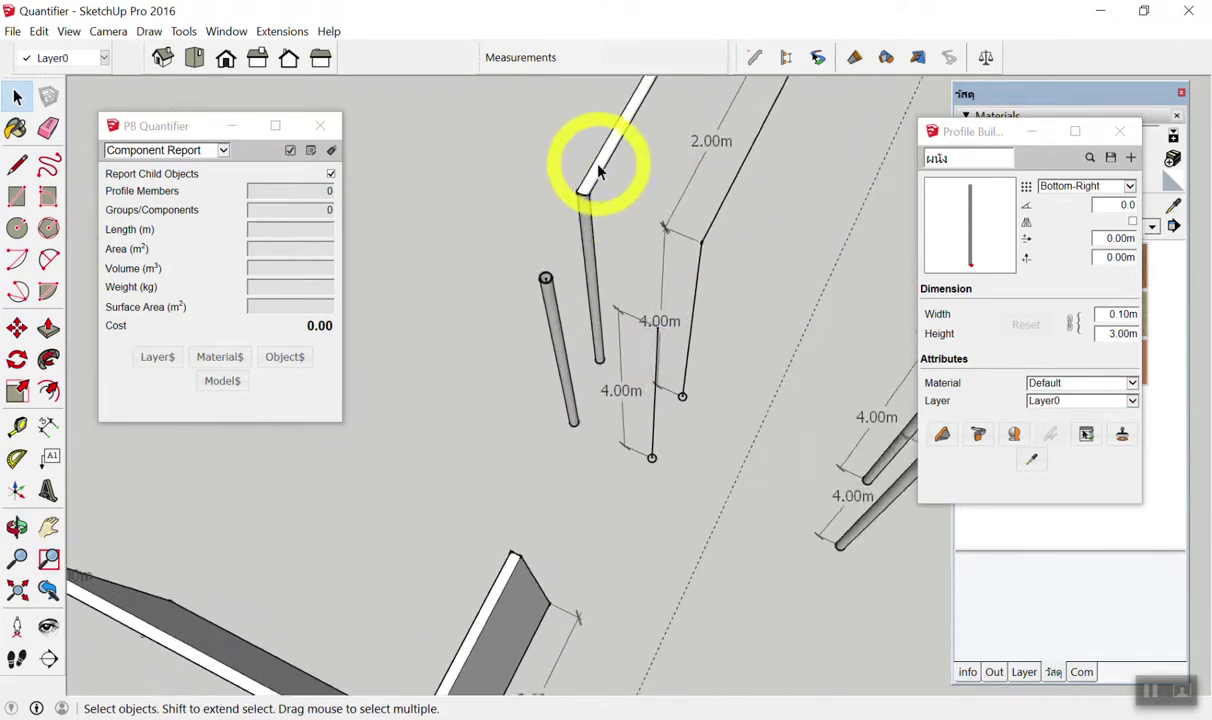
Select the grouped wall to read its 4.05321 length and 0.00622 volume, then deselect.
middle_click_drag(590, 168, 565, 114)
left_click(578, 186)
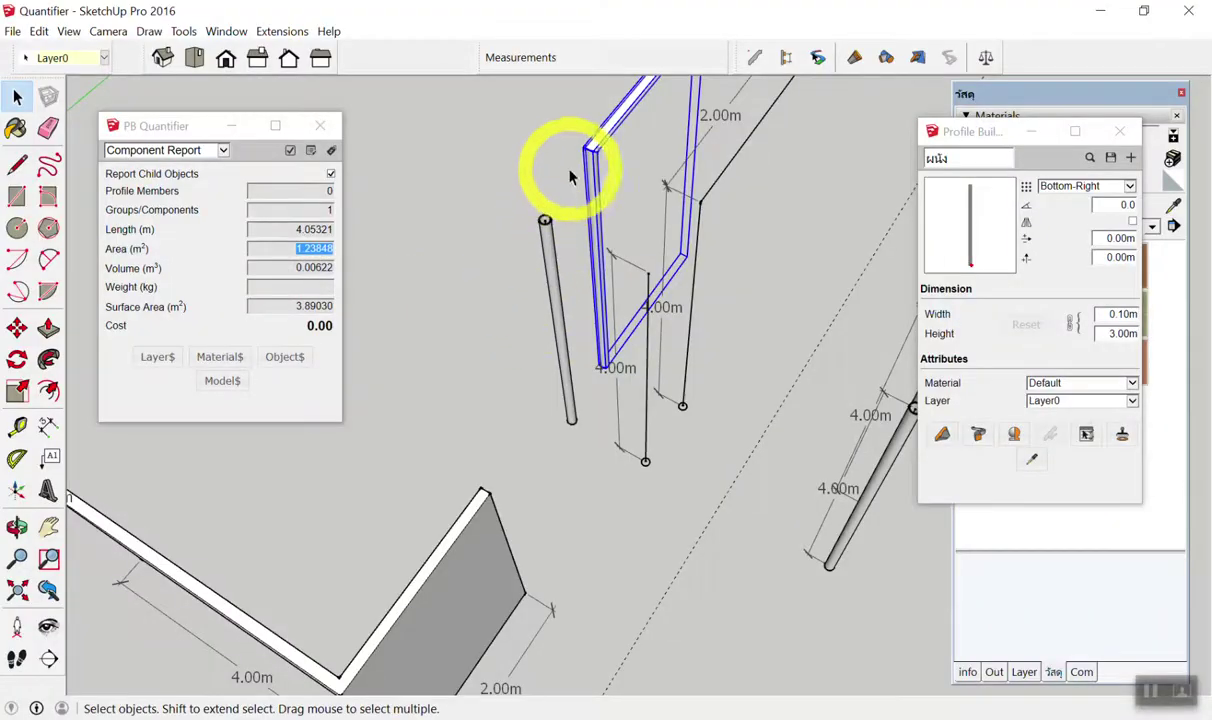
left_click(595, 135)
scroll(576, 135, "up", 4)
scroll(603, 319, "down", 1)
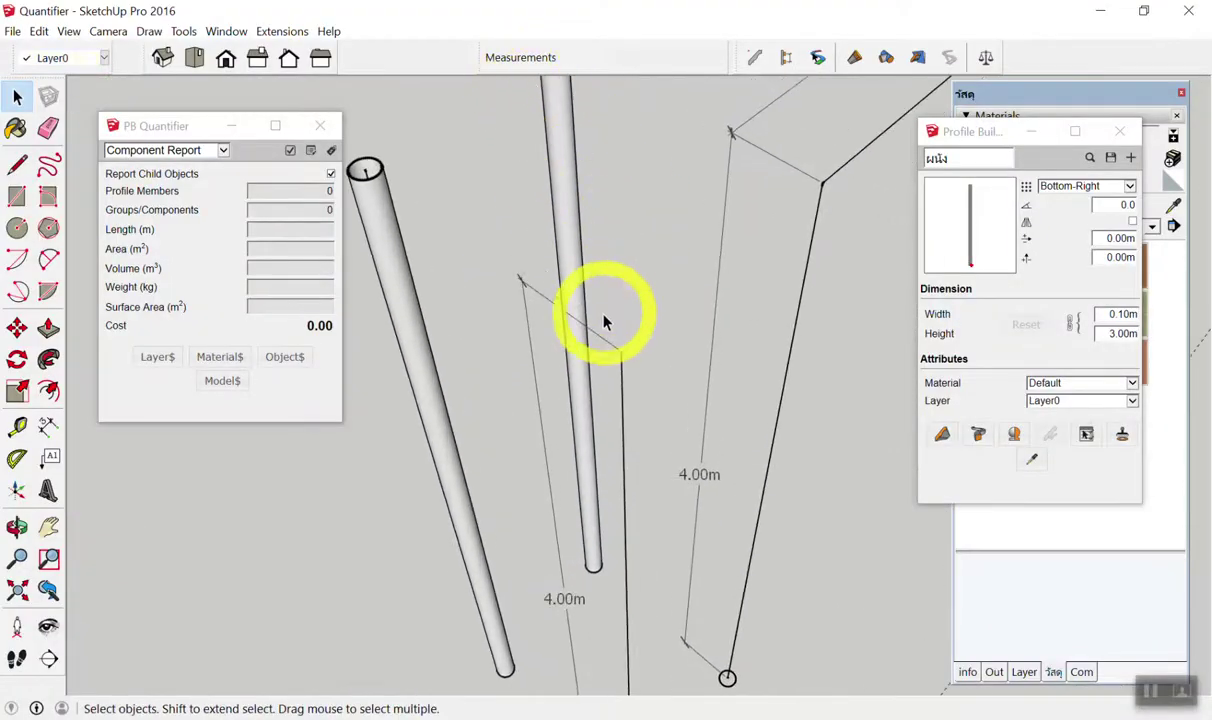
scroll(568, 262, "down", 2)
scroll(567, 258, "down", 3)
scroll(660, 212, "up", 2)
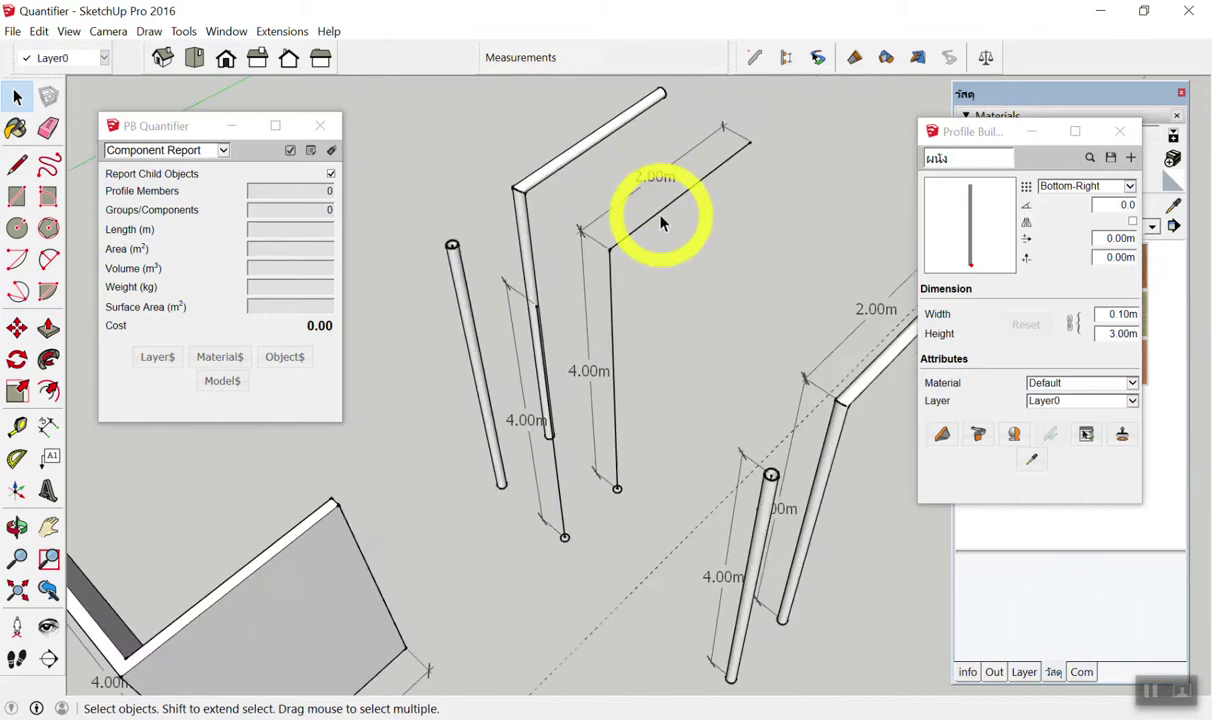
left_click_drag(617, 487, 748, 148)
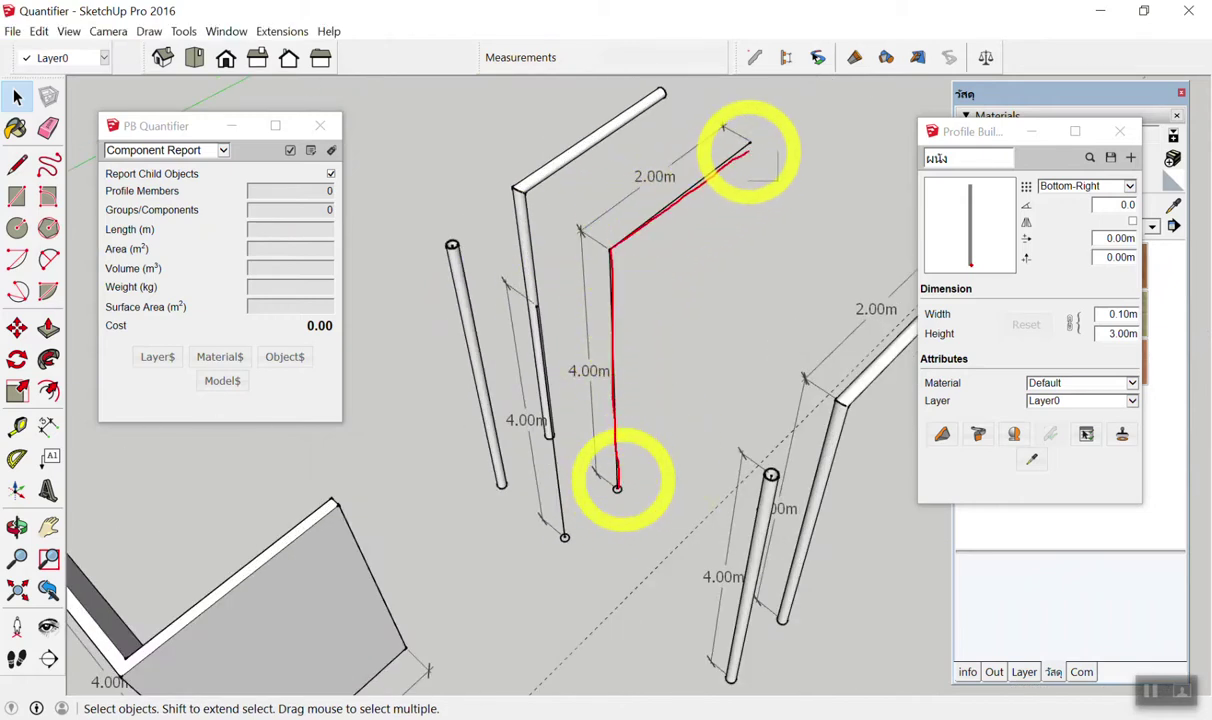
scroll(503, 500, "down", 2)
scroll(698, 503, "down", 1)
Select the Profile Builder wall and highlight its 0.63848 area beside the 6.00000 length.
left_click(698, 441)
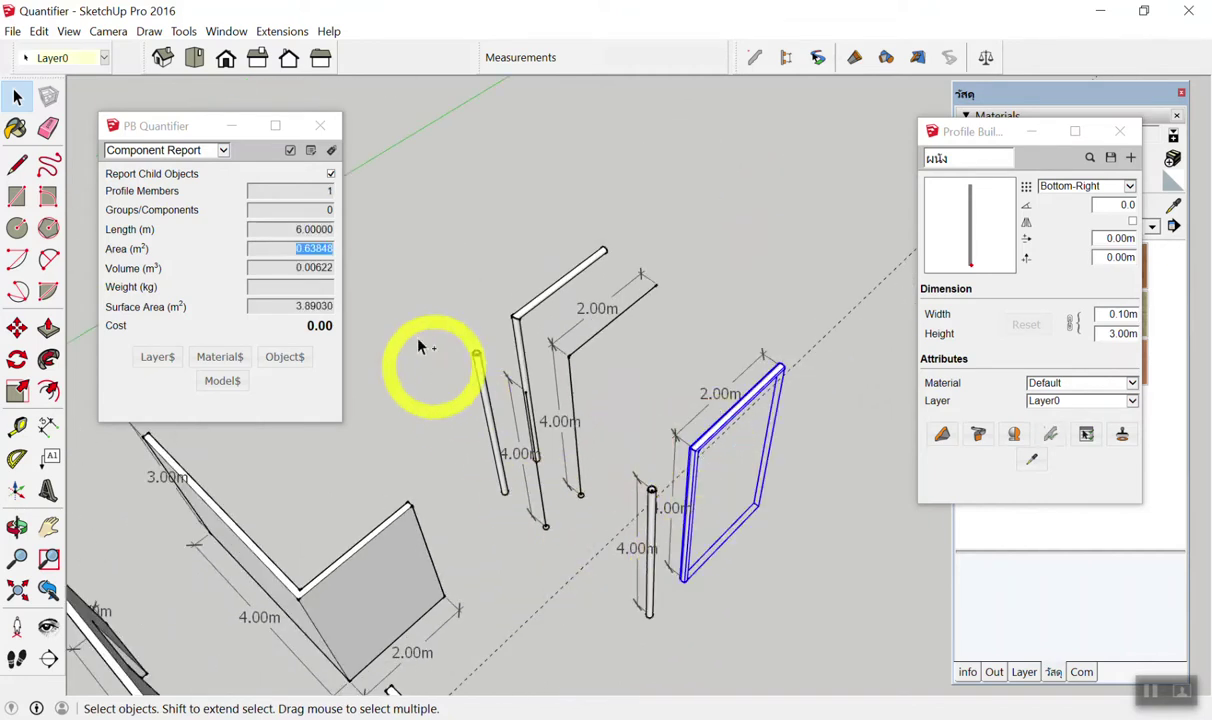
double_click(297, 248)
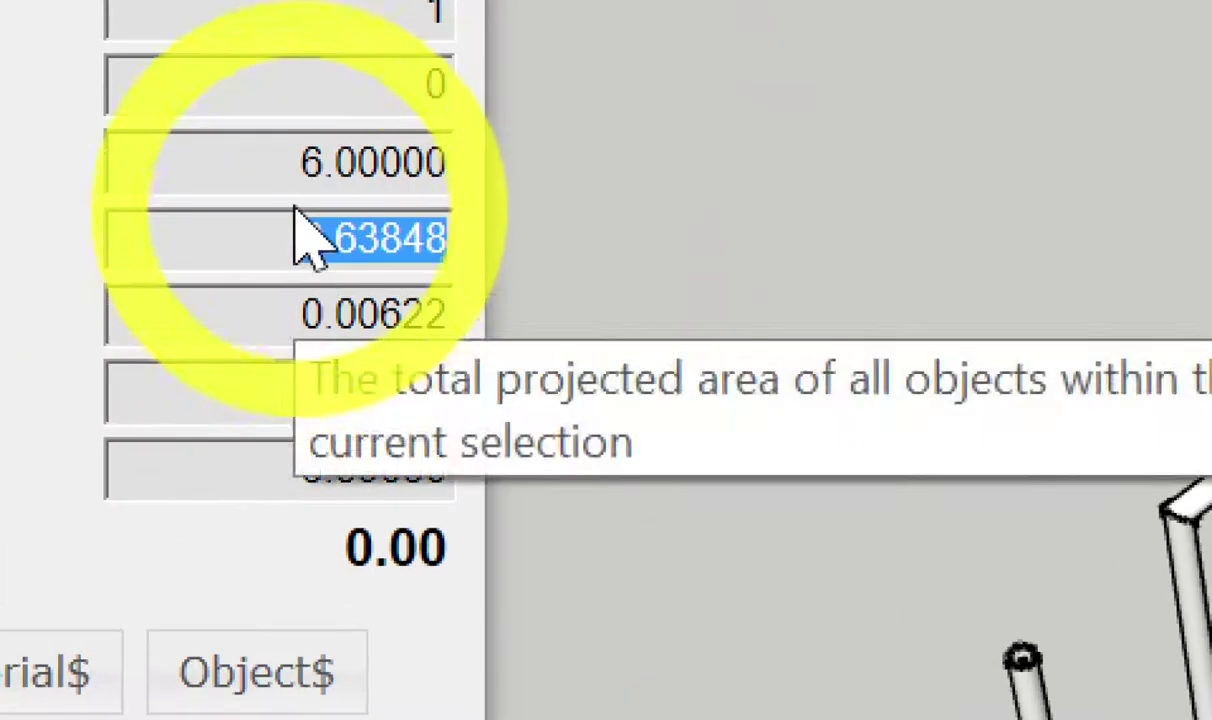
left_click(297, 205)
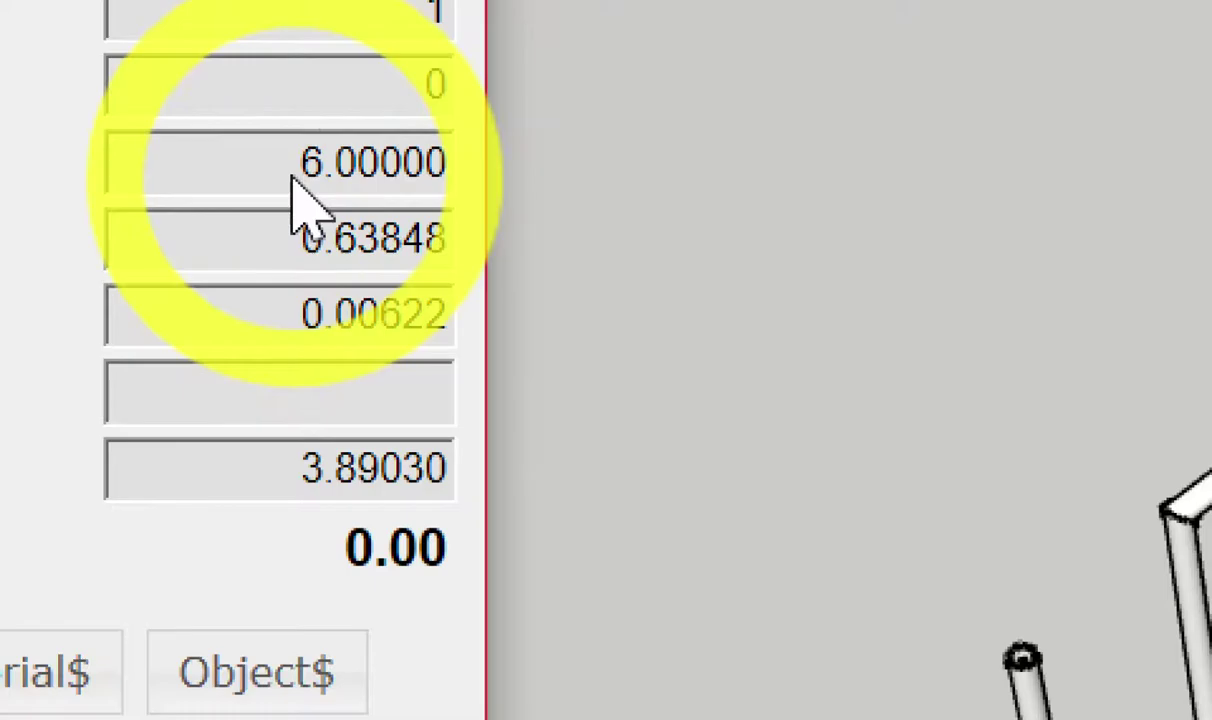